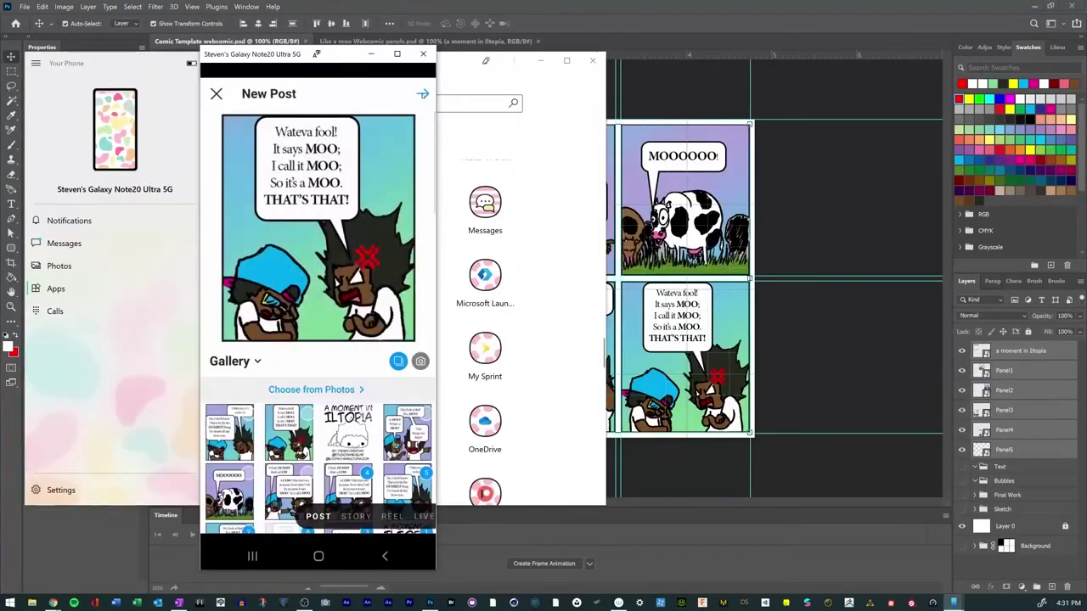
{"action": "type", "text": "Look! it's a moo! @iltopia #webcomics #funny"}
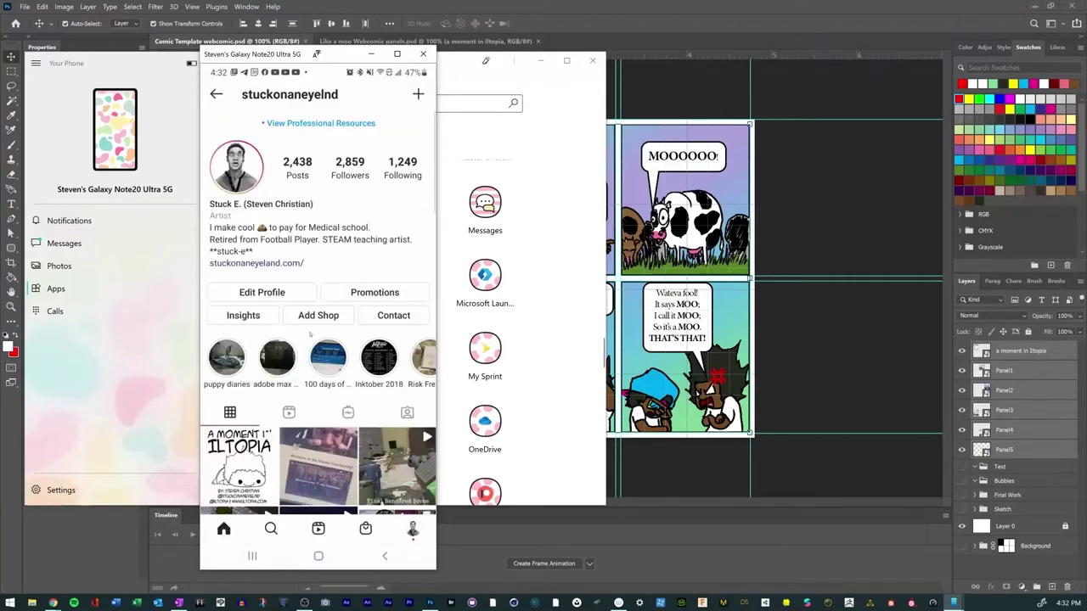
{"action": "left_click", "coordinate": [240, 465]}
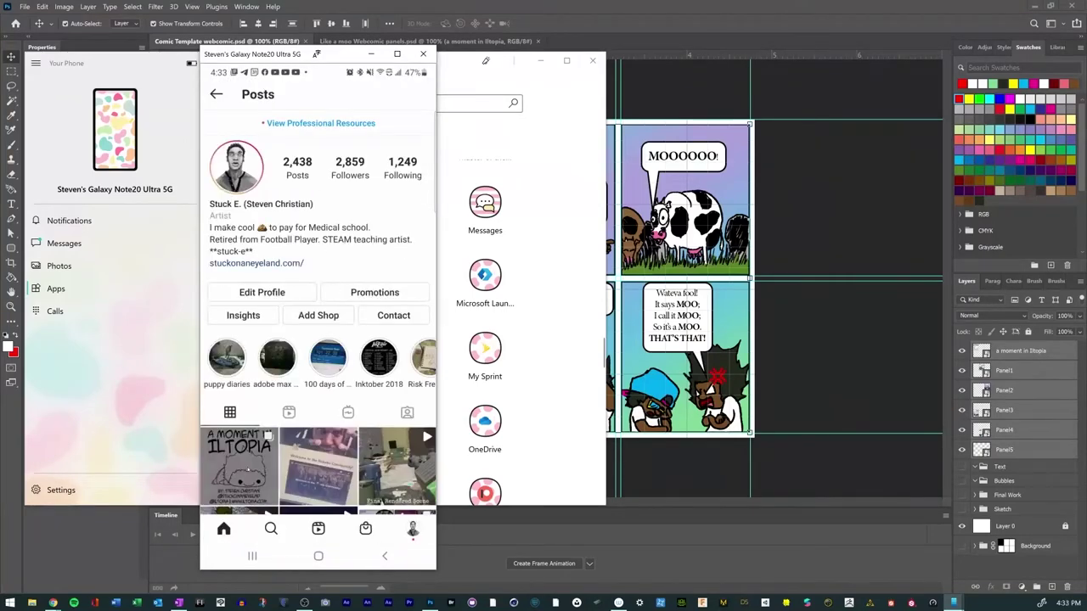
{"action": "left_click_drag", "start_coordinate": [374, 254], "coordinate": [256, 262]}
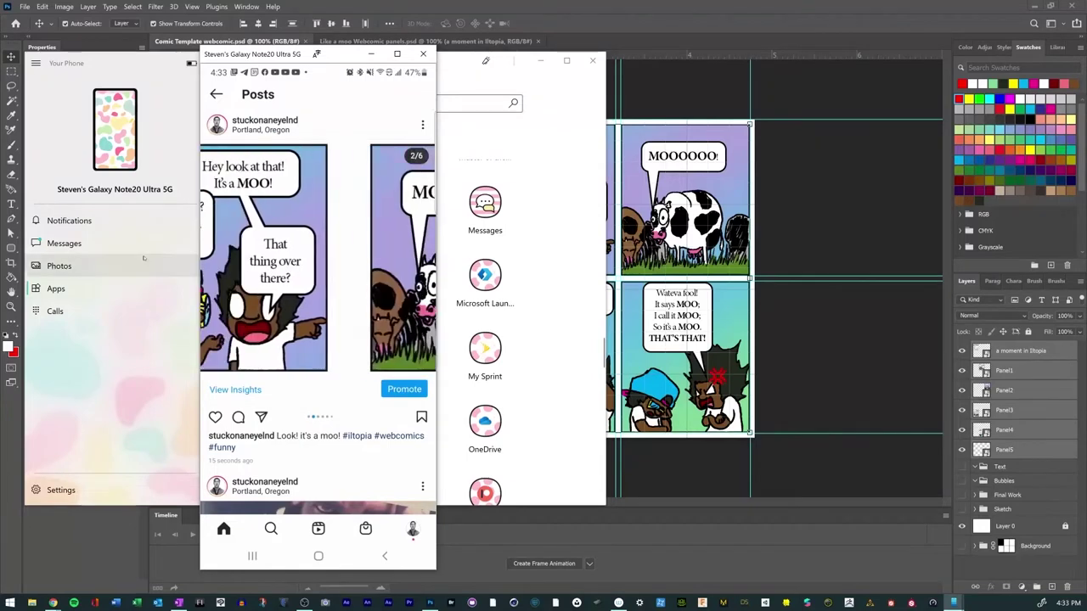
{"action": "left_click_drag", "start_coordinate": [374, 254], "coordinate": [205, 274]}
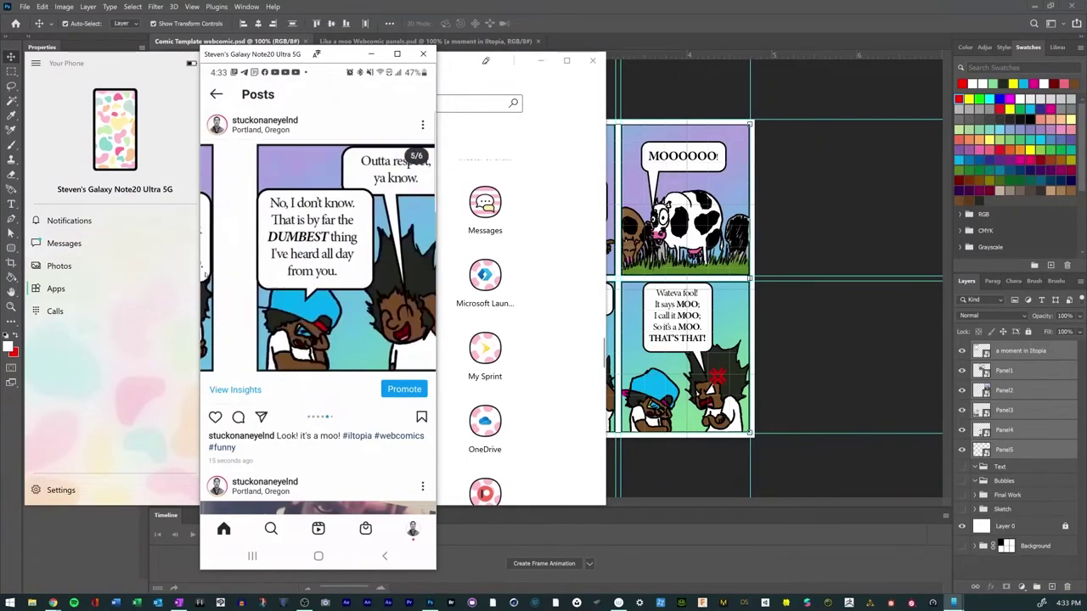
{"action": "left_click_drag", "start_coordinate": [373, 259], "coordinate": [204, 274]}
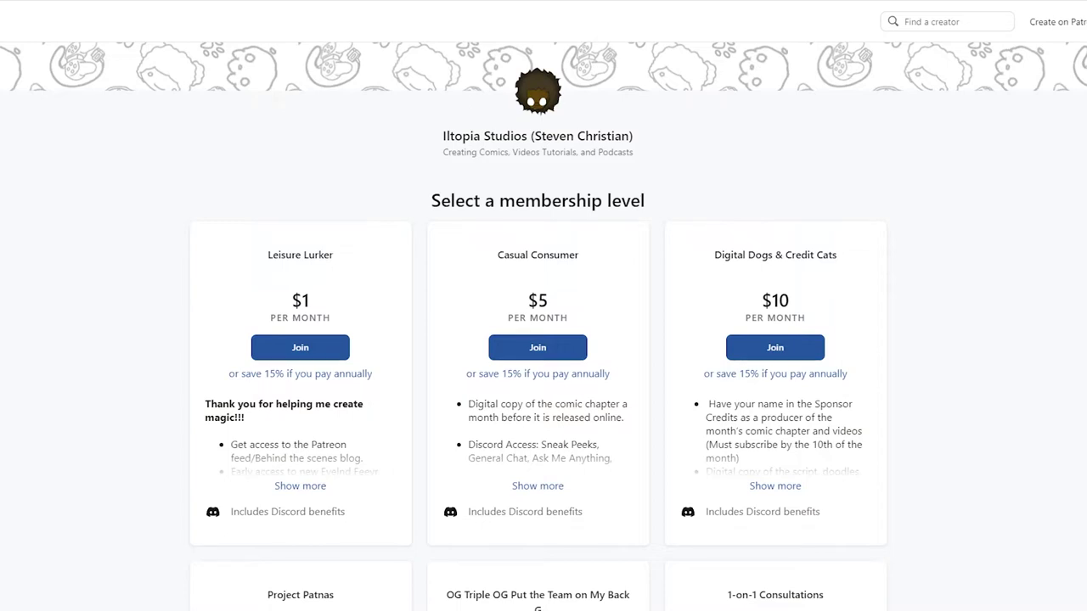
{"action": "scroll", "coordinate": [538, 334], "scroll_direction": "down", "scroll_amount": 4}
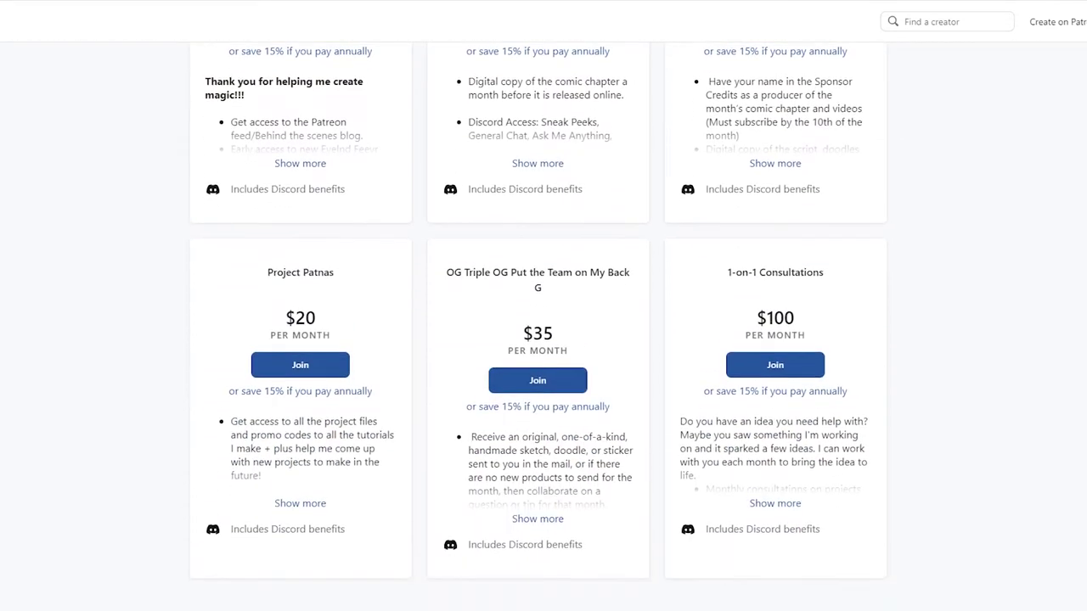
{"action": "scroll", "coordinate": [538, 326], "scroll_direction": "up", "scroll_amount": 6}
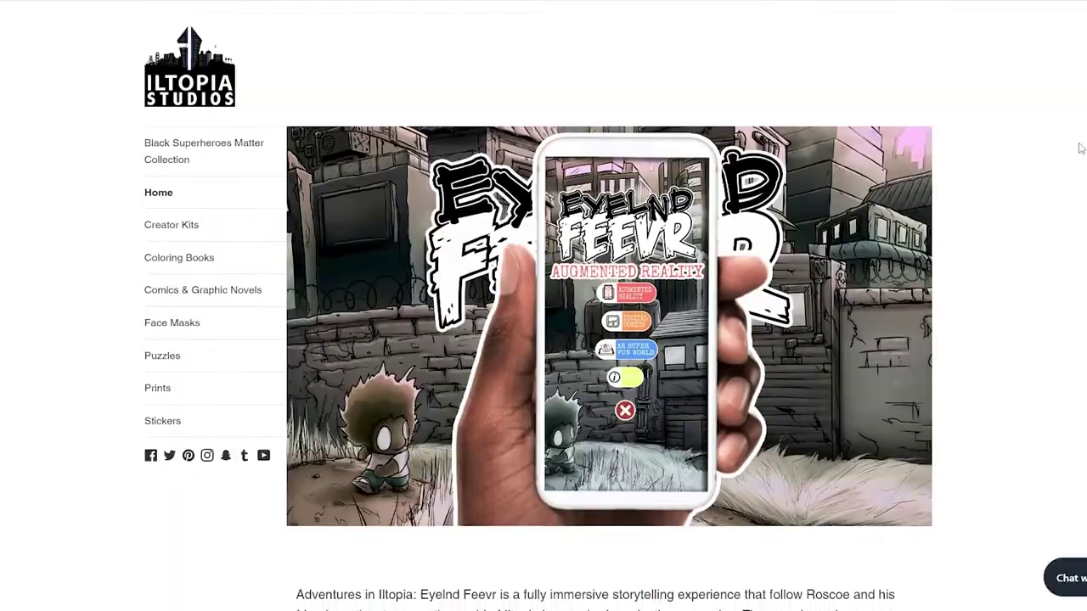
{"action": "scroll", "coordinate": [1080, 149], "scroll_direction": "down", "scroll_amount": 7}
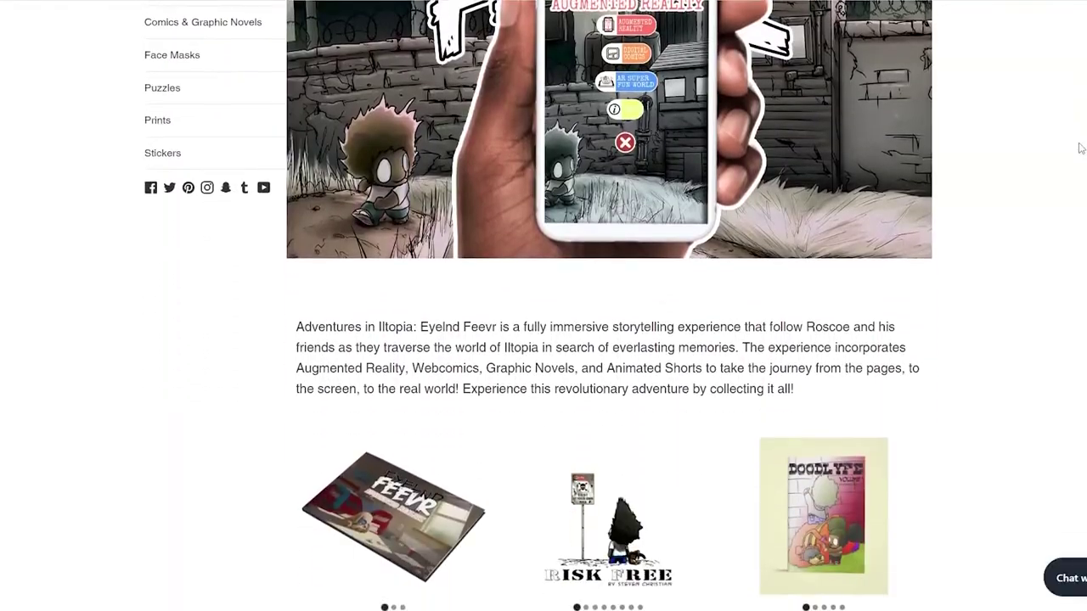
{"action": "scroll", "coordinate": [1080, 149], "scroll_direction": "down", "scroll_amount": 6}
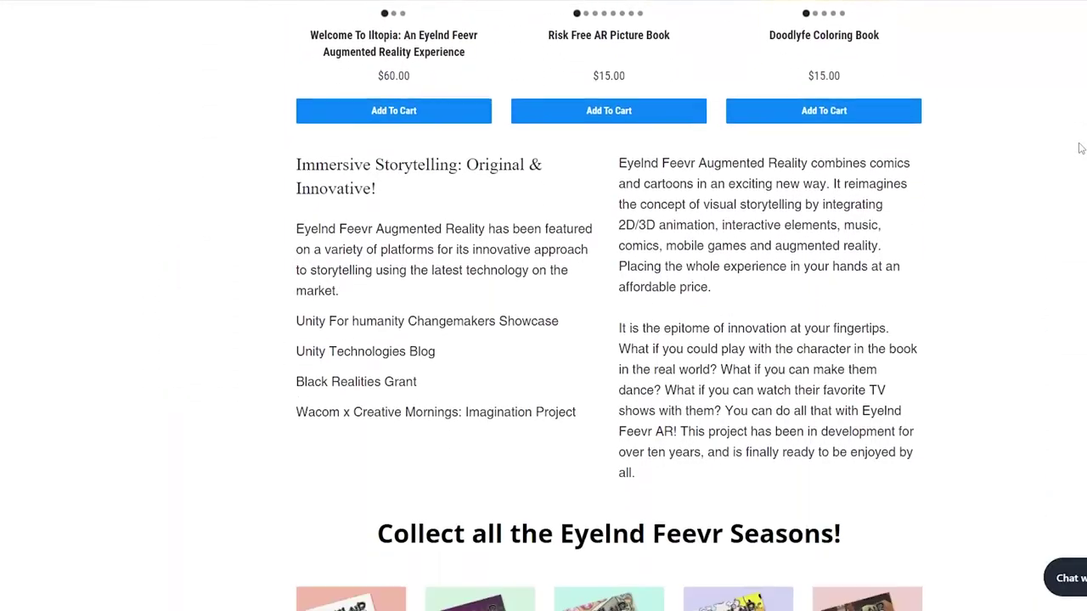
{"action": "scroll", "coordinate": [1080, 148], "scroll_direction": "down", "scroll_amount": 7}
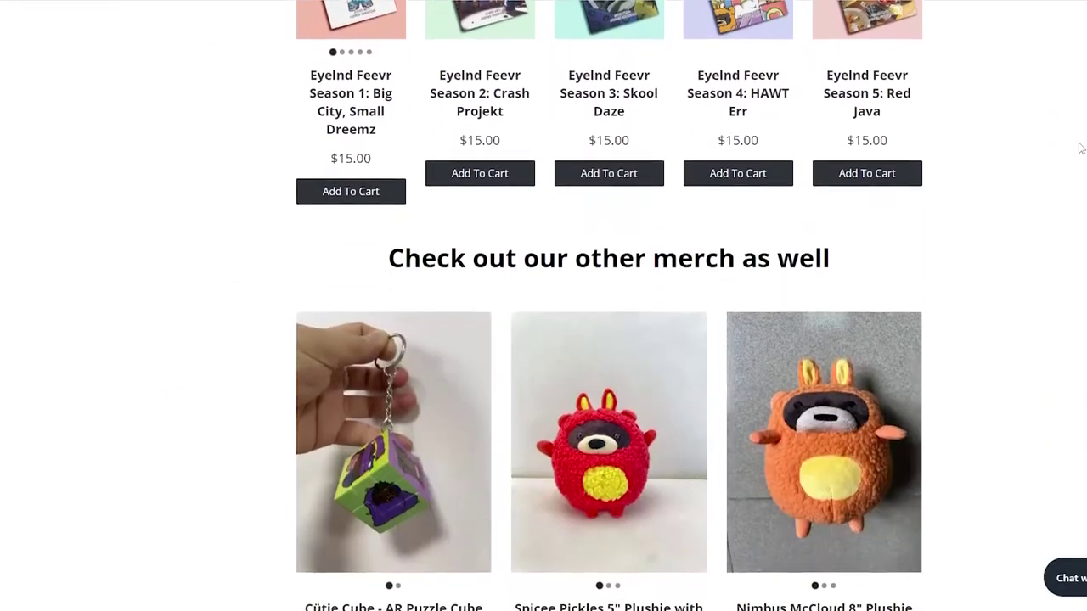
{"action": "scroll", "coordinate": [1080, 148], "scroll_direction": "down", "scroll_amount": 7}
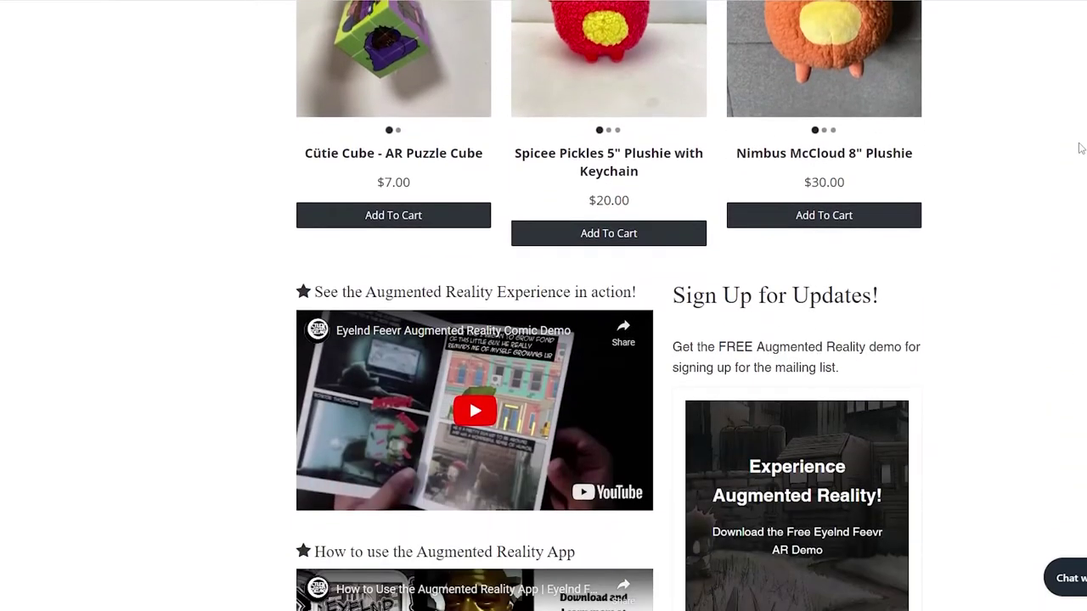
{"action": "scroll", "coordinate": [1080, 149], "scroll_direction": "down", "scroll_amount": 6}
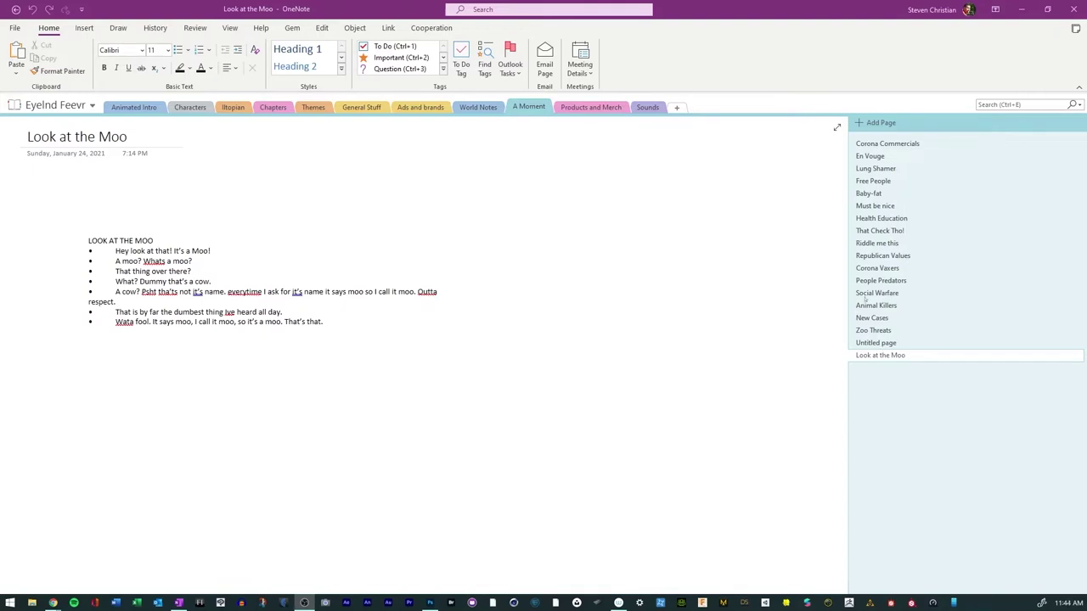
{"action": "left_click", "coordinate": [527, 109]}
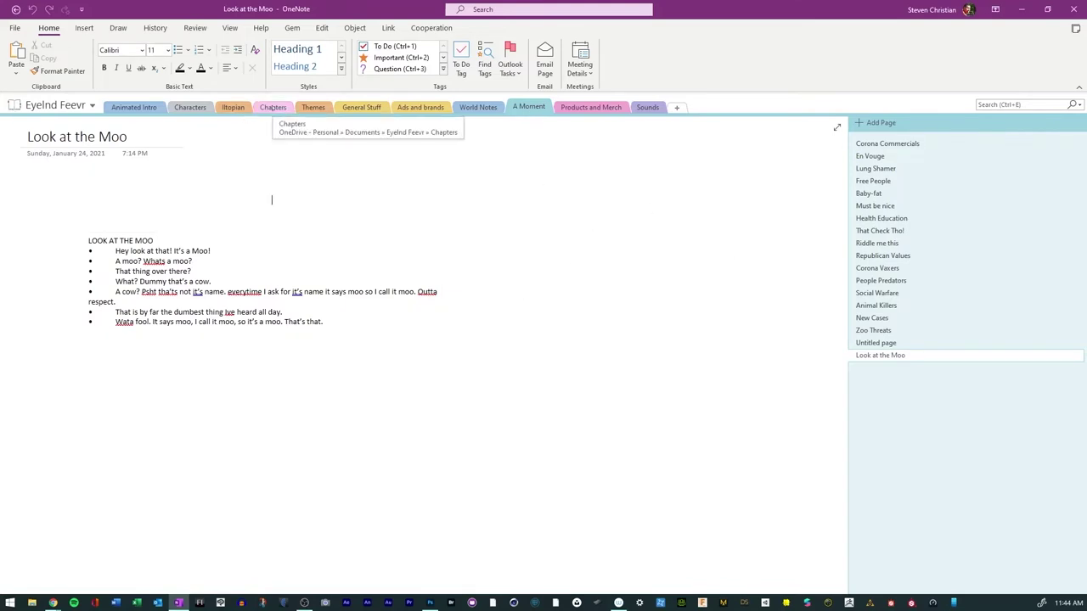
{"action": "left_click", "coordinate": [273, 109]}
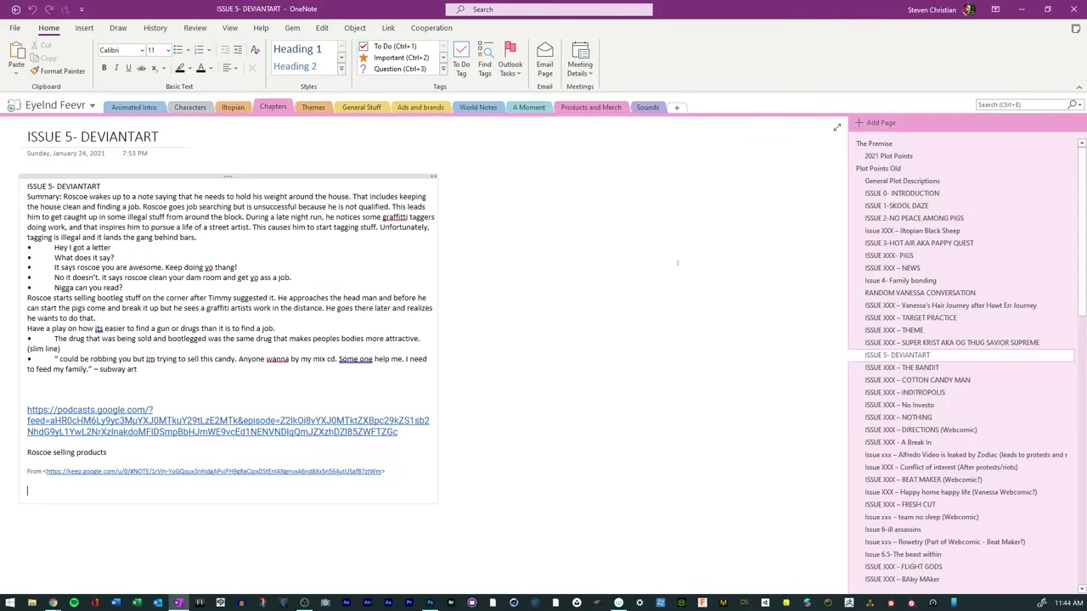
{"action": "left_click", "coordinate": [527, 108]}
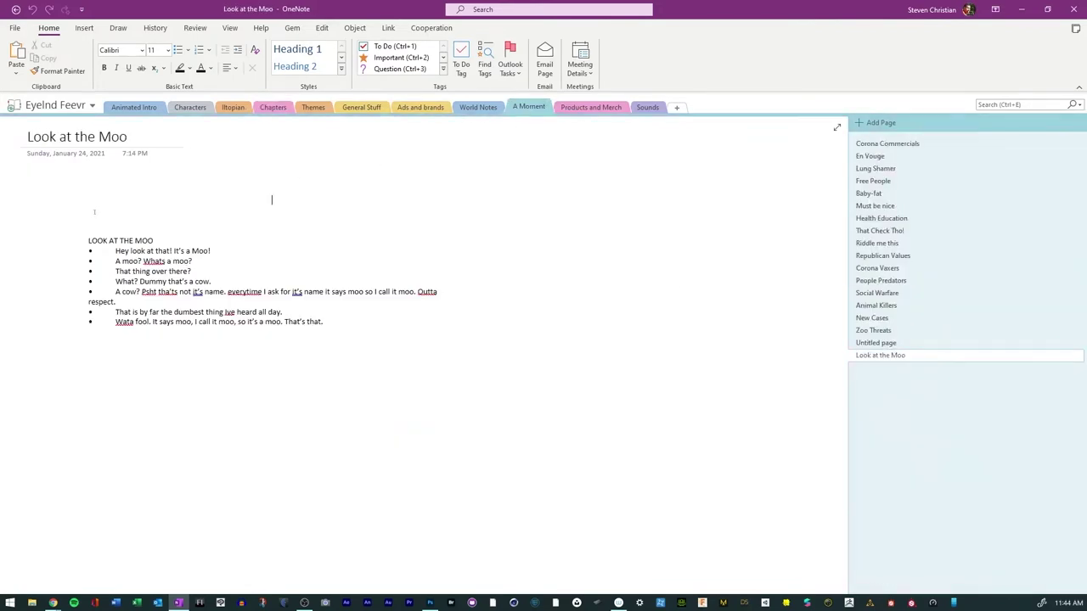
{"action": "left_click", "coordinate": [875, 168]}
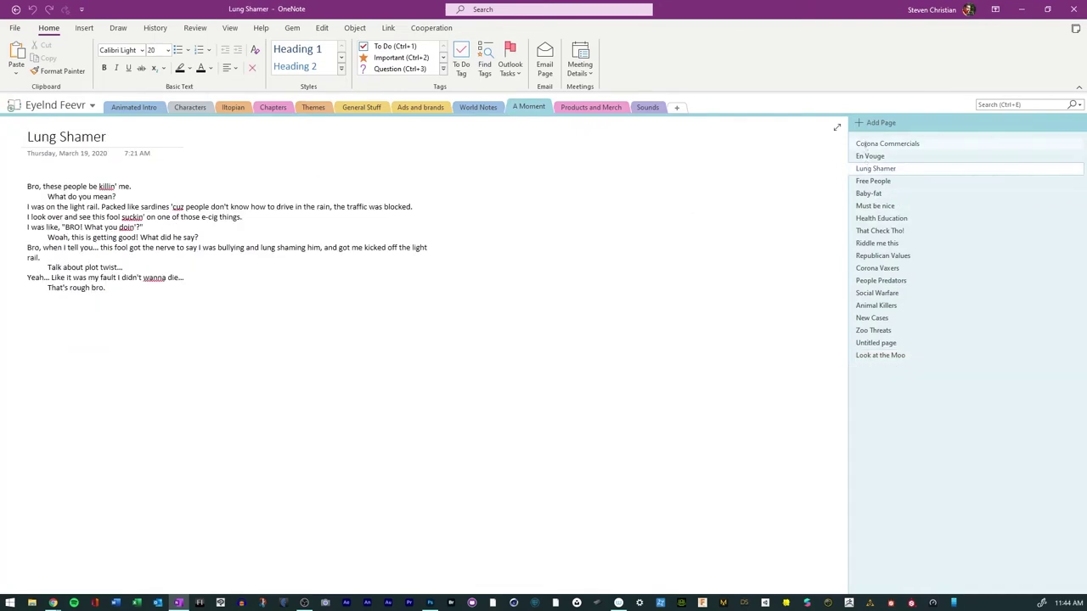
{"action": "left_click", "coordinate": [887, 143]}
{"action": "left_click", "coordinate": [863, 205]}
{"action": "left_click", "coordinate": [870, 231]}
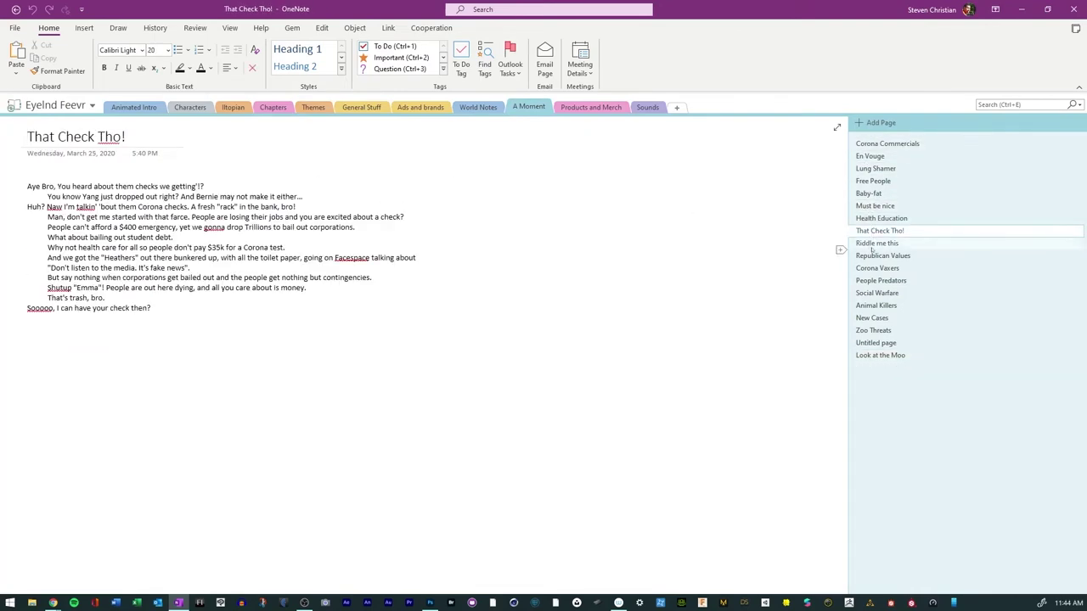
{"action": "left_click", "coordinate": [872, 244]}
{"action": "left_click", "coordinate": [873, 269]}
{"action": "left_click", "coordinate": [874, 293]}
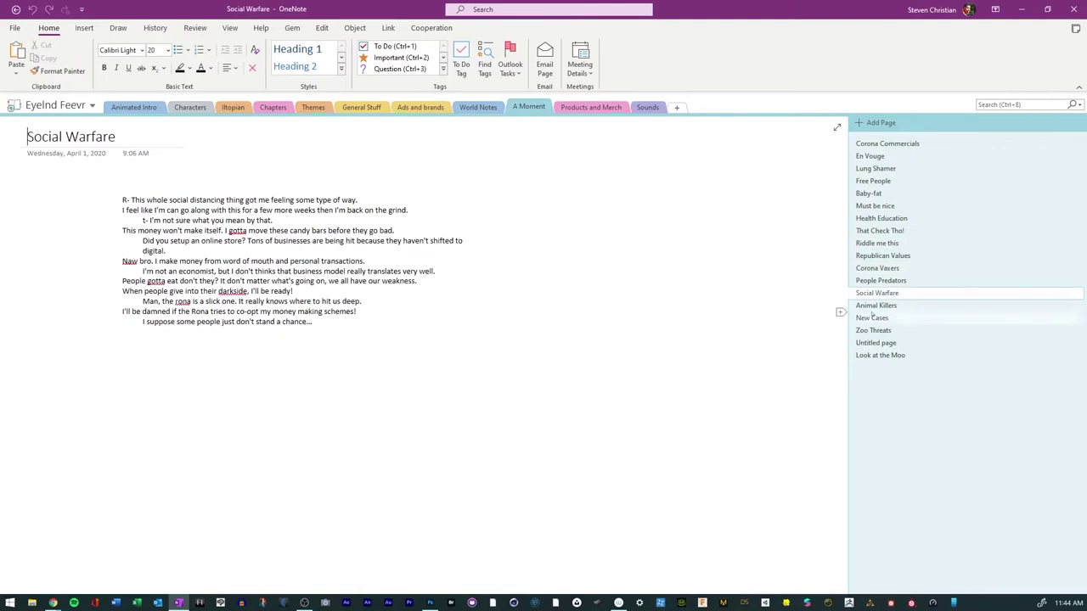
{"action": "left_click", "coordinate": [871, 318]}
{"action": "left_click", "coordinate": [866, 330]}
{"action": "left_click", "coordinate": [868, 343]}
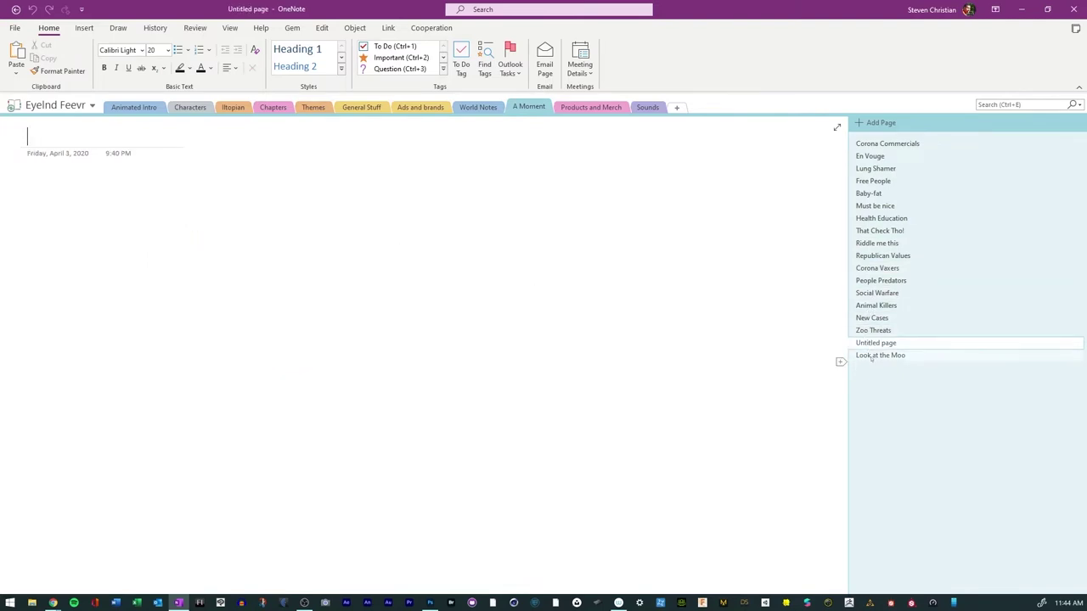
{"action": "left_click", "coordinate": [871, 355]}
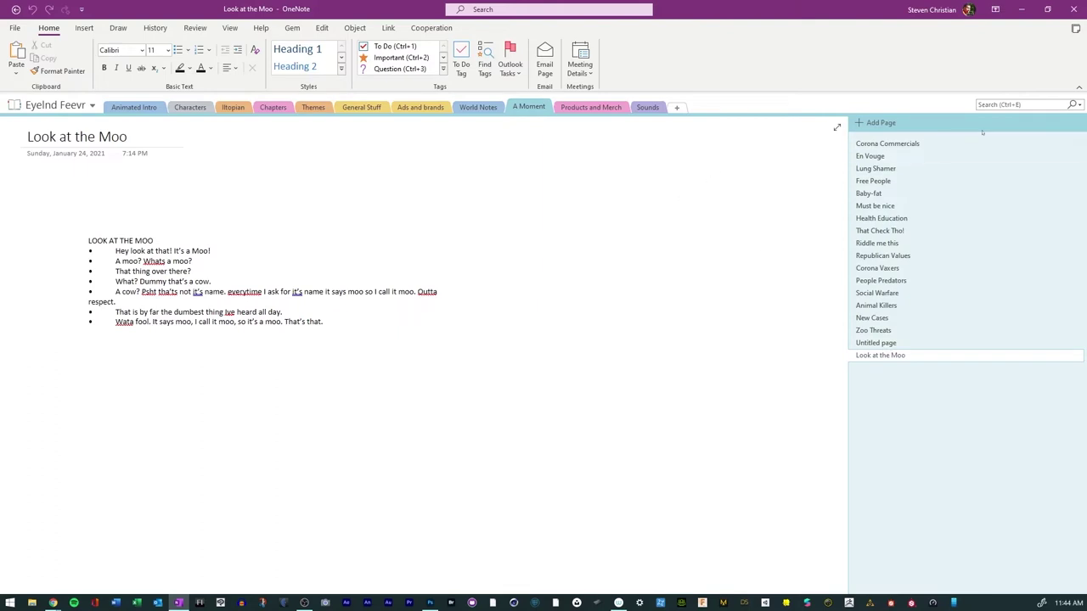
Step: Add a new page titled 'Test comic' to the A Moment section
{"action": "left_click", "coordinate": [865, 122]}
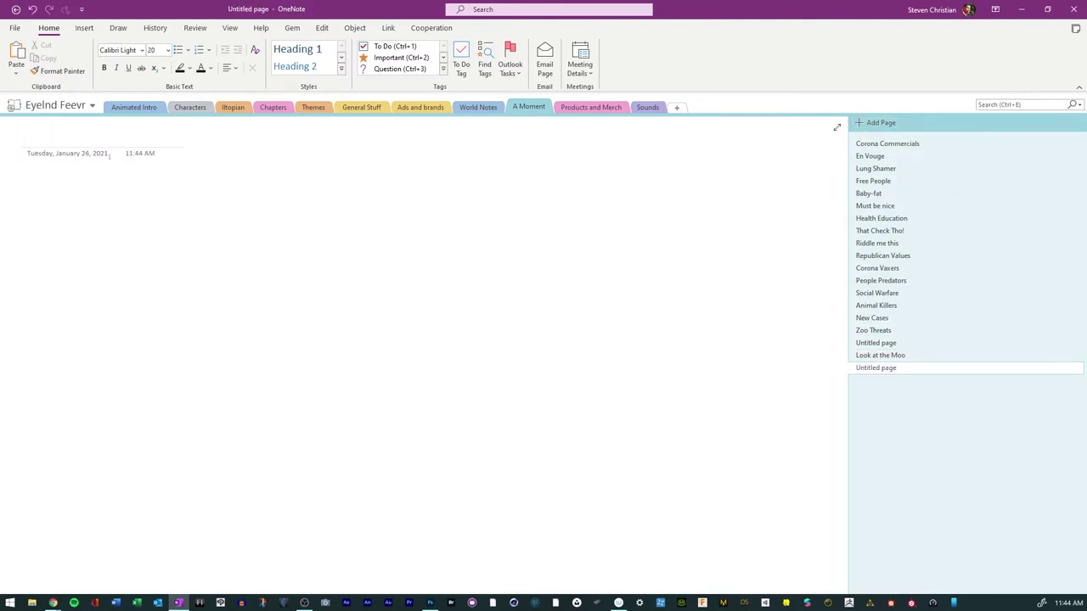
{"action": "type", "text": "T"}
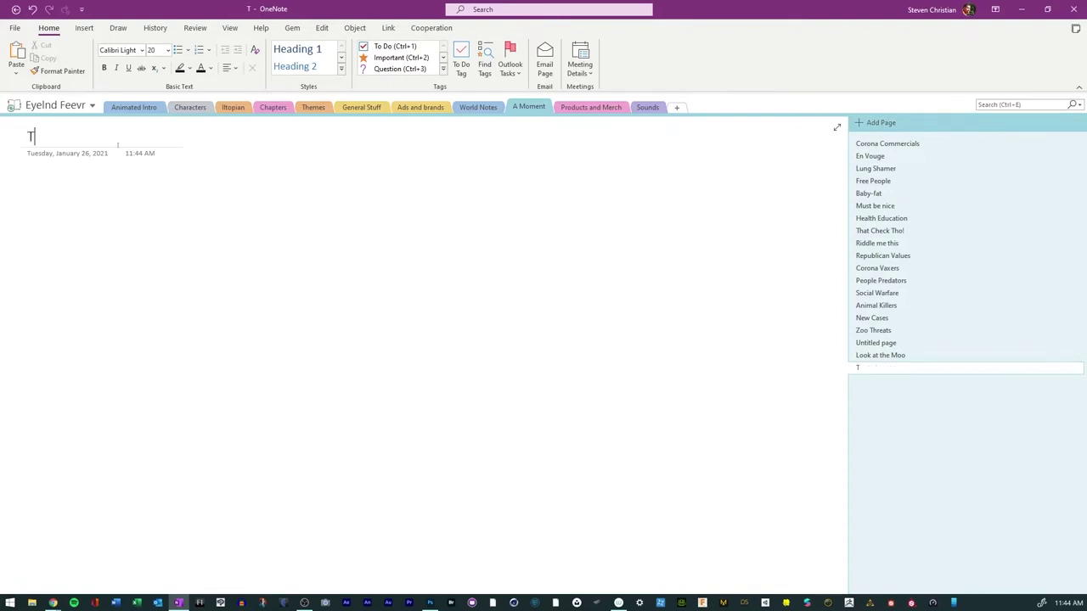
{"action": "type", "text": "est comic"}
{"action": "left_click", "coordinate": [258, 308]}
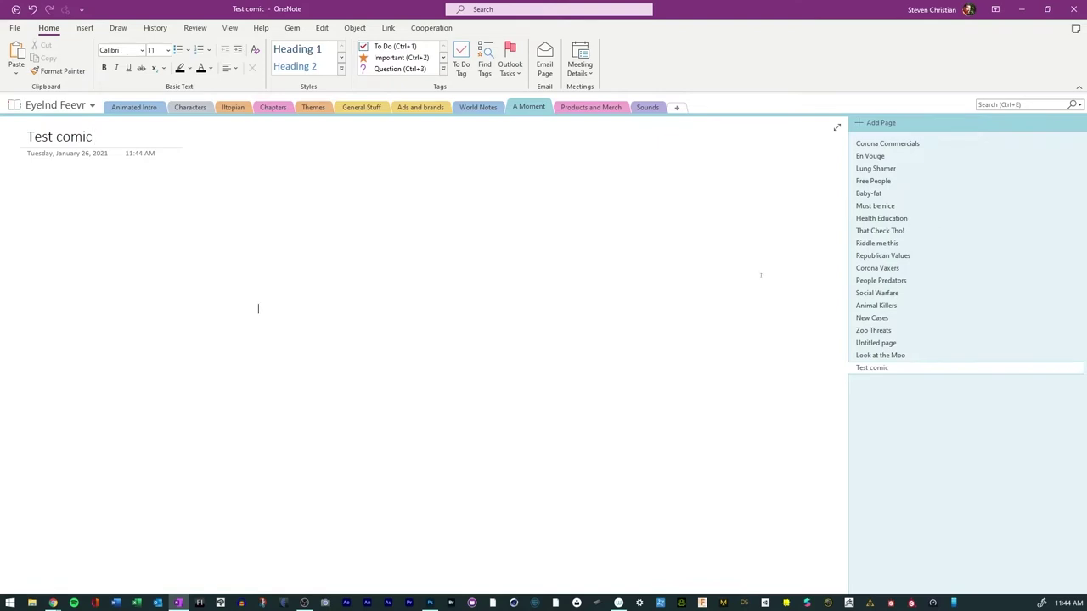
Step: Switch between the Test comic and Look at the Moo pages, ending on Look at the Moo
{"action": "left_click", "coordinate": [879, 355]}
{"action": "left_click", "coordinate": [870, 368]}
{"action": "left_click", "coordinate": [867, 361]}
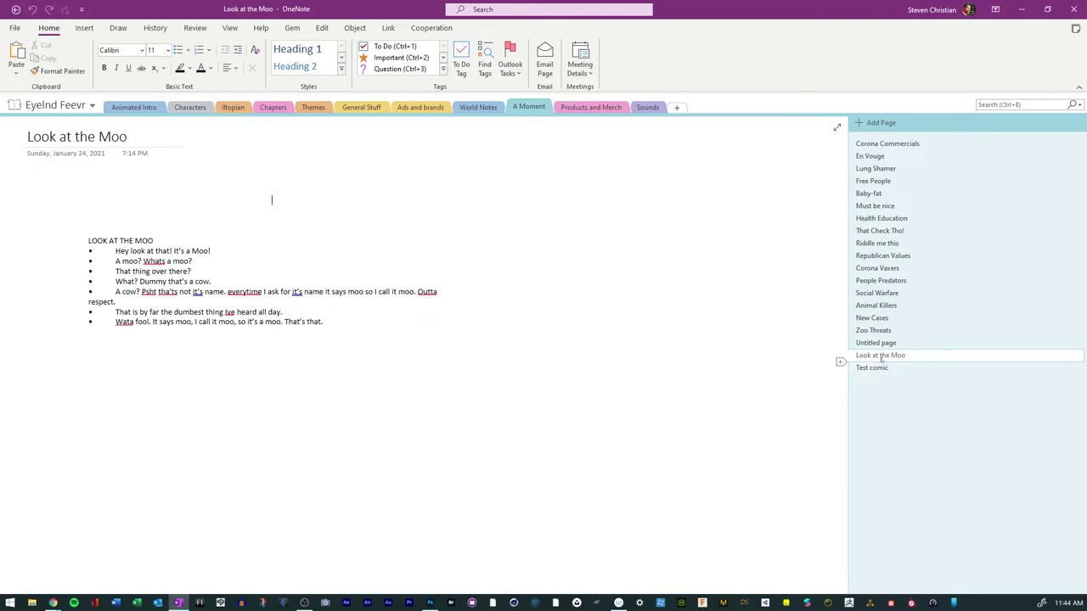
{"action": "left_click", "coordinate": [878, 367]}
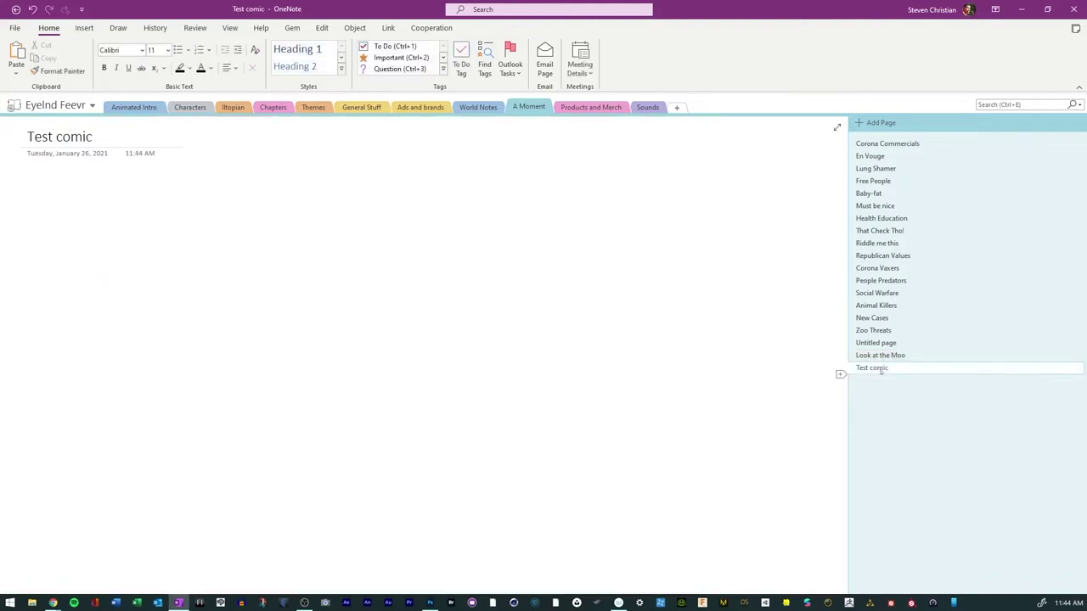
{"action": "left_click", "coordinate": [883, 360]}
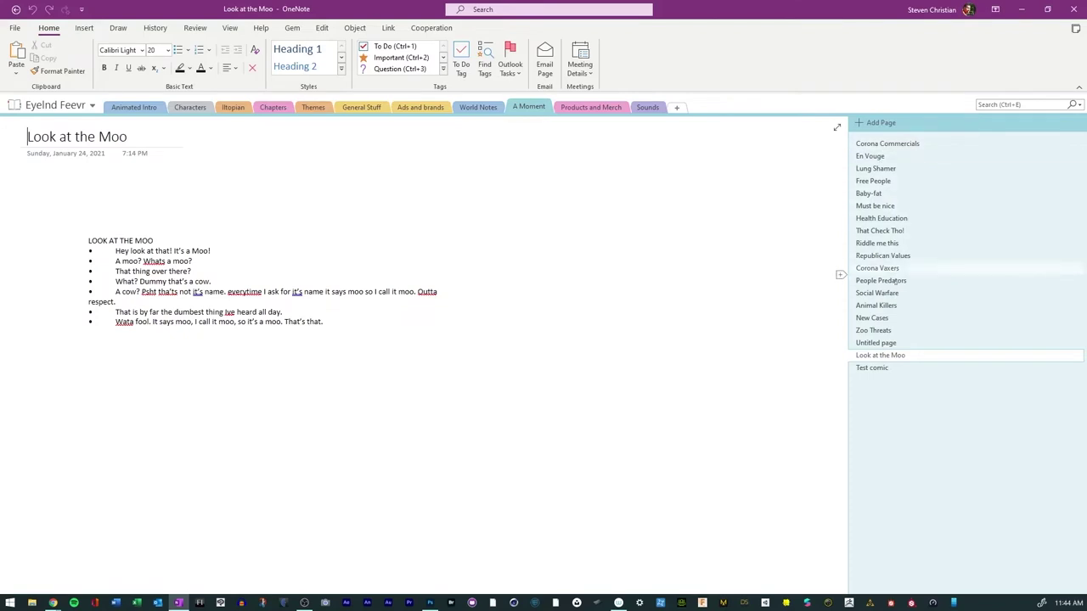
{"action": "left_click", "coordinate": [872, 367]}
{"action": "left_click", "coordinate": [873, 356]}
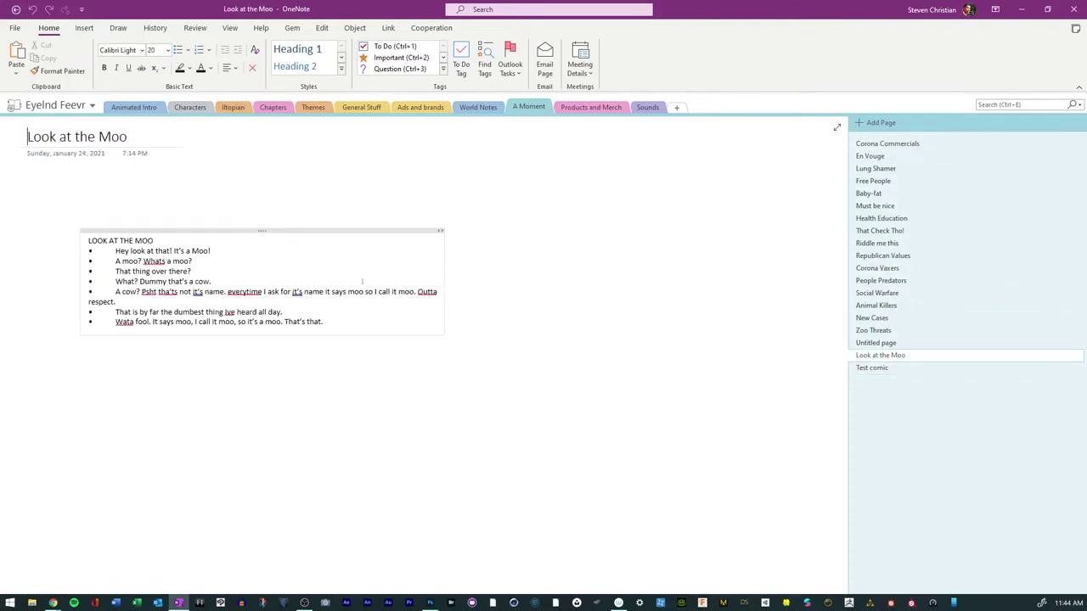
{"action": "left_click", "coordinate": [270, 225]}
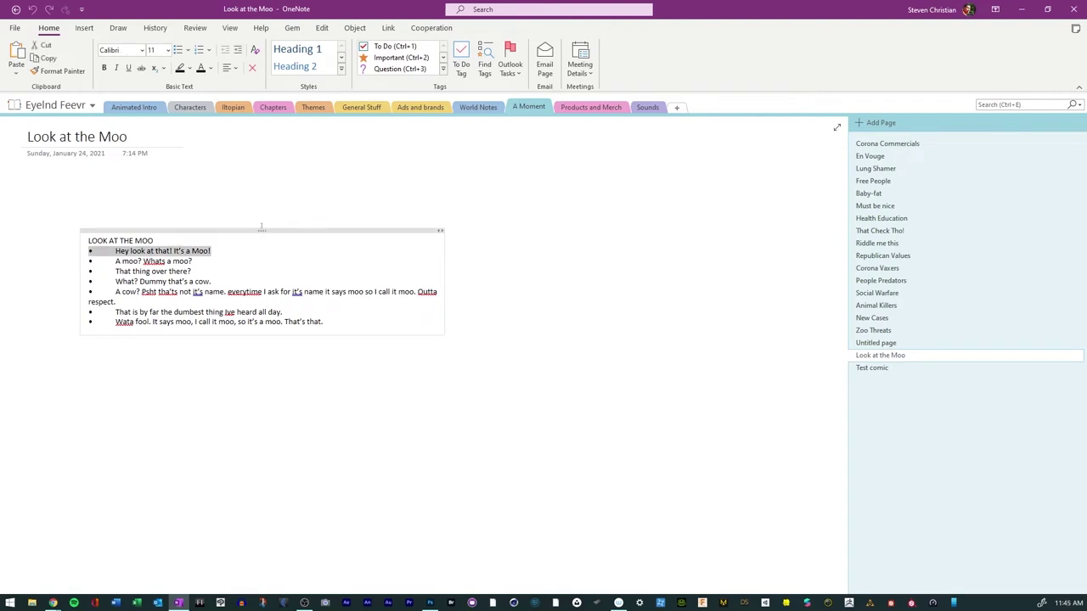
{"action": "left_click_drag", "start_coordinate": [261, 229], "coordinate": [316, 193]}
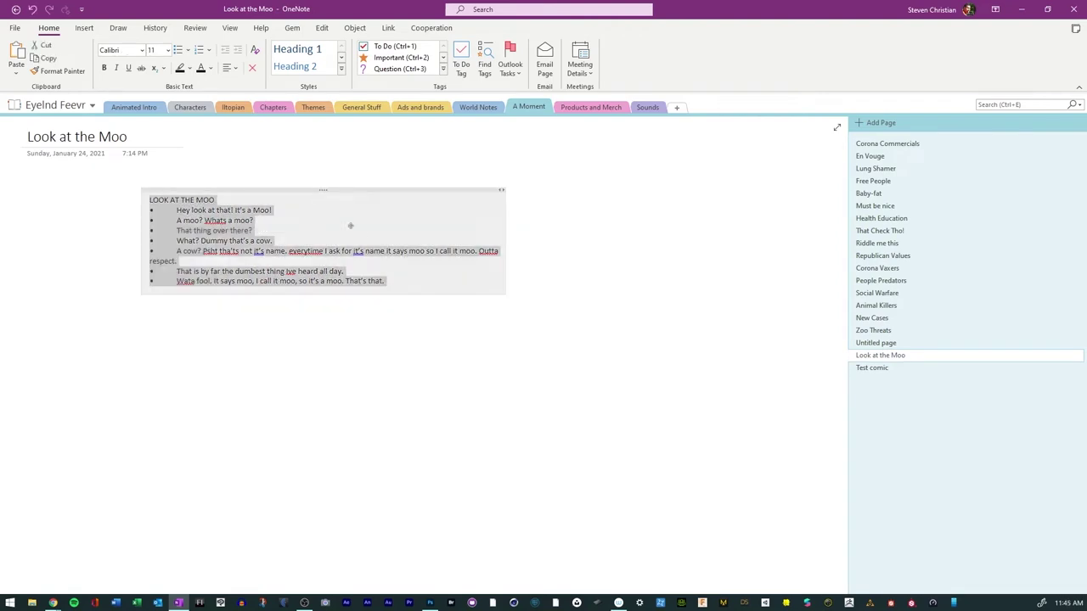
{"action": "left_click", "coordinate": [574, 255]}
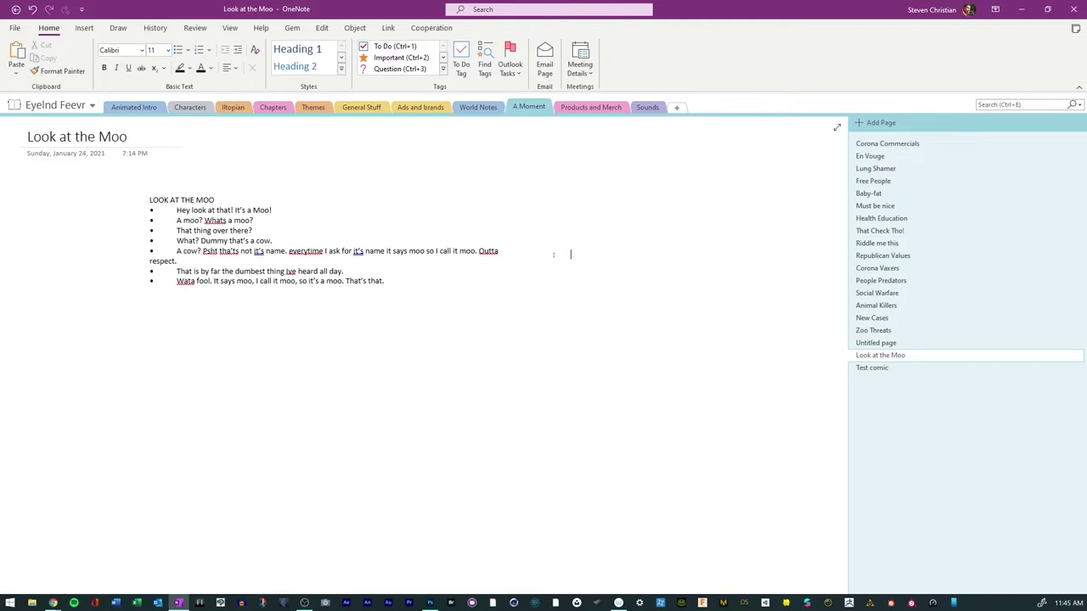
{"action": "key", "text": "Up"}
{"action": "key", "text": "Up"}
{"action": "key", "text": "Up"}
{"action": "key", "text": "Up"}
{"action": "key", "text": "Up"}
{"action": "key", "text": "Up"}
{"action": "key", "text": "Up"}
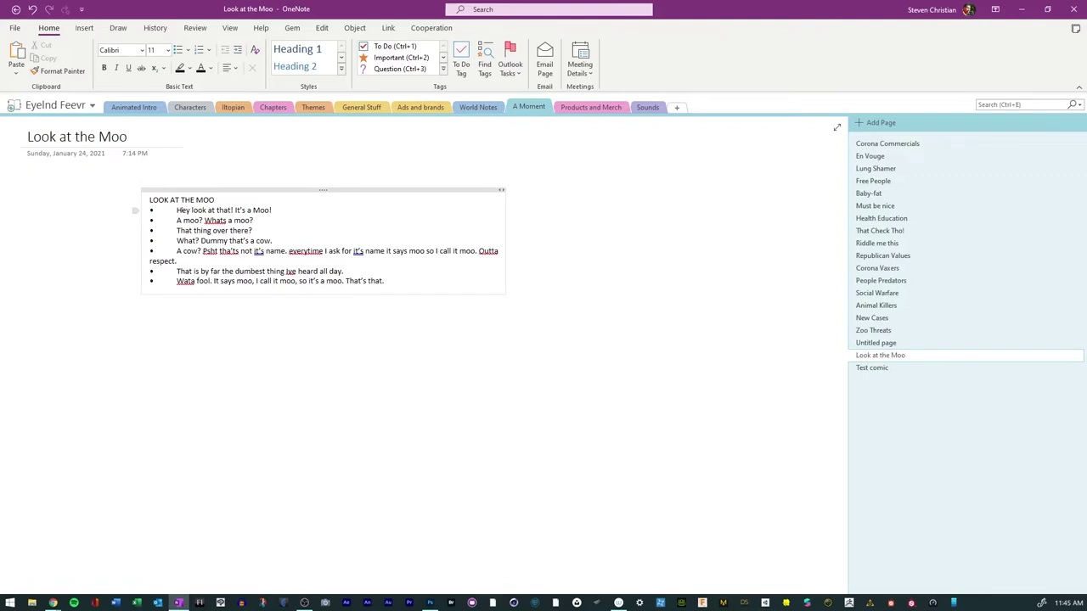
{"action": "left_click", "coordinate": [570, 254]}
Step: Turn the whole script into a real bulleted list
{"action": "key", "text": "Return"}
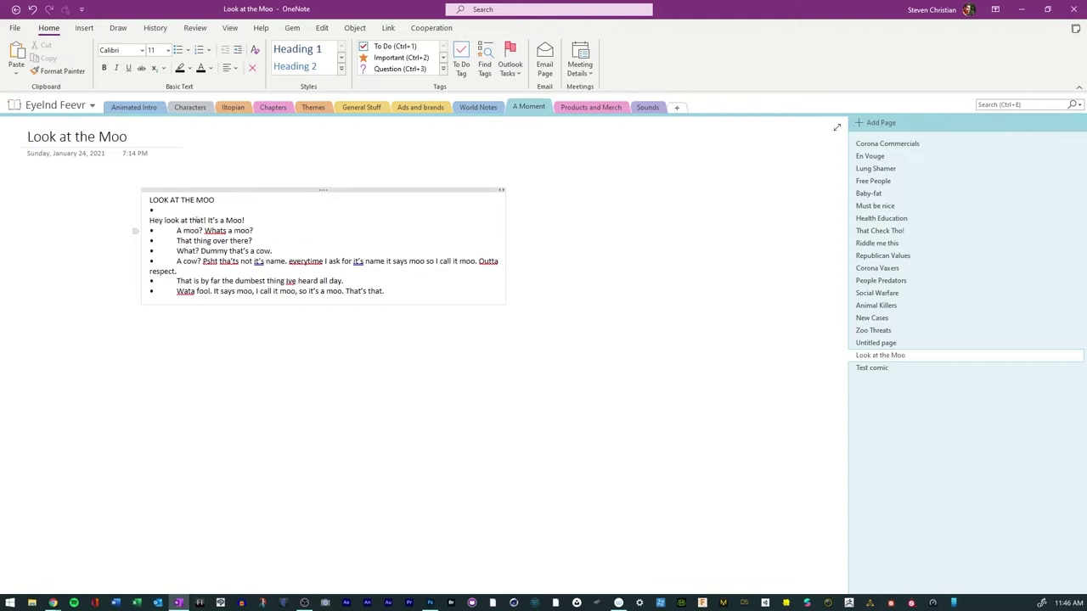
{"action": "key", "text": "Delete"}
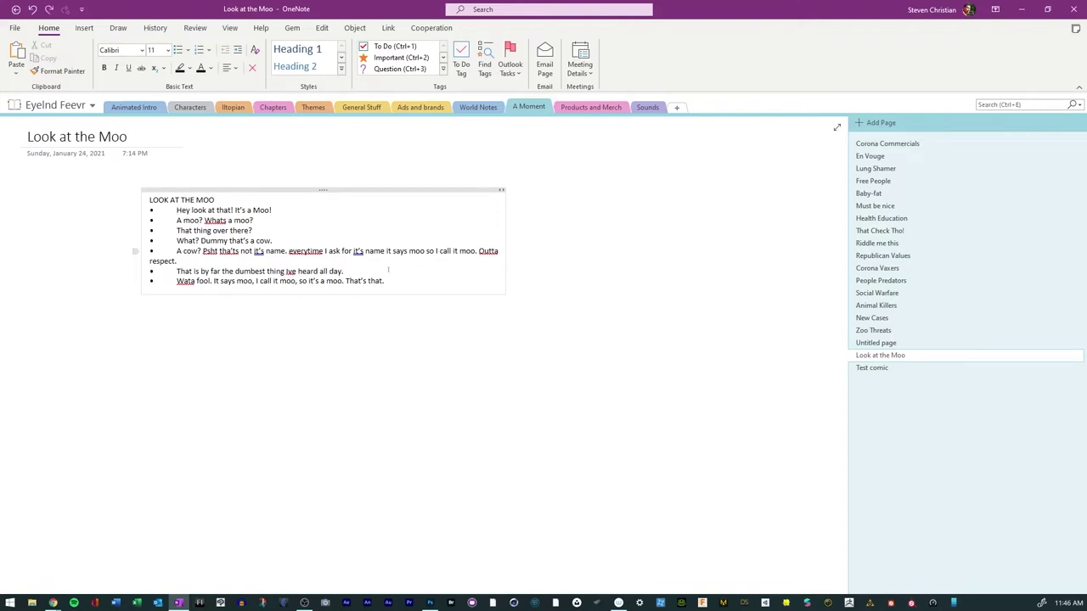
{"action": "left_click_drag", "start_coordinate": [384, 281], "coordinate": [157, 210]}
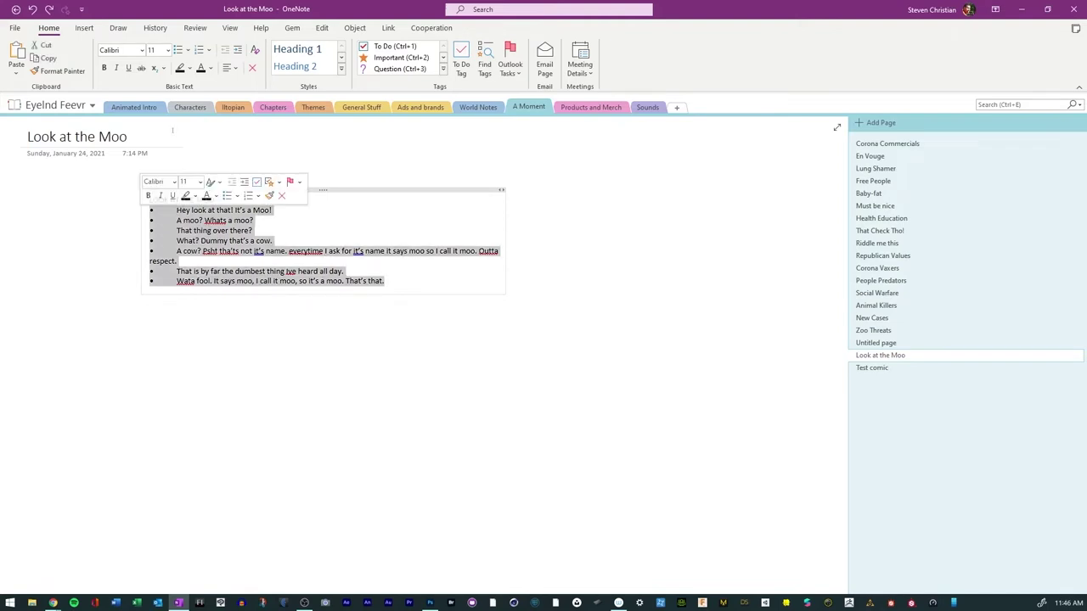
{"action": "left_click", "coordinate": [177, 49]}
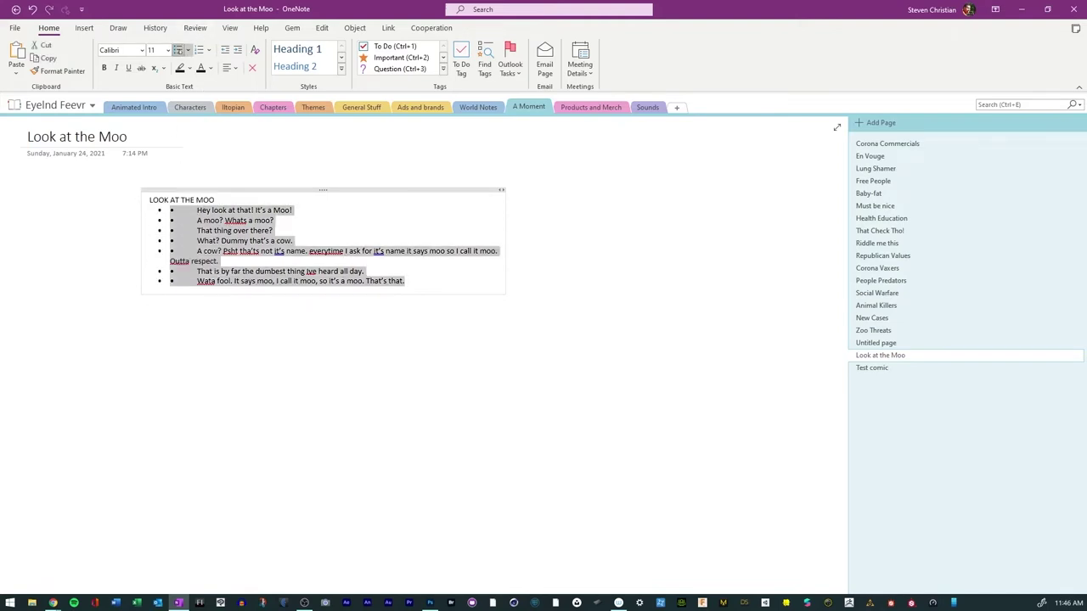
Step: Remove the leftover typed bullets from each dialogue line, from 'Hey' to 'Wata fool.'
{"action": "left_click", "coordinate": [189, 212]}
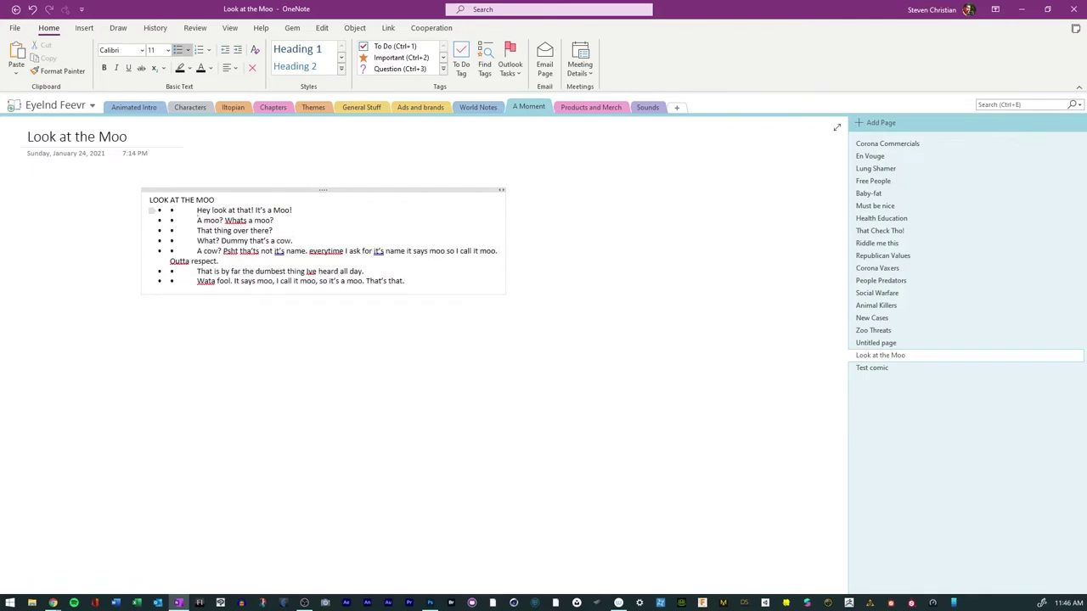
{"action": "key", "text": "BackSpace"}
{"action": "key", "text": "BackSpace"}
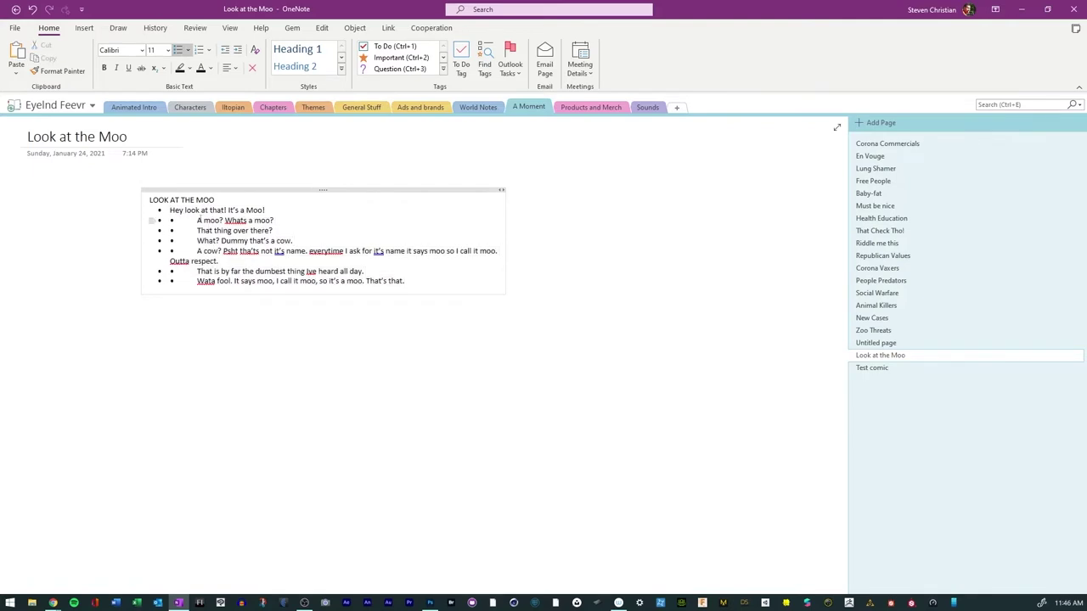
{"action": "key", "text": "BackSpace"}
{"action": "key", "text": "BackSpace"}
{"action": "left_click", "coordinate": [197, 230]}
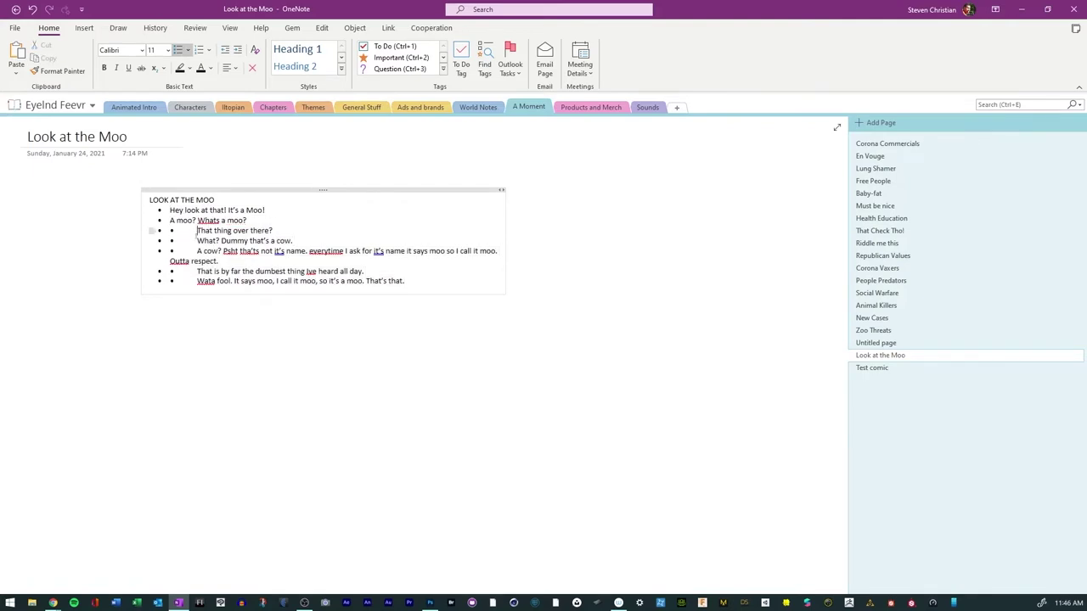
{"action": "key", "text": "BackSpace"}
{"action": "key", "text": "BackSpace"}
{"action": "left_click", "coordinate": [195, 240]}
{"action": "key", "text": "BackSpace"}
{"action": "key", "text": "BackSpace"}
{"action": "left_click", "coordinate": [197, 251]}
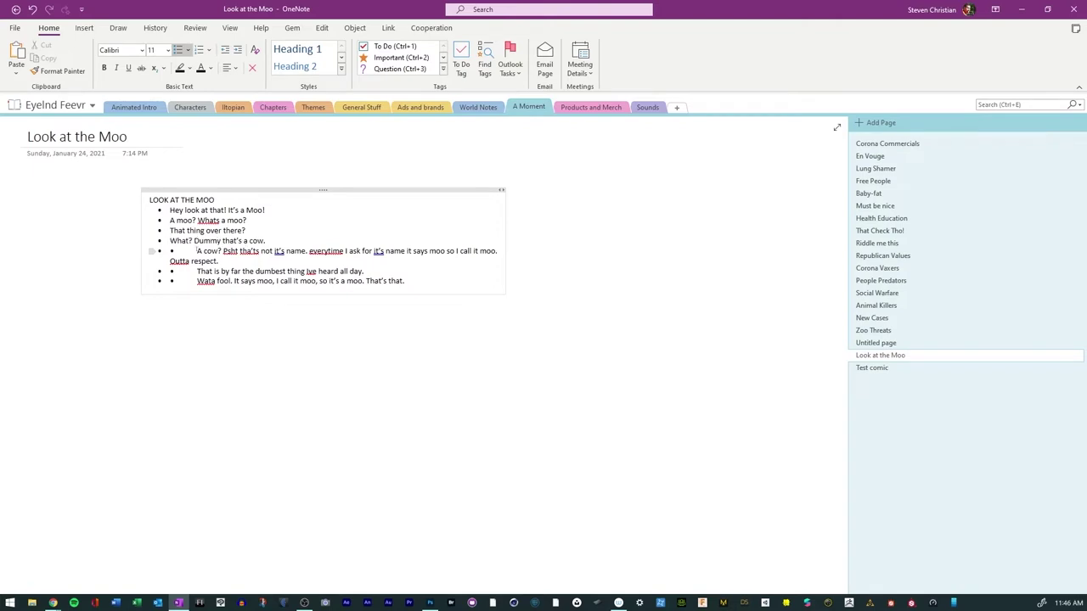
{"action": "key", "text": "BackSpace"}
{"action": "key", "text": "BackSpace"}
{"action": "left_click", "coordinate": [197, 271]}
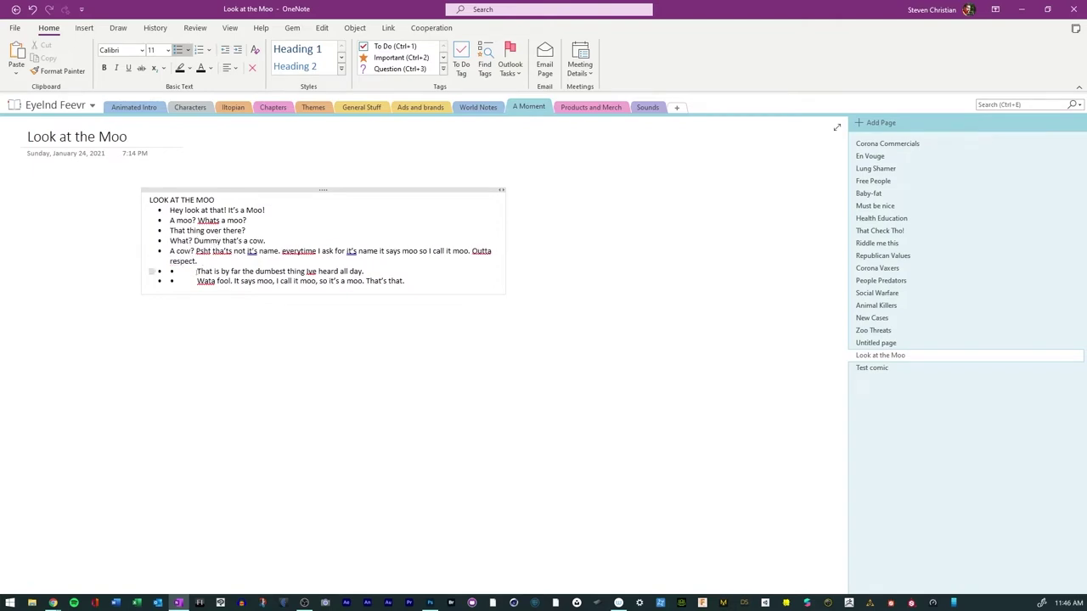
{"action": "key", "text": "BackSpace"}
{"action": "key", "text": "BackSpace"}
{"action": "left_click", "coordinate": [192, 281]}
{"action": "key", "text": "BackSpace"}
{"action": "key", "text": "BackSpace"}
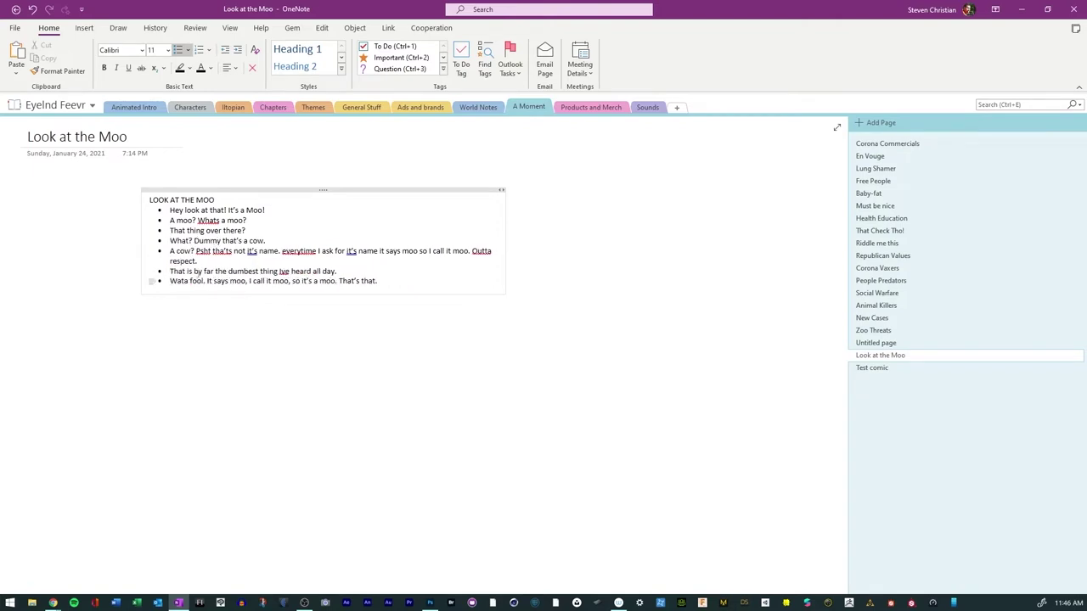
Step: Add the action 'Roscoe and TJ are standing and talking' with 'Hey look at that!' nested beneath
{"action": "left_click", "coordinate": [171, 210]}
{"action": "key", "text": "Return"}
{"action": "key", "text": "Tab"}
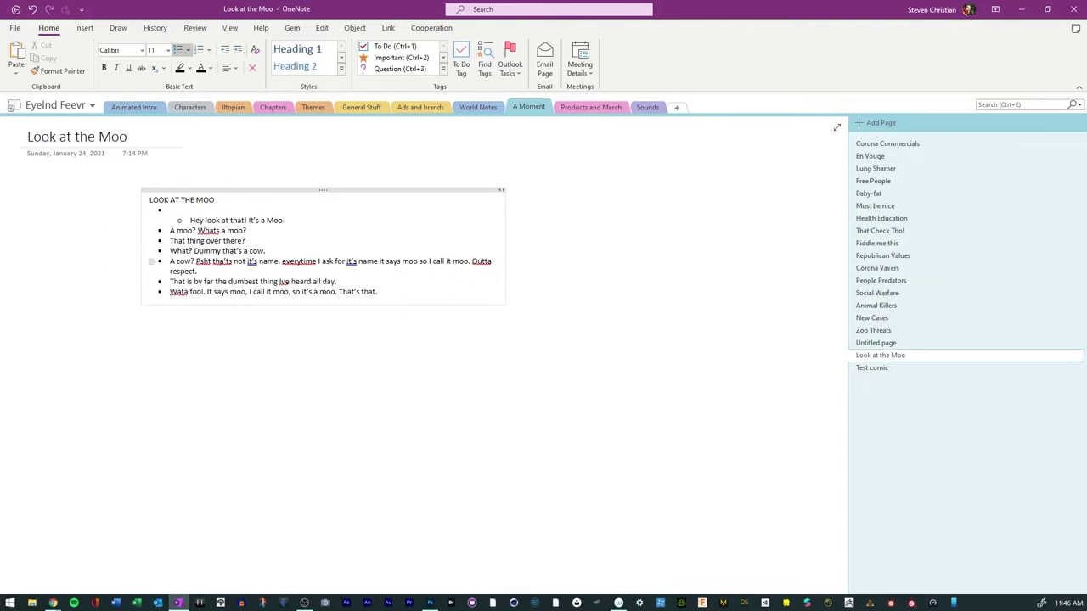
{"action": "left_click", "coordinate": [171, 209]}
{"action": "type", "text": "Roscoe and TJ are standing and talk"}
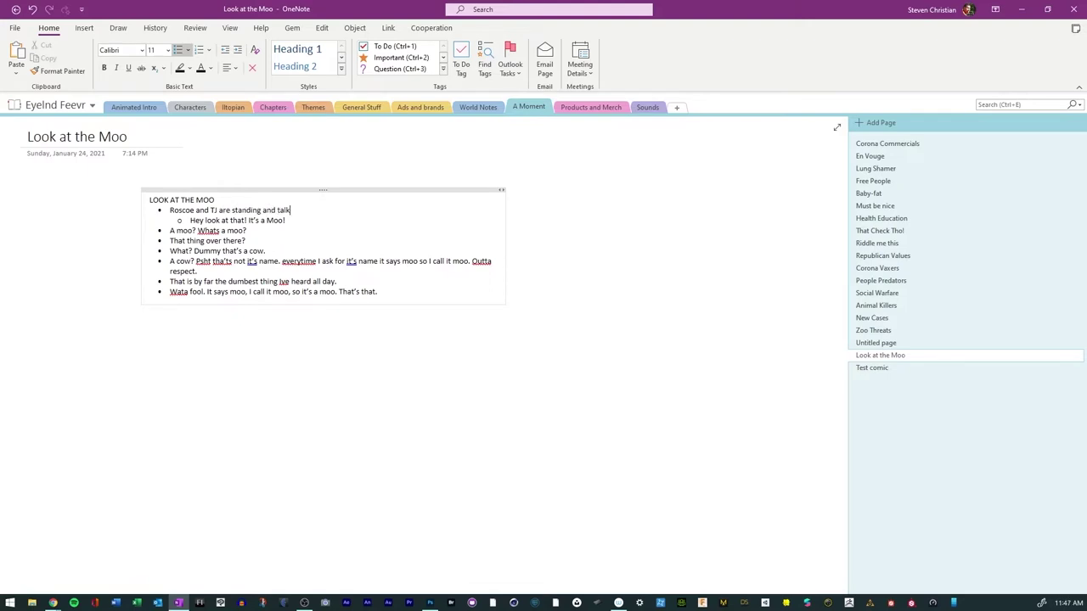
{"action": "type", "text": "ing"}
Step: Add action bullets 'Roscoe points towards the right' and 'TJ Responds puzzled'
{"action": "key", "text": "Return"}
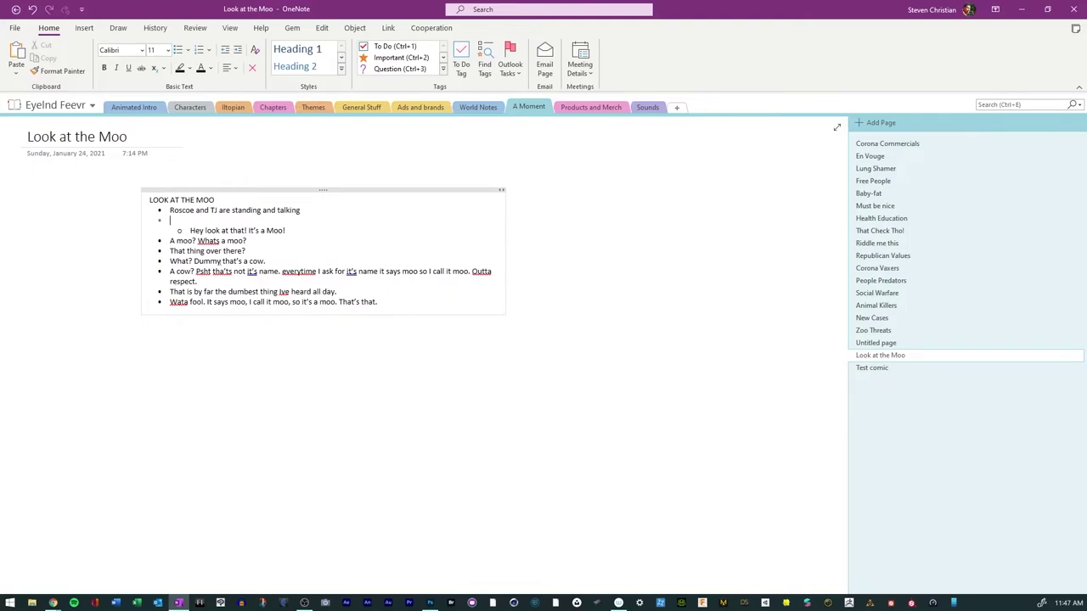
{"action": "type", "text": "Roscoe points towa"}
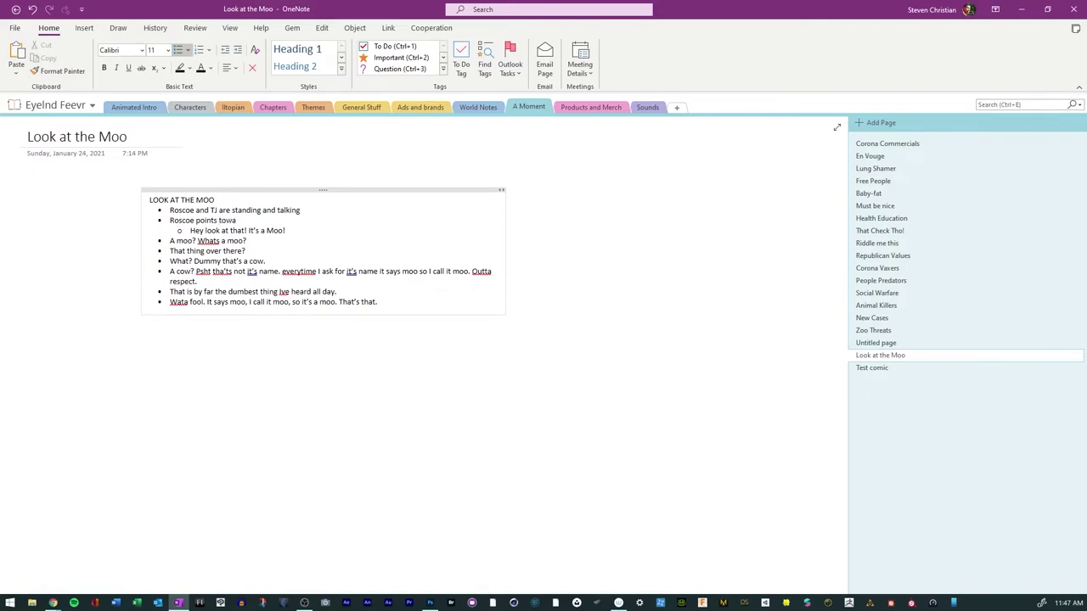
{"action": "type", "text": "rds the le"}
{"action": "key", "text": "BackSpace"}
{"action": "key", "text": "BackSpace"}
{"action": "type", "text": "right"}
{"action": "left_click", "coordinate": [168, 240]}
{"action": "type", "text": "T"}
{"action": "key", "text": "Return"}
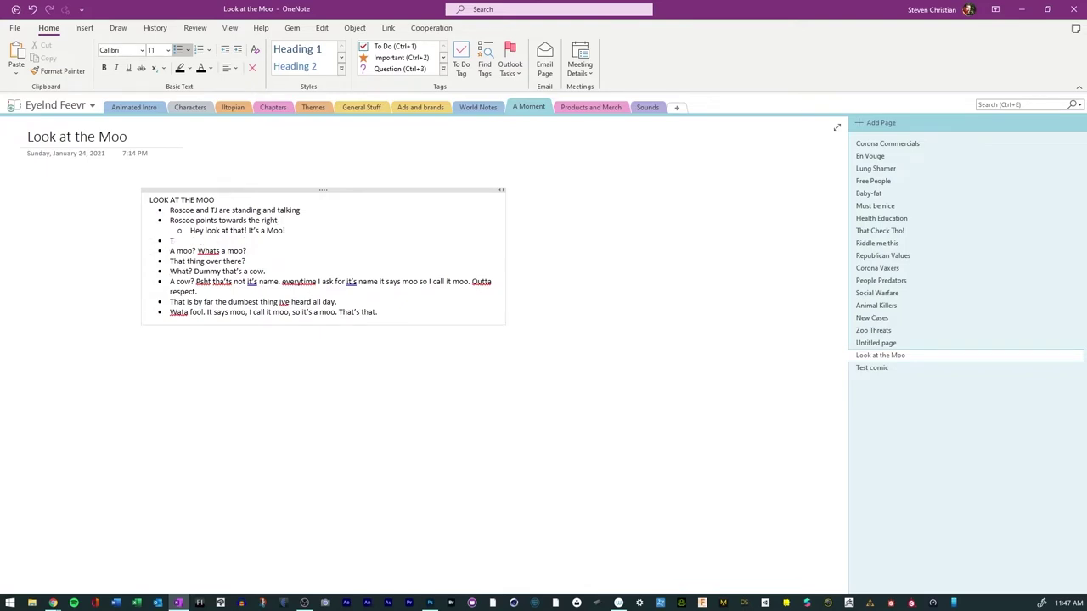
{"action": "type", "text": "J Responds puzzled"}
Step: Nest 'A moo?' under TJ, add 'Roscoe replies' over 'That thing over there?', and type 'Panel 1'
{"action": "left_click", "coordinate": [171, 250]}
{"action": "key", "text": "Tab"}
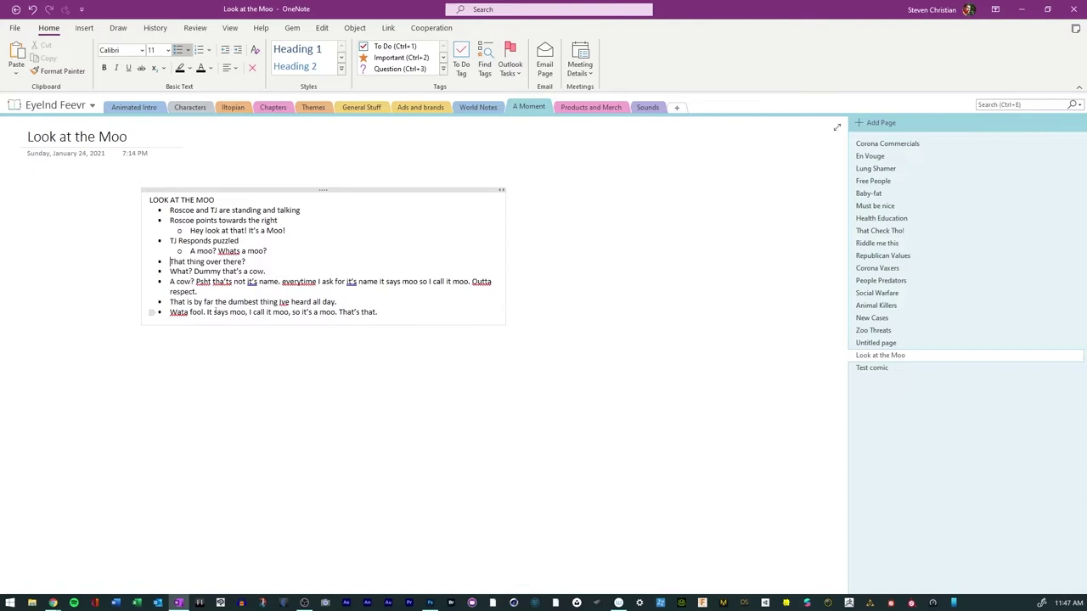
{"action": "key", "text": "Down"}
{"action": "key", "text": "Return"}
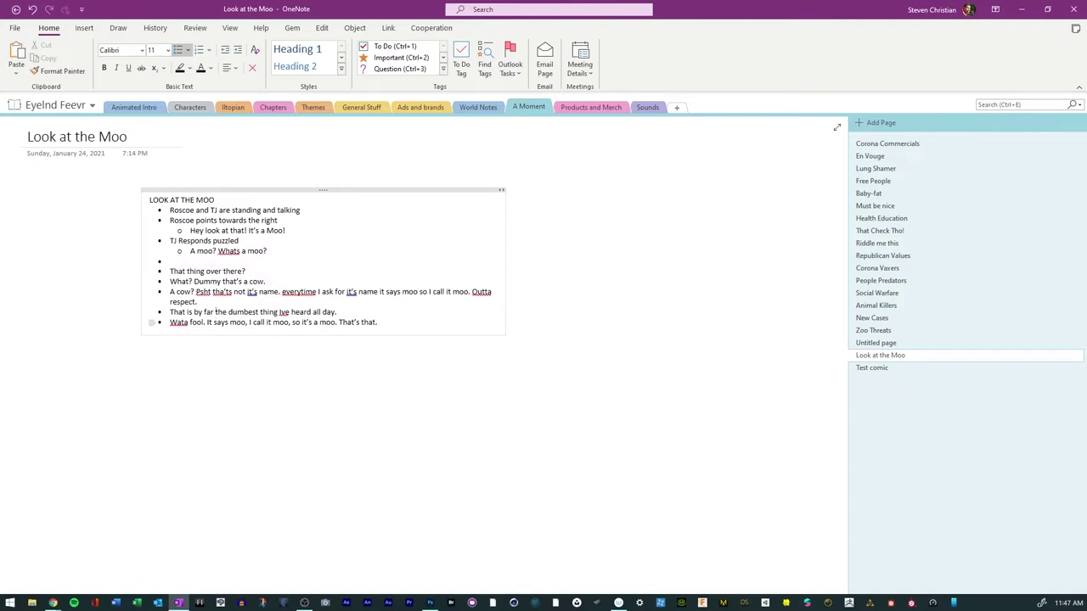
{"action": "type", "text": "Roscoe replies"}
{"action": "left_click", "coordinate": [171, 271]}
{"action": "key", "text": "Tab"}
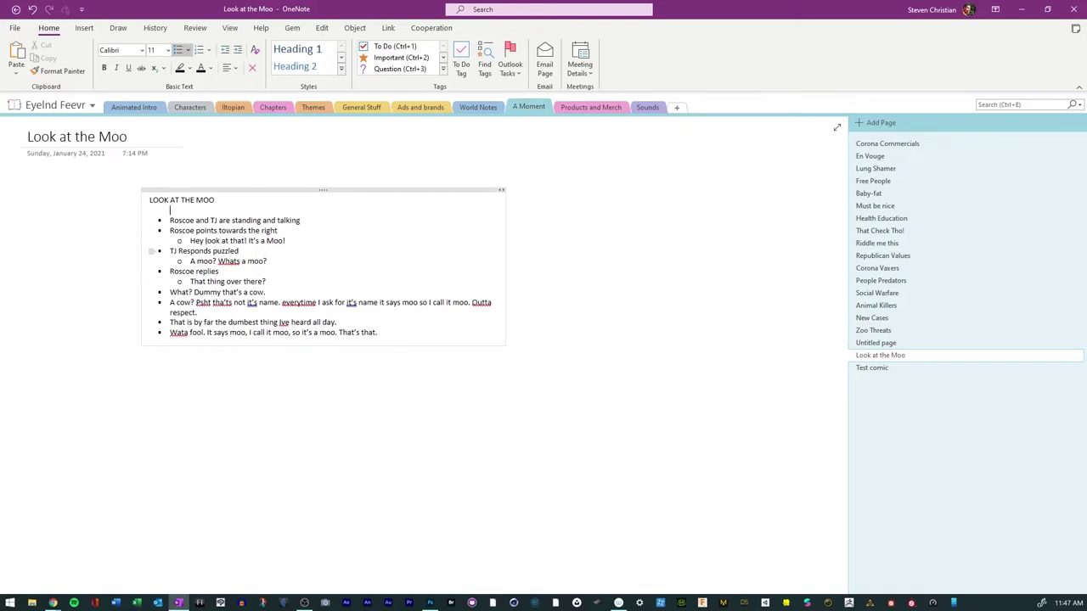
{"action": "type", "text": "Panel 1"}
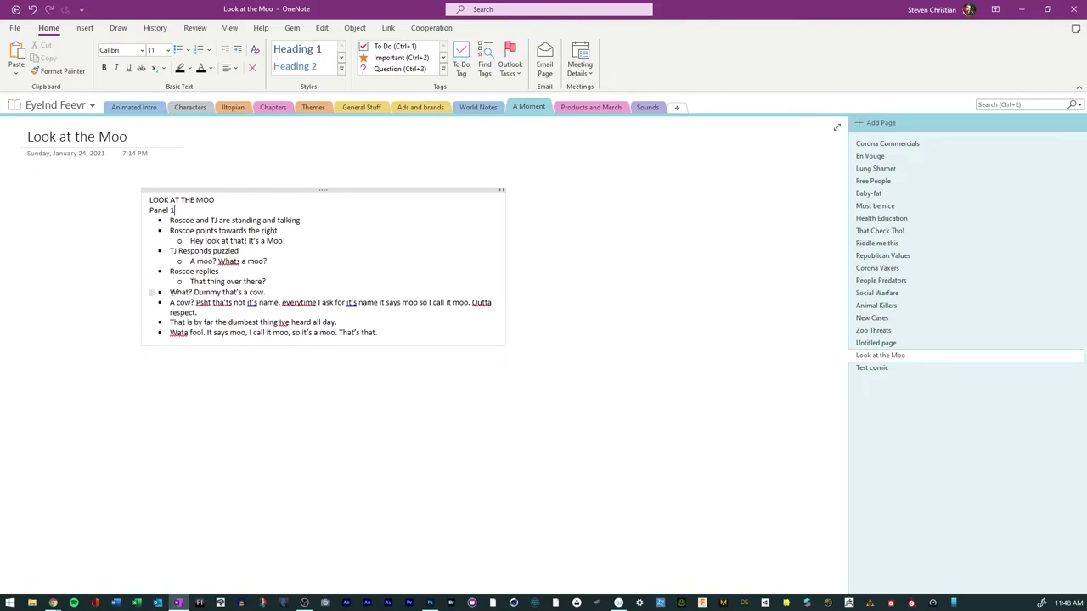
Step: Add a 'Panel 2' label with the action 'A cow is grazing in a pasture and looks dumb founded'
{"action": "left_click", "coordinate": [256, 323]}
{"action": "key", "text": "Return"}
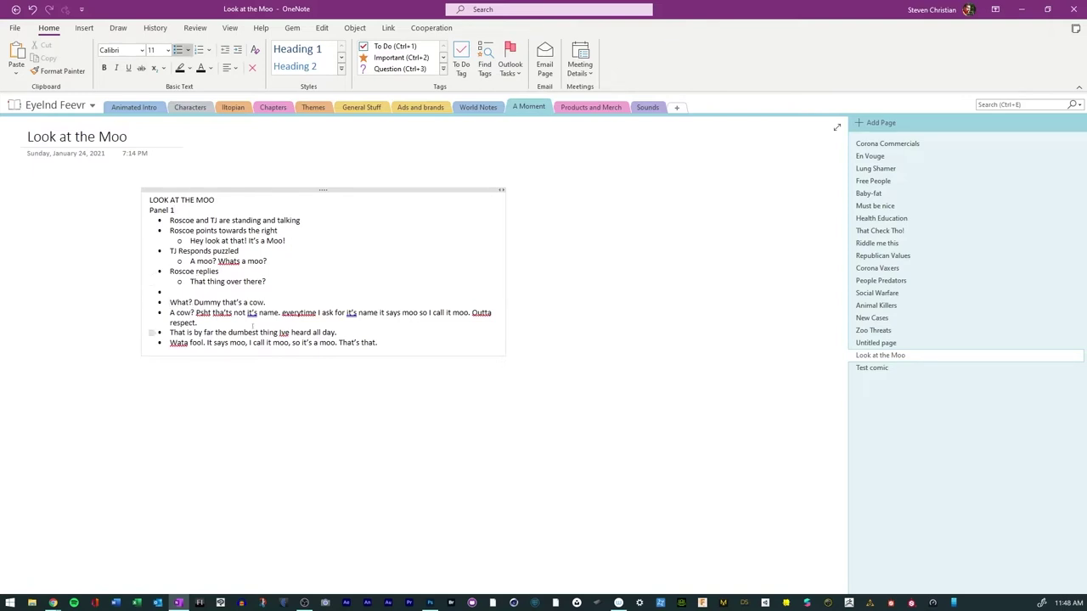
{"action": "key", "text": "BackSpace"}
{"action": "key", "text": "BackSpace"}
{"action": "type", "text": "Panel 2"}
{"action": "key", "text": "Return"}
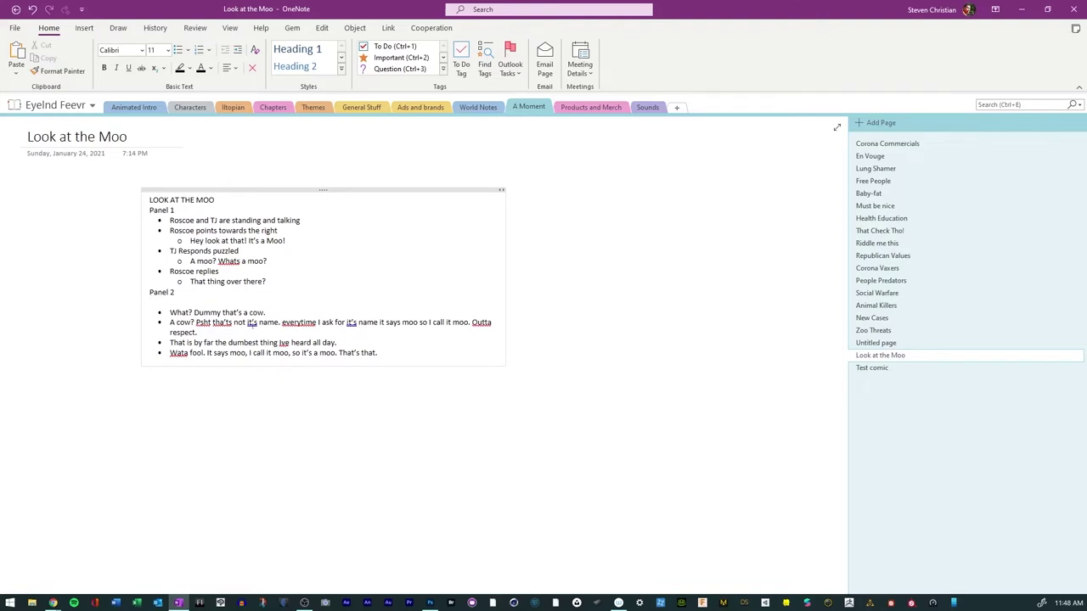
{"action": "left_click", "coordinate": [178, 50]}
{"action": "type", "text": "A cow is grazing in a pa"}
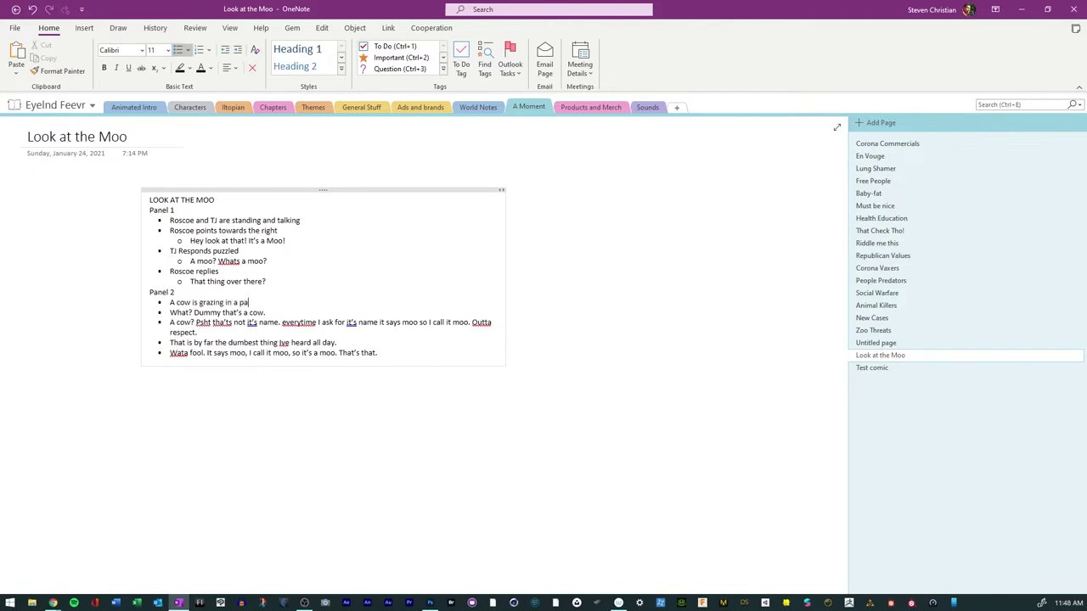
{"action": "type", "text": "sture and looks dumb founded"}
Step: Nest 'MOOOOOO' under the cow action and add an outdented 'Panel 3' label
{"action": "key", "text": "Return"}
{"action": "key", "text": "Tab"}
{"action": "type", "text": "M"}
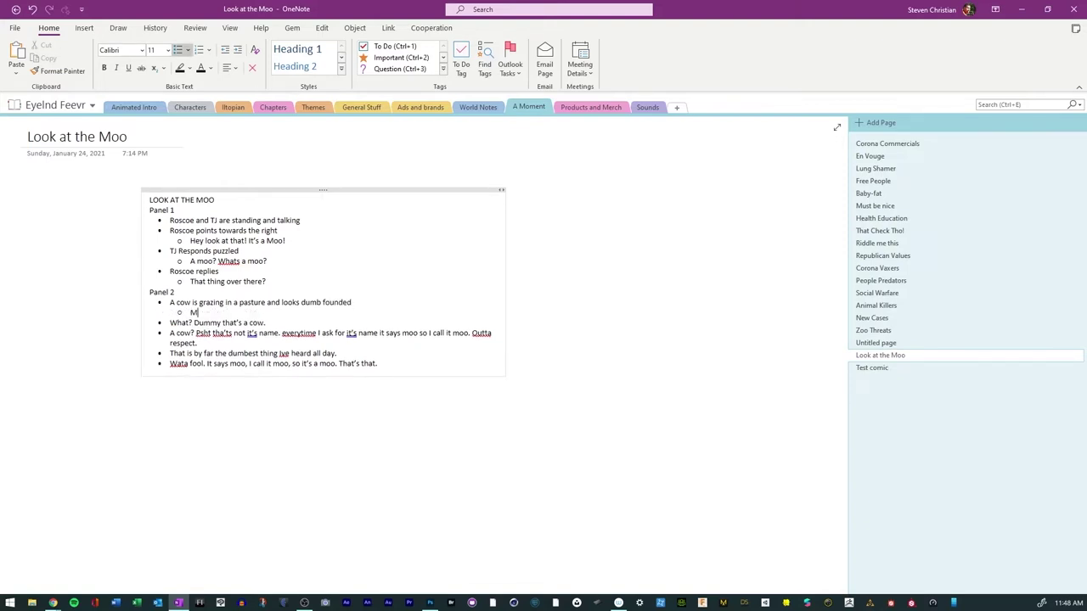
{"action": "type", "text": "OOOOOO"}
{"action": "key", "text": "Return"}
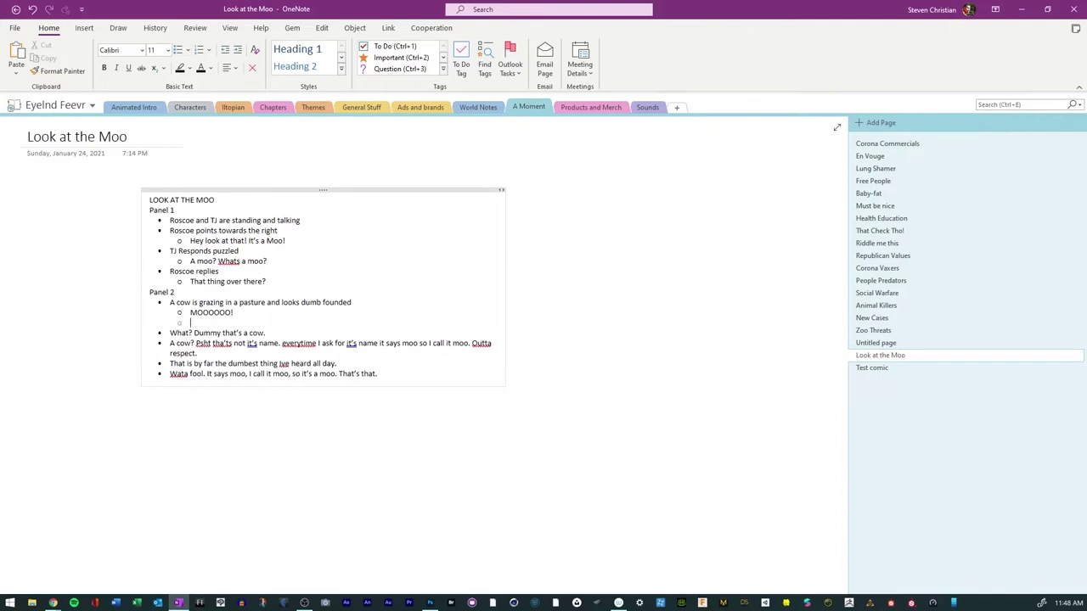
{"action": "key", "text": "BackSpace"}
{"action": "key", "text": "shift+Tab"}
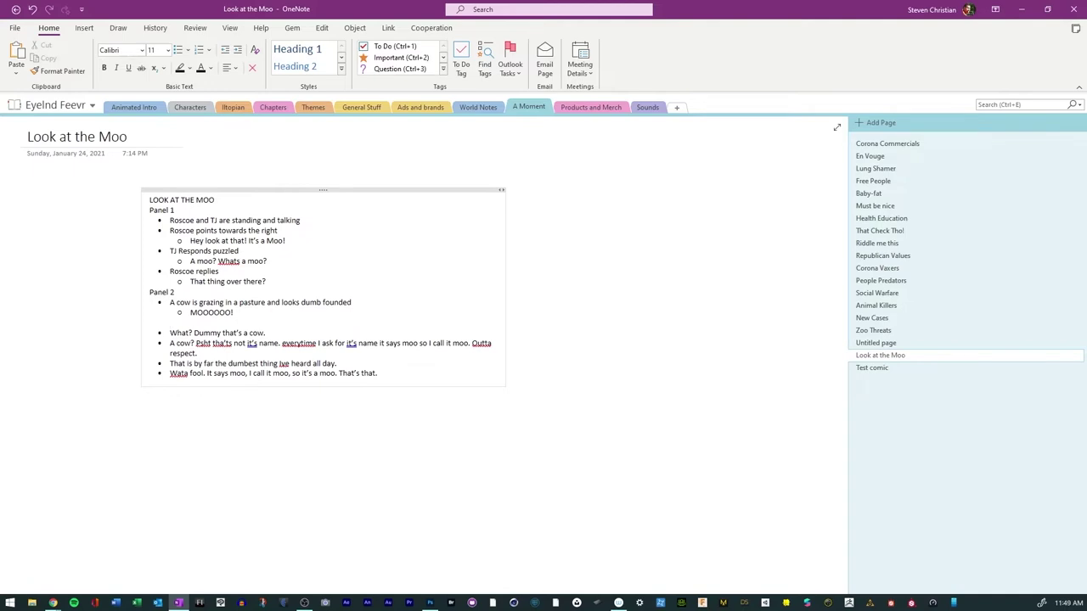
{"action": "type", "text": "Panel 3"}
{"action": "left_click", "coordinate": [225, 49]}
{"action": "key", "text": "Down"}
{"action": "key", "text": "End"}
Step: Add the action 'TJ looks confused' with 'What? Dummy that's a cow.' nested beneath it
{"action": "key", "text": "Home"}
{"action": "key", "text": "Return"}
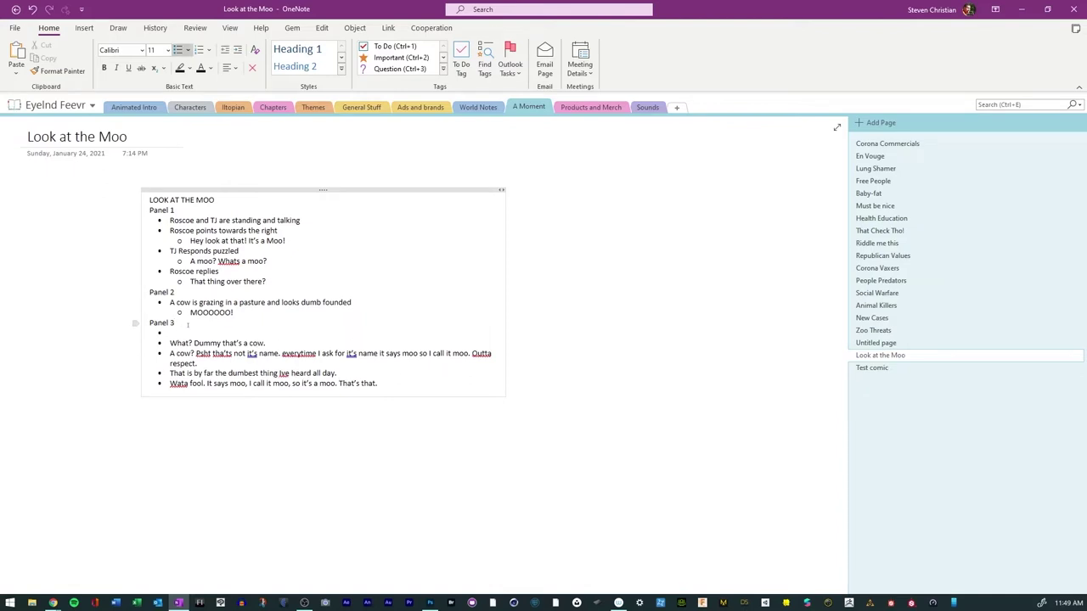
{"action": "type", "text": "R"}
{"action": "key", "text": "BackSpace"}
{"action": "type", "text": "TJ looks confused"}
{"action": "left_click", "coordinate": [168, 342]}
{"action": "key", "text": "Tab"}
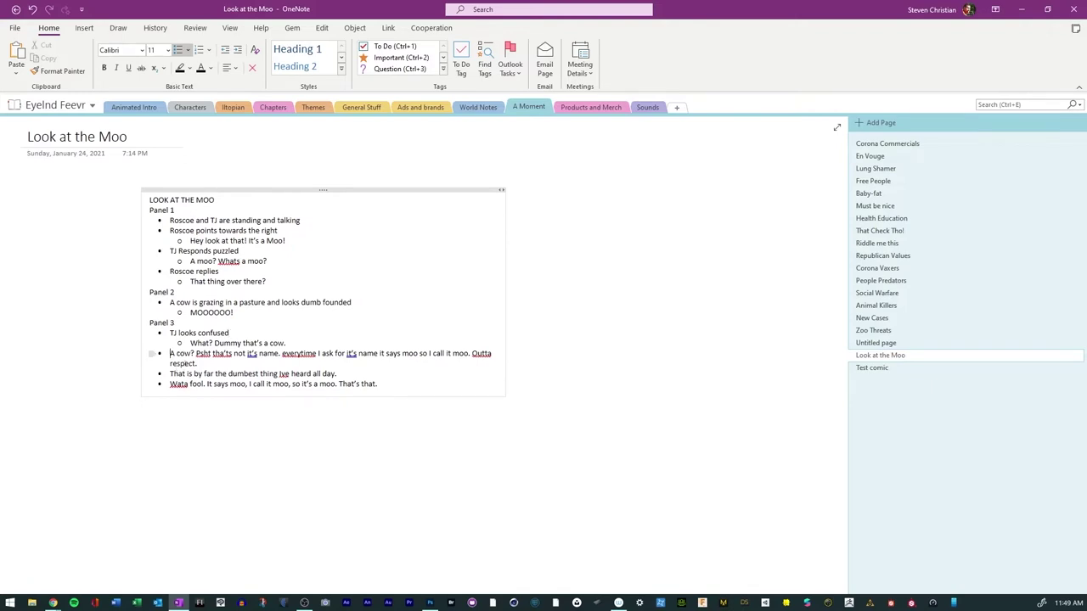
Step: Add the action 'Roscoe Replies with disbelief and shock' with the 'A cow?' line nested beneath
{"action": "key", "text": "Return"}
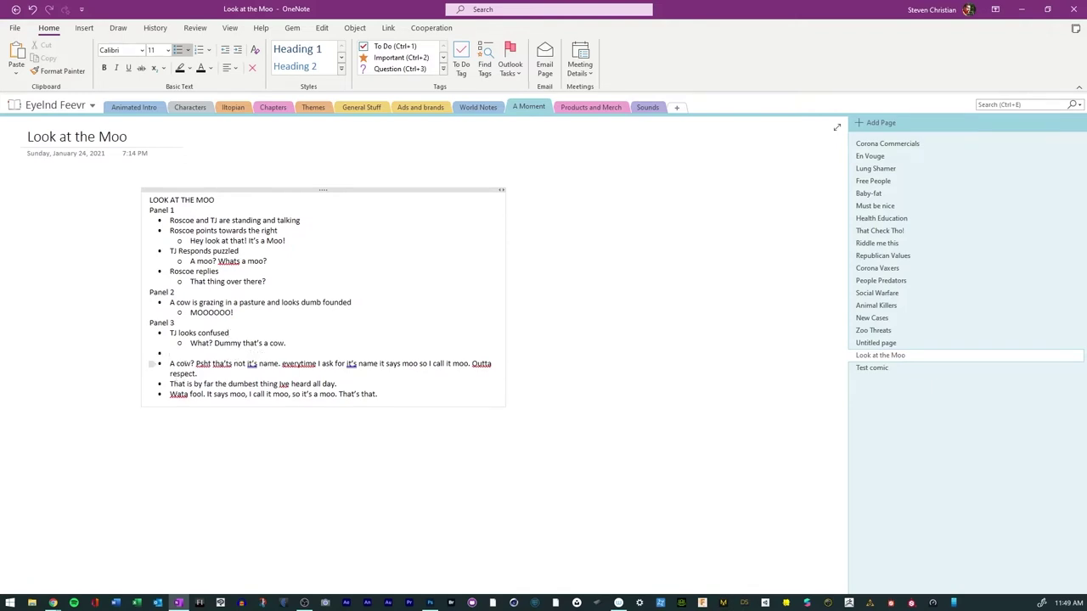
{"action": "type", "text": "Roscoe Replies"}
{"action": "type", "text": "with disbelief"}
{"action": "key", "text": "Tab"}
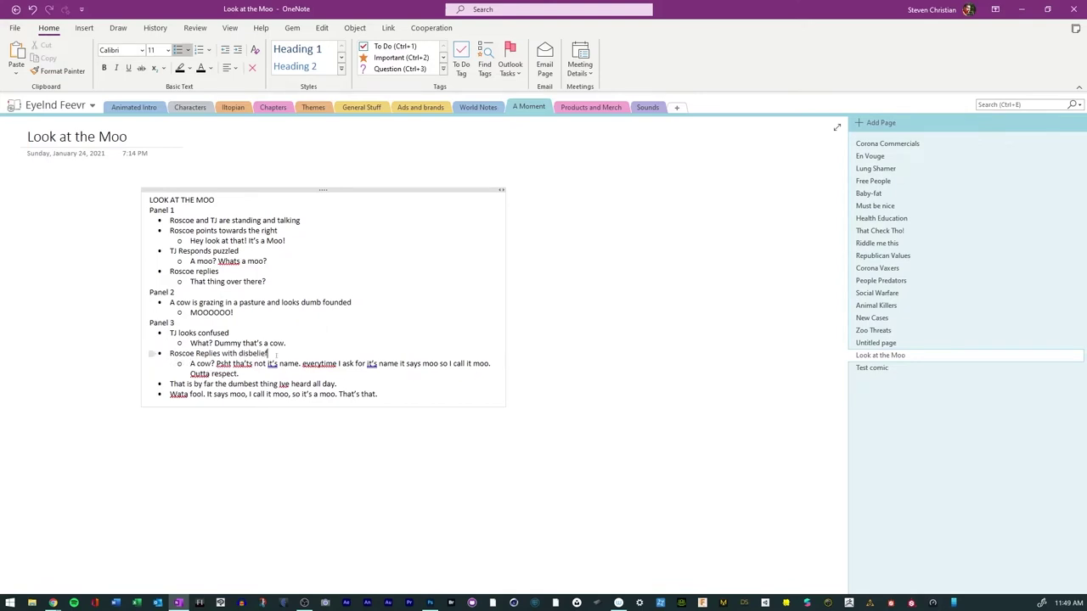
{"action": "type", "text": "and shock"}
Step: Correct the spellings to 'that's', 'every time' and 'its' in Roscoe's line
{"action": "right_click", "coordinate": [241, 365]}
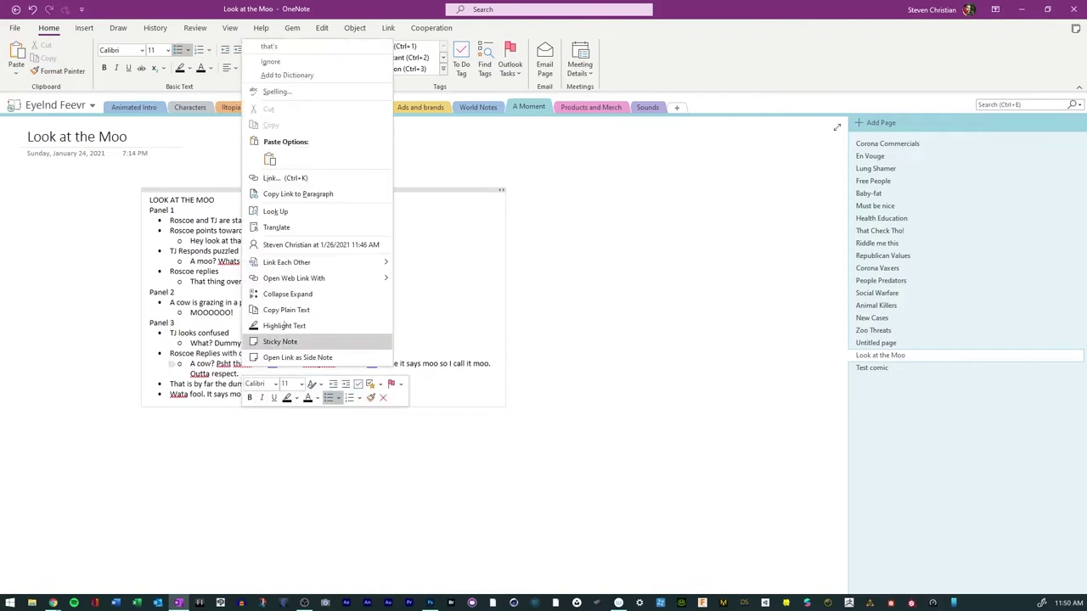
{"action": "left_click", "coordinate": [263, 48]}
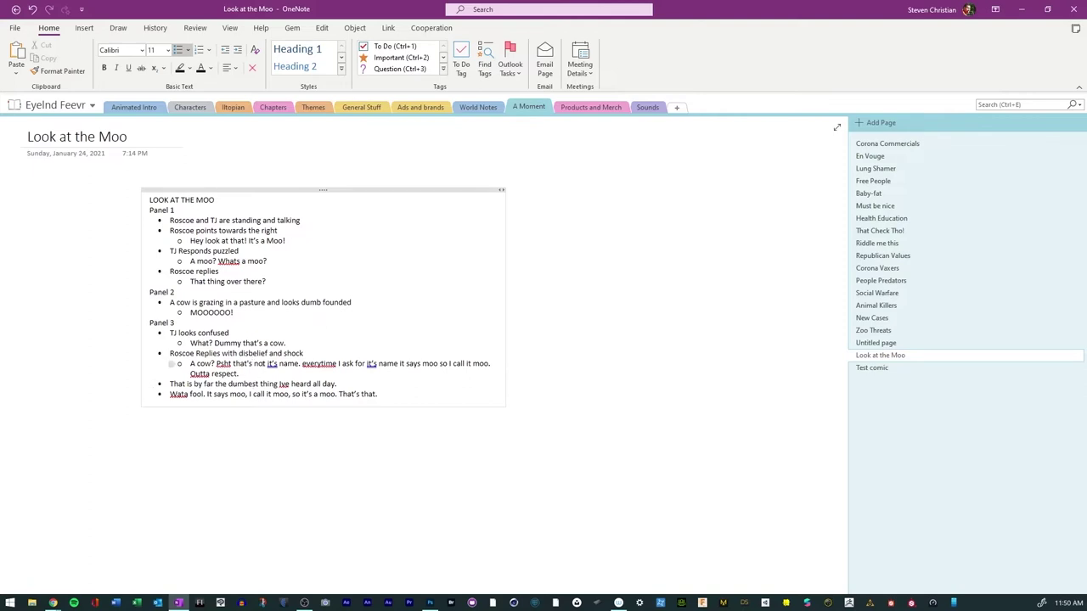
{"action": "right_click", "coordinate": [319, 363]}
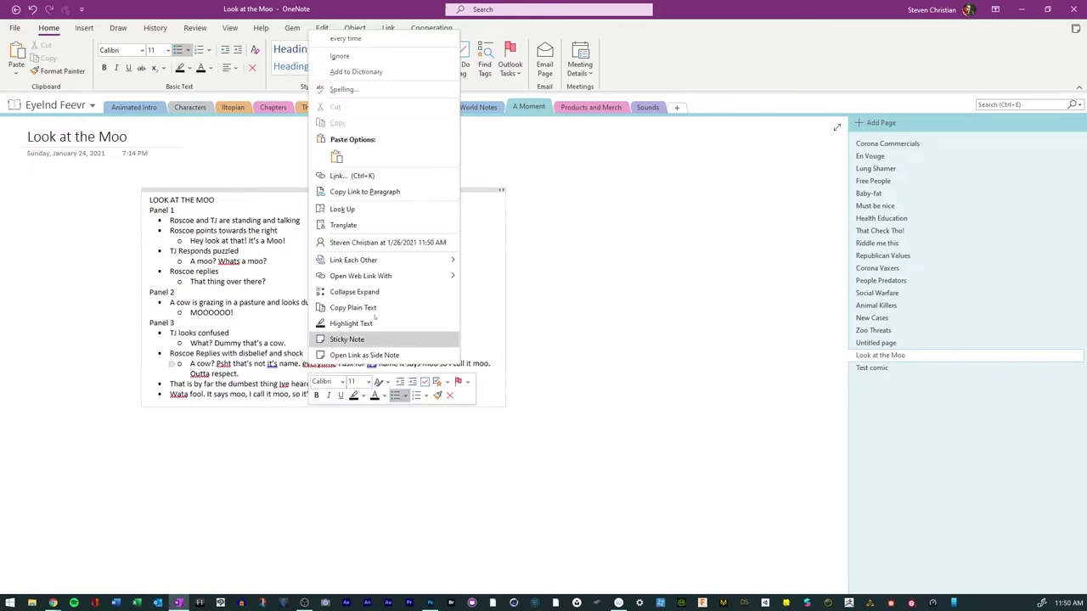
{"action": "left_click", "coordinate": [382, 39]}
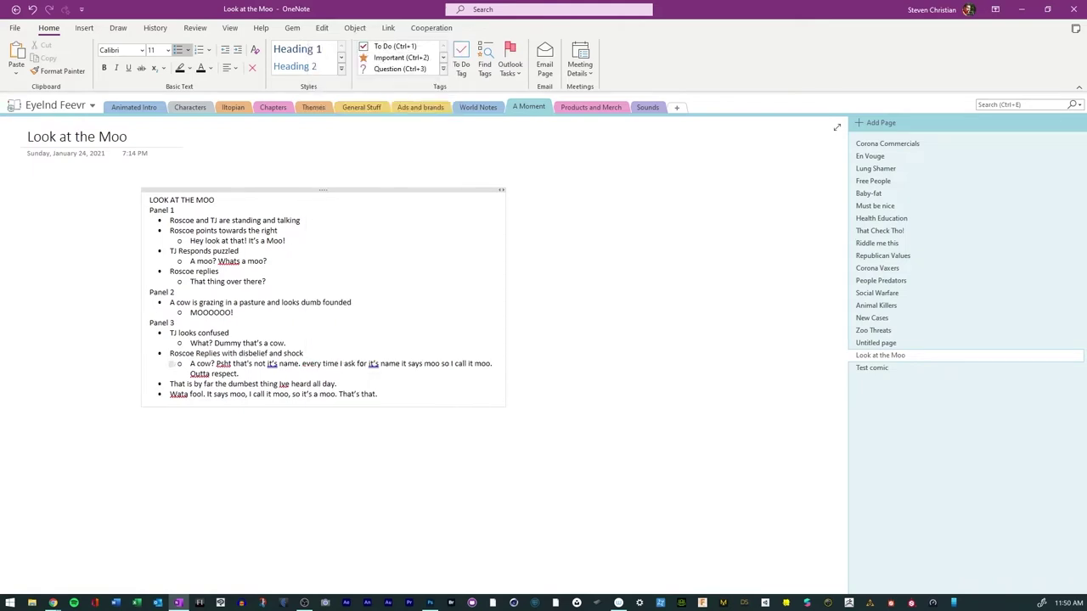
{"action": "right_click", "coordinate": [374, 364]}
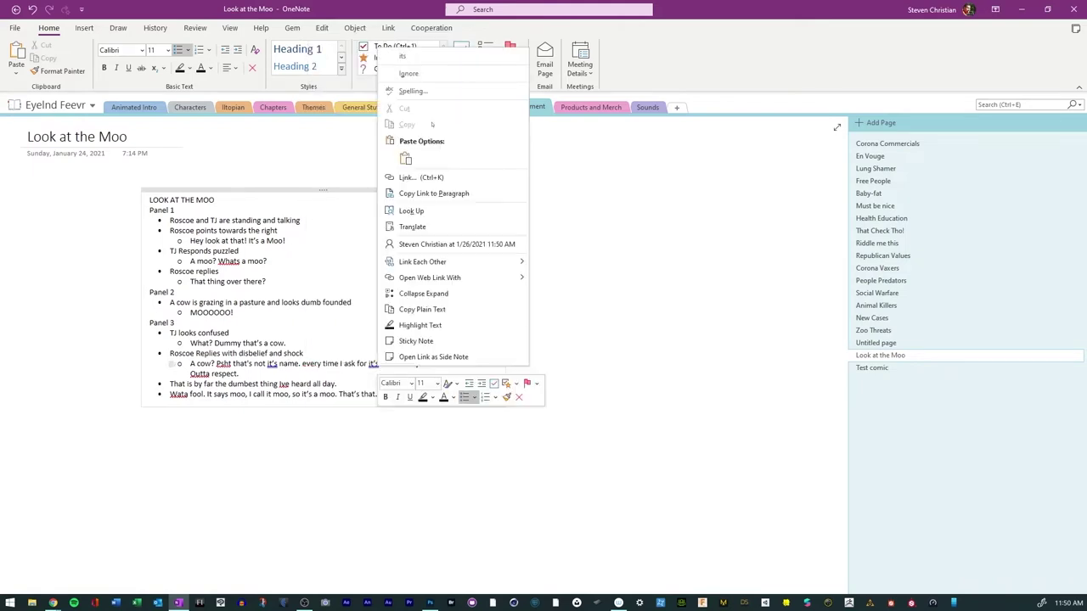
{"action": "left_click", "coordinate": [416, 57]}
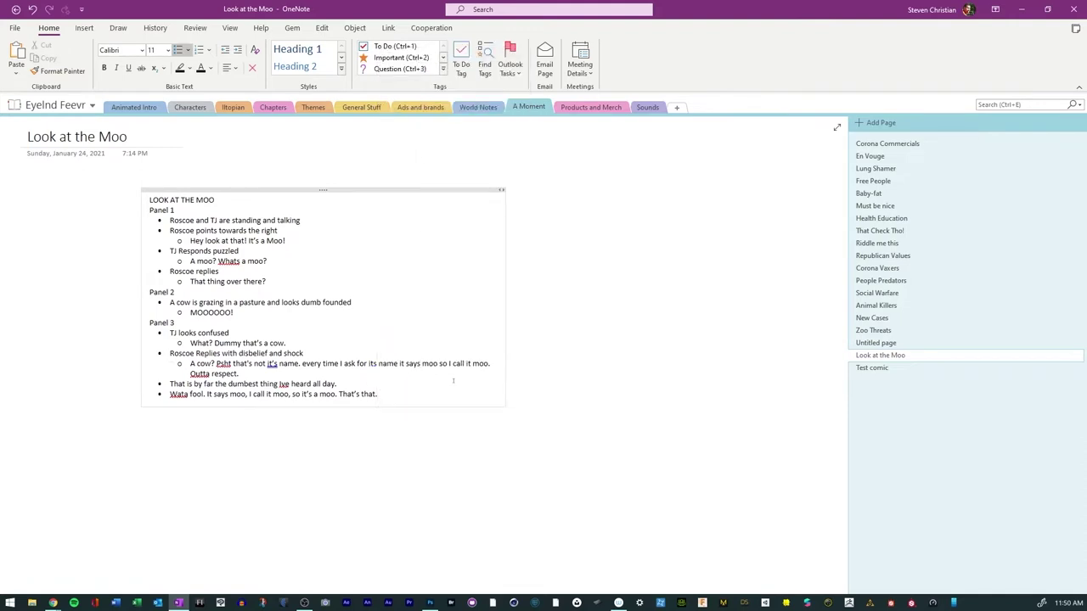
Step: Put double quotes around the first 'moo'
{"action": "left_click", "coordinate": [421, 363]}
{"action": "type", "text": "\""}
{"action": "left_click", "coordinate": [442, 363]}
{"action": "type", "text": "\""}
Step: Add the action 'TJ Responds with his hand over his face' above the dumbest-thing line
{"action": "left_click", "coordinate": [170, 384]}
{"action": "key", "text": "Return"}
{"action": "type", "text": "T"}
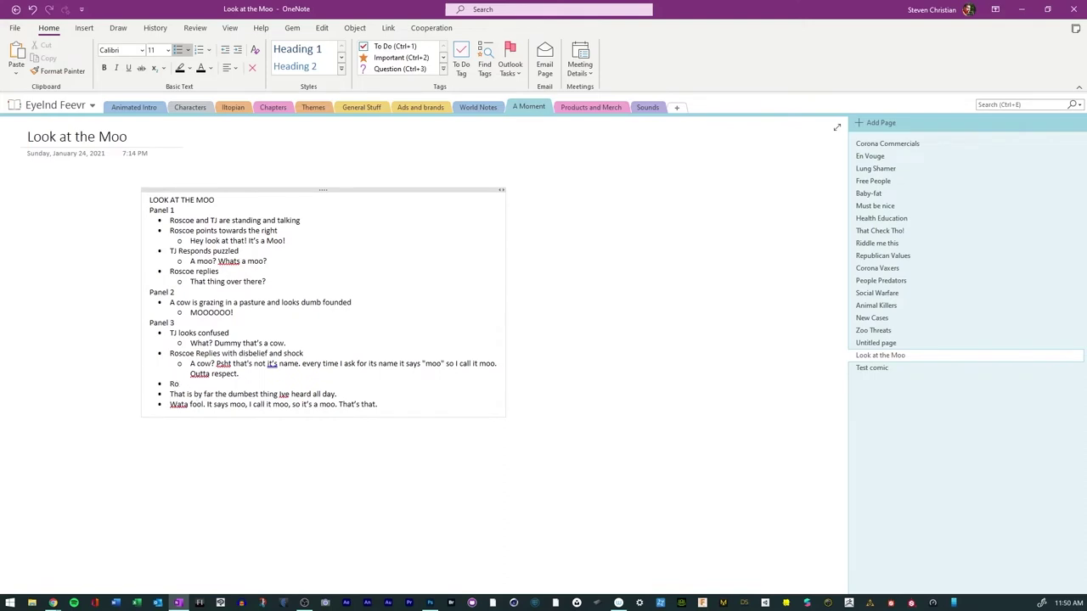
{"action": "type", "text": "J Responde"}
{"action": "key", "text": "BackSpace"}
{"action": "key", "text": "BackSpace"}
{"action": "type", "text": "ds with his hand over his"}
{"action": "key", "text": "BackSpace"}
{"action": "key", "text": "BackSpace"}
{"action": "key", "text": "BackSpace"}
{"action": "key", "text": "BackSpace"}
{"action": "key", "text": "BackSpace"}
{"action": "key", "text": "BackSpace"}
{"action": "key", "text": "BackSpace"}
{"action": "type", "text": "over his face"}
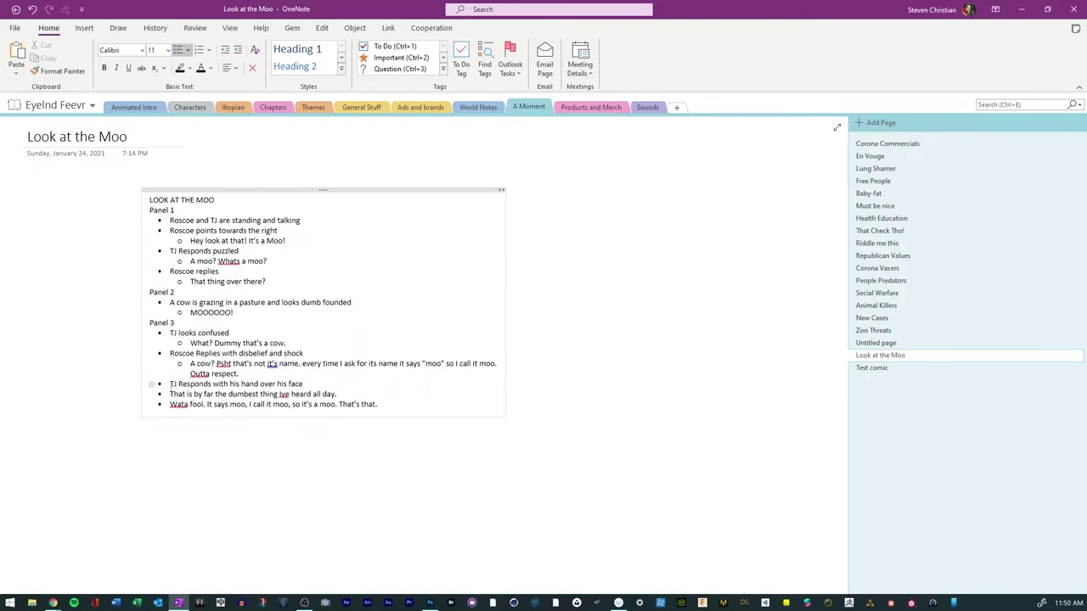
Step: Nest the dumbest-thing line under it, fix 'Ive' to 'I've', and append 'from you'
{"action": "left_click", "coordinate": [170, 394]}
{"action": "key", "text": "Tab"}
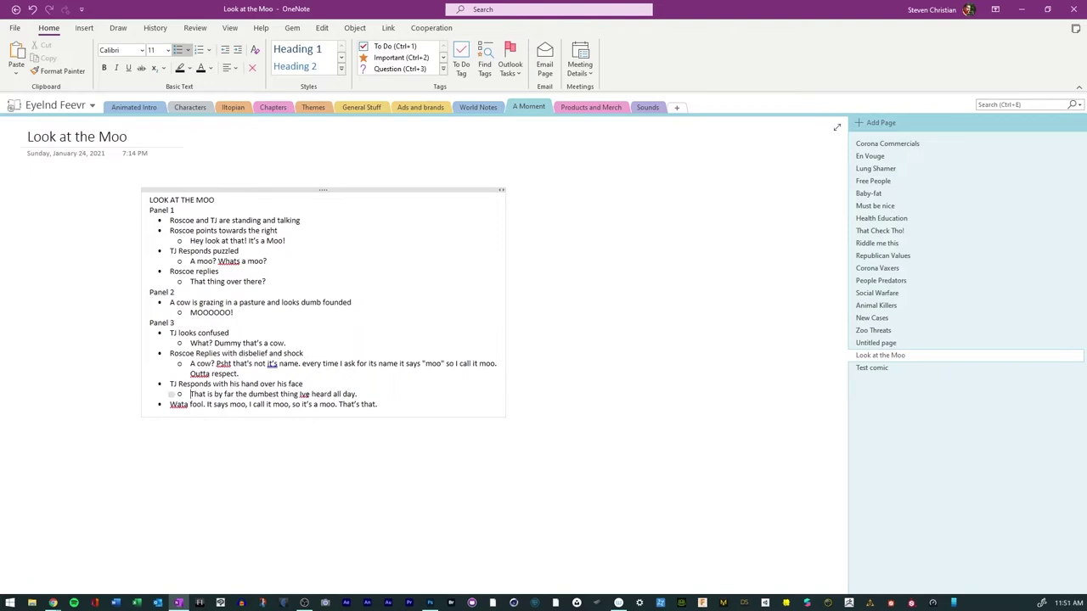
{"action": "right_click", "coordinate": [305, 393]}
{"action": "left_click", "coordinate": [351, 205]}
{"action": "left_click", "coordinate": [358, 394]}
{"action": "type", "text": "from you"}
Step: Add the action 'Roscoe is irritated' with the 'Wata fool.' line nested beneath it
{"action": "left_click", "coordinate": [170, 405]}
{"action": "key", "text": "Return"}
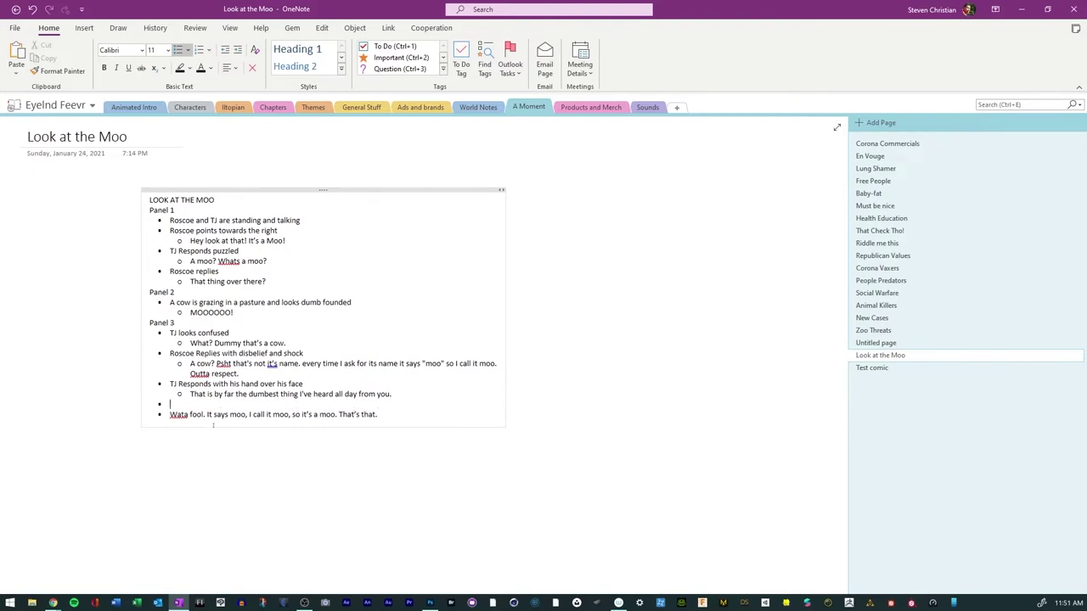
{"action": "type", "text": "Roscoe is irritated"}
{"action": "left_click", "coordinate": [151, 415]}
{"action": "key", "text": "Tab"}
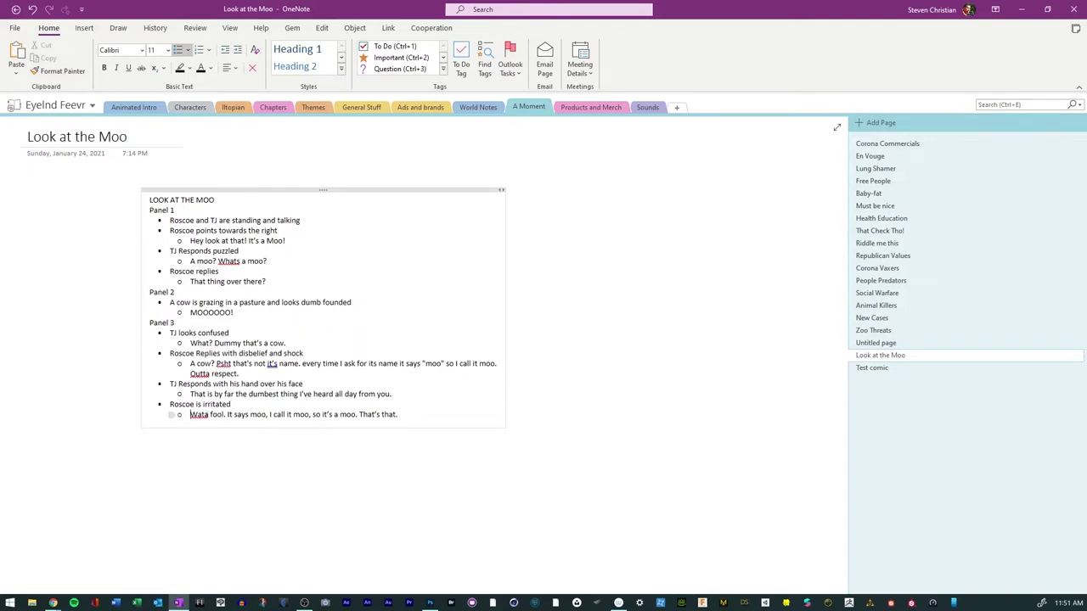
Step: Change the nested line's opening from 'Wata fool.' to 'Wateva fool!'
{"action": "left_click", "coordinate": [208, 416]}
{"action": "type", "text": "evr"}
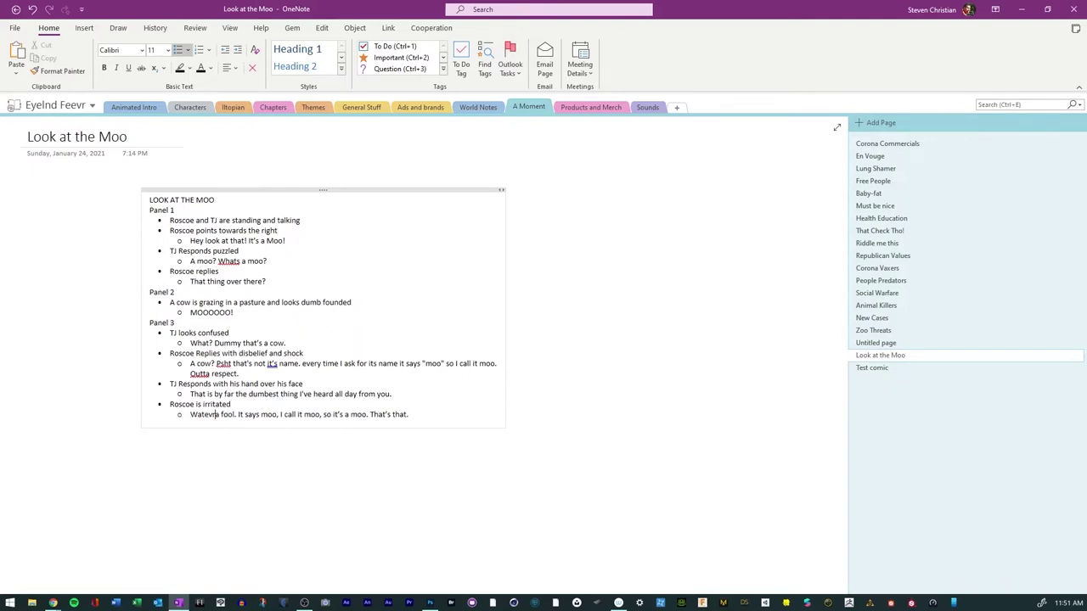
{"action": "key", "text": "BackSpace"}
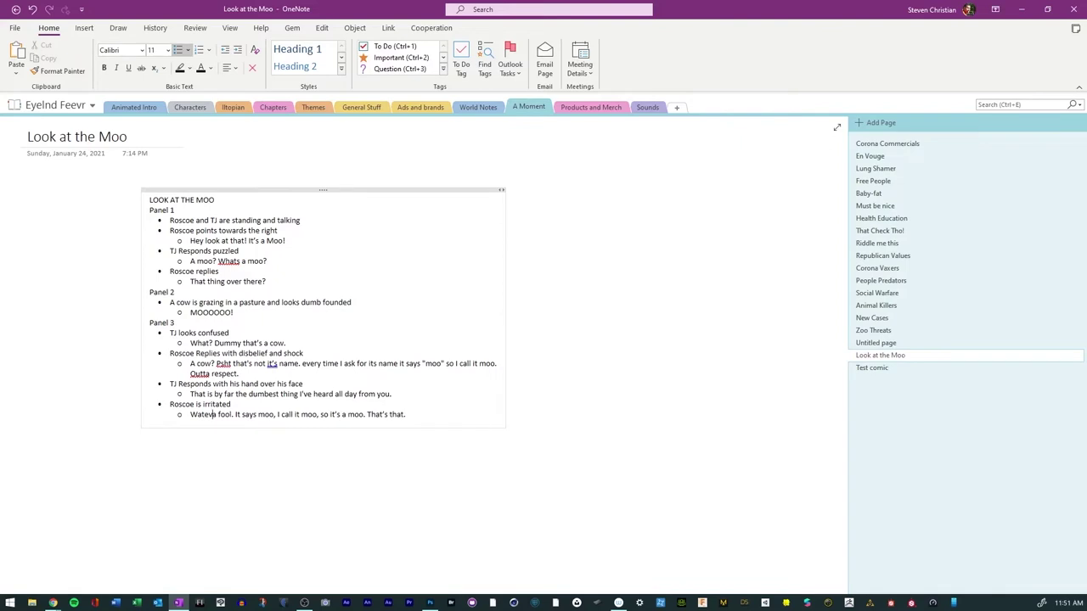
{"action": "key", "text": "BackSpace"}
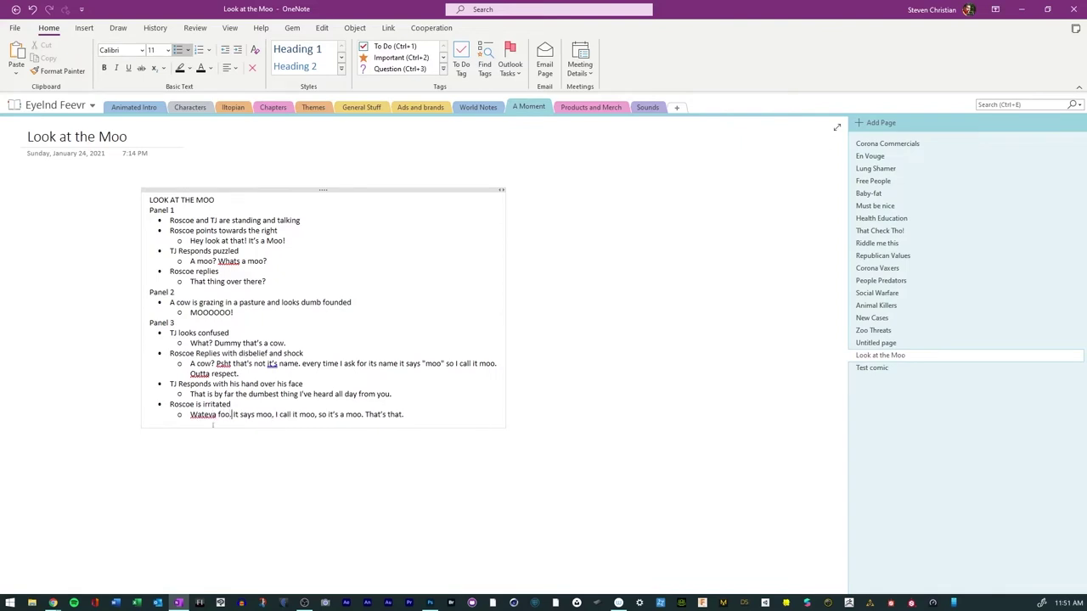
{"action": "key", "text": "Delete"}
{"action": "type", "text": "!"}
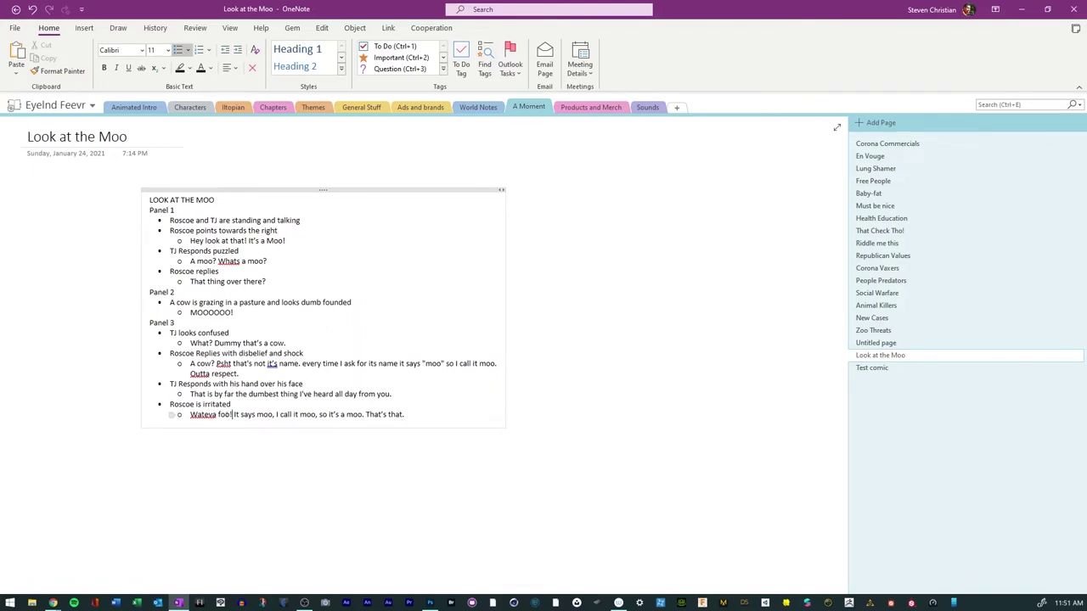
{"action": "type", "text": "l"}
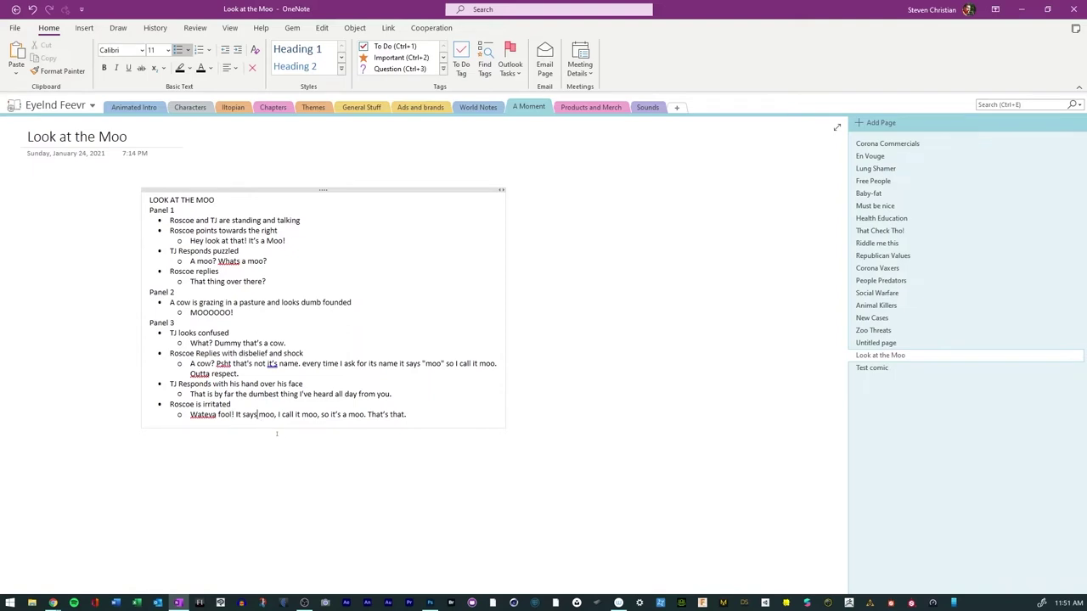
{"action": "key", "text": "End"}
{"action": "key", "text": "Return"}
{"action": "key", "text": "BackSpace"}
Step: Add an unbulleted 'Panel 4' line below 'Outta respect.' in the script
{"action": "left_click", "coordinate": [246, 374]}
{"action": "key", "text": "Return"}
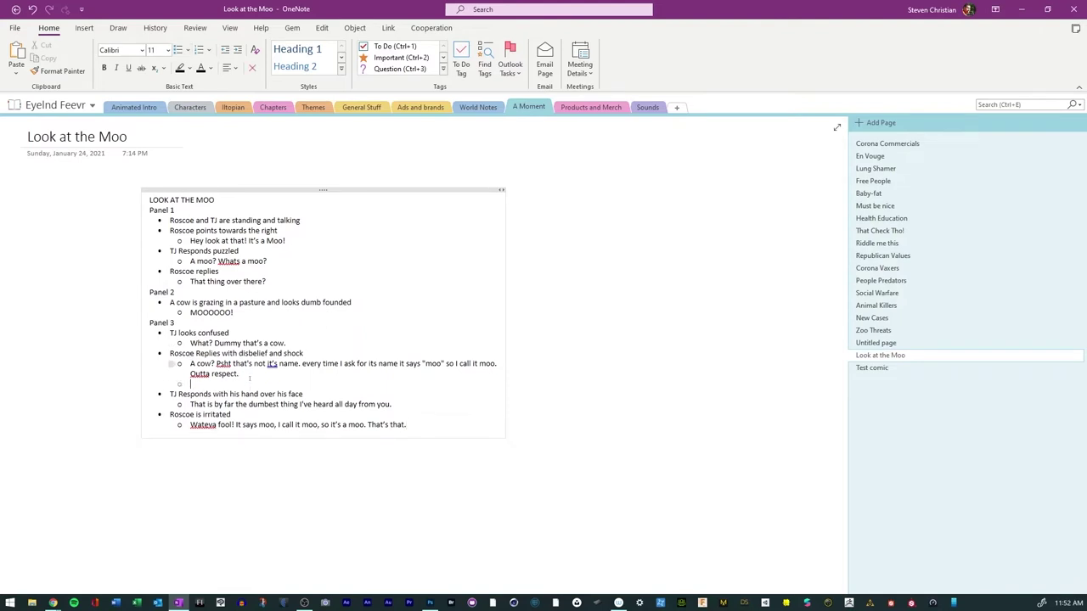
{"action": "key", "text": "BackSpace"}
{"action": "key", "text": "BackSpace"}
{"action": "type", "text": "Panel 4"}
Step: Cut 'Outta respect.' out of Panel 3 and put 'Panel 4' on its own heading line
{"action": "left_click", "coordinate": [397, 405]}
{"action": "left_click_drag", "start_coordinate": [189, 374], "coordinate": [240, 374]}
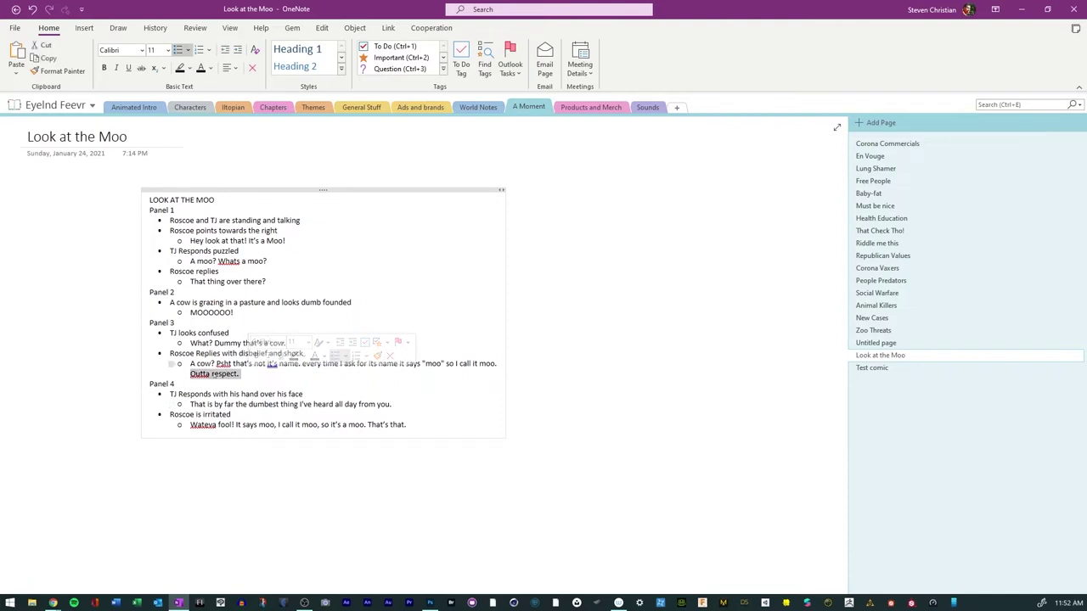
{"action": "right_click", "coordinate": [214, 373]}
{"action": "left_click", "coordinate": [238, 119]}
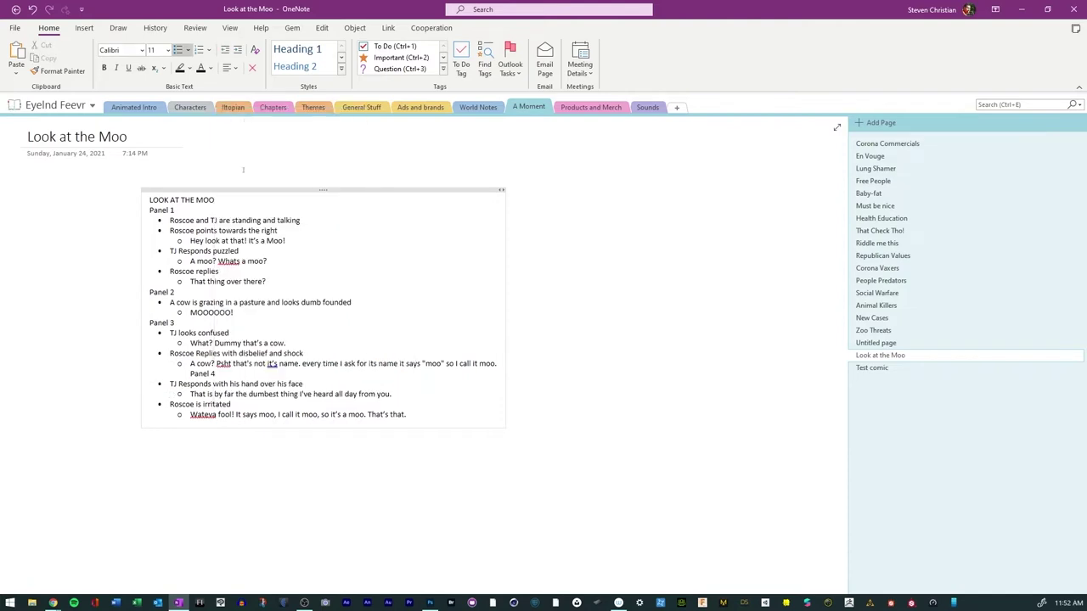
{"action": "key", "text": "BackSpace"}
{"action": "key", "text": "BackSpace"}
{"action": "type", "text": "."}
{"action": "key", "text": "Return"}
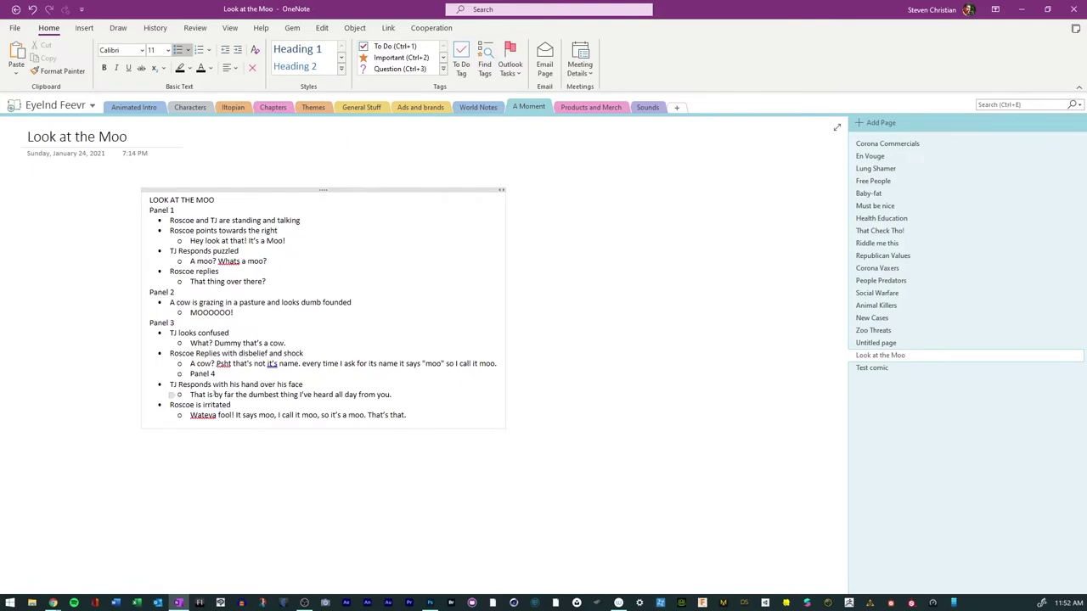
{"action": "key", "text": "BackSpace"}
{"action": "key", "text": "BackSpace"}
{"action": "key", "text": "BackSpace"}
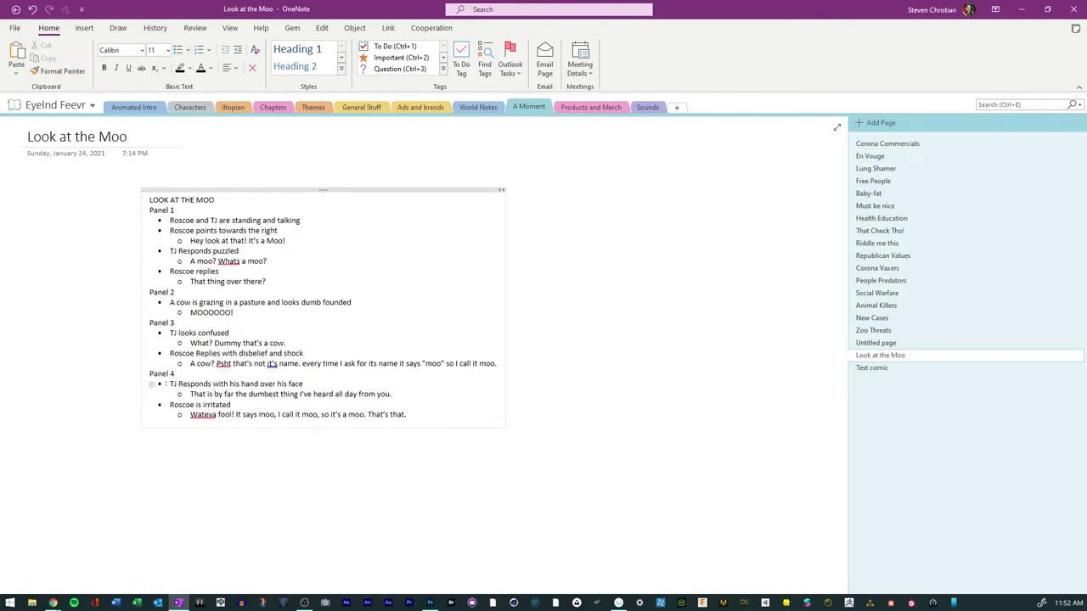
Step: Add a 'Roscoe Continues' bullet under Panel 4 with 'Outta respect.' indented beneath it
{"action": "left_click", "coordinate": [167, 383]}
{"action": "key", "text": "Return"}
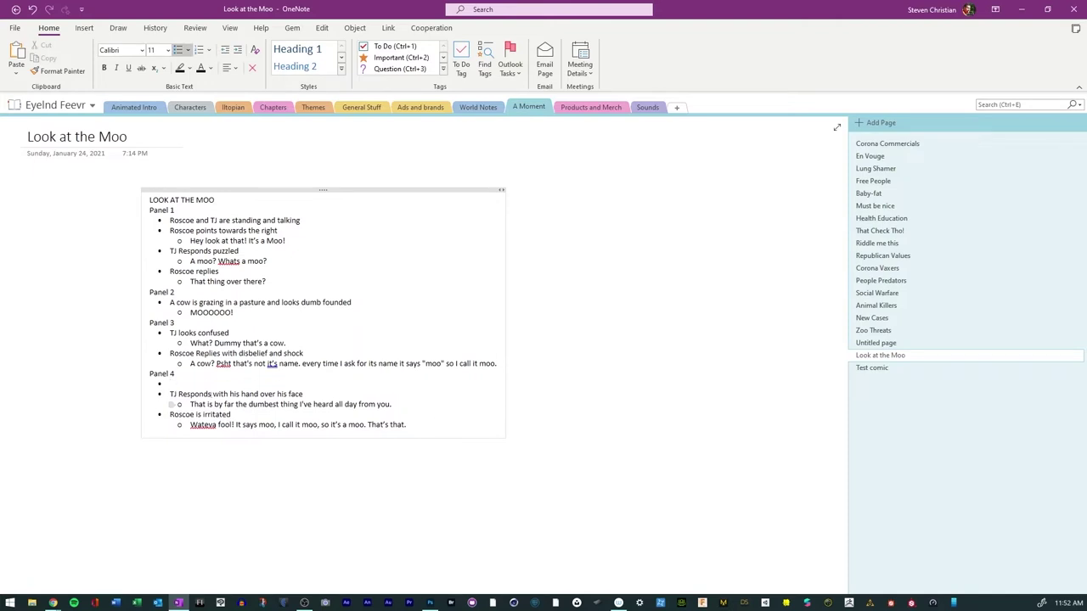
{"action": "type", "text": "Roscoe Continues"}
{"action": "key", "text": "Return"}
{"action": "key", "text": "Tab"}
{"action": "key", "text": "ctrl+v"}
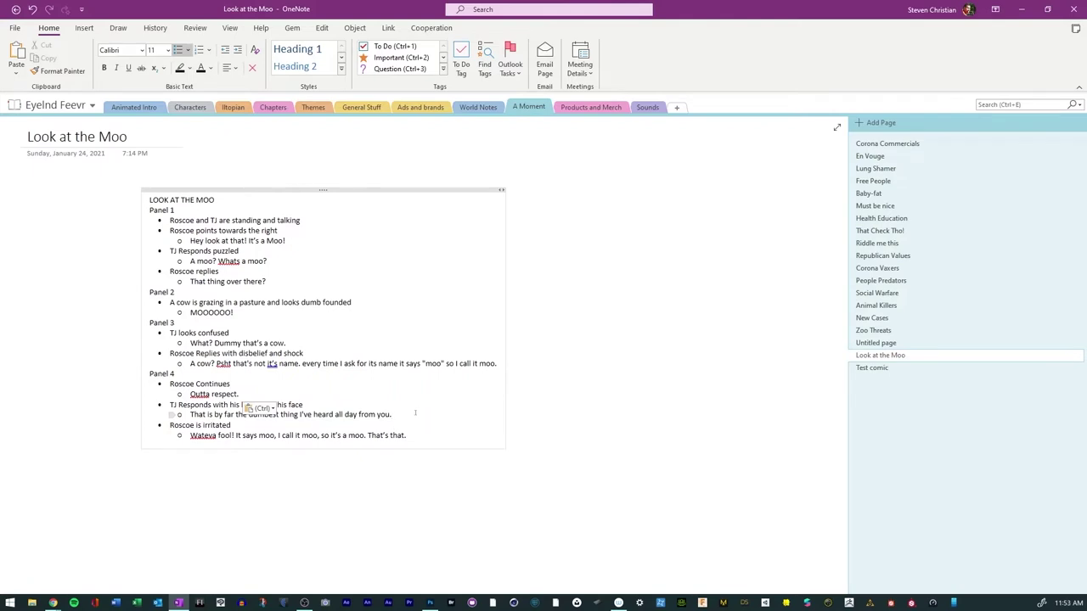
Step: Add a 'Panel 5' heading at the left margin and correct Panel 3's 'it's' to 'its'
{"action": "key", "text": "Return"}
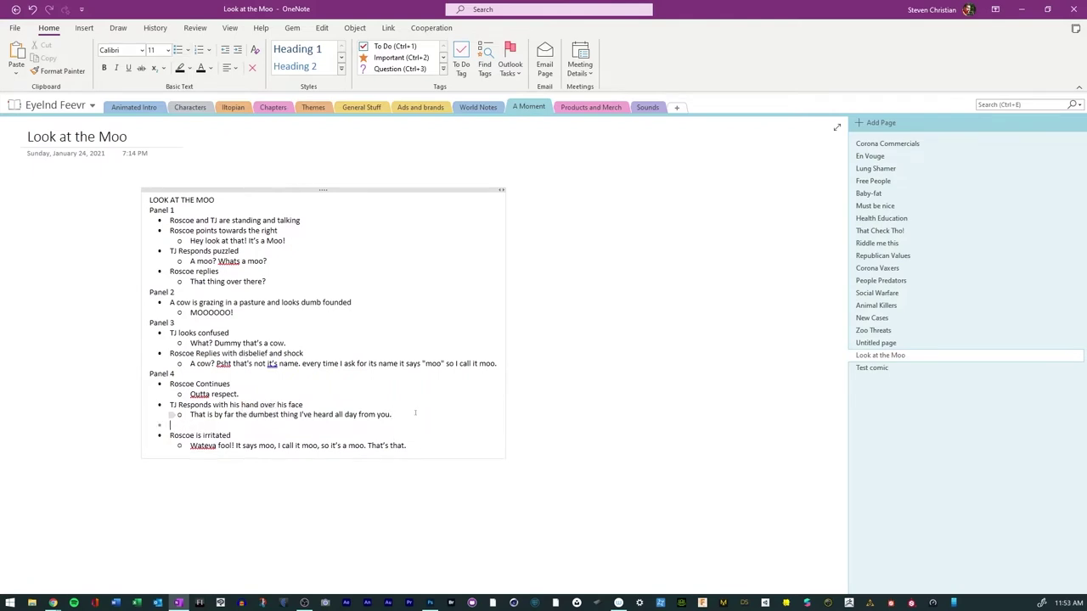
{"action": "key", "text": "shift+Tab"}
{"action": "type", "text": "Panel 5"}
{"action": "left_click", "coordinate": [419, 446]}
{"action": "right_click", "coordinate": [272, 364]}
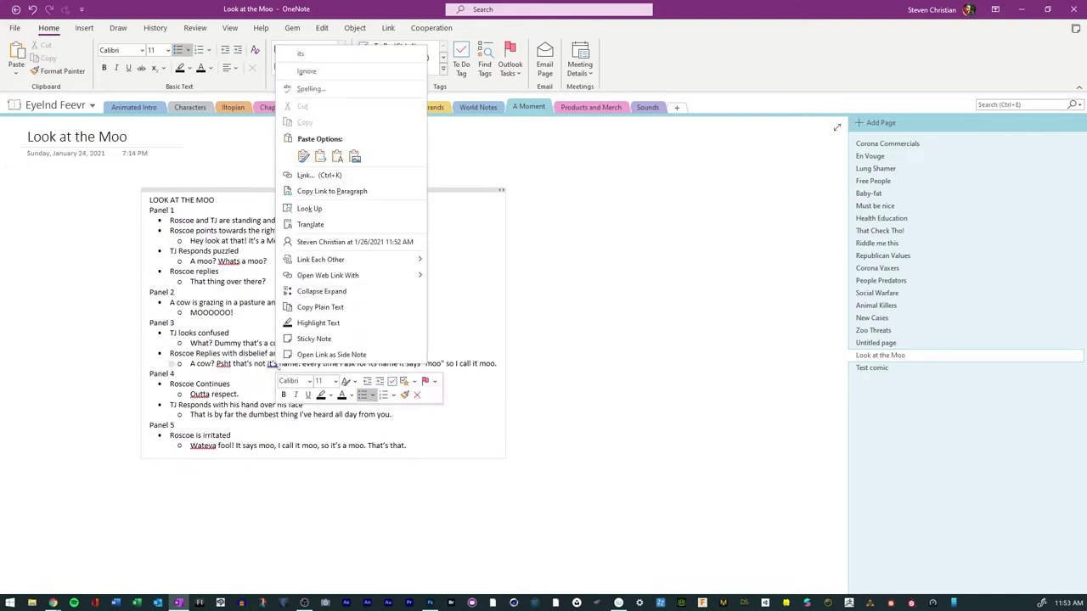
{"action": "left_click", "coordinate": [399, 54]}
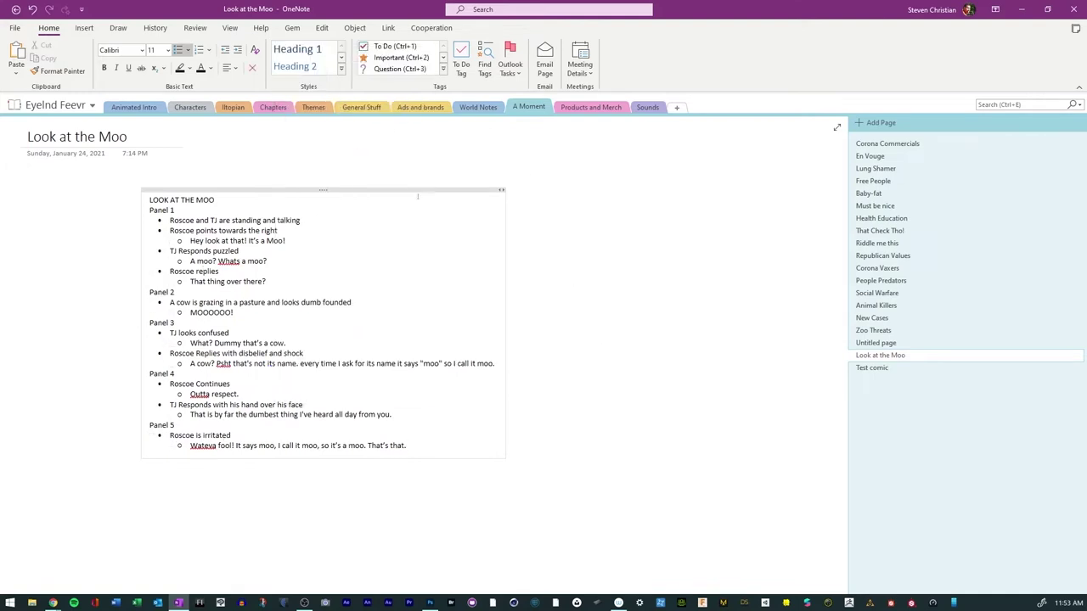
Step: Check the spelling suggestions for 'Pshtt' in Panel 3 and keep the word unchanged
{"action": "right_click", "coordinate": [223, 364]}
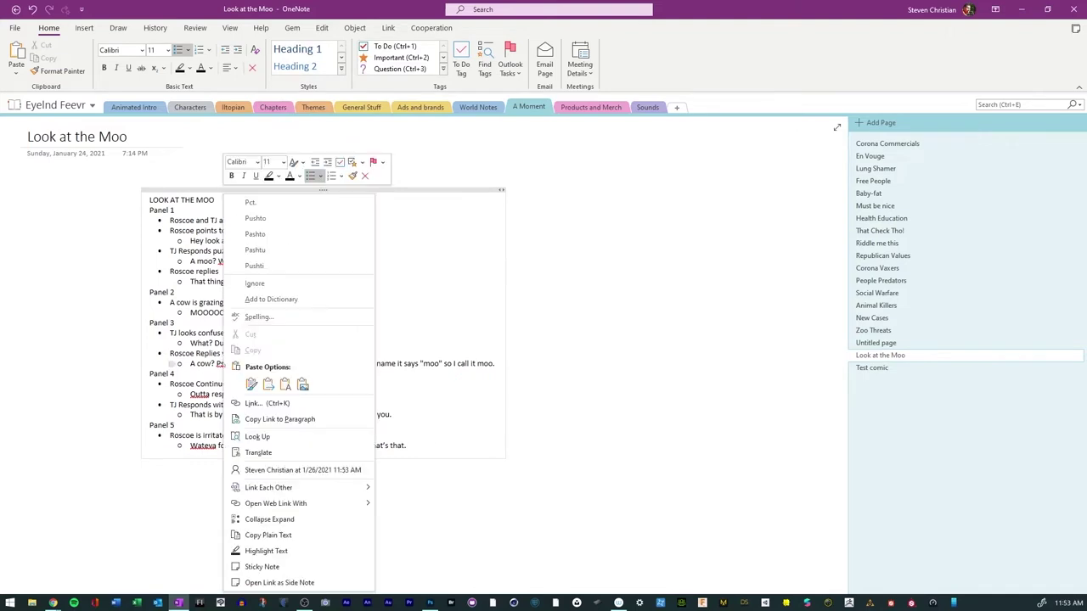
{"action": "left_click", "coordinate": [440, 311]}
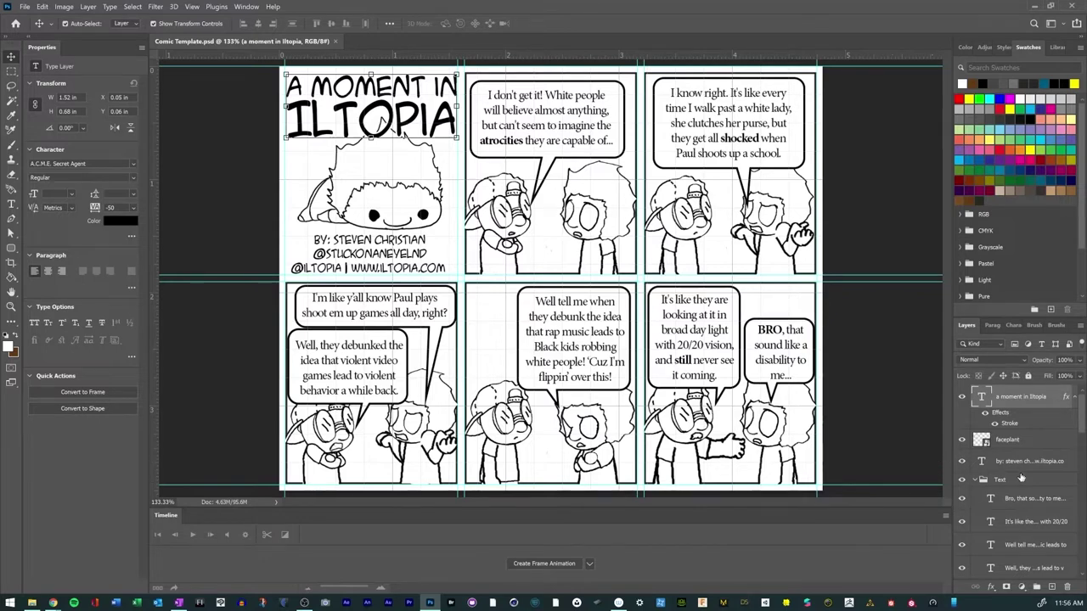
Step: Delete the dialogue texts, speech-bubble shapes and bottom-right panel drawings, restoring the panel border with undo
{"action": "scroll", "coordinate": [999, 482], "scroll_direction": "down", "scroll_amount": 2}
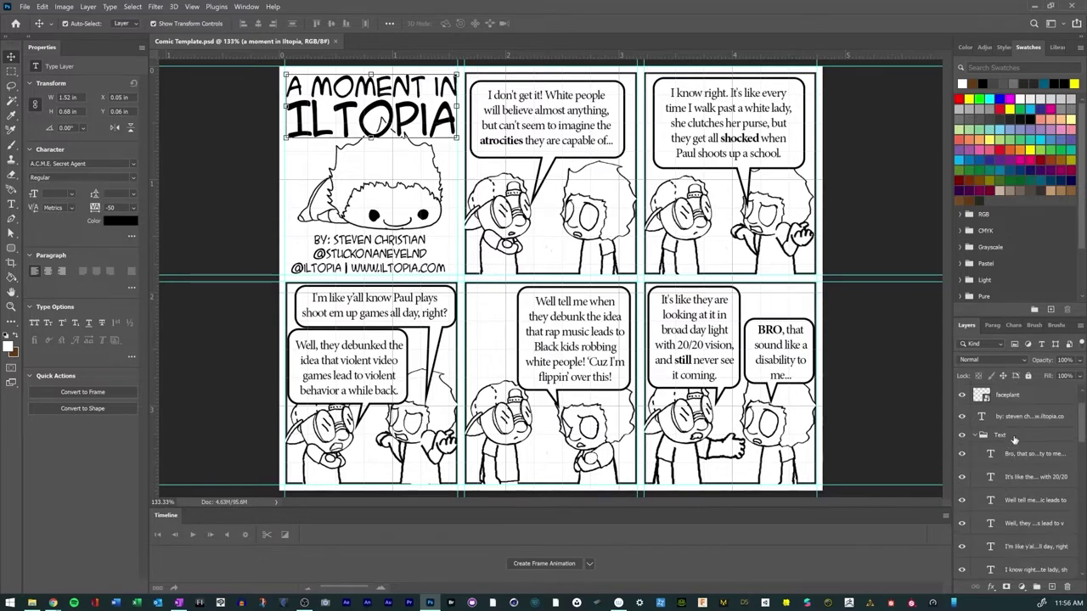
{"action": "left_click", "coordinate": [1010, 457]}
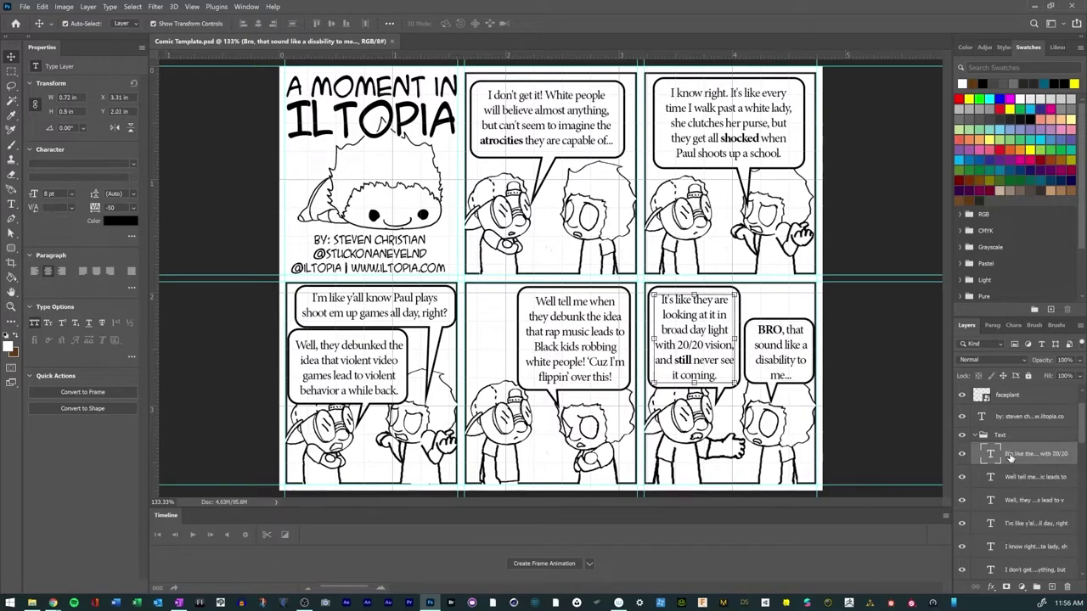
{"action": "key", "text": "Delete"}
{"action": "key", "text": "Delete"}
{"action": "key", "text": "Delete"}
{"action": "key", "text": "Delete"}
{"action": "key", "text": "Delete"}
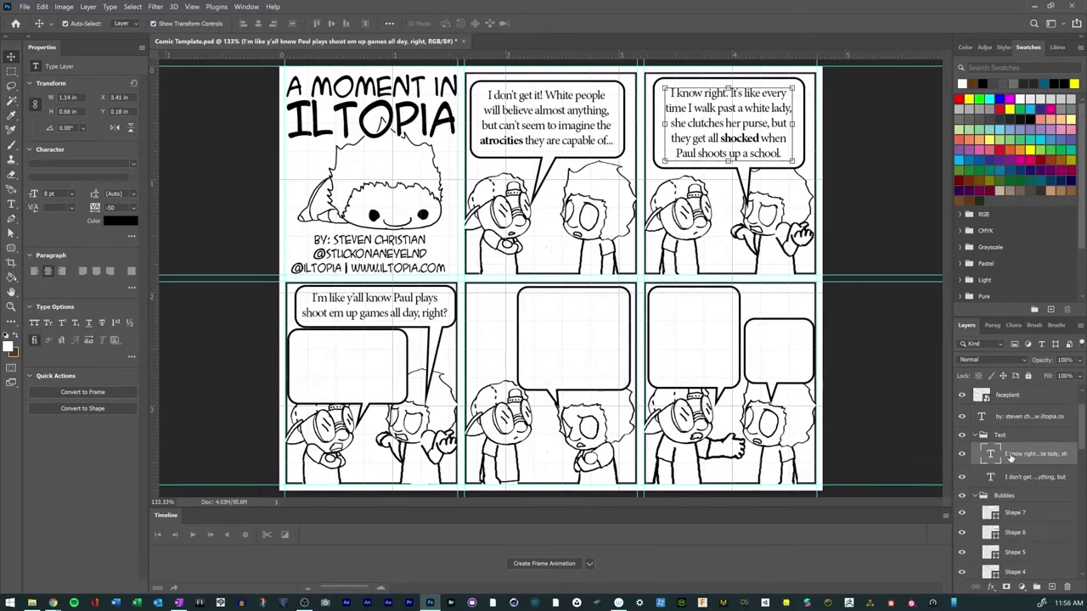
{"action": "left_click", "coordinate": [1009, 465]}
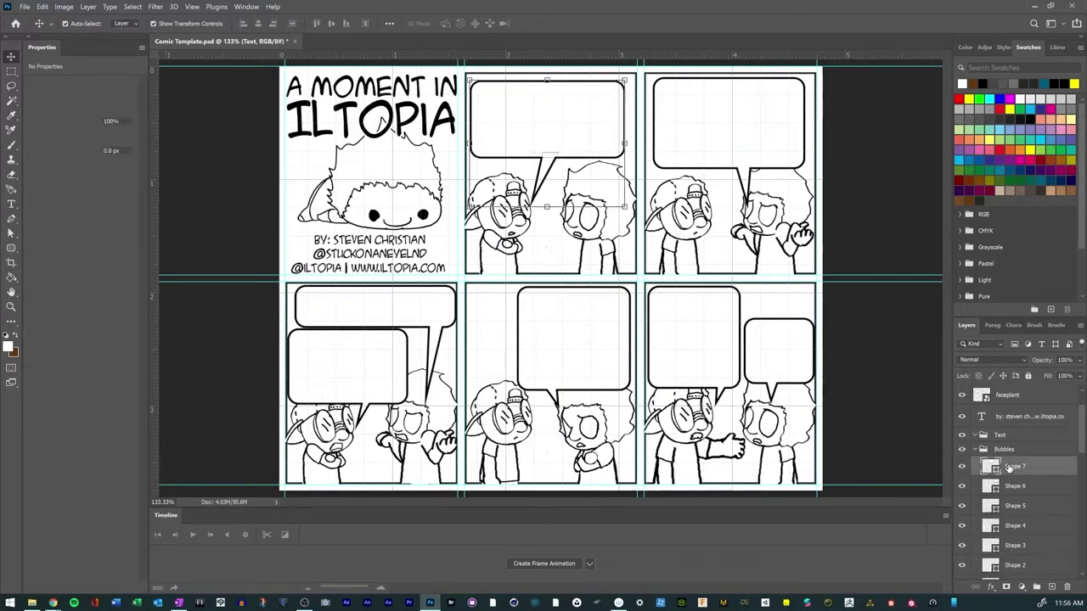
{"action": "key", "text": "Delete"}
{"action": "key", "text": "Delete"}
{"action": "key", "text": "Delete"}
{"action": "key", "text": "Delete"}
{"action": "key", "text": "Delete"}
{"action": "key", "text": "Delete"}
{"action": "key", "text": "Delete"}
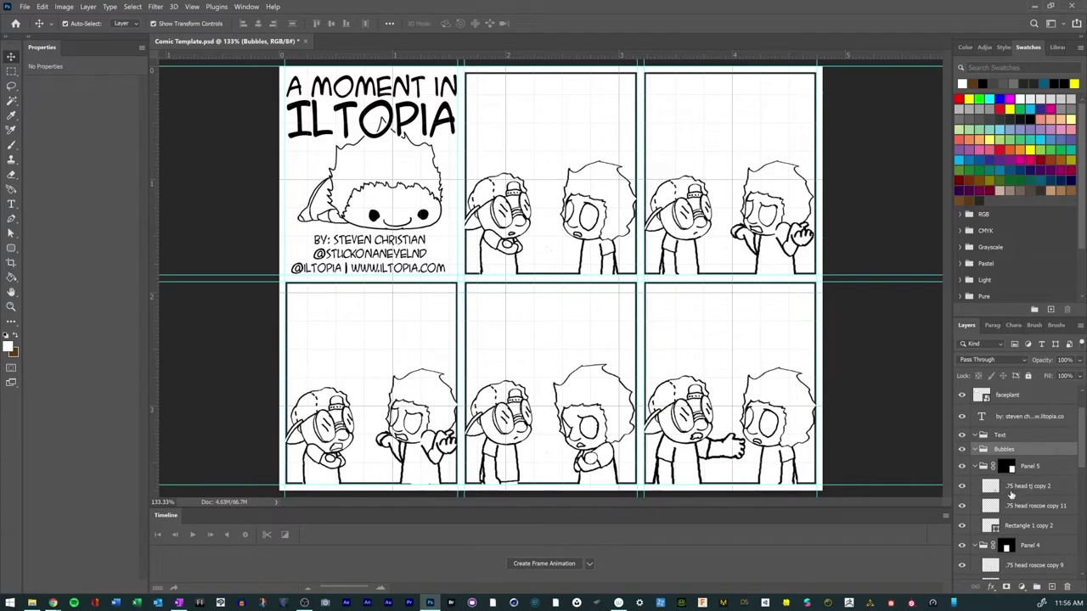
{"action": "left_click", "coordinate": [1010, 494]}
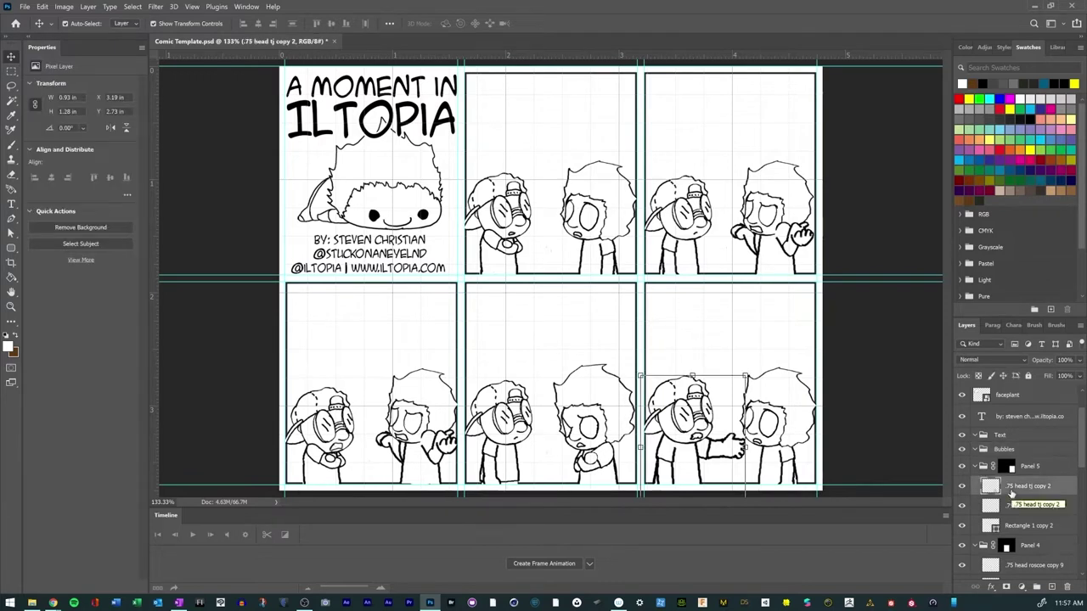
{"action": "key", "text": "Delete"}
{"action": "key", "text": "Delete"}
{"action": "key", "text": "Delete"}
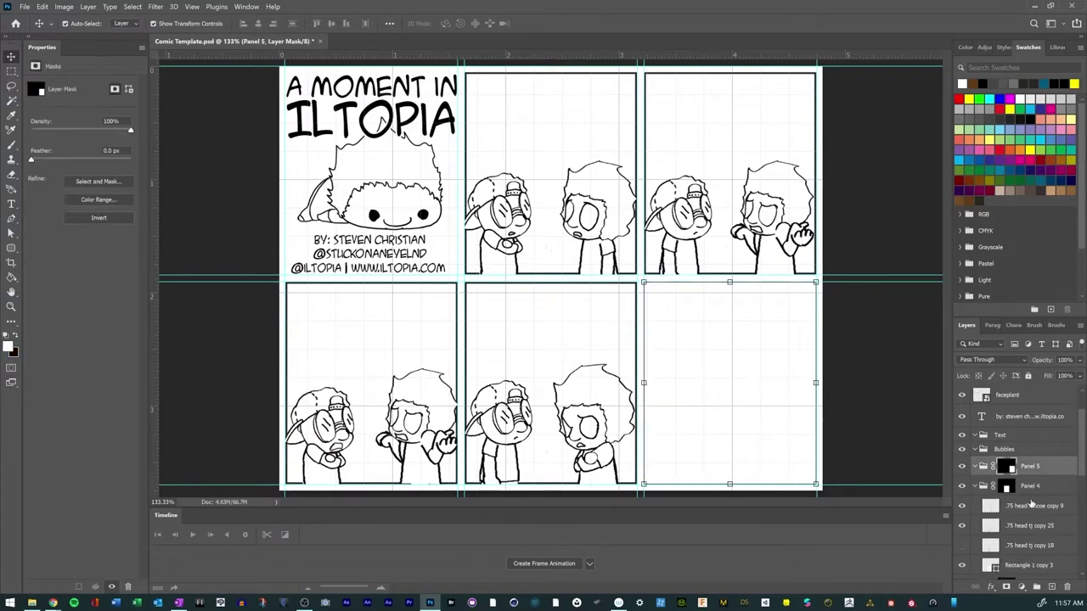
{"action": "key", "text": "ctrl+z"}
Step: Delete the character head layers from Panels 4, 3, 2 and 1
{"action": "scroll", "coordinate": [1027, 496], "scroll_direction": "down", "scroll_amount": 1}
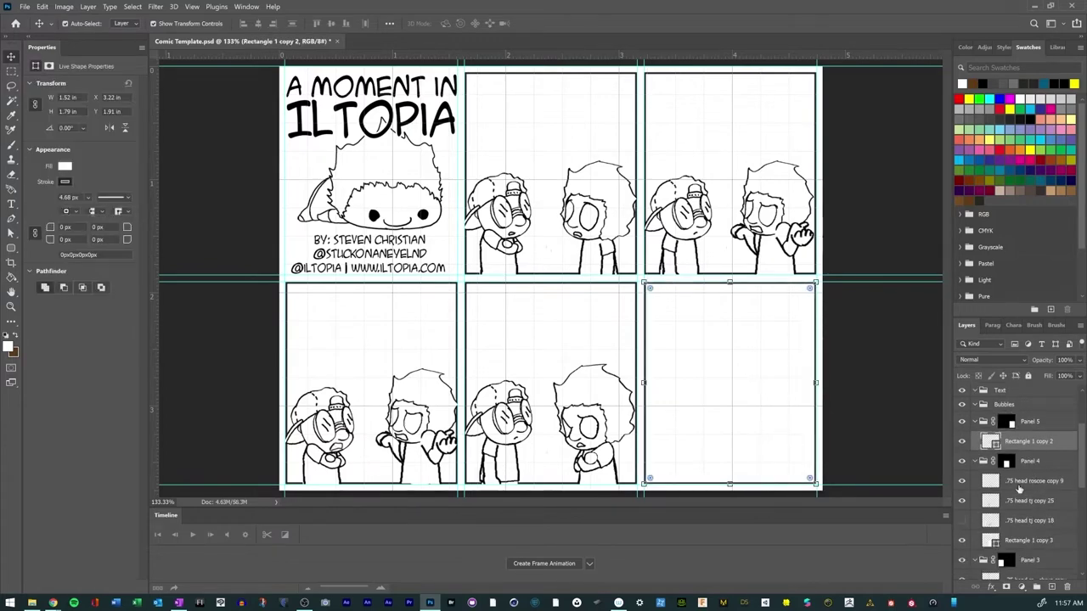
{"action": "left_click", "coordinate": [1018, 481]}
{"action": "key", "text": "Delete"}
{"action": "key", "text": "Delete"}
{"action": "key", "text": "Delete"}
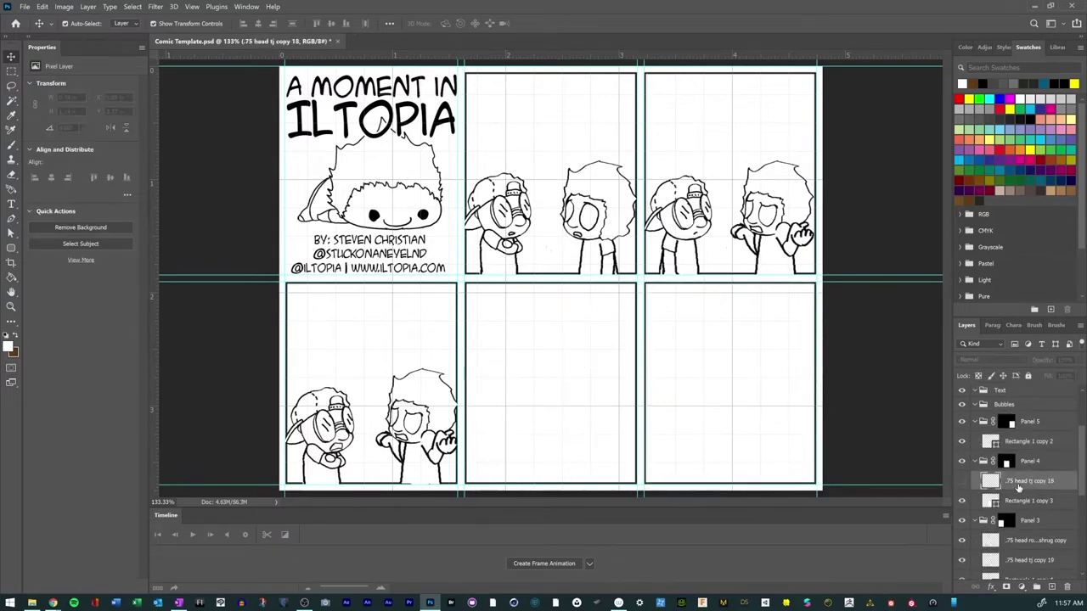
{"action": "left_click", "coordinate": [1017, 486]}
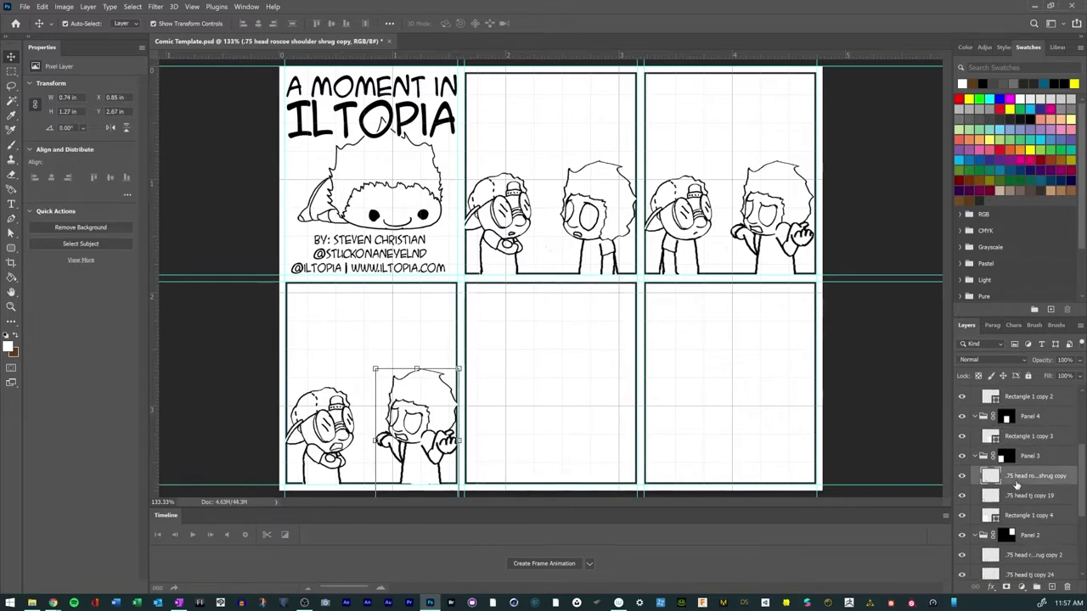
{"action": "key", "text": "Delete"}
{"action": "key", "text": "Delete"}
{"action": "left_click", "coordinate": [1016, 480]}
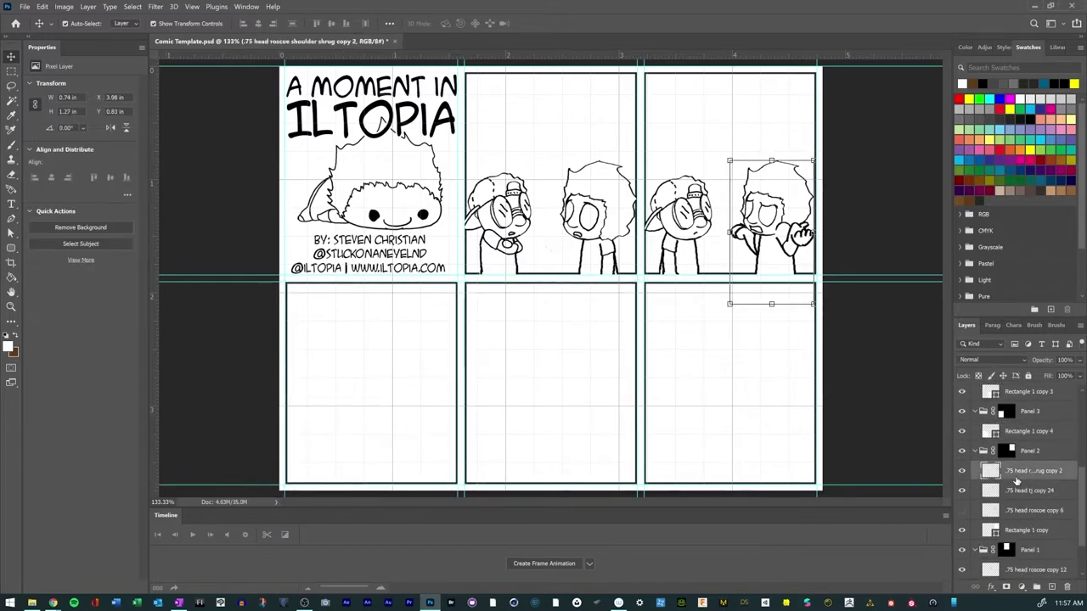
{"action": "key", "text": "Delete"}
{"action": "key", "text": "Delete"}
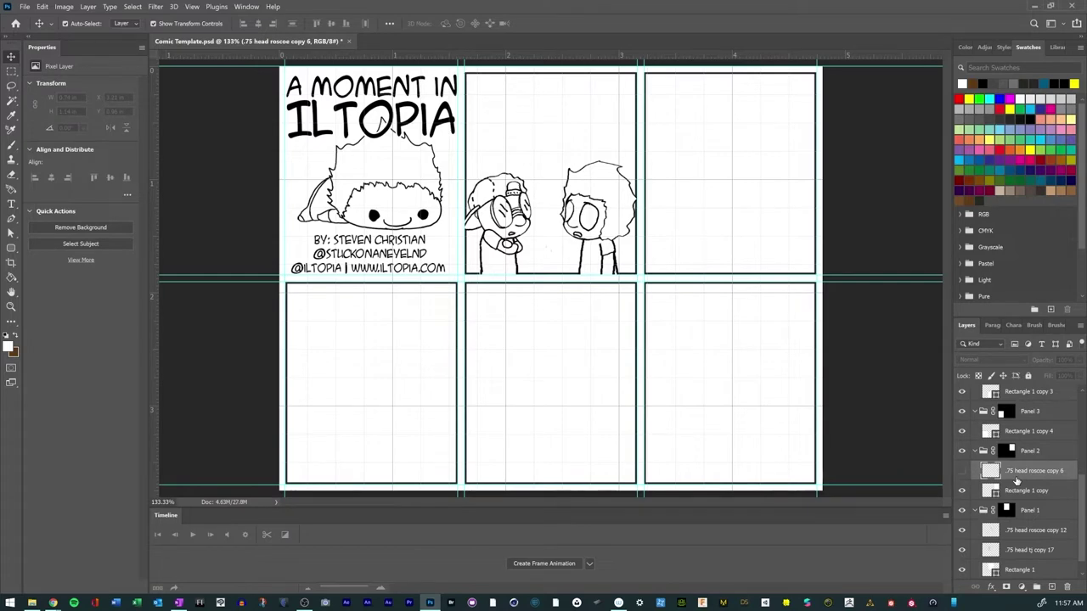
{"action": "key", "text": "Delete"}
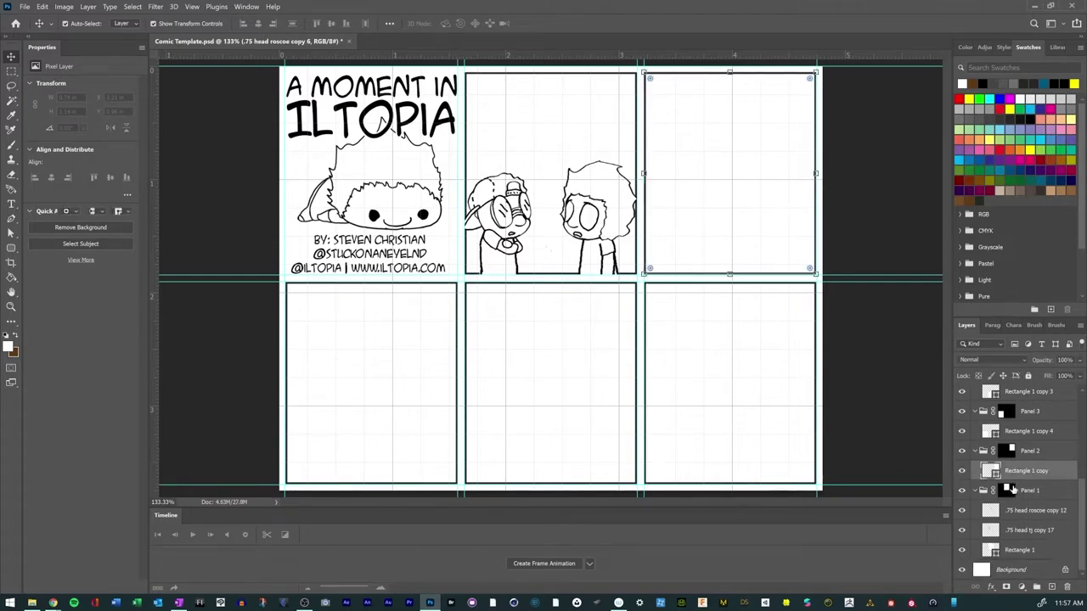
{"action": "left_click", "coordinate": [1015, 509]}
{"action": "key", "text": "Delete"}
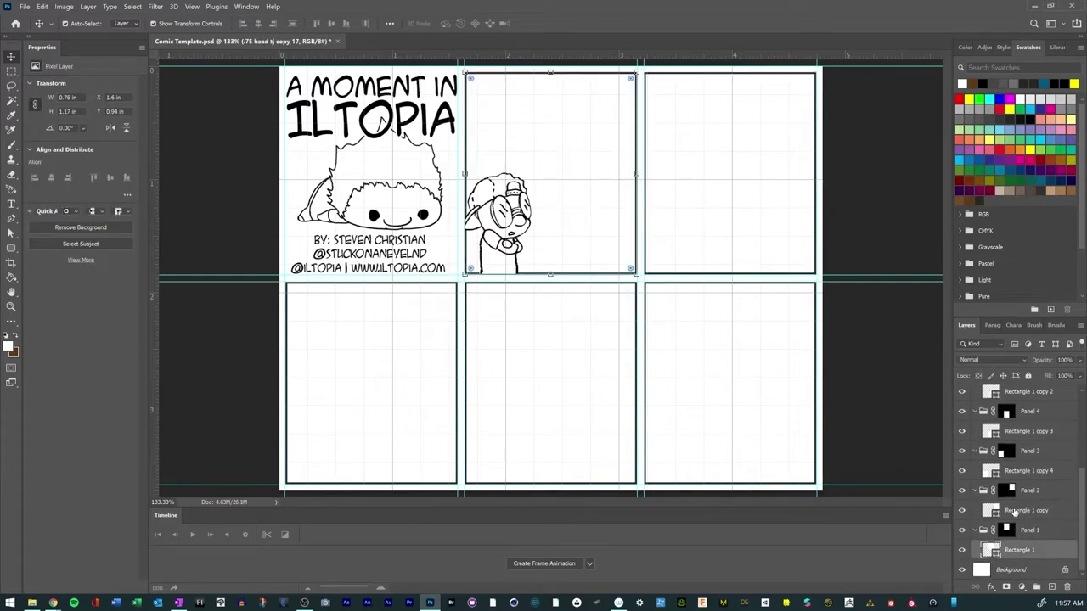
{"action": "key", "text": "Delete"}
{"action": "scroll", "coordinate": [1013, 501], "scroll_direction": "up", "scroll_amount": 3}
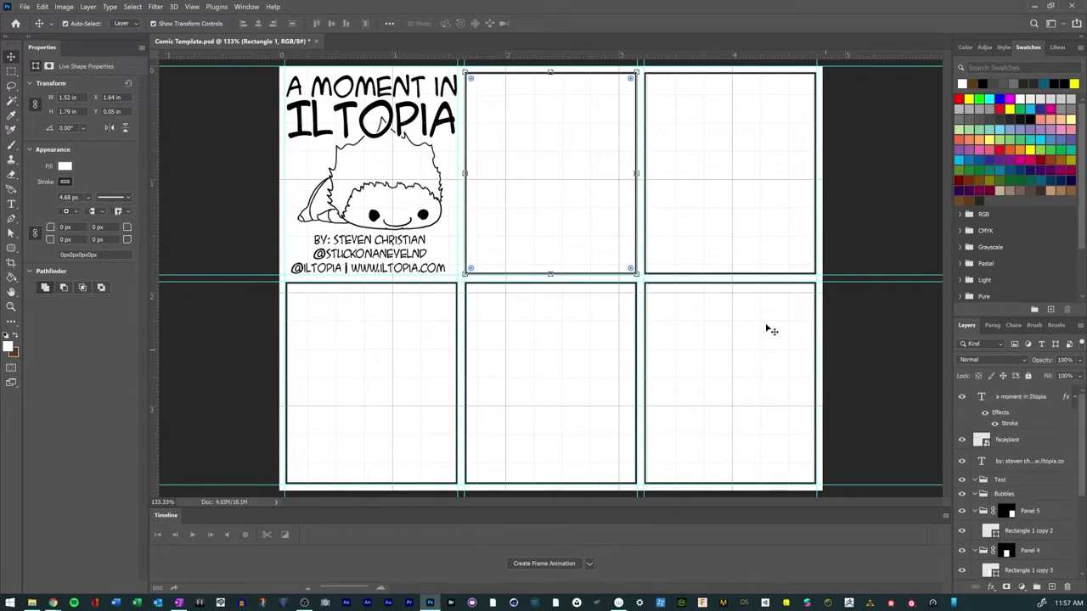
Step: Save the emptied comic template and snap Photoshop right and OneNote left
{"action": "left_click", "coordinate": [25, 7]}
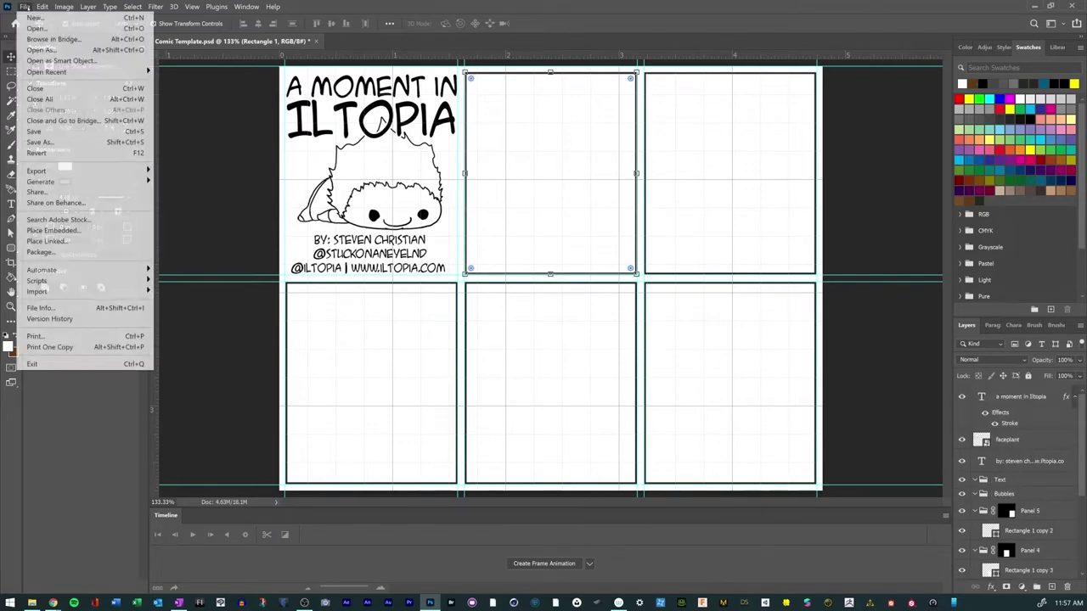
{"action": "left_click", "coordinate": [73, 130]}
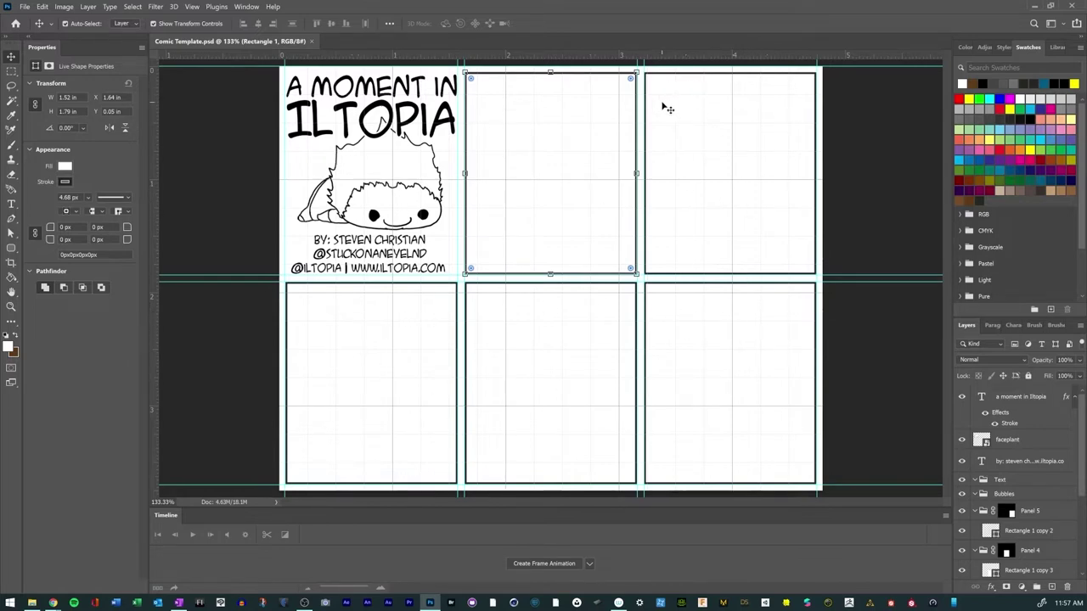
{"action": "left_click_drag", "start_coordinate": [647, 4], "coordinate": [1085, 43]}
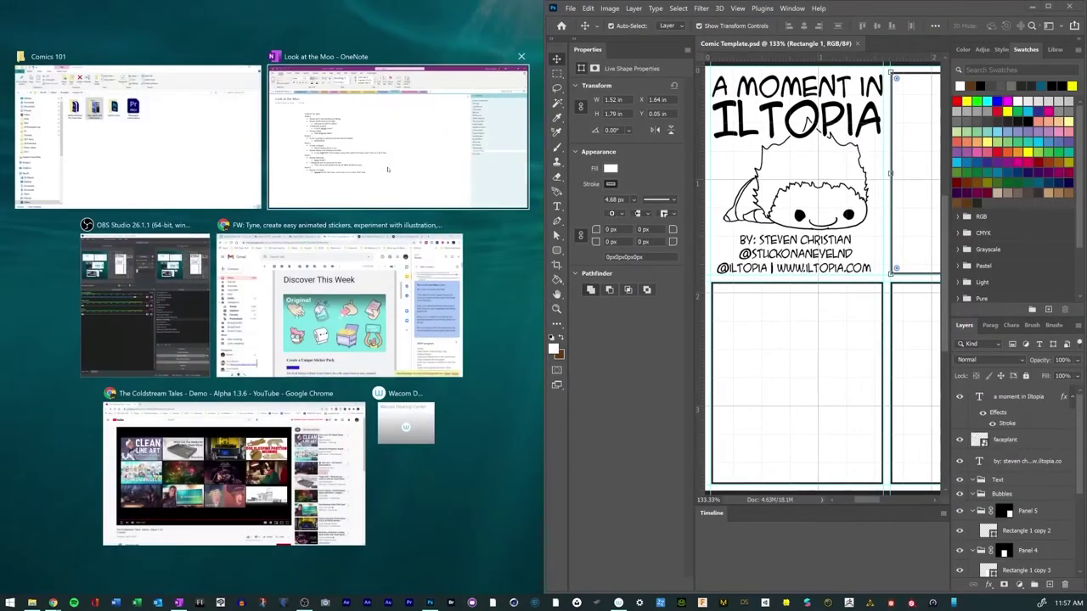
{"action": "left_click", "coordinate": [387, 169]}
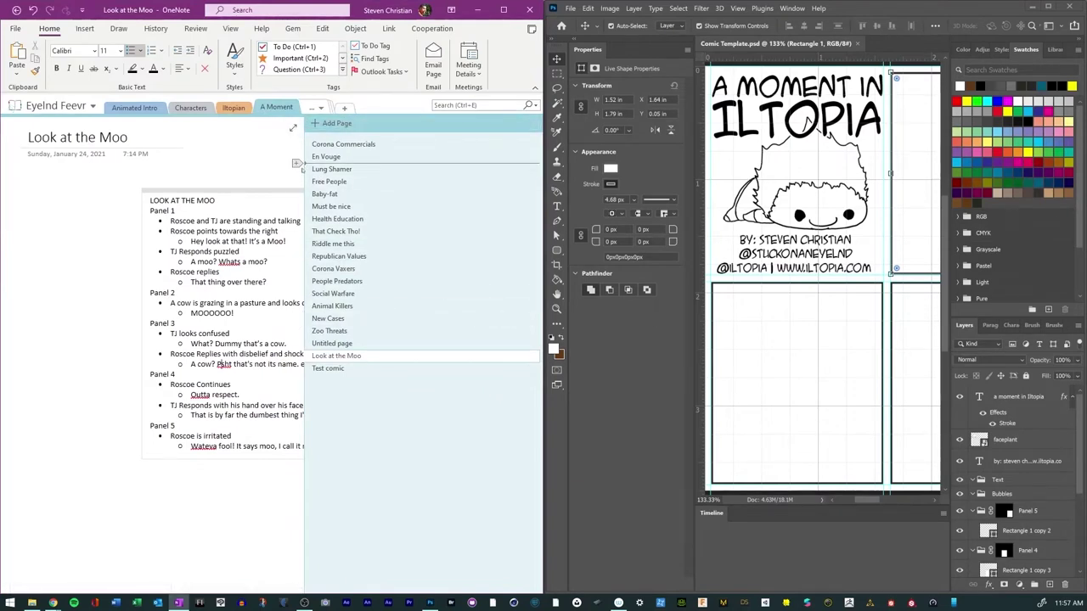
Step: Narrow OneNote's page list, script note and window so the script rewraps
{"action": "left_click_drag", "start_coordinate": [296, 174], "coordinate": [489, 195]}
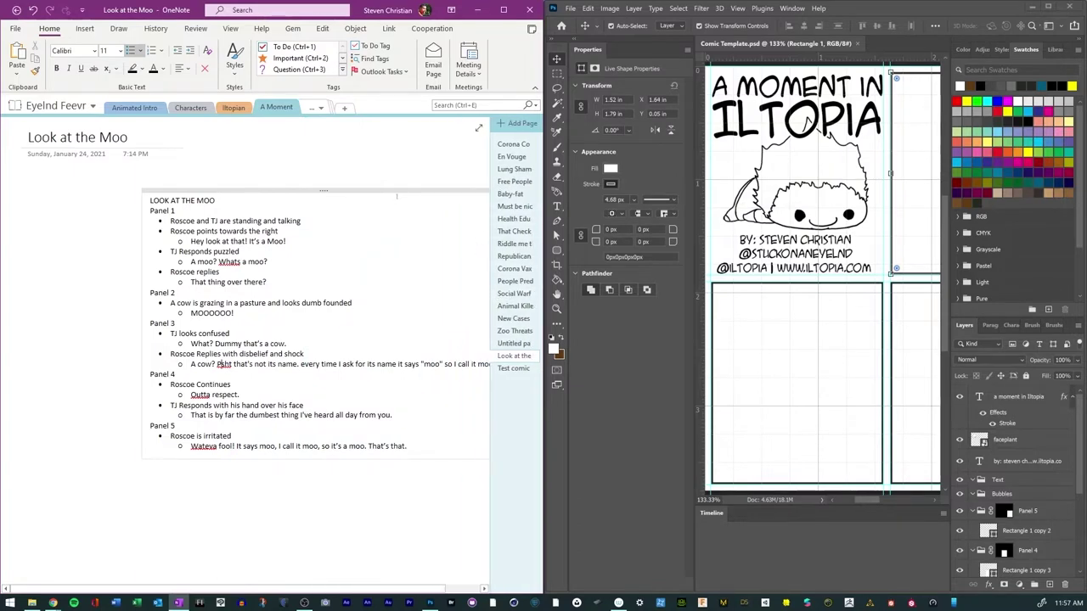
{"action": "left_click_drag", "start_coordinate": [389, 190], "coordinate": [288, 185]}
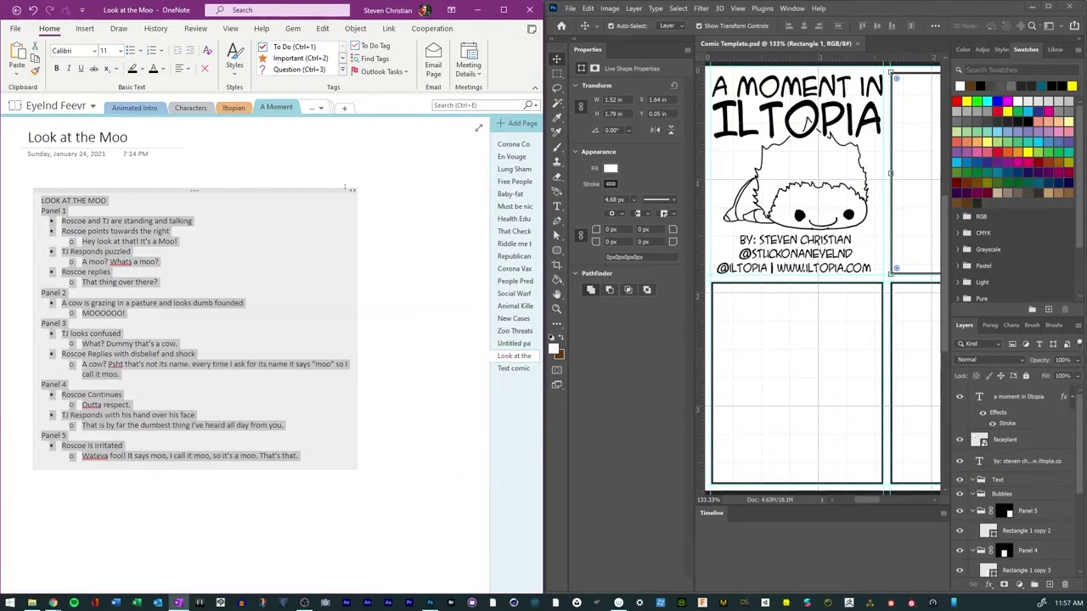
{"action": "left_click_drag", "start_coordinate": [353, 190], "coordinate": [261, 190]}
{"action": "left_click_drag", "start_coordinate": [539, 234], "coordinate": [343, 234]}
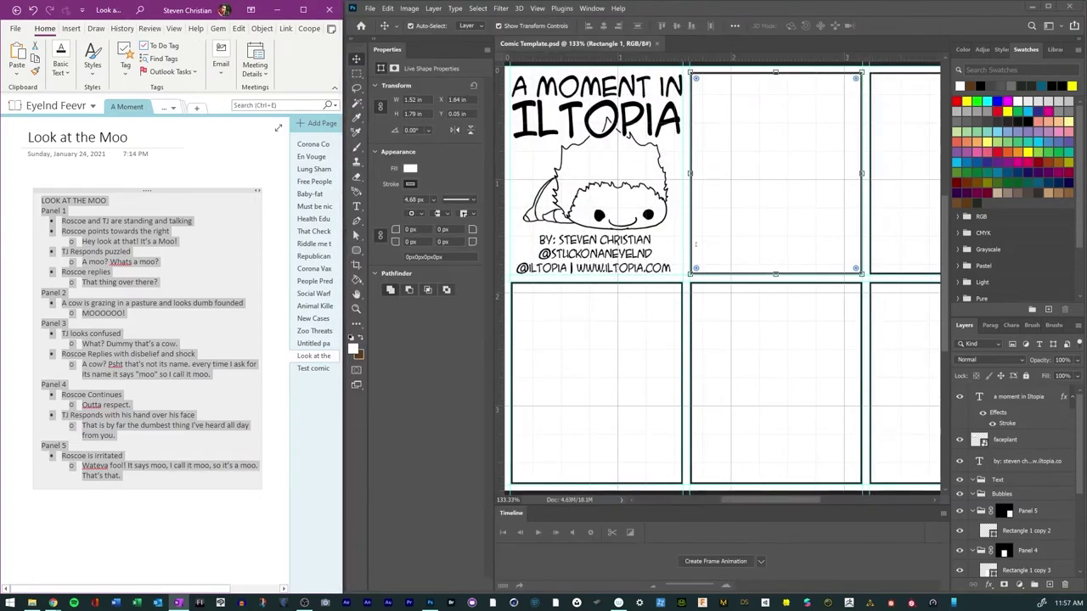
Step: Zoom the Photoshop canvas to 100% after accidentally striking through the script
{"action": "key", "text": "ctrl+minus"}
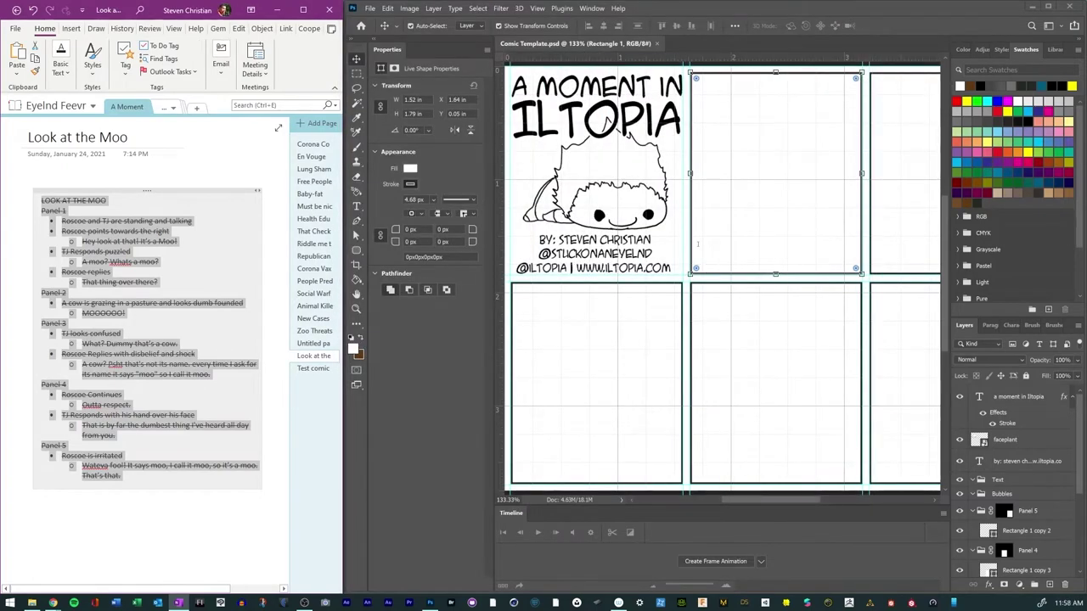
{"action": "left_click", "coordinate": [711, 48]}
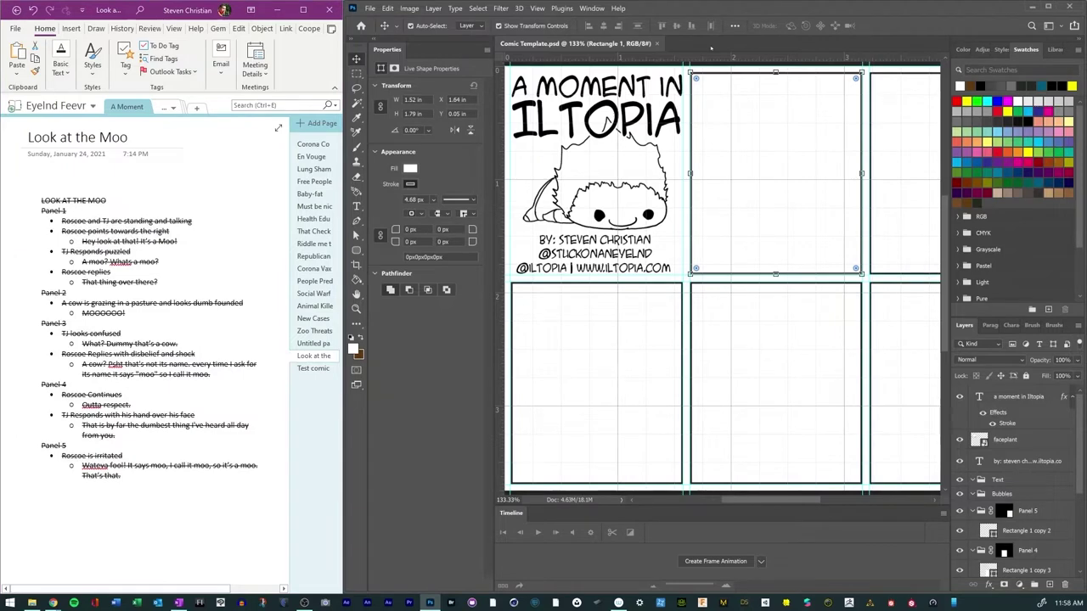
{"action": "key", "text": "ctrl+minus"}
{"action": "key", "text": "ctrl+minus"}
{"action": "key", "text": "ctrl+plus"}
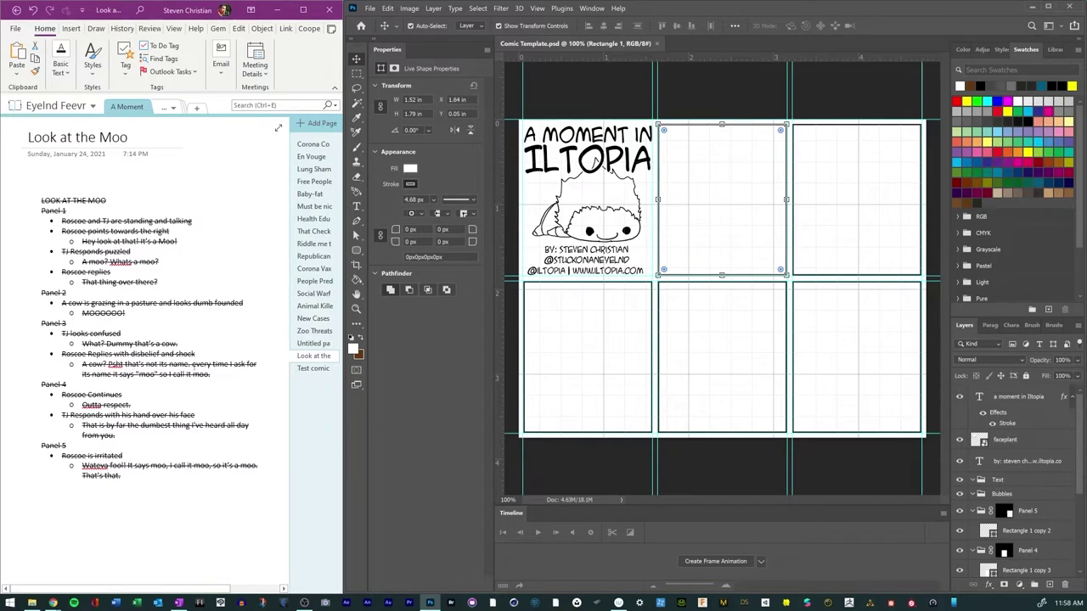
Step: Remove the strikethrough from the entire OneNote script and return to Photoshop
{"action": "left_click", "coordinate": [133, 483]}
{"action": "key", "text": "ctrl+a"}
{"action": "key", "text": "ctrl+a"}
{"action": "key", "text": "ctrl+minus"}
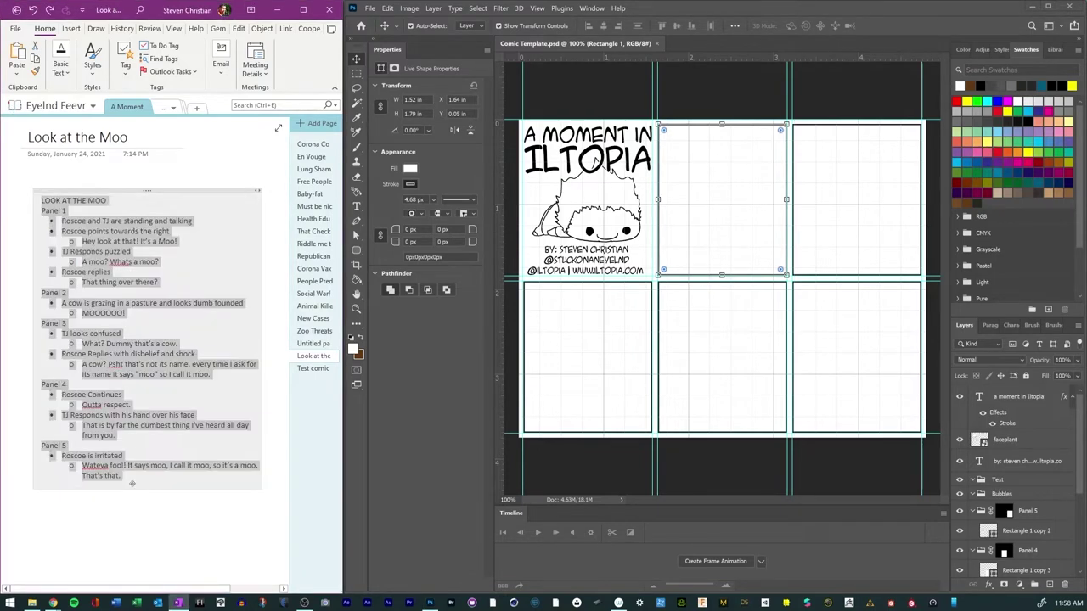
{"action": "left_click", "coordinate": [202, 515]}
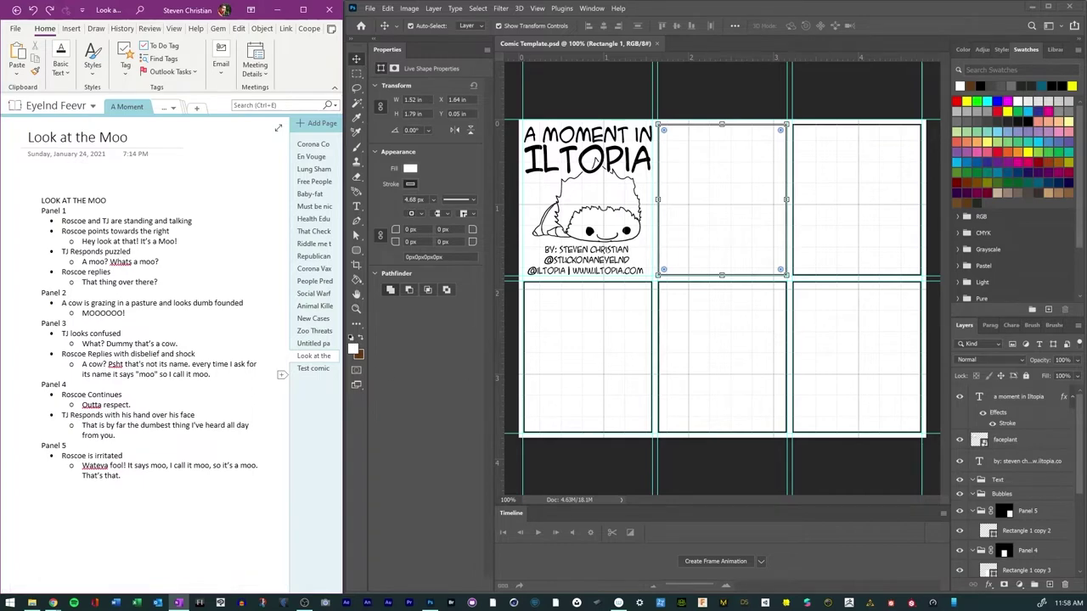
{"action": "left_click", "coordinate": [358, 206]}
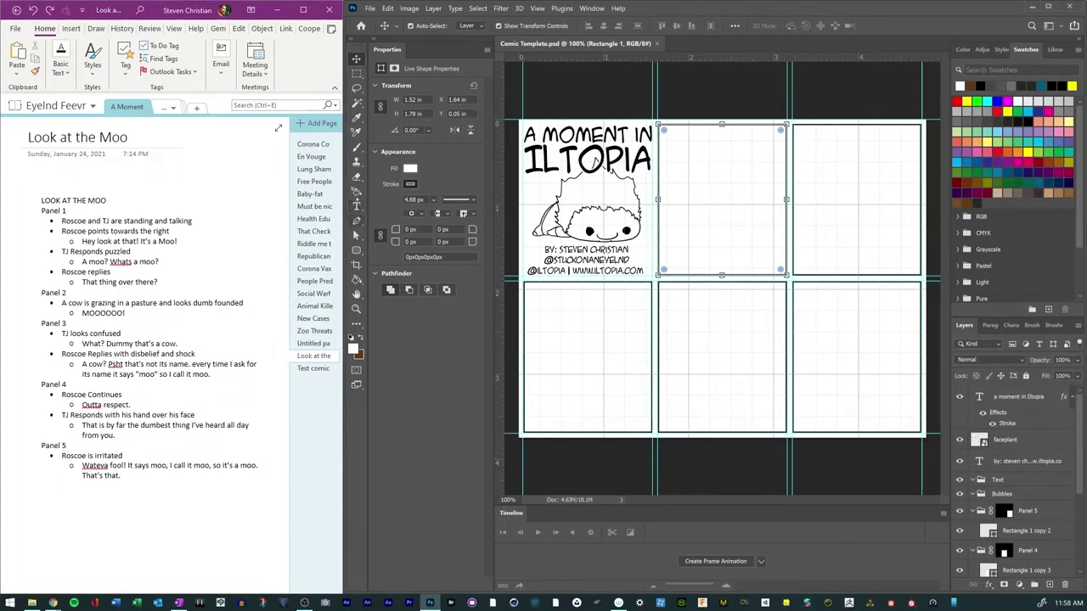
{"action": "left_click", "coordinate": [357, 207]}
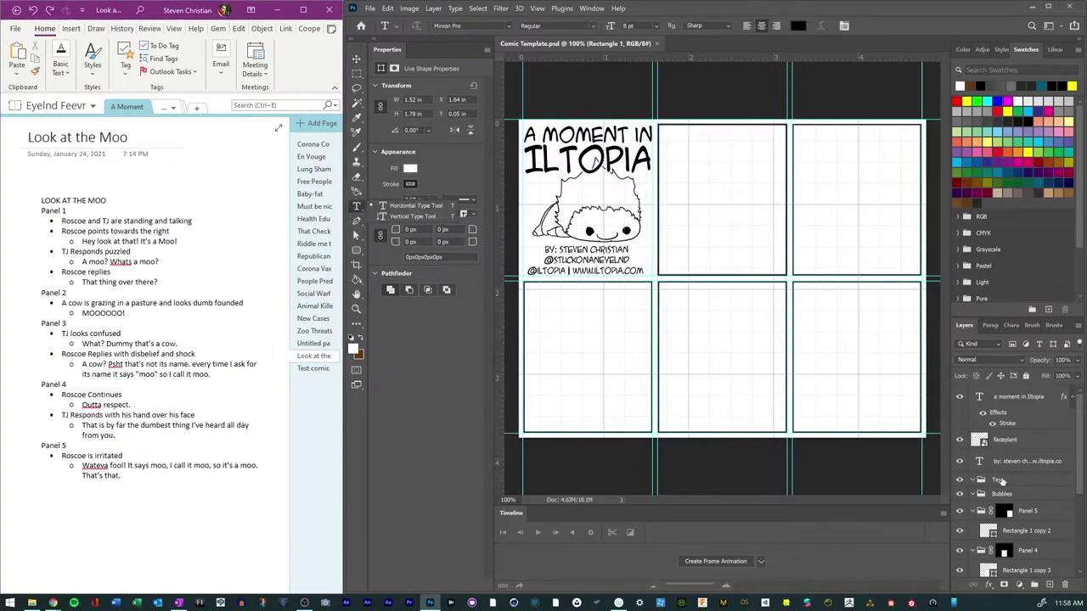
Step: Target the Text group and copy 'Hey look at that! It's a Moo!' from the script
{"action": "left_click", "coordinate": [1002, 481]}
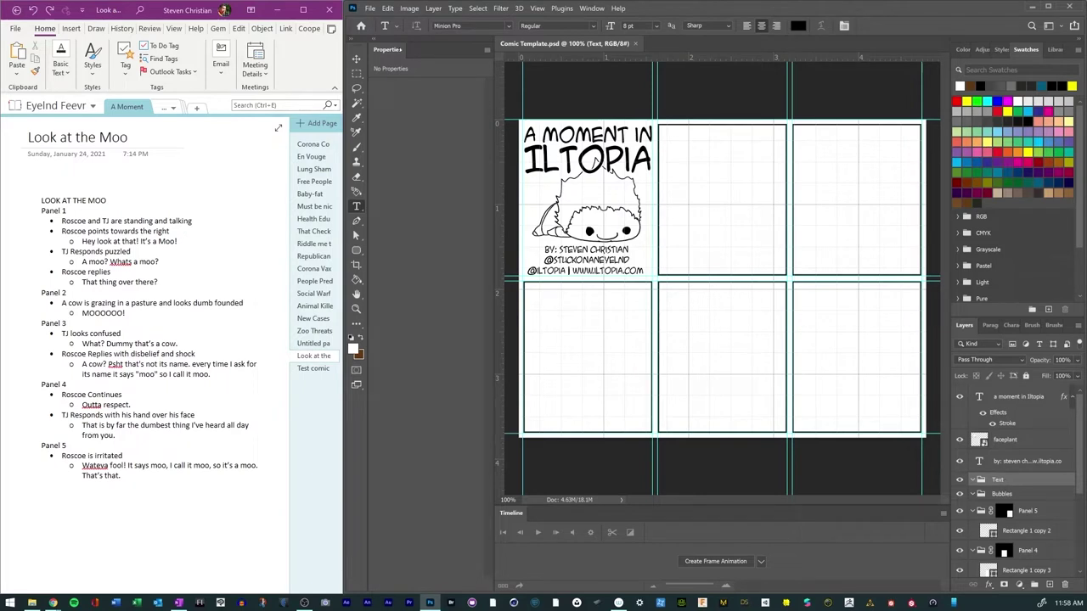
{"action": "left_click", "coordinate": [116, 241]}
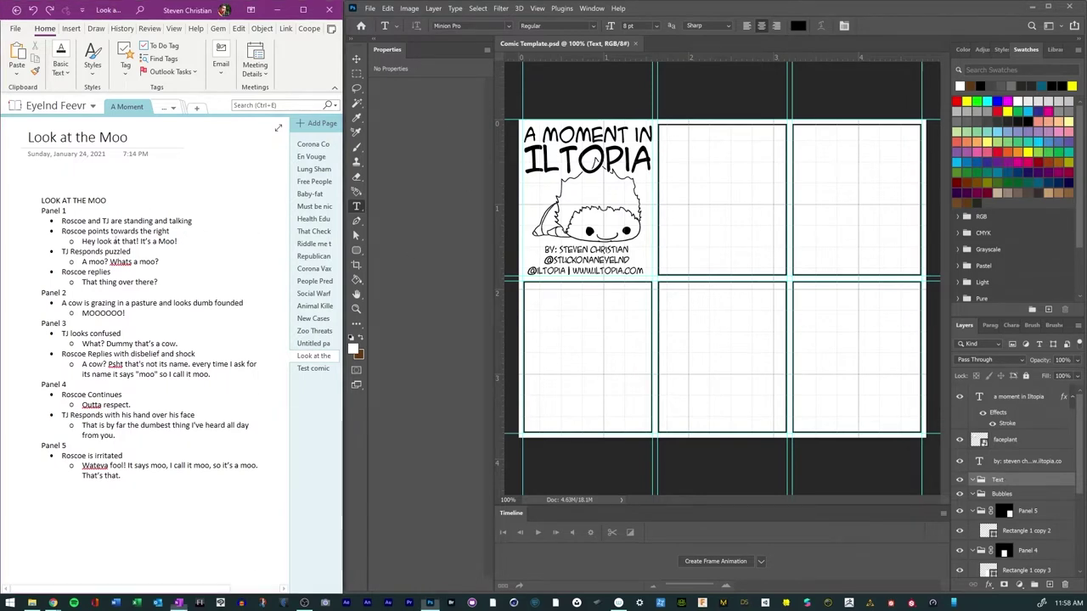
{"action": "triple_click", "coordinate": [93, 242]}
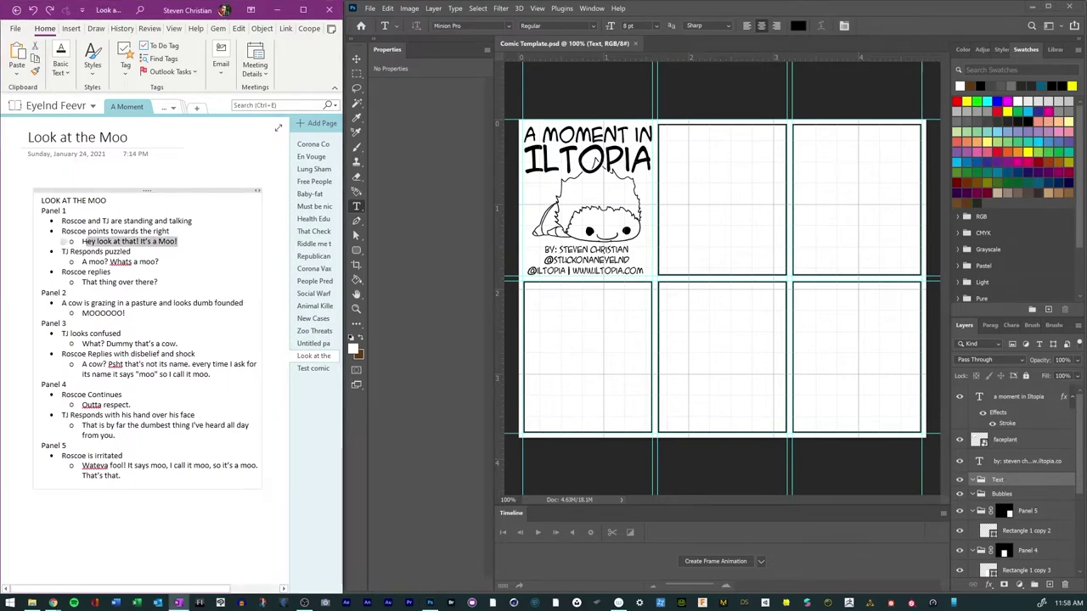
{"action": "right_click", "coordinate": [96, 241]}
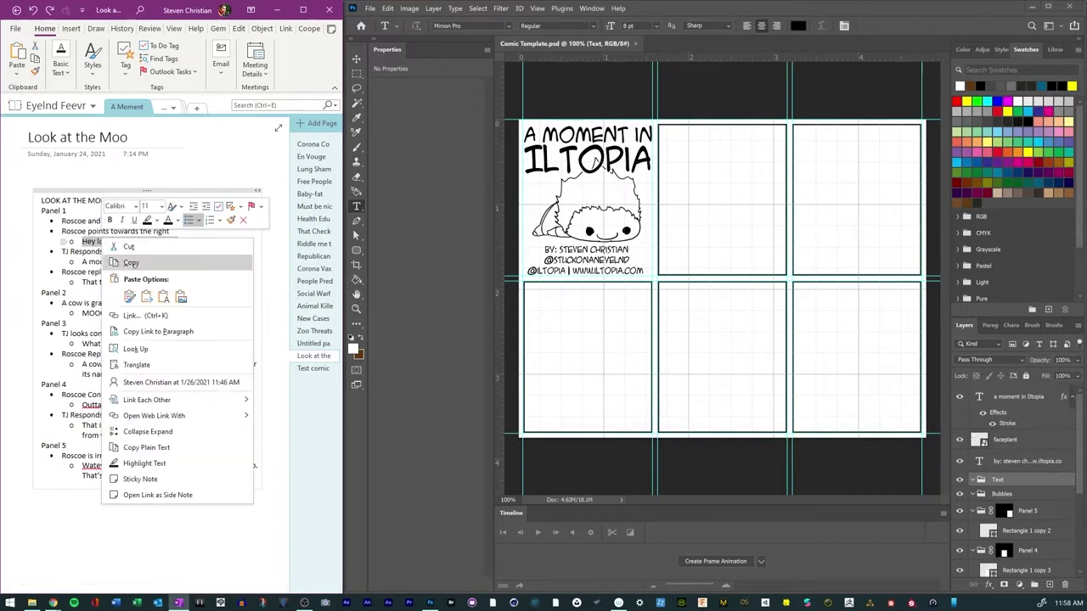
{"action": "left_click", "coordinate": [127, 263]}
{"action": "left_click", "coordinate": [670, 152]}
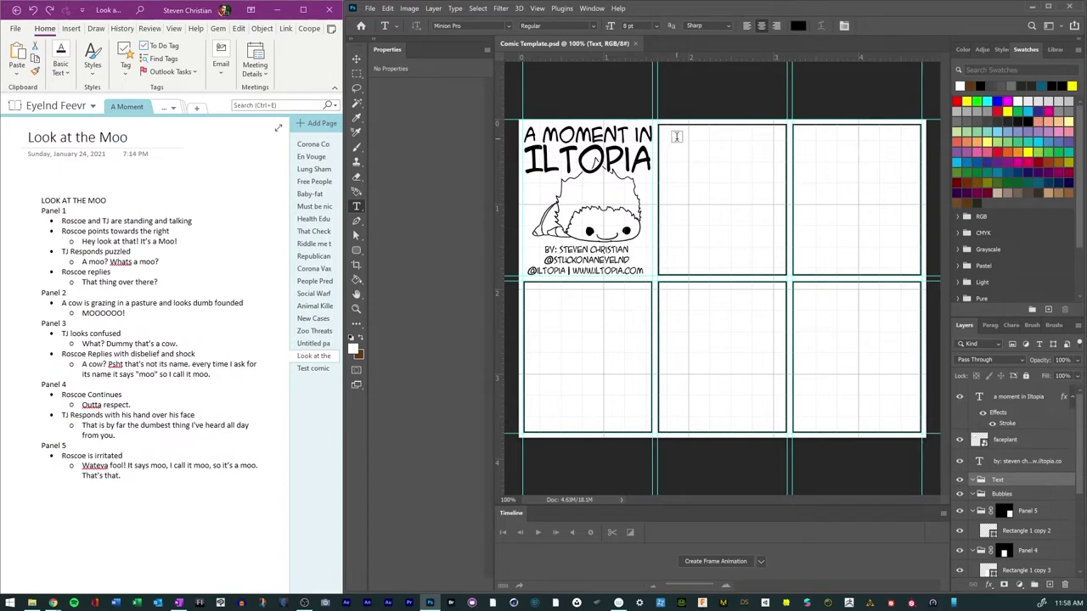
Step: Paste the line into a text box in panel 2, wrapped onto two lines
{"action": "left_click_drag", "start_coordinate": [676, 136], "coordinate": [775, 185]}
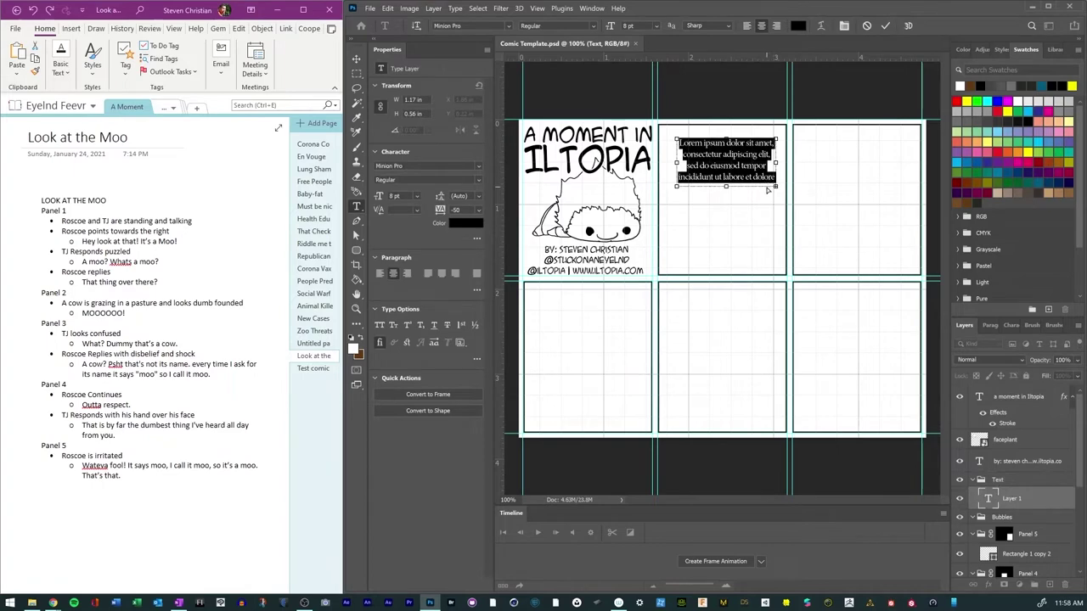
{"action": "key", "text": "ctrl+v"}
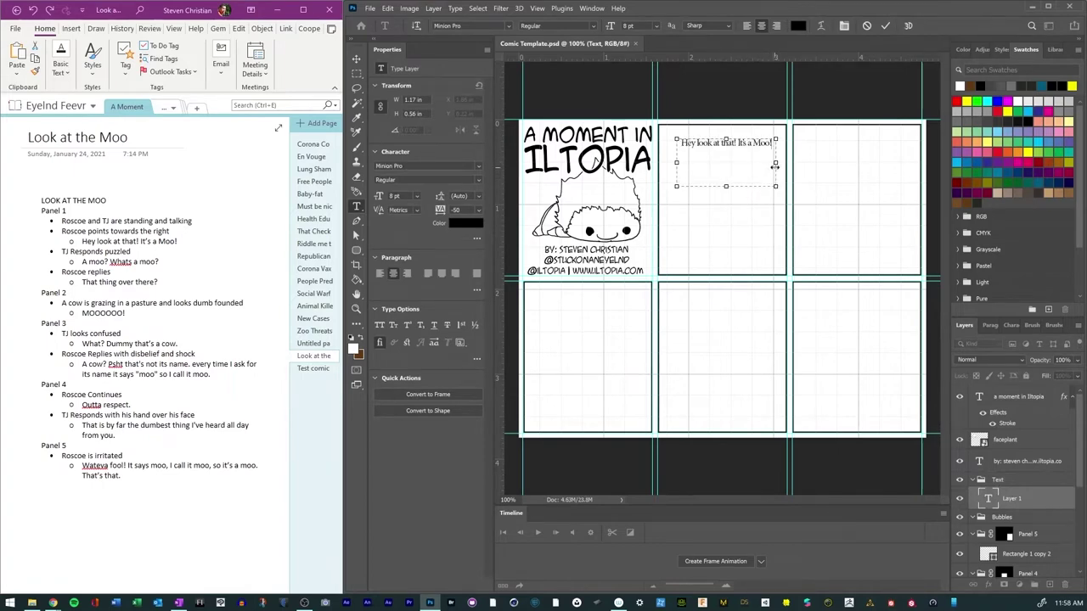
{"action": "left_click_drag", "start_coordinate": [765, 168], "coordinate": [705, 160]}
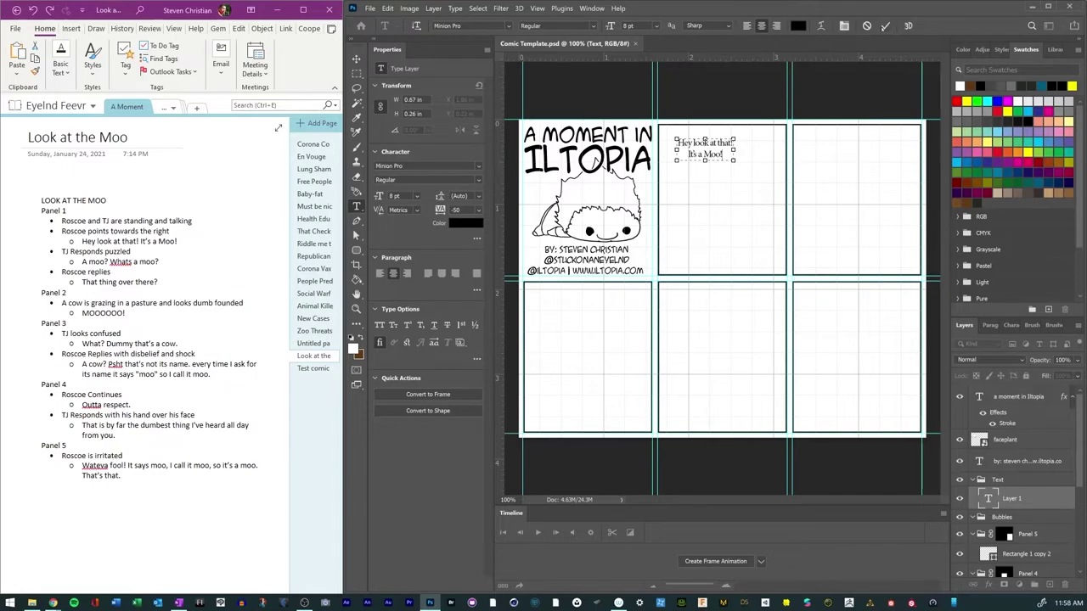
{"action": "left_click", "coordinate": [885, 26]}
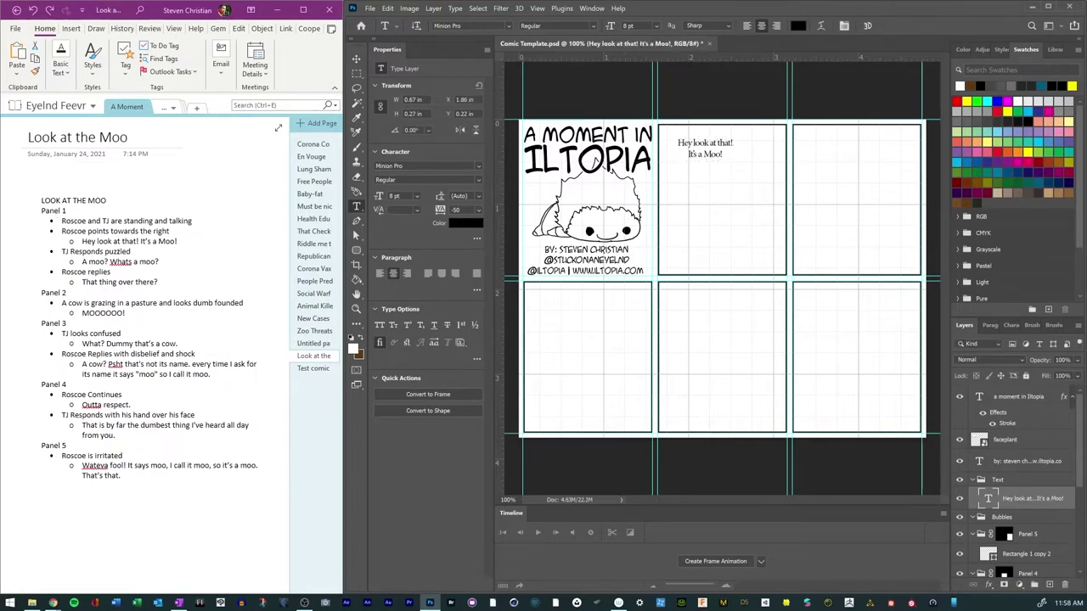
Step: Correct 'Whats' to 'What's' in the script and copy the reply line
{"action": "left_click", "coordinate": [160, 262]}
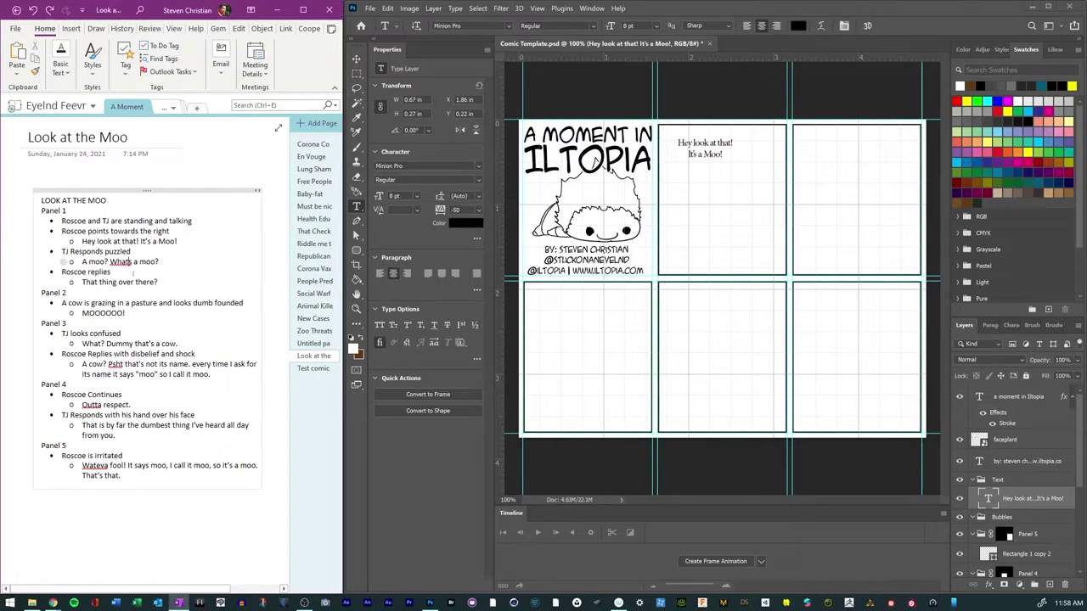
{"action": "type", "text": "'"}
{"action": "key", "text": "shift+Left"}
{"action": "key", "text": "shift+Left"}
{"action": "key", "text": "shift+Left"}
{"action": "key", "text": "shift+Left"}
{"action": "key", "text": "shift+Left"}
{"action": "key", "text": "shift+Left"}
{"action": "key", "text": "shift+Left"}
{"action": "key", "text": "shift+Left"}
{"action": "key", "text": "shift+Left"}
{"action": "key", "text": "shift+Left"}
{"action": "key", "text": "shift+Left"}
{"action": "key", "text": "shift+Left"}
{"action": "key", "text": "shift+Left"}
{"action": "key", "text": "shift+Left"}
{"action": "key", "text": "shift+Left"}
{"action": "key", "text": "shift+Left"}
{"action": "key", "text": "shift+Left"}
{"action": "key", "text": "shift+Left"}
{"action": "right_click", "coordinate": [102, 264]}
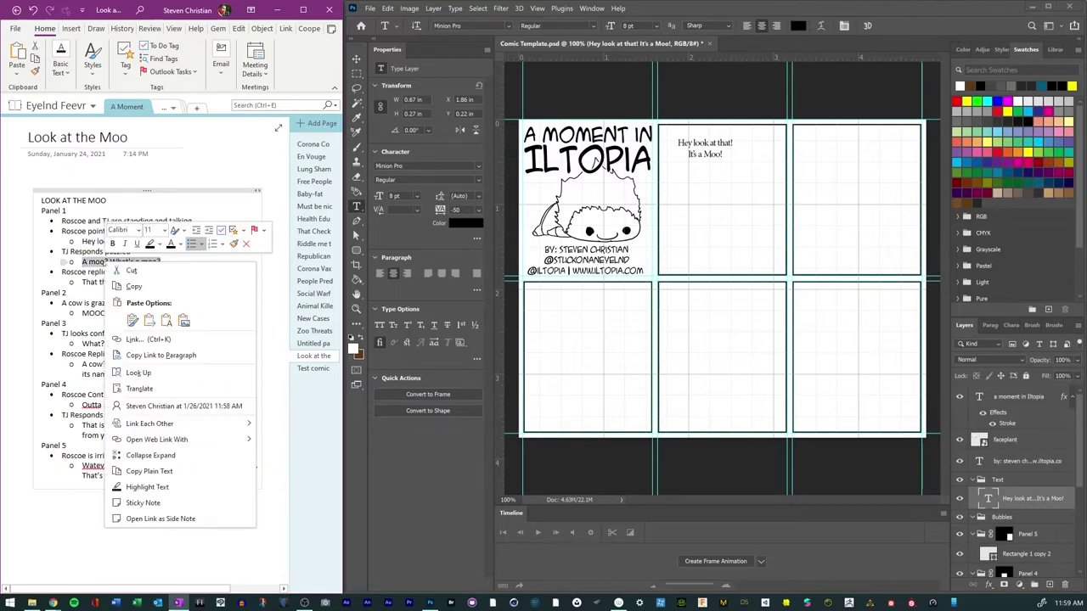
{"action": "left_click", "coordinate": [132, 289]}
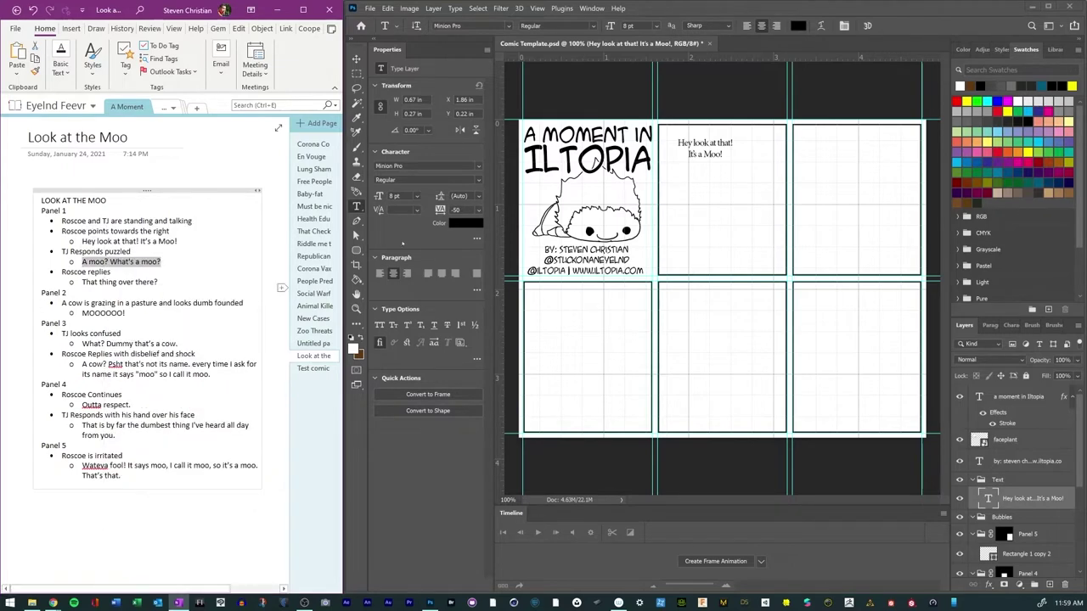
Step: Start and discard two placeholder texts in panel 2
{"action": "left_click", "coordinate": [728, 161]}
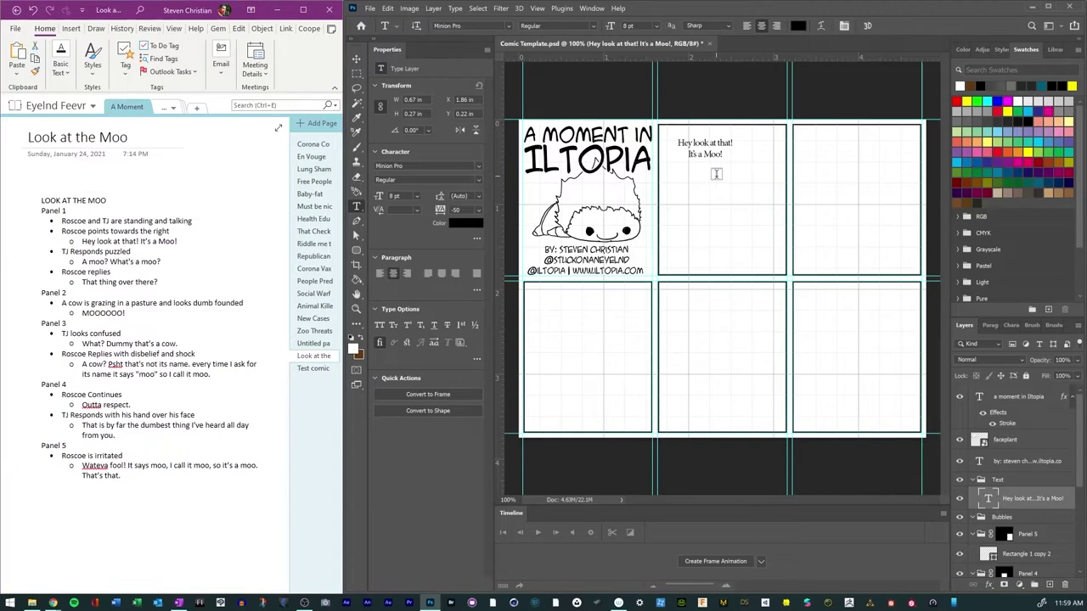
{"action": "left_click", "coordinate": [716, 174]}
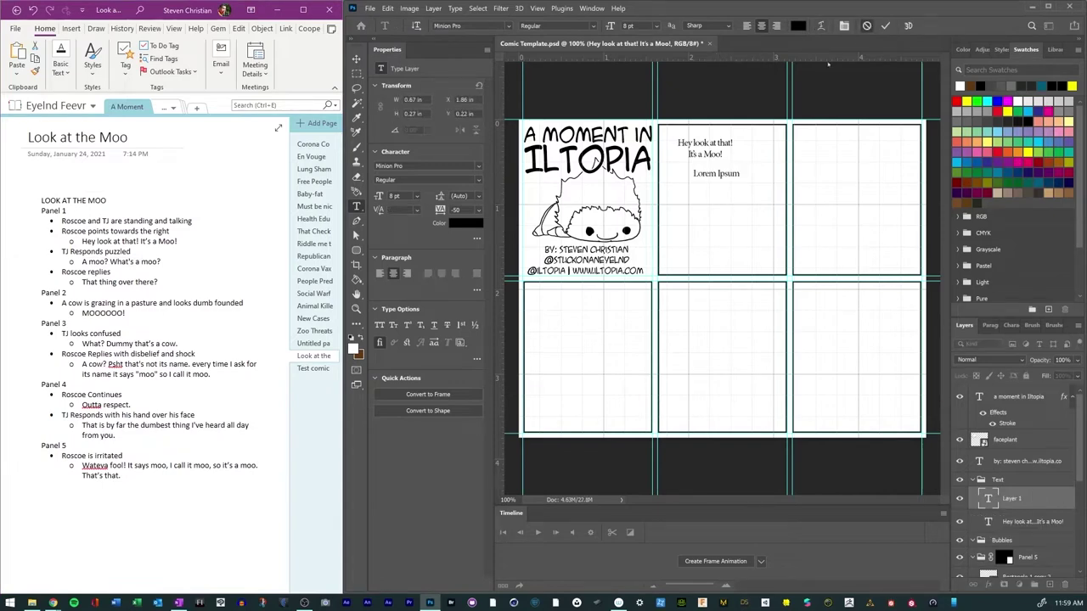
{"action": "key", "text": "Escape"}
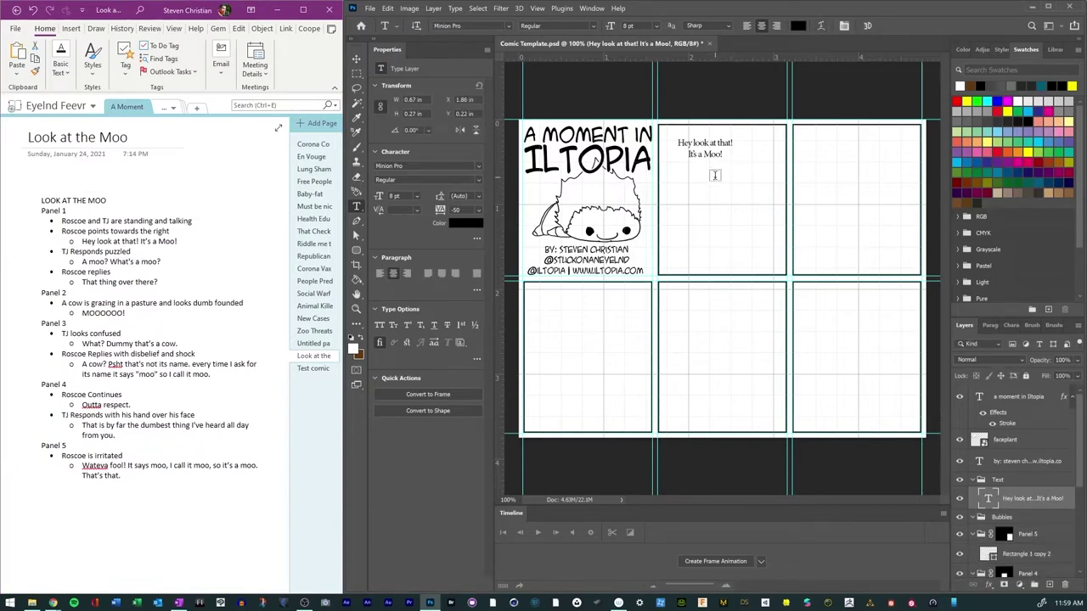
{"action": "left_click", "coordinate": [715, 175]}
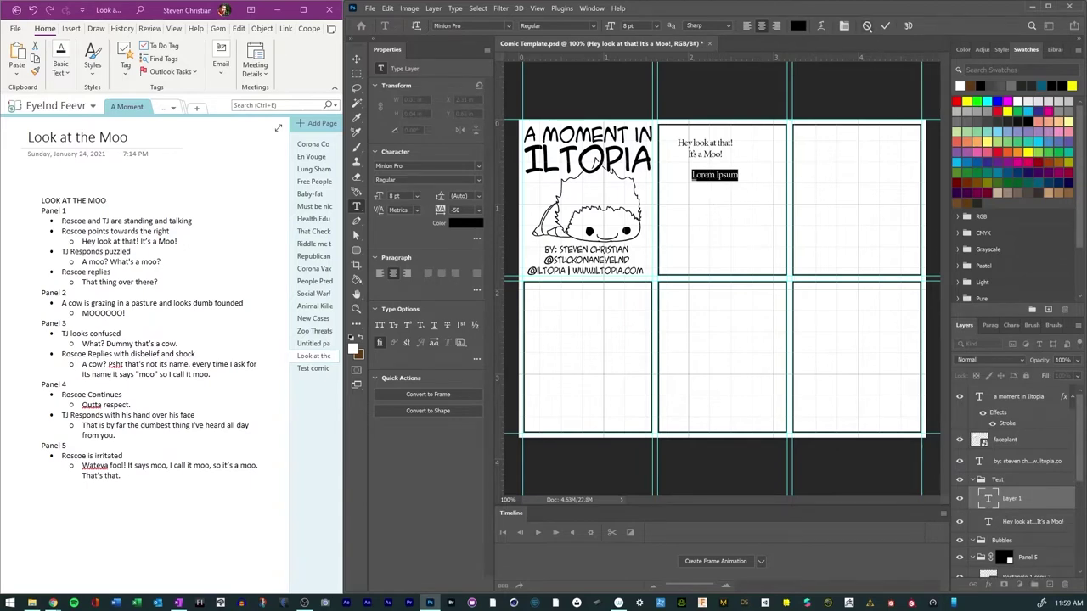
{"action": "left_click", "coordinate": [867, 25]}
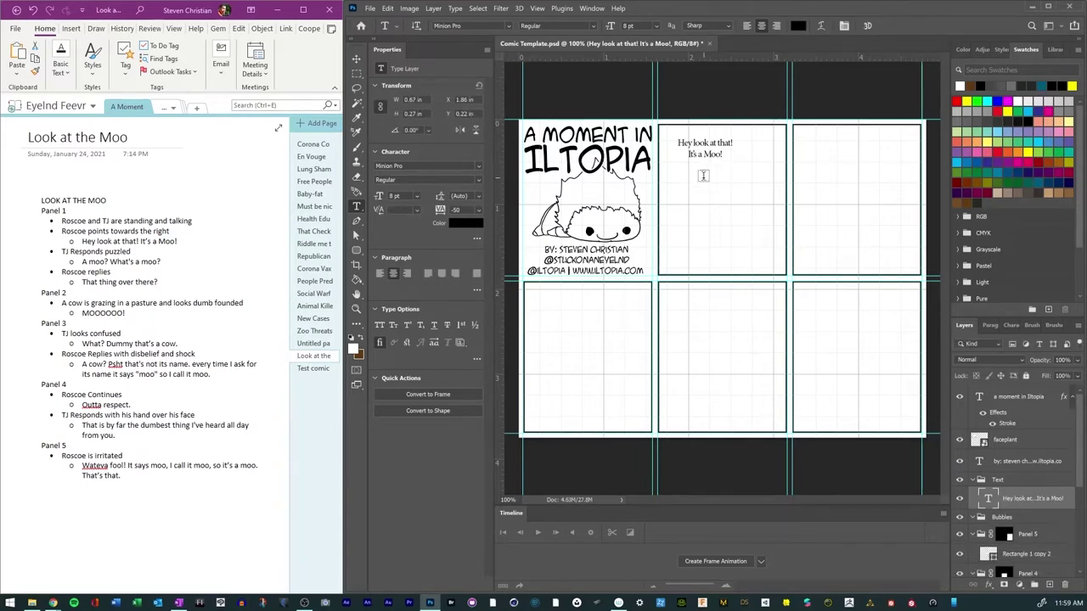
Step: Paste 'A moo? What's a moo?' into a text box in panel 2, wrapped onto two lines
{"action": "left_click_drag", "start_coordinate": [690, 176], "coordinate": [771, 218]}
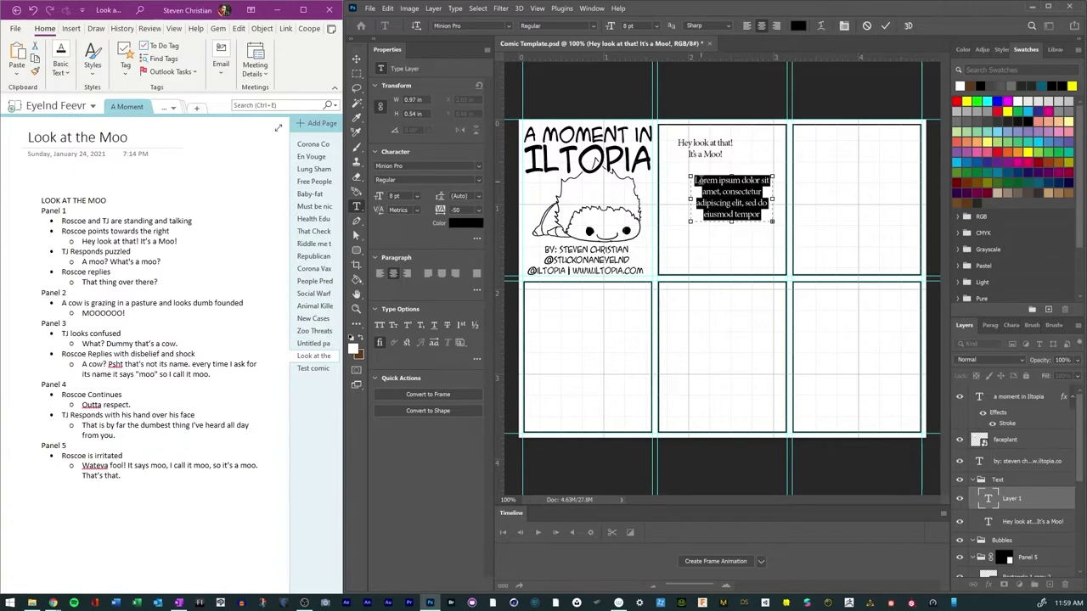
{"action": "key", "text": "ctrl+v"}
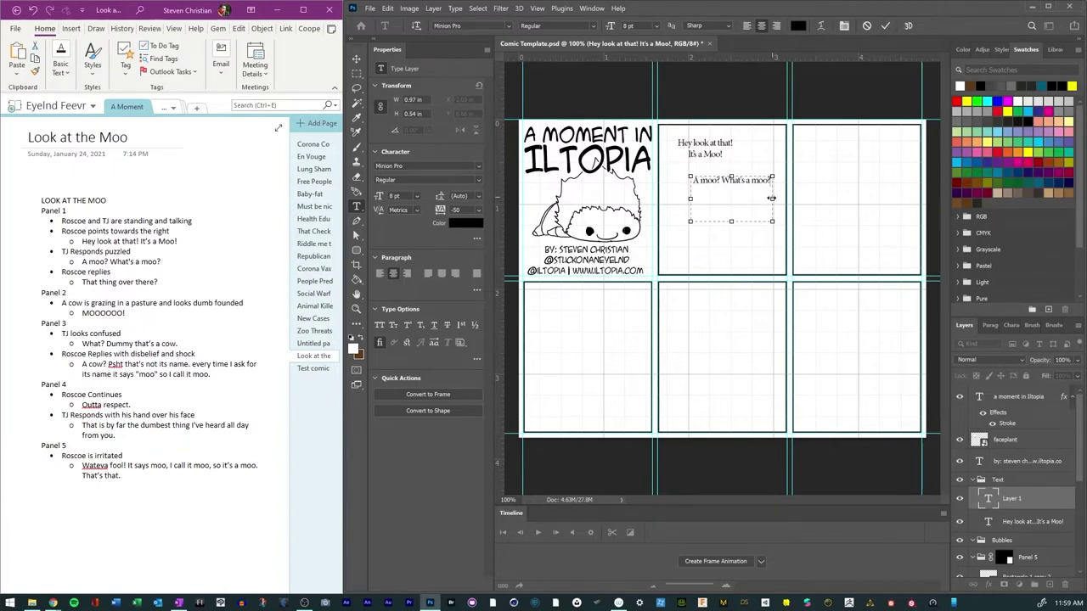
{"action": "left_click_drag", "start_coordinate": [771, 199], "coordinate": [724, 198]}
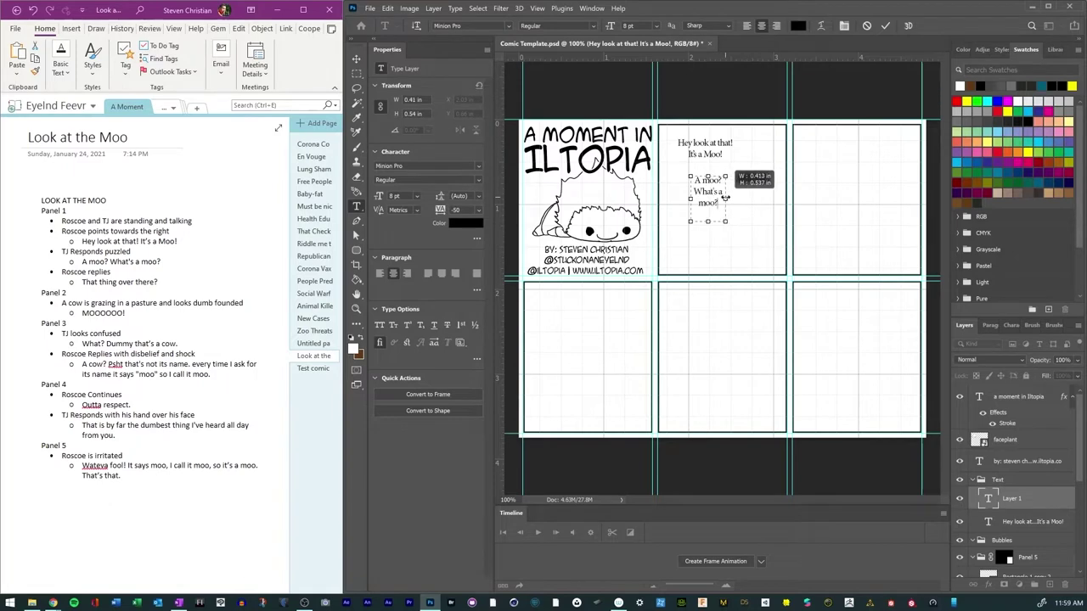
{"action": "left_click", "coordinate": [884, 26]}
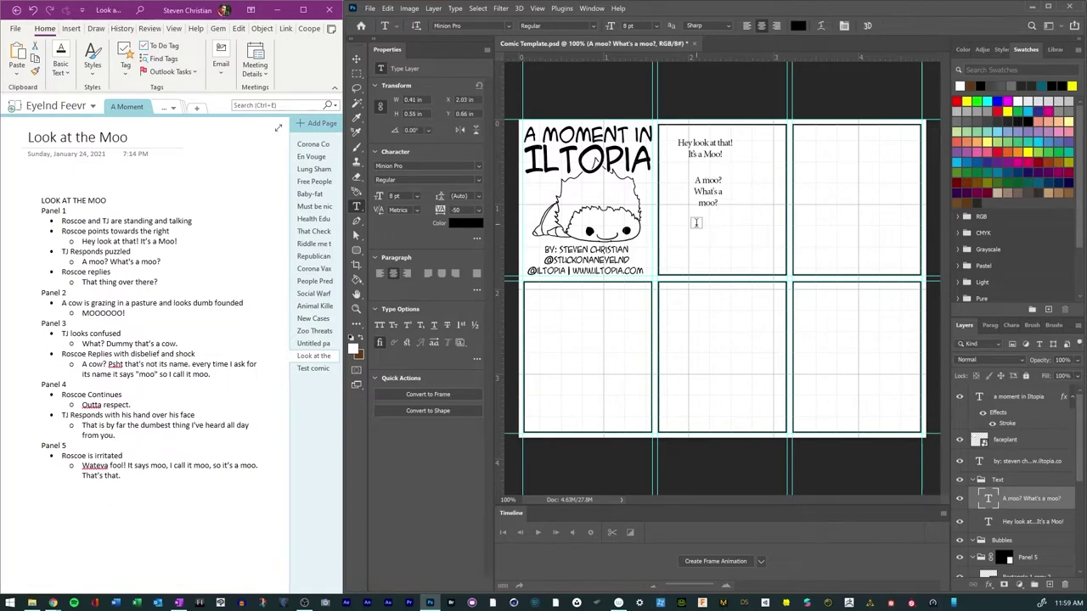
Step: Add a one-line test copy of the reply below it in panel 2
{"action": "left_click", "coordinate": [695, 222]}
{"action": "key", "text": "ctrl+v"}
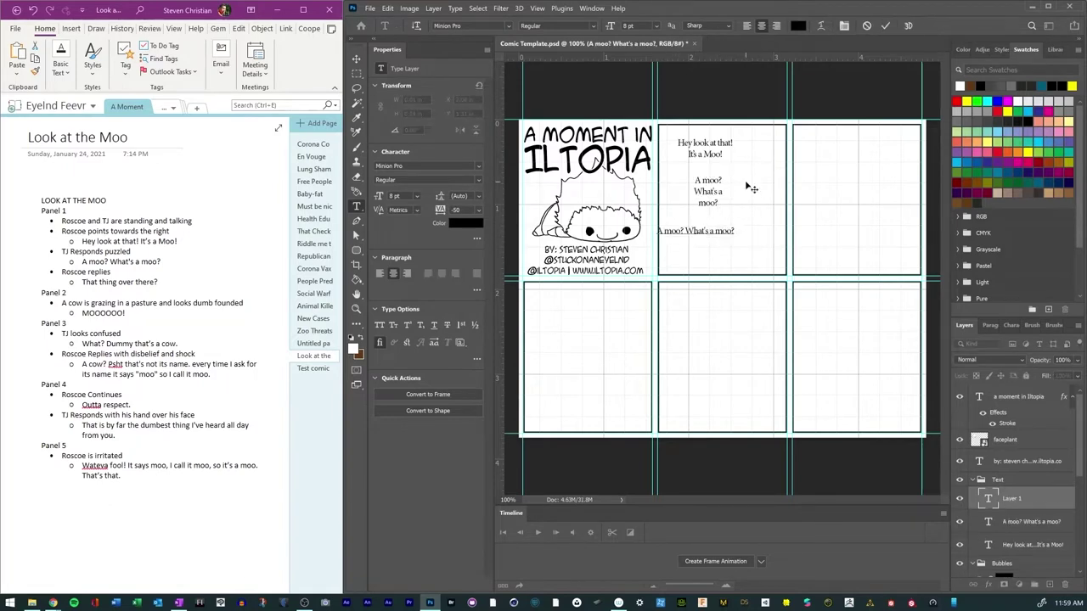
{"action": "triple_click", "coordinate": [703, 231]}
{"action": "left_click", "coordinate": [729, 230]}
{"action": "key", "text": "ctrl+Return"}
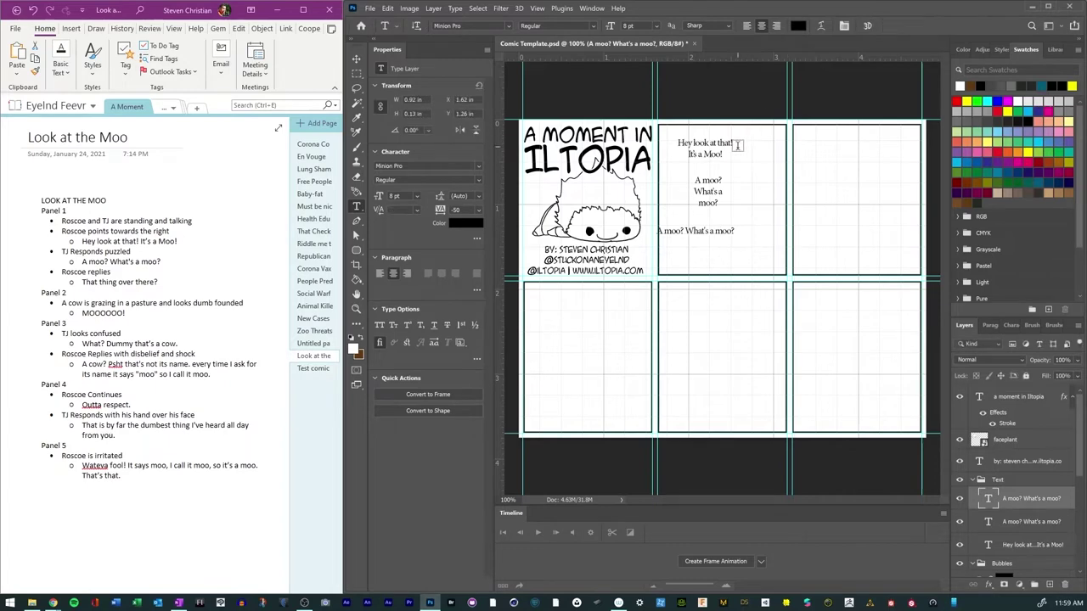
Step: Widen the wrapped reply's text box slightly
{"action": "left_click", "coordinate": [719, 180]}
{"action": "left_click_drag", "start_coordinate": [727, 198], "coordinate": [756, 190]}
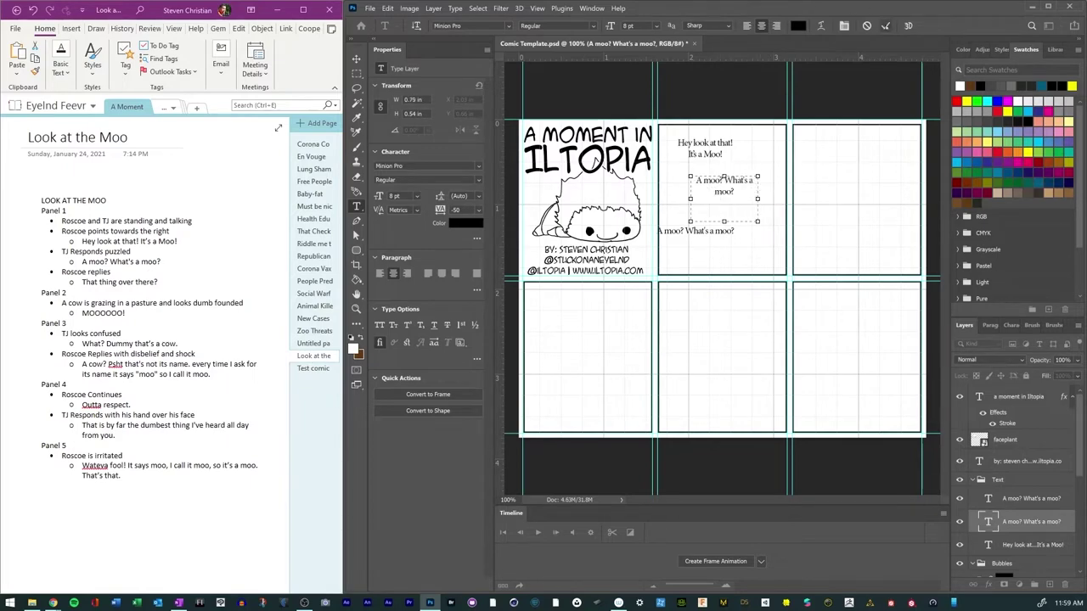
{"action": "left_click", "coordinate": [884, 26]}
Step: Move and scale the one-line test copy to about 150%, then delete it
{"action": "left_click", "coordinate": [693, 231]}
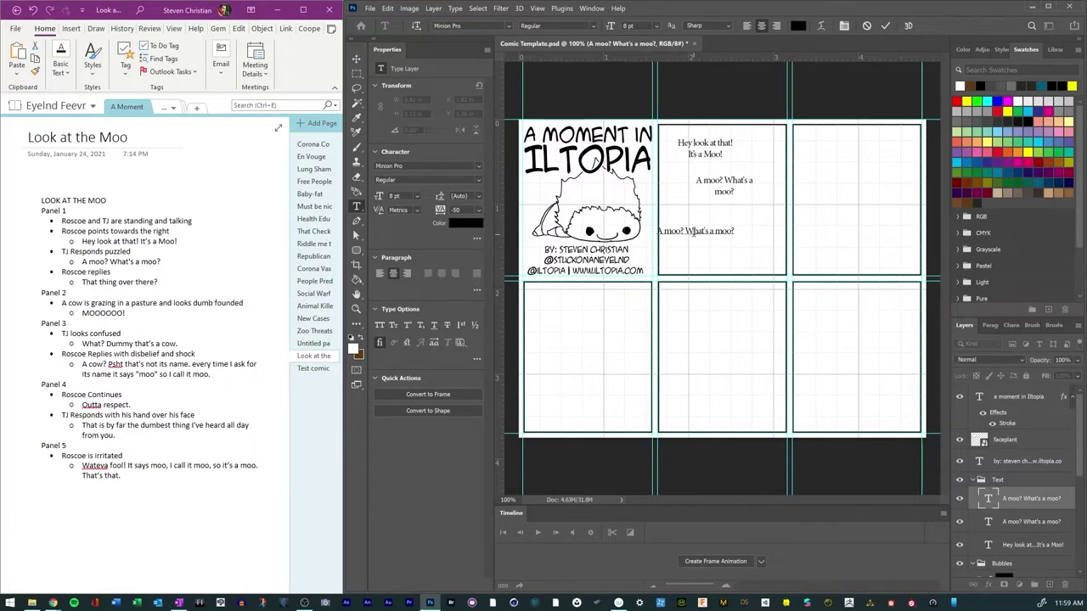
{"action": "left_click_drag", "start_coordinate": [715, 250], "coordinate": [741, 245]}
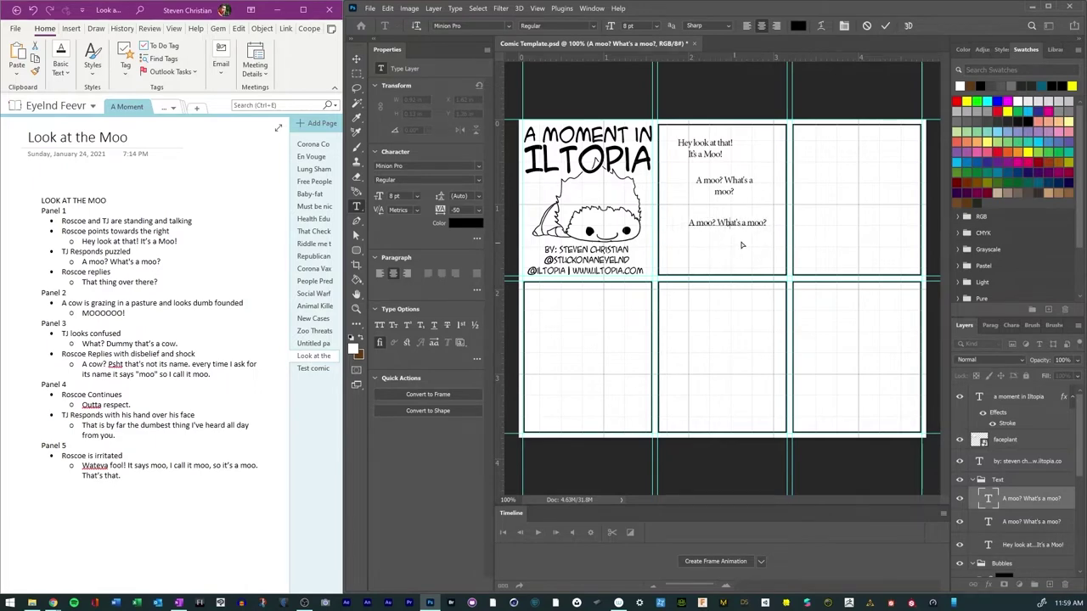
{"action": "left_click", "coordinate": [885, 25]}
{"action": "key", "text": "v"}
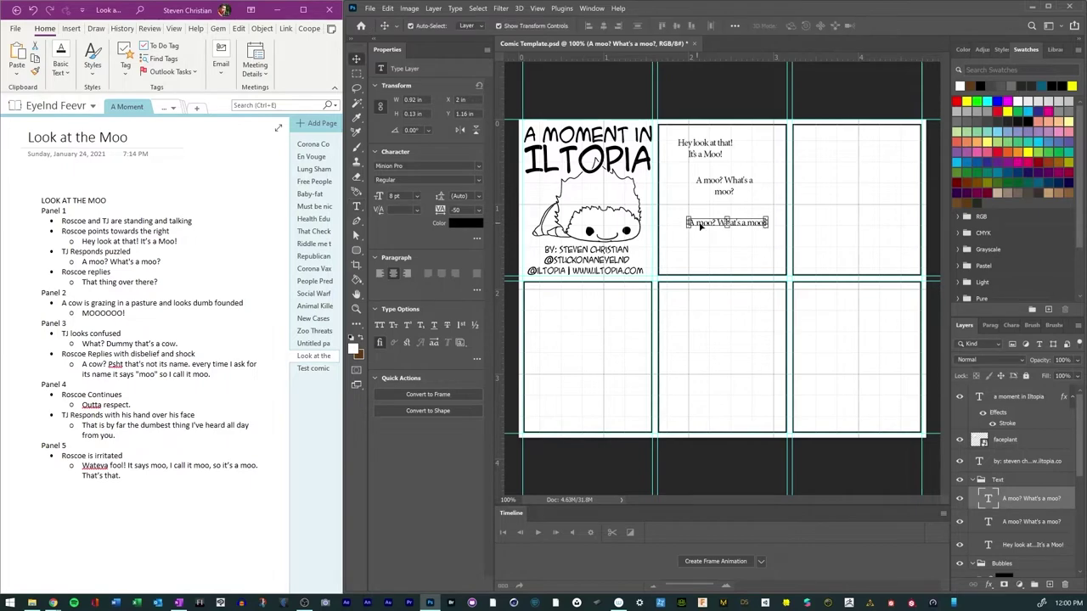
{"action": "mouse_move", "coordinate": [728, 228]}
{"action": "left_mouse_down"}
{"action": "mouse_move", "coordinate": [747, 236]}
{"action": "mouse_move", "coordinate": [735, 217]}
{"action": "mouse_move", "coordinate": [751, 248]}
{"action": "mouse_move", "coordinate": [730, 217]}
{"action": "mouse_move", "coordinate": [749, 246]}
{"action": "mouse_move", "coordinate": [735, 231]}
{"action": "left_mouse_up"}
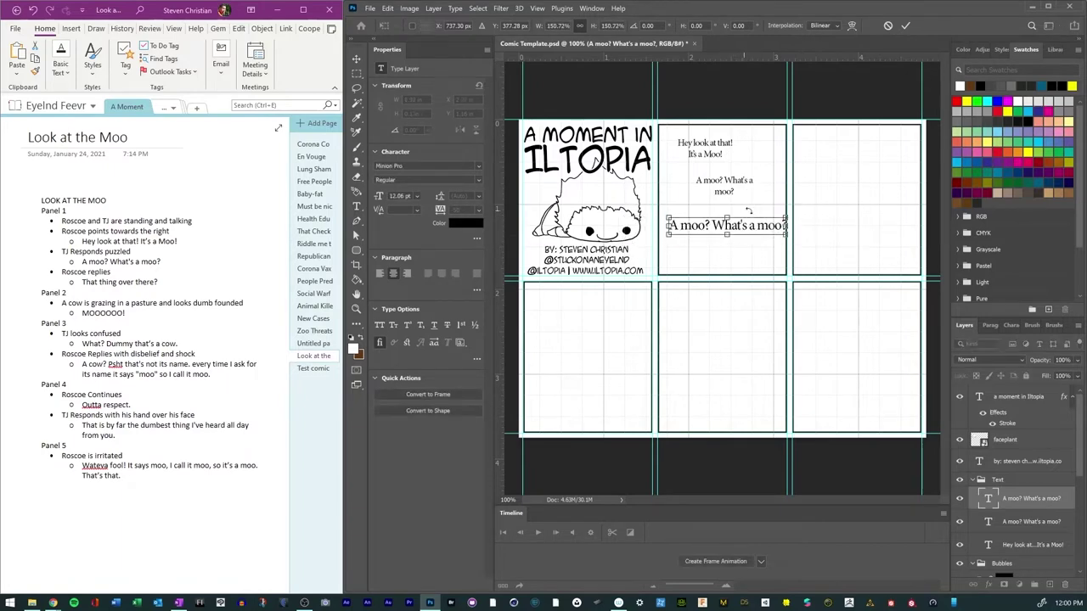
{"action": "key", "text": "Return"}
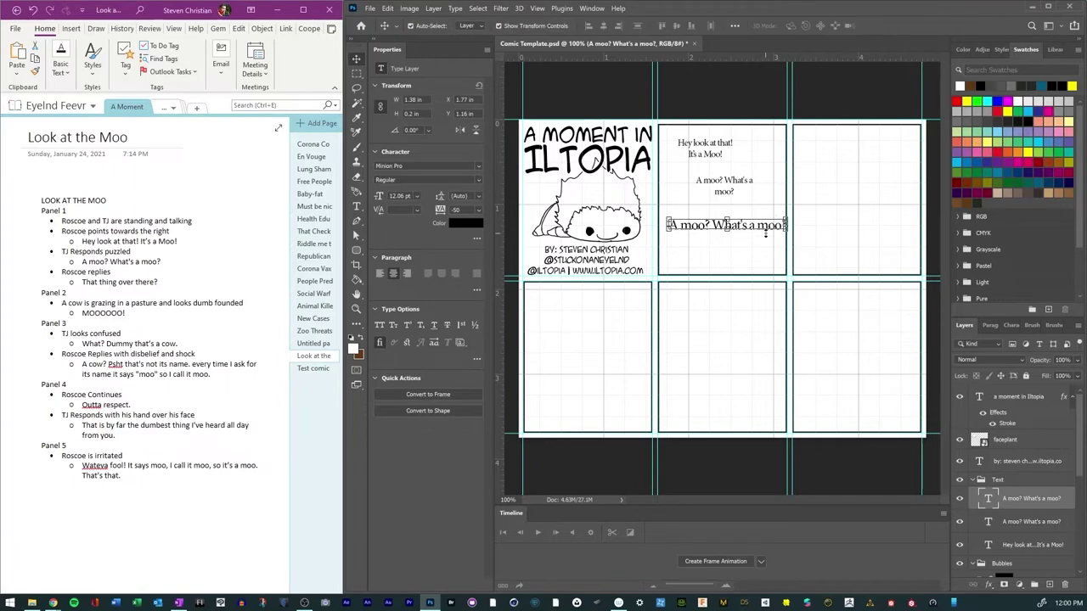
{"action": "key", "text": "Delete"}
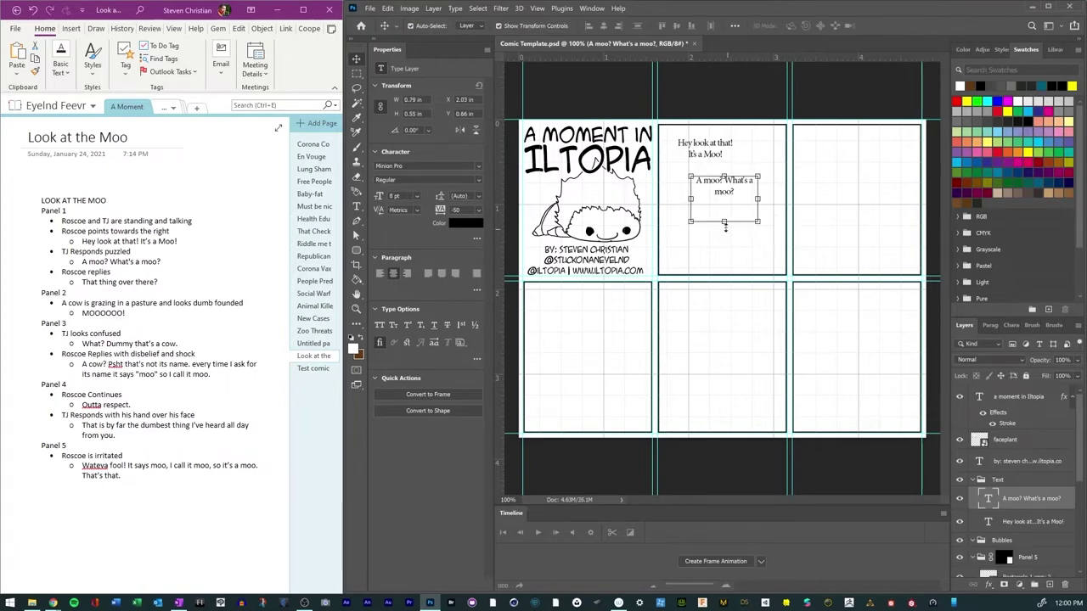
{"action": "left_click", "coordinate": [728, 198]}
Step: Shorten the height of the 'A moo? What's a moo?' text box
{"action": "left_click", "coordinate": [728, 199]}
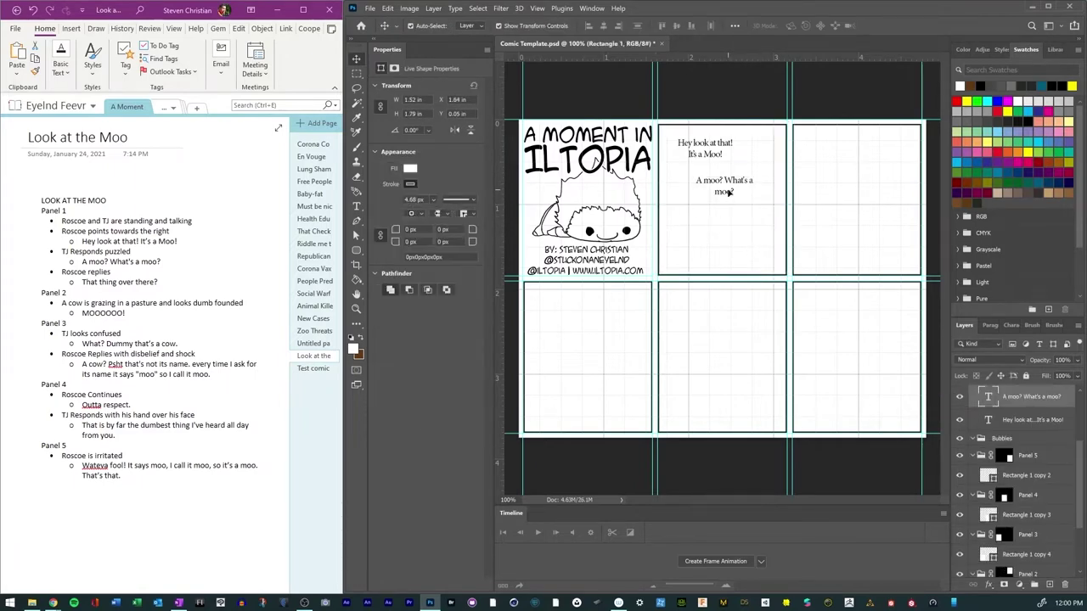
{"action": "double_click", "coordinate": [726, 197]}
{"action": "mouse_move", "coordinate": [726, 221]}
{"action": "left_mouse_down"}
{"action": "mouse_move", "coordinate": [726, 207]}
{"action": "mouse_move", "coordinate": [757, 193]}
{"action": "mouse_move", "coordinate": [732, 193]}
{"action": "mouse_move", "coordinate": [731, 222]}
{"action": "mouse_move", "coordinate": [729, 204]}
{"action": "left_mouse_up"}
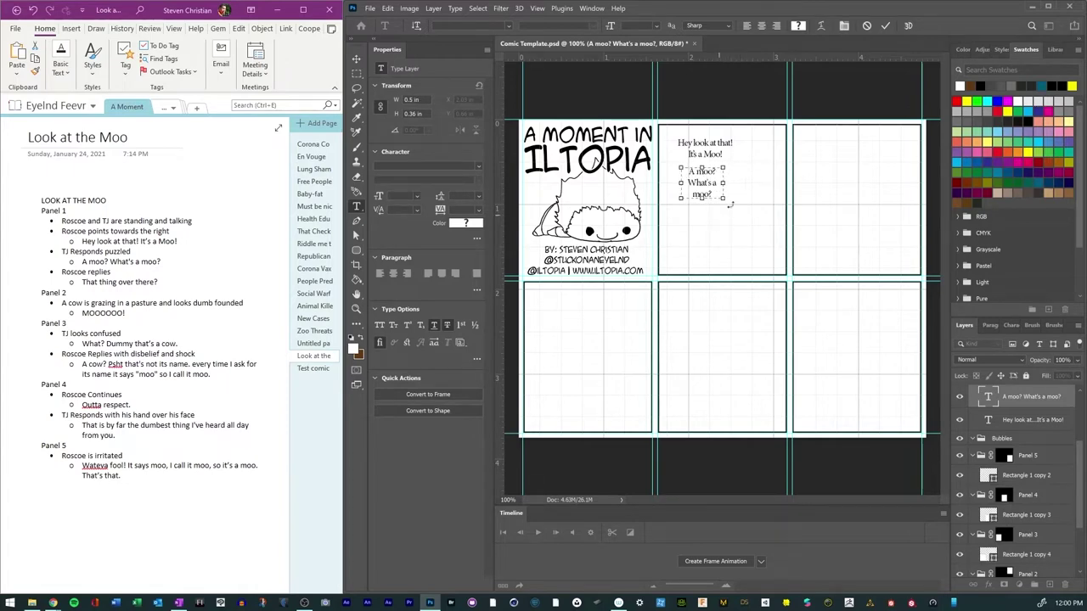
{"action": "left_click", "coordinate": [885, 26]}
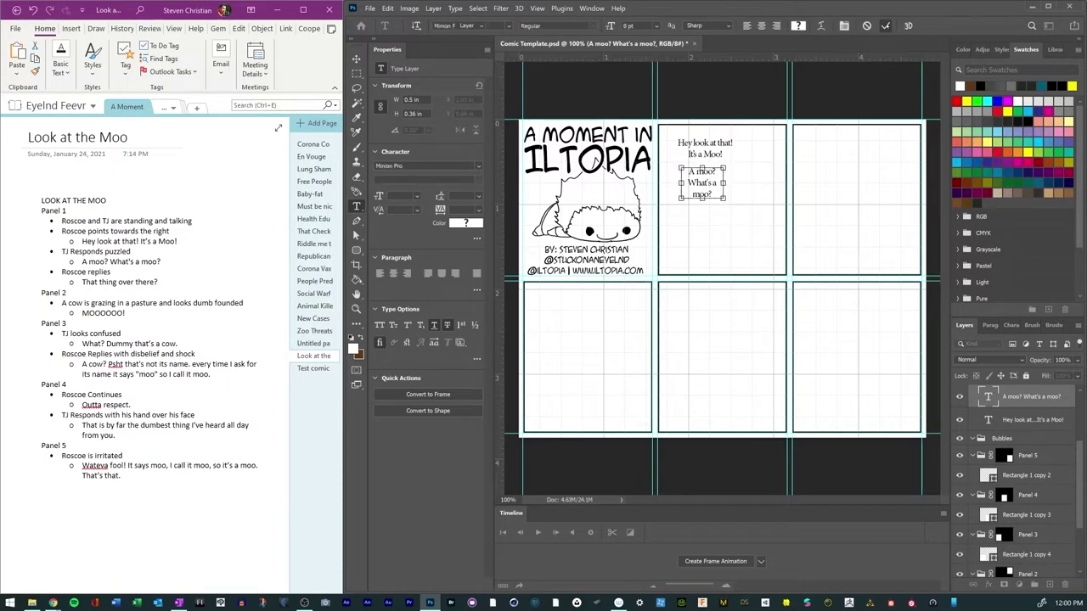
{"action": "key", "text": "v"}
Step: Copy 'That thing over there?' from the script and paste it into a new panel 2 text box
{"action": "left_click", "coordinate": [126, 283]}
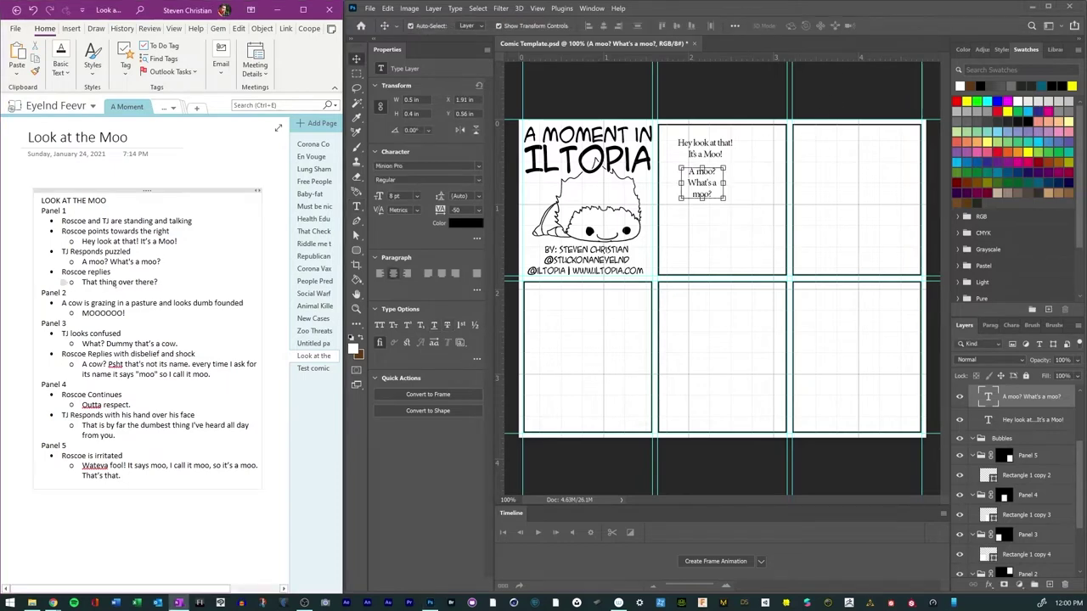
{"action": "left_click_drag", "start_coordinate": [159, 283], "coordinate": [82, 282]}
{"action": "key", "text": "ctrl+c"}
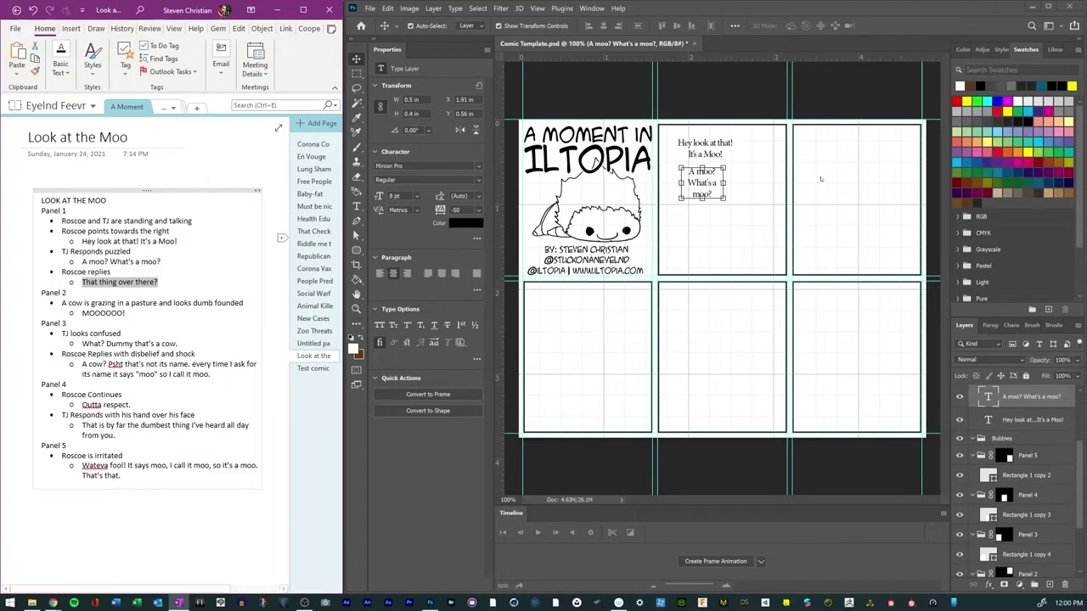
{"action": "left_click", "coordinate": [718, 231]}
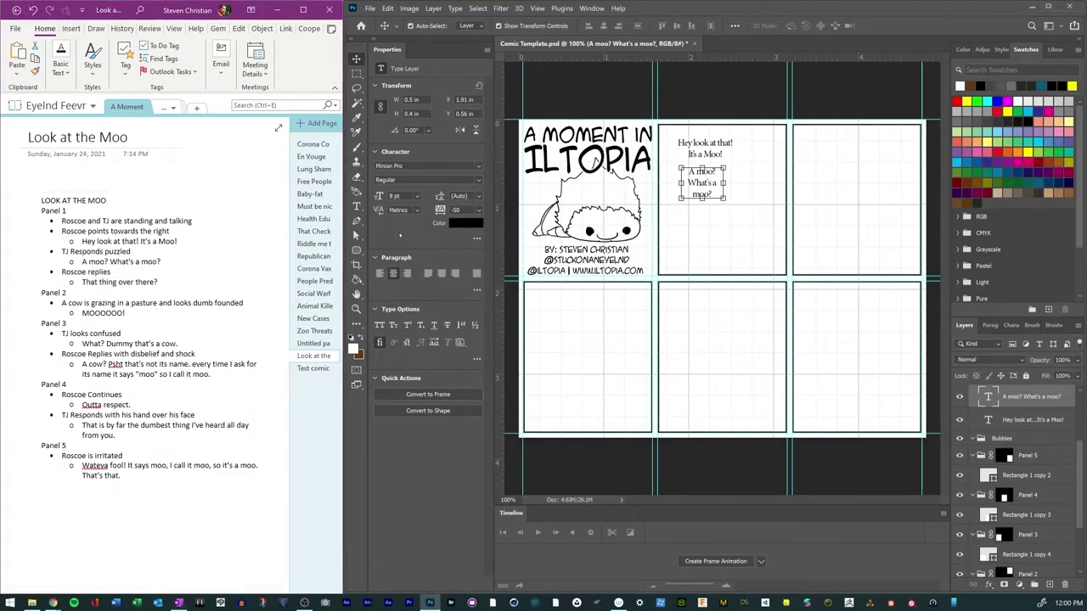
{"action": "left_click", "coordinate": [356, 206]}
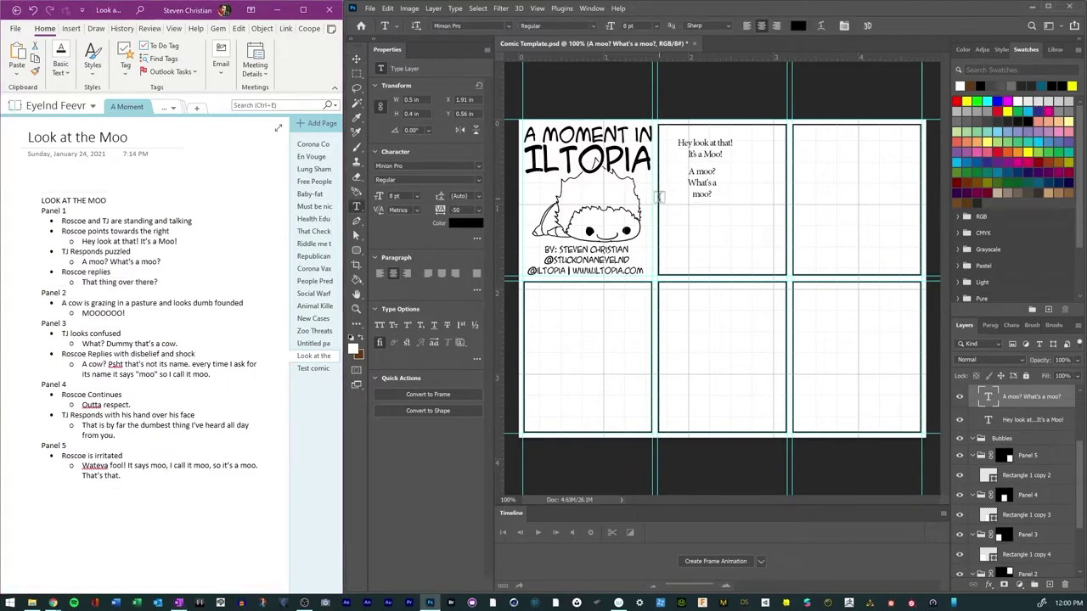
{"action": "left_click_drag", "start_coordinate": [727, 197], "coordinate": [761, 215]}
{"action": "key", "text": "ctrl+v"}
{"action": "left_click", "coordinate": [884, 26]}
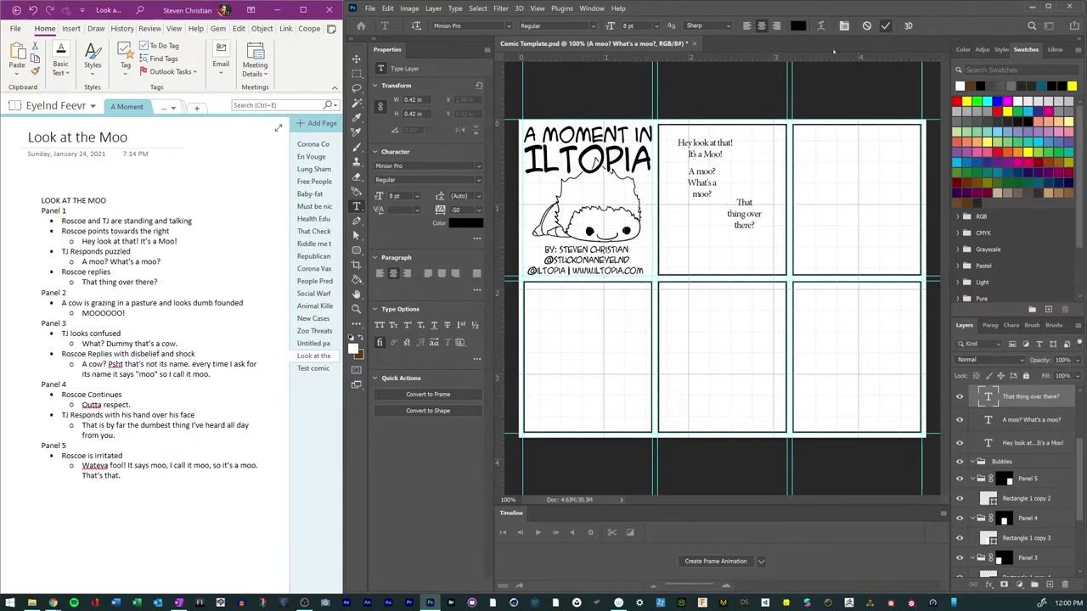
Step: Move 'Hey look at that!' right, 'A moo?' up-left, and 'That thing over there?' higher
{"action": "left_click", "coordinate": [124, 291]}
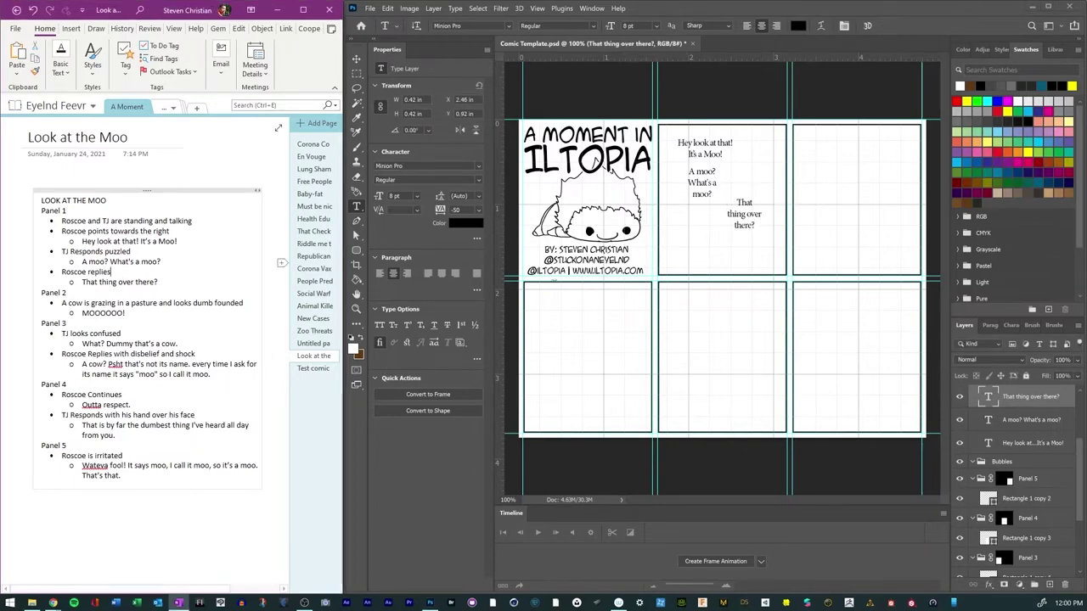
{"action": "left_click", "coordinate": [111, 272]}
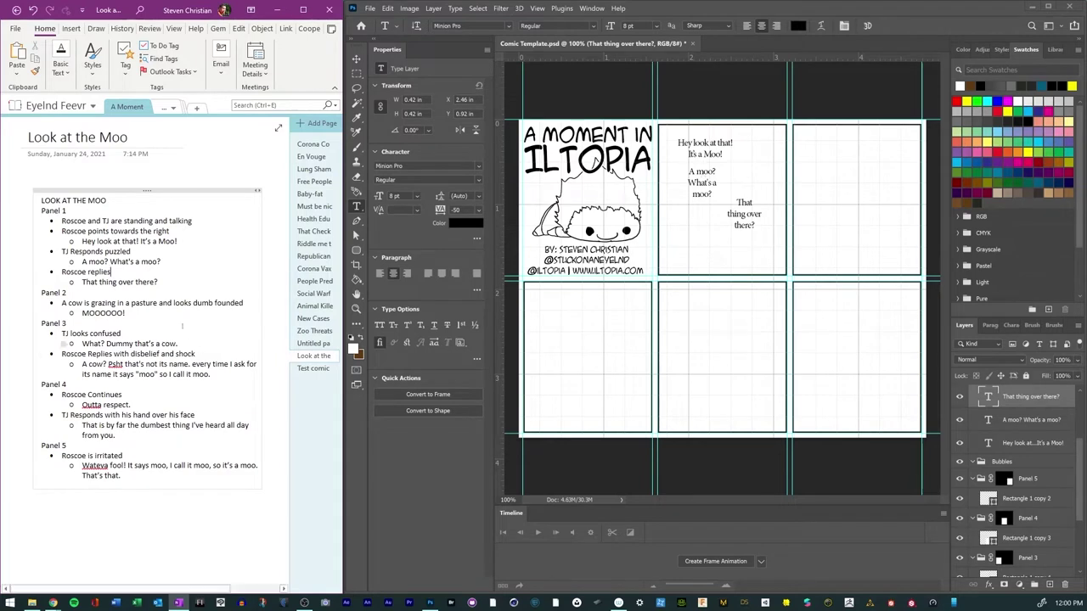
{"action": "left_click", "coordinate": [710, 146]}
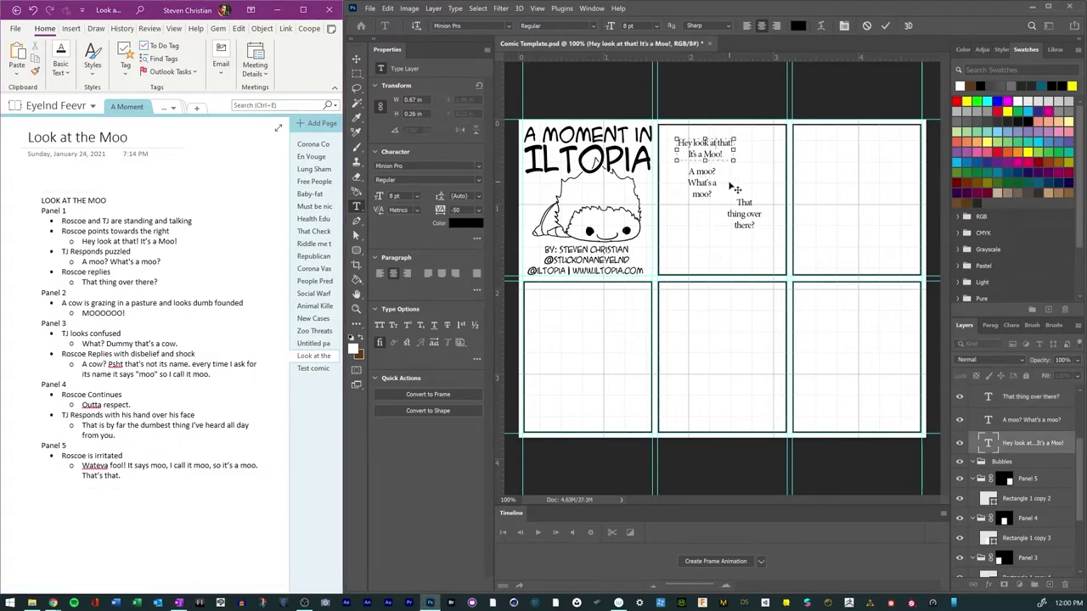
{"action": "left_click_drag", "start_coordinate": [727, 190], "coordinate": [758, 182]}
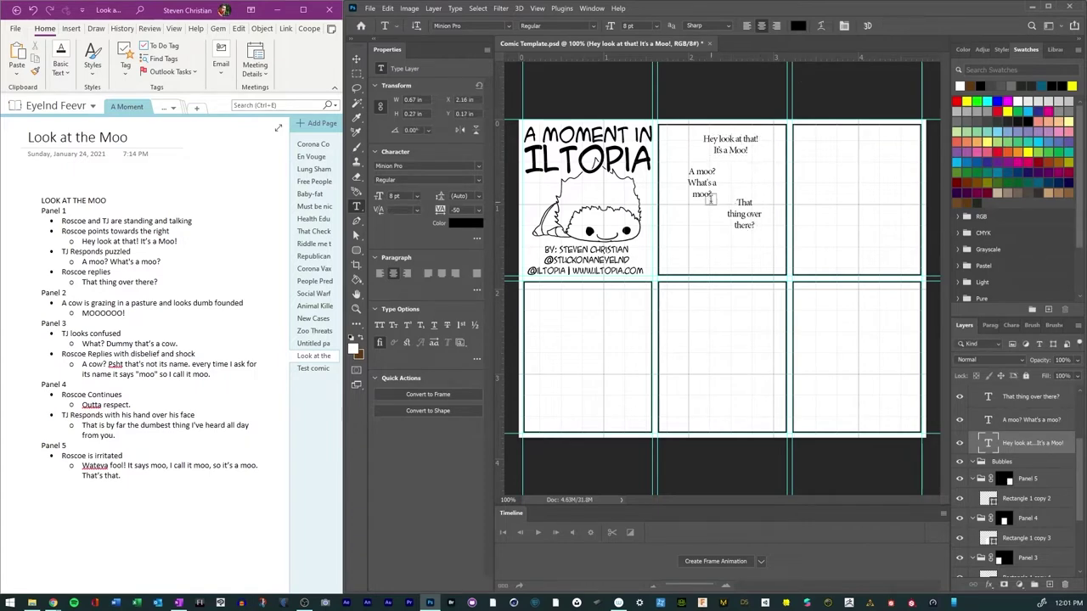
{"action": "left_click", "coordinate": [710, 195]}
{"action": "left_click_drag", "start_coordinate": [682, 183], "coordinate": [673, 183]}
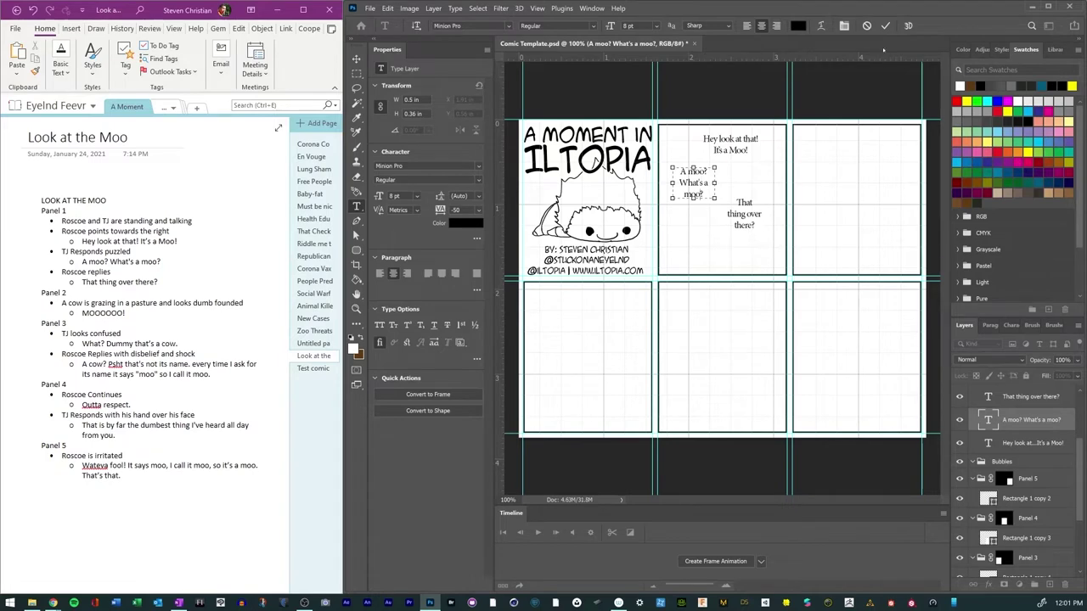
{"action": "left_click", "coordinate": [886, 26]}
{"action": "left_click", "coordinate": [744, 214]}
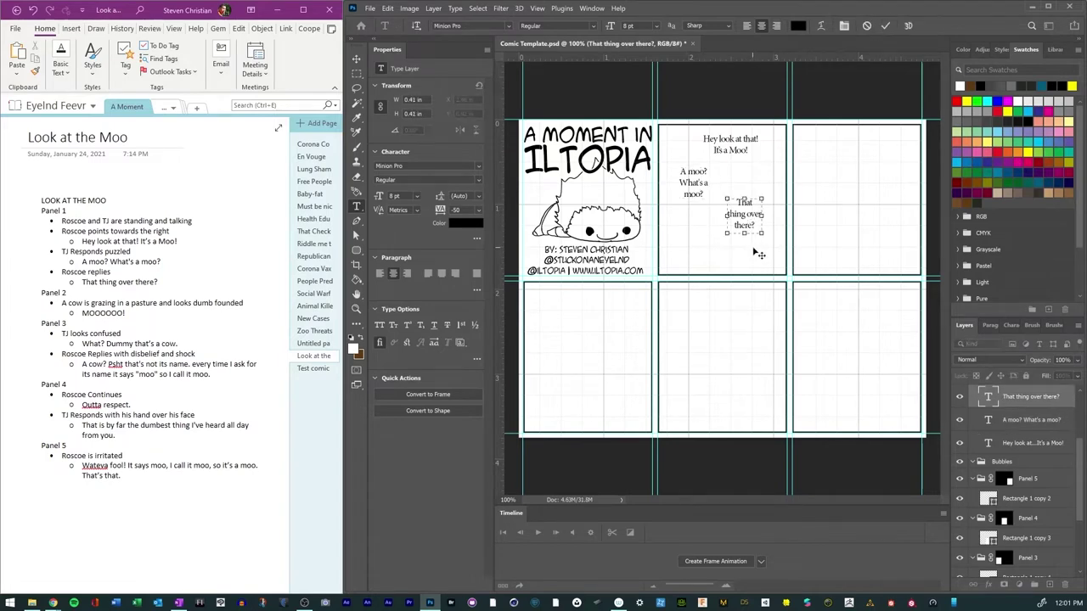
{"action": "left_click_drag", "start_coordinate": [760, 256], "coordinate": [761, 240]}
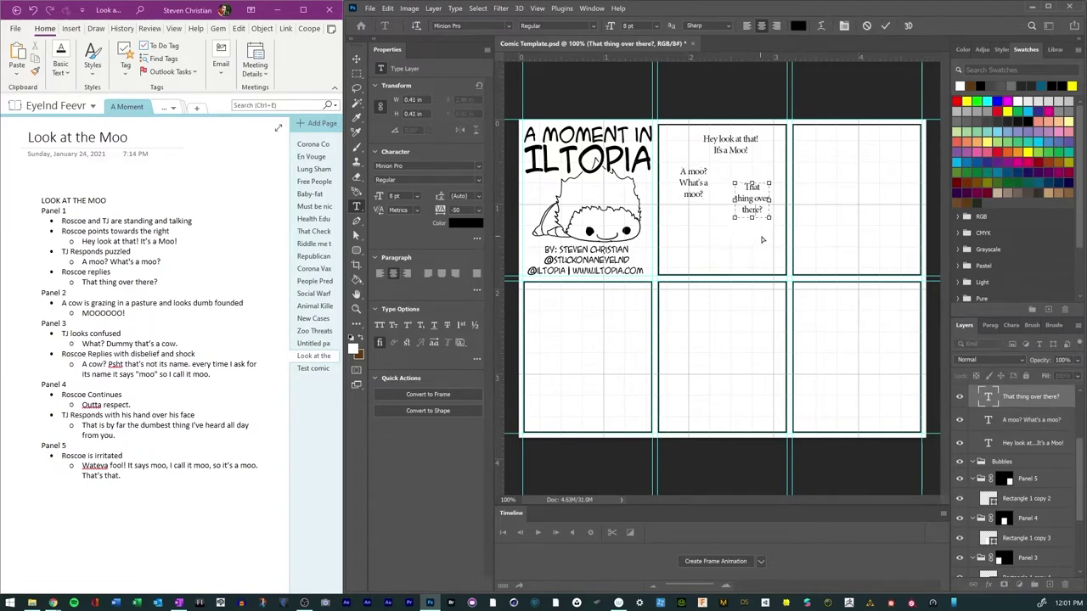
{"action": "left_click", "coordinate": [886, 25]}
{"action": "left_click", "coordinate": [692, 181]}
{"action": "left_click_drag", "start_coordinate": [705, 227], "coordinate": [698, 217]}
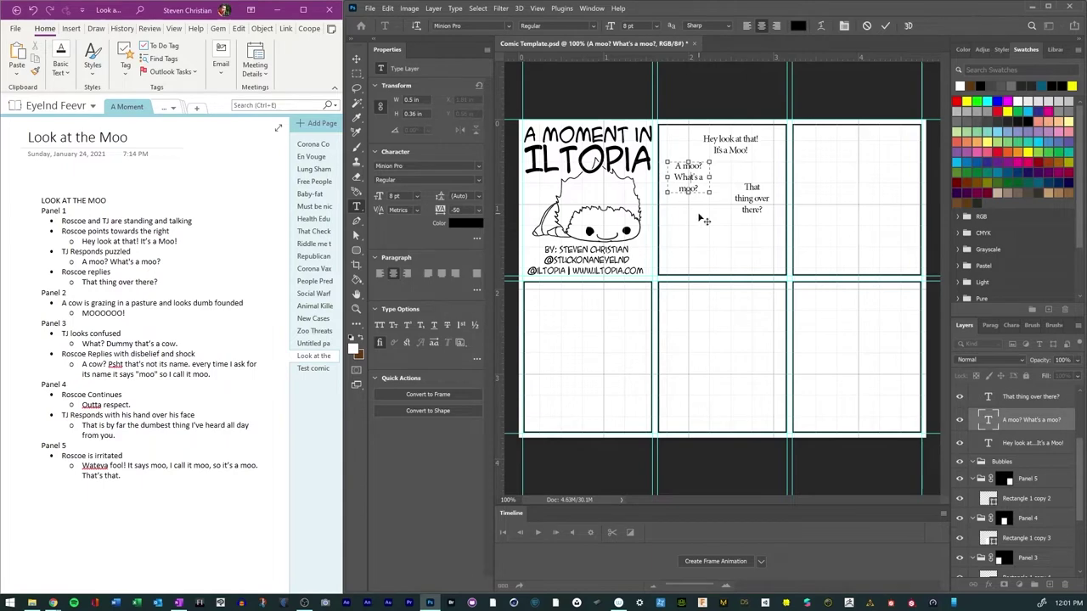
{"action": "left_click", "coordinate": [885, 26]}
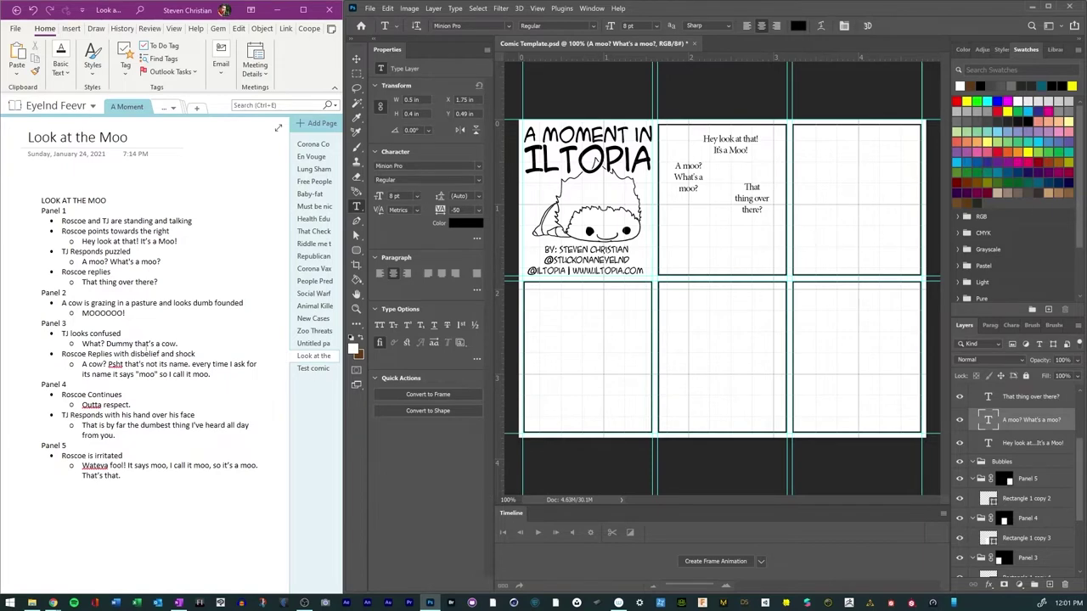
Step: Copy the word 'MOOOOOO!' from the OneNote script
{"action": "left_click", "coordinate": [102, 313]}
{"action": "double_click", "coordinate": [102, 313]}
{"action": "right_click", "coordinate": [95, 314]}
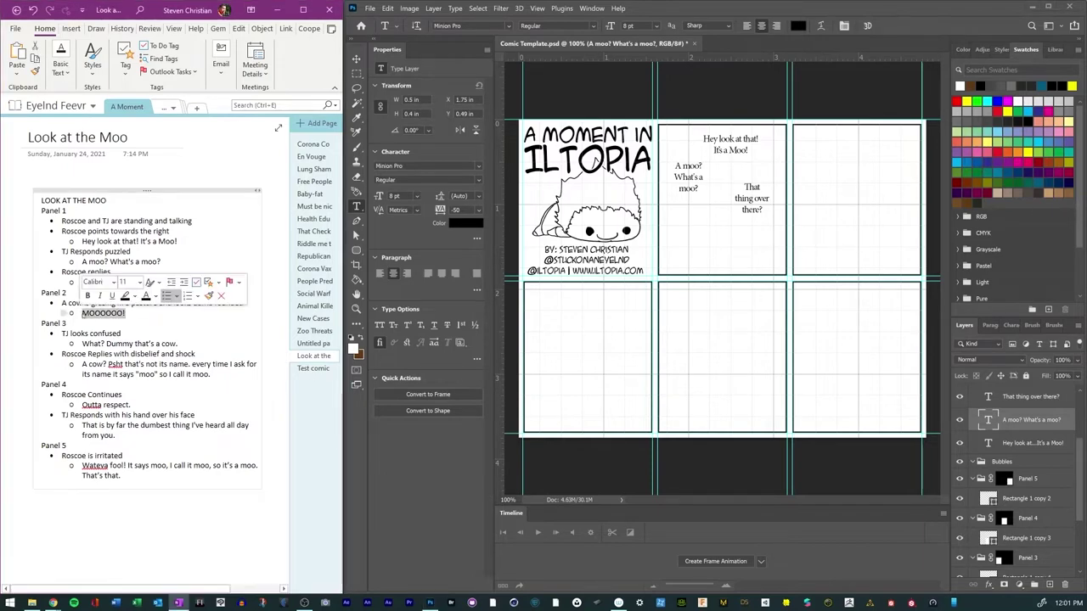
{"action": "left_click", "coordinate": [124, 338]}
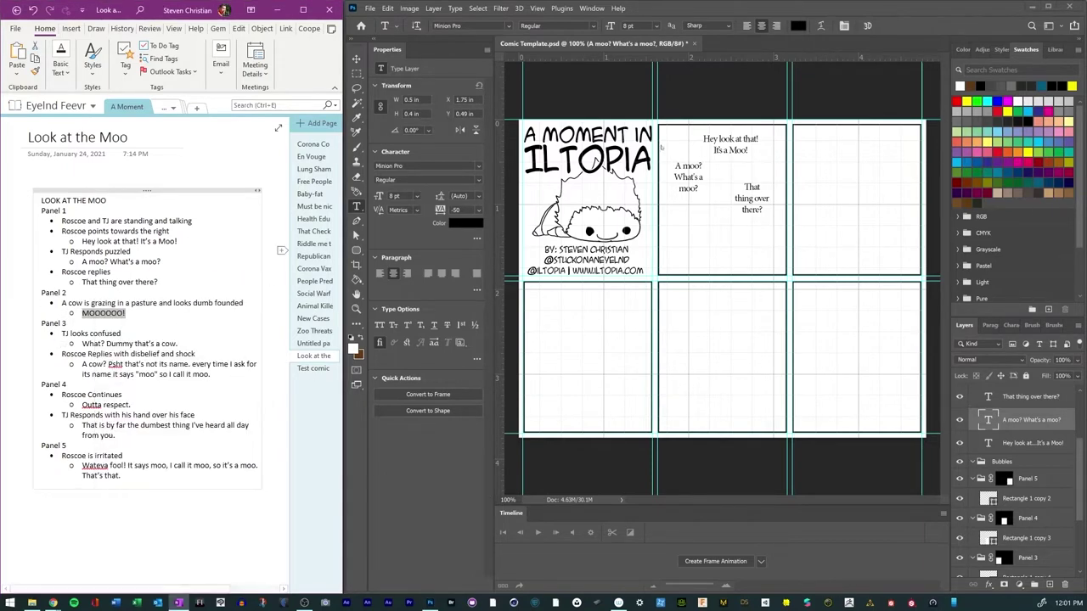
Step: Paste 'MOOOOOO!' into a new text box near the top of panel 3
{"action": "left_click", "coordinate": [837, 156]}
{"action": "left_click_drag", "start_coordinate": [812, 149], "coordinate": [890, 188]}
{"action": "key", "text": "ctrl+v"}
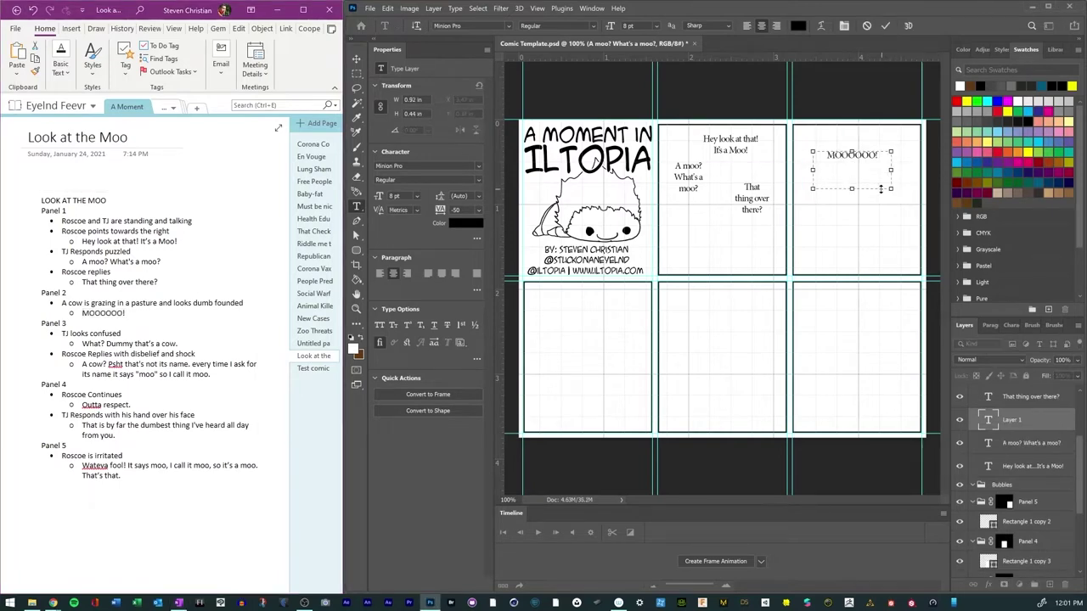
{"action": "key", "text": "ctrl+a"}
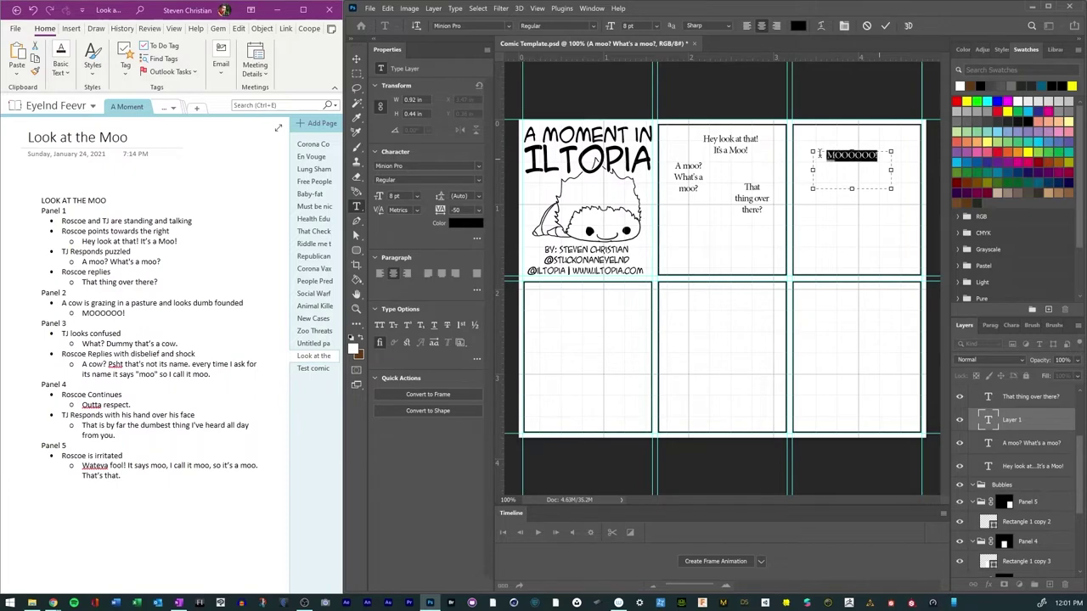
{"action": "key", "text": "ctrl+Return"}
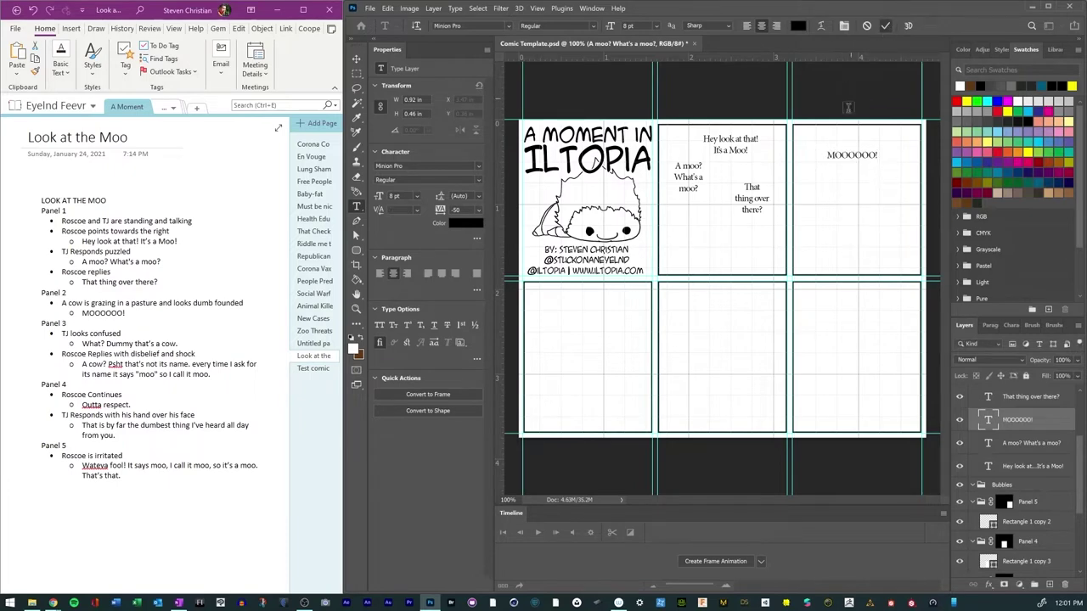
Step: Copy TJ's line "What? Dummy that's a cow." from the script into a text box atop panel 4
{"action": "left_click", "coordinate": [100, 353]}
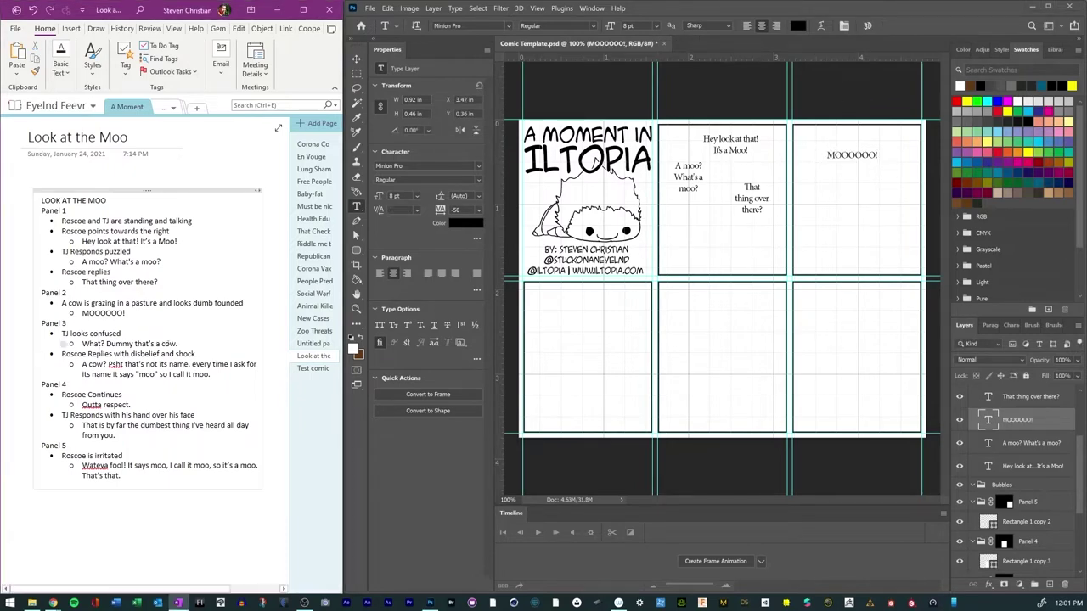
{"action": "left_click_drag", "start_coordinate": [185, 343], "coordinate": [81, 344]}
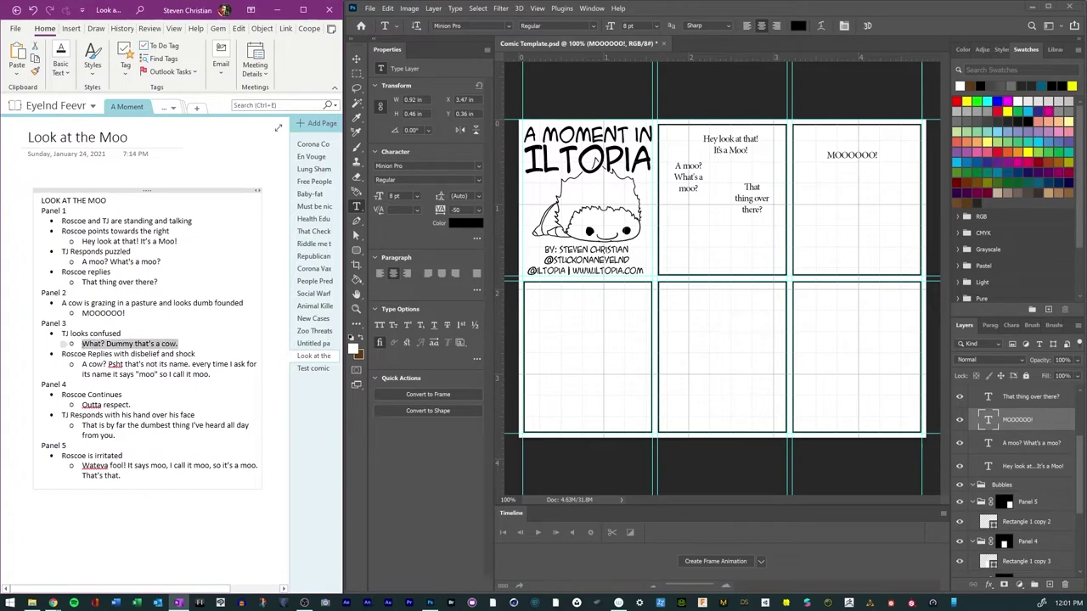
{"action": "left_click", "coordinate": [552, 306]}
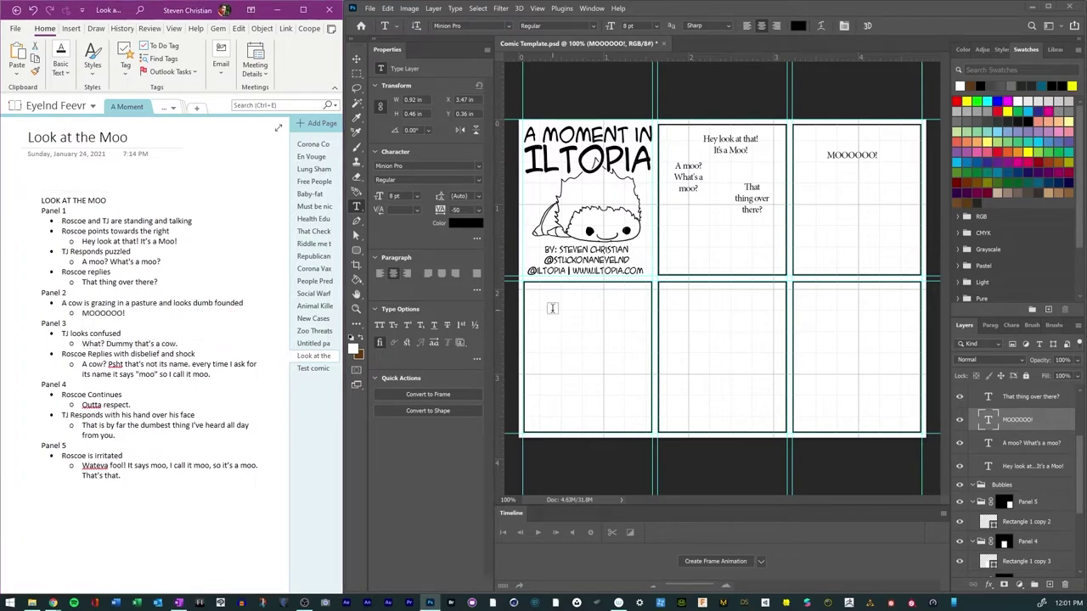
{"action": "left_click_drag", "start_coordinate": [540, 297], "coordinate": [610, 325]}
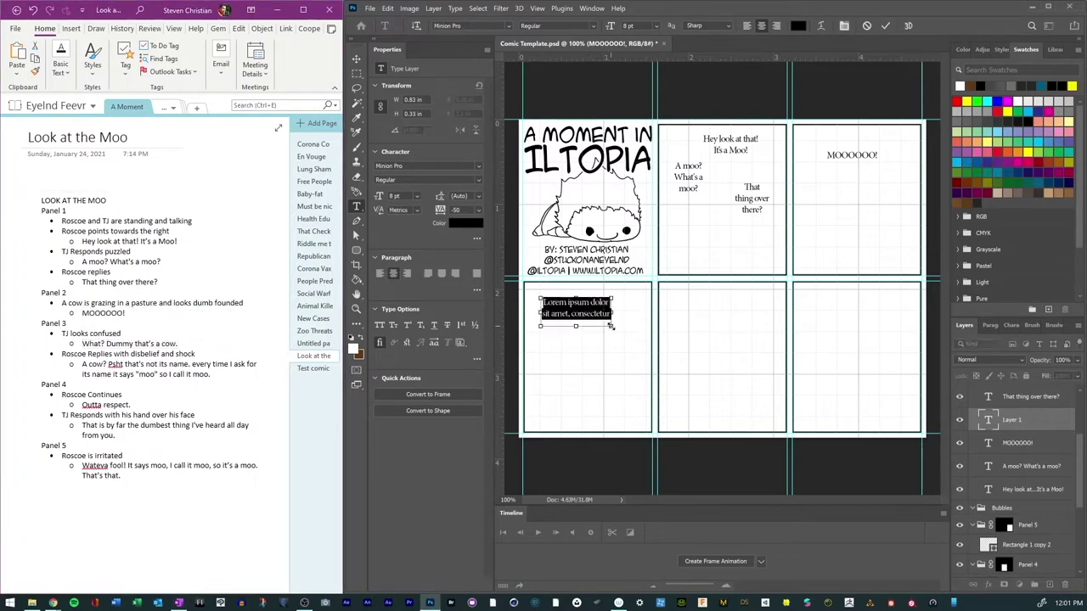
{"action": "key", "text": "ctrl+v"}
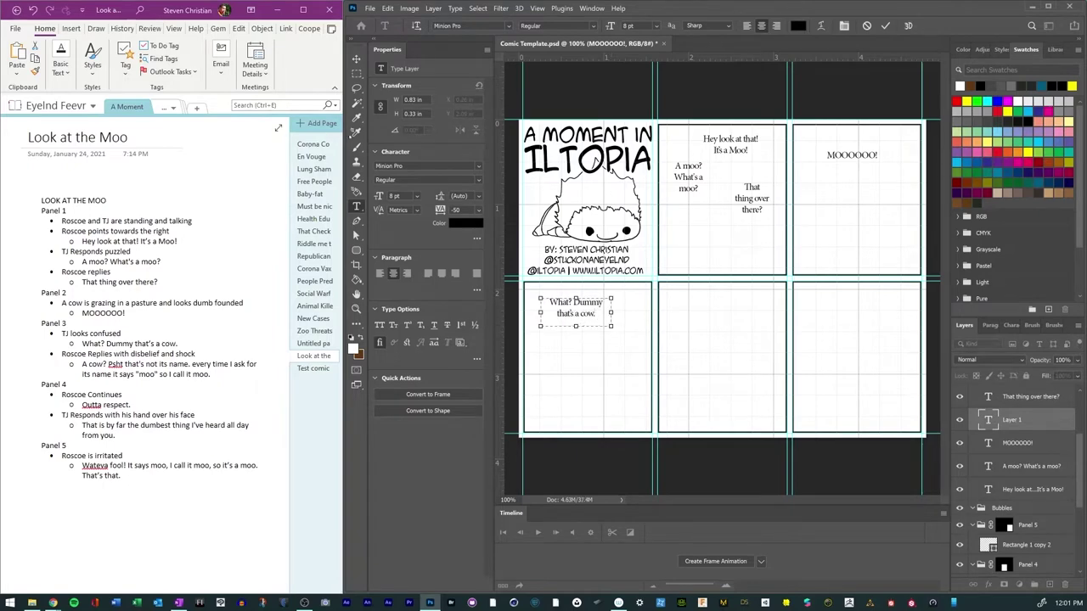
{"action": "left_click", "coordinate": [885, 25]}
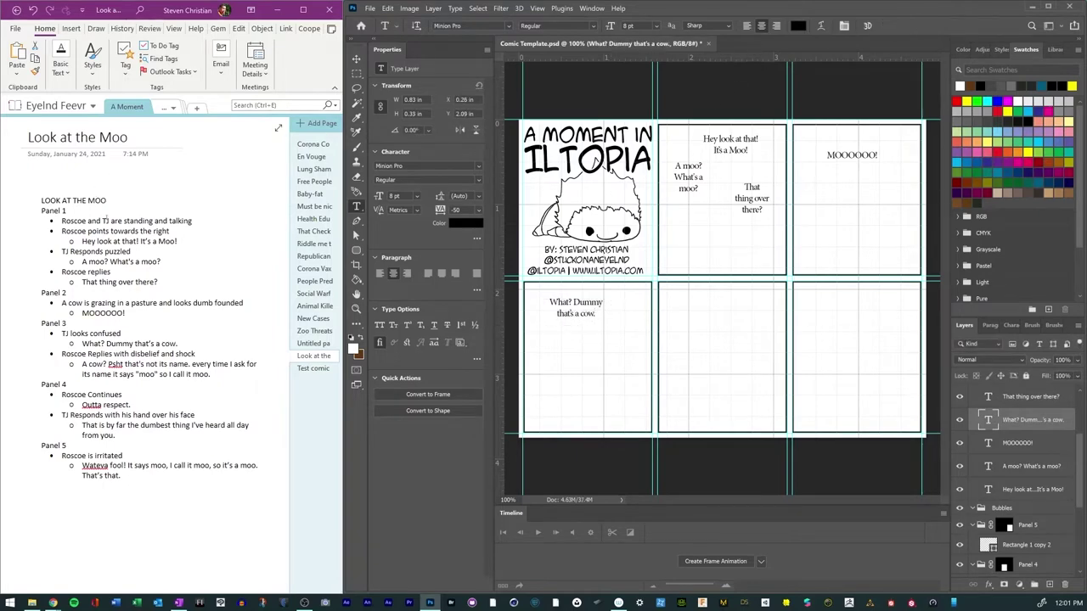
{"action": "left_click", "coordinate": [68, 359]}
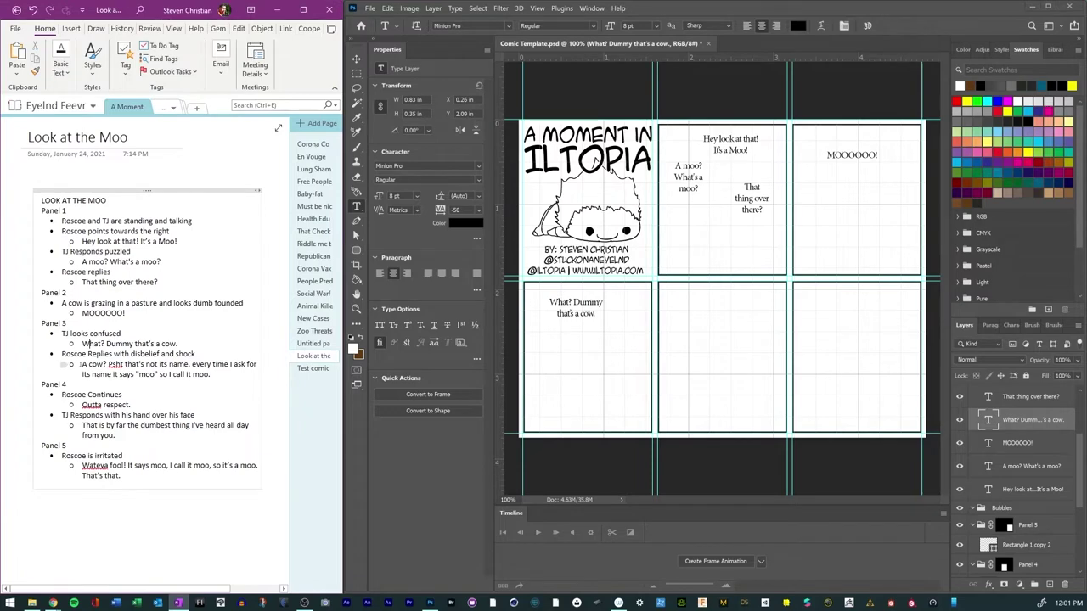
Step: Paste Roscoe's "A cow? Psht…" reply below TJ's line, narrowing the box so it wraps to four lines
{"action": "left_click_drag", "start_coordinate": [82, 364], "coordinate": [217, 375]}
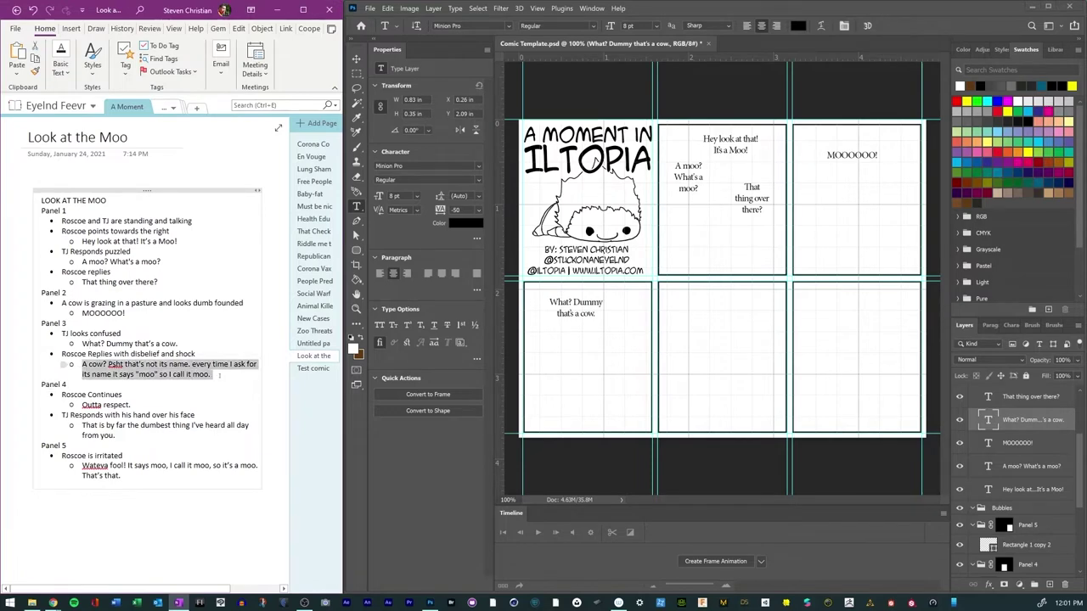
{"action": "right_click", "coordinate": [217, 374]}
{"action": "left_click", "coordinate": [284, 138]}
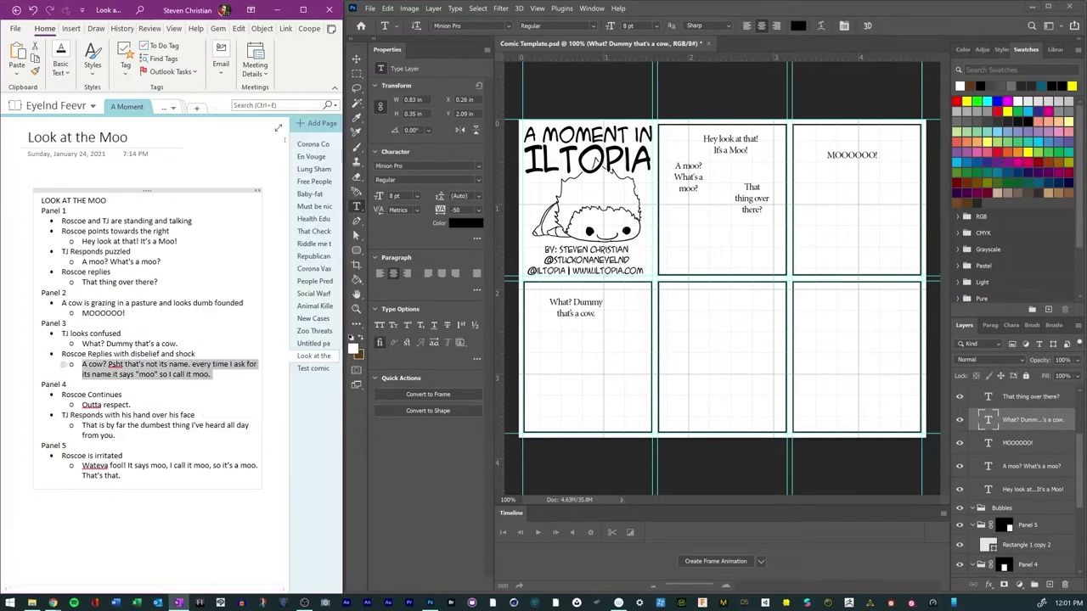
{"action": "left_click", "coordinate": [578, 334]}
{"action": "left_click_drag", "start_coordinate": [567, 330], "coordinate": [649, 398]}
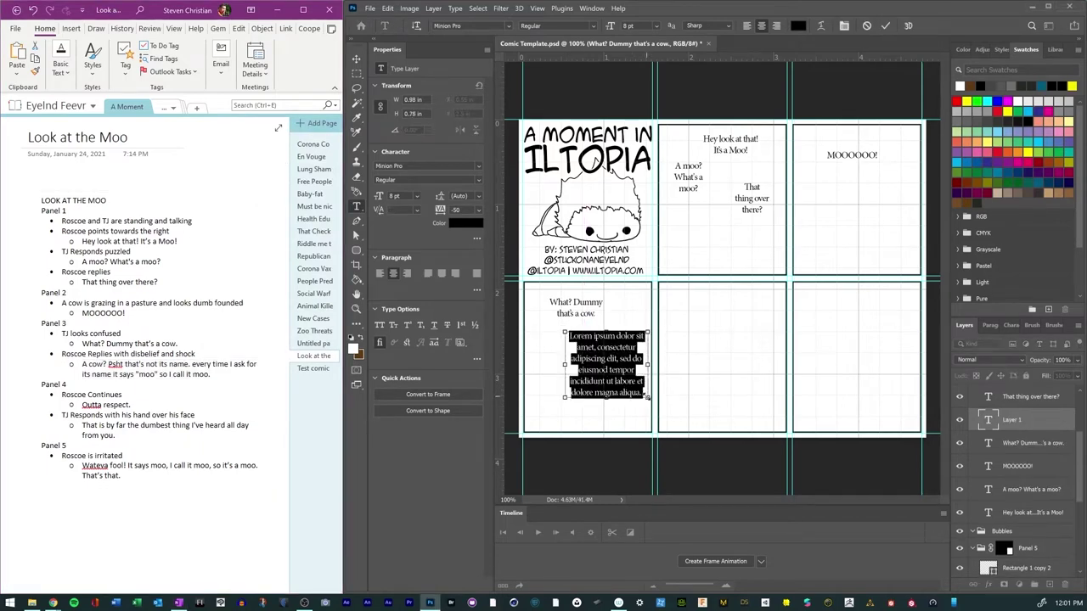
{"action": "key", "text": "ctrl+v"}
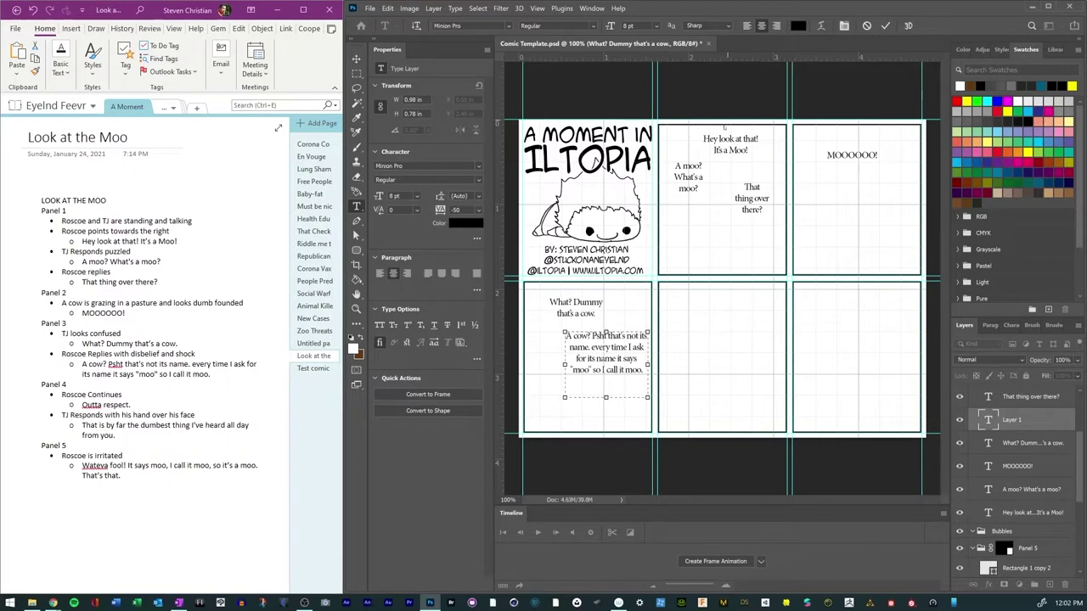
{"action": "left_click_drag", "start_coordinate": [647, 398], "coordinate": [612, 392]}
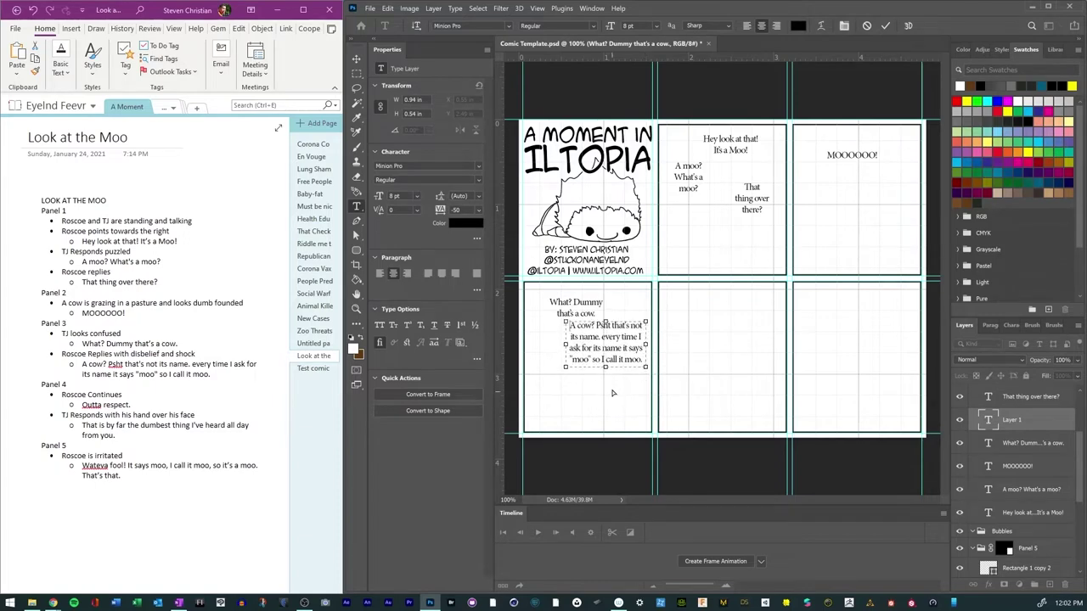
{"action": "left_click", "coordinate": [884, 25]}
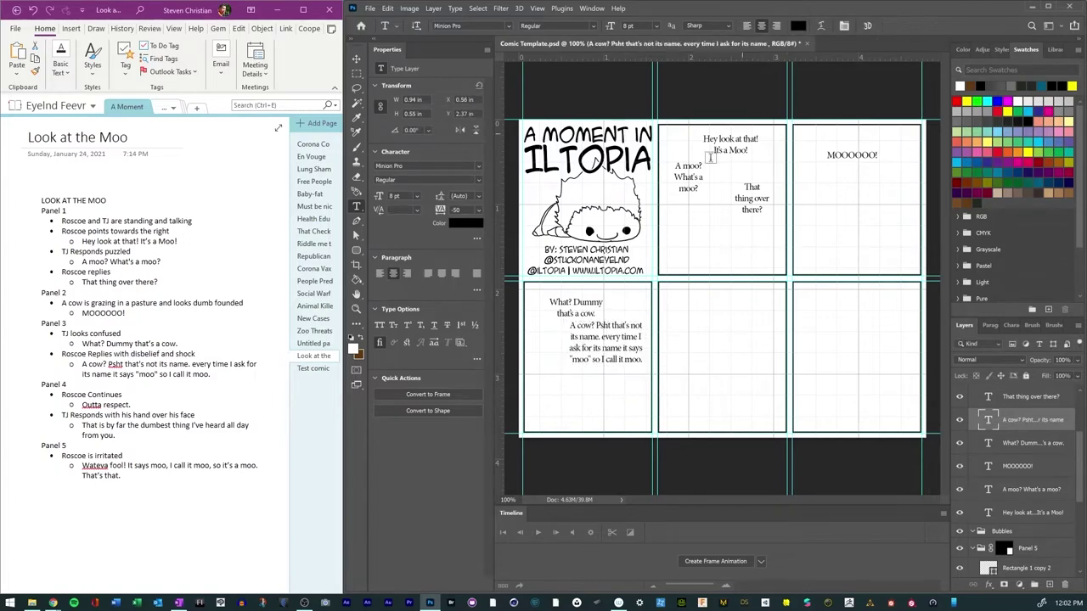
Step: Copy "Outta respect." from the script into a new text box in the bottom-middle panel
{"action": "left_click", "coordinate": [65, 426]}
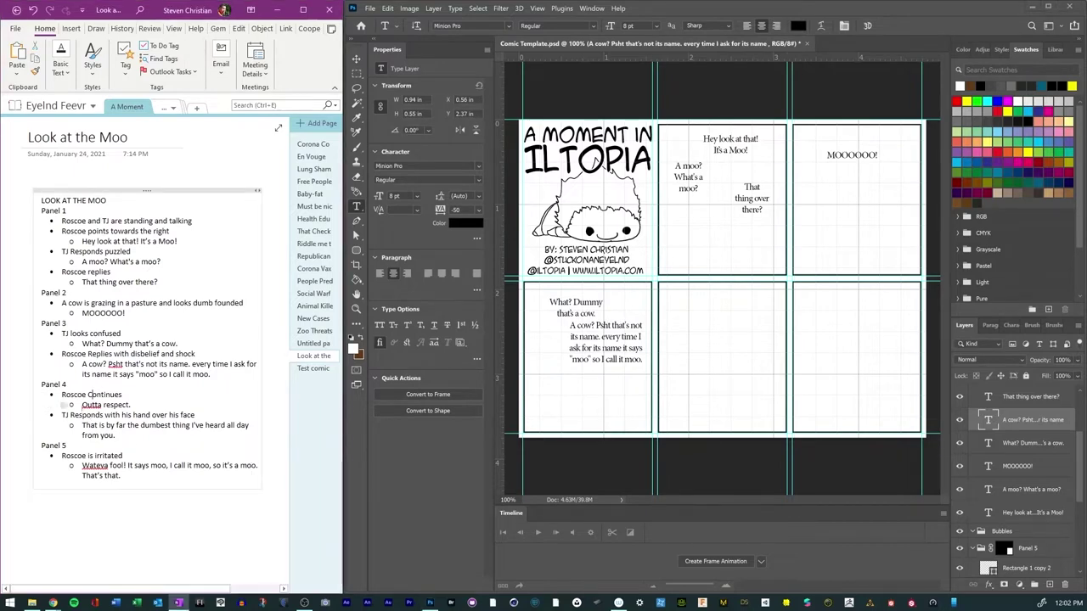
{"action": "left_click", "coordinate": [64, 405]}
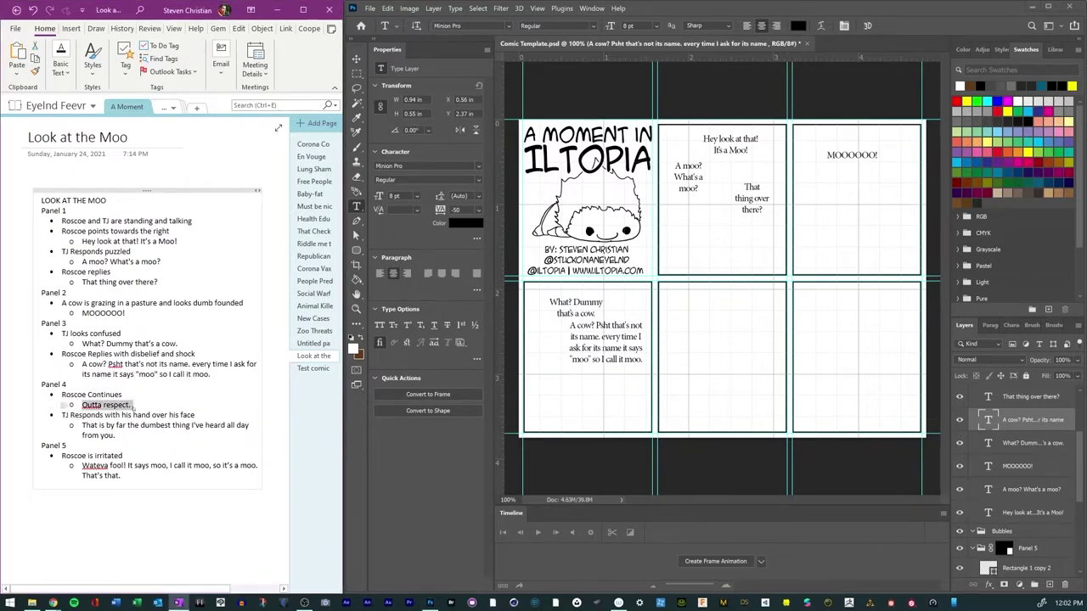
{"action": "left_click", "coordinate": [695, 293]}
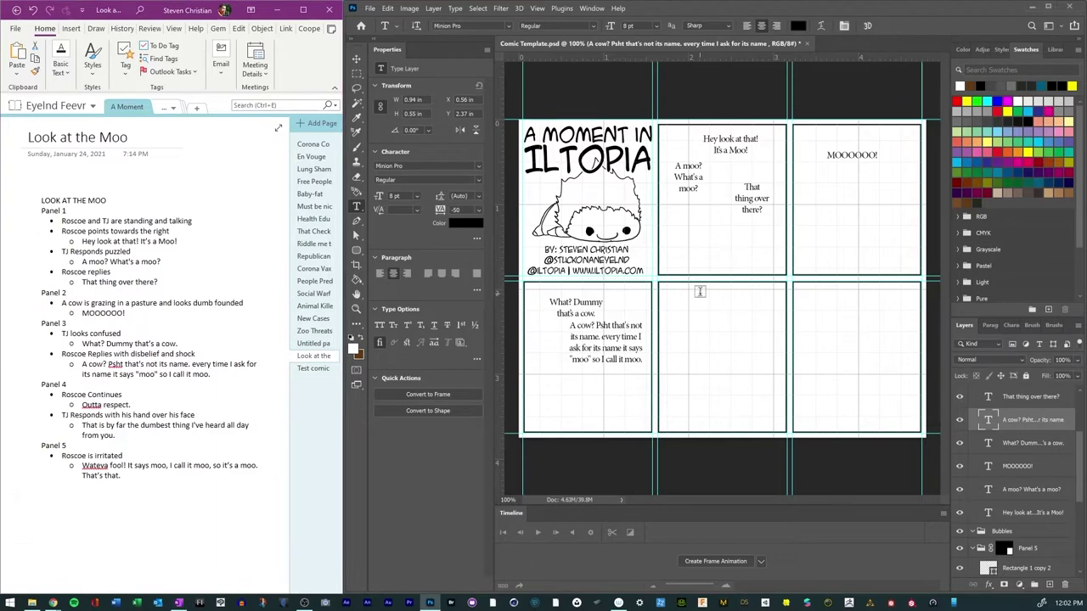
{"action": "left_click_drag", "start_coordinate": [695, 294], "coordinate": [774, 318]}
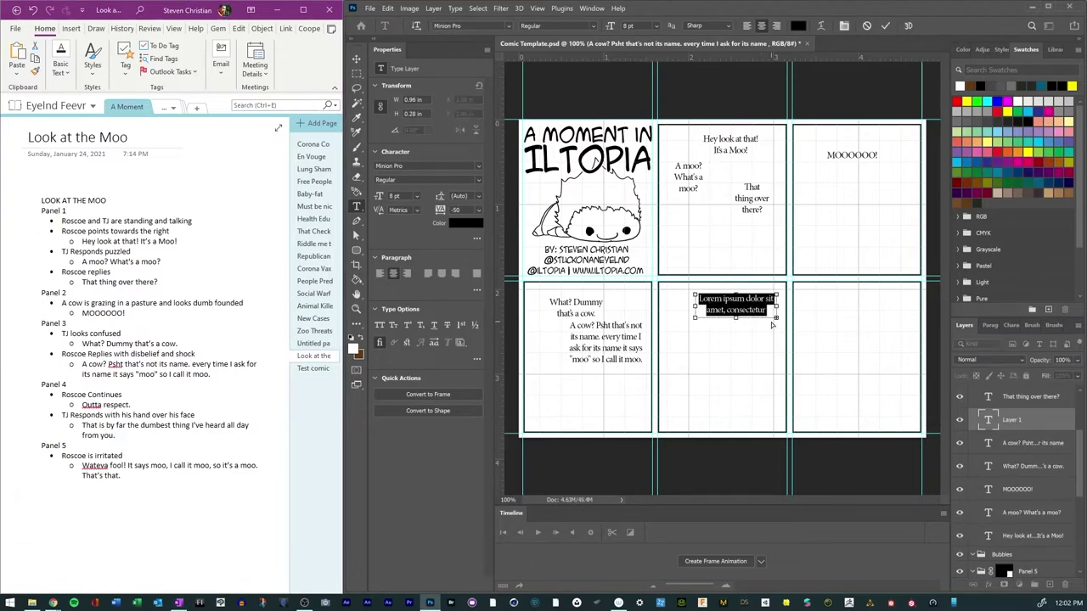
{"action": "key", "text": "ctrl+v"}
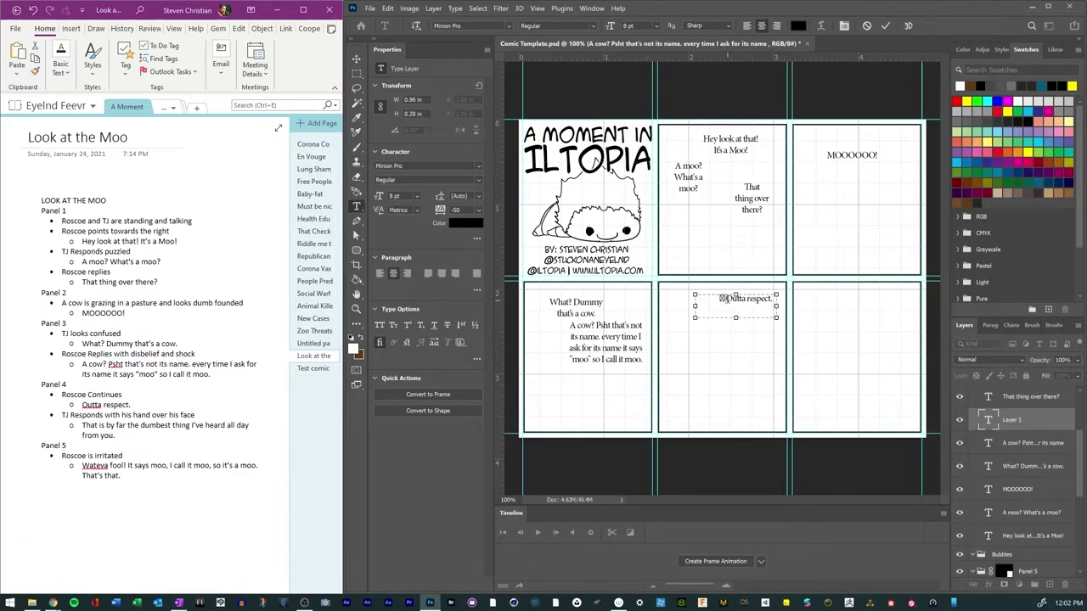
Step: Remove the stray leading character, shrink the box to fit, and nudge the line up-right
{"action": "key", "text": "Home"}
{"action": "key", "text": "Delete"}
{"action": "left_click_drag", "start_coordinate": [778, 321], "coordinate": [725, 306]}
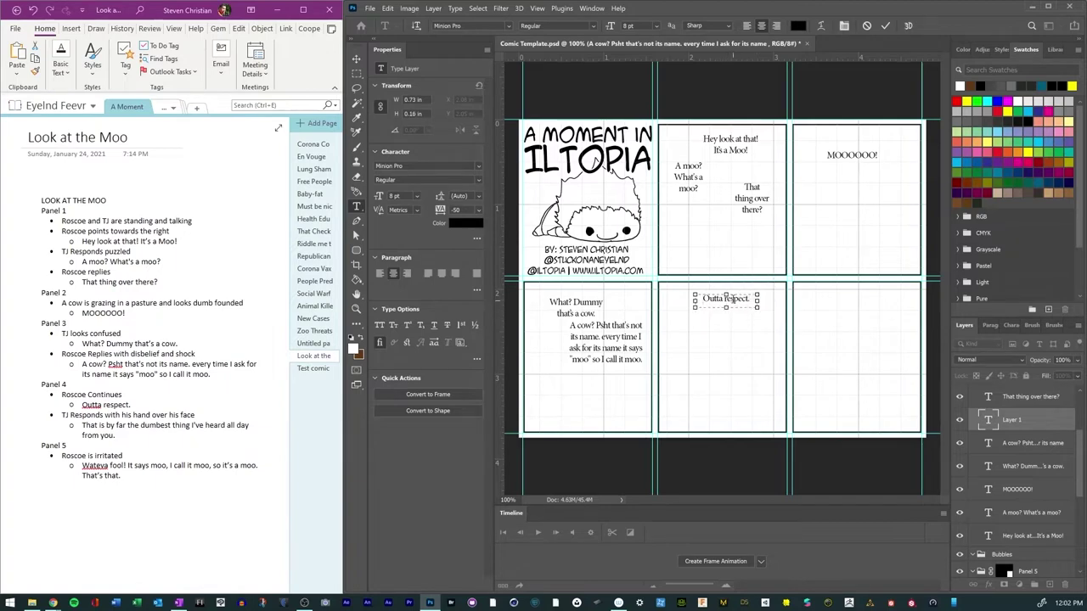
{"action": "key", "text": "Up"}
{"action": "key", "text": "Right"}
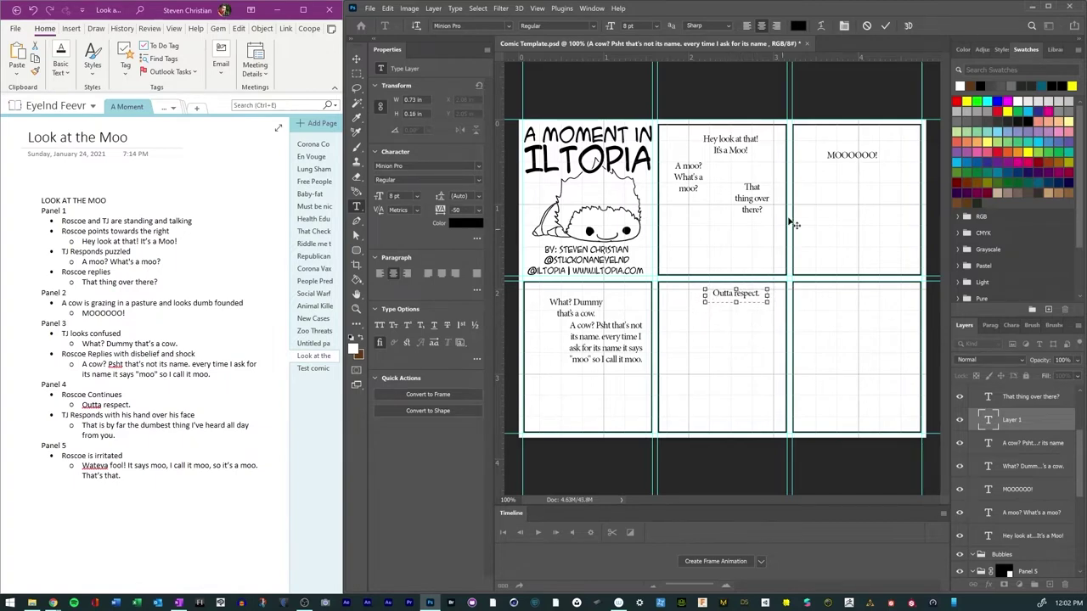
{"action": "key", "text": "Escape"}
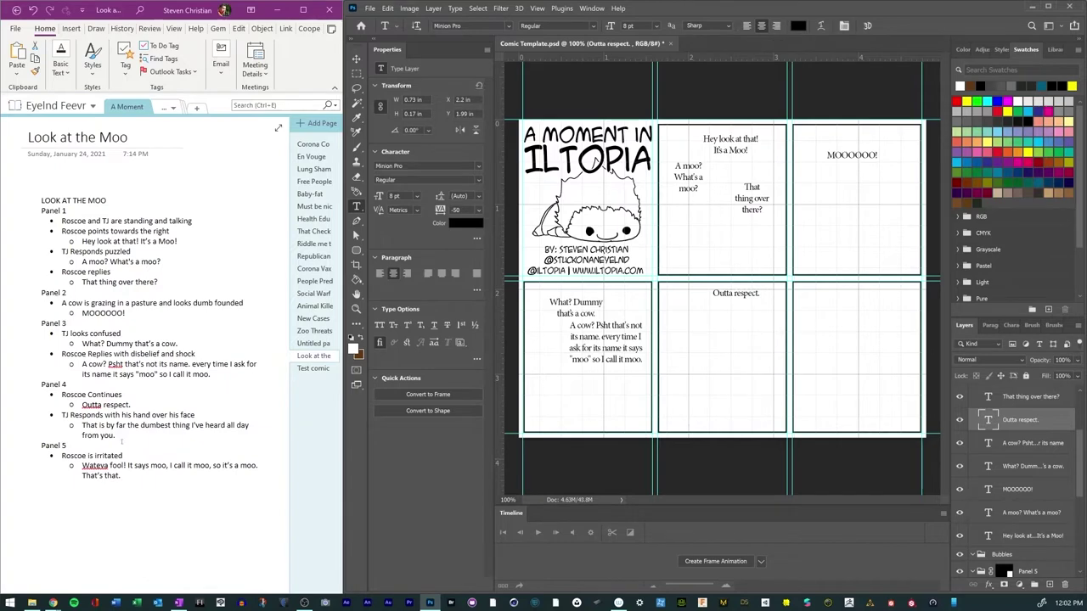
{"action": "left_click", "coordinate": [121, 434]}
Step: Copy the "That is by far the dumbest thing…" reply into a text box in the bottom-middle panel
{"action": "triple_click", "coordinate": [116, 434]}
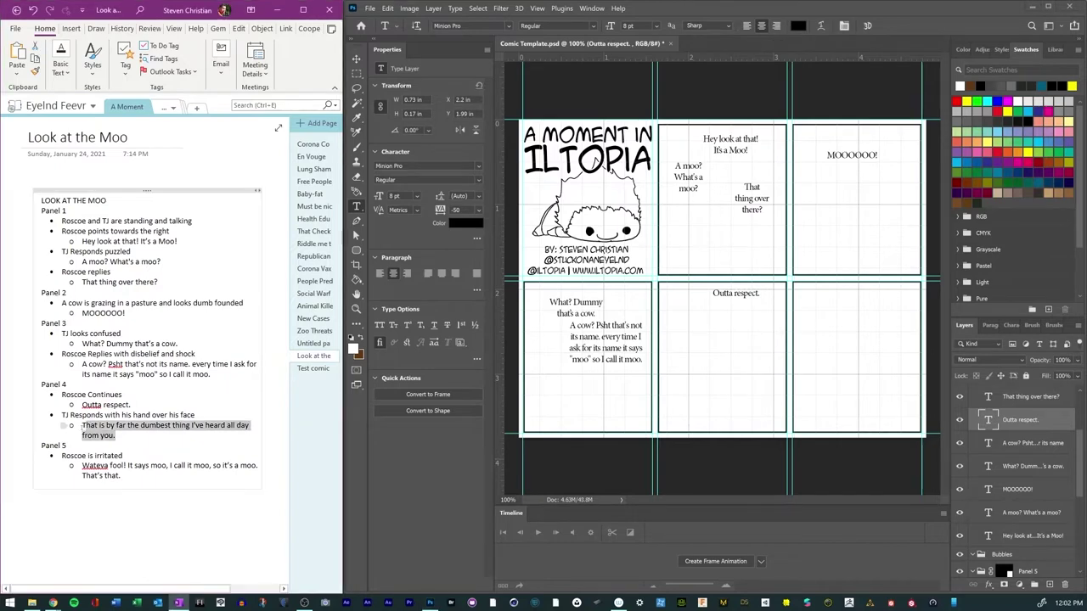
{"action": "right_click", "coordinate": [93, 430]}
{"action": "left_click", "coordinate": [174, 188]}
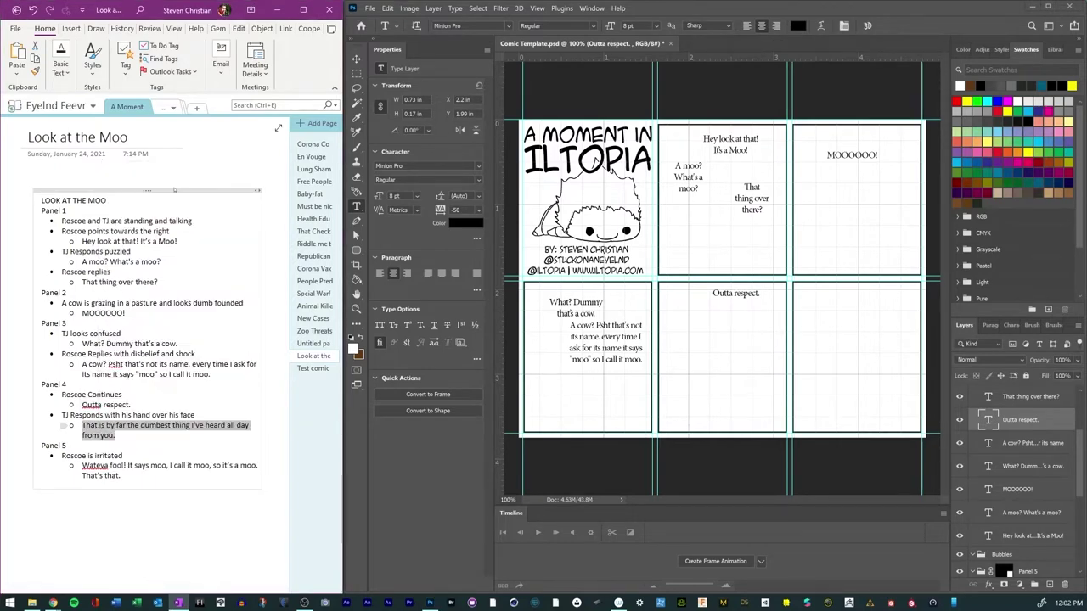
{"action": "left_click", "coordinate": [669, 313]}
{"action": "left_click_drag", "start_coordinate": [669, 313], "coordinate": [741, 353]}
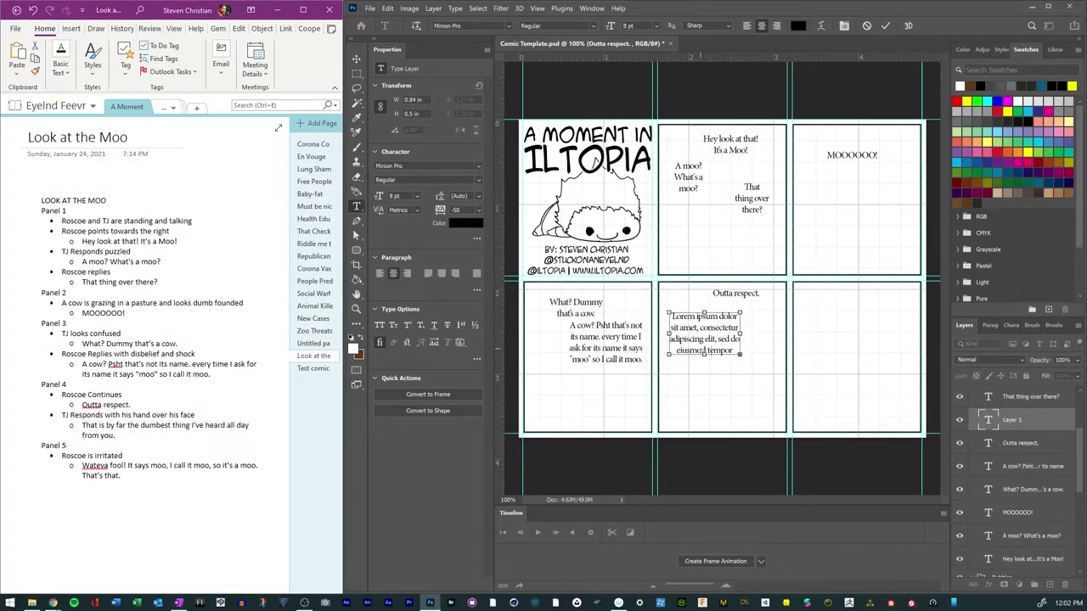
{"action": "key", "text": "ctrl+v"}
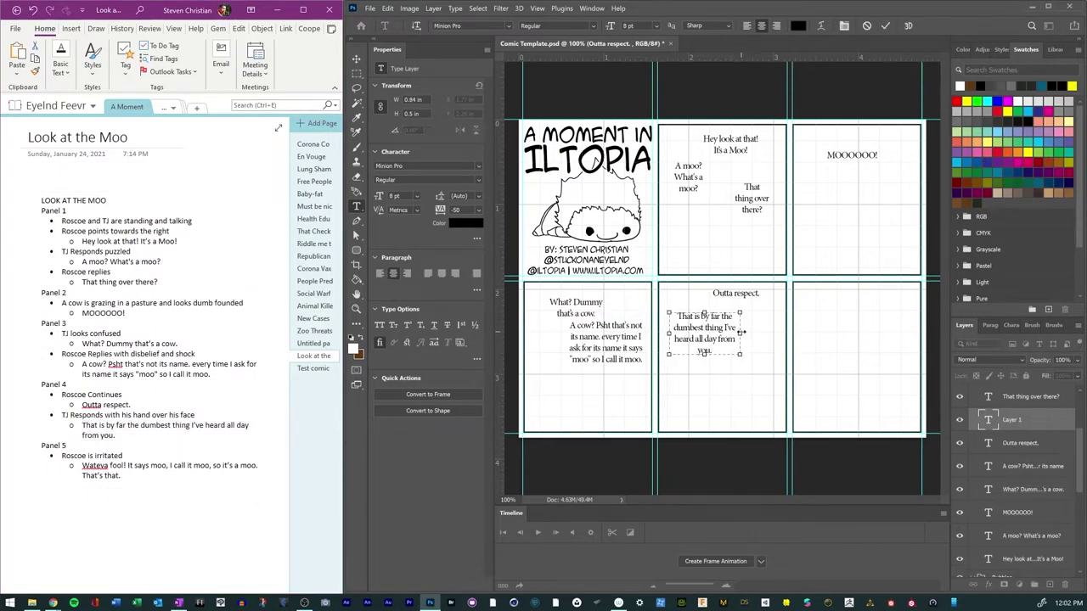
Step: Narrow the reply box to four lines and move it up-left below "Outta respect."
{"action": "left_click_drag", "start_coordinate": [741, 332], "coordinate": [727, 335]}
{"action": "left_click_drag", "start_coordinate": [717, 384], "coordinate": [707, 375]}
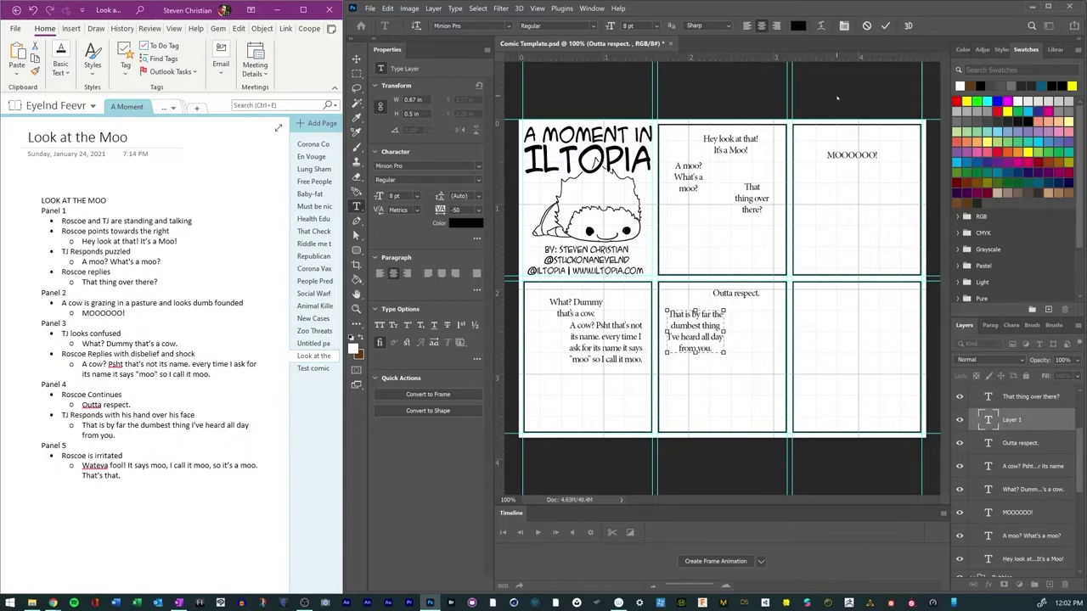
{"action": "left_click", "coordinate": [885, 26]}
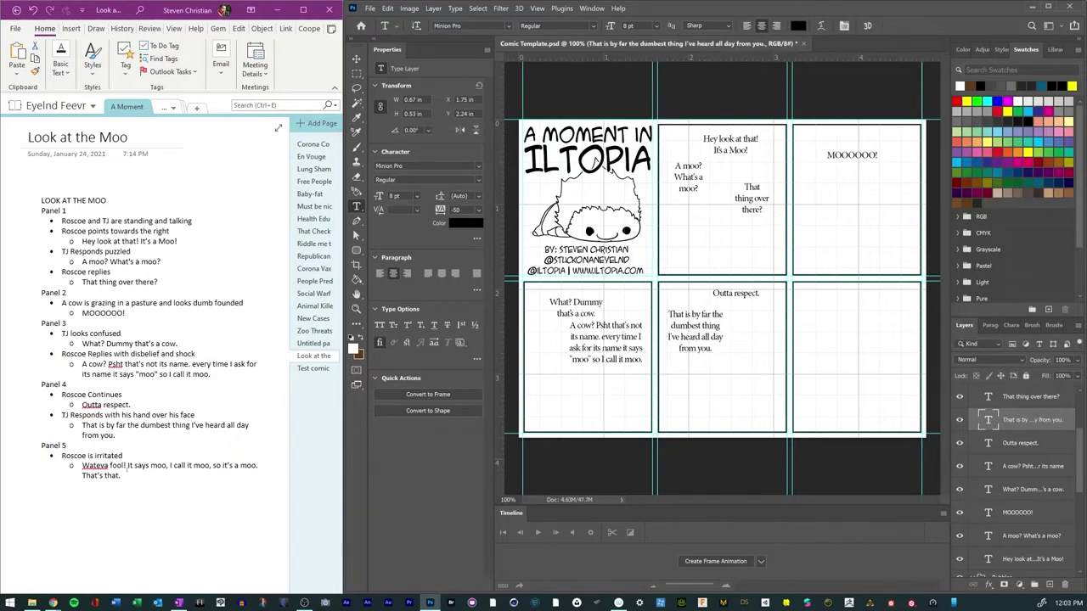
{"action": "left_click", "coordinate": [126, 465]}
{"action": "left_click_drag", "start_coordinate": [128, 478], "coordinate": [81, 465]}
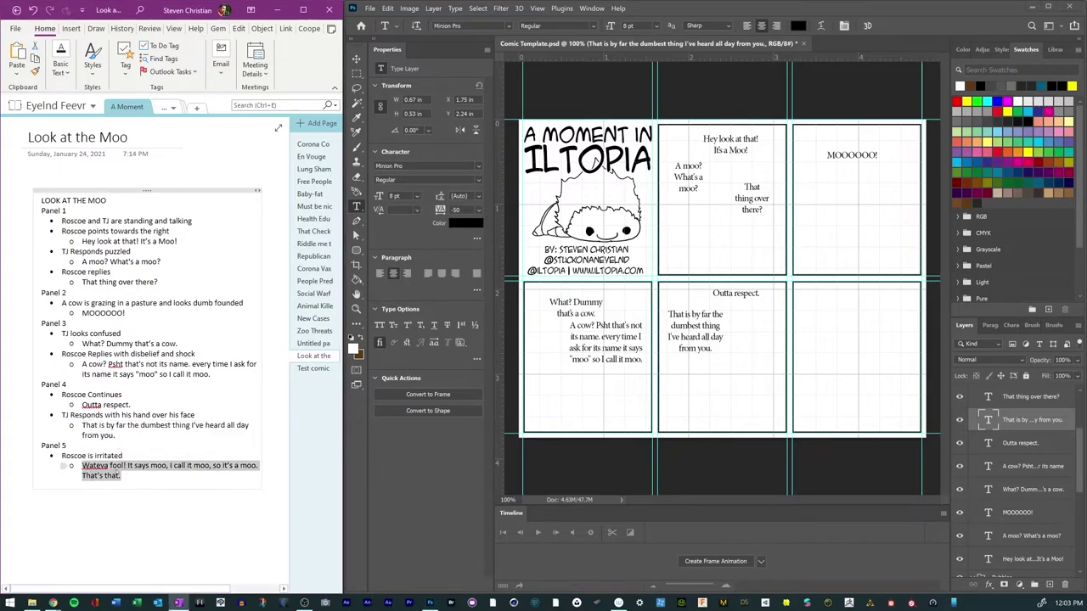
Step: Replace the two commas in the "Wateva fool!" script line with semicolons and copy it
{"action": "right_click", "coordinate": [119, 471]}
{"action": "left_click", "coordinate": [146, 229]}
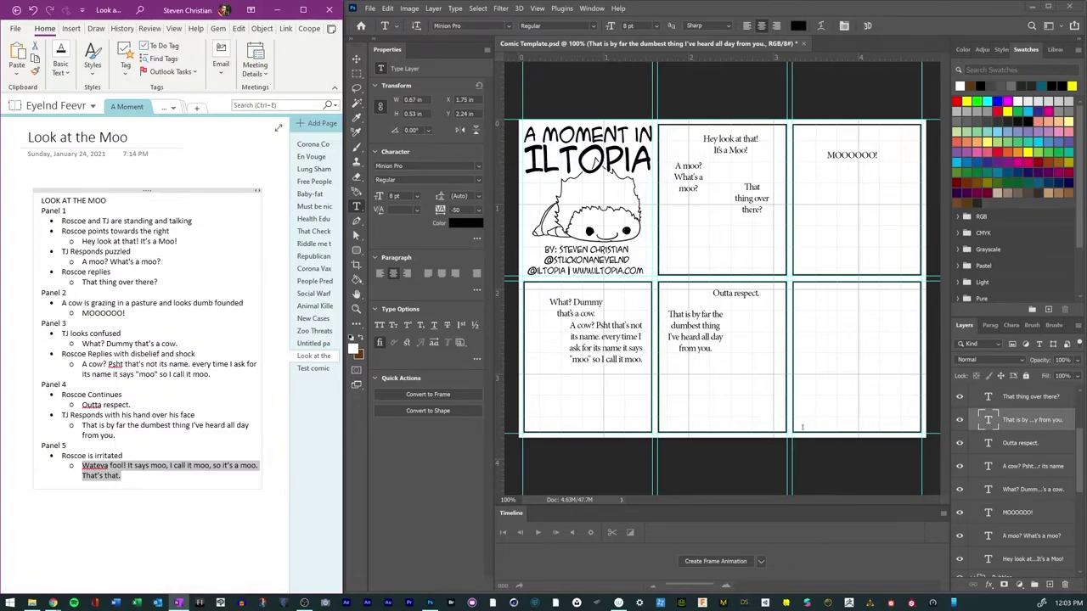
{"action": "left_click", "coordinate": [833, 315]}
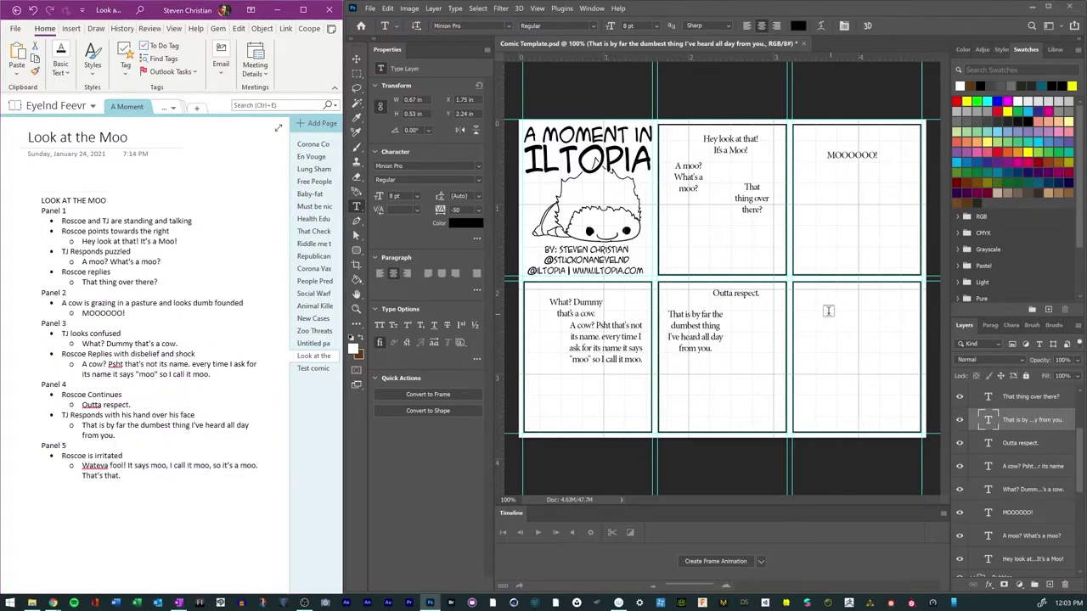
{"action": "left_click", "coordinate": [201, 495]}
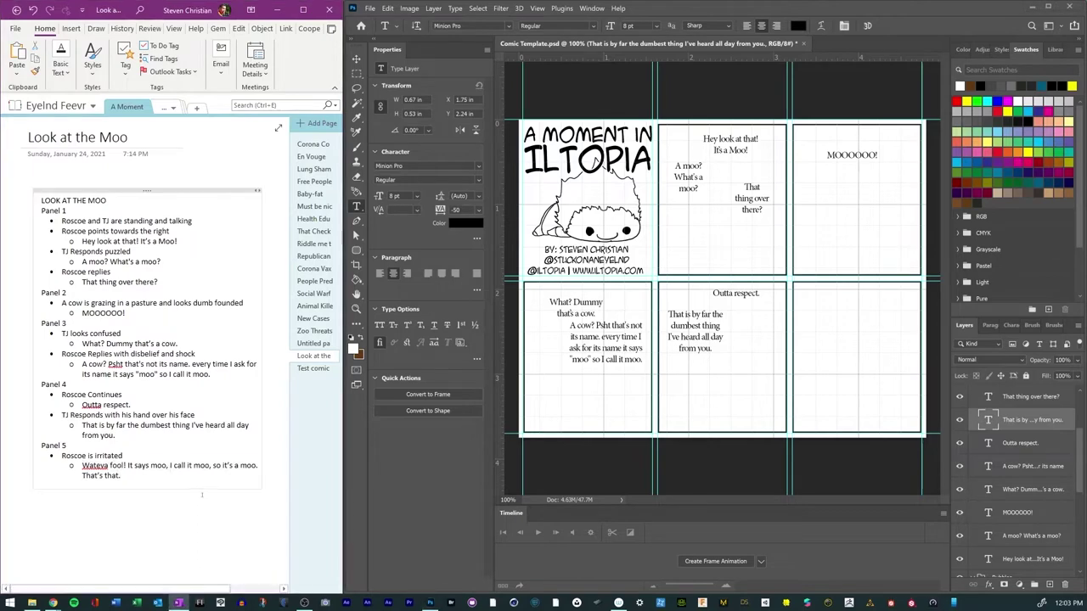
{"action": "key", "text": "BackSpace"}
{"action": "type", "text": ";"}
{"action": "key", "text": "BackSpace"}
{"action": "type", "text": ";"}
{"action": "triple_click", "coordinate": [147, 475]}
{"action": "right_click", "coordinate": [95, 471]}
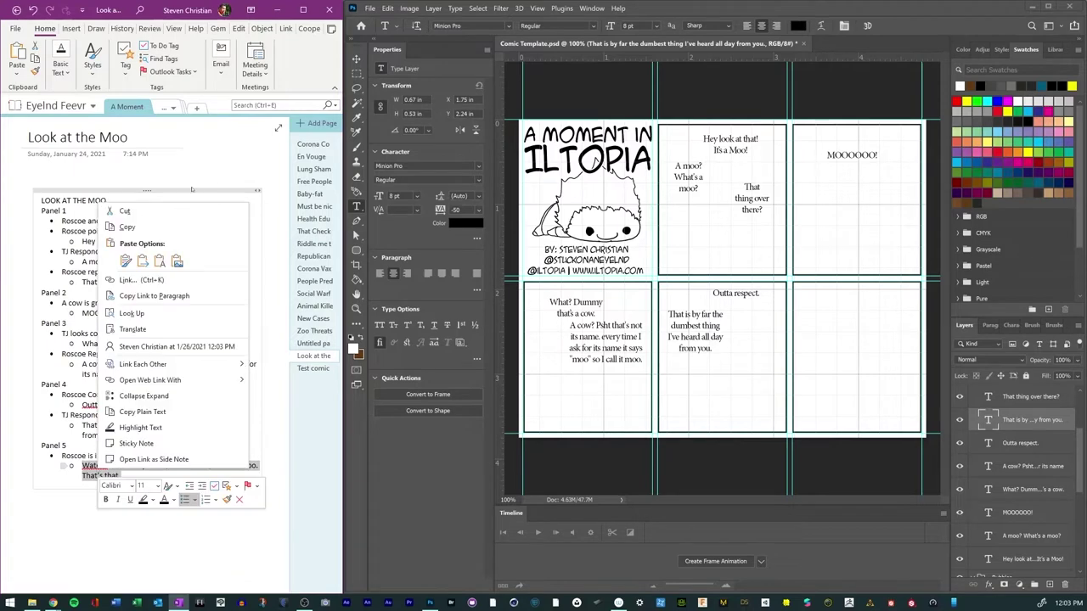
{"action": "left_click", "coordinate": [127, 231]}
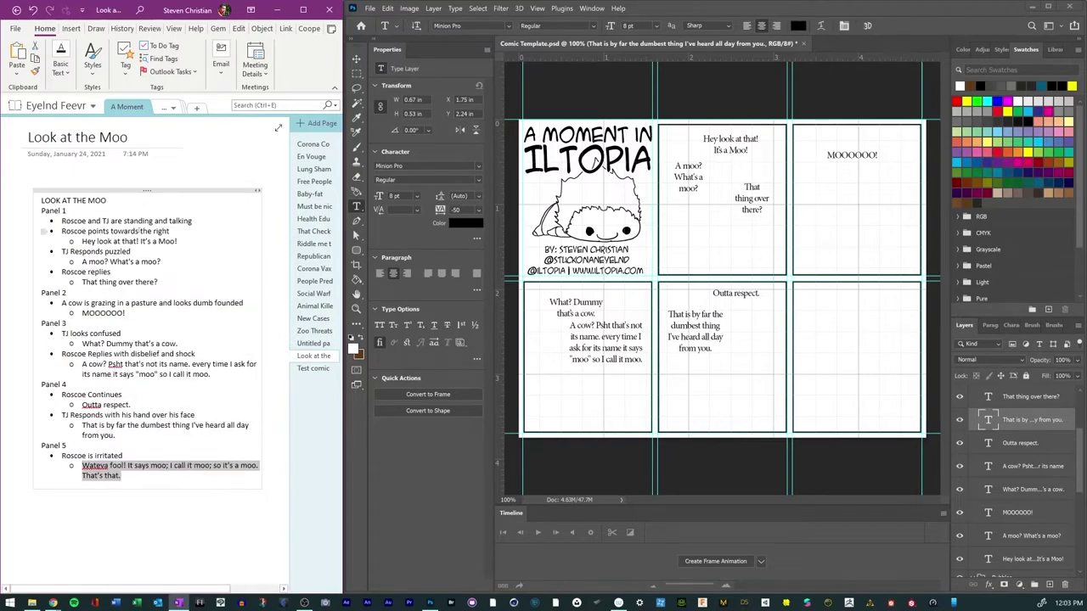
Step: Paste the line into a bottom-right panel text box, ending it with "That's that!"
{"action": "left_click", "coordinate": [814, 331]}
{"action": "left_click_drag", "start_coordinate": [808, 298], "coordinate": [899, 343]}
{"action": "key", "text": "ctrl+v"}
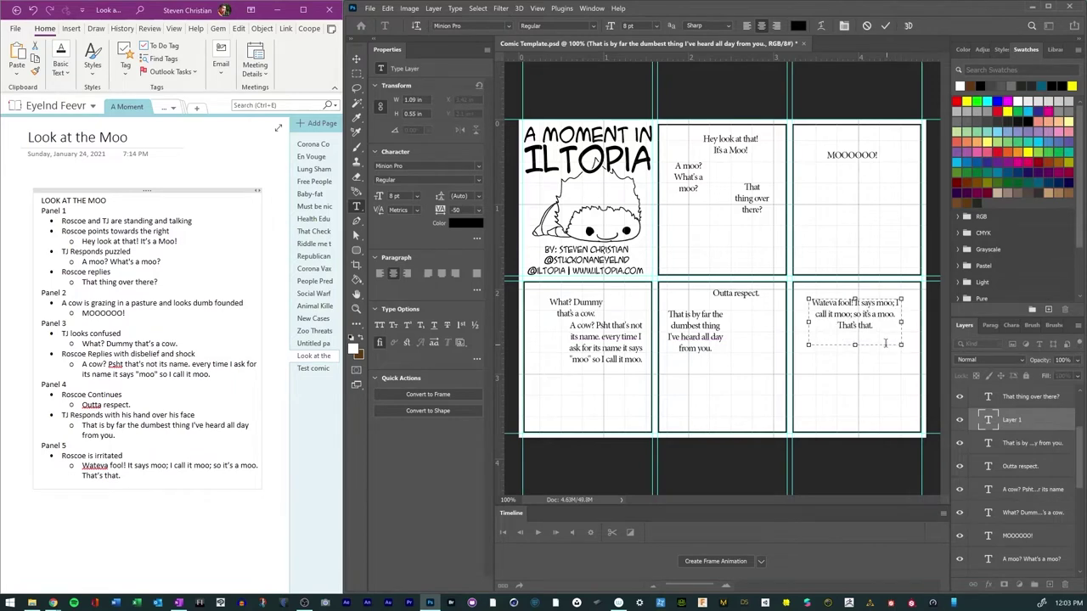
{"action": "left_click_drag", "start_coordinate": [854, 344], "coordinate": [855, 329]}
{"action": "key", "text": "BackSpace"}
{"action": "type", "text": "!"}
{"action": "left_click", "coordinate": [885, 25]}
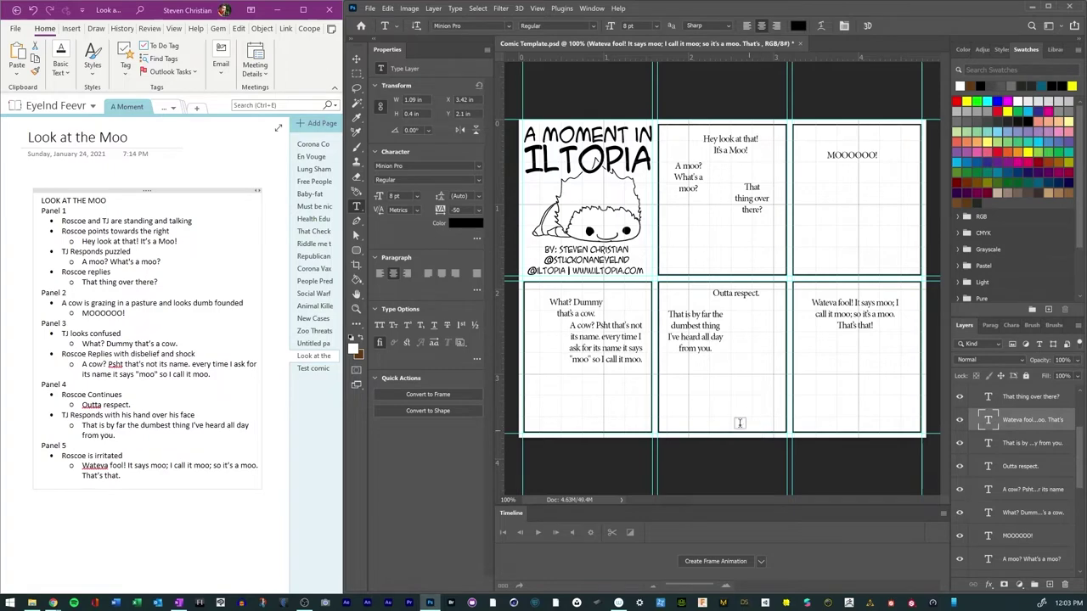
Step: Move TJ's "What? Dummy that's a cow." up-left, then nudge it slightly right with the Move tool
{"action": "left_click", "coordinate": [565, 314]}
{"action": "left_click_drag", "start_coordinate": [571, 350], "coordinate": [558, 344]}
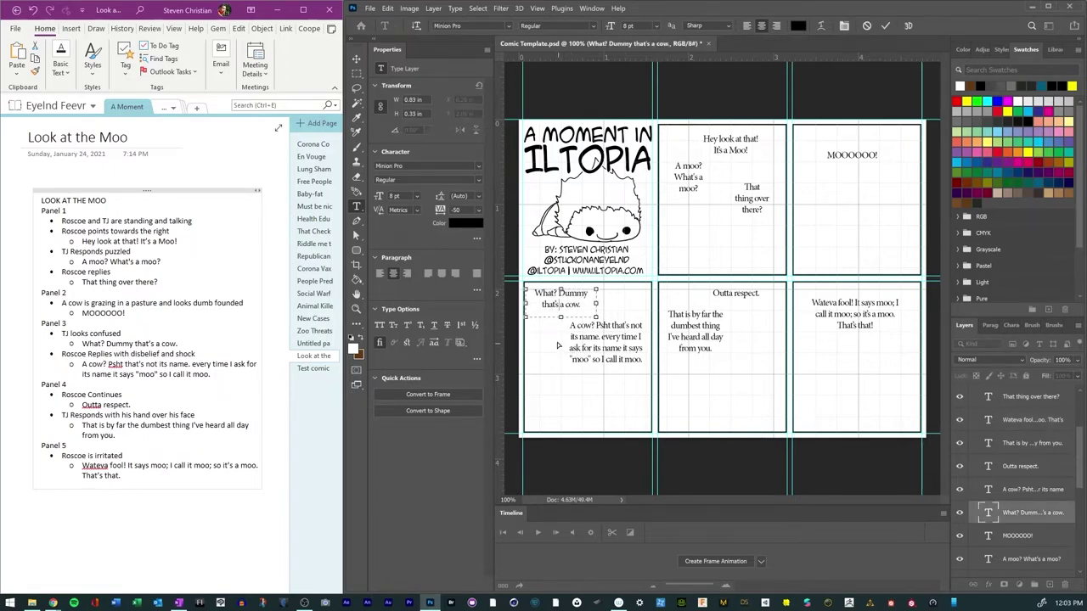
{"action": "key", "text": "v"}
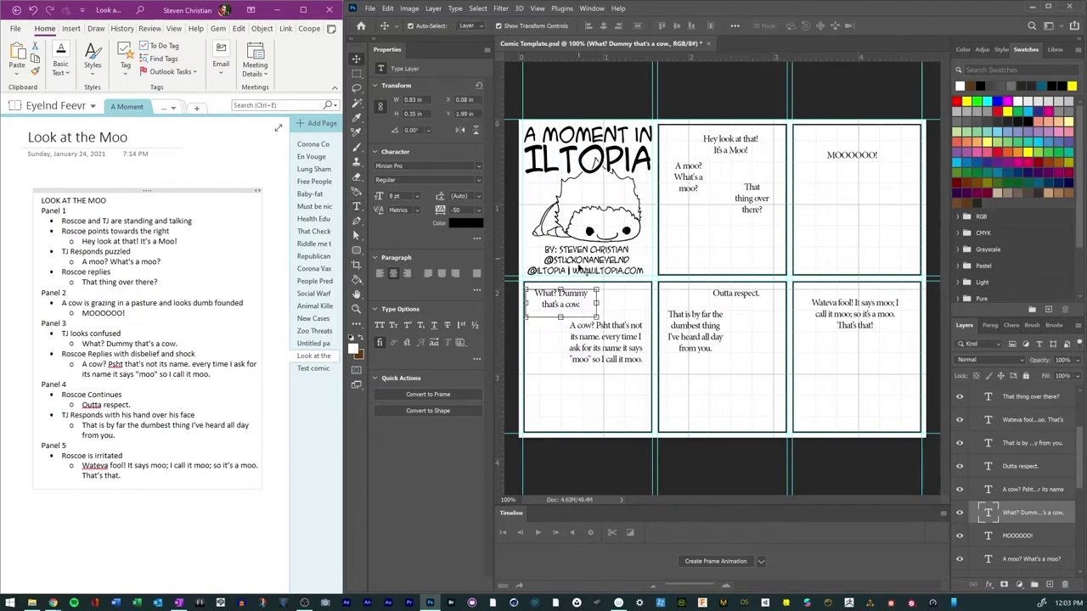
{"action": "left_click_drag", "start_coordinate": [584, 314], "coordinate": [587, 319]}
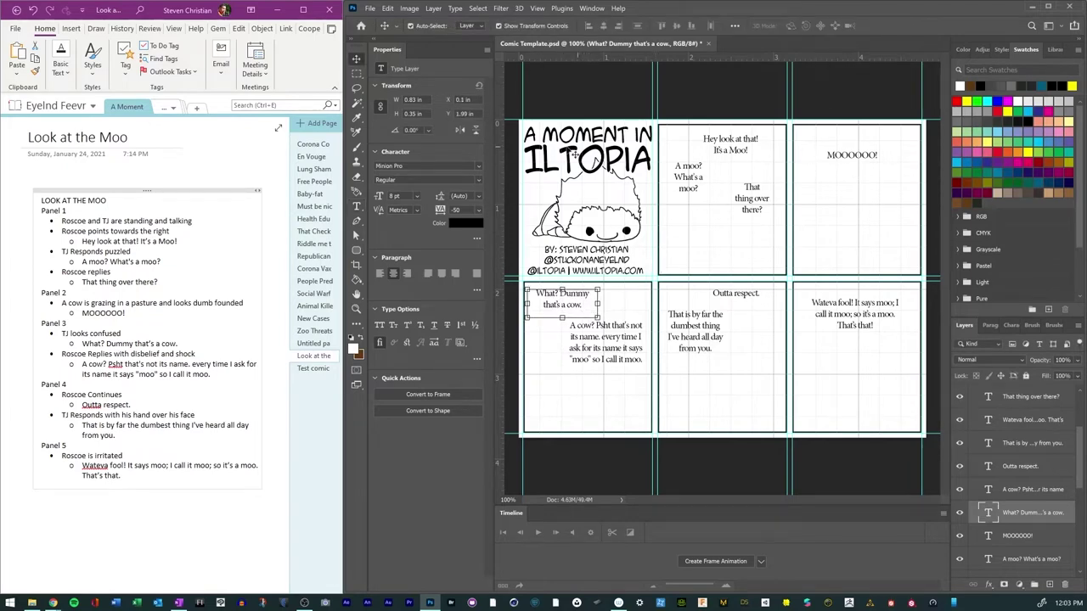
{"action": "left_click", "coordinate": [245, 567]}
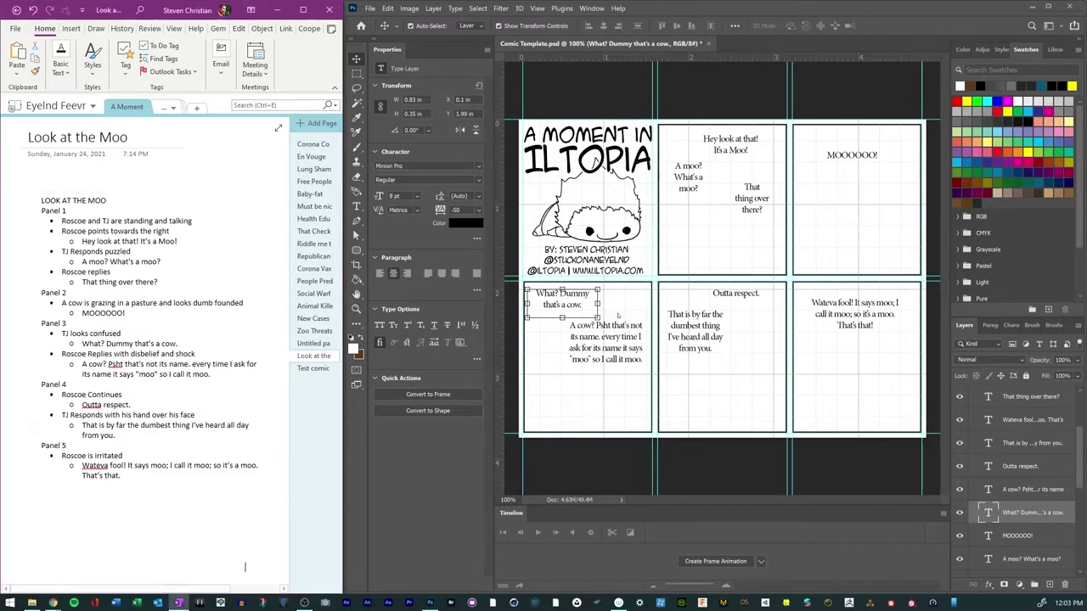
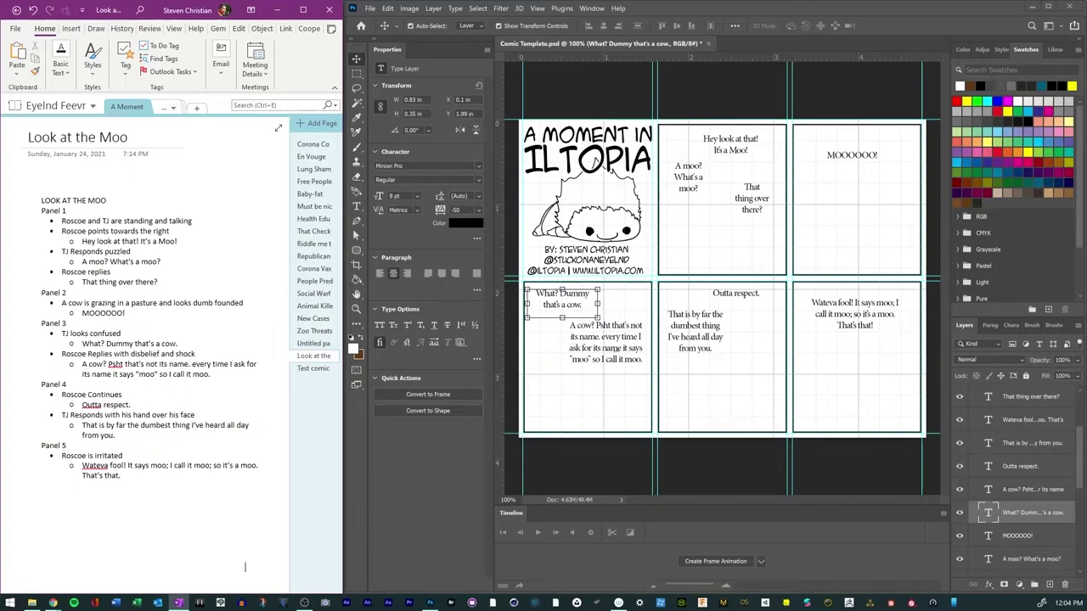
Step: Capitalize 'Every' in the lower-left panel's cow's-name dialogue
{"action": "double_click", "coordinate": [605, 340]}
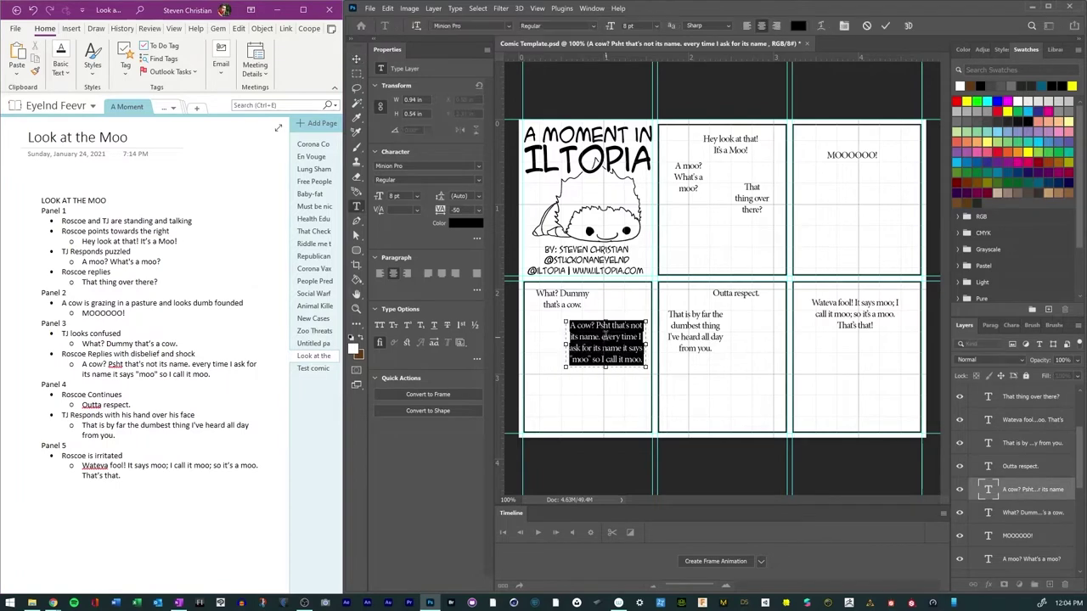
{"action": "left_click", "coordinate": [608, 335]}
{"action": "key", "text": "BackSpace"}
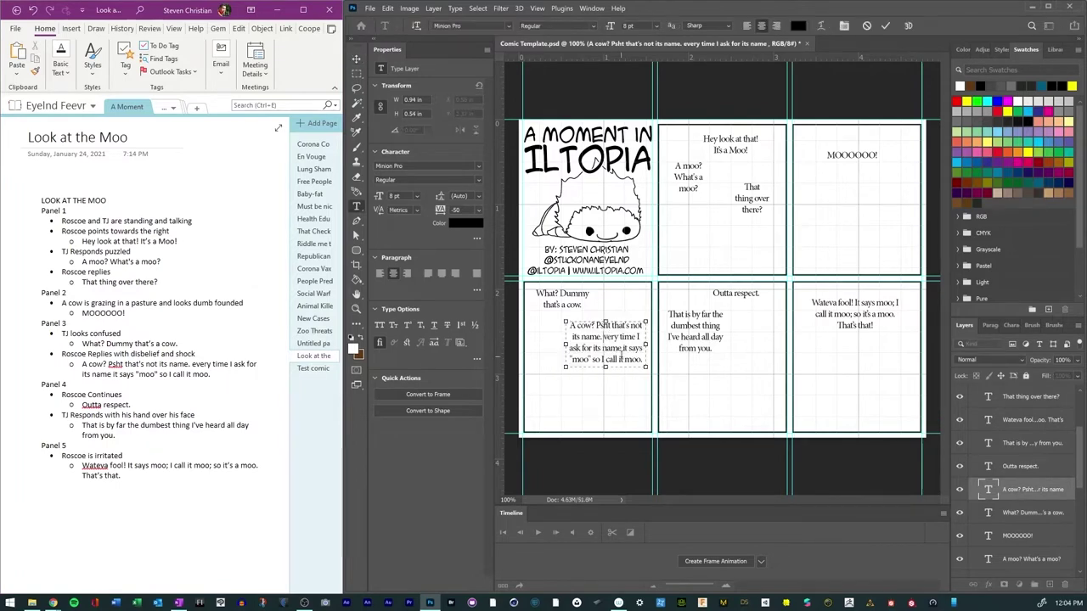
{"action": "type", "text": "E"}
{"action": "left_click", "coordinate": [885, 26]}
{"action": "key", "text": "v"}
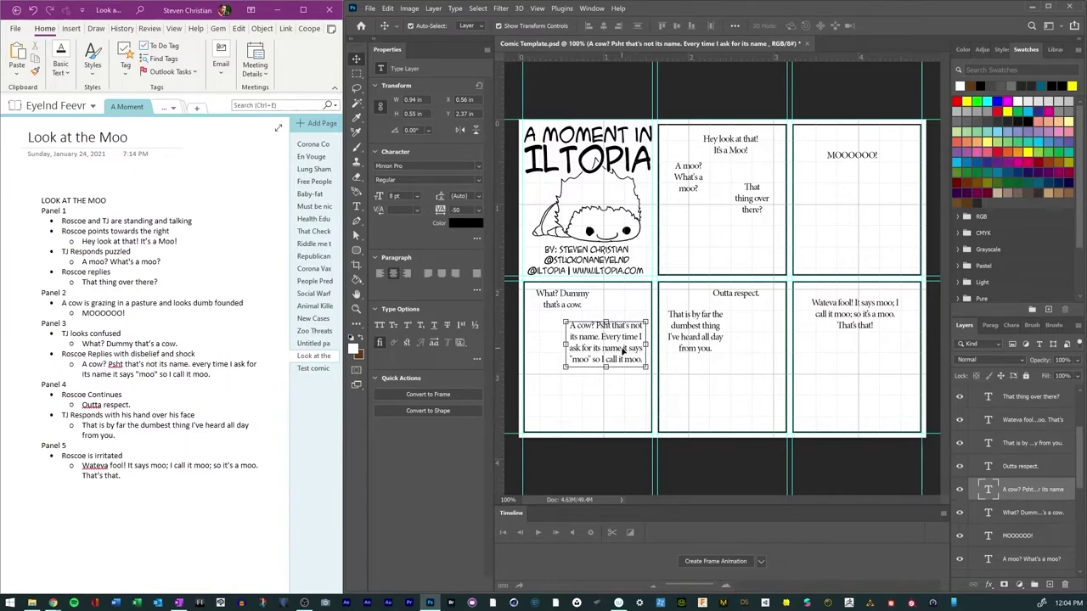
Step: Add a comma after 'moo', capitalize 'So', and nudge the dialogue slightly left
{"action": "double_click", "coordinate": [581, 365]}
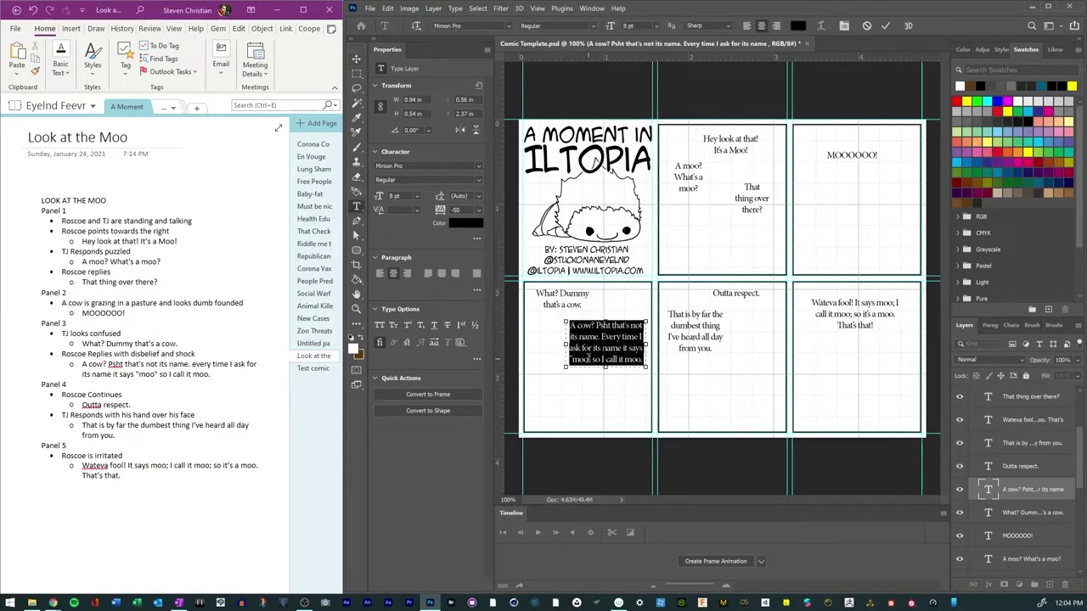
{"action": "left_click", "coordinate": [588, 363]}
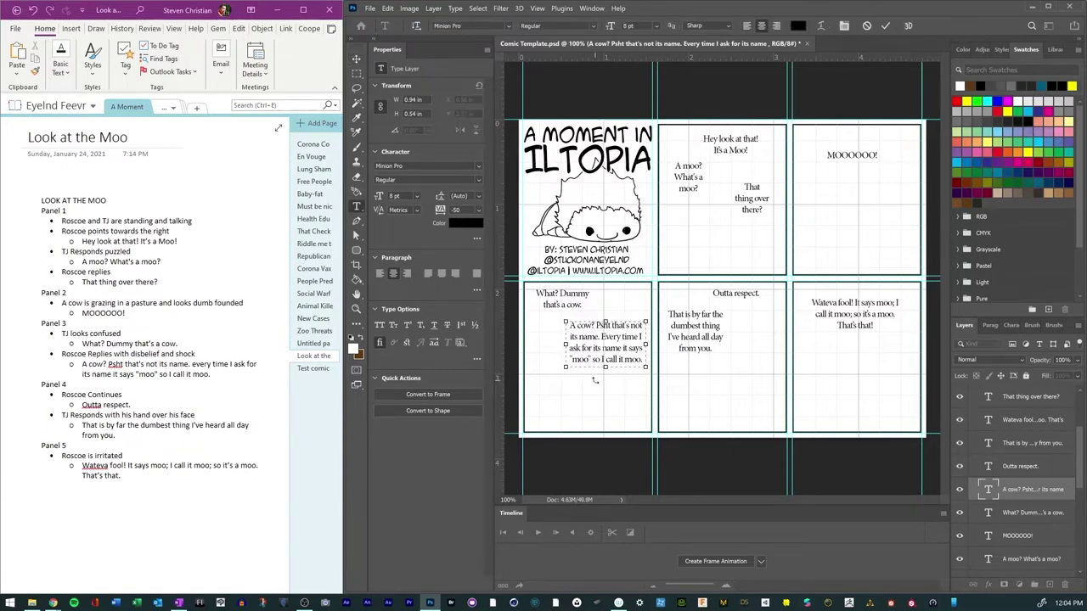
{"action": "type", "text": ","}
{"action": "left_click", "coordinate": [596, 363]}
{"action": "key", "text": "BackSpace"}
{"action": "type", "text": "S"}
{"action": "left_click_drag", "start_coordinate": [754, 298], "coordinate": [751, 298]}
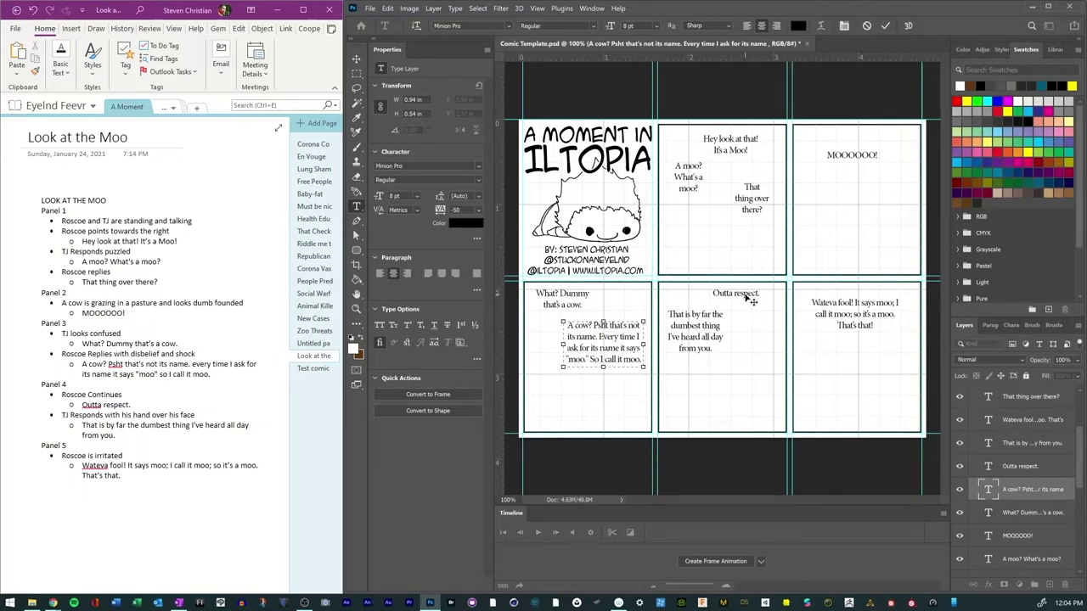
{"action": "key", "text": "ctrl+Return"}
Step: Change 'Outta respect.' to 'Outta respect, ya know.' wrapped over two lines
{"action": "key", "text": "v"}
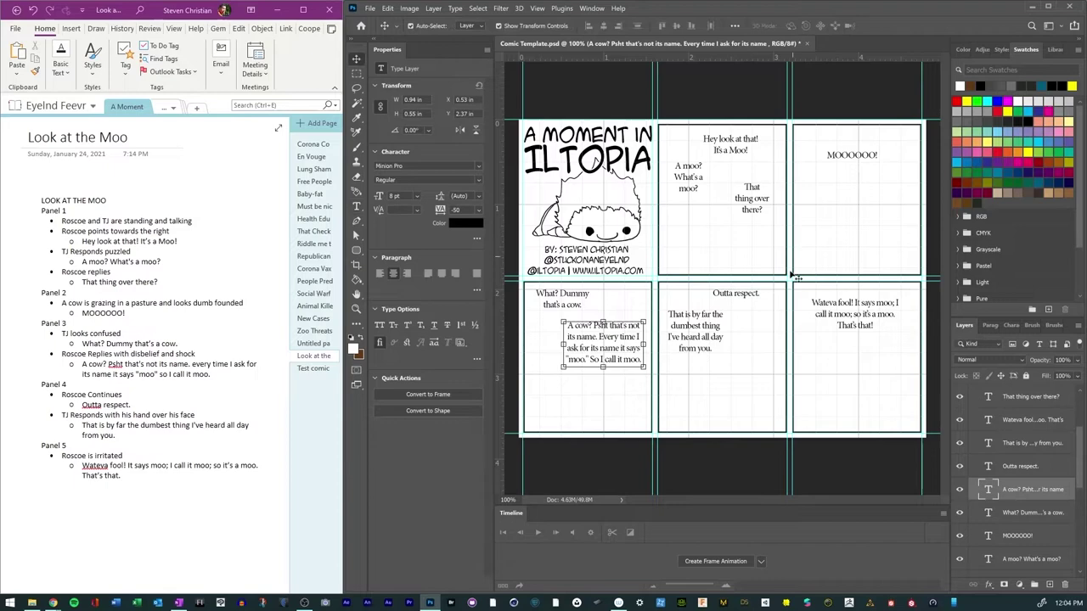
{"action": "double_click", "coordinate": [754, 298]}
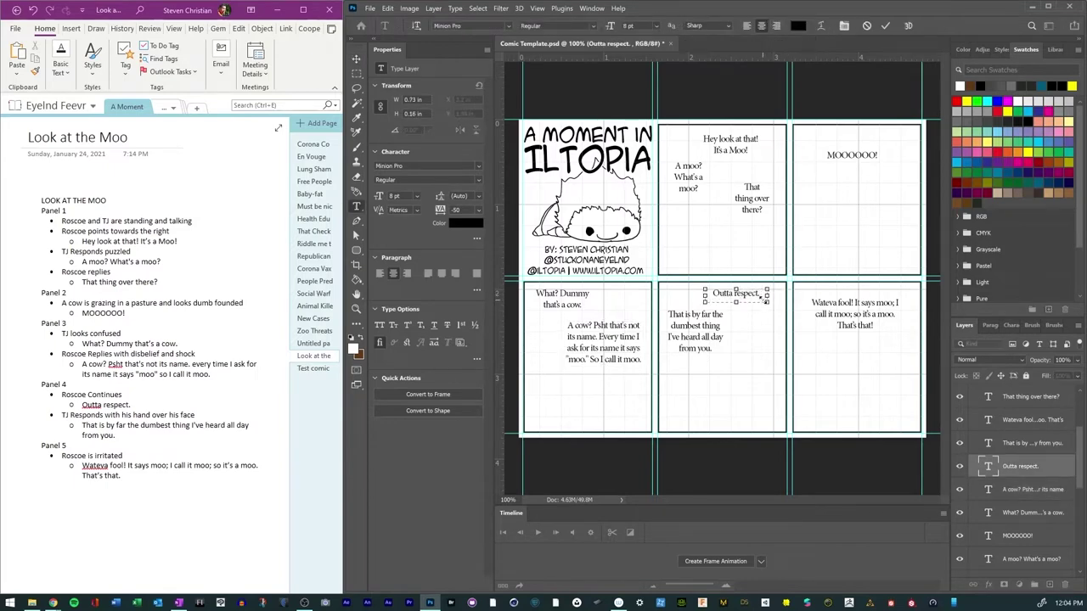
{"action": "key", "text": "BackSpace"}
{"action": "type", "text": ", ya"}
{"action": "key", "text": "Return"}
{"action": "type", "text": "know."}
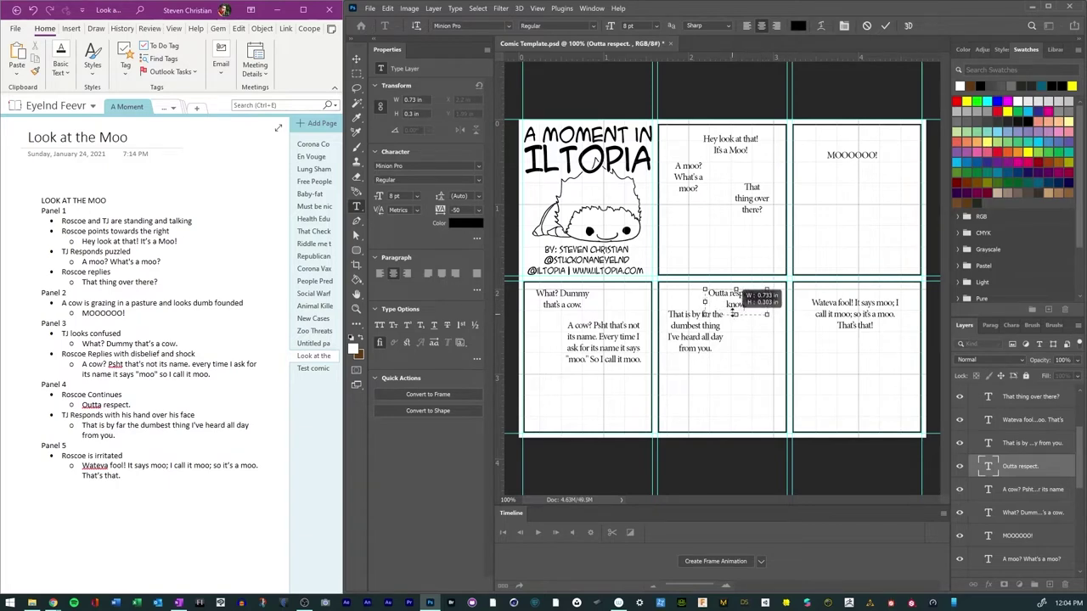
{"action": "left_click_drag", "start_coordinate": [767, 300], "coordinate": [751, 303]}
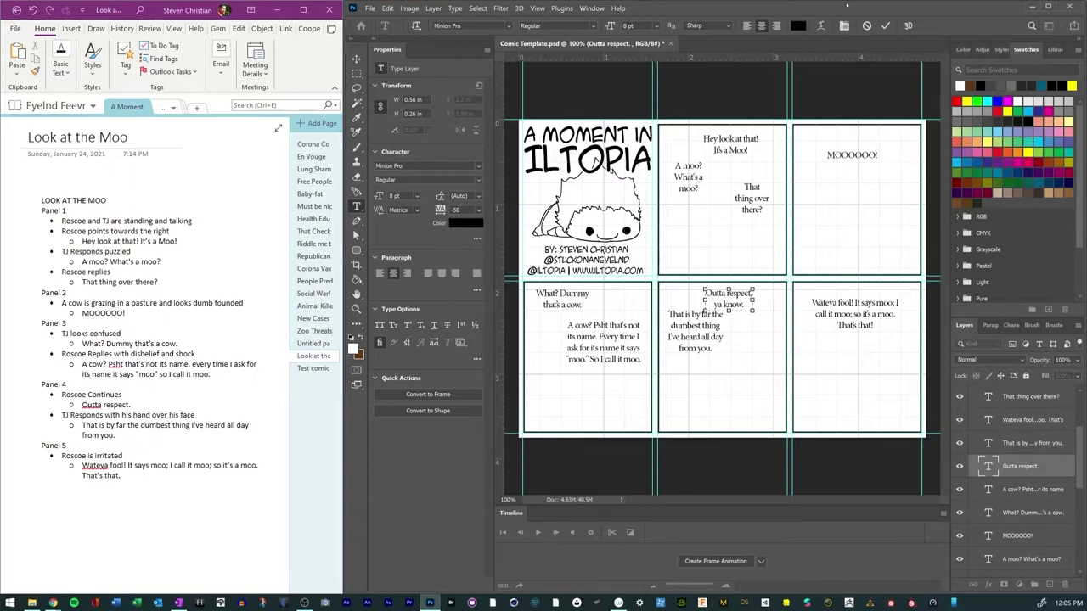
{"action": "key", "text": "ctrl+Return"}
Step: Move 'Outta respect, ya know.' slightly right and shift the 'dumbest thing' reply down
{"action": "key", "text": "v"}
{"action": "left_click", "coordinate": [763, 357]}
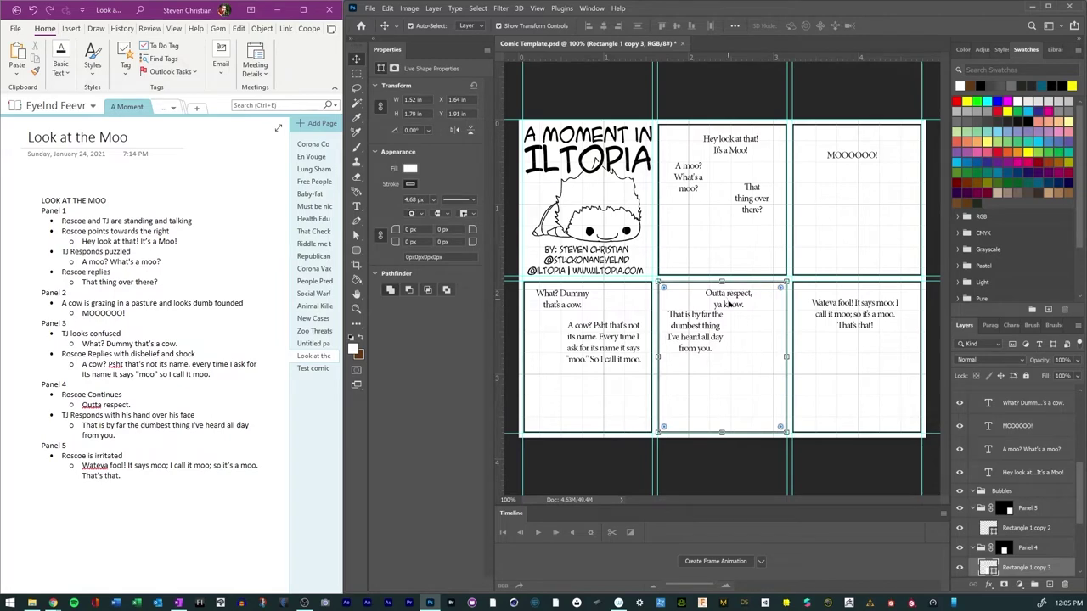
{"action": "left_click", "coordinate": [727, 303]}
{"action": "left_click", "coordinate": [750, 336]}
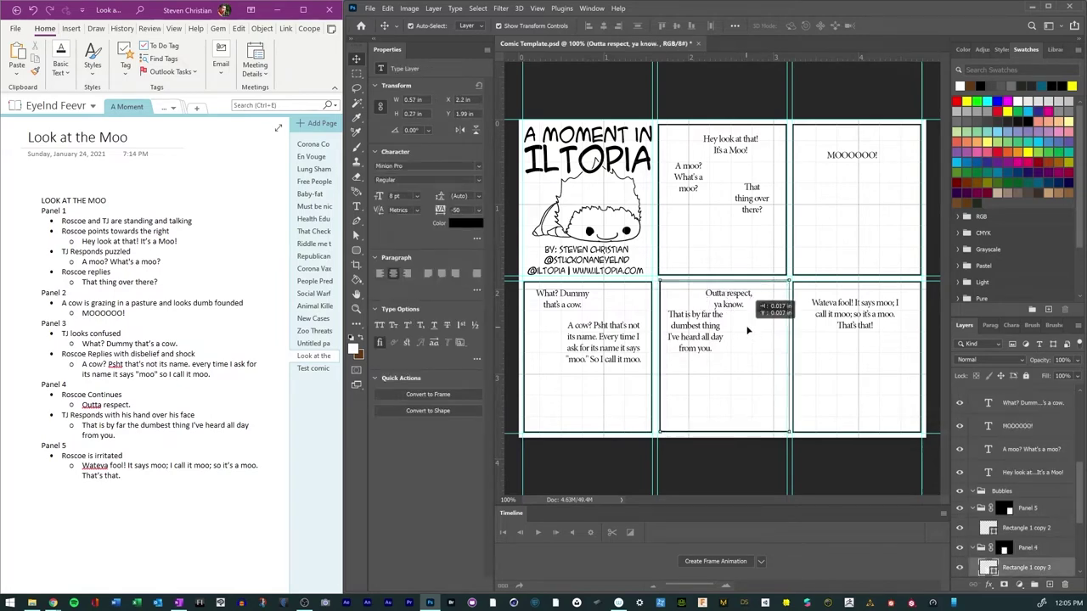
{"action": "left_click_drag", "start_coordinate": [732, 304], "coordinate": [750, 308]}
{"action": "left_click_drag", "start_coordinate": [692, 342], "coordinate": [690, 351]}
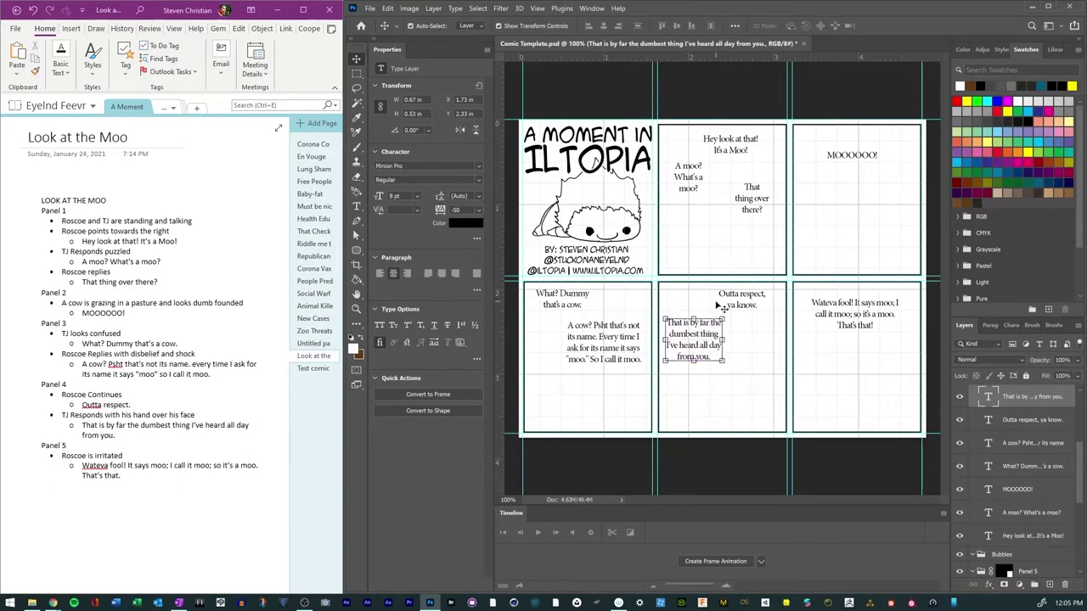
Step: Prefix the reply with 'No, I don't know.', refit its text box, and nudge both panel-4 texts
{"action": "double_click", "coordinate": [693, 333]}
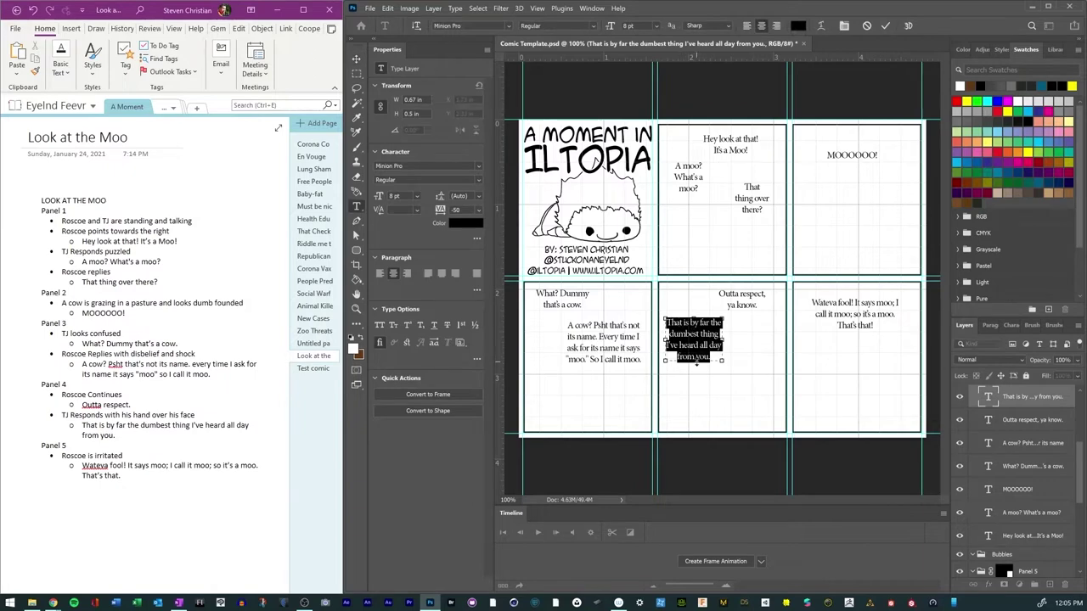
{"action": "left_click_drag", "start_coordinate": [693, 360], "coordinate": [694, 384]}
{"action": "left_click", "coordinate": [668, 323]}
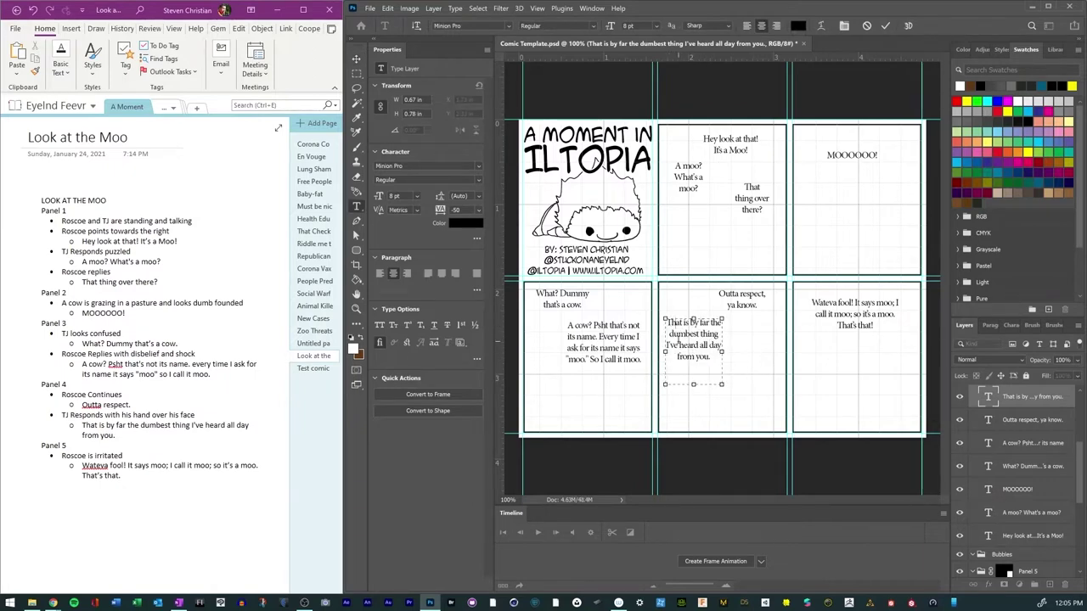
{"action": "key", "text": "Return"}
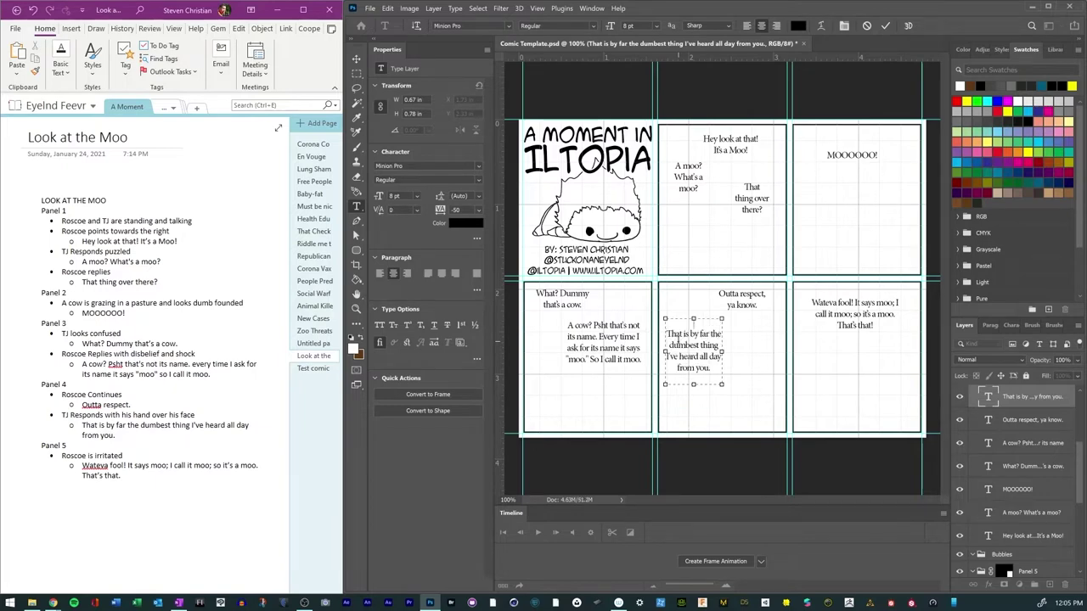
{"action": "type", "text": "No I don't know."}
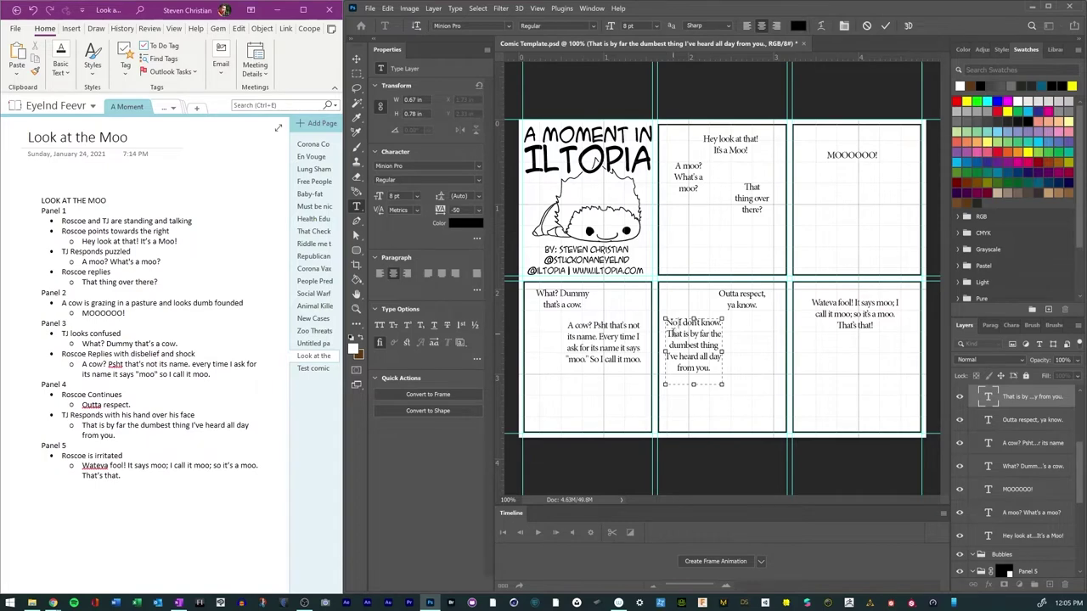
{"action": "type", "text": ","}
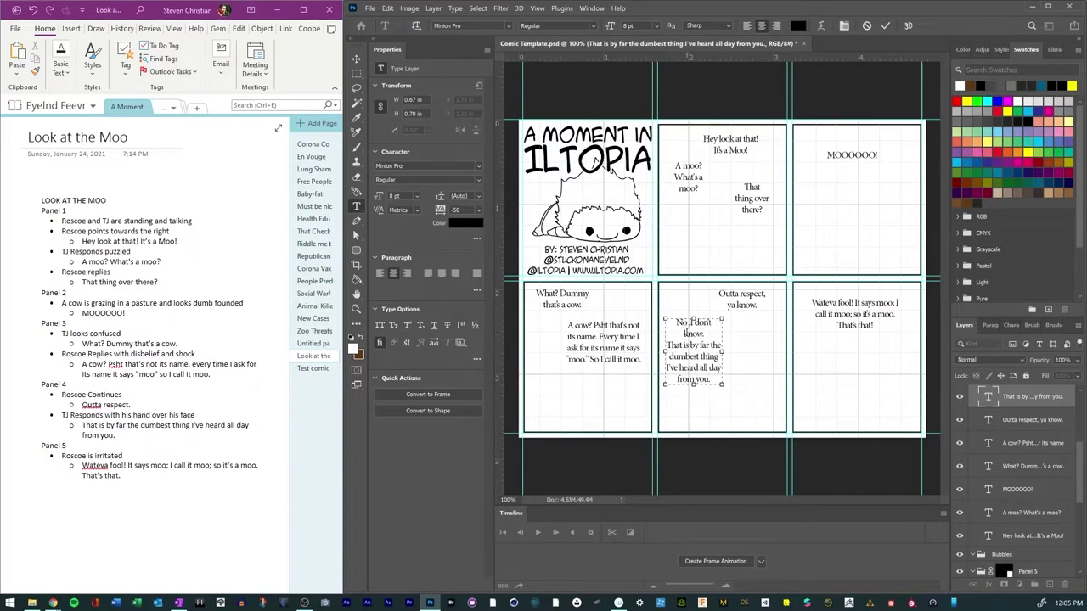
{"action": "key", "text": "BackSpace"}
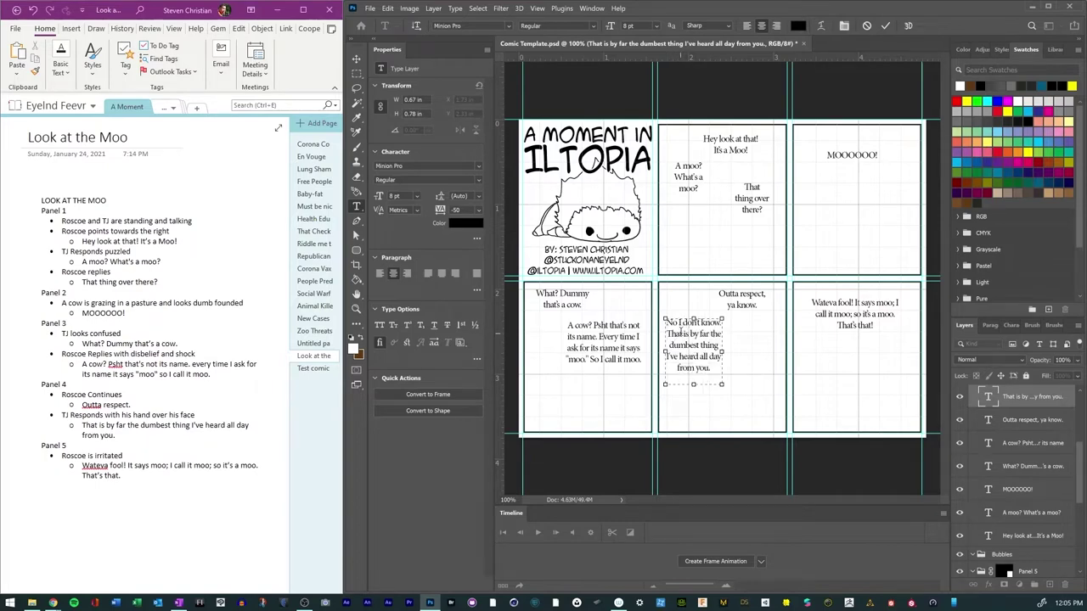
{"action": "type", "text": ","}
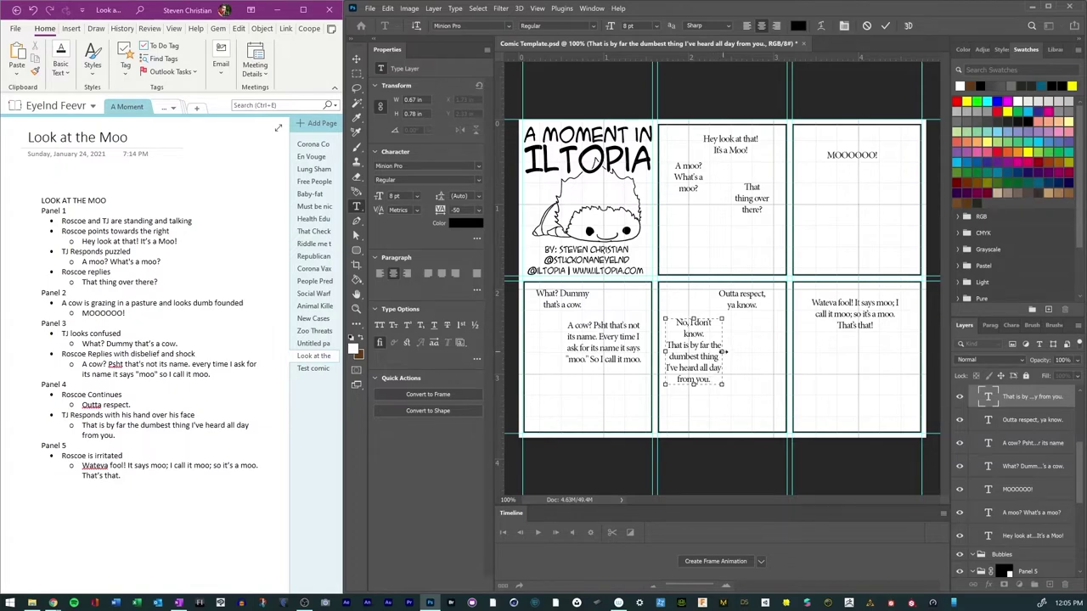
{"action": "left_click_drag", "start_coordinate": [721, 351], "coordinate": [735, 350]}
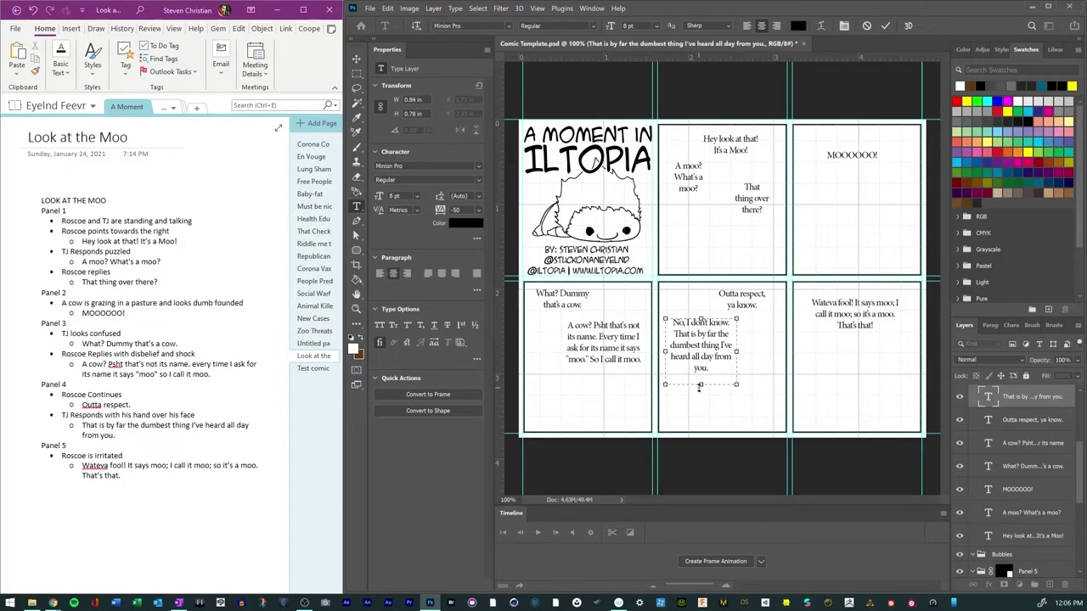
{"action": "left_click_drag", "start_coordinate": [701, 384], "coordinate": [700, 371]}
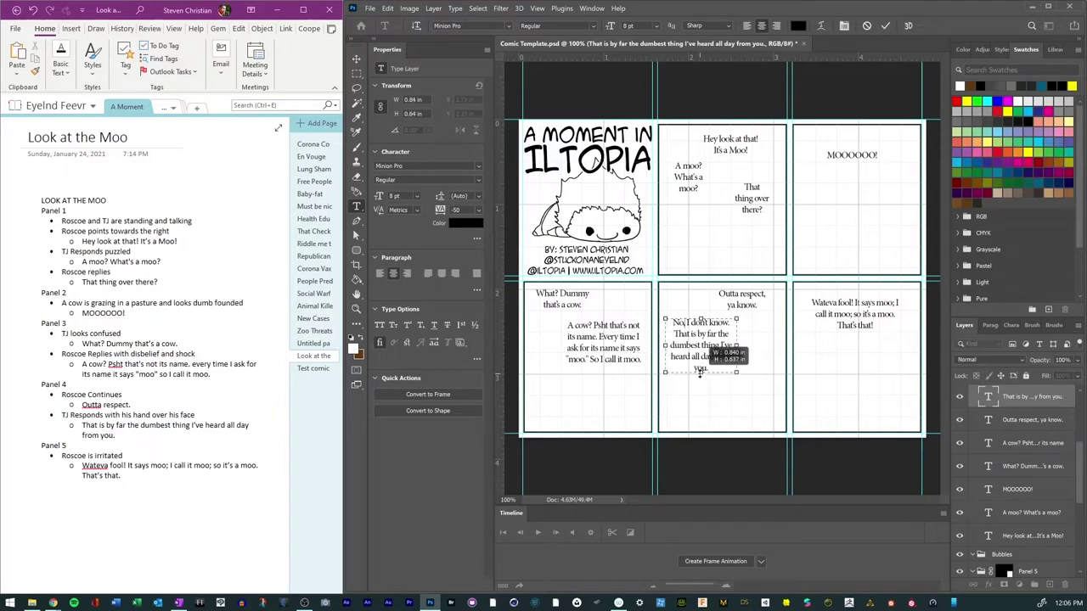
{"action": "left_click", "coordinate": [884, 26]}
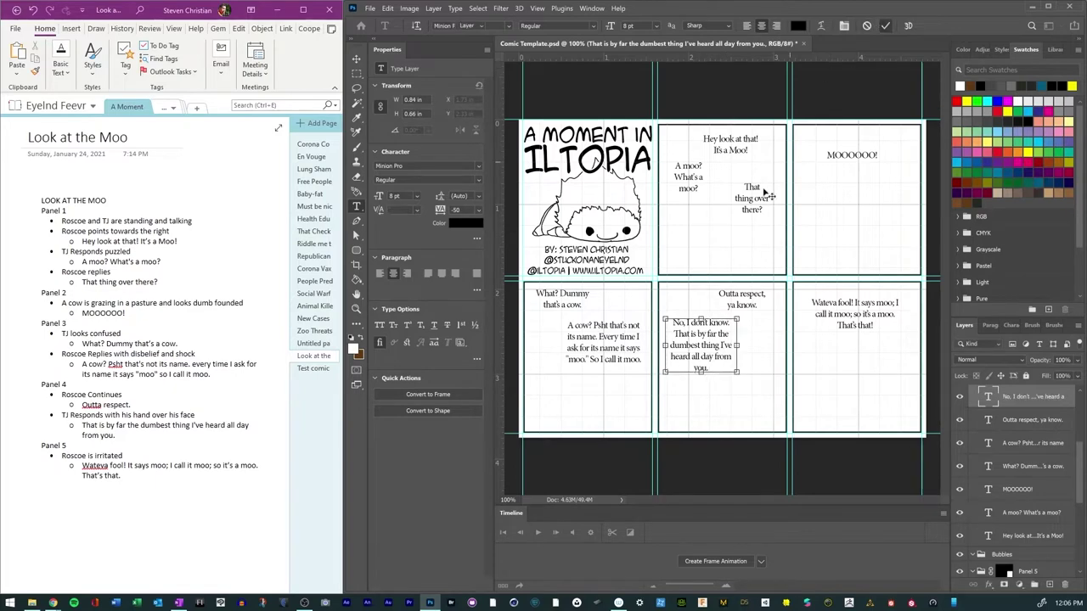
{"action": "left_click_drag", "start_coordinate": [708, 338], "coordinate": [700, 336]}
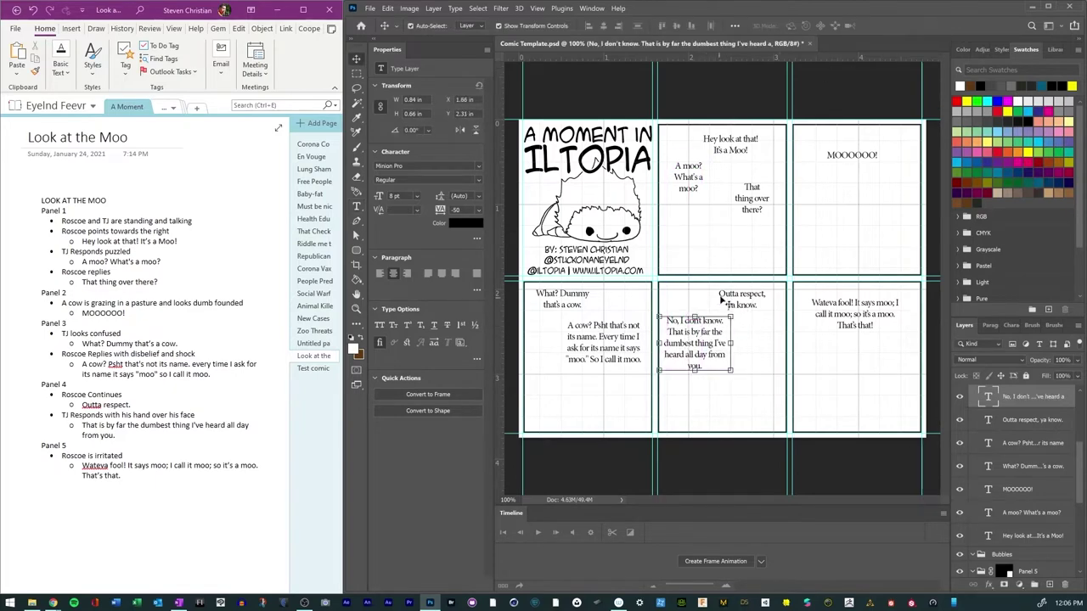
{"action": "left_click_drag", "start_coordinate": [736, 295], "coordinate": [746, 296]}
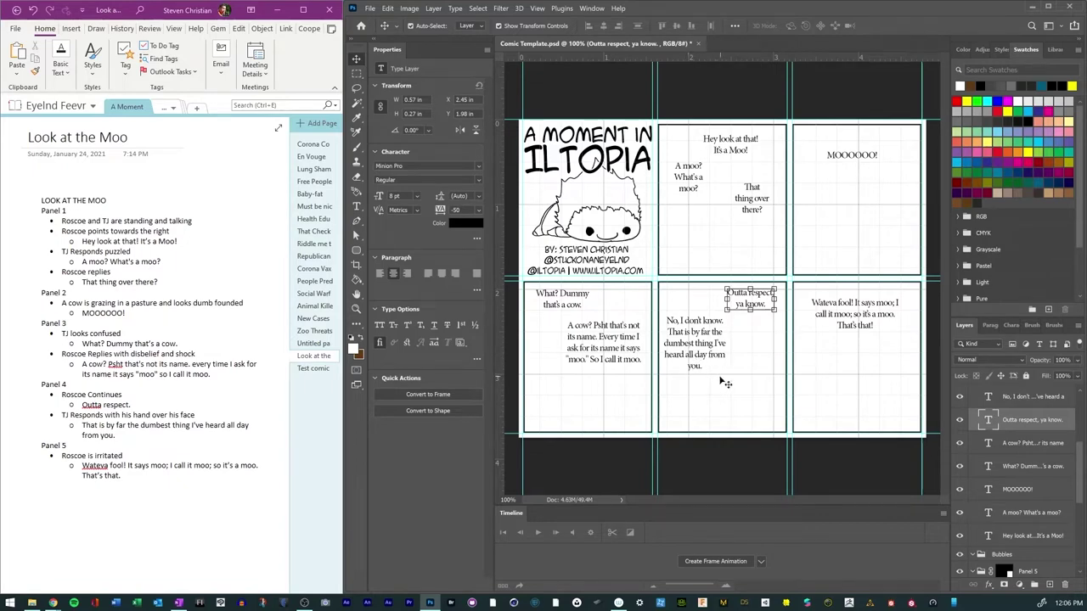
Step: Break the panel-6 dialogue into lines after 'Wateva fool!', 'It says moo;' and before 'so it's a moo.'
{"action": "left_click", "coordinate": [869, 307]}
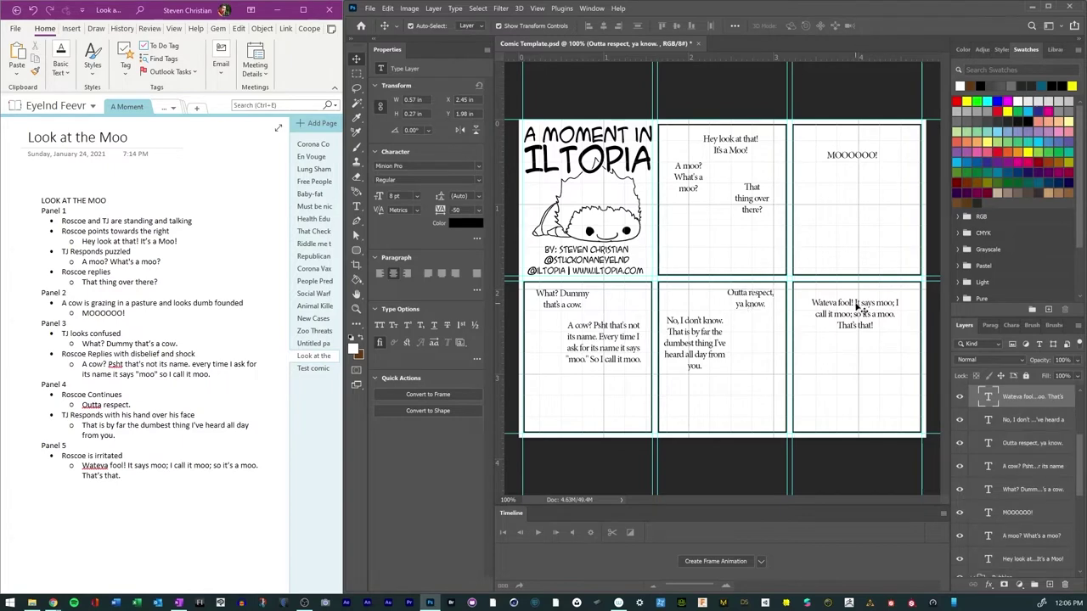
{"action": "key", "text": "ctrl+t"}
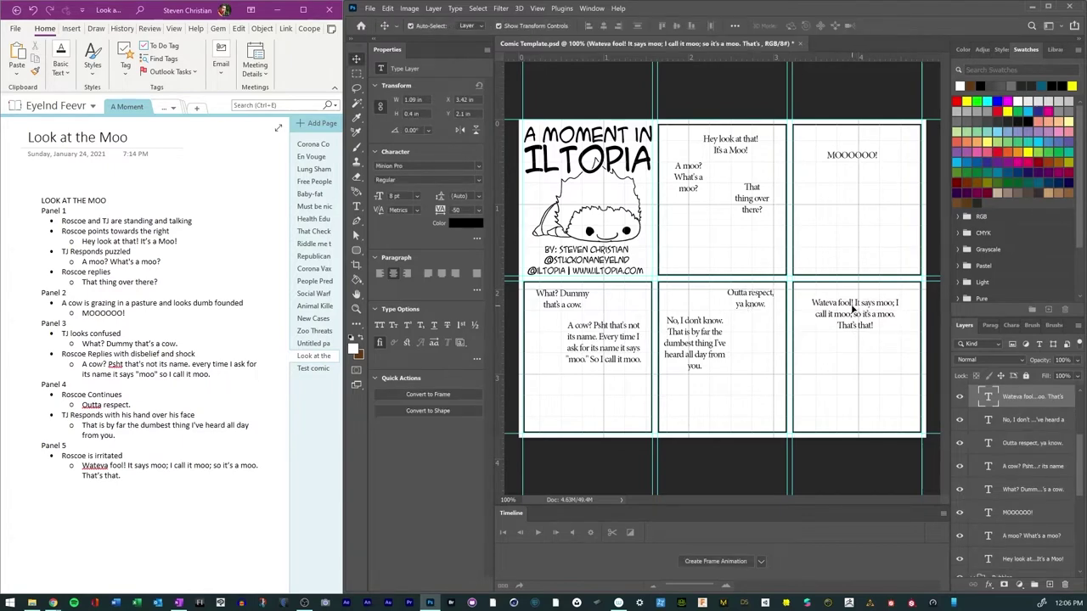
{"action": "double_click", "coordinate": [857, 306]}
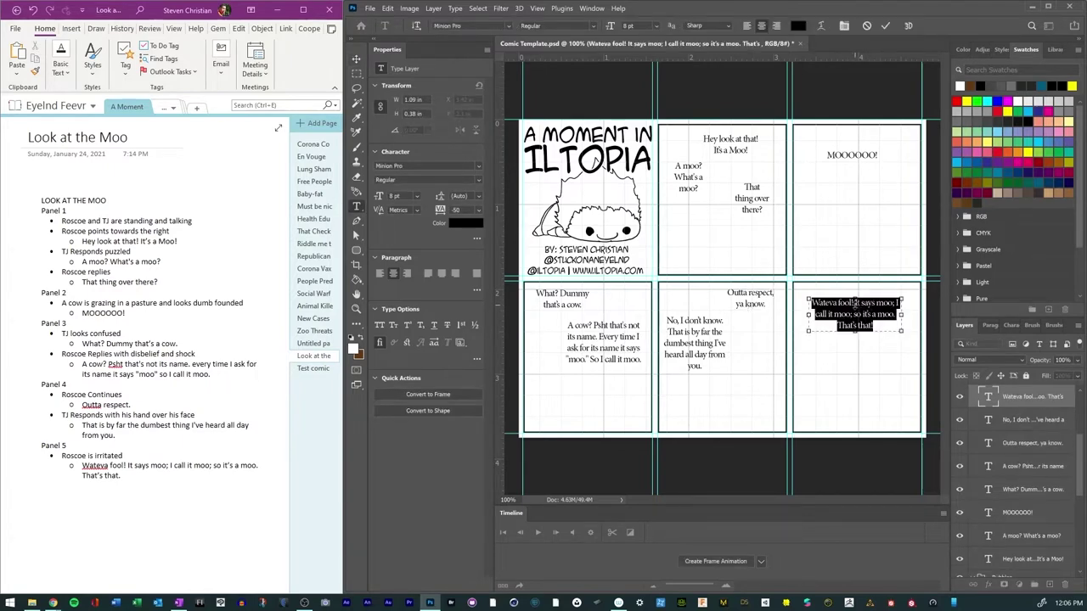
{"action": "left_click", "coordinate": [856, 304]}
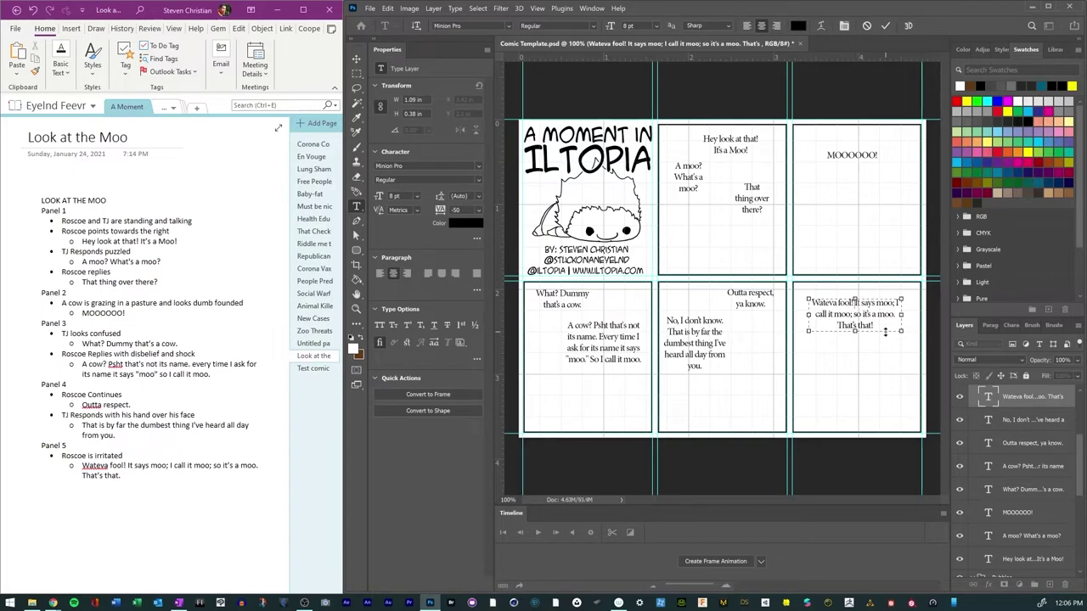
{"action": "key", "text": "Return"}
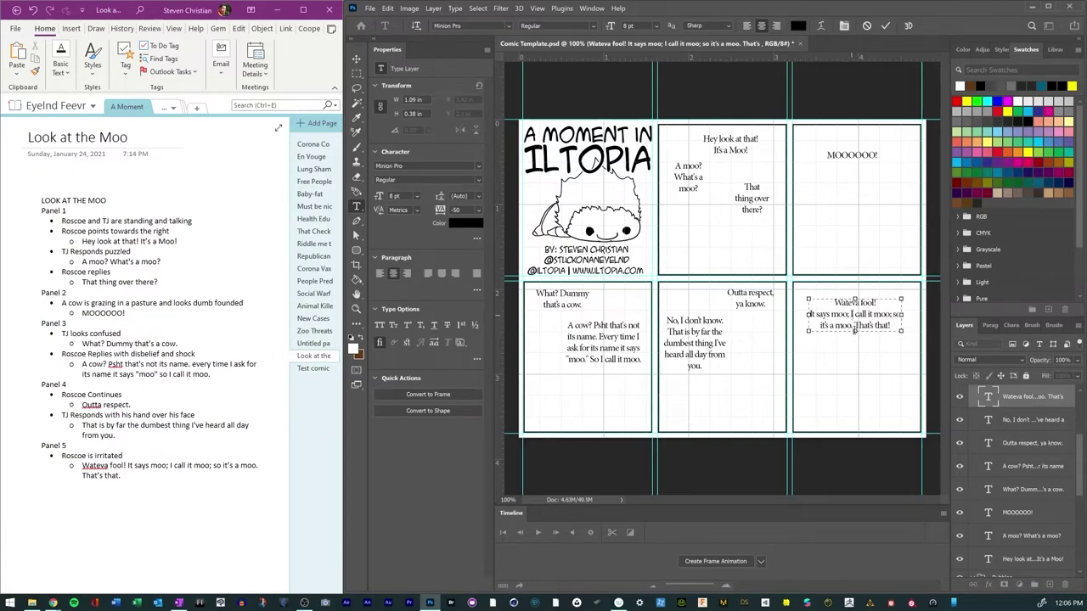
{"action": "left_click", "coordinate": [849, 314]}
{"action": "key", "text": "Return"}
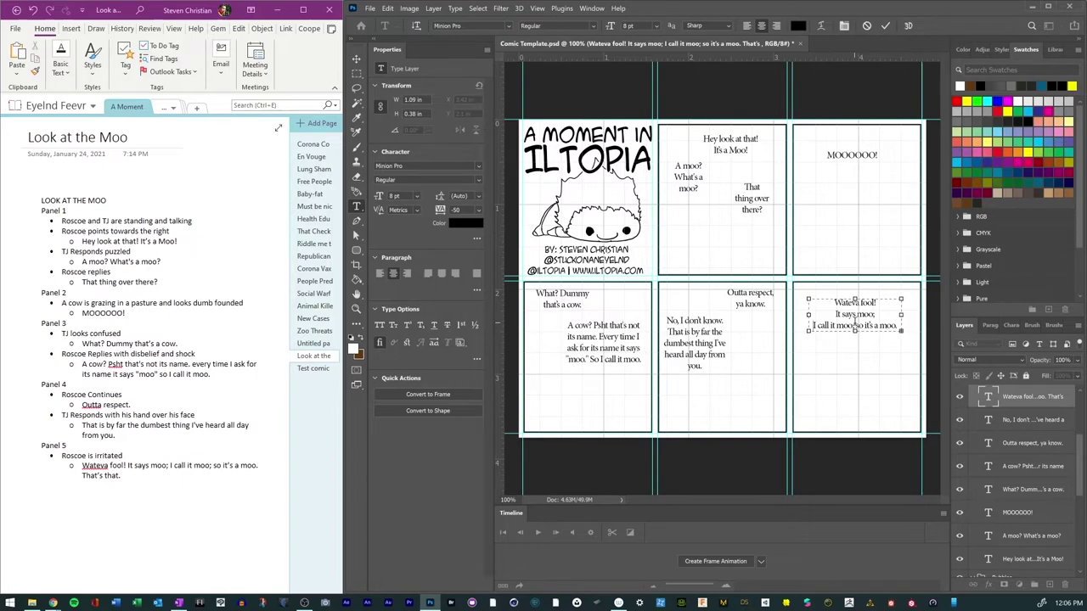
{"action": "key", "text": "Return"}
Step: Capitalize 'So it's a moo.', put 'That's that!' on its own line, and narrow the text box
{"action": "left_click_drag", "start_coordinate": [855, 331], "coordinate": [855, 362]}
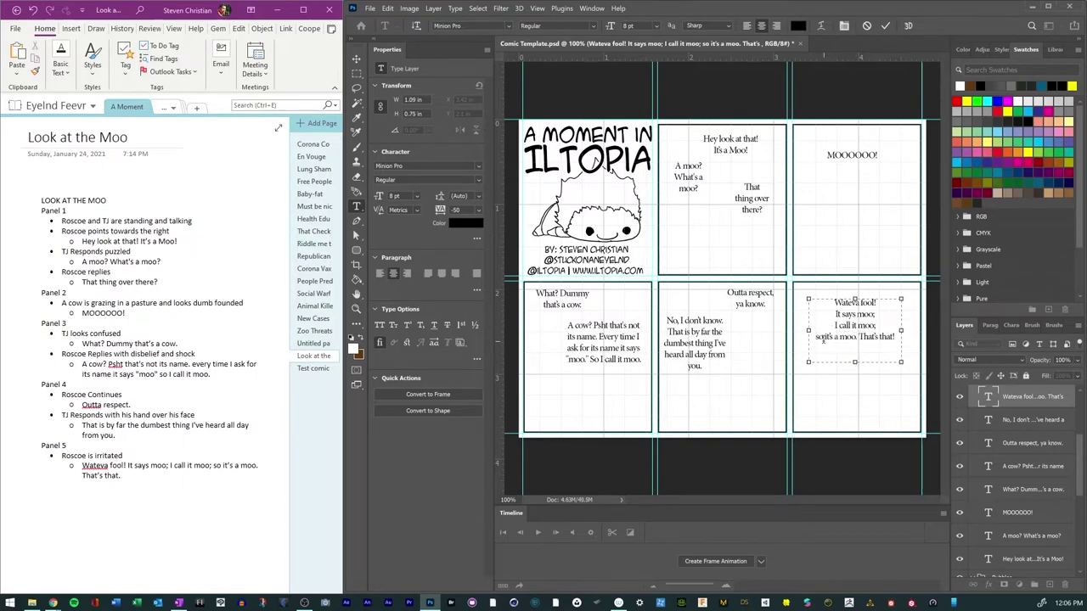
{"action": "key", "text": "BackSpace"}
{"action": "type", "text": "S"}
{"action": "key", "text": "Return"}
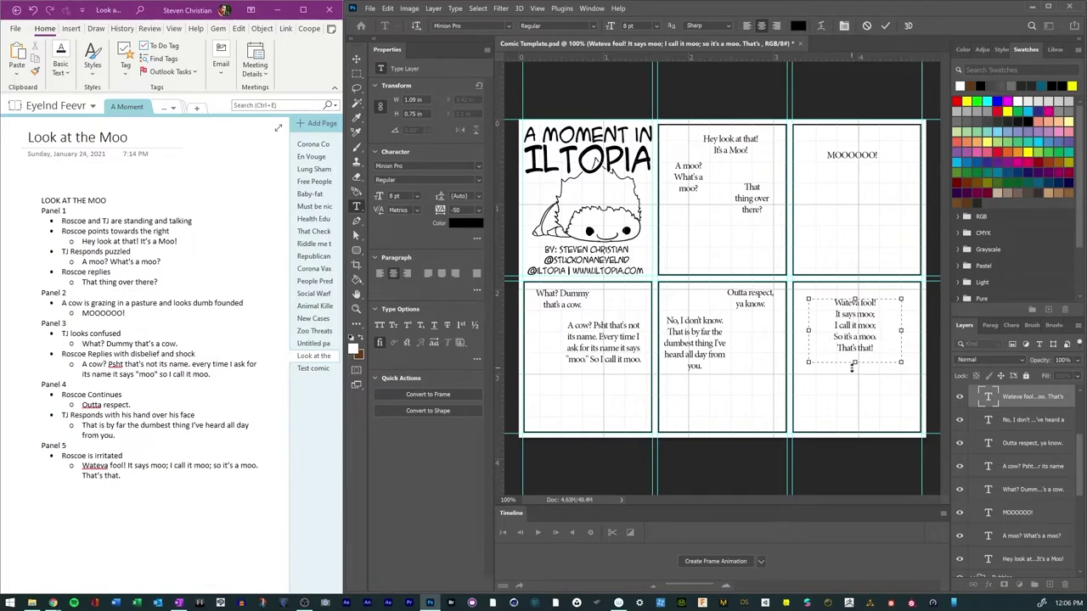
{"action": "left_click_drag", "start_coordinate": [807, 331], "coordinate": [820, 331]}
{"action": "left_click_drag", "start_coordinate": [872, 391], "coordinate": [858, 381]}
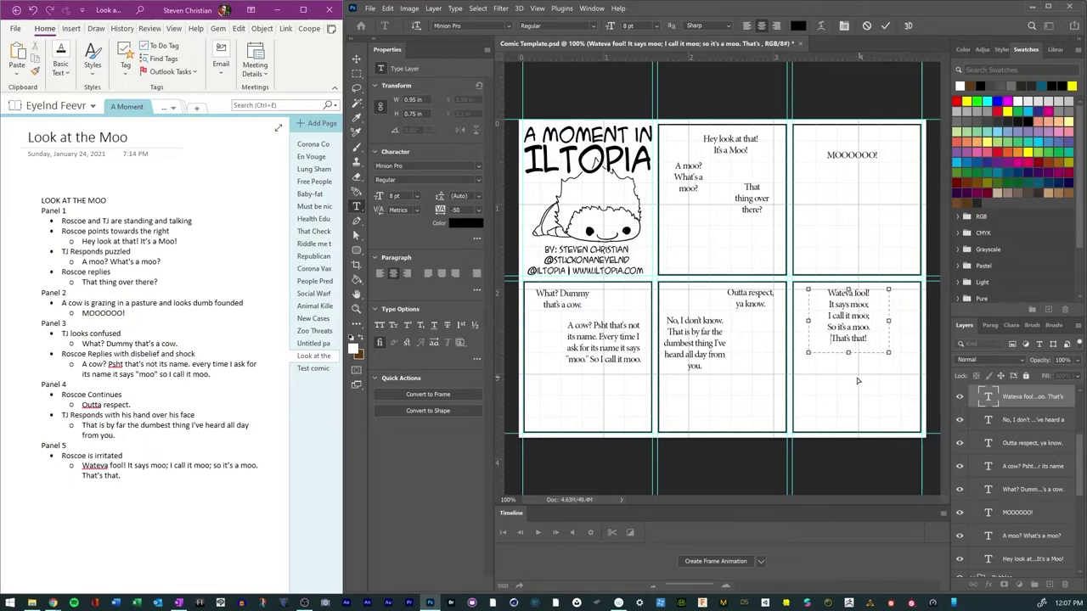
{"action": "left_click", "coordinate": [885, 26]}
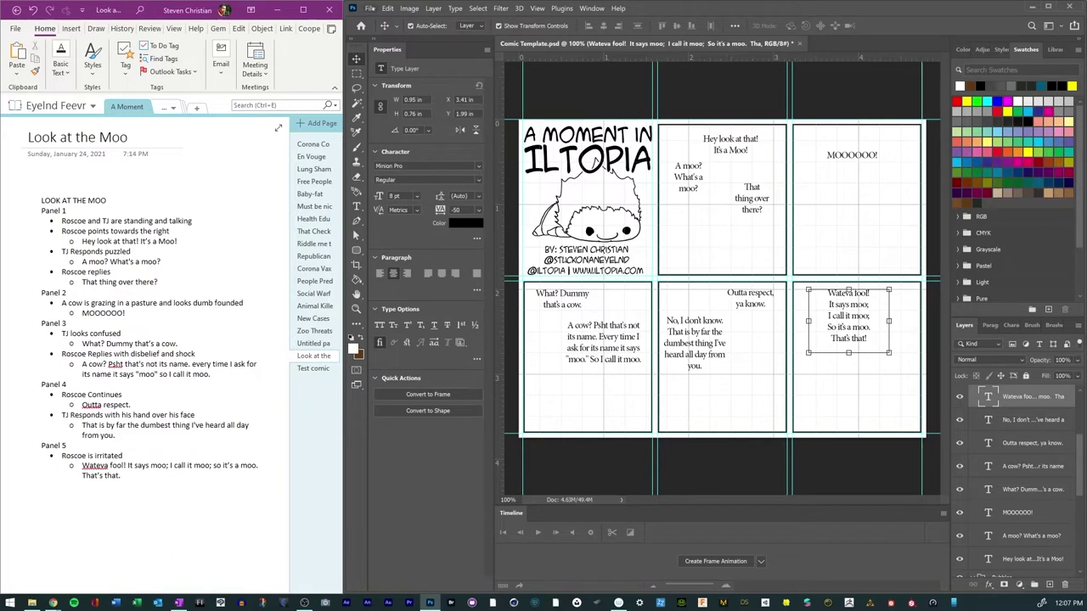
{"action": "left_click", "coordinate": [369, 9]}
{"action": "left_click", "coordinate": [422, 131]}
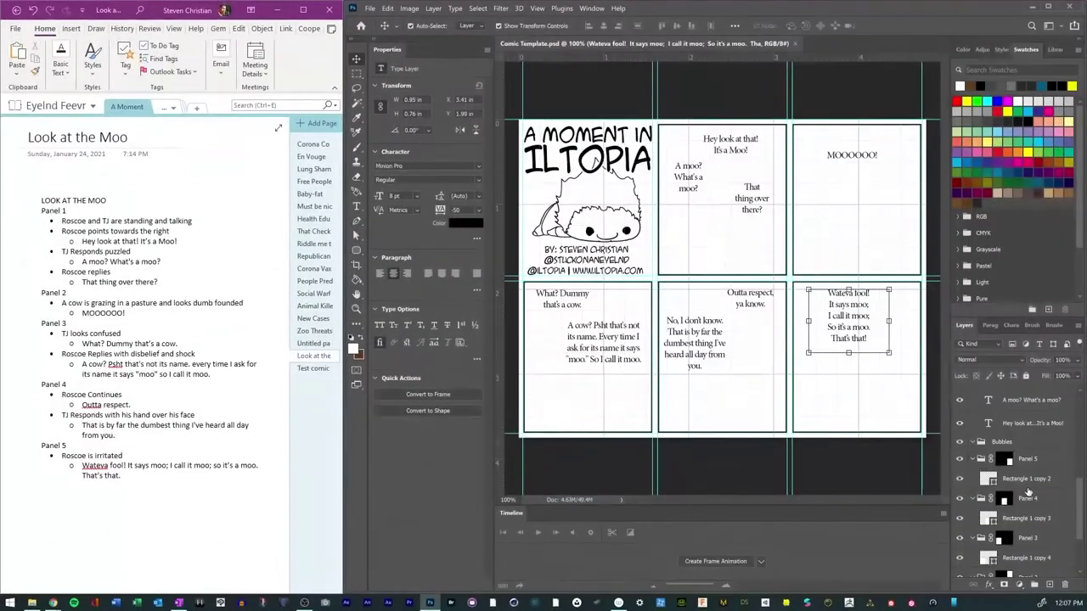
{"action": "scroll", "coordinate": [1028, 490], "scroll_direction": "up", "scroll_amount": 2}
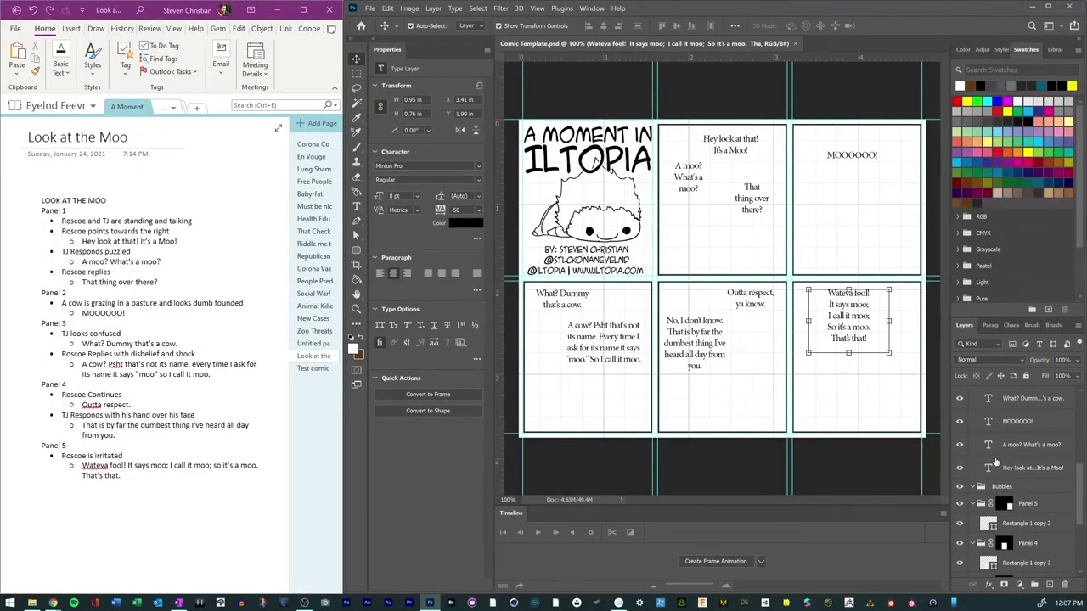
{"action": "scroll", "coordinate": [993, 481], "scroll_direction": "down", "scroll_amount": 2}
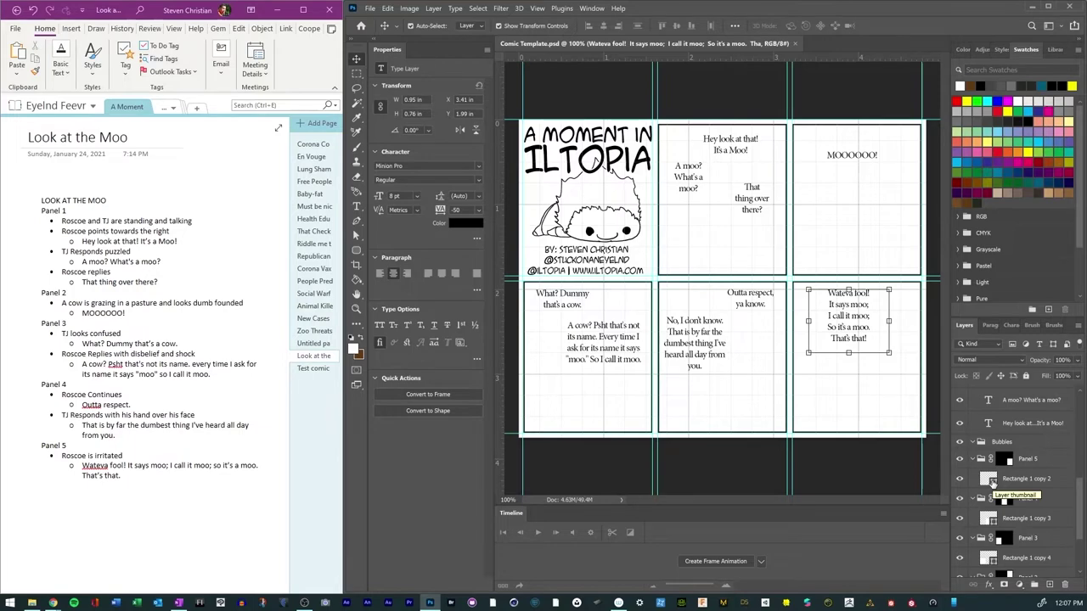
Step: Select the Bubbles group and pick the Rounded Rectangle Tool from the shape tools
{"action": "left_click", "coordinate": [1016, 446]}
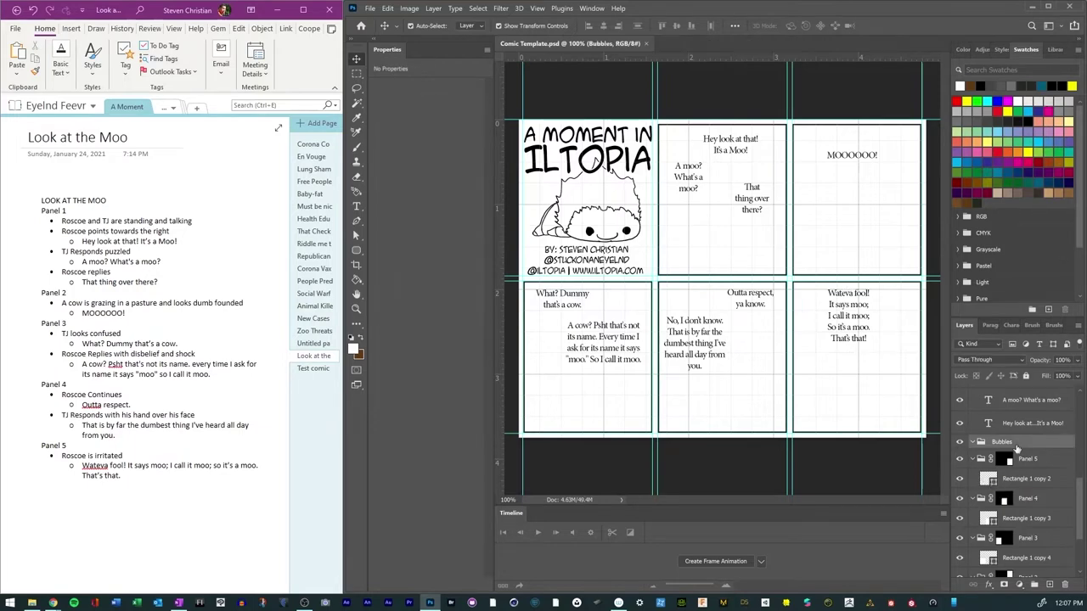
{"action": "scroll", "coordinate": [1012, 429], "scroll_direction": "up", "scroll_amount": 5}
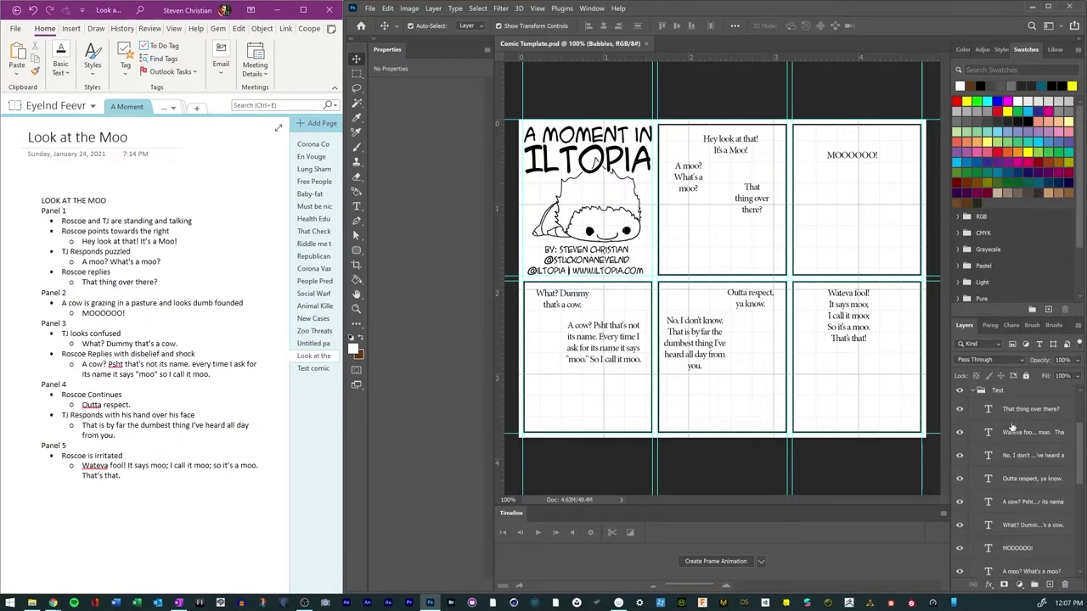
{"action": "scroll", "coordinate": [1011, 428], "scroll_direction": "down", "scroll_amount": 4}
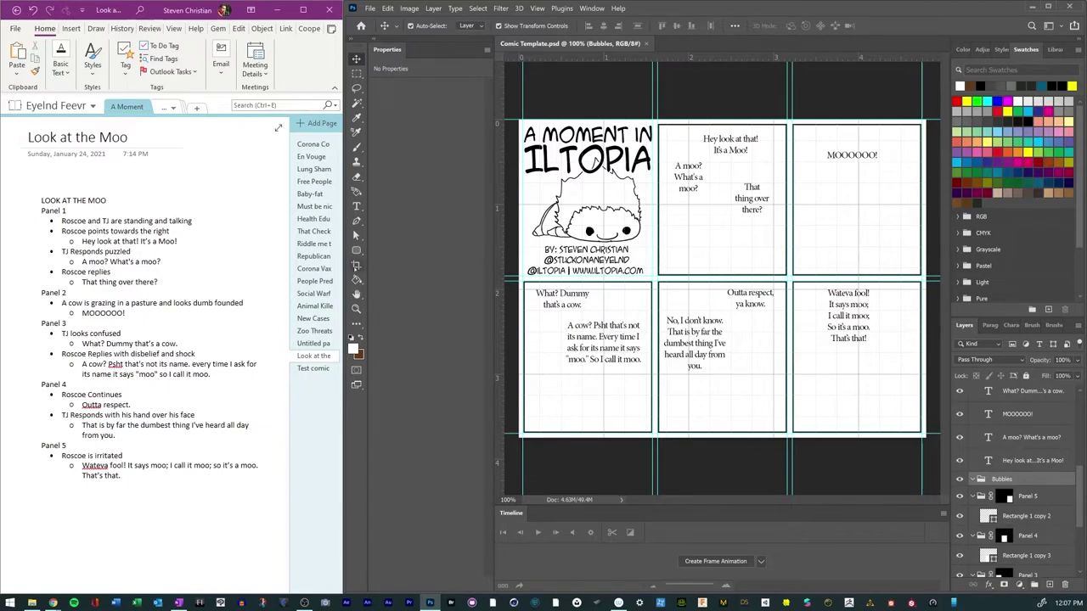
{"action": "left_click", "coordinate": [356, 249]}
{"action": "left_click", "coordinate": [416, 260]}
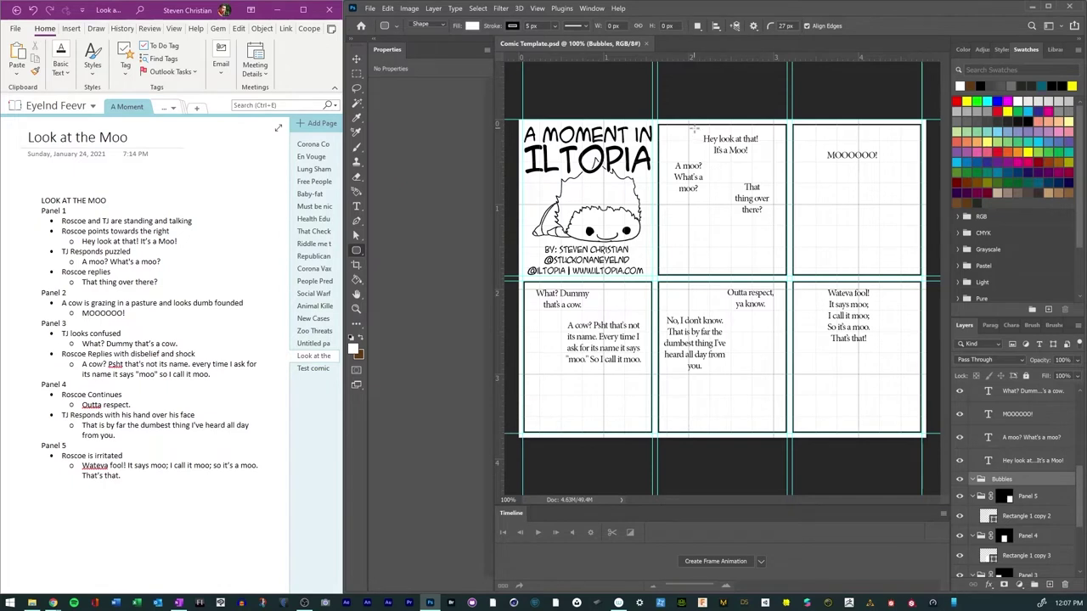
Step: Draw rounded-rectangle bubbles around all seven dialogue lines, from 'Hey look at that!' to 'Wateva fool!'
{"action": "left_click_drag", "start_coordinate": [692, 129], "coordinate": [769, 160]}
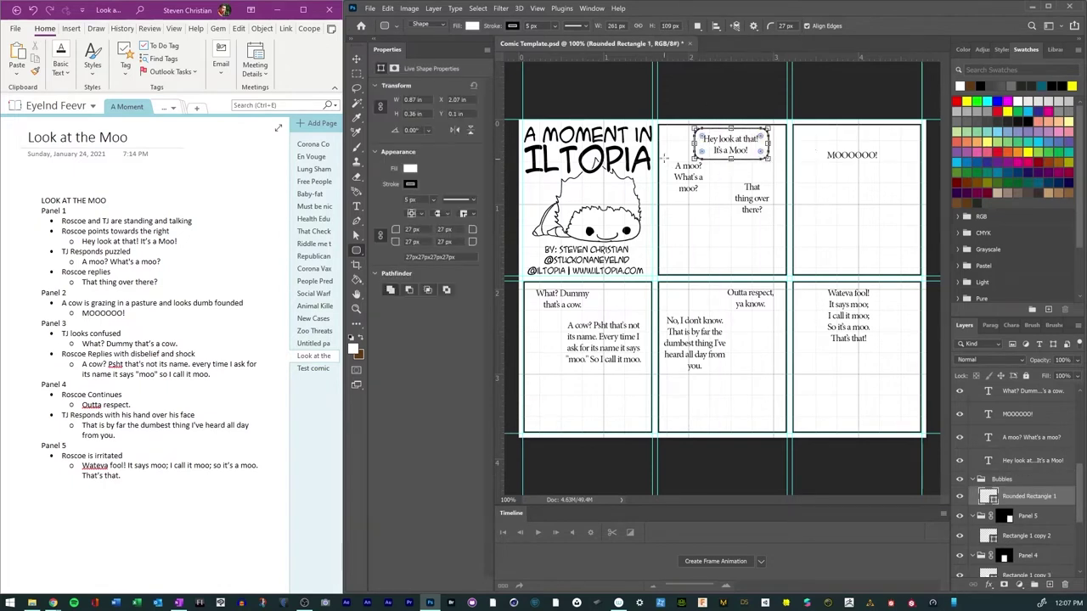
{"action": "left_click_drag", "start_coordinate": [663, 155], "coordinate": [778, 225]}
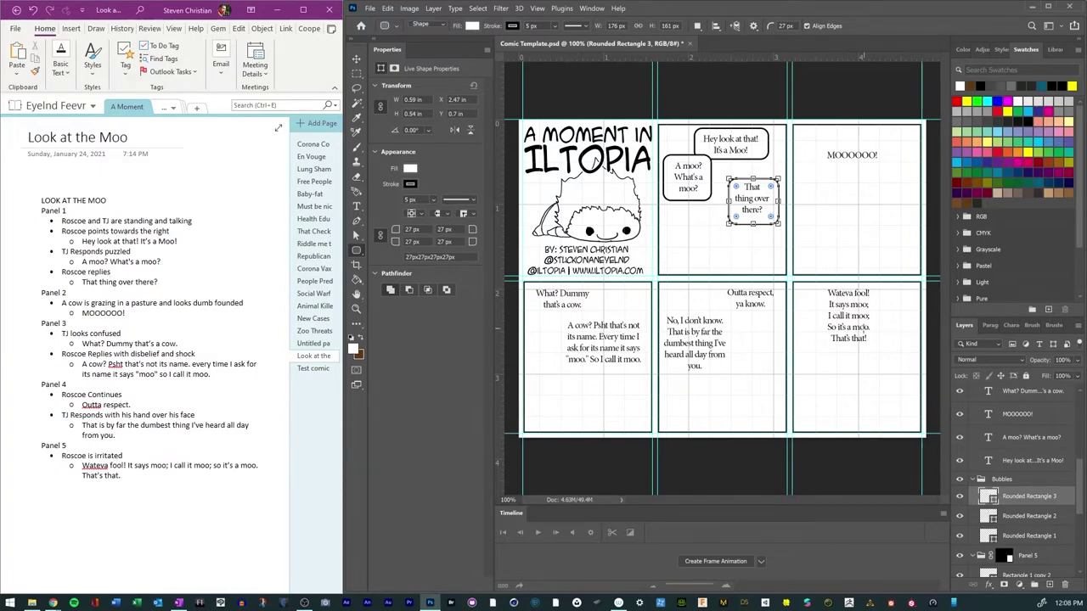
{"action": "left_click_drag", "start_coordinate": [812, 141], "coordinate": [896, 170]}
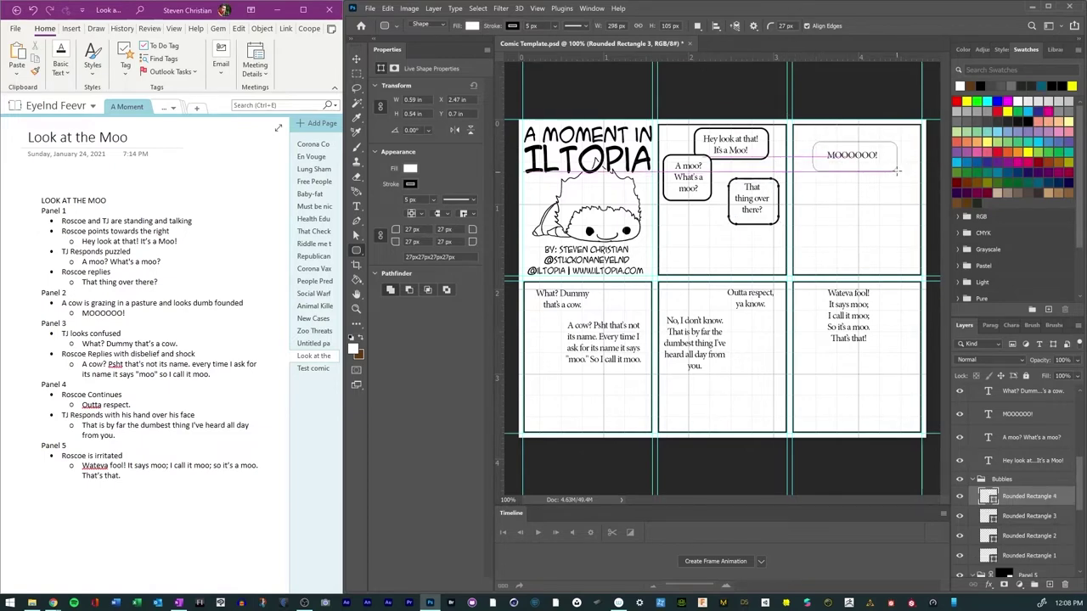
{"action": "left_click_drag", "start_coordinate": [526, 286], "coordinate": [554, 374]}
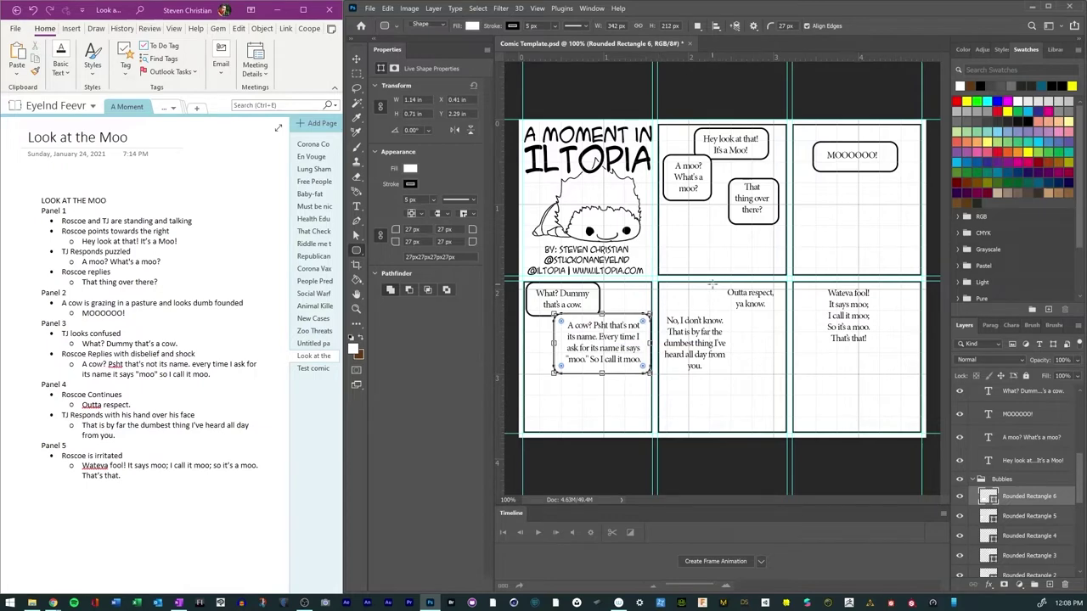
{"action": "left_click_drag", "start_coordinate": [714, 282], "coordinate": [785, 315]}
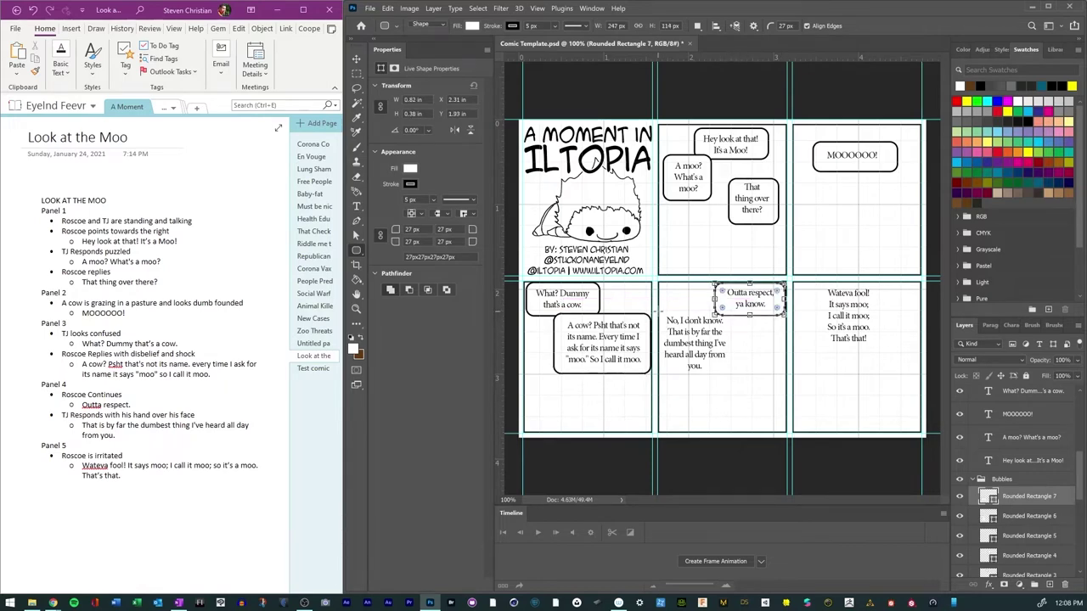
{"action": "left_click_drag", "start_coordinate": [658, 311], "coordinate": [735, 381]}
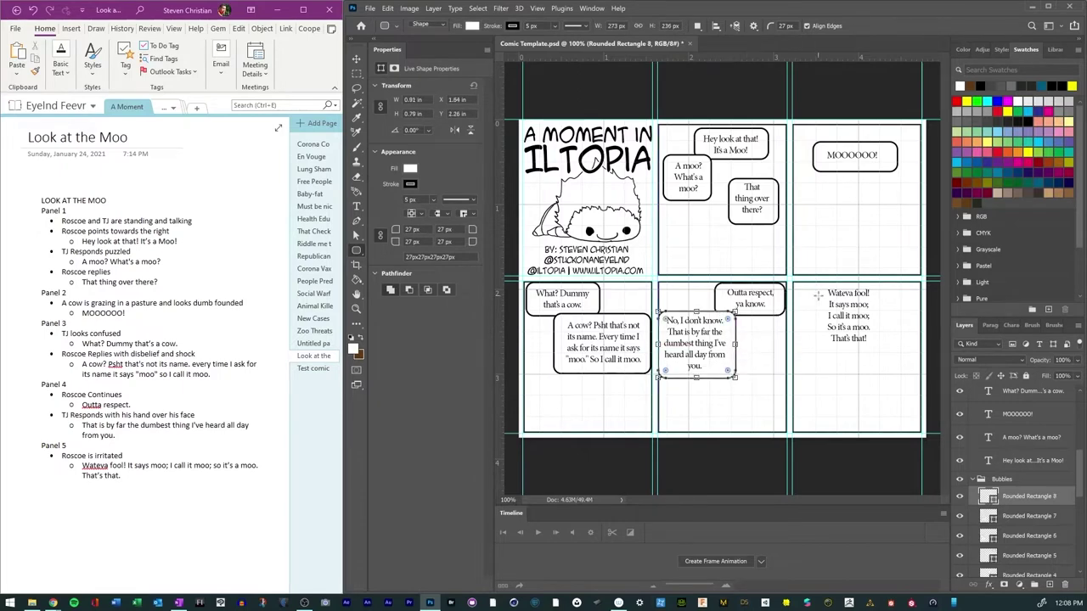
{"action": "left_click_drag", "start_coordinate": [814, 287], "coordinate": [884, 351]}
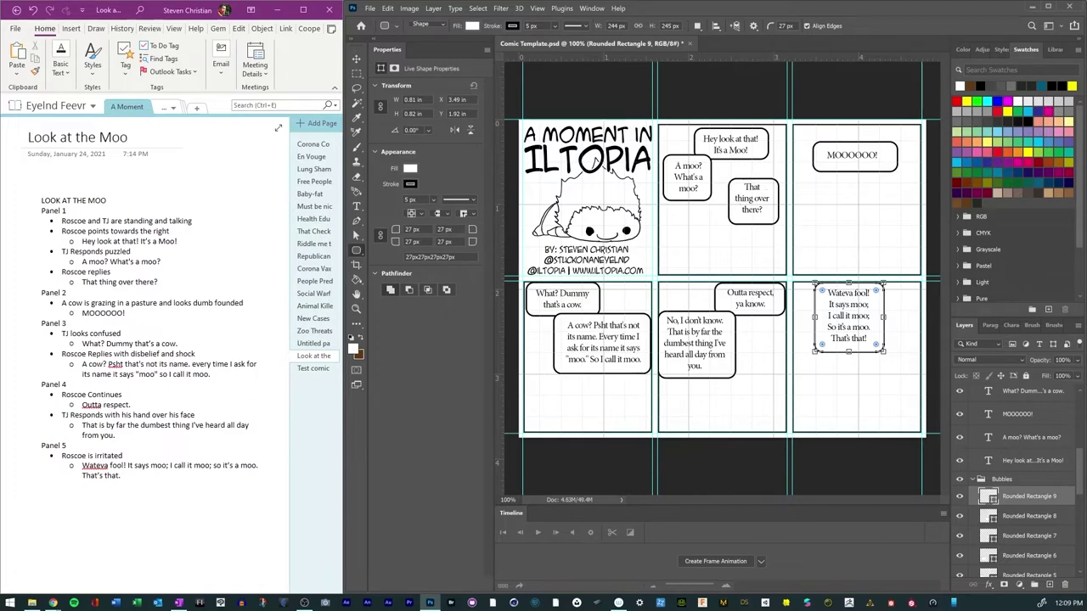
{"action": "key", "text": "p"}
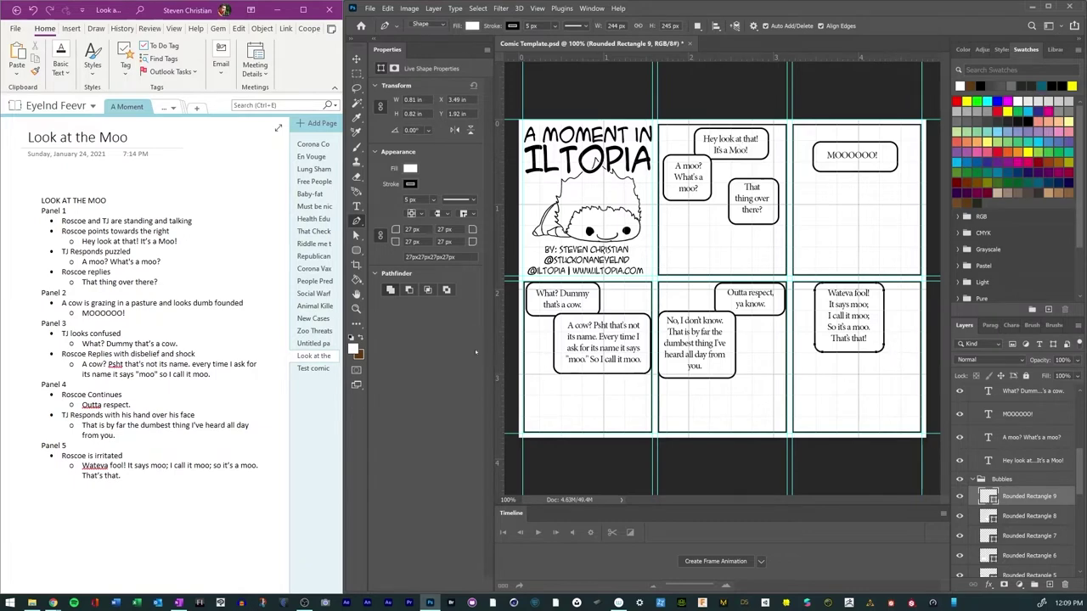
Step: Draw triangular tails for the 'Wateva fool!', 'No, I don't know' and 'Outta respect' bubbles
{"action": "left_click", "coordinate": [878, 381]}
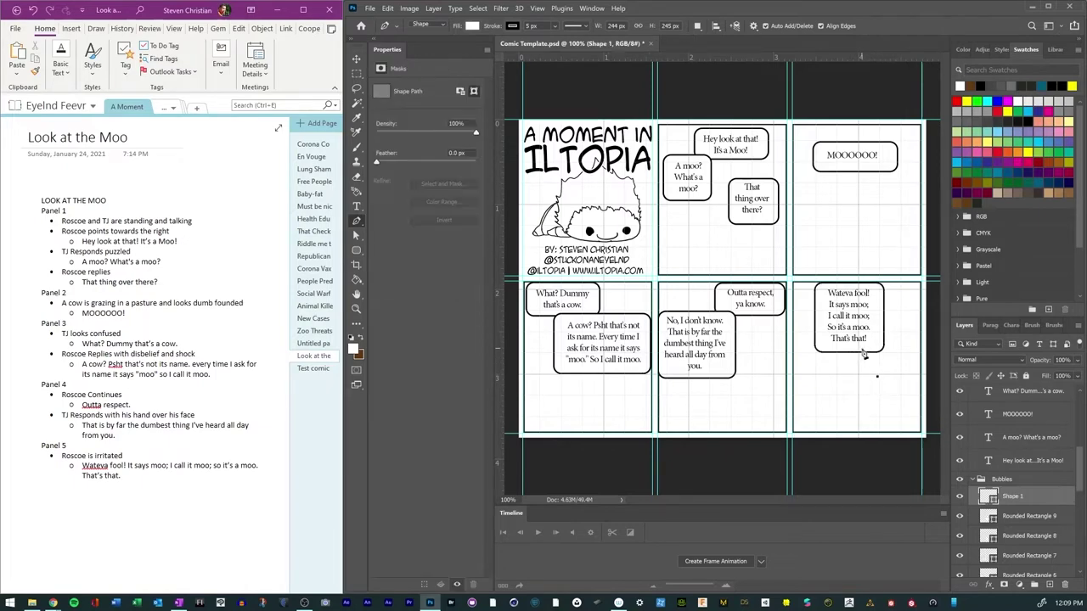
{"action": "left_click", "coordinate": [871, 348]}
{"action": "left_click", "coordinate": [878, 381]}
{"action": "left_click", "coordinate": [693, 382]}
{"action": "left_click", "coordinate": [690, 374]}
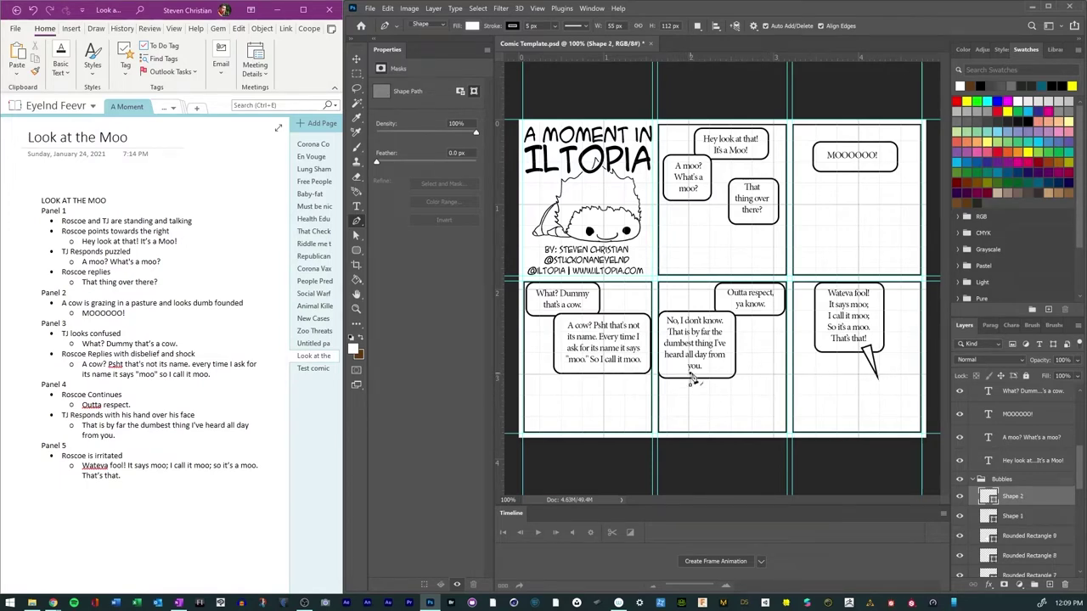
{"action": "left_click", "coordinate": [701, 382]}
{"action": "left_click", "coordinate": [692, 384]}
{"action": "left_click", "coordinate": [757, 387]}
{"action": "left_click", "coordinate": [744, 315]}
{"action": "left_click", "coordinate": [752, 316]}
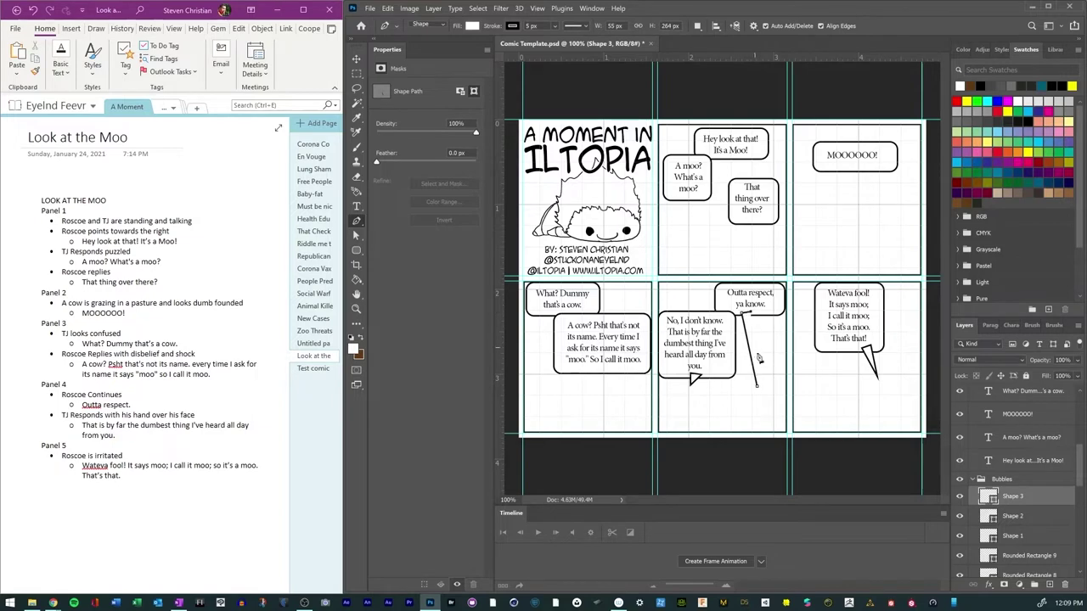
{"action": "left_click", "coordinate": [757, 387]}
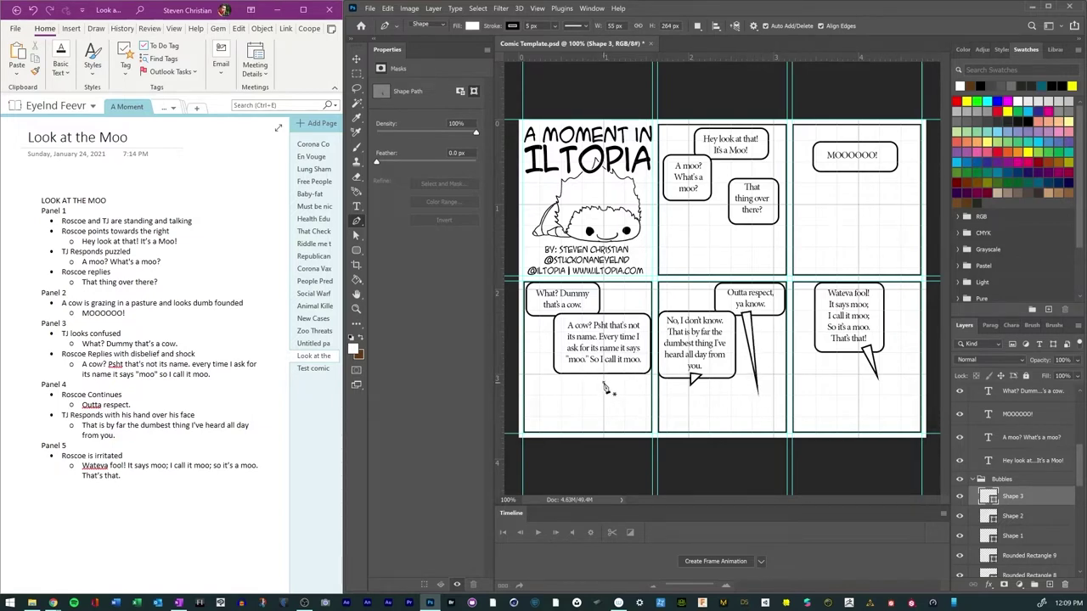
Step: Add triangular tails to the 'A cow?' and 'What? Dummy' bubbles
{"action": "left_click", "coordinate": [604, 386]}
{"action": "left_click", "coordinate": [599, 371]}
{"action": "left_click", "coordinate": [610, 371]}
{"action": "left_click", "coordinate": [604, 385]}
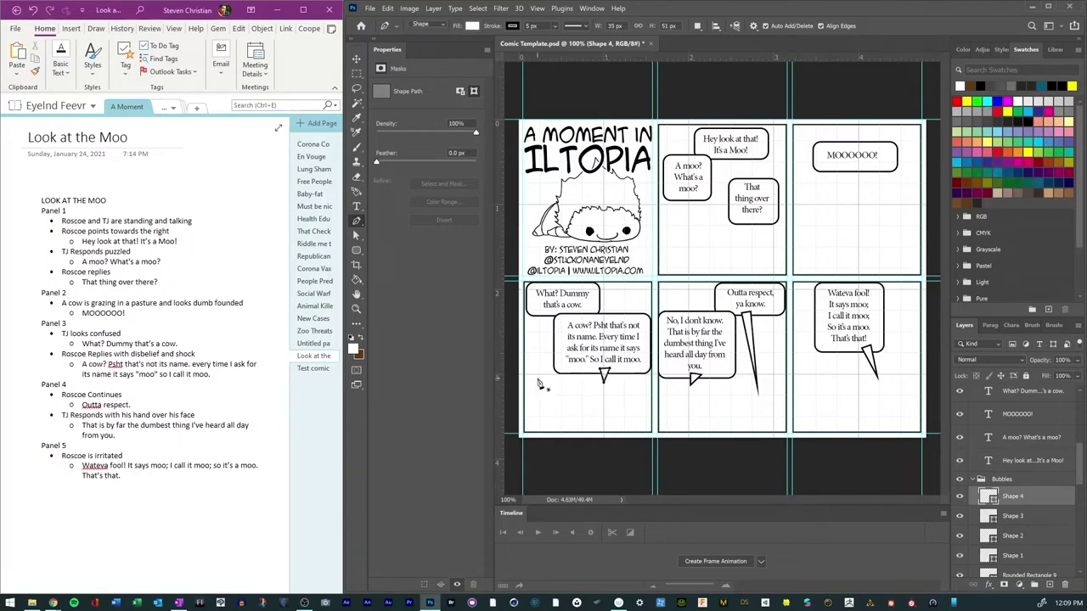
{"action": "left_click", "coordinate": [538, 378]}
{"action": "left_click", "coordinate": [538, 306]}
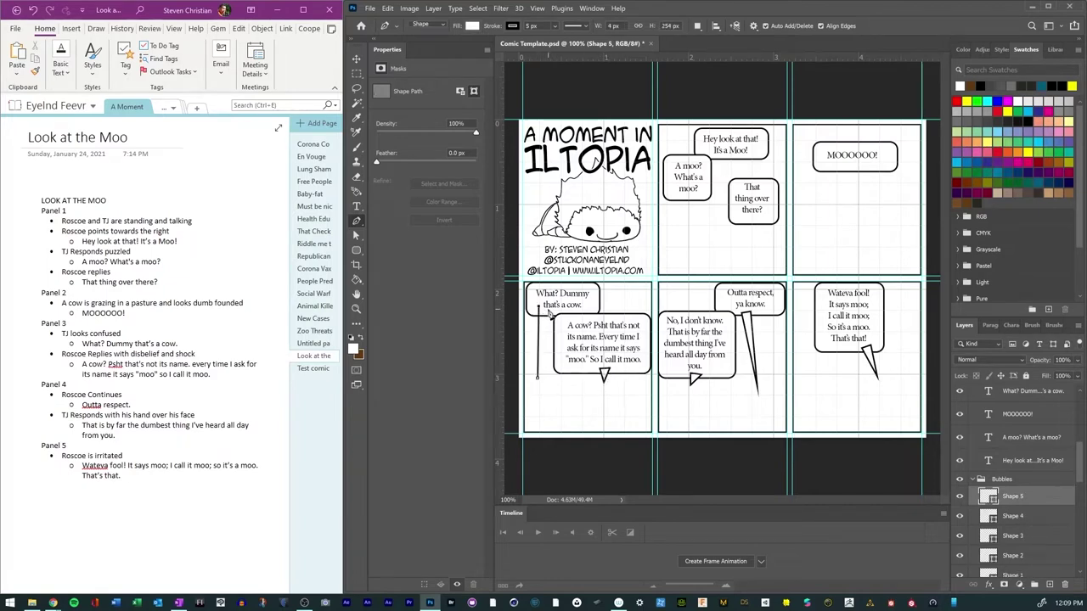
{"action": "left_click", "coordinate": [549, 313]}
{"action": "left_click", "coordinate": [538, 385]}
Step: Add tails to the 'MOOOOOO!' and 'That thing over there?' bubbles
{"action": "left_click", "coordinate": [823, 212]}
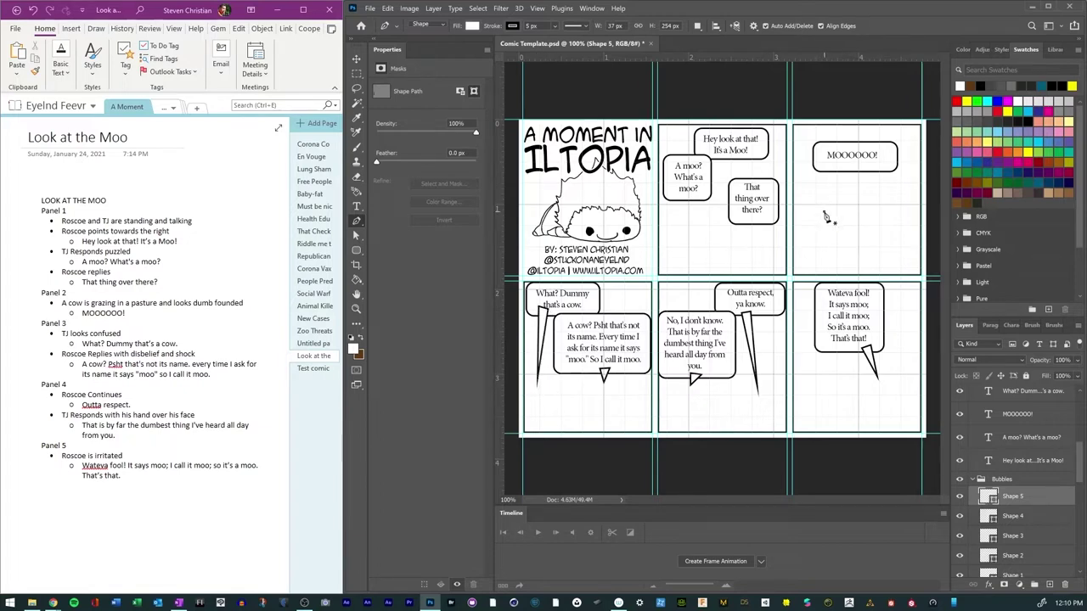
{"action": "left_click", "coordinate": [818, 166]}
{"action": "left_click", "coordinate": [829, 166]}
{"action": "left_click", "coordinate": [824, 213]}
{"action": "left_click", "coordinate": [747, 235]}
{"action": "left_click", "coordinate": [759, 220]}
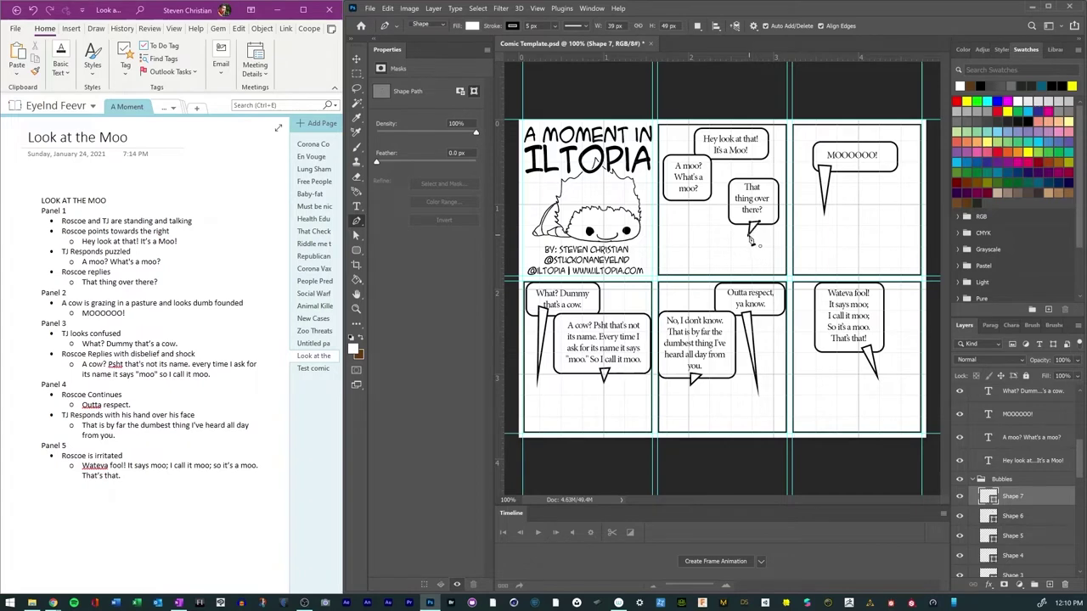
{"action": "left_click", "coordinate": [751, 241]}
Step: Add tails to the 'A moo?' and 'It's a Moo!' bubbles and enlarge the layers list
{"action": "left_click", "coordinate": [683, 197]}
{"action": "left_click", "coordinate": [687, 223]}
{"action": "left_click", "coordinate": [695, 204]}
{"action": "left_click", "coordinate": [684, 197]}
{"action": "left_click", "coordinate": [728, 156]}
{"action": "left_click", "coordinate": [744, 188]}
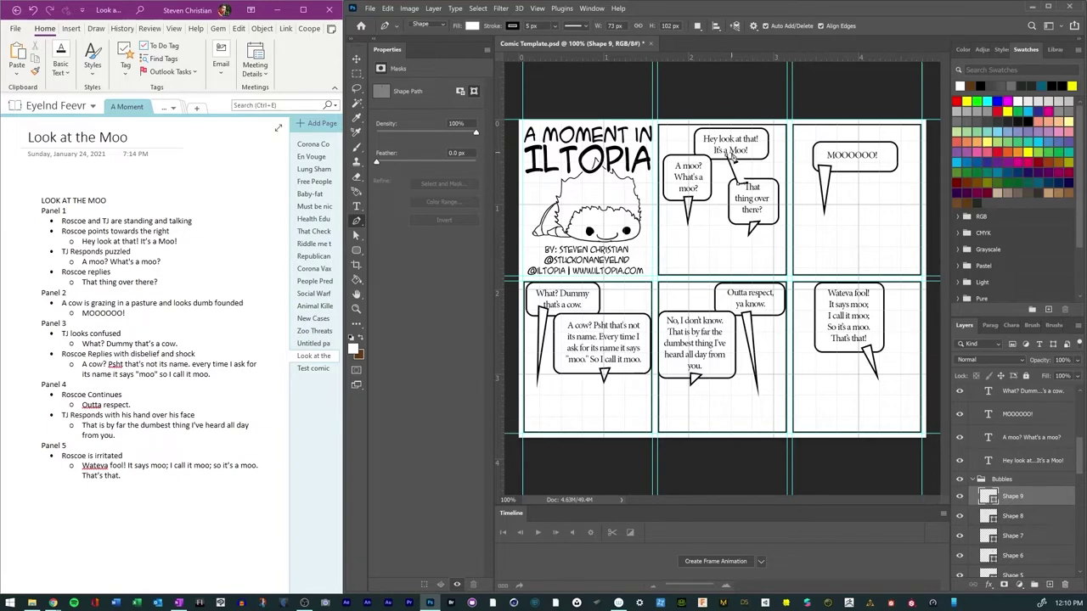
{"action": "left_click", "coordinate": [728, 154]}
{"action": "left_click_drag", "start_coordinate": [992, 310], "coordinate": [992, 259]}
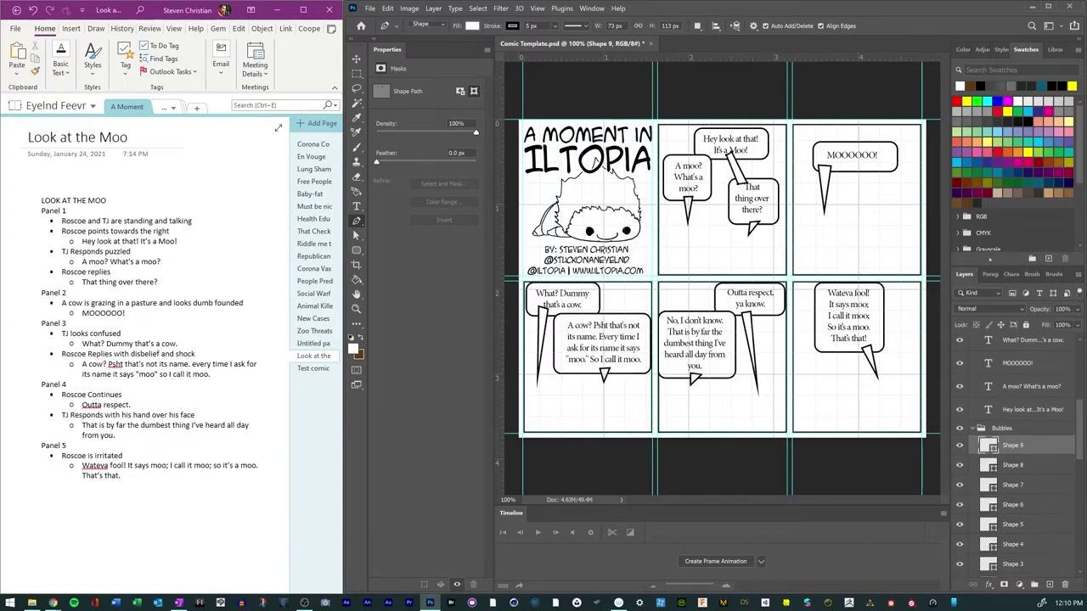
Step: Merge the Rounded Rectangle 9 bubble with its Shape 1 tail into one shape
{"action": "key", "text": "super+Up"}
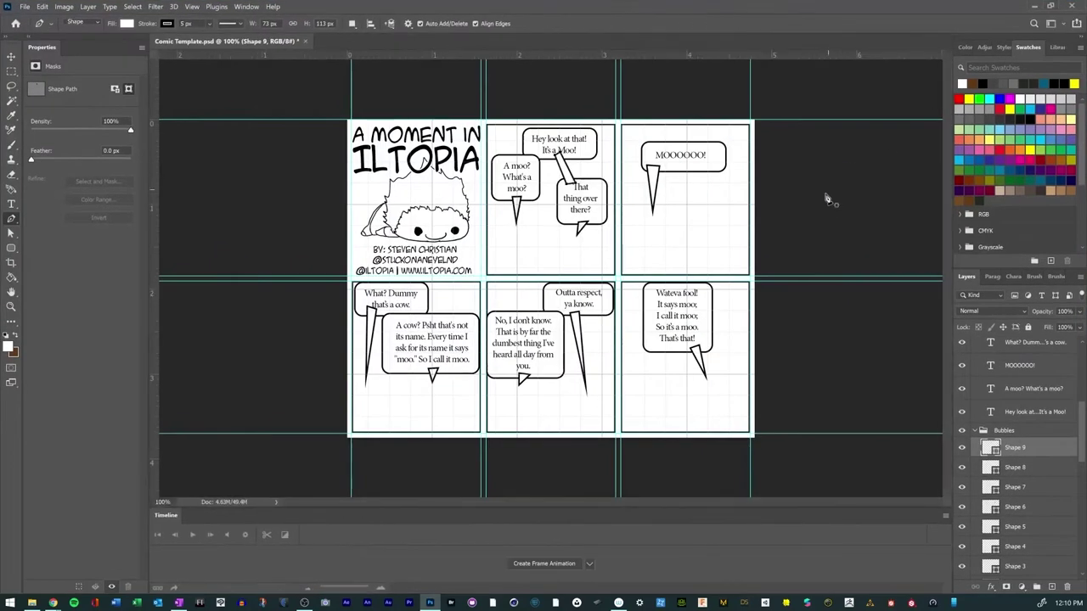
{"action": "scroll", "coordinate": [989, 445], "scroll_direction": "down", "scroll_amount": 3}
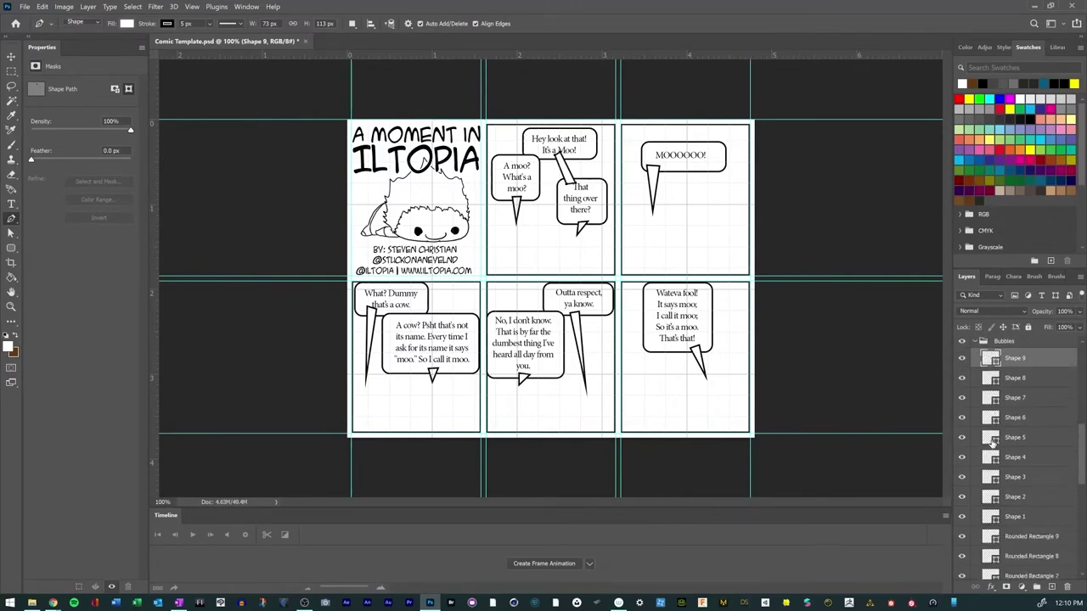
{"action": "scroll", "coordinate": [1019, 516], "scroll_direction": "down", "scroll_amount": 2}
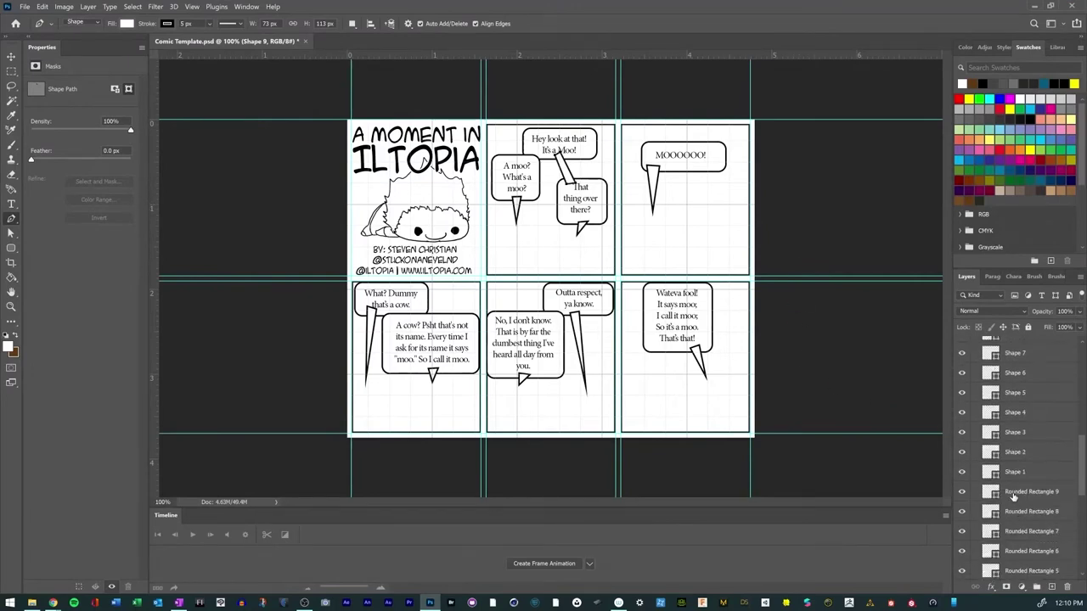
{"action": "left_click", "coordinate": [1011, 494]}
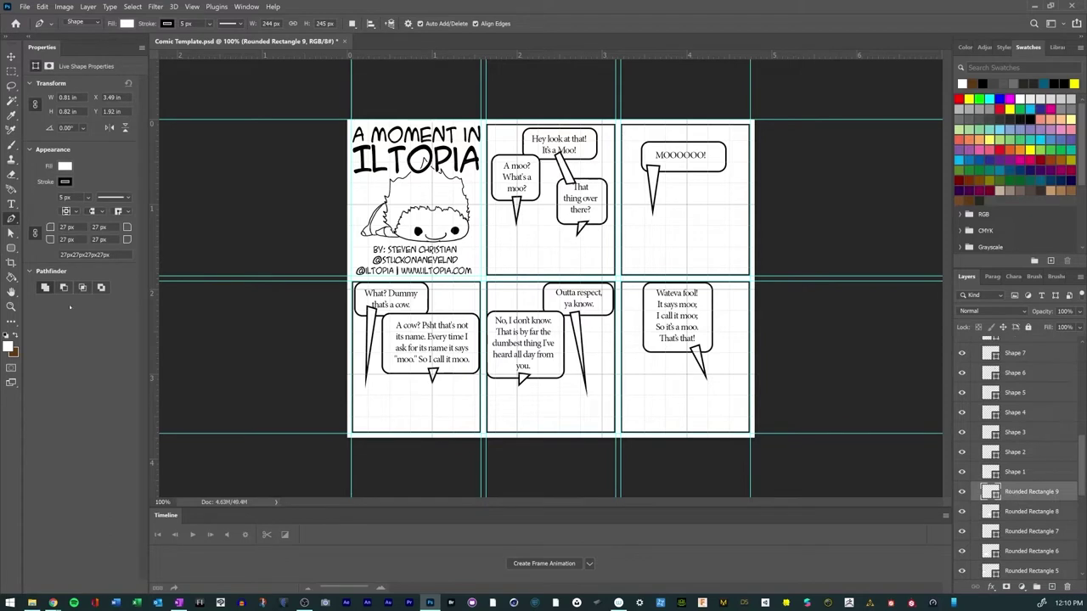
{"action": "key", "text": "v"}
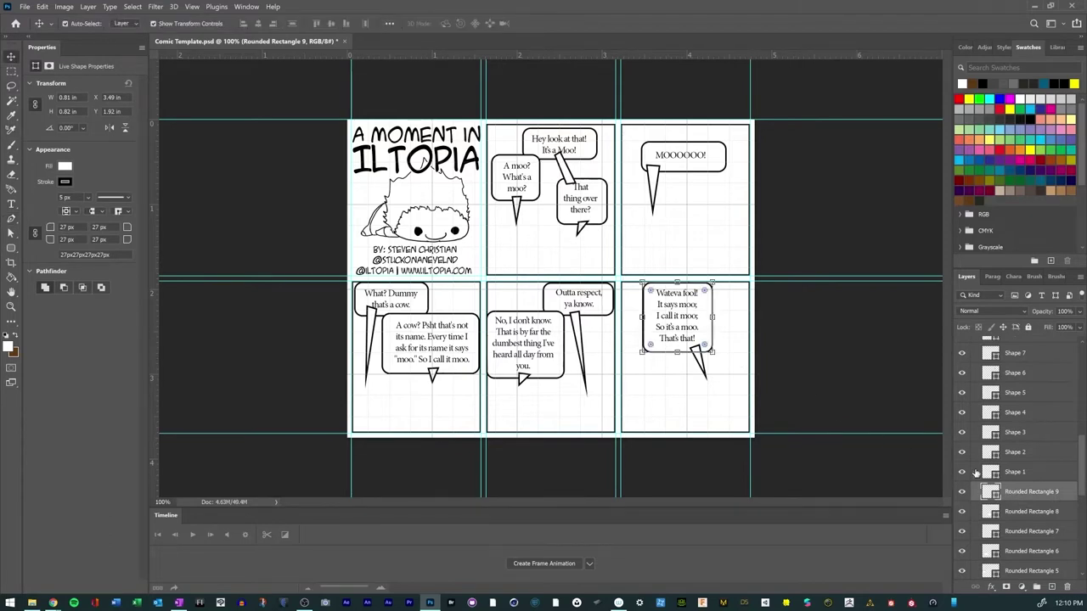
{"action": "left_click", "coordinate": [1023, 476]}
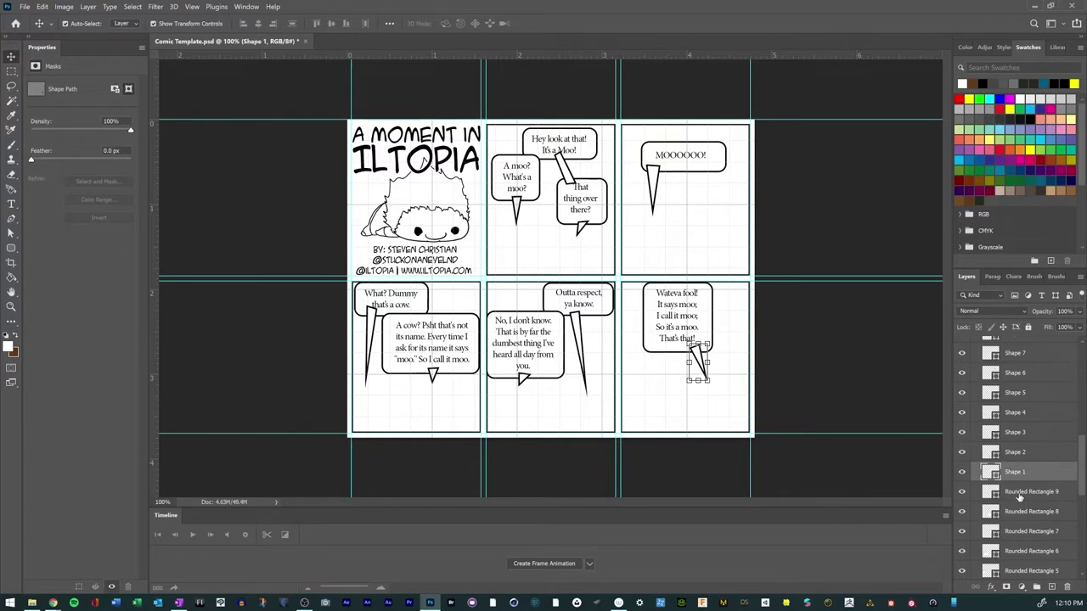
{"action": "left_click", "coordinate": [1017, 496]}
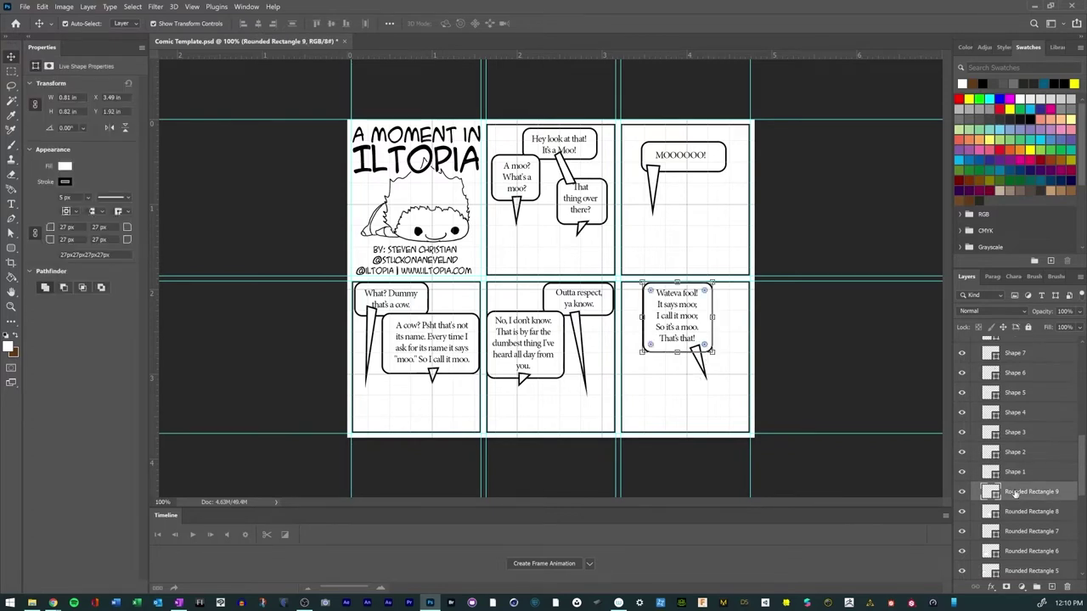
{"action": "left_click", "coordinate": [1017, 474], "text": "shift"}
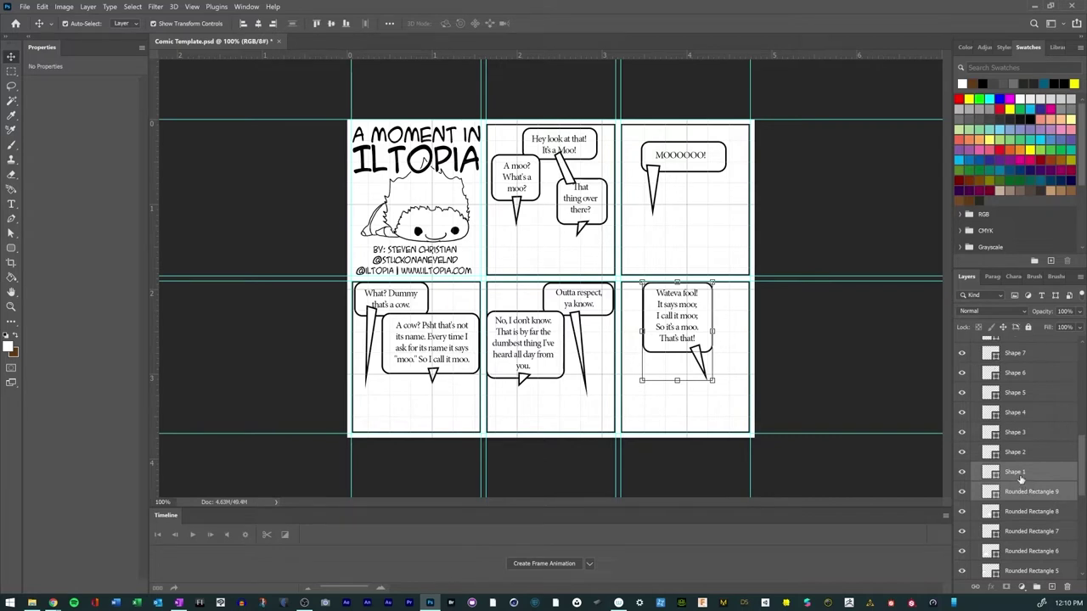
{"action": "right_click", "coordinate": [1019, 479]}
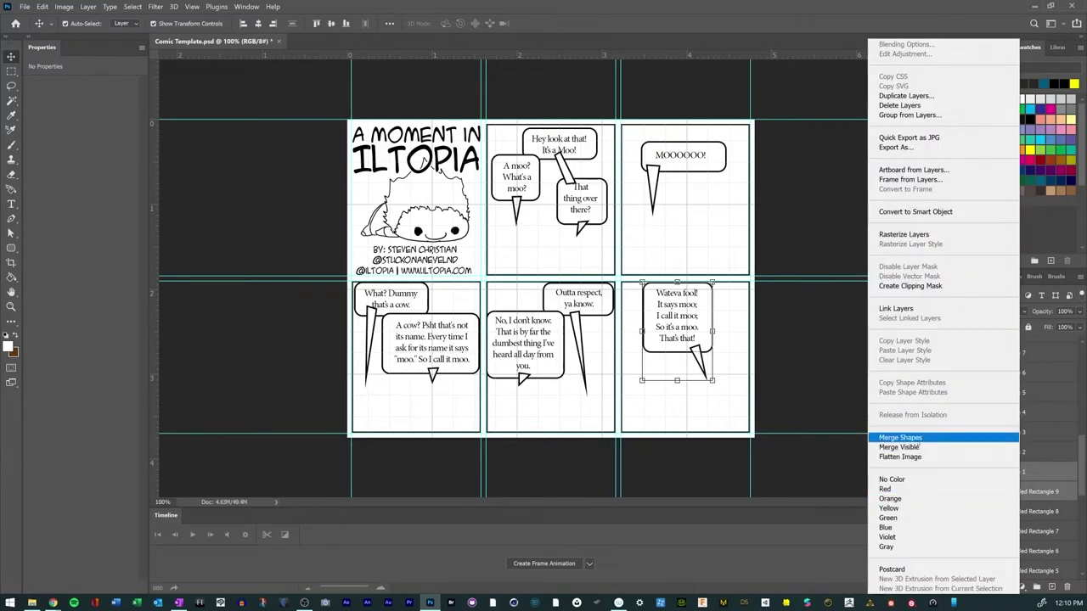
{"action": "left_click", "coordinate": [920, 437]}
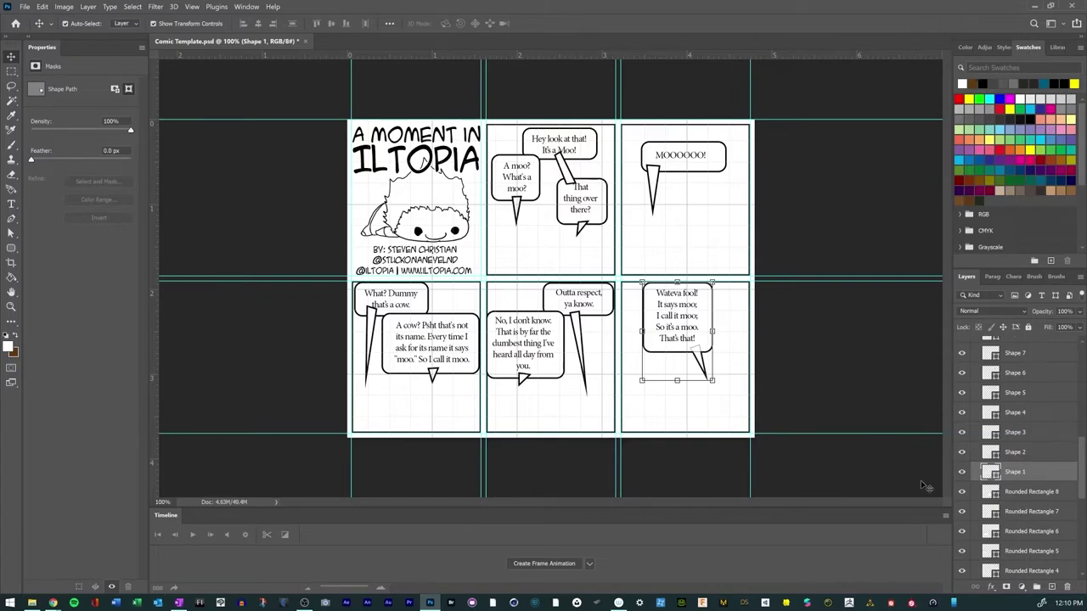
Step: Merge Rounded Rectangle 8 with its Shape 2 tail
{"action": "left_click", "coordinate": [1013, 485]}
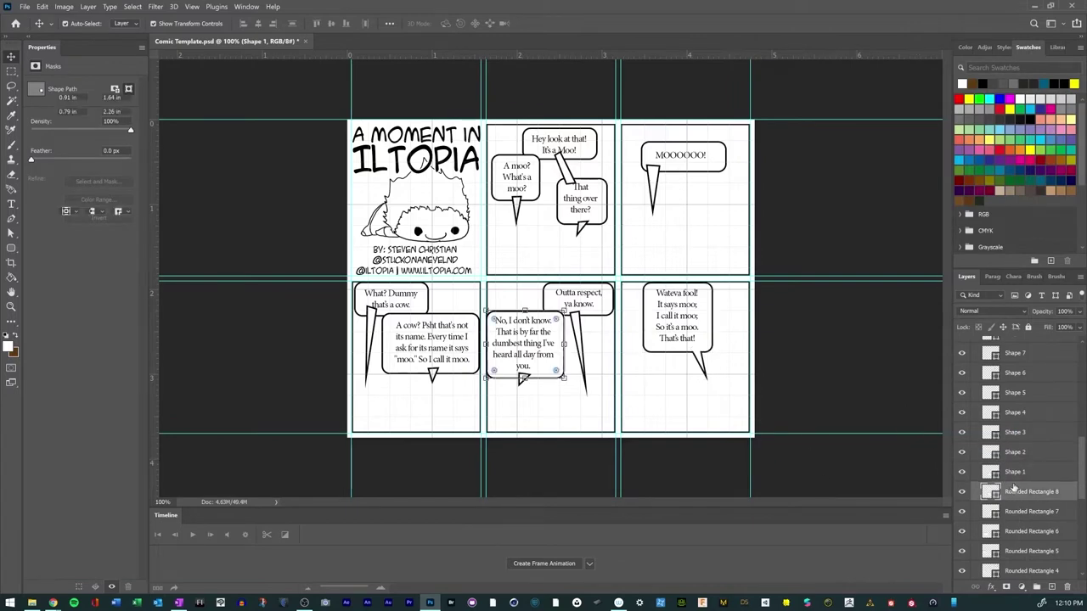
{"action": "left_click", "coordinate": [1013, 476]}
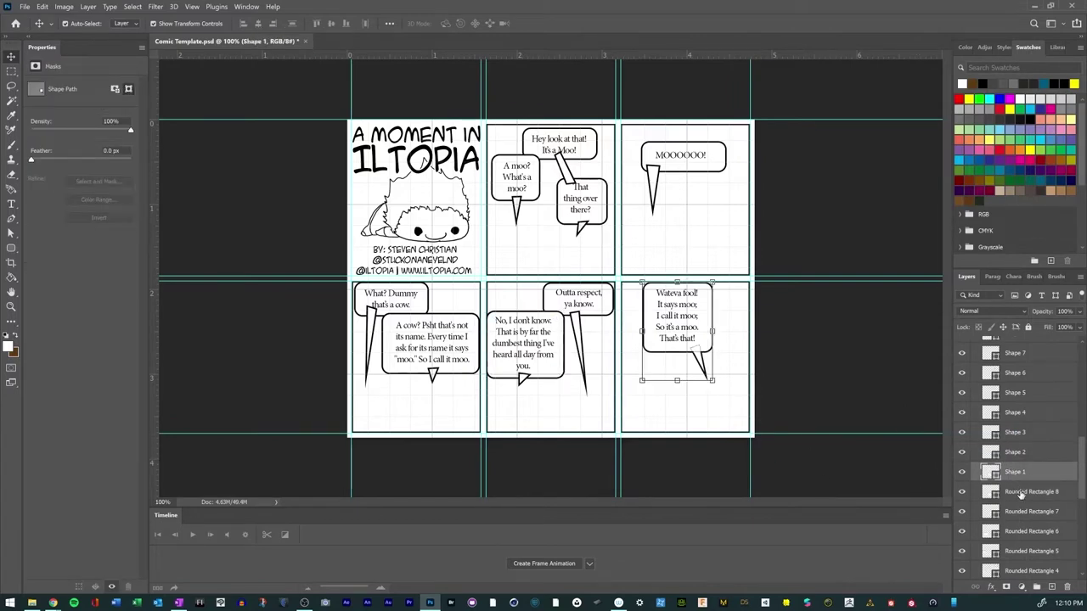
{"action": "left_click", "coordinate": [1019, 493]}
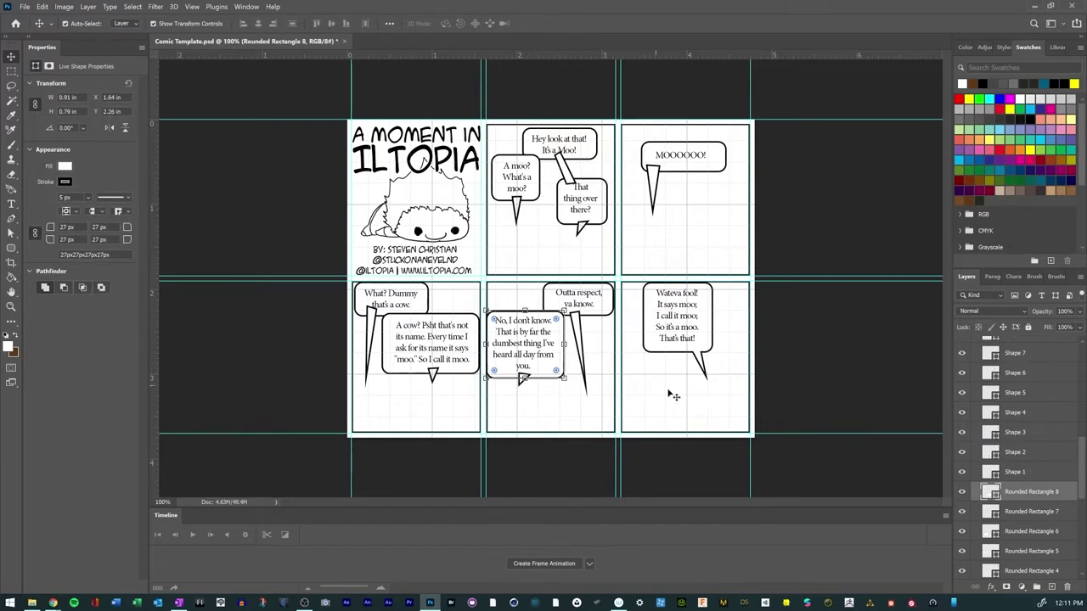
{"action": "left_click", "coordinate": [1023, 473]}
{"action": "left_click", "coordinate": [1016, 454]}
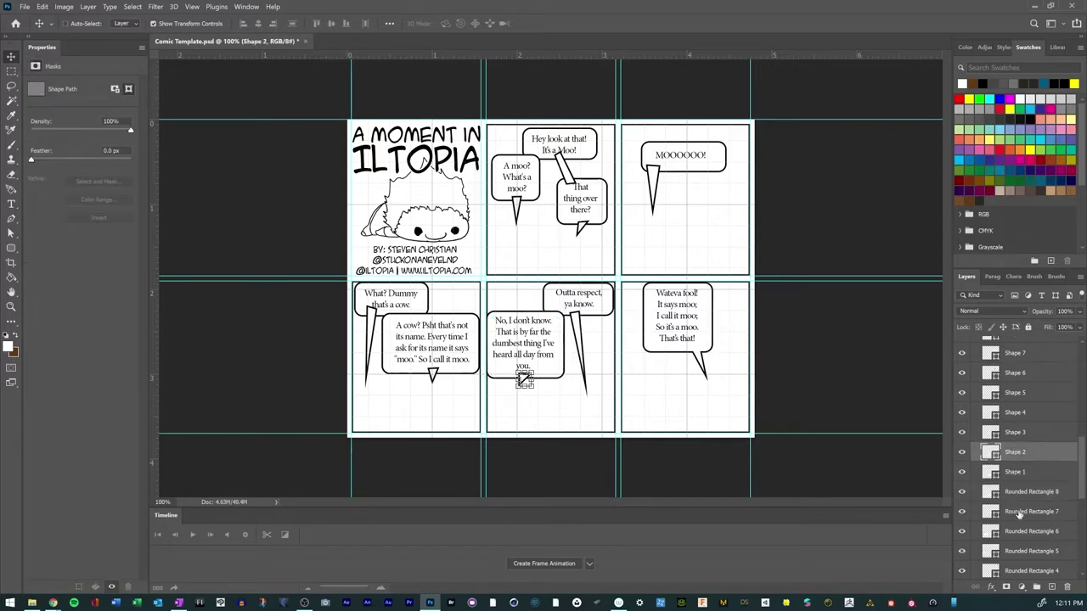
{"action": "left_click", "coordinate": [1021, 495], "text": "ctrl"}
{"action": "right_click", "coordinate": [1021, 495]}
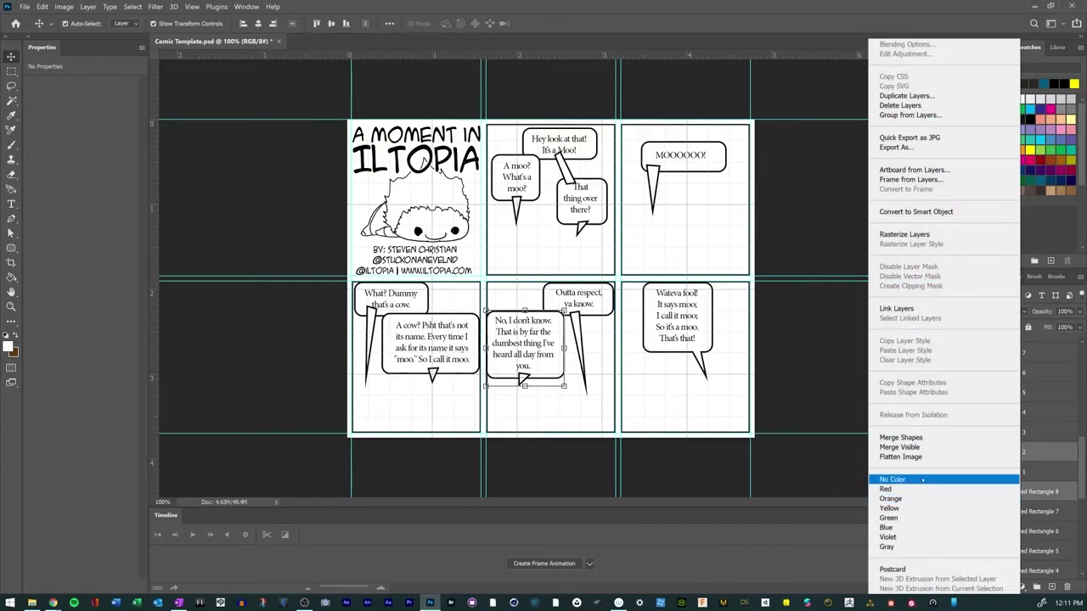
{"action": "left_click", "coordinate": [898, 438]}
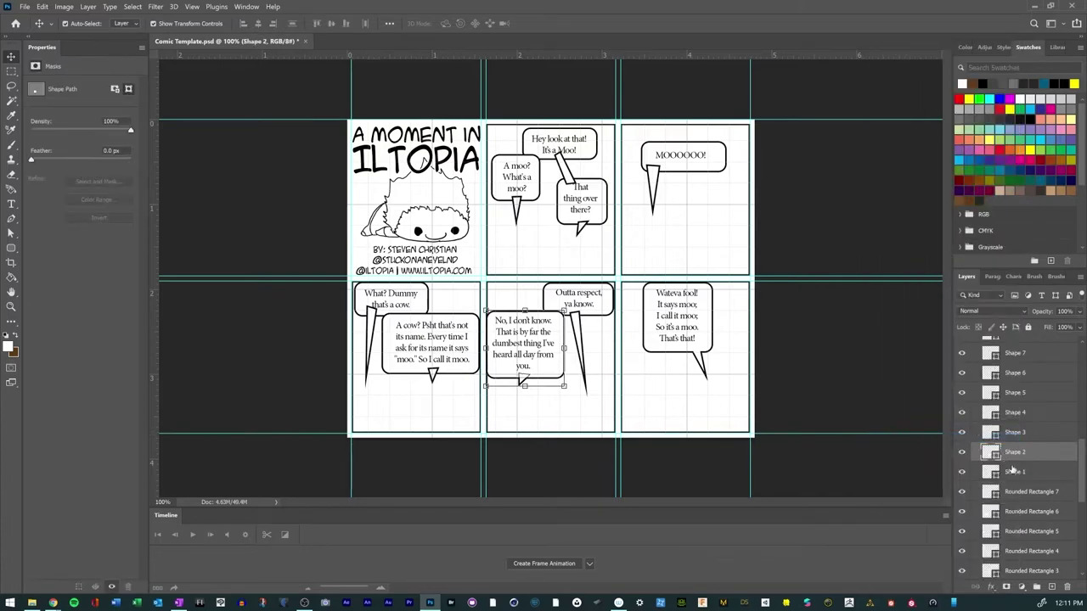
Step: Merge Rounded Rectangle 7 with Shape 3 and Rounded Rectangle 6 with Shape 4
{"action": "left_click", "coordinate": [1019, 492]}
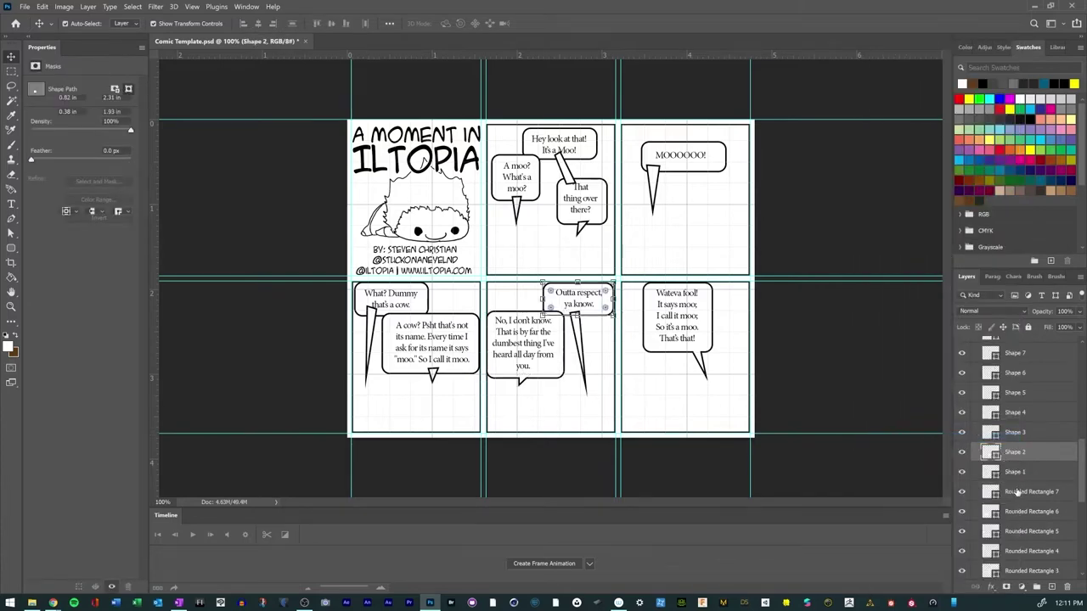
{"action": "left_click", "coordinate": [1010, 433], "text": "ctrl"}
{"action": "right_click", "coordinate": [1010, 433]}
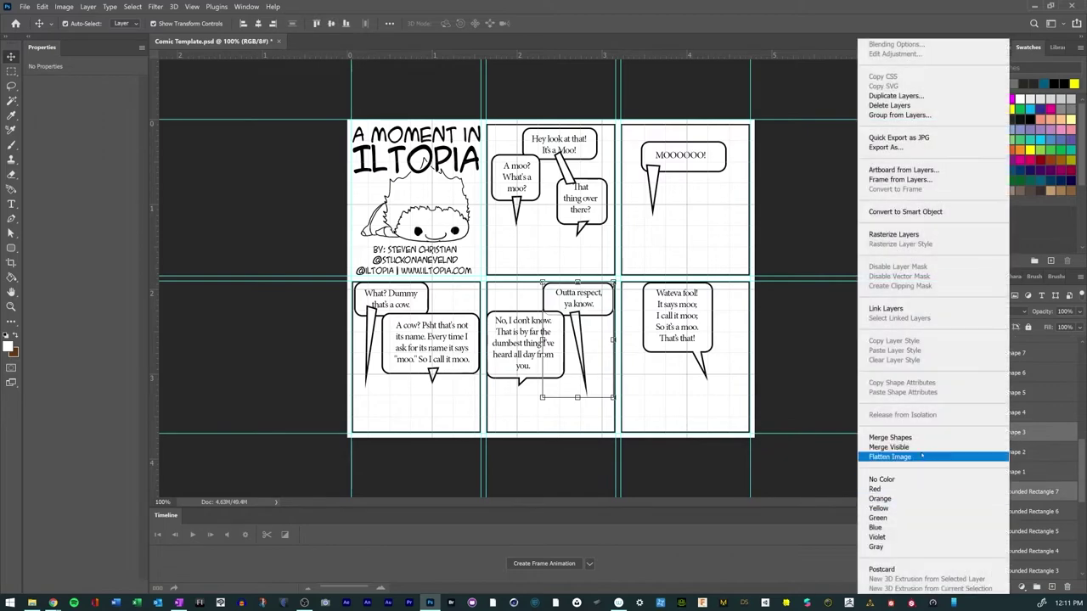
{"action": "left_click", "coordinate": [915, 438]}
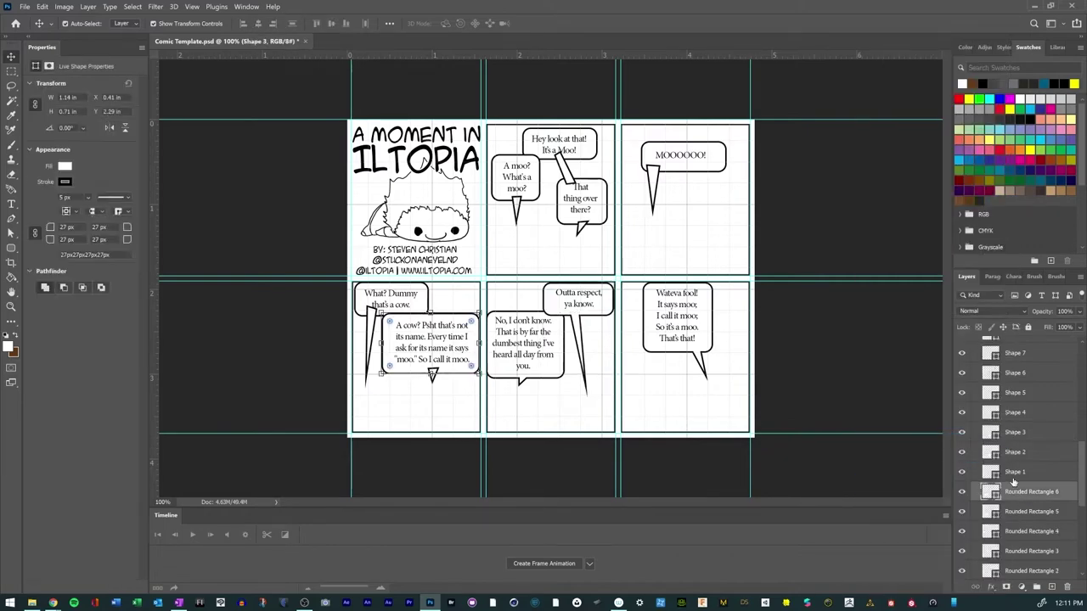
{"action": "left_click", "coordinate": [1018, 494]}
{"action": "left_click", "coordinate": [1010, 413], "text": "ctrl"}
{"action": "right_click", "coordinate": [1010, 413]}
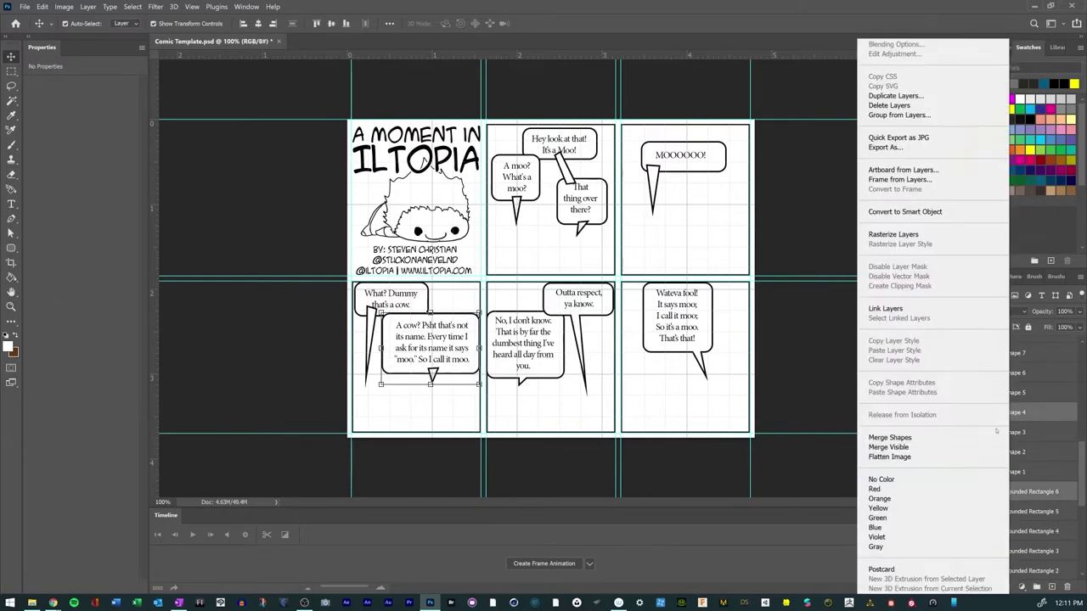
{"action": "left_click", "coordinate": [929, 438]}
Step: Merge the 'What? Dummy' bubble with its Shape 5 tail and move it below Shape 4
{"action": "left_click", "coordinate": [1037, 494]}
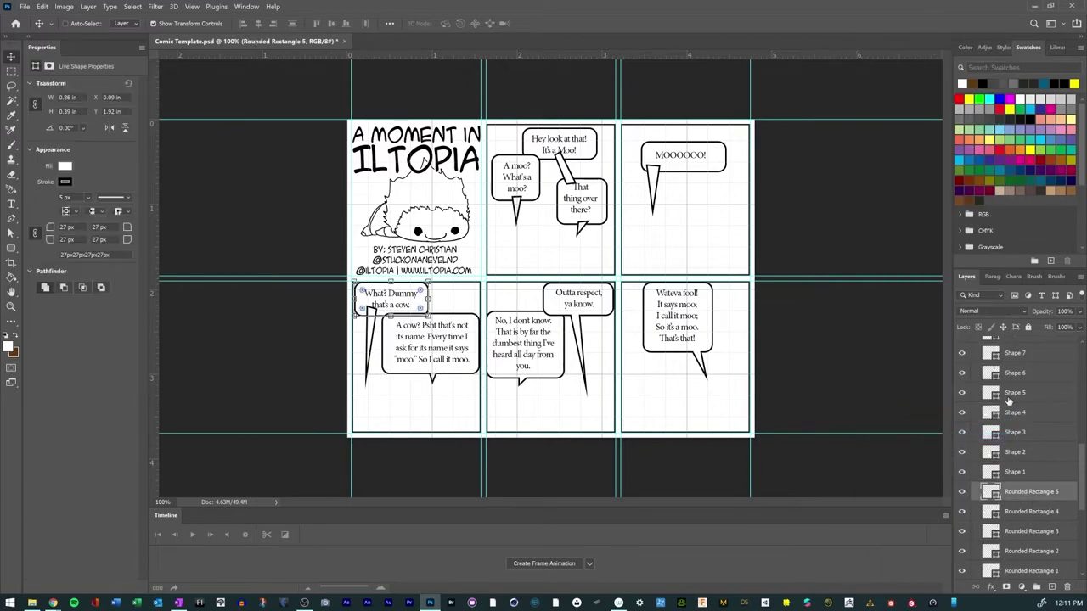
{"action": "left_click", "coordinate": [1013, 394], "text": "ctrl"}
{"action": "right_click", "coordinate": [1013, 394]}
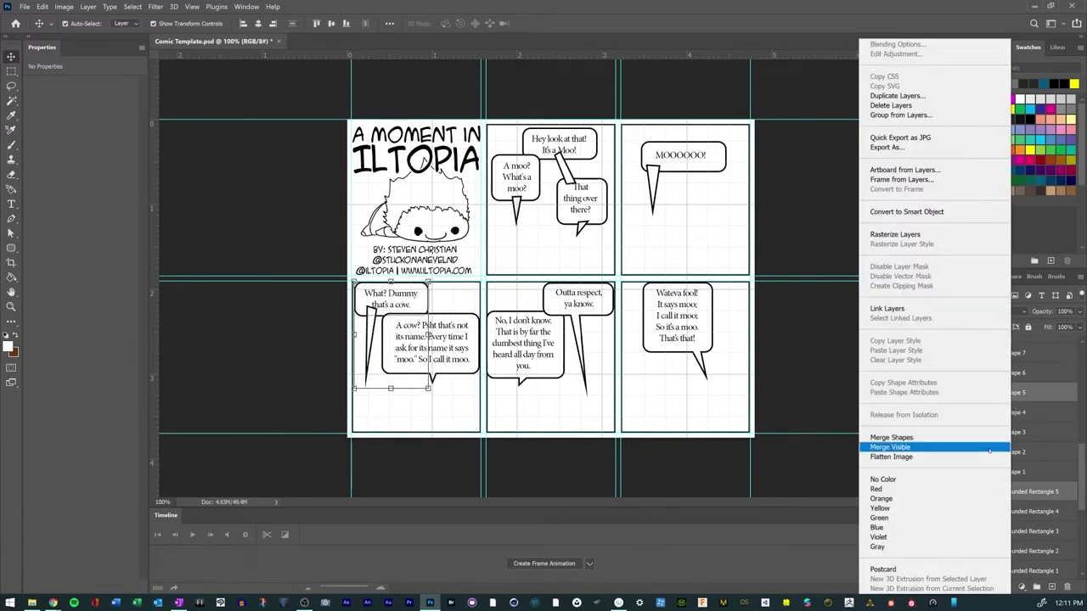
{"action": "left_click", "coordinate": [912, 439]}
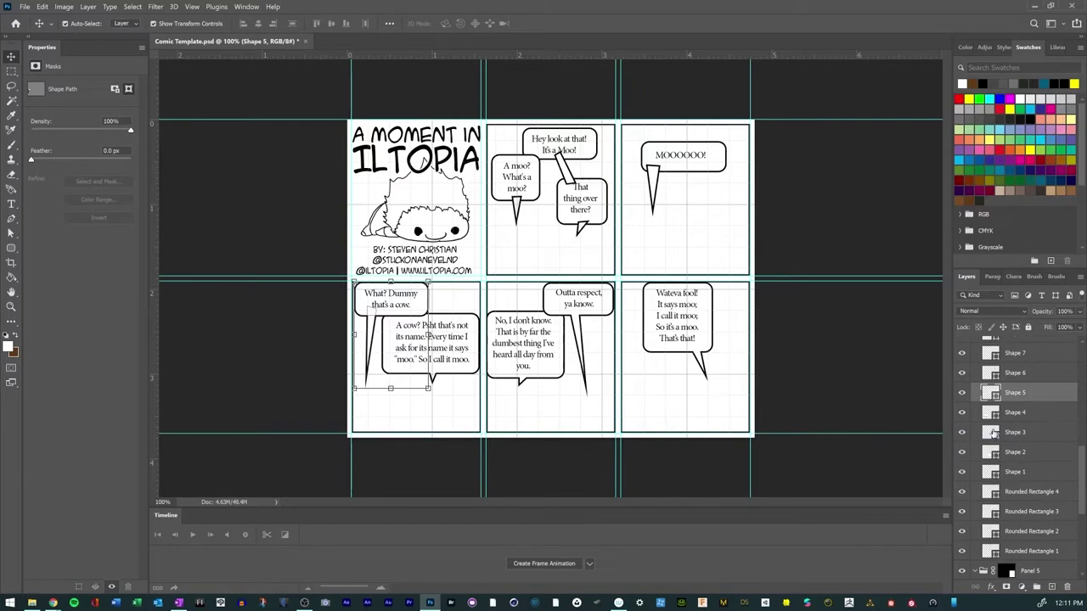
{"action": "left_click_drag", "start_coordinate": [1012, 394], "coordinate": [1017, 459]}
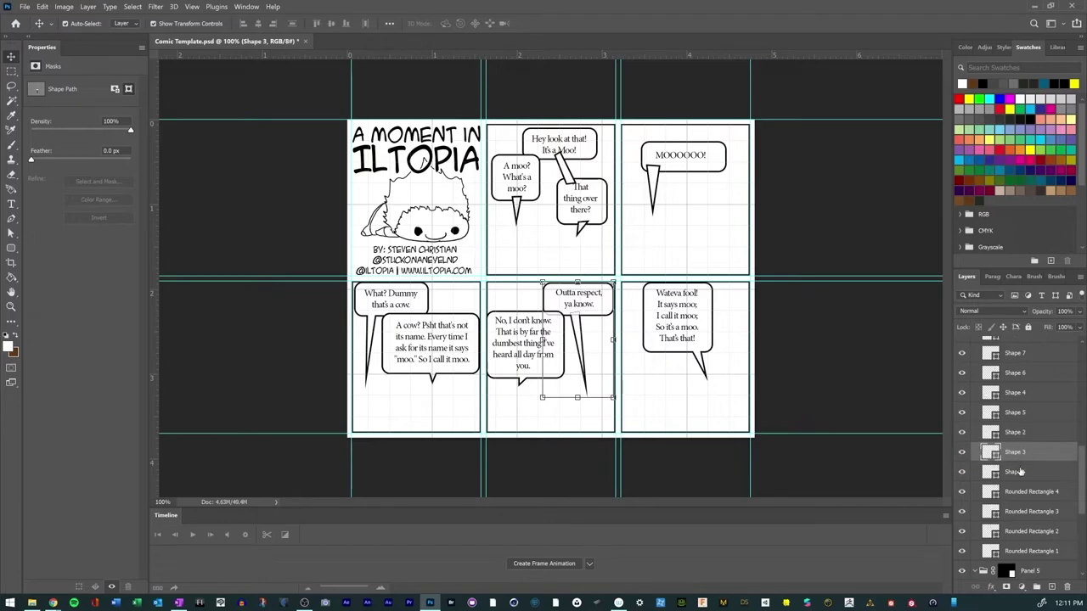
Step: Merge the MOOOOOO bubble body with its tail into one shape
{"action": "left_click", "coordinate": [1024, 495]}
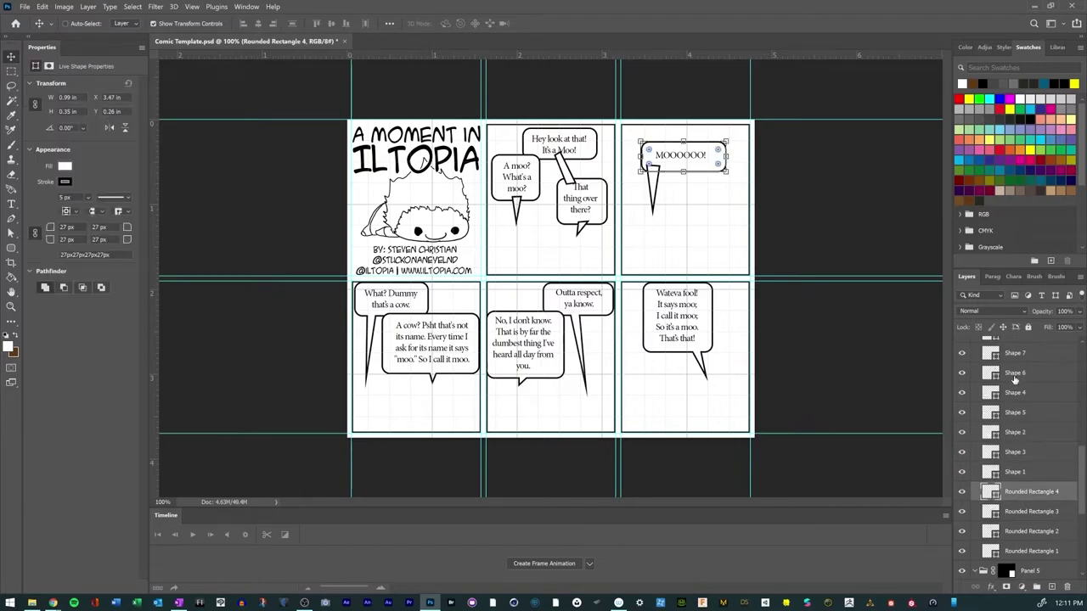
{"action": "left_click", "coordinate": [1015, 375], "text": "ctrl"}
{"action": "right_click", "coordinate": [1015, 374]}
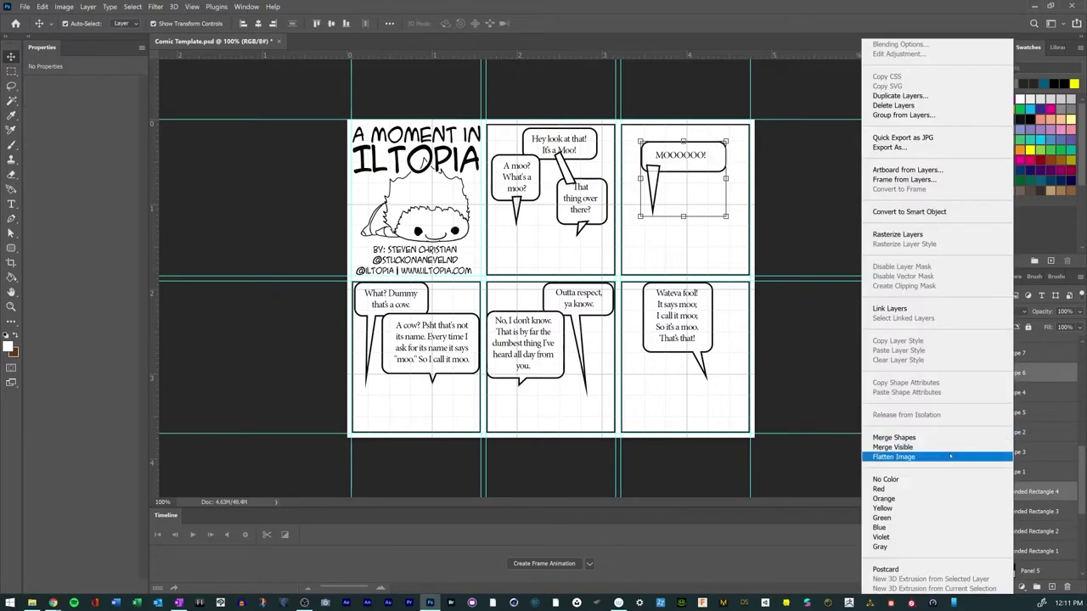
{"action": "left_click", "coordinate": [948, 438]}
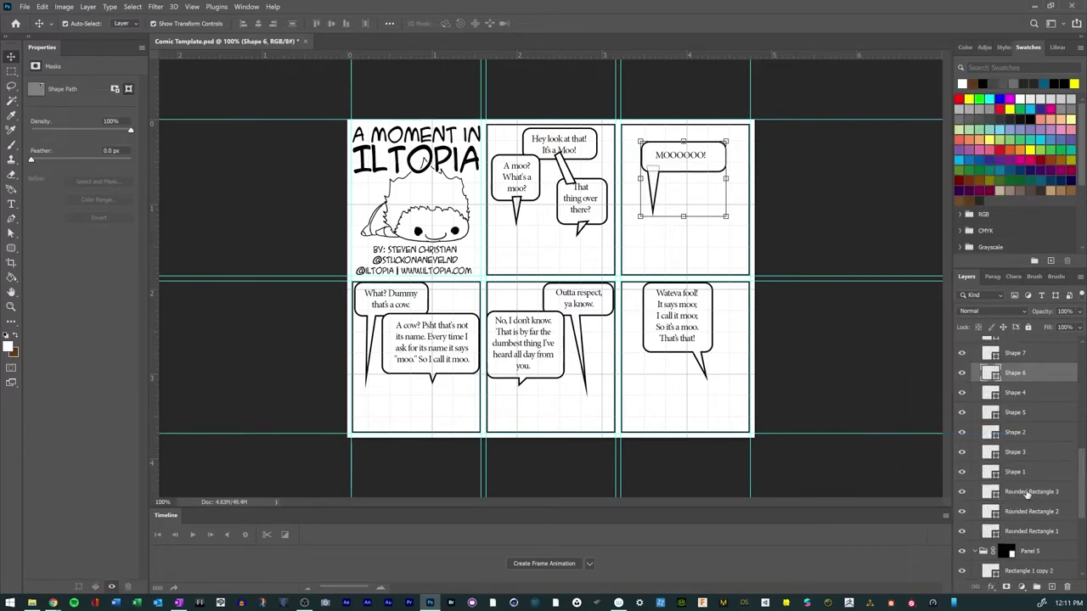
Step: Select Rounded Rectangles 1 through 3 together with tail Shape 7
{"action": "left_click", "coordinate": [1028, 494]}
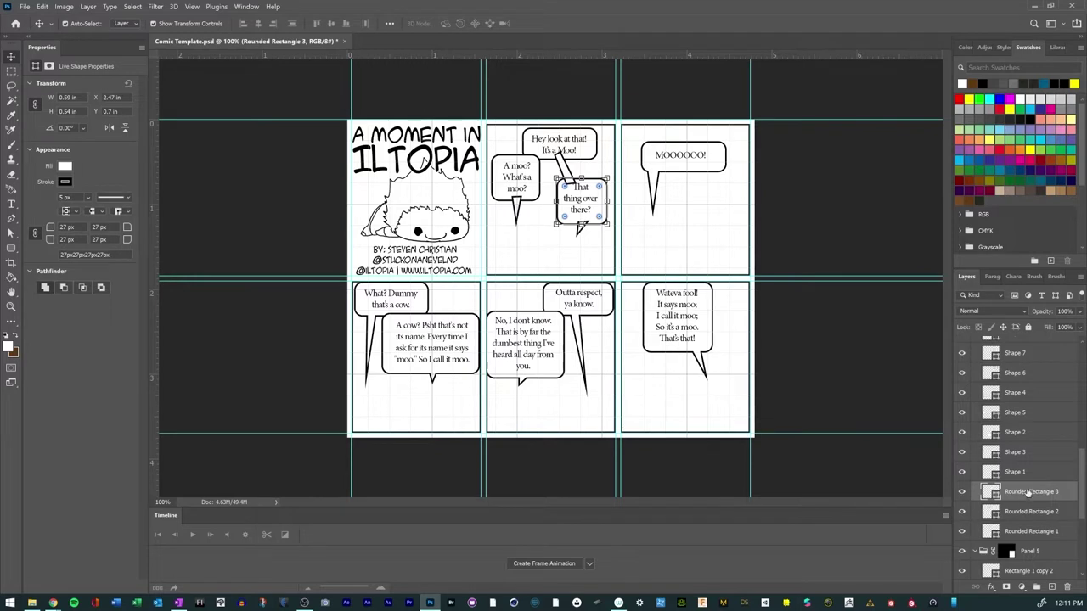
{"action": "left_click", "coordinate": [1031, 532], "text": "shift"}
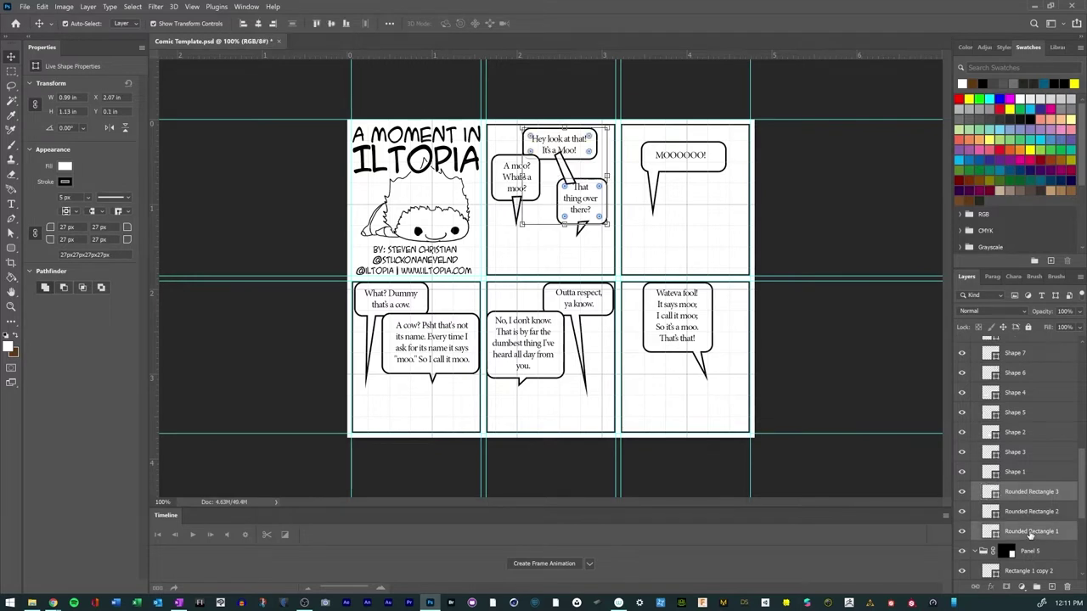
{"action": "left_click", "coordinate": [1017, 514]}
{"action": "left_click", "coordinate": [1019, 531]}
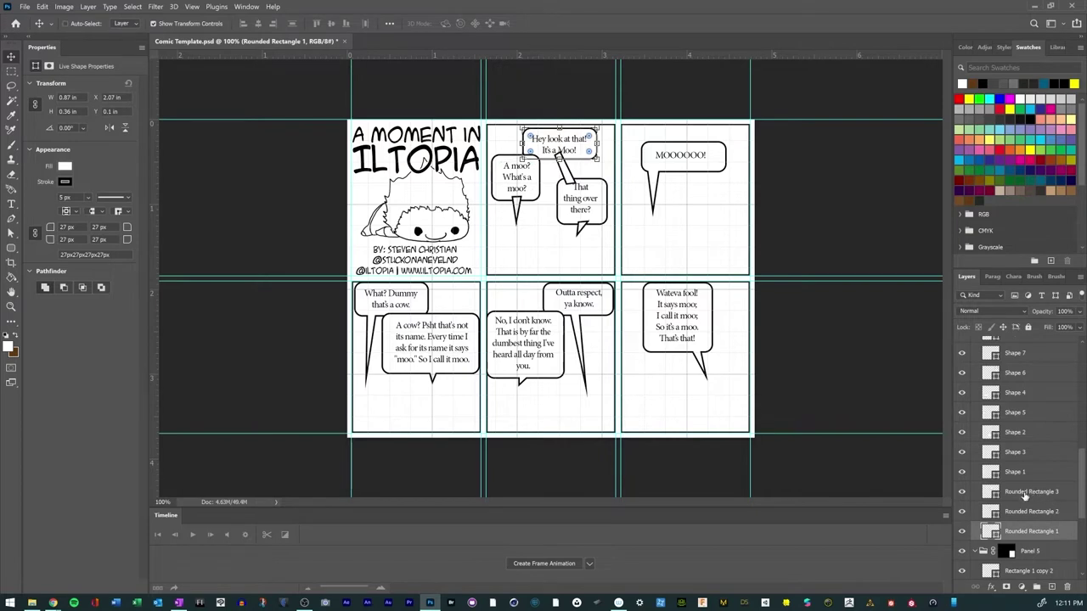
{"action": "left_click", "coordinate": [1024, 495], "text": "shift"}
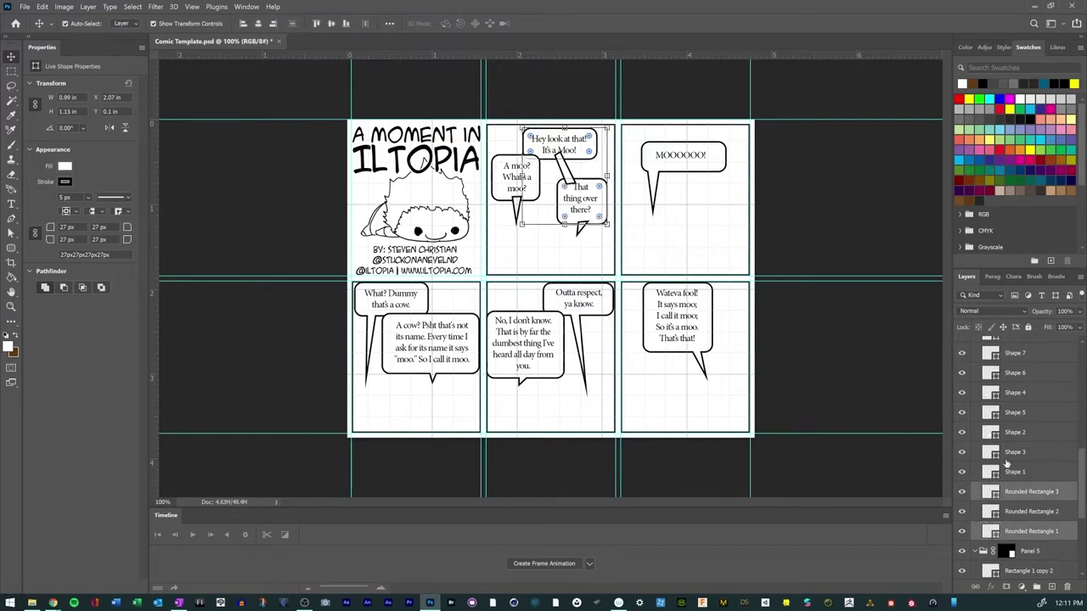
{"action": "left_click", "coordinate": [1010, 355], "text": "ctrl"}
Step: Merge the selected top-panel bubble bodies with tails Shape 7 and Shape 9
{"action": "scroll", "coordinate": [1009, 355], "scroll_direction": "up", "scroll_amount": 2}
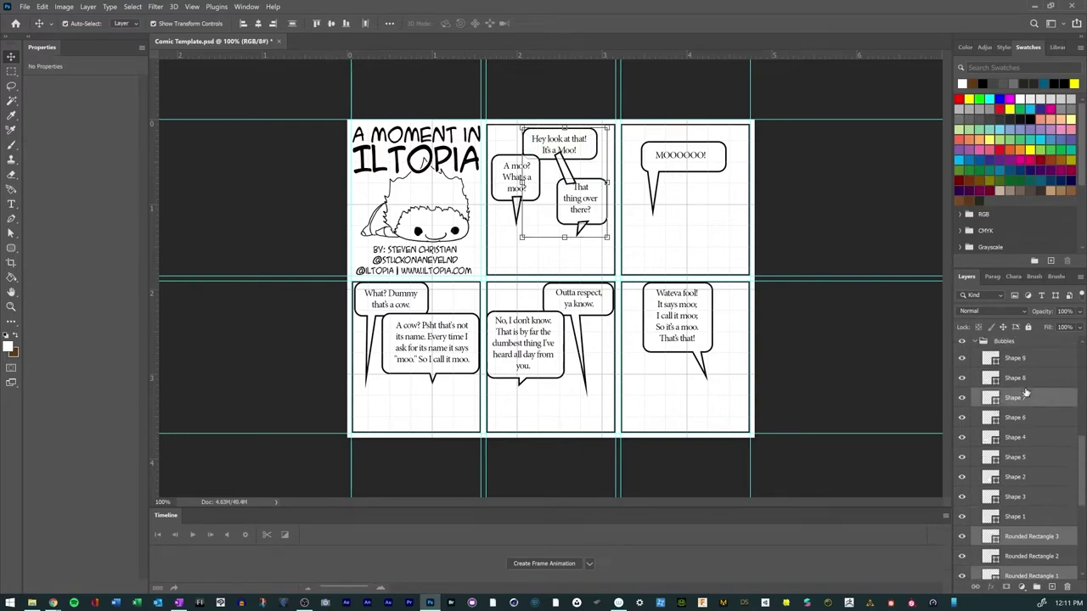
{"action": "left_click", "coordinate": [1009, 360], "text": "ctrl"}
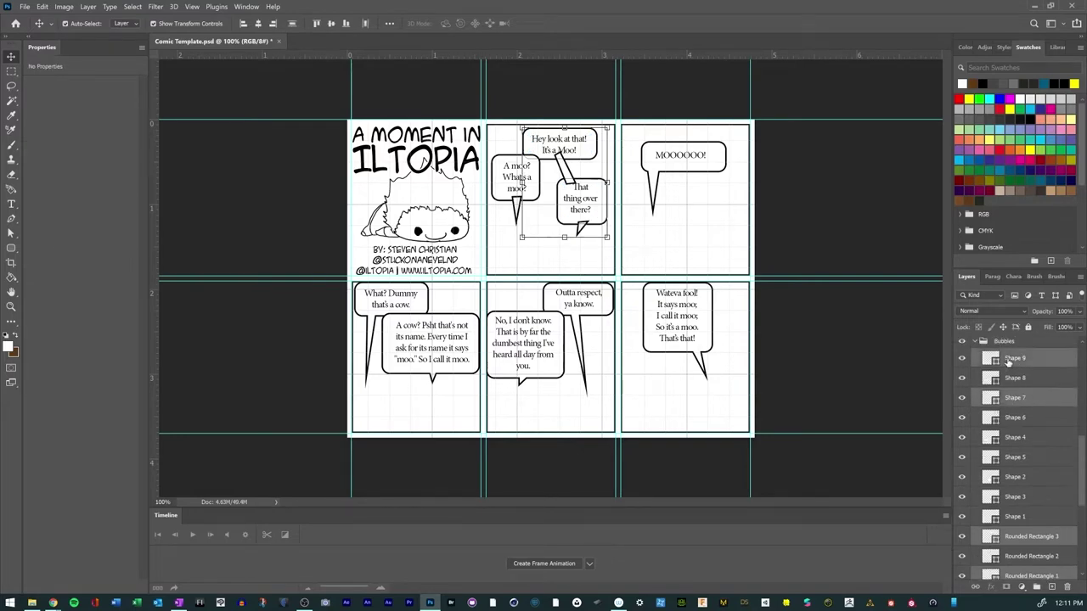
{"action": "right_click", "coordinate": [1009, 360]}
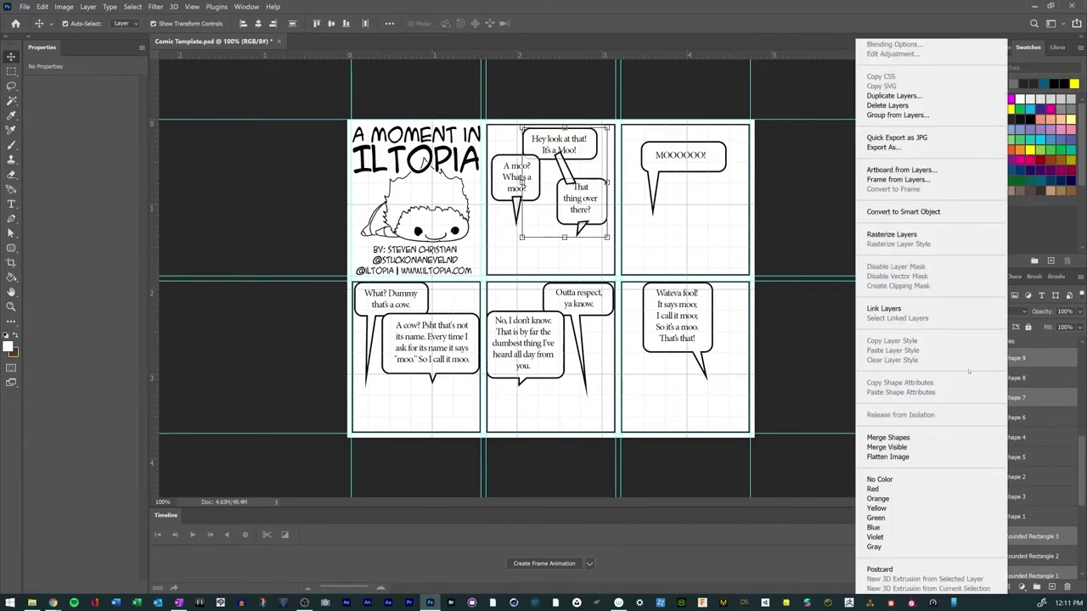
{"action": "left_click", "coordinate": [888, 437]}
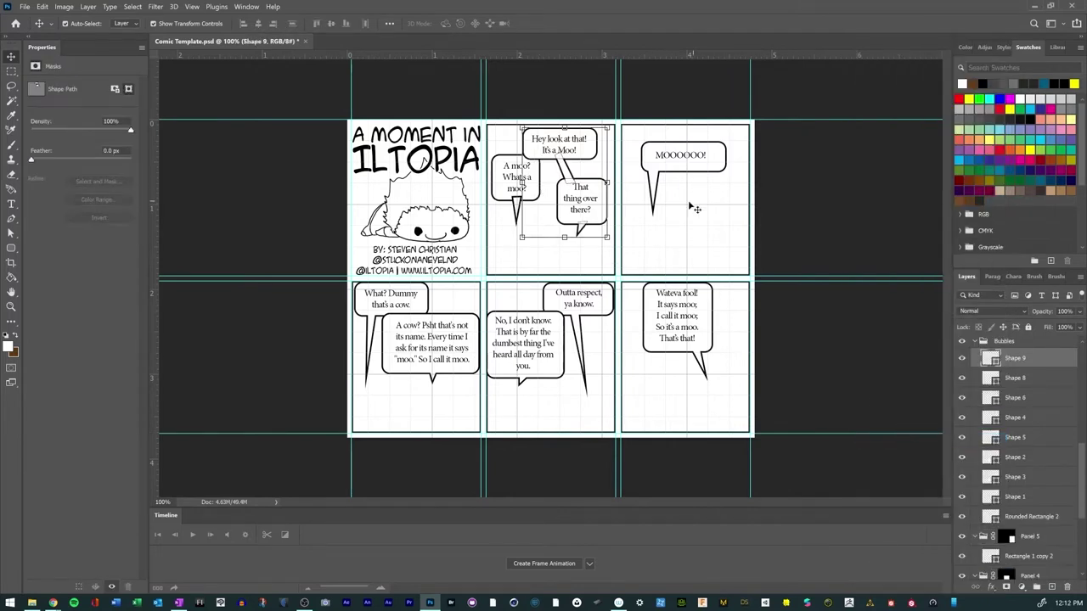
Step: Merge the 'A moo?' tail Shape 8 with Rounded Rectangle 2 and move it above Shape 9
{"action": "left_click", "coordinate": [1029, 378]}
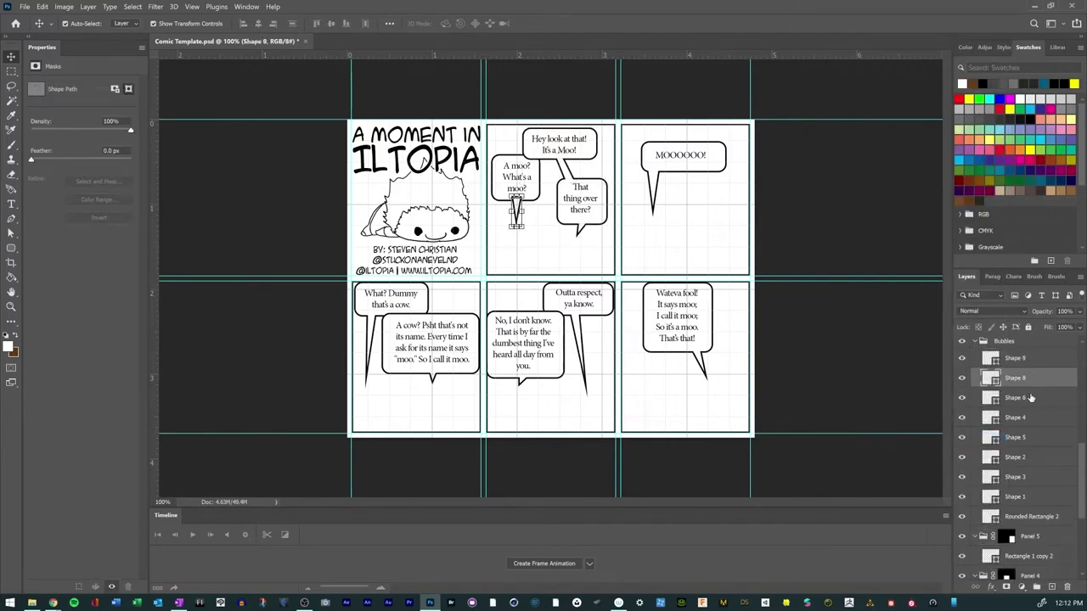
{"action": "scroll", "coordinate": [1014, 433], "scroll_direction": "down", "scroll_amount": 3}
{"action": "left_click", "coordinate": [1013, 429], "text": "ctrl"}
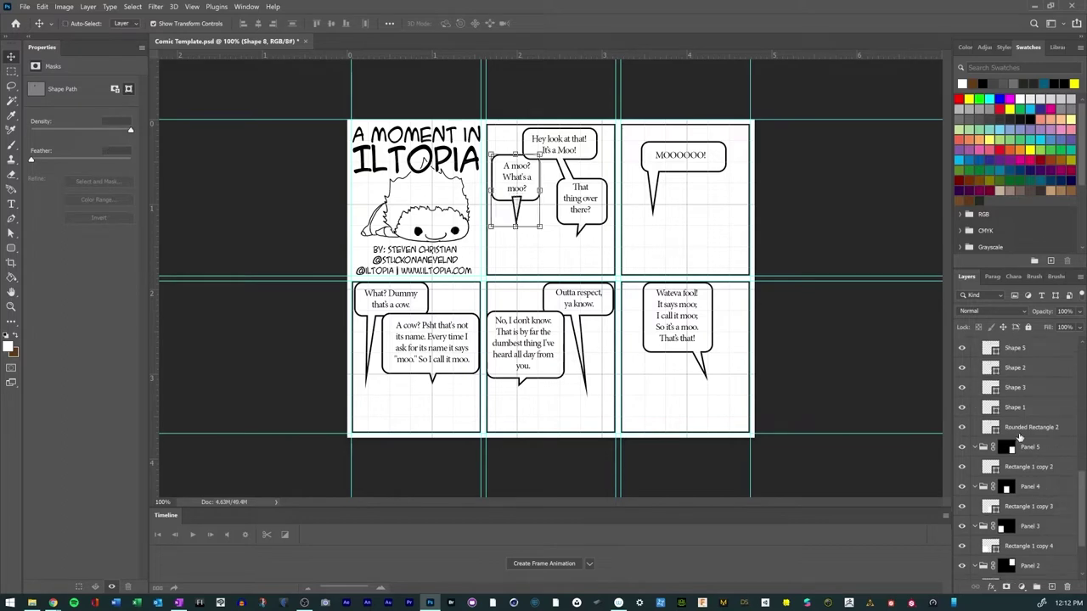
{"action": "right_click", "coordinate": [1014, 430]}
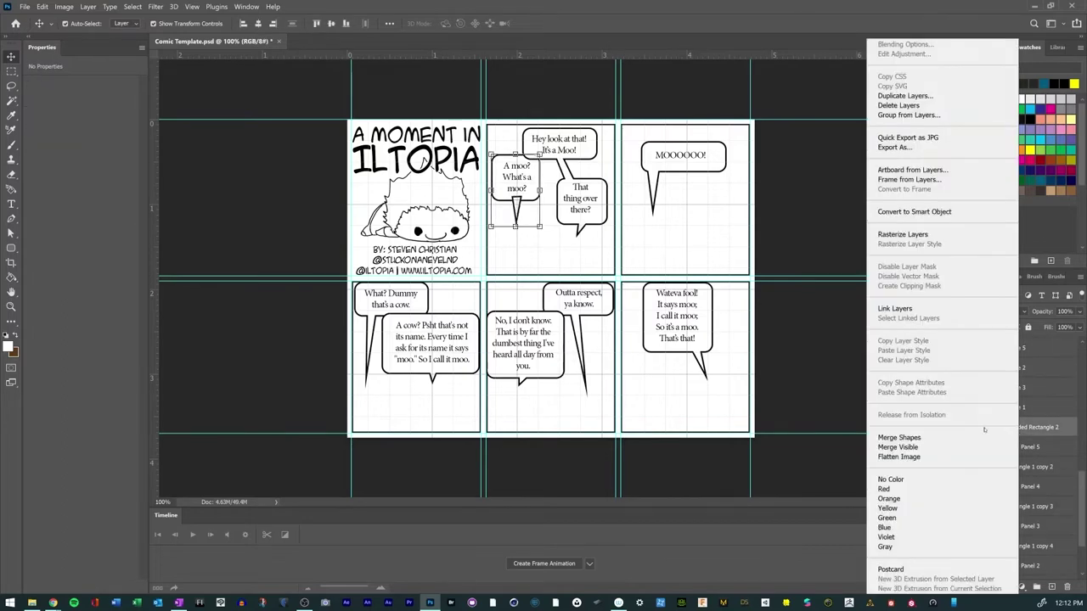
{"action": "left_click", "coordinate": [917, 437]}
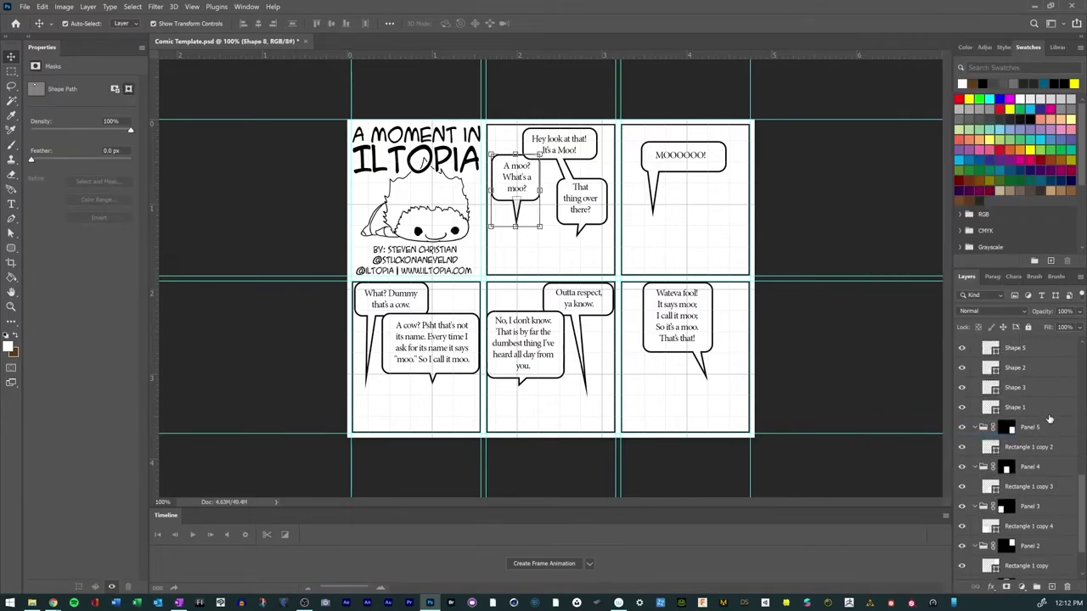
{"action": "scroll", "coordinate": [1045, 426], "scroll_direction": "up", "scroll_amount": 5}
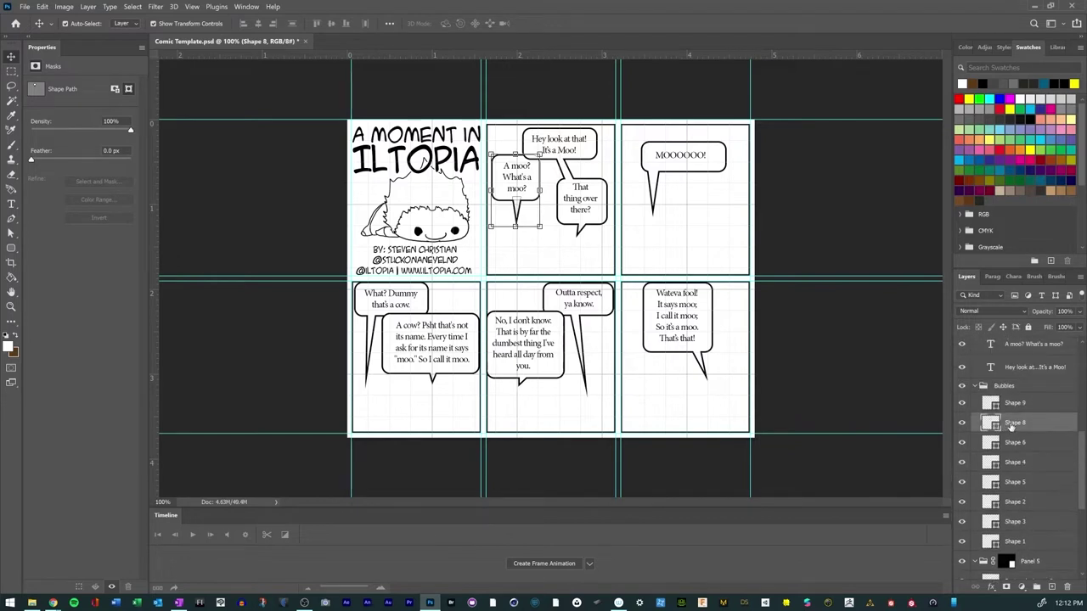
{"action": "left_click_drag", "start_coordinate": [1010, 424], "coordinate": [1007, 406]}
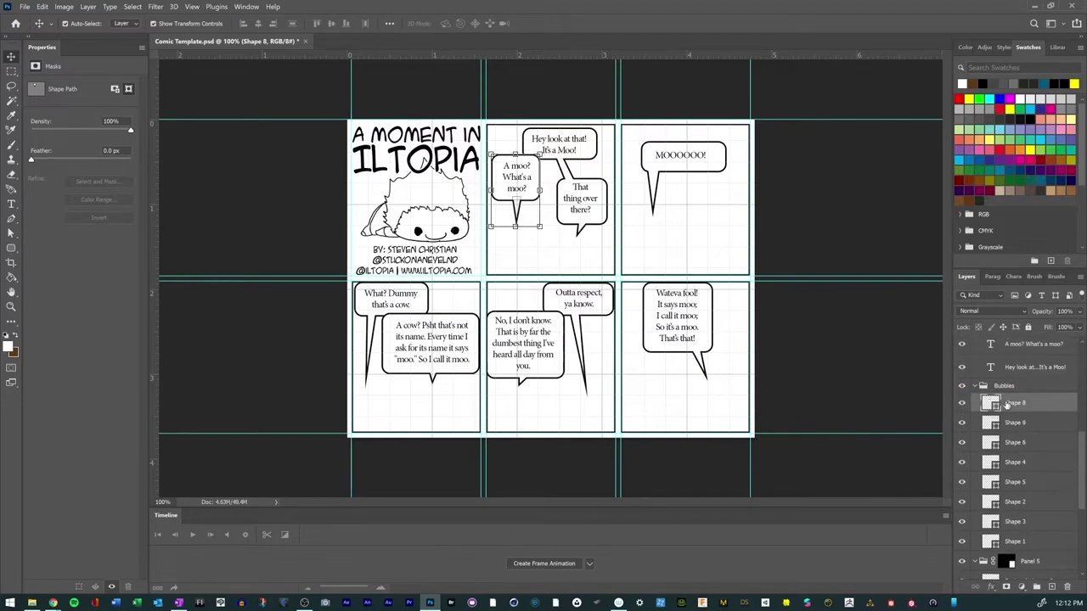
{"action": "left_click", "coordinate": [811, 384]}
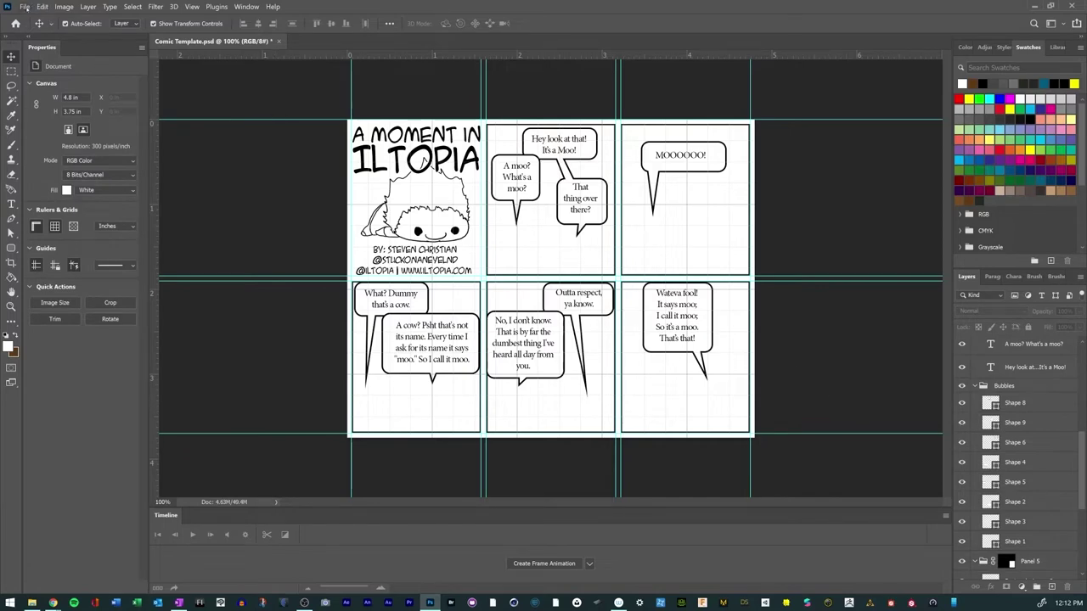
Step: Save the comic document with File > Save
{"action": "left_click", "coordinate": [26, 6]}
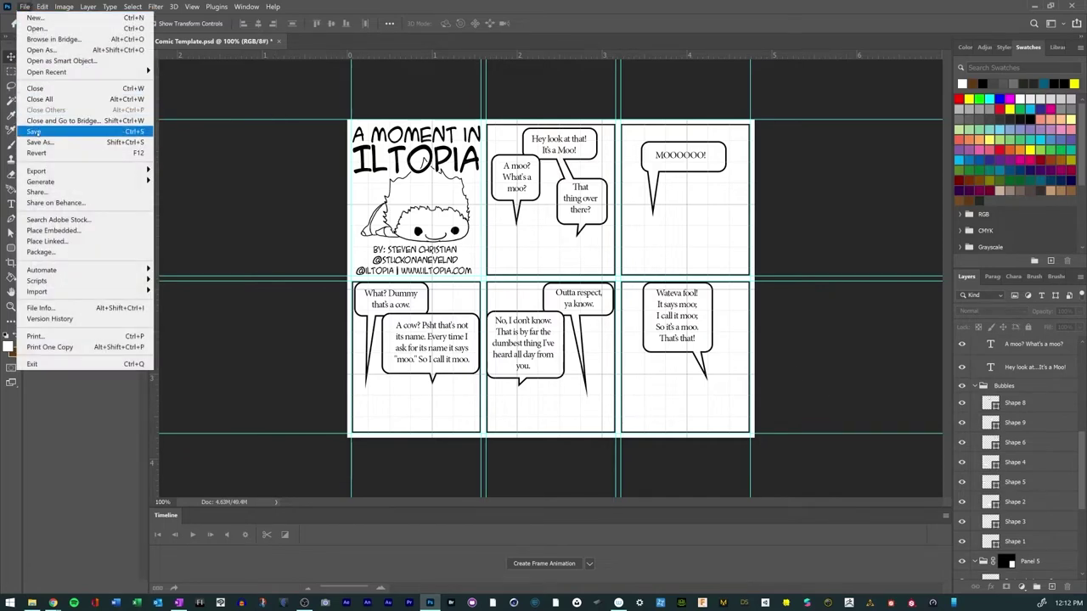
{"action": "left_click", "coordinate": [38, 132]}
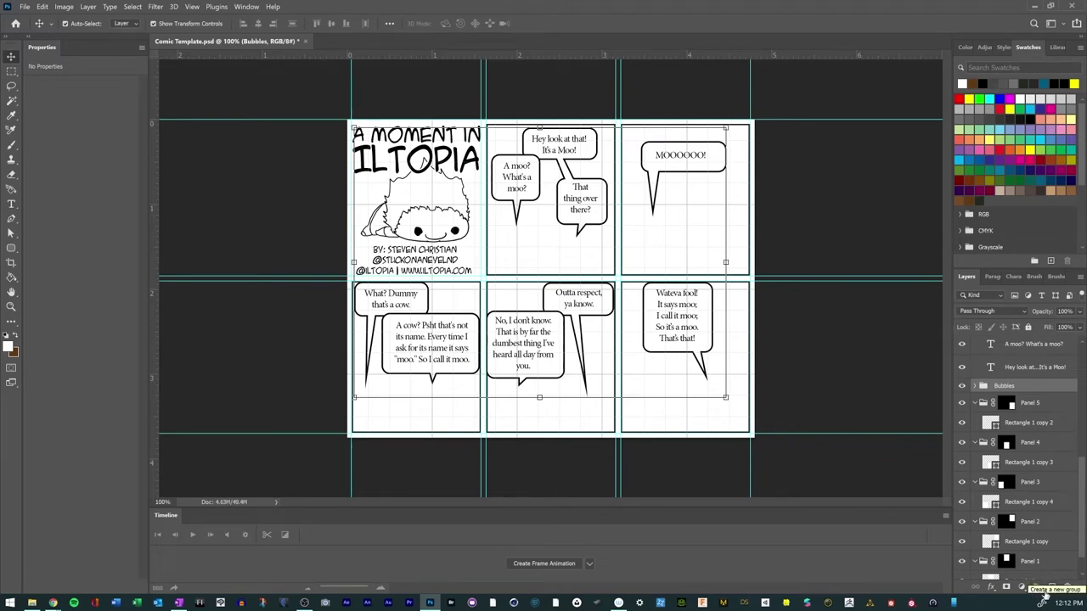
Step: Create a new layer group below Bubbles and name it 'Sketch'
{"action": "left_click", "coordinate": [1035, 586]}
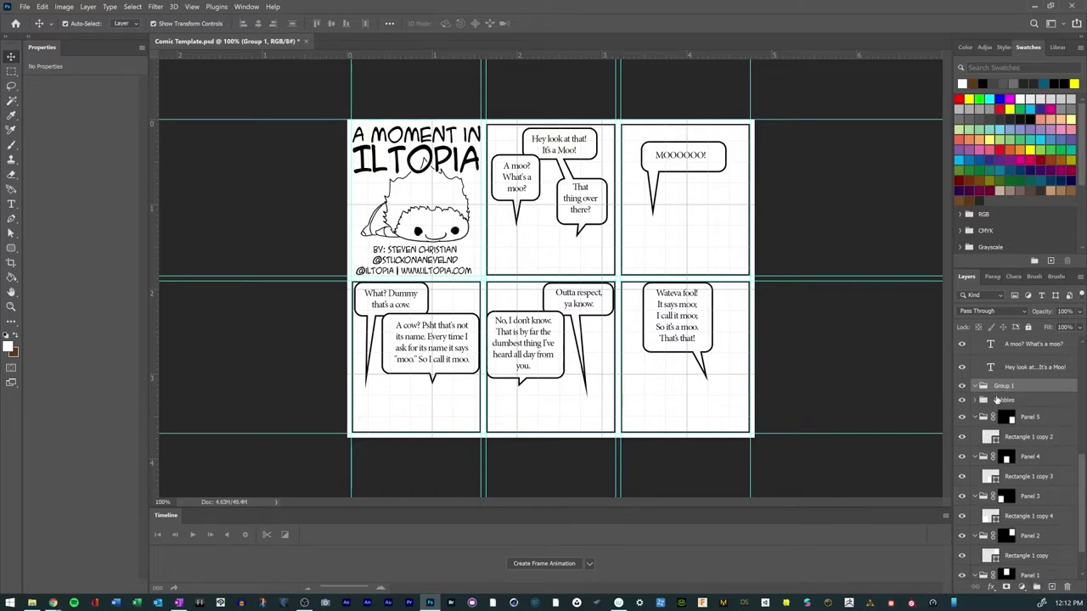
{"action": "left_click_drag", "start_coordinate": [996, 390], "coordinate": [1002, 414]}
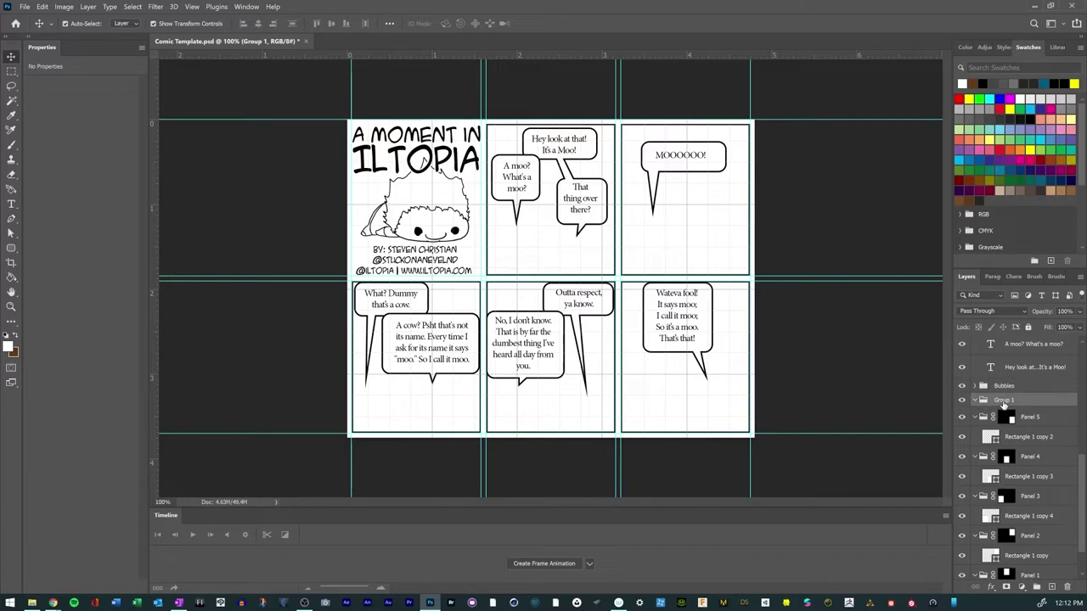
{"action": "double_click", "coordinate": [1003, 399]}
{"action": "type", "text": "Sketch"}
{"action": "left_click", "coordinate": [1060, 404]}
Step: Add a blank layer inside Sketch and set its opacity to 70%
{"action": "left_click", "coordinate": [1052, 588]}
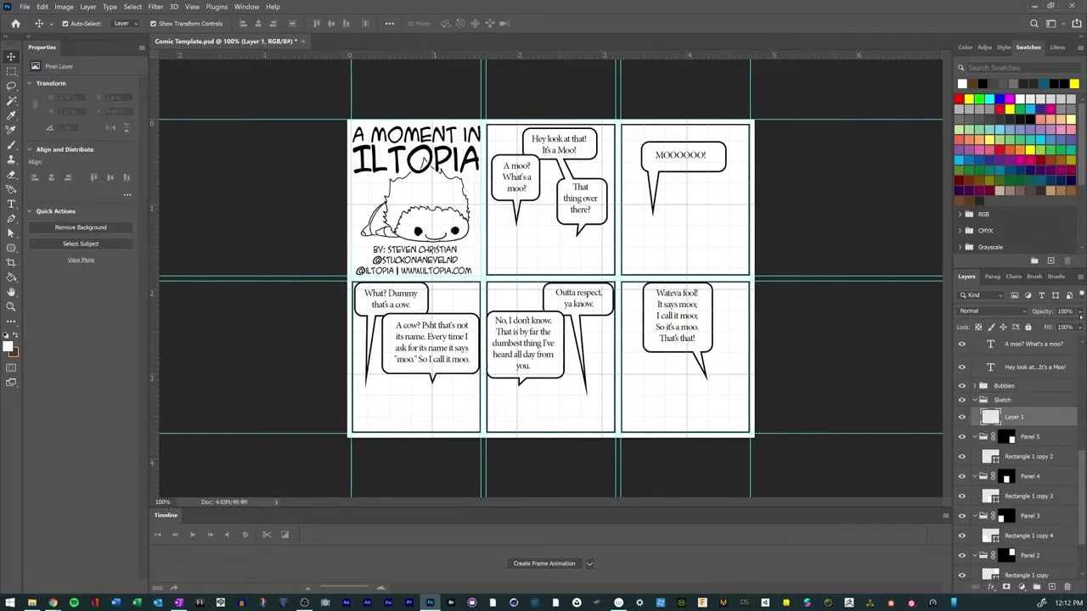
{"action": "left_click", "coordinate": [1079, 312]}
{"action": "left_click", "coordinate": [1059, 325]}
{"action": "left_click_drag", "start_coordinate": [1059, 325], "coordinate": [1062, 325]}
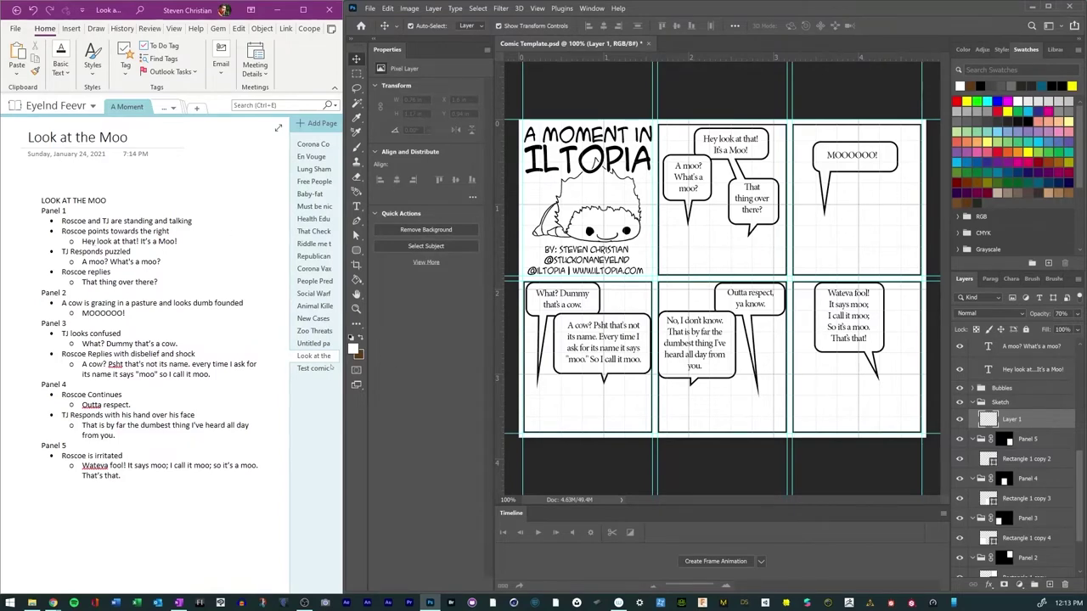
Step: Widen the Photoshop window beside the script notes and save the comic template
{"action": "left_click_drag", "start_coordinate": [346, 396], "coordinate": [279, 398]}
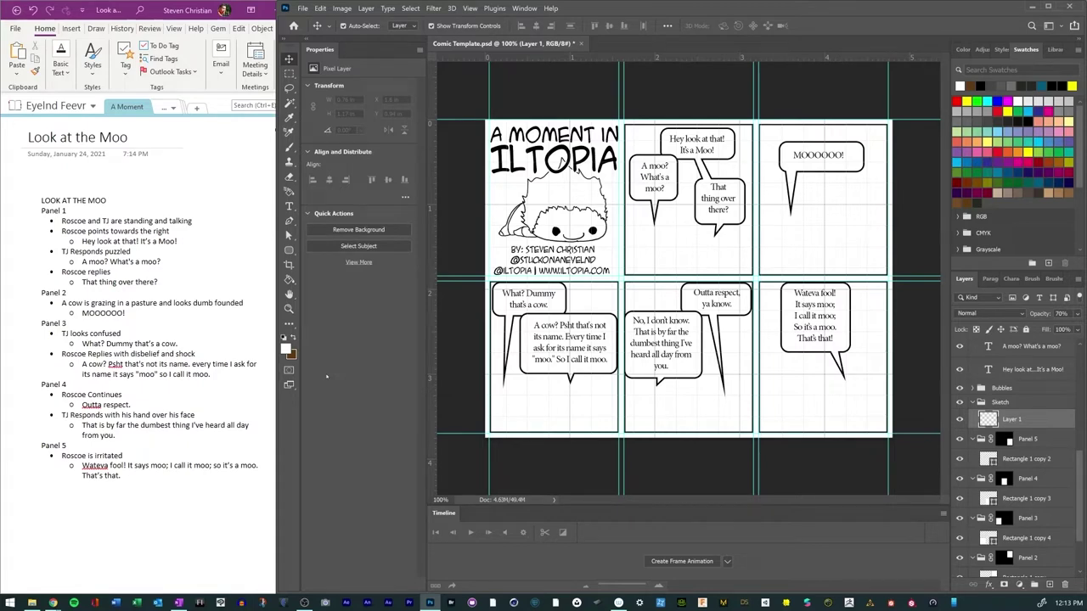
{"action": "left_click", "coordinate": [303, 8]}
{"action": "left_click", "coordinate": [312, 124]}
Step: Load the Pencil 2B brush preset and undo a test stroke
{"action": "key", "text": "b"}
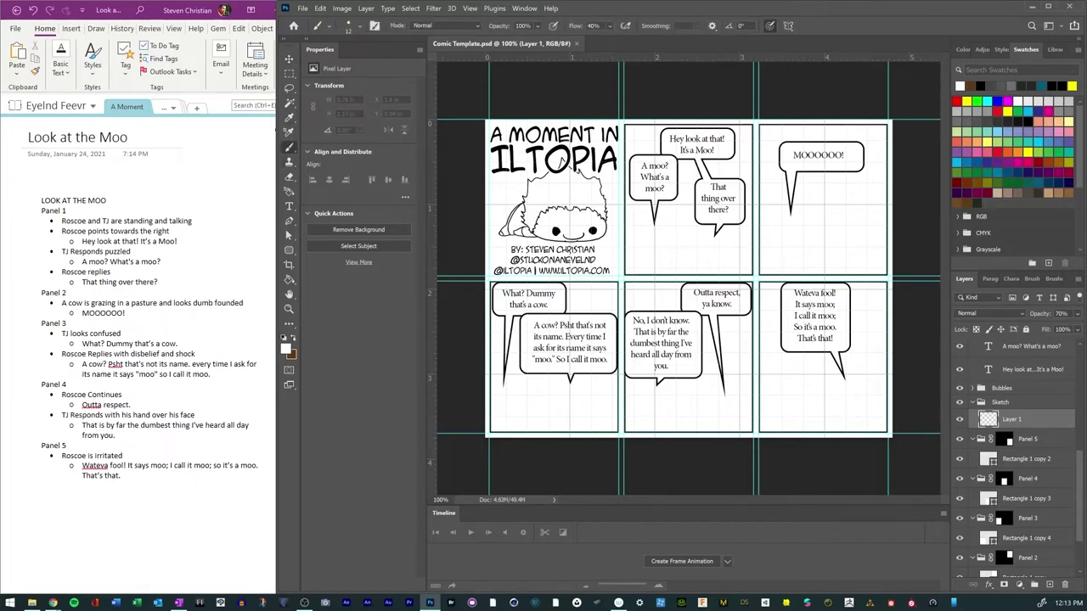
{"action": "left_click", "coordinate": [319, 25]}
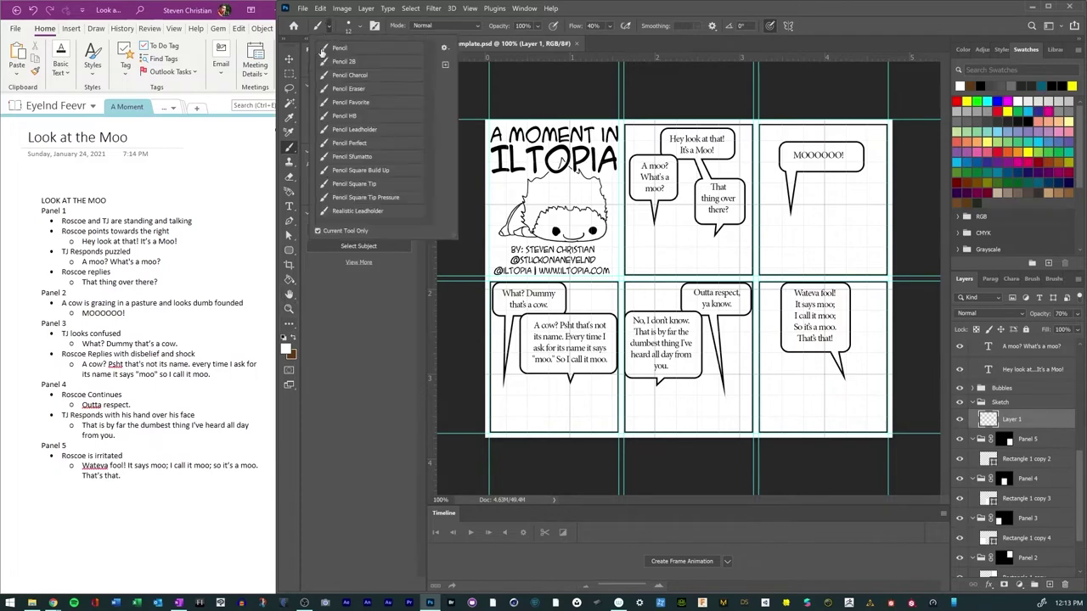
{"action": "left_click", "coordinate": [341, 65]}
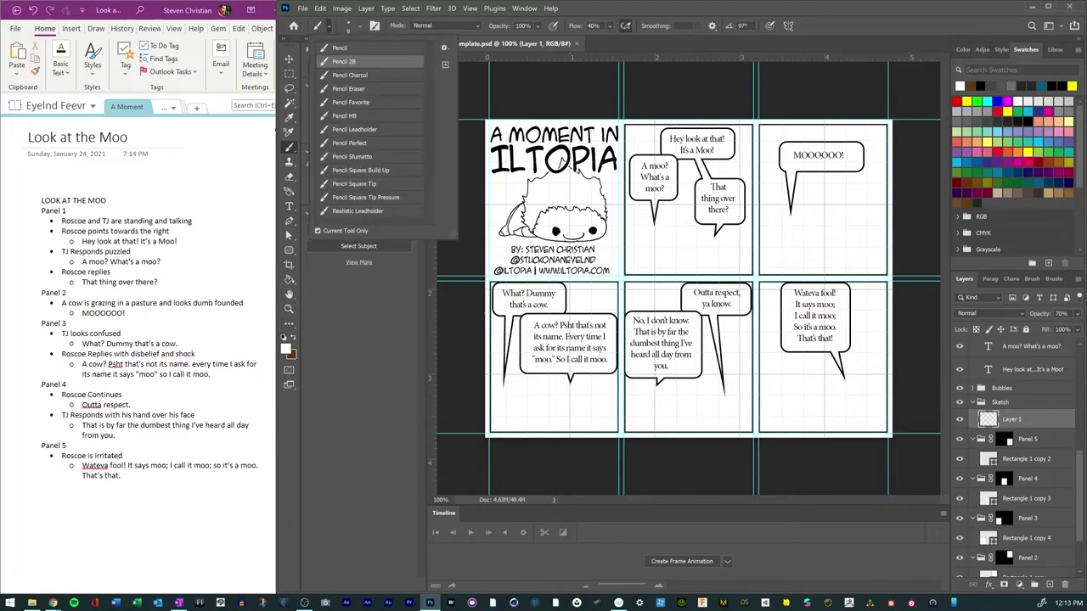
{"action": "left_click", "coordinate": [660, 231]}
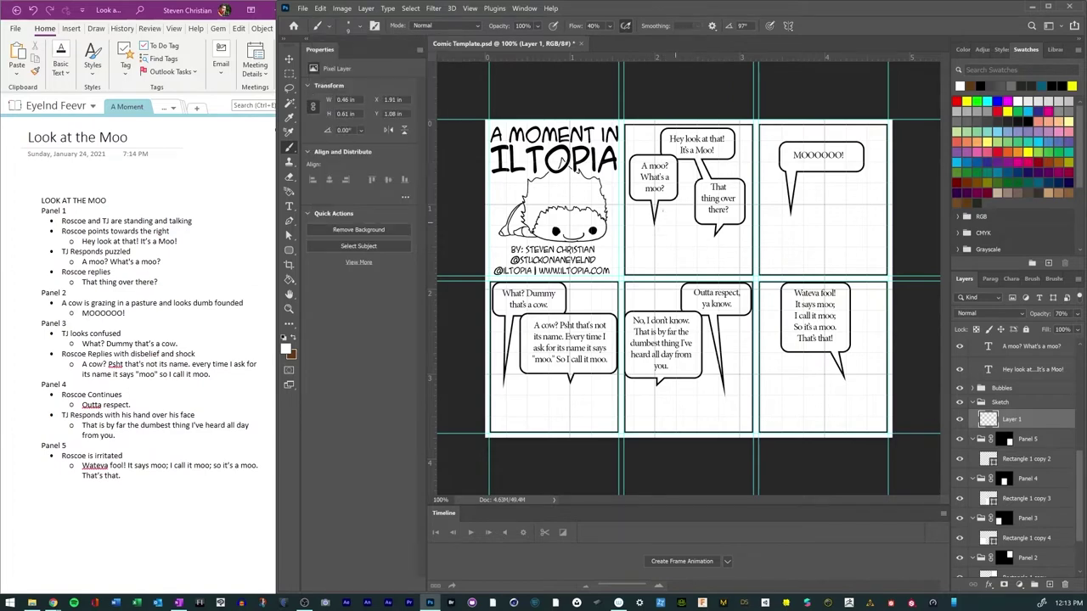
{"action": "left_click_drag", "start_coordinate": [689, 217], "coordinate": [696, 206]}
{"action": "key", "text": "ctrl+z"}
Step: Set the drawing colour to black, undo a trial scribble, and zoom to 200%
{"action": "key", "text": "x"}
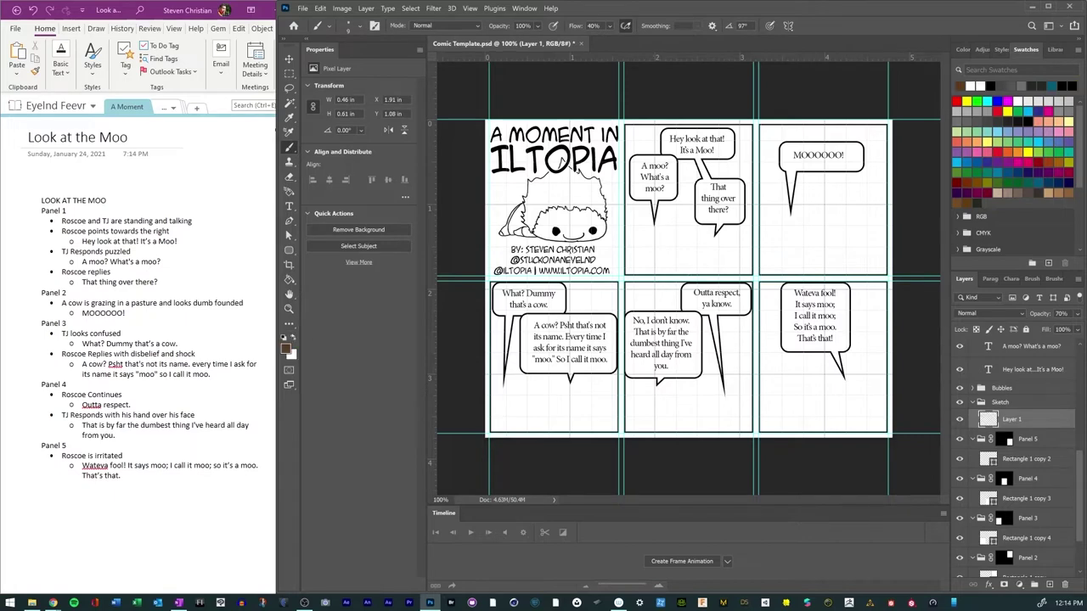
{"action": "key", "text": "x"}
{"action": "key", "text": "x"}
{"action": "key", "text": "x"}
{"action": "mouse_move", "coordinate": [664, 243]}
{"action": "left_mouse_down"}
{"action": "mouse_move", "coordinate": [660, 229]}
{"action": "mouse_move", "coordinate": [675, 261]}
{"action": "left_mouse_up"}
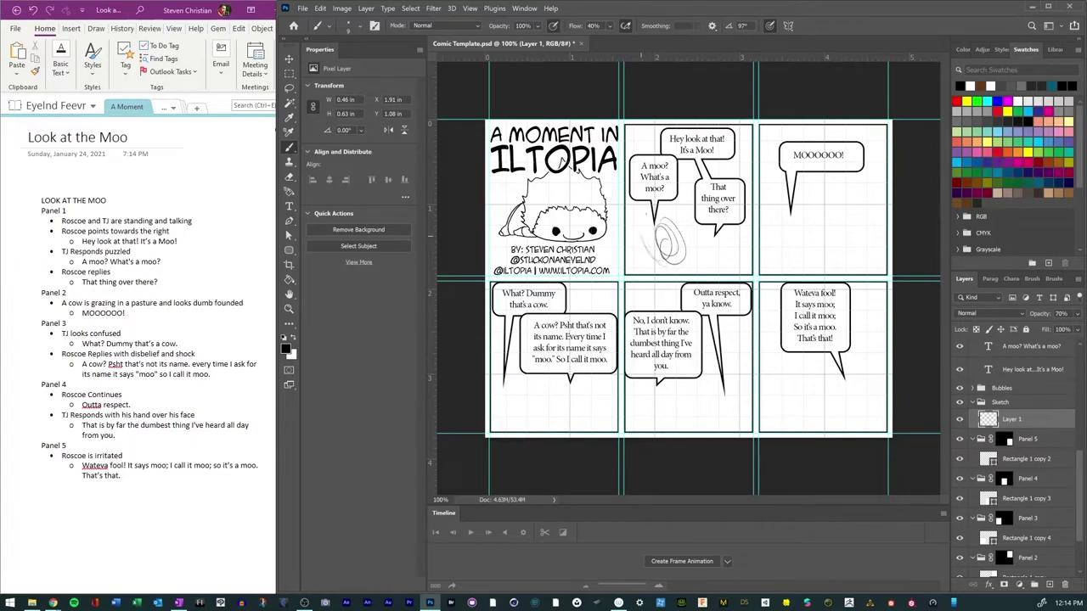
{"action": "key", "text": "ctrl+z"}
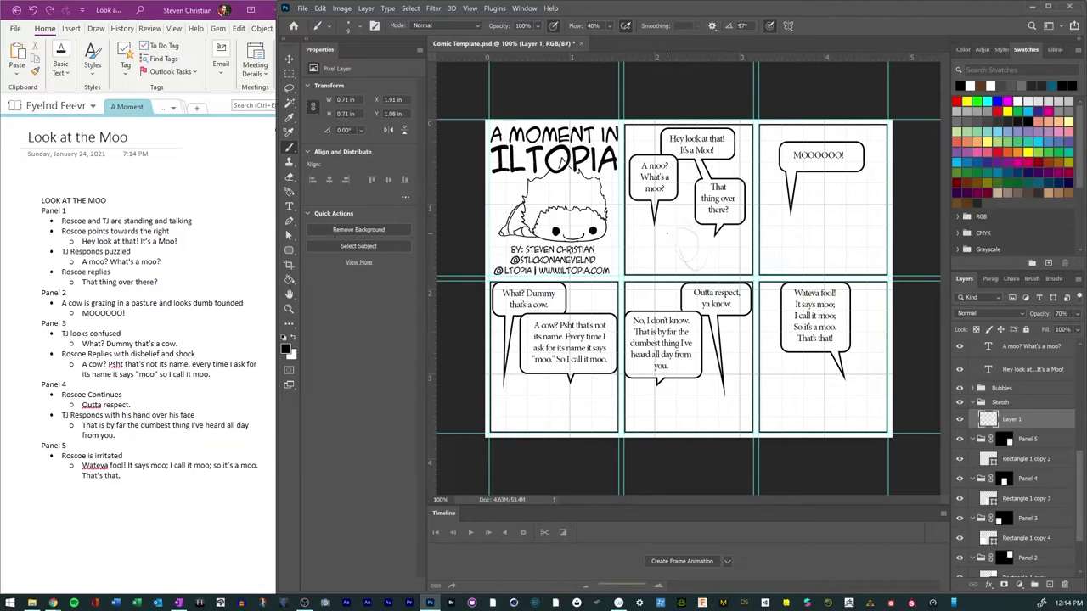
{"action": "key", "text": "ctrl+z"}
{"action": "key", "text": "ctrl+z"}
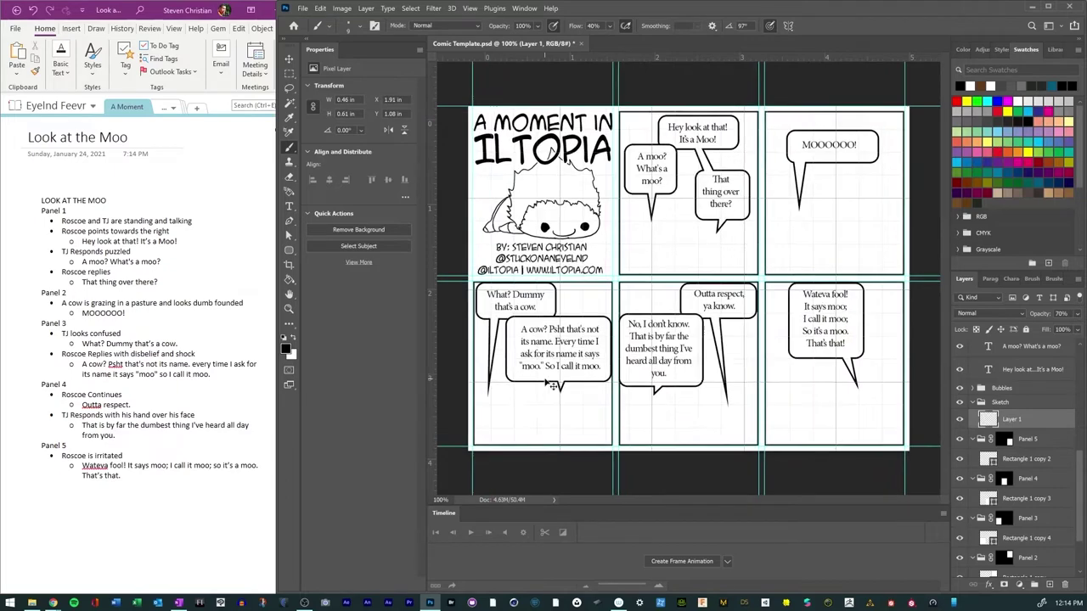
{"action": "key", "text": "ctrl+plus"}
Step: Sketch the first figure's head under the 'That thing over there?' bubble
{"action": "left_click_drag", "start_coordinate": [551, 260], "coordinate": [528, 397]}
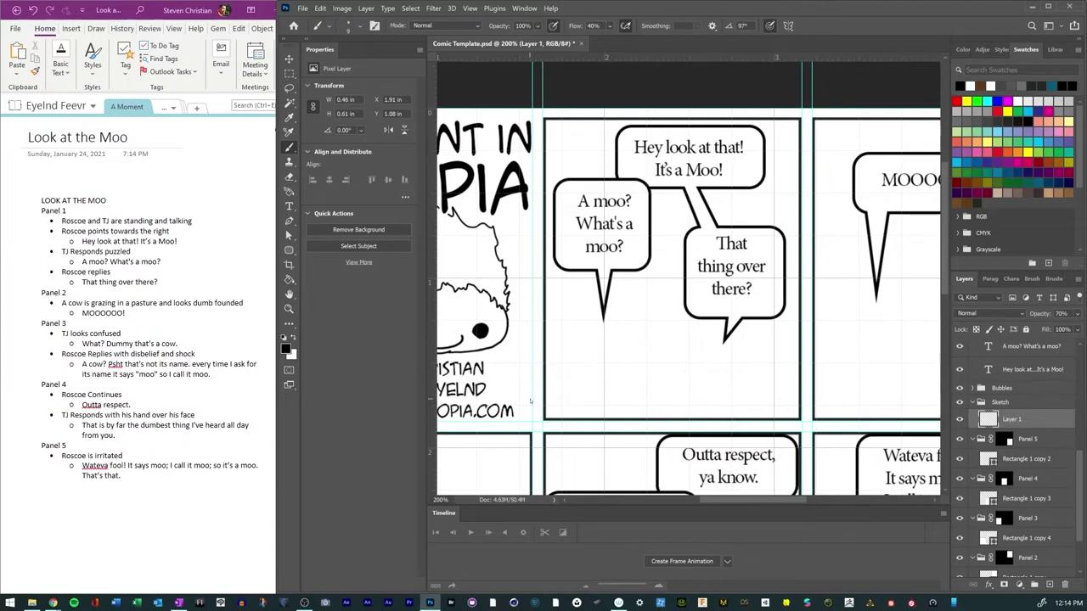
{"action": "mouse_move", "coordinate": [667, 302]}
{"action": "left_mouse_down"}
{"action": "mouse_move", "coordinate": [672, 335]}
{"action": "mouse_move", "coordinate": [727, 365]}
{"action": "mouse_move", "coordinate": [662, 321]}
{"action": "mouse_move", "coordinate": [740, 333]}
{"action": "mouse_move", "coordinate": [676, 357]}
{"action": "mouse_move", "coordinate": [735, 378]}
{"action": "left_mouse_up"}
{"action": "mouse_move", "coordinate": [740, 328]}
{"action": "left_mouse_down"}
{"action": "mouse_move", "coordinate": [694, 372]}
{"action": "mouse_move", "coordinate": [662, 355]}
{"action": "left_mouse_up"}
{"action": "mouse_move", "coordinate": [679, 294]}
{"action": "left_mouse_down"}
{"action": "mouse_move", "coordinate": [681, 367]}
{"action": "mouse_move", "coordinate": [733, 377]}
{"action": "mouse_move", "coordinate": [742, 326]}
{"action": "mouse_move", "coordinate": [713, 353]}
{"action": "mouse_move", "coordinate": [696, 348]}
{"action": "mouse_move", "coordinate": [718, 354]}
{"action": "mouse_move", "coordinate": [713, 371]}
{"action": "mouse_move", "coordinate": [695, 372]}
{"action": "left_mouse_up"}
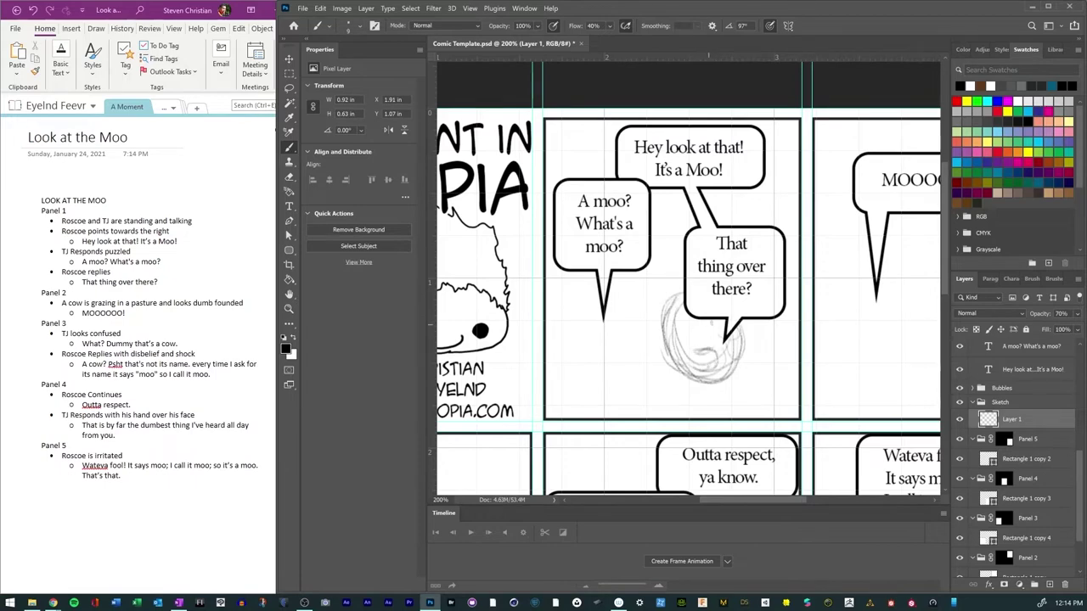
{"action": "mouse_move", "coordinate": [718, 321]}
{"action": "left_mouse_down"}
{"action": "mouse_move", "coordinate": [714, 349]}
{"action": "mouse_move", "coordinate": [733, 355]}
{"action": "mouse_move", "coordinate": [714, 351]}
{"action": "left_mouse_up"}
{"action": "mouse_move", "coordinate": [718, 336]}
{"action": "left_mouse_down"}
{"action": "mouse_move", "coordinate": [732, 353]}
{"action": "mouse_move", "coordinate": [689, 353]}
{"action": "mouse_move", "coordinate": [718, 354]}
{"action": "left_mouse_up"}
{"action": "mouse_move", "coordinate": [713, 353]}
{"action": "left_mouse_down"}
{"action": "mouse_move", "coordinate": [724, 377]}
{"action": "mouse_move", "coordinate": [683, 367]}
{"action": "mouse_move", "coordinate": [720, 354]}
{"action": "mouse_move", "coordinate": [684, 362]}
{"action": "left_mouse_up"}
{"action": "mouse_move", "coordinate": [684, 359]}
{"action": "left_mouse_down"}
{"action": "mouse_move", "coordinate": [684, 374]}
{"action": "mouse_move", "coordinate": [723, 369]}
{"action": "mouse_move", "coordinate": [706, 376]}
{"action": "mouse_move", "coordinate": [678, 357]}
{"action": "left_mouse_up"}
{"action": "mouse_move", "coordinate": [684, 352]}
{"action": "left_mouse_down"}
{"action": "mouse_move", "coordinate": [679, 366]}
{"action": "mouse_move", "coordinate": [720, 353]}
{"action": "mouse_move", "coordinate": [723, 377]}
{"action": "left_mouse_up"}
{"action": "mouse_move", "coordinate": [672, 316]}
{"action": "left_mouse_down"}
{"action": "mouse_move", "coordinate": [671, 336]}
{"action": "mouse_move", "coordinate": [686, 352]}
{"action": "mouse_move", "coordinate": [679, 314]}
{"action": "mouse_move", "coordinate": [684, 348]}
{"action": "mouse_move", "coordinate": [674, 347]}
{"action": "mouse_move", "coordinate": [685, 348]}
{"action": "left_mouse_up"}
{"action": "mouse_move", "coordinate": [677, 310]}
{"action": "left_mouse_down"}
{"action": "mouse_move", "coordinate": [689, 322]}
{"action": "mouse_move", "coordinate": [672, 346]}
{"action": "left_mouse_up"}
{"action": "mouse_move", "coordinate": [689, 322]}
{"action": "left_mouse_down"}
{"action": "mouse_move", "coordinate": [682, 348]}
{"action": "mouse_move", "coordinate": [684, 331]}
{"action": "left_mouse_up"}
{"action": "mouse_move", "coordinate": [691, 329]}
{"action": "left_mouse_down"}
{"action": "mouse_move", "coordinate": [678, 348]}
{"action": "mouse_move", "coordinate": [720, 370]}
{"action": "mouse_move", "coordinate": [701, 373]}
{"action": "mouse_move", "coordinate": [719, 363]}
{"action": "mouse_move", "coordinate": [693, 384]}
{"action": "mouse_move", "coordinate": [657, 350]}
{"action": "mouse_move", "coordinate": [647, 297]}
{"action": "mouse_move", "coordinate": [682, 246]}
{"action": "left_mouse_up"}
Step: Add spiky hair, a right-pointing arm, body and legs, plus a second head circle
{"action": "mouse_move", "coordinate": [669, 309]}
{"action": "left_mouse_down"}
{"action": "mouse_move", "coordinate": [663, 326]}
{"action": "mouse_move", "coordinate": [682, 299]}
{"action": "left_mouse_up"}
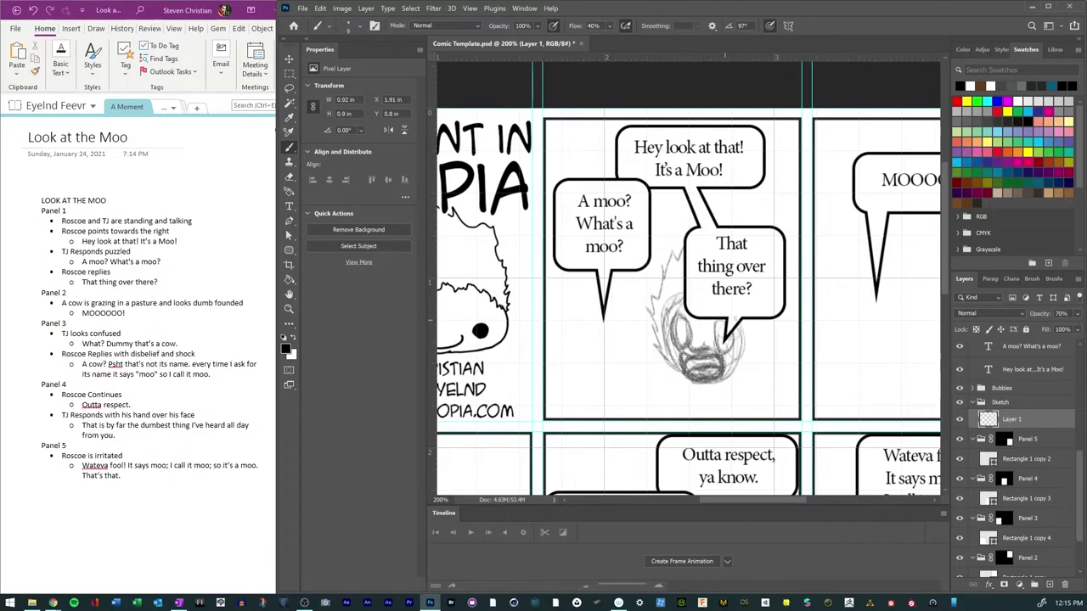
{"action": "mouse_move", "coordinate": [742, 328]}
{"action": "left_mouse_down"}
{"action": "mouse_move", "coordinate": [738, 350]}
{"action": "mouse_move", "coordinate": [746, 361]}
{"action": "mouse_move", "coordinate": [764, 355]}
{"action": "mouse_move", "coordinate": [760, 375]}
{"action": "mouse_move", "coordinate": [786, 352]}
{"action": "left_mouse_up"}
{"action": "mouse_move", "coordinate": [786, 355]}
{"action": "left_mouse_down"}
{"action": "mouse_move", "coordinate": [782, 374]}
{"action": "mouse_move", "coordinate": [760, 373]}
{"action": "mouse_move", "coordinate": [788, 350]}
{"action": "mouse_move", "coordinate": [782, 373]}
{"action": "mouse_move", "coordinate": [745, 378]}
{"action": "left_mouse_up"}
{"action": "left_click_drag", "start_coordinate": [769, 371], "coordinate": [749, 378]}
{"action": "mouse_move", "coordinate": [764, 376]}
{"action": "left_mouse_down"}
{"action": "mouse_move", "coordinate": [674, 380]}
{"action": "mouse_move", "coordinate": [669, 401]}
{"action": "left_mouse_up"}
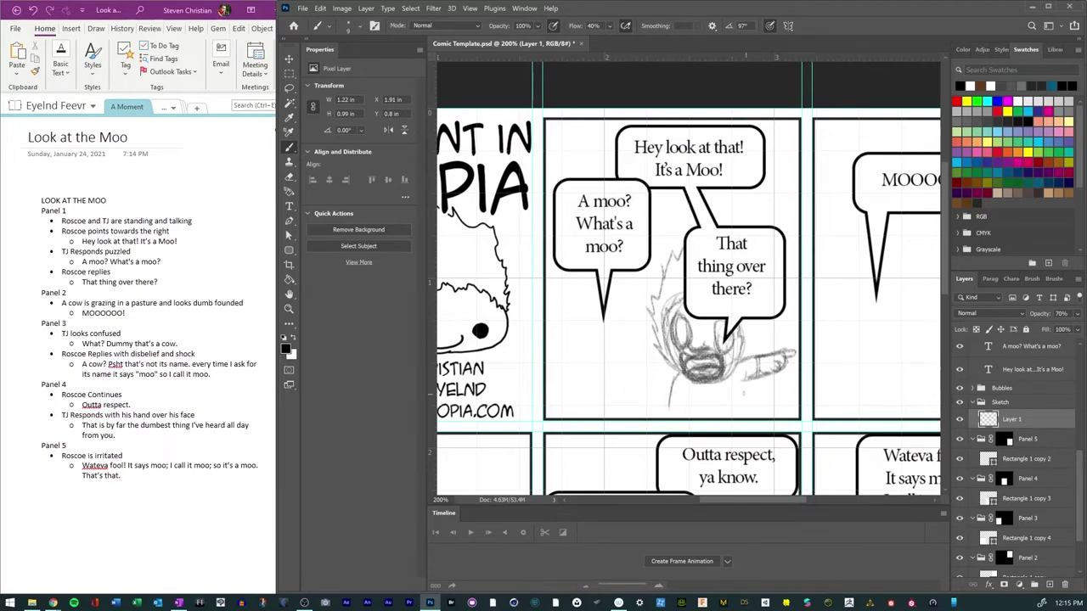
{"action": "mouse_move", "coordinate": [742, 377]}
{"action": "left_mouse_down"}
{"action": "mouse_move", "coordinate": [747, 415]}
{"action": "mouse_move", "coordinate": [752, 383]}
{"action": "left_mouse_up"}
{"action": "mouse_move", "coordinate": [669, 404]}
{"action": "left_mouse_down"}
{"action": "mouse_move", "coordinate": [682, 419]}
{"action": "mouse_move", "coordinate": [673, 401]}
{"action": "mouse_move", "coordinate": [681, 379]}
{"action": "mouse_move", "coordinate": [759, 348]}
{"action": "mouse_move", "coordinate": [768, 322]}
{"action": "mouse_move", "coordinate": [752, 328]}
{"action": "left_mouse_up"}
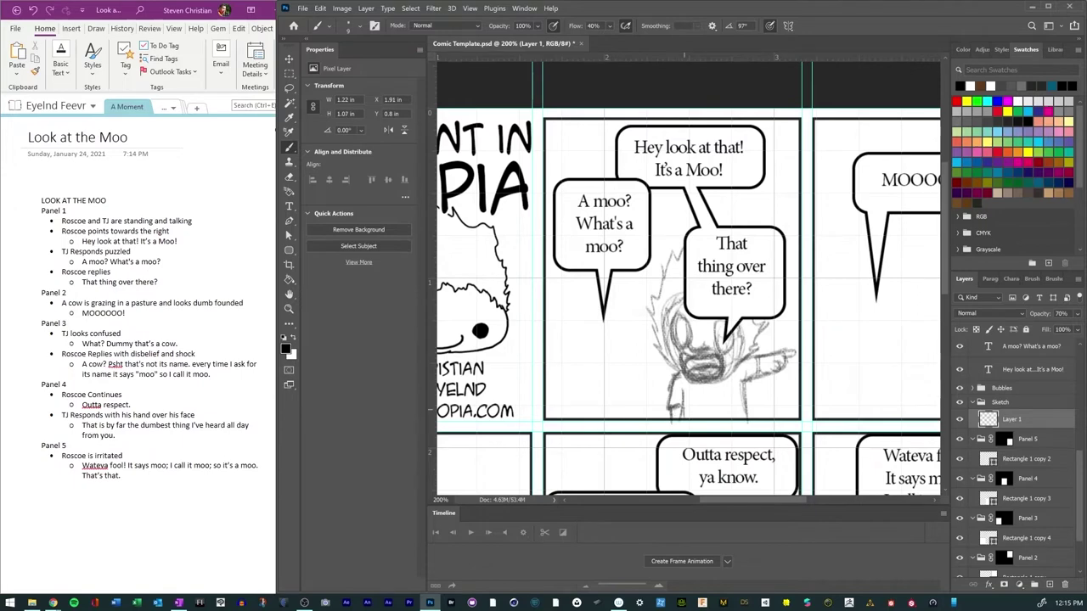
{"action": "left_click_drag", "start_coordinate": [681, 396], "coordinate": [681, 417]}
{"action": "mouse_move", "coordinate": [667, 380]}
{"action": "left_mouse_down"}
{"action": "mouse_move", "coordinate": [669, 406]}
{"action": "mouse_move", "coordinate": [681, 371]}
{"action": "left_mouse_up"}
{"action": "mouse_move", "coordinate": [744, 384]}
{"action": "left_mouse_down"}
{"action": "mouse_move", "coordinate": [745, 419]}
{"action": "mouse_move", "coordinate": [758, 357]}
{"action": "left_mouse_up"}
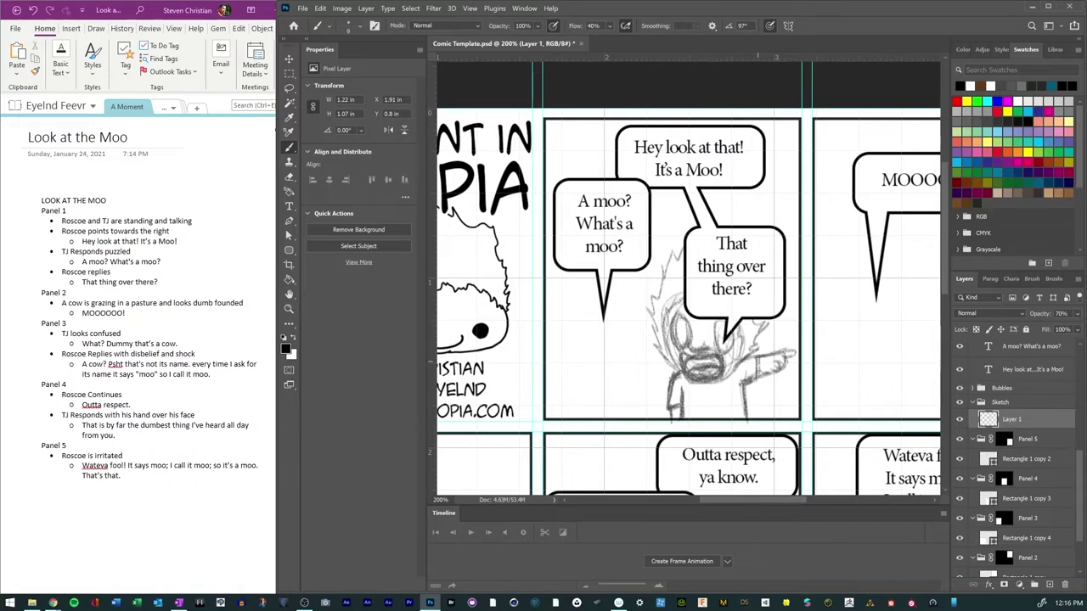
{"action": "mouse_move", "coordinate": [573, 309]}
{"action": "left_mouse_down"}
{"action": "mouse_move", "coordinate": [613, 363]}
{"action": "mouse_move", "coordinate": [559, 299]}
{"action": "mouse_move", "coordinate": [632, 357]}
{"action": "mouse_move", "coordinate": [585, 292]}
{"action": "mouse_move", "coordinate": [574, 364]}
{"action": "mouse_move", "coordinate": [633, 356]}
{"action": "mouse_move", "coordinate": [554, 338]}
{"action": "mouse_move", "coordinate": [567, 302]}
{"action": "mouse_move", "coordinate": [611, 374]}
{"action": "mouse_move", "coordinate": [626, 355]}
{"action": "mouse_move", "coordinate": [587, 378]}
{"action": "mouse_move", "coordinate": [625, 372]}
{"action": "mouse_move", "coordinate": [630, 316]}
{"action": "left_mouse_up"}
{"action": "left_click_drag", "start_coordinate": [616, 304], "coordinate": [609, 295]}
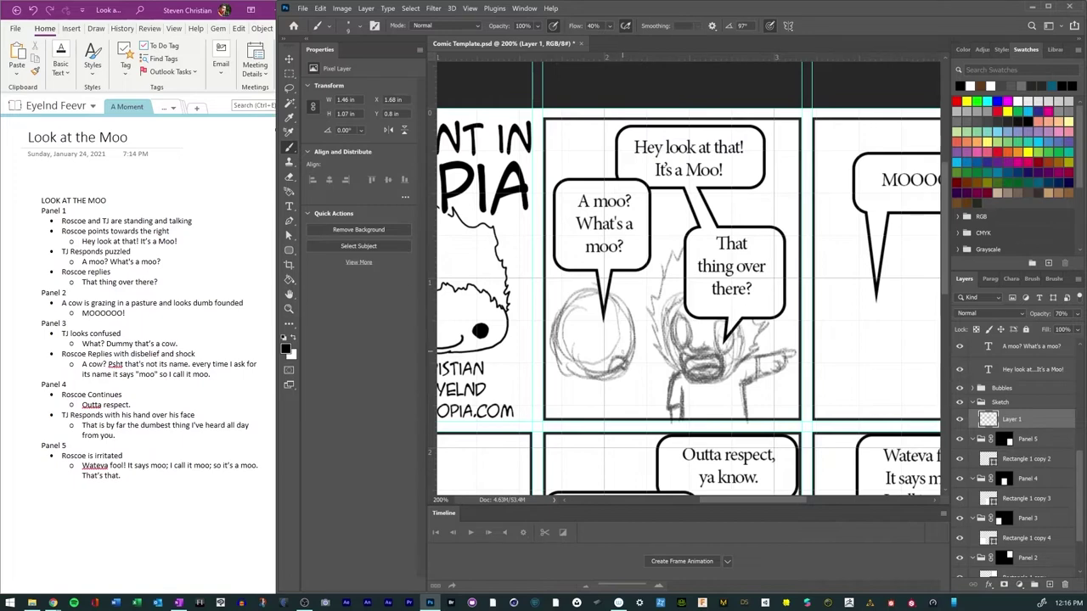
Step: Firm up and detail the second character's head under the 'A moo?' bubble
{"action": "left_click_drag", "start_coordinate": [637, 341], "coordinate": [633, 355]}
{"action": "mouse_move", "coordinate": [607, 317]}
{"action": "left_mouse_down"}
{"action": "mouse_move", "coordinate": [629, 331]}
{"action": "mouse_move", "coordinate": [613, 355]}
{"action": "mouse_move", "coordinate": [626, 326]}
{"action": "mouse_move", "coordinate": [627, 358]}
{"action": "mouse_move", "coordinate": [614, 353]}
{"action": "left_mouse_up"}
{"action": "mouse_move", "coordinate": [605, 355]}
{"action": "left_mouse_down"}
{"action": "mouse_move", "coordinate": [623, 348]}
{"action": "mouse_move", "coordinate": [599, 355]}
{"action": "left_mouse_up"}
{"action": "mouse_move", "coordinate": [603, 315]}
{"action": "left_mouse_down"}
{"action": "mouse_move", "coordinate": [594, 352]}
{"action": "mouse_move", "coordinate": [638, 341]}
{"action": "mouse_move", "coordinate": [623, 343]}
{"action": "mouse_move", "coordinate": [643, 319]}
{"action": "mouse_move", "coordinate": [637, 360]}
{"action": "left_mouse_up"}
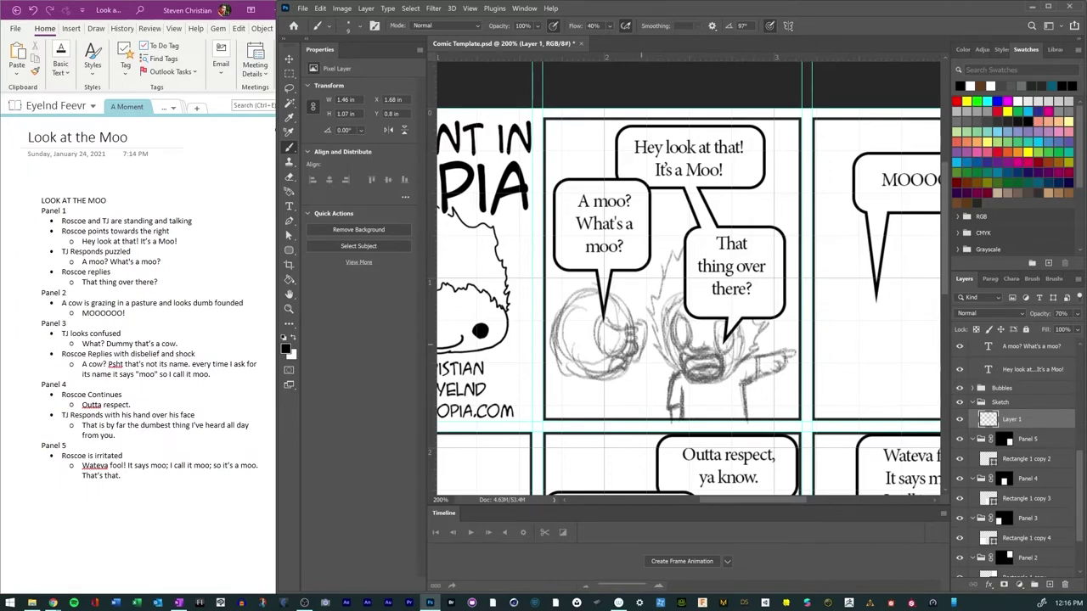
{"action": "left_click_drag", "start_coordinate": [642, 316], "coordinate": [636, 362]}
{"action": "left_click_drag", "start_coordinate": [637, 350], "coordinate": [630, 362]}
{"action": "mouse_move", "coordinate": [603, 316]}
{"action": "left_mouse_down"}
{"action": "mouse_move", "coordinate": [628, 331]}
{"action": "mouse_move", "coordinate": [595, 343]}
{"action": "mouse_move", "coordinate": [618, 360]}
{"action": "mouse_move", "coordinate": [599, 358]}
{"action": "mouse_move", "coordinate": [592, 345]}
{"action": "mouse_move", "coordinate": [619, 356]}
{"action": "mouse_move", "coordinate": [601, 357]}
{"action": "mouse_move", "coordinate": [594, 343]}
{"action": "mouse_move", "coordinate": [654, 345]}
{"action": "left_mouse_up"}
{"action": "mouse_move", "coordinate": [552, 345]}
{"action": "left_mouse_down"}
{"action": "mouse_move", "coordinate": [642, 309]}
{"action": "mouse_move", "coordinate": [613, 318]}
{"action": "mouse_move", "coordinate": [632, 302]}
{"action": "mouse_move", "coordinate": [634, 314]}
{"action": "mouse_move", "coordinate": [612, 314]}
{"action": "mouse_move", "coordinate": [638, 309]}
{"action": "left_mouse_up"}
{"action": "mouse_move", "coordinate": [606, 315]}
{"action": "left_mouse_down"}
{"action": "mouse_move", "coordinate": [640, 314]}
{"action": "mouse_move", "coordinate": [610, 289]}
{"action": "mouse_move", "coordinate": [557, 297]}
{"action": "mouse_move", "coordinate": [538, 353]}
{"action": "mouse_move", "coordinate": [579, 351]}
{"action": "mouse_move", "coordinate": [584, 375]}
{"action": "mouse_move", "coordinate": [553, 377]}
{"action": "mouse_move", "coordinate": [545, 350]}
{"action": "mouse_move", "coordinate": [566, 342]}
{"action": "left_mouse_up"}
{"action": "mouse_move", "coordinate": [572, 379]}
{"action": "left_mouse_down"}
{"action": "mouse_move", "coordinate": [590, 363]}
{"action": "mouse_move", "coordinate": [585, 324]}
{"action": "mouse_move", "coordinate": [617, 406]}
{"action": "mouse_move", "coordinate": [660, 374]}
{"action": "mouse_move", "coordinate": [647, 399]}
{"action": "mouse_move", "coordinate": [652, 384]}
{"action": "mouse_move", "coordinate": [635, 393]}
{"action": "left_mouse_up"}
Step: Sketch and darken the second figure's body and legs
{"action": "mouse_move", "coordinate": [579, 368]}
{"action": "left_mouse_down"}
{"action": "mouse_move", "coordinate": [553, 404]}
{"action": "mouse_move", "coordinate": [630, 411]}
{"action": "mouse_move", "coordinate": [572, 413]}
{"action": "left_mouse_up"}
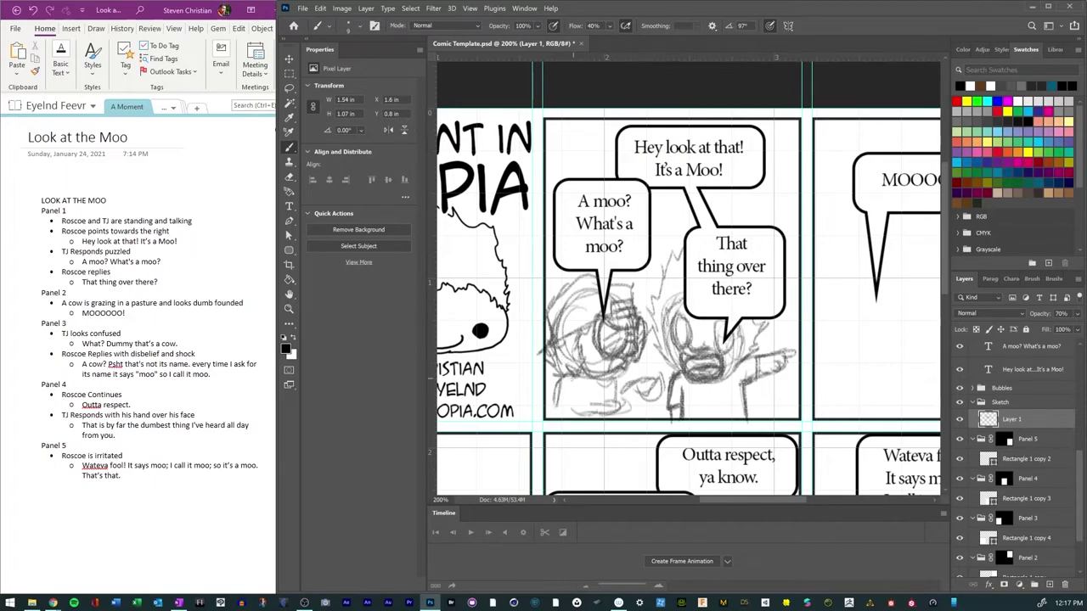
{"action": "mouse_move", "coordinate": [593, 375]}
{"action": "left_mouse_down"}
{"action": "mouse_move", "coordinate": [582, 400]}
{"action": "mouse_move", "coordinate": [590, 413]}
{"action": "mouse_move", "coordinate": [564, 415]}
{"action": "mouse_move", "coordinate": [588, 411]}
{"action": "left_mouse_up"}
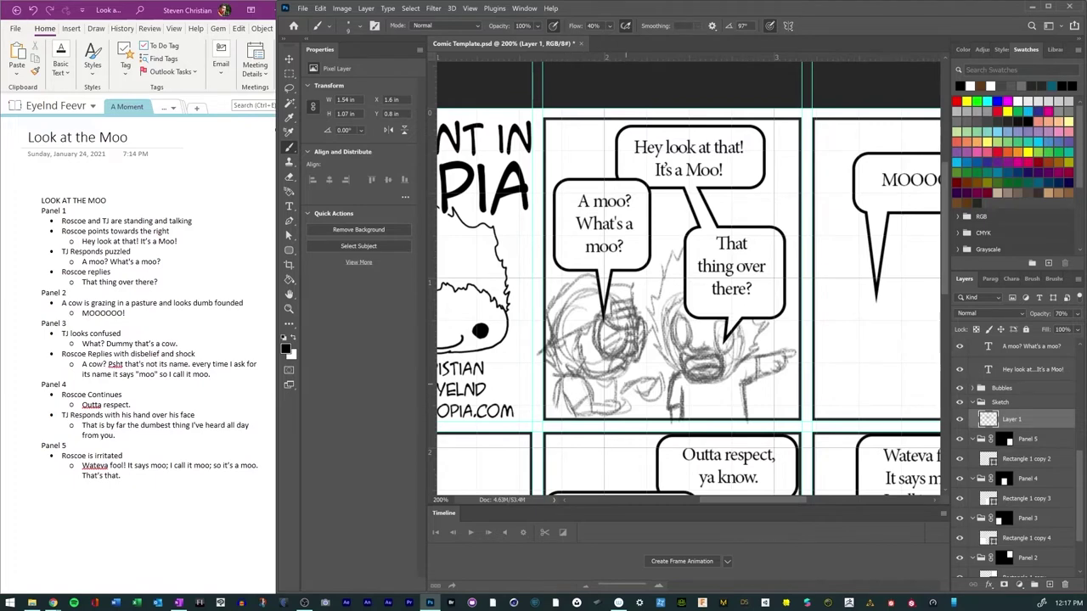
{"action": "mouse_move", "coordinate": [638, 373]}
{"action": "left_mouse_down"}
{"action": "mouse_move", "coordinate": [623, 414]}
{"action": "mouse_move", "coordinate": [613, 414]}
{"action": "mouse_move", "coordinate": [616, 402]}
{"action": "mouse_move", "coordinate": [630, 409]}
{"action": "mouse_move", "coordinate": [625, 394]}
{"action": "mouse_move", "coordinate": [593, 409]}
{"action": "mouse_move", "coordinate": [610, 418]}
{"action": "mouse_move", "coordinate": [577, 419]}
{"action": "mouse_move", "coordinate": [587, 412]}
{"action": "left_mouse_up"}
{"action": "mouse_move", "coordinate": [598, 389]}
{"action": "left_mouse_down"}
{"action": "mouse_move", "coordinate": [589, 411]}
{"action": "mouse_move", "coordinate": [562, 416]}
{"action": "mouse_move", "coordinate": [579, 392]}
{"action": "mouse_move", "coordinate": [587, 399]}
{"action": "mouse_move", "coordinate": [559, 419]}
{"action": "left_mouse_up"}
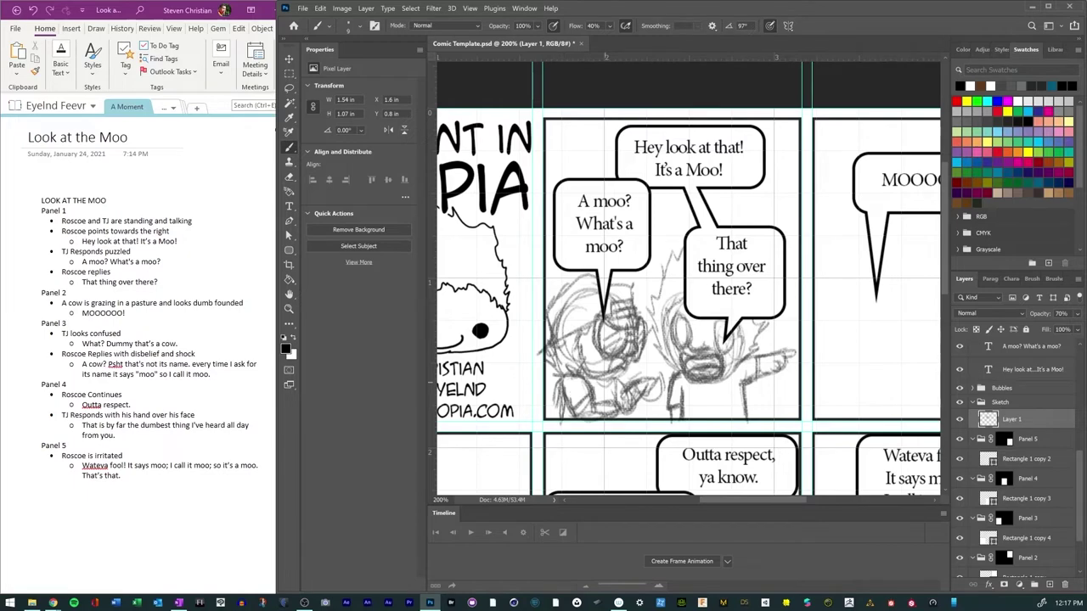
{"action": "left_click_drag", "start_coordinate": [620, 381], "coordinate": [613, 408]}
{"action": "left_click_drag", "start_coordinate": [617, 374], "coordinate": [609, 397]}
{"action": "mouse_move", "coordinate": [618, 378]}
{"action": "left_mouse_down"}
{"action": "mouse_move", "coordinate": [621, 419]}
{"action": "mouse_move", "coordinate": [664, 369]}
{"action": "mouse_move", "coordinate": [640, 380]}
{"action": "mouse_move", "coordinate": [663, 392]}
{"action": "mouse_move", "coordinate": [659, 374]}
{"action": "mouse_move", "coordinate": [630, 413]}
{"action": "mouse_move", "coordinate": [620, 413]}
{"action": "mouse_move", "coordinate": [613, 389]}
{"action": "left_mouse_up"}
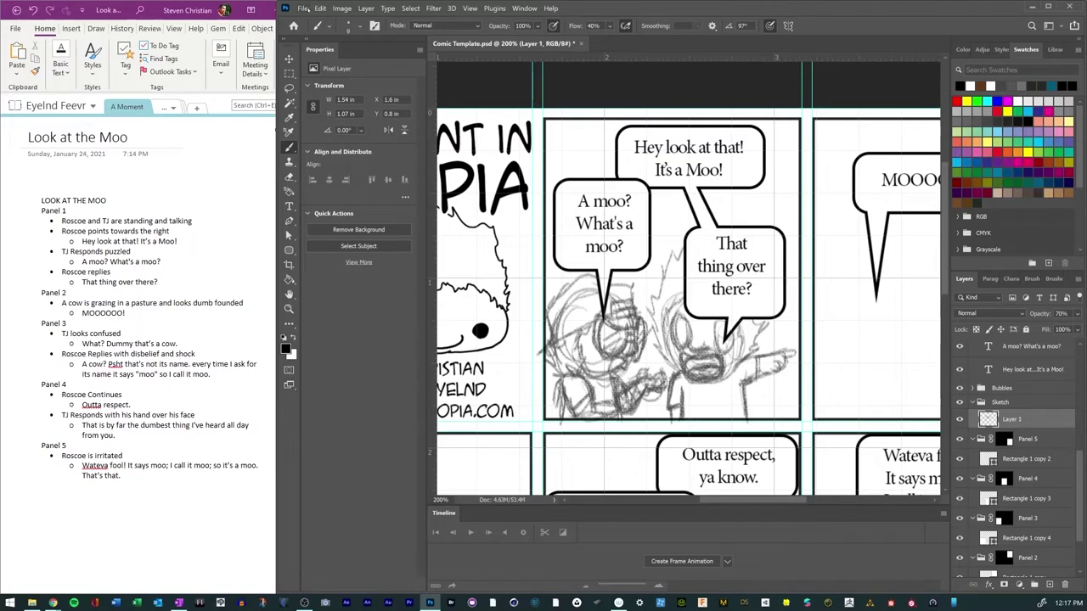
Step: Save the comic, touch up the first figure's pointing hand, and scroll right
{"action": "left_click", "coordinate": [302, 7]}
{"action": "left_click", "coordinate": [311, 134]}
{"action": "mouse_move", "coordinate": [766, 378]}
{"action": "left_mouse_down"}
{"action": "mouse_move", "coordinate": [790, 360]}
{"action": "mouse_move", "coordinate": [784, 375]}
{"action": "mouse_move", "coordinate": [794, 350]}
{"action": "mouse_move", "coordinate": [752, 378]}
{"action": "mouse_move", "coordinate": [743, 356]}
{"action": "left_mouse_up"}
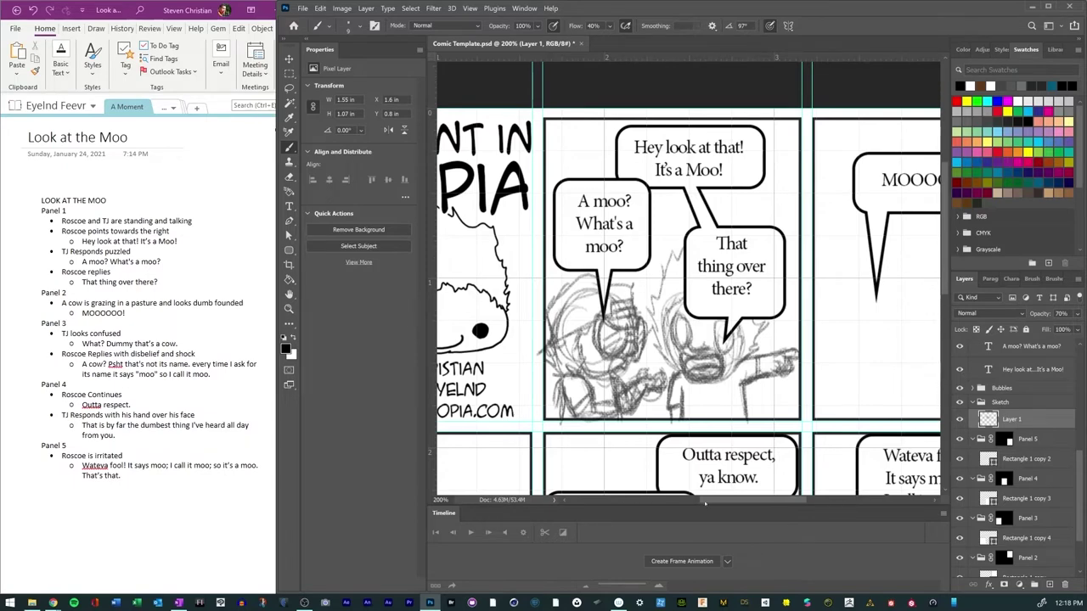
{"action": "left_click_drag", "start_coordinate": [705, 502], "coordinate": [742, 503]}
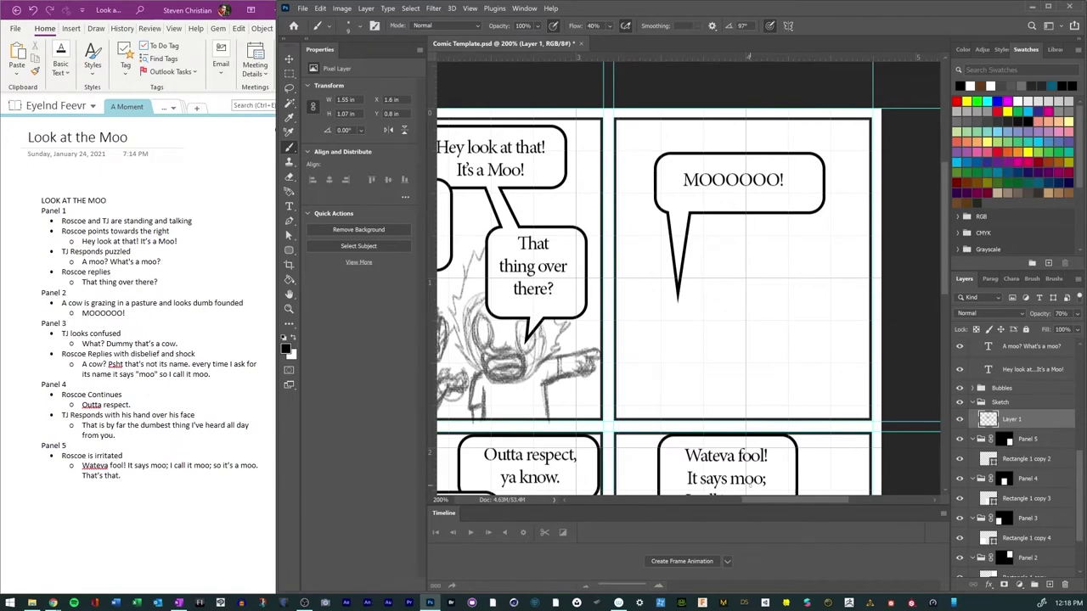
Step: Draw a strip of grass along the bottom of the MOOOOOO! panel with a grass brush
{"action": "right_click", "coordinate": [638, 394]}
{"action": "double_click", "coordinate": [631, 392]}
{"action": "mouse_move", "coordinate": [630, 399]}
{"action": "left_mouse_down"}
{"action": "mouse_move", "coordinate": [713, 385]}
{"action": "mouse_move", "coordinate": [719, 374]}
{"action": "mouse_move", "coordinate": [714, 396]}
{"action": "mouse_move", "coordinate": [725, 403]}
{"action": "mouse_move", "coordinate": [743, 386]}
{"action": "mouse_move", "coordinate": [764, 401]}
{"action": "mouse_move", "coordinate": [791, 369]}
{"action": "mouse_move", "coordinate": [794, 385]}
{"action": "mouse_move", "coordinate": [831, 367]}
{"action": "mouse_move", "coordinate": [813, 388]}
{"action": "mouse_move", "coordinate": [876, 395]}
{"action": "left_mouse_up"}
{"action": "right_click", "coordinate": [774, 389]}
Step: Sketch the cow's head beneath the MOOOOOO! bubble tail in pencil
{"action": "key", "text": "Escape"}
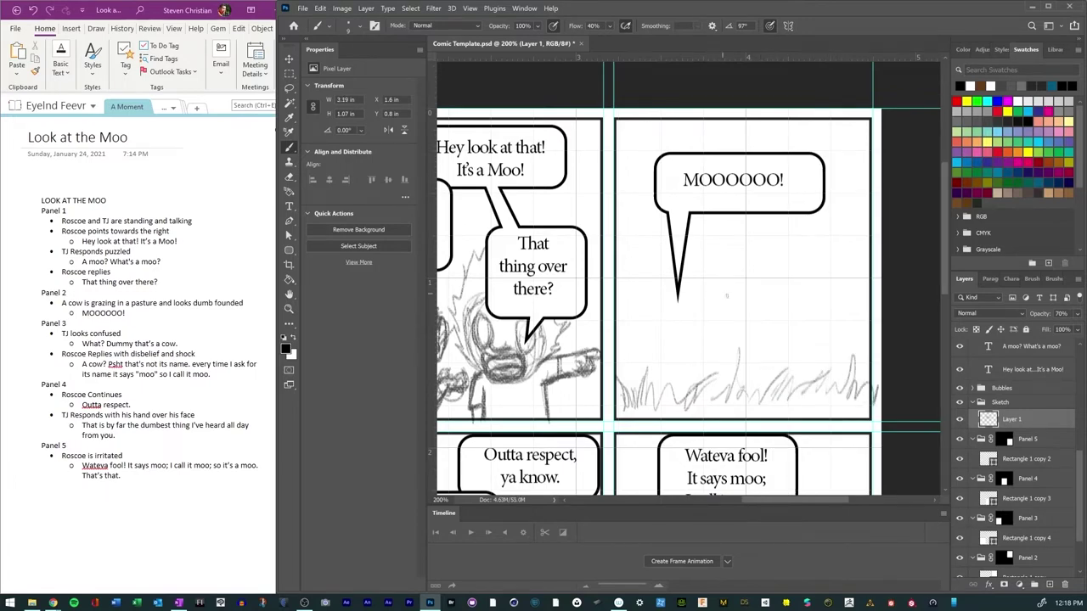
{"action": "mouse_move", "coordinate": [677, 299]}
{"action": "left_mouse_down"}
{"action": "mouse_move", "coordinate": [702, 316]}
{"action": "mouse_move", "coordinate": [678, 297]}
{"action": "mouse_move", "coordinate": [708, 293]}
{"action": "mouse_move", "coordinate": [683, 342]}
{"action": "mouse_move", "coordinate": [689, 348]}
{"action": "mouse_move", "coordinate": [703, 328]}
{"action": "mouse_move", "coordinate": [701, 340]}
{"action": "mouse_move", "coordinate": [679, 346]}
{"action": "mouse_move", "coordinate": [677, 328]}
{"action": "mouse_move", "coordinate": [696, 353]}
{"action": "left_mouse_up"}
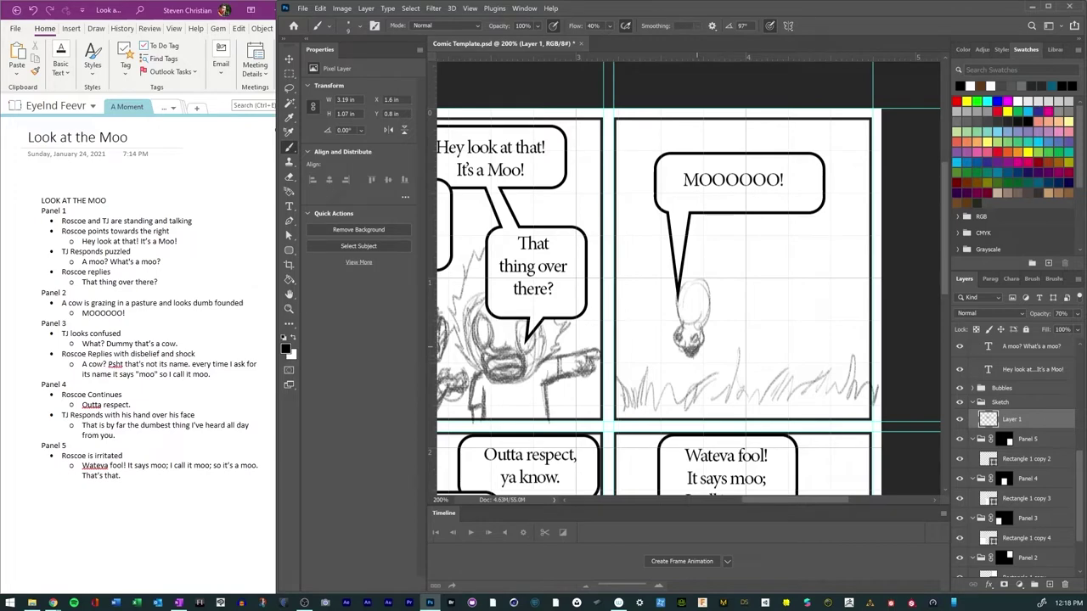
{"action": "mouse_move", "coordinate": [677, 292]}
{"action": "left_mouse_down"}
{"action": "mouse_move", "coordinate": [679, 316]}
{"action": "mouse_move", "coordinate": [684, 297]}
{"action": "mouse_move", "coordinate": [703, 321]}
{"action": "mouse_move", "coordinate": [694, 272]}
{"action": "mouse_move", "coordinate": [711, 284]}
{"action": "mouse_move", "coordinate": [682, 280]}
{"action": "mouse_move", "coordinate": [730, 256]}
{"action": "mouse_move", "coordinate": [780, 251]}
{"action": "mouse_move", "coordinate": [815, 316]}
{"action": "mouse_move", "coordinate": [781, 362]}
{"action": "mouse_move", "coordinate": [703, 355]}
{"action": "mouse_move", "coordinate": [785, 367]}
{"action": "mouse_move", "coordinate": [738, 253]}
{"action": "mouse_move", "coordinate": [700, 284]}
{"action": "mouse_move", "coordinate": [752, 260]}
{"action": "mouse_move", "coordinate": [695, 269]}
{"action": "mouse_move", "coordinate": [759, 254]}
{"action": "mouse_move", "coordinate": [794, 374]}
{"action": "mouse_move", "coordinate": [701, 360]}
{"action": "mouse_move", "coordinate": [699, 393]}
{"action": "mouse_move", "coordinate": [701, 353]}
{"action": "mouse_move", "coordinate": [706, 387]}
{"action": "mouse_move", "coordinate": [727, 392]}
{"action": "mouse_move", "coordinate": [727, 365]}
{"action": "mouse_move", "coordinate": [734, 395]}
{"action": "mouse_move", "coordinate": [778, 391]}
{"action": "mouse_move", "coordinate": [781, 369]}
{"action": "mouse_move", "coordinate": [786, 399]}
{"action": "mouse_move", "coordinate": [784, 365]}
{"action": "mouse_move", "coordinate": [766, 396]}
{"action": "mouse_move", "coordinate": [770, 363]}
{"action": "mouse_move", "coordinate": [772, 382]}
{"action": "mouse_move", "coordinate": [769, 365]}
{"action": "mouse_move", "coordinate": [776, 378]}
{"action": "mouse_move", "coordinate": [747, 373]}
{"action": "mouse_move", "coordinate": [768, 380]}
{"action": "mouse_move", "coordinate": [772, 368]}
{"action": "mouse_move", "coordinate": [761, 389]}
{"action": "mouse_move", "coordinate": [773, 384]}
{"action": "mouse_move", "coordinate": [767, 354]}
{"action": "mouse_move", "coordinate": [792, 348]}
{"action": "mouse_move", "coordinate": [810, 320]}
{"action": "left_mouse_up"}
Step: Darken the cow's back, rump, hindquarters and belly outlines and its left face
{"action": "left_click_drag", "start_coordinate": [817, 370], "coordinate": [814, 295]}
{"action": "mouse_move", "coordinate": [723, 294]}
{"action": "left_mouse_down"}
{"action": "mouse_move", "coordinate": [743, 331]}
{"action": "mouse_move", "coordinate": [722, 292]}
{"action": "left_mouse_up"}
{"action": "left_click_drag", "start_coordinate": [764, 256], "coordinate": [789, 290]}
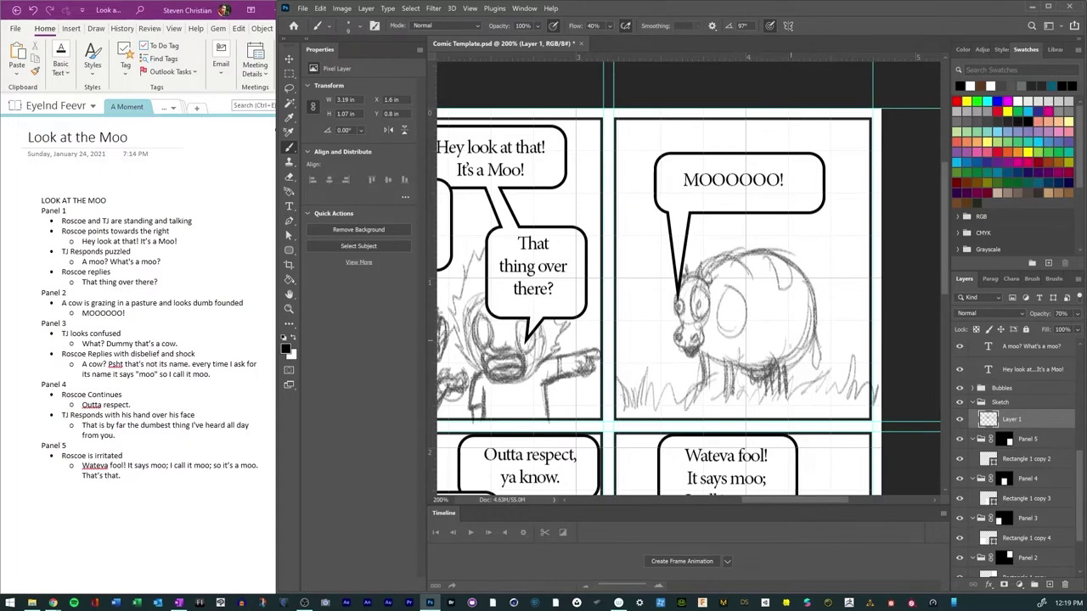
{"action": "mouse_move", "coordinate": [786, 331]}
{"action": "left_mouse_down"}
{"action": "mouse_move", "coordinate": [789, 360]}
{"action": "mouse_move", "coordinate": [811, 360]}
{"action": "mouse_move", "coordinate": [800, 364]}
{"action": "left_mouse_up"}
{"action": "mouse_move", "coordinate": [769, 307]}
{"action": "left_mouse_down"}
{"action": "mouse_move", "coordinate": [766, 326]}
{"action": "mouse_move", "coordinate": [803, 316]}
{"action": "mouse_move", "coordinate": [776, 297]}
{"action": "mouse_move", "coordinate": [767, 324]}
{"action": "left_mouse_up"}
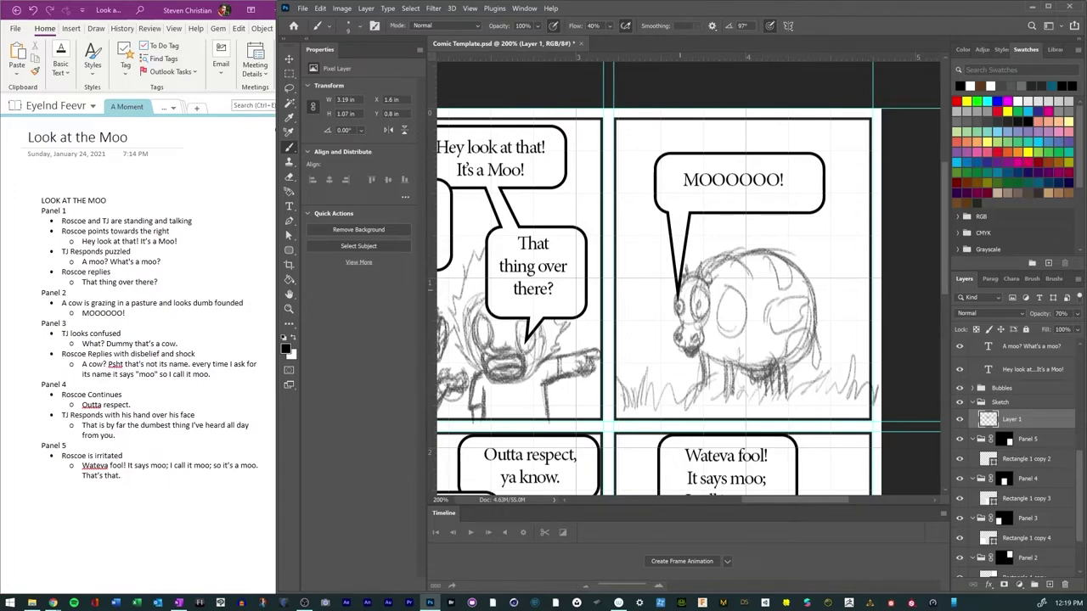
{"action": "mouse_move", "coordinate": [684, 292]}
{"action": "left_mouse_down"}
{"action": "mouse_move", "coordinate": [680, 323]}
{"action": "mouse_move", "coordinate": [697, 357]}
{"action": "left_mouse_up"}
{"action": "left_click_drag", "start_coordinate": [754, 503], "coordinate": [783, 502]}
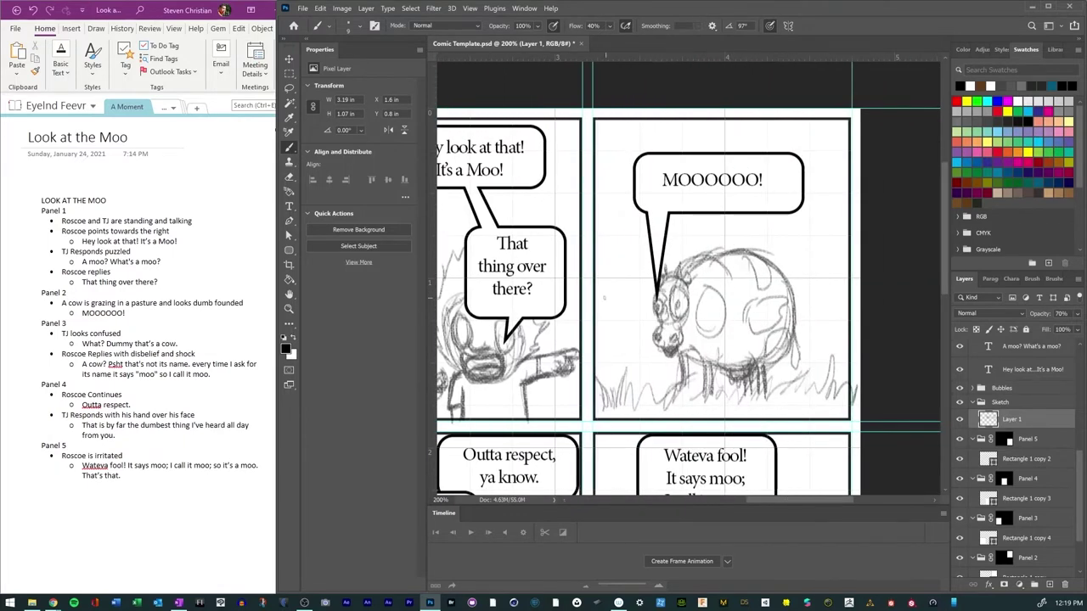
Step: Sketch a mushroom with a bump and grass to the left of the cow
{"action": "mouse_move", "coordinate": [605, 286]}
{"action": "left_mouse_down"}
{"action": "mouse_move", "coordinate": [620, 288]}
{"action": "mouse_move", "coordinate": [635, 340]}
{"action": "mouse_move", "coordinate": [599, 358]}
{"action": "mouse_move", "coordinate": [643, 331]}
{"action": "mouse_move", "coordinate": [615, 341]}
{"action": "mouse_move", "coordinate": [606, 360]}
{"action": "mouse_move", "coordinate": [619, 386]}
{"action": "left_mouse_up"}
{"action": "mouse_move", "coordinate": [606, 341]}
{"action": "left_mouse_down"}
{"action": "mouse_move", "coordinate": [596, 360]}
{"action": "mouse_move", "coordinate": [620, 387]}
{"action": "mouse_move", "coordinate": [610, 364]}
{"action": "mouse_move", "coordinate": [623, 370]}
{"action": "mouse_move", "coordinate": [620, 340]}
{"action": "mouse_move", "coordinate": [622, 360]}
{"action": "mouse_move", "coordinate": [591, 357]}
{"action": "mouse_move", "coordinate": [621, 309]}
{"action": "mouse_move", "coordinate": [609, 332]}
{"action": "left_mouse_up"}
{"action": "left_click_drag", "start_coordinate": [601, 338], "coordinate": [622, 313]}
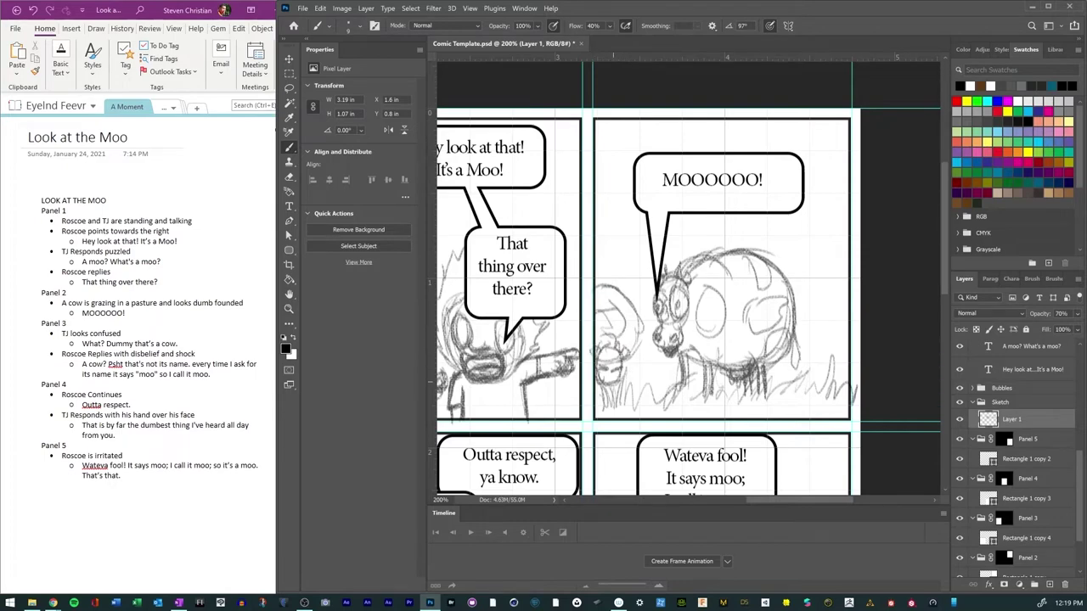
{"action": "left_click_drag", "start_coordinate": [615, 379], "coordinate": [613, 394]}
Step: Outline a bush to the right of the cow and add detail strokes
{"action": "mouse_move", "coordinate": [810, 309]}
{"action": "left_mouse_down"}
{"action": "mouse_move", "coordinate": [847, 303]}
{"action": "mouse_move", "coordinate": [799, 337]}
{"action": "mouse_move", "coordinate": [821, 389]}
{"action": "mouse_move", "coordinate": [803, 338]}
{"action": "mouse_move", "coordinate": [806, 351]}
{"action": "left_mouse_up"}
{"action": "left_click_drag", "start_coordinate": [823, 304], "coordinate": [835, 362]}
{"action": "mouse_move", "coordinate": [832, 314]}
{"action": "left_mouse_down"}
{"action": "mouse_move", "coordinate": [848, 363]}
{"action": "mouse_move", "coordinate": [822, 370]}
{"action": "left_mouse_up"}
{"action": "left_click_drag", "start_coordinate": [839, 334], "coordinate": [845, 386]}
Step: Refine the cow's left ear and rework its snout and mouth
{"action": "left_click_drag", "start_coordinate": [643, 312], "coordinate": [659, 320]}
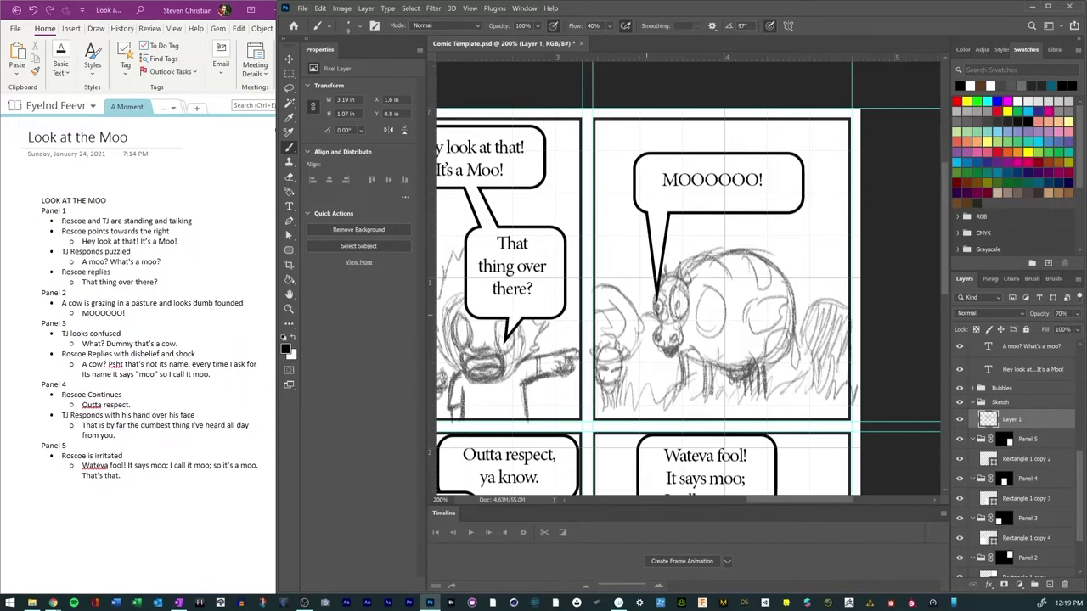
{"action": "left_click_drag", "start_coordinate": [639, 370], "coordinate": [674, 363]}
{"action": "left_click_drag", "start_coordinate": [629, 377], "coordinate": [642, 372]}
{"action": "mouse_move", "coordinate": [642, 328]}
{"action": "left_mouse_down"}
{"action": "mouse_move", "coordinate": [630, 374]}
{"action": "mouse_move", "coordinate": [650, 363]}
{"action": "mouse_move", "coordinate": [666, 395]}
{"action": "mouse_move", "coordinate": [632, 387]}
{"action": "mouse_move", "coordinate": [649, 386]}
{"action": "left_mouse_up"}
Step: Darken the cow's snout and mouth, then save the comic document
{"action": "mouse_move", "coordinate": [652, 378]}
{"action": "left_mouse_down"}
{"action": "mouse_move", "coordinate": [623, 385]}
{"action": "mouse_move", "coordinate": [664, 376]}
{"action": "left_mouse_up"}
{"action": "mouse_move", "coordinate": [634, 386]}
{"action": "left_mouse_down"}
{"action": "mouse_move", "coordinate": [662, 379]}
{"action": "mouse_move", "coordinate": [631, 382]}
{"action": "mouse_move", "coordinate": [638, 403]}
{"action": "left_mouse_up"}
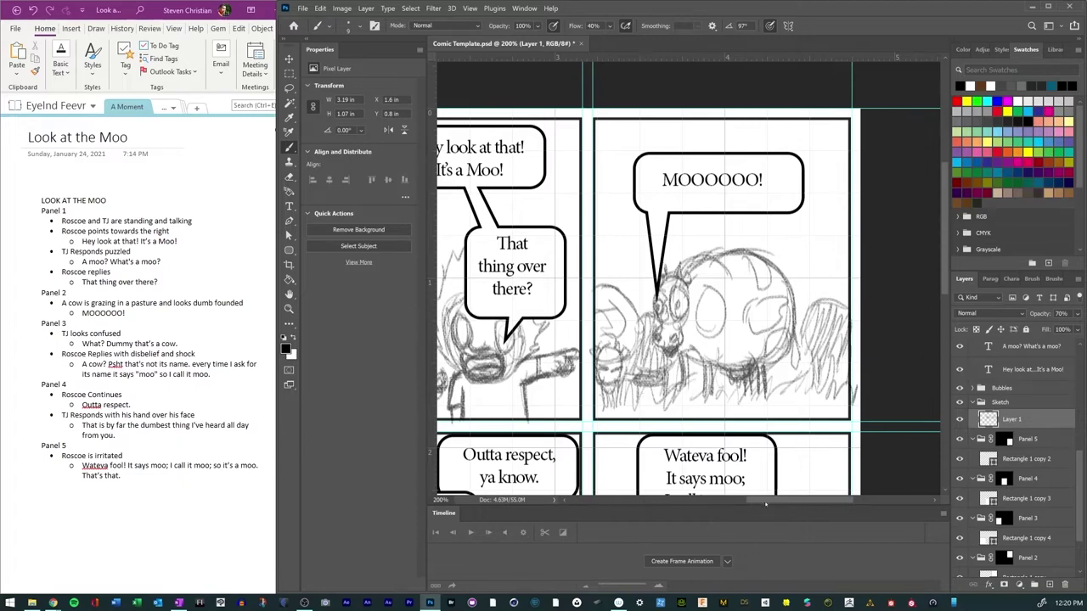
{"action": "left_click_drag", "start_coordinate": [753, 500], "coordinate": [672, 502]}
{"action": "left_click", "coordinate": [302, 8]}
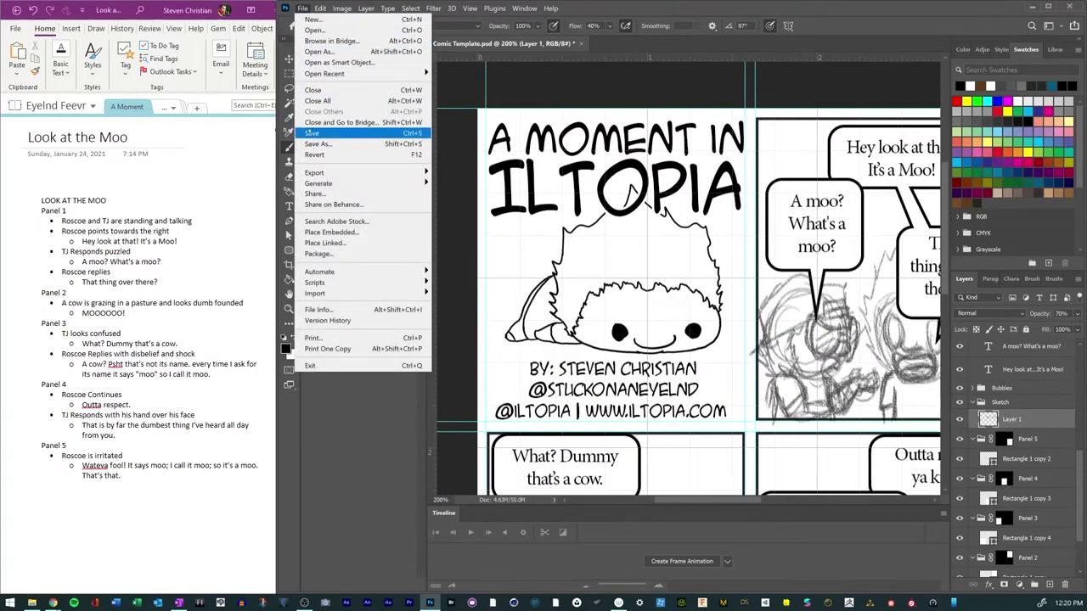
{"action": "left_click", "coordinate": [332, 134]}
Step: Sketch a round head in panel three's lower left with an arm reaching right
{"action": "scroll", "coordinate": [628, 191], "scroll_direction": "down", "scroll_amount": 10}
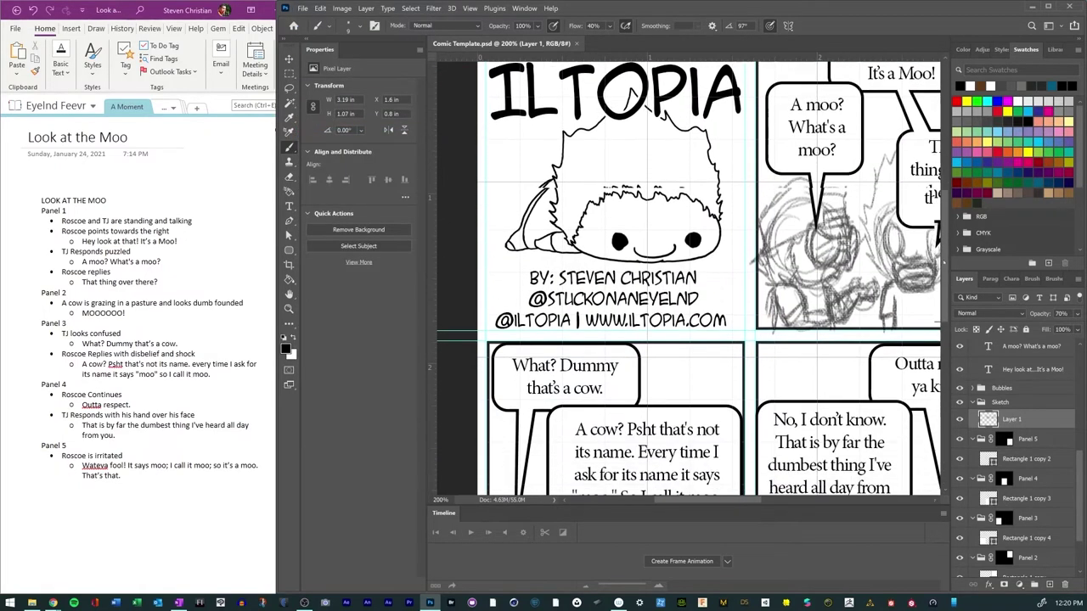
{"action": "scroll", "coordinate": [947, 315], "scroll_direction": "up", "scroll_amount": 1}
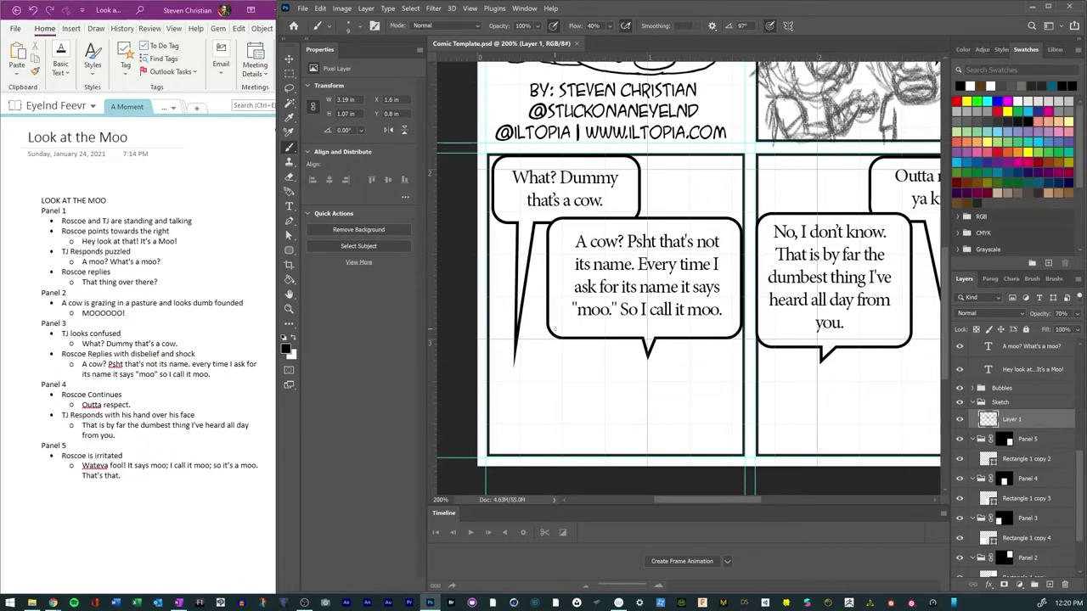
{"action": "mouse_move", "coordinate": [535, 336]}
{"action": "left_mouse_down"}
{"action": "mouse_move", "coordinate": [527, 332]}
{"action": "mouse_move", "coordinate": [504, 356]}
{"action": "mouse_move", "coordinate": [501, 380]}
{"action": "mouse_move", "coordinate": [567, 387]}
{"action": "mouse_move", "coordinate": [504, 373]}
{"action": "mouse_move", "coordinate": [569, 361]}
{"action": "mouse_move", "coordinate": [501, 378]}
{"action": "mouse_move", "coordinate": [568, 374]}
{"action": "mouse_move", "coordinate": [518, 413]}
{"action": "mouse_move", "coordinate": [499, 374]}
{"action": "mouse_move", "coordinate": [493, 393]}
{"action": "mouse_move", "coordinate": [527, 415]}
{"action": "mouse_move", "coordinate": [610, 399]}
{"action": "mouse_move", "coordinate": [616, 409]}
{"action": "mouse_move", "coordinate": [557, 421]}
{"action": "mouse_move", "coordinate": [578, 418]}
{"action": "mouse_move", "coordinate": [562, 404]}
{"action": "left_mouse_up"}
{"action": "mouse_move", "coordinate": [510, 349]}
{"action": "left_mouse_down"}
{"action": "mouse_move", "coordinate": [491, 356]}
{"action": "mouse_move", "coordinate": [513, 372]}
{"action": "mouse_move", "coordinate": [523, 347]}
{"action": "mouse_move", "coordinate": [492, 390]}
{"action": "mouse_move", "coordinate": [499, 378]}
{"action": "mouse_move", "coordinate": [482, 365]}
{"action": "mouse_move", "coordinate": [501, 408]}
{"action": "mouse_move", "coordinate": [495, 398]}
{"action": "mouse_move", "coordinate": [514, 395]}
{"action": "mouse_move", "coordinate": [511, 415]}
{"action": "mouse_move", "coordinate": [496, 399]}
{"action": "left_mouse_up"}
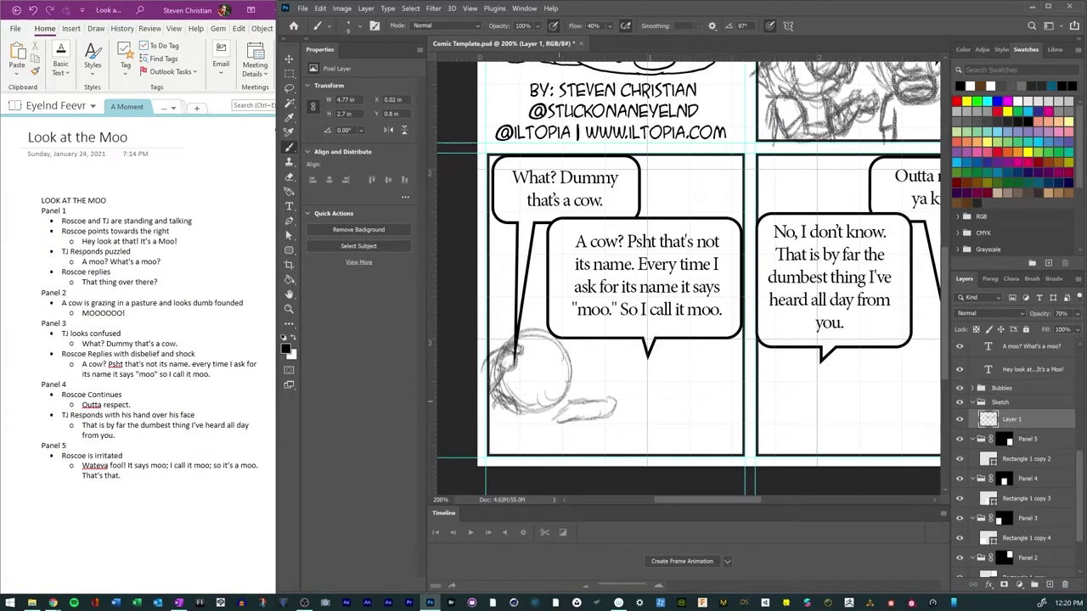
{"action": "mouse_move", "coordinate": [562, 402]}
{"action": "left_mouse_down"}
{"action": "mouse_move", "coordinate": [615, 390]}
{"action": "mouse_move", "coordinate": [631, 397]}
{"action": "mouse_move", "coordinate": [604, 419]}
{"action": "mouse_move", "coordinate": [564, 427]}
{"action": "left_mouse_up"}
{"action": "left_click_drag", "start_coordinate": [498, 392], "coordinate": [490, 418]}
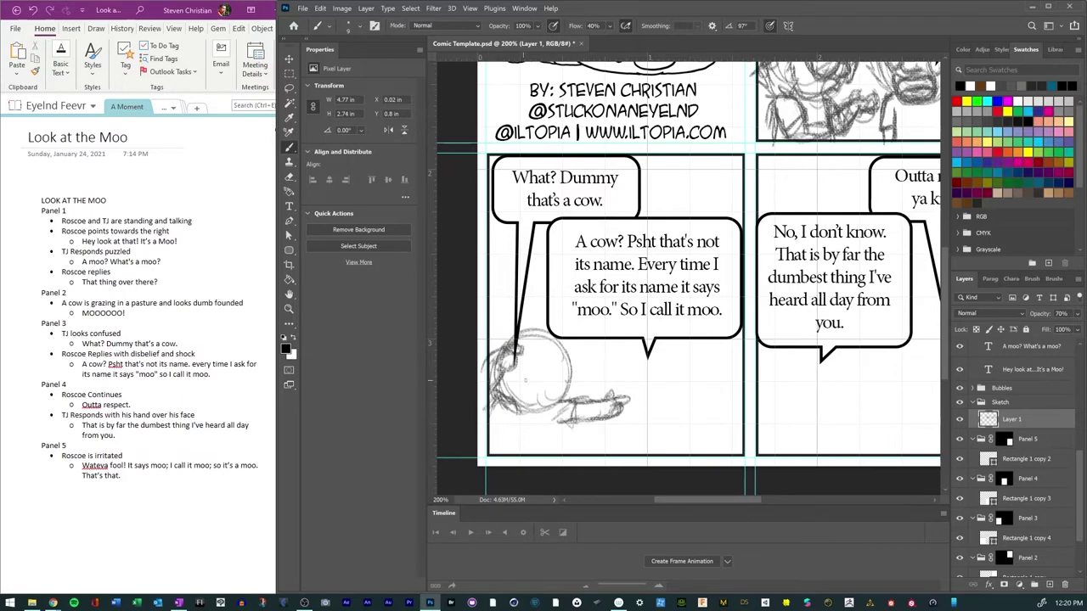
{"action": "mouse_move", "coordinate": [534, 389]}
{"action": "left_mouse_down"}
{"action": "mouse_move", "coordinate": [559, 394]}
{"action": "mouse_move", "coordinate": [534, 388]}
{"action": "mouse_move", "coordinate": [533, 407]}
{"action": "mouse_move", "coordinate": [552, 408]}
{"action": "left_mouse_up"}
Step: Draw the face inside the head, darken its inner parts, and add hair on top
{"action": "mouse_move", "coordinate": [533, 357]}
{"action": "left_mouse_down"}
{"action": "mouse_move", "coordinate": [552, 363]}
{"action": "mouse_move", "coordinate": [555, 386]}
{"action": "mouse_move", "coordinate": [555, 351]}
{"action": "mouse_move", "coordinate": [536, 389]}
{"action": "mouse_move", "coordinate": [553, 392]}
{"action": "mouse_move", "coordinate": [560, 373]}
{"action": "mouse_move", "coordinate": [574, 382]}
{"action": "mouse_move", "coordinate": [569, 365]}
{"action": "mouse_move", "coordinate": [575, 387]}
{"action": "mouse_move", "coordinate": [560, 392]}
{"action": "mouse_move", "coordinate": [553, 365]}
{"action": "mouse_move", "coordinate": [527, 372]}
{"action": "mouse_move", "coordinate": [533, 386]}
{"action": "mouse_move", "coordinate": [549, 384]}
{"action": "left_mouse_up"}
{"action": "mouse_move", "coordinate": [541, 368]}
{"action": "left_mouse_down"}
{"action": "mouse_move", "coordinate": [553, 389]}
{"action": "mouse_move", "coordinate": [528, 370]}
{"action": "left_mouse_up"}
{"action": "left_click_drag", "start_coordinate": [530, 363], "coordinate": [538, 390]}
{"action": "mouse_move", "coordinate": [528, 362]}
{"action": "left_mouse_down"}
{"action": "mouse_move", "coordinate": [535, 386]}
{"action": "mouse_move", "coordinate": [542, 377]}
{"action": "left_mouse_up"}
{"action": "left_click_drag", "start_coordinate": [531, 369], "coordinate": [571, 386]}
{"action": "left_click_drag", "start_coordinate": [552, 348], "coordinate": [521, 365]}
{"action": "left_click_drag", "start_coordinate": [543, 355], "coordinate": [570, 359]}
{"action": "mouse_move", "coordinate": [521, 363]}
{"action": "left_mouse_down"}
{"action": "mouse_move", "coordinate": [568, 353]}
{"action": "mouse_move", "coordinate": [574, 342]}
{"action": "mouse_move", "coordinate": [520, 320]}
{"action": "left_mouse_up"}
{"action": "left_click_drag", "start_coordinate": [513, 319], "coordinate": [497, 345]}
{"action": "left_click_drag", "start_coordinate": [499, 331], "coordinate": [491, 362]}
{"action": "mouse_move", "coordinate": [555, 336]}
{"action": "left_mouse_down"}
{"action": "mouse_move", "coordinate": [552, 352]}
{"action": "mouse_move", "coordinate": [573, 343]}
{"action": "mouse_move", "coordinate": [565, 353]}
{"action": "left_mouse_up"}
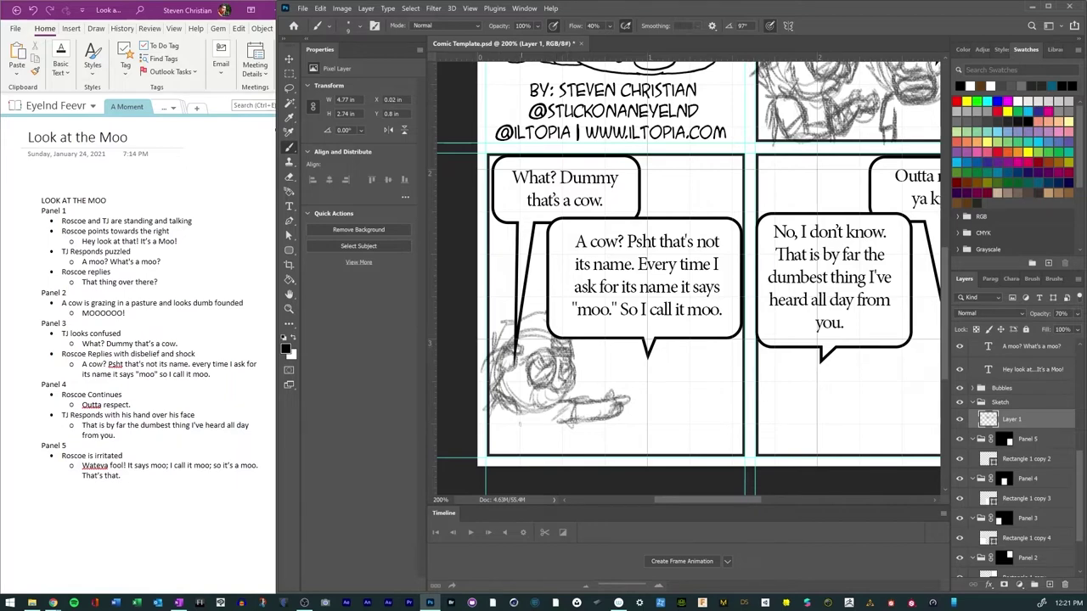
Step: Darken the left figure's edges and hand, then rough out a second head under the middle bubble's tail
{"action": "mouse_move", "coordinate": [499, 388]}
{"action": "left_mouse_down"}
{"action": "mouse_move", "coordinate": [517, 410]}
{"action": "mouse_move", "coordinate": [513, 422]}
{"action": "mouse_move", "coordinate": [490, 418]}
{"action": "mouse_move", "coordinate": [491, 465]}
{"action": "left_mouse_up"}
{"action": "left_click_drag", "start_coordinate": [499, 411], "coordinate": [494, 459]}
{"action": "mouse_move", "coordinate": [509, 390]}
{"action": "left_mouse_down"}
{"action": "mouse_move", "coordinate": [493, 402]}
{"action": "mouse_move", "coordinate": [501, 437]}
{"action": "left_mouse_up"}
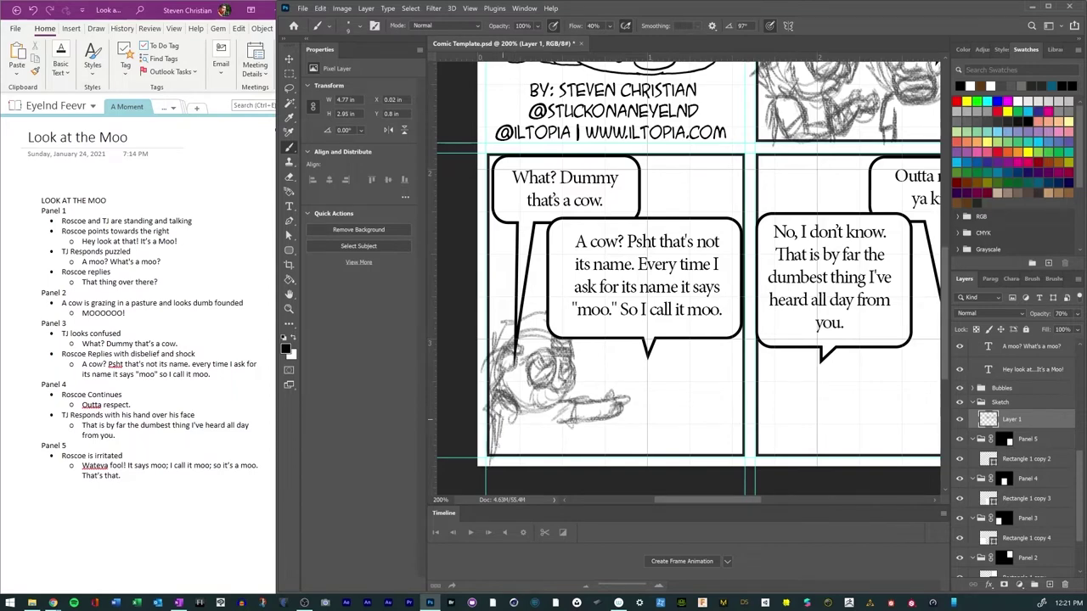
{"action": "left_click_drag", "start_coordinate": [559, 414], "coordinate": [563, 453]}
{"action": "mouse_move", "coordinate": [523, 365]}
{"action": "left_mouse_down"}
{"action": "mouse_move", "coordinate": [501, 381]}
{"action": "mouse_move", "coordinate": [509, 393]}
{"action": "mouse_move", "coordinate": [536, 404]}
{"action": "mouse_move", "coordinate": [555, 385]}
{"action": "mouse_move", "coordinate": [559, 401]}
{"action": "left_mouse_up"}
{"action": "mouse_move", "coordinate": [554, 390]}
{"action": "left_mouse_down"}
{"action": "mouse_move", "coordinate": [556, 404]}
{"action": "mouse_move", "coordinate": [534, 410]}
{"action": "left_mouse_up"}
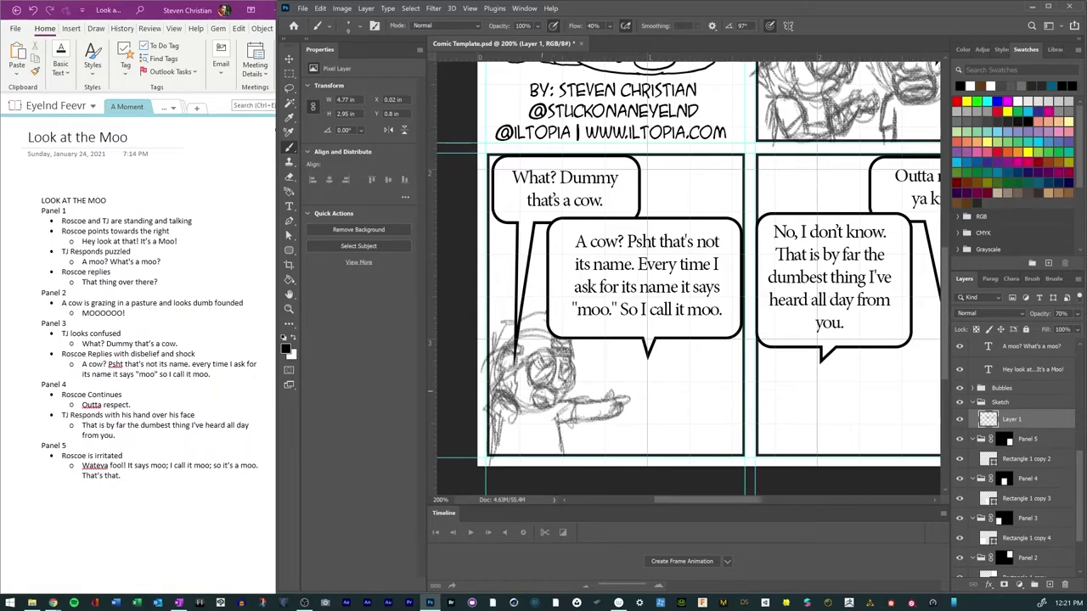
{"action": "left_click_drag", "start_coordinate": [552, 388], "coordinate": [544, 404]}
{"action": "left_click_drag", "start_coordinate": [679, 348], "coordinate": [642, 363]}
{"action": "mouse_move", "coordinate": [664, 341]}
{"action": "left_mouse_down"}
{"action": "mouse_move", "coordinate": [647, 386]}
{"action": "mouse_move", "coordinate": [698, 406]}
{"action": "mouse_move", "coordinate": [721, 353]}
{"action": "mouse_move", "coordinate": [667, 415]}
{"action": "mouse_move", "coordinate": [643, 361]}
{"action": "mouse_move", "coordinate": [674, 414]}
{"action": "mouse_move", "coordinate": [702, 368]}
{"action": "mouse_move", "coordinate": [662, 393]}
{"action": "mouse_move", "coordinate": [671, 380]}
{"action": "mouse_move", "coordinate": [654, 398]}
{"action": "mouse_move", "coordinate": [674, 384]}
{"action": "mouse_move", "coordinate": [682, 397]}
{"action": "mouse_move", "coordinate": [662, 408]}
{"action": "mouse_move", "coordinate": [669, 379]}
{"action": "mouse_move", "coordinate": [643, 379]}
{"action": "mouse_move", "coordinate": [683, 357]}
{"action": "mouse_move", "coordinate": [695, 379]}
{"action": "mouse_move", "coordinate": [673, 379]}
{"action": "mouse_move", "coordinate": [670, 361]}
{"action": "left_mouse_up"}
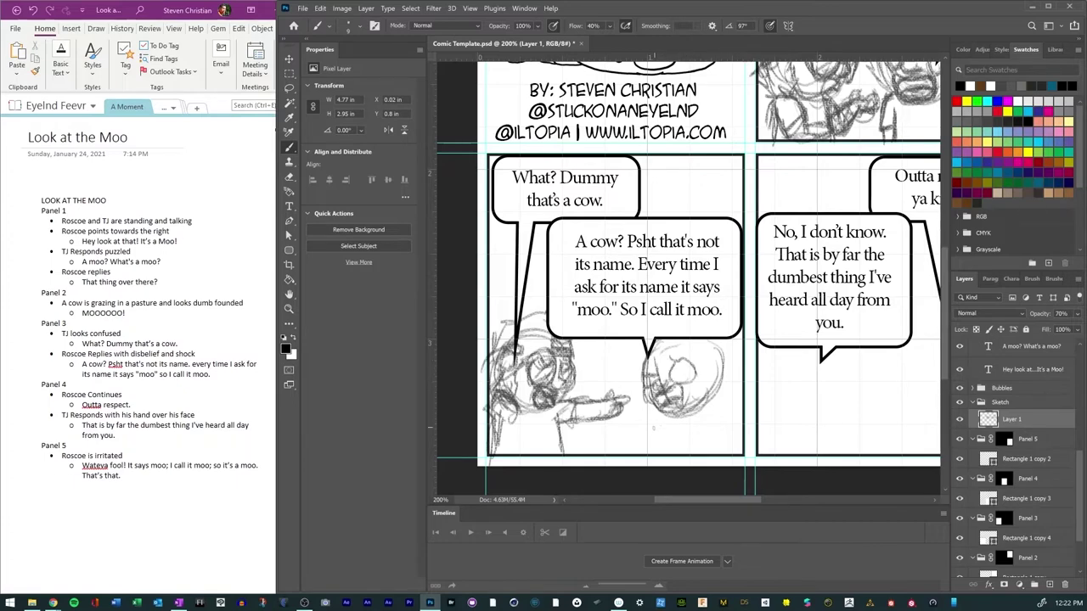
Step: Add face details and shape both sides of the second head under the 'A cow? Psht…' bubble
{"action": "left_click_drag", "start_coordinate": [648, 394], "coordinate": [656, 412]}
{"action": "mouse_move", "coordinate": [642, 421]}
{"action": "left_mouse_down"}
{"action": "mouse_move", "coordinate": [642, 433]}
{"action": "mouse_move", "coordinate": [623, 428]}
{"action": "mouse_move", "coordinate": [645, 421]}
{"action": "left_mouse_up"}
{"action": "mouse_move", "coordinate": [713, 430]}
{"action": "left_mouse_down"}
{"action": "mouse_move", "coordinate": [732, 435]}
{"action": "mouse_move", "coordinate": [702, 438]}
{"action": "left_mouse_up"}
{"action": "mouse_move", "coordinate": [704, 395]}
{"action": "left_mouse_down"}
{"action": "mouse_move", "coordinate": [730, 389]}
{"action": "mouse_move", "coordinate": [727, 422]}
{"action": "mouse_move", "coordinate": [728, 399]}
{"action": "mouse_move", "coordinate": [698, 420]}
{"action": "mouse_move", "coordinate": [655, 419]}
{"action": "mouse_move", "coordinate": [666, 458]}
{"action": "left_mouse_up"}
{"action": "mouse_move", "coordinate": [664, 421]}
{"action": "left_mouse_down"}
{"action": "mouse_move", "coordinate": [664, 455]}
{"action": "mouse_move", "coordinate": [652, 443]}
{"action": "mouse_move", "coordinate": [666, 451]}
{"action": "mouse_move", "coordinate": [730, 414]}
{"action": "mouse_move", "coordinate": [697, 457]}
{"action": "mouse_move", "coordinate": [723, 459]}
{"action": "mouse_move", "coordinate": [701, 451]}
{"action": "mouse_move", "coordinate": [735, 415]}
{"action": "mouse_move", "coordinate": [696, 441]}
{"action": "left_mouse_up"}
{"action": "mouse_move", "coordinate": [646, 413]}
{"action": "left_mouse_down"}
{"action": "mouse_move", "coordinate": [626, 372]}
{"action": "mouse_move", "coordinate": [637, 341]}
{"action": "left_mouse_up"}
{"action": "mouse_move", "coordinate": [701, 404]}
{"action": "left_mouse_down"}
{"action": "mouse_move", "coordinate": [743, 367]}
{"action": "mouse_move", "coordinate": [738, 339]}
{"action": "mouse_move", "coordinate": [705, 370]}
{"action": "mouse_move", "coordinate": [693, 341]}
{"action": "mouse_move", "coordinate": [640, 348]}
{"action": "left_mouse_up"}
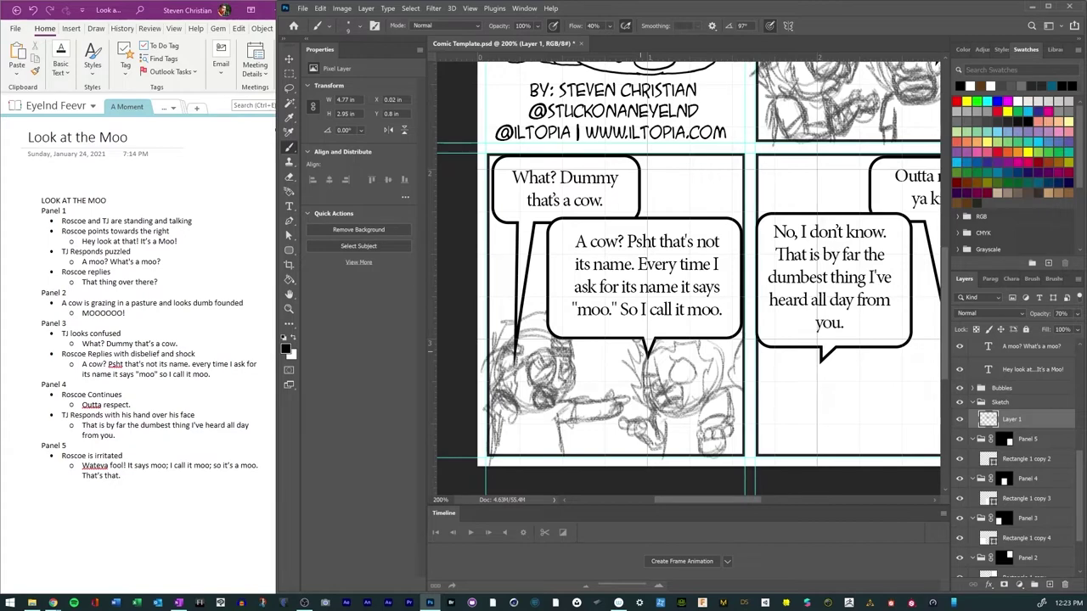
{"action": "left_click_drag", "start_coordinate": [658, 502], "coordinate": [734, 503]}
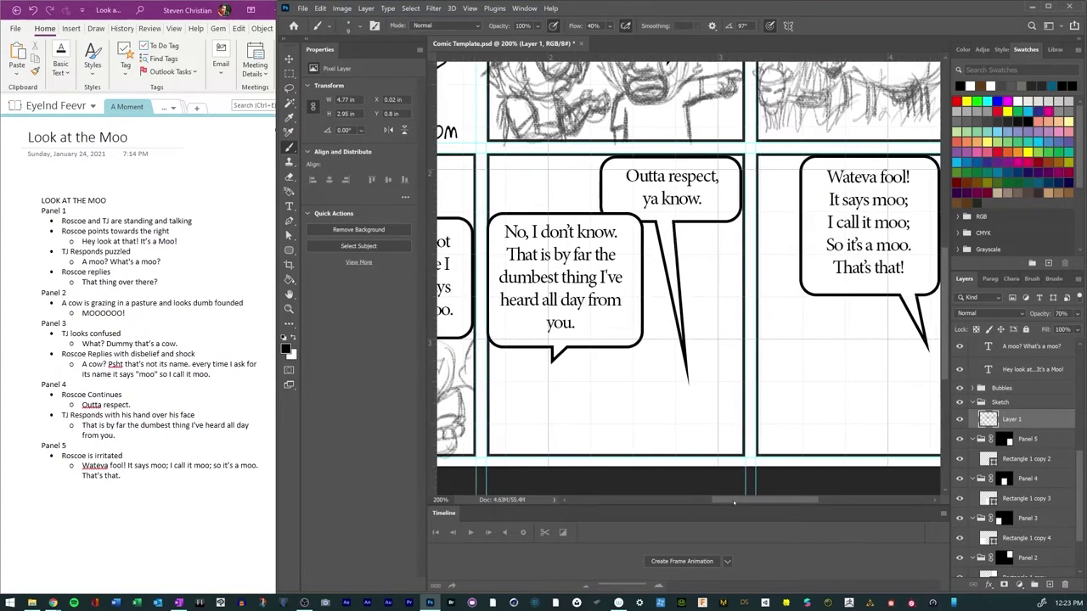
Step: Save the comic document from the File menu
{"action": "left_click", "coordinate": [302, 8]}
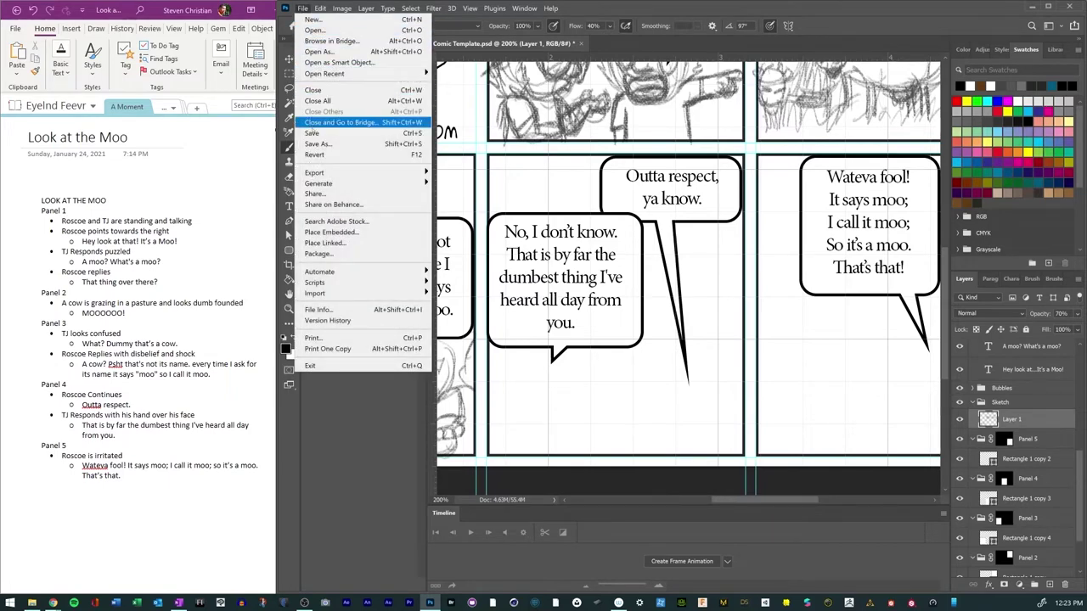
{"action": "left_click", "coordinate": [319, 130]}
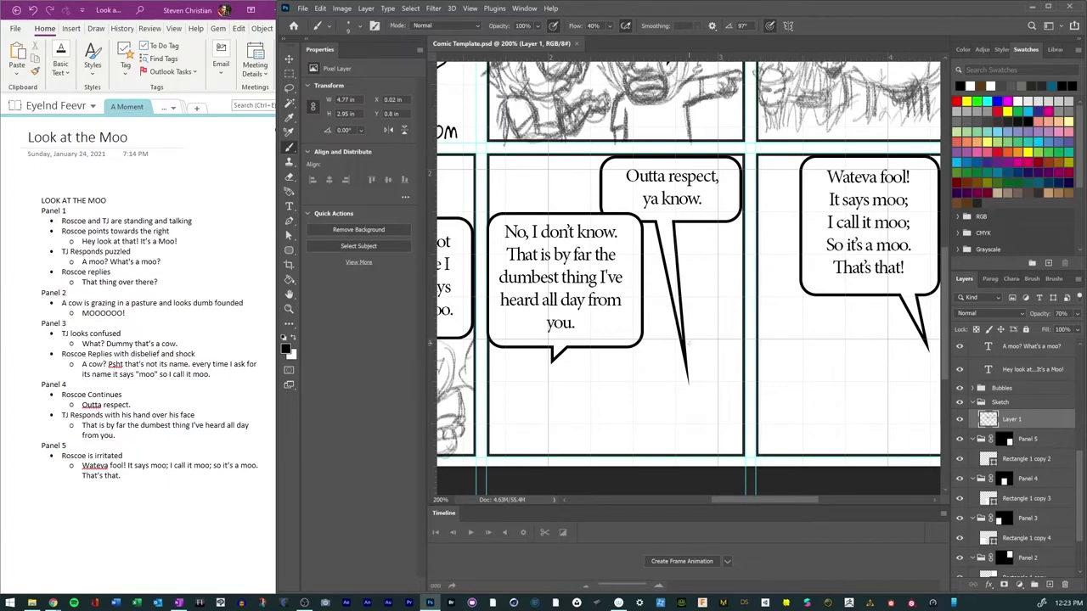
Step: Draw a round head under the 'Outta respect, ya know.' bubble tail and refine its face
{"action": "mouse_move", "coordinate": [667, 338]}
{"action": "left_mouse_down"}
{"action": "mouse_move", "coordinate": [689, 406]}
{"action": "mouse_move", "coordinate": [728, 367]}
{"action": "mouse_move", "coordinate": [659, 353]}
{"action": "mouse_move", "coordinate": [718, 401]}
{"action": "mouse_move", "coordinate": [707, 409]}
{"action": "mouse_move", "coordinate": [655, 399]}
{"action": "mouse_move", "coordinate": [661, 332]}
{"action": "mouse_move", "coordinate": [645, 366]}
{"action": "mouse_move", "coordinate": [658, 408]}
{"action": "mouse_move", "coordinate": [723, 376]}
{"action": "mouse_move", "coordinate": [727, 336]}
{"action": "left_mouse_up"}
{"action": "left_click_drag", "start_coordinate": [732, 389], "coordinate": [687, 413]}
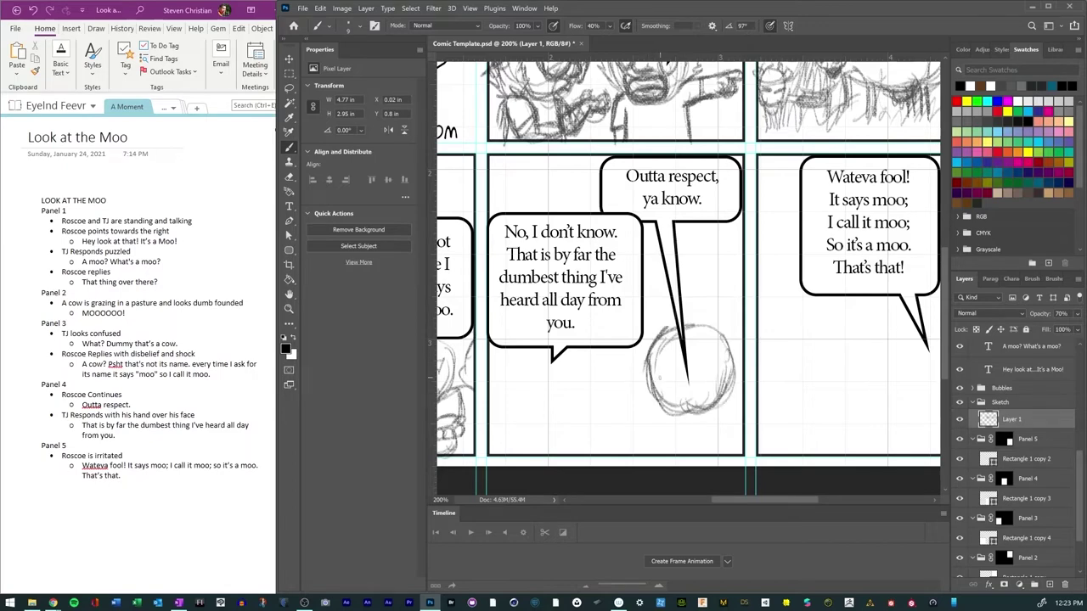
{"action": "mouse_move", "coordinate": [668, 363]}
{"action": "left_mouse_down"}
{"action": "mouse_move", "coordinate": [679, 402]}
{"action": "mouse_move", "coordinate": [654, 387]}
{"action": "mouse_move", "coordinate": [691, 365]}
{"action": "mouse_move", "coordinate": [693, 383]}
{"action": "mouse_move", "coordinate": [677, 389]}
{"action": "mouse_move", "coordinate": [694, 384]}
{"action": "mouse_move", "coordinate": [662, 399]}
{"action": "mouse_move", "coordinate": [688, 388]}
{"action": "mouse_move", "coordinate": [689, 413]}
{"action": "mouse_move", "coordinate": [682, 404]}
{"action": "mouse_move", "coordinate": [711, 404]}
{"action": "left_mouse_up"}
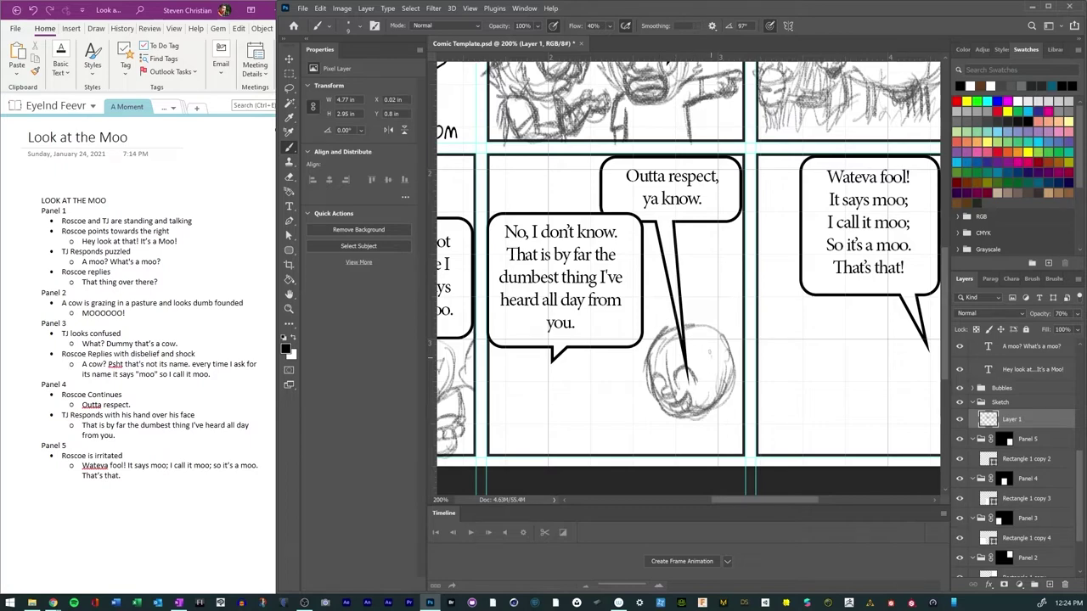
{"action": "mouse_move", "coordinate": [705, 351]}
{"action": "left_mouse_down"}
{"action": "mouse_move", "coordinate": [707, 384]}
{"action": "mouse_move", "coordinate": [704, 361]}
{"action": "mouse_move", "coordinate": [744, 384]}
{"action": "left_mouse_up"}
{"action": "left_click_drag", "start_coordinate": [735, 409], "coordinate": [725, 430]}
{"action": "mouse_move", "coordinate": [707, 370]}
{"action": "left_mouse_down"}
{"action": "mouse_move", "coordinate": [722, 392]}
{"action": "mouse_move", "coordinate": [718, 423]}
{"action": "mouse_move", "coordinate": [735, 416]}
{"action": "left_mouse_up"}
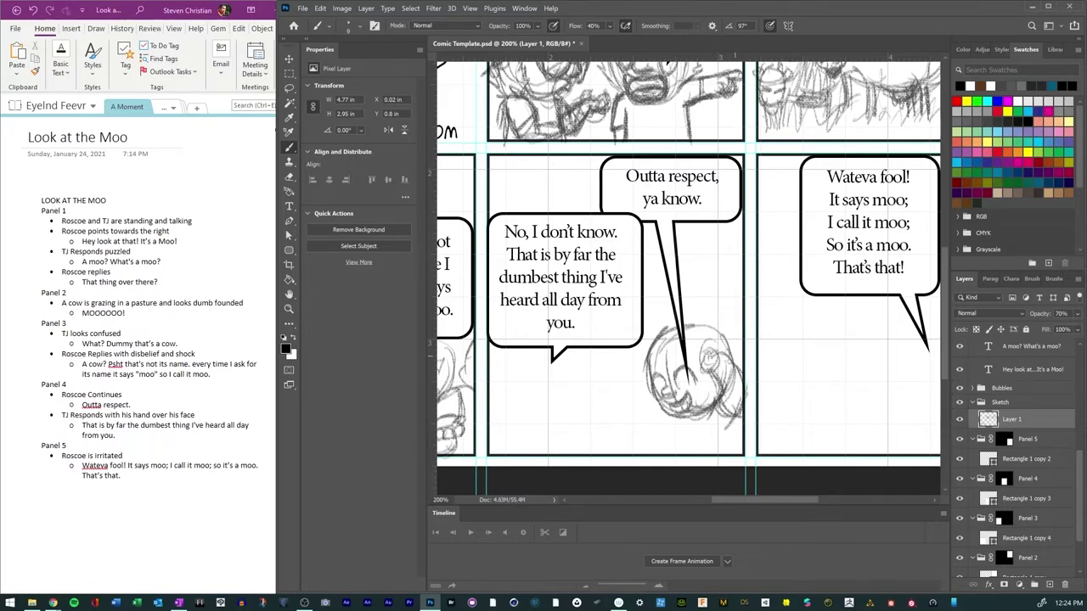
{"action": "left_click_drag", "start_coordinate": [703, 352], "coordinate": [718, 392]}
{"action": "mouse_move", "coordinate": [690, 356]}
{"action": "left_mouse_down"}
{"action": "mouse_move", "coordinate": [703, 379]}
{"action": "mouse_move", "coordinate": [674, 347]}
{"action": "mouse_move", "coordinate": [652, 365]}
{"action": "mouse_move", "coordinate": [650, 413]}
{"action": "mouse_move", "coordinate": [638, 385]}
{"action": "left_mouse_up"}
{"action": "left_click_drag", "start_coordinate": [647, 351], "coordinate": [636, 384]}
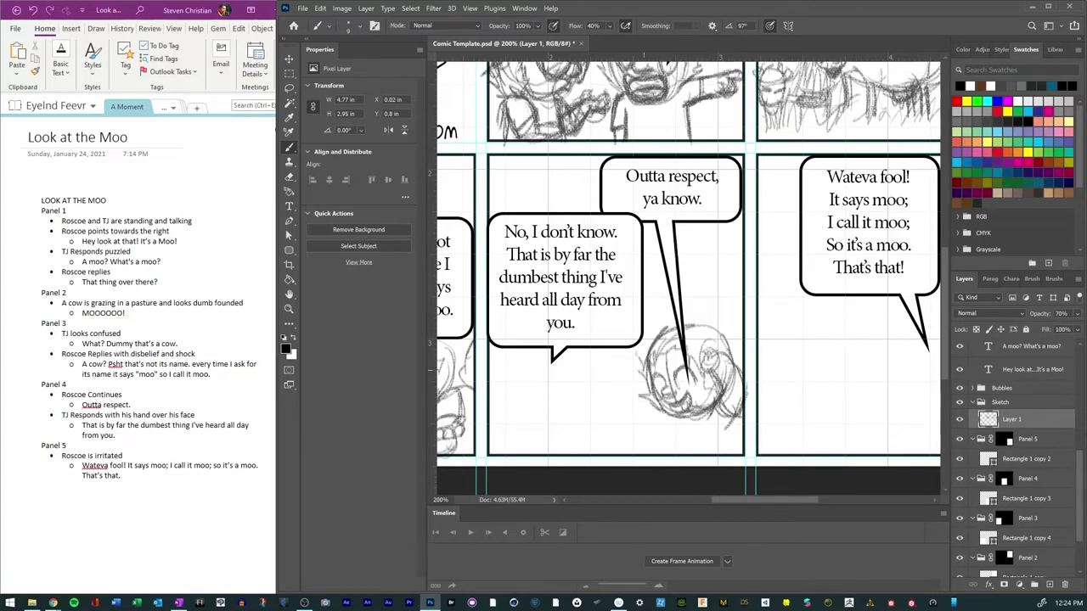
Step: Add spiky hair, then sketch the neck, shoulders, body and right side below the head
{"action": "mouse_move", "coordinate": [645, 323]}
{"action": "left_mouse_down"}
{"action": "mouse_move", "coordinate": [658, 268]}
{"action": "mouse_move", "coordinate": [701, 294]}
{"action": "mouse_move", "coordinate": [730, 321]}
{"action": "mouse_move", "coordinate": [742, 362]}
{"action": "mouse_move", "coordinate": [705, 365]}
{"action": "left_mouse_up"}
{"action": "mouse_move", "coordinate": [673, 416]}
{"action": "left_mouse_down"}
{"action": "mouse_move", "coordinate": [664, 455]}
{"action": "mouse_move", "coordinate": [662, 435]}
{"action": "mouse_move", "coordinate": [670, 457]}
{"action": "left_mouse_up"}
{"action": "left_click_drag", "start_coordinate": [730, 424], "coordinate": [733, 450]}
{"action": "mouse_move", "coordinate": [740, 406]}
{"action": "left_mouse_down"}
{"action": "mouse_move", "coordinate": [728, 433]}
{"action": "mouse_move", "coordinate": [724, 409]}
{"action": "mouse_move", "coordinate": [709, 408]}
{"action": "left_mouse_up"}
{"action": "mouse_move", "coordinate": [727, 383]}
{"action": "left_mouse_down"}
{"action": "mouse_move", "coordinate": [714, 401]}
{"action": "mouse_move", "coordinate": [725, 411]}
{"action": "left_mouse_up"}
{"action": "mouse_move", "coordinate": [740, 387]}
{"action": "left_mouse_down"}
{"action": "mouse_move", "coordinate": [726, 407]}
{"action": "mouse_move", "coordinate": [734, 455]}
{"action": "left_mouse_up"}
{"action": "mouse_move", "coordinate": [665, 425]}
{"action": "left_mouse_down"}
{"action": "mouse_move", "coordinate": [663, 460]}
{"action": "mouse_move", "coordinate": [666, 445]}
{"action": "left_mouse_up"}
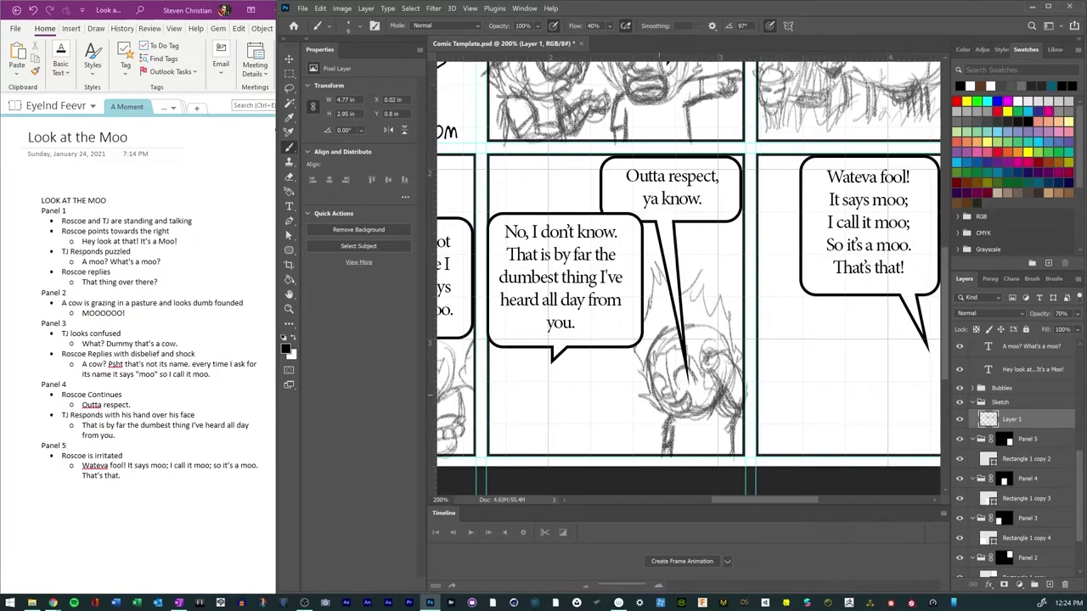
{"action": "mouse_move", "coordinate": [662, 395]}
{"action": "left_mouse_down"}
{"action": "mouse_move", "coordinate": [662, 419]}
{"action": "mouse_move", "coordinate": [718, 405]}
{"action": "mouse_move", "coordinate": [705, 412]}
{"action": "left_mouse_up"}
{"action": "mouse_move", "coordinate": [664, 420]}
{"action": "left_mouse_down"}
{"action": "mouse_move", "coordinate": [685, 415]}
{"action": "mouse_move", "coordinate": [659, 411]}
{"action": "mouse_move", "coordinate": [709, 409]}
{"action": "mouse_move", "coordinate": [654, 404]}
{"action": "left_mouse_up"}
{"action": "mouse_move", "coordinate": [511, 372]}
{"action": "left_mouse_down"}
{"action": "mouse_move", "coordinate": [555, 411]}
{"action": "mouse_move", "coordinate": [584, 350]}
{"action": "mouse_move", "coordinate": [514, 387]}
{"action": "mouse_move", "coordinate": [587, 352]}
{"action": "mouse_move", "coordinate": [508, 406]}
{"action": "mouse_move", "coordinate": [581, 352]}
{"action": "mouse_move", "coordinate": [538, 419]}
{"action": "mouse_move", "coordinate": [507, 373]}
{"action": "mouse_move", "coordinate": [517, 413]}
{"action": "mouse_move", "coordinate": [586, 382]}
{"action": "mouse_move", "coordinate": [569, 399]}
{"action": "mouse_move", "coordinate": [582, 420]}
{"action": "mouse_move", "coordinate": [561, 428]}
{"action": "mouse_move", "coordinate": [581, 429]}
{"action": "mouse_move", "coordinate": [571, 433]}
{"action": "mouse_move", "coordinate": [577, 455]}
{"action": "mouse_move", "coordinate": [553, 457]}
{"action": "mouse_move", "coordinate": [560, 430]}
{"action": "mouse_move", "coordinate": [565, 453]}
{"action": "mouse_move", "coordinate": [557, 450]}
{"action": "mouse_move", "coordinate": [574, 446]}
{"action": "mouse_move", "coordinate": [568, 458]}
{"action": "mouse_move", "coordinate": [528, 459]}
{"action": "left_mouse_up"}
{"action": "mouse_move", "coordinate": [509, 412]}
{"action": "left_mouse_down"}
{"action": "mouse_move", "coordinate": [506, 436]}
{"action": "mouse_move", "coordinate": [530, 401]}
{"action": "mouse_move", "coordinate": [533, 450]}
{"action": "mouse_move", "coordinate": [569, 438]}
{"action": "mouse_move", "coordinate": [522, 458]}
{"action": "left_mouse_up"}
{"action": "mouse_move", "coordinate": [520, 456]}
{"action": "left_mouse_down"}
{"action": "mouse_move", "coordinate": [553, 453]}
{"action": "mouse_move", "coordinate": [548, 462]}
{"action": "left_mouse_up"}
{"action": "mouse_move", "coordinate": [543, 392]}
{"action": "left_mouse_down"}
{"action": "mouse_move", "coordinate": [560, 401]}
{"action": "mouse_move", "coordinate": [560, 423]}
{"action": "mouse_move", "coordinate": [552, 411]}
{"action": "mouse_move", "coordinate": [572, 406]}
{"action": "mouse_move", "coordinate": [555, 423]}
{"action": "left_mouse_up"}
{"action": "mouse_move", "coordinate": [528, 416]}
{"action": "left_mouse_down"}
{"action": "mouse_move", "coordinate": [554, 424]}
{"action": "mouse_move", "coordinate": [526, 382]}
{"action": "mouse_move", "coordinate": [550, 372]}
{"action": "left_mouse_up"}
{"action": "mouse_move", "coordinate": [506, 453]}
{"action": "left_mouse_down"}
{"action": "mouse_move", "coordinate": [504, 423]}
{"action": "mouse_move", "coordinate": [504, 433]}
{"action": "mouse_move", "coordinate": [535, 372]}
{"action": "mouse_move", "coordinate": [585, 382]}
{"action": "mouse_move", "coordinate": [592, 404]}
{"action": "mouse_move", "coordinate": [584, 350]}
{"action": "left_mouse_up"}
{"action": "mouse_move", "coordinate": [503, 350]}
{"action": "left_mouse_down"}
{"action": "mouse_move", "coordinate": [501, 377]}
{"action": "mouse_move", "coordinate": [531, 384]}
{"action": "mouse_move", "coordinate": [482, 369]}
{"action": "mouse_move", "coordinate": [586, 399]}
{"action": "left_mouse_up"}
{"action": "mouse_move", "coordinate": [507, 403]}
{"action": "left_mouse_down"}
{"action": "mouse_move", "coordinate": [494, 375]}
{"action": "mouse_move", "coordinate": [523, 391]}
{"action": "mouse_move", "coordinate": [549, 380]}
{"action": "left_mouse_up"}
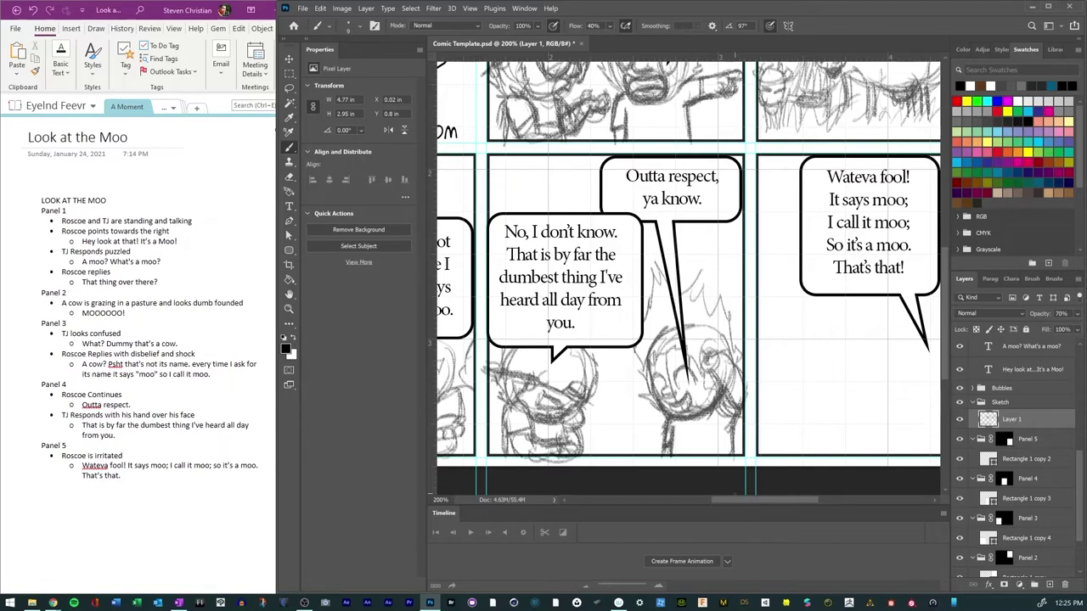
{"action": "left_click_drag", "start_coordinate": [733, 501], "coordinate": [751, 502]}
{"action": "left_click_drag", "start_coordinate": [761, 503], "coordinate": [772, 503]}
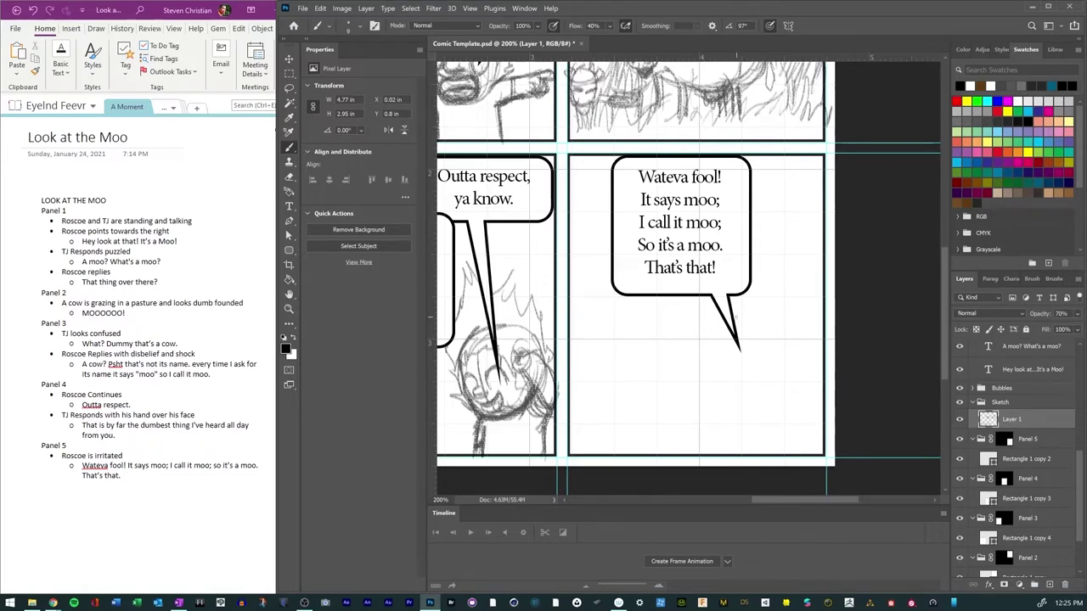
Step: Lasso the character under the 'No, I don't know' bubble and copy it to a new layer
{"action": "scroll", "coordinate": [688, 272], "scroll_direction": "left", "scroll_amount": 5}
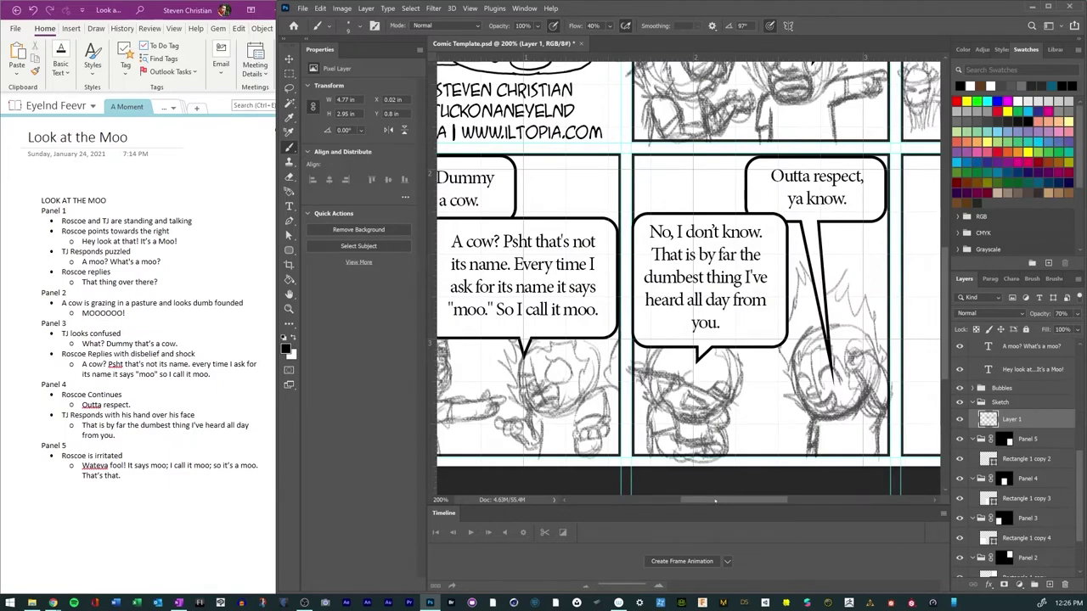
{"action": "scroll", "coordinate": [688, 263], "scroll_direction": "right", "scroll_amount": 5}
{"action": "scroll", "coordinate": [687, 263], "scroll_direction": "left", "scroll_amount": 2}
{"action": "scroll", "coordinate": [688, 263], "scroll_direction": "left", "scroll_amount": 2}
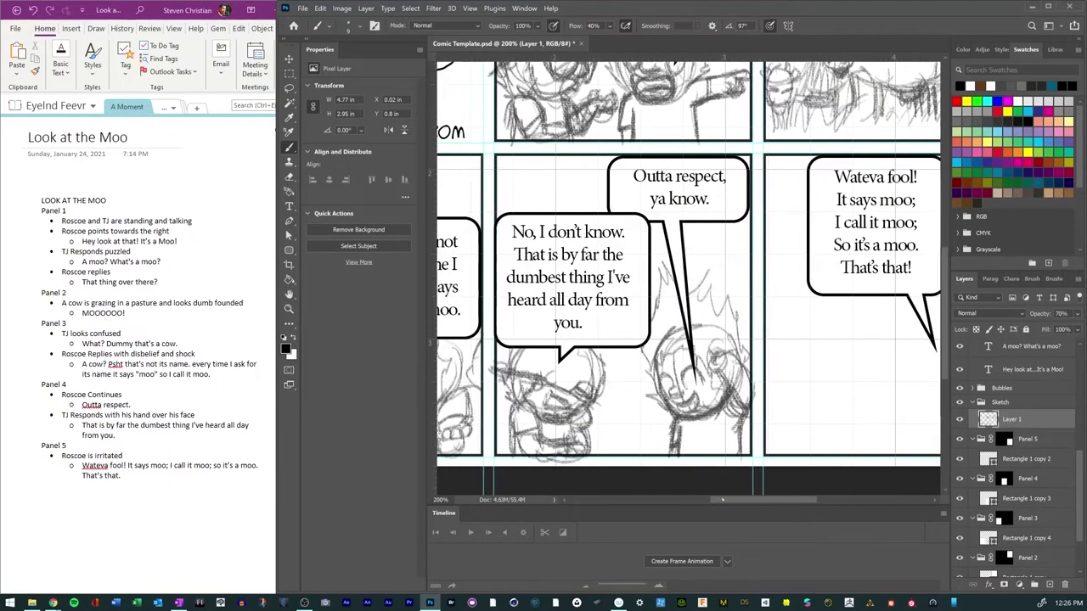
{"action": "key", "text": "l"}
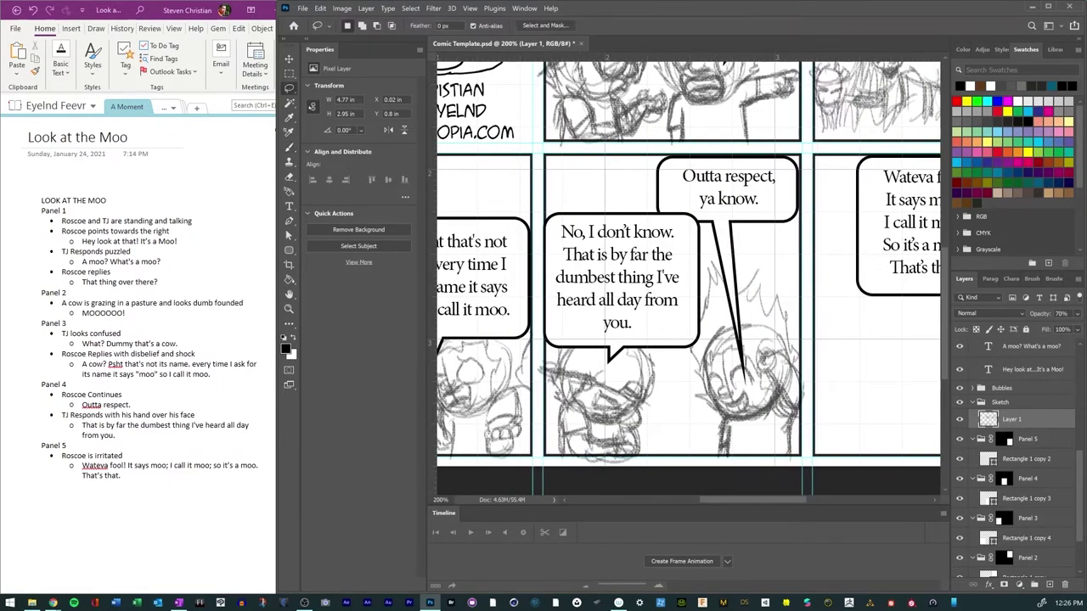
{"action": "mouse_move", "coordinate": [542, 357]}
{"action": "left_mouse_down"}
{"action": "mouse_move", "coordinate": [595, 475]}
{"action": "mouse_move", "coordinate": [665, 438]}
{"action": "mouse_move", "coordinate": [634, 336]}
{"action": "mouse_move", "coordinate": [566, 341]}
{"action": "mouse_move", "coordinate": [573, 316]}
{"action": "left_mouse_up"}
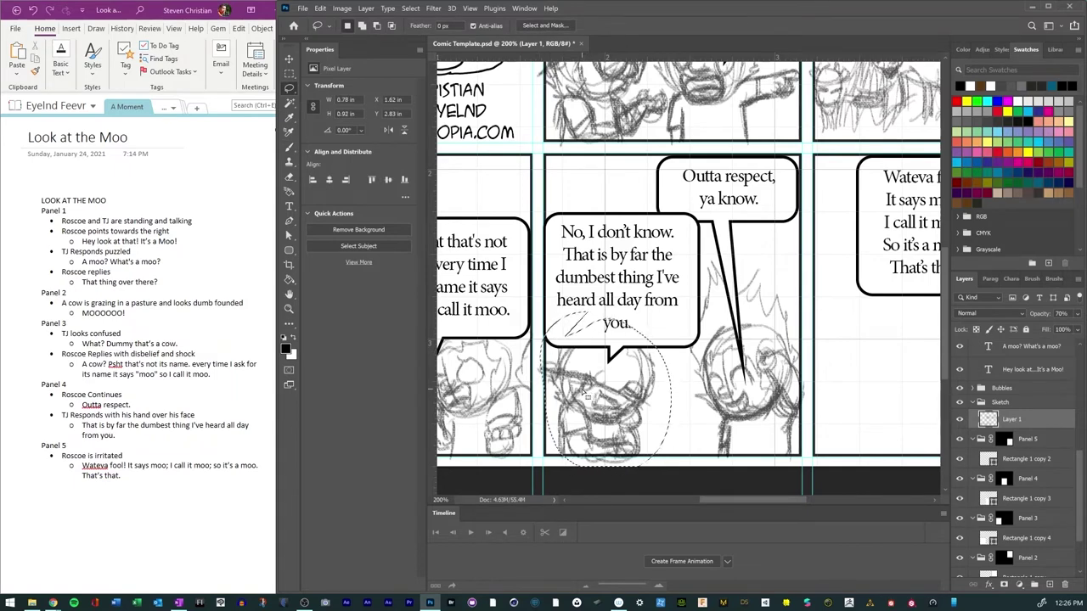
{"action": "right_click", "coordinate": [586, 392]}
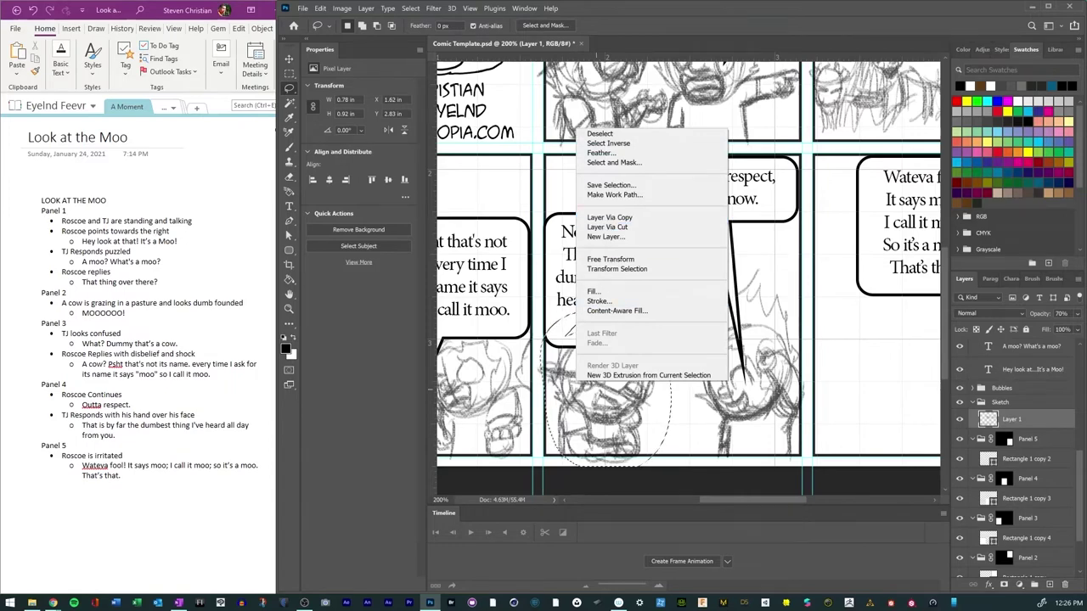
{"action": "left_click", "coordinate": [604, 416]}
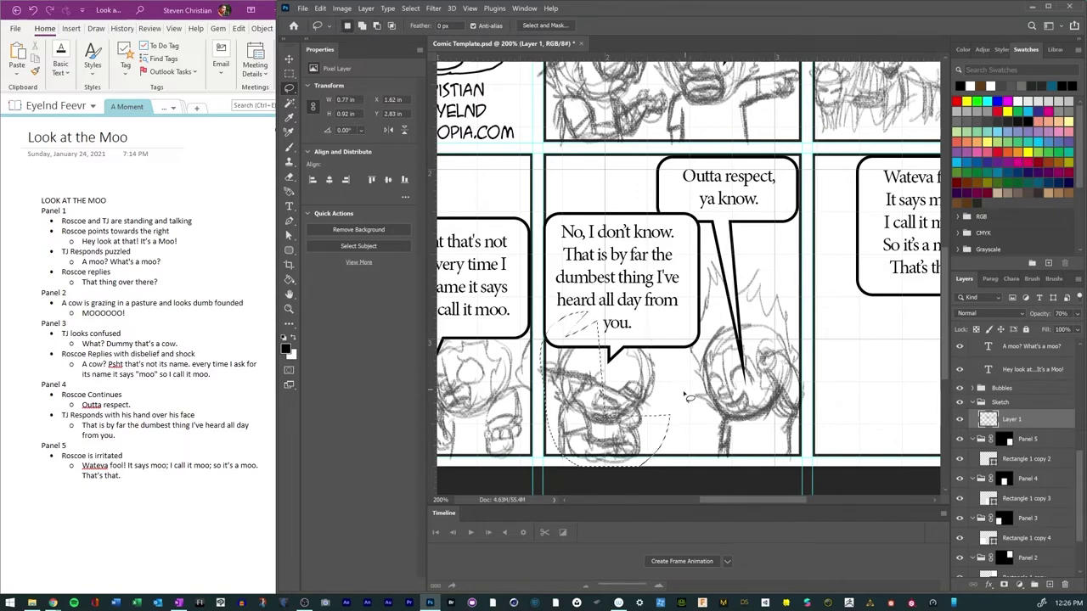
{"action": "mouse_move", "coordinate": [684, 391]}
{"action": "left_mouse_down"}
{"action": "mouse_move", "coordinate": [580, 287]}
{"action": "mouse_move", "coordinate": [537, 375]}
{"action": "mouse_move", "coordinate": [542, 438]}
{"action": "mouse_move", "coordinate": [574, 471]}
{"action": "mouse_move", "coordinate": [669, 467]}
{"action": "mouse_move", "coordinate": [679, 378]}
{"action": "left_mouse_up"}
{"action": "right_click", "coordinate": [627, 379]}
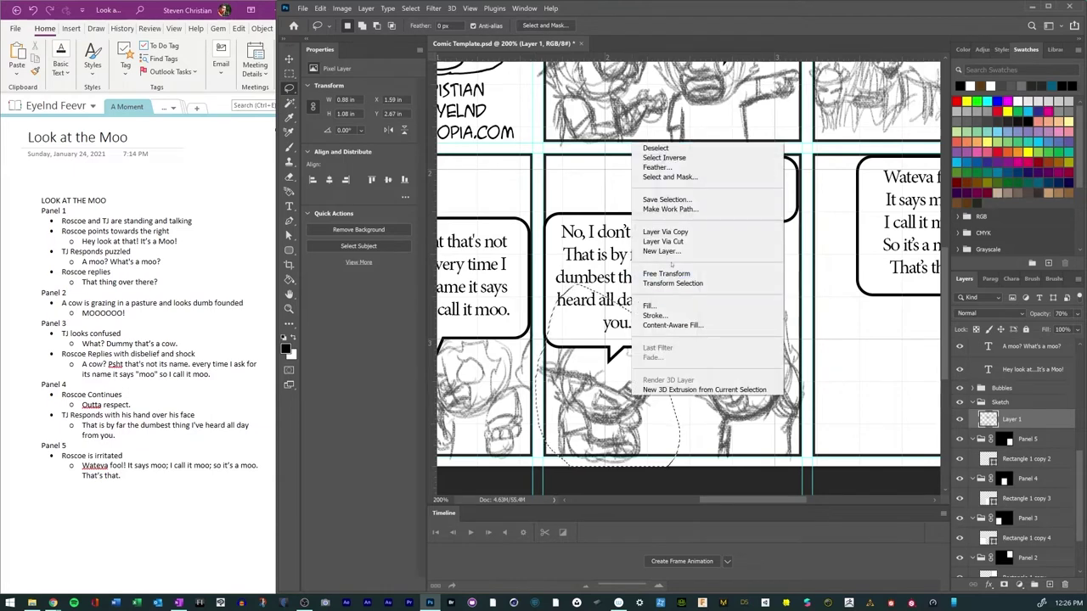
{"action": "left_click", "coordinate": [671, 232]}
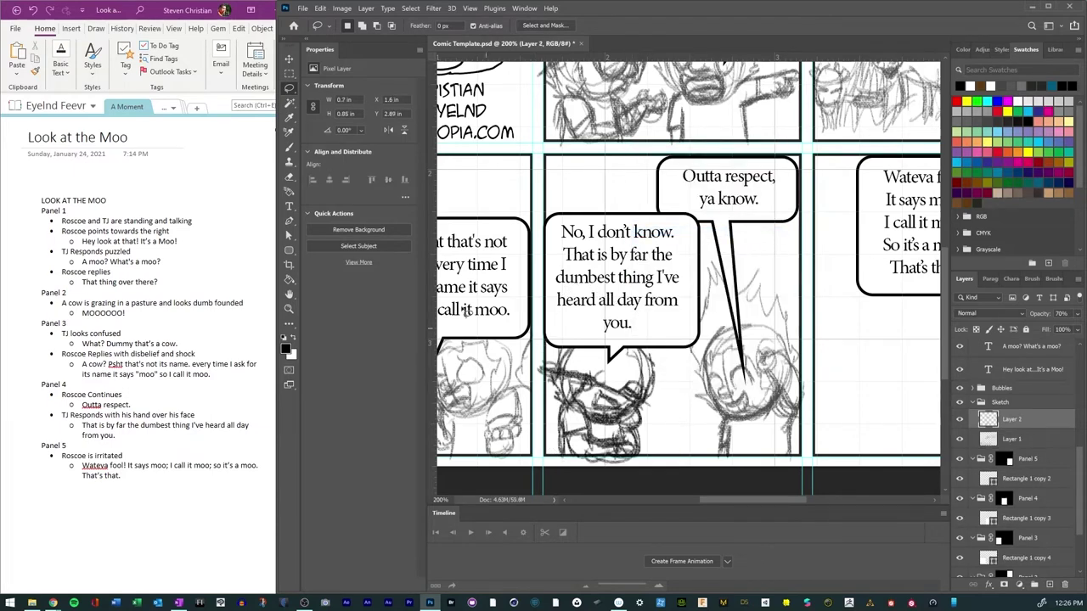
Step: Move the copied Layer 2 figure into the 'Wateva fool!' panel
{"action": "key", "text": "v"}
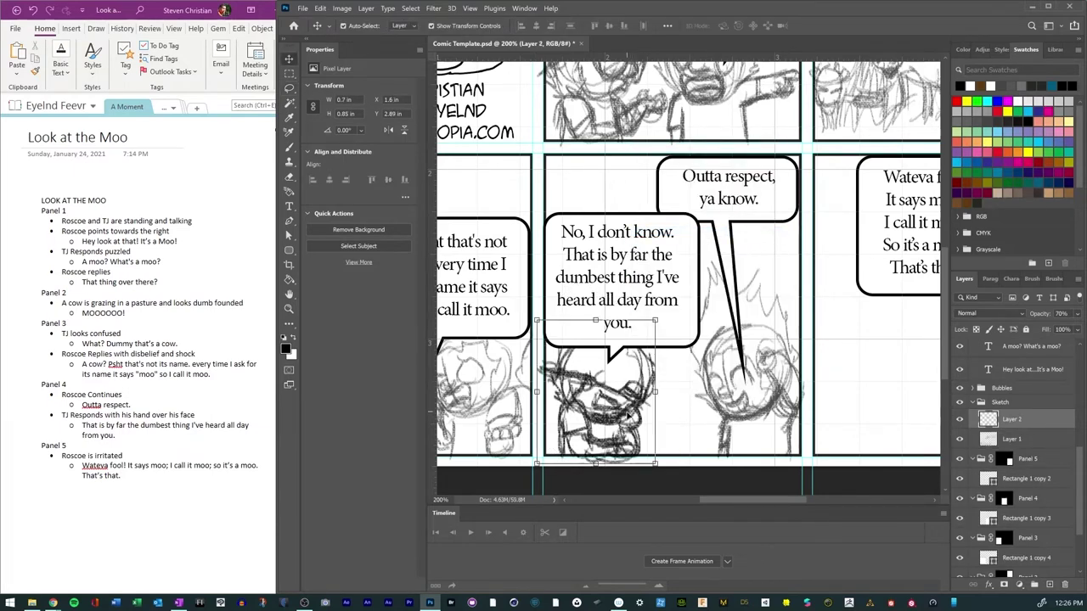
{"action": "left_click_drag", "start_coordinate": [627, 415], "coordinate": [902, 421]}
{"action": "left_click_drag", "start_coordinate": [704, 500], "coordinate": [747, 500]}
{"action": "key", "text": "b"}
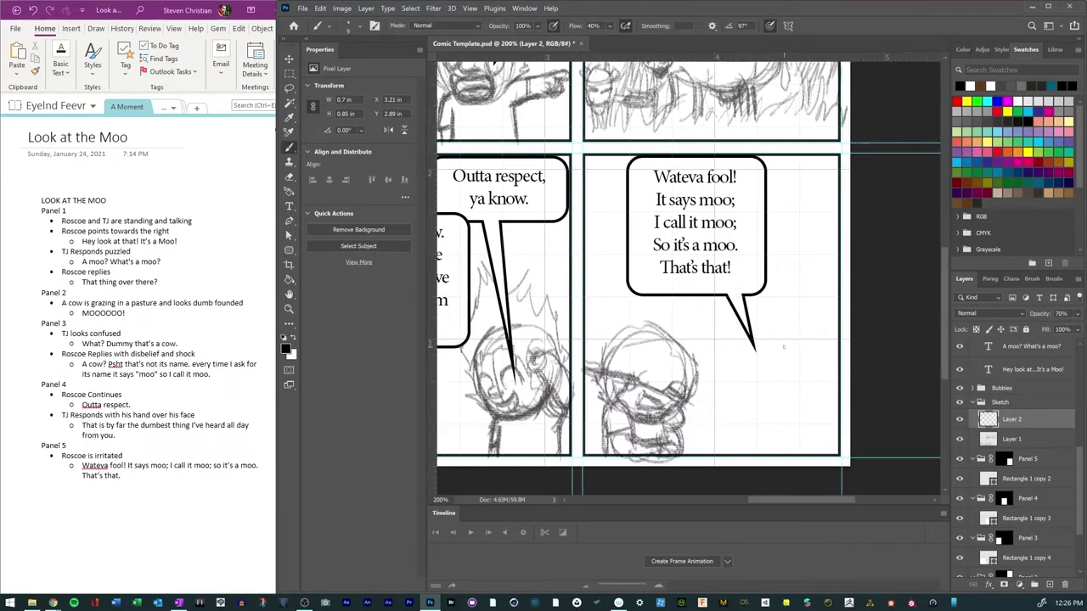
Step: Sketch a head circle beside the 'Wateva fool!' bubble tail and stroke the figure's right side
{"action": "mouse_move", "coordinate": [781, 325]}
{"action": "left_mouse_down"}
{"action": "mouse_move", "coordinate": [739, 357]}
{"action": "mouse_move", "coordinate": [738, 392]}
{"action": "mouse_move", "coordinate": [811, 331]}
{"action": "mouse_move", "coordinate": [762, 404]}
{"action": "mouse_move", "coordinate": [737, 343]}
{"action": "mouse_move", "coordinate": [824, 382]}
{"action": "mouse_move", "coordinate": [717, 374]}
{"action": "mouse_move", "coordinate": [789, 414]}
{"action": "mouse_move", "coordinate": [794, 389]}
{"action": "mouse_move", "coordinate": [813, 422]}
{"action": "mouse_move", "coordinate": [775, 426]}
{"action": "mouse_move", "coordinate": [789, 397]}
{"action": "mouse_move", "coordinate": [736, 423]}
{"action": "mouse_move", "coordinate": [735, 437]}
{"action": "mouse_move", "coordinate": [796, 443]}
{"action": "mouse_move", "coordinate": [764, 441]}
{"action": "mouse_move", "coordinate": [757, 419]}
{"action": "mouse_move", "coordinate": [788, 413]}
{"action": "mouse_move", "coordinate": [774, 424]}
{"action": "mouse_move", "coordinate": [752, 415]}
{"action": "mouse_move", "coordinate": [756, 404]}
{"action": "mouse_move", "coordinate": [761, 439]}
{"action": "mouse_move", "coordinate": [769, 425]}
{"action": "mouse_move", "coordinate": [746, 444]}
{"action": "mouse_move", "coordinate": [757, 414]}
{"action": "mouse_move", "coordinate": [803, 430]}
{"action": "mouse_move", "coordinate": [804, 416]}
{"action": "mouse_move", "coordinate": [779, 402]}
{"action": "mouse_move", "coordinate": [811, 385]}
{"action": "mouse_move", "coordinate": [803, 434]}
{"action": "mouse_move", "coordinate": [819, 455]}
{"action": "left_mouse_up"}
{"action": "left_click_drag", "start_coordinate": [820, 392], "coordinate": [818, 455]}
{"action": "mouse_move", "coordinate": [817, 397]}
{"action": "left_mouse_down"}
{"action": "mouse_move", "coordinate": [822, 450]}
{"action": "mouse_move", "coordinate": [823, 435]}
{"action": "left_mouse_up"}
{"action": "left_click_drag", "start_coordinate": [820, 401], "coordinate": [826, 452]}
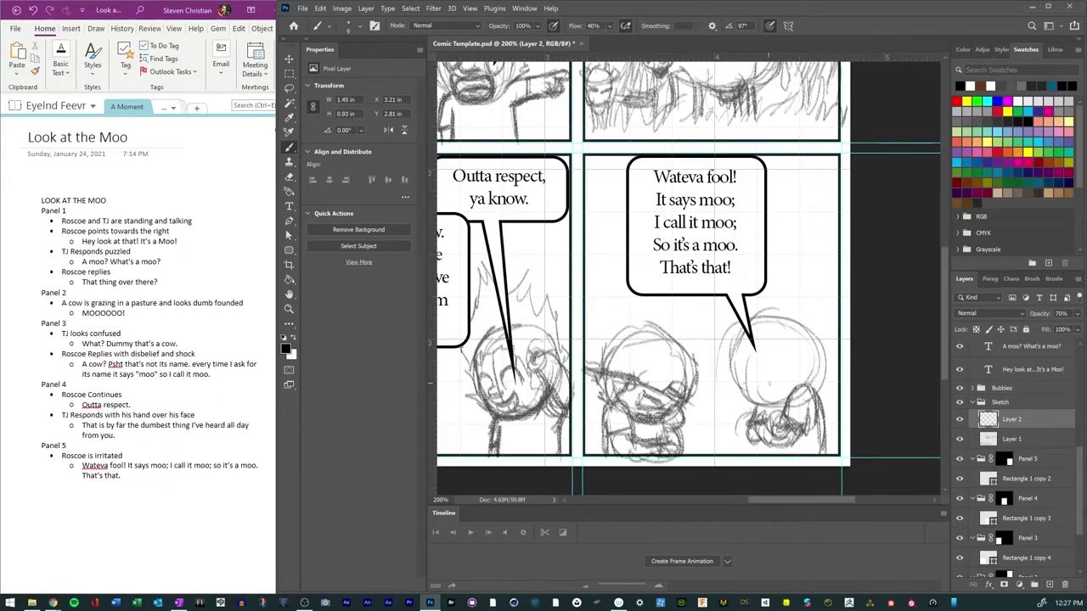
Step: Add face and mouth strokes inside the head, refine its right side, and mark the bottom
{"action": "mouse_move", "coordinate": [767, 375]}
{"action": "left_mouse_down"}
{"action": "mouse_move", "coordinate": [767, 406]}
{"action": "mouse_move", "coordinate": [766, 392]}
{"action": "left_mouse_up"}
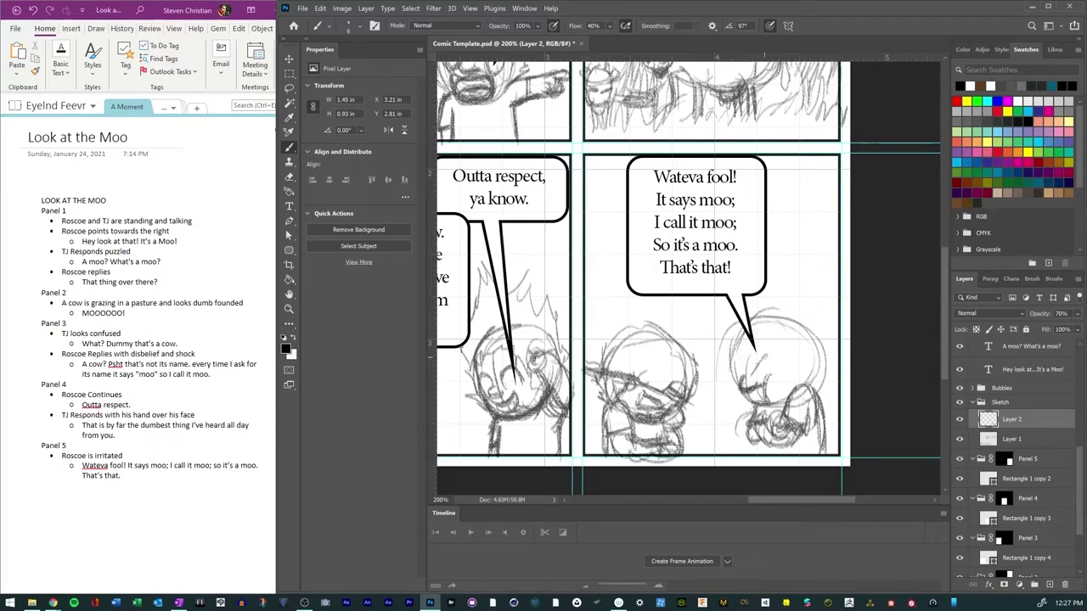
{"action": "mouse_move", "coordinate": [754, 358]}
{"action": "left_mouse_down"}
{"action": "mouse_move", "coordinate": [750, 379]}
{"action": "mouse_move", "coordinate": [769, 378]}
{"action": "mouse_move", "coordinate": [732, 388]}
{"action": "left_mouse_up"}
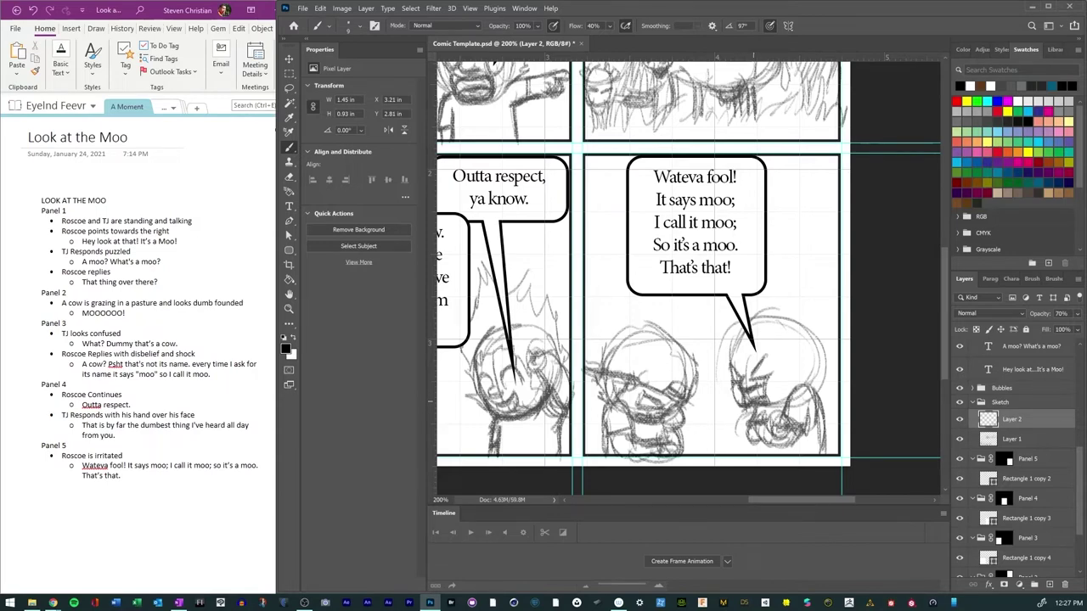
{"action": "mouse_move", "coordinate": [767, 334]}
{"action": "left_mouse_down"}
{"action": "mouse_move", "coordinate": [762, 352]}
{"action": "mouse_move", "coordinate": [782, 359]}
{"action": "mouse_move", "coordinate": [788, 333]}
{"action": "mouse_move", "coordinate": [788, 351]}
{"action": "mouse_move", "coordinate": [737, 363]}
{"action": "mouse_move", "coordinate": [783, 360]}
{"action": "mouse_move", "coordinate": [789, 392]}
{"action": "left_mouse_up"}
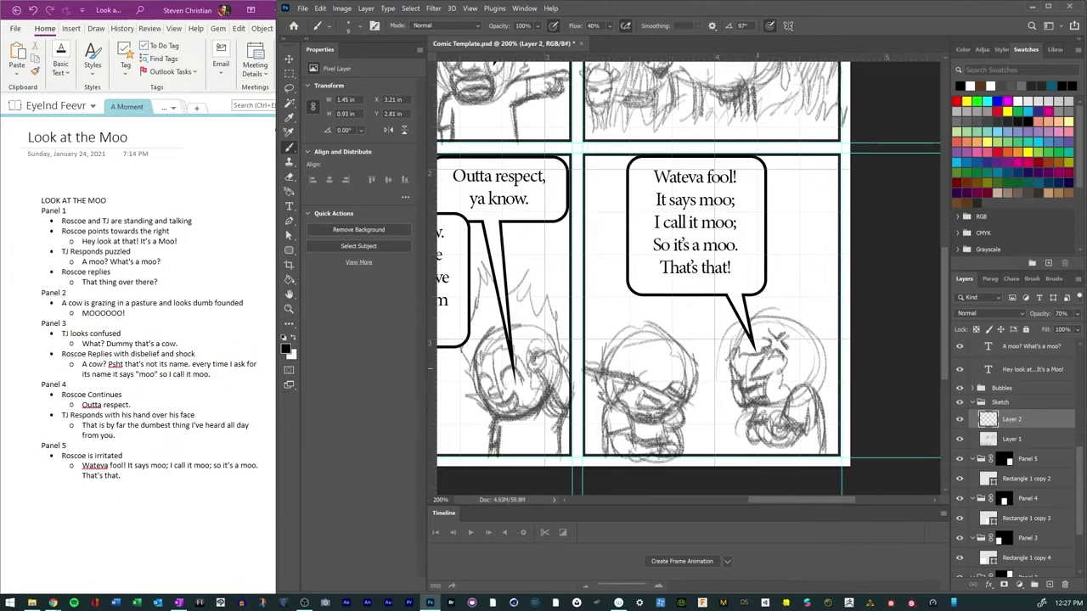
{"action": "mouse_move", "coordinate": [760, 356]}
{"action": "left_mouse_down"}
{"action": "mouse_move", "coordinate": [772, 382]}
{"action": "mouse_move", "coordinate": [721, 391]}
{"action": "mouse_move", "coordinate": [730, 385]}
{"action": "mouse_move", "coordinate": [736, 403]}
{"action": "mouse_move", "coordinate": [736, 383]}
{"action": "mouse_move", "coordinate": [752, 409]}
{"action": "mouse_move", "coordinate": [767, 394]}
{"action": "mouse_move", "coordinate": [723, 374]}
{"action": "mouse_move", "coordinate": [722, 297]}
{"action": "mouse_move", "coordinate": [825, 326]}
{"action": "mouse_move", "coordinate": [822, 347]}
{"action": "left_mouse_up"}
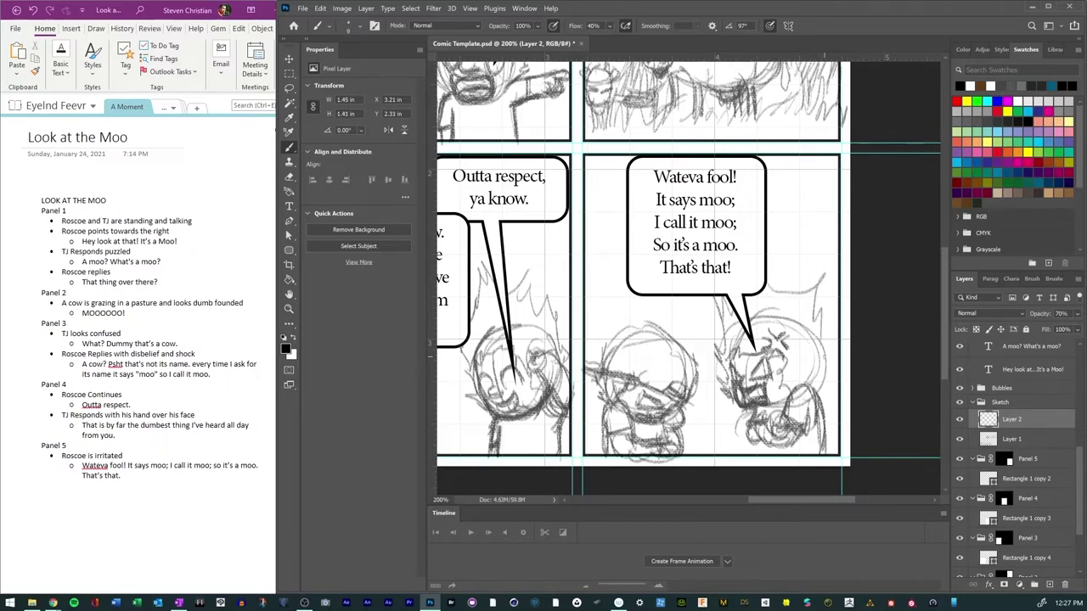
{"action": "left_click_drag", "start_coordinate": [824, 394], "coordinate": [820, 292]}
{"action": "left_click_drag", "start_coordinate": [740, 350], "coordinate": [770, 357]}
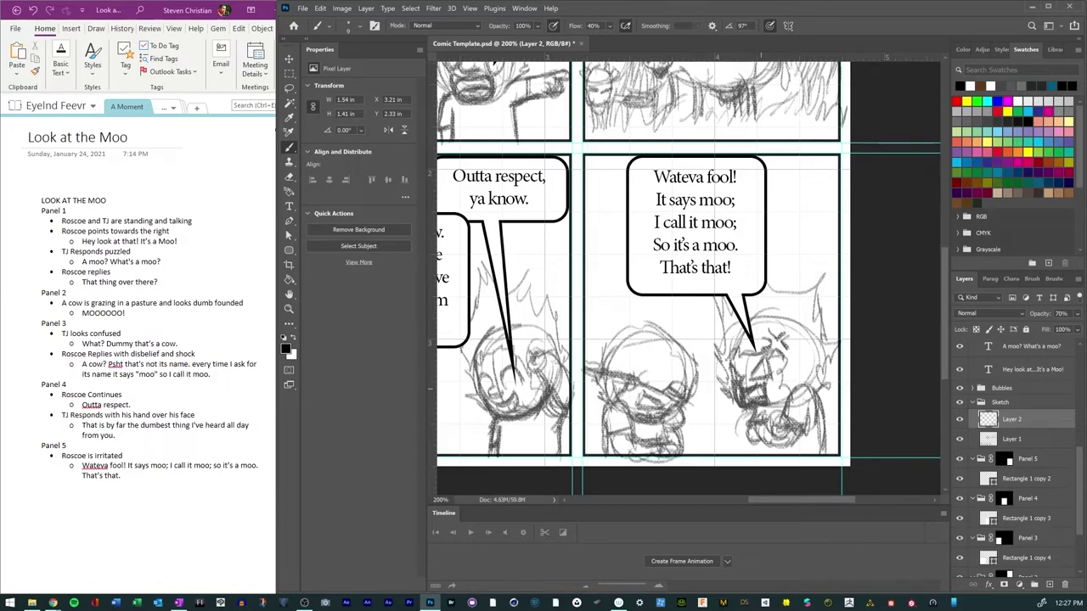
{"action": "left_click_drag", "start_coordinate": [770, 387], "coordinate": [762, 402]}
{"action": "mouse_move", "coordinate": [758, 440]}
{"action": "left_mouse_down"}
{"action": "mouse_move", "coordinate": [756, 454]}
{"action": "mouse_move", "coordinate": [762, 438]}
{"action": "left_mouse_up"}
Step: Save the comic and select the Sketch group in the Layers panel
{"action": "left_click", "coordinate": [302, 8]}
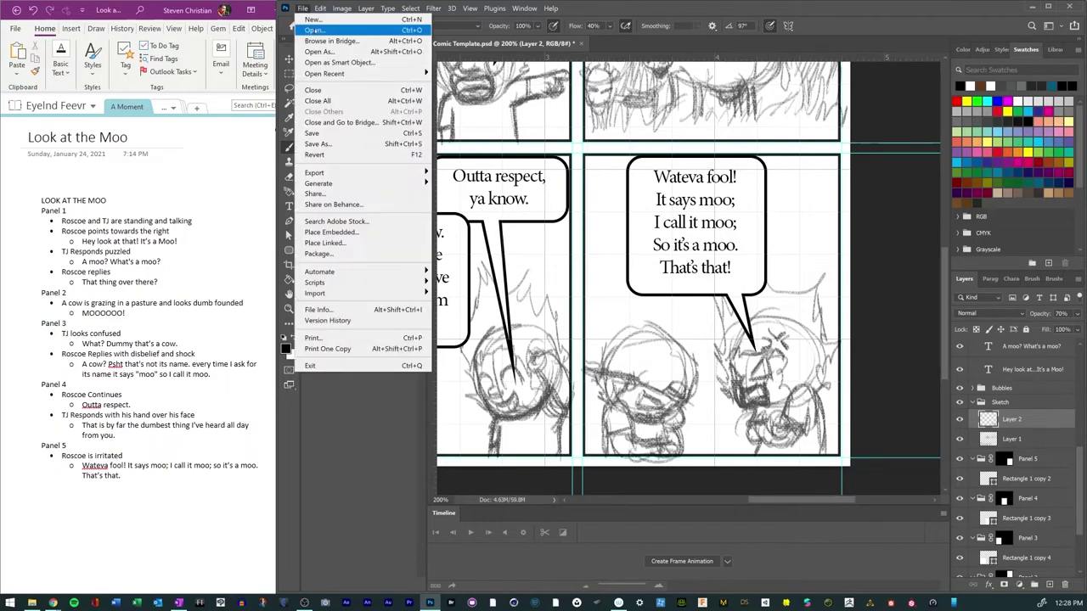
{"action": "left_click", "coordinate": [309, 128]}
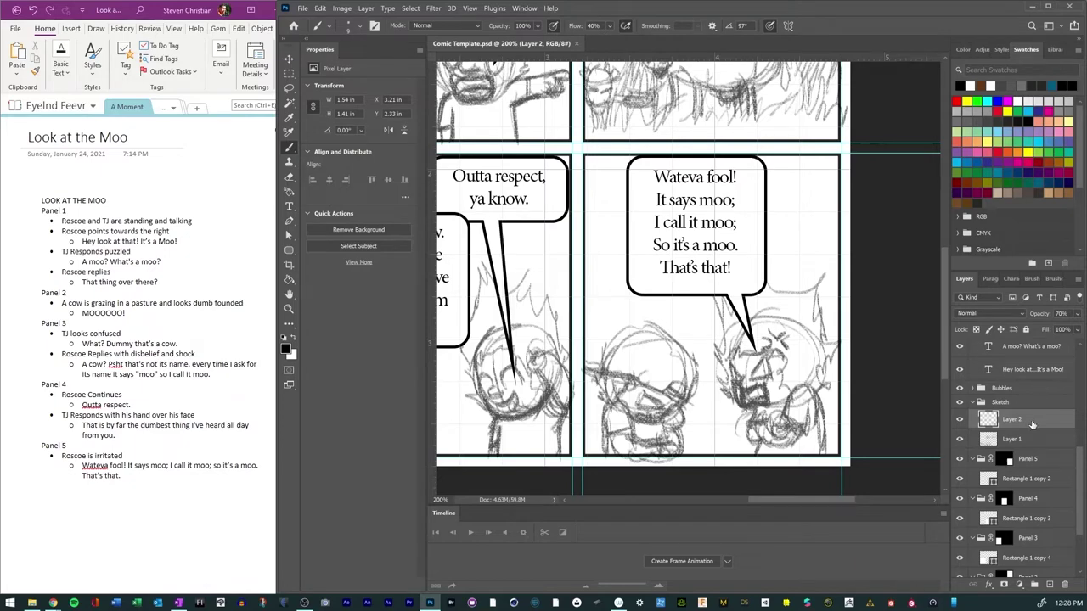
{"action": "right_click", "coordinate": [1031, 424]}
{"action": "left_click", "coordinate": [1043, 414]}
{"action": "left_click", "coordinate": [997, 402]}
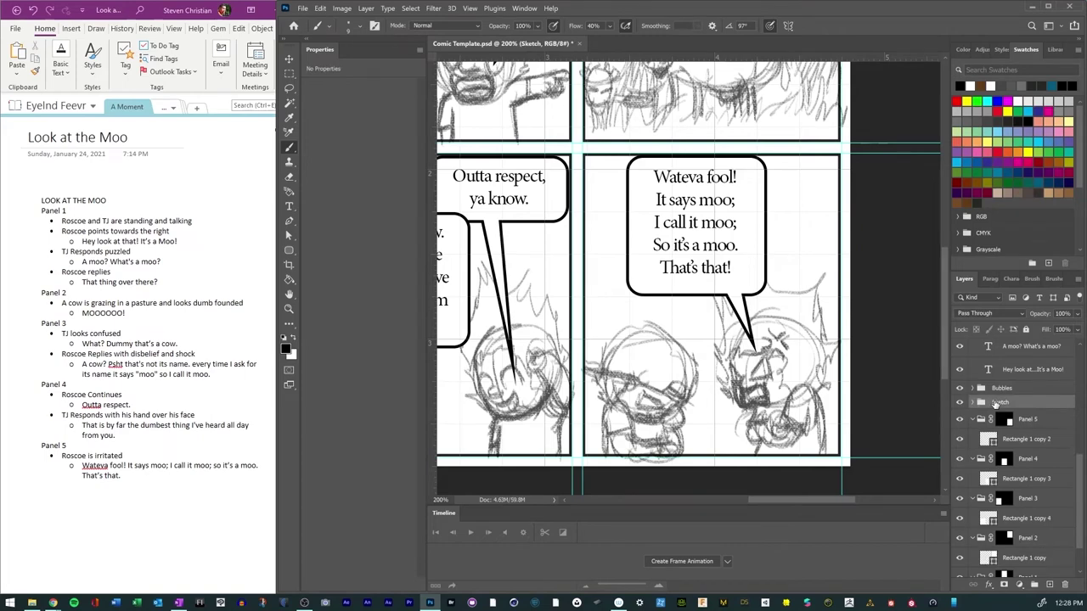
Step: Create a new group named 'Final Work' above Sketch with an empty layer inside
{"action": "left_click", "coordinate": [1033, 586]}
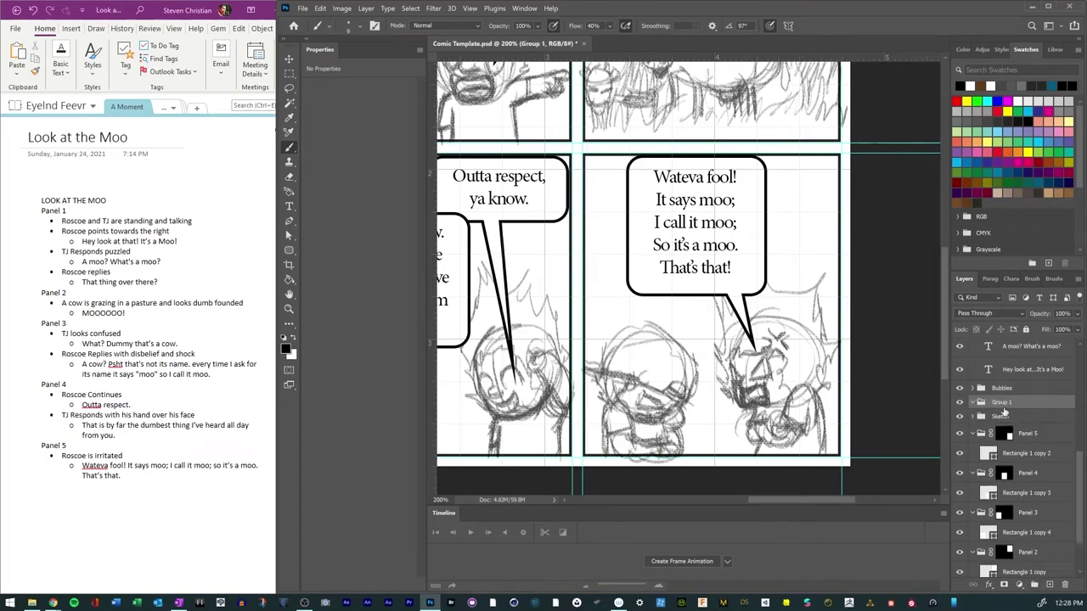
{"action": "double_click", "coordinate": [1002, 401]}
{"action": "type", "text": "Final Work"}
{"action": "key", "text": "Return"}
{"action": "left_click", "coordinate": [1049, 586]}
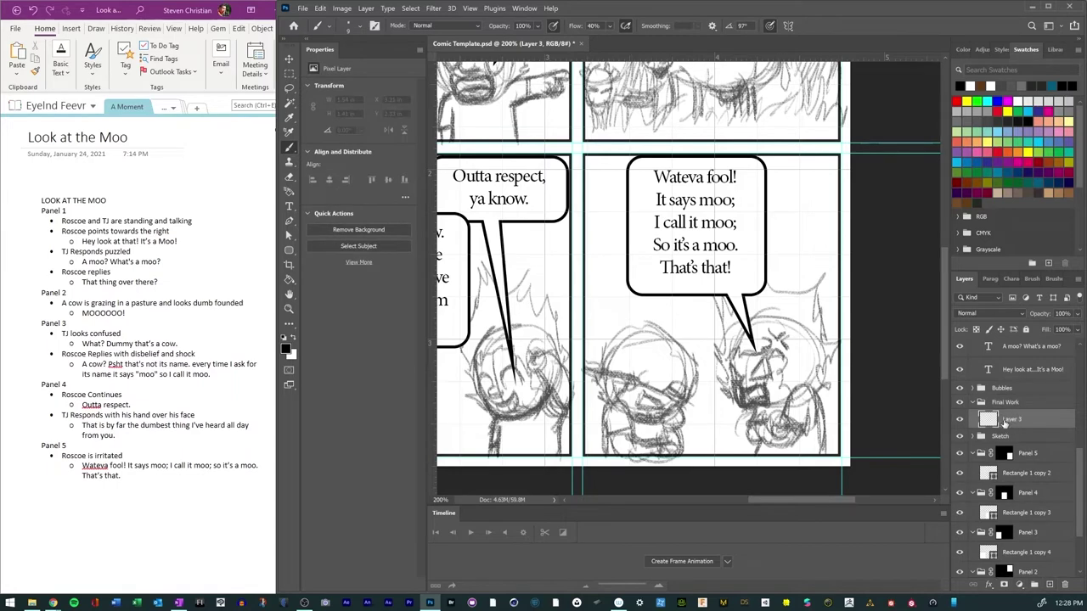
Step: Maximize the window and lower the Sketch group's opacity to 63%
{"action": "left_click", "coordinate": [303, 7]}
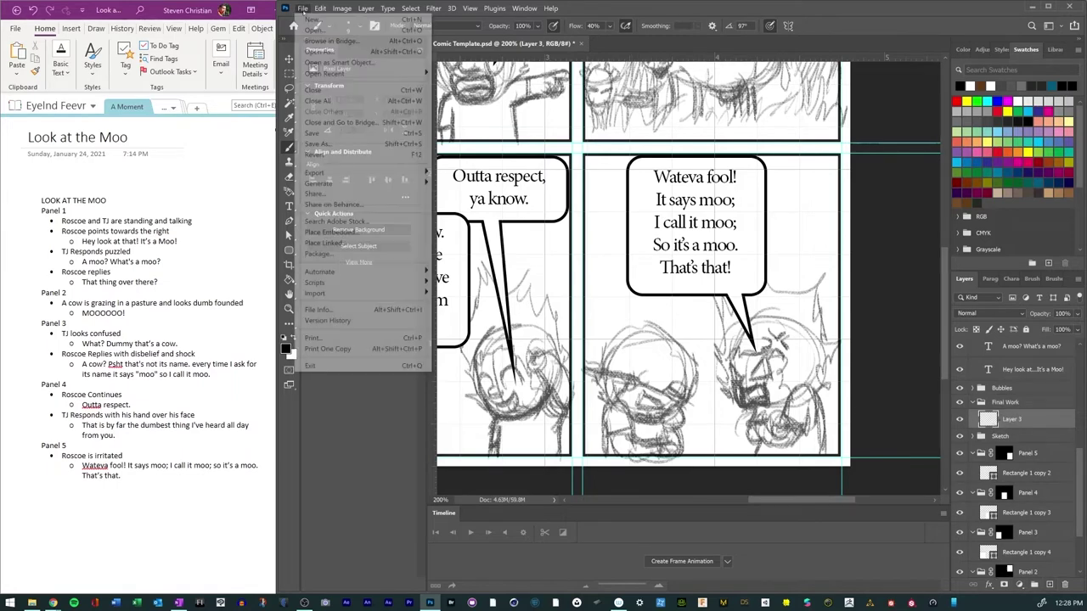
{"action": "left_click", "coordinate": [302, 7]}
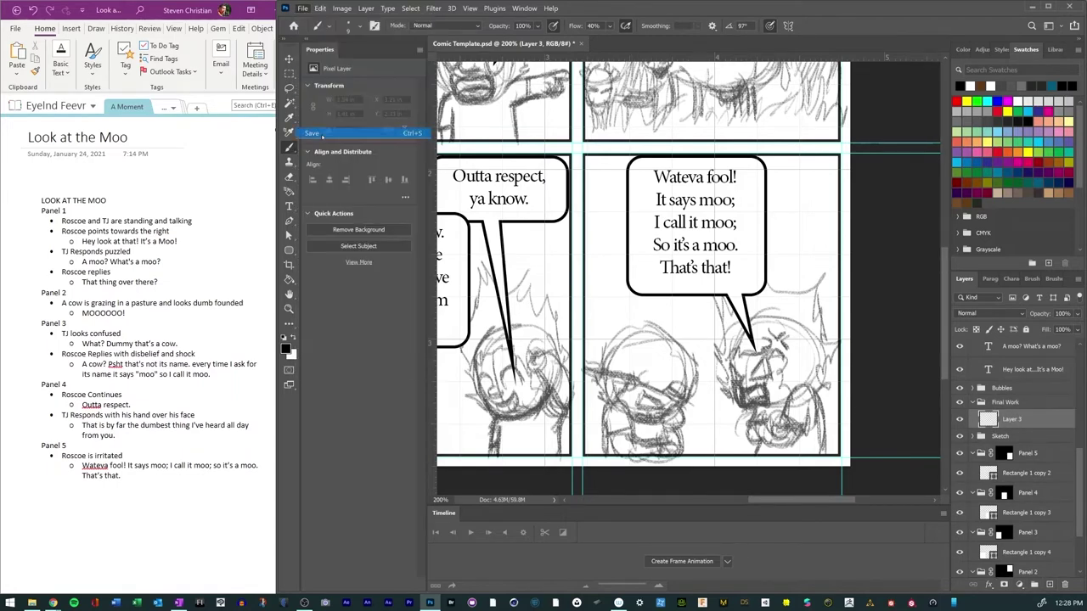
{"action": "left_click", "coordinate": [1048, 7]}
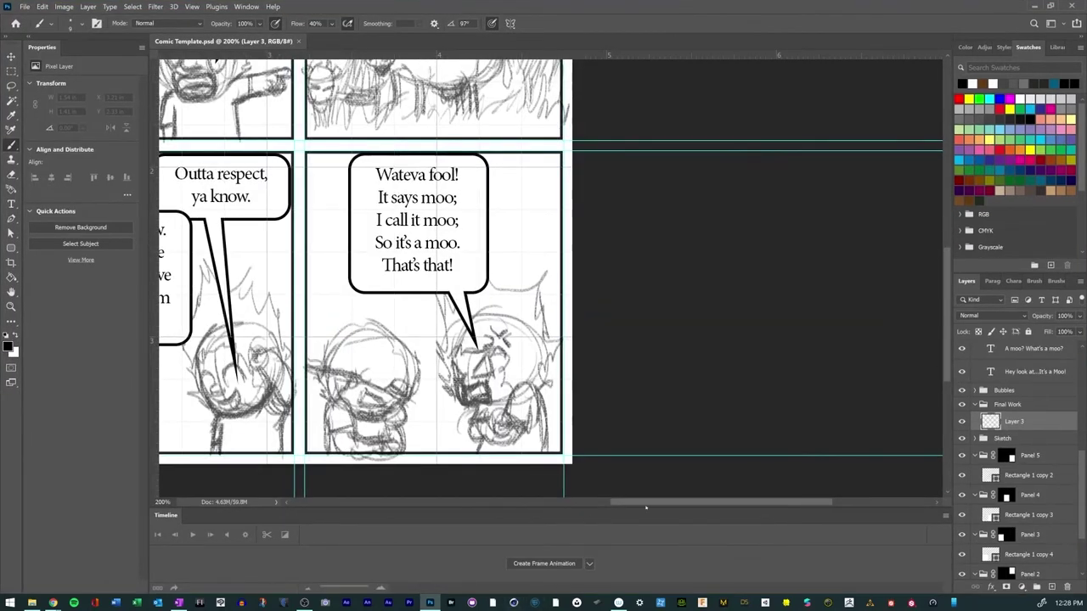
{"action": "left_click_drag", "start_coordinate": [646, 502], "coordinate": [529, 502]}
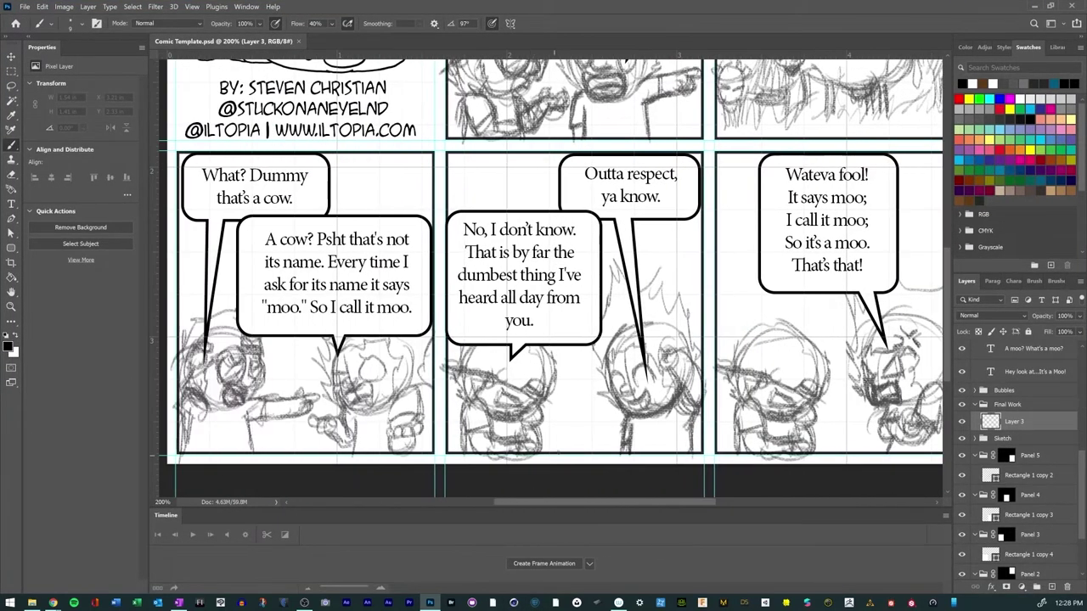
{"action": "scroll", "coordinate": [560, 323], "scroll_direction": "up", "scroll_amount": 5}
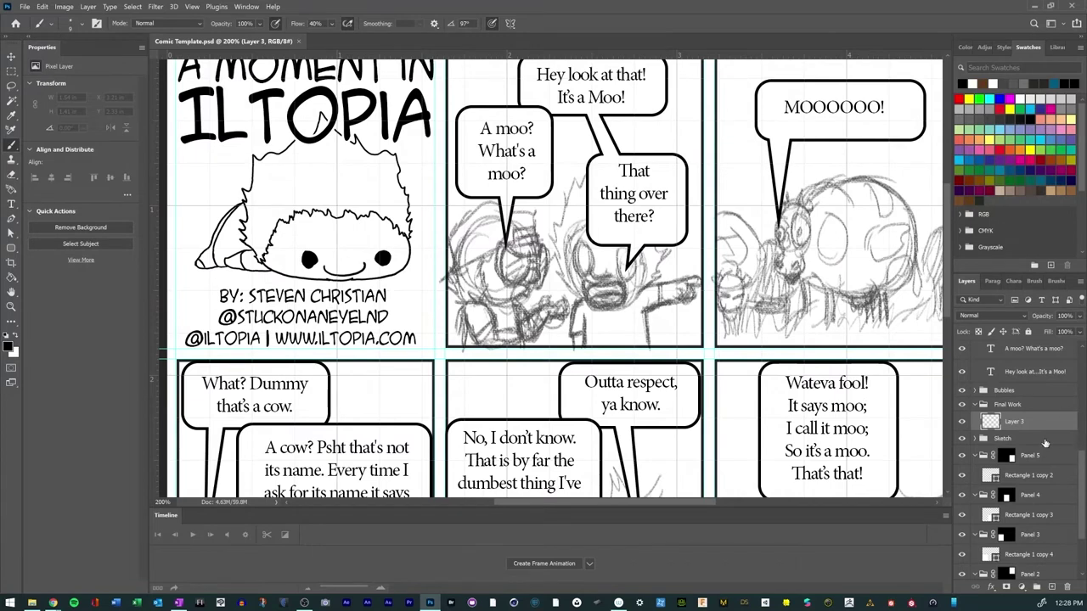
{"action": "left_click", "coordinate": [1044, 440]}
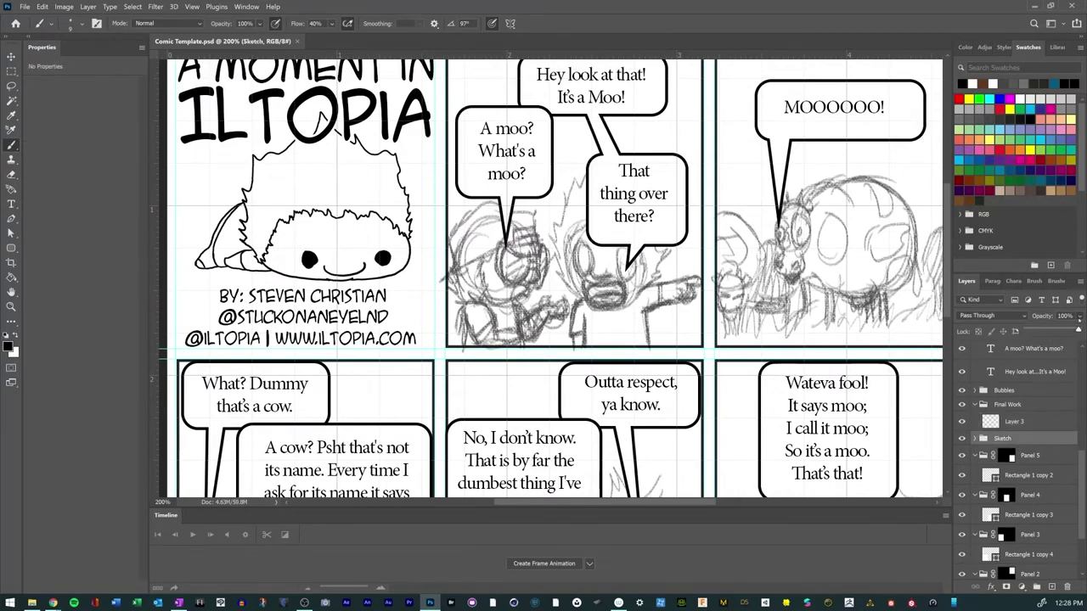
{"action": "left_click_drag", "start_coordinate": [1061, 329], "coordinate": [1060, 331]}
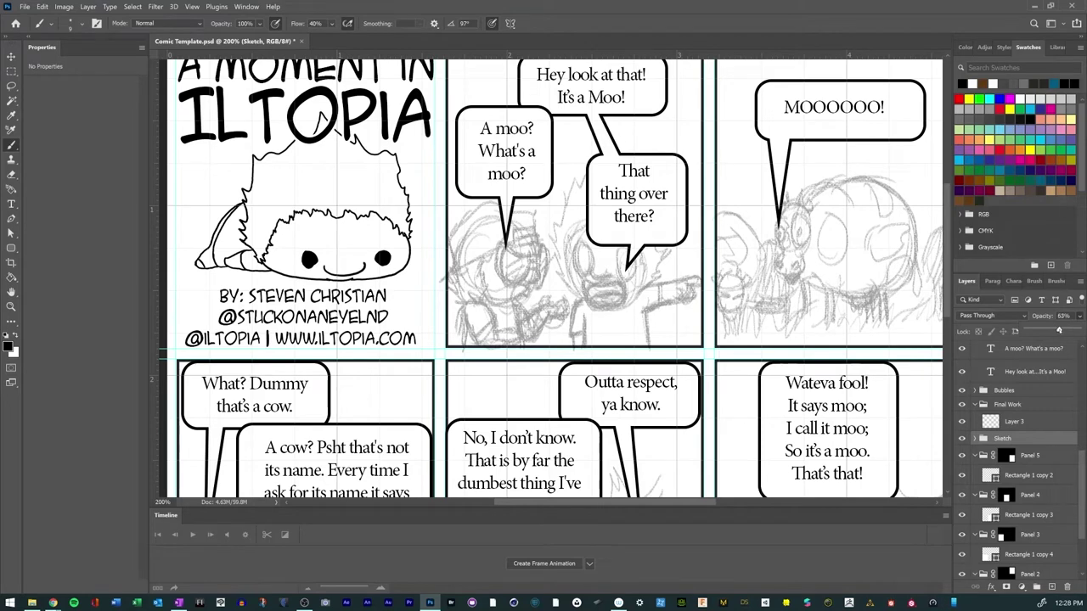
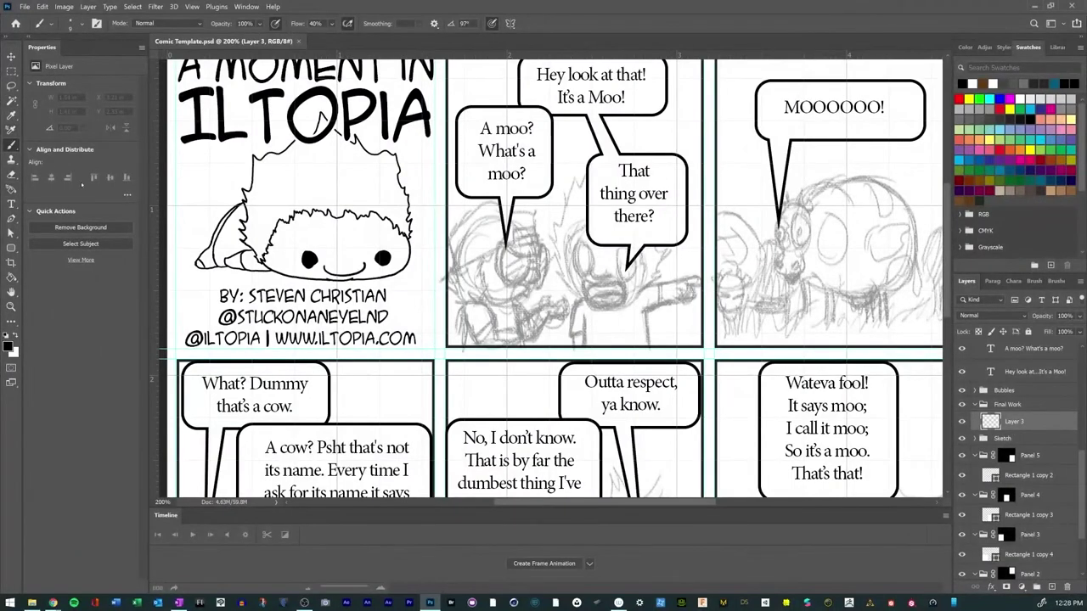
Step: Pick the ink brush preset and try a test stroke on the sketch, then undo it
{"action": "right_click", "coordinate": [312, 146]}
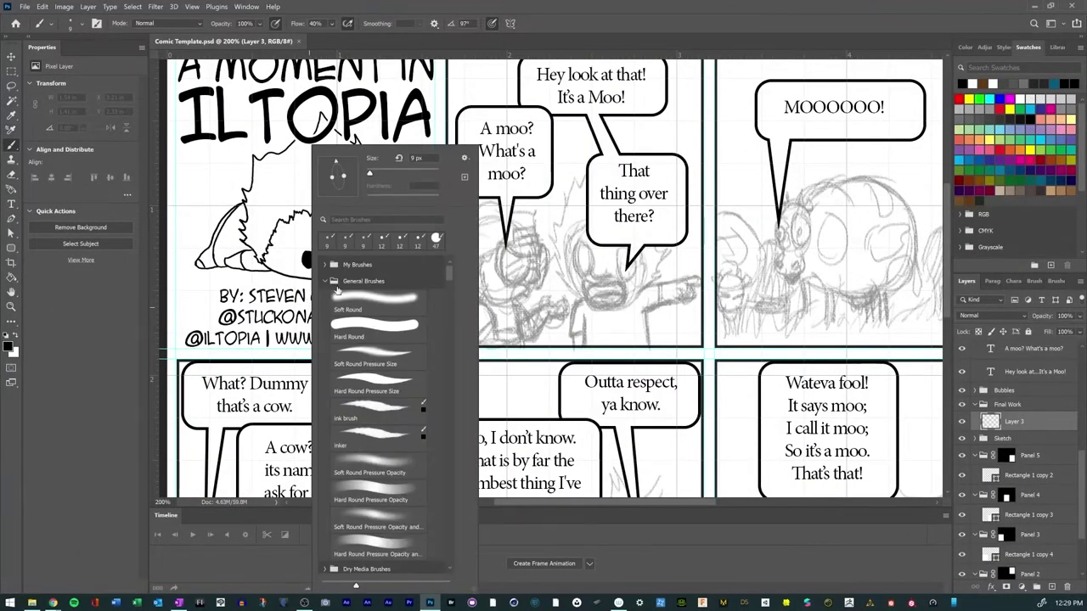
{"action": "left_click", "coordinate": [357, 413]}
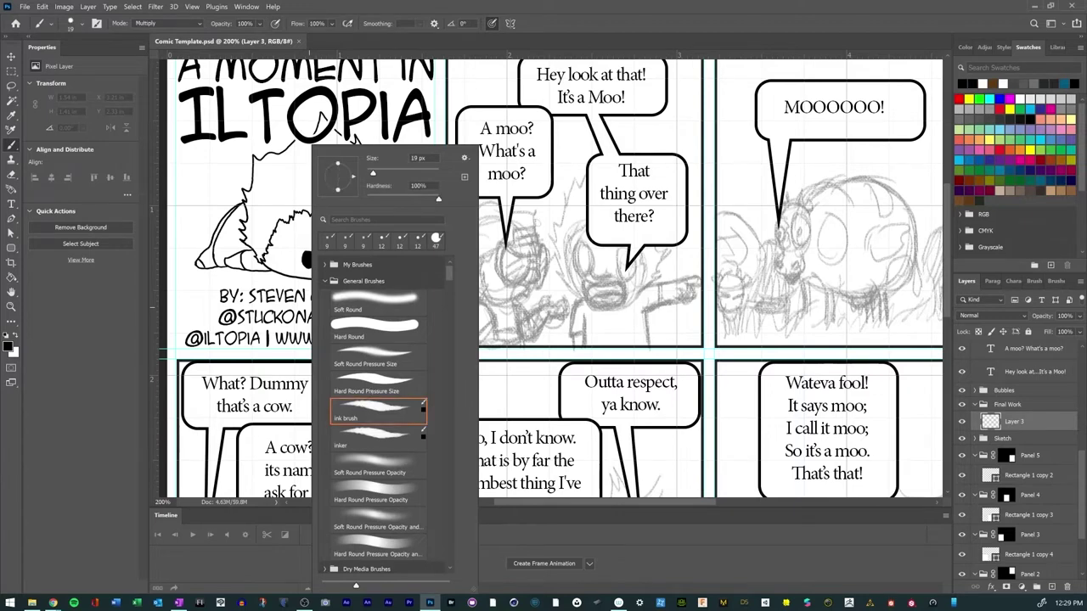
{"action": "left_click_drag", "start_coordinate": [535, 231], "coordinate": [538, 275]}
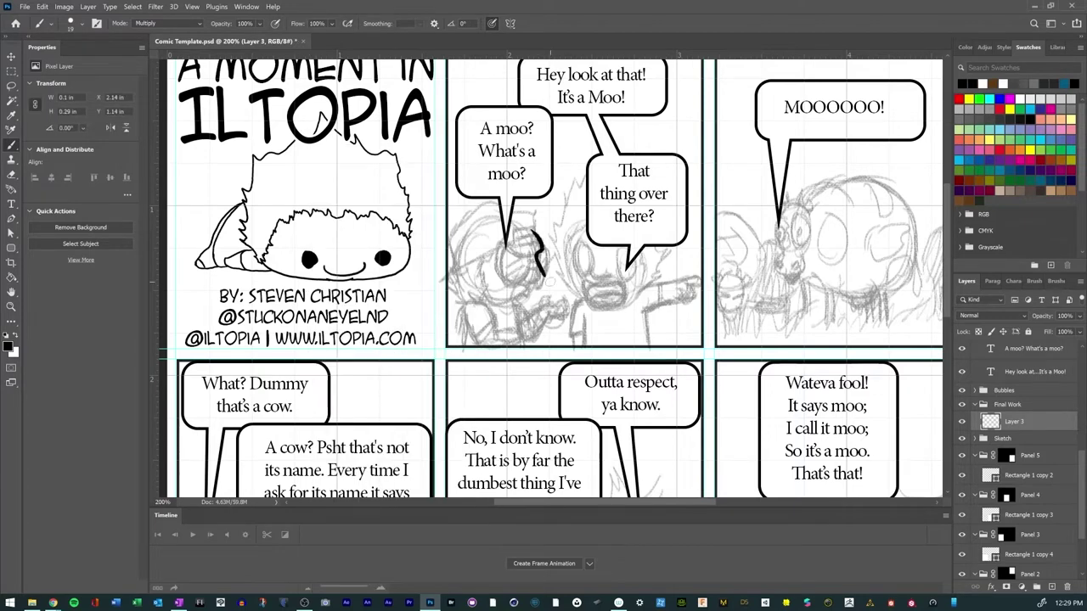
{"action": "key", "text": "ctrl+z"}
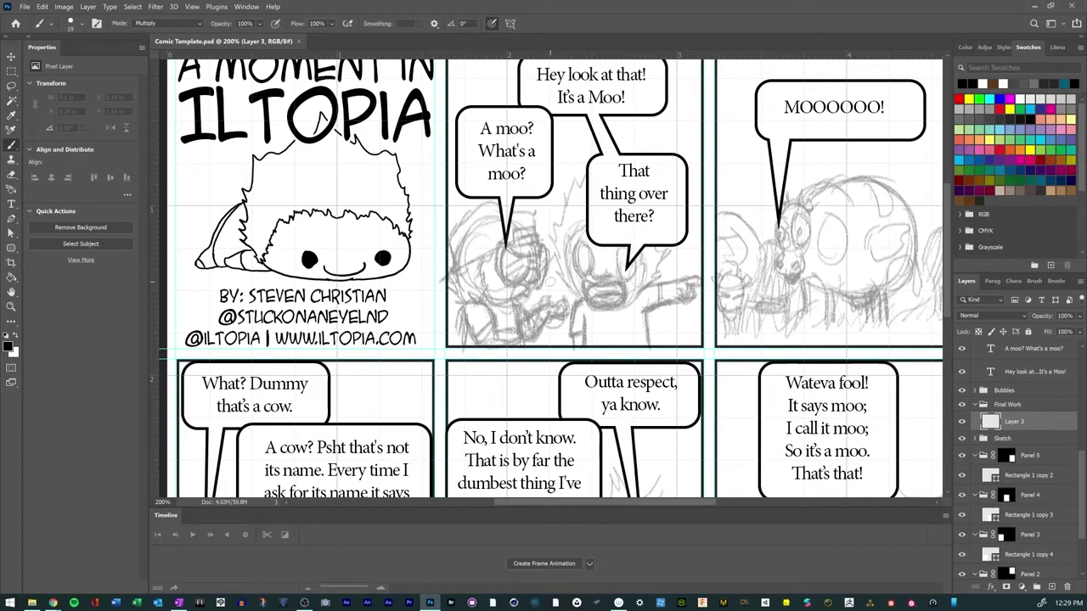
Step: Set the ink brush size to 10 px, test it in panel 2, undo, and zoom to 300%
{"action": "right_click", "coordinate": [457, 146]}
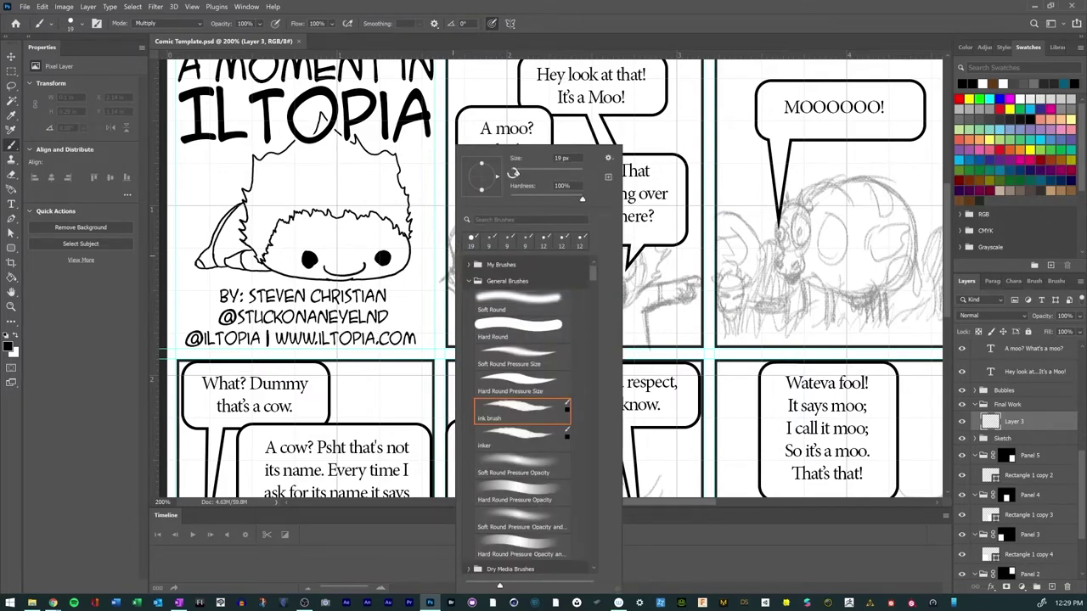
{"action": "left_click_drag", "start_coordinate": [513, 173], "coordinate": [513, 173]}
{"action": "left_click", "coordinate": [513, 174]}
{"action": "key", "text": "Return"}
{"action": "left_click_drag", "start_coordinate": [448, 247], "coordinate": [477, 336]}
{"action": "key", "text": "ctrl+z"}
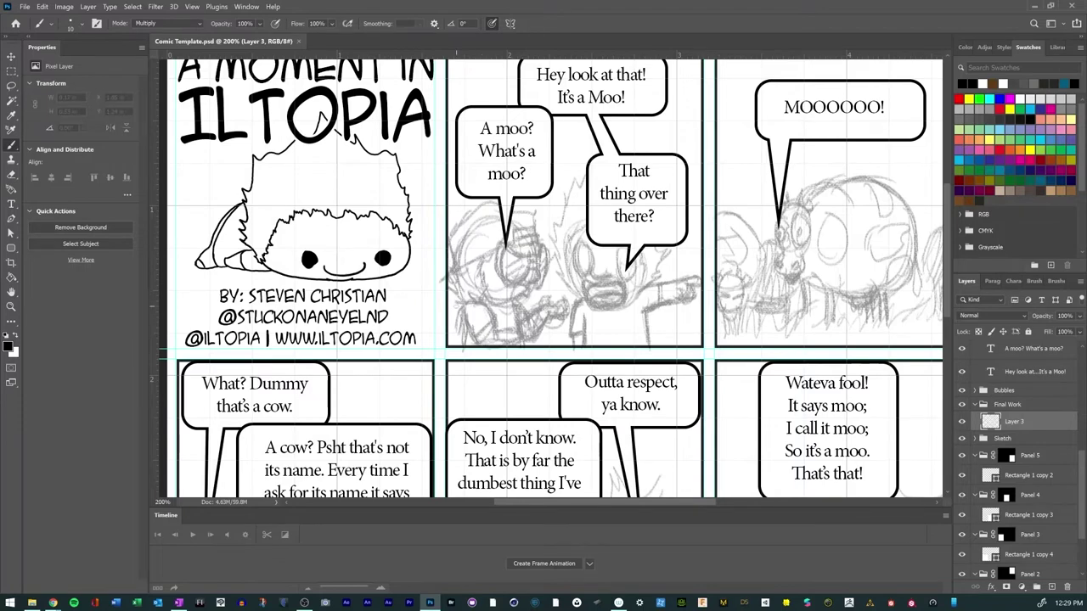
{"action": "key", "text": "ctrl+plus"}
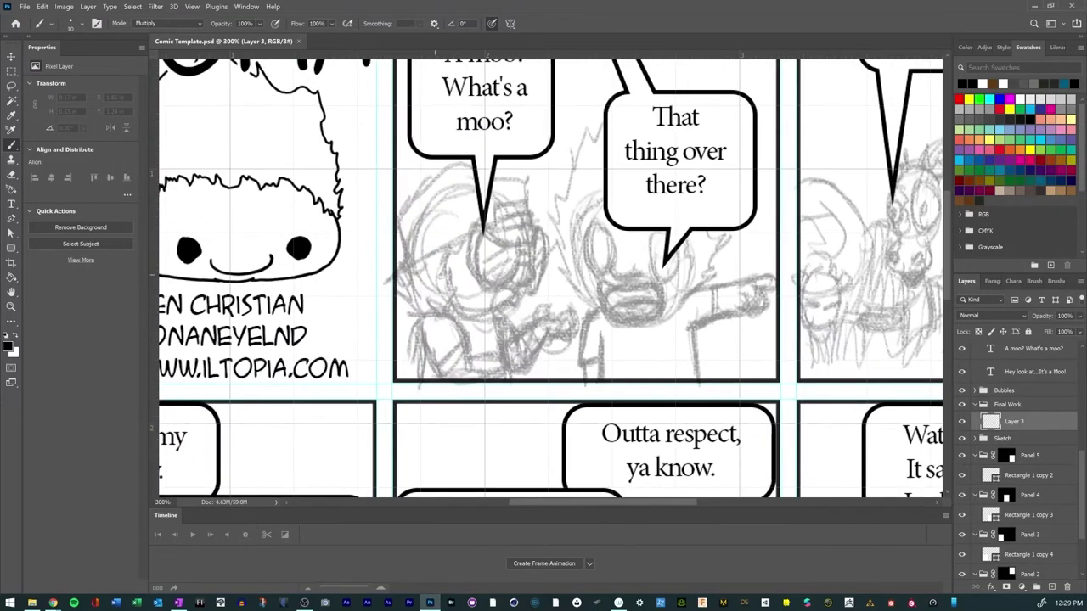
Step: At 400% zoom, ink the left character's arm curve, head and held cup in panel 2
{"action": "key", "text": "ctrl+plus"}
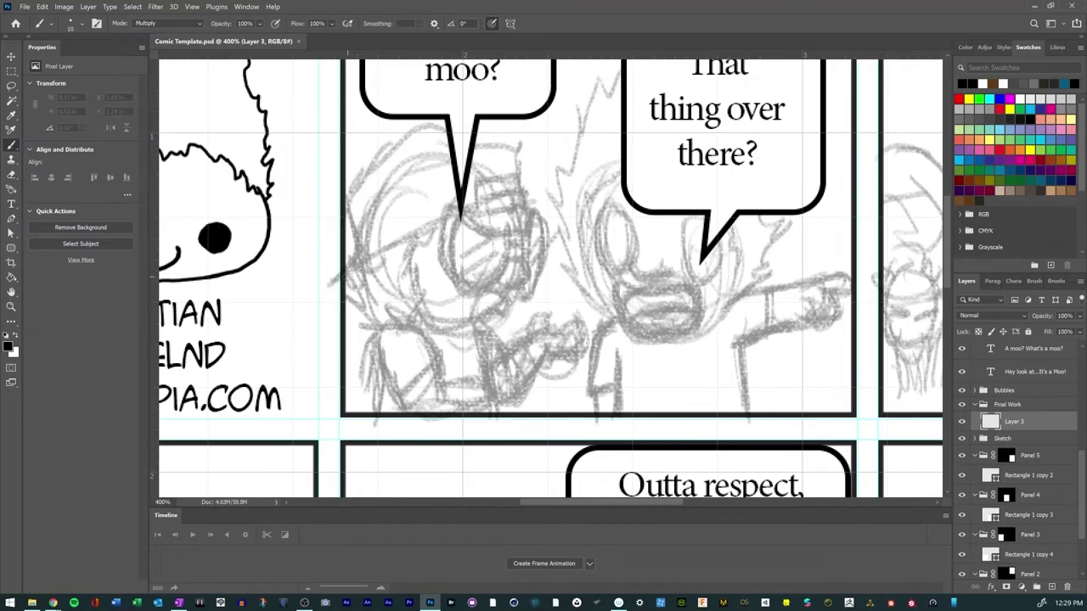
{"action": "mouse_move", "coordinate": [342, 279]}
{"action": "left_mouse_down"}
{"action": "mouse_move", "coordinate": [440, 219]}
{"action": "mouse_move", "coordinate": [437, 265]}
{"action": "mouse_move", "coordinate": [451, 286]}
{"action": "mouse_move", "coordinate": [484, 290]}
{"action": "mouse_move", "coordinate": [504, 268]}
{"action": "left_mouse_up"}
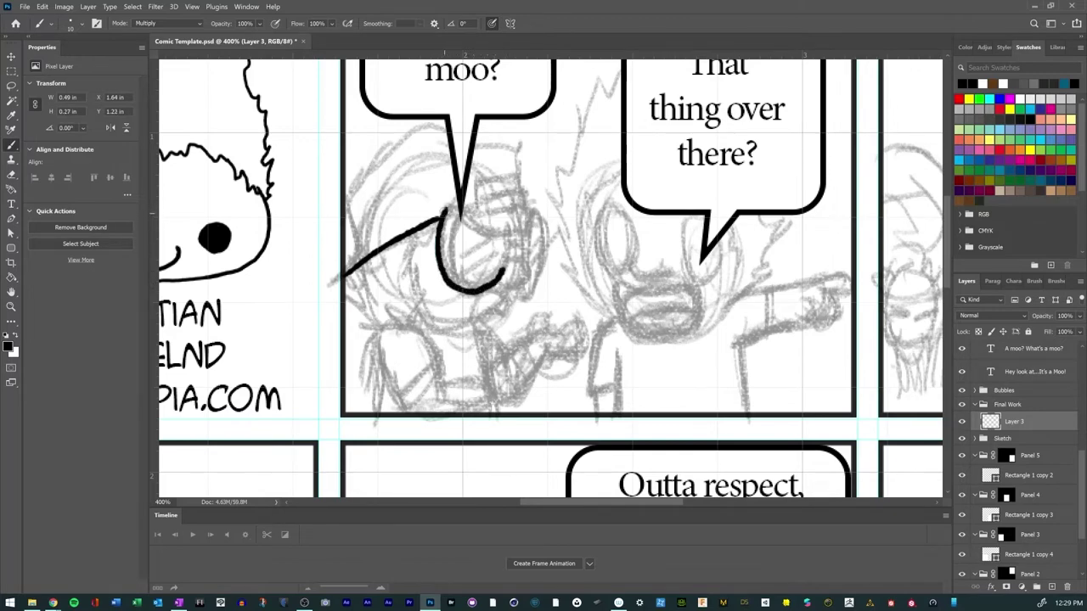
{"action": "mouse_move", "coordinate": [440, 210]}
{"action": "left_mouse_down"}
{"action": "mouse_move", "coordinate": [458, 204]}
{"action": "mouse_move", "coordinate": [477, 225]}
{"action": "mouse_move", "coordinate": [507, 229]}
{"action": "mouse_move", "coordinate": [506, 270]}
{"action": "left_mouse_up"}
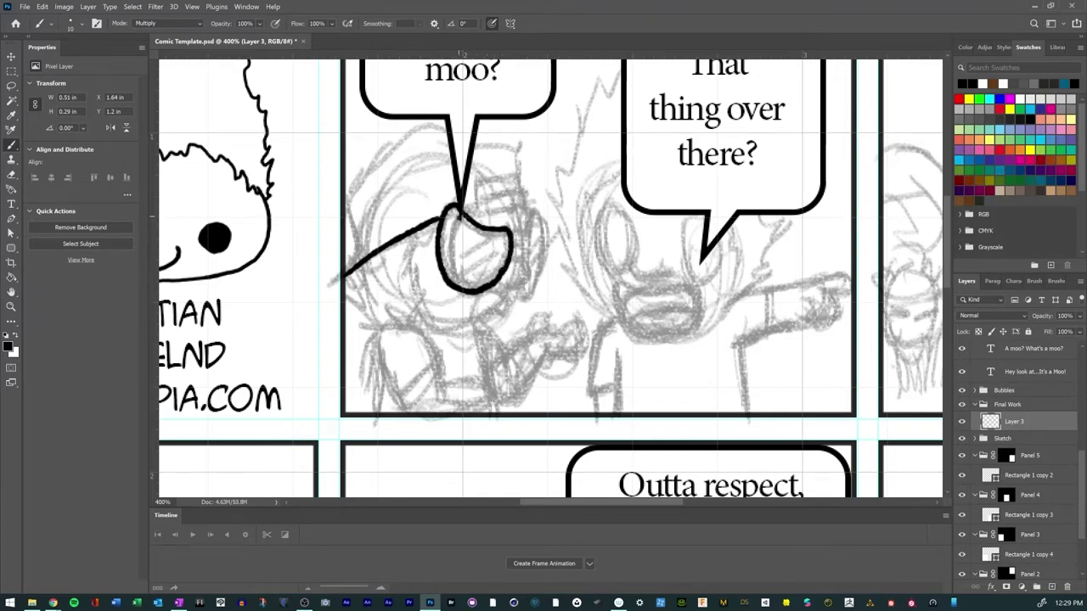
{"action": "mouse_move", "coordinate": [458, 214]}
{"action": "left_mouse_down"}
{"action": "mouse_move", "coordinate": [484, 238]}
{"action": "mouse_move", "coordinate": [509, 236]}
{"action": "left_mouse_up"}
{"action": "mouse_move", "coordinate": [451, 215]}
{"action": "left_mouse_down"}
{"action": "mouse_move", "coordinate": [454, 275]}
{"action": "mouse_move", "coordinate": [477, 294]}
{"action": "mouse_move", "coordinate": [487, 248]}
{"action": "mouse_move", "coordinate": [499, 253]}
{"action": "mouse_move", "coordinate": [523, 229]}
{"action": "mouse_move", "coordinate": [532, 243]}
{"action": "mouse_move", "coordinate": [516, 247]}
{"action": "mouse_move", "coordinate": [525, 266]}
{"action": "mouse_move", "coordinate": [507, 268]}
{"action": "mouse_move", "coordinate": [532, 274]}
{"action": "mouse_move", "coordinate": [520, 289]}
{"action": "mouse_move", "coordinate": [502, 273]}
{"action": "mouse_move", "coordinate": [533, 216]}
{"action": "mouse_move", "coordinate": [543, 276]}
{"action": "mouse_move", "coordinate": [536, 297]}
{"action": "mouse_move", "coordinate": [523, 285]}
{"action": "mouse_move", "coordinate": [526, 304]}
{"action": "left_mouse_up"}
{"action": "left_click_drag", "start_coordinate": [533, 236], "coordinate": [535, 275]}
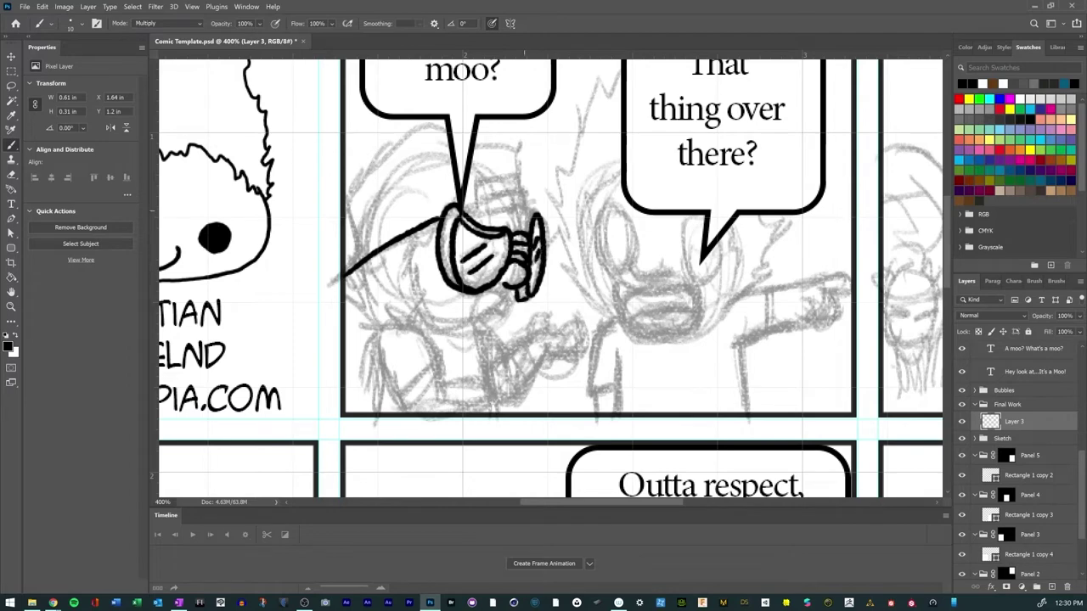
{"action": "left_click_drag", "start_coordinate": [526, 208], "coordinate": [540, 212]}
{"action": "mouse_move", "coordinate": [523, 211]}
{"action": "left_mouse_down"}
{"action": "mouse_move", "coordinate": [515, 230]}
{"action": "mouse_move", "coordinate": [492, 178]}
{"action": "mouse_move", "coordinate": [519, 175]}
{"action": "mouse_move", "coordinate": [508, 186]}
{"action": "mouse_move", "coordinate": [527, 213]}
{"action": "mouse_move", "coordinate": [477, 212]}
{"action": "left_mouse_up"}
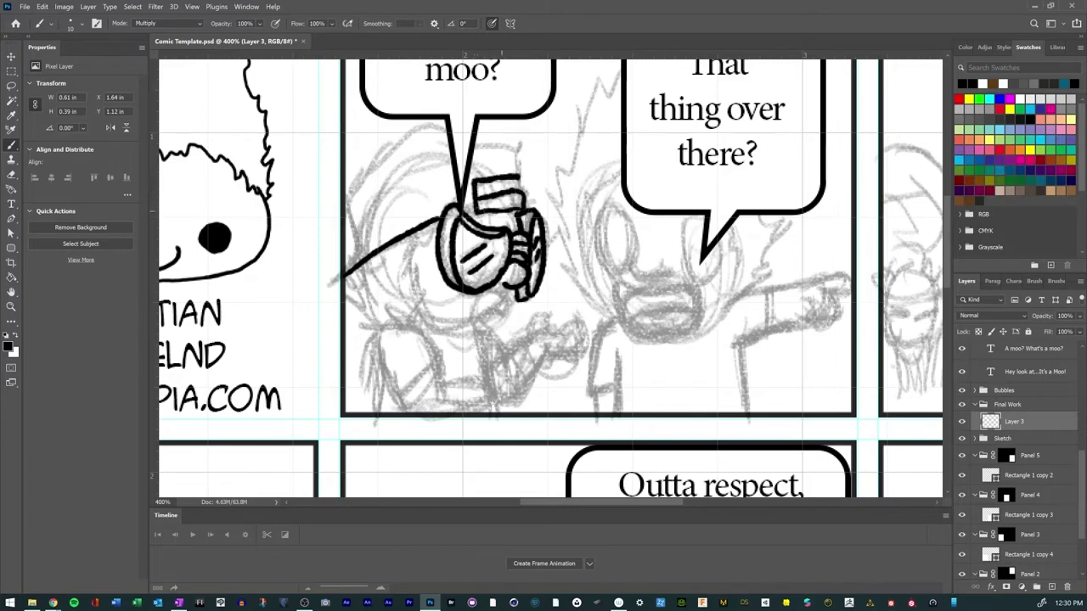
Step: Ink the box edge, hat outline, arched sleeve, body side and hair of the left character
{"action": "left_click_drag", "start_coordinate": [514, 179], "coordinate": [520, 197]}
{"action": "mouse_move", "coordinate": [353, 261]}
{"action": "left_mouse_down"}
{"action": "mouse_move", "coordinate": [351, 193]}
{"action": "mouse_move", "coordinate": [411, 139]}
{"action": "mouse_move", "coordinate": [446, 128]}
{"action": "mouse_move", "coordinate": [510, 150]}
{"action": "mouse_move", "coordinate": [523, 185]}
{"action": "left_mouse_up"}
{"action": "mouse_move", "coordinate": [460, 210]}
{"action": "left_mouse_down"}
{"action": "mouse_move", "coordinate": [472, 219]}
{"action": "mouse_move", "coordinate": [418, 251]}
{"action": "mouse_move", "coordinate": [428, 322]}
{"action": "left_mouse_up"}
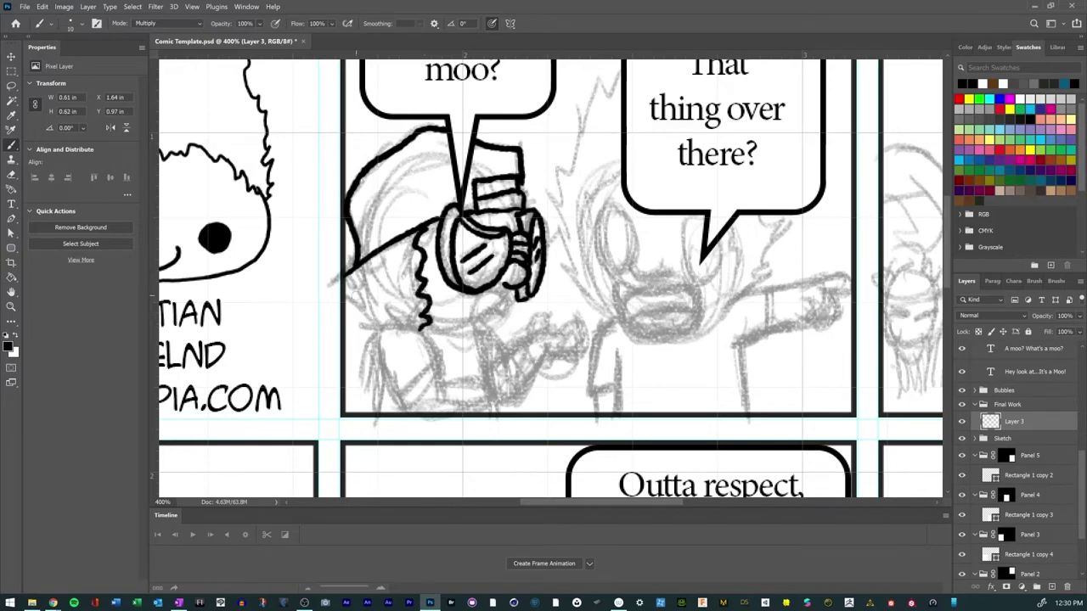
{"action": "mouse_move", "coordinate": [377, 346]}
{"action": "left_mouse_down"}
{"action": "mouse_move", "coordinate": [407, 315]}
{"action": "mouse_move", "coordinate": [435, 357]}
{"action": "mouse_move", "coordinate": [389, 374]}
{"action": "mouse_move", "coordinate": [404, 403]}
{"action": "mouse_move", "coordinate": [428, 386]}
{"action": "mouse_move", "coordinate": [439, 349]}
{"action": "mouse_move", "coordinate": [446, 392]}
{"action": "mouse_move", "coordinate": [449, 380]}
{"action": "mouse_move", "coordinate": [484, 379]}
{"action": "left_mouse_up"}
{"action": "mouse_move", "coordinate": [405, 402]}
{"action": "left_mouse_down"}
{"action": "mouse_move", "coordinate": [437, 415]}
{"action": "mouse_move", "coordinate": [488, 398]}
{"action": "left_mouse_up"}
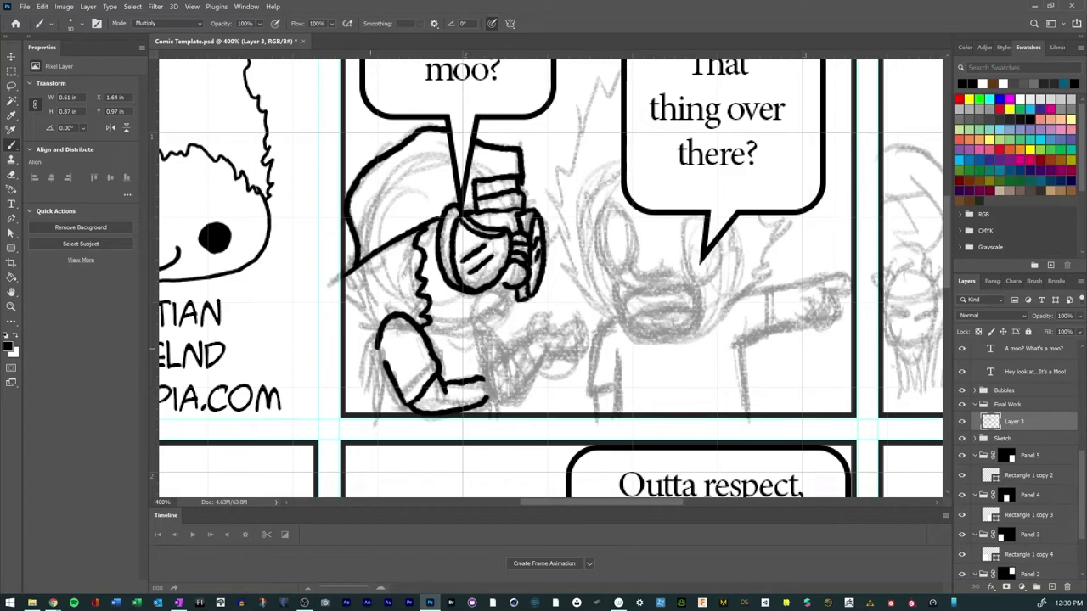
{"action": "left_click_drag", "start_coordinate": [378, 343], "coordinate": [379, 416]}
{"action": "mouse_move", "coordinate": [351, 263]}
{"action": "left_mouse_down"}
{"action": "mouse_move", "coordinate": [376, 338]}
{"action": "mouse_move", "coordinate": [374, 376]}
{"action": "mouse_move", "coordinate": [440, 330]}
{"action": "mouse_move", "coordinate": [504, 326]}
{"action": "mouse_move", "coordinate": [520, 285]}
{"action": "left_mouse_up"}
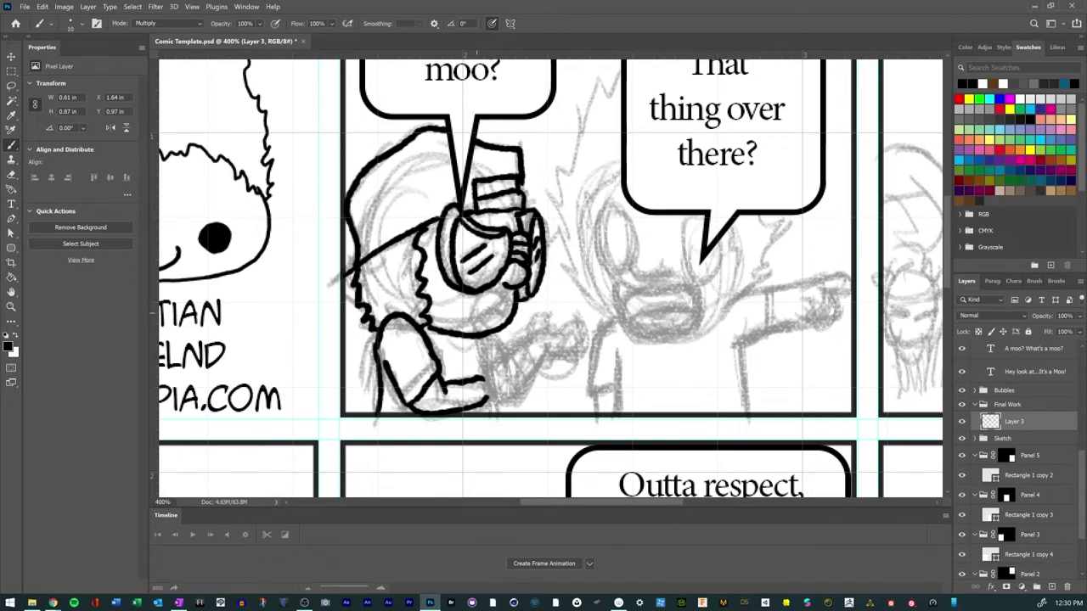
Step: Ink the left character's open mouth and outstretched hand, then refine the mouth line
{"action": "mouse_move", "coordinate": [486, 298]}
{"action": "left_mouse_down"}
{"action": "mouse_move", "coordinate": [472, 328]}
{"action": "mouse_move", "coordinate": [500, 319]}
{"action": "mouse_move", "coordinate": [481, 304]}
{"action": "mouse_move", "coordinate": [487, 379]}
{"action": "mouse_move", "coordinate": [501, 353]}
{"action": "mouse_move", "coordinate": [489, 330]}
{"action": "left_mouse_up"}
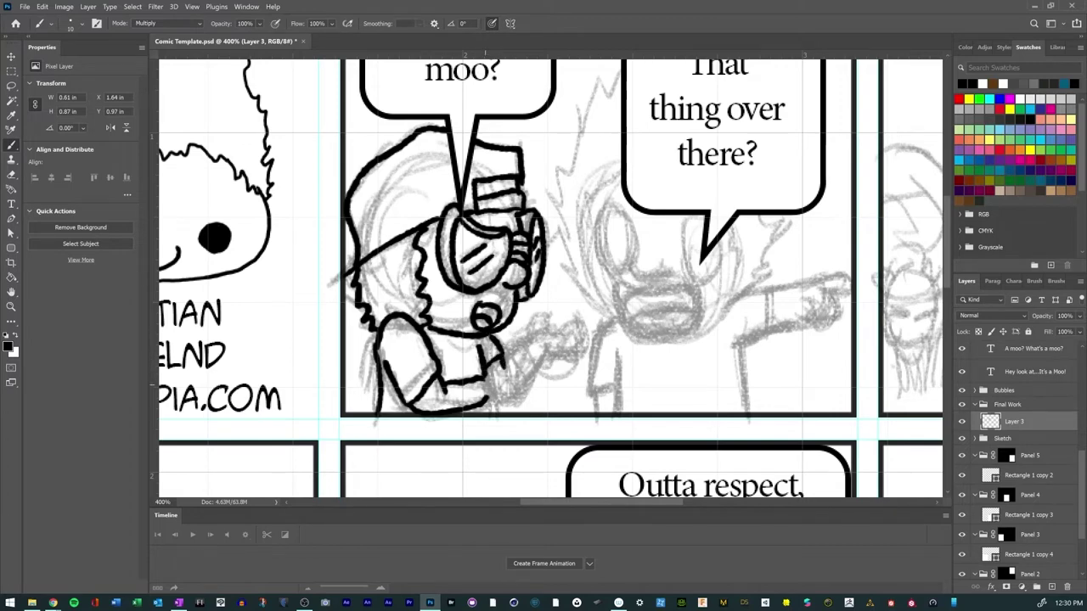
{"action": "mouse_move", "coordinate": [483, 377]}
{"action": "left_mouse_down"}
{"action": "mouse_move", "coordinate": [508, 406]}
{"action": "mouse_move", "coordinate": [541, 363]}
{"action": "mouse_move", "coordinate": [543, 349]}
{"action": "mouse_move", "coordinate": [511, 361]}
{"action": "mouse_move", "coordinate": [521, 343]}
{"action": "mouse_move", "coordinate": [574, 317]}
{"action": "mouse_move", "coordinate": [577, 346]}
{"action": "mouse_move", "coordinate": [562, 363]}
{"action": "mouse_move", "coordinate": [537, 363]}
{"action": "left_mouse_up"}
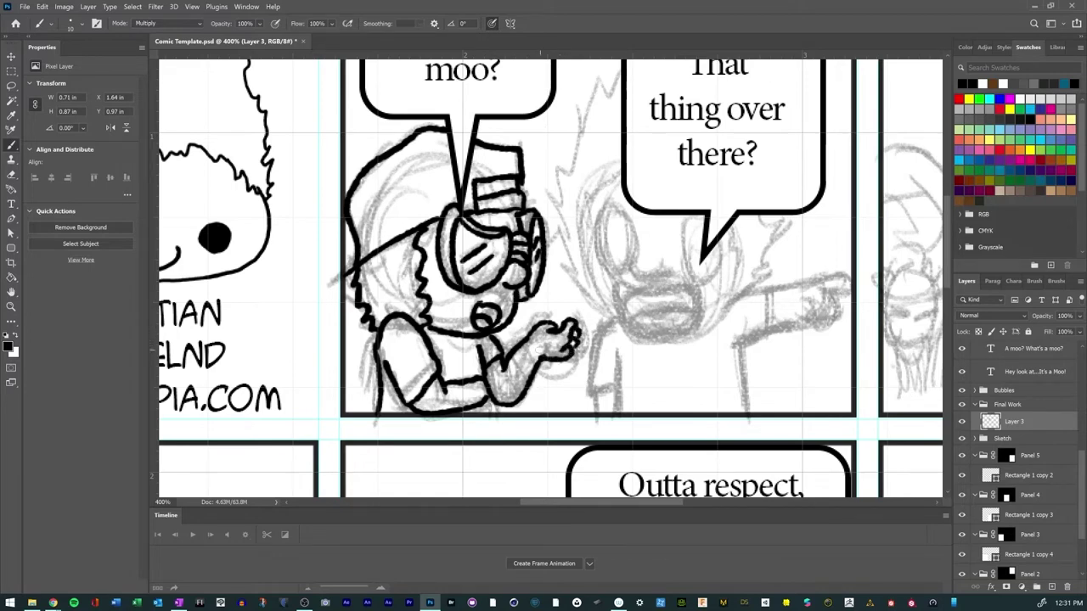
{"action": "left_click_drag", "start_coordinate": [492, 399], "coordinate": [491, 413]}
{"action": "mouse_move", "coordinate": [459, 297]}
{"action": "left_mouse_down"}
{"action": "mouse_move", "coordinate": [463, 322]}
{"action": "mouse_move", "coordinate": [499, 312]}
{"action": "mouse_move", "coordinate": [513, 336]}
{"action": "mouse_move", "coordinate": [487, 316]}
{"action": "mouse_move", "coordinate": [498, 326]}
{"action": "left_mouse_up"}
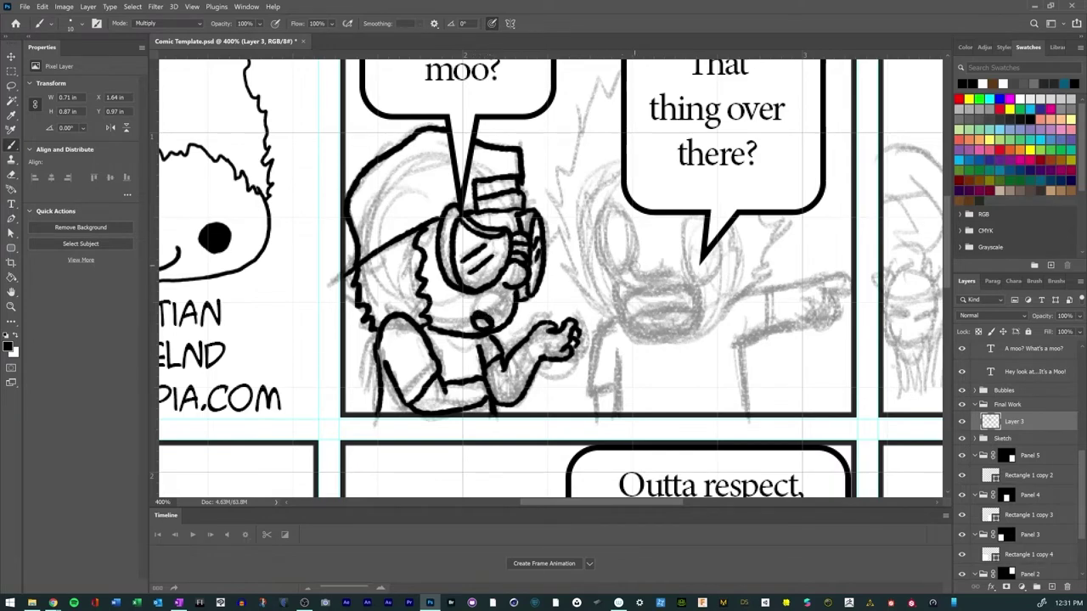
Step: Ink the pointing character's two eyes, open mouth, face sides and spiky hair
{"action": "mouse_move", "coordinate": [632, 261]}
{"action": "left_mouse_down"}
{"action": "mouse_move", "coordinate": [650, 278]}
{"action": "mouse_move", "coordinate": [675, 264]}
{"action": "left_mouse_up"}
{"action": "mouse_move", "coordinate": [613, 201]}
{"action": "left_mouse_down"}
{"action": "mouse_move", "coordinate": [591, 223]}
{"action": "mouse_move", "coordinate": [598, 269]}
{"action": "mouse_move", "coordinate": [628, 277]}
{"action": "mouse_move", "coordinate": [640, 254]}
{"action": "mouse_move", "coordinate": [630, 214]}
{"action": "mouse_move", "coordinate": [601, 203]}
{"action": "left_mouse_up"}
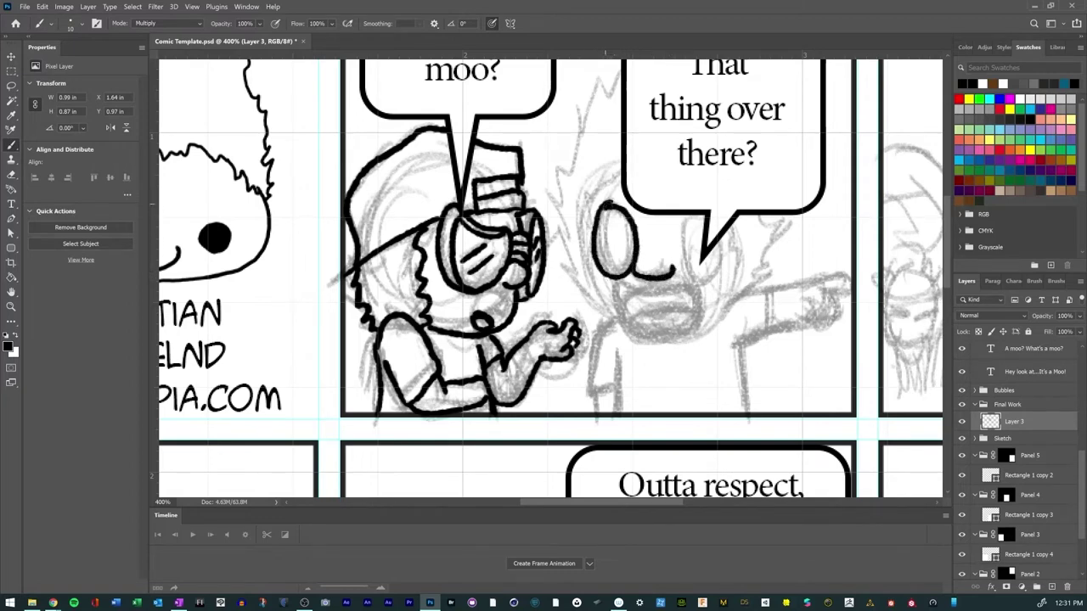
{"action": "mouse_move", "coordinate": [686, 219]}
{"action": "left_mouse_down"}
{"action": "mouse_move", "coordinate": [676, 258]}
{"action": "mouse_move", "coordinate": [690, 284]}
{"action": "mouse_move", "coordinate": [720, 262]}
{"action": "mouse_move", "coordinate": [713, 217]}
{"action": "mouse_move", "coordinate": [680, 238]}
{"action": "left_mouse_up"}
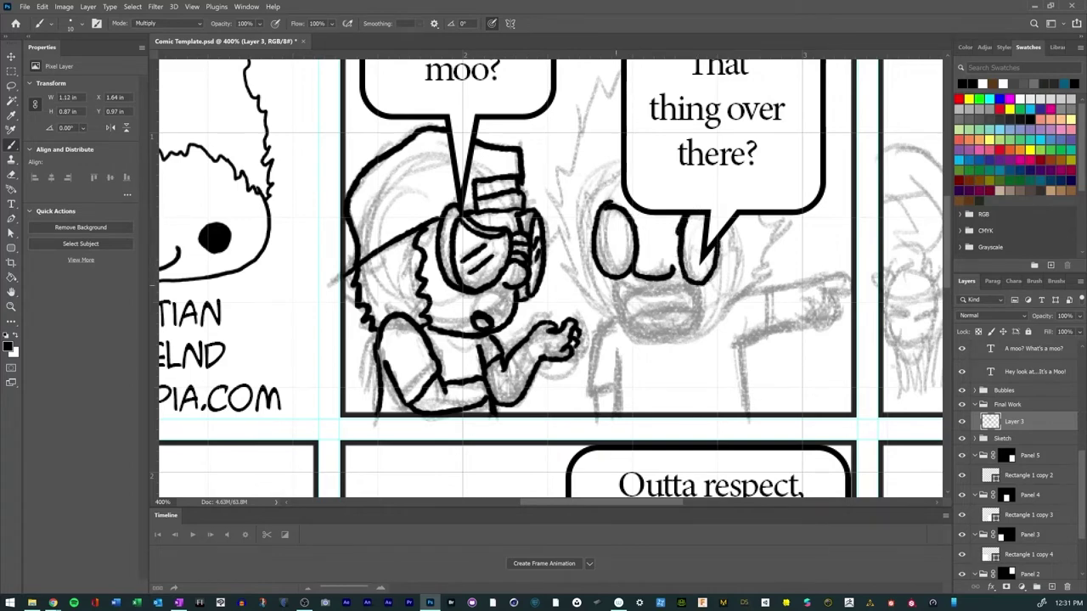
{"action": "mouse_move", "coordinate": [609, 292]}
{"action": "left_mouse_down"}
{"action": "mouse_move", "coordinate": [665, 292]}
{"action": "mouse_move", "coordinate": [684, 280]}
{"action": "mouse_move", "coordinate": [705, 292]}
{"action": "mouse_move", "coordinate": [708, 324]}
{"action": "mouse_move", "coordinate": [686, 342]}
{"action": "mouse_move", "coordinate": [652, 342]}
{"action": "mouse_move", "coordinate": [608, 295]}
{"action": "mouse_move", "coordinate": [613, 320]}
{"action": "mouse_move", "coordinate": [663, 348]}
{"action": "mouse_move", "coordinate": [654, 313]}
{"action": "mouse_move", "coordinate": [696, 312]}
{"action": "left_mouse_up"}
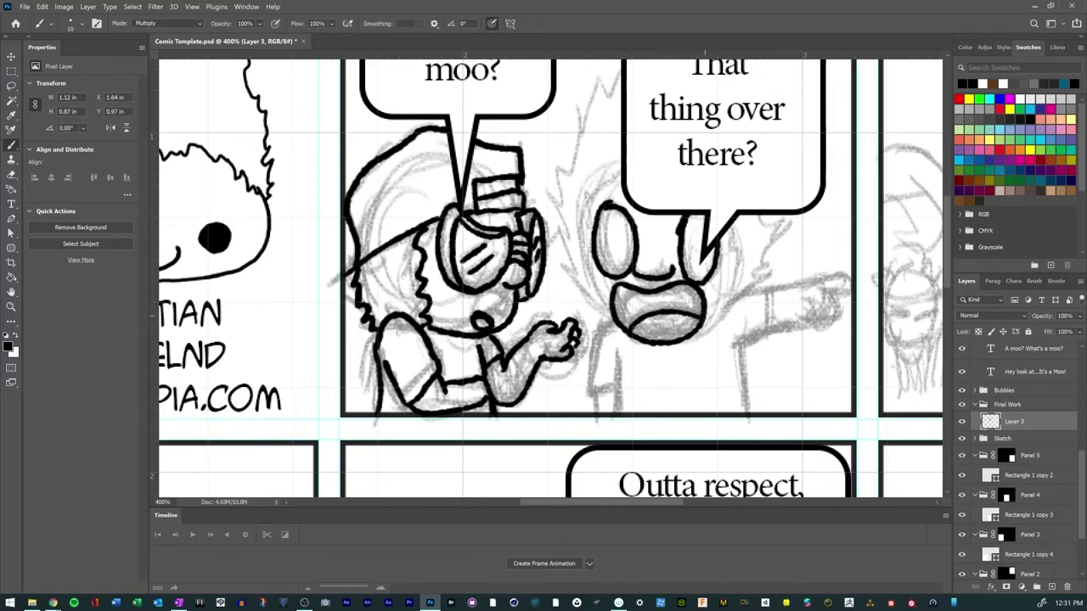
{"action": "mouse_move", "coordinate": [594, 258]}
{"action": "left_mouse_down"}
{"action": "mouse_move", "coordinate": [586, 285]}
{"action": "mouse_move", "coordinate": [599, 316]}
{"action": "mouse_move", "coordinate": [644, 345]}
{"action": "mouse_move", "coordinate": [701, 335]}
{"action": "mouse_move", "coordinate": [730, 291]}
{"action": "left_mouse_up"}
{"action": "mouse_move", "coordinate": [595, 306]}
{"action": "left_mouse_down"}
{"action": "mouse_move", "coordinate": [567, 273]}
{"action": "mouse_move", "coordinate": [563, 166]}
{"action": "mouse_move", "coordinate": [615, 85]}
{"action": "mouse_move", "coordinate": [624, 92]}
{"action": "left_mouse_up"}
{"action": "mouse_move", "coordinate": [591, 264]}
{"action": "left_mouse_down"}
{"action": "mouse_move", "coordinate": [591, 202]}
{"action": "mouse_move", "coordinate": [612, 181]}
{"action": "mouse_move", "coordinate": [632, 192]}
{"action": "left_mouse_up"}
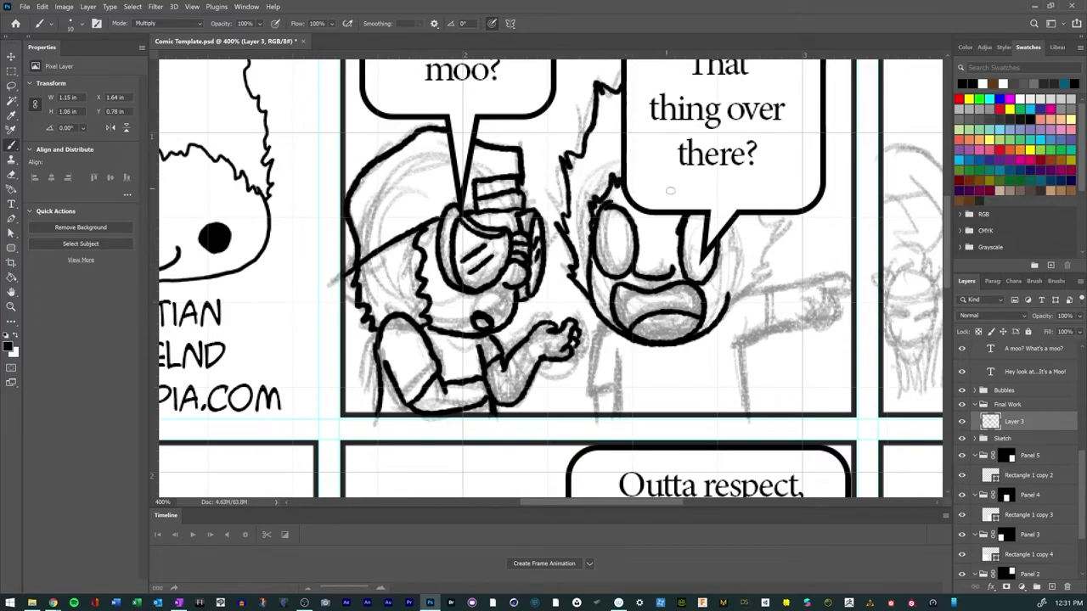
{"action": "mouse_move", "coordinate": [721, 214]}
{"action": "left_mouse_down"}
{"action": "mouse_move", "coordinate": [721, 297]}
{"action": "mouse_move", "coordinate": [748, 300]}
{"action": "left_mouse_up"}
{"action": "left_click_drag", "start_coordinate": [764, 278], "coordinate": [779, 205]}
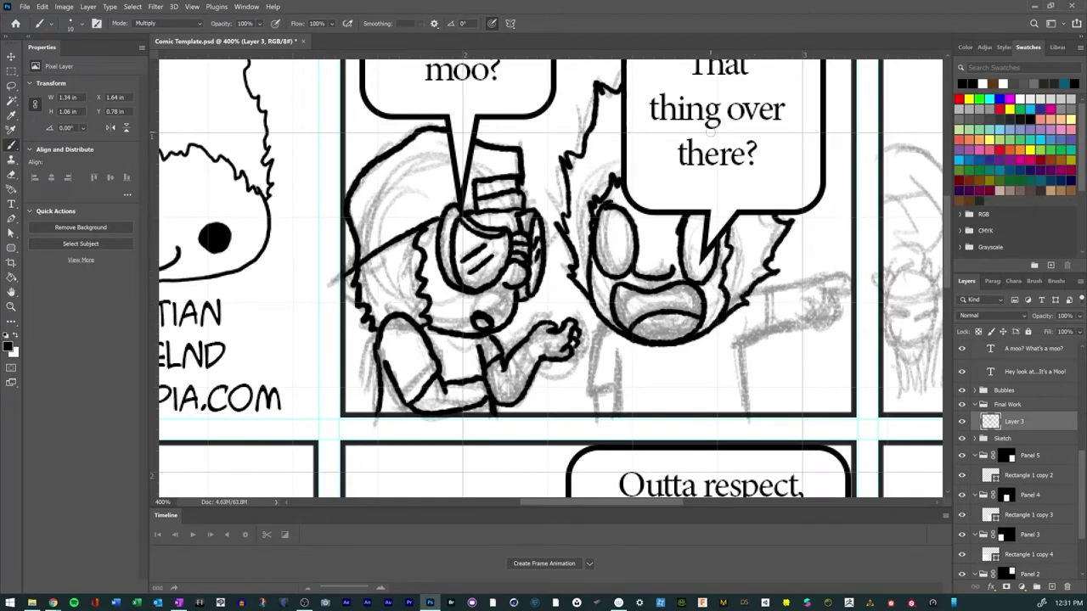
Step: Ink the pointing character's body sides and outstretched pointing arm and hand
{"action": "mouse_move", "coordinate": [606, 320]}
{"action": "left_mouse_down"}
{"action": "mouse_move", "coordinate": [590, 383]}
{"action": "mouse_move", "coordinate": [616, 390]}
{"action": "mouse_move", "coordinate": [594, 416]}
{"action": "left_mouse_up"}
{"action": "left_click_drag", "start_coordinate": [614, 351], "coordinate": [617, 413]}
{"action": "left_click_drag", "start_coordinate": [735, 344], "coordinate": [746, 416]}
{"action": "mouse_move", "coordinate": [733, 352]}
{"action": "left_mouse_down"}
{"action": "mouse_move", "coordinate": [762, 336]}
{"action": "mouse_move", "coordinate": [771, 310]}
{"action": "mouse_move", "coordinate": [768, 285]}
{"action": "mouse_move", "coordinate": [744, 290]}
{"action": "mouse_move", "coordinate": [848, 270]}
{"action": "mouse_move", "coordinate": [839, 290]}
{"action": "mouse_move", "coordinate": [818, 288]}
{"action": "mouse_move", "coordinate": [825, 306]}
{"action": "mouse_move", "coordinate": [811, 321]}
{"action": "mouse_move", "coordinate": [836, 293]}
{"action": "mouse_move", "coordinate": [825, 323]}
{"action": "mouse_move", "coordinate": [813, 333]}
{"action": "mouse_move", "coordinate": [796, 326]}
{"action": "mouse_move", "coordinate": [812, 321]}
{"action": "left_mouse_up"}
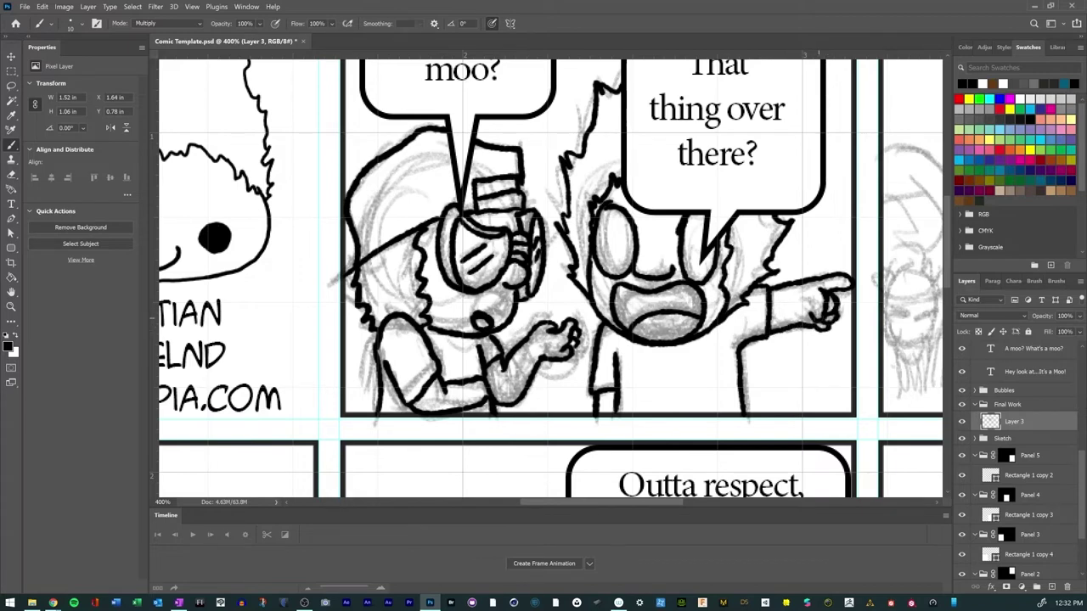
{"action": "mouse_move", "coordinate": [622, 382]}
{"action": "left_mouse_down"}
{"action": "mouse_move", "coordinate": [468, 382]}
{"action": "mouse_move", "coordinate": [216, 439]}
{"action": "left_mouse_up"}
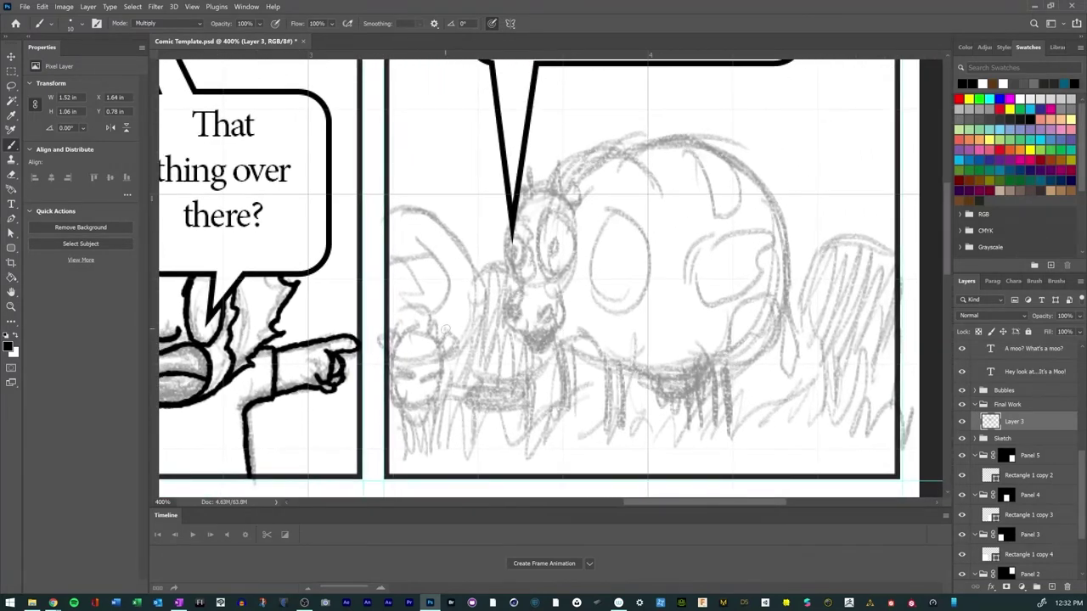
Step: Ink the cow's two eyes, snout, horn and nostril in panel 3
{"action": "mouse_move", "coordinate": [515, 236]}
{"action": "left_mouse_down"}
{"action": "mouse_move", "coordinate": [503, 248]}
{"action": "mouse_move", "coordinate": [507, 270]}
{"action": "mouse_move", "coordinate": [525, 248]}
{"action": "left_mouse_up"}
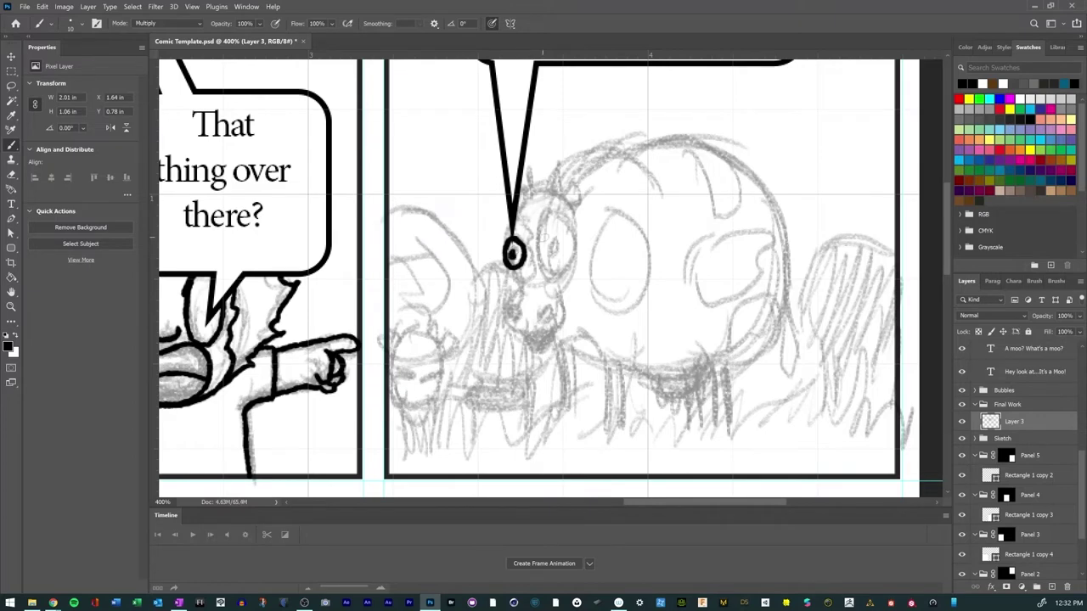
{"action": "mouse_move", "coordinate": [551, 211]}
{"action": "left_mouse_down"}
{"action": "mouse_move", "coordinate": [540, 266]}
{"action": "mouse_move", "coordinate": [555, 276]}
{"action": "mouse_move", "coordinate": [575, 246]}
{"action": "mouse_move", "coordinate": [573, 224]}
{"action": "mouse_move", "coordinate": [555, 211]}
{"action": "mouse_move", "coordinate": [553, 251]}
{"action": "left_mouse_up"}
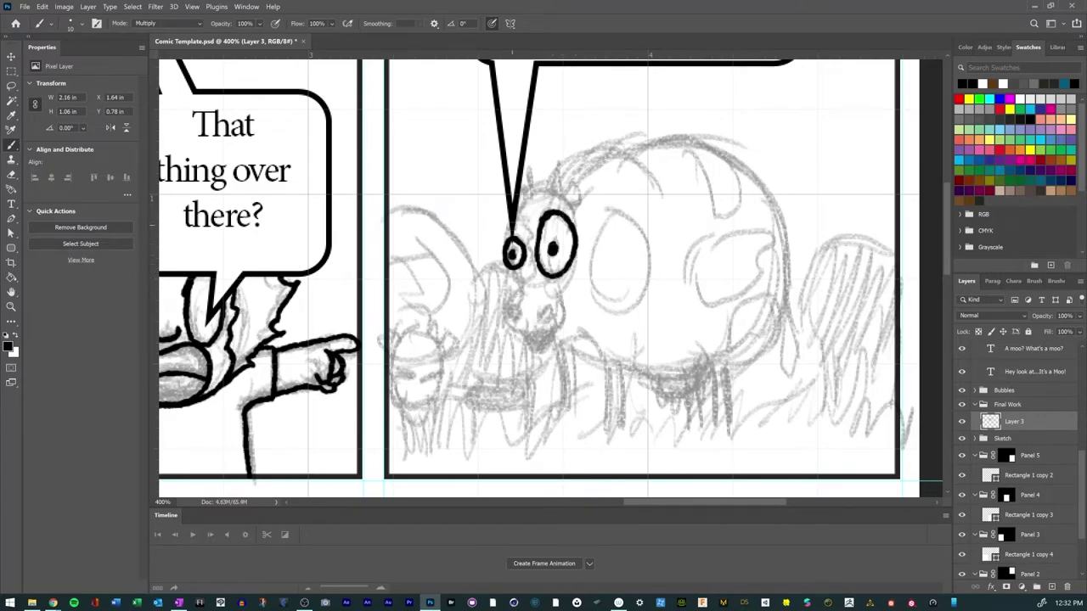
{"action": "mouse_move", "coordinate": [511, 217]}
{"action": "left_mouse_down"}
{"action": "mouse_move", "coordinate": [503, 245]}
{"action": "mouse_move", "coordinate": [517, 290]}
{"action": "mouse_move", "coordinate": [501, 324]}
{"action": "mouse_move", "coordinate": [548, 336]}
{"action": "mouse_move", "coordinate": [566, 304]}
{"action": "mouse_move", "coordinate": [538, 314]}
{"action": "mouse_move", "coordinate": [535, 302]}
{"action": "mouse_move", "coordinate": [547, 317]}
{"action": "mouse_move", "coordinate": [511, 318]}
{"action": "mouse_move", "coordinate": [538, 357]}
{"action": "mouse_move", "coordinate": [555, 335]}
{"action": "mouse_move", "coordinate": [545, 348]}
{"action": "left_mouse_up"}
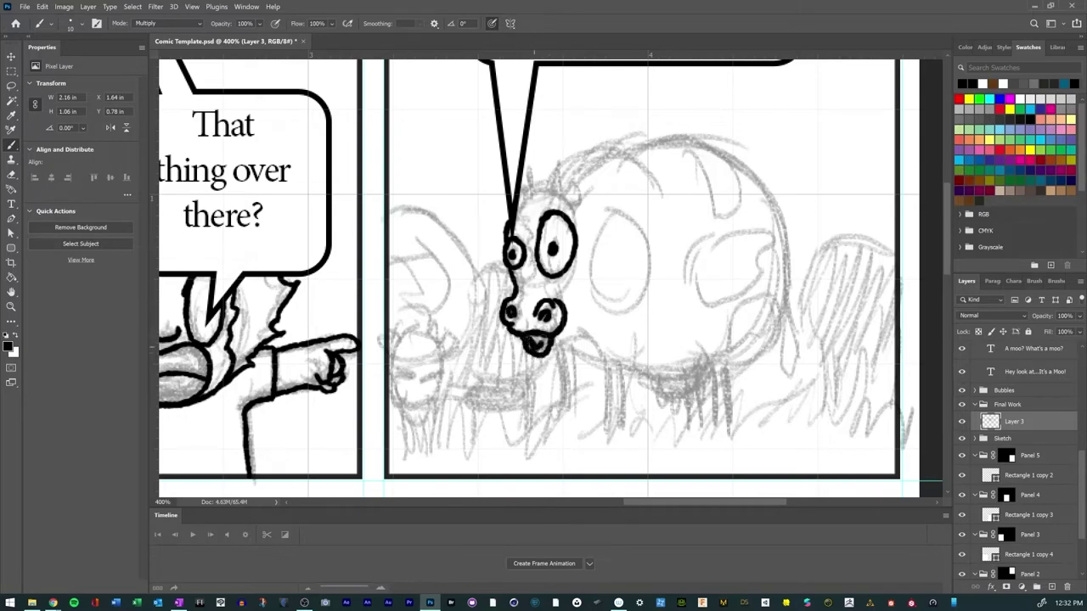
{"action": "left_click_drag", "start_coordinate": [557, 299], "coordinate": [579, 244]}
{"action": "mouse_move", "coordinate": [521, 197]}
{"action": "left_mouse_down"}
{"action": "mouse_move", "coordinate": [530, 167]}
{"action": "mouse_move", "coordinate": [557, 163]}
{"action": "mouse_move", "coordinate": [561, 190]}
{"action": "mouse_move", "coordinate": [538, 193]}
{"action": "mouse_move", "coordinate": [586, 189]}
{"action": "mouse_move", "coordinate": [579, 209]}
{"action": "mouse_move", "coordinate": [562, 202]}
{"action": "mouse_move", "coordinate": [578, 226]}
{"action": "mouse_move", "coordinate": [531, 235]}
{"action": "mouse_move", "coordinate": [531, 285]}
{"action": "mouse_move", "coordinate": [517, 283]}
{"action": "mouse_move", "coordinate": [527, 254]}
{"action": "mouse_move", "coordinate": [517, 228]}
{"action": "left_mouse_up"}
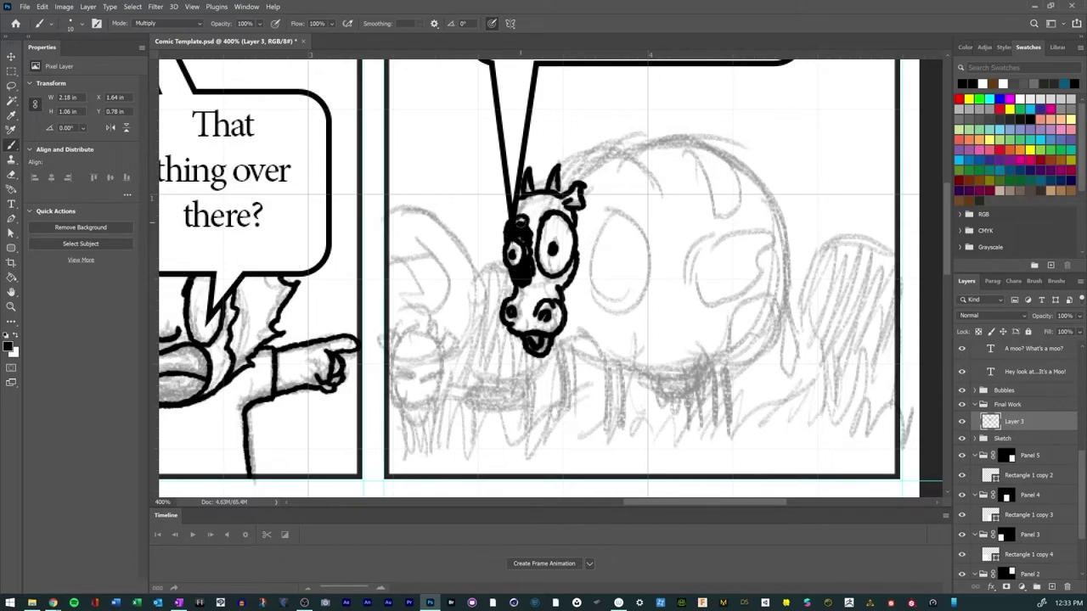
{"action": "mouse_move", "coordinate": [554, 300]}
{"action": "left_mouse_down"}
{"action": "mouse_move", "coordinate": [545, 285]}
{"action": "mouse_move", "coordinate": [560, 294]}
{"action": "left_mouse_up"}
Step: Ink the arch over the cow's head, its long back curve, chin line and front and back legs
{"action": "mouse_move", "coordinate": [557, 175]}
{"action": "left_mouse_down"}
{"action": "mouse_move", "coordinate": [606, 146]}
{"action": "mouse_move", "coordinate": [665, 206]}
{"action": "left_mouse_up"}
{"action": "mouse_move", "coordinate": [625, 146]}
{"action": "left_mouse_down"}
{"action": "mouse_move", "coordinate": [742, 154]}
{"action": "mouse_move", "coordinate": [790, 271]}
{"action": "mouse_move", "coordinate": [765, 350]}
{"action": "mouse_move", "coordinate": [736, 374]}
{"action": "left_mouse_up"}
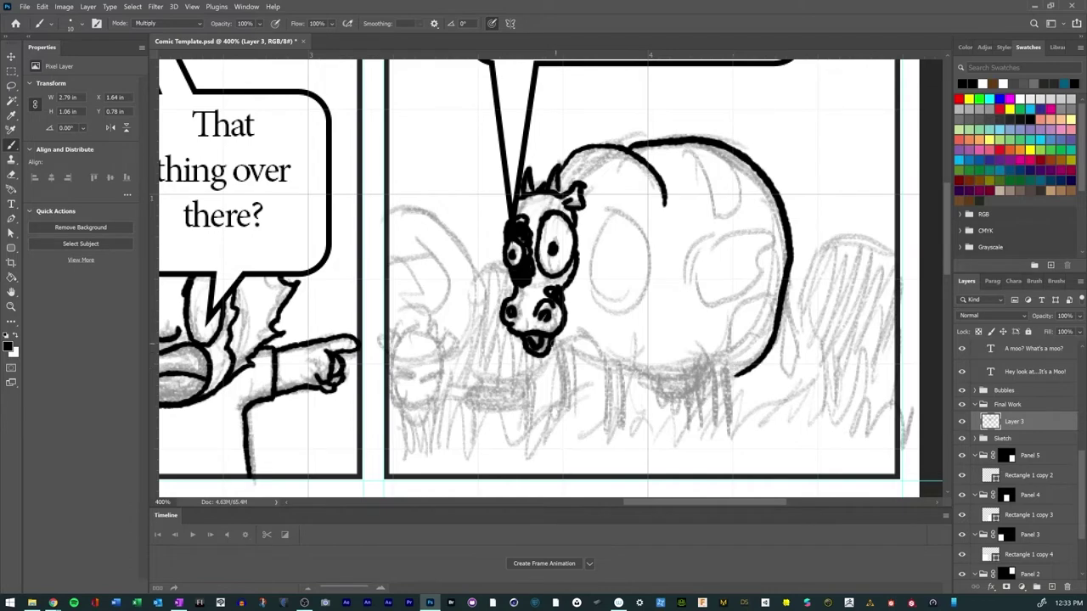
{"action": "mouse_move", "coordinate": [552, 338]}
{"action": "left_mouse_down"}
{"action": "mouse_move", "coordinate": [603, 370]}
{"action": "mouse_move", "coordinate": [562, 391]}
{"action": "mouse_move", "coordinate": [563, 408]}
{"action": "left_mouse_up"}
{"action": "left_click_drag", "start_coordinate": [568, 354], "coordinate": [574, 408]}
{"action": "mouse_move", "coordinate": [604, 370]}
{"action": "left_mouse_down"}
{"action": "mouse_move", "coordinate": [607, 428]}
{"action": "mouse_move", "coordinate": [619, 380]}
{"action": "mouse_move", "coordinate": [620, 423]}
{"action": "mouse_move", "coordinate": [640, 368]}
{"action": "mouse_move", "coordinate": [666, 375]}
{"action": "mouse_move", "coordinate": [651, 375]}
{"action": "mouse_move", "coordinate": [657, 409]}
{"action": "mouse_move", "coordinate": [667, 399]}
{"action": "mouse_move", "coordinate": [675, 410]}
{"action": "mouse_move", "coordinate": [708, 382]}
{"action": "left_mouse_up"}
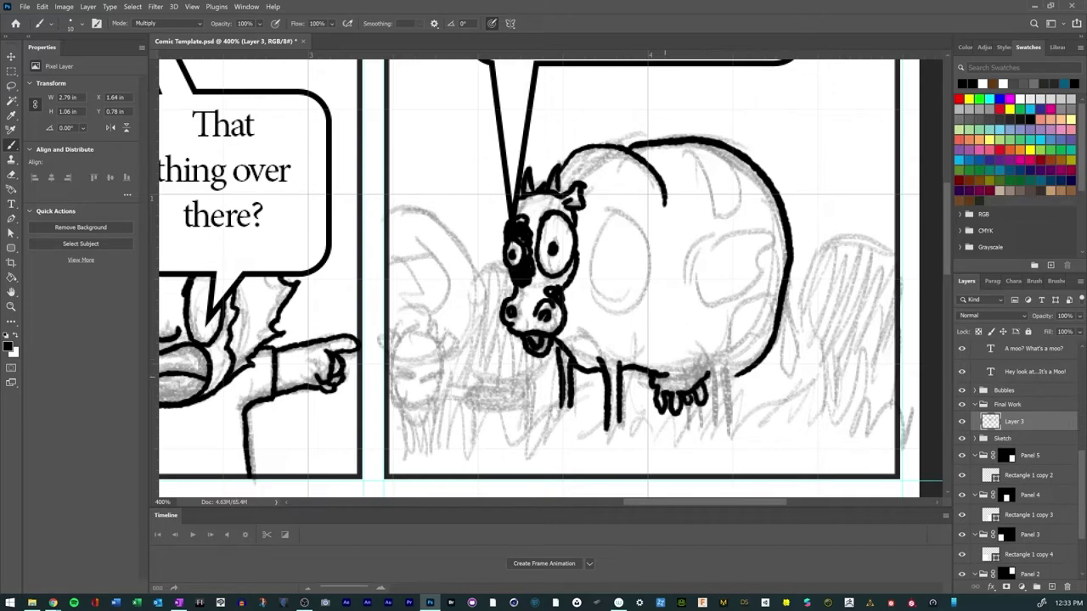
Step: Ink the cow's belly, hind legs and udder, the small creature with its ear, and the arc at left
{"action": "mouse_move", "coordinate": [667, 373]}
{"action": "left_mouse_down"}
{"action": "mouse_move", "coordinate": [715, 365]}
{"action": "mouse_move", "coordinate": [714, 427]}
{"action": "left_mouse_up"}
{"action": "left_click_drag", "start_coordinate": [728, 364], "coordinate": [729, 429]}
{"action": "left_click_drag", "start_coordinate": [728, 387], "coordinate": [744, 370]}
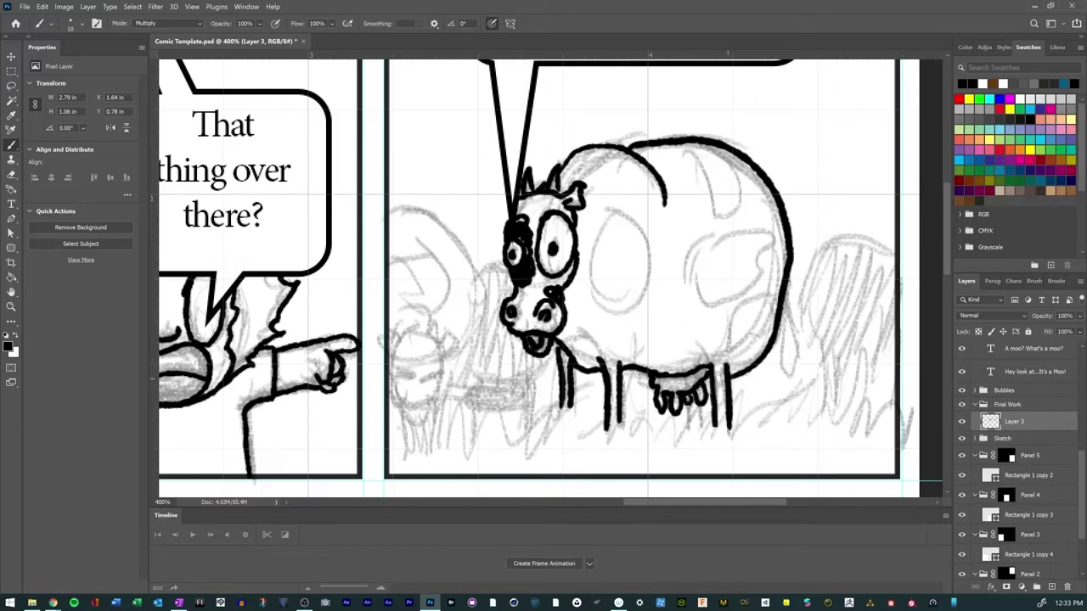
{"action": "left_click_drag", "start_coordinate": [689, 405], "coordinate": [694, 430]}
{"action": "left_click_drag", "start_coordinate": [396, 381], "coordinate": [440, 375]}
{"action": "mouse_move", "coordinate": [400, 340]}
{"action": "left_mouse_down"}
{"action": "mouse_move", "coordinate": [430, 327]}
{"action": "mouse_move", "coordinate": [463, 338]}
{"action": "mouse_move", "coordinate": [448, 349]}
{"action": "mouse_move", "coordinate": [433, 406]}
{"action": "mouse_move", "coordinate": [388, 375]}
{"action": "mouse_move", "coordinate": [387, 349]}
{"action": "mouse_move", "coordinate": [427, 333]}
{"action": "left_mouse_up"}
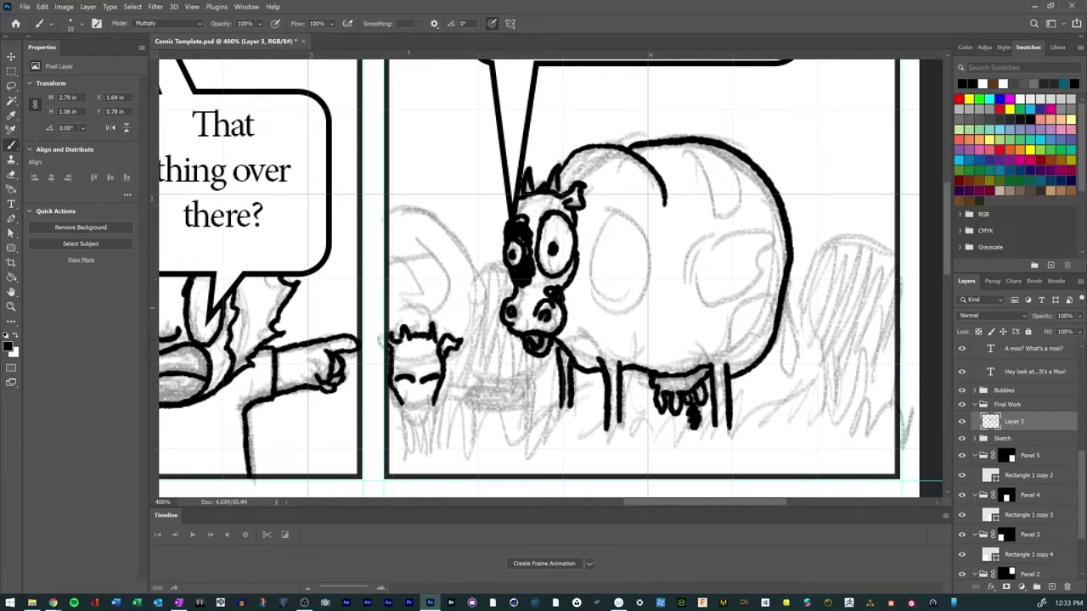
{"action": "mouse_move", "coordinate": [389, 208]}
{"action": "left_mouse_down"}
{"action": "mouse_move", "coordinate": [428, 210]}
{"action": "mouse_move", "coordinate": [462, 241]}
{"action": "mouse_move", "coordinate": [485, 301]}
{"action": "mouse_move", "coordinate": [450, 401]}
{"action": "mouse_move", "coordinate": [401, 424]}
{"action": "mouse_move", "coordinate": [431, 426]}
{"action": "mouse_move", "coordinate": [406, 421]}
{"action": "mouse_move", "coordinate": [424, 406]}
{"action": "mouse_move", "coordinate": [432, 424]}
{"action": "mouse_move", "coordinate": [465, 389]}
{"action": "mouse_move", "coordinate": [486, 441]}
{"action": "mouse_move", "coordinate": [501, 378]}
{"action": "mouse_move", "coordinate": [516, 399]}
{"action": "mouse_move", "coordinate": [519, 458]}
{"action": "mouse_move", "coordinate": [536, 380]}
{"action": "mouse_move", "coordinate": [552, 449]}
{"action": "mouse_move", "coordinate": [583, 371]}
{"action": "mouse_move", "coordinate": [586, 428]}
{"action": "mouse_move", "coordinate": [569, 399]}
{"action": "mouse_move", "coordinate": [594, 377]}
{"action": "mouse_move", "coordinate": [599, 443]}
{"action": "mouse_move", "coordinate": [606, 411]}
{"action": "mouse_move", "coordinate": [616, 442]}
{"action": "mouse_move", "coordinate": [636, 379]}
{"action": "mouse_move", "coordinate": [640, 424]}
{"action": "mouse_move", "coordinate": [656, 389]}
{"action": "mouse_move", "coordinate": [670, 450]}
{"action": "mouse_move", "coordinate": [696, 435]}
{"action": "mouse_move", "coordinate": [713, 395]}
{"action": "mouse_move", "coordinate": [728, 441]}
{"action": "mouse_move", "coordinate": [746, 373]}
{"action": "mouse_move", "coordinate": [759, 434]}
{"action": "mouse_move", "coordinate": [769, 402]}
{"action": "mouse_move", "coordinate": [811, 358]}
{"action": "mouse_move", "coordinate": [820, 399]}
{"action": "mouse_move", "coordinate": [863, 356]}
{"action": "mouse_move", "coordinate": [883, 373]}
{"action": "mouse_move", "coordinate": [874, 435]}
{"action": "left_mouse_up"}
Step: Ink grass under the cow, its ear, two spot outlines and the belly curve
{"action": "left_click_drag", "start_coordinate": [874, 435], "coordinate": [902, 387]}
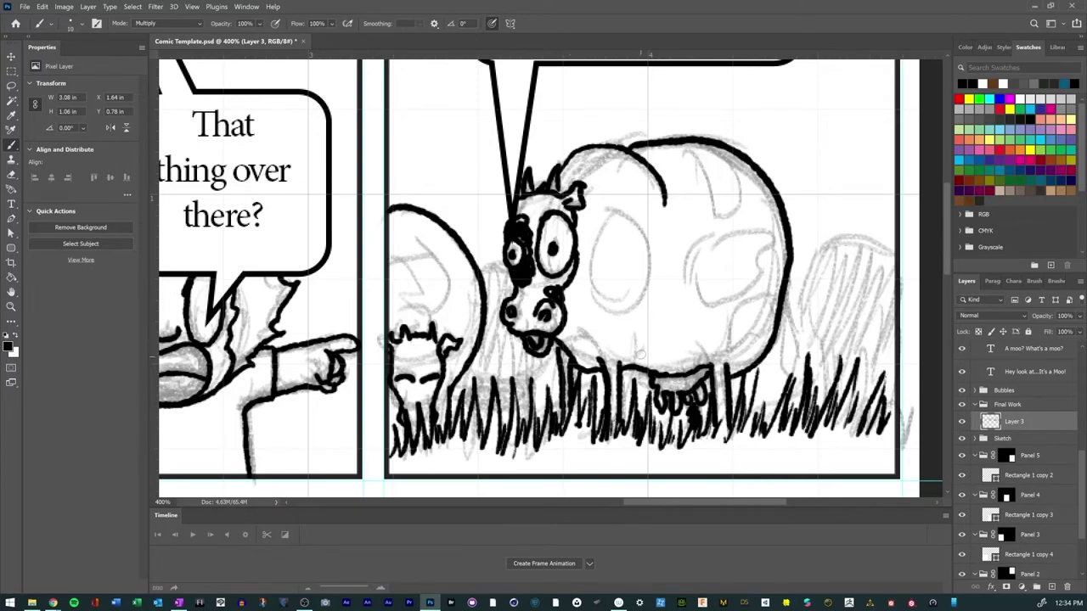
{"action": "mouse_move", "coordinate": [606, 221]}
{"action": "left_mouse_down"}
{"action": "mouse_move", "coordinate": [586, 286]}
{"action": "mouse_move", "coordinate": [610, 324]}
{"action": "mouse_move", "coordinate": [648, 306]}
{"action": "mouse_move", "coordinate": [652, 262]}
{"action": "mouse_move", "coordinate": [635, 207]}
{"action": "mouse_move", "coordinate": [604, 209]}
{"action": "mouse_move", "coordinate": [608, 217]}
{"action": "left_mouse_up"}
{"action": "mouse_move", "coordinate": [670, 145]}
{"action": "left_mouse_down"}
{"action": "mouse_move", "coordinate": [712, 208]}
{"action": "mouse_move", "coordinate": [745, 199]}
{"action": "mouse_move", "coordinate": [721, 150]}
{"action": "left_mouse_up"}
{"action": "mouse_move", "coordinate": [718, 226]}
{"action": "left_mouse_down"}
{"action": "mouse_move", "coordinate": [684, 248]}
{"action": "mouse_move", "coordinate": [697, 304]}
{"action": "mouse_move", "coordinate": [740, 293]}
{"action": "mouse_move", "coordinate": [773, 261]}
{"action": "mouse_move", "coordinate": [760, 219]}
{"action": "mouse_move", "coordinate": [709, 229]}
{"action": "mouse_move", "coordinate": [694, 252]}
{"action": "left_mouse_up"}
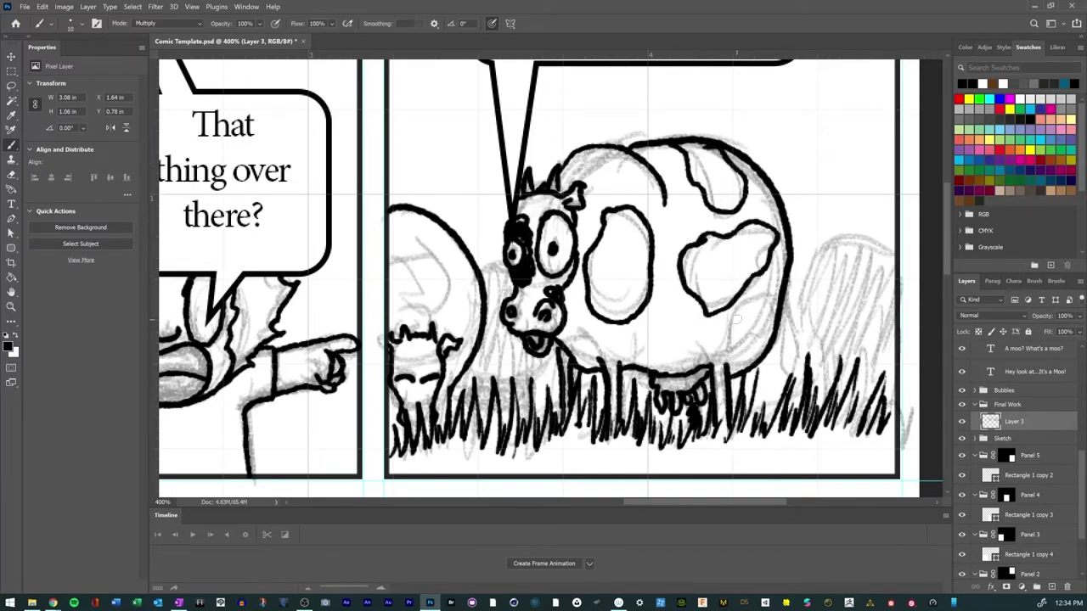
{"action": "mouse_move", "coordinate": [736, 320]}
{"action": "left_mouse_down"}
{"action": "mouse_move", "coordinate": [726, 360]}
{"action": "mouse_move", "coordinate": [769, 294]}
{"action": "mouse_move", "coordinate": [781, 299]}
{"action": "left_mouse_up"}
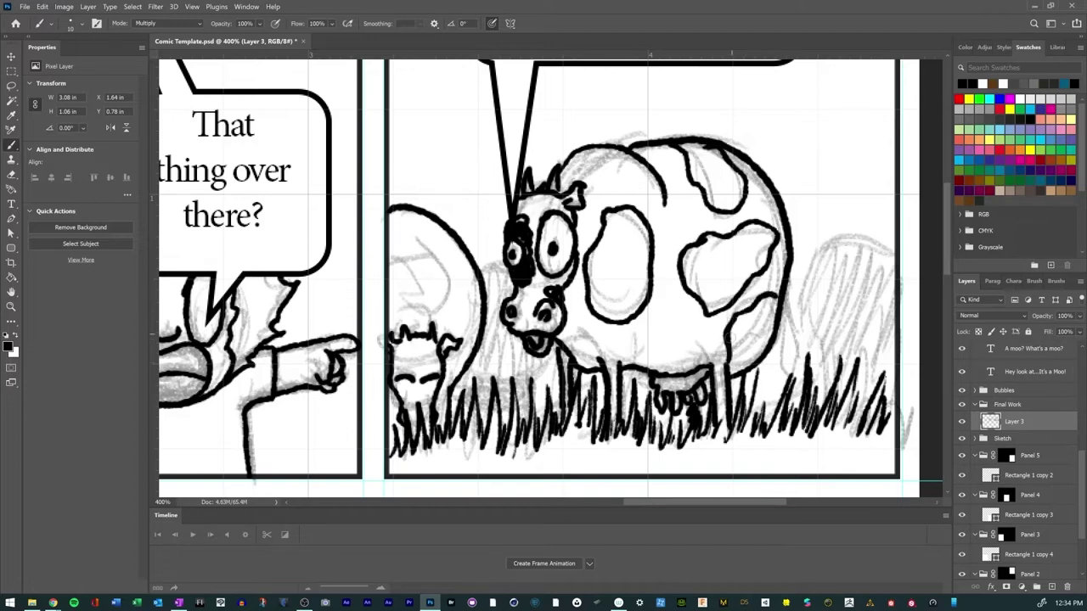
{"action": "left_click_drag", "start_coordinate": [731, 363], "coordinate": [737, 338]}
Step: Fill the cow's left, upper-back, lower-rear and side spots solid black
{"action": "mouse_move", "coordinate": [594, 301]}
{"action": "left_mouse_down"}
{"action": "mouse_move", "coordinate": [601, 313]}
{"action": "mouse_move", "coordinate": [609, 282]}
{"action": "mouse_move", "coordinate": [594, 259]}
{"action": "mouse_move", "coordinate": [624, 318]}
{"action": "left_mouse_up"}
{"action": "mouse_move", "coordinate": [600, 265]}
{"action": "left_mouse_down"}
{"action": "mouse_move", "coordinate": [616, 289]}
{"action": "mouse_move", "coordinate": [622, 246]}
{"action": "mouse_move", "coordinate": [642, 266]}
{"action": "mouse_move", "coordinate": [647, 228]}
{"action": "mouse_move", "coordinate": [622, 214]}
{"action": "mouse_move", "coordinate": [608, 233]}
{"action": "left_mouse_up"}
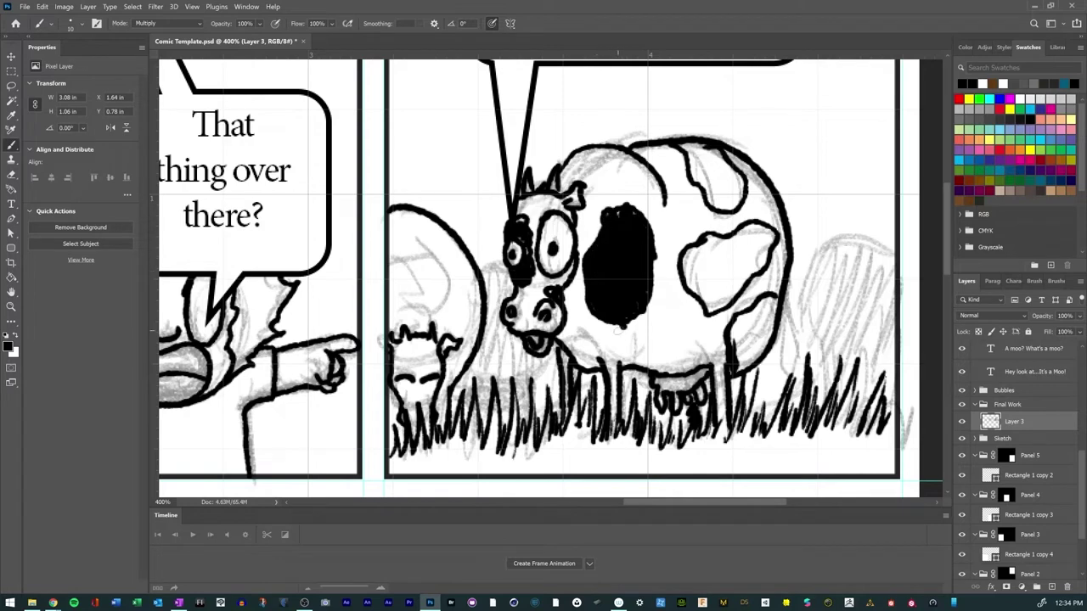
{"action": "mouse_move", "coordinate": [683, 146]}
{"action": "left_mouse_down"}
{"action": "mouse_move", "coordinate": [694, 183]}
{"action": "mouse_move", "coordinate": [700, 148]}
{"action": "mouse_move", "coordinate": [723, 208]}
{"action": "mouse_move", "coordinate": [729, 153]}
{"action": "mouse_move", "coordinate": [737, 210]}
{"action": "mouse_move", "coordinate": [739, 194]}
{"action": "left_mouse_up"}
{"action": "mouse_move", "coordinate": [733, 324]}
{"action": "left_mouse_down"}
{"action": "mouse_move", "coordinate": [735, 353]}
{"action": "mouse_move", "coordinate": [745, 316]}
{"action": "mouse_move", "coordinate": [752, 365]}
{"action": "mouse_move", "coordinate": [775, 309]}
{"action": "left_mouse_up"}
{"action": "mouse_move", "coordinate": [684, 255]}
{"action": "left_mouse_down"}
{"action": "mouse_move", "coordinate": [690, 285]}
{"action": "mouse_move", "coordinate": [698, 247]}
{"action": "mouse_move", "coordinate": [709, 302]}
{"action": "mouse_move", "coordinate": [718, 289]}
{"action": "mouse_move", "coordinate": [728, 303]}
{"action": "mouse_move", "coordinate": [740, 246]}
{"action": "mouse_move", "coordinate": [750, 300]}
{"action": "mouse_move", "coordinate": [776, 230]}
{"action": "mouse_move", "coordinate": [696, 253]}
{"action": "left_mouse_up"}
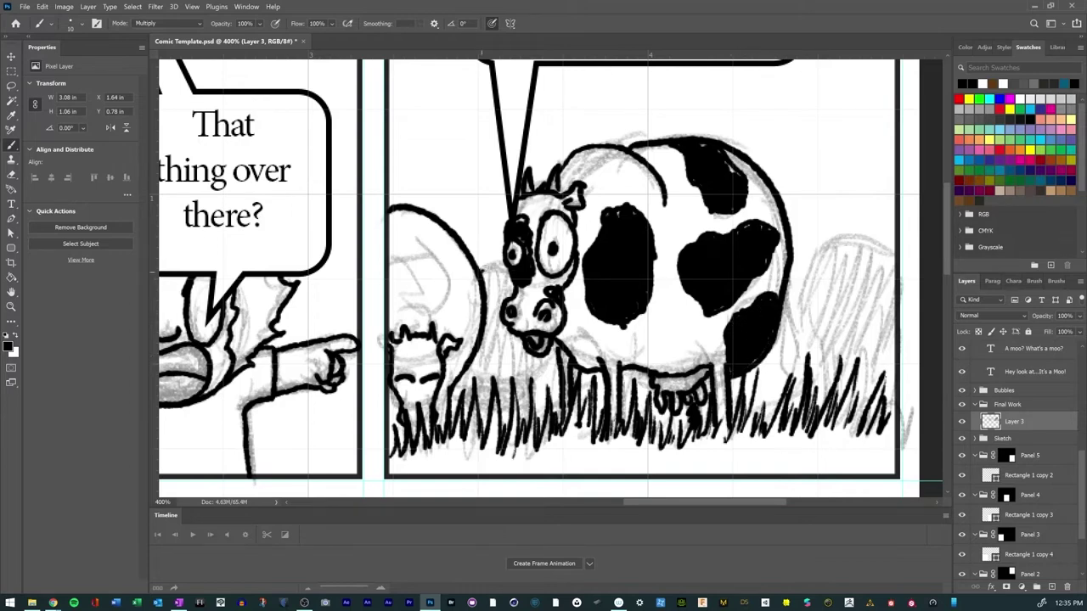
Step: Ink the round lens shape, the grass beside it, and the cow's head, neck and chest
{"action": "left_click_drag", "start_coordinate": [480, 270], "coordinate": [505, 259]}
{"action": "mouse_move", "coordinate": [424, 316]}
{"action": "left_mouse_down"}
{"action": "mouse_move", "coordinate": [450, 278]}
{"action": "mouse_move", "coordinate": [389, 253]}
{"action": "mouse_move", "coordinate": [397, 309]}
{"action": "mouse_move", "coordinate": [410, 263]}
{"action": "mouse_move", "coordinate": [429, 297]}
{"action": "mouse_move", "coordinate": [437, 255]}
{"action": "mouse_move", "coordinate": [441, 293]}
{"action": "mouse_move", "coordinate": [408, 284]}
{"action": "left_mouse_up"}
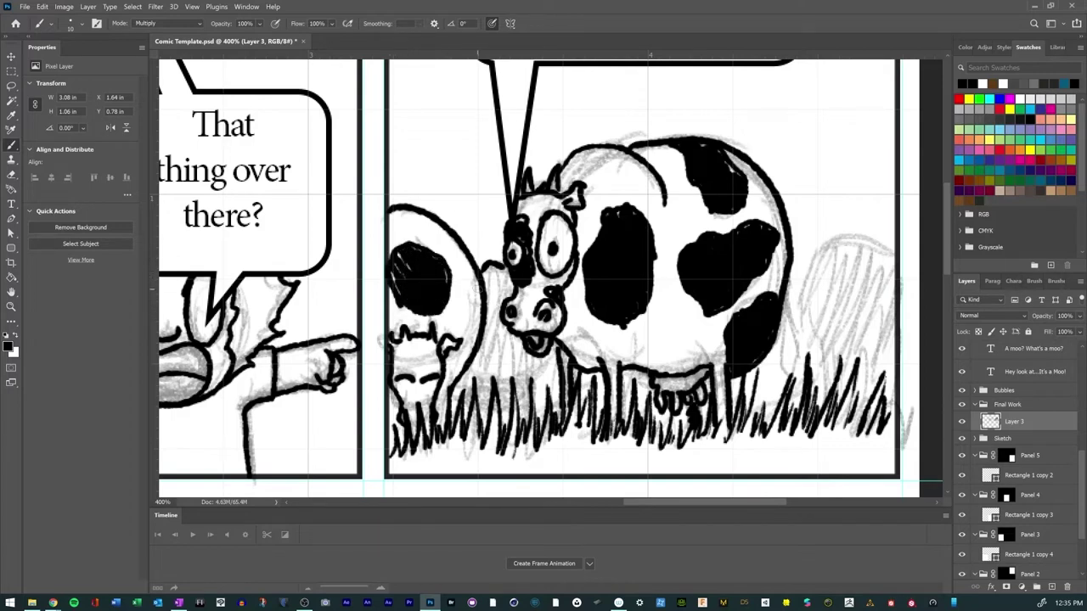
{"action": "mouse_move", "coordinate": [479, 287]}
{"action": "left_mouse_down"}
{"action": "mouse_move", "coordinate": [463, 344]}
{"action": "mouse_move", "coordinate": [466, 327]}
{"action": "mouse_move", "coordinate": [482, 333]}
{"action": "left_mouse_up"}
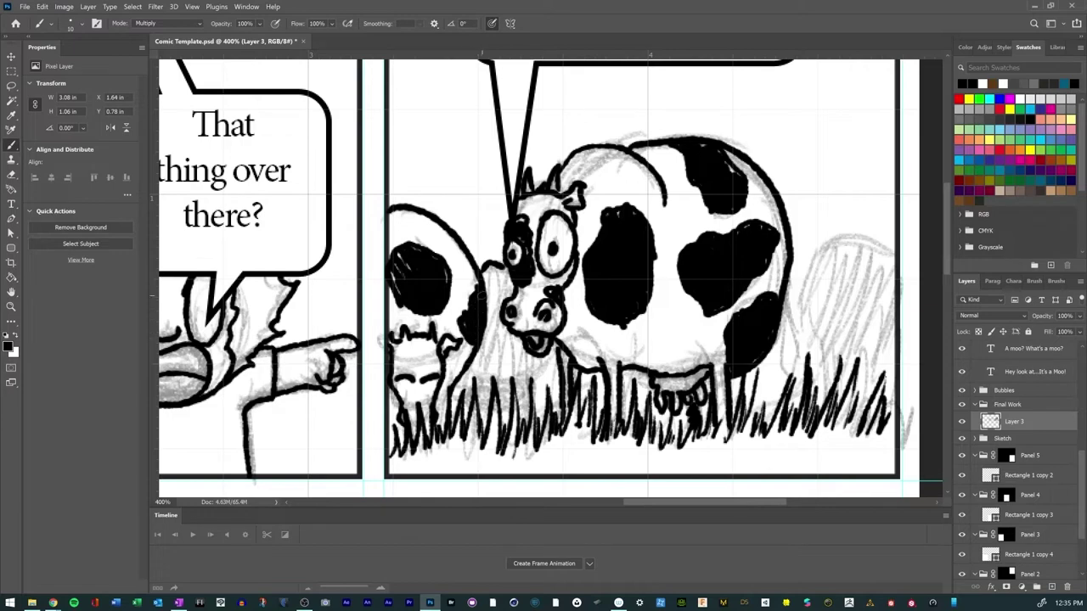
{"action": "mouse_move", "coordinate": [458, 401]}
{"action": "left_mouse_down"}
{"action": "mouse_move", "coordinate": [455, 385]}
{"action": "mouse_move", "coordinate": [483, 348]}
{"action": "mouse_move", "coordinate": [481, 326]}
{"action": "left_mouse_up"}
{"action": "left_click_drag", "start_coordinate": [494, 412], "coordinate": [496, 325]}
{"action": "left_click_drag", "start_coordinate": [506, 391], "coordinate": [484, 281]}
{"action": "mouse_move", "coordinate": [487, 321]}
{"action": "left_mouse_down"}
{"action": "mouse_move", "coordinate": [499, 270]}
{"action": "mouse_move", "coordinate": [509, 270]}
{"action": "left_mouse_up"}
{"action": "left_click_drag", "start_coordinate": [496, 353], "coordinate": [508, 325]}
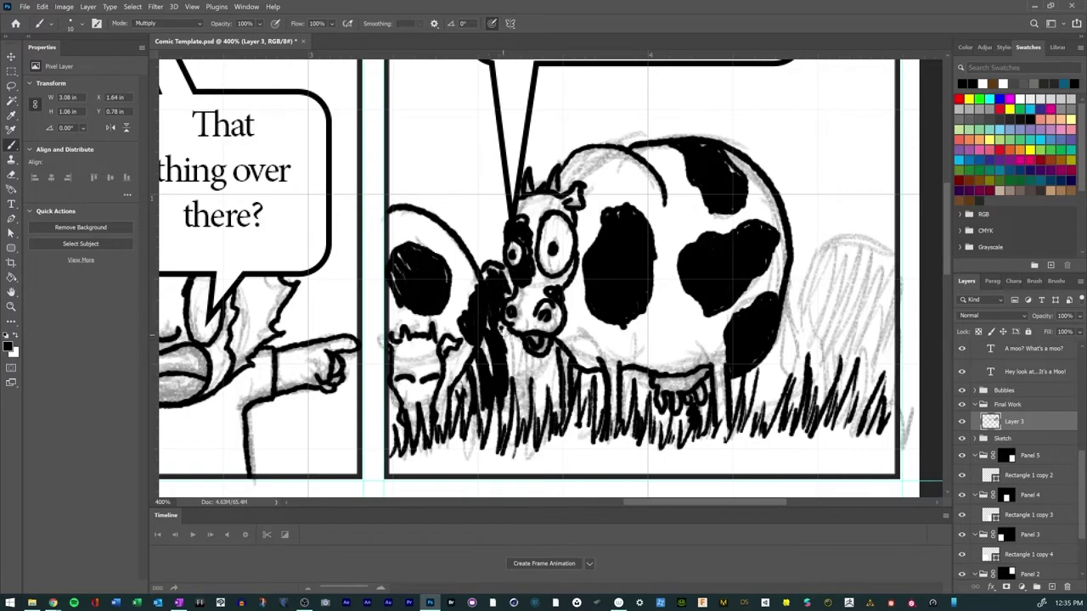
{"action": "mouse_move", "coordinate": [512, 373]}
{"action": "left_mouse_down"}
{"action": "mouse_move", "coordinate": [518, 329]}
{"action": "mouse_move", "coordinate": [510, 349]}
{"action": "left_mouse_up"}
{"action": "left_click_drag", "start_coordinate": [521, 398], "coordinate": [543, 356]}
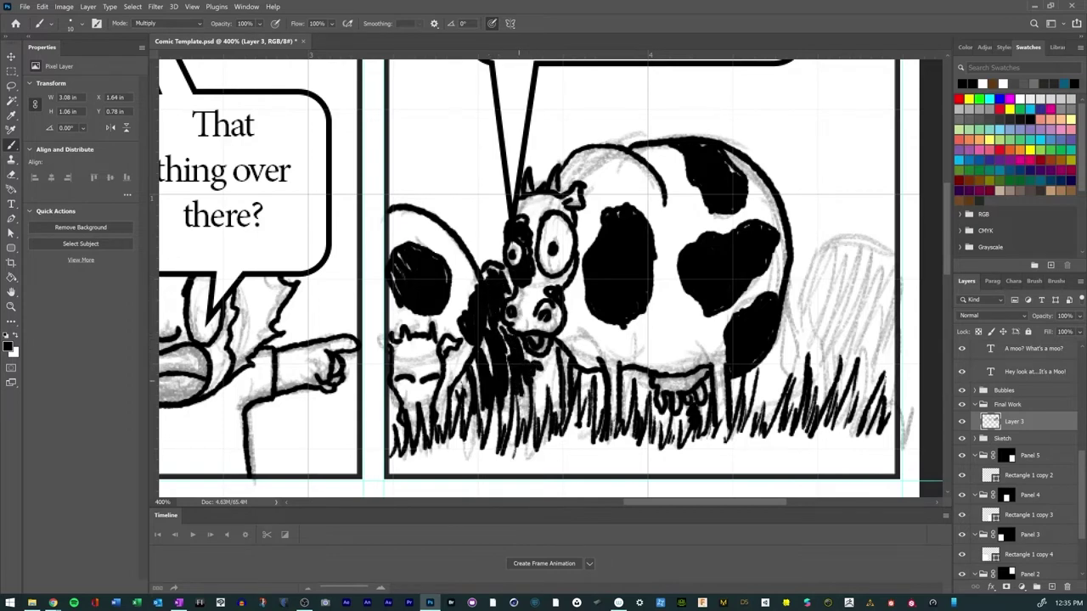
{"action": "left_click_drag", "start_coordinate": [524, 421], "coordinate": [522, 391]}
Step: Ink the cow's hind edge and the background cow's left side, then zoom out
{"action": "mouse_move", "coordinate": [787, 294]}
{"action": "left_mouse_down"}
{"action": "mouse_move", "coordinate": [786, 364]}
{"action": "mouse_move", "coordinate": [785, 308]}
{"action": "mouse_move", "coordinate": [809, 303]}
{"action": "mouse_move", "coordinate": [805, 328]}
{"action": "mouse_move", "coordinate": [818, 254]}
{"action": "mouse_move", "coordinate": [871, 235]}
{"action": "mouse_move", "coordinate": [896, 251]}
{"action": "left_mouse_up"}
{"action": "mouse_move", "coordinate": [810, 280]}
{"action": "left_mouse_down"}
{"action": "mouse_move", "coordinate": [803, 331]}
{"action": "mouse_move", "coordinate": [821, 406]}
{"action": "left_mouse_up"}
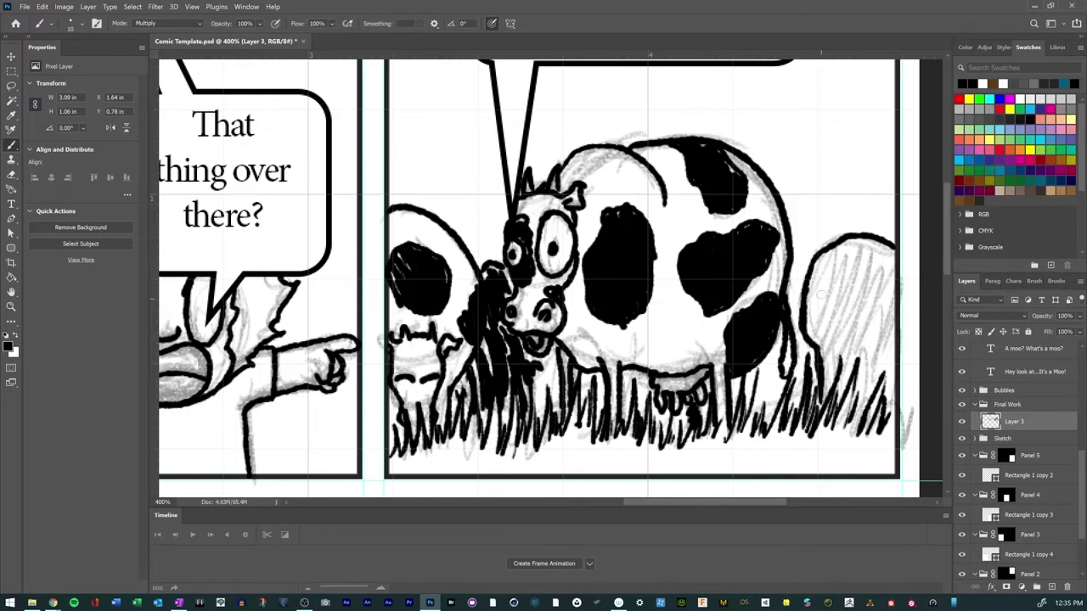
{"action": "mouse_move", "coordinate": [829, 255]}
{"action": "left_mouse_down"}
{"action": "mouse_move", "coordinate": [805, 317]}
{"action": "mouse_move", "coordinate": [810, 336]}
{"action": "mouse_move", "coordinate": [828, 271]}
{"action": "mouse_move", "coordinate": [841, 292]}
{"action": "mouse_move", "coordinate": [839, 339]}
{"action": "mouse_move", "coordinate": [859, 326]}
{"action": "mouse_move", "coordinate": [846, 338]}
{"action": "mouse_move", "coordinate": [852, 358]}
{"action": "mouse_move", "coordinate": [865, 326]}
{"action": "mouse_move", "coordinate": [888, 353]}
{"action": "mouse_move", "coordinate": [892, 330]}
{"action": "mouse_move", "coordinate": [830, 268]}
{"action": "mouse_move", "coordinate": [847, 276]}
{"action": "mouse_move", "coordinate": [836, 269]}
{"action": "mouse_move", "coordinate": [877, 253]}
{"action": "mouse_move", "coordinate": [884, 312]}
{"action": "left_mouse_up"}
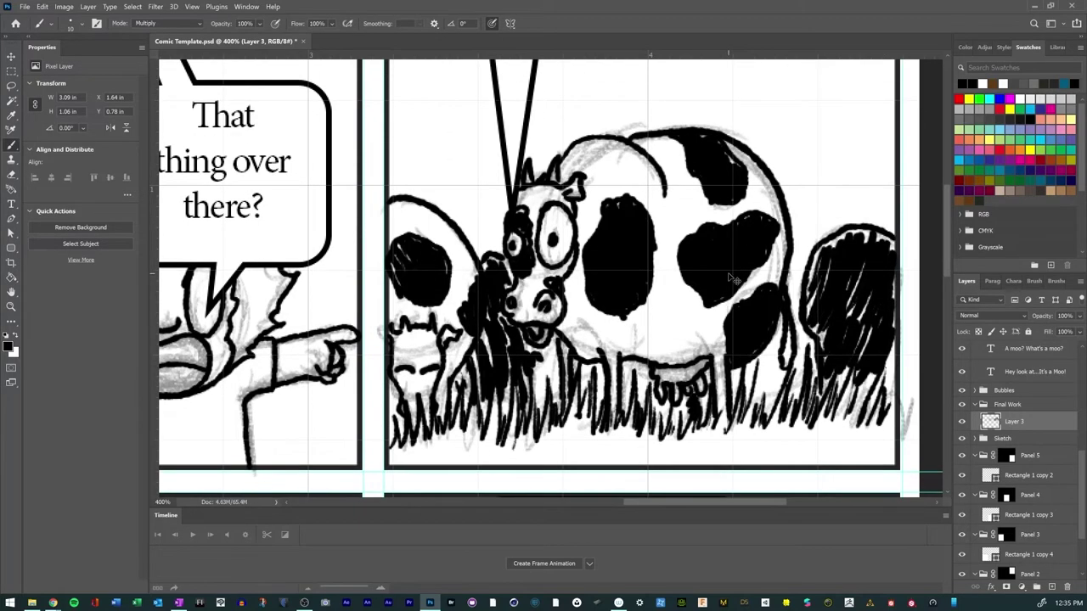
{"action": "key", "text": "ctrl+minus"}
{"action": "key", "text": "ctrl+minus"}
{"action": "key", "text": "ctrl+minus"}
{"action": "key", "text": "ctrl+minus"}
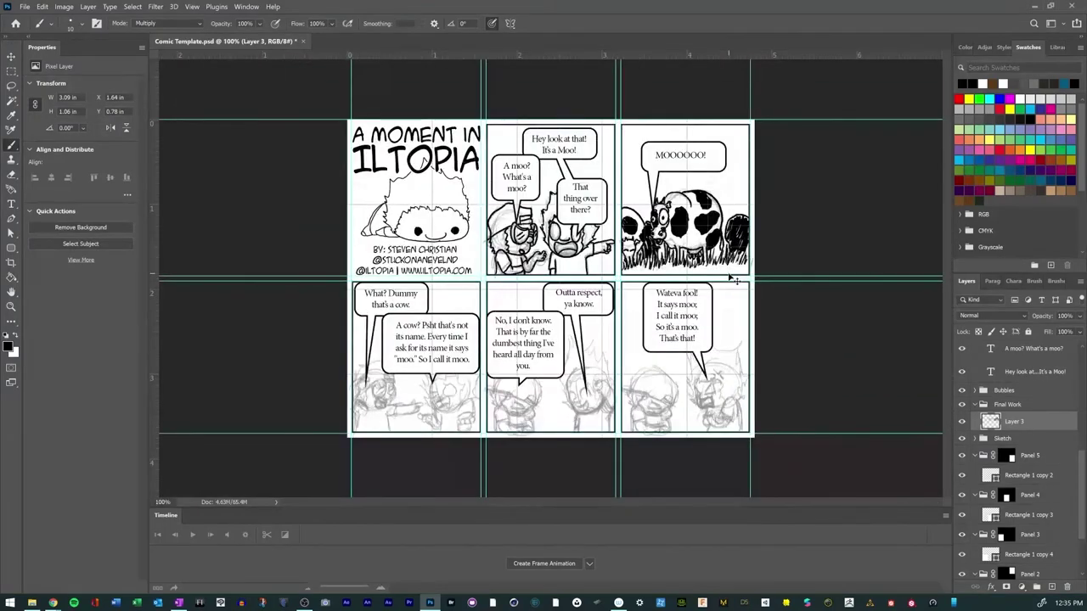
Step: Zoom and pan to center the two sketched characters of the bottom-left 'So I call it moo.' panel
{"action": "key", "text": "ctrl+plus"}
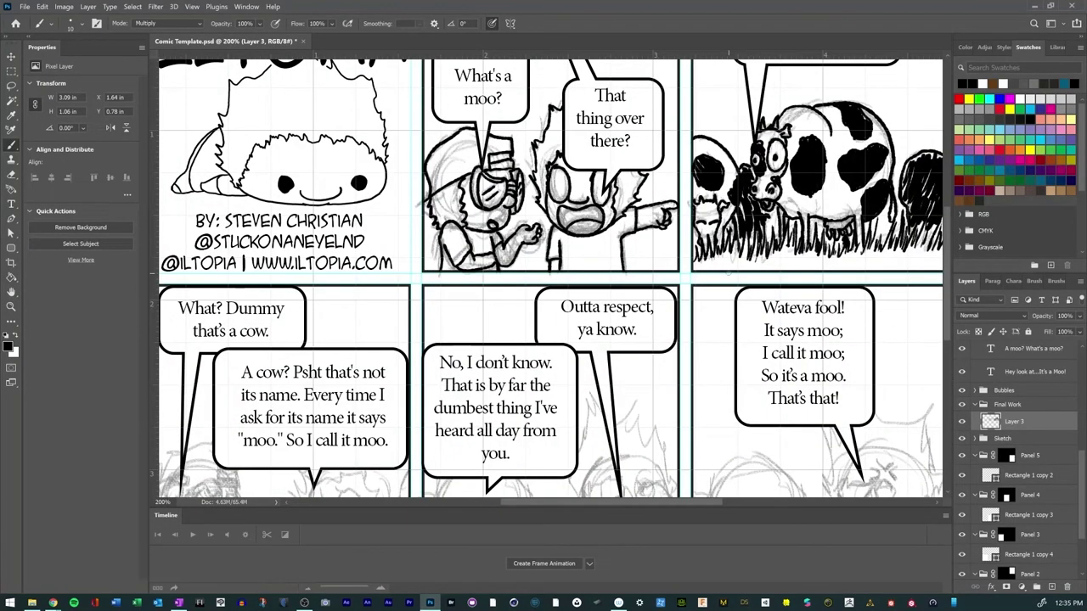
{"action": "mouse_move", "coordinate": [240, 430]}
{"action": "left_mouse_down"}
{"action": "mouse_move", "coordinate": [320, 375]}
{"action": "mouse_move", "coordinate": [373, 297]}
{"action": "mouse_move", "coordinate": [405, 280]}
{"action": "left_mouse_up"}
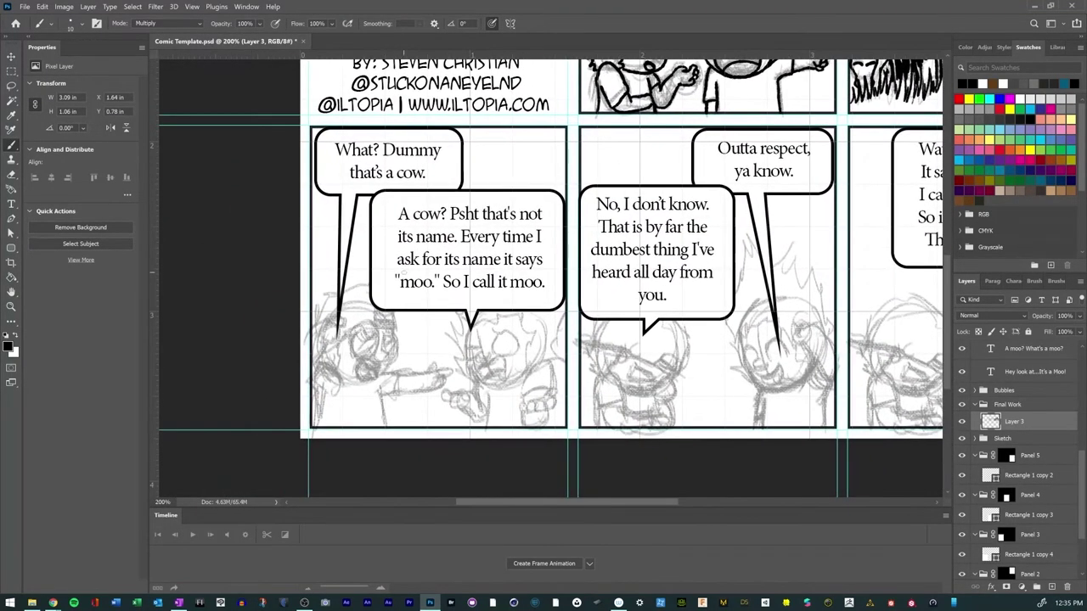
{"action": "key", "text": "ctrl+plus"}
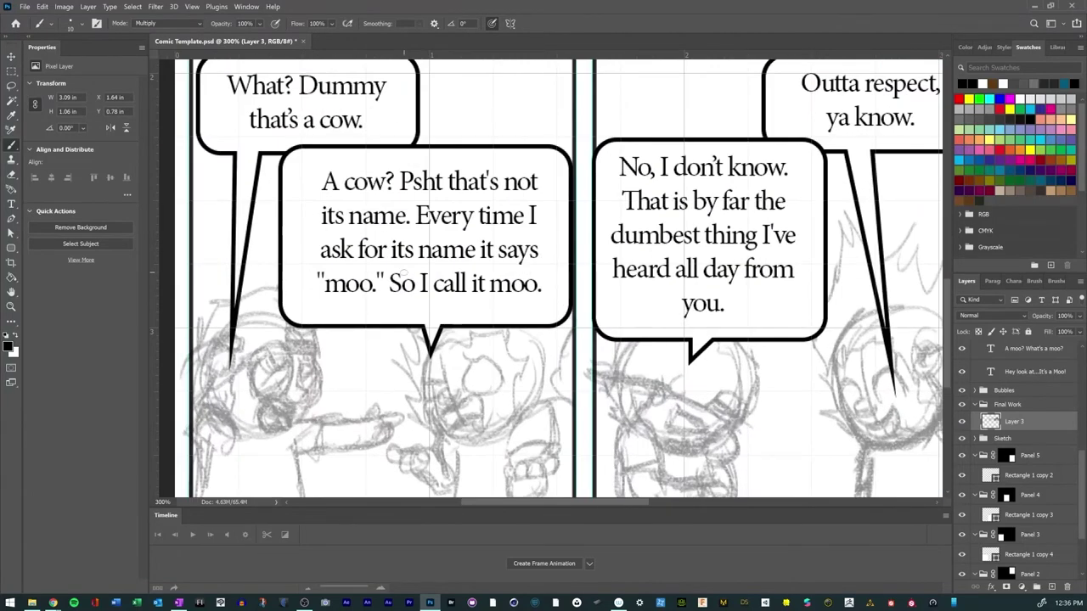
{"action": "left_click_drag", "start_coordinate": [218, 425], "coordinate": [335, 375]}
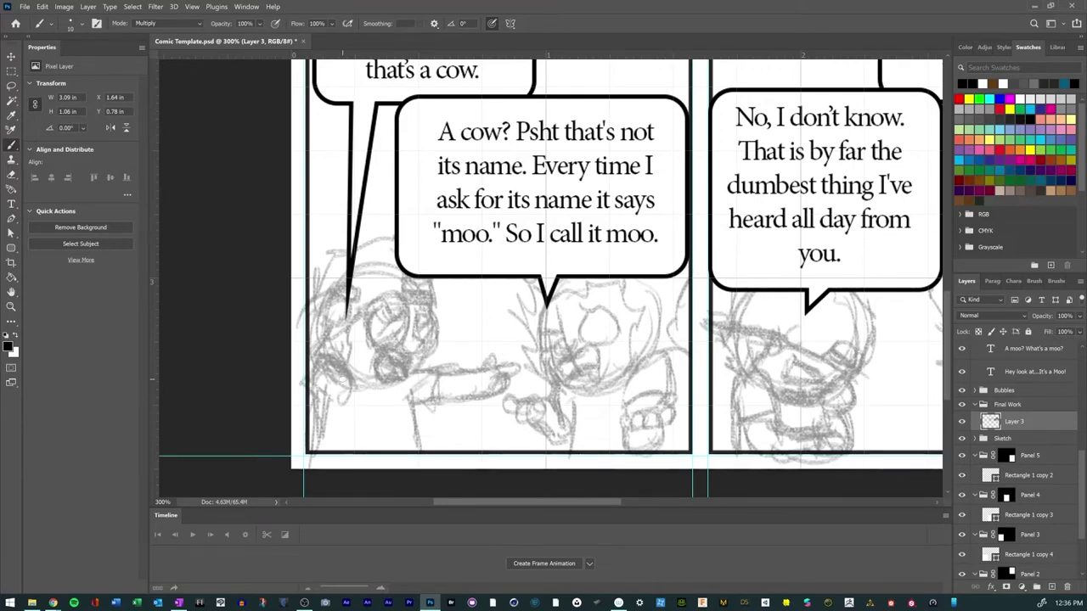
{"action": "key", "text": "ctrl+equal"}
{"action": "left_click_drag", "start_coordinate": [340, 379], "coordinate": [438, 318]}
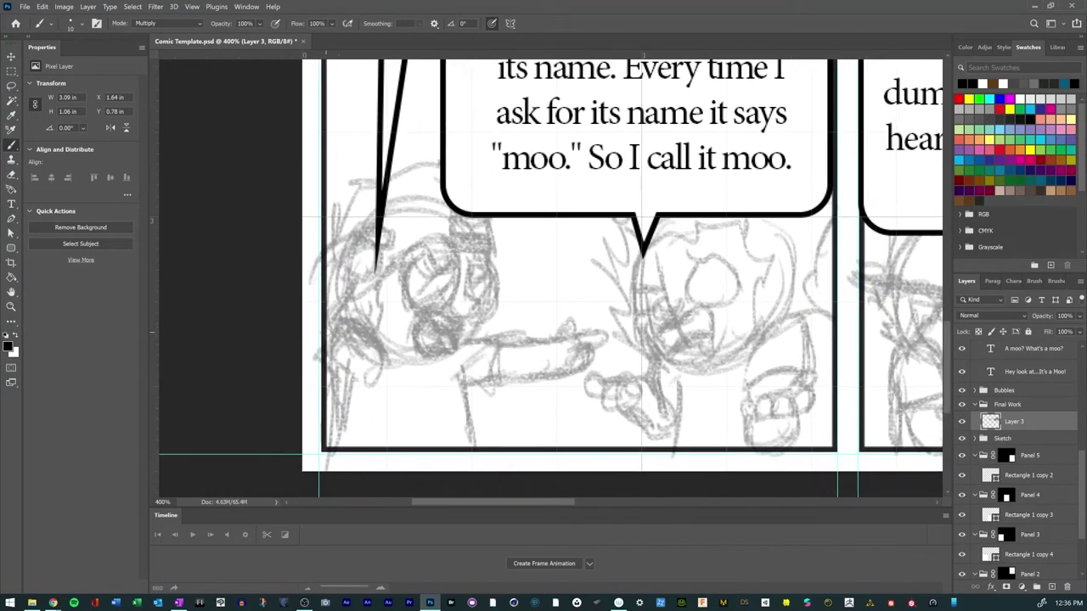
Step: Ink the left character's back, shoulder, extended pointing arm, fingers and forearm
{"action": "mouse_move", "coordinate": [322, 320]}
{"action": "left_mouse_down"}
{"action": "mouse_move", "coordinate": [344, 329]}
{"action": "mouse_move", "coordinate": [344, 402]}
{"action": "left_mouse_up"}
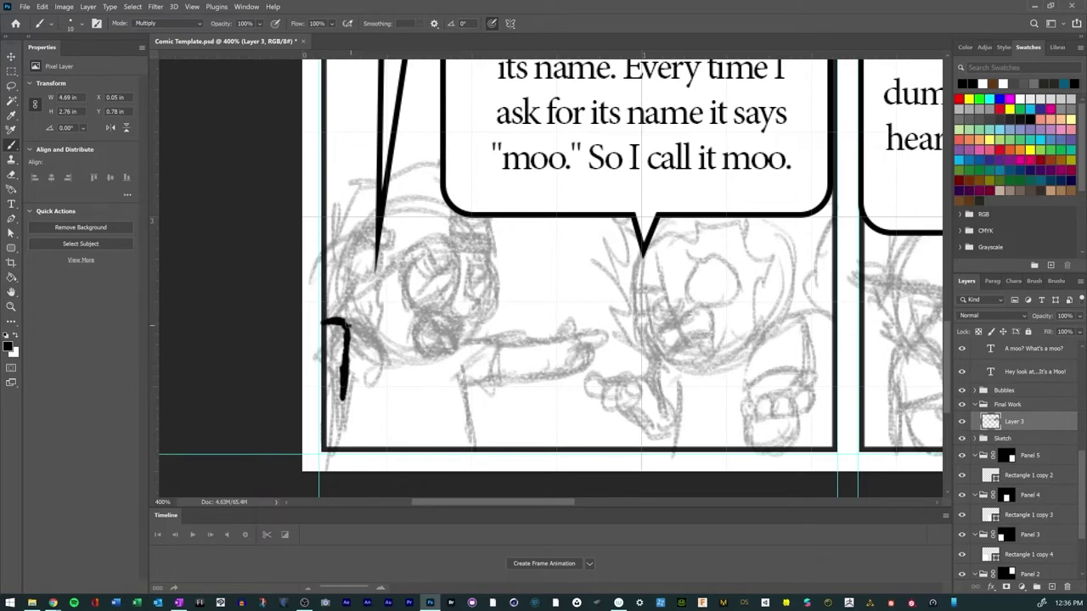
{"action": "mouse_move", "coordinate": [345, 327]}
{"action": "left_mouse_down"}
{"action": "mouse_move", "coordinate": [375, 312]}
{"action": "mouse_move", "coordinate": [382, 371]}
{"action": "mouse_move", "coordinate": [360, 378]}
{"action": "mouse_move", "coordinate": [371, 363]}
{"action": "mouse_move", "coordinate": [352, 414]}
{"action": "mouse_move", "coordinate": [333, 428]}
{"action": "mouse_move", "coordinate": [324, 327]}
{"action": "mouse_move", "coordinate": [320, 374]}
{"action": "left_mouse_up"}
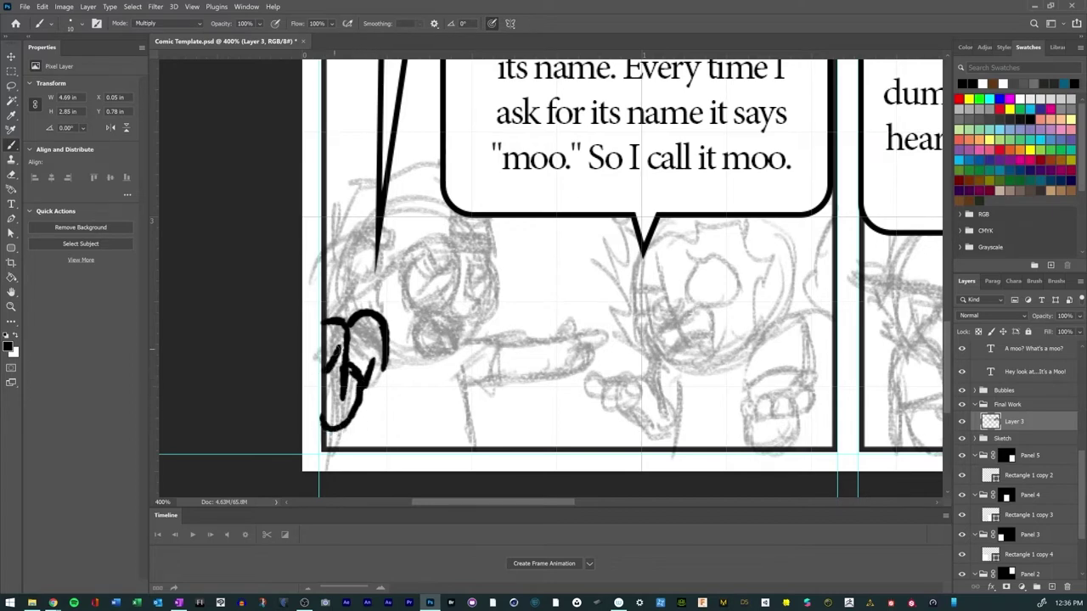
{"action": "mouse_move", "coordinate": [335, 337]}
{"action": "left_mouse_down"}
{"action": "mouse_move", "coordinate": [325, 360]}
{"action": "mouse_move", "coordinate": [426, 366]}
{"action": "mouse_move", "coordinate": [460, 358]}
{"action": "mouse_move", "coordinate": [480, 322]}
{"action": "mouse_move", "coordinate": [408, 343]}
{"action": "mouse_move", "coordinate": [446, 361]}
{"action": "mouse_move", "coordinate": [463, 333]}
{"action": "mouse_move", "coordinate": [450, 351]}
{"action": "mouse_move", "coordinate": [499, 337]}
{"action": "mouse_move", "coordinate": [501, 384]}
{"action": "mouse_move", "coordinate": [469, 422]}
{"action": "mouse_move", "coordinate": [476, 446]}
{"action": "left_mouse_up"}
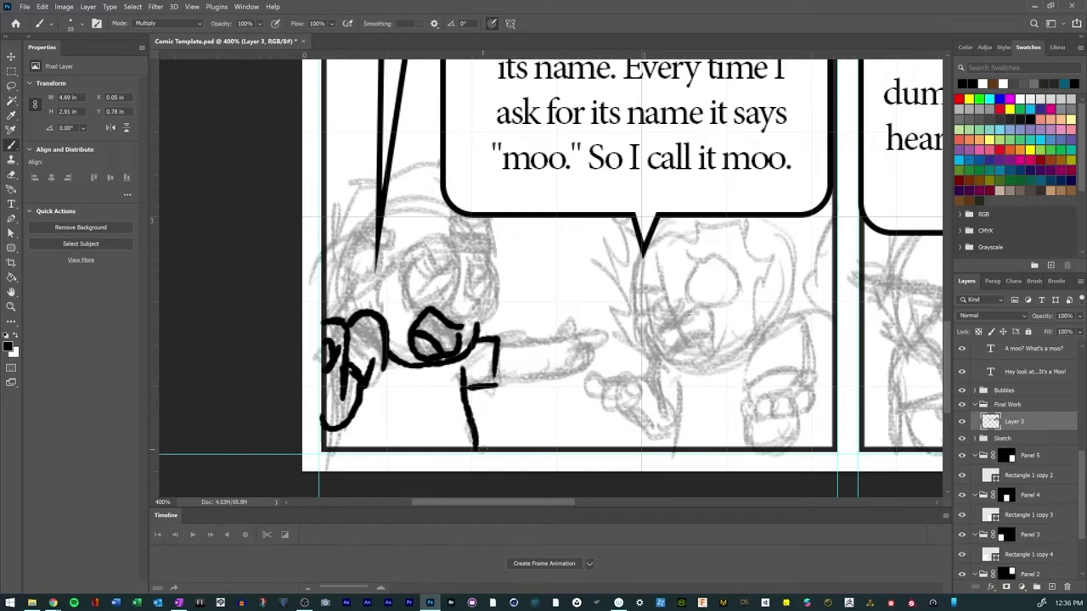
{"action": "mouse_move", "coordinate": [499, 340]}
{"action": "left_mouse_down"}
{"action": "mouse_move", "coordinate": [558, 339]}
{"action": "mouse_move", "coordinate": [569, 322]}
{"action": "mouse_move", "coordinate": [574, 335]}
{"action": "mouse_move", "coordinate": [604, 333]}
{"action": "mouse_move", "coordinate": [586, 351]}
{"action": "left_mouse_up"}
{"action": "mouse_move", "coordinate": [579, 353]}
{"action": "left_mouse_down"}
{"action": "mouse_move", "coordinate": [593, 358]}
{"action": "mouse_move", "coordinate": [577, 369]}
{"action": "left_mouse_up"}
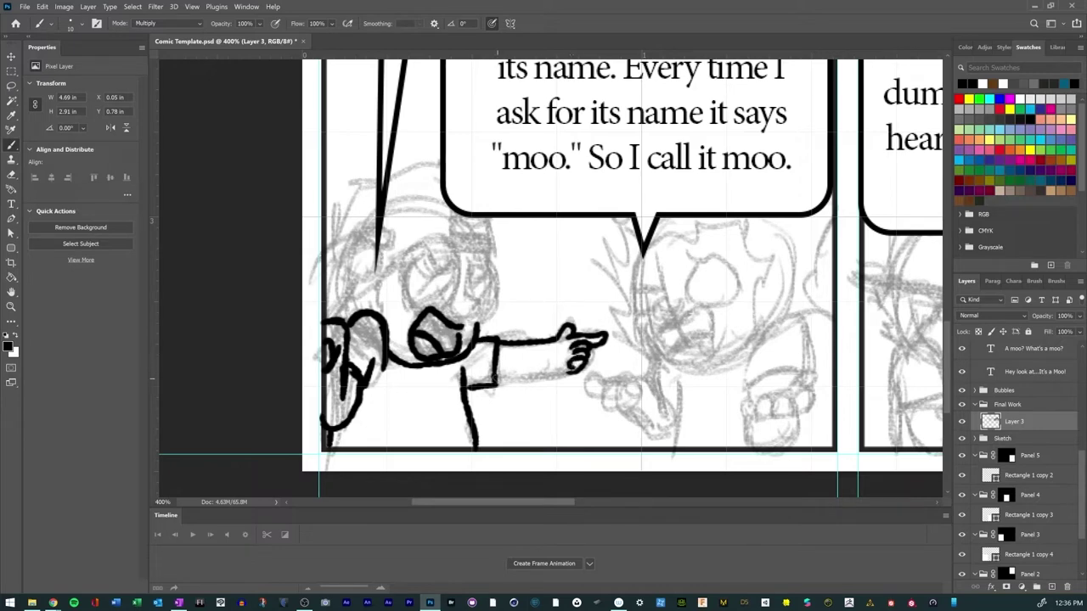
{"action": "left_click_drag", "start_coordinate": [494, 385], "coordinate": [569, 372]}
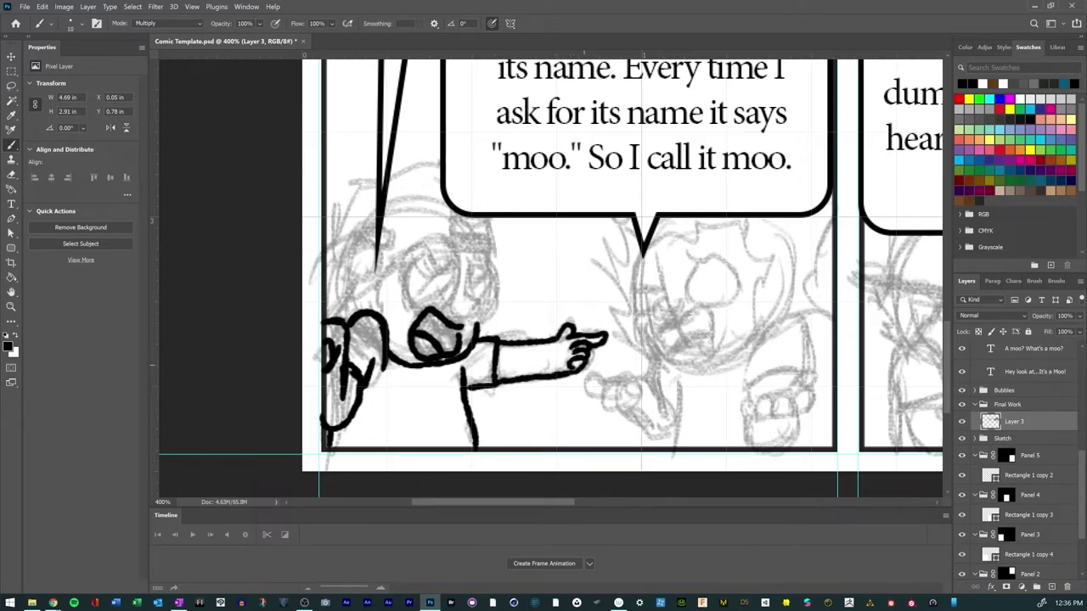
Step: Ink the character's head, closed eye and mouth, ear, cap and hair, and begin the second face
{"action": "mouse_move", "coordinate": [446, 311]}
{"action": "left_mouse_down"}
{"action": "mouse_move", "coordinate": [481, 314]}
{"action": "mouse_move", "coordinate": [460, 295]}
{"action": "left_mouse_up"}
{"action": "mouse_move", "coordinate": [424, 234]}
{"action": "left_mouse_down"}
{"action": "mouse_move", "coordinate": [434, 260]}
{"action": "mouse_move", "coordinate": [457, 260]}
{"action": "mouse_move", "coordinate": [402, 258]}
{"action": "mouse_move", "coordinate": [397, 297]}
{"action": "mouse_move", "coordinate": [424, 312]}
{"action": "mouse_move", "coordinate": [448, 302]}
{"action": "mouse_move", "coordinate": [453, 253]}
{"action": "mouse_move", "coordinate": [413, 307]}
{"action": "mouse_move", "coordinate": [444, 276]}
{"action": "left_mouse_up"}
{"action": "mouse_move", "coordinate": [424, 290]}
{"action": "left_mouse_down"}
{"action": "mouse_move", "coordinate": [467, 284]}
{"action": "mouse_move", "coordinate": [468, 297]}
{"action": "mouse_move", "coordinate": [458, 299]}
{"action": "mouse_move", "coordinate": [495, 261]}
{"action": "mouse_move", "coordinate": [505, 293]}
{"action": "mouse_move", "coordinate": [476, 322]}
{"action": "left_mouse_up"}
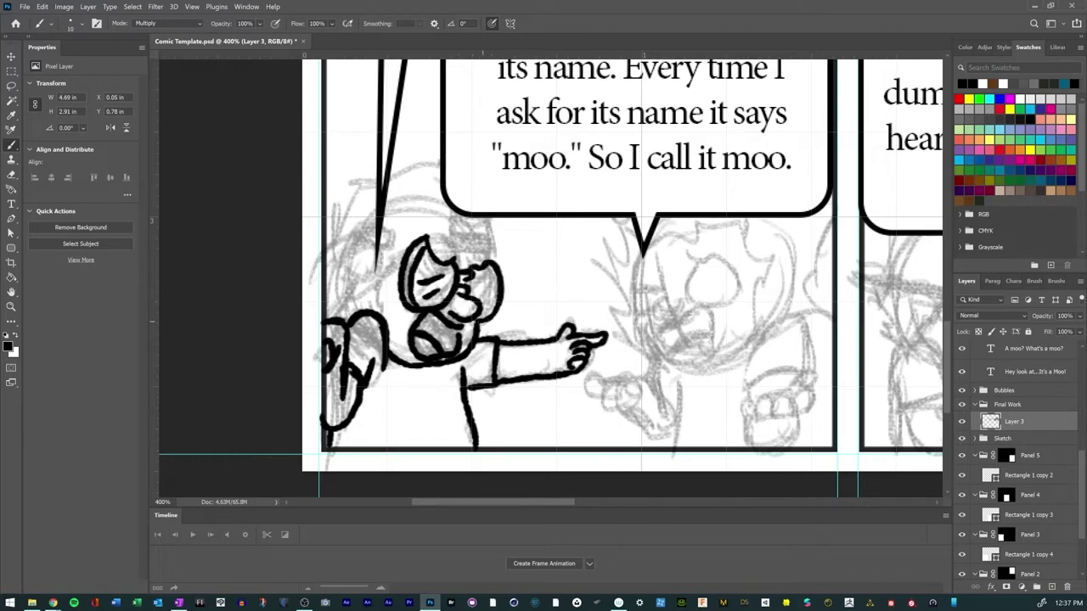
{"action": "mouse_move", "coordinate": [477, 269]}
{"action": "left_mouse_down"}
{"action": "mouse_move", "coordinate": [482, 295]}
{"action": "mouse_move", "coordinate": [497, 301]}
{"action": "left_mouse_up"}
{"action": "mouse_move", "coordinate": [386, 314]}
{"action": "left_mouse_down"}
{"action": "mouse_move", "coordinate": [383, 263]}
{"action": "mouse_move", "coordinate": [407, 241]}
{"action": "mouse_move", "coordinate": [337, 302]}
{"action": "left_mouse_up"}
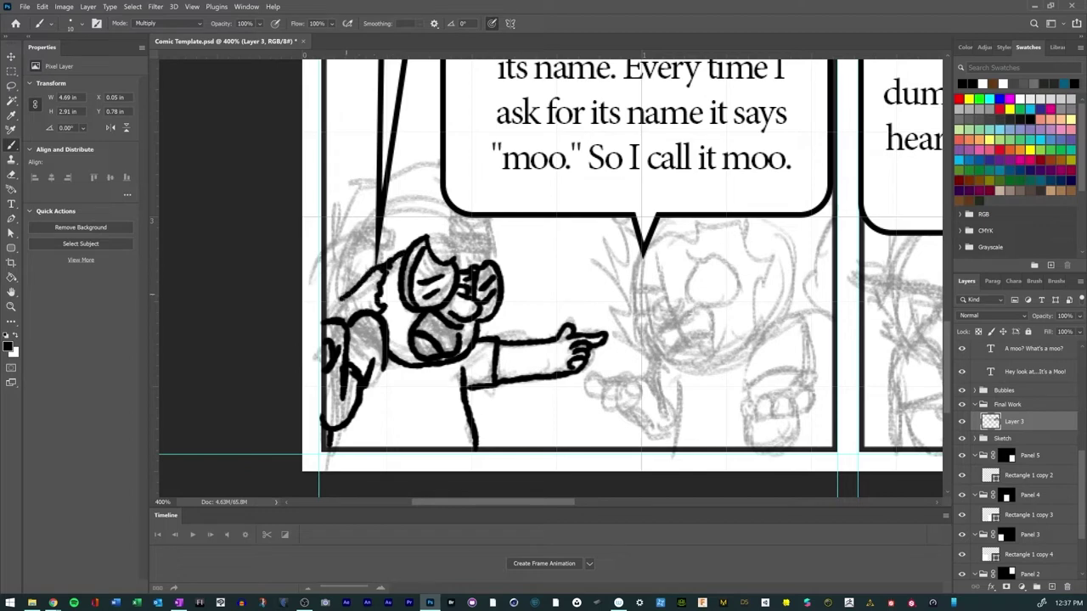
{"action": "mouse_move", "coordinate": [447, 254]}
{"action": "left_mouse_down"}
{"action": "mouse_move", "coordinate": [450, 225]}
{"action": "mouse_move", "coordinate": [488, 222]}
{"action": "mouse_move", "coordinate": [490, 257]}
{"action": "mouse_move", "coordinate": [483, 240]}
{"action": "mouse_move", "coordinate": [497, 231]}
{"action": "mouse_move", "coordinate": [487, 217]}
{"action": "left_mouse_up"}
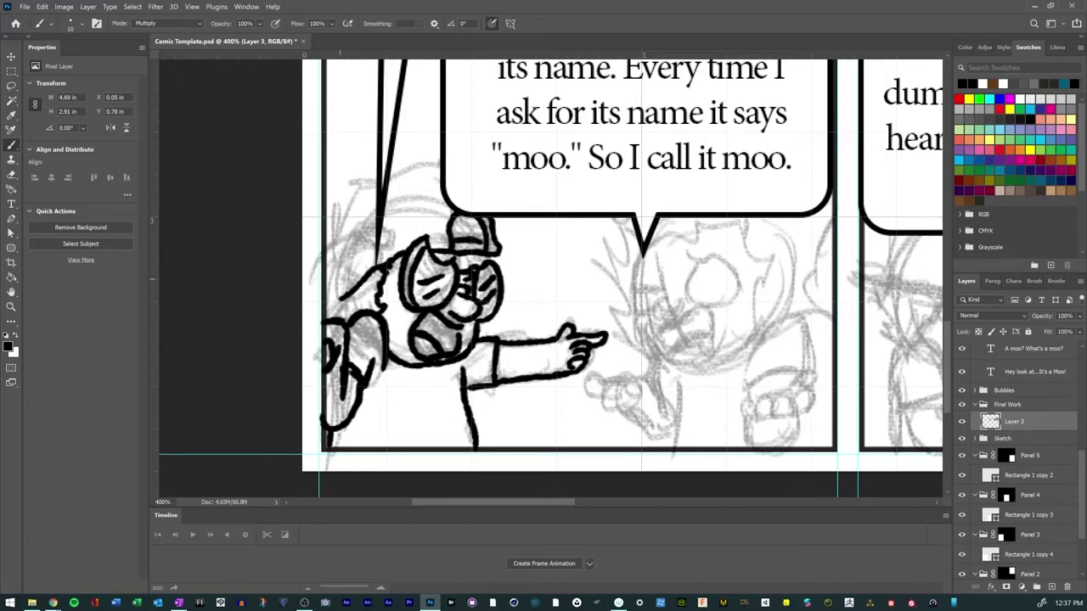
{"action": "mouse_move", "coordinate": [340, 290]}
{"action": "left_mouse_down"}
{"action": "mouse_move", "coordinate": [333, 243]}
{"action": "mouse_move", "coordinate": [363, 182]}
{"action": "mouse_move", "coordinate": [444, 159]}
{"action": "left_mouse_up"}
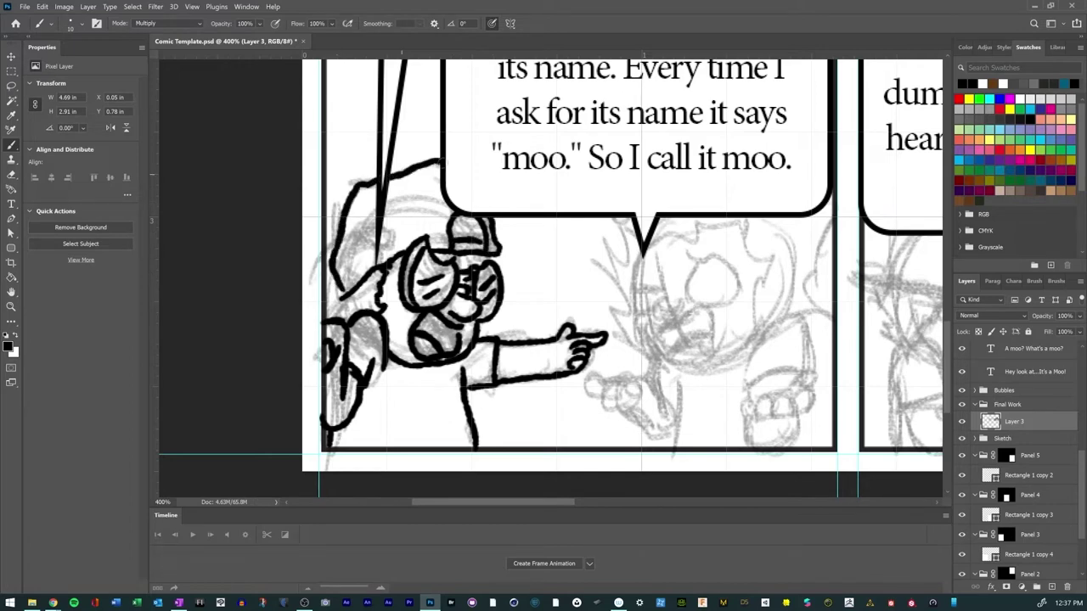
{"action": "mouse_move", "coordinate": [343, 291]}
{"action": "left_mouse_down"}
{"action": "mouse_move", "coordinate": [323, 310]}
{"action": "mouse_move", "coordinate": [350, 320]}
{"action": "left_mouse_up"}
{"action": "mouse_move", "coordinate": [632, 292]}
{"action": "left_mouse_down"}
{"action": "mouse_move", "coordinate": [661, 293]}
{"action": "mouse_move", "coordinate": [653, 314]}
{"action": "mouse_move", "coordinate": [663, 319]}
{"action": "mouse_move", "coordinate": [682, 307]}
{"action": "left_mouse_up"}
Step: Ink the second character's nose, cheek, open mouth and lower face outline
{"action": "mouse_move", "coordinate": [691, 258]}
{"action": "left_mouse_down"}
{"action": "mouse_move", "coordinate": [701, 307]}
{"action": "mouse_move", "coordinate": [732, 306]}
{"action": "mouse_move", "coordinate": [742, 268]}
{"action": "mouse_move", "coordinate": [720, 248]}
{"action": "mouse_move", "coordinate": [707, 251]}
{"action": "left_mouse_up"}
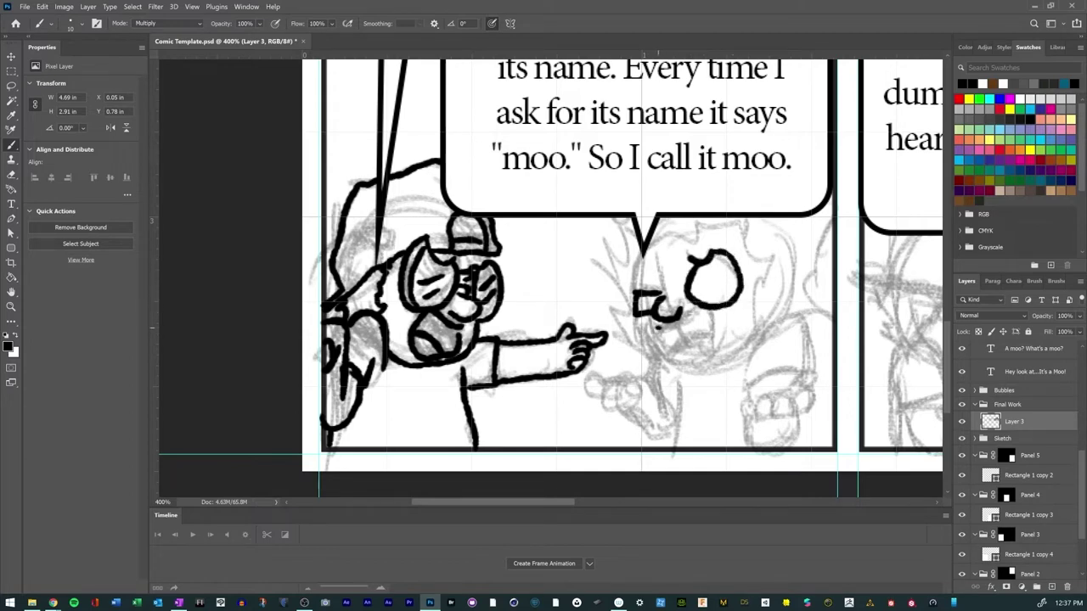
{"action": "mouse_move", "coordinate": [658, 323]}
{"action": "left_mouse_down"}
{"action": "mouse_move", "coordinate": [660, 356]}
{"action": "mouse_move", "coordinate": [673, 367]}
{"action": "mouse_move", "coordinate": [713, 360]}
{"action": "left_mouse_up"}
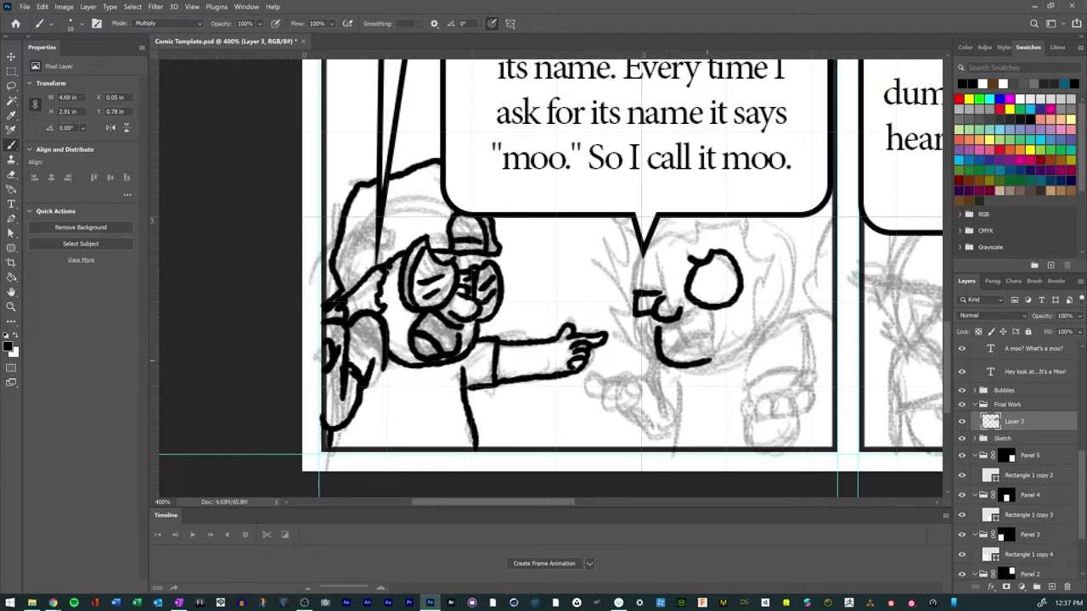
{"action": "mouse_move", "coordinate": [657, 331]}
{"action": "left_mouse_down"}
{"action": "mouse_move", "coordinate": [699, 309]}
{"action": "mouse_move", "coordinate": [718, 340]}
{"action": "mouse_move", "coordinate": [712, 356]}
{"action": "mouse_move", "coordinate": [677, 355]}
{"action": "mouse_move", "coordinate": [713, 340]}
{"action": "left_mouse_up"}
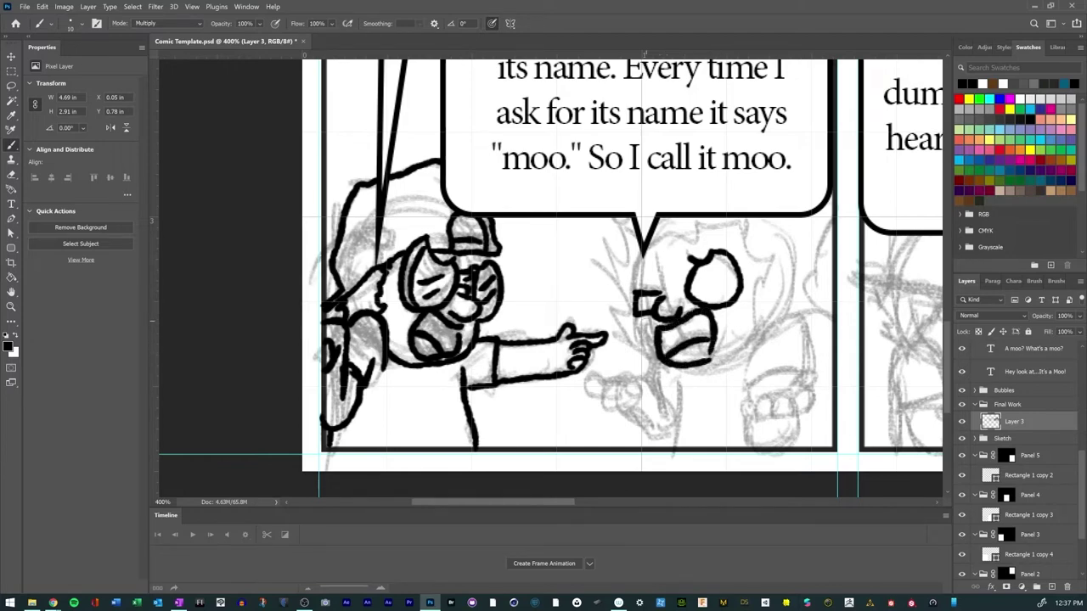
{"action": "mouse_move", "coordinate": [635, 315]}
{"action": "left_mouse_down"}
{"action": "mouse_move", "coordinate": [638, 348]}
{"action": "mouse_move", "coordinate": [661, 366]}
{"action": "mouse_move", "coordinate": [725, 370]}
{"action": "mouse_move", "coordinate": [750, 348]}
{"action": "left_mouse_up"}
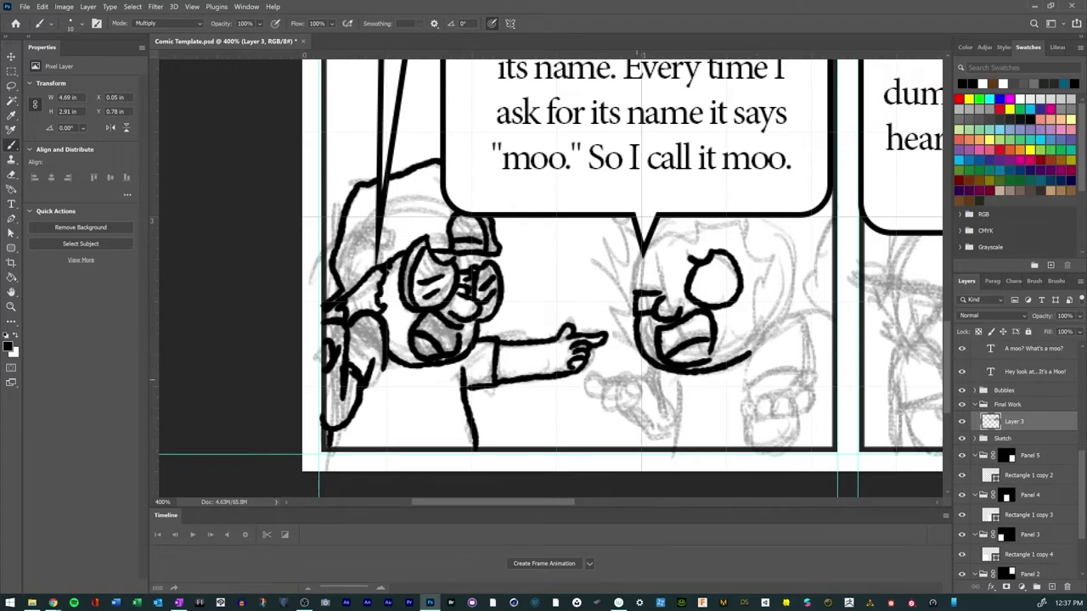
Step: Ink the second character's raised hands with their fingers
{"action": "mouse_move", "coordinate": [647, 386]}
{"action": "left_mouse_down"}
{"action": "mouse_move", "coordinate": [676, 419]}
{"action": "mouse_move", "coordinate": [662, 399]}
{"action": "mouse_move", "coordinate": [670, 450]}
{"action": "left_mouse_up"}
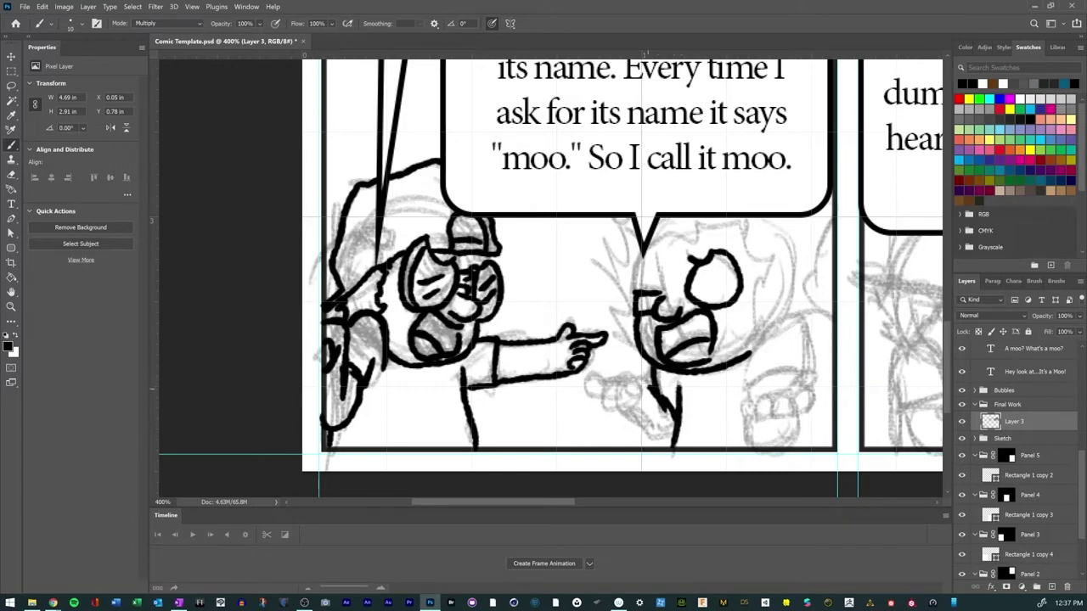
{"action": "left_click_drag", "start_coordinate": [632, 409], "coordinate": [671, 443]}
{"action": "left_click_drag", "start_coordinate": [610, 368], "coordinate": [656, 394]}
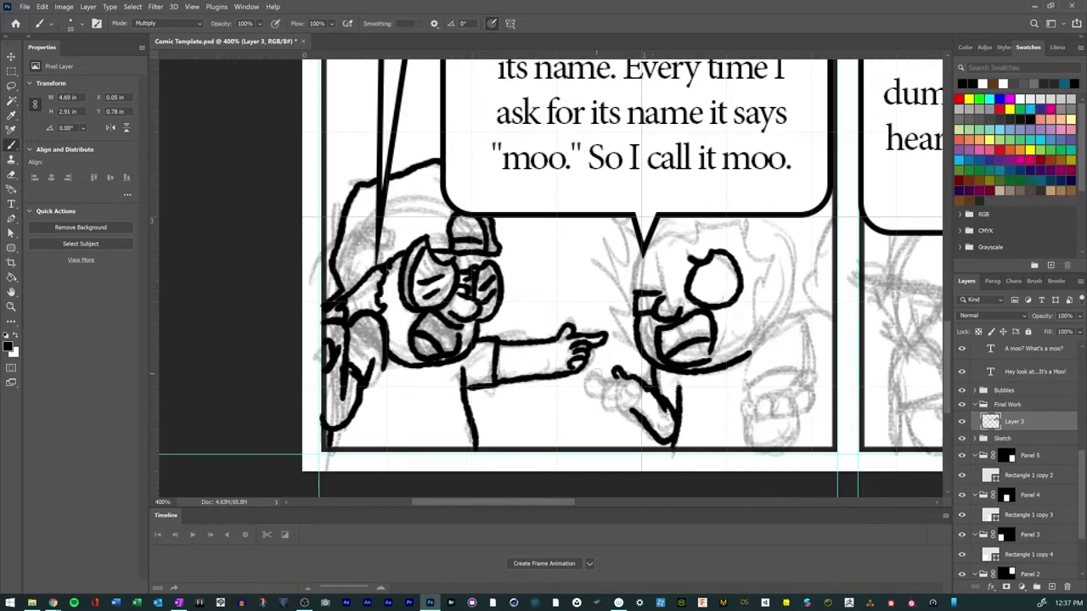
{"action": "mouse_move", "coordinate": [587, 377]}
{"action": "left_mouse_down"}
{"action": "mouse_move", "coordinate": [597, 365]}
{"action": "mouse_move", "coordinate": [608, 385]}
{"action": "mouse_move", "coordinate": [596, 398]}
{"action": "mouse_move", "coordinate": [625, 412]}
{"action": "mouse_move", "coordinate": [636, 409]}
{"action": "mouse_move", "coordinate": [589, 395]}
{"action": "mouse_move", "coordinate": [600, 375]}
{"action": "mouse_move", "coordinate": [623, 382]}
{"action": "left_mouse_up"}
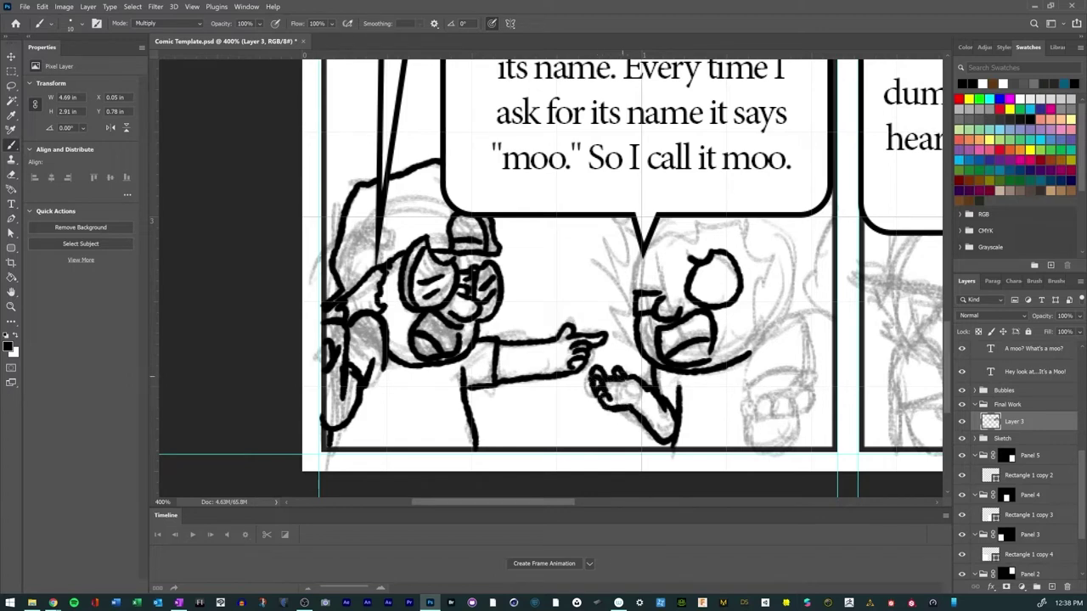
{"action": "mouse_move", "coordinate": [756, 396]}
{"action": "left_mouse_down"}
{"action": "mouse_move", "coordinate": [758, 416]}
{"action": "mouse_move", "coordinate": [771, 418]}
{"action": "mouse_move", "coordinate": [778, 394]}
{"action": "mouse_move", "coordinate": [788, 421]}
{"action": "mouse_move", "coordinate": [774, 424]}
{"action": "mouse_move", "coordinate": [801, 387]}
{"action": "mouse_move", "coordinate": [811, 407]}
{"action": "mouse_move", "coordinate": [791, 421]}
{"action": "mouse_move", "coordinate": [818, 404]}
{"action": "mouse_move", "coordinate": [806, 420]}
{"action": "left_mouse_up"}
{"action": "mouse_move", "coordinate": [803, 365]}
{"action": "left_mouse_down"}
{"action": "mouse_move", "coordinate": [813, 388]}
{"action": "mouse_move", "coordinate": [750, 424]}
{"action": "mouse_move", "coordinate": [796, 414]}
{"action": "mouse_move", "coordinate": [750, 442]}
{"action": "mouse_move", "coordinate": [752, 404]}
{"action": "mouse_move", "coordinate": [796, 450]}
{"action": "left_mouse_up"}
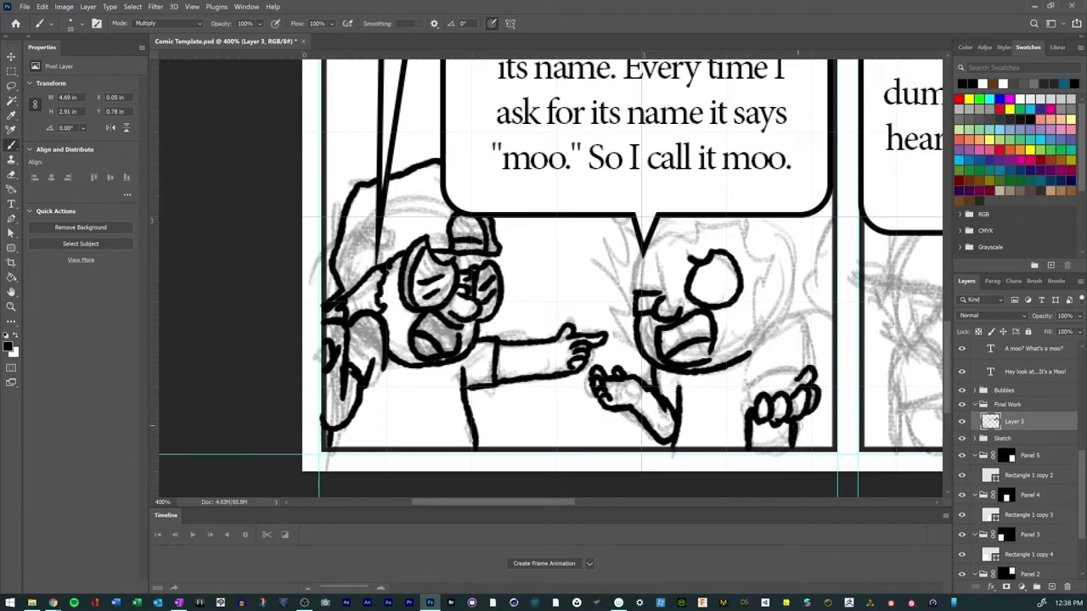
{"action": "mouse_move", "coordinate": [744, 396]}
{"action": "left_mouse_down"}
{"action": "mouse_move", "coordinate": [756, 380]}
{"action": "mouse_move", "coordinate": [797, 374]}
{"action": "mouse_move", "coordinate": [761, 389]}
{"action": "mouse_move", "coordinate": [749, 414]}
{"action": "mouse_move", "coordinate": [758, 323]}
{"action": "mouse_move", "coordinate": [795, 308]}
{"action": "mouse_move", "coordinate": [811, 370]}
{"action": "left_mouse_up"}
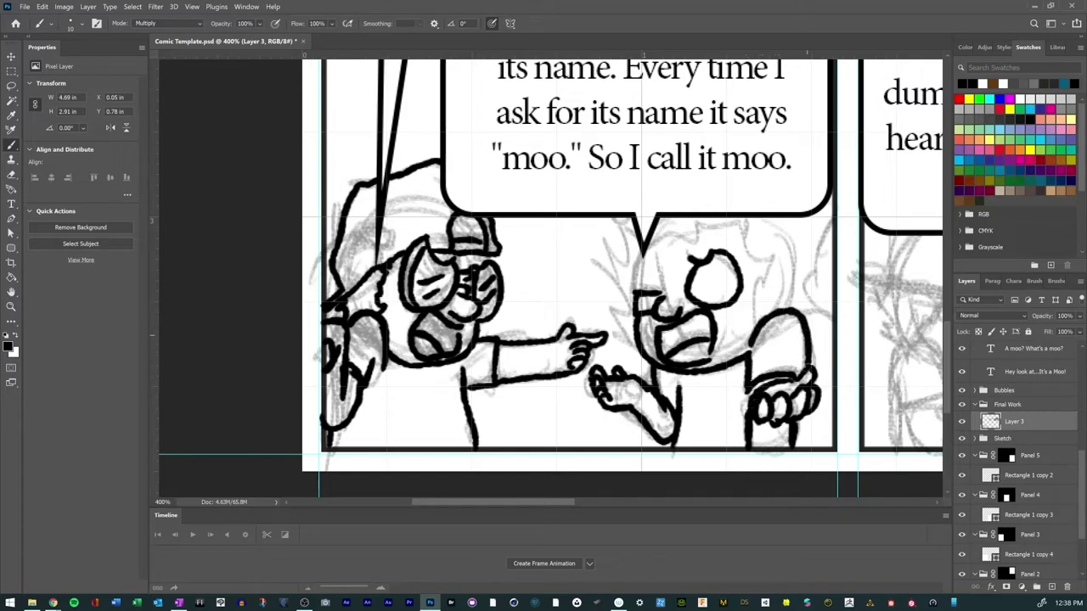
Step: Ink the spiky hair, face outline and hairline, and add detail inside the mouth
{"action": "mouse_move", "coordinate": [639, 350]}
{"action": "left_mouse_down"}
{"action": "mouse_move", "coordinate": [608, 325]}
{"action": "mouse_move", "coordinate": [598, 268]}
{"action": "mouse_move", "coordinate": [610, 222]}
{"action": "mouse_move", "coordinate": [635, 202]}
{"action": "left_mouse_up"}
{"action": "mouse_move", "coordinate": [634, 299]}
{"action": "left_mouse_down"}
{"action": "mouse_move", "coordinate": [650, 234]}
{"action": "mouse_move", "coordinate": [721, 221]}
{"action": "mouse_move", "coordinate": [761, 253]}
{"action": "mouse_move", "coordinate": [770, 302]}
{"action": "mouse_move", "coordinate": [753, 328]}
{"action": "mouse_move", "coordinate": [817, 307]}
{"action": "mouse_move", "coordinate": [819, 183]}
{"action": "left_mouse_up"}
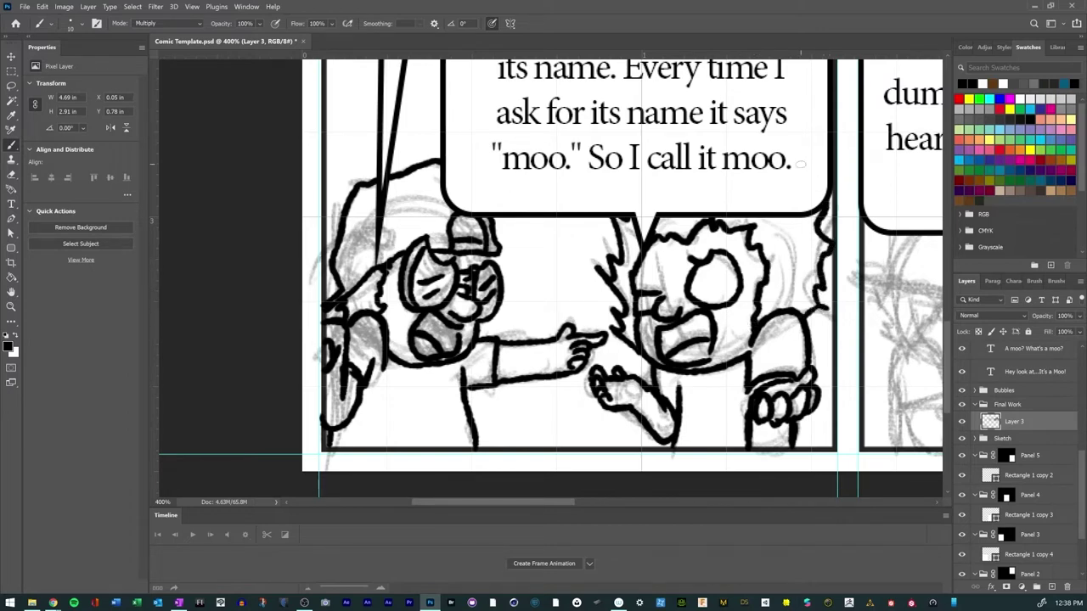
{"action": "left_click_drag", "start_coordinate": [701, 365], "coordinate": [715, 342]}
Step: Ink the cap-wearing character's brim, nose, head, mouth, body outline and shirt strap
{"action": "left_click_drag", "start_coordinate": [630, 367], "coordinate": [215, 359]}
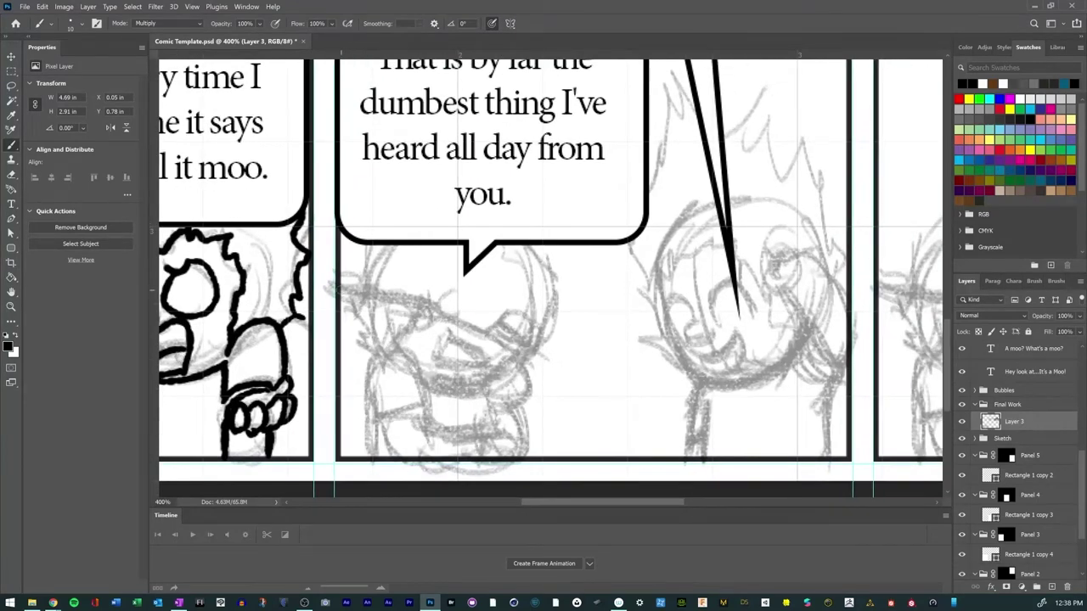
{"action": "mouse_move", "coordinate": [338, 289]}
{"action": "left_mouse_down"}
{"action": "mouse_move", "coordinate": [433, 309]}
{"action": "mouse_move", "coordinate": [519, 357]}
{"action": "mouse_move", "coordinate": [501, 318]}
{"action": "mouse_move", "coordinate": [517, 314]}
{"action": "mouse_move", "coordinate": [533, 324]}
{"action": "mouse_move", "coordinate": [516, 360]}
{"action": "left_mouse_up"}
{"action": "mouse_move", "coordinate": [499, 323]}
{"action": "left_mouse_down"}
{"action": "mouse_move", "coordinate": [526, 350]}
{"action": "mouse_move", "coordinate": [513, 358]}
{"action": "mouse_move", "coordinate": [557, 315]}
{"action": "mouse_move", "coordinate": [545, 262]}
{"action": "mouse_move", "coordinate": [527, 246]}
{"action": "left_mouse_up"}
{"action": "mouse_move", "coordinate": [377, 245]}
{"action": "left_mouse_down"}
{"action": "mouse_move", "coordinate": [368, 292]}
{"action": "mouse_move", "coordinate": [353, 299]}
{"action": "mouse_move", "coordinate": [358, 338]}
{"action": "mouse_move", "coordinate": [368, 354]}
{"action": "mouse_move", "coordinate": [416, 359]}
{"action": "mouse_move", "coordinate": [425, 406]}
{"action": "mouse_move", "coordinate": [380, 419]}
{"action": "mouse_move", "coordinate": [375, 362]}
{"action": "mouse_move", "coordinate": [362, 453]}
{"action": "left_mouse_up"}
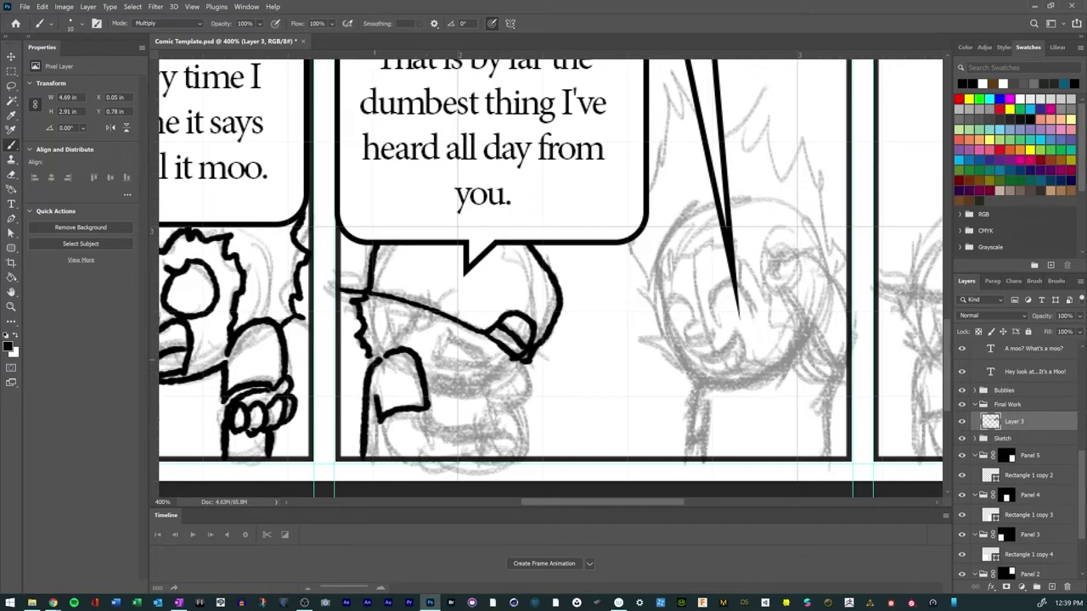
{"action": "mouse_move", "coordinate": [370, 357]}
{"action": "left_mouse_down"}
{"action": "mouse_move", "coordinate": [404, 333]}
{"action": "mouse_move", "coordinate": [457, 324]}
{"action": "mouse_move", "coordinate": [482, 363]}
{"action": "mouse_move", "coordinate": [437, 362]}
{"action": "mouse_move", "coordinate": [484, 371]}
{"action": "mouse_move", "coordinate": [482, 391]}
{"action": "mouse_move", "coordinate": [516, 362]}
{"action": "mouse_move", "coordinate": [526, 386]}
{"action": "mouse_move", "coordinate": [509, 404]}
{"action": "mouse_move", "coordinate": [496, 382]}
{"action": "mouse_move", "coordinate": [491, 407]}
{"action": "mouse_move", "coordinate": [520, 399]}
{"action": "mouse_move", "coordinate": [495, 436]}
{"action": "mouse_move", "coordinate": [528, 453]}
{"action": "left_mouse_up"}
{"action": "mouse_move", "coordinate": [378, 422]}
{"action": "left_mouse_down"}
{"action": "mouse_move", "coordinate": [388, 450]}
{"action": "mouse_move", "coordinate": [393, 435]}
{"action": "mouse_move", "coordinate": [487, 435]}
{"action": "mouse_move", "coordinate": [523, 458]}
{"action": "left_mouse_up"}
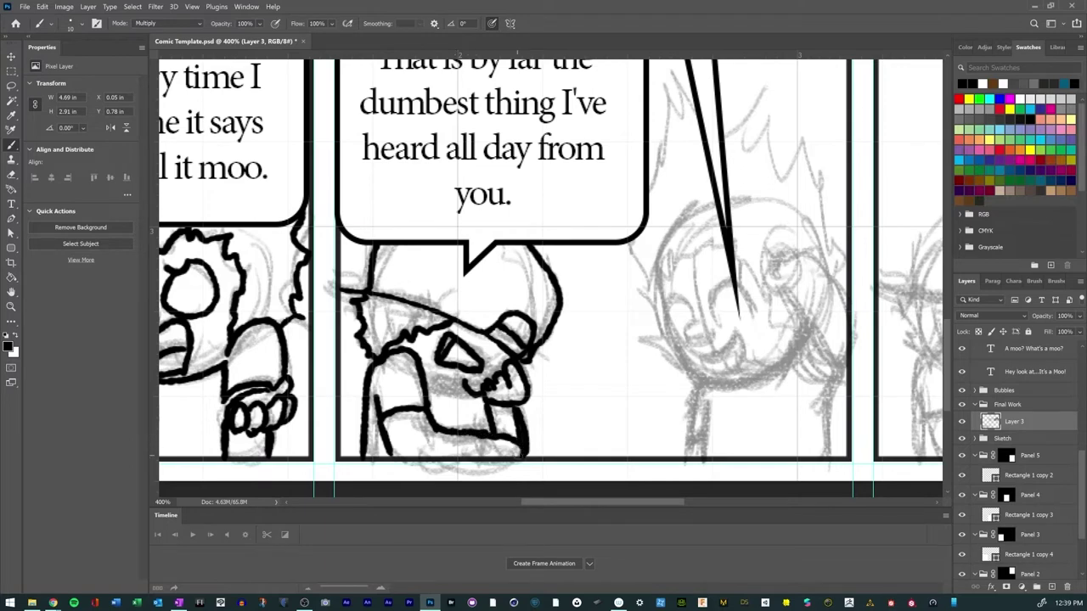
{"action": "mouse_move", "coordinate": [428, 382]}
{"action": "left_mouse_down"}
{"action": "mouse_move", "coordinate": [468, 401]}
{"action": "mouse_move", "coordinate": [444, 382]}
{"action": "mouse_move", "coordinate": [451, 395]}
{"action": "mouse_move", "coordinate": [496, 361]}
{"action": "left_mouse_up"}
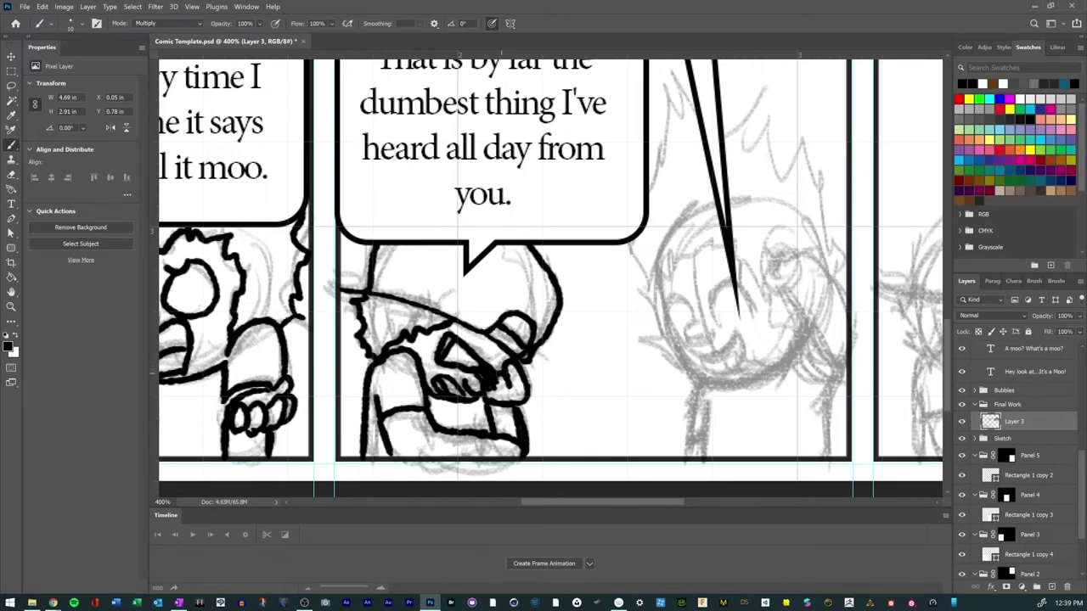
{"action": "left_click_drag", "start_coordinate": [479, 433], "coordinate": [483, 399]}
Step: Ink the laughing character's face, chin, open mouth, neck, head side and raised hand
{"action": "mouse_move", "coordinate": [698, 321]}
{"action": "left_mouse_down"}
{"action": "mouse_move", "coordinate": [684, 331]}
{"action": "mouse_move", "coordinate": [713, 338]}
{"action": "mouse_move", "coordinate": [671, 297]}
{"action": "mouse_move", "coordinate": [672, 337]}
{"action": "mouse_move", "coordinate": [747, 298]}
{"action": "mouse_move", "coordinate": [752, 315]}
{"action": "left_mouse_up"}
{"action": "mouse_move", "coordinate": [669, 336]}
{"action": "left_mouse_down"}
{"action": "mouse_move", "coordinate": [683, 373]}
{"action": "mouse_move", "coordinate": [714, 385]}
{"action": "mouse_move", "coordinate": [746, 383]}
{"action": "mouse_move", "coordinate": [792, 355]}
{"action": "left_mouse_up"}
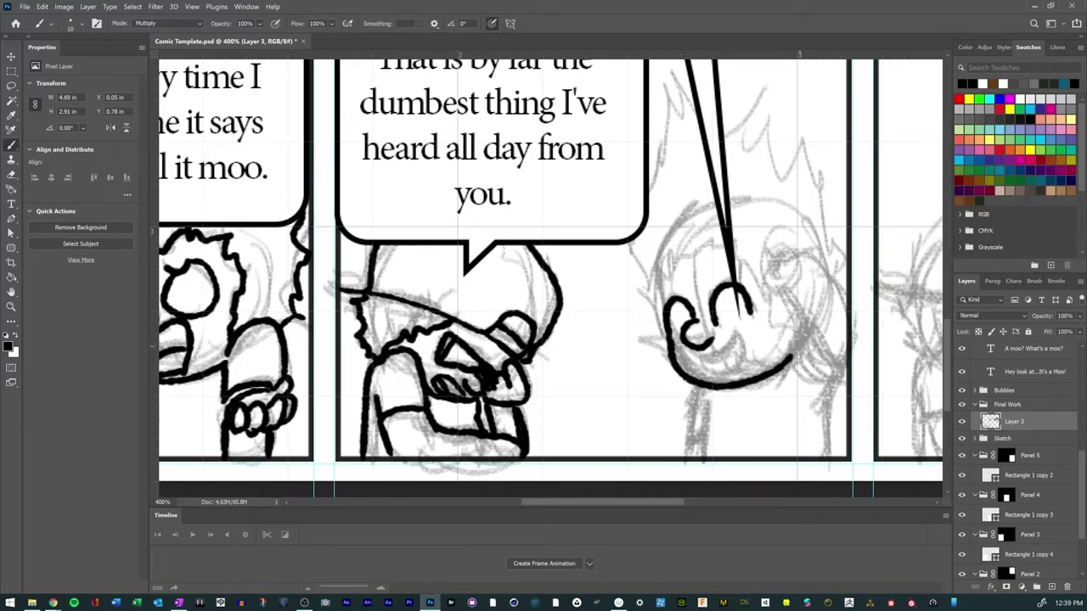
{"action": "mouse_move", "coordinate": [701, 360]}
{"action": "left_mouse_down"}
{"action": "mouse_move", "coordinate": [739, 330]}
{"action": "mouse_move", "coordinate": [747, 361]}
{"action": "mouse_move", "coordinate": [717, 382]}
{"action": "mouse_move", "coordinate": [698, 360]}
{"action": "mouse_move", "coordinate": [713, 376]}
{"action": "mouse_move", "coordinate": [746, 354]}
{"action": "left_mouse_up"}
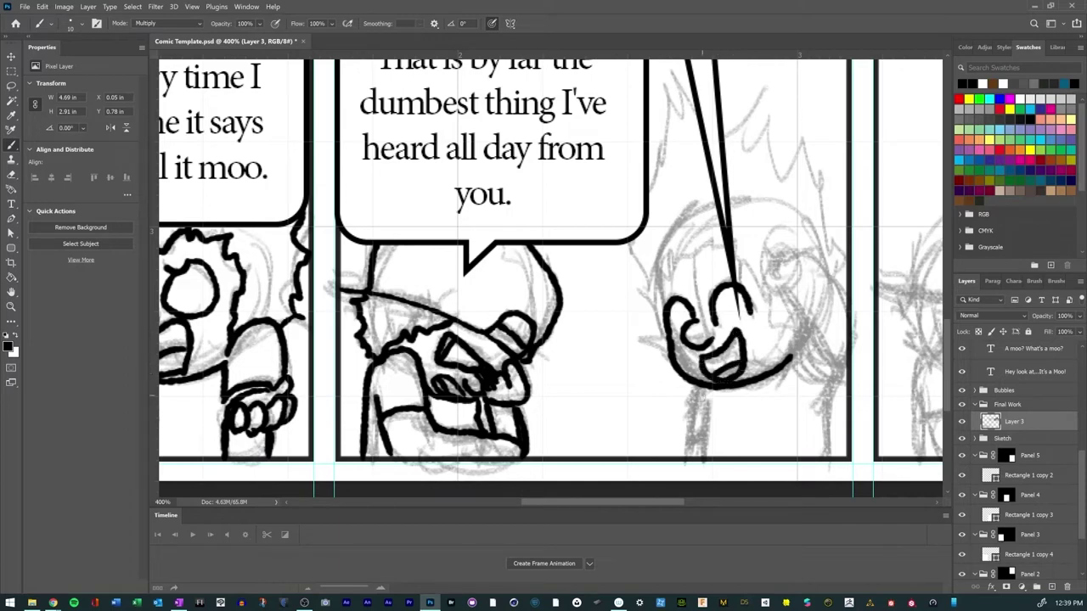
{"action": "mouse_move", "coordinate": [697, 387]}
{"action": "left_mouse_down"}
{"action": "mouse_move", "coordinate": [687, 443]}
{"action": "mouse_move", "coordinate": [707, 440]}
{"action": "mouse_move", "coordinate": [703, 459]}
{"action": "mouse_move", "coordinate": [687, 460]}
{"action": "left_mouse_up"}
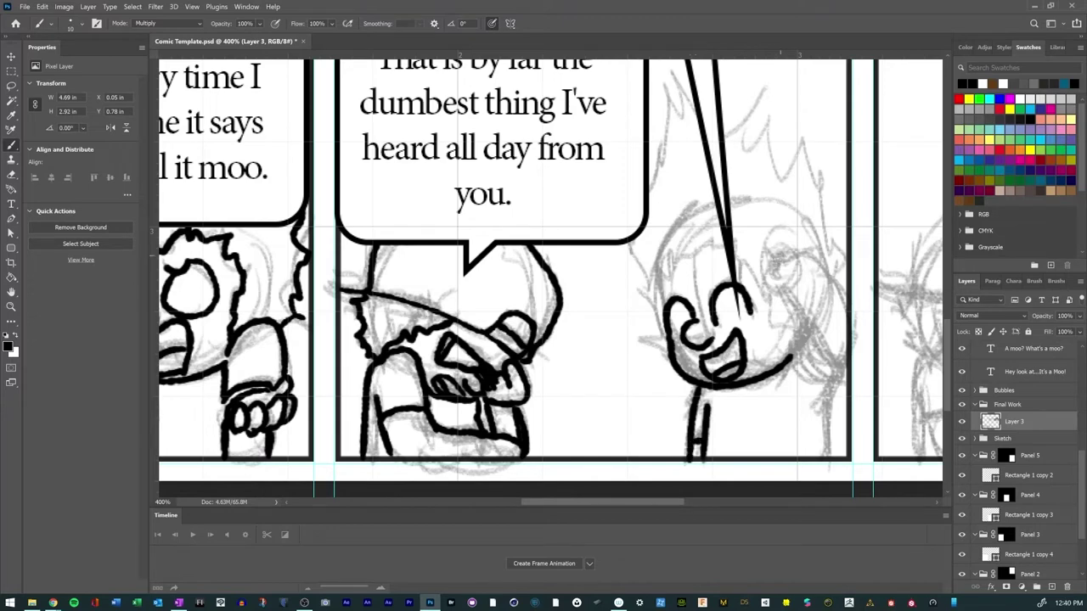
{"action": "mouse_move", "coordinate": [776, 264]}
{"action": "left_mouse_down"}
{"action": "mouse_move", "coordinate": [808, 251]}
{"action": "mouse_move", "coordinate": [823, 267]}
{"action": "mouse_move", "coordinate": [766, 265]}
{"action": "mouse_move", "coordinate": [773, 257]}
{"action": "mouse_move", "coordinate": [776, 290]}
{"action": "mouse_move", "coordinate": [795, 290]}
{"action": "mouse_move", "coordinate": [808, 326]}
{"action": "mouse_move", "coordinate": [797, 349]}
{"action": "mouse_move", "coordinate": [845, 374]}
{"action": "left_mouse_up"}
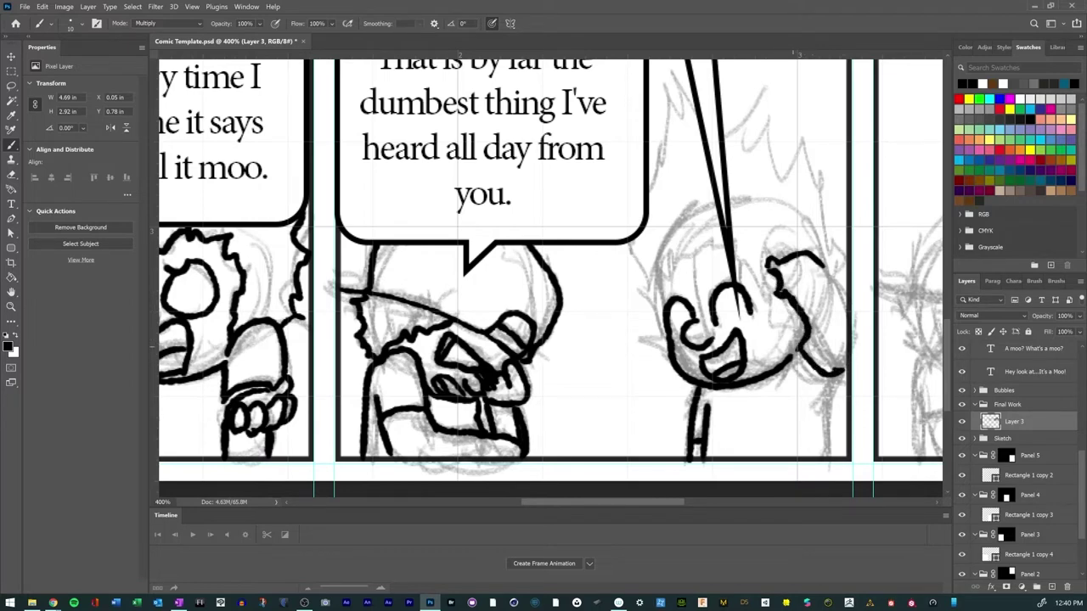
{"action": "left_click_drag", "start_coordinate": [796, 347], "coordinate": [779, 377]}
{"action": "mouse_move", "coordinate": [846, 370]}
{"action": "left_mouse_down"}
{"action": "mouse_move", "coordinate": [820, 422]}
{"action": "mouse_move", "coordinate": [830, 458]}
{"action": "left_mouse_up"}
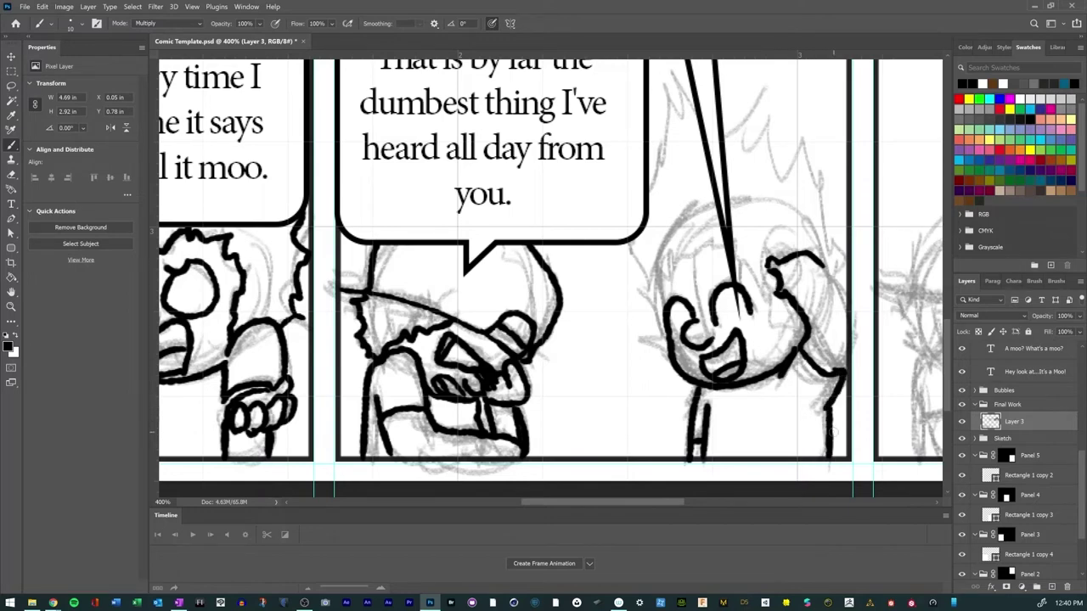
{"action": "left_click_drag", "start_coordinate": [822, 268], "coordinate": [852, 300]}
Step: Ink the laughing character's jagged spiky hair and bangs
{"action": "mouse_move", "coordinate": [666, 361]}
{"action": "left_mouse_down"}
{"action": "mouse_move", "coordinate": [637, 332]}
{"action": "mouse_move", "coordinate": [628, 243]}
{"action": "left_mouse_up"}
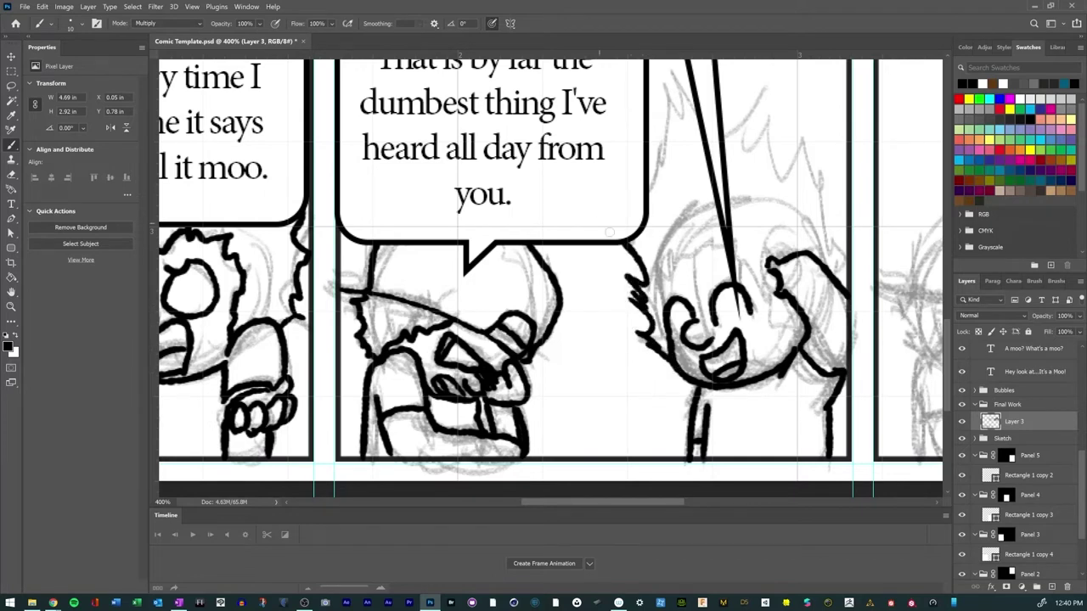
{"action": "mouse_move", "coordinate": [642, 172]}
{"action": "left_mouse_down"}
{"action": "mouse_move", "coordinate": [674, 94]}
{"action": "mouse_move", "coordinate": [728, 104]}
{"action": "mouse_move", "coordinate": [764, 146]}
{"action": "mouse_move", "coordinate": [809, 134]}
{"action": "mouse_move", "coordinate": [849, 244]}
{"action": "mouse_move", "coordinate": [844, 284]}
{"action": "left_mouse_up"}
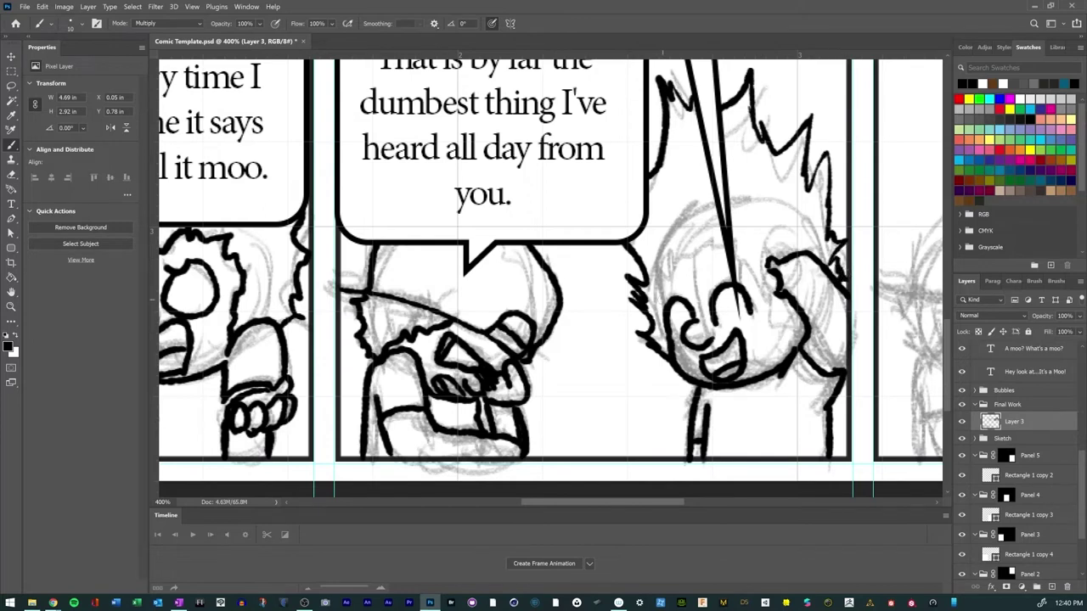
{"action": "mouse_move", "coordinate": [662, 306]}
{"action": "left_mouse_down"}
{"action": "mouse_move", "coordinate": [652, 264]}
{"action": "mouse_move", "coordinate": [718, 242]}
{"action": "mouse_move", "coordinate": [747, 255]}
{"action": "mouse_move", "coordinate": [789, 365]}
{"action": "left_mouse_up"}
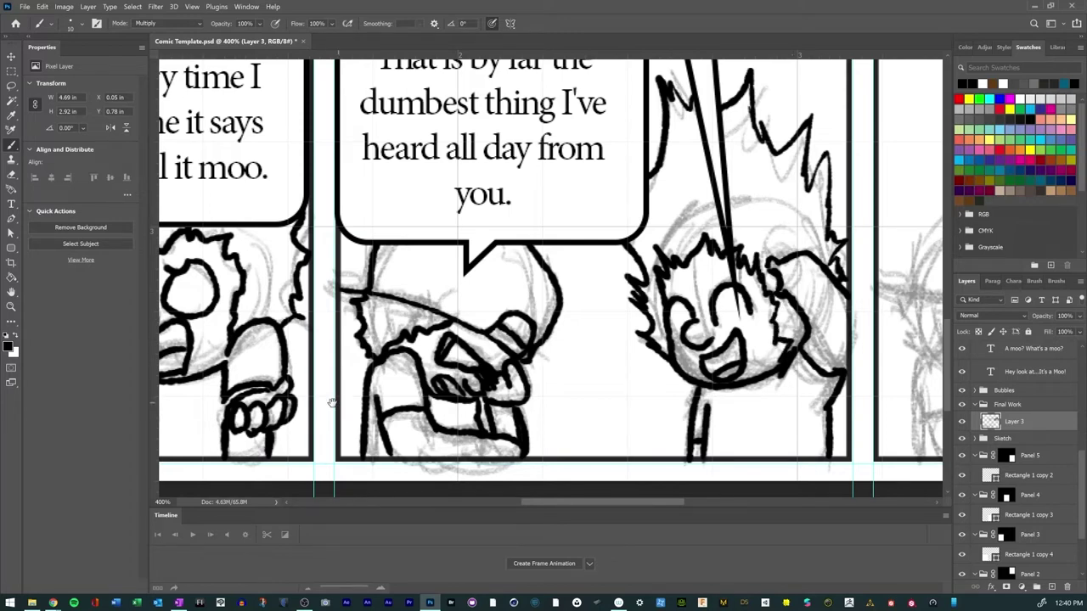
{"action": "left_click_drag", "start_coordinate": [789, 361], "coordinate": [562, 365]}
{"action": "mouse_move", "coordinate": [719, 333]}
{"action": "left_mouse_down"}
{"action": "mouse_move", "coordinate": [461, 351]}
{"action": "mouse_move", "coordinate": [398, 338]}
{"action": "mouse_move", "coordinate": [436, 314]}
{"action": "left_mouse_up"}
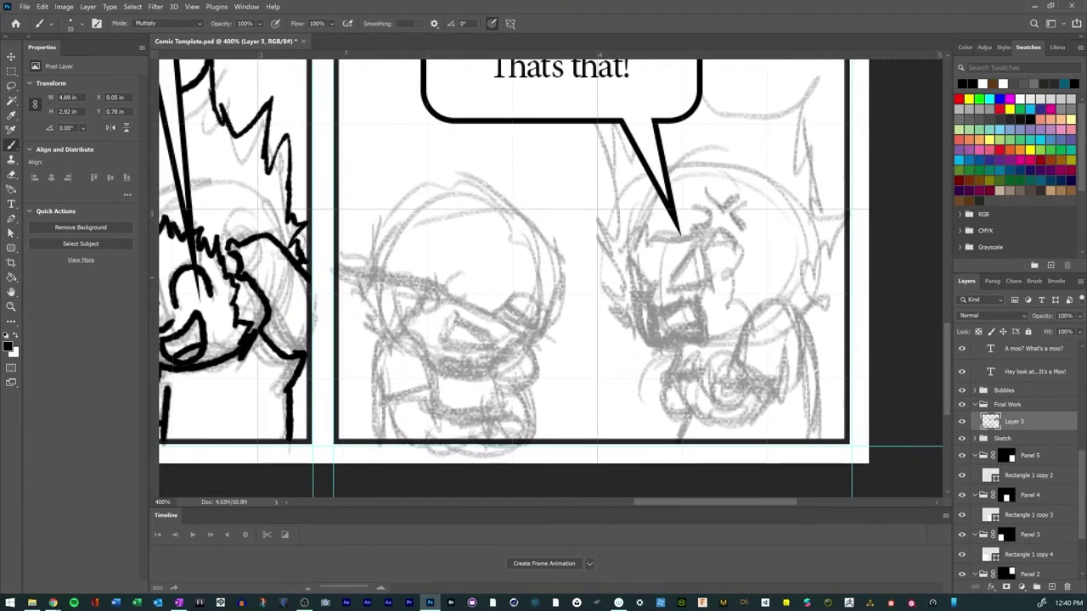
Step: Ink the left character's cap brim and back, head side, chin and forearm
{"action": "mouse_move", "coordinate": [341, 272]}
{"action": "left_mouse_down"}
{"action": "mouse_move", "coordinate": [451, 297]}
{"action": "mouse_move", "coordinate": [506, 328]}
{"action": "mouse_move", "coordinate": [514, 299]}
{"action": "mouse_move", "coordinate": [530, 293]}
{"action": "mouse_move", "coordinate": [534, 329]}
{"action": "mouse_move", "coordinate": [517, 337]}
{"action": "mouse_move", "coordinate": [515, 305]}
{"action": "mouse_move", "coordinate": [522, 337]}
{"action": "mouse_move", "coordinate": [537, 347]}
{"action": "mouse_move", "coordinate": [560, 302]}
{"action": "left_mouse_up"}
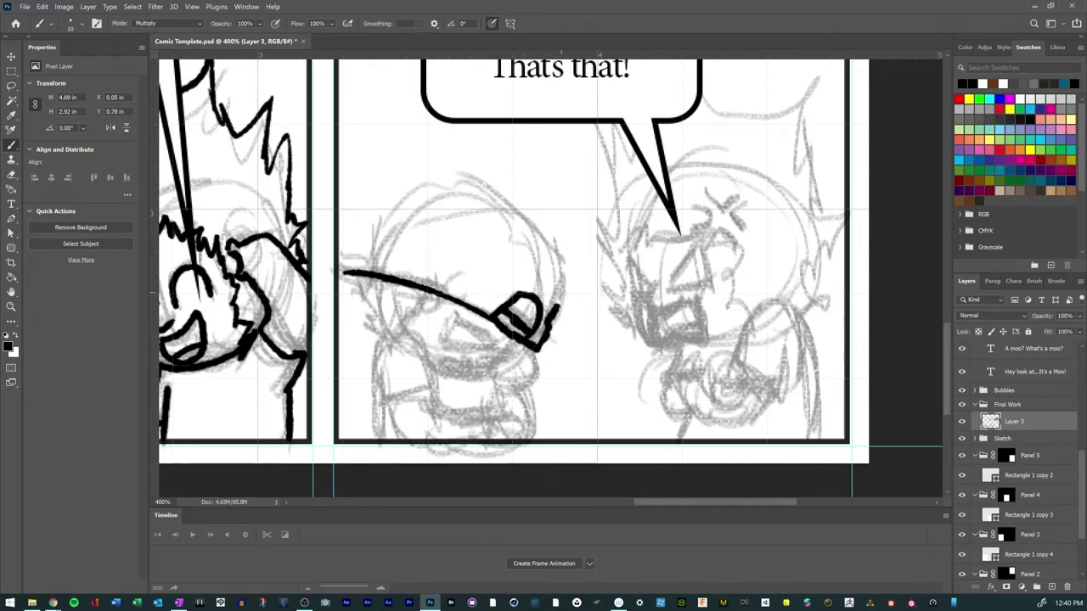
{"action": "mouse_move", "coordinate": [372, 251]}
{"action": "left_mouse_down"}
{"action": "mouse_move", "coordinate": [372, 273]}
{"action": "mouse_move", "coordinate": [373, 243]}
{"action": "mouse_move", "coordinate": [462, 184]}
{"action": "mouse_move", "coordinate": [531, 231]}
{"action": "mouse_move", "coordinate": [567, 287]}
{"action": "mouse_move", "coordinate": [553, 312]}
{"action": "left_mouse_up"}
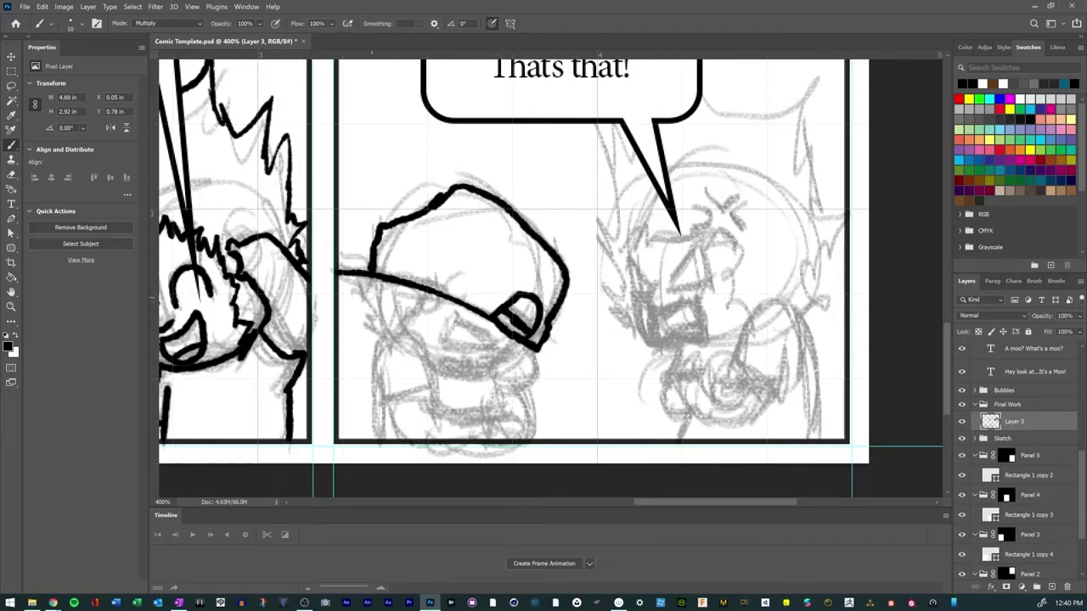
{"action": "mouse_move", "coordinate": [370, 274]}
{"action": "left_mouse_down"}
{"action": "mouse_move", "coordinate": [356, 328]}
{"action": "mouse_move", "coordinate": [380, 343]}
{"action": "mouse_move", "coordinate": [426, 336]}
{"action": "mouse_move", "coordinate": [434, 390]}
{"action": "mouse_move", "coordinate": [389, 403]}
{"action": "mouse_move", "coordinate": [379, 370]}
{"action": "mouse_move", "coordinate": [372, 438]}
{"action": "left_mouse_up"}
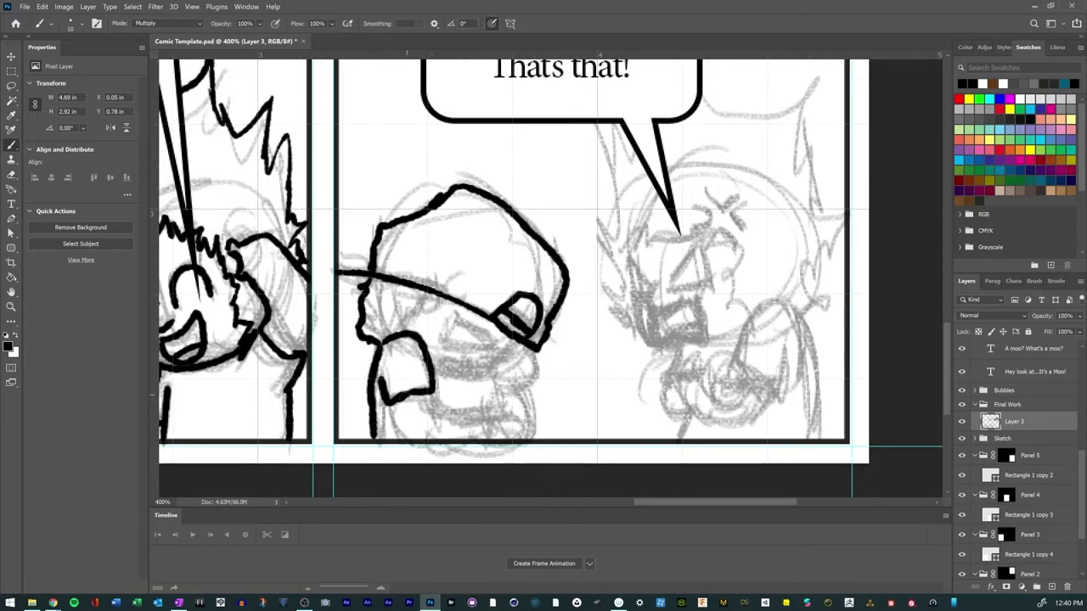
{"action": "left_click_drag", "start_coordinate": [387, 401], "coordinate": [411, 439]}
{"action": "mouse_move", "coordinate": [425, 392]}
{"action": "left_mouse_down"}
{"action": "mouse_move", "coordinate": [442, 414]}
{"action": "mouse_move", "coordinate": [518, 420]}
{"action": "mouse_move", "coordinate": [520, 438]}
{"action": "left_mouse_up"}
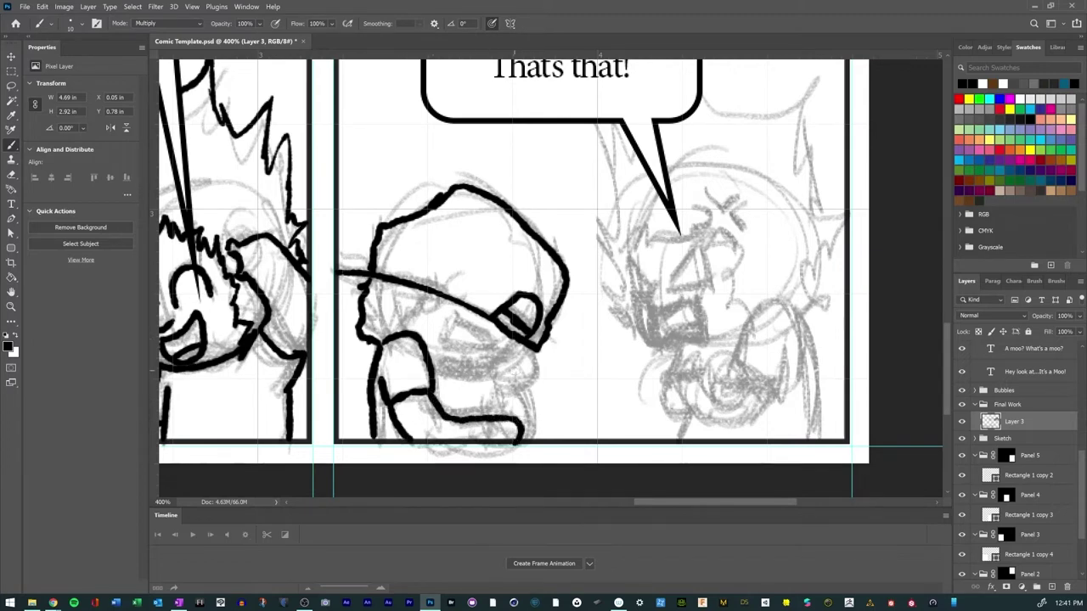
{"action": "mouse_move", "coordinate": [524, 377]}
{"action": "left_mouse_down"}
{"action": "mouse_move", "coordinate": [514, 343]}
{"action": "mouse_move", "coordinate": [535, 384]}
{"action": "mouse_move", "coordinate": [493, 375]}
{"action": "mouse_move", "coordinate": [528, 388]}
{"action": "mouse_move", "coordinate": [537, 428]}
{"action": "left_mouse_up"}
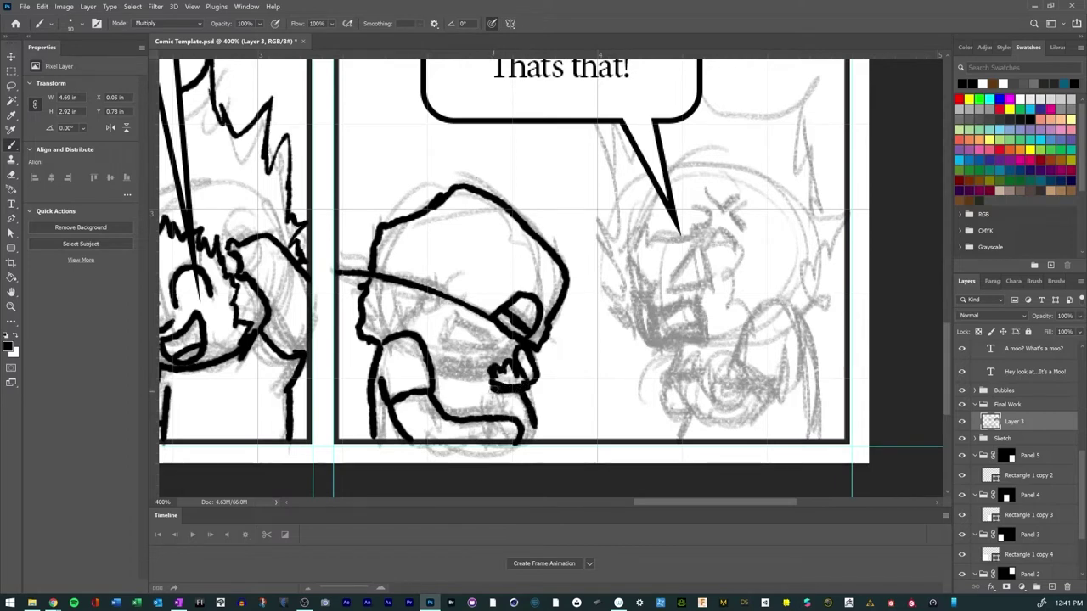
Step: Ink the hand's fingers, lower forearm, face and eye under the brim, plus the earlier character's eye detail
{"action": "mouse_move", "coordinate": [491, 387]}
{"action": "left_mouse_down"}
{"action": "mouse_move", "coordinate": [499, 419]}
{"action": "mouse_move", "coordinate": [537, 440]}
{"action": "left_mouse_up"}
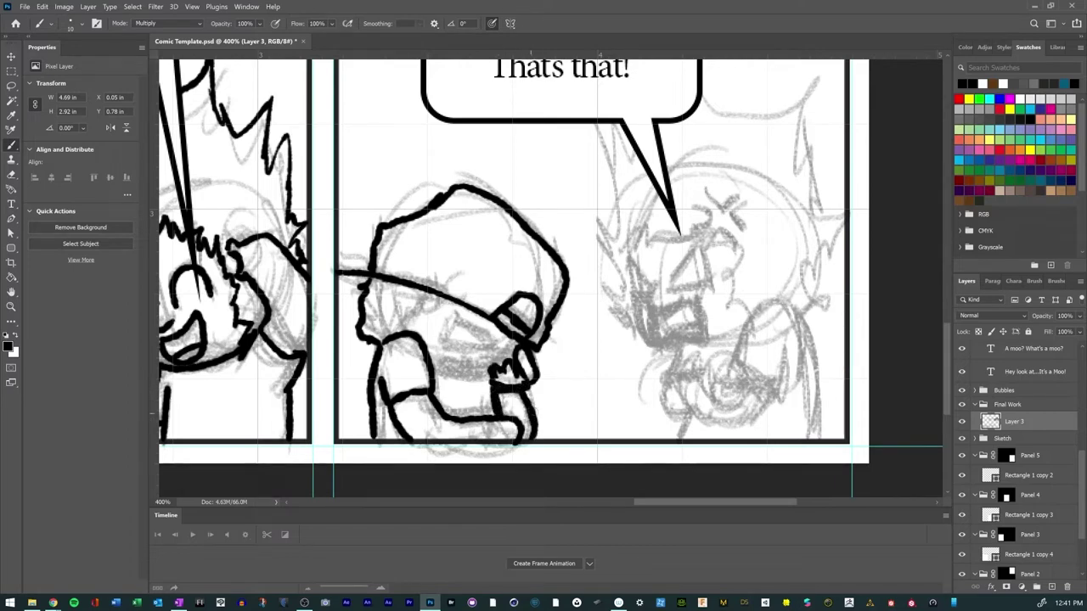
{"action": "left_click_drag", "start_coordinate": [526, 389], "coordinate": [535, 414]}
{"action": "left_click_drag", "start_coordinate": [485, 382], "coordinate": [484, 409]}
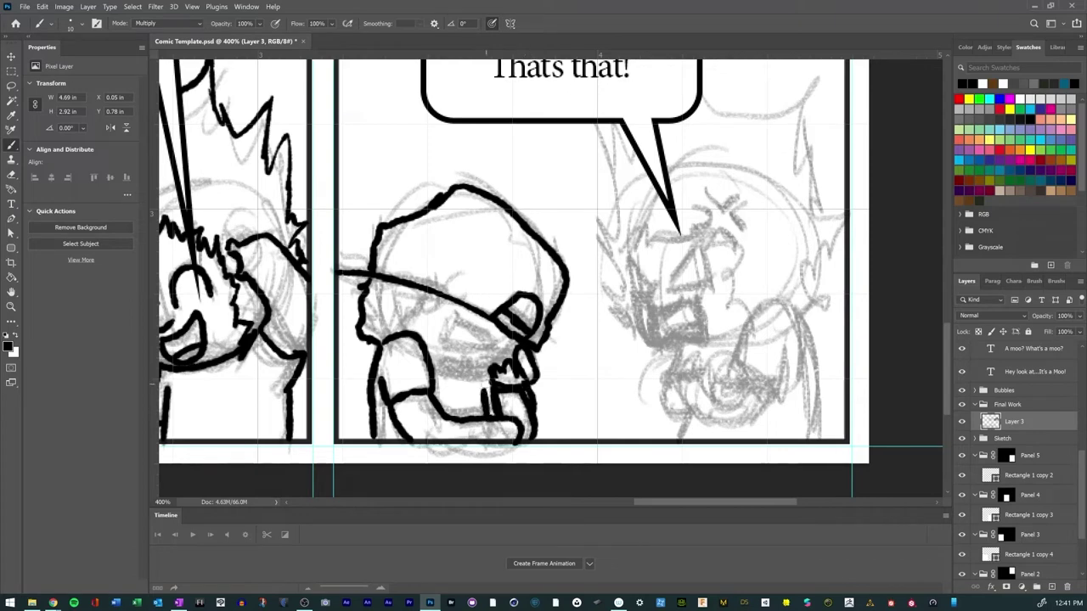
{"action": "mouse_move", "coordinate": [429, 365]}
{"action": "left_mouse_down"}
{"action": "mouse_move", "coordinate": [466, 390]}
{"action": "mouse_move", "coordinate": [492, 374]}
{"action": "left_mouse_up"}
{"action": "mouse_move", "coordinate": [402, 336]}
{"action": "left_mouse_down"}
{"action": "mouse_move", "coordinate": [410, 312]}
{"action": "mouse_move", "coordinate": [460, 296]}
{"action": "mouse_move", "coordinate": [373, 342]}
{"action": "mouse_move", "coordinate": [355, 327]}
{"action": "mouse_move", "coordinate": [363, 276]}
{"action": "left_mouse_up"}
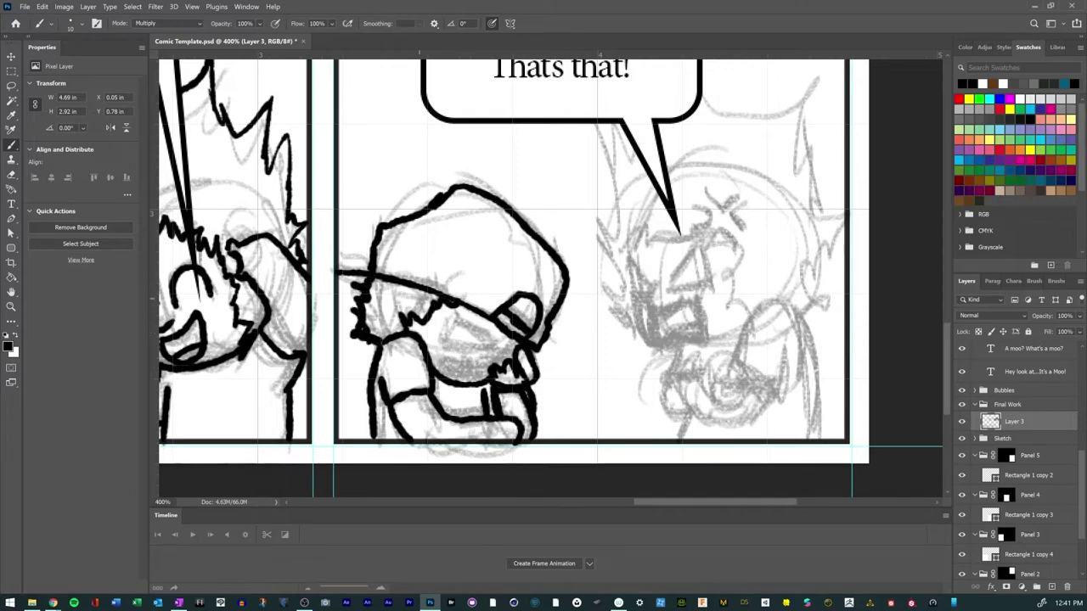
{"action": "mouse_move", "coordinate": [451, 311]}
{"action": "left_mouse_down"}
{"action": "mouse_move", "coordinate": [499, 343]}
{"action": "mouse_move", "coordinate": [446, 346]}
{"action": "mouse_move", "coordinate": [489, 349]}
{"action": "mouse_move", "coordinate": [499, 334]}
{"action": "mouse_move", "coordinate": [494, 354]}
{"action": "mouse_move", "coordinate": [508, 360]}
{"action": "mouse_move", "coordinate": [476, 372]}
{"action": "mouse_move", "coordinate": [491, 380]}
{"action": "mouse_move", "coordinate": [438, 365]}
{"action": "mouse_move", "coordinate": [467, 385]}
{"action": "left_mouse_up"}
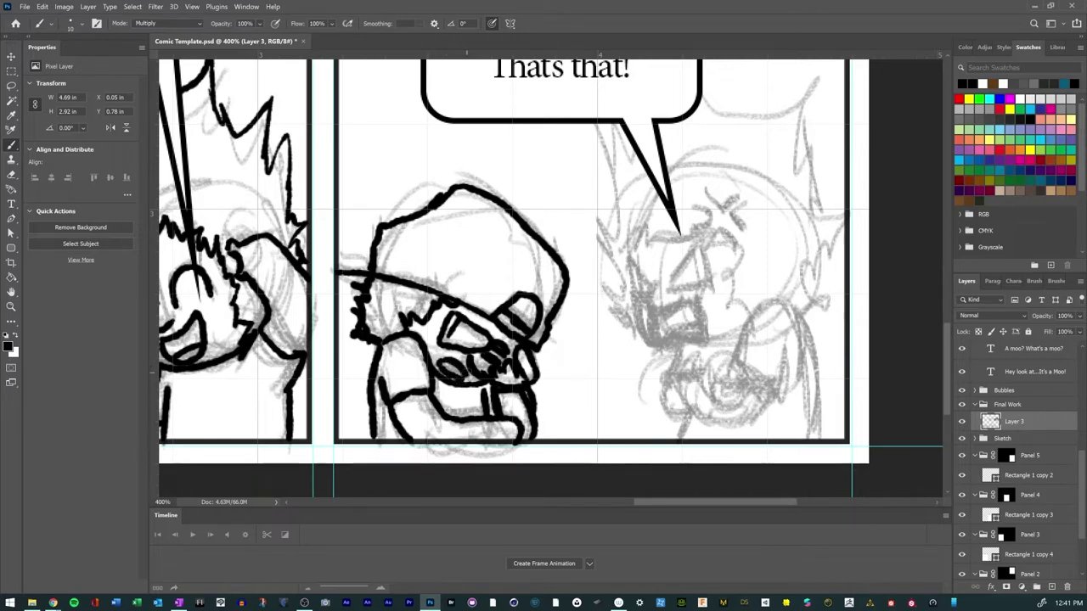
{"action": "left_click_drag", "start_coordinate": [454, 340], "coordinate": [490, 348]}
{"action": "left_click_drag", "start_coordinate": [237, 430], "coordinate": [577, 425]}
{"action": "left_click_drag", "start_coordinate": [244, 338], "coordinate": [269, 348]}
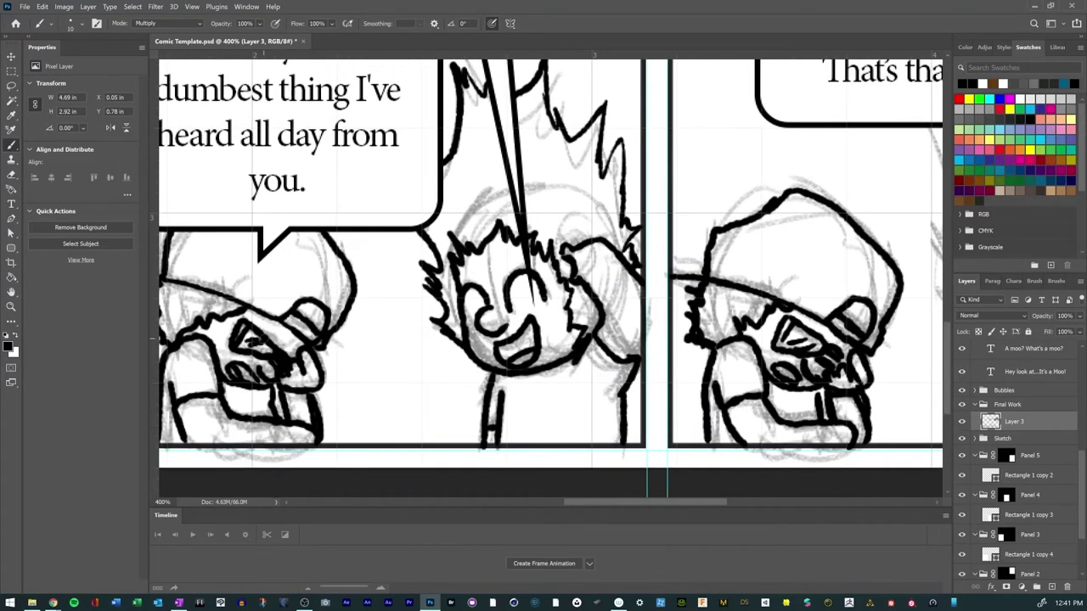
Step: Ink the angry character's mouth, brows, X-shaped anger mark and head outline
{"action": "left_click_drag", "start_coordinate": [493, 418], "coordinate": [470, 411]}
{"action": "left_click_drag", "start_coordinate": [764, 425], "coordinate": [476, 399]}
{"action": "mouse_move", "coordinate": [600, 326]}
{"action": "left_mouse_down"}
{"action": "mouse_move", "coordinate": [286, 368]}
{"action": "mouse_move", "coordinate": [385, 386]}
{"action": "mouse_move", "coordinate": [411, 378]}
{"action": "left_mouse_up"}
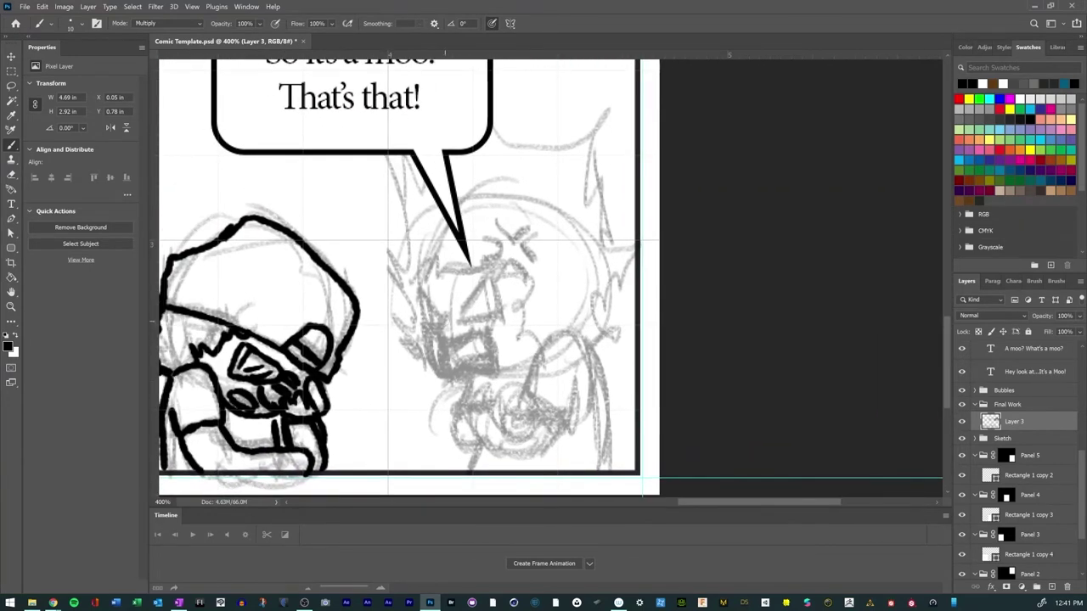
{"action": "mouse_move", "coordinate": [444, 321]}
{"action": "left_mouse_down"}
{"action": "mouse_move", "coordinate": [435, 331]}
{"action": "mouse_move", "coordinate": [448, 345]}
{"action": "mouse_move", "coordinate": [470, 336]}
{"action": "left_mouse_up"}
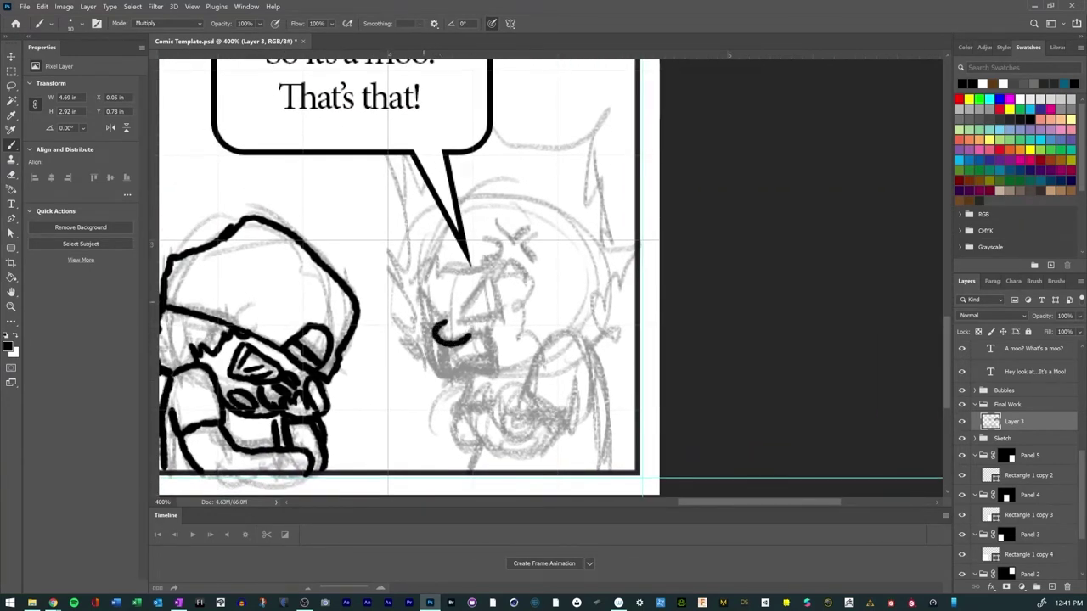
{"action": "mouse_move", "coordinate": [422, 295]}
{"action": "left_mouse_down"}
{"action": "mouse_move", "coordinate": [438, 316]}
{"action": "mouse_move", "coordinate": [424, 331]}
{"action": "mouse_move", "coordinate": [460, 307]}
{"action": "mouse_move", "coordinate": [465, 316]}
{"action": "mouse_move", "coordinate": [491, 279]}
{"action": "mouse_move", "coordinate": [490, 319]}
{"action": "left_mouse_up"}
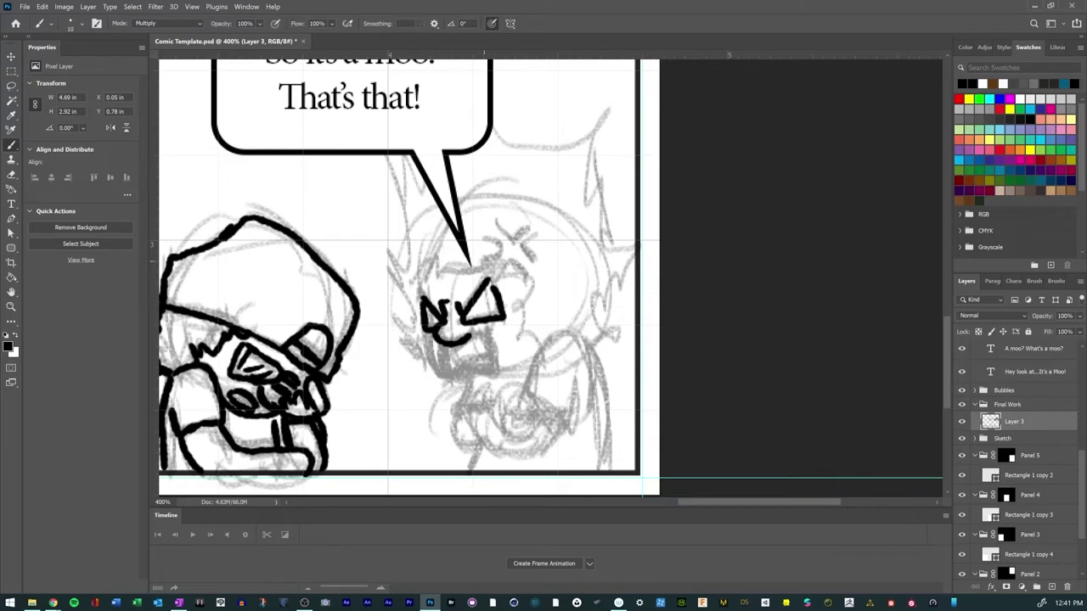
{"action": "mouse_move", "coordinate": [481, 264]}
{"action": "left_mouse_down"}
{"action": "mouse_move", "coordinate": [501, 250]}
{"action": "mouse_move", "coordinate": [480, 226]}
{"action": "mouse_move", "coordinate": [504, 237]}
{"action": "mouse_move", "coordinate": [530, 217]}
{"action": "left_mouse_up"}
{"action": "mouse_move", "coordinate": [494, 284]}
{"action": "left_mouse_down"}
{"action": "mouse_move", "coordinate": [531, 257]}
{"action": "mouse_move", "coordinate": [534, 283]}
{"action": "left_mouse_up"}
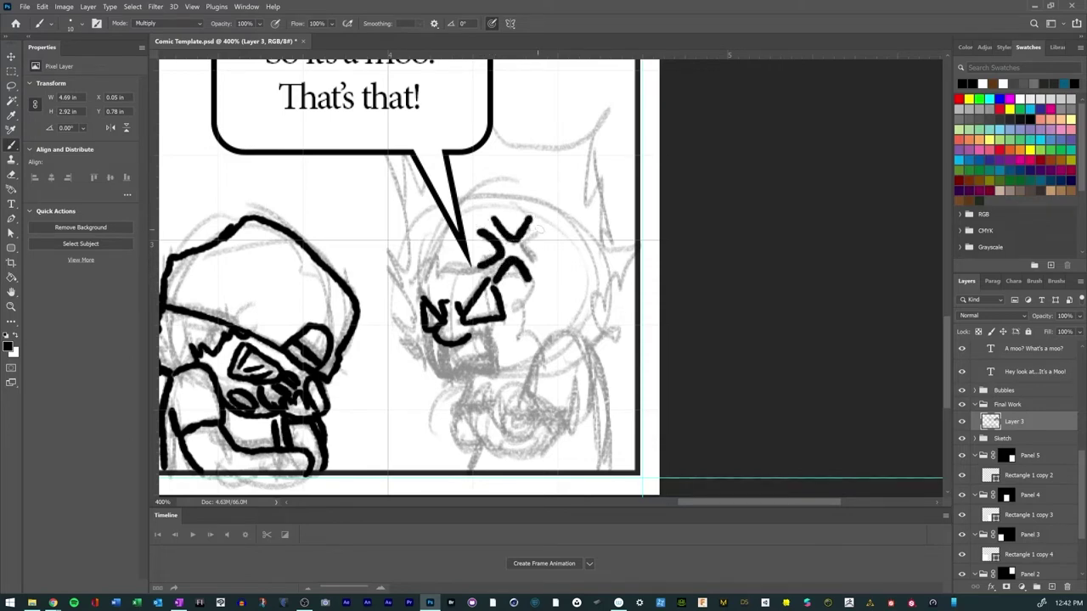
{"action": "mouse_move", "coordinate": [544, 226]}
{"action": "left_mouse_down"}
{"action": "mouse_move", "coordinate": [519, 268]}
{"action": "mouse_move", "coordinate": [552, 273]}
{"action": "left_mouse_up"}
{"action": "mouse_move", "coordinate": [429, 274]}
{"action": "left_mouse_down"}
{"action": "mouse_move", "coordinate": [473, 268]}
{"action": "mouse_move", "coordinate": [518, 280]}
{"action": "mouse_move", "coordinate": [535, 355]}
{"action": "left_mouse_up"}
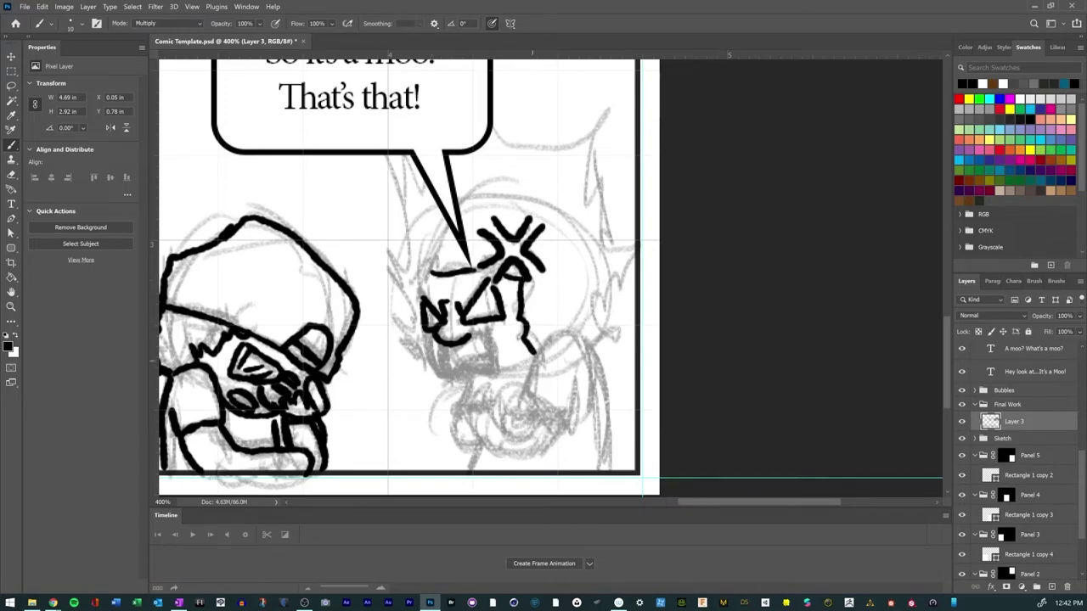
Step: Ink the shoulder, arms and the hand with fingers at the chin
{"action": "mouse_move", "coordinate": [523, 399]}
{"action": "left_mouse_down"}
{"action": "mouse_move", "coordinate": [554, 324]}
{"action": "mouse_move", "coordinate": [586, 338]}
{"action": "mouse_move", "coordinate": [604, 382]}
{"action": "mouse_move", "coordinate": [611, 469]}
{"action": "left_mouse_up"}
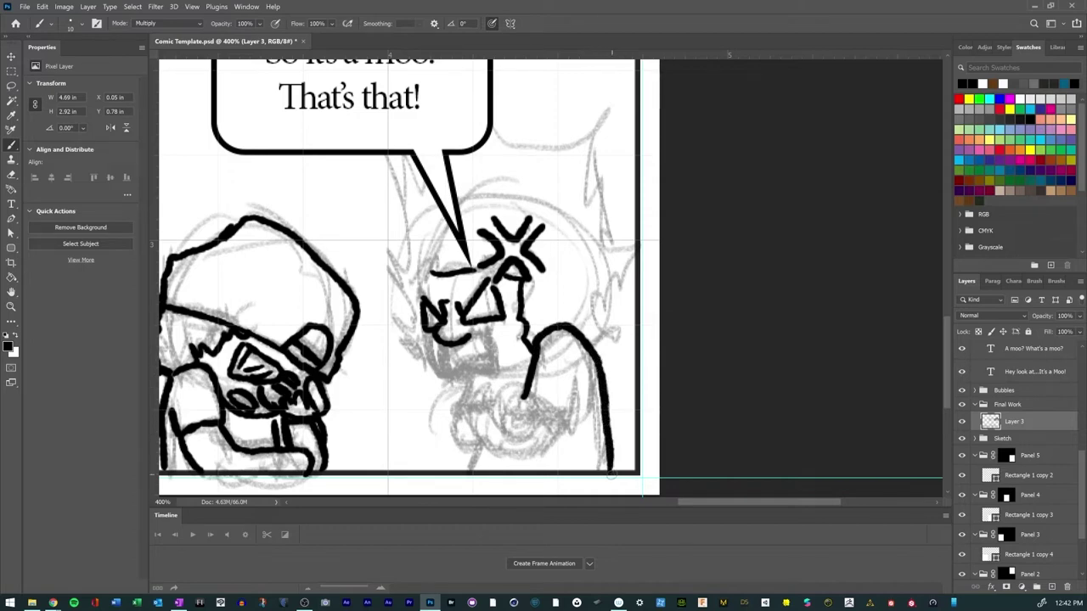
{"action": "mouse_move", "coordinate": [525, 392]}
{"action": "left_mouse_down"}
{"action": "mouse_move", "coordinate": [563, 435]}
{"action": "mouse_move", "coordinate": [577, 382]}
{"action": "left_mouse_up"}
{"action": "mouse_move", "coordinate": [499, 423]}
{"action": "left_mouse_down"}
{"action": "mouse_move", "coordinate": [513, 438]}
{"action": "mouse_move", "coordinate": [519, 423]}
{"action": "mouse_move", "coordinate": [530, 432]}
{"action": "mouse_move", "coordinate": [536, 411]}
{"action": "mouse_move", "coordinate": [508, 404]}
{"action": "mouse_move", "coordinate": [510, 414]}
{"action": "mouse_move", "coordinate": [476, 425]}
{"action": "mouse_move", "coordinate": [495, 455]}
{"action": "mouse_move", "coordinate": [521, 464]}
{"action": "mouse_move", "coordinate": [567, 429]}
{"action": "left_mouse_up"}
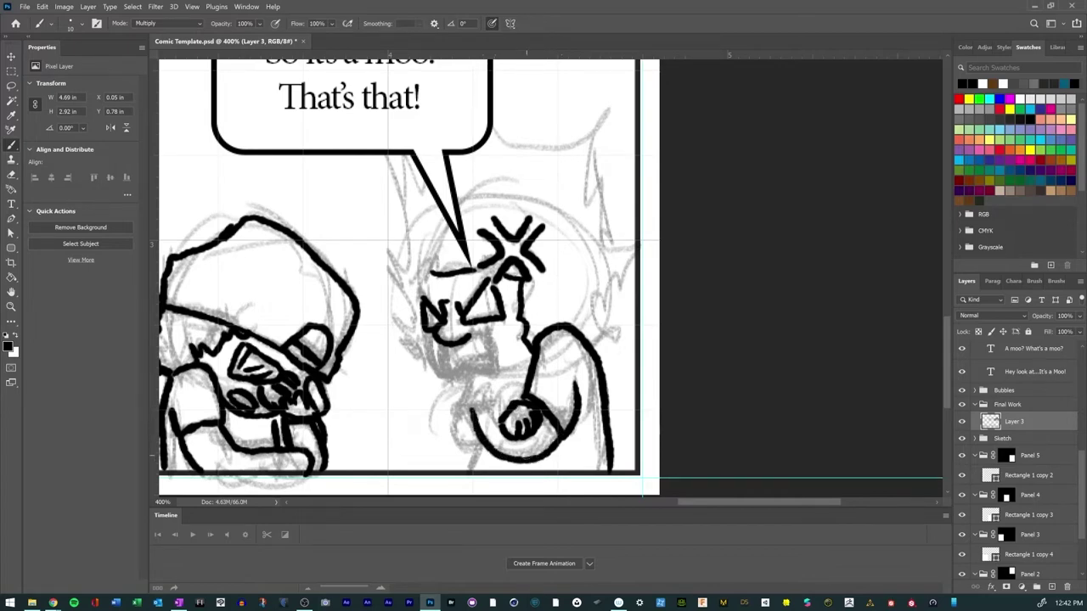
{"action": "mouse_move", "coordinate": [463, 407]}
{"action": "left_mouse_down"}
{"action": "mouse_move", "coordinate": [450, 448]}
{"action": "mouse_move", "coordinate": [484, 438]}
{"action": "mouse_move", "coordinate": [462, 469]}
{"action": "left_mouse_up"}
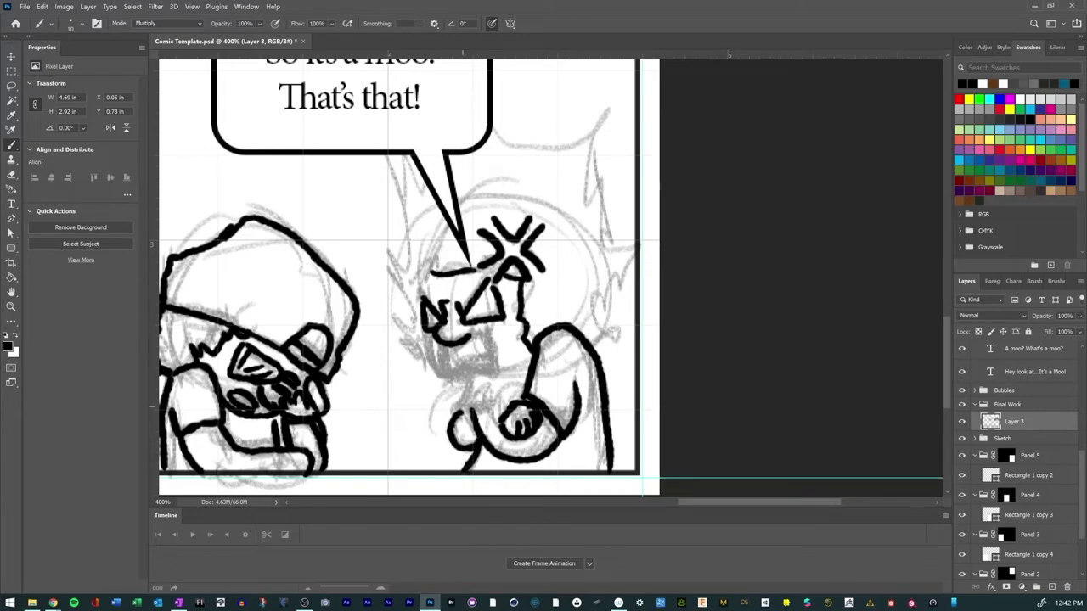
{"action": "mouse_move", "coordinate": [466, 415]}
{"action": "left_mouse_down"}
{"action": "mouse_move", "coordinate": [493, 408]}
{"action": "mouse_move", "coordinate": [454, 415]}
{"action": "mouse_move", "coordinate": [467, 382]}
{"action": "mouse_move", "coordinate": [464, 401]}
{"action": "mouse_move", "coordinate": [486, 406]}
{"action": "left_mouse_up"}
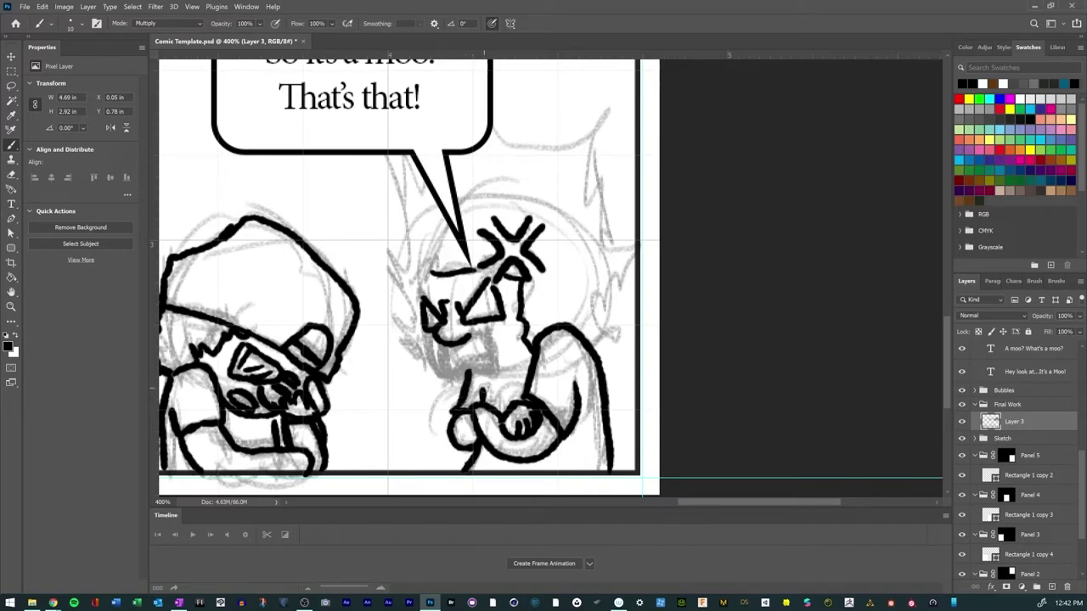
Step: Ink the face's left side and jaw, then jagged flames up both sides
{"action": "mouse_move", "coordinate": [423, 326]}
{"action": "left_mouse_down"}
{"action": "mouse_move", "coordinate": [442, 382]}
{"action": "mouse_move", "coordinate": [525, 377]}
{"action": "mouse_move", "coordinate": [535, 361]}
{"action": "left_mouse_up"}
{"action": "mouse_move", "coordinate": [440, 343]}
{"action": "left_mouse_down"}
{"action": "mouse_move", "coordinate": [441, 379]}
{"action": "mouse_move", "coordinate": [475, 336]}
{"action": "mouse_move", "coordinate": [496, 374]}
{"action": "mouse_move", "coordinate": [448, 379]}
{"action": "mouse_move", "coordinate": [492, 349]}
{"action": "left_mouse_up"}
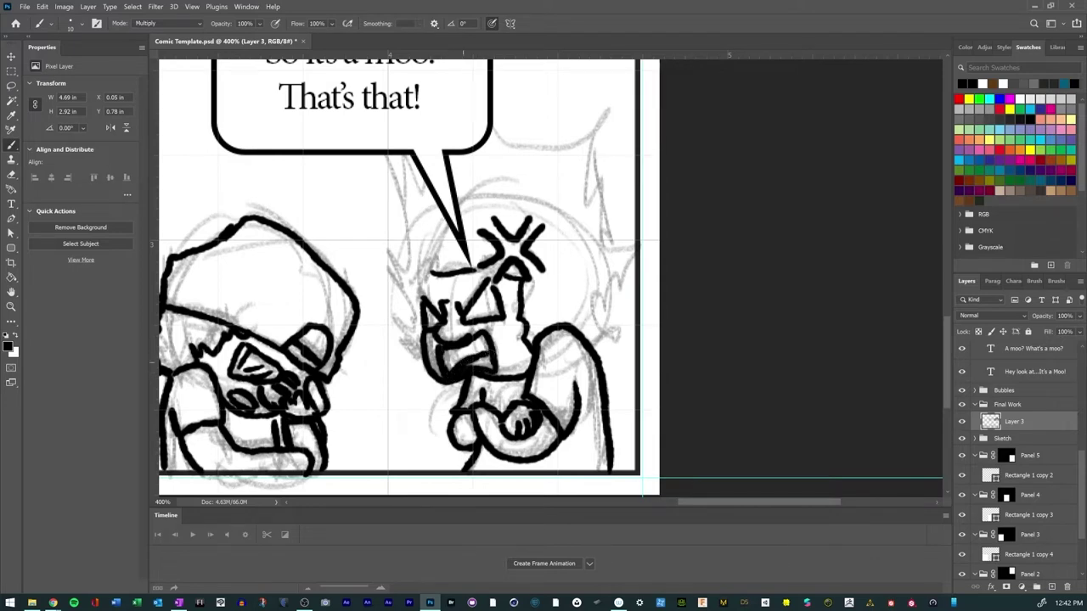
{"action": "mouse_move", "coordinate": [421, 299]}
{"action": "left_mouse_down"}
{"action": "mouse_move", "coordinate": [424, 268]}
{"action": "mouse_move", "coordinate": [448, 270]}
{"action": "left_mouse_up"}
{"action": "mouse_move", "coordinate": [429, 366]}
{"action": "left_mouse_down"}
{"action": "mouse_move", "coordinate": [382, 298]}
{"action": "mouse_move", "coordinate": [375, 144]}
{"action": "left_mouse_up"}
{"action": "mouse_move", "coordinate": [492, 127]}
{"action": "left_mouse_down"}
{"action": "mouse_move", "coordinate": [603, 107]}
{"action": "mouse_move", "coordinate": [611, 217]}
{"action": "mouse_move", "coordinate": [633, 272]}
{"action": "mouse_move", "coordinate": [586, 349]}
{"action": "left_mouse_up"}
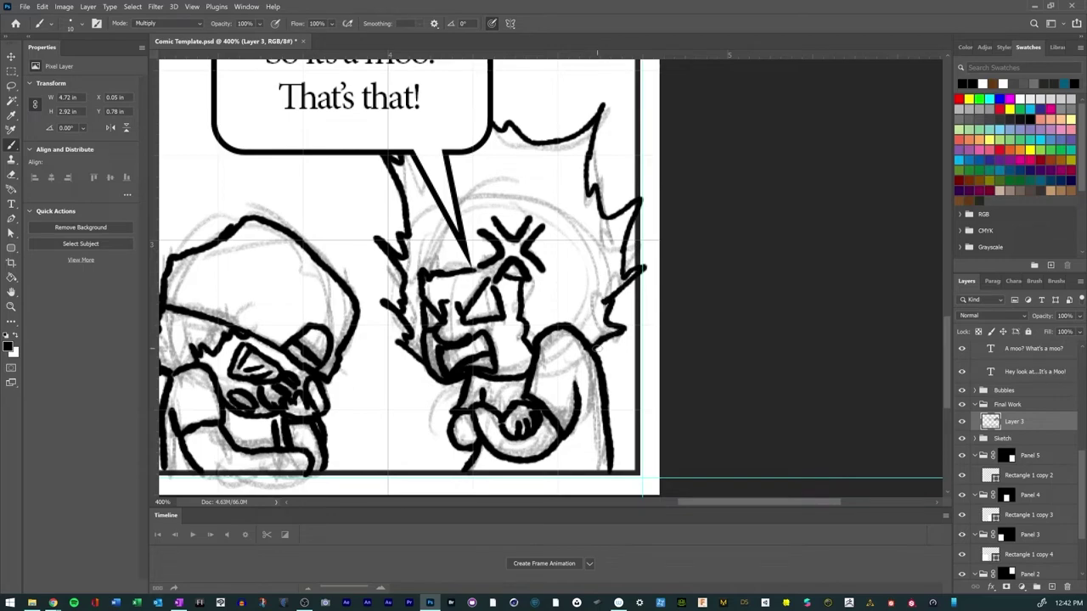
Step: Zoom to fit the whole page, hide the Sketch group, and collapse the Final Work group
{"action": "key", "text": "ctrl+minus"}
{"action": "key", "text": "ctrl+minus"}
{"action": "key", "text": "ctrl+minus"}
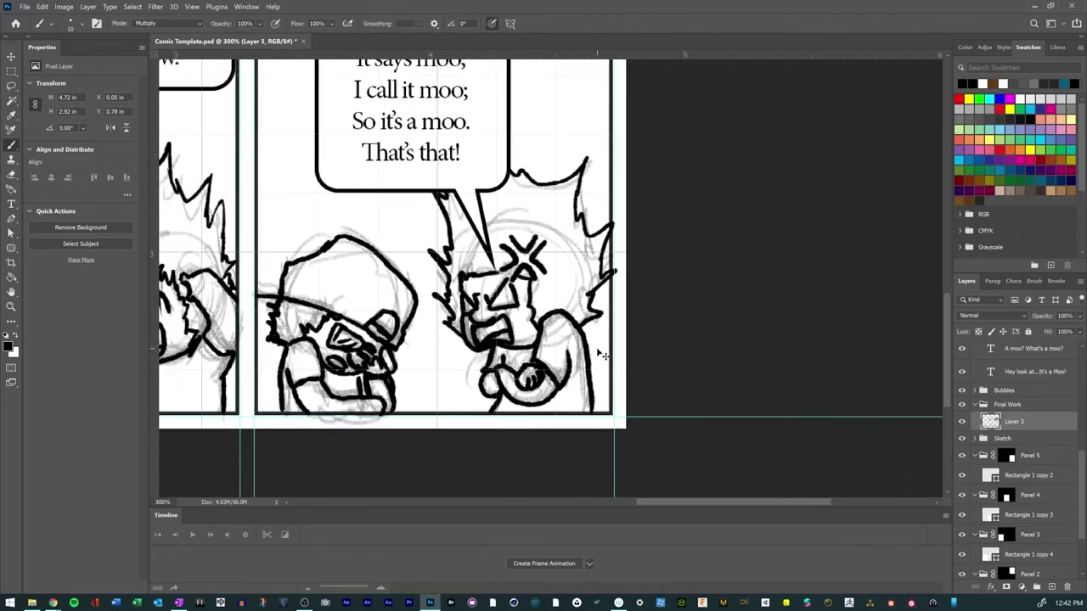
{"action": "key", "text": "ctrl+minus"}
{"action": "key", "text": "ctrl+plus"}
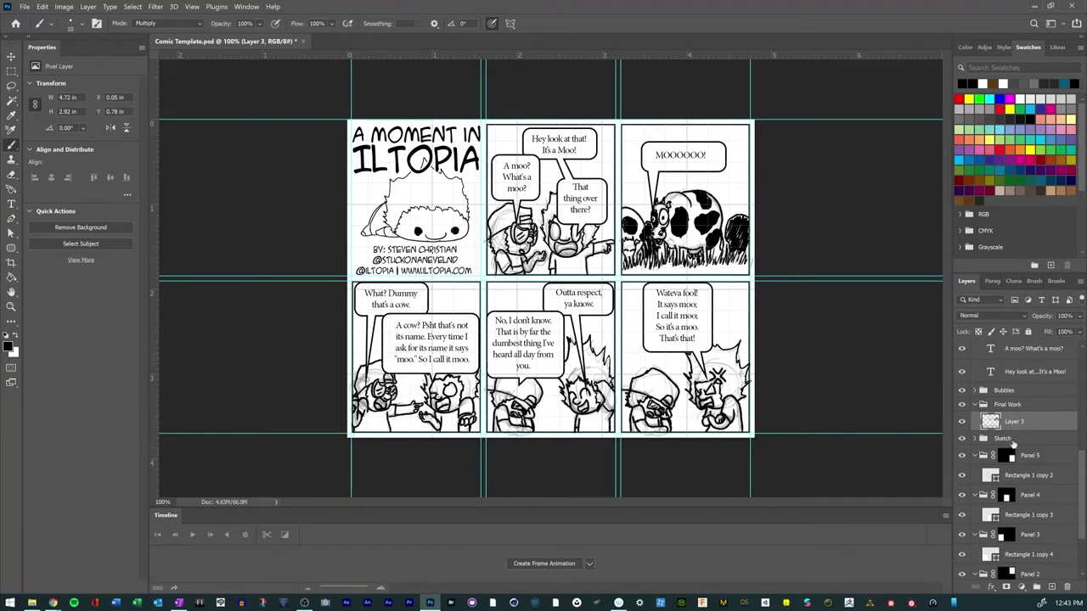
{"action": "left_click", "coordinate": [962, 439]}
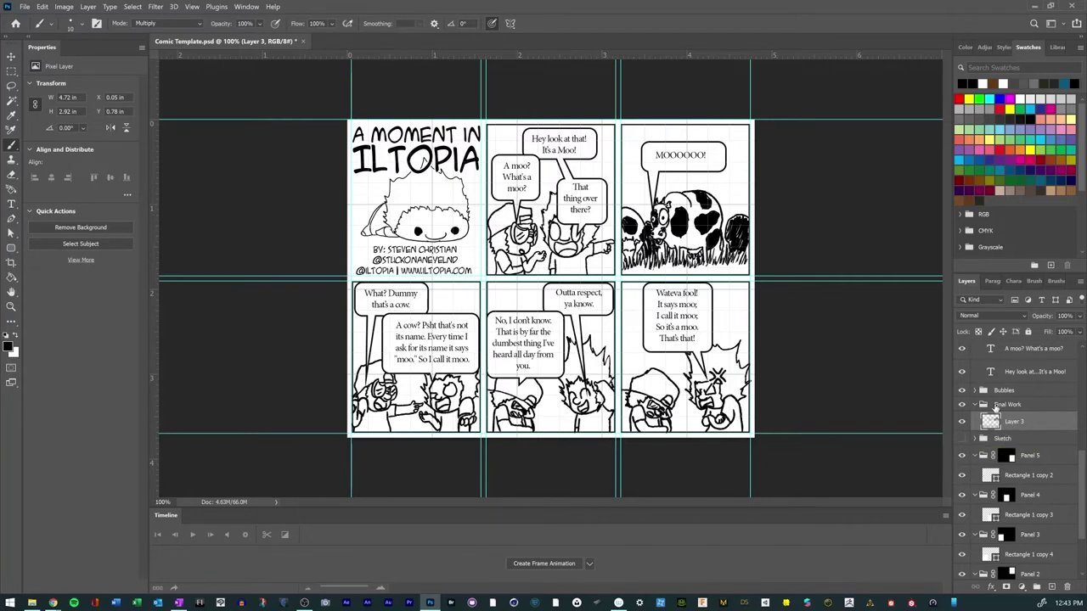
{"action": "left_click", "coordinate": [977, 407]}
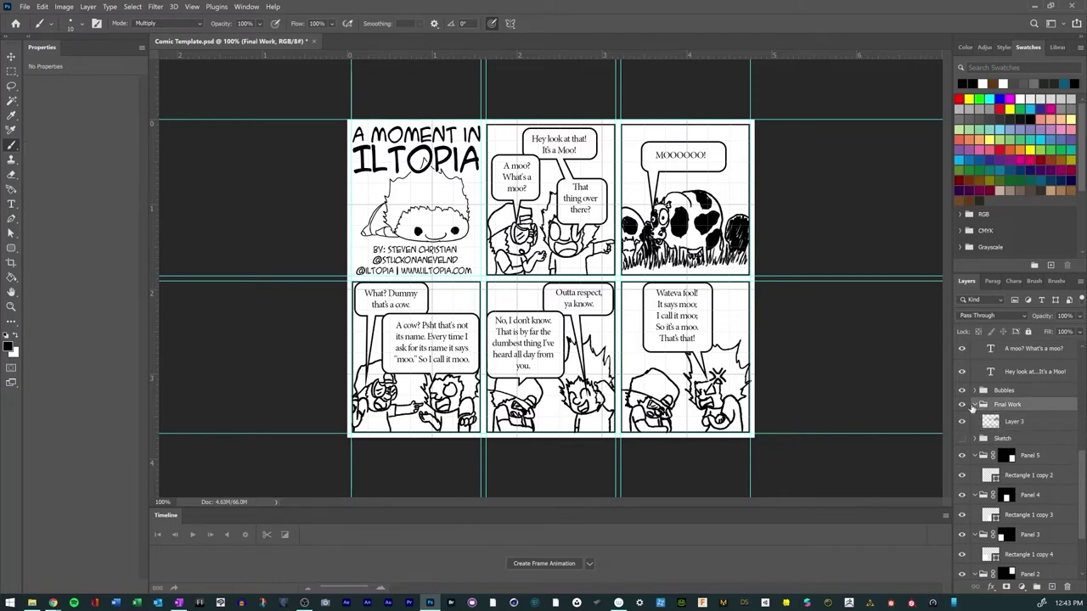
{"action": "left_click", "coordinate": [975, 405]}
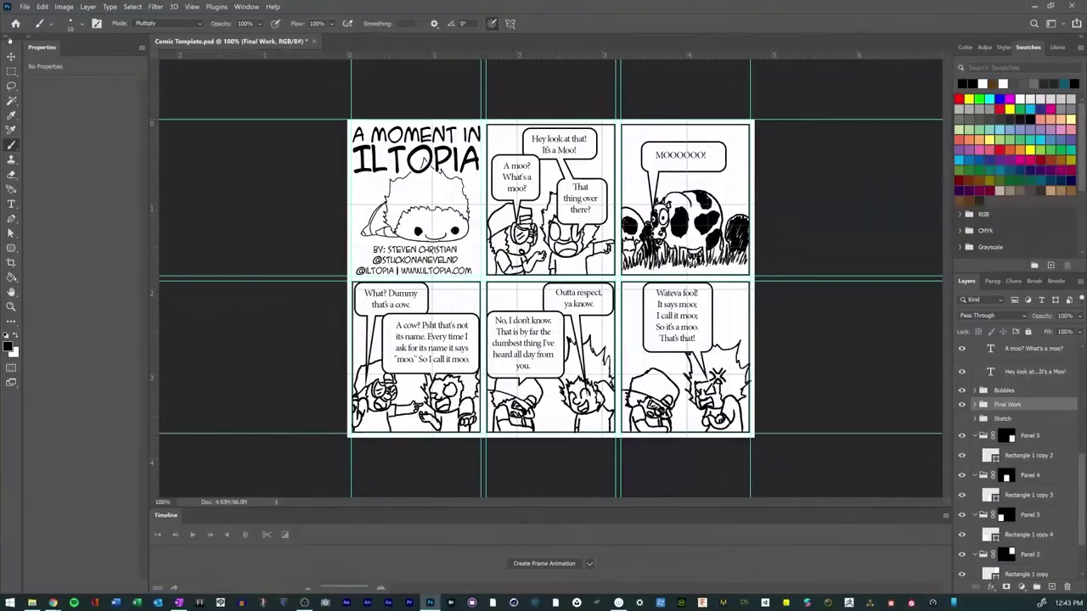
Step: Save the Comic Template document with File > Save
{"action": "left_click", "coordinate": [25, 6]}
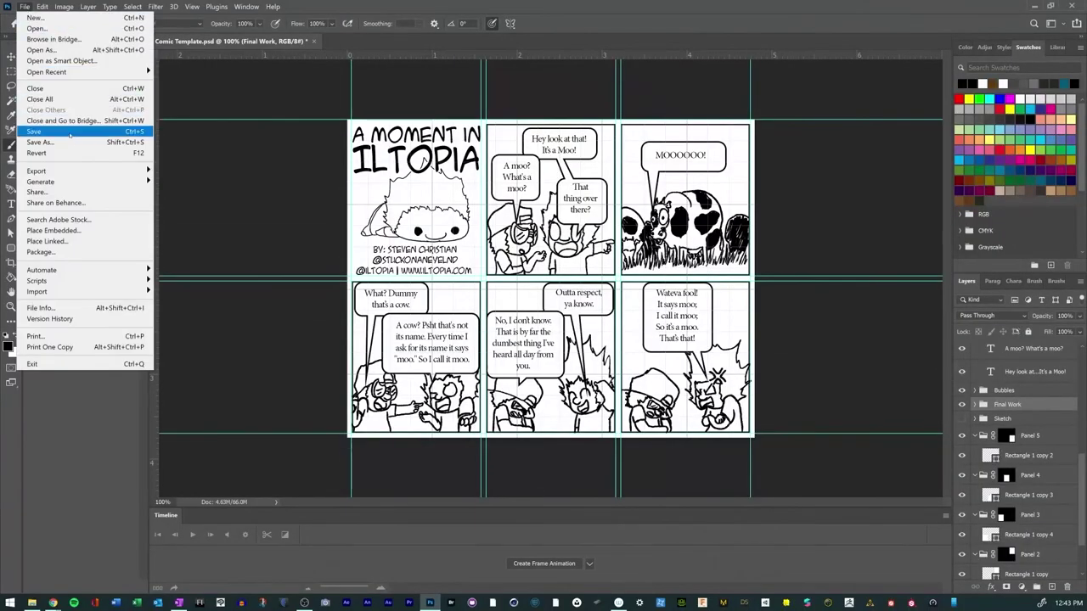
{"action": "left_click", "coordinate": [73, 134]}
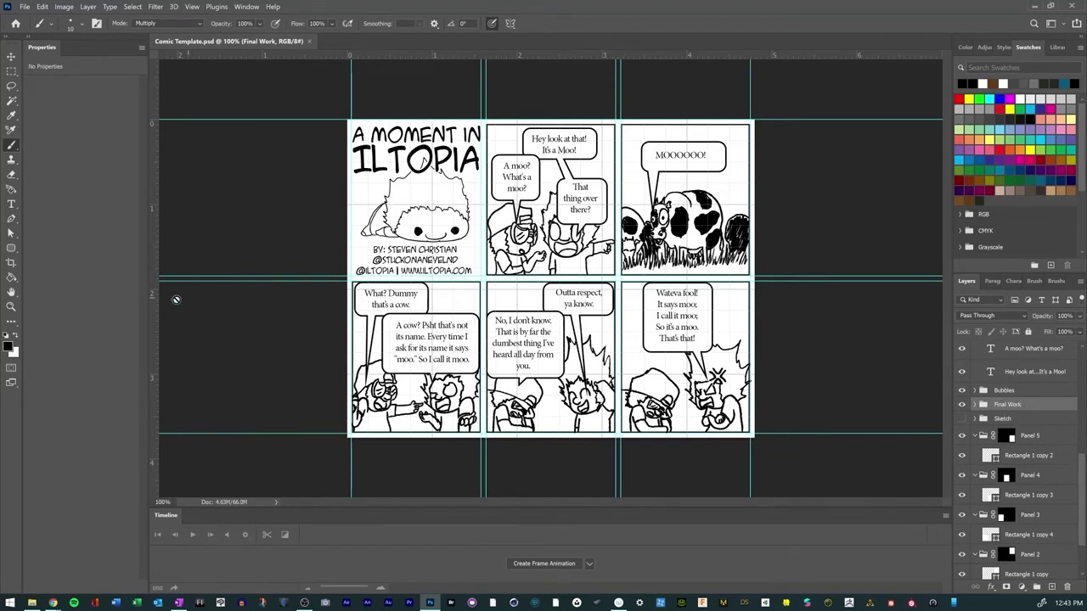
{"action": "left_click", "coordinate": [14, 204]}
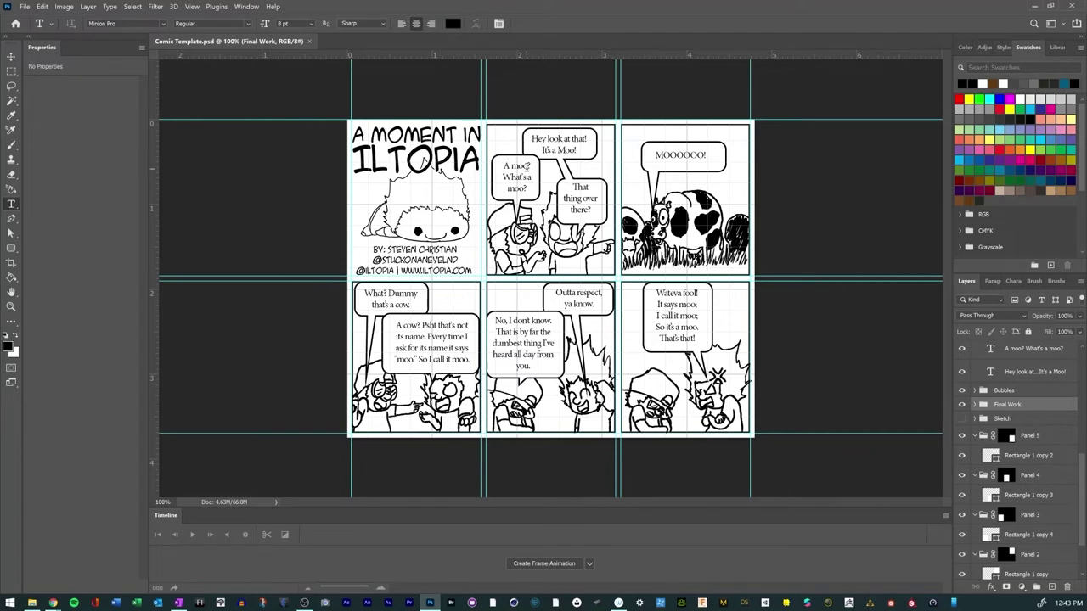
Step: Make both moos in the 'A moo?' bubble bold all-caps MOO
{"action": "double_click", "coordinate": [520, 167]}
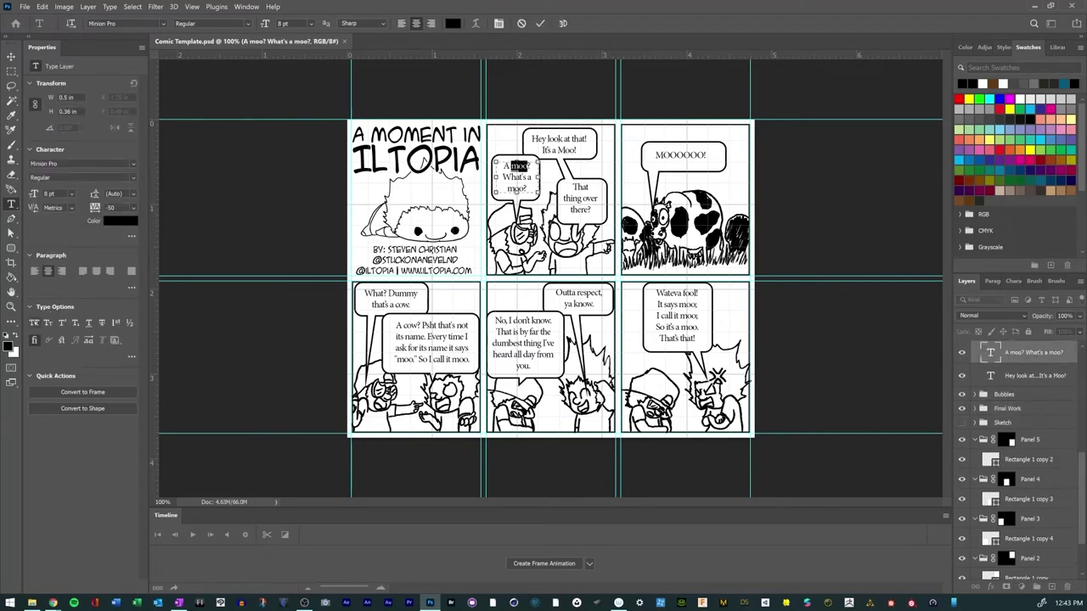
{"action": "left_click", "coordinate": [34, 322]}
{"action": "left_click", "coordinate": [132, 179]}
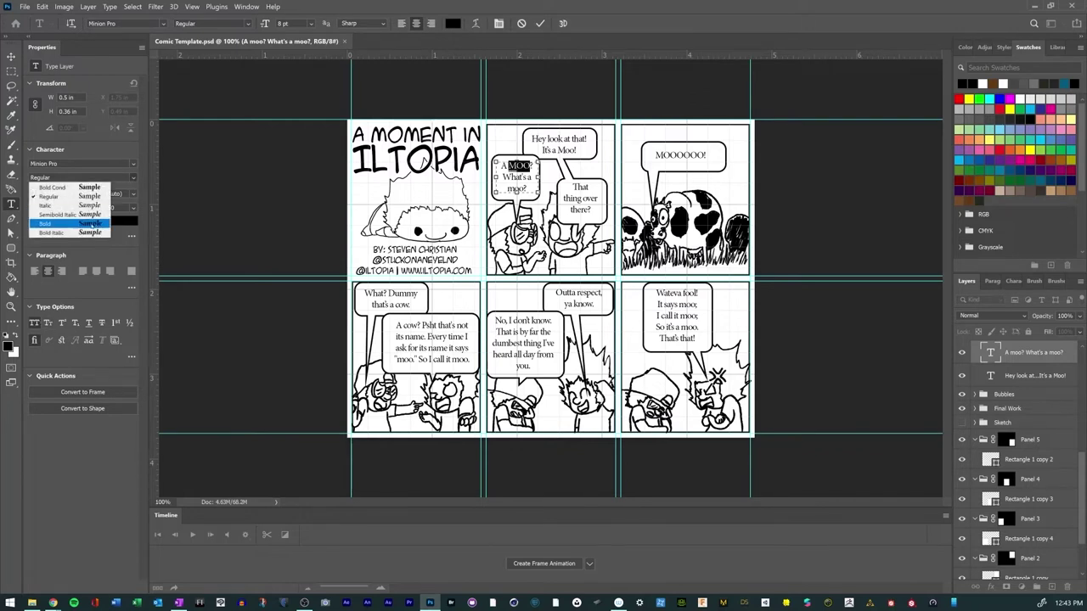
{"action": "left_click", "coordinate": [59, 224]}
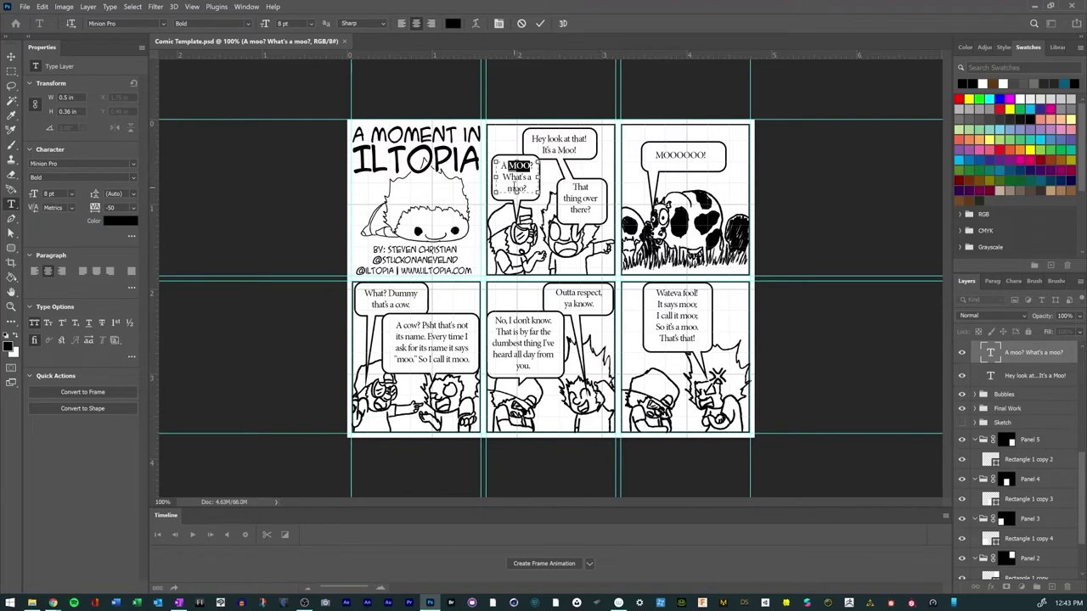
{"action": "left_click_drag", "start_coordinate": [528, 188], "coordinate": [506, 188]}
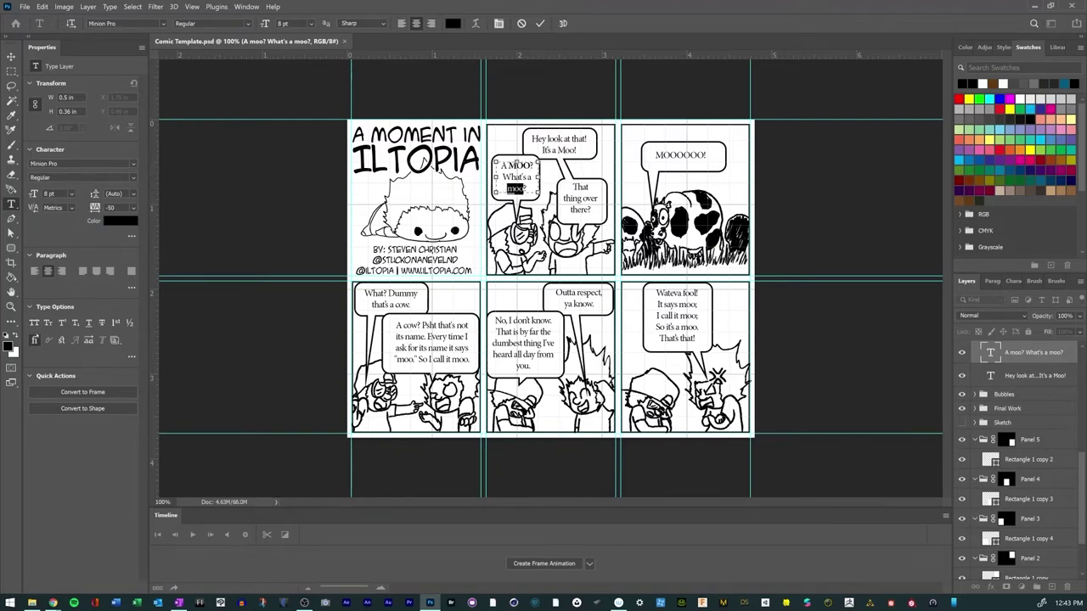
{"action": "key", "text": "ctrl+shift+k"}
{"action": "left_click", "coordinate": [212, 23]}
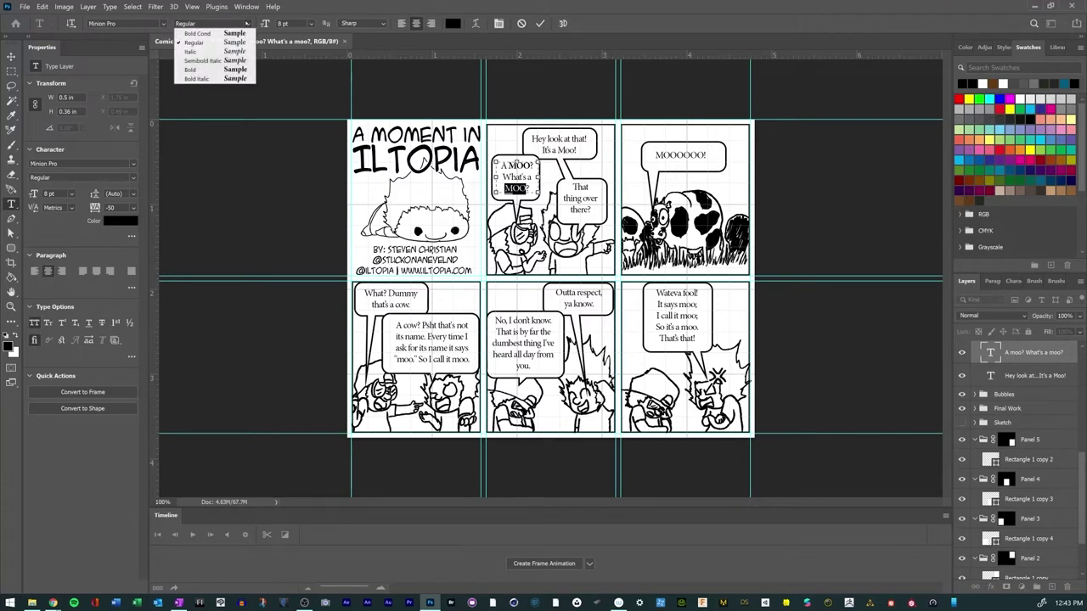
{"action": "left_click", "coordinate": [221, 71]}
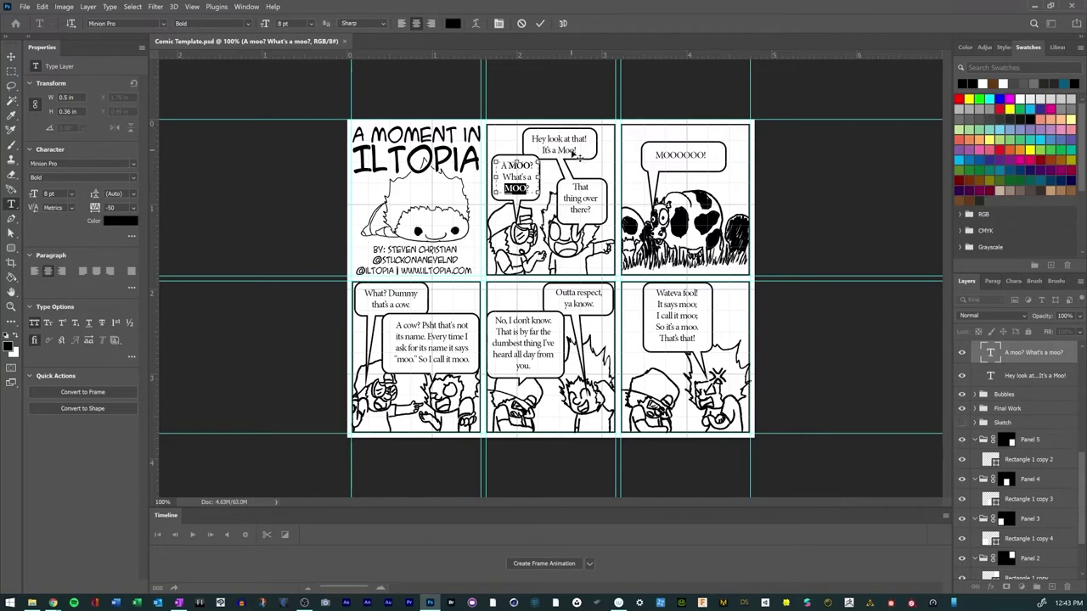
{"action": "left_click", "coordinate": [540, 22]}
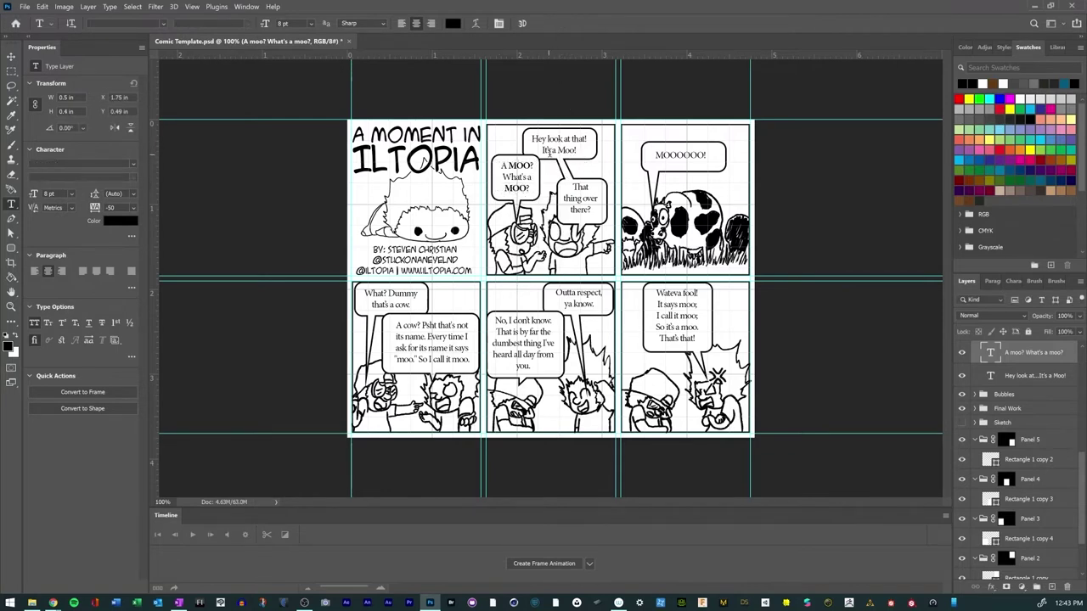
Step: Make Moo in the 'It's a Moo!' bubble bold all-caps MOO
{"action": "left_click_drag", "start_coordinate": [558, 150], "coordinate": [578, 150]}
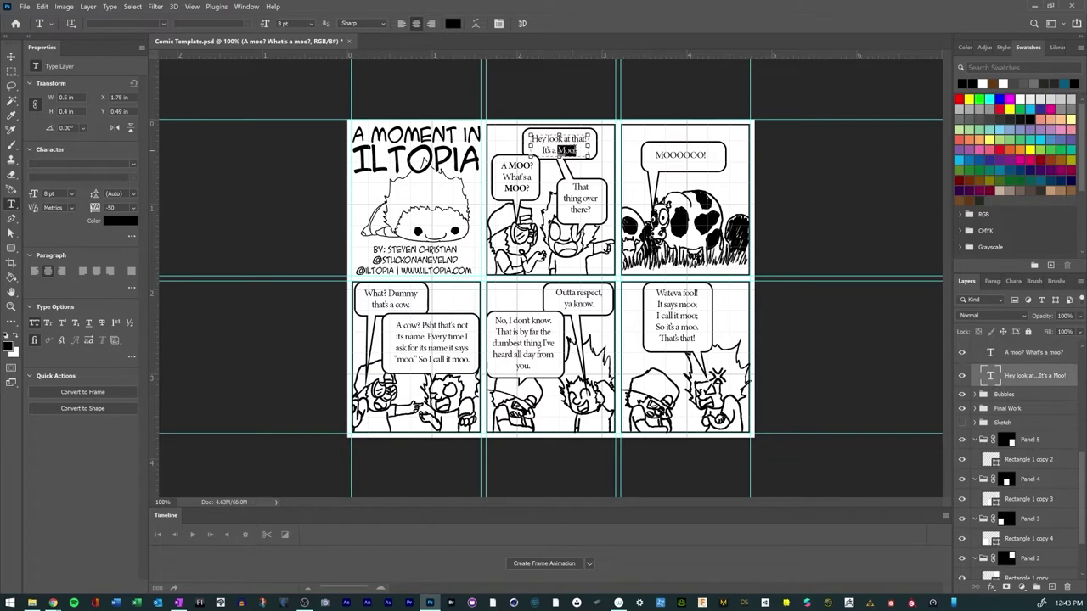
{"action": "left_click", "coordinate": [576, 150]}
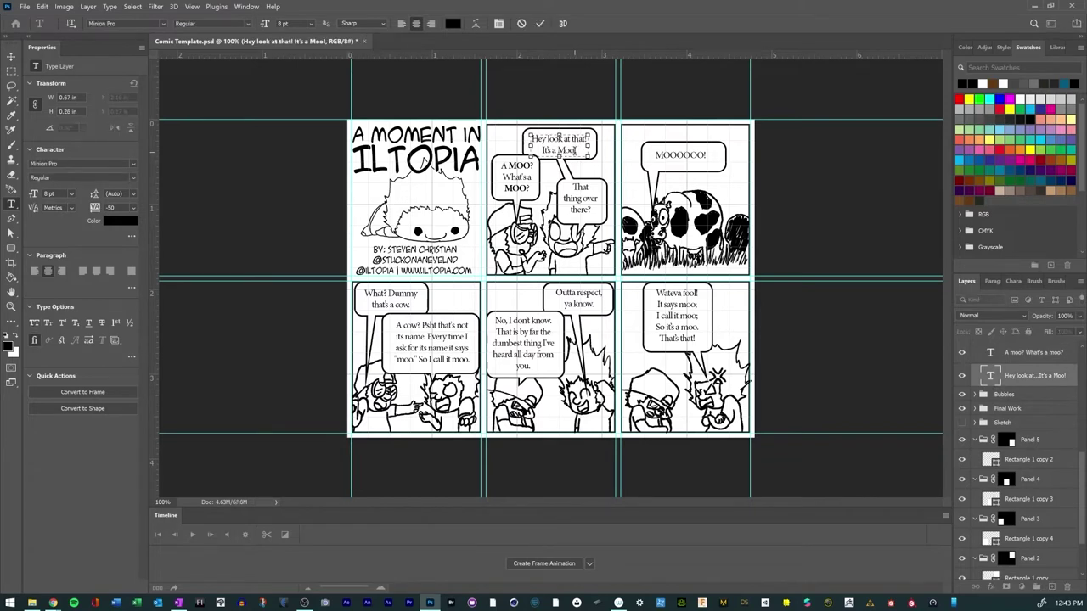
{"action": "key", "text": "shift+Left"}
{"action": "key", "text": "shift+Left"}
{"action": "key", "text": "shift+Left"}
{"action": "left_click", "coordinate": [34, 322]}
{"action": "left_click", "coordinate": [134, 178]}
{"action": "left_click", "coordinate": [51, 222]}
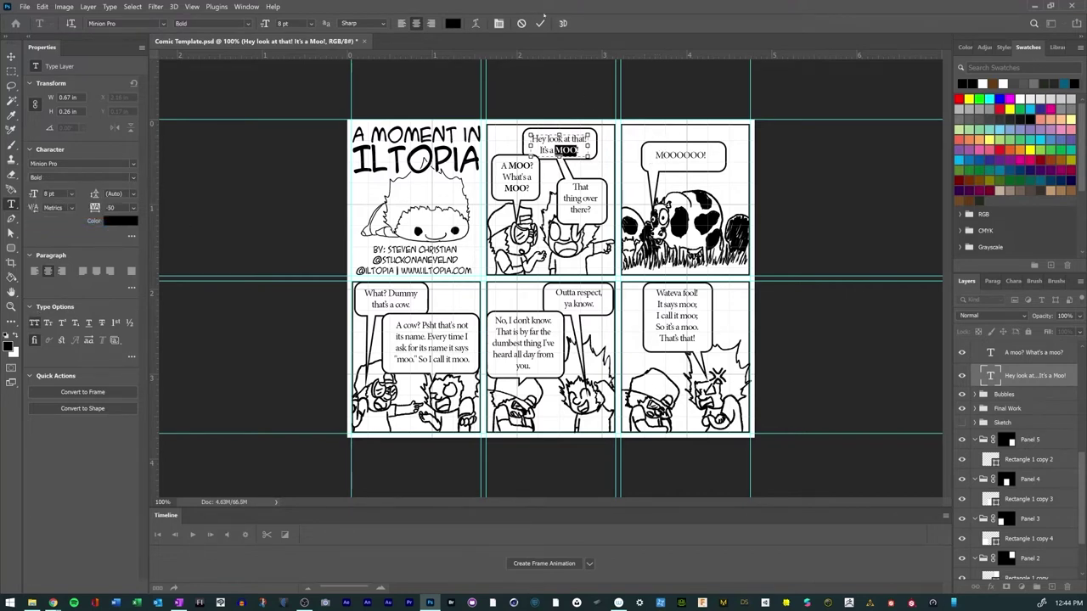
{"action": "left_click", "coordinate": [541, 23]}
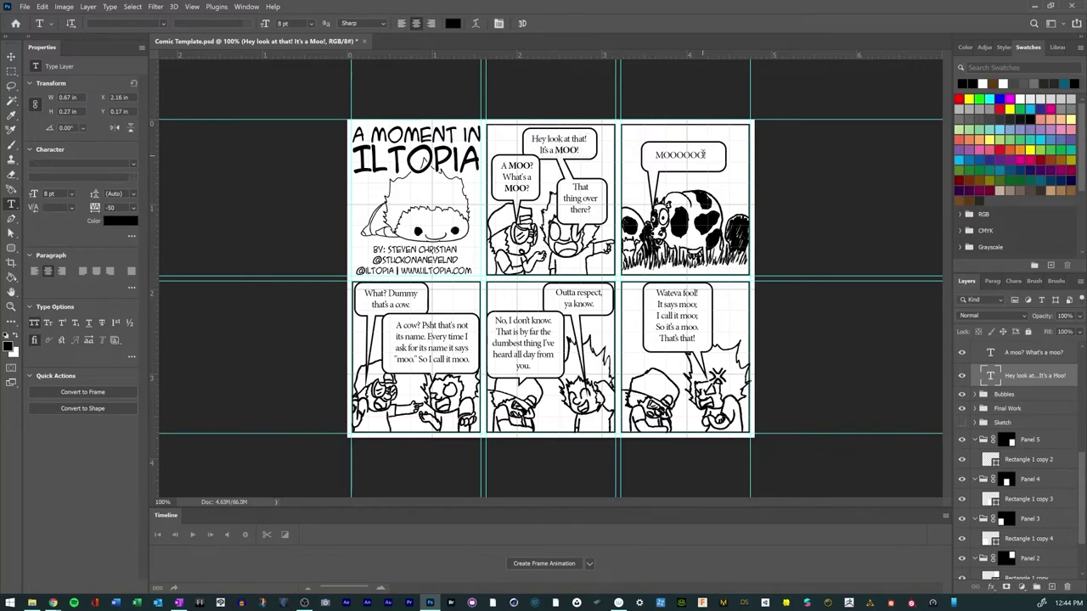
Step: Make the cow panel's MOOOOOO! bold, all caps and 11 pt
{"action": "double_click", "coordinate": [701, 156]}
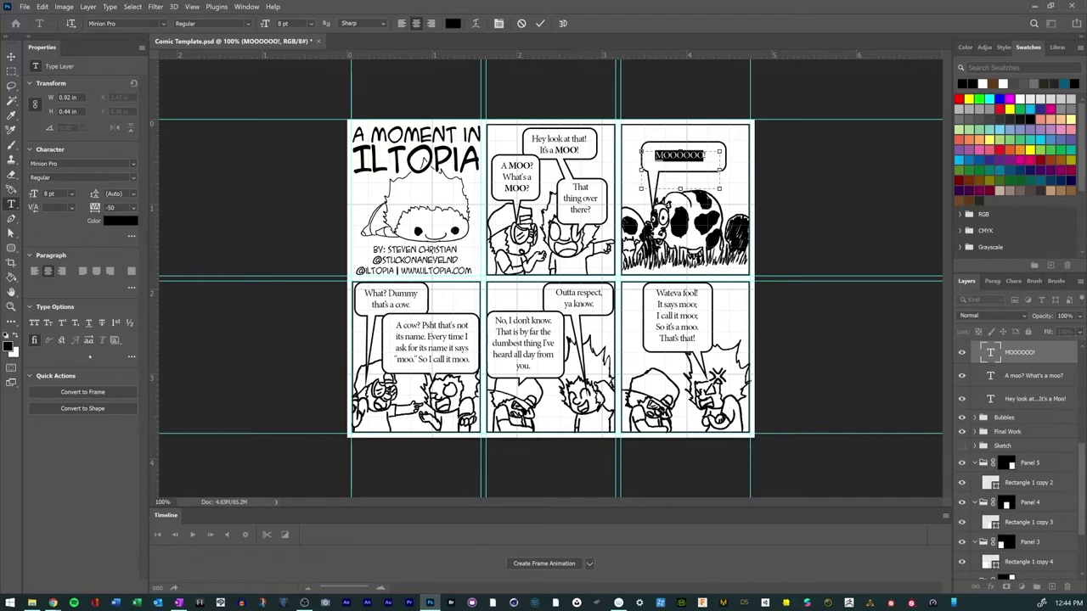
{"action": "left_click", "coordinate": [34, 323]}
{"action": "left_click", "coordinate": [133, 177]}
{"action": "left_click", "coordinate": [59, 218]}
{"action": "left_click", "coordinate": [71, 194]}
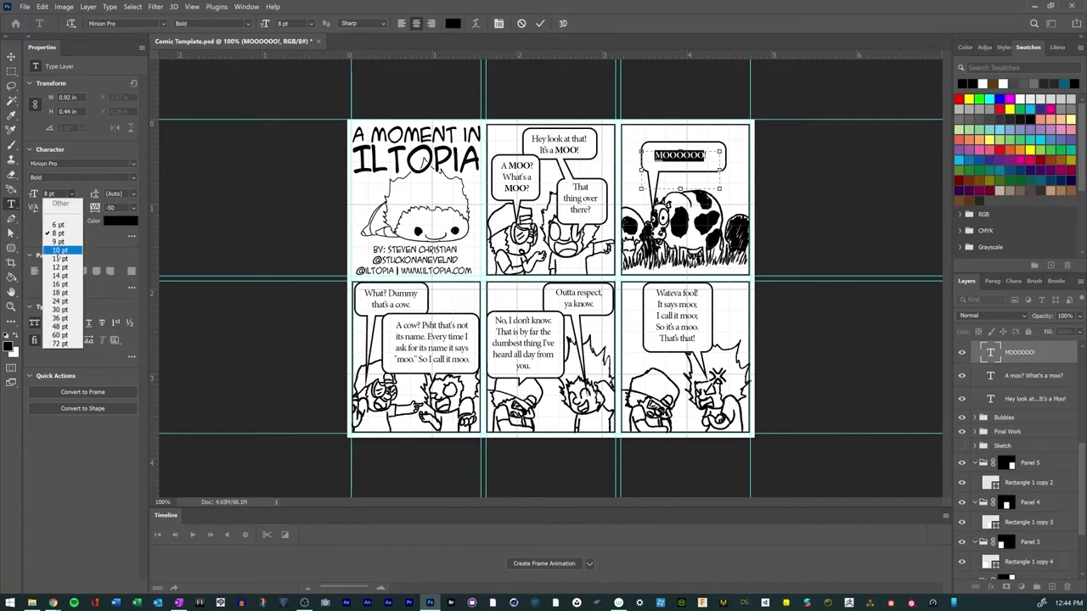
{"action": "left_click", "coordinate": [53, 255]}
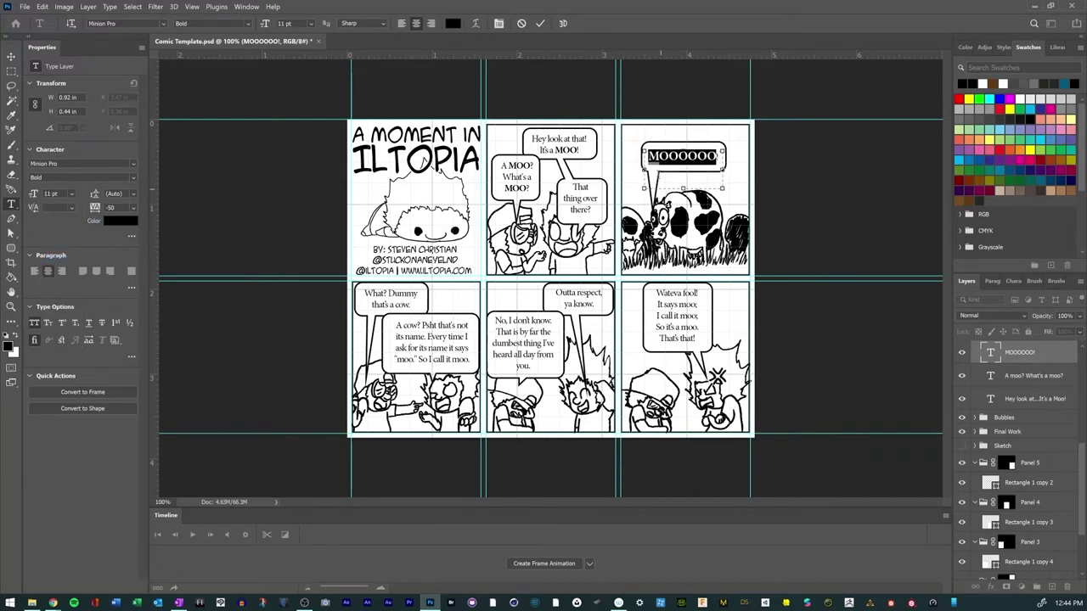
{"action": "left_click", "coordinate": [540, 22]}
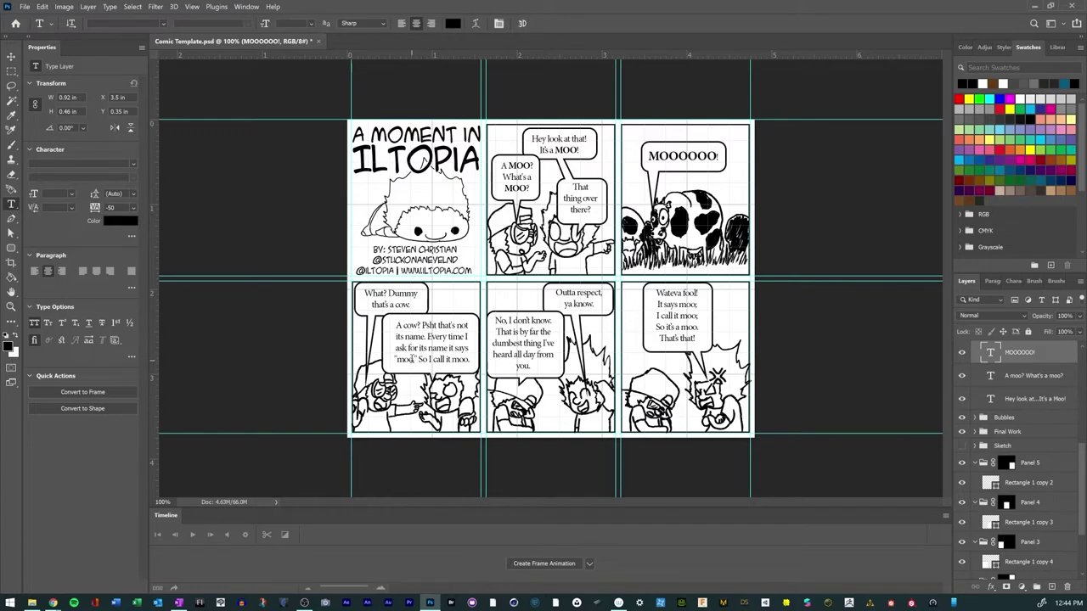
Step: Make the first moo bold all-caps MOO, add a quotation mark before it, and enlarge the text box
{"action": "left_click_drag", "start_coordinate": [413, 359], "coordinate": [395, 360]}
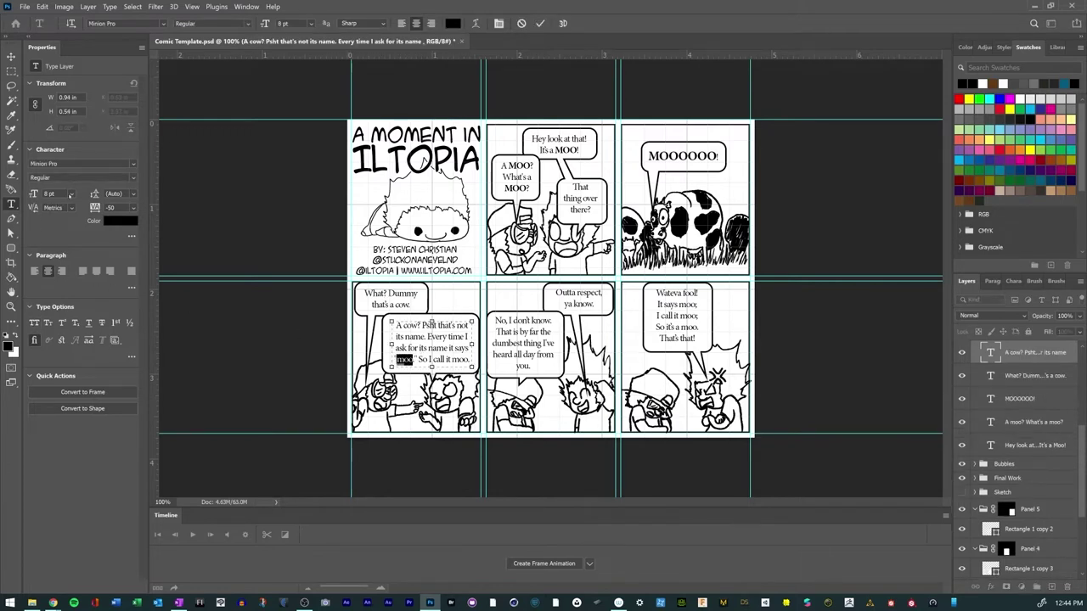
{"action": "left_click", "coordinate": [132, 179]}
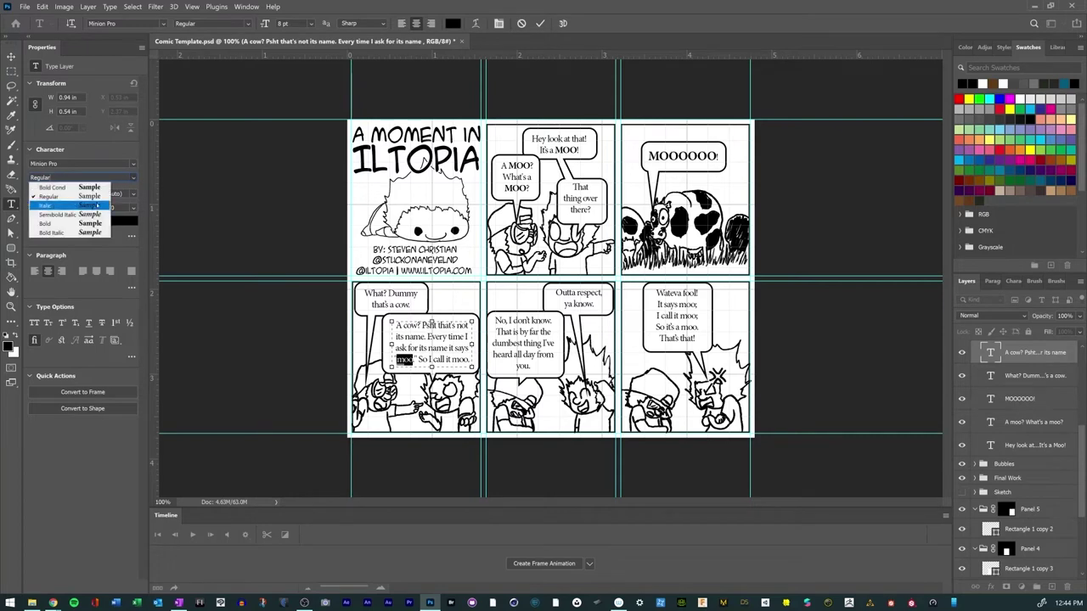
{"action": "left_click", "coordinate": [84, 223]}
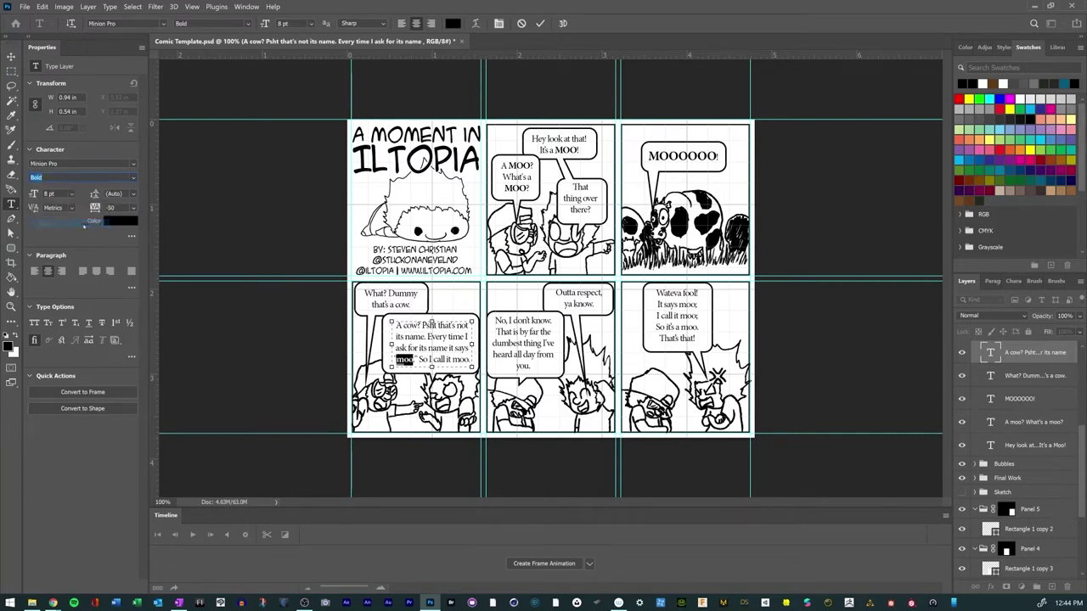
{"action": "left_click", "coordinate": [34, 322]}
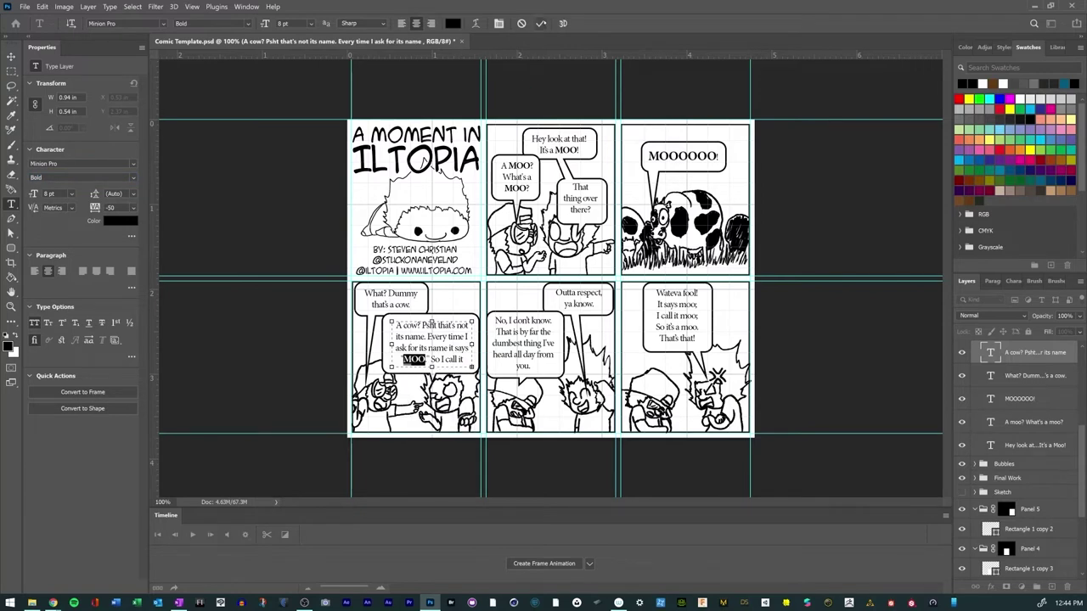
{"action": "left_click", "coordinate": [404, 359]}
{"action": "type", "text": "\""}
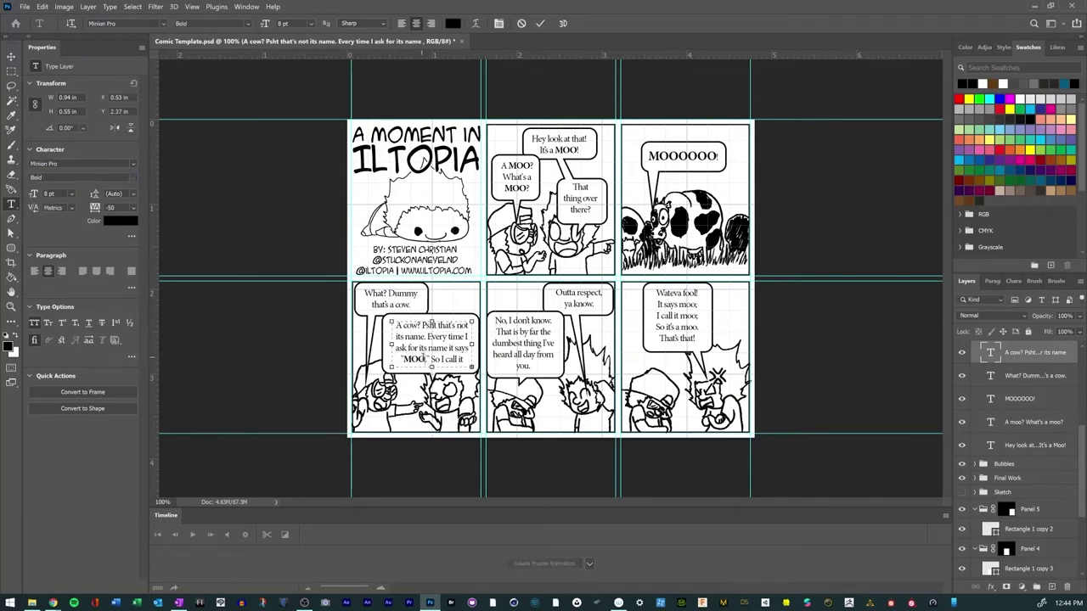
{"action": "mouse_move", "coordinate": [431, 367]}
{"action": "left_mouse_down"}
{"action": "mouse_move", "coordinate": [437, 382]}
{"action": "mouse_move", "coordinate": [434, 365]}
{"action": "left_mouse_up"}
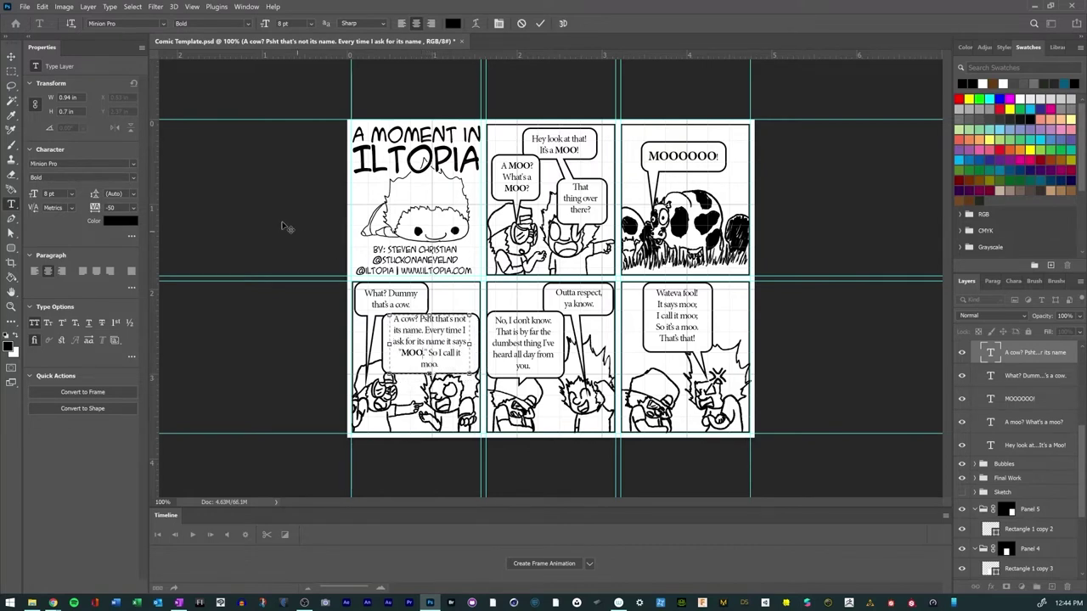
Step: Make the last moo in the bubble bold all-caps MOO
{"action": "double_click", "coordinate": [431, 364]}
{"action": "key", "text": "ctrl+shift+b"}
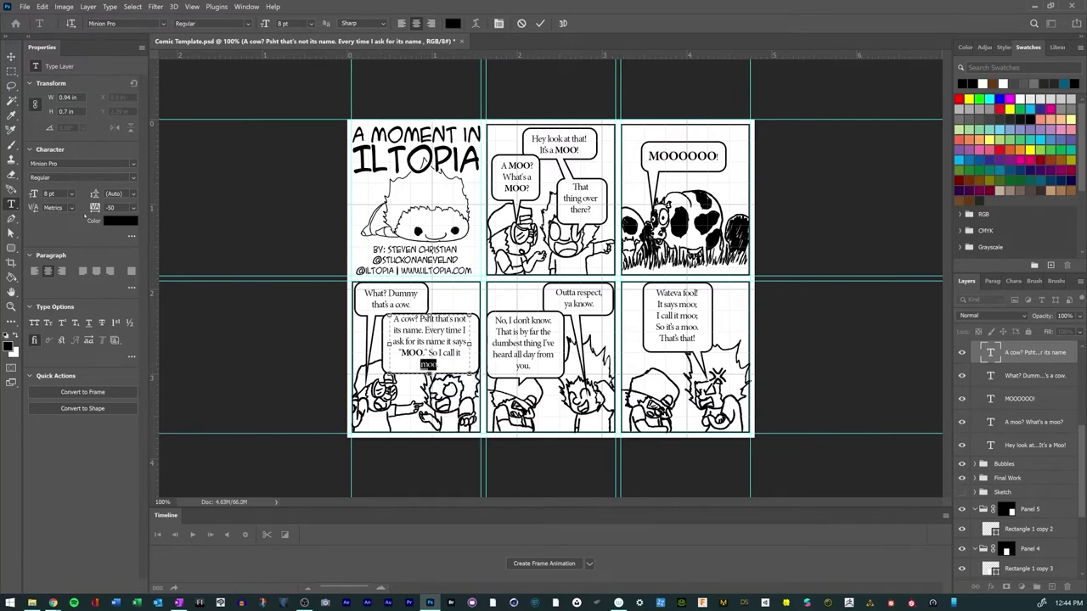
{"action": "left_click", "coordinate": [132, 178]}
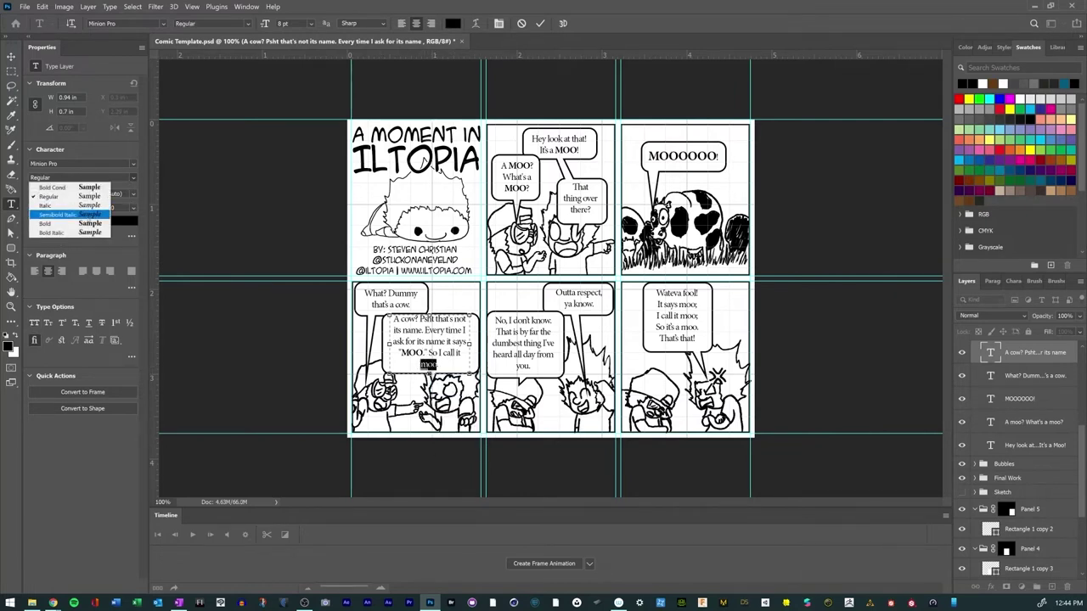
{"action": "left_click", "coordinate": [87, 221]}
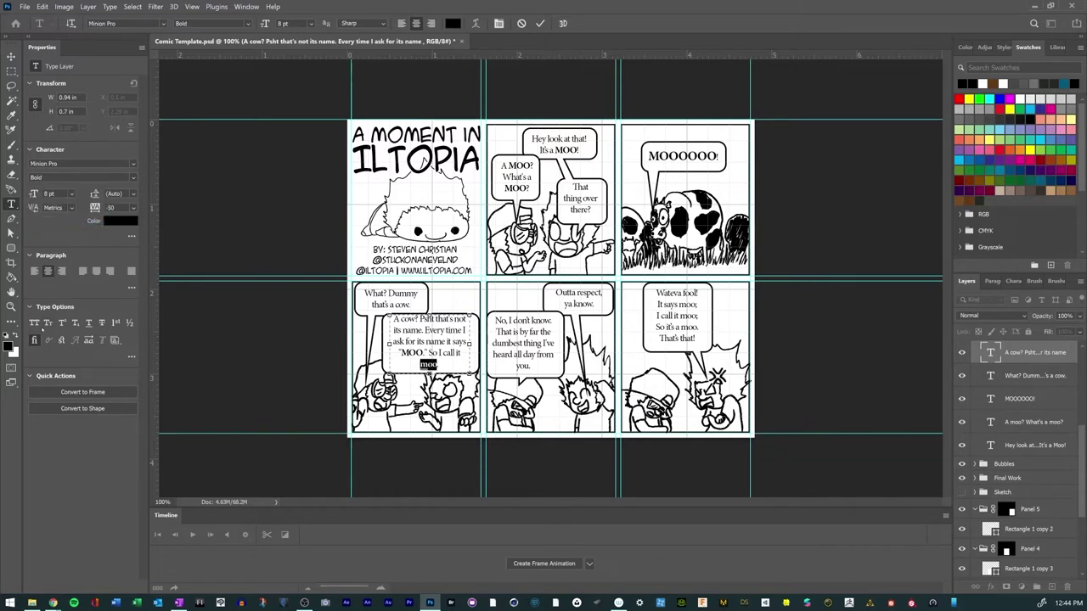
{"action": "key", "text": "ctrl+shift+k"}
{"action": "key", "text": "Down"}
Step: Select all the bubble's text and set its tracking to -80
{"action": "left_click", "coordinate": [412, 339]}
{"action": "triple_click", "coordinate": [411, 340]}
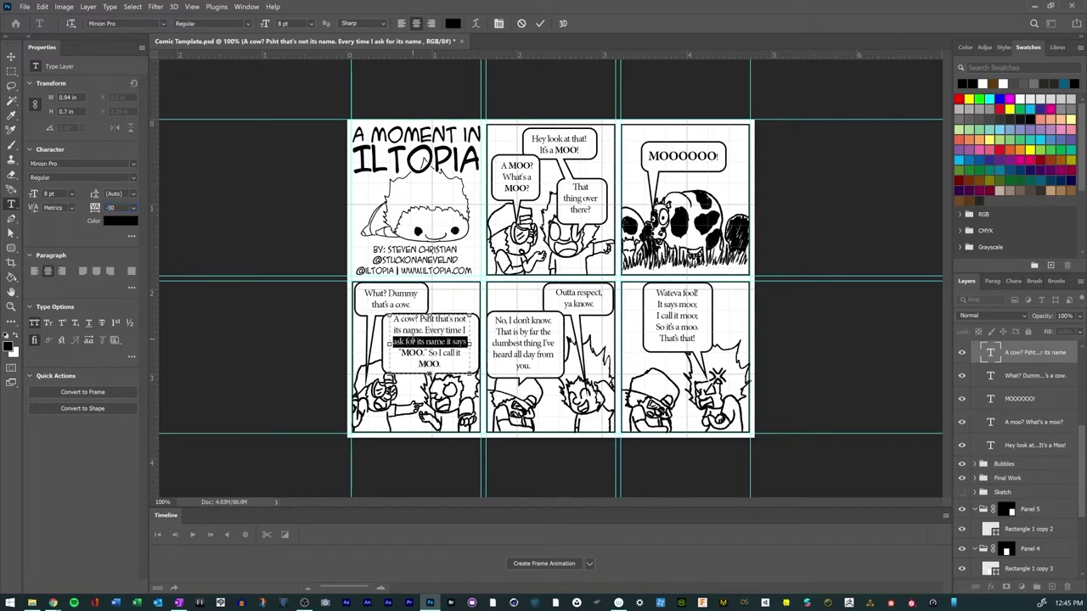
{"action": "left_click", "coordinate": [411, 340]}
{"action": "left_click", "coordinate": [135, 208]}
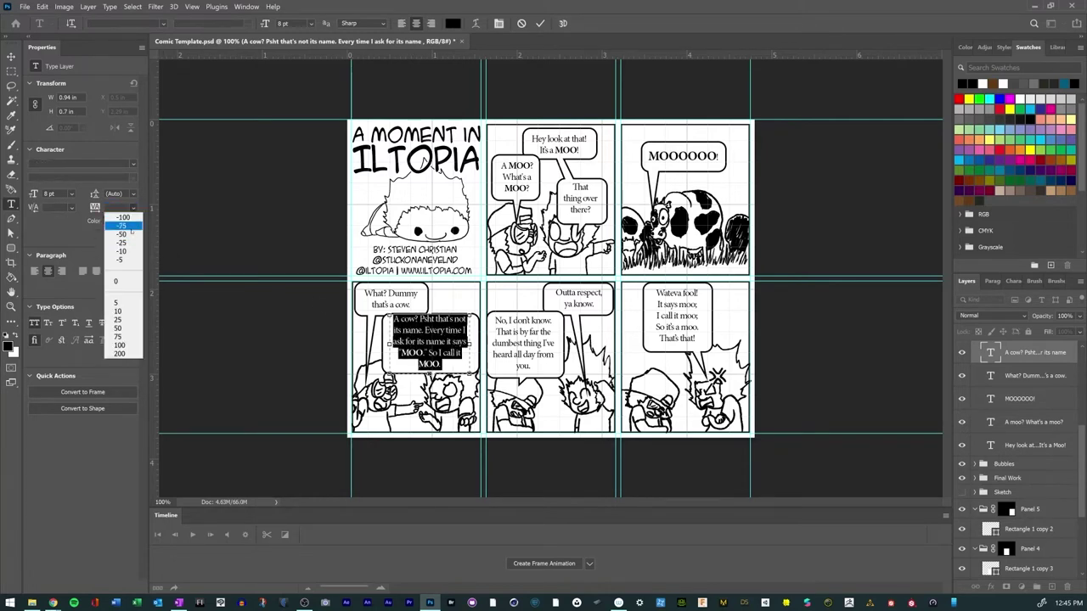
{"action": "left_click", "coordinate": [123, 224]}
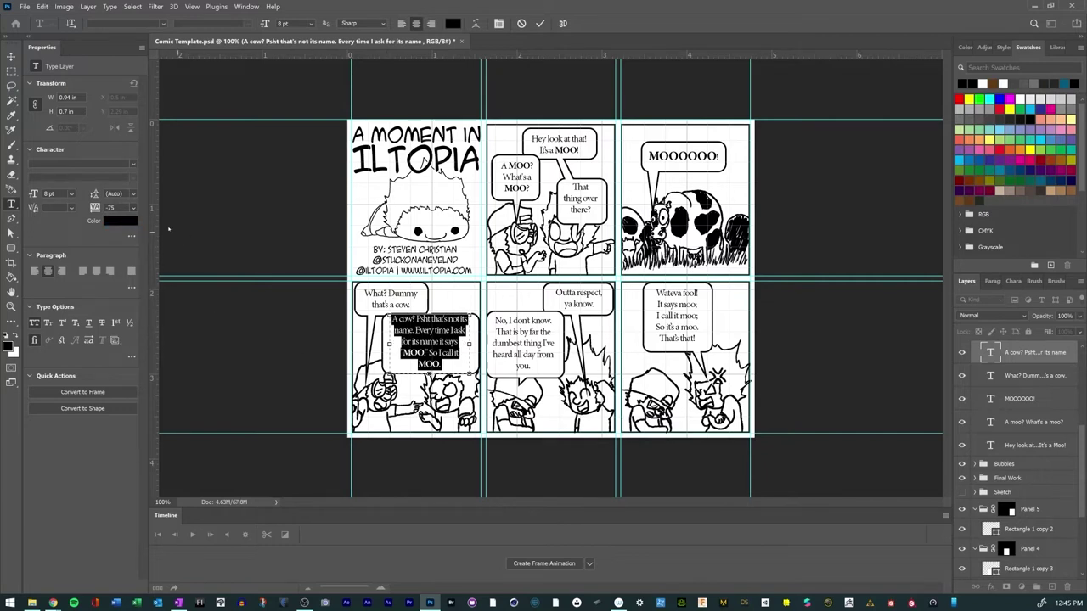
{"action": "left_click", "coordinate": [115, 208]}
{"action": "type", "text": "-80"}
{"action": "key", "text": "Return"}
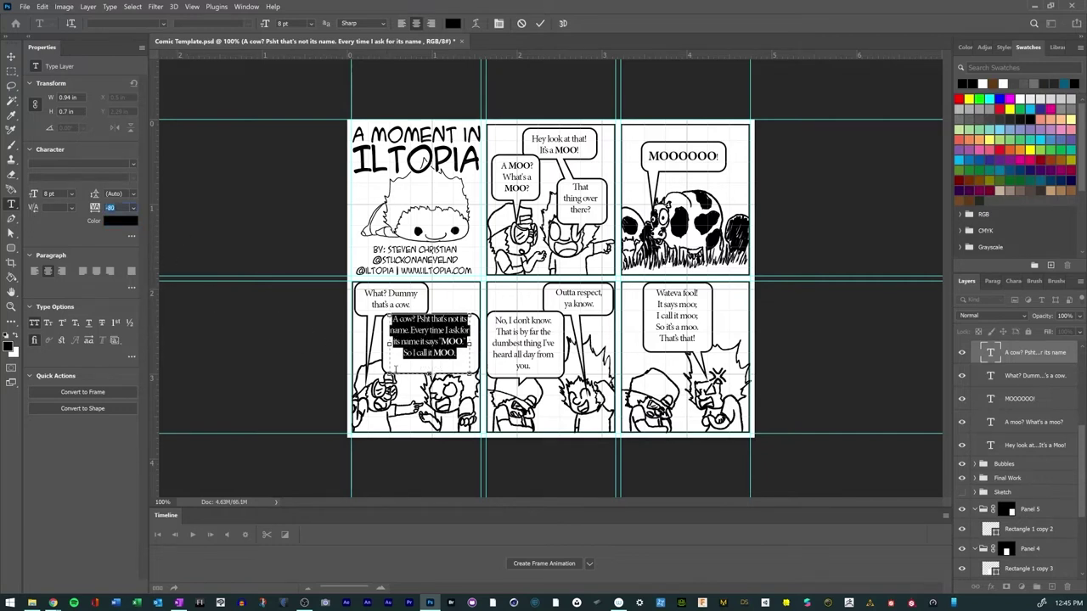
Step: Change tracking to -60, widen the text box to four lines, reposition the text and commit
{"action": "left_click_drag", "start_coordinate": [433, 395], "coordinate": [432, 404]}
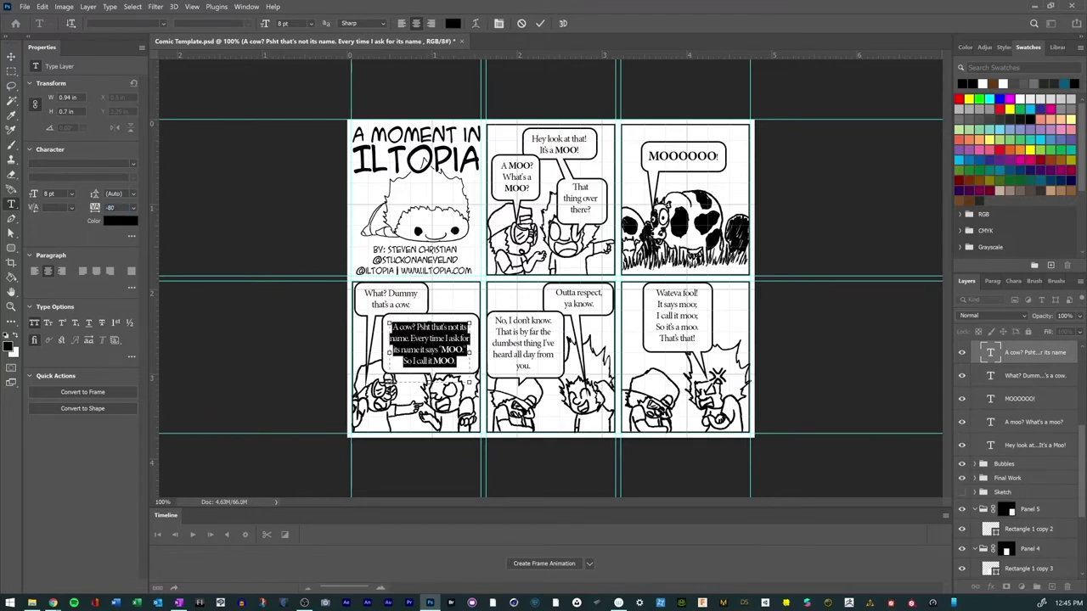
{"action": "left_click", "coordinate": [114, 207]}
{"action": "type", "text": "-60"}
{"action": "key", "text": "Return"}
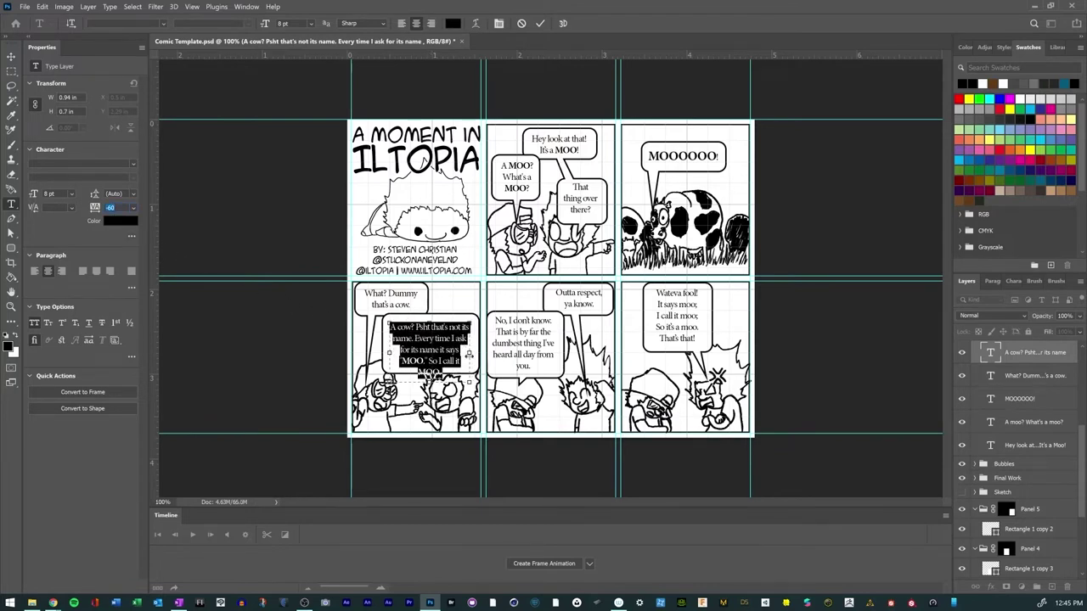
{"action": "left_click_drag", "start_coordinate": [470, 351], "coordinate": [476, 352]}
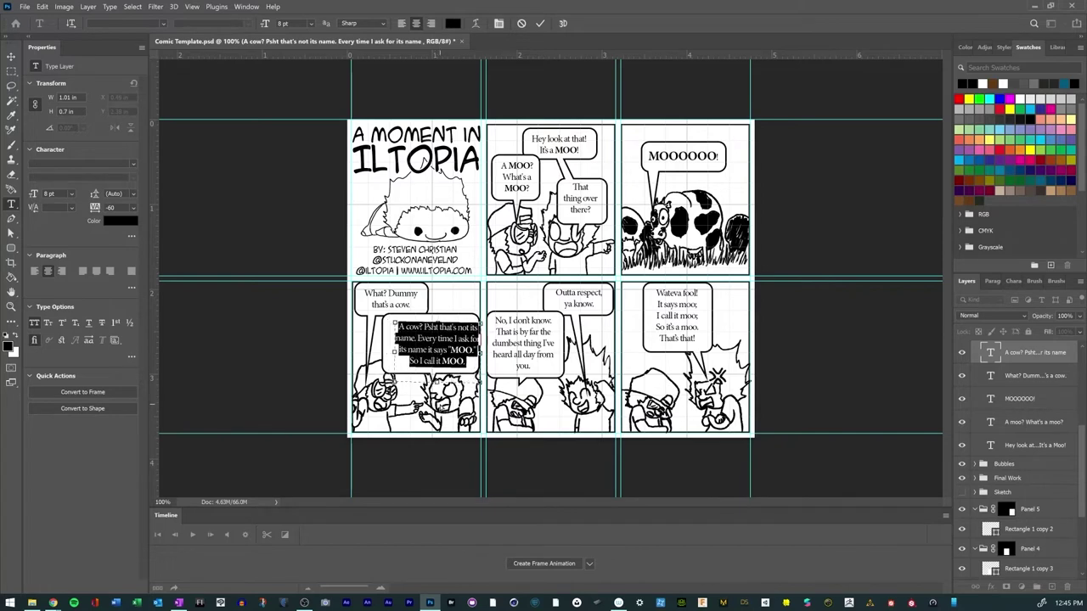
{"action": "left_click_drag", "start_coordinate": [472, 374], "coordinate": [484, 377]}
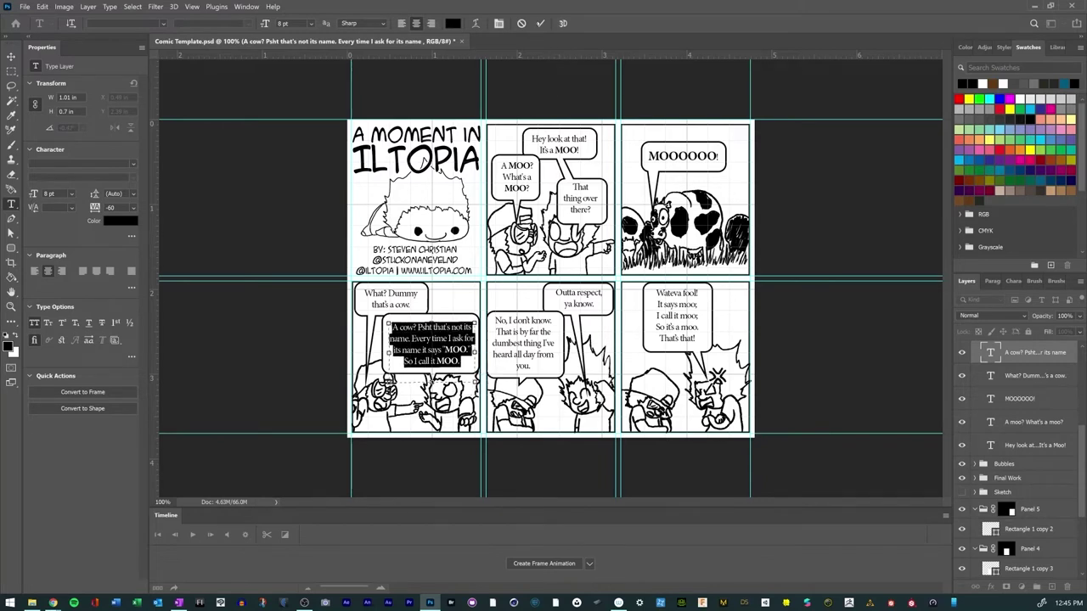
{"action": "left_click", "coordinate": [540, 23]}
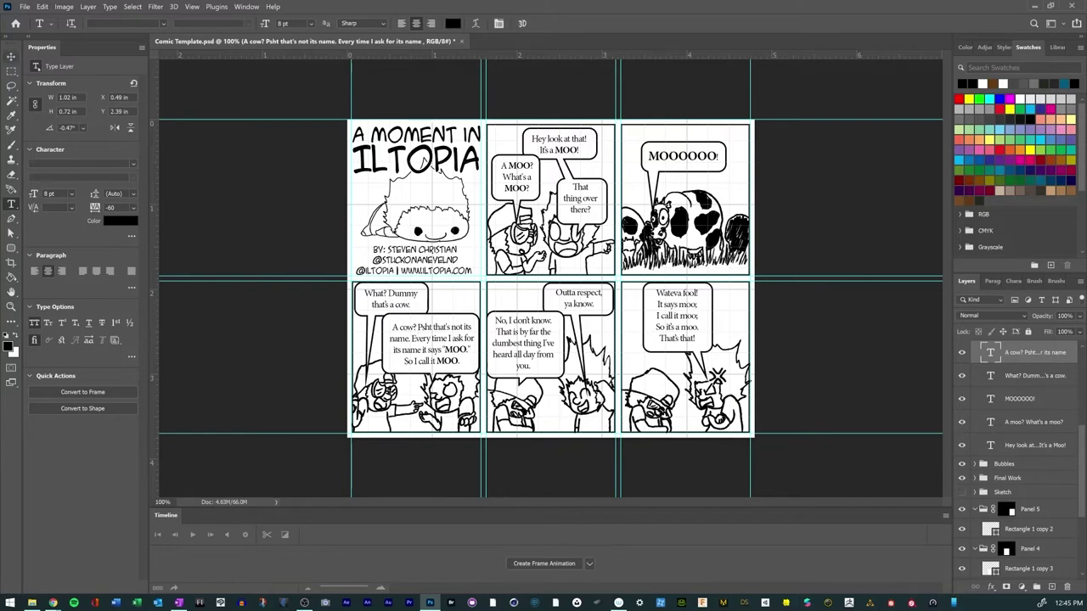
Step: Make the moo in 'It says moo;' bold all caps, with a capital M alternate glyph
{"action": "left_click", "coordinate": [688, 303]}
{"action": "double_click", "coordinate": [688, 303]}
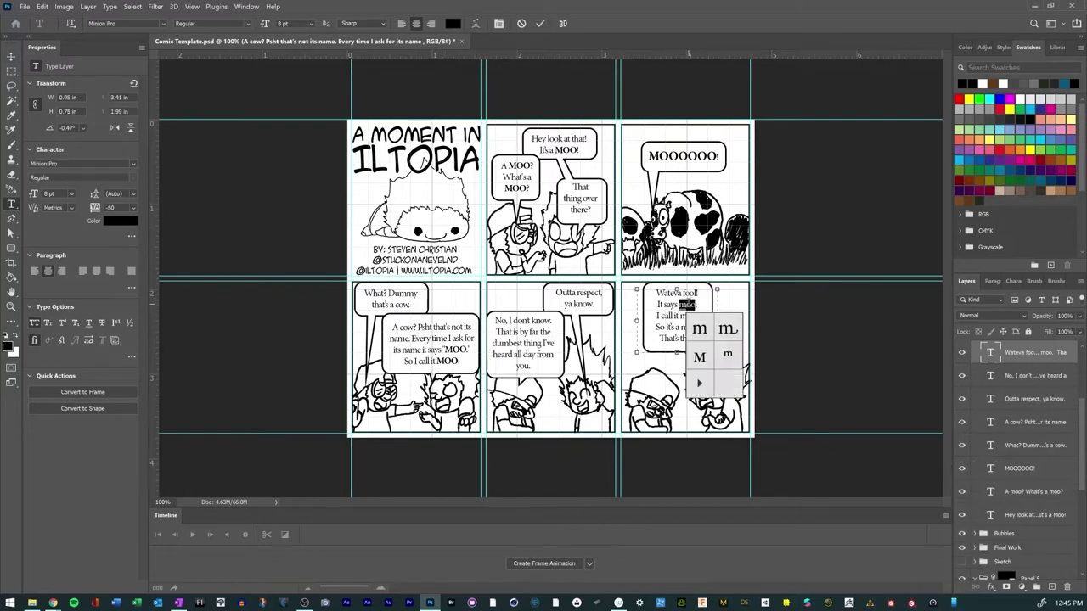
{"action": "left_click", "coordinate": [35, 323]}
{"action": "left_click", "coordinate": [133, 178]}
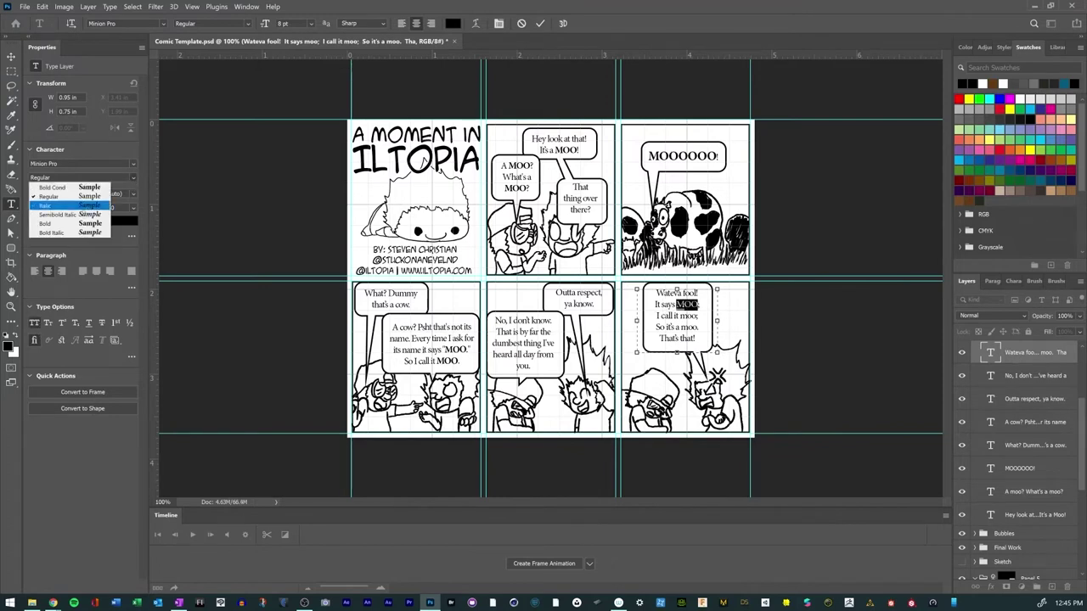
{"action": "left_click", "coordinate": [68, 223]}
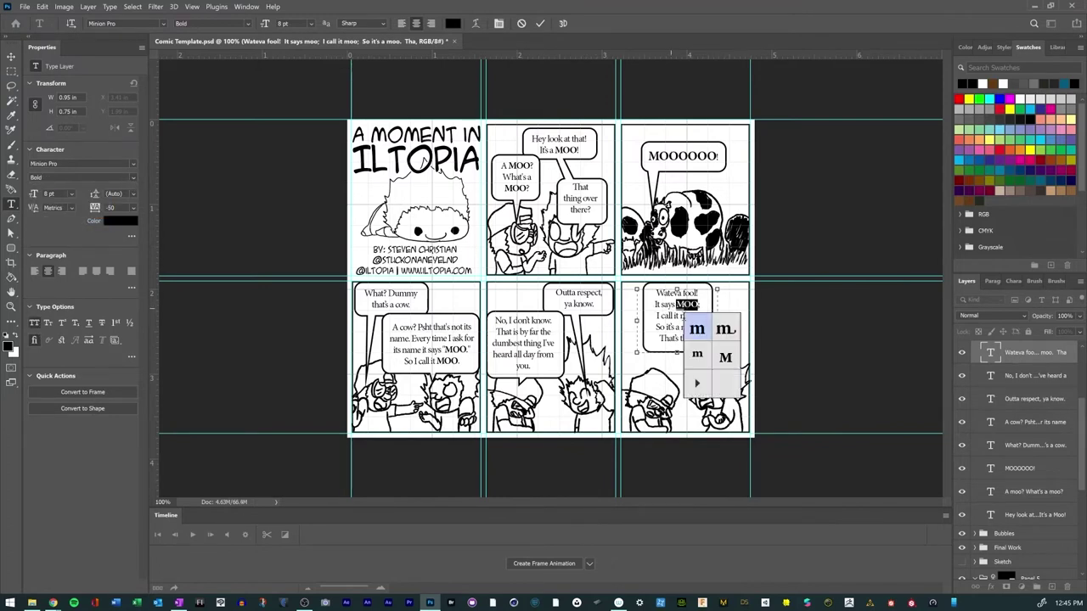
{"action": "key", "text": "shift+Left"}
{"action": "key", "text": "shift+Left"}
{"action": "left_click", "coordinate": [724, 358]}
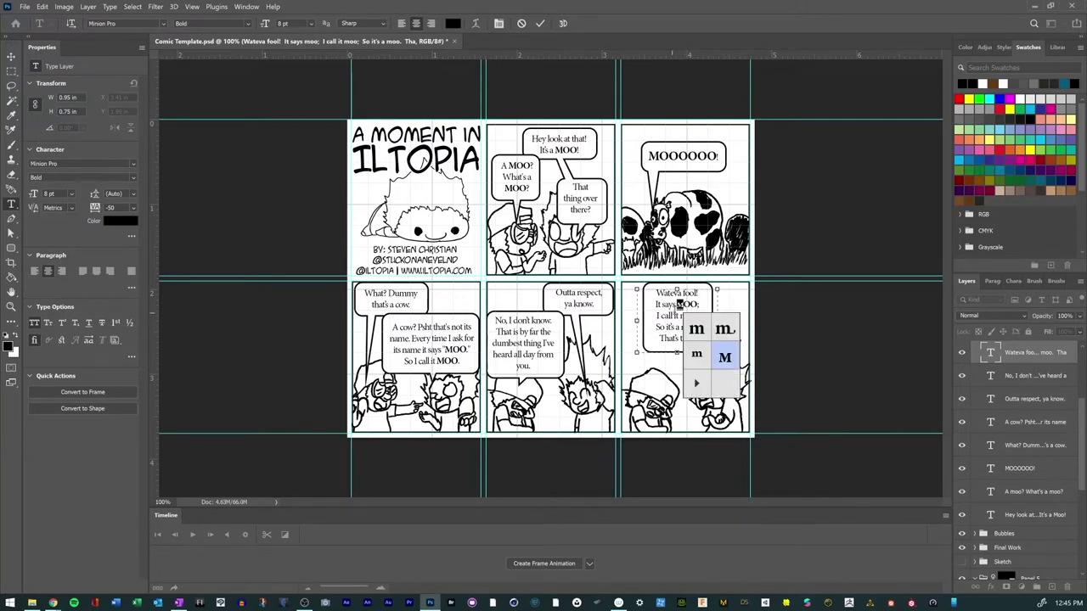
{"action": "key", "text": "ctrl+z"}
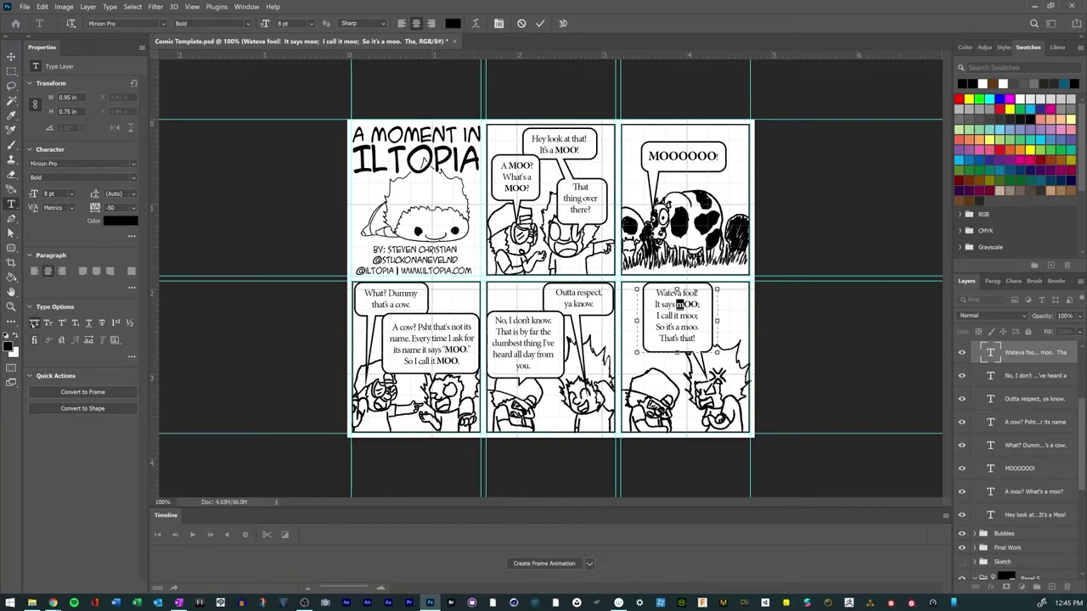
{"action": "key", "text": "ctrl+shift+z"}
{"action": "left_click", "coordinate": [661, 326]}
Step: Set the moos in 'I call it moo;' and 'So it's a moo.' to bold capitals, keeping 8 pt
{"action": "left_click_drag", "start_coordinate": [680, 316], "coordinate": [696, 316]}
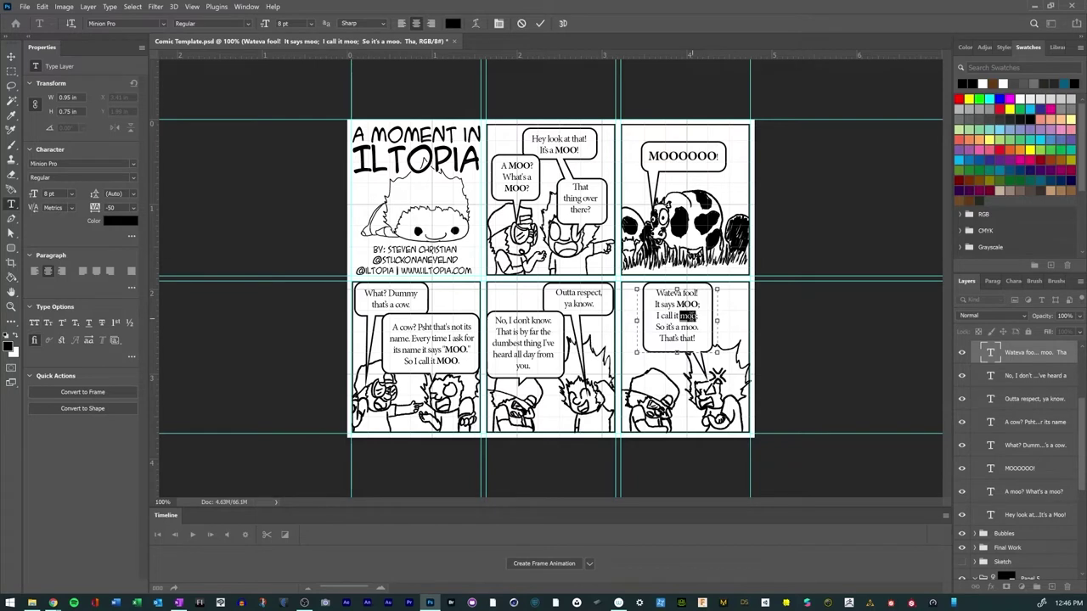
{"action": "left_click", "coordinate": [35, 323]}
{"action": "left_click", "coordinate": [134, 180]}
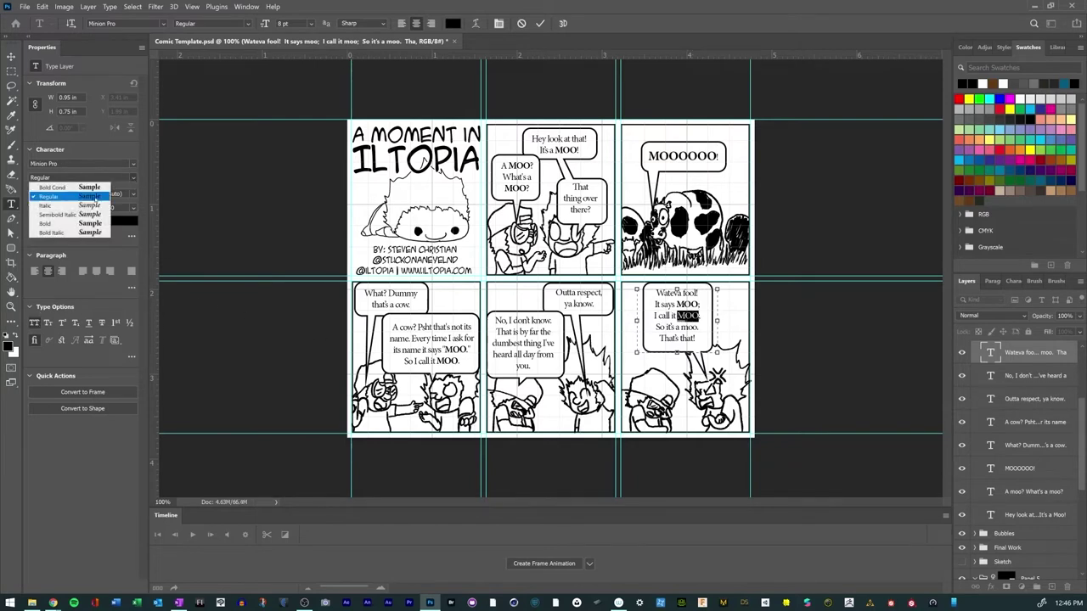
{"action": "left_click", "coordinate": [59, 224]}
{"action": "left_click", "coordinate": [662, 332]}
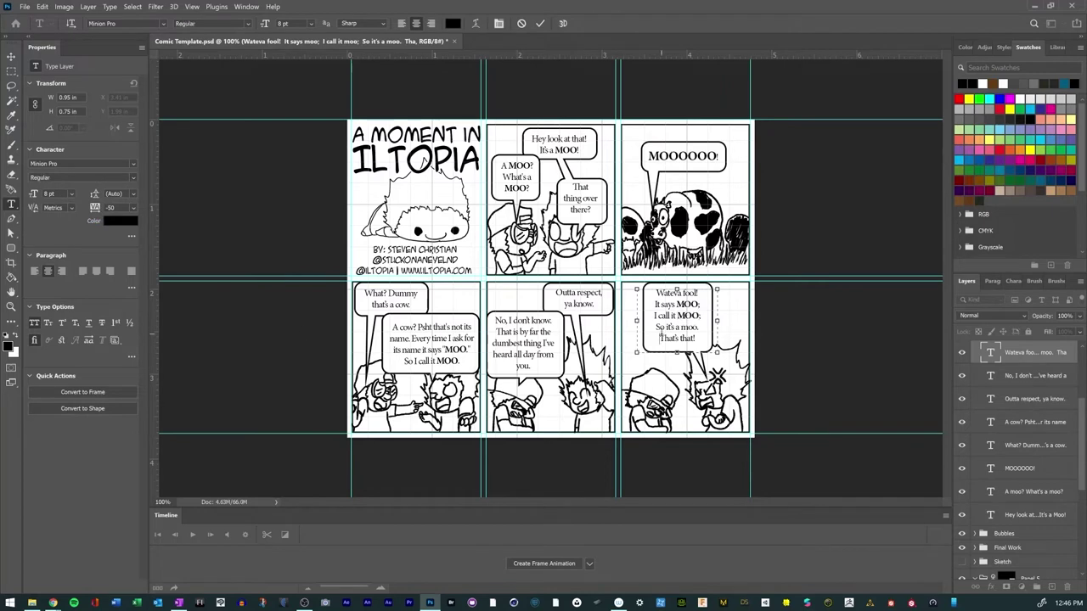
{"action": "left_click_drag", "start_coordinate": [680, 326], "coordinate": [699, 328]}
{"action": "left_click", "coordinate": [35, 323]}
{"action": "left_click", "coordinate": [73, 194]}
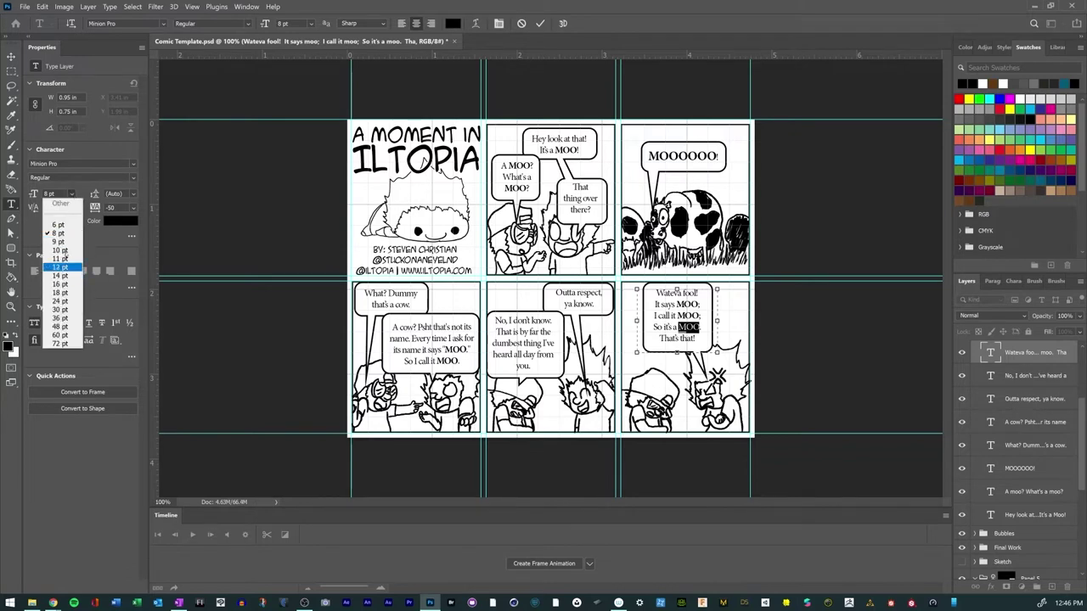
{"action": "key", "text": "Escape"}
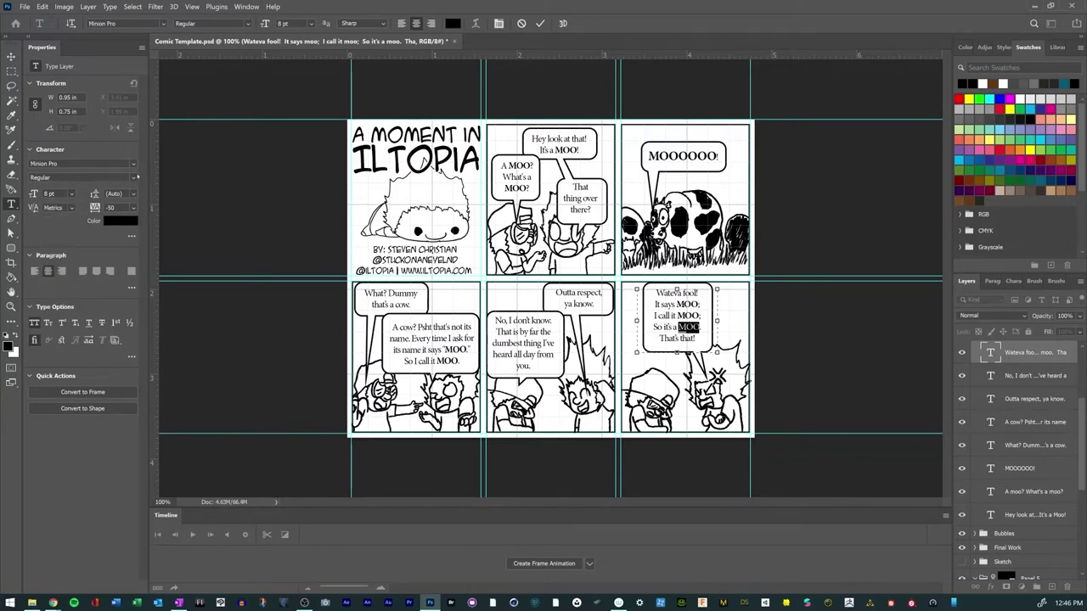
{"action": "left_click", "coordinate": [133, 177]}
{"action": "left_click", "coordinate": [68, 224]}
{"action": "left_click", "coordinate": [541, 23]}
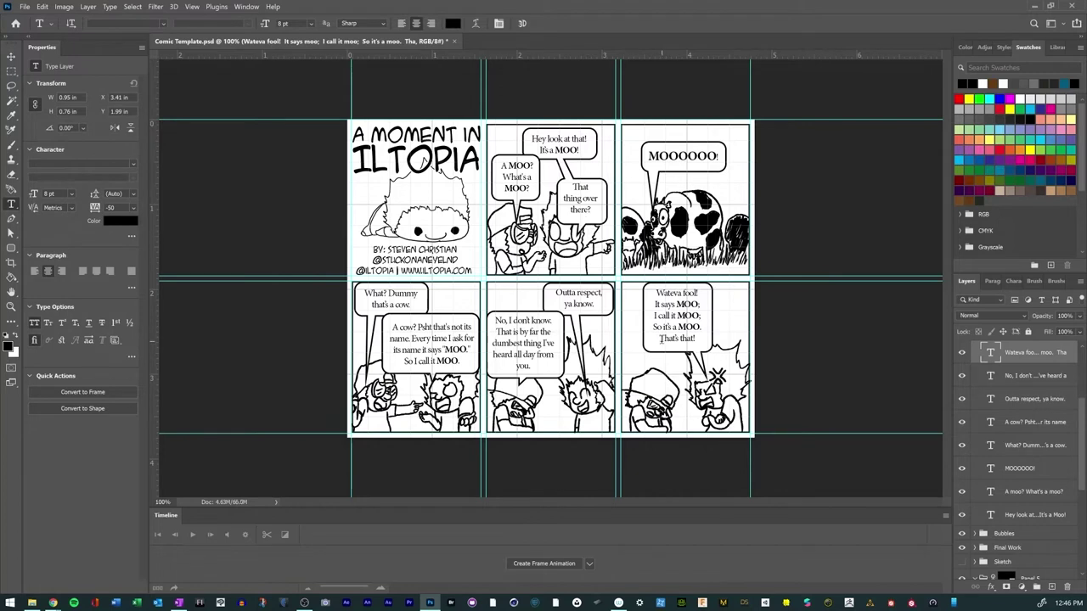
Step: Turn 'That's that!' into bold all-caps THAT'S THAT! and commit the edit
{"action": "left_click_drag", "start_coordinate": [660, 339], "coordinate": [698, 340]}
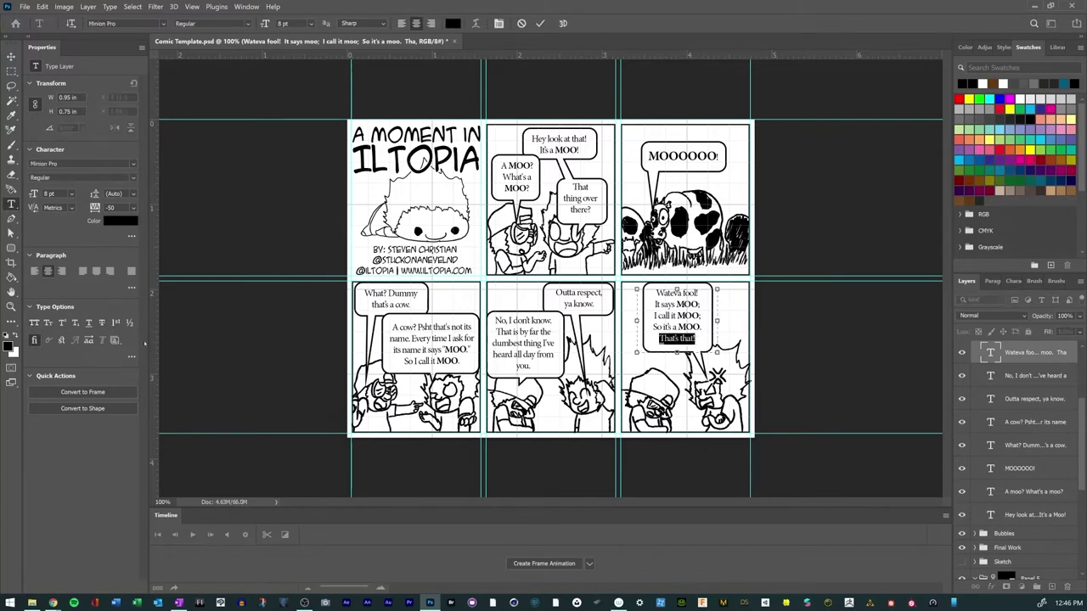
{"action": "left_click", "coordinate": [34, 322]}
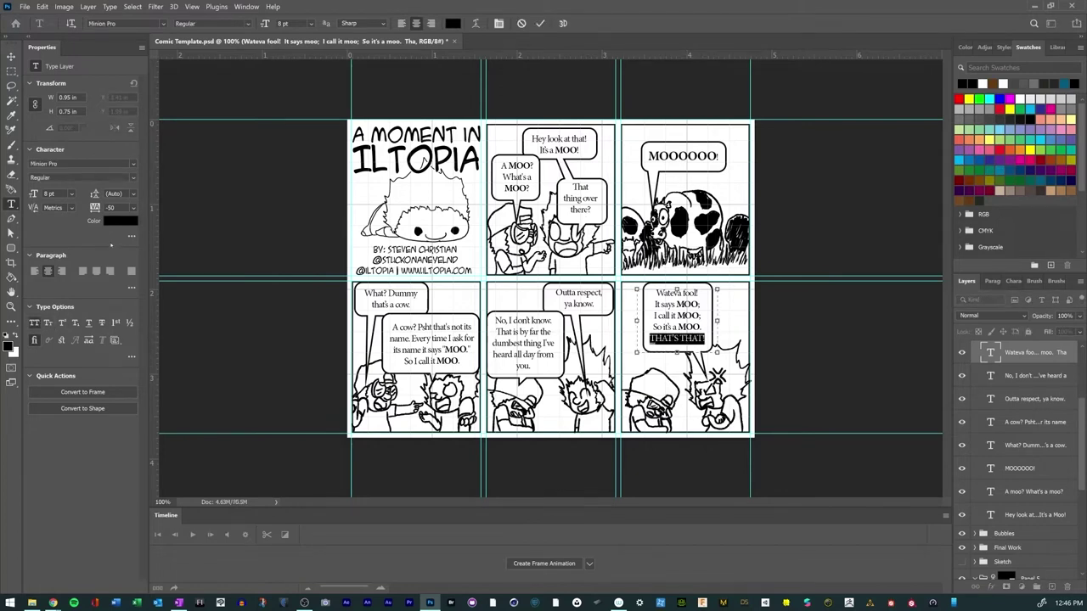
{"action": "left_click", "coordinate": [131, 180]}
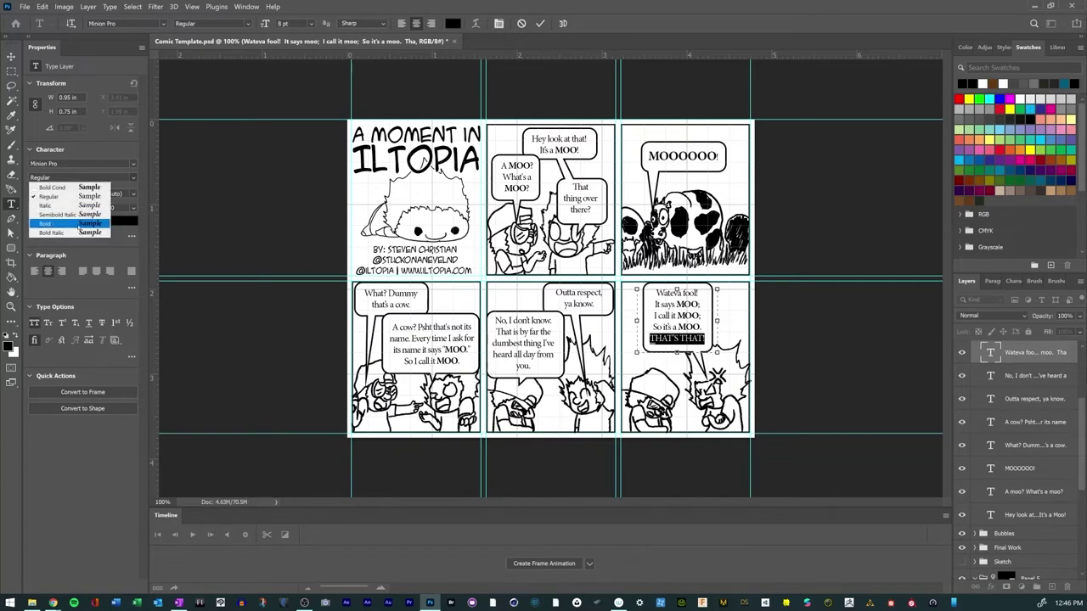
{"action": "left_click", "coordinate": [78, 225]}
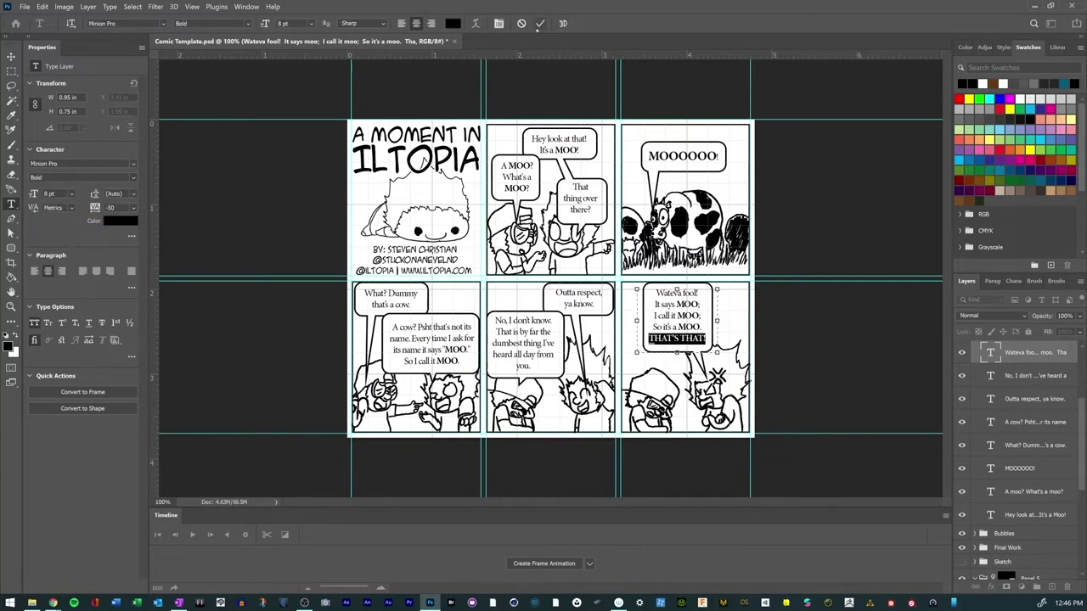
{"action": "left_click", "coordinate": [540, 23]}
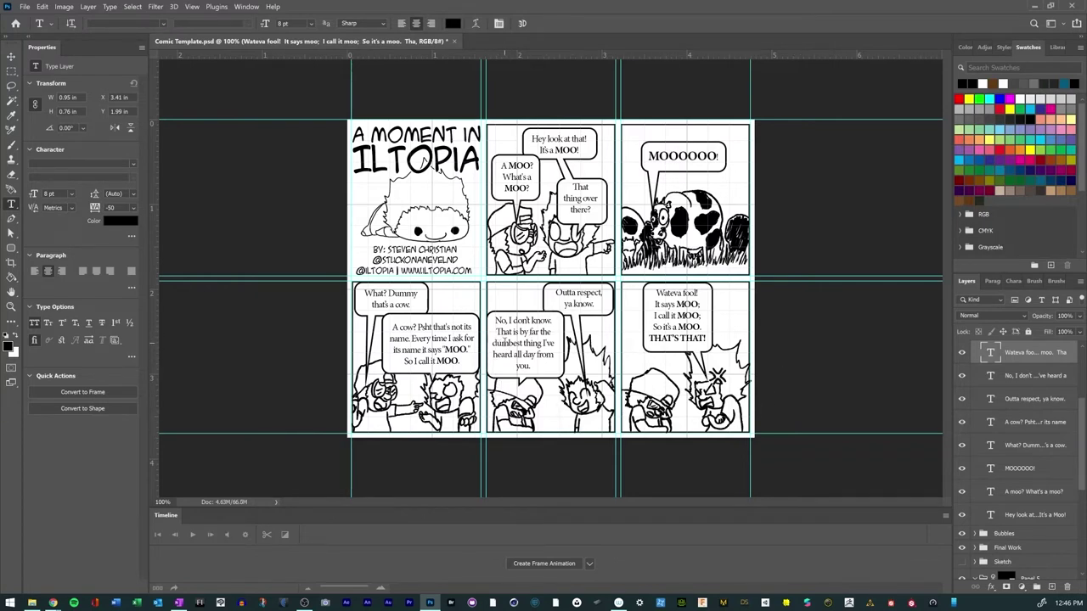
Step: Set dumbest in the fifth panel to bold italic all caps as DUMBEST
{"action": "left_click_drag", "start_coordinate": [522, 343], "coordinate": [490, 343]}
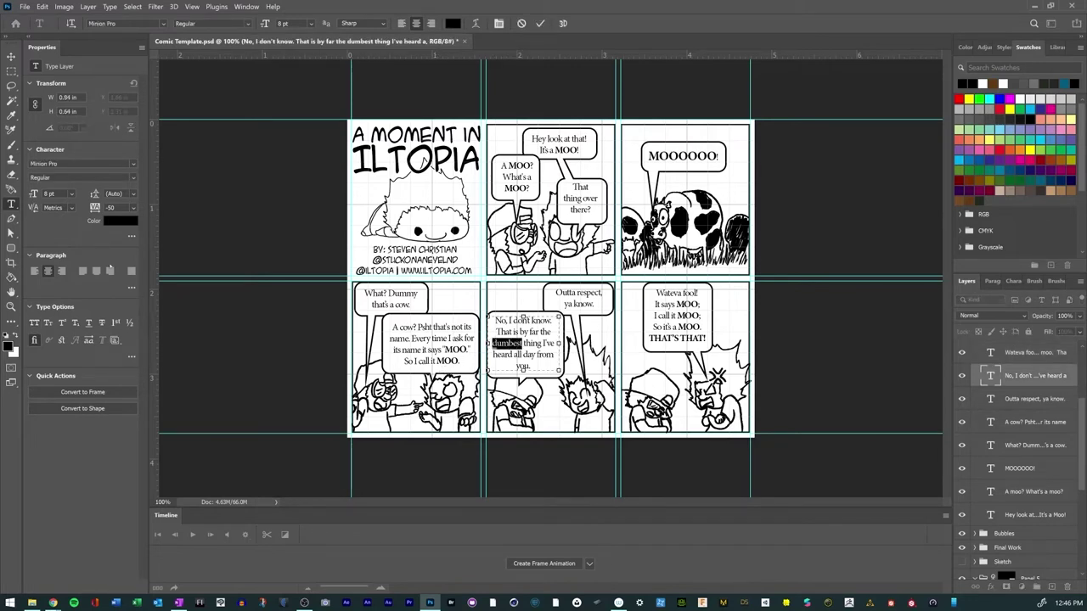
{"action": "left_click", "coordinate": [35, 322]}
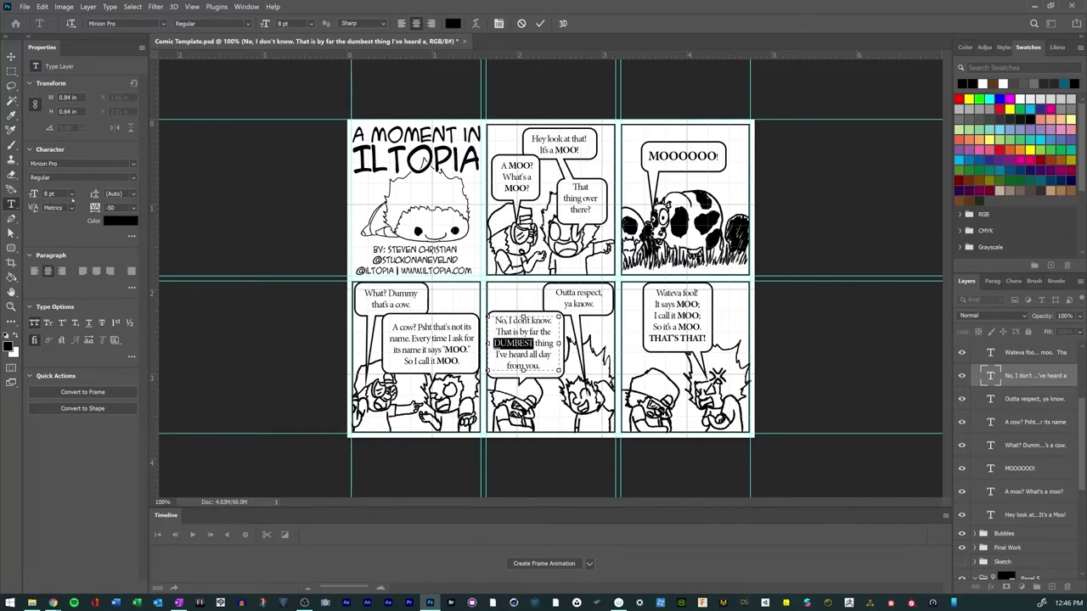
{"action": "left_click", "coordinate": [71, 194]}
{"action": "left_click", "coordinate": [72, 194]}
{"action": "left_click", "coordinate": [212, 23]}
{"action": "left_click", "coordinate": [212, 79]}
{"action": "left_click", "coordinate": [540, 24]}
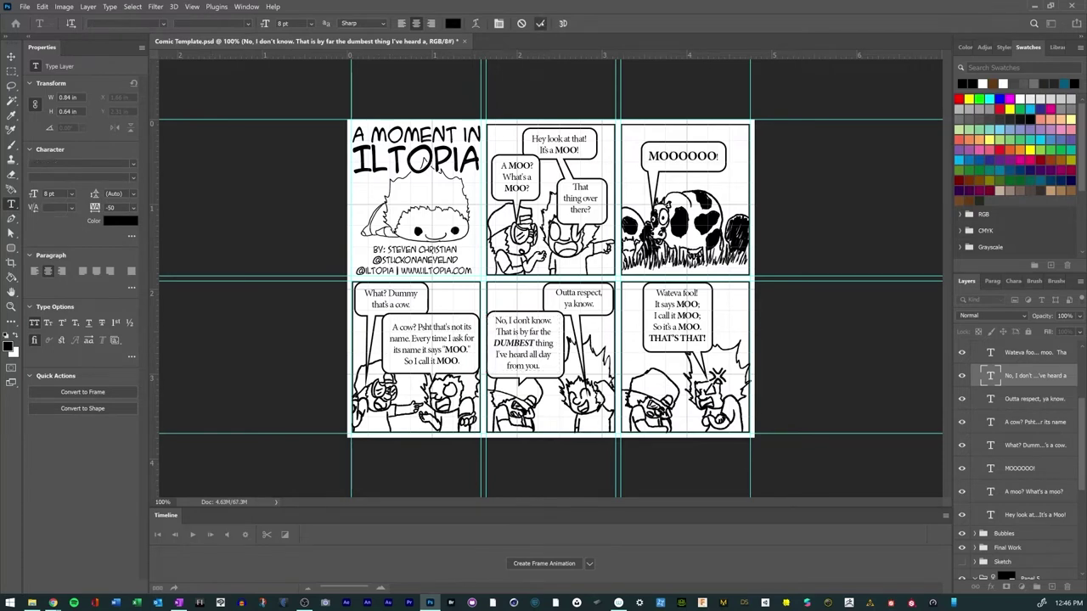
Step: Set Dummy in the fourth panel to bold italic all caps as DUMMY
{"action": "left_click_drag", "start_coordinate": [389, 293], "coordinate": [420, 293]}
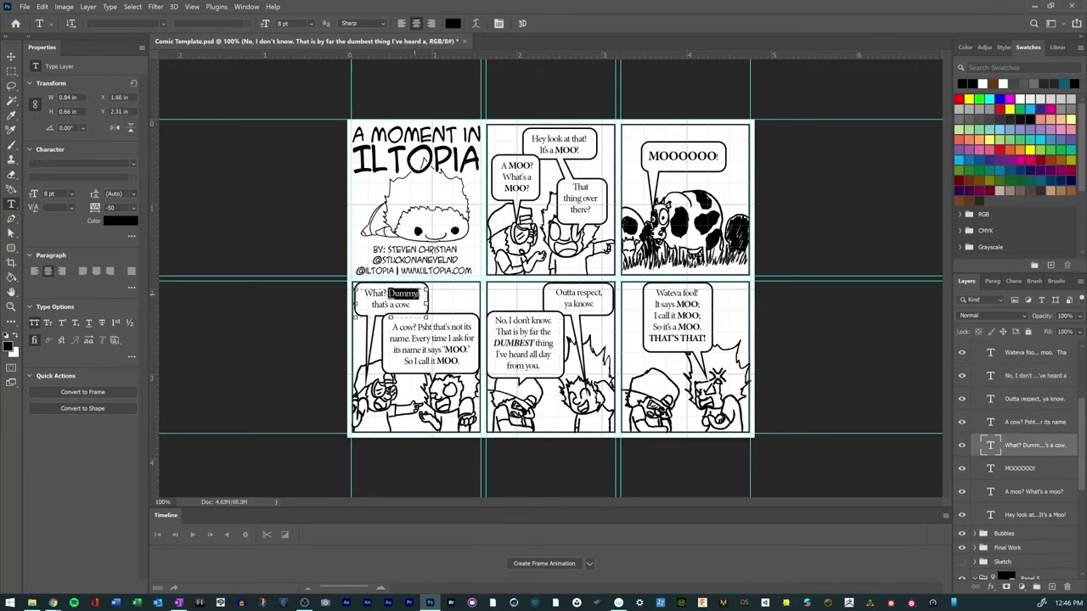
{"action": "left_click", "coordinate": [256, 24]}
{"action": "left_click", "coordinate": [232, 76]}
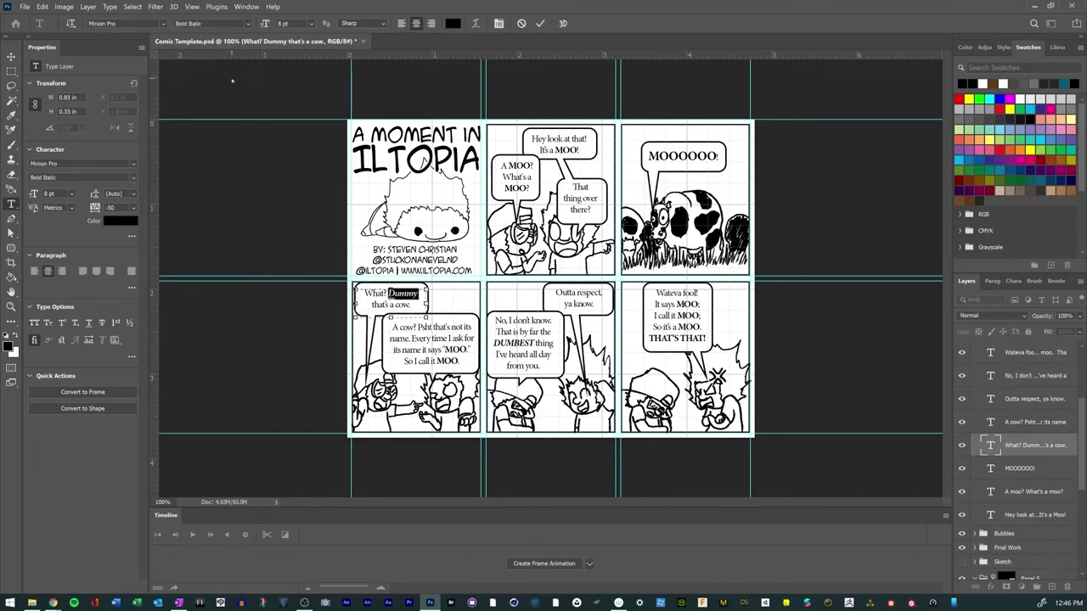
{"action": "left_click", "coordinate": [35, 322]}
{"action": "left_click", "coordinate": [540, 23]}
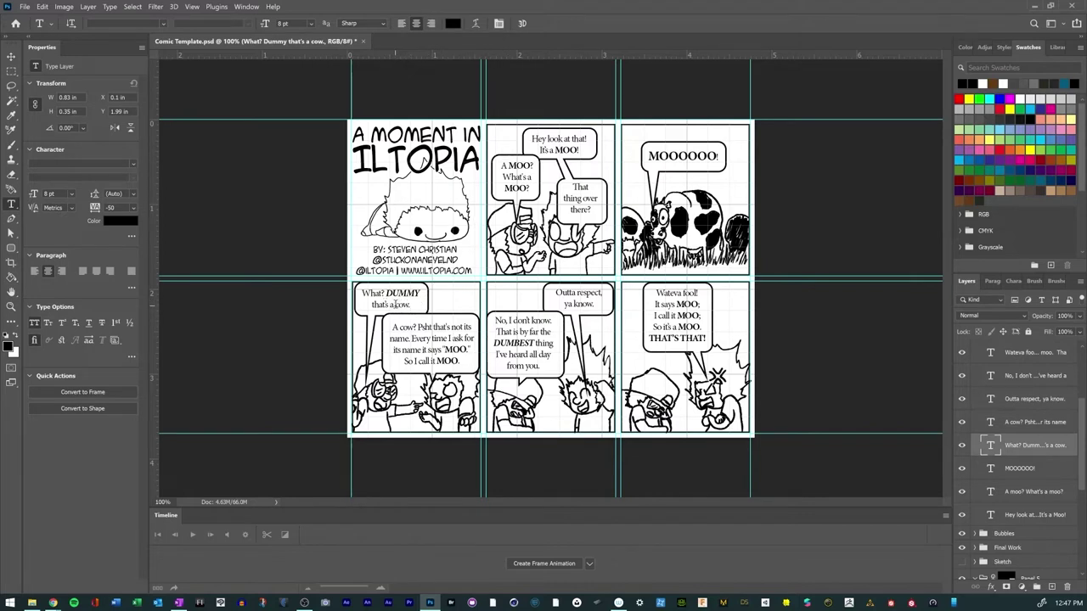
Step: Make cow in 'that's a cow.' bold Minion Pro capitals, then select cow in the 'A cow?' bubble
{"action": "left_click_drag", "start_coordinate": [394, 304], "coordinate": [409, 303]}
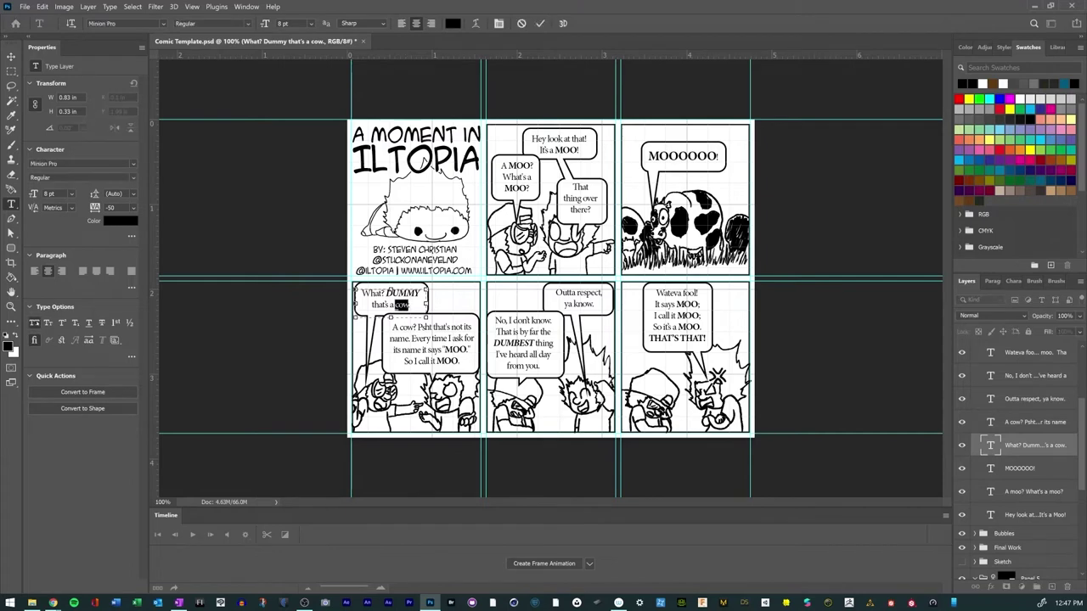
{"action": "key", "text": "ctrl+shift+k"}
{"action": "left_click", "coordinate": [134, 165]}
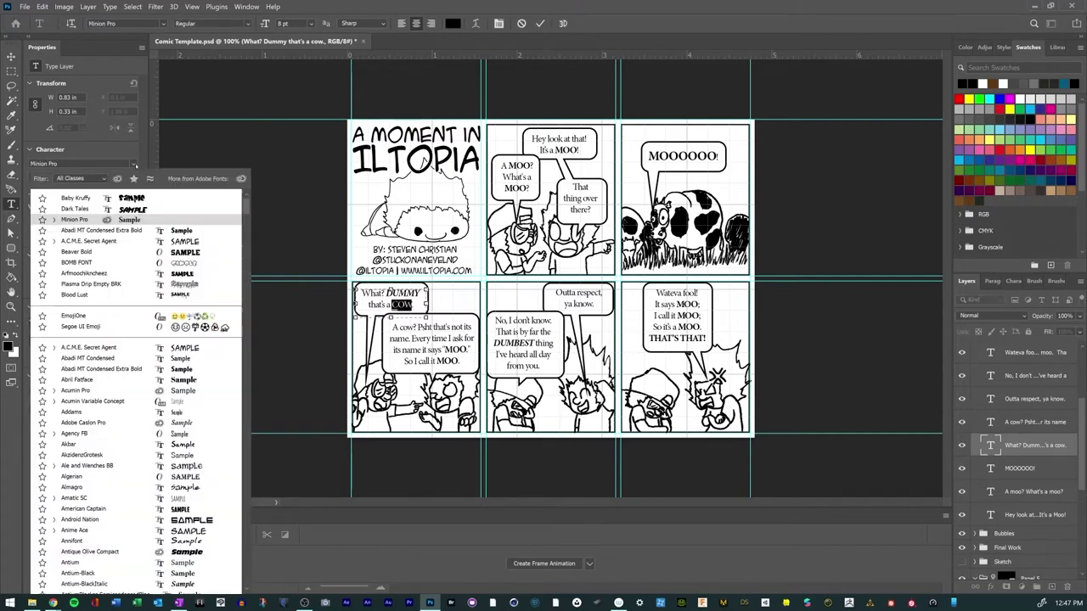
{"action": "left_click", "coordinate": [134, 165]}
{"action": "left_click", "coordinate": [134, 177]}
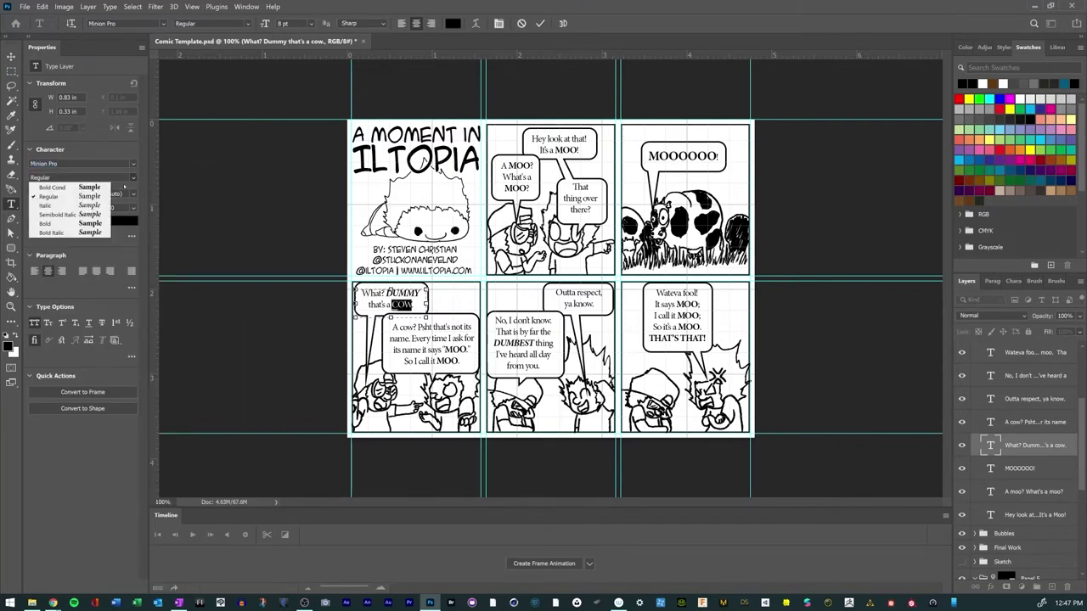
{"action": "left_click", "coordinate": [85, 213]}
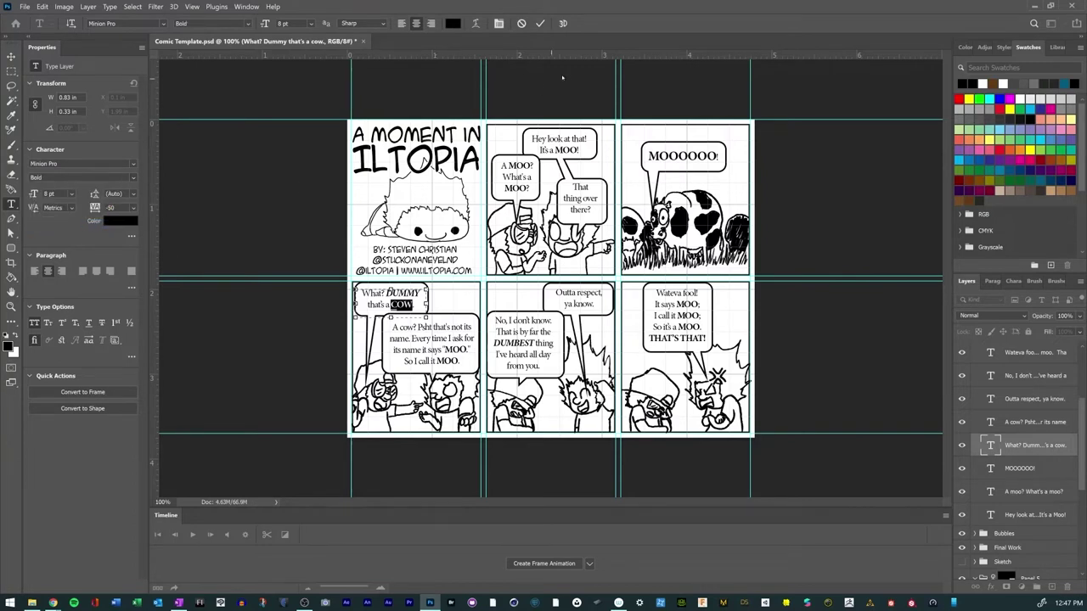
{"action": "left_click", "coordinate": [540, 23]}
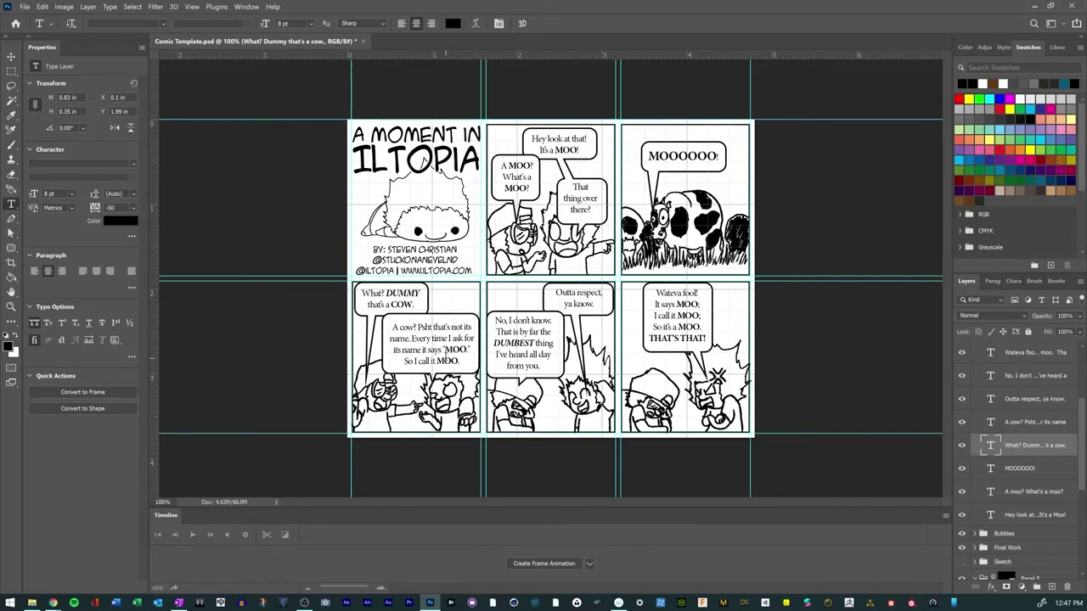
{"action": "left_click_drag", "start_coordinate": [433, 326], "coordinate": [398, 327]}
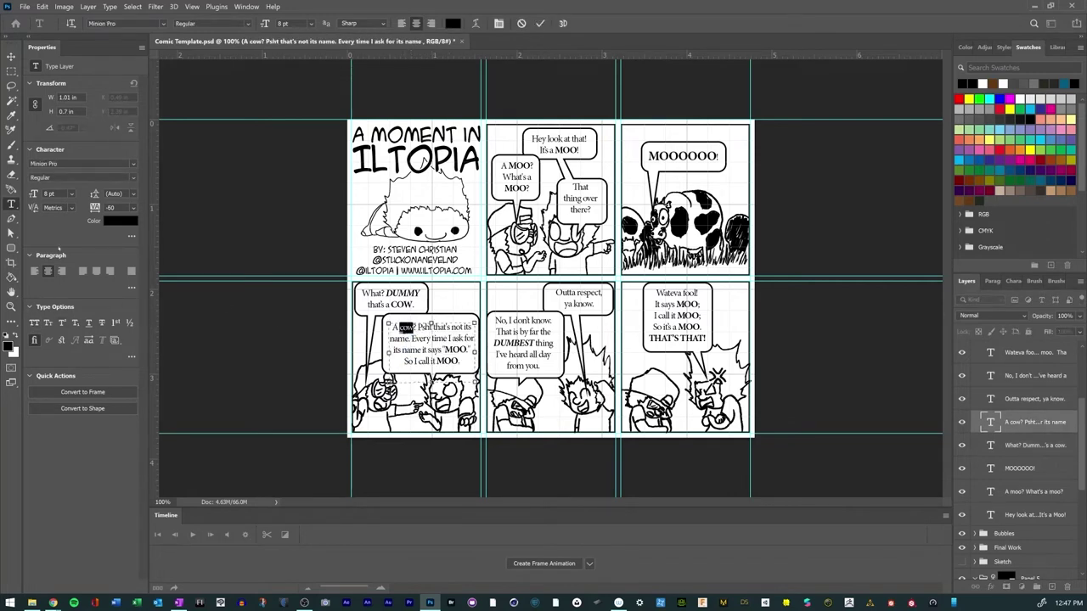
Step: Make cow in the 'A cow? Psht' bubble bold capitals and save the Comic Template document
{"action": "left_click", "coordinate": [34, 322]}
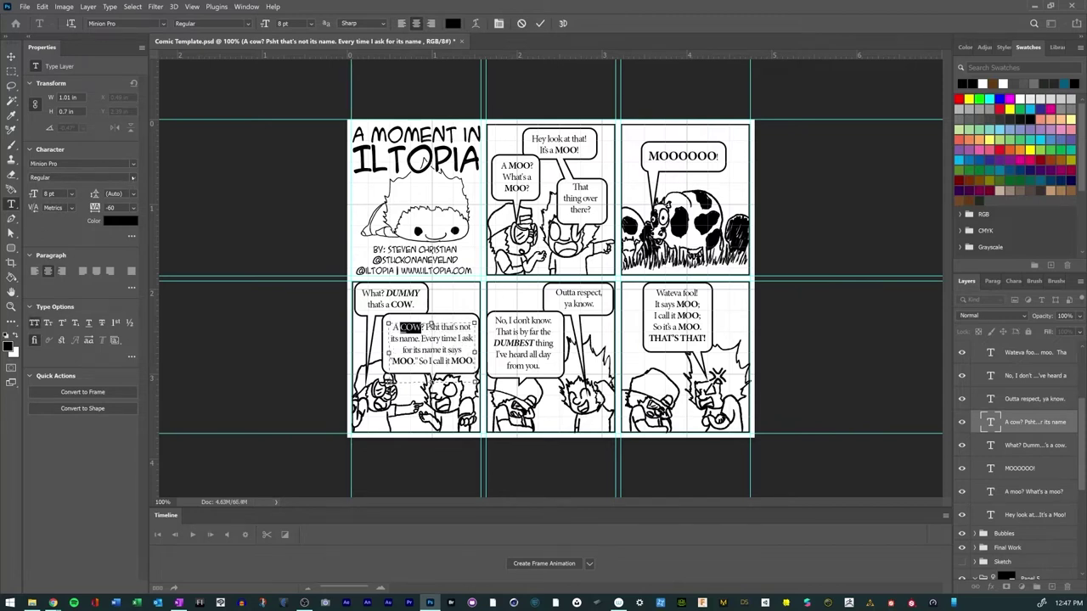
{"action": "left_click", "coordinate": [76, 177]}
{"action": "left_click", "coordinate": [80, 223]}
{"action": "left_click", "coordinate": [540, 23]}
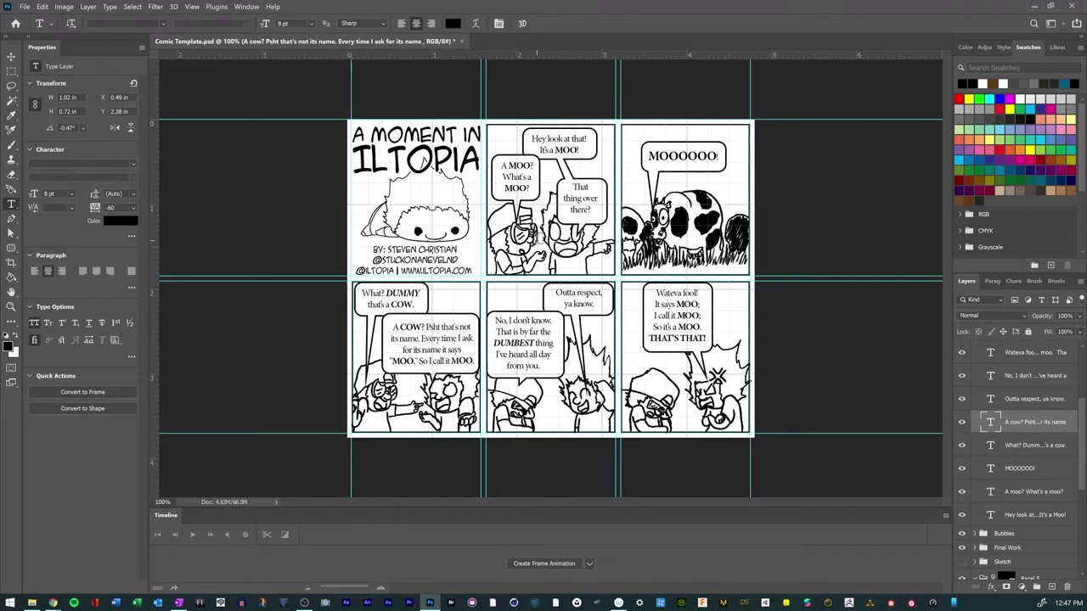
{"action": "left_click", "coordinate": [24, 6]}
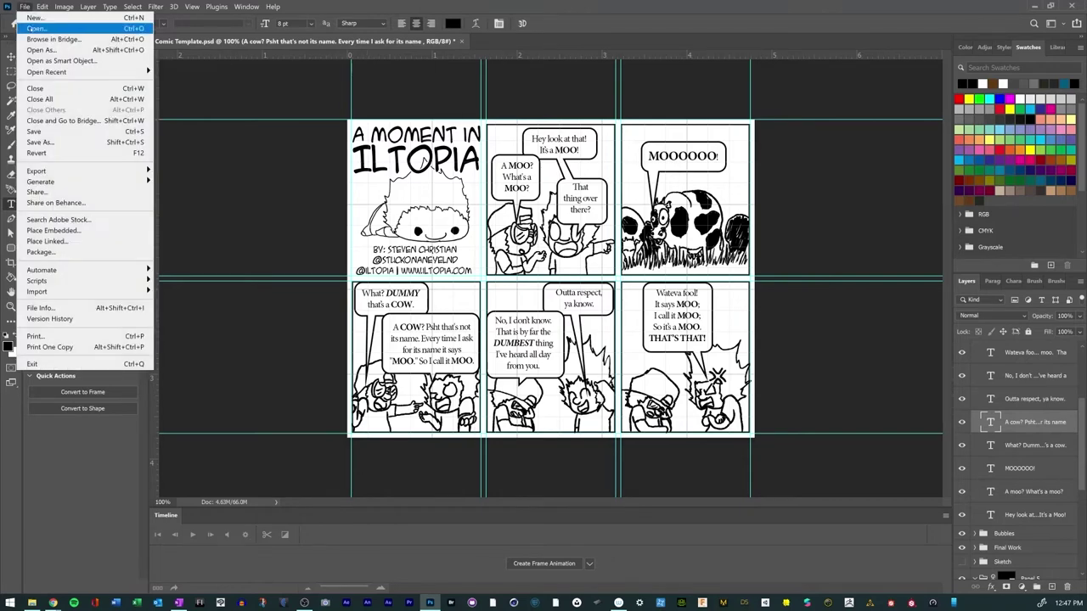
{"action": "left_click", "coordinate": [38, 139]}
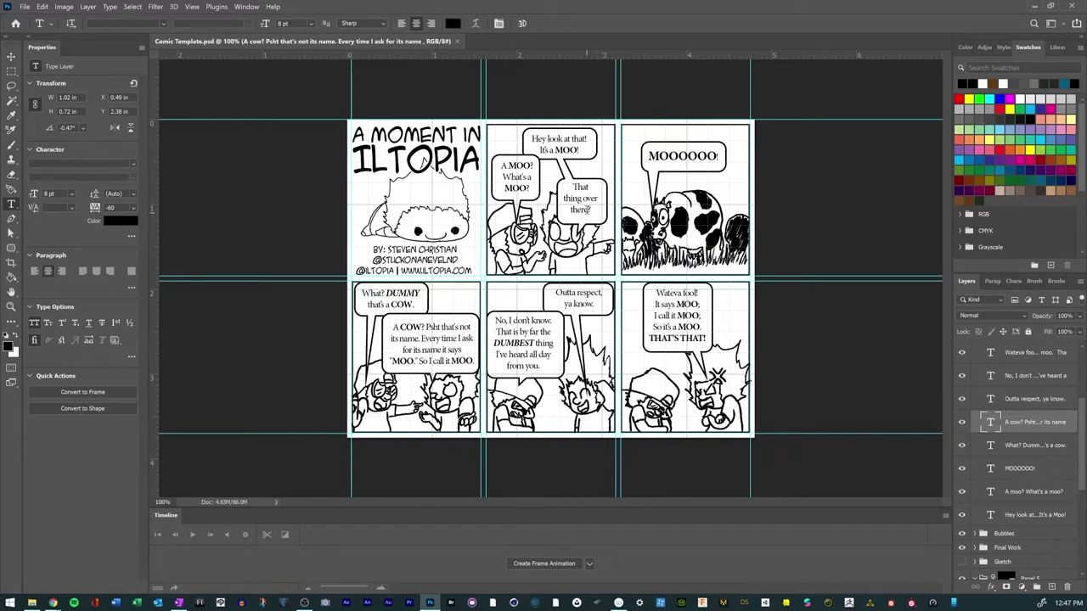
{"action": "left_click", "coordinate": [579, 208]}
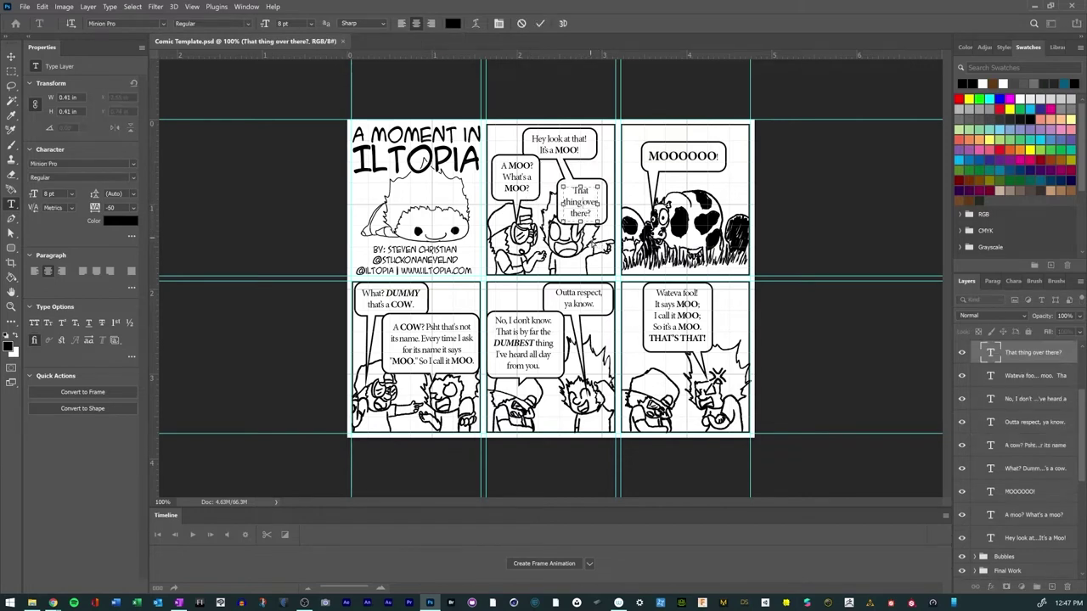
{"action": "left_click", "coordinate": [541, 24]}
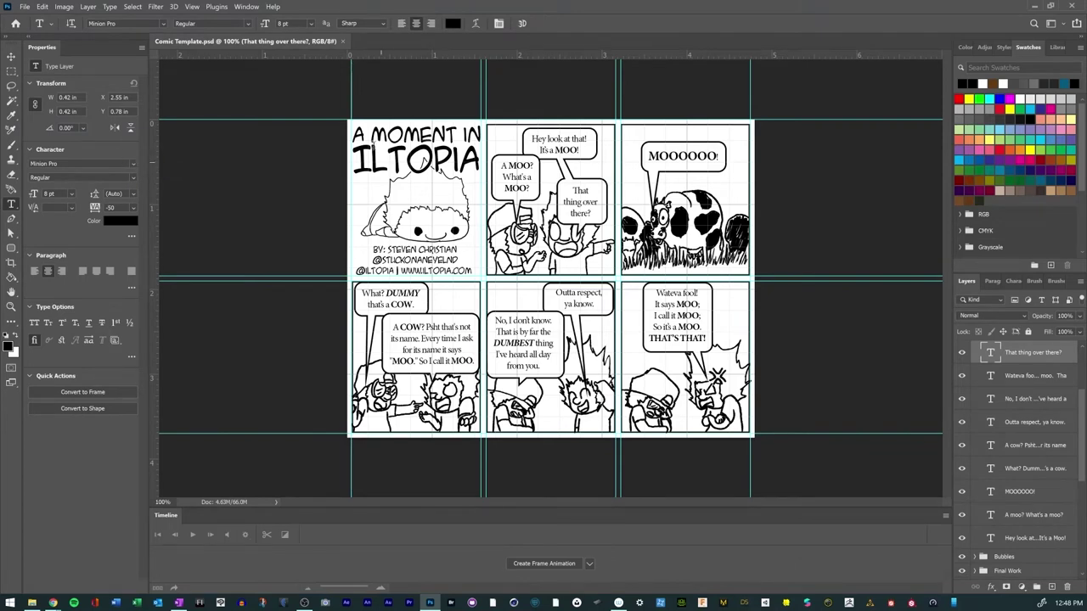
Step: Export the page as a 1440×1125, 100%-quality JPG named 'It's a moo.jpg'
{"action": "left_click", "coordinate": [26, 7]}
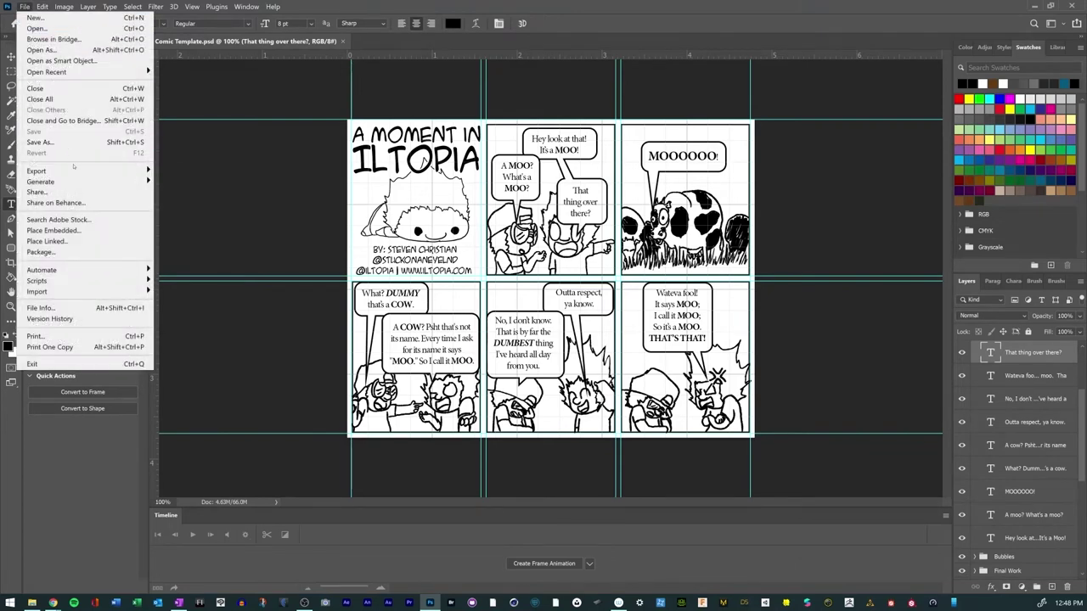
{"action": "mouse_move", "coordinate": [86, 173]}
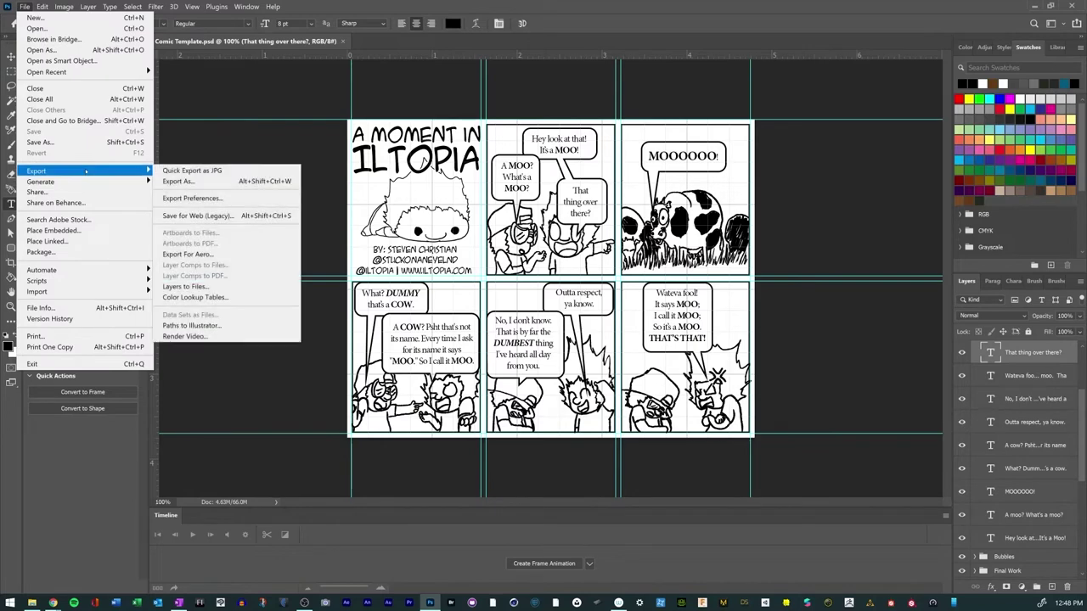
{"action": "left_click", "coordinate": [183, 181]}
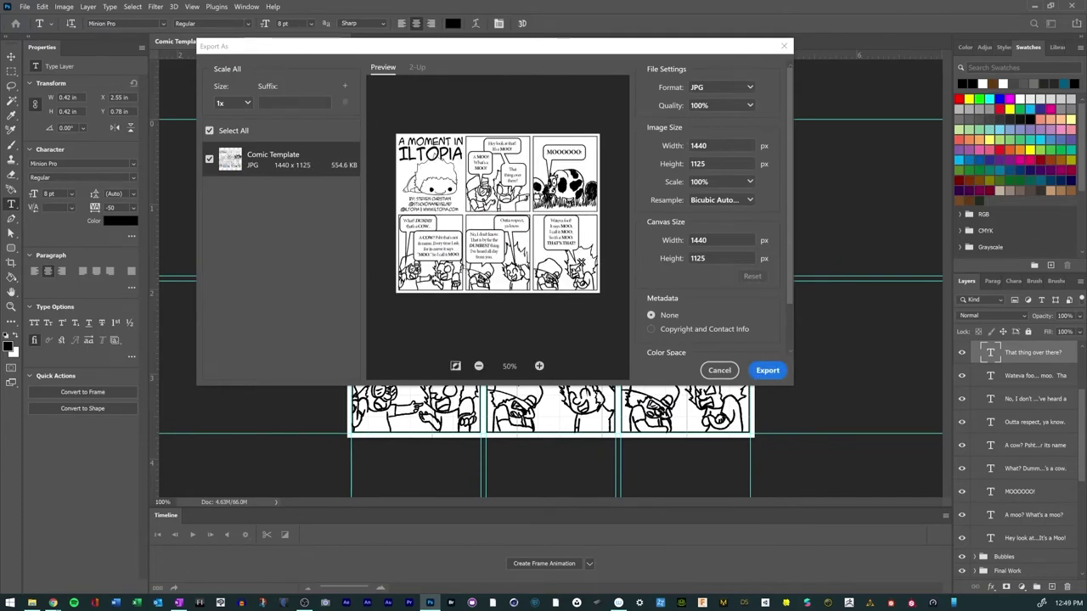
{"action": "left_click", "coordinate": [766, 371]}
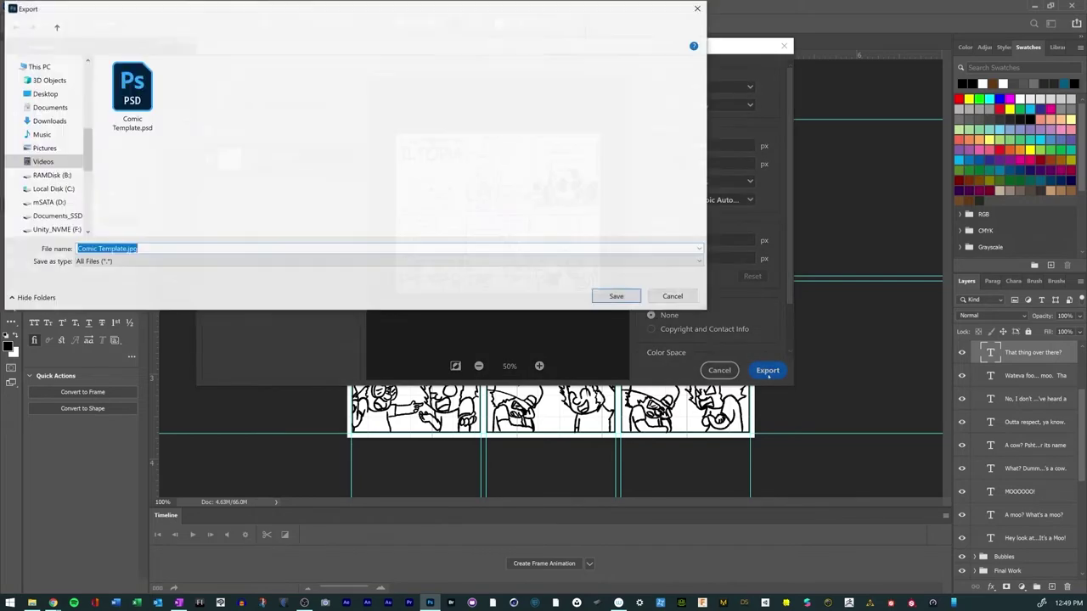
{"action": "left_click", "coordinate": [100, 248]}
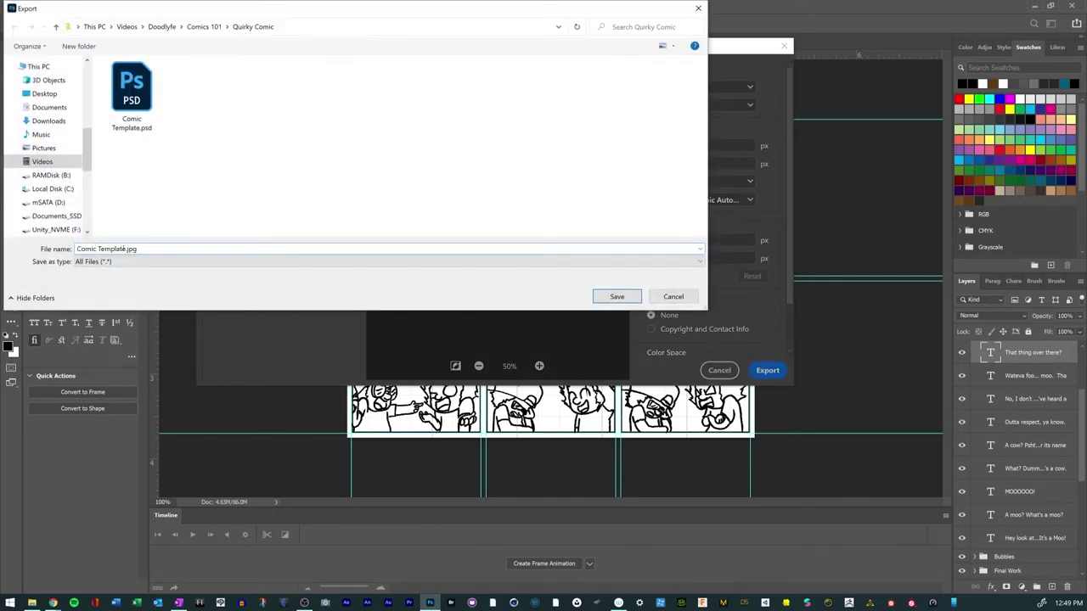
{"action": "left_click_drag", "start_coordinate": [126, 249], "coordinate": [76, 249]}
{"action": "type", "text": "It's a moo"}
{"action": "left_click", "coordinate": [616, 296]}
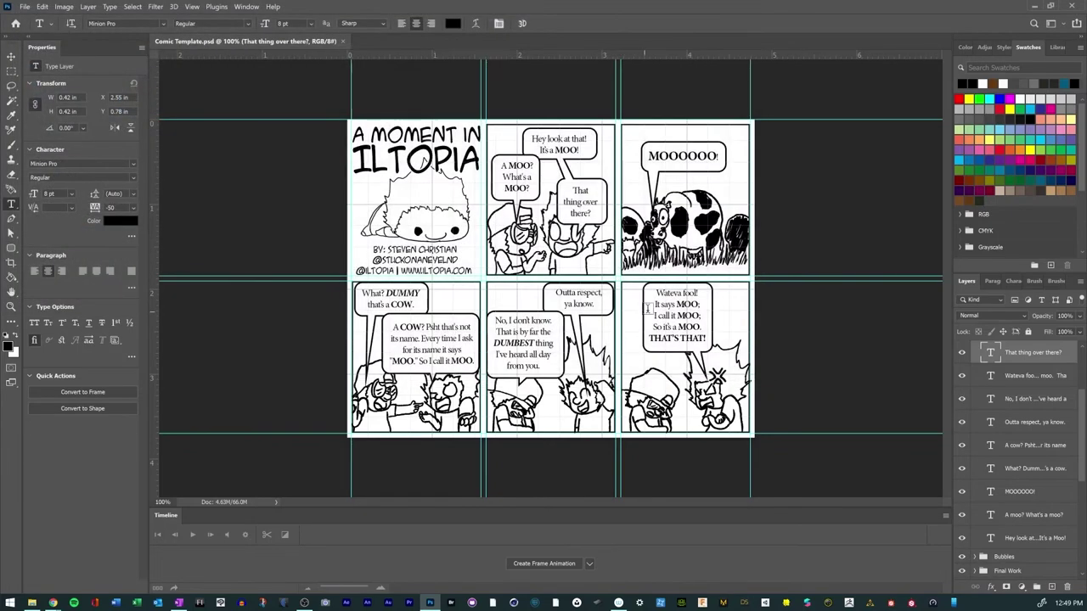
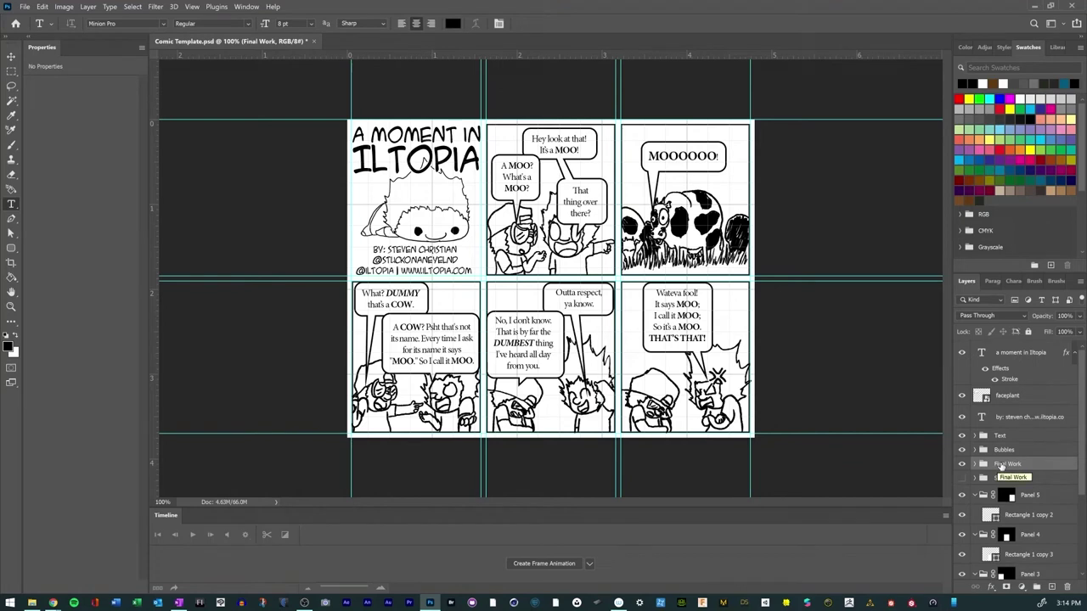
Step: Duplicate the Final Work group as 'Final Work Panel' and hide the original group
{"action": "right_click", "coordinate": [1002, 467]}
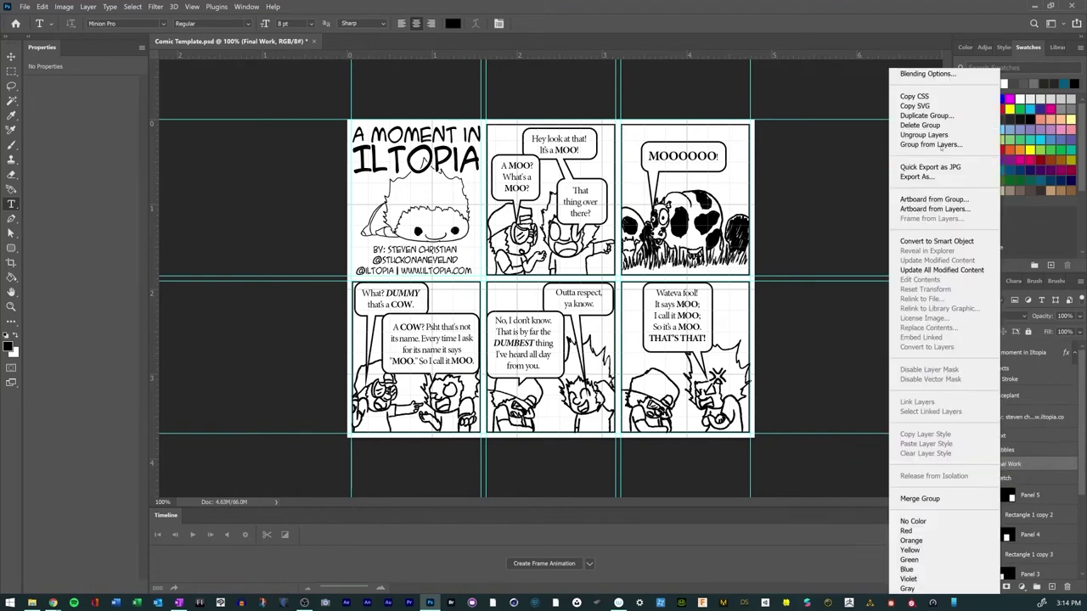
{"action": "left_click", "coordinate": [925, 115]}
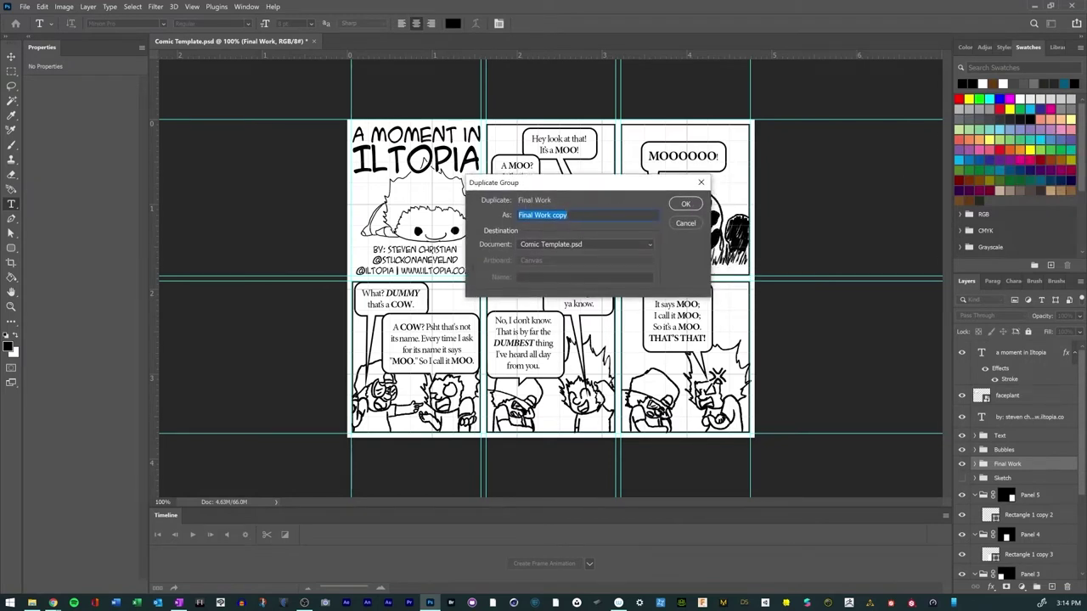
{"action": "key", "text": "End"}
{"action": "key", "text": "ctrl+shift+Left"}
{"action": "type", "text": "P"}
{"action": "key", "text": "Return"}
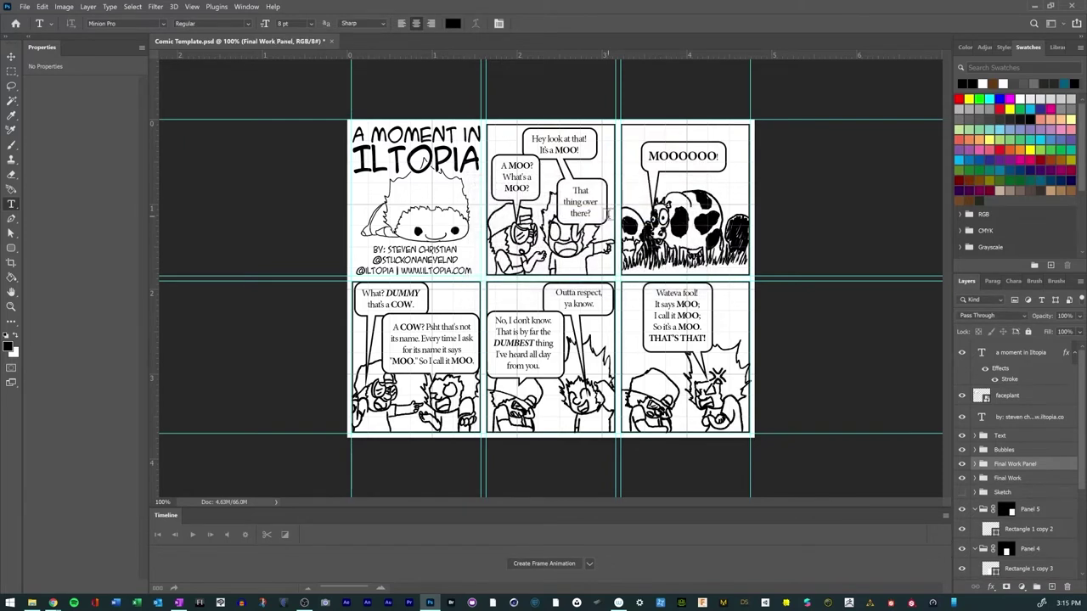
{"action": "left_click", "coordinate": [962, 478]}
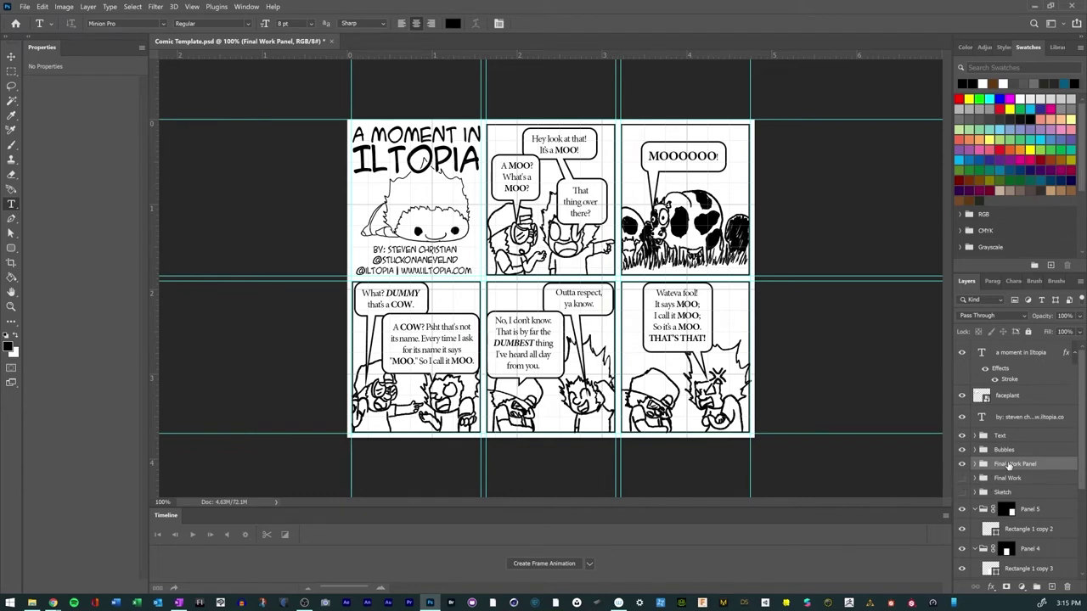
Step: Convert the Final Work Panel group into a smart object and toggle its visibility to compare
{"action": "right_click", "coordinate": [1008, 466]}
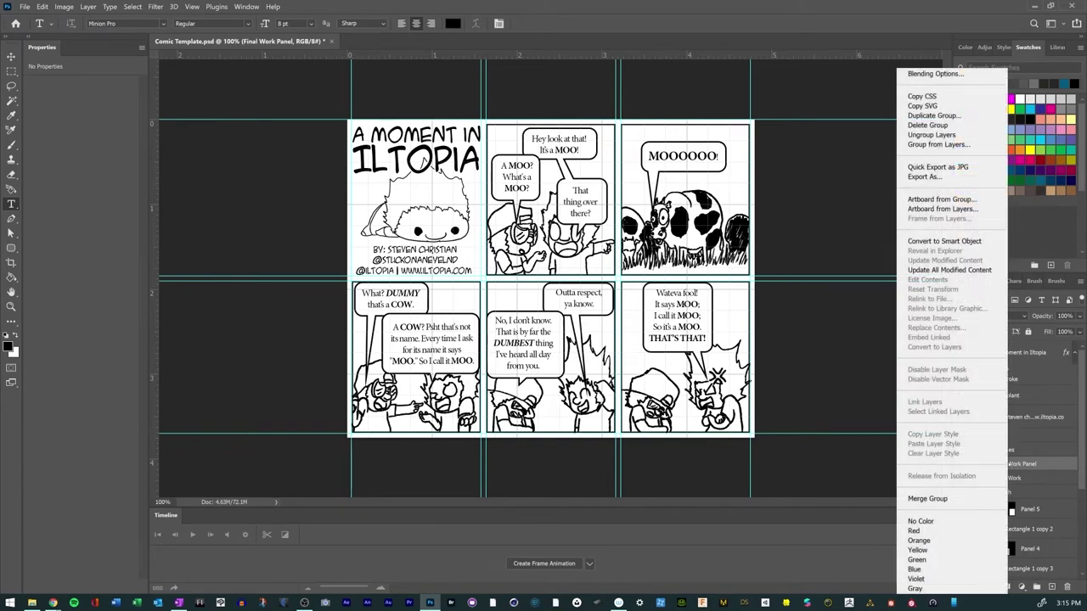
{"action": "left_click", "coordinate": [973, 243]}
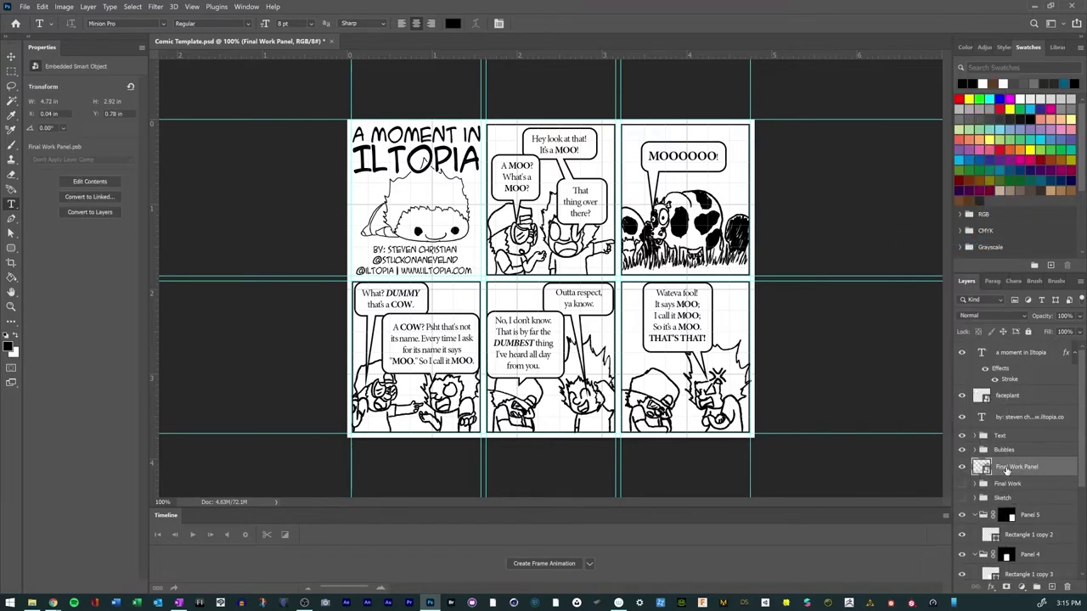
{"action": "left_click", "coordinate": [962, 468]}
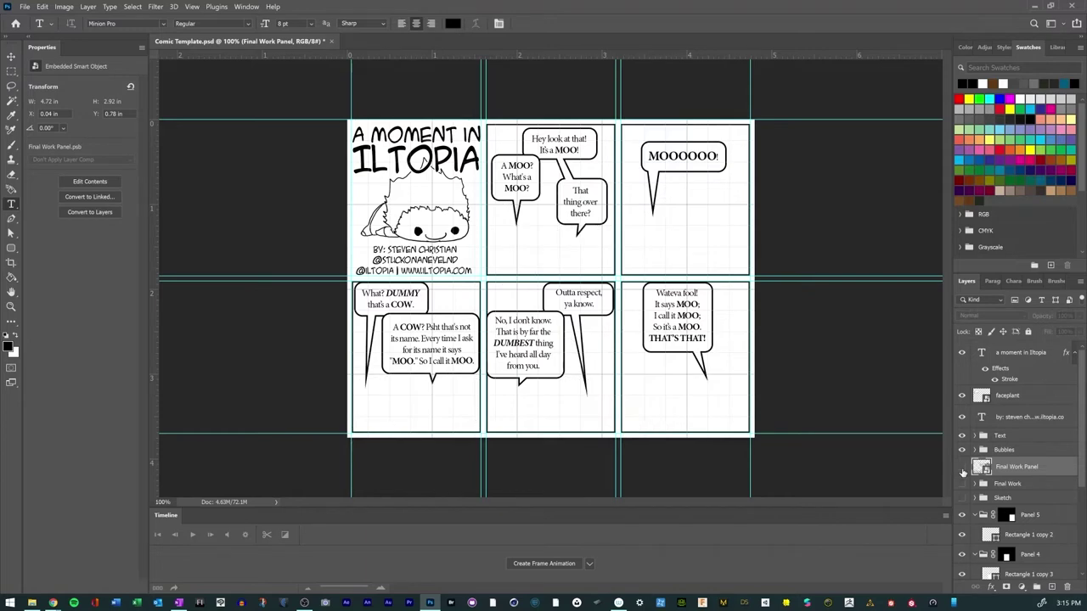
{"action": "left_click", "coordinate": [962, 469]}
{"action": "left_click", "coordinate": [962, 469]}
{"action": "left_click", "coordinate": [962, 468]}
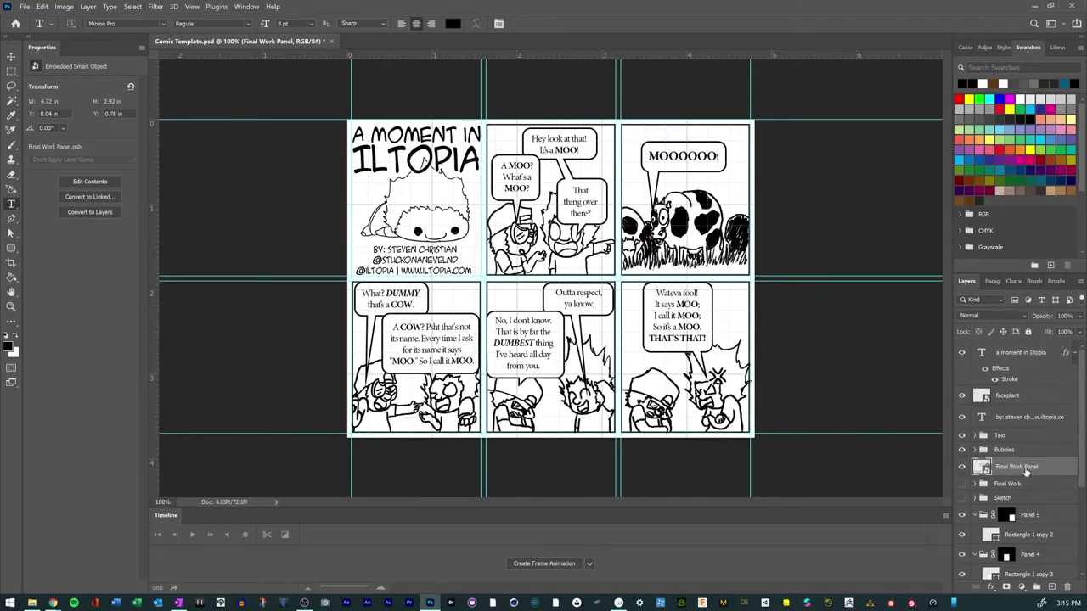
{"action": "left_click", "coordinate": [962, 469]}
{"action": "left_click", "coordinate": [961, 469]}
{"action": "left_click", "coordinate": [962, 468]}
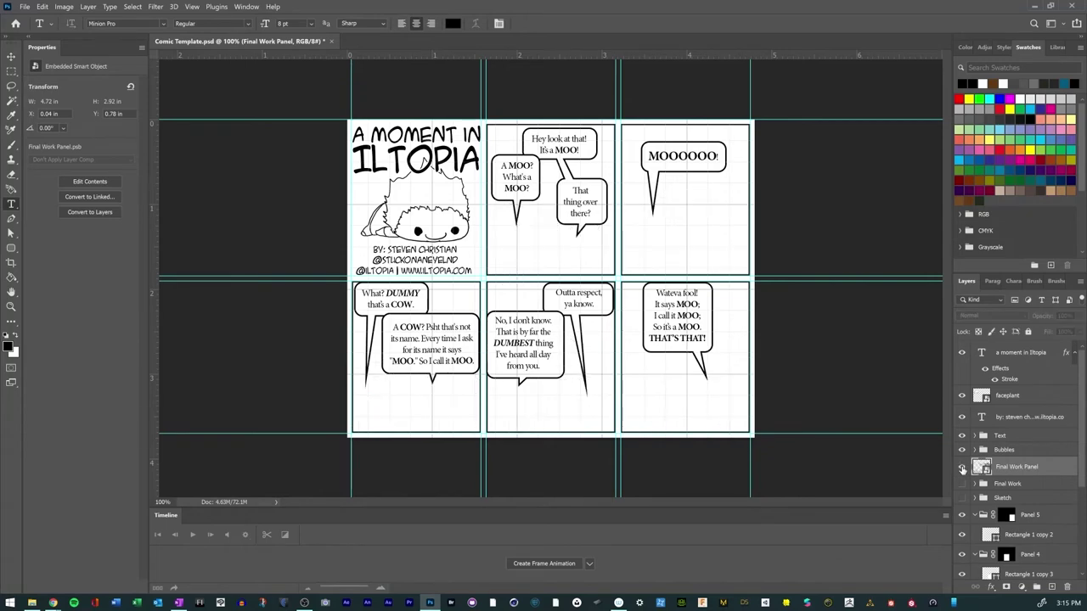
{"action": "left_click", "coordinate": [962, 469]}
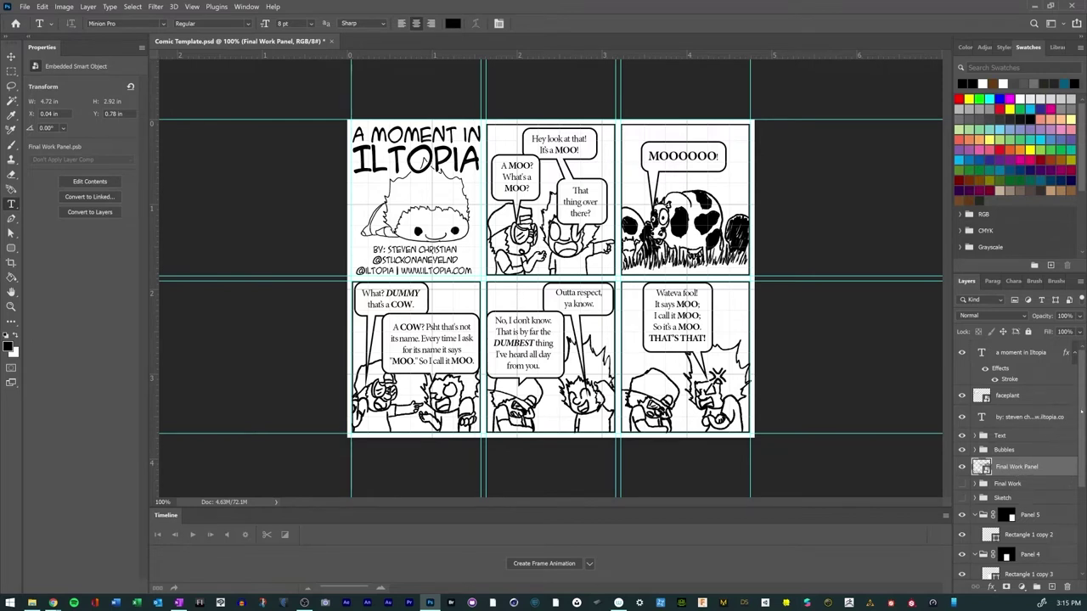
Step: Try moving Final Work Panel lower in the layer stack, undo it, and select that layer
{"action": "left_click_drag", "start_coordinate": [1081, 412], "coordinate": [1081, 474]}
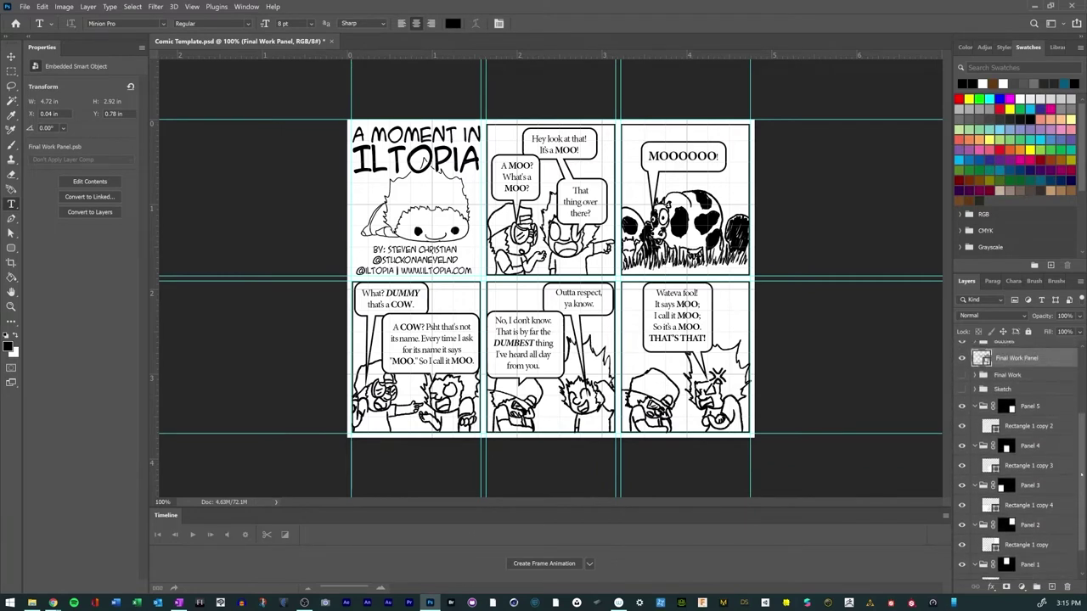
{"action": "mouse_move", "coordinate": [1000, 363]}
{"action": "left_mouse_down"}
{"action": "mouse_move", "coordinate": [999, 399]}
{"action": "mouse_move", "coordinate": [993, 389]}
{"action": "left_mouse_up"}
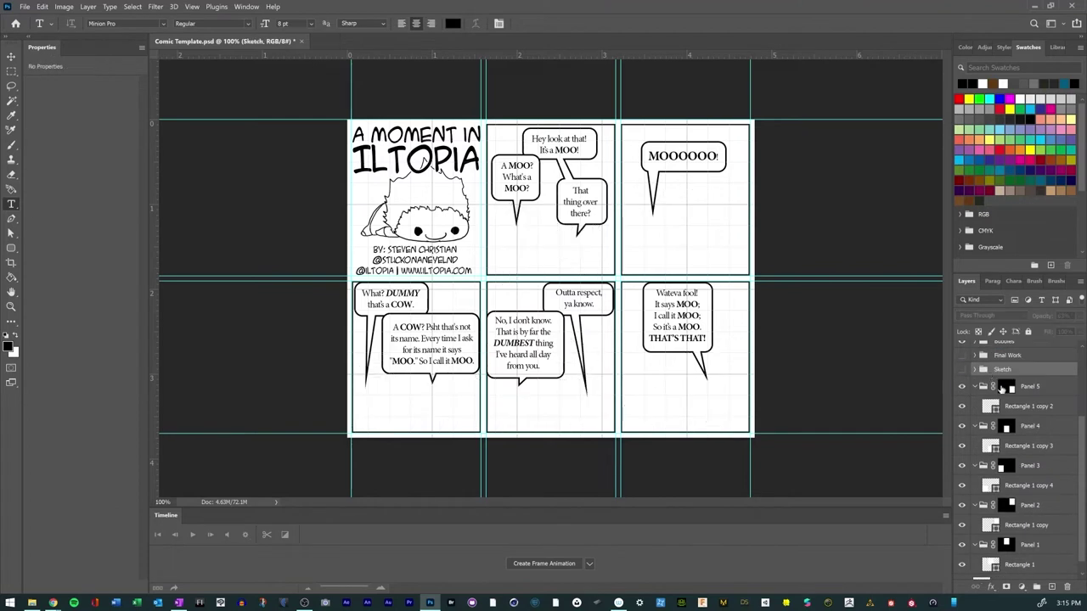
{"action": "key", "text": "ctrl+z"}
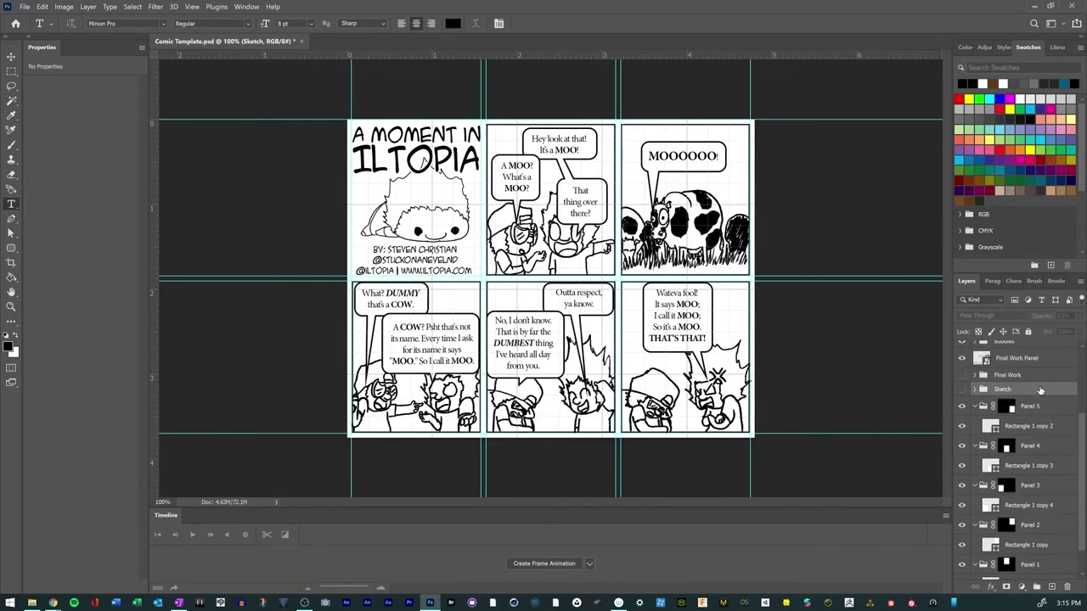
{"action": "mouse_move", "coordinate": [1027, 393]}
{"action": "left_mouse_down"}
{"action": "mouse_move", "coordinate": [1019, 420]}
{"action": "mouse_move", "coordinate": [1017, 397]}
{"action": "mouse_move", "coordinate": [983, 401]}
{"action": "mouse_move", "coordinate": [971, 375]}
{"action": "mouse_move", "coordinate": [973, 405]}
{"action": "mouse_move", "coordinate": [974, 386]}
{"action": "left_mouse_up"}
{"action": "left_click", "coordinate": [1021, 360]}
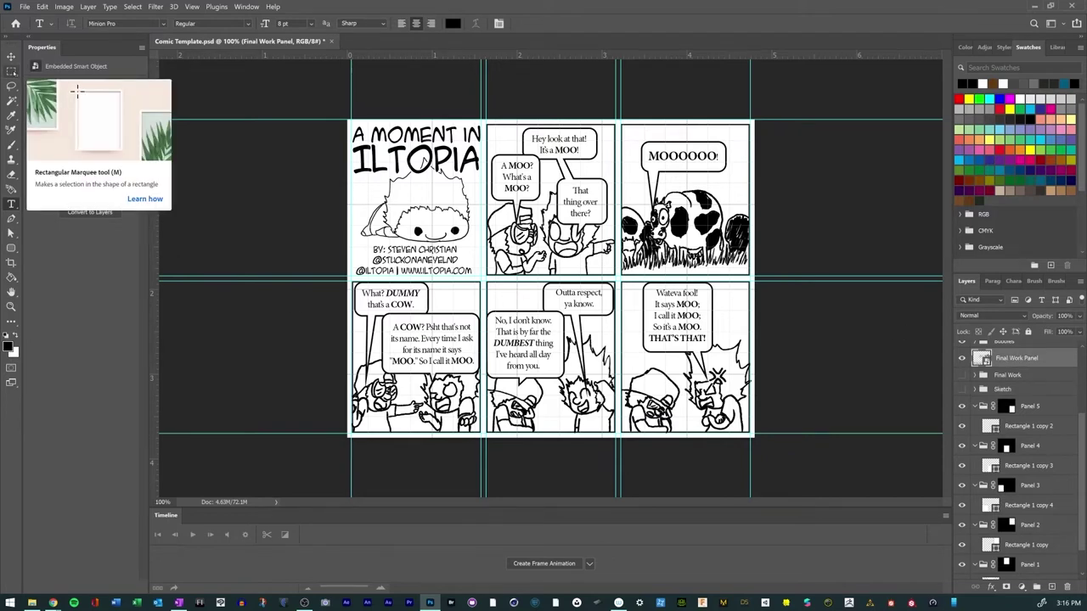
Step: Marquee-select the top-middle panel and copy it to Layer 4 via Layer Via Copy
{"action": "left_click", "coordinate": [11, 72]}
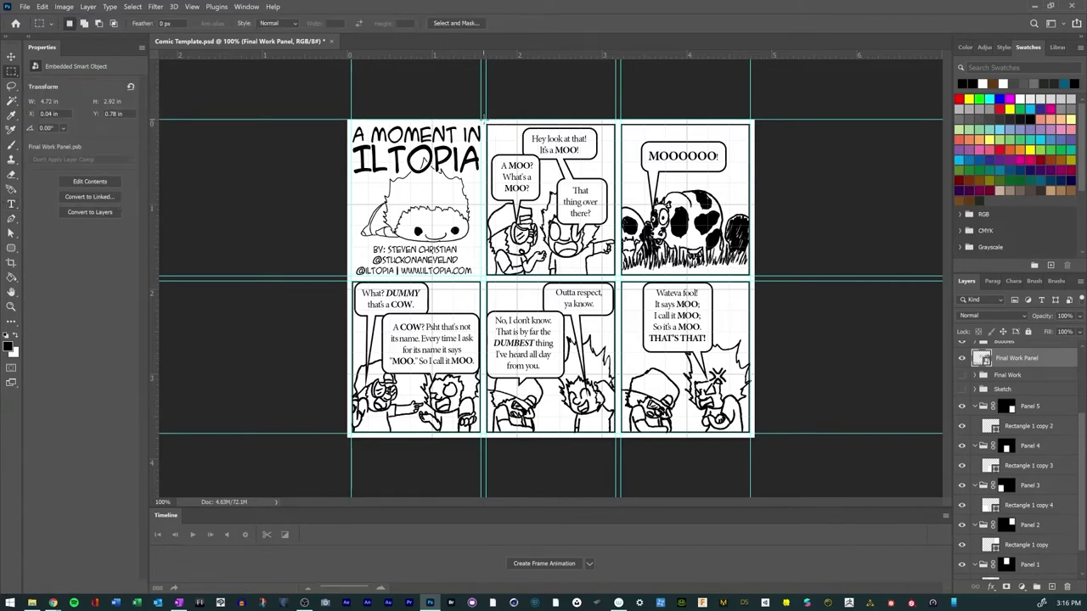
{"action": "left_click_drag", "start_coordinate": [483, 121], "coordinate": [620, 278]}
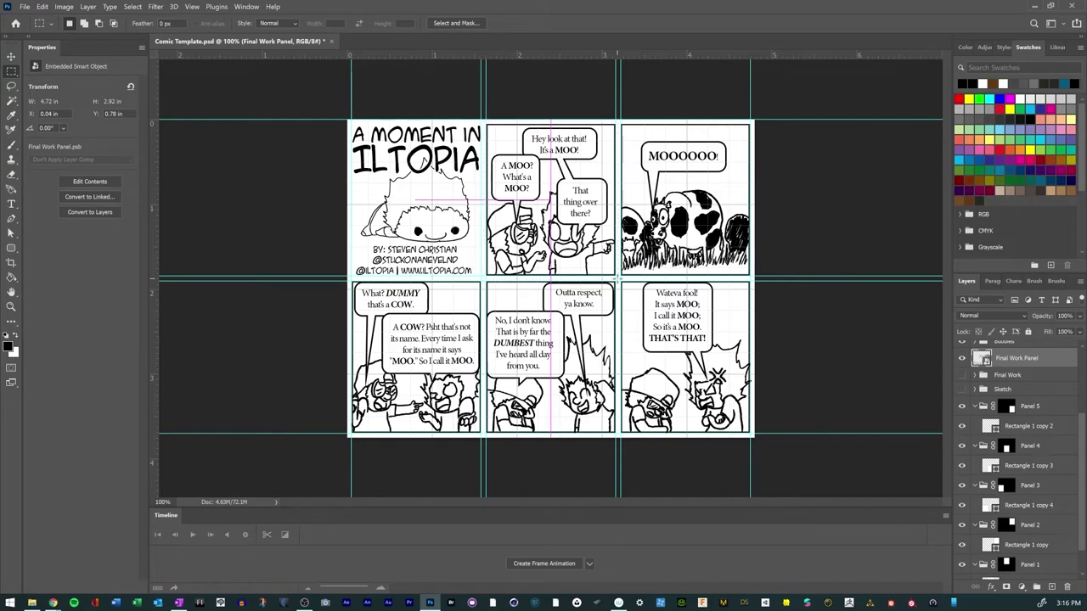
{"action": "right_click", "coordinate": [575, 254]}
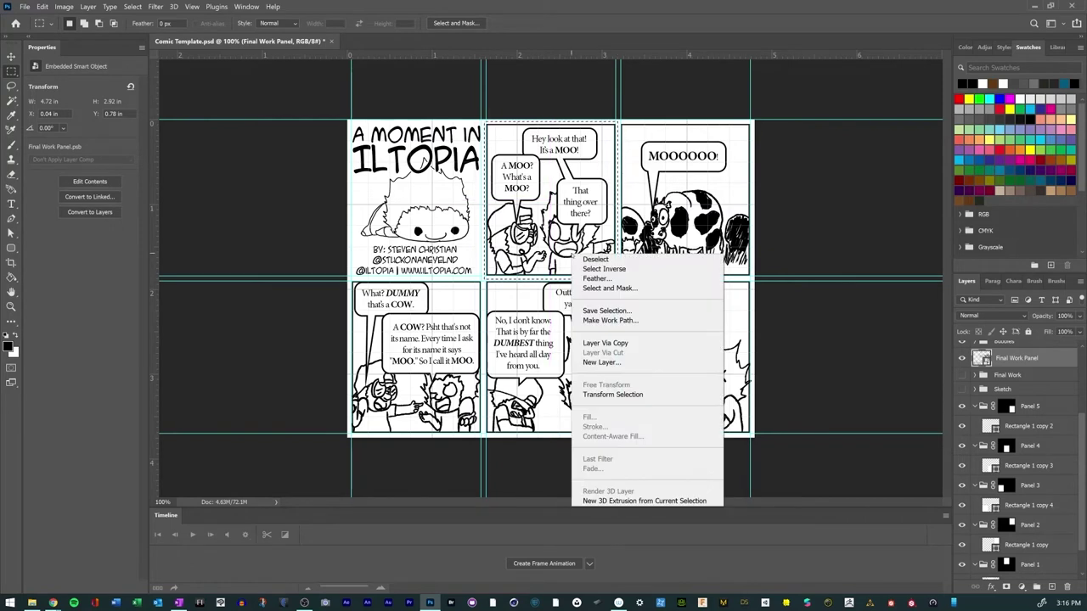
{"action": "left_click", "coordinate": [625, 343]}
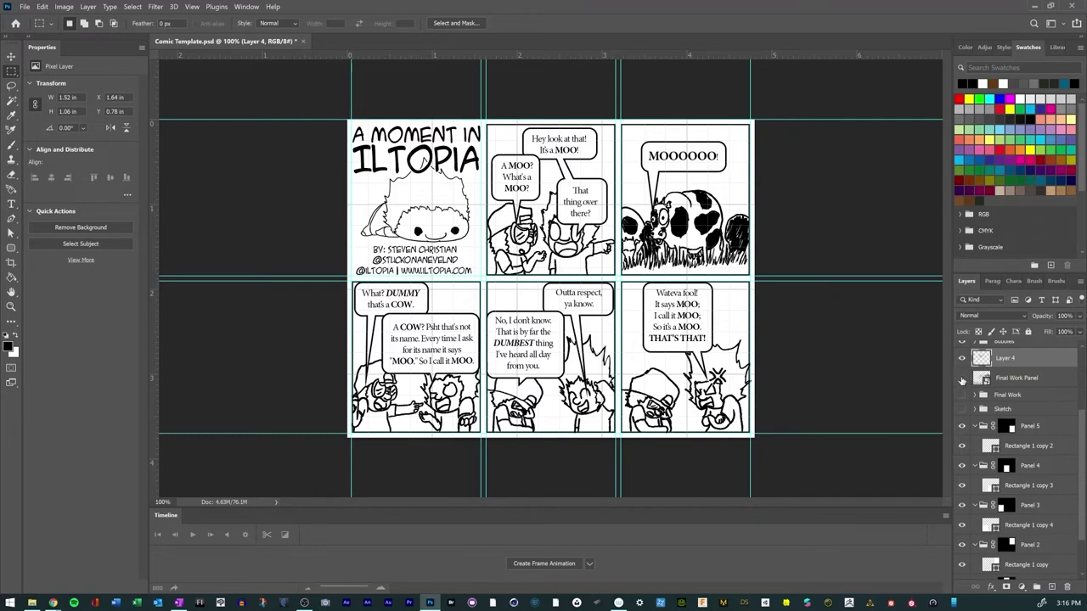
{"action": "left_click", "coordinate": [962, 379]}
{"action": "left_click", "coordinate": [961, 358]}
{"action": "left_click", "coordinate": [962, 358]}
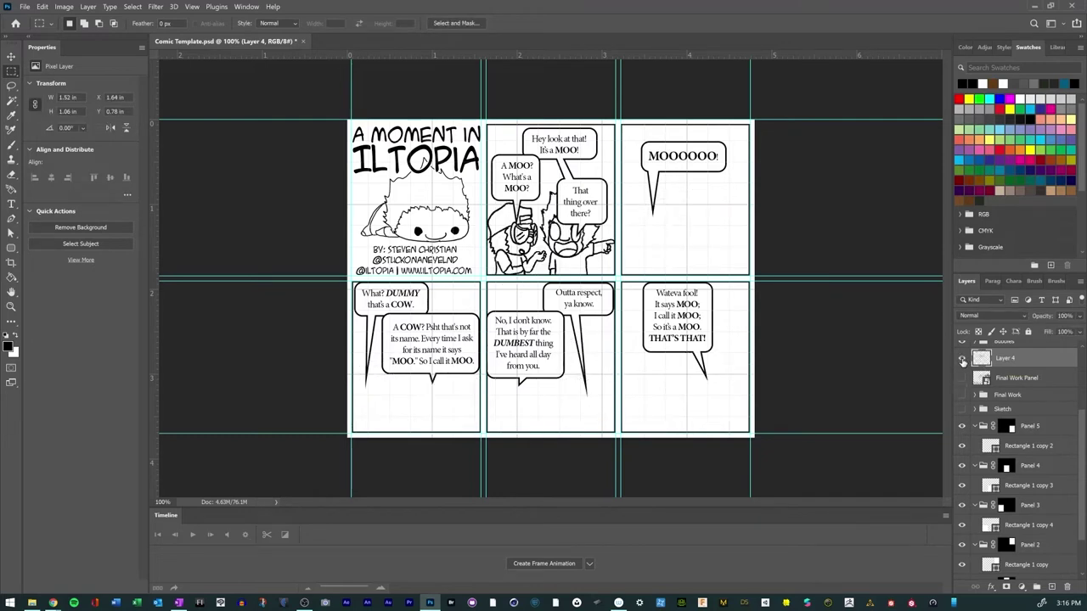
{"action": "left_click", "coordinate": [962, 358]}
{"action": "left_click", "coordinate": [962, 358]}
Step: Move Layer 4 into the Panel 1 group and check it against the Final Work Panel artwork
{"action": "scroll", "coordinate": [1078, 466], "scroll_direction": "down", "scroll_amount": 1}
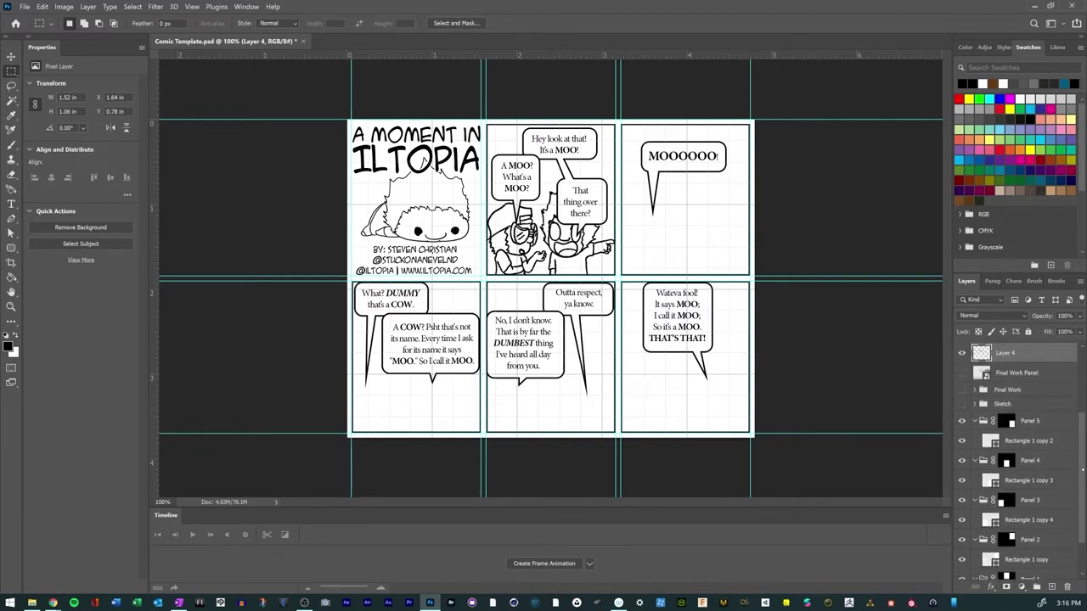
{"action": "left_click_drag", "start_coordinate": [1083, 469], "coordinate": [1066, 450]}
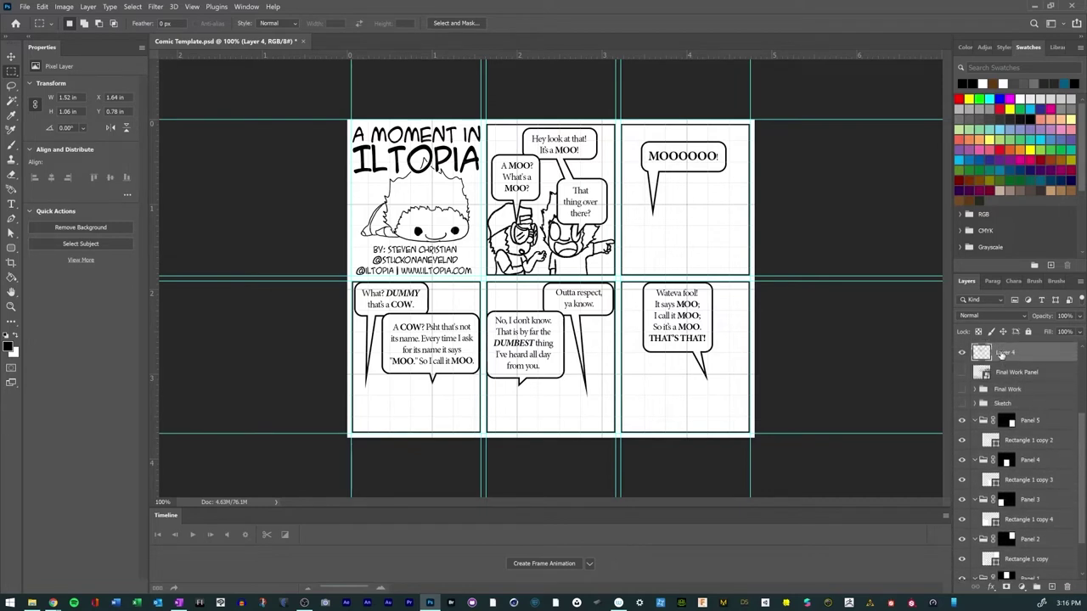
{"action": "left_click_drag", "start_coordinate": [1002, 355], "coordinate": [1021, 533]}
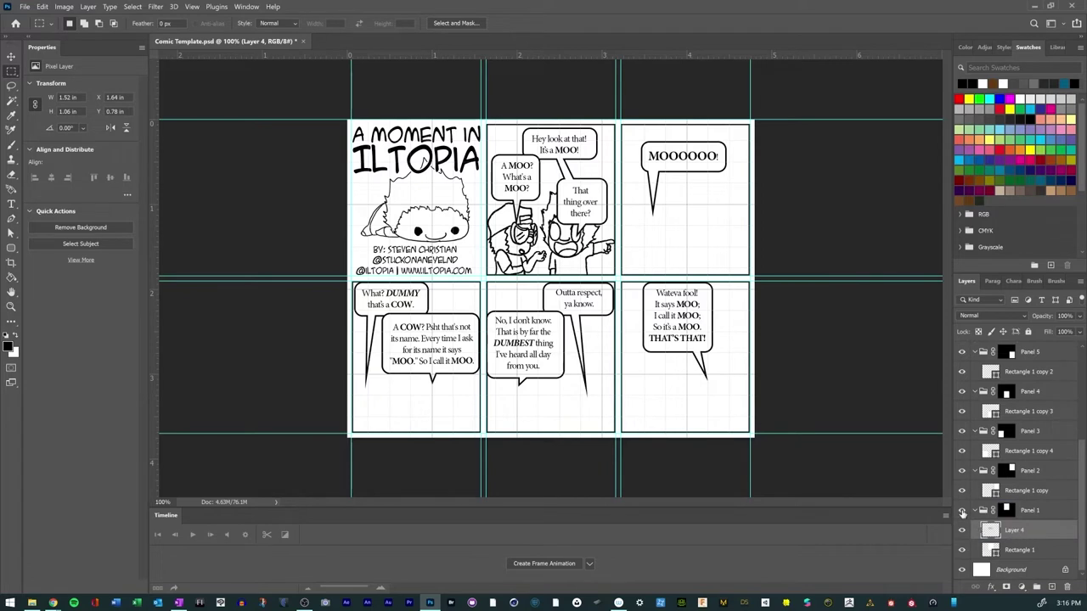
{"action": "left_click", "coordinate": [962, 511]}
{"action": "left_click", "coordinate": [962, 511]}
{"action": "left_click", "coordinate": [961, 511]}
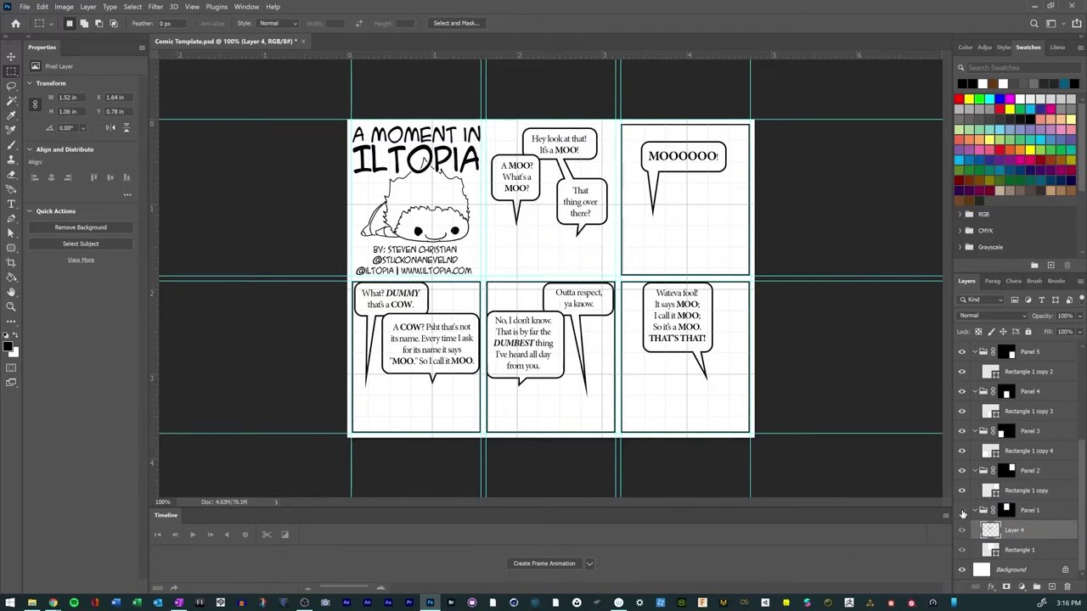
{"action": "left_click", "coordinate": [962, 511]}
{"action": "left_click", "coordinate": [962, 511]}
{"action": "left_click", "coordinate": [961, 511]}
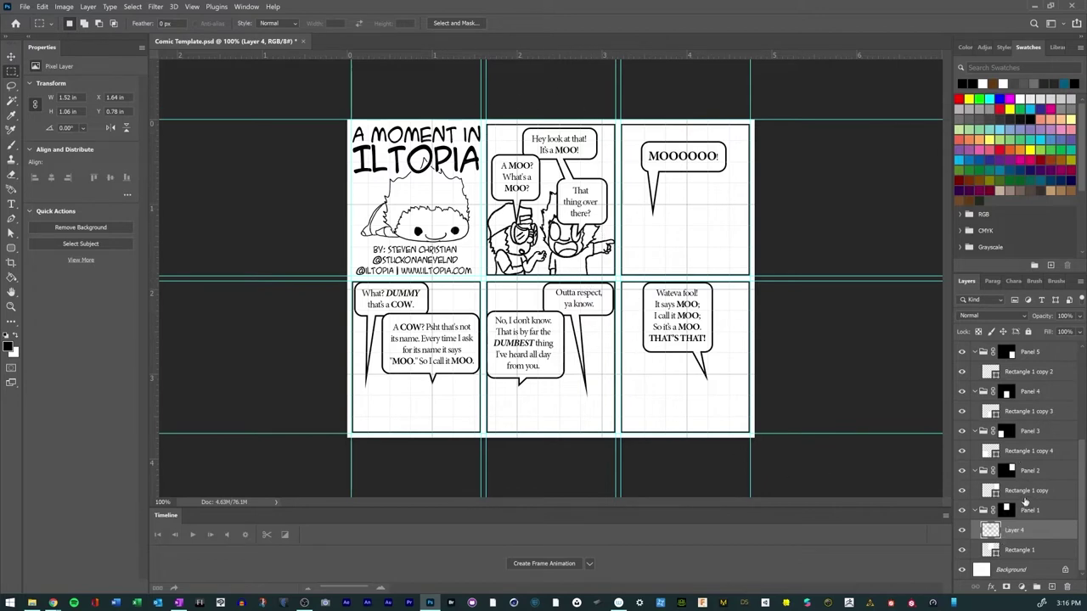
{"action": "scroll", "coordinate": [1007, 458], "scroll_direction": "up", "scroll_amount": 3}
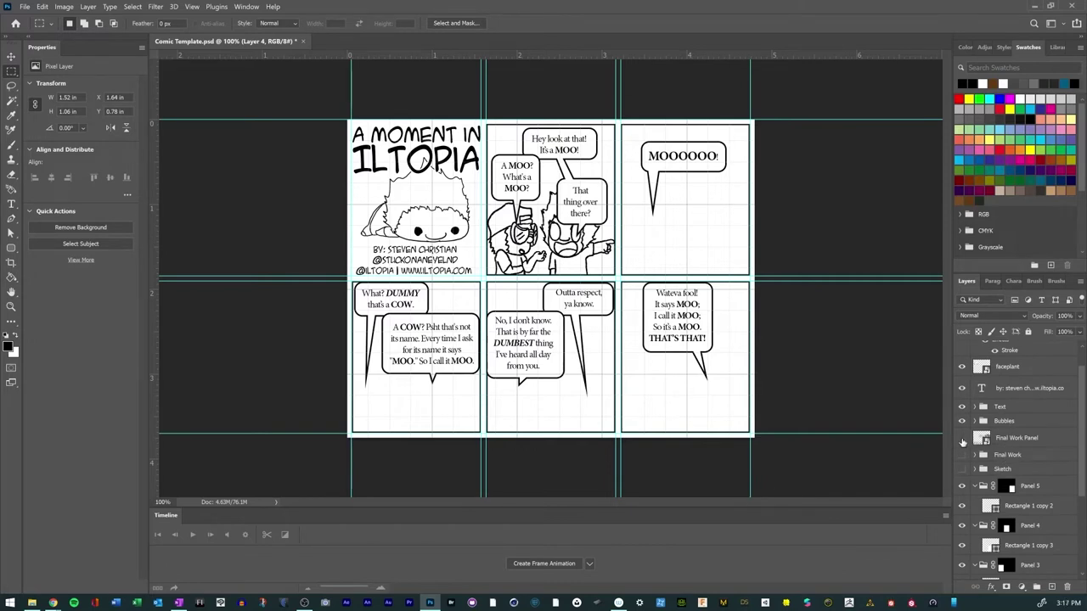
{"action": "left_click", "coordinate": [962, 442]}
{"action": "left_click", "coordinate": [963, 439]}
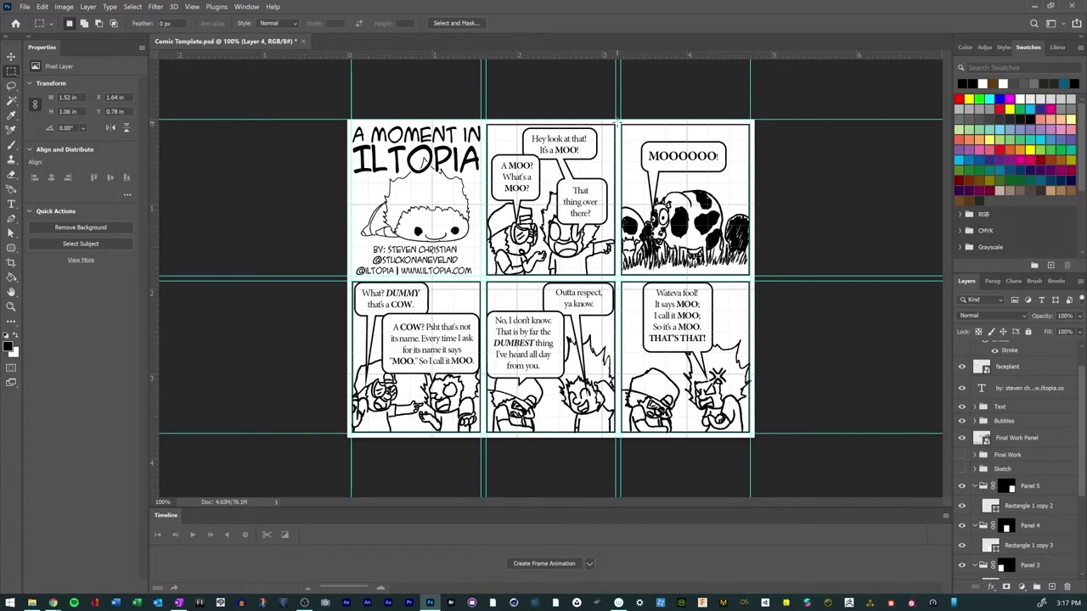
Step: Copy the top-right cow panel's line art onto its own new layer
{"action": "left_click_drag", "start_coordinate": [618, 120], "coordinate": [753, 275]}
{"action": "right_click", "coordinate": [689, 232]}
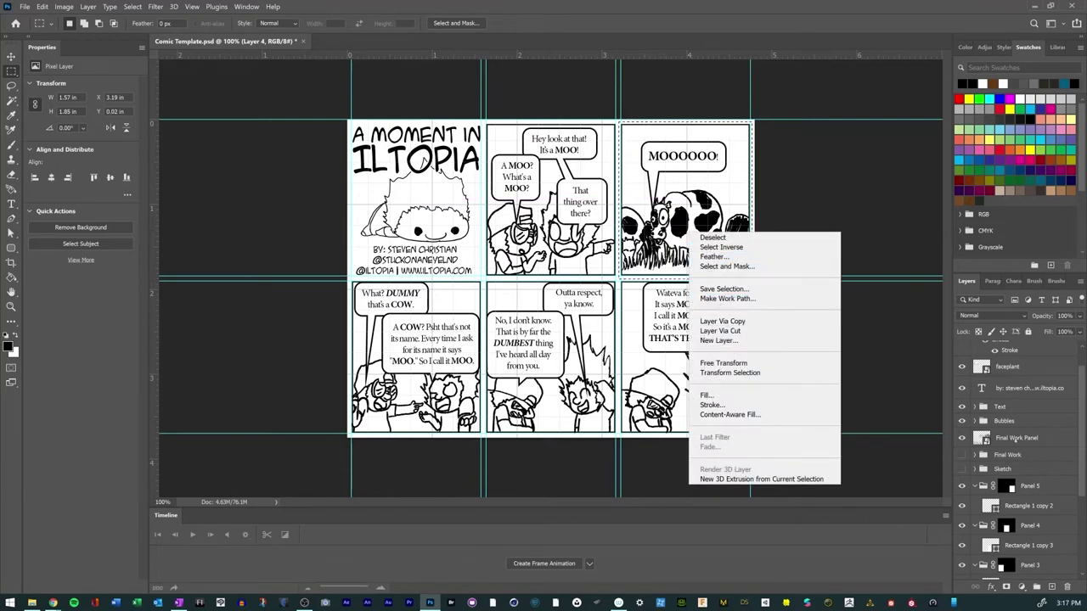
{"action": "left_click", "coordinate": [1016, 440]}
{"action": "left_click", "coordinate": [1016, 441]}
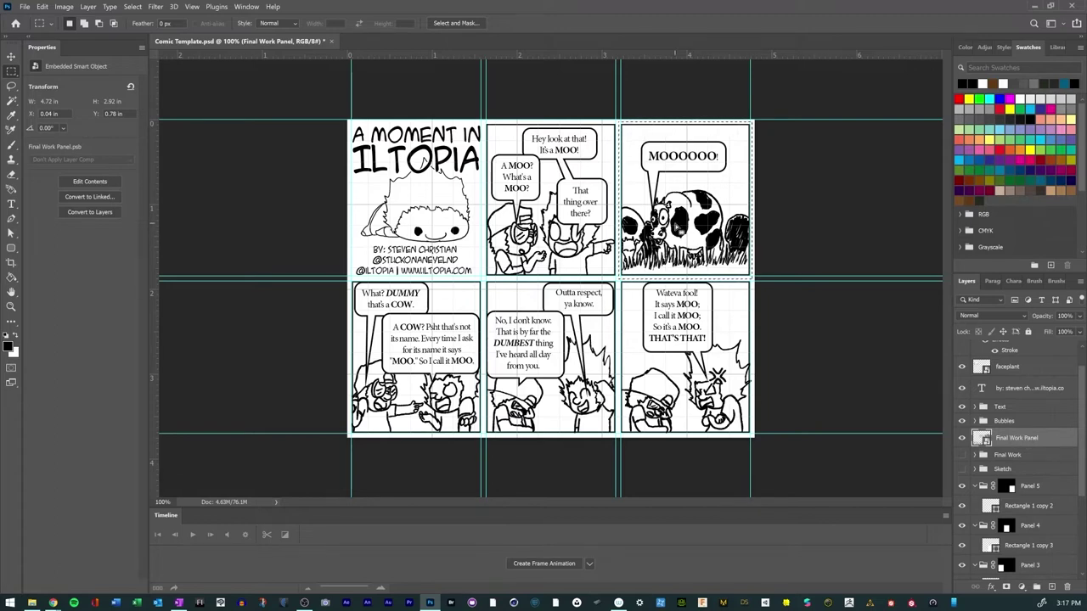
{"action": "right_click", "coordinate": [675, 224]}
{"action": "left_click", "coordinate": [726, 313]}
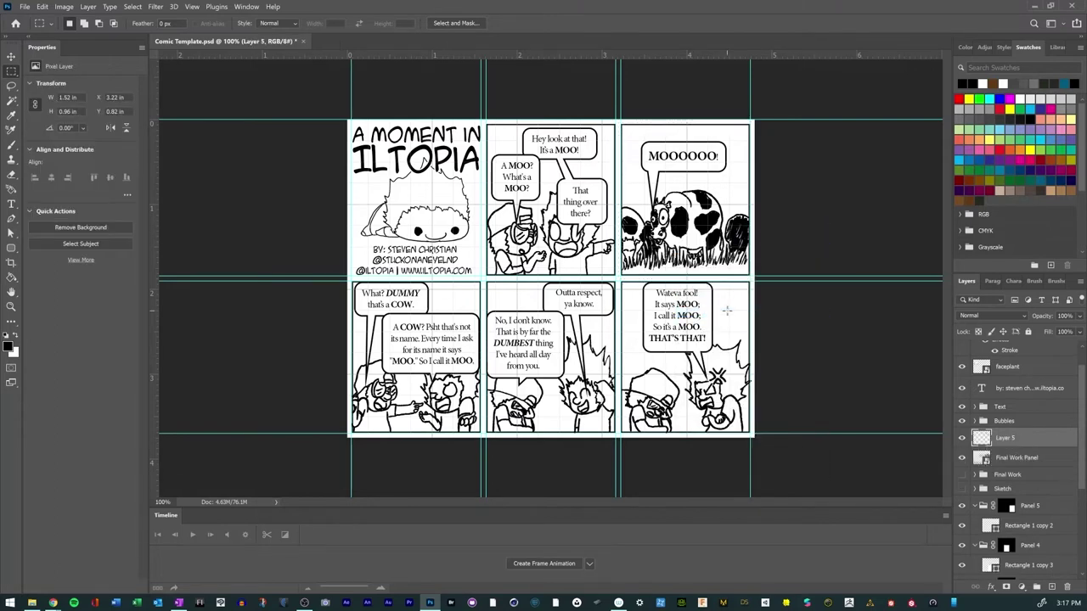
{"action": "left_click", "coordinate": [1015, 462]}
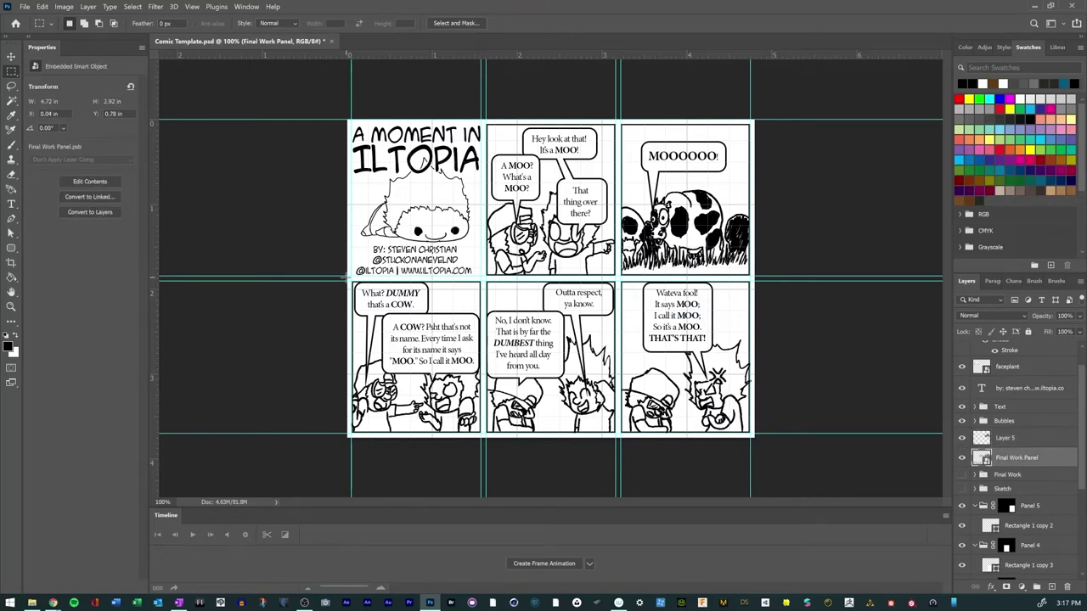
Step: Copy the bottom-left, bottom-middle and bottom-right panels onto Layers 6, 7 and 8
{"action": "left_click_drag", "start_coordinate": [348, 278], "coordinate": [484, 437]}
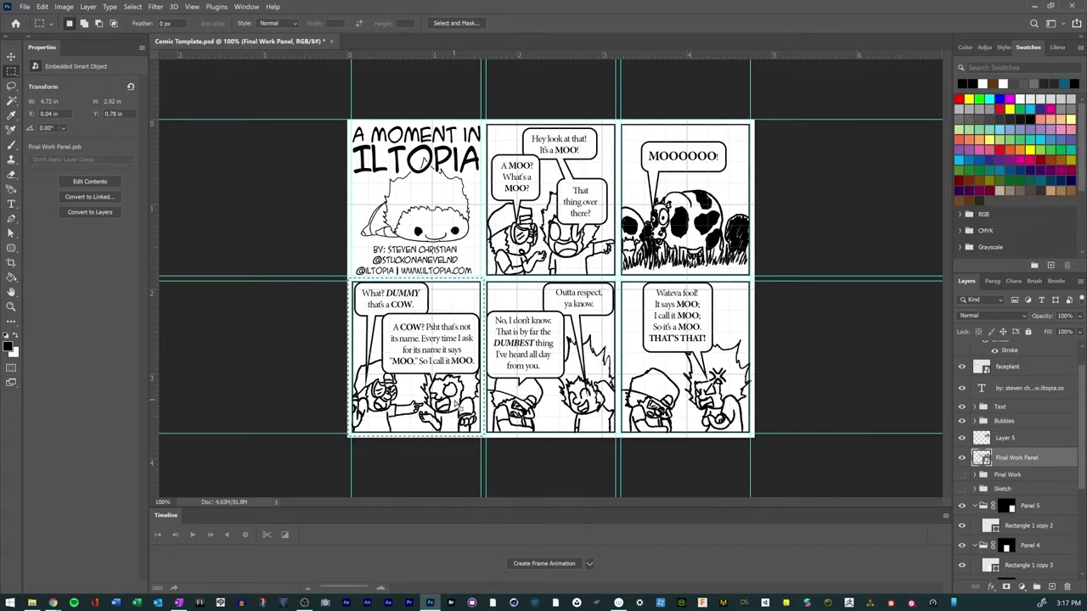
{"action": "right_click", "coordinate": [457, 404]}
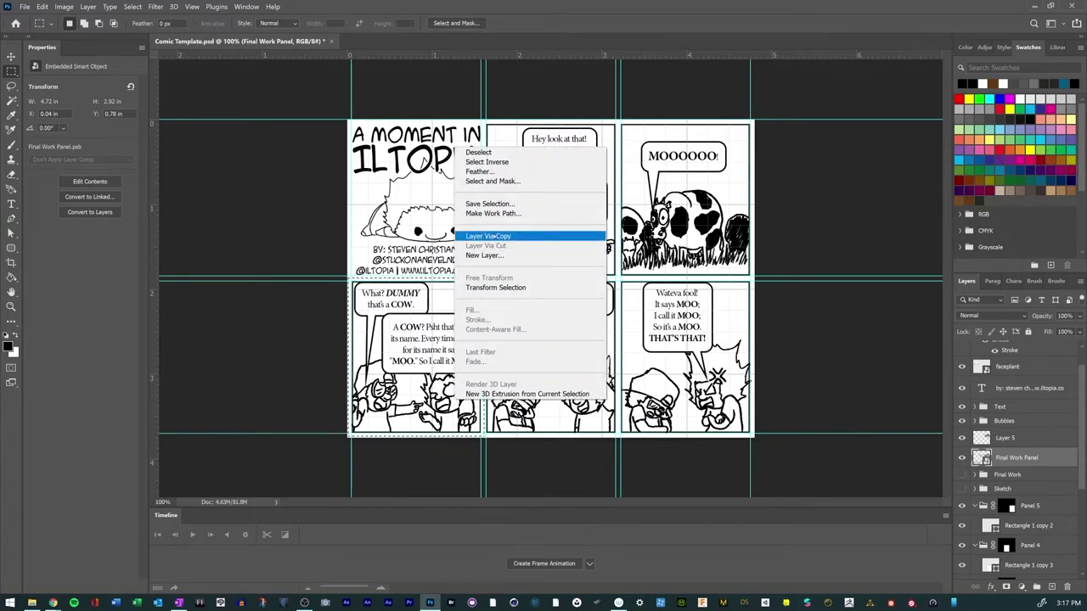
{"action": "left_click", "coordinate": [487, 236]}
{"action": "left_click", "coordinate": [1016, 480]}
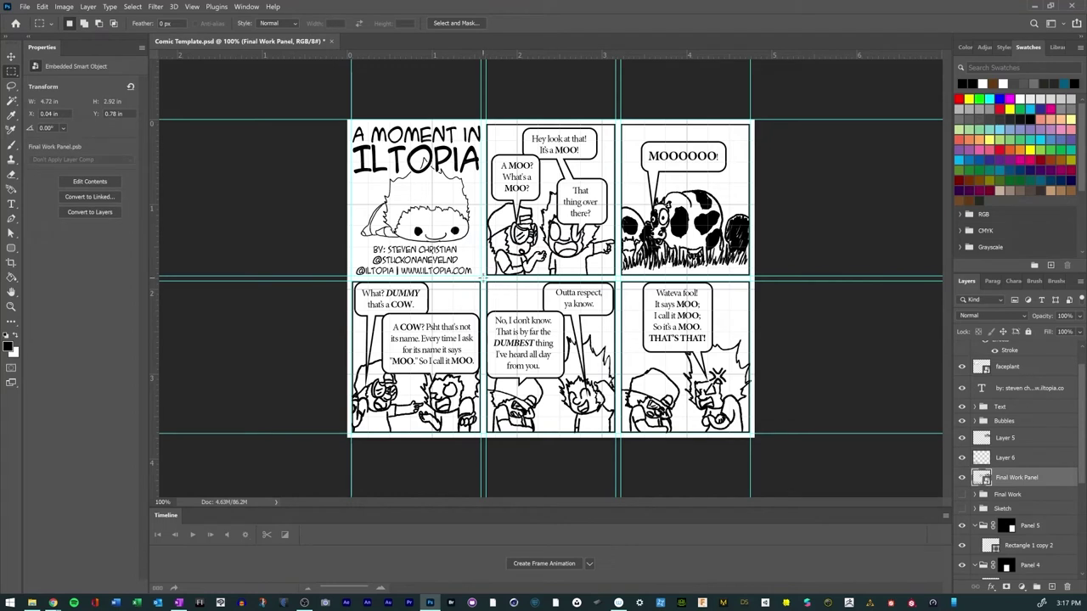
{"action": "left_click_drag", "start_coordinate": [484, 277], "coordinate": [617, 435]}
{"action": "right_click", "coordinate": [599, 423]}
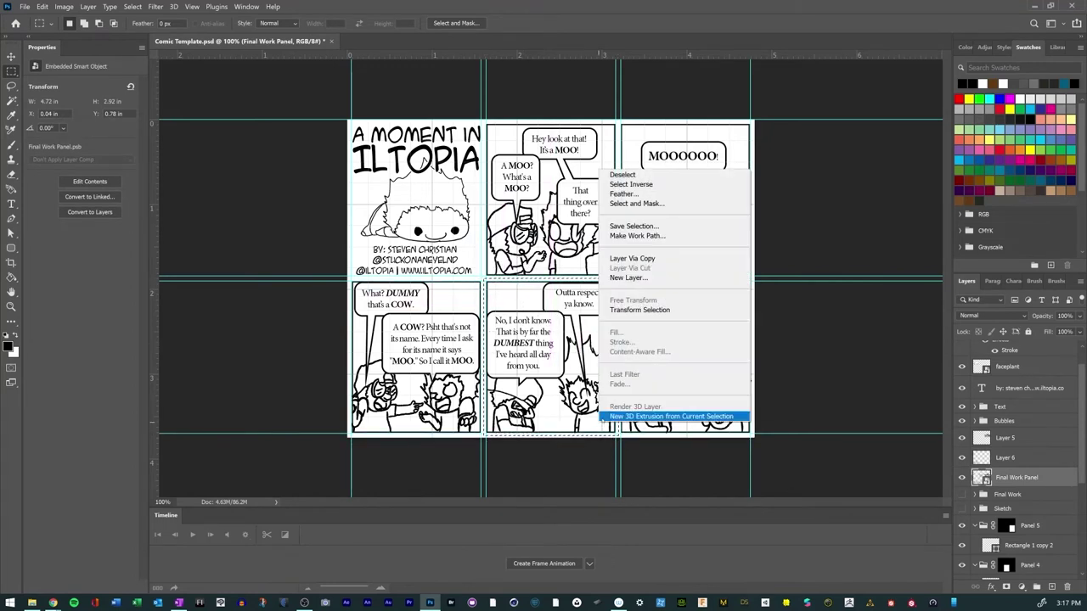
{"action": "left_click", "coordinate": [631, 258]}
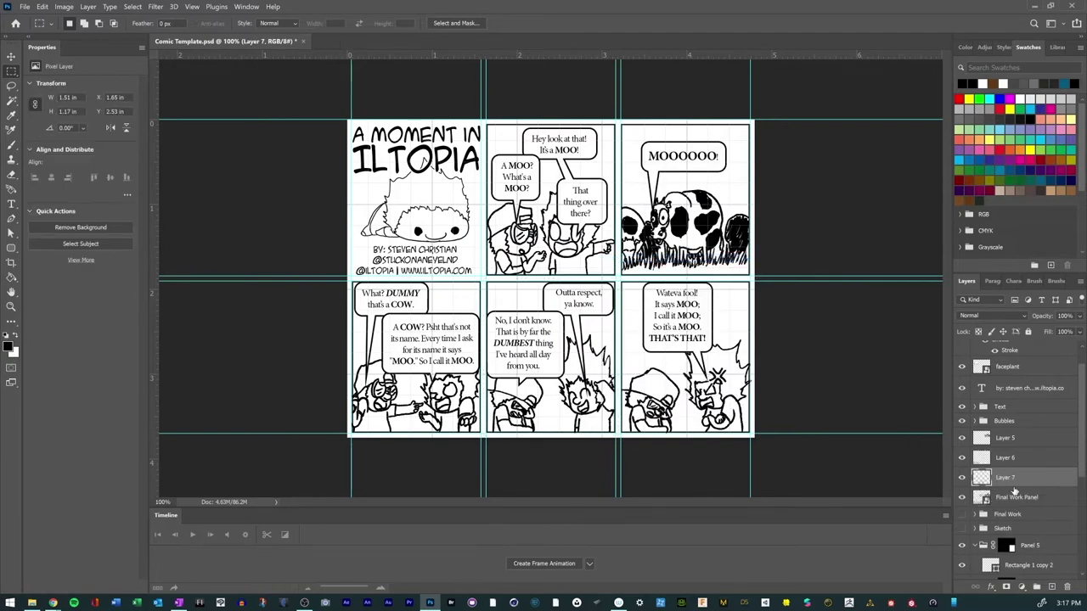
{"action": "left_click", "coordinate": [1015, 497]}
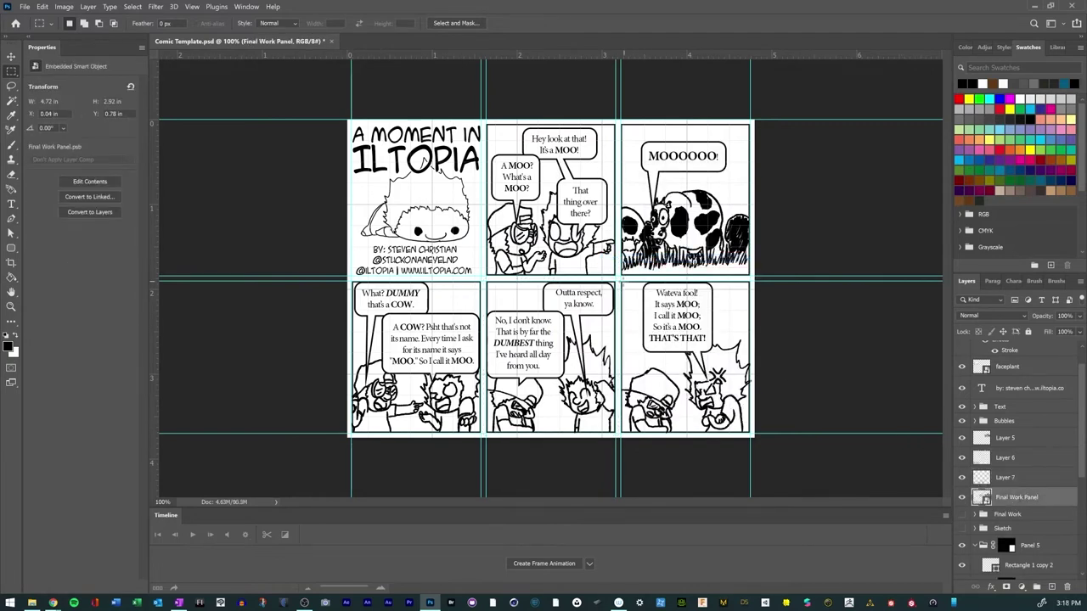
{"action": "left_click_drag", "start_coordinate": [617, 278], "coordinate": [752, 436]}
{"action": "right_click", "coordinate": [687, 346]}
{"action": "left_click", "coordinate": [720, 180]}
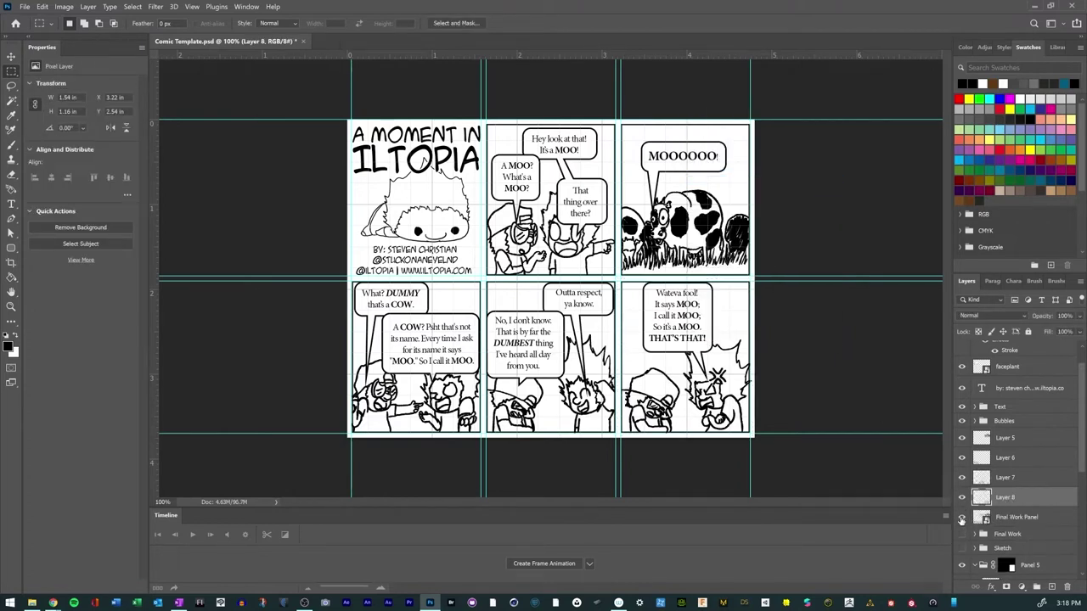
Step: Hide the original Final Work Panel layer
{"action": "left_click", "coordinate": [962, 517]}
{"action": "left_click", "coordinate": [962, 518]}
{"action": "left_click", "coordinate": [1007, 517]}
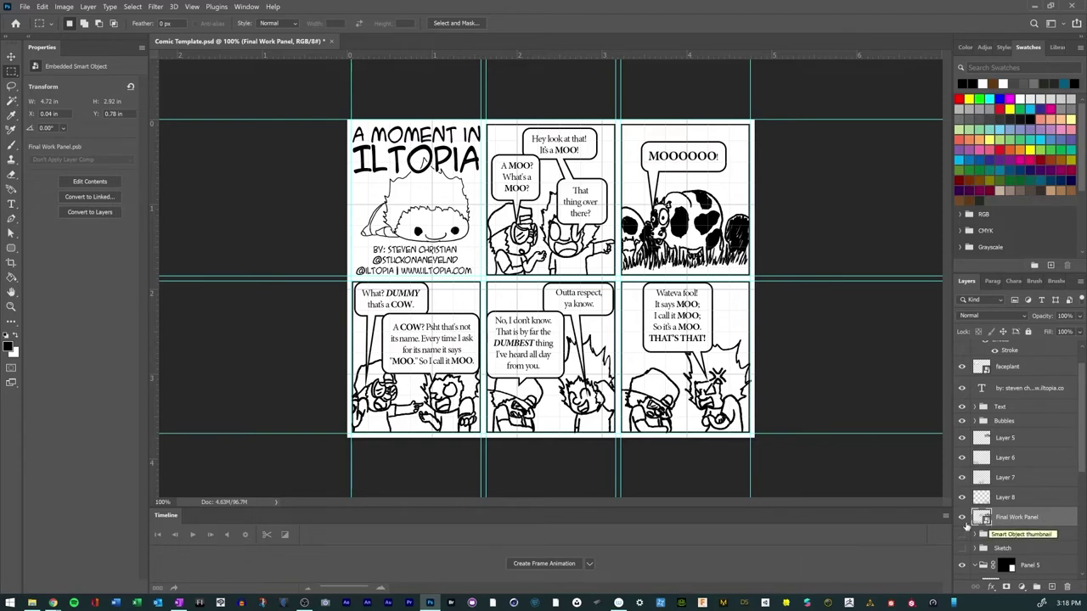
{"action": "left_click", "coordinate": [962, 518]}
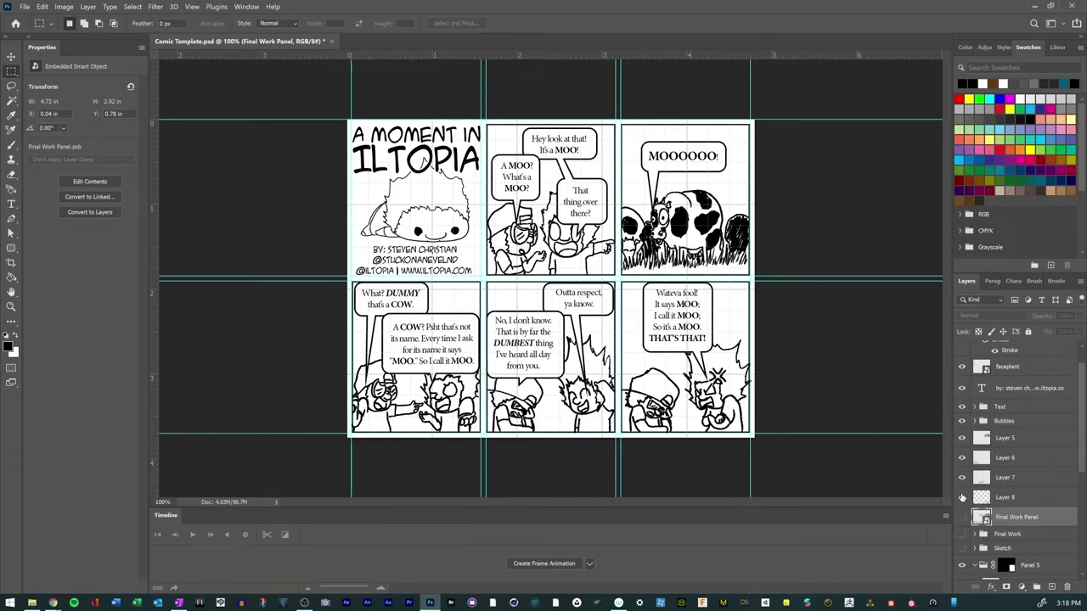
Step: Toggle Layers 8, 7, 6 and 5 to confirm which panel each one holds
{"action": "left_click", "coordinate": [962, 497]}
{"action": "left_click", "coordinate": [963, 497]}
{"action": "left_click", "coordinate": [961, 478]}
{"action": "left_click", "coordinate": [960, 478]}
{"action": "left_click", "coordinate": [962, 457]}
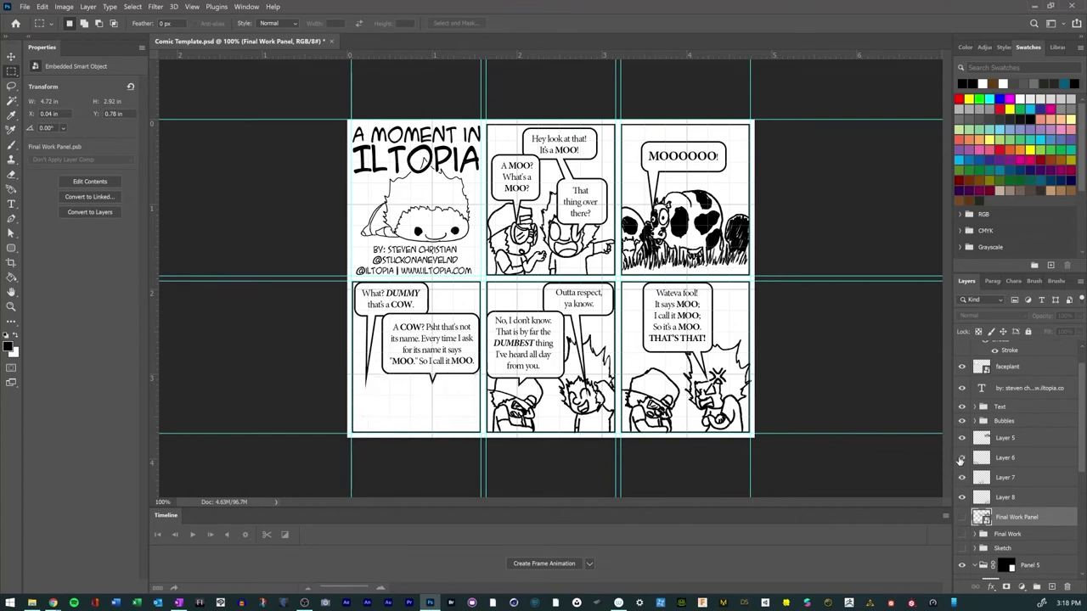
{"action": "left_click", "coordinate": [961, 458]}
{"action": "left_click", "coordinate": [962, 438]}
{"action": "left_click", "coordinate": [962, 438]}
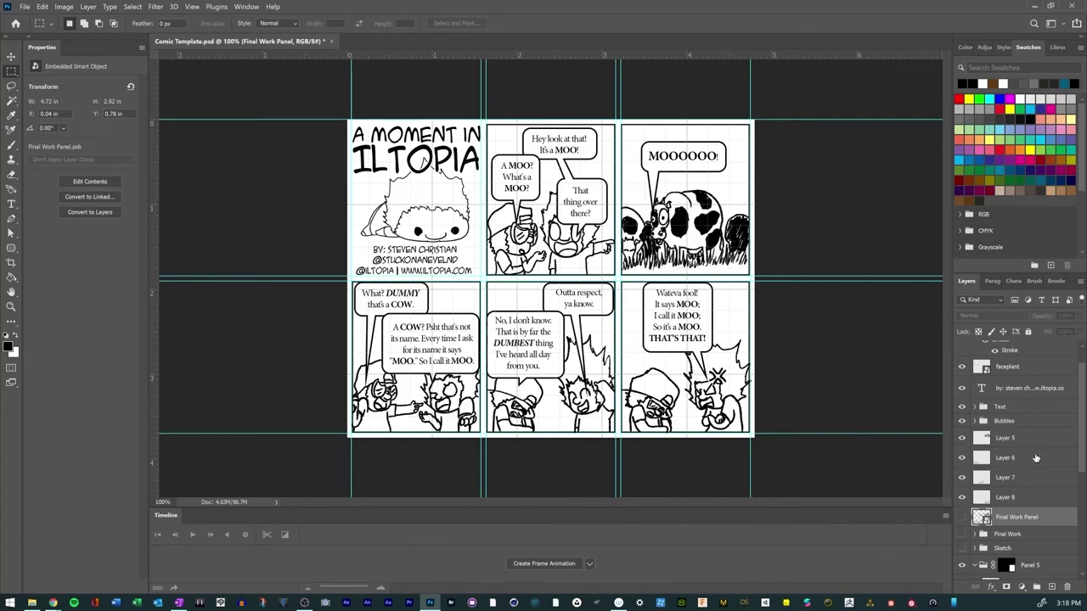
{"action": "scroll", "coordinate": [1034, 495], "scroll_direction": "down", "scroll_amount": 2}
{"action": "scroll", "coordinate": [1034, 495], "scroll_direction": "down", "scroll_amount": 2}
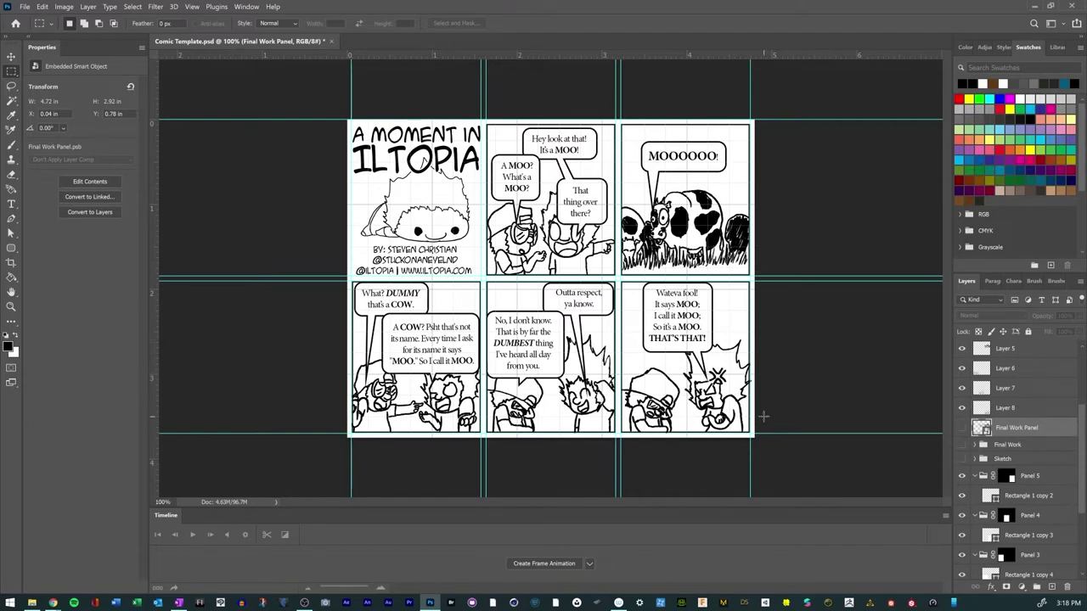
Step: Move Layer 8 into the Panel 5 group and Layer 7 into the Panel 4 group
{"action": "left_click", "coordinate": [1014, 407]}
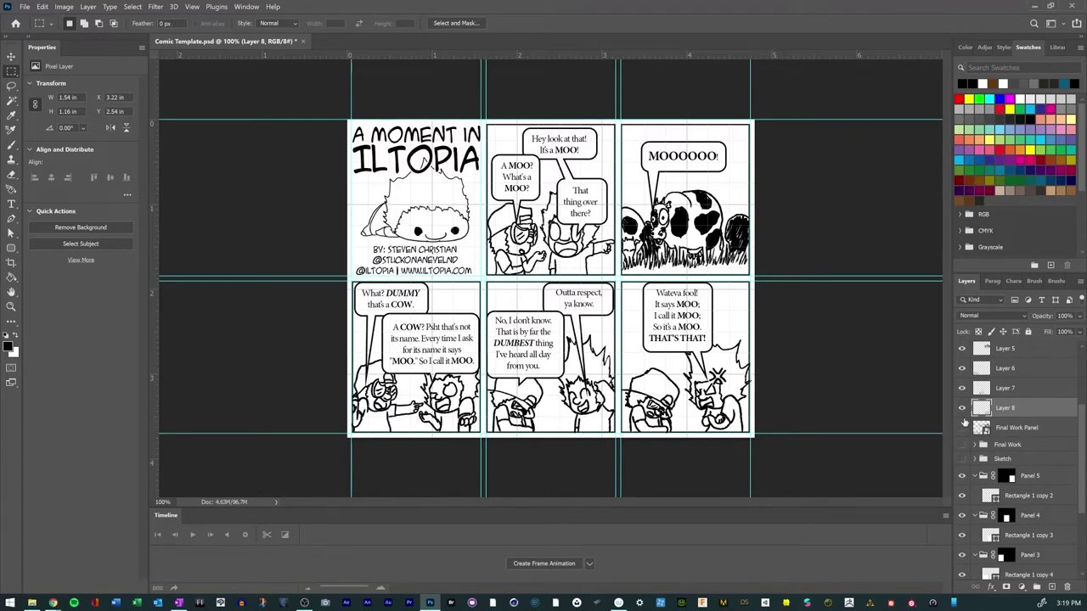
{"action": "left_click", "coordinate": [962, 408]}
{"action": "left_click", "coordinate": [962, 408]}
{"action": "left_click_drag", "start_coordinate": [1012, 410], "coordinate": [1003, 498]}
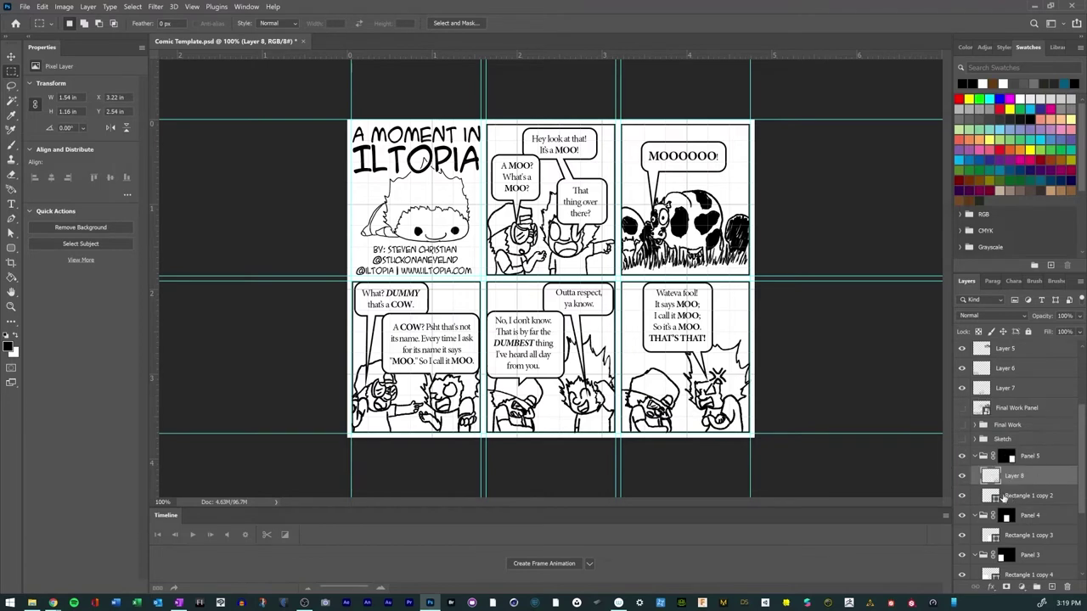
{"action": "left_click", "coordinate": [976, 456]}
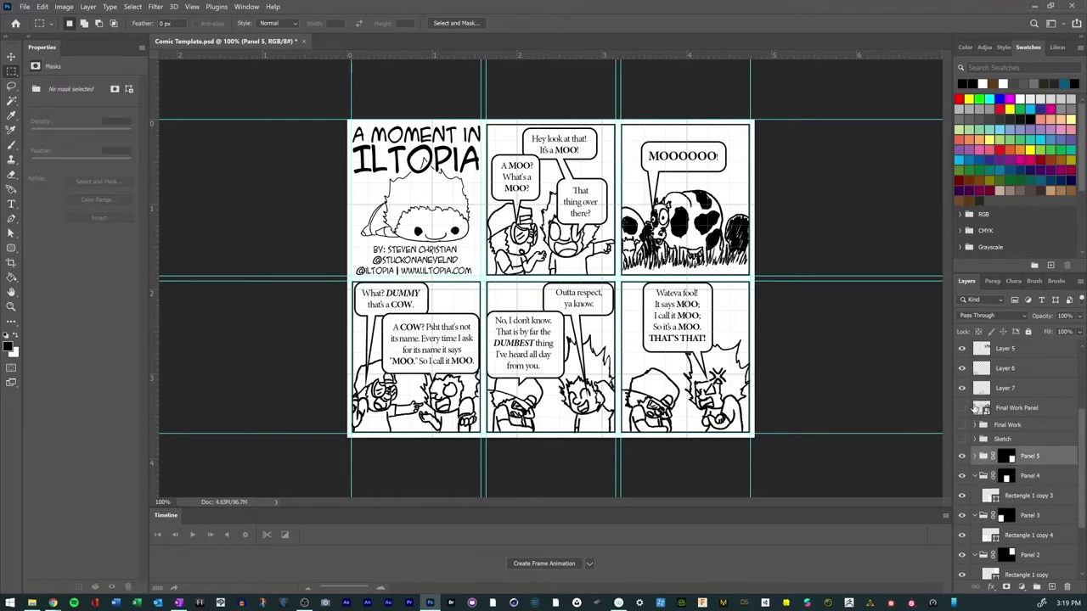
{"action": "left_click", "coordinate": [1001, 389]}
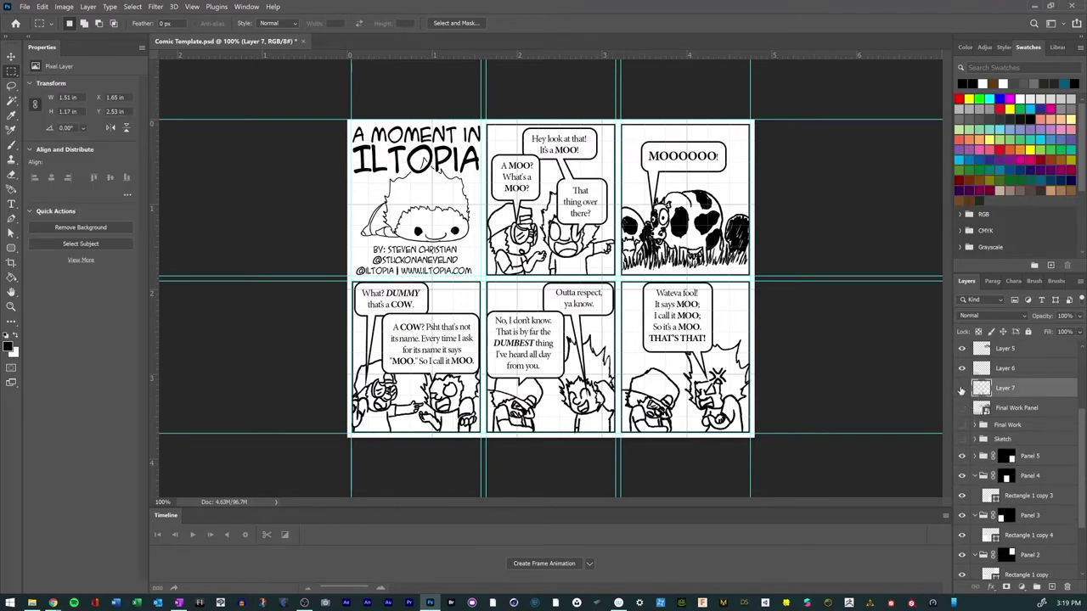
{"action": "left_click_drag", "start_coordinate": [998, 388], "coordinate": [1023, 490]}
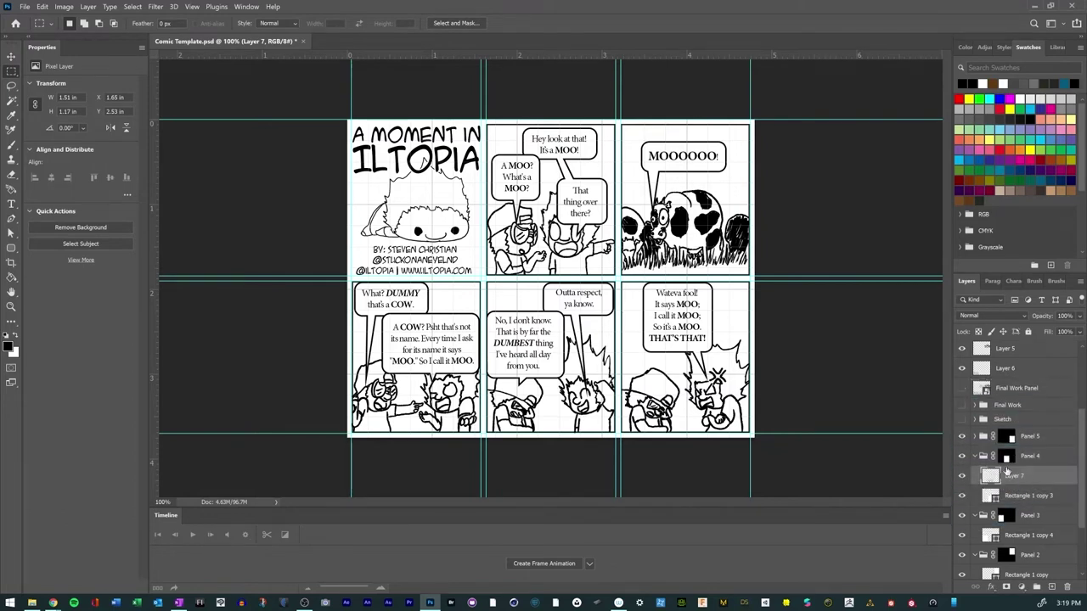
Step: Move Layer 6 into the Panel 3 group and Layer 5 into the Panel 2 group
{"action": "left_click", "coordinate": [961, 369]}
{"action": "left_click", "coordinate": [962, 369]}
{"action": "left_click_drag", "start_coordinate": [1019, 368], "coordinate": [1039, 526]}
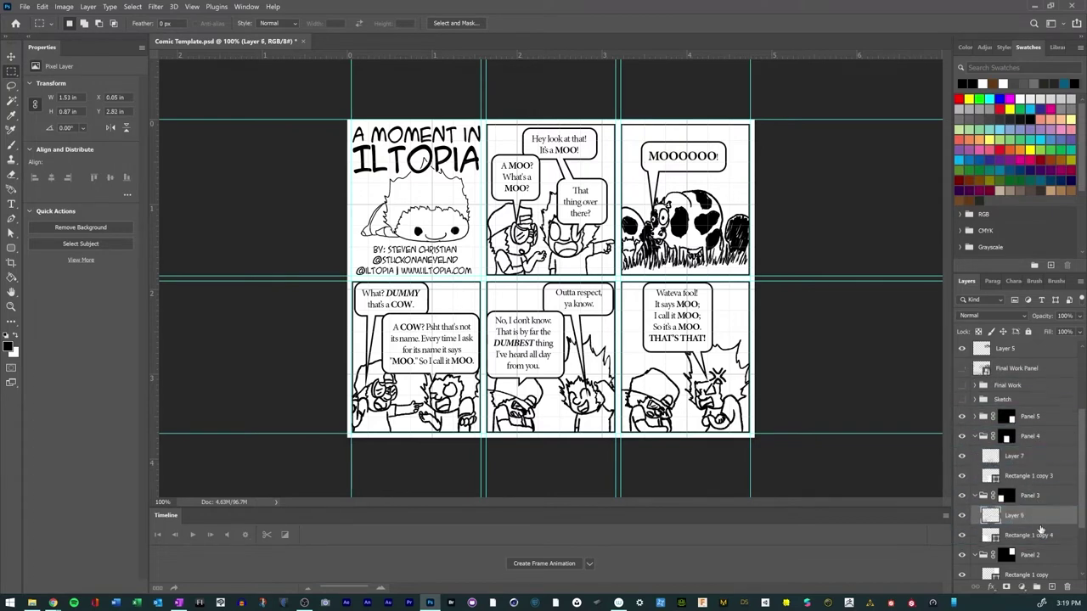
{"action": "left_click", "coordinate": [1008, 351]}
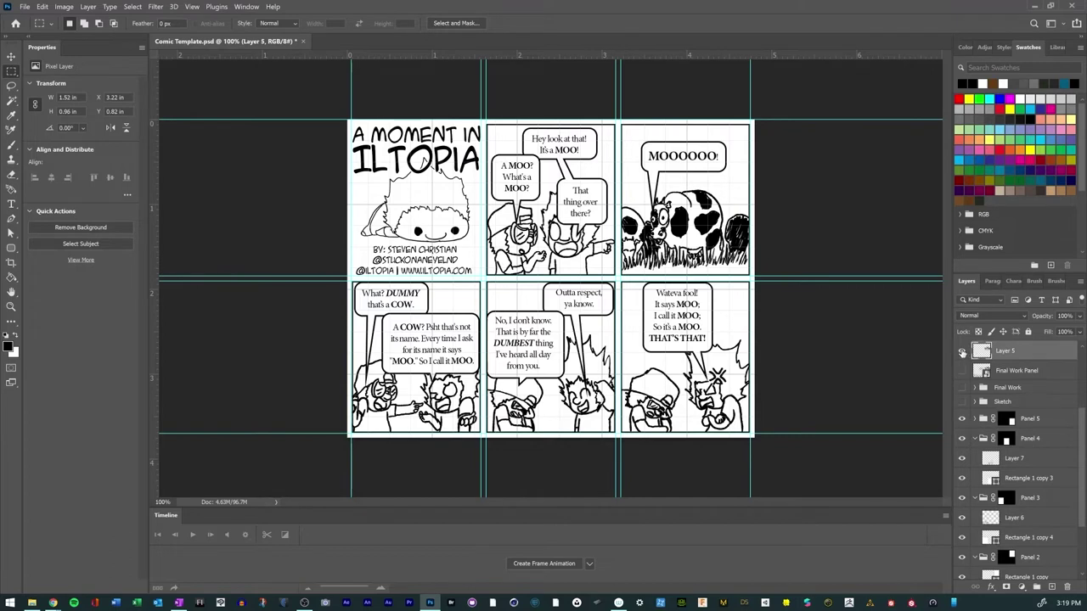
{"action": "left_click", "coordinate": [962, 351]}
{"action": "left_click", "coordinate": [961, 351]}
{"action": "left_click_drag", "start_coordinate": [1009, 351], "coordinate": [1015, 567]}
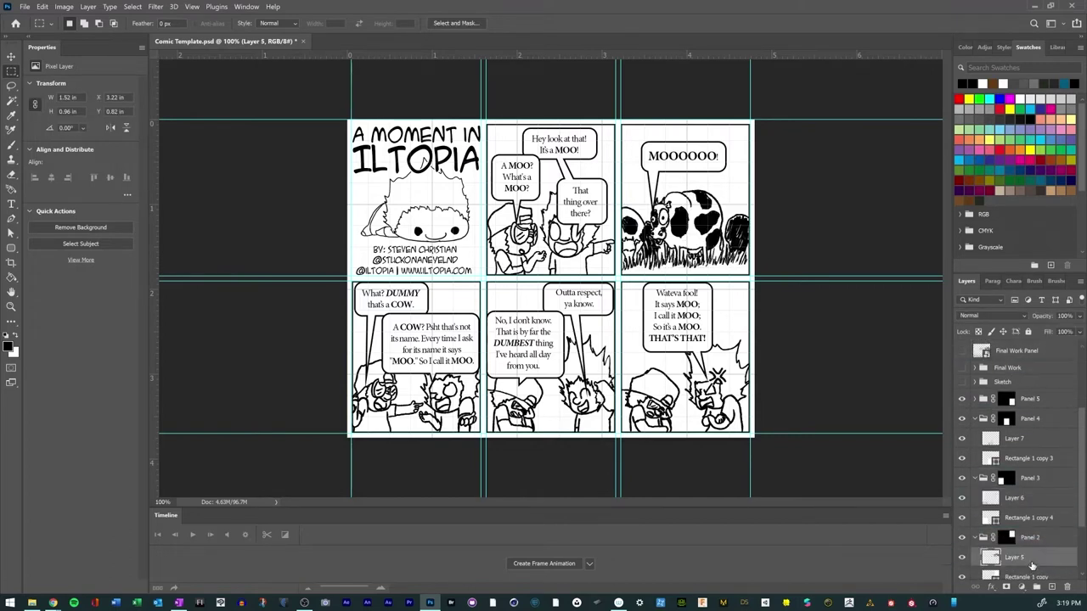
Step: Check the Panel 5 and Panel 4 groups' visibility and expand both groups
{"action": "left_click", "coordinate": [976, 539]}
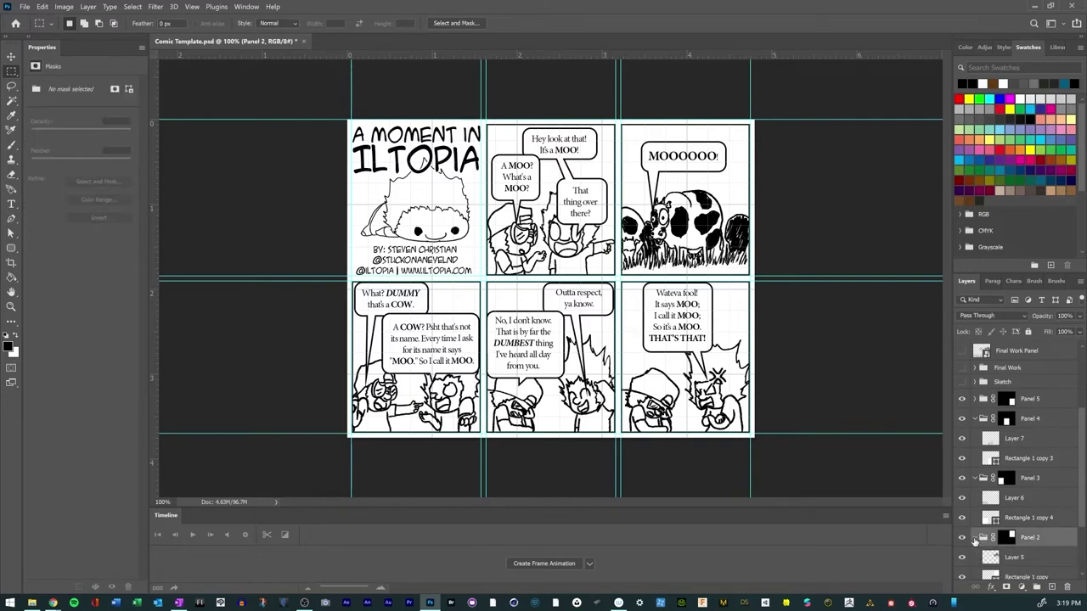
{"action": "left_click", "coordinate": [973, 420]}
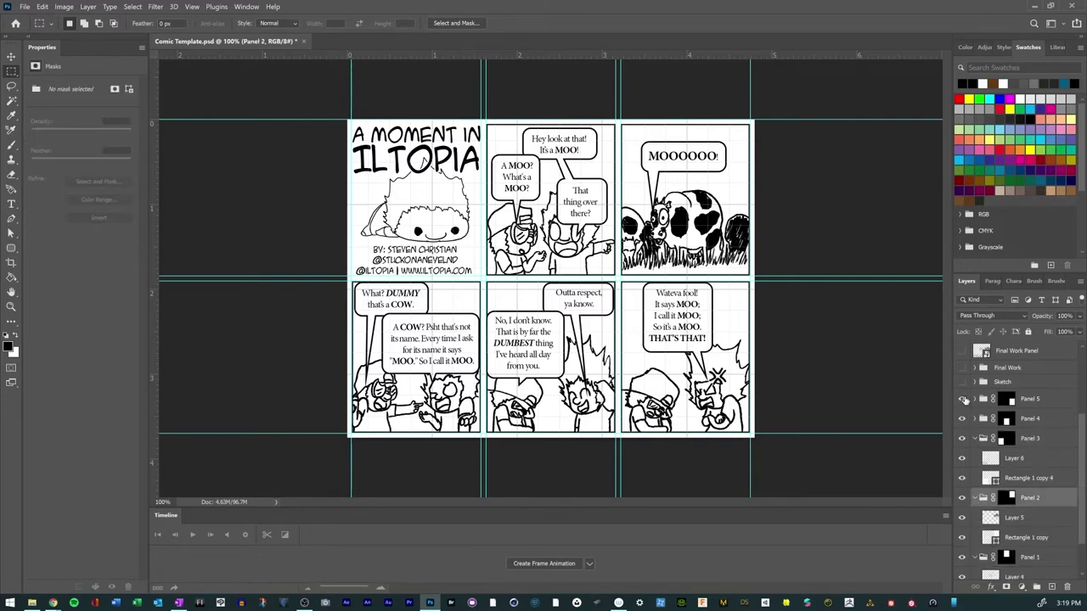
{"action": "left_click", "coordinate": [961, 399]}
{"action": "left_click", "coordinate": [962, 398]}
{"action": "left_click", "coordinate": [963, 419]}
{"action": "left_click", "coordinate": [963, 419]}
{"action": "left_click", "coordinate": [976, 399]}
{"action": "left_click", "coordinate": [983, 458]}
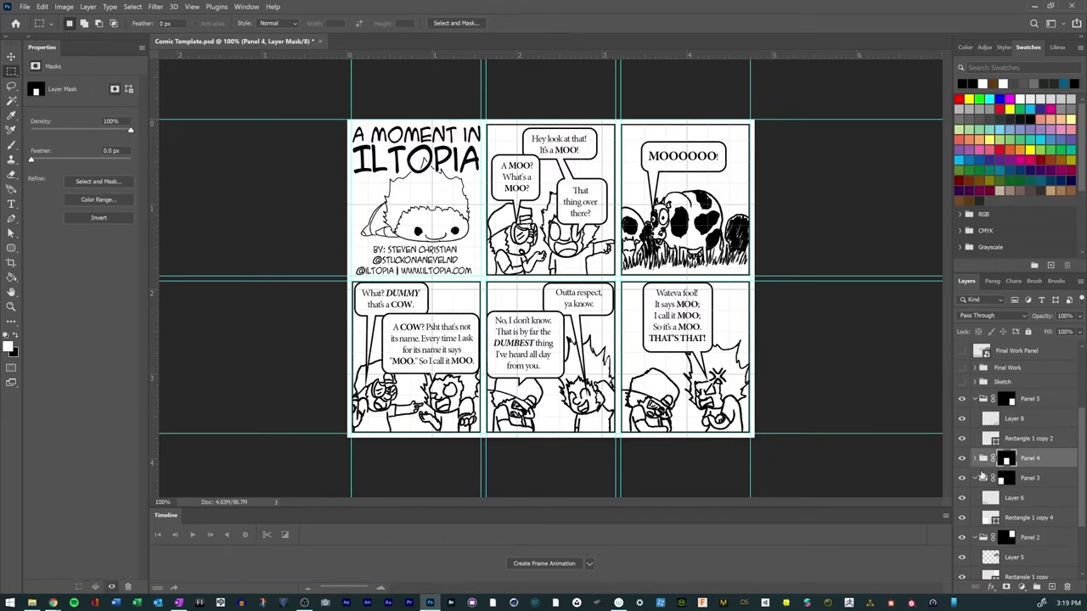
{"action": "left_click", "coordinate": [975, 459]}
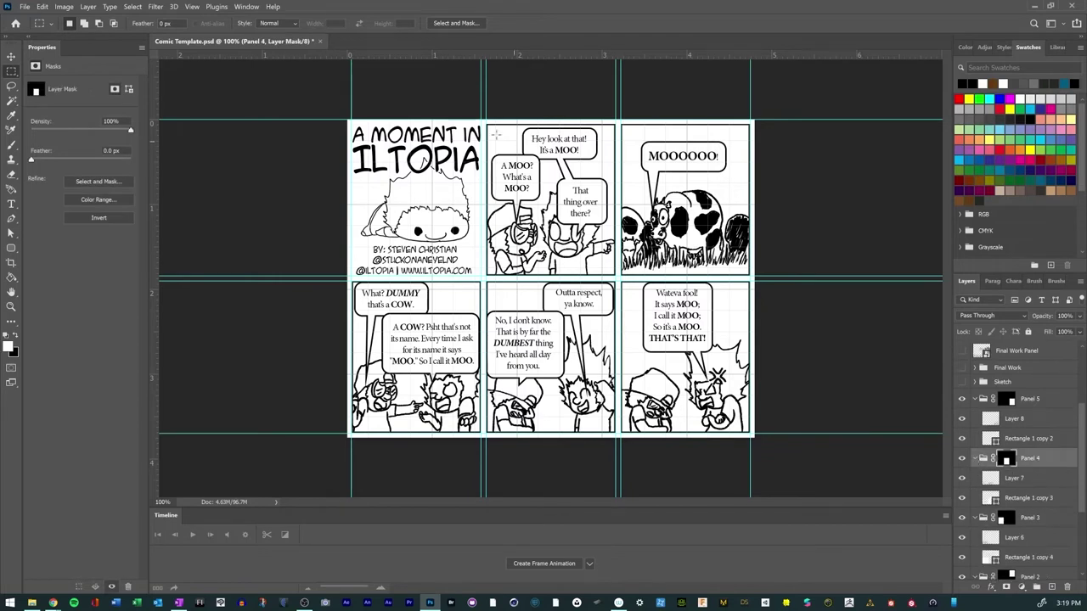
{"action": "left_click", "coordinate": [25, 7]}
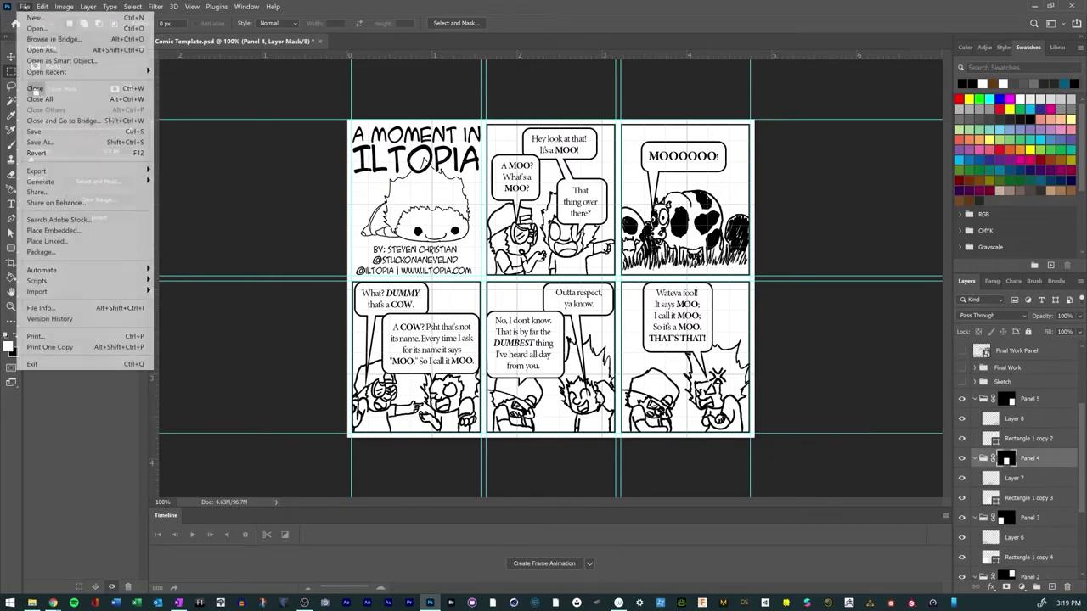
{"action": "left_click", "coordinate": [62, 136]}
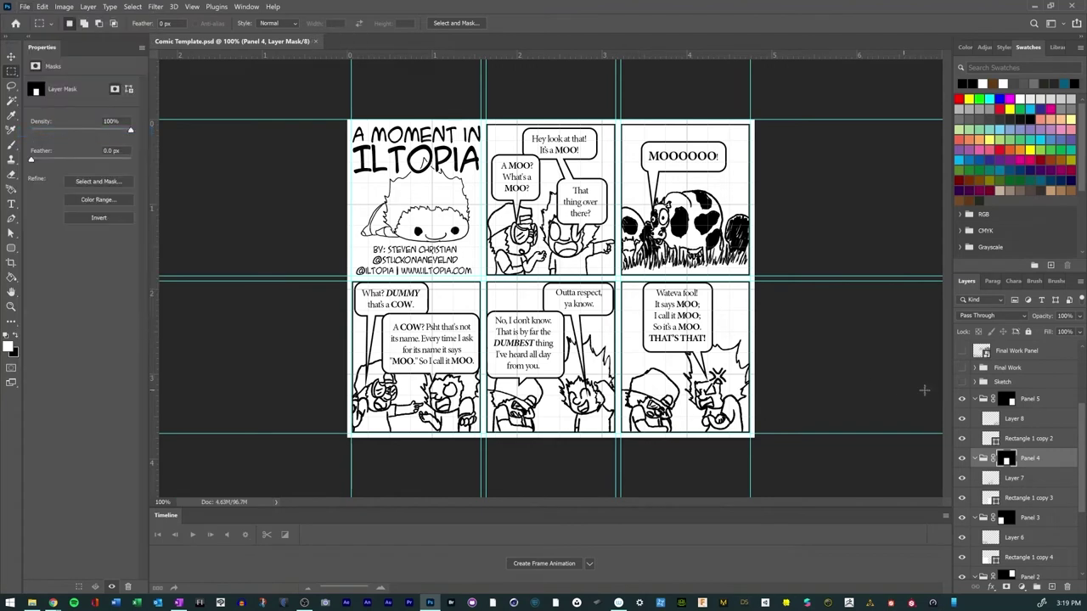
{"action": "scroll", "coordinate": [1013, 419], "scroll_direction": "up", "scroll_amount": 3}
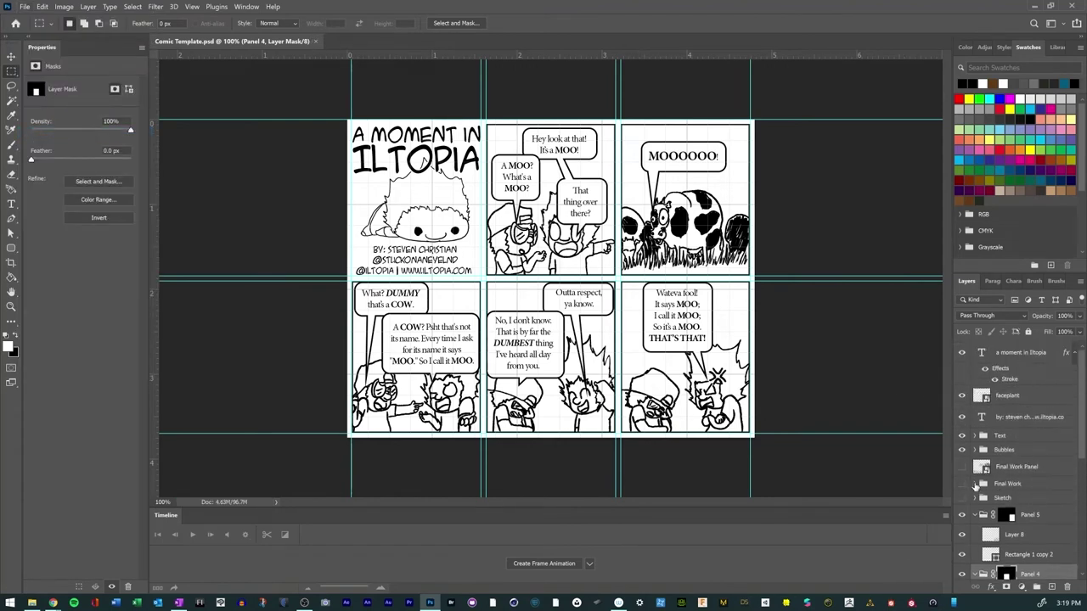
{"action": "left_click", "coordinate": [982, 483]}
{"action": "left_click_drag", "start_coordinate": [1010, 502], "coordinate": [1012, 494]}
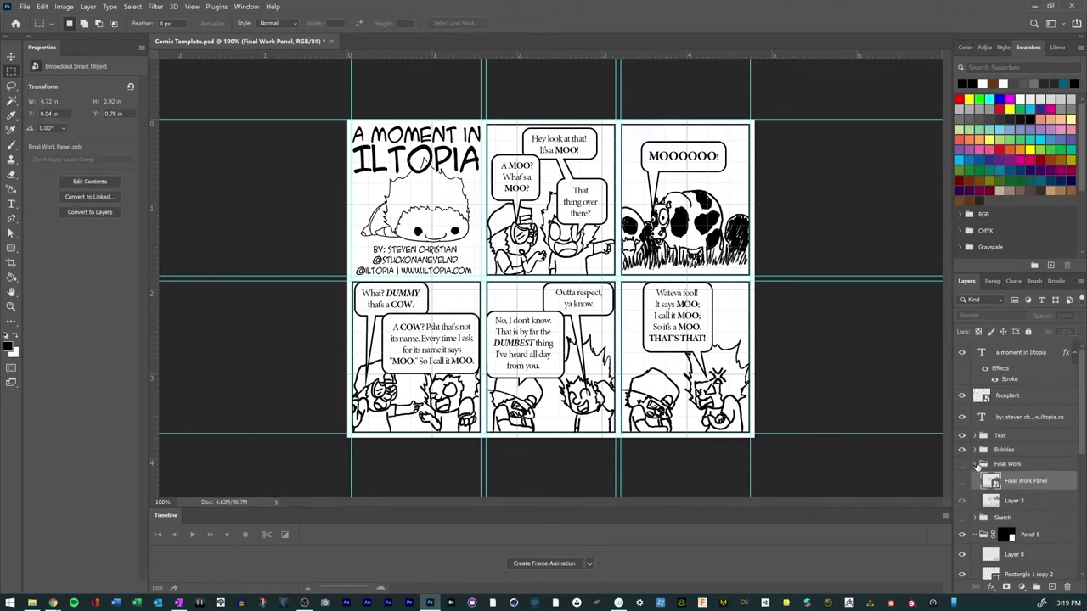
{"action": "left_click", "coordinate": [979, 464]}
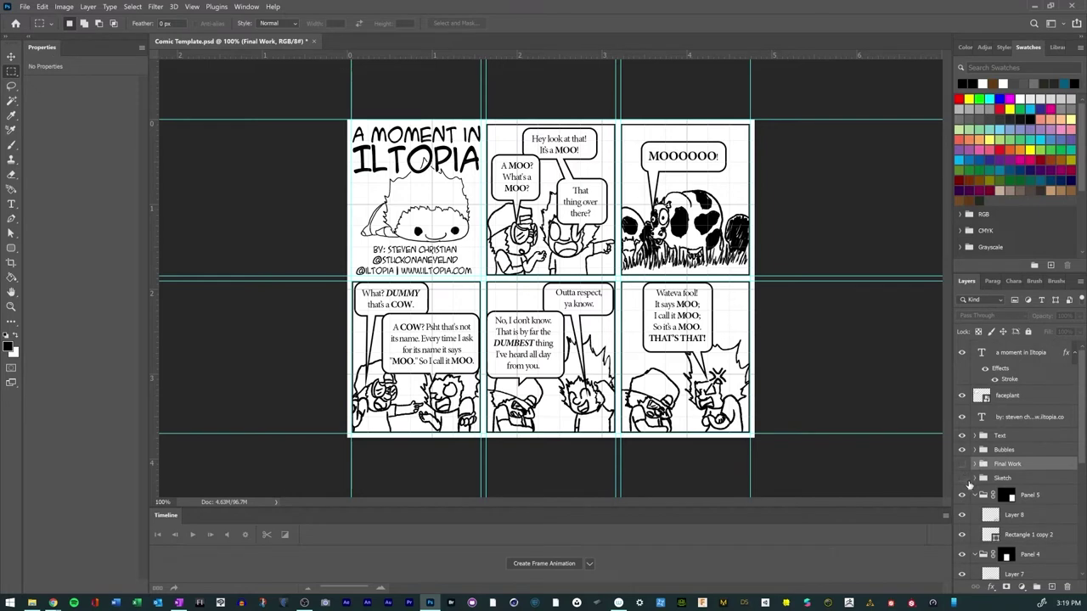
{"action": "left_click", "coordinate": [962, 479]}
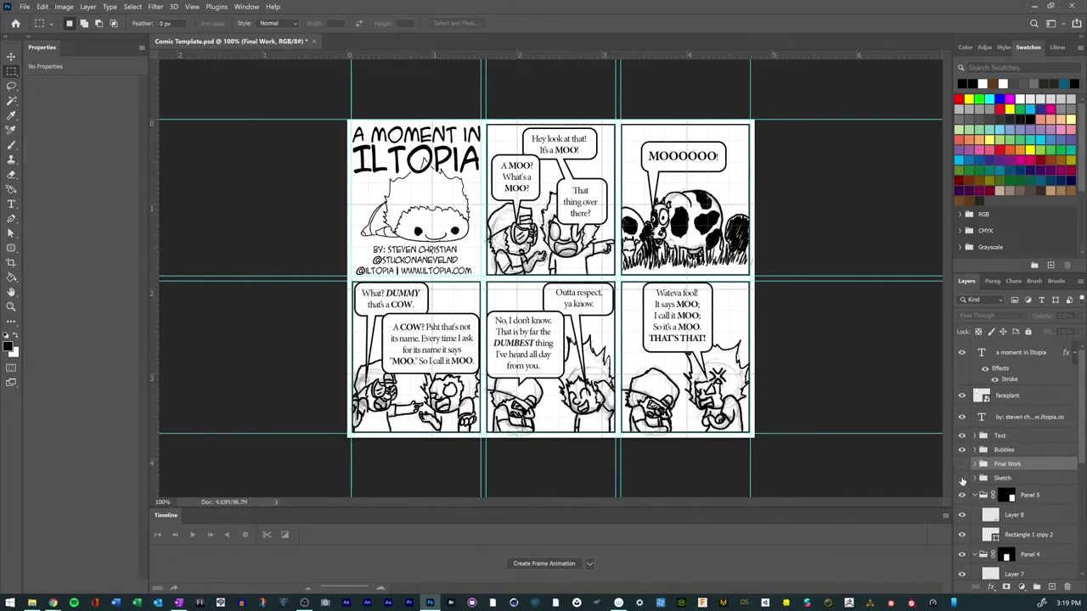
{"action": "left_click", "coordinate": [962, 464]}
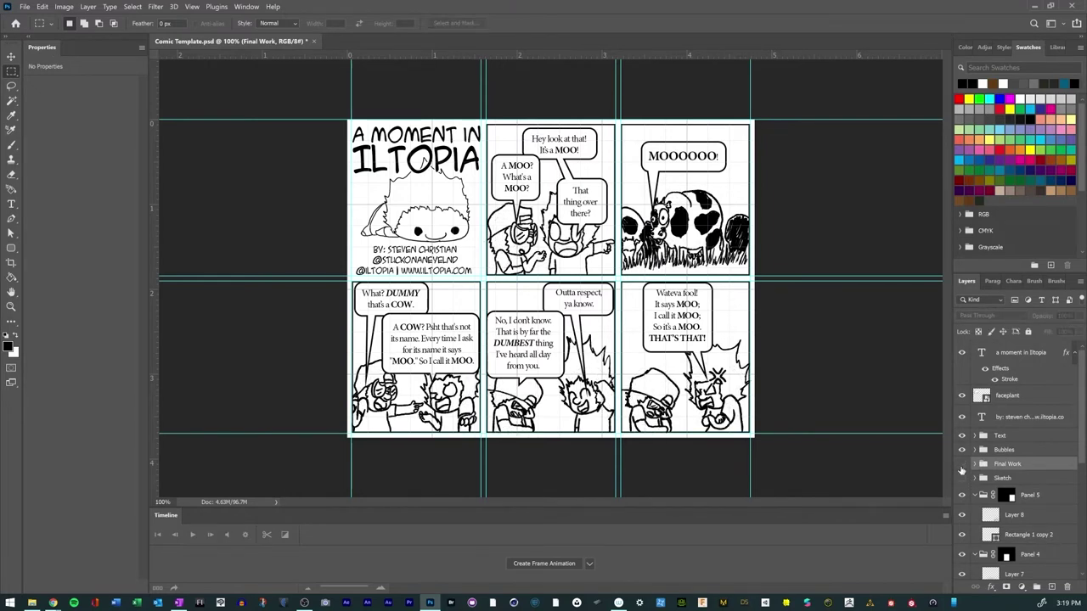
{"action": "left_click", "coordinate": [962, 468]}
{"action": "left_click", "coordinate": [24, 6]}
{"action": "left_click", "coordinate": [34, 132]}
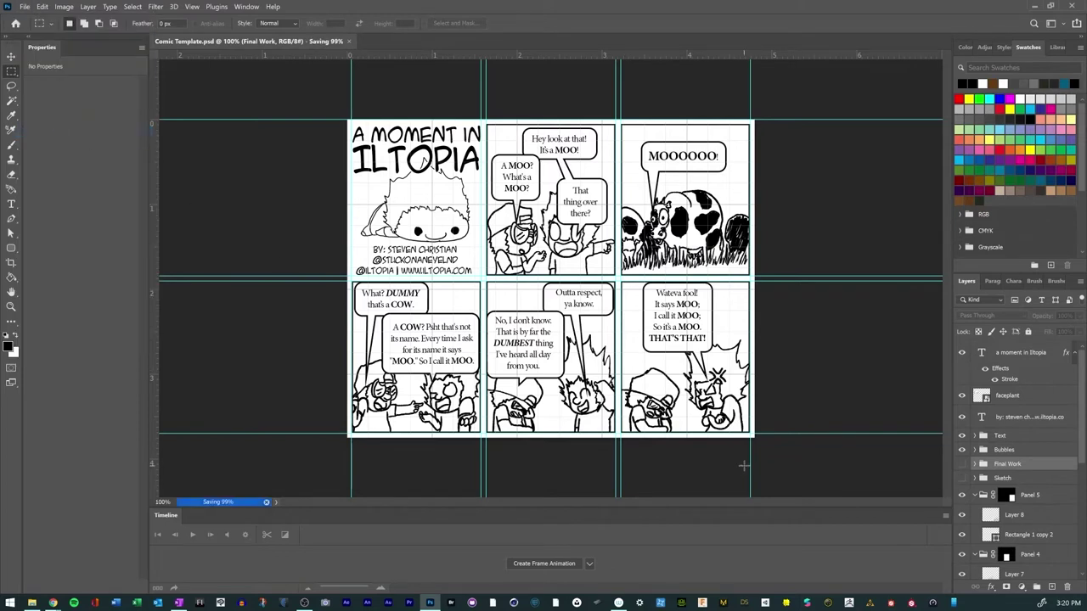
{"action": "scroll", "coordinate": [1016, 472], "scroll_direction": "down", "scroll_amount": 3}
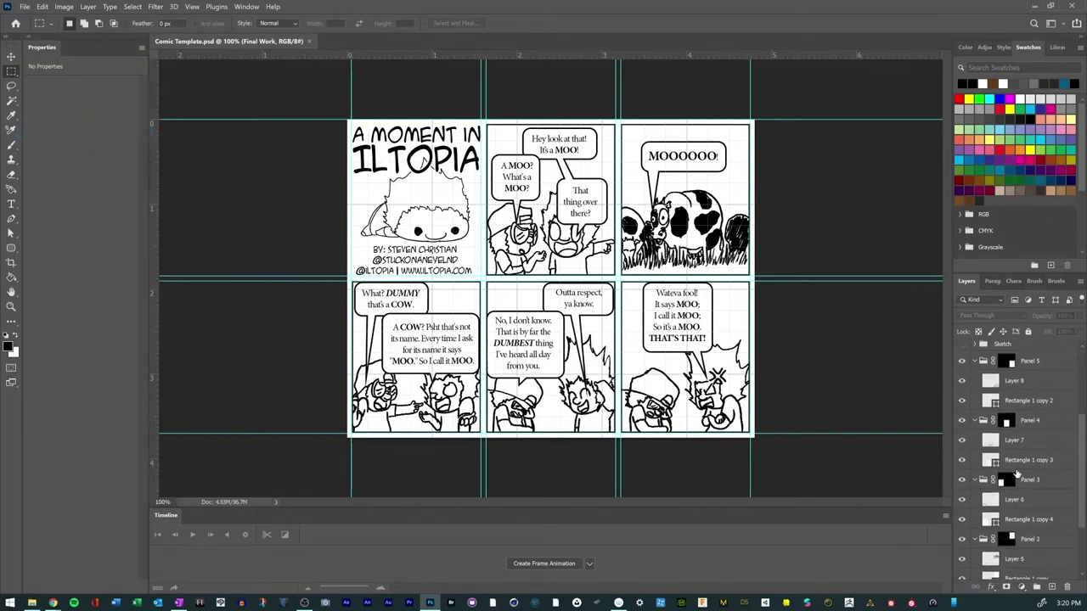
{"action": "scroll", "coordinate": [1015, 474], "scroll_direction": "up", "scroll_amount": 3}
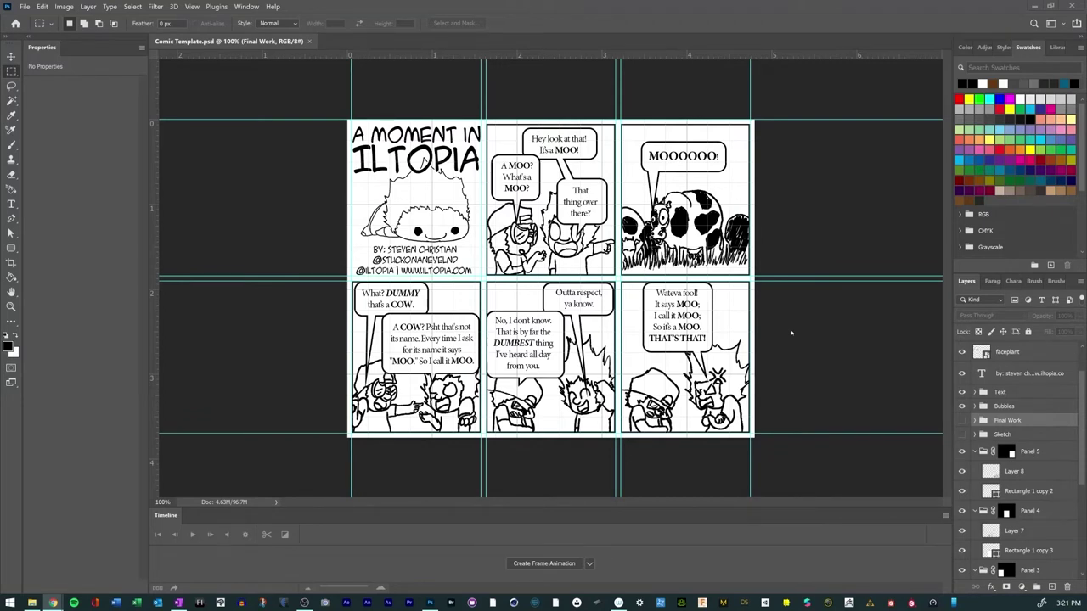
Step: Create Layer 9 and place it beneath Layer 4 inside the Panel 1 group
{"action": "left_click_drag", "start_coordinate": [1083, 407], "coordinate": [1081, 501]}
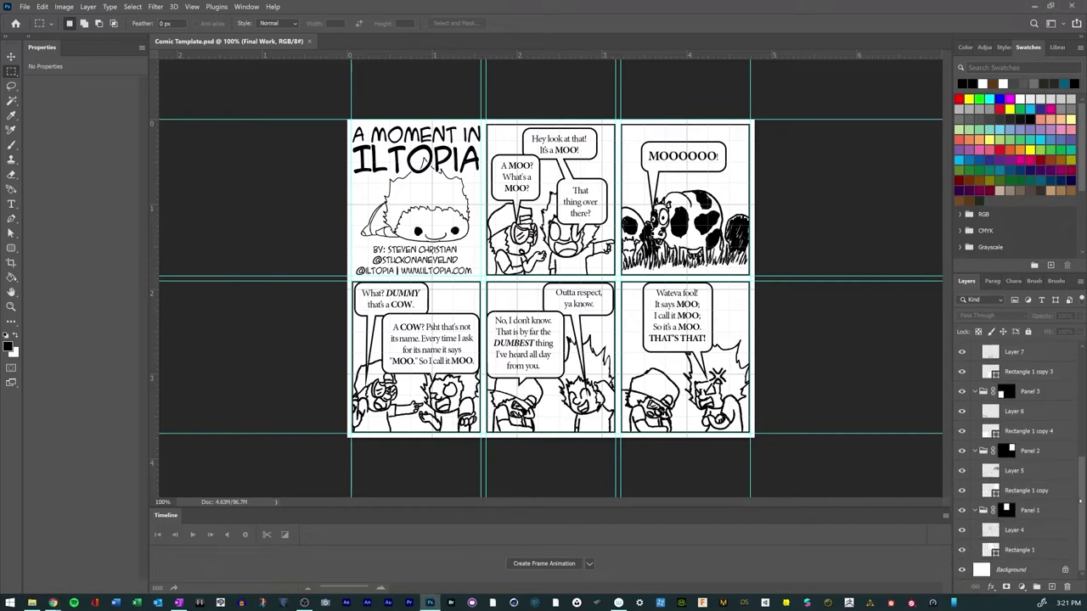
{"action": "left_click", "coordinate": [1008, 532]}
{"action": "left_click", "coordinate": [962, 532]}
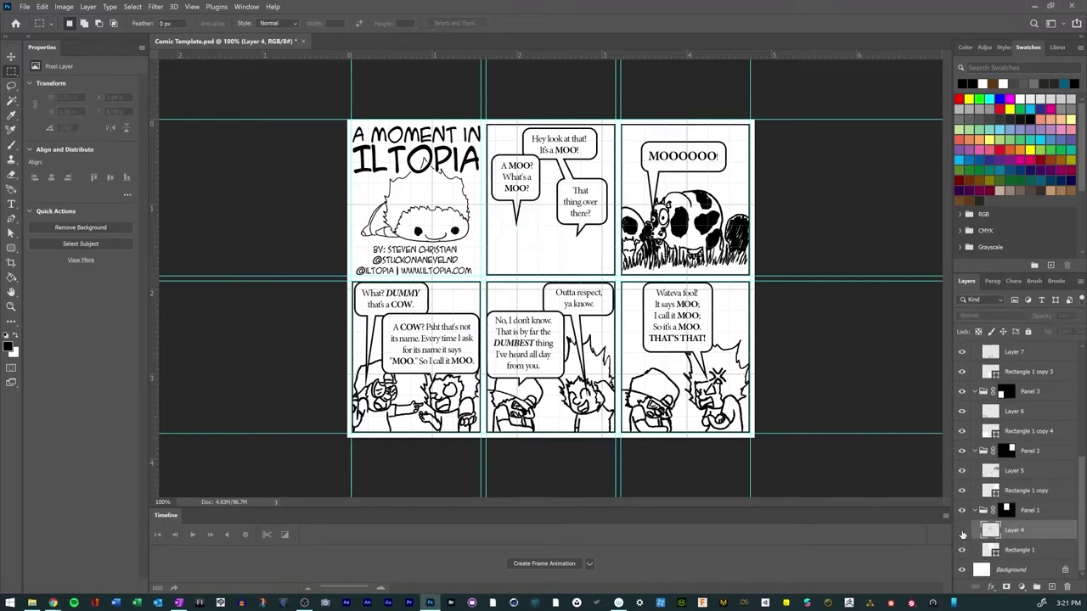
{"action": "left_click", "coordinate": [962, 531]}
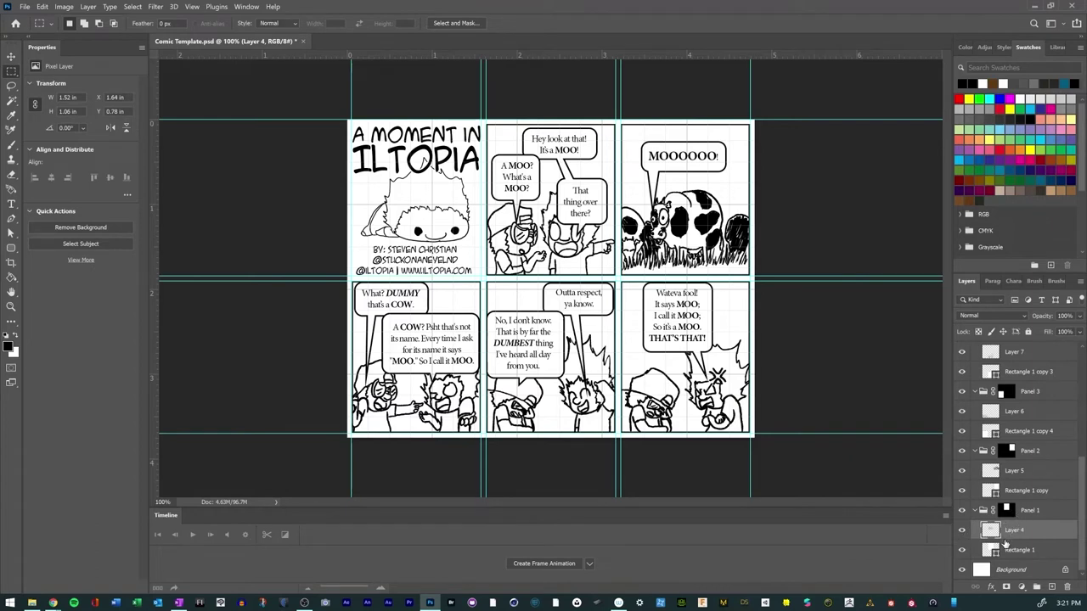
{"action": "left_click", "coordinate": [1053, 589]}
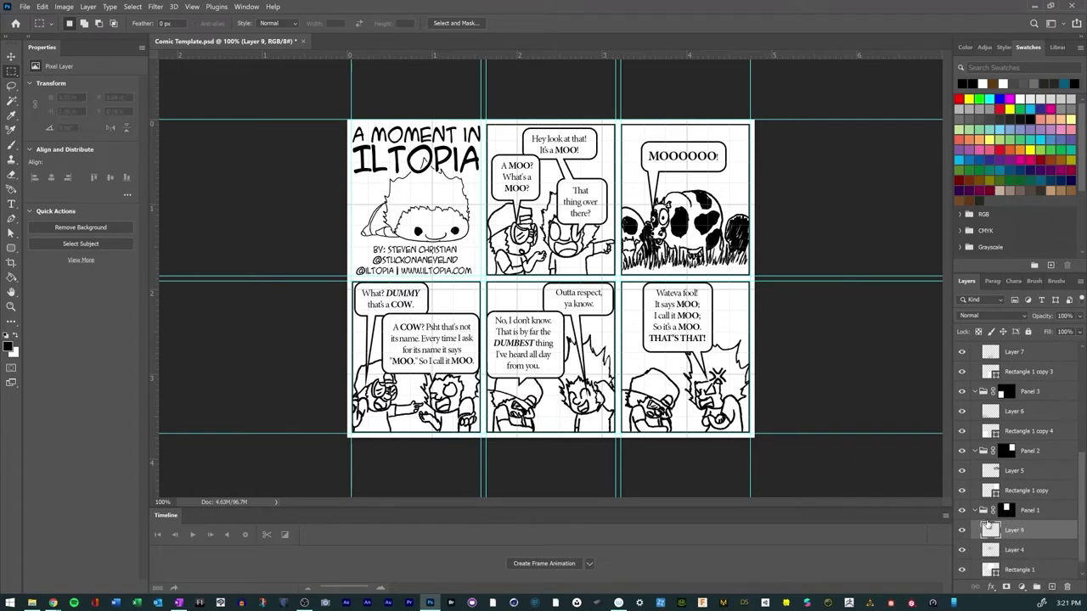
{"action": "left_click_drag", "start_coordinate": [1009, 536], "coordinate": [995, 552]}
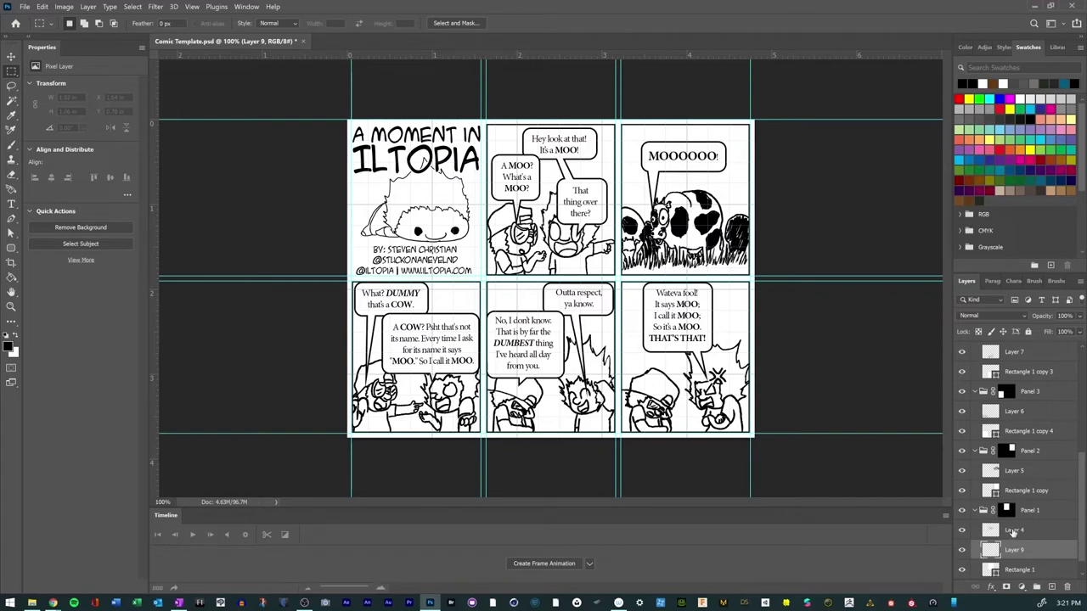
{"action": "left_click", "coordinate": [1011, 532]}
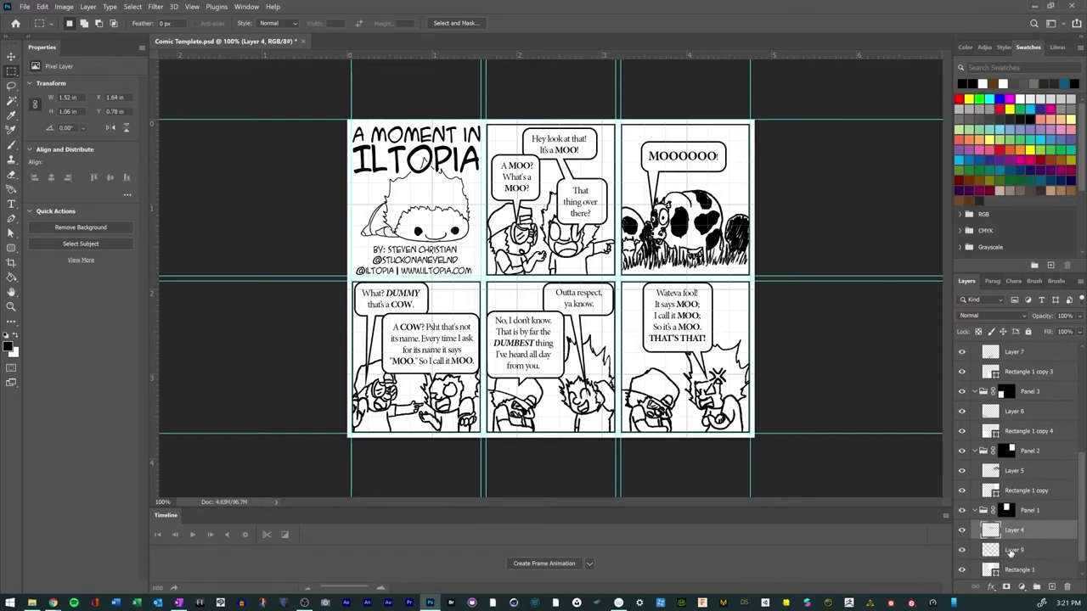
{"action": "left_click", "coordinate": [1005, 553]}
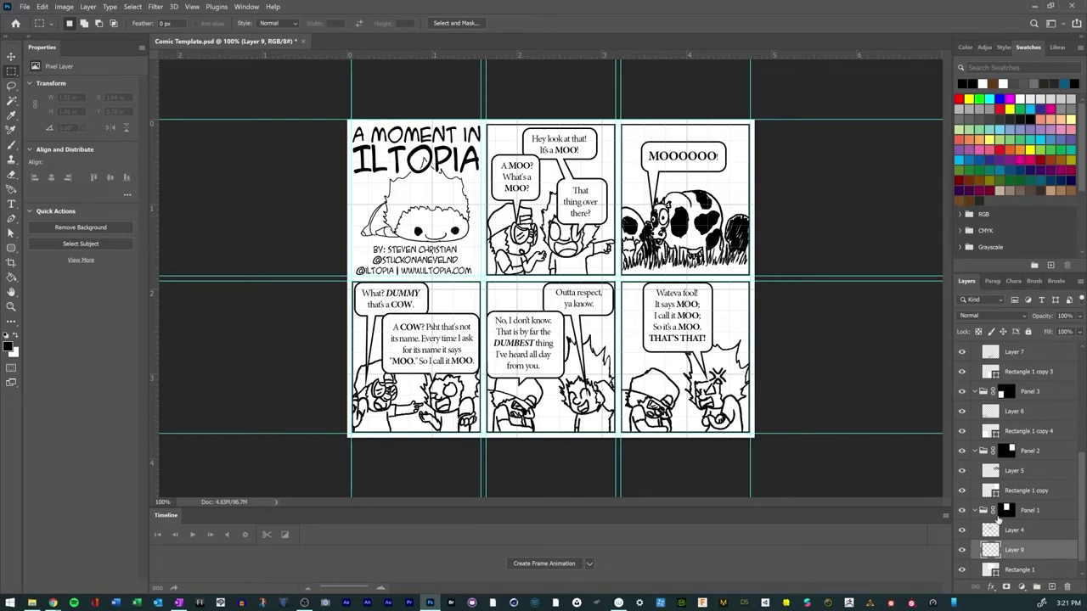
{"action": "scroll", "coordinate": [1083, 496], "scroll_direction": "down", "scroll_amount": 1}
{"action": "left_click_drag", "start_coordinate": [1082, 496], "coordinate": [1081, 506]}
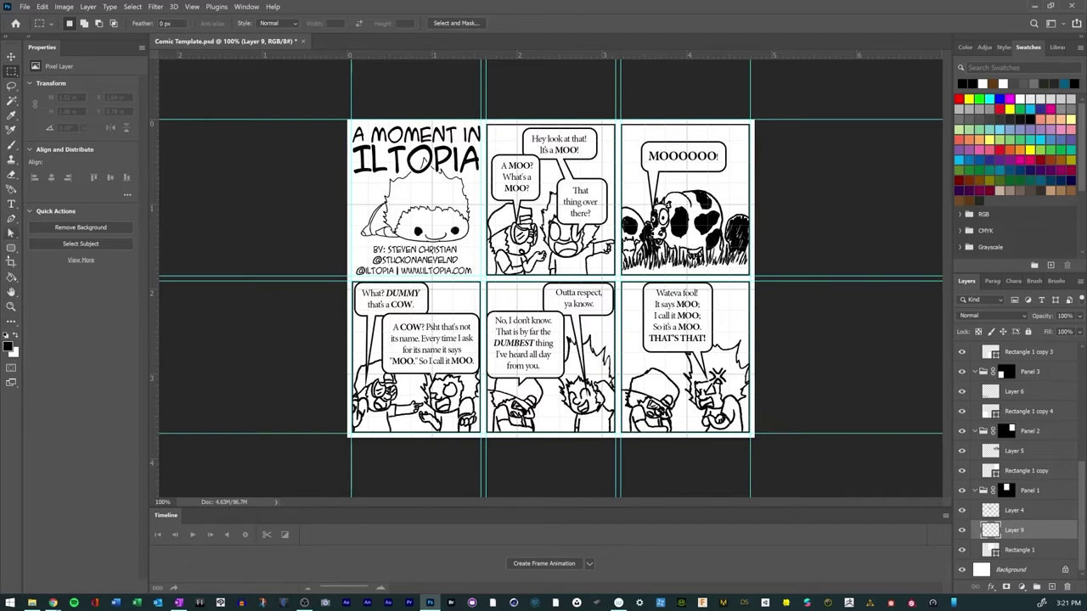
{"action": "left_click", "coordinate": [11, 144]}
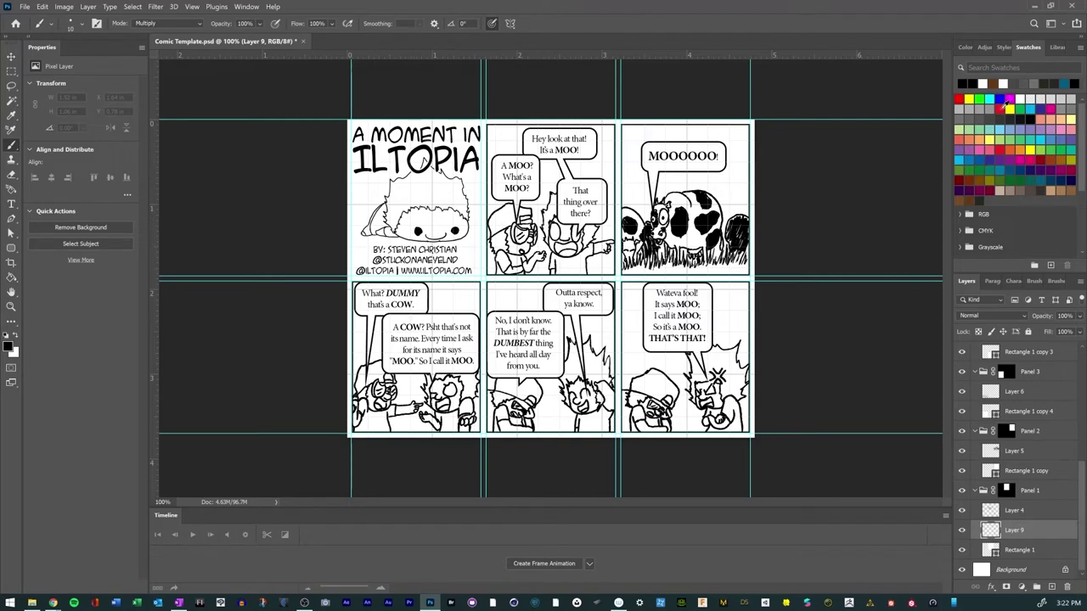
Step: Set a red 39 px brush, undo the test stroke, and zoom the canvas to 300%
{"action": "left_click", "coordinate": [1000, 106]}
{"action": "right_click", "coordinate": [546, 145]}
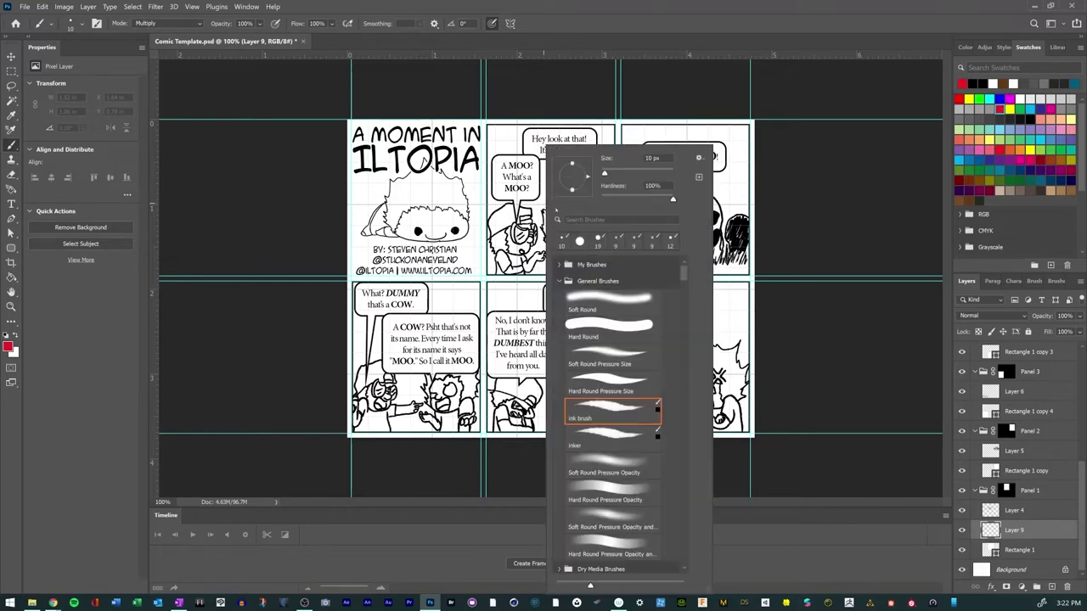
{"action": "left_click_drag", "start_coordinate": [603, 173], "coordinate": [614, 174]}
{"action": "key", "text": "Return"}
{"action": "mouse_move", "coordinate": [499, 214]}
{"action": "left_mouse_down"}
{"action": "mouse_move", "coordinate": [491, 200]}
{"action": "mouse_move", "coordinate": [496, 223]}
{"action": "mouse_move", "coordinate": [491, 174]}
{"action": "mouse_move", "coordinate": [506, 137]}
{"action": "mouse_move", "coordinate": [566, 136]}
{"action": "left_mouse_up"}
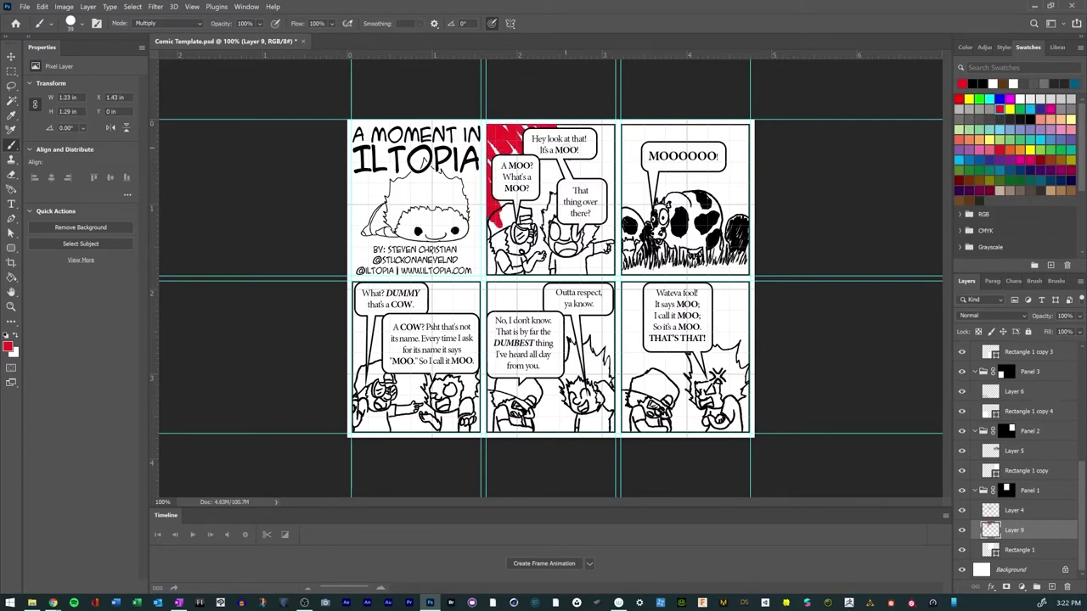
{"action": "key", "text": "ctrl+z"}
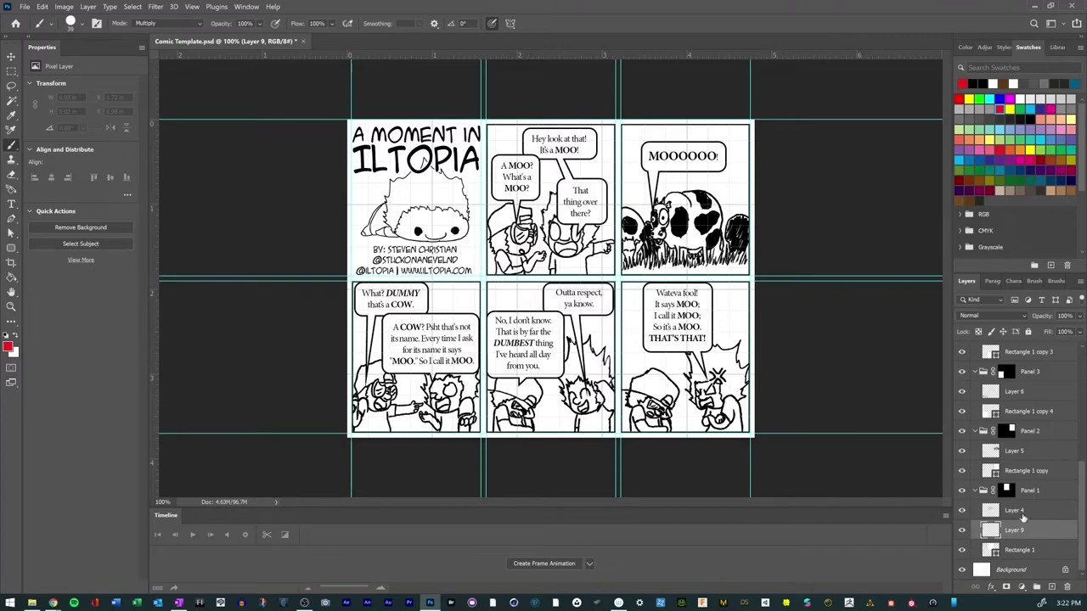
{"action": "key", "text": "ctrl+plus"}
{"action": "key", "text": "ctrl+plus"}
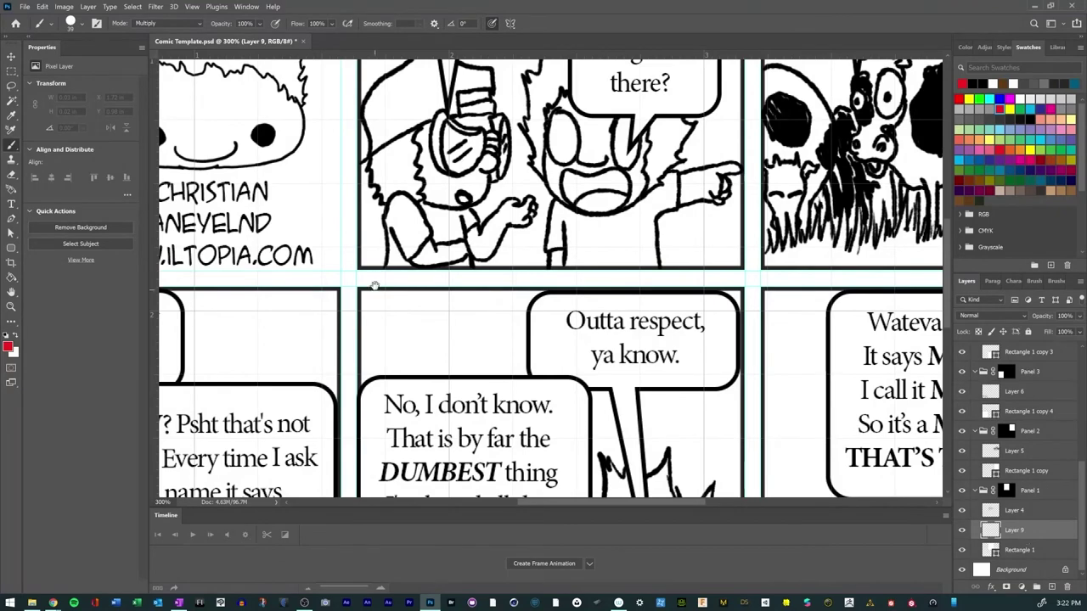
Step: Pan to the top row and set a 20 px Darker Warm Brown brush
{"action": "left_click_drag", "start_coordinate": [375, 286], "coordinate": [362, 467]}
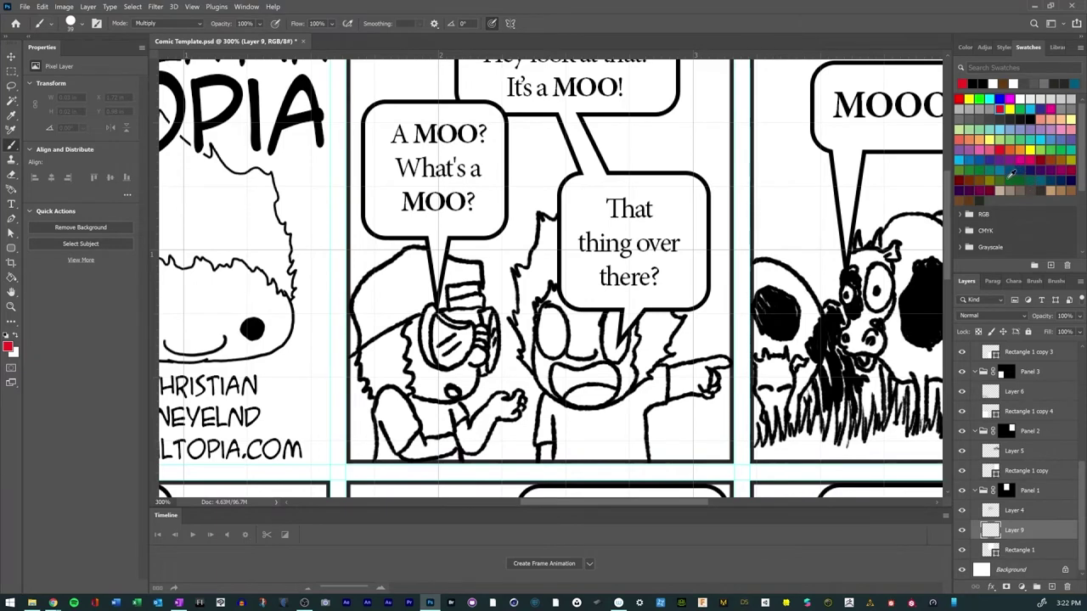
{"action": "left_click", "coordinate": [965, 198]}
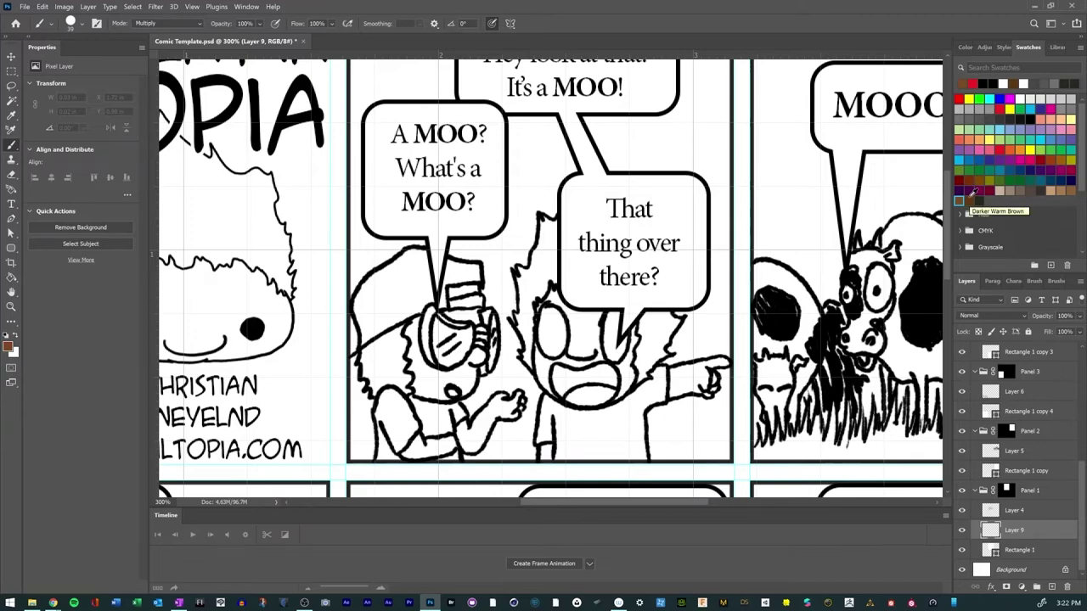
{"action": "right_click", "coordinate": [424, 365]}
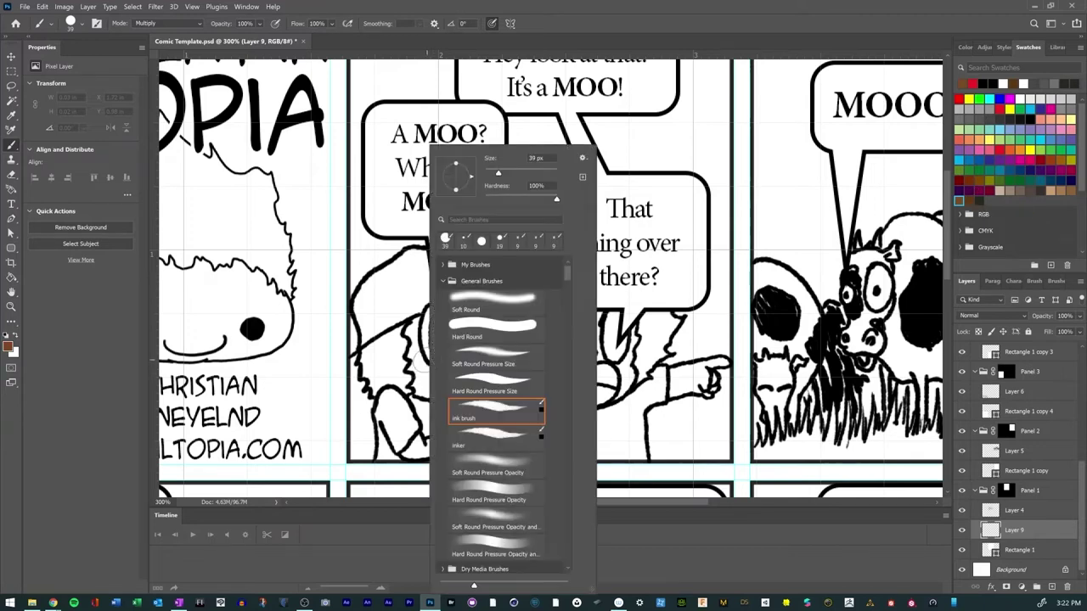
{"action": "left_click_drag", "start_coordinate": [498, 174], "coordinate": [491, 174]}
{"action": "left_click", "coordinate": [491, 174]}
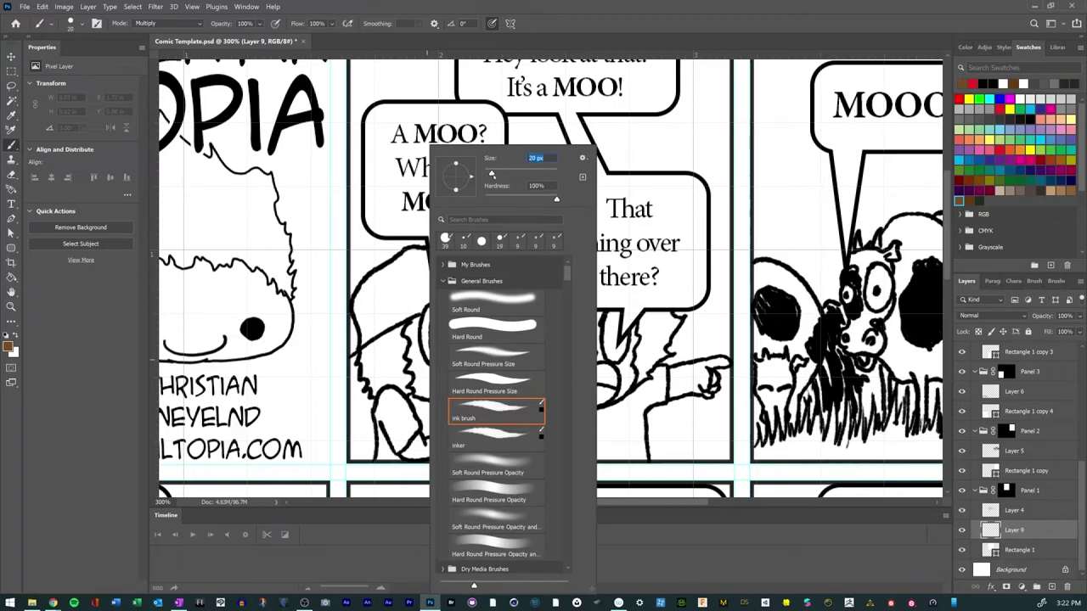
{"action": "left_click", "coordinate": [399, 414]}
Step: Paint brown over the goggled character's arm, neck and face, and the pointing character's left face
{"action": "mouse_move", "coordinate": [387, 425]}
{"action": "left_mouse_down"}
{"action": "mouse_move", "coordinate": [382, 449]}
{"action": "mouse_move", "coordinate": [435, 447]}
{"action": "mouse_move", "coordinate": [459, 429]}
{"action": "mouse_move", "coordinate": [477, 450]}
{"action": "mouse_move", "coordinate": [494, 419]}
{"action": "mouse_move", "coordinate": [525, 403]}
{"action": "mouse_move", "coordinate": [499, 397]}
{"action": "mouse_move", "coordinate": [472, 434]}
{"action": "left_mouse_up"}
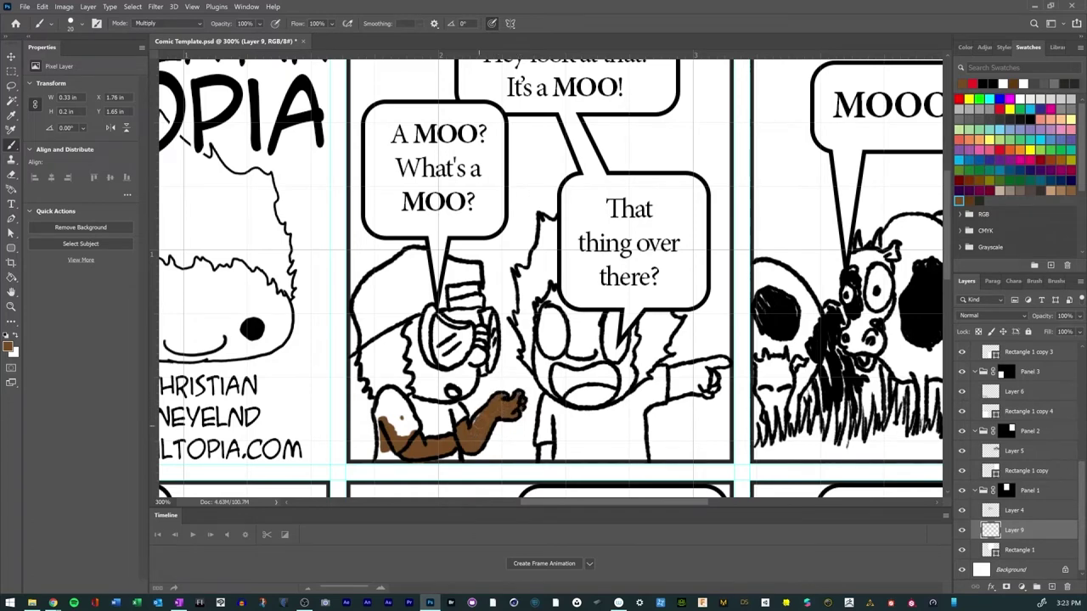
{"action": "mouse_move", "coordinate": [416, 392]}
{"action": "left_mouse_down"}
{"action": "mouse_move", "coordinate": [414, 320]}
{"action": "mouse_move", "coordinate": [421, 399]}
{"action": "mouse_move", "coordinate": [450, 394]}
{"action": "mouse_move", "coordinate": [434, 384]}
{"action": "mouse_move", "coordinate": [443, 378]}
{"action": "mouse_move", "coordinate": [465, 384]}
{"action": "mouse_move", "coordinate": [478, 355]}
{"action": "mouse_move", "coordinate": [439, 378]}
{"action": "mouse_move", "coordinate": [424, 373]}
{"action": "left_mouse_up"}
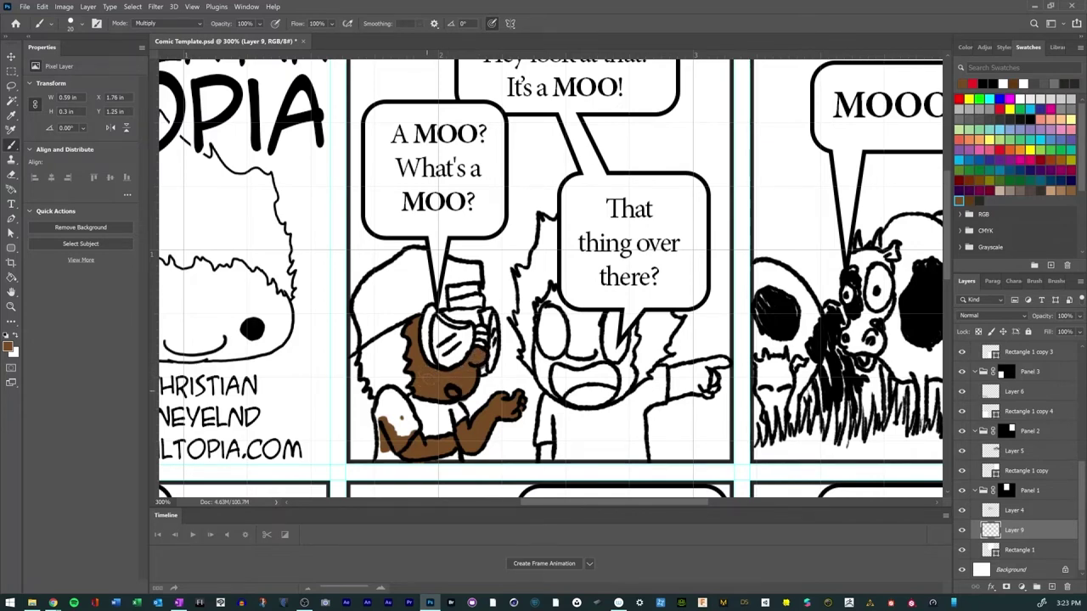
{"action": "mouse_move", "coordinate": [441, 316]}
{"action": "left_mouse_down"}
{"action": "mouse_move", "coordinate": [477, 321]}
{"action": "mouse_move", "coordinate": [475, 307]}
{"action": "left_mouse_up"}
{"action": "mouse_move", "coordinate": [533, 343]}
{"action": "left_mouse_down"}
{"action": "mouse_move", "coordinate": [554, 396]}
{"action": "mouse_move", "coordinate": [546, 365]}
{"action": "mouse_move", "coordinate": [573, 341]}
{"action": "mouse_move", "coordinate": [570, 309]}
{"action": "mouse_move", "coordinate": [548, 294]}
{"action": "mouse_move", "coordinate": [533, 314]}
{"action": "mouse_move", "coordinate": [569, 290]}
{"action": "mouse_move", "coordinate": [586, 354]}
{"action": "left_mouse_up"}
Step: Paint brown over the pointing character's right face, cheek, lower body and pointing arm
{"action": "mouse_move", "coordinate": [582, 310]}
{"action": "left_mouse_down"}
{"action": "mouse_move", "coordinate": [599, 336]}
{"action": "mouse_move", "coordinate": [579, 363]}
{"action": "mouse_move", "coordinate": [545, 300]}
{"action": "mouse_move", "coordinate": [630, 365]}
{"action": "mouse_move", "coordinate": [635, 328]}
{"action": "left_mouse_up"}
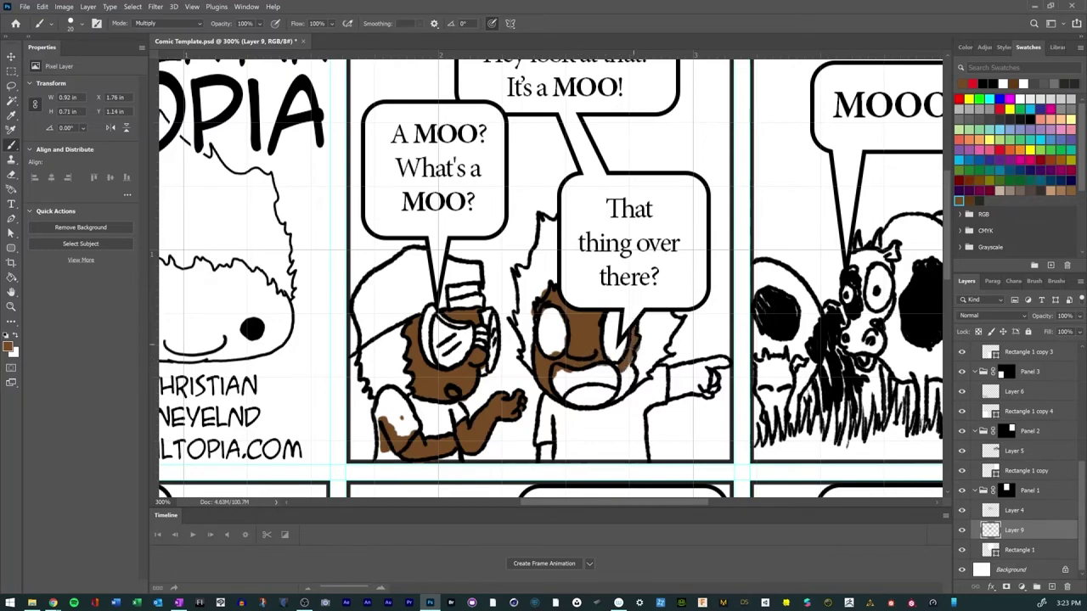
{"action": "left_click_drag", "start_coordinate": [628, 369], "coordinate": [614, 395]}
{"action": "mouse_move", "coordinate": [542, 446]}
{"action": "left_mouse_down"}
{"action": "mouse_move", "coordinate": [545, 455]}
{"action": "mouse_move", "coordinate": [546, 444]}
{"action": "left_mouse_up"}
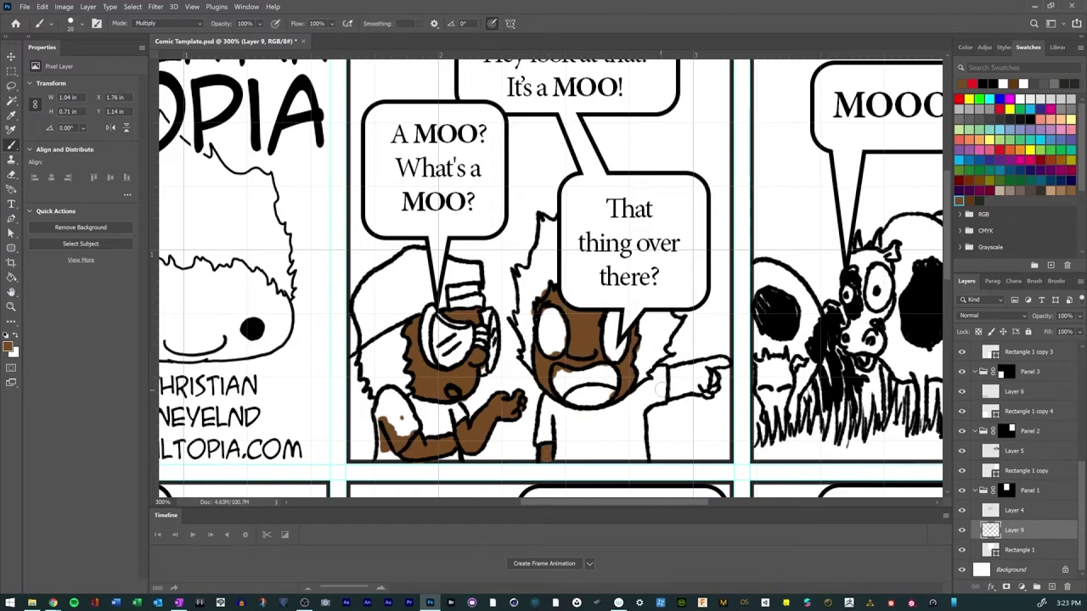
{"action": "mouse_move", "coordinate": [660, 387]}
{"action": "left_mouse_down"}
{"action": "mouse_move", "coordinate": [708, 393]}
{"action": "mouse_move", "coordinate": [708, 368]}
{"action": "mouse_move", "coordinate": [724, 363]}
{"action": "mouse_move", "coordinate": [670, 382]}
{"action": "mouse_move", "coordinate": [704, 378]}
{"action": "left_mouse_up"}
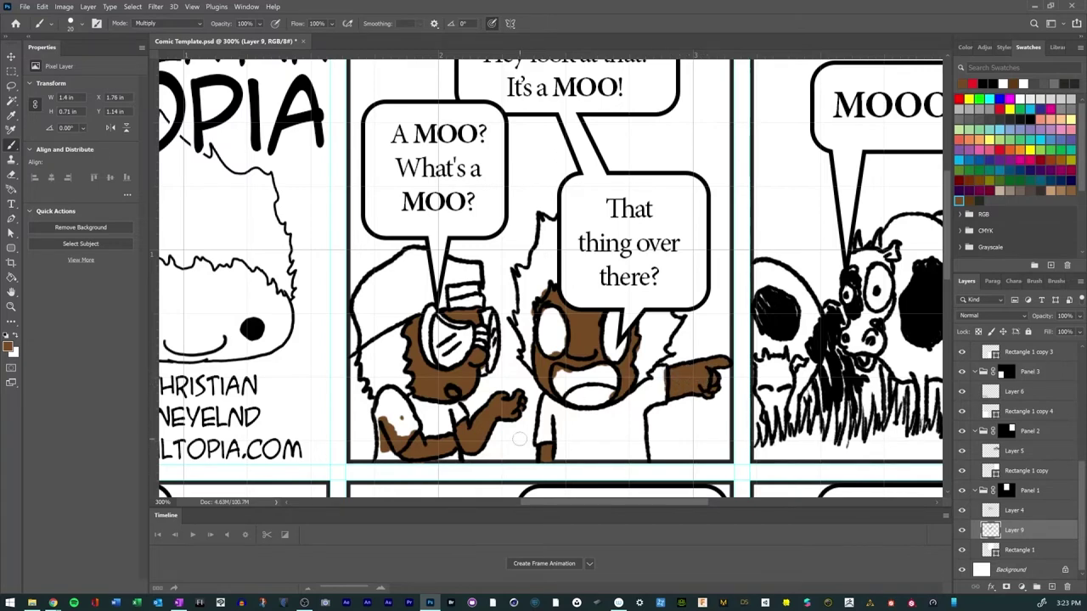
Step: Cover the stray brown on the goggled character's sleeve with white in Normal mode
{"action": "left_click", "coordinate": [1035, 96]}
{"action": "mouse_move", "coordinate": [386, 454]}
{"action": "left_mouse_down"}
{"action": "mouse_move", "coordinate": [400, 456]}
{"action": "mouse_move", "coordinate": [384, 456]}
{"action": "left_mouse_up"}
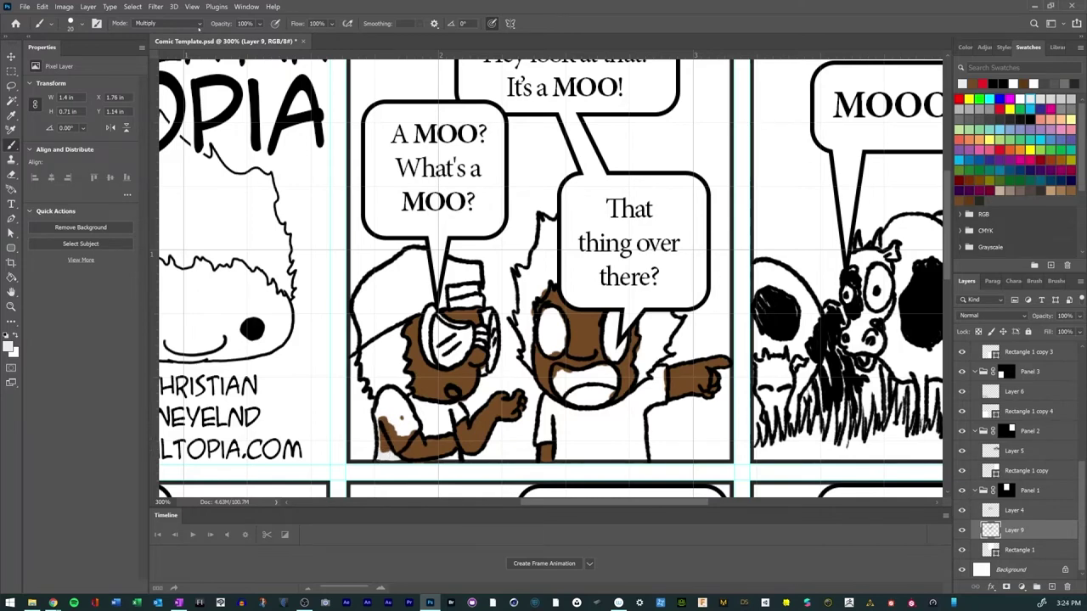
{"action": "left_click", "coordinate": [200, 27]}
{"action": "left_click", "coordinate": [137, 34]}
{"action": "mouse_move", "coordinate": [384, 449]}
{"action": "left_mouse_down"}
{"action": "mouse_move", "coordinate": [401, 406]}
{"action": "mouse_move", "coordinate": [381, 398]}
{"action": "mouse_move", "coordinate": [388, 427]}
{"action": "mouse_move", "coordinate": [392, 405]}
{"action": "mouse_move", "coordinate": [399, 415]}
{"action": "mouse_move", "coordinate": [394, 424]}
{"action": "mouse_move", "coordinate": [389, 413]}
{"action": "mouse_move", "coordinate": [389, 433]}
{"action": "mouse_move", "coordinate": [429, 421]}
{"action": "left_mouse_up"}
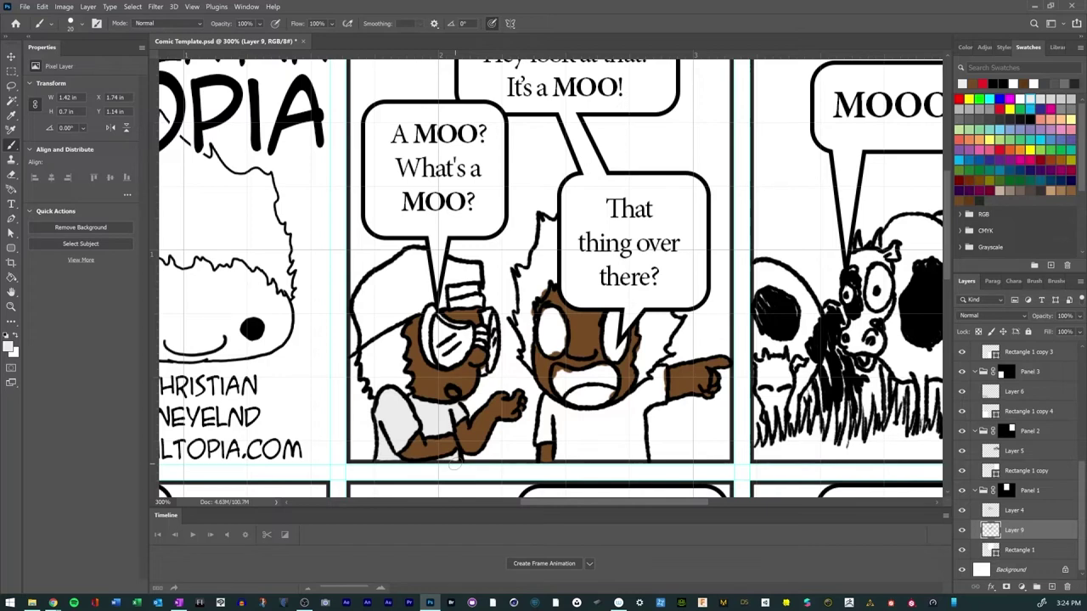
{"action": "left_click", "coordinate": [980, 201]}
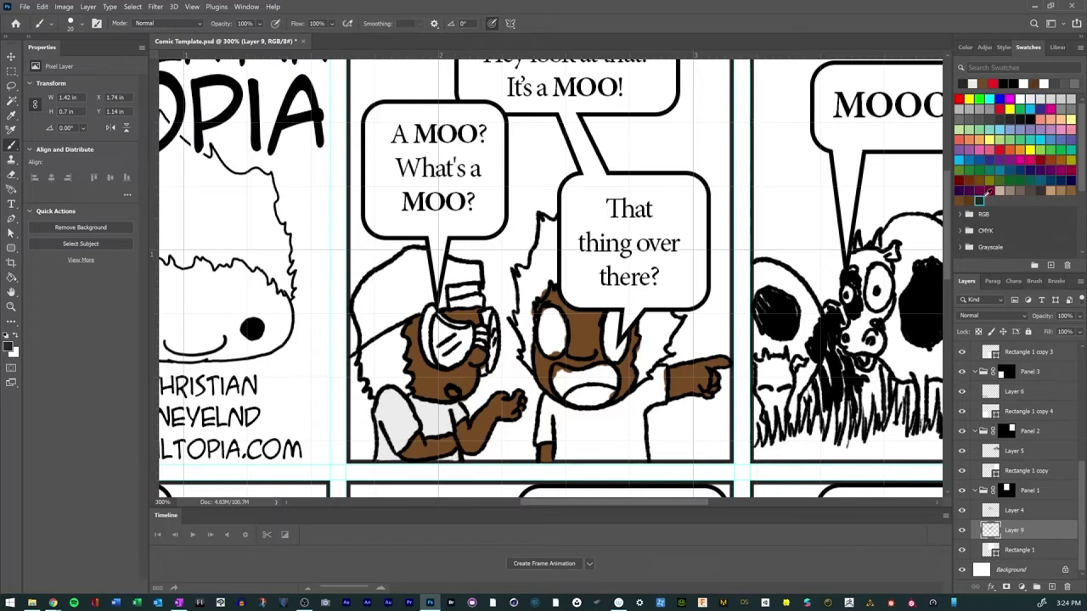
Step: Paint both characters' hair and the goggled character's hat band dark brown on Layer 9
{"action": "mouse_move", "coordinate": [373, 383]}
{"action": "left_mouse_down"}
{"action": "mouse_move", "coordinate": [407, 392]}
{"action": "mouse_move", "coordinate": [399, 323]}
{"action": "mouse_move", "coordinate": [362, 354]}
{"action": "mouse_move", "coordinate": [370, 386]}
{"action": "mouse_move", "coordinate": [371, 356]}
{"action": "mouse_move", "coordinate": [384, 361]}
{"action": "mouse_move", "coordinate": [392, 344]}
{"action": "mouse_move", "coordinate": [378, 357]}
{"action": "left_mouse_up"}
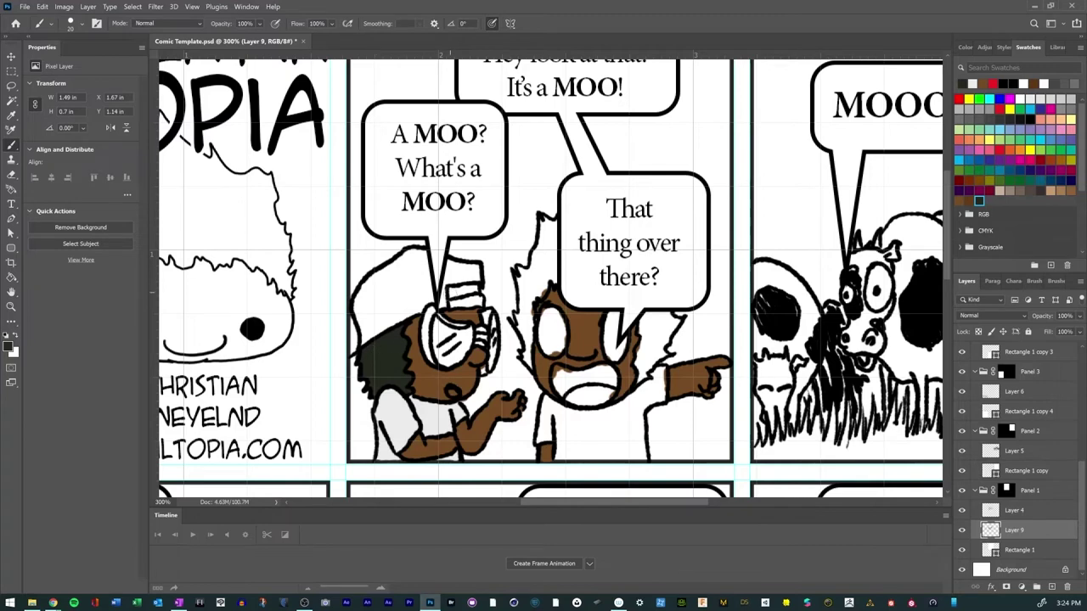
{"action": "left_click_drag", "start_coordinate": [447, 295], "coordinate": [475, 289]}
{"action": "mouse_move", "coordinate": [528, 372]}
{"action": "left_mouse_down"}
{"action": "mouse_move", "coordinate": [519, 273]}
{"action": "mouse_move", "coordinate": [524, 305]}
{"action": "mouse_move", "coordinate": [545, 270]}
{"action": "mouse_move", "coordinate": [554, 280]}
{"action": "mouse_move", "coordinate": [552, 222]}
{"action": "mouse_move", "coordinate": [540, 217]}
{"action": "mouse_move", "coordinate": [537, 263]}
{"action": "mouse_move", "coordinate": [544, 225]}
{"action": "left_mouse_up"}
{"action": "mouse_move", "coordinate": [530, 270]}
{"action": "left_mouse_down"}
{"action": "mouse_move", "coordinate": [535, 281]}
{"action": "mouse_move", "coordinate": [550, 256]}
{"action": "left_mouse_up"}
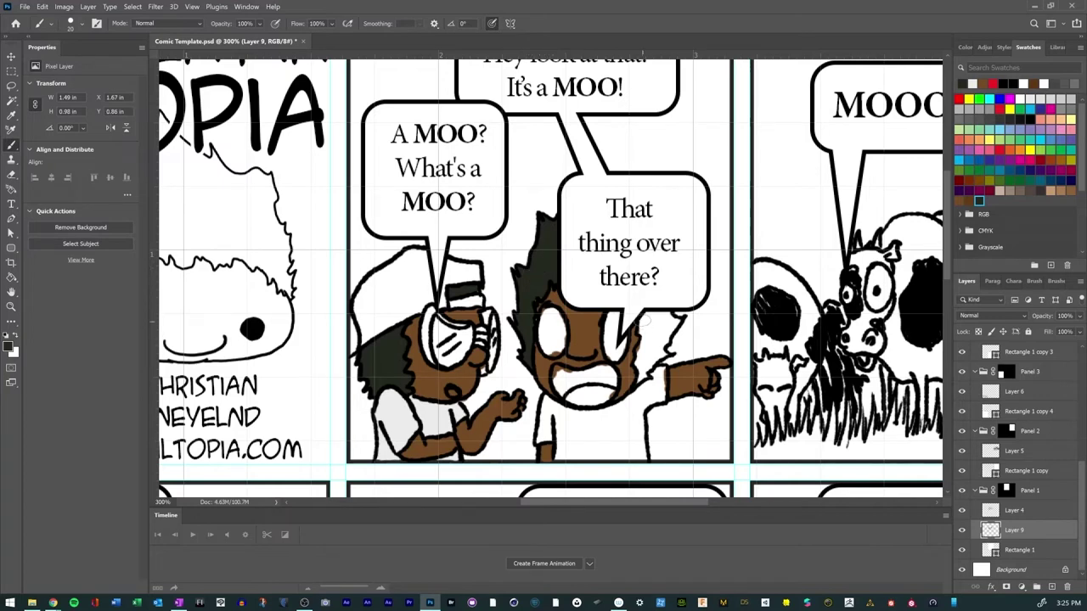
{"action": "mouse_move", "coordinate": [645, 320]}
{"action": "left_mouse_down"}
{"action": "mouse_move", "coordinate": [638, 382]}
{"action": "mouse_move", "coordinate": [668, 357]}
{"action": "mouse_move", "coordinate": [679, 319]}
{"action": "mouse_move", "coordinate": [667, 324]}
{"action": "mouse_move", "coordinate": [660, 311]}
{"action": "mouse_move", "coordinate": [662, 329]}
{"action": "mouse_move", "coordinate": [655, 316]}
{"action": "mouse_move", "coordinate": [649, 357]}
{"action": "mouse_move", "coordinate": [652, 348]}
{"action": "left_mouse_up"}
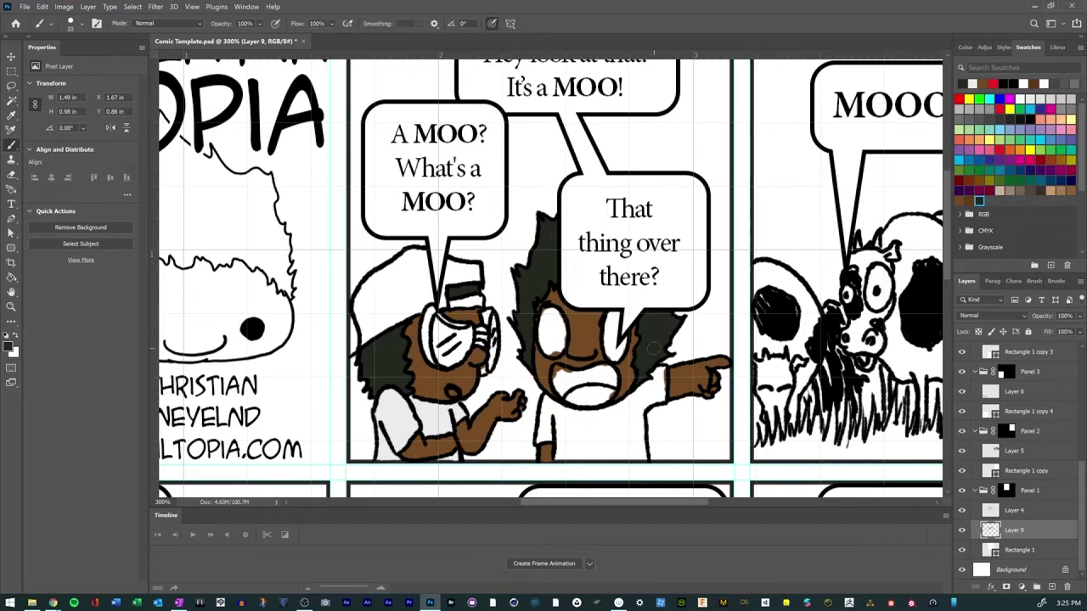
{"action": "left_click", "coordinate": [1031, 149]}
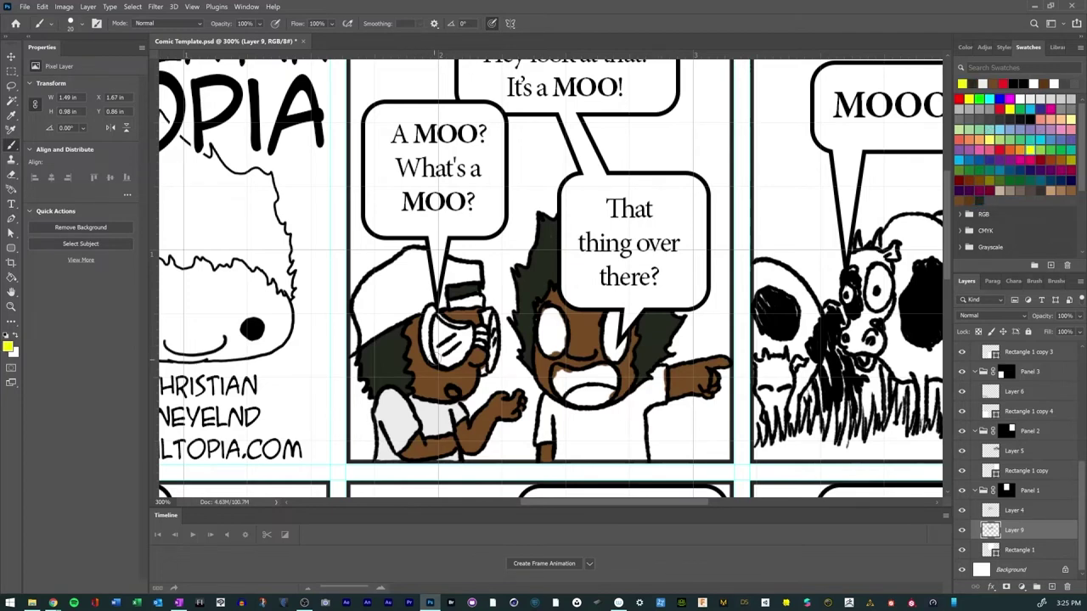
Step: Colour the goggles' rims yellow and the goggle lens light blue
{"action": "left_click_drag", "start_coordinate": [428, 340], "coordinate": [424, 312]}
{"action": "left_click_drag", "start_coordinate": [435, 316], "coordinate": [460, 326]}
{"action": "left_click_drag", "start_coordinate": [480, 363], "coordinate": [483, 375]}
{"action": "left_click", "coordinate": [1003, 127]}
{"action": "mouse_move", "coordinate": [443, 327]}
{"action": "left_mouse_down"}
{"action": "mouse_move", "coordinate": [438, 338]}
{"action": "mouse_move", "coordinate": [472, 331]}
{"action": "mouse_move", "coordinate": [448, 363]}
{"action": "mouse_move", "coordinate": [437, 346]}
{"action": "mouse_move", "coordinate": [451, 352]}
{"action": "mouse_move", "coordinate": [460, 334]}
{"action": "mouse_move", "coordinate": [464, 356]}
{"action": "mouse_move", "coordinate": [492, 354]}
{"action": "mouse_move", "coordinate": [495, 322]}
{"action": "left_mouse_up"}
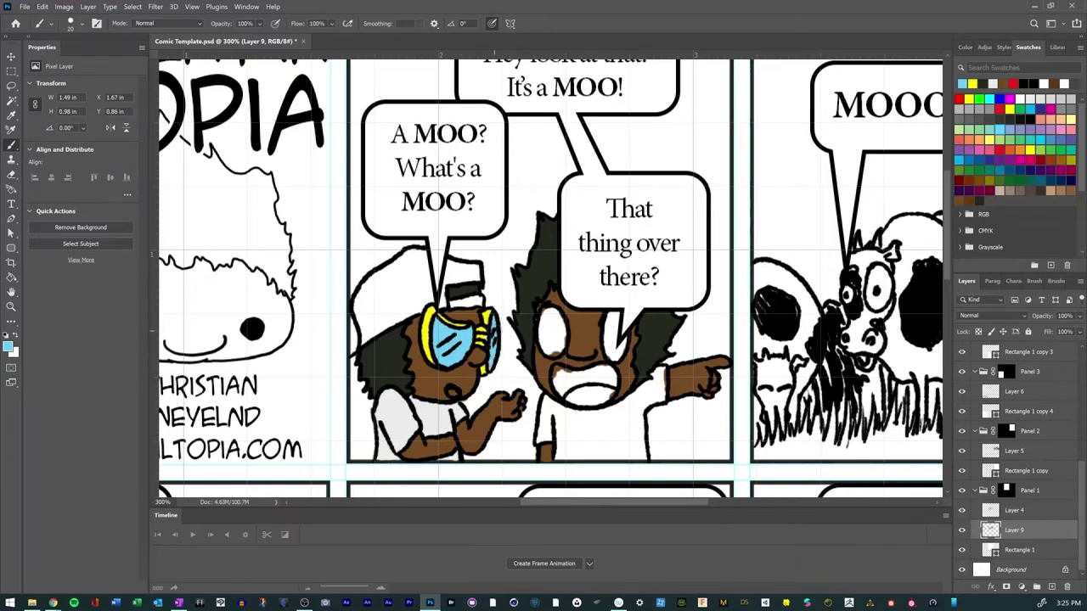
Step: Paint the left character's cap light blue
{"action": "left_click", "coordinate": [1020, 158]}
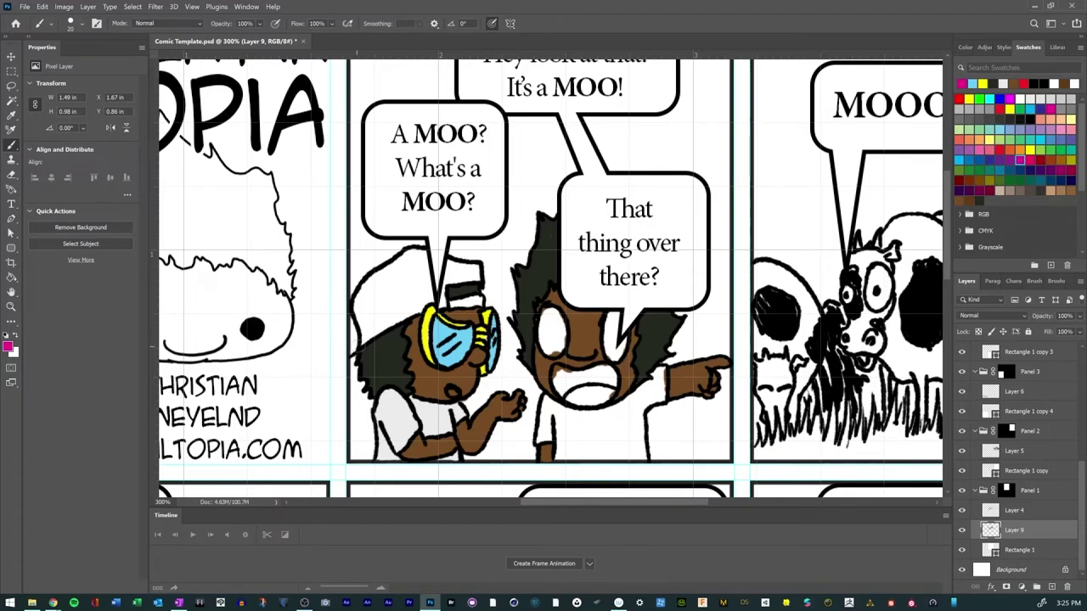
{"action": "left_click", "coordinate": [964, 157]}
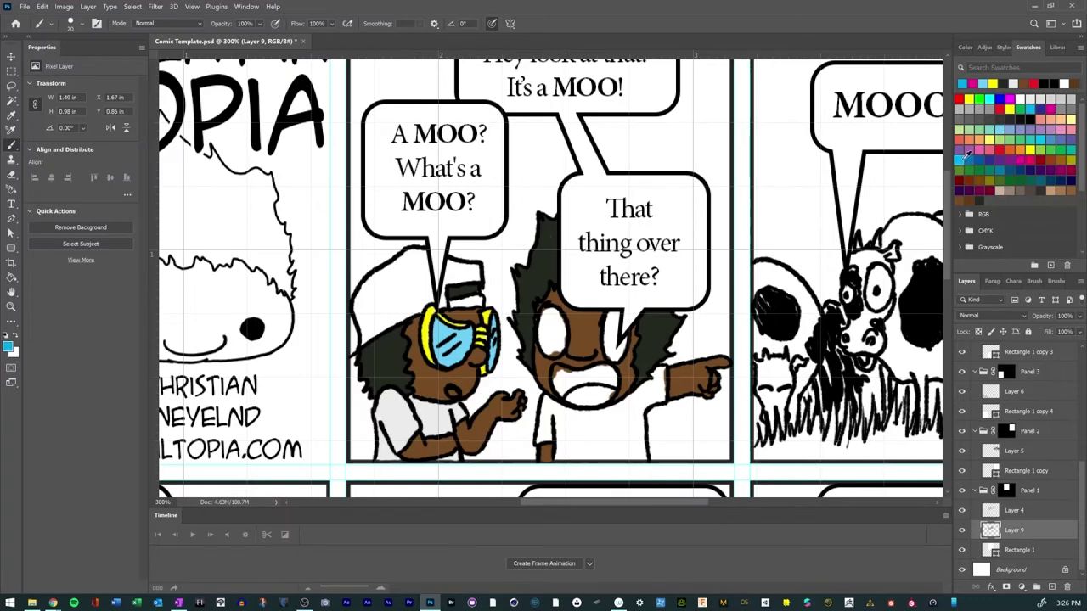
{"action": "mouse_move", "coordinate": [367, 341]}
{"action": "left_mouse_down"}
{"action": "mouse_move", "coordinate": [356, 297]}
{"action": "mouse_move", "coordinate": [400, 257]}
{"action": "mouse_move", "coordinate": [418, 250]}
{"action": "mouse_move", "coordinate": [479, 278]}
{"action": "mouse_move", "coordinate": [437, 285]}
{"action": "mouse_move", "coordinate": [443, 310]}
{"action": "mouse_move", "coordinate": [416, 310]}
{"action": "mouse_move", "coordinate": [381, 331]}
{"action": "mouse_move", "coordinate": [369, 310]}
{"action": "mouse_move", "coordinate": [377, 295]}
{"action": "mouse_move", "coordinate": [380, 305]}
{"action": "mouse_move", "coordinate": [390, 289]}
{"action": "mouse_move", "coordinate": [455, 272]}
{"action": "mouse_move", "coordinate": [428, 260]}
{"action": "left_mouse_up"}
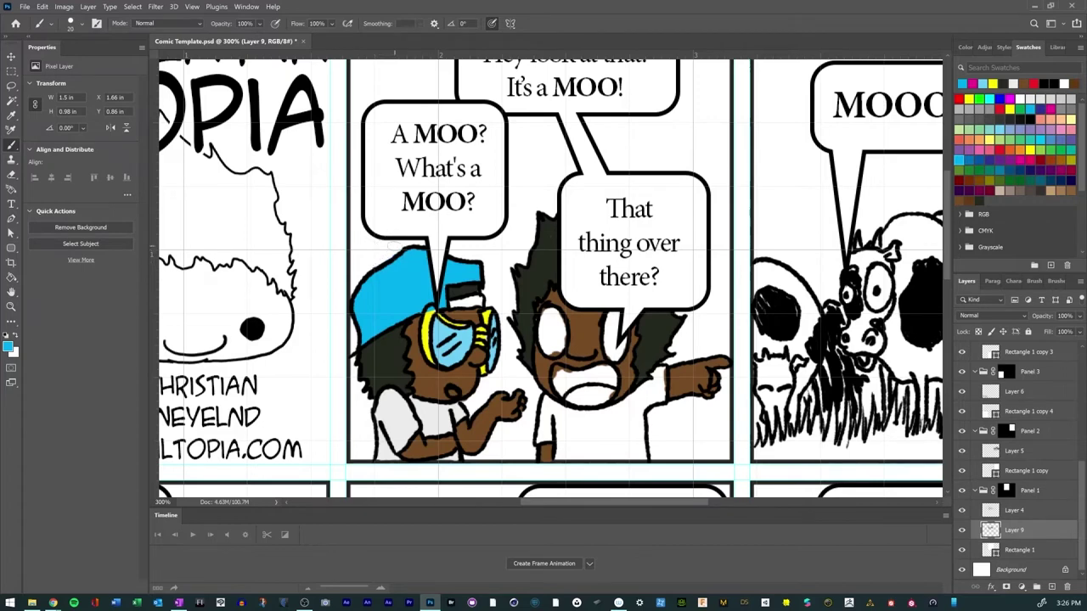
Step: Paint the cap band above the goggles magenta and the pointing character's eye white
{"action": "left_click", "coordinate": [996, 80]}
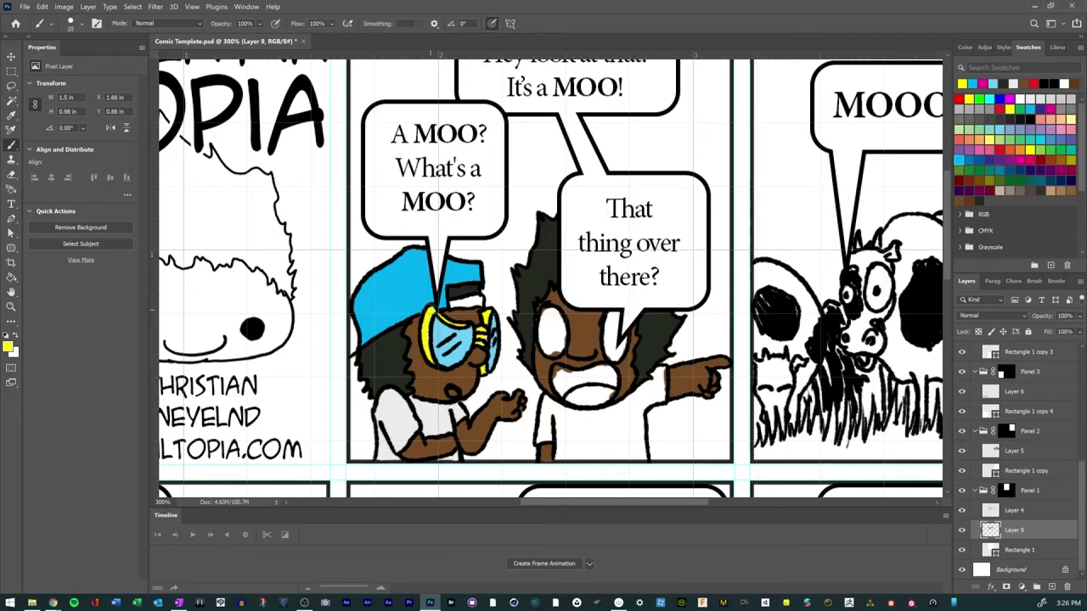
{"action": "left_click", "coordinate": [1022, 159]}
{"action": "mouse_move", "coordinate": [448, 302]}
{"action": "left_mouse_down"}
{"action": "mouse_move", "coordinate": [481, 300]}
{"action": "mouse_move", "coordinate": [460, 307]}
{"action": "left_mouse_up"}
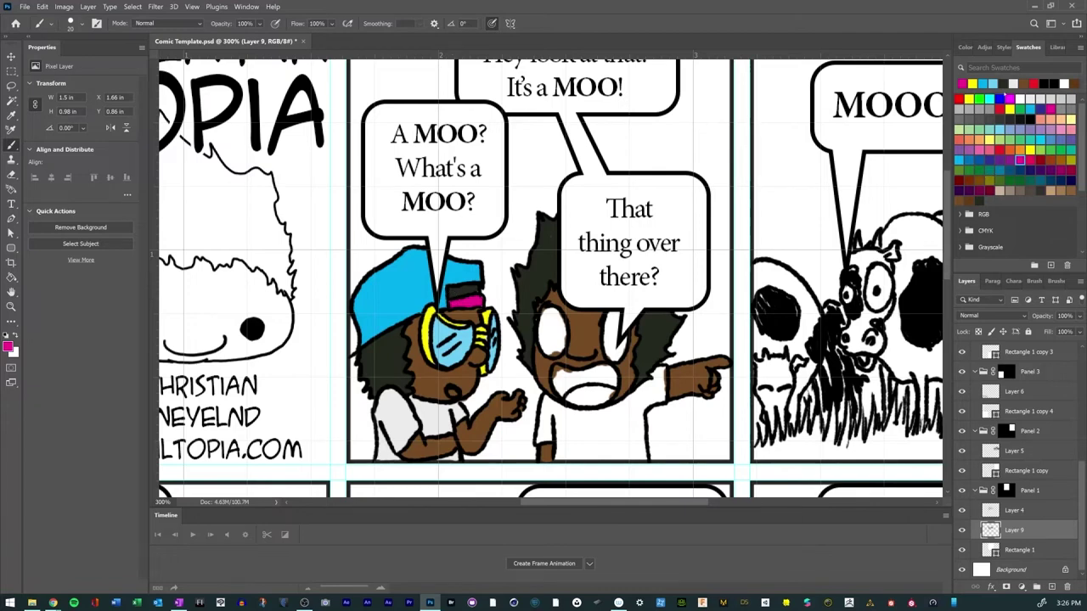
{"action": "left_click", "coordinate": [1020, 99]}
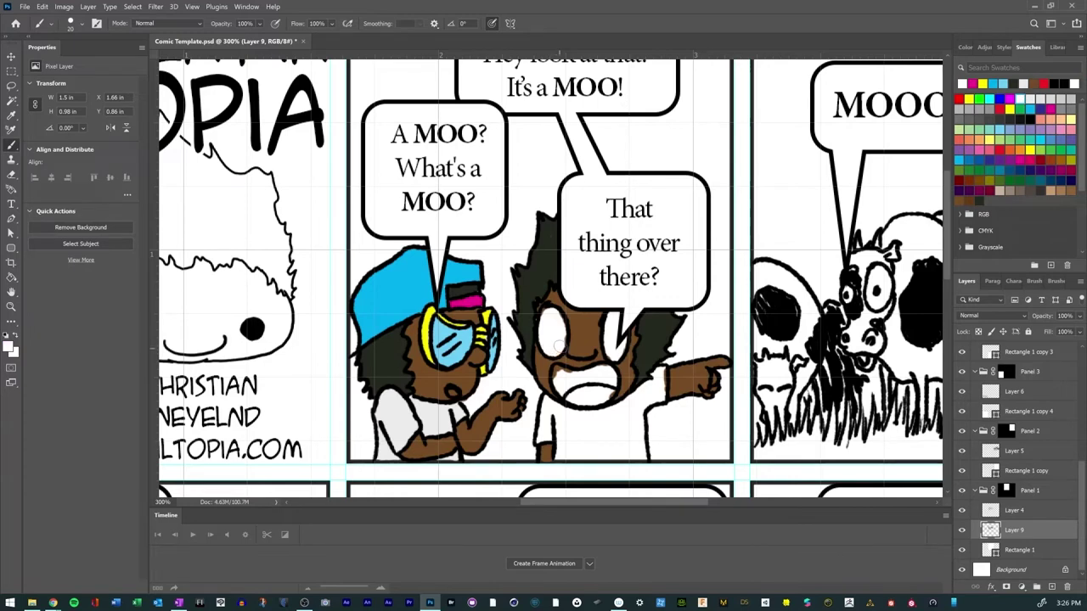
{"action": "mouse_move", "coordinate": [561, 333]}
{"action": "left_mouse_down"}
{"action": "mouse_move", "coordinate": [556, 315]}
{"action": "mouse_move", "coordinate": [549, 332]}
{"action": "left_mouse_up"}
Step: Colour the pointing character's mouth pink and dark red, and the other character's mouth dark red
{"action": "left_click", "coordinate": [994, 148]}
{"action": "mouse_move", "coordinate": [565, 397]}
{"action": "left_mouse_down"}
{"action": "mouse_move", "coordinate": [613, 389]}
{"action": "mouse_move", "coordinate": [583, 403]}
{"action": "left_mouse_up"}
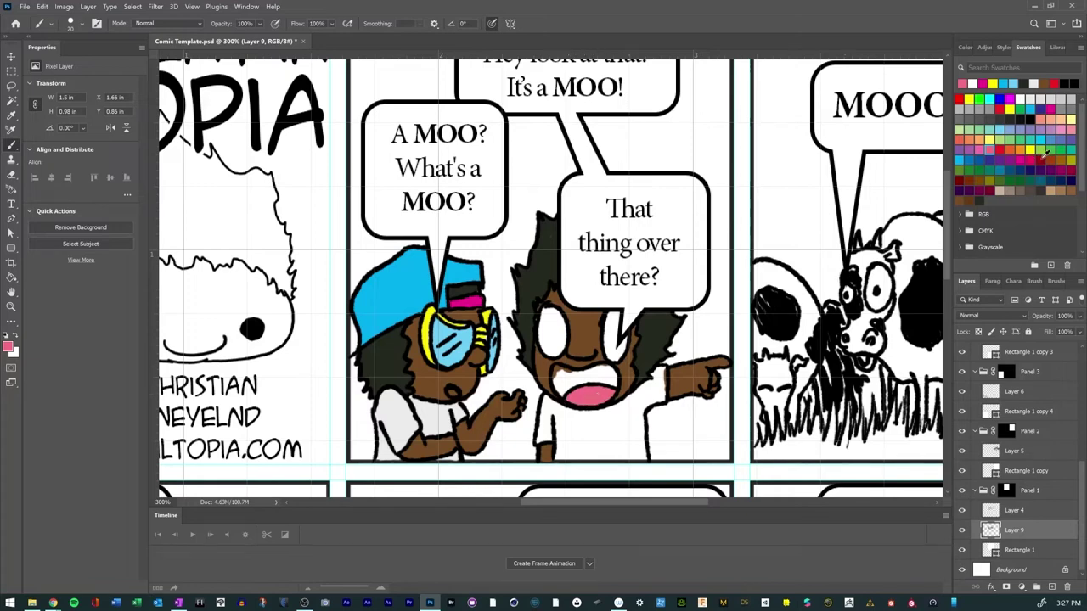
{"action": "left_click", "coordinate": [959, 180]}
{"action": "mouse_move", "coordinate": [555, 395]}
{"action": "left_mouse_down"}
{"action": "mouse_move", "coordinate": [556, 368]}
{"action": "mouse_move", "coordinate": [609, 369]}
{"action": "mouse_move", "coordinate": [616, 387]}
{"action": "mouse_move", "coordinate": [601, 365]}
{"action": "mouse_move", "coordinate": [608, 381]}
{"action": "mouse_move", "coordinate": [560, 386]}
{"action": "mouse_move", "coordinate": [605, 373]}
{"action": "left_mouse_up"}
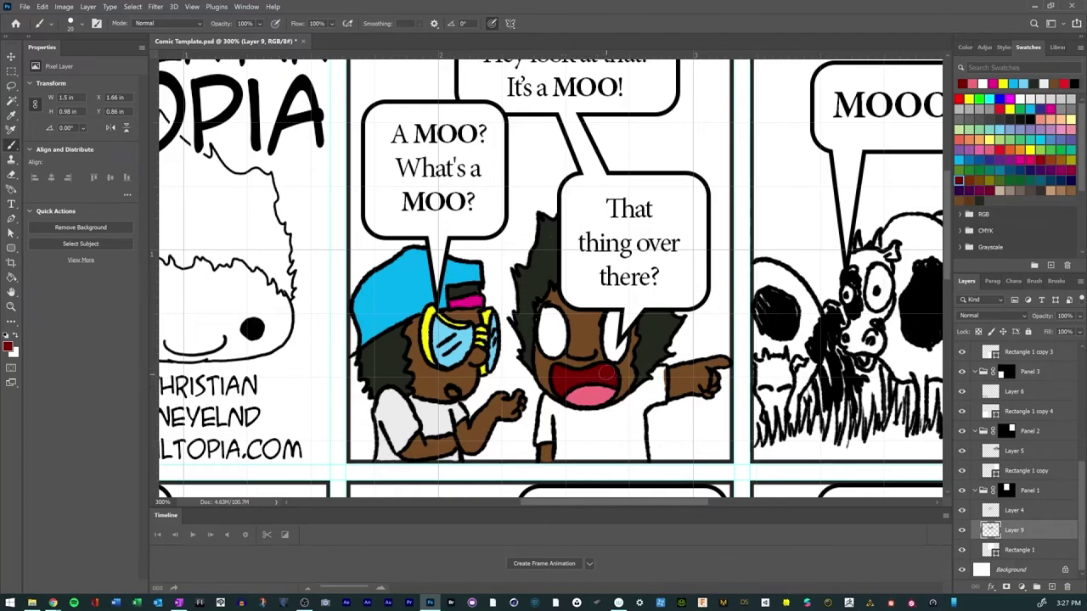
{"action": "left_click_drag", "start_coordinate": [448, 388], "coordinate": [454, 392]}
Step: At 200% zoom, touch up the second panel's left edge with magenta, then black
{"action": "scroll", "coordinate": [555, 181], "scroll_direction": "down", "scroll_amount": 2}
{"action": "key", "text": "ctrl+plus"}
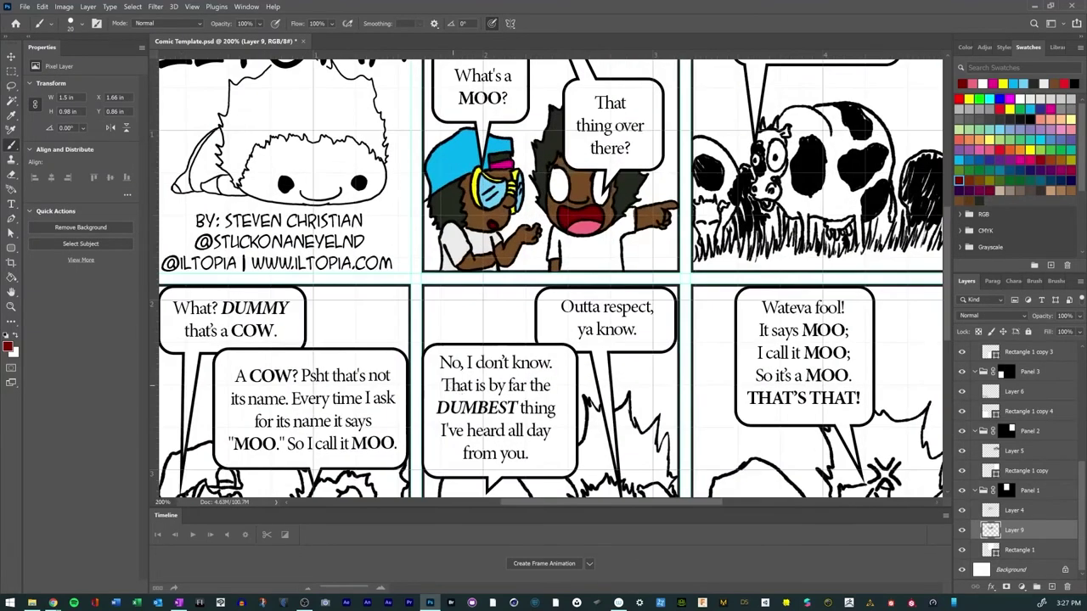
{"action": "scroll", "coordinate": [399, 262], "scroll_direction": "up", "scroll_amount": 3}
{"action": "scroll", "coordinate": [327, 408], "scroll_direction": "right", "scroll_amount": 2}
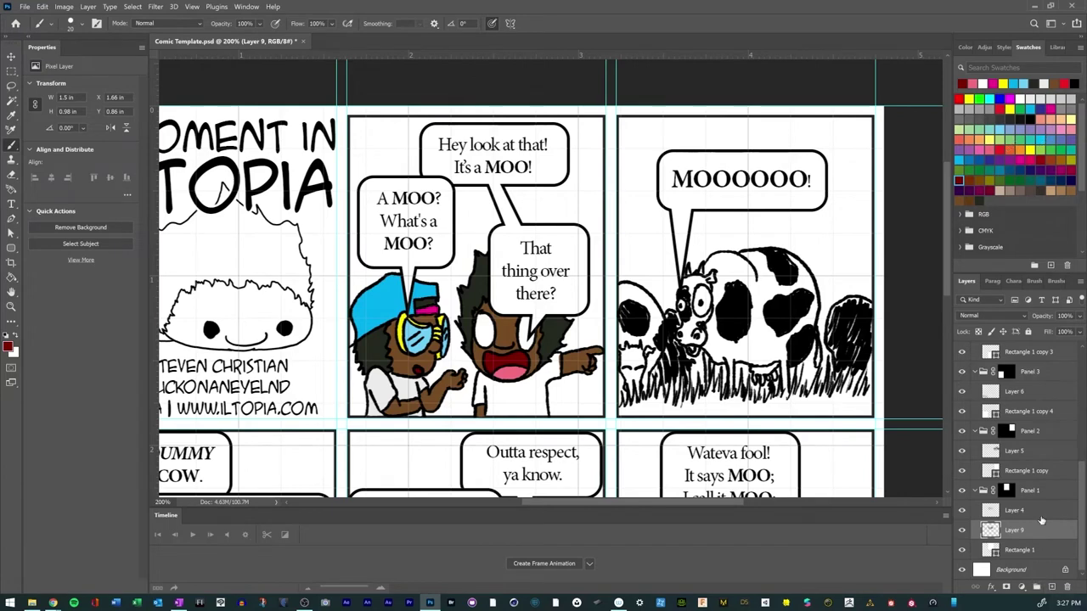
{"action": "left_click", "coordinate": [991, 83]}
{"action": "left_click_drag", "start_coordinate": [346, 343], "coordinate": [353, 339]}
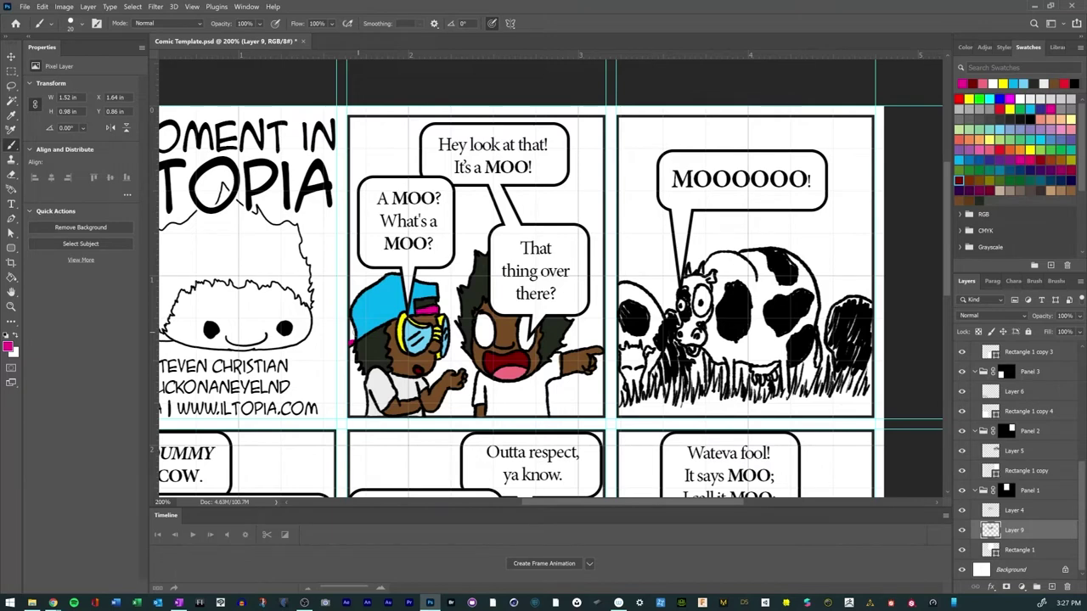
{"action": "key", "text": "d"}
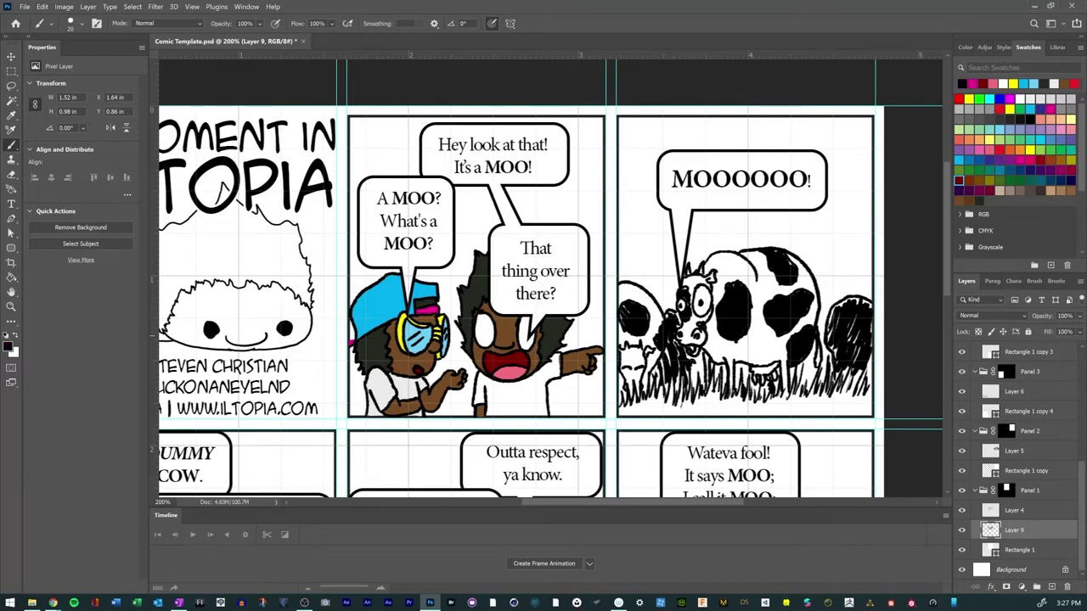
{"action": "left_click_drag", "start_coordinate": [348, 340], "coordinate": [353, 339]}
Step: Save Comic Template.psd via File > Save
{"action": "scroll", "coordinate": [556, 385], "scroll_direction": "down", "scroll_amount": 2}
{"action": "scroll", "coordinate": [544, 374], "scroll_direction": "down", "scroll_amount": 4}
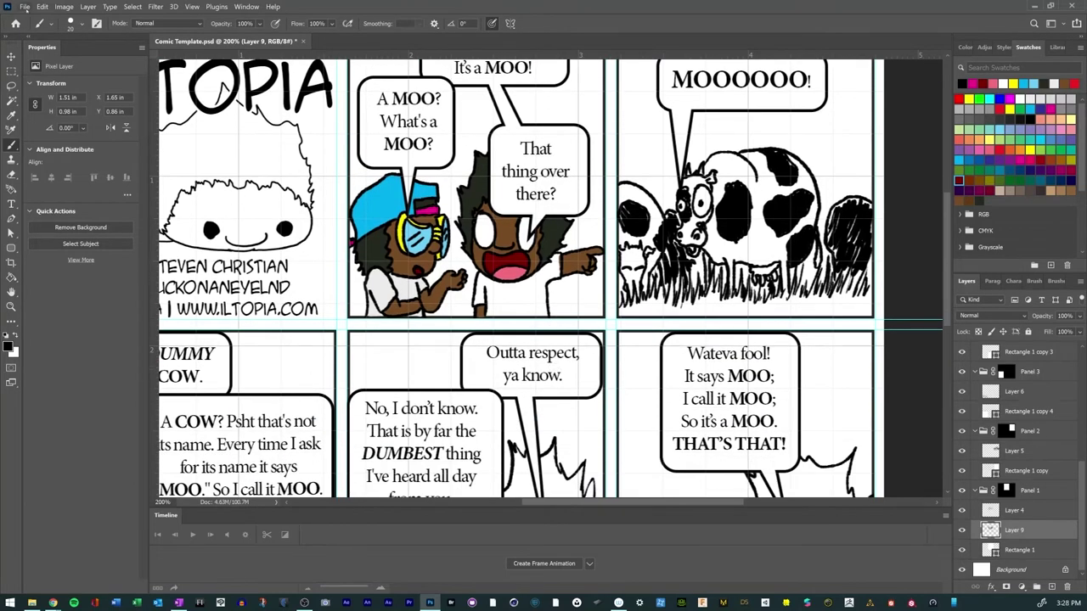
{"action": "left_click", "coordinate": [25, 6]}
{"action": "left_click", "coordinate": [41, 125]}
{"action": "scroll", "coordinate": [948, 313], "scroll_direction": "up", "scroll_amount": 3}
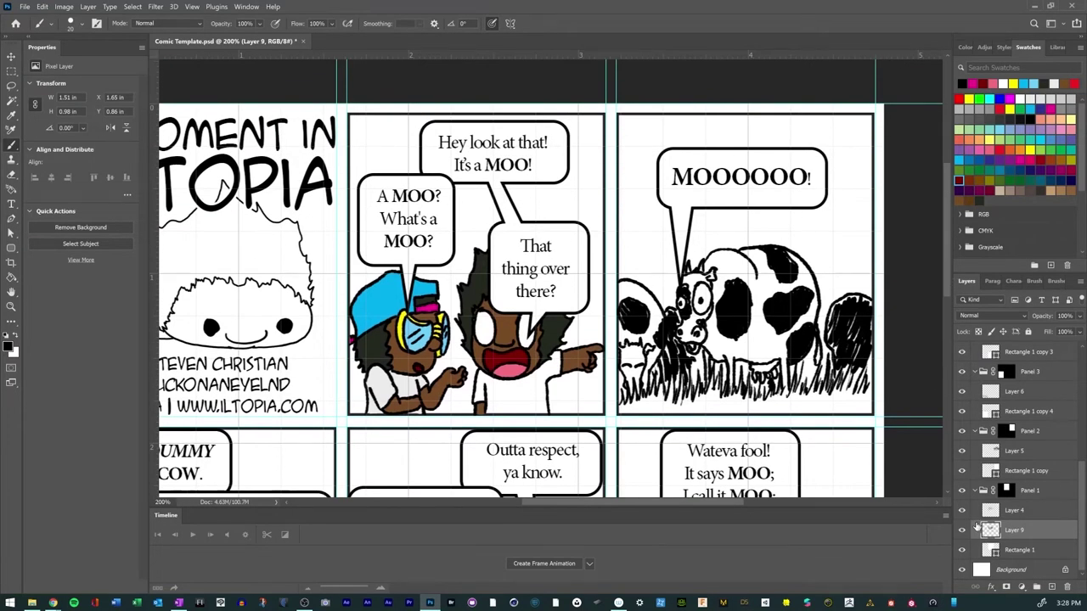
Step: Add a new layer above Rectangle 1 copy for the cow panel
{"action": "left_click", "coordinate": [1014, 462]}
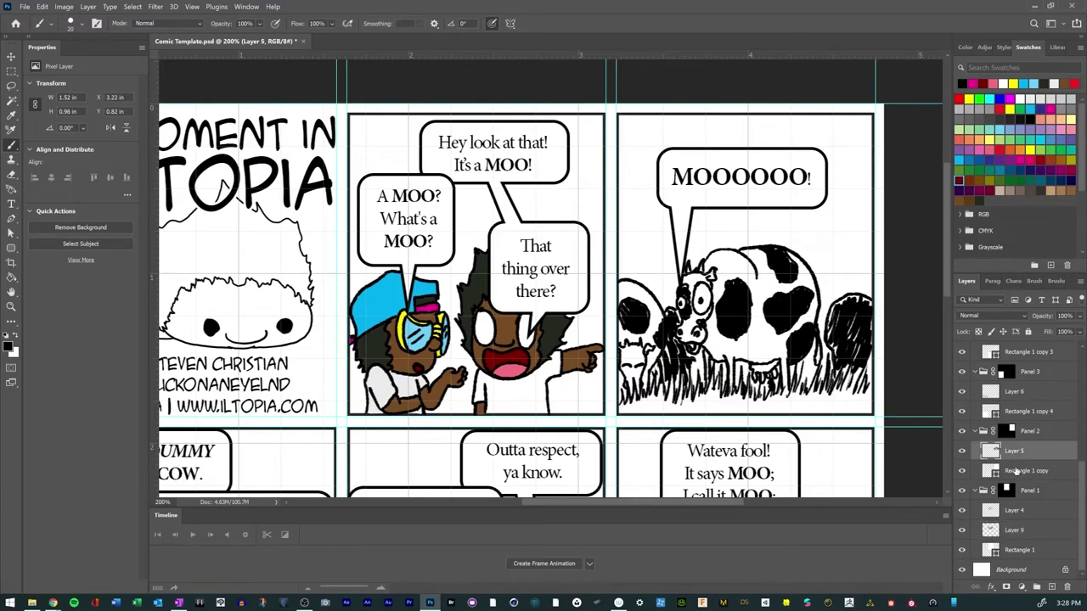
{"action": "left_click", "coordinate": [1051, 587]}
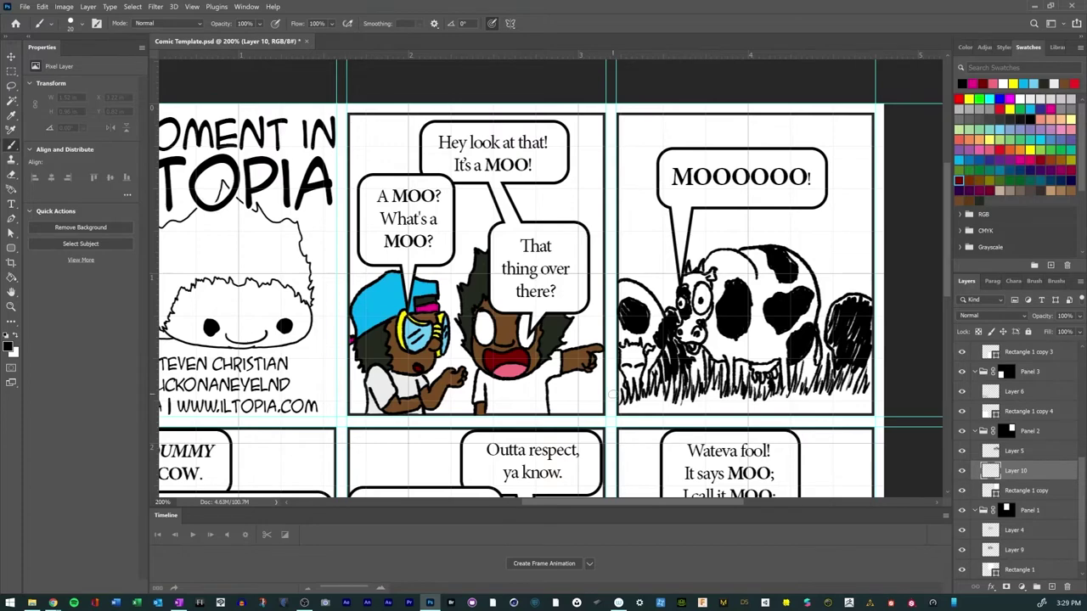
{"action": "scroll", "coordinate": [612, 395], "scroll_direction": "up", "scroll_amount": 3}
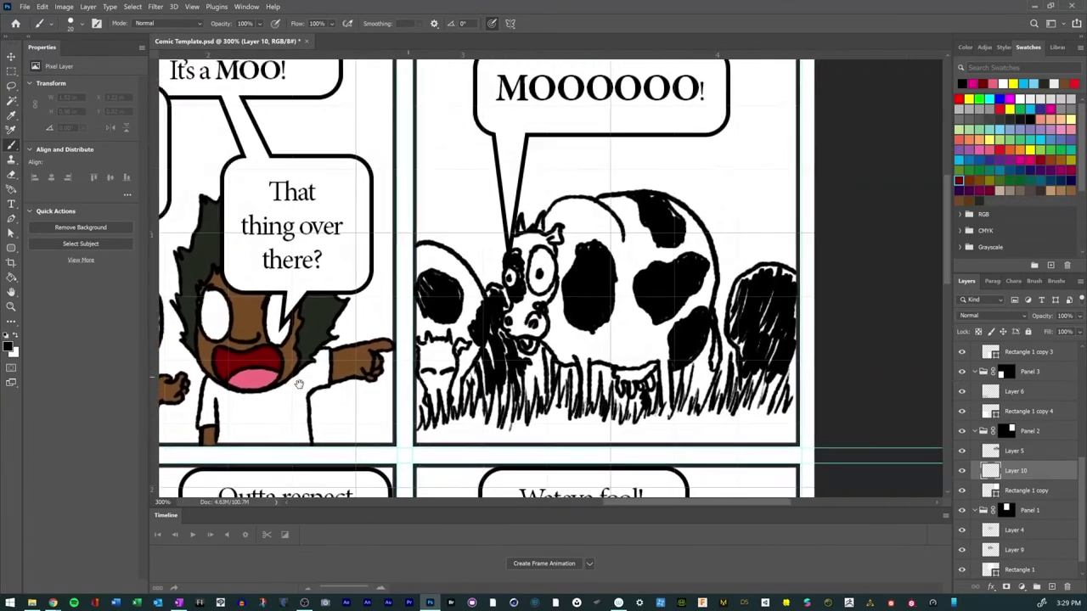
{"action": "left_click_drag", "start_coordinate": [299, 383], "coordinate": [263, 403]}
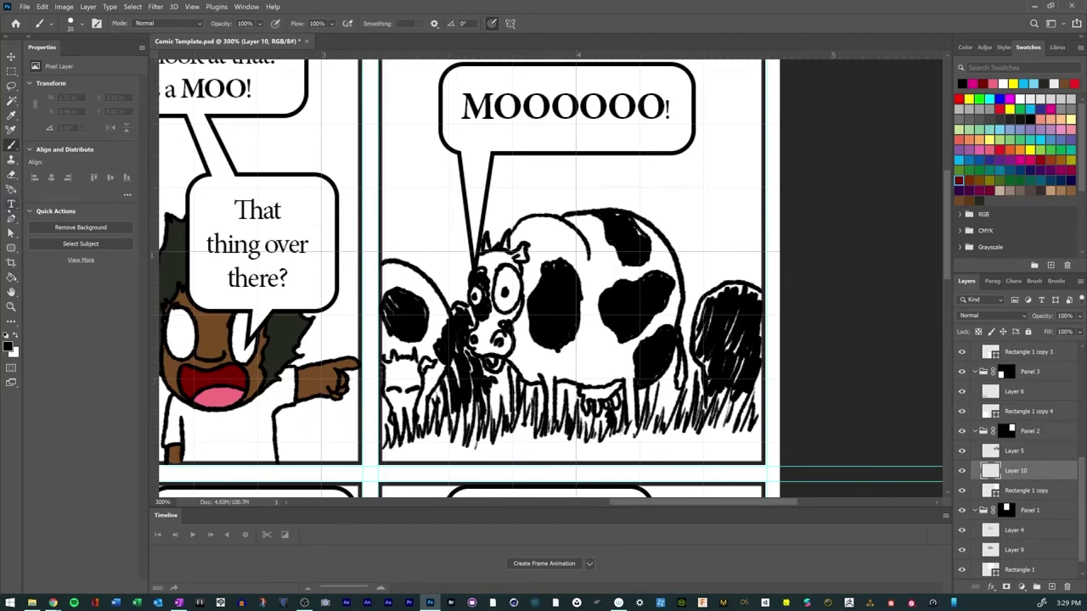
Step: Paint the cow panel's grass Dark Yellow Green along the bottom
{"action": "left_click", "coordinate": [965, 163]}
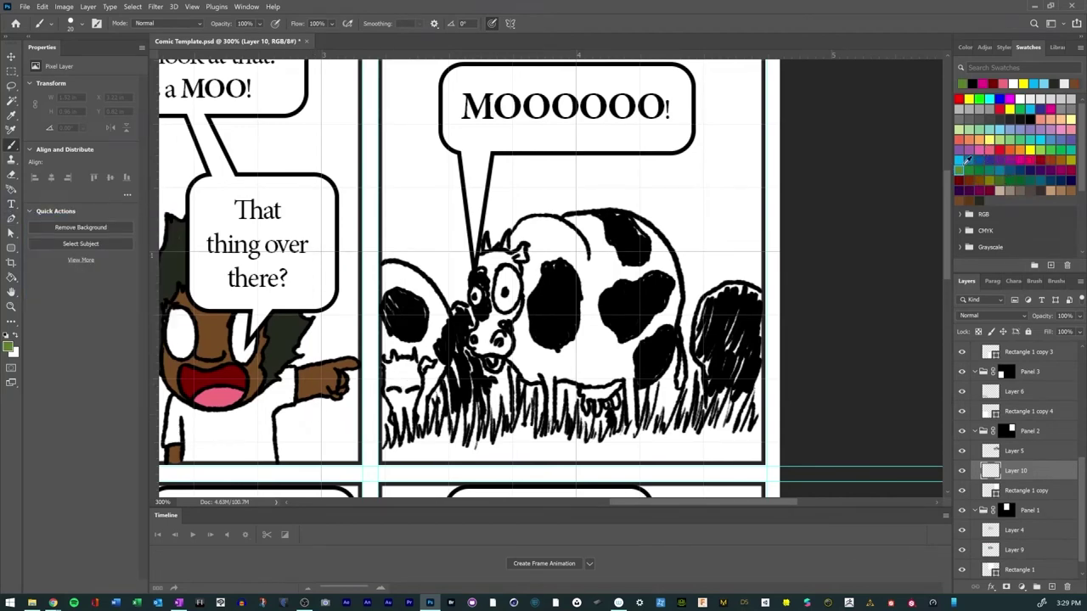
{"action": "mouse_move", "coordinate": [379, 466]}
{"action": "left_mouse_down"}
{"action": "mouse_move", "coordinate": [413, 429]}
{"action": "mouse_move", "coordinate": [436, 434]}
{"action": "mouse_move", "coordinate": [450, 408]}
{"action": "mouse_move", "coordinate": [459, 446]}
{"action": "mouse_move", "coordinate": [465, 402]}
{"action": "left_mouse_up"}
{"action": "mouse_move", "coordinate": [465, 441]}
{"action": "left_mouse_down"}
{"action": "mouse_move", "coordinate": [503, 440]}
{"action": "mouse_move", "coordinate": [499, 463]}
{"action": "mouse_move", "coordinate": [527, 423]}
{"action": "mouse_move", "coordinate": [537, 462]}
{"action": "mouse_move", "coordinate": [569, 450]}
{"action": "mouse_move", "coordinate": [578, 466]}
{"action": "mouse_move", "coordinate": [593, 451]}
{"action": "mouse_move", "coordinate": [607, 466]}
{"action": "mouse_move", "coordinate": [628, 450]}
{"action": "mouse_move", "coordinate": [625, 469]}
{"action": "mouse_move", "coordinate": [658, 435]}
{"action": "mouse_move", "coordinate": [713, 433]}
{"action": "mouse_move", "coordinate": [725, 445]}
{"action": "mouse_move", "coordinate": [735, 433]}
{"action": "mouse_move", "coordinate": [732, 464]}
{"action": "mouse_move", "coordinate": [765, 456]}
{"action": "mouse_move", "coordinate": [390, 473]}
{"action": "left_mouse_up"}
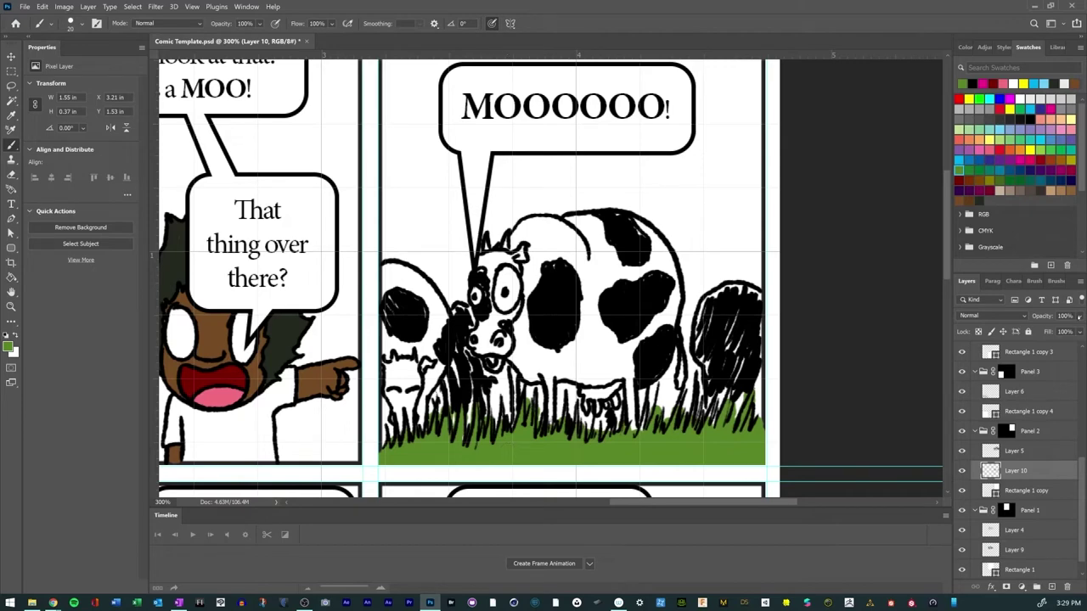
Step: Set Layer 10's blend mode to Multiply
{"action": "left_click", "coordinate": [1078, 331]}
{"action": "left_click", "coordinate": [989, 315]}
{"action": "left_click", "coordinate": [984, 341]}
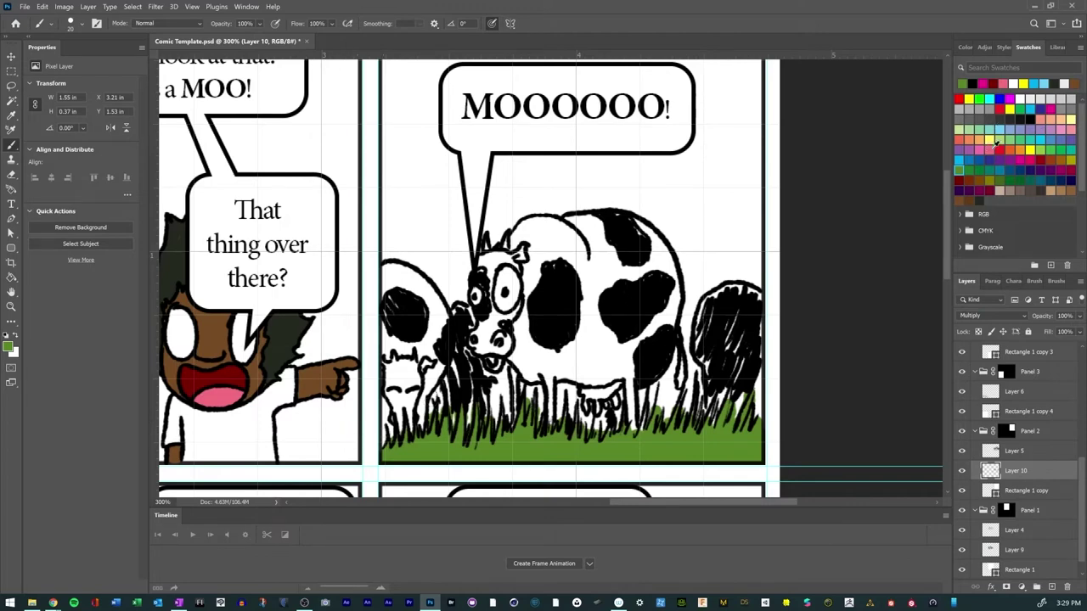
Step: Paint both cows' muzzles pink and shade between the cow's legs light grey
{"action": "left_click", "coordinate": [985, 144]}
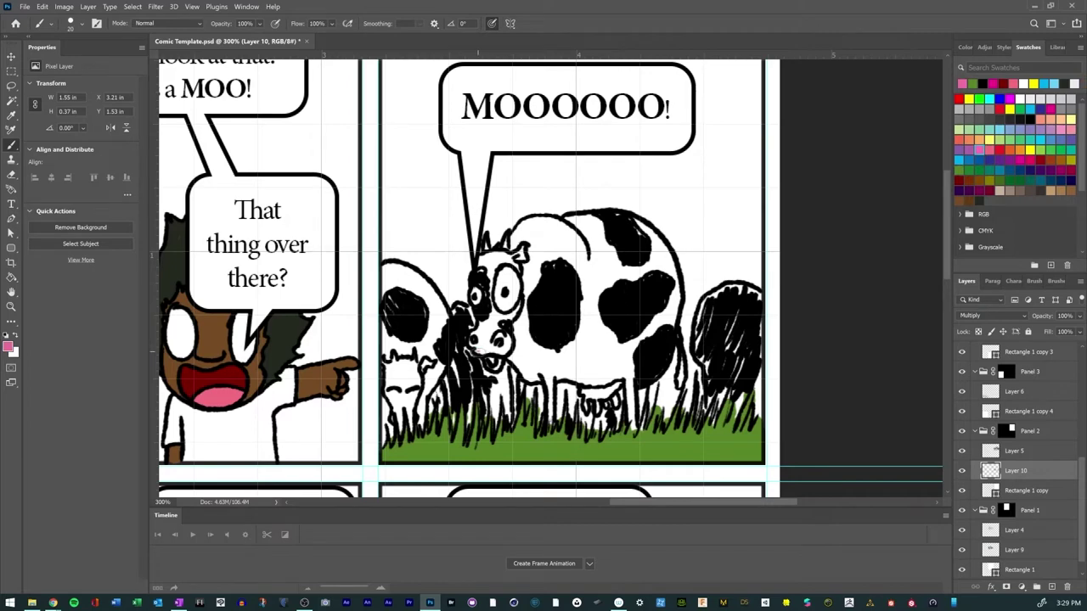
{"action": "left_click_drag", "start_coordinate": [476, 350], "coordinate": [477, 341]}
{"action": "mouse_move", "coordinate": [492, 348]}
{"action": "left_mouse_down"}
{"action": "mouse_move", "coordinate": [499, 336]}
{"action": "mouse_move", "coordinate": [509, 349]}
{"action": "mouse_move", "coordinate": [485, 363]}
{"action": "mouse_move", "coordinate": [477, 355]}
{"action": "left_mouse_up"}
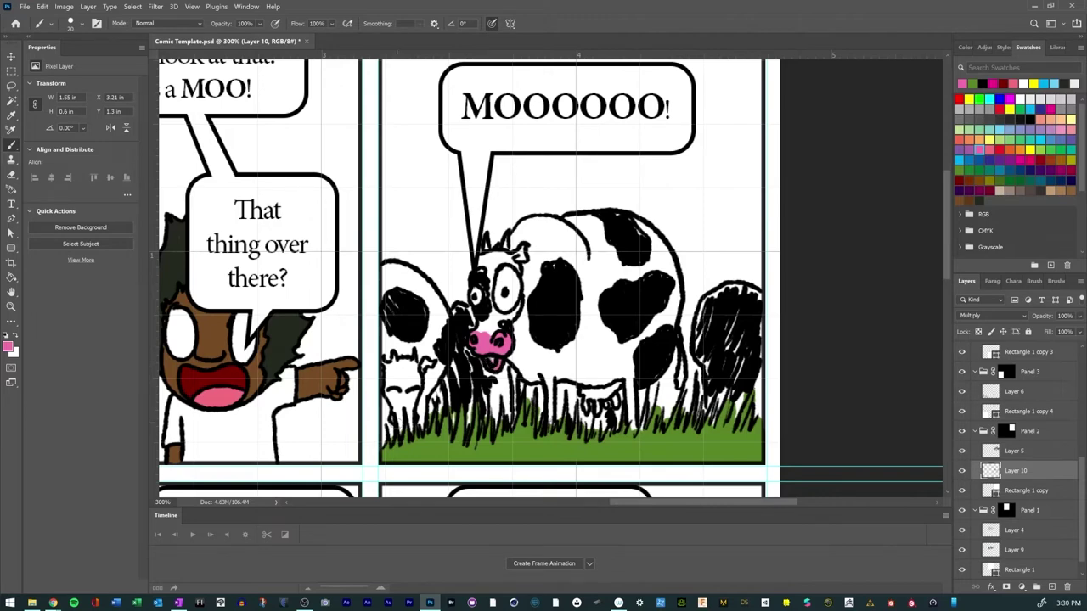
{"action": "mouse_move", "coordinate": [392, 422]}
{"action": "left_mouse_down"}
{"action": "mouse_move", "coordinate": [409, 414]}
{"action": "mouse_move", "coordinate": [412, 424]}
{"action": "left_mouse_up"}
{"action": "left_click", "coordinate": [972, 105]}
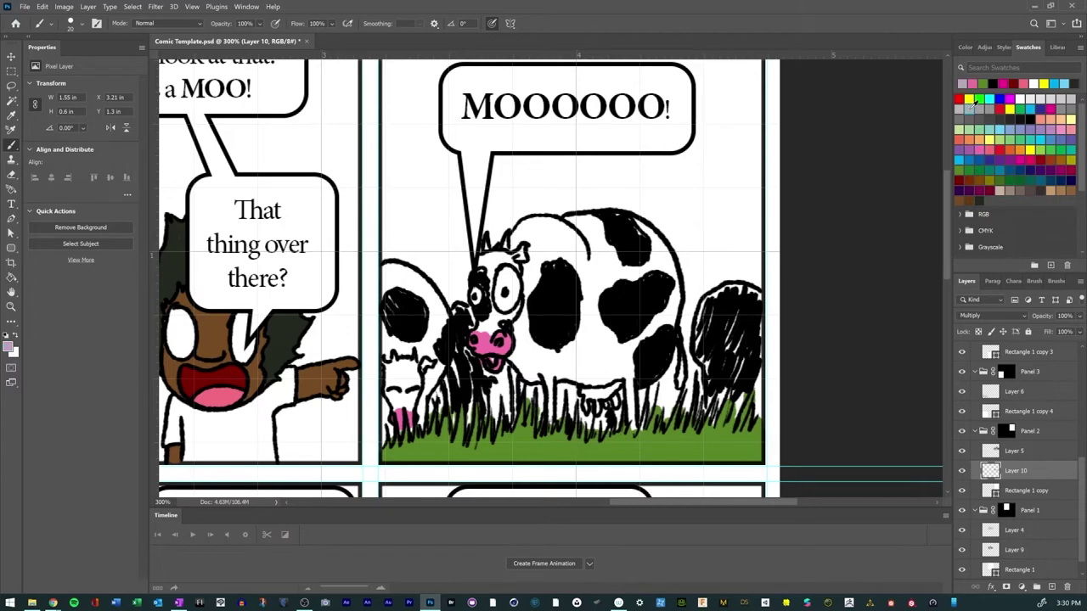
{"action": "mouse_move", "coordinate": [473, 412]}
{"action": "left_mouse_down"}
{"action": "mouse_move", "coordinate": [469, 384]}
{"action": "mouse_move", "coordinate": [451, 383]}
{"action": "left_mouse_up"}
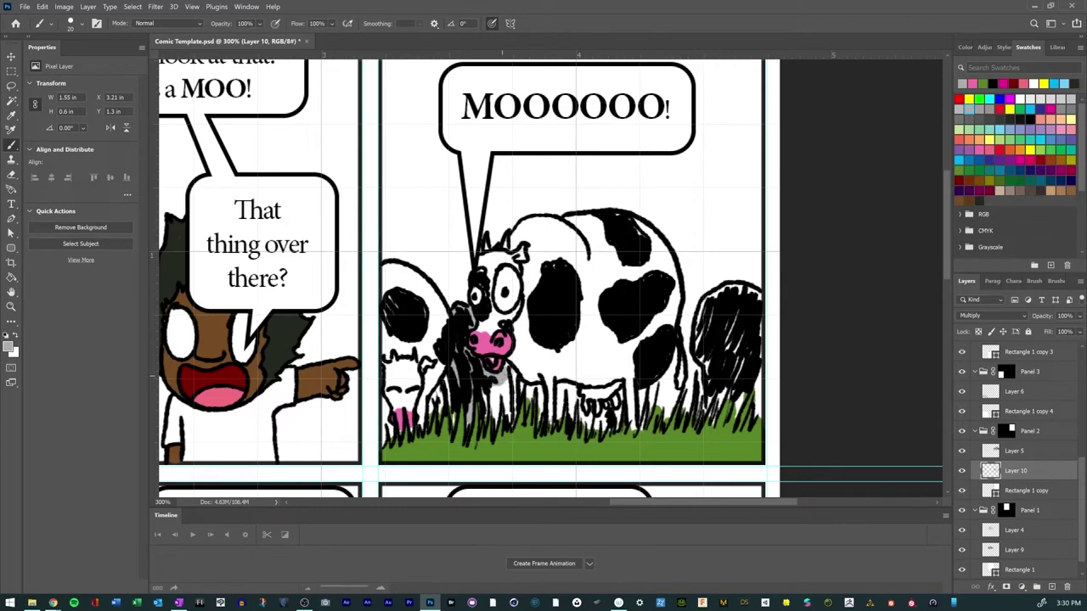
Step: Shade under the cow's mouth grey and fill the dark cow on the right
{"action": "mouse_move", "coordinate": [503, 373]}
{"action": "left_mouse_down"}
{"action": "mouse_move", "coordinate": [489, 399]}
{"action": "mouse_move", "coordinate": [500, 421]}
{"action": "mouse_move", "coordinate": [506, 387]}
{"action": "left_mouse_up"}
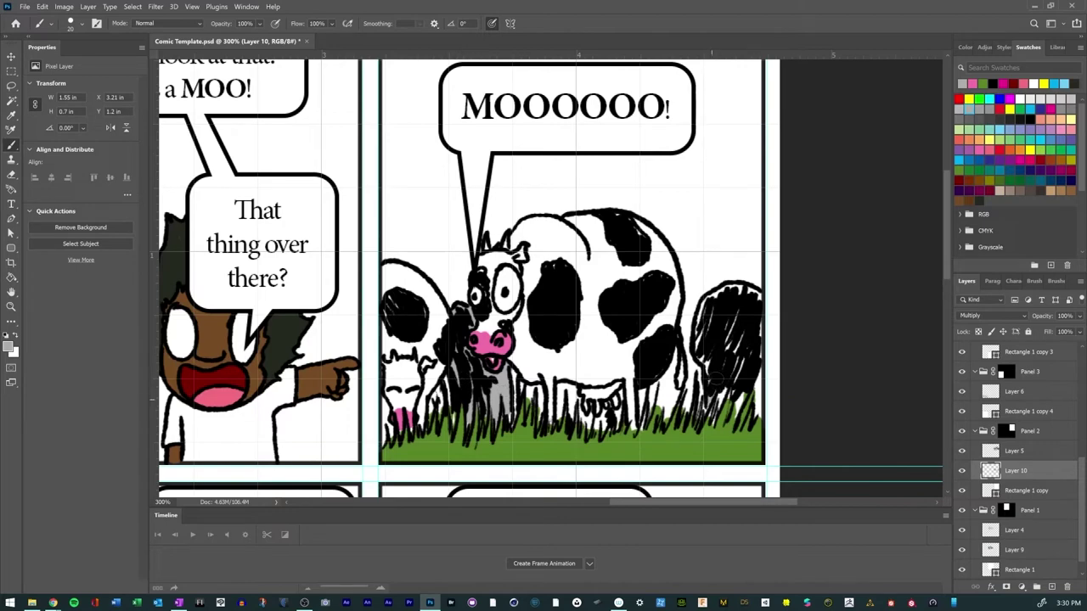
{"action": "mouse_move", "coordinate": [712, 377]}
{"action": "left_mouse_down"}
{"action": "mouse_move", "coordinate": [699, 339]}
{"action": "mouse_move", "coordinate": [705, 305]}
{"action": "mouse_move", "coordinate": [747, 293]}
{"action": "mouse_move", "coordinate": [757, 306]}
{"action": "mouse_move", "coordinate": [758, 414]}
{"action": "mouse_move", "coordinate": [734, 407]}
{"action": "mouse_move", "coordinate": [739, 375]}
{"action": "mouse_move", "coordinate": [732, 390]}
{"action": "mouse_move", "coordinate": [720, 370]}
{"action": "mouse_move", "coordinate": [737, 355]}
{"action": "mouse_move", "coordinate": [742, 370]}
{"action": "mouse_move", "coordinate": [703, 360]}
{"action": "left_mouse_up"}
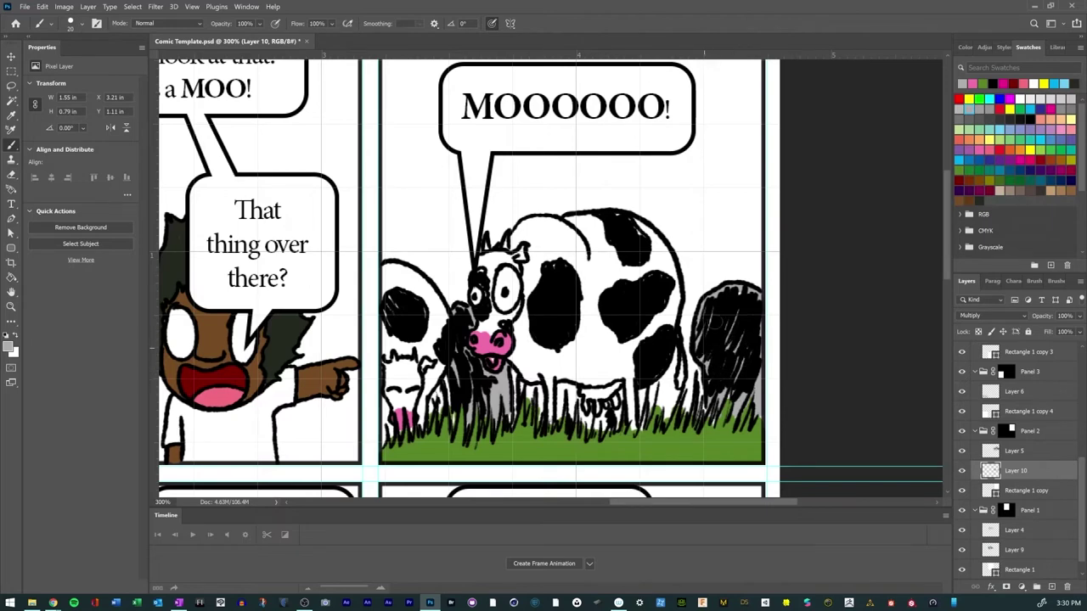
{"action": "left_click_drag", "start_coordinate": [714, 323], "coordinate": [741, 321]}
{"action": "left_click_drag", "start_coordinate": [749, 364], "coordinate": [747, 348]}
Step: Paint the main cow's udder pink and the small left cow dark brown
{"action": "left_click", "coordinate": [977, 82]}
{"action": "mouse_move", "coordinate": [586, 399]}
{"action": "left_mouse_down"}
{"action": "mouse_move", "coordinate": [618, 382]}
{"action": "mouse_move", "coordinate": [597, 410]}
{"action": "mouse_move", "coordinate": [618, 406]}
{"action": "left_mouse_up"}
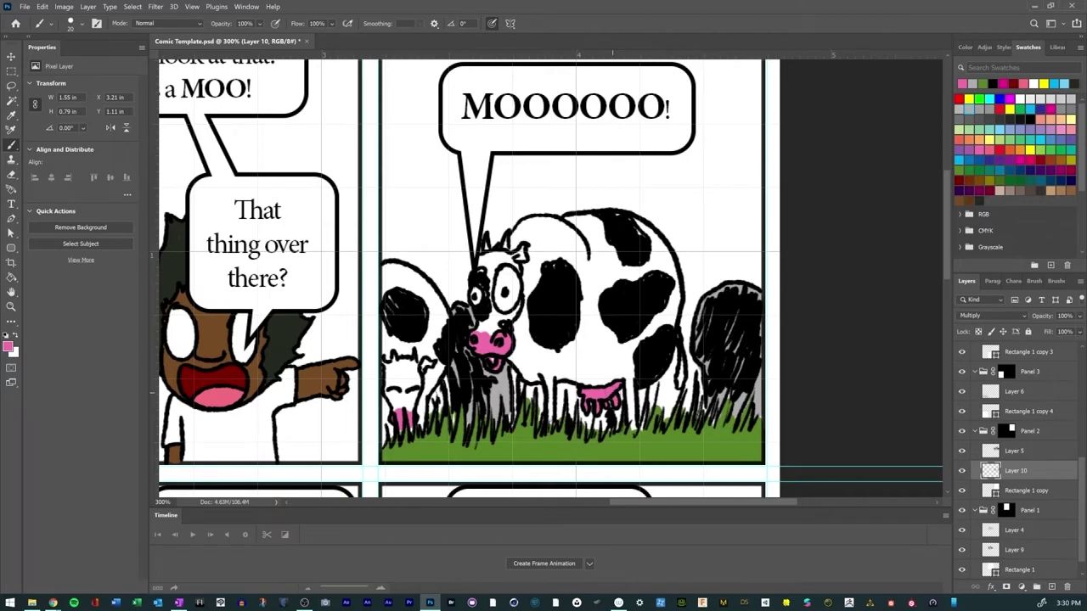
{"action": "left_click", "coordinate": [1070, 188]}
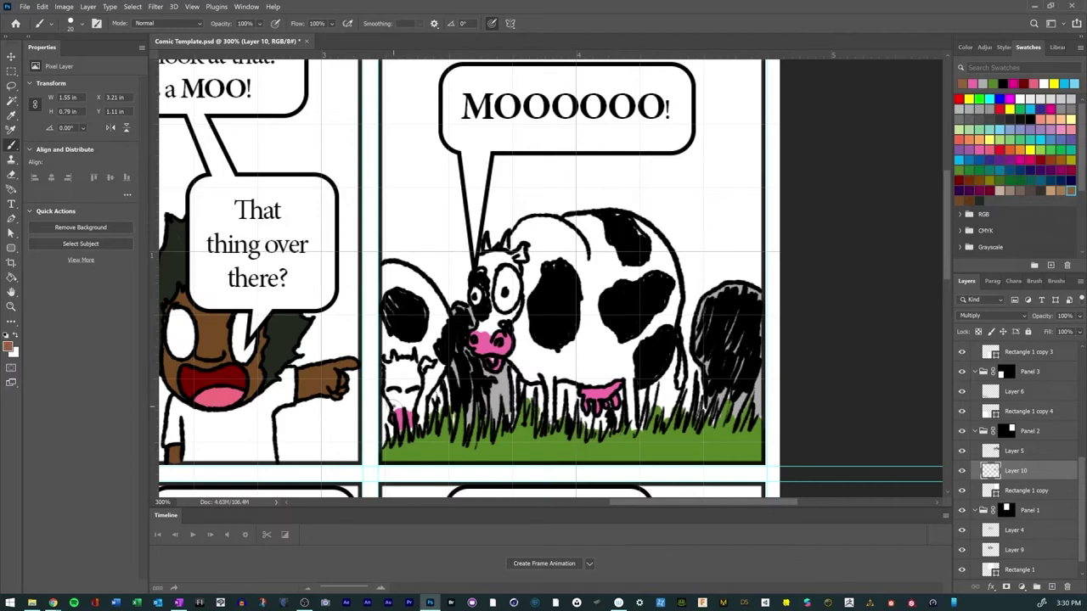
{"action": "mouse_move", "coordinate": [392, 408]}
{"action": "left_mouse_down"}
{"action": "mouse_move", "coordinate": [413, 406]}
{"action": "mouse_move", "coordinate": [429, 365]}
{"action": "mouse_move", "coordinate": [384, 368]}
{"action": "mouse_move", "coordinate": [394, 392]}
{"action": "mouse_move", "coordinate": [405, 380]}
{"action": "mouse_move", "coordinate": [421, 425]}
{"action": "mouse_move", "coordinate": [424, 382]}
{"action": "mouse_move", "coordinate": [442, 365]}
{"action": "mouse_move", "coordinate": [399, 337]}
{"action": "mouse_move", "coordinate": [380, 348]}
{"action": "mouse_move", "coordinate": [388, 355]}
{"action": "mouse_move", "coordinate": [383, 267]}
{"action": "mouse_move", "coordinate": [399, 263]}
{"action": "mouse_move", "coordinate": [424, 284]}
{"action": "mouse_move", "coordinate": [441, 343]}
{"action": "mouse_move", "coordinate": [406, 279]}
{"action": "mouse_move", "coordinate": [394, 277]}
{"action": "mouse_move", "coordinate": [395, 304]}
{"action": "left_mouse_up"}
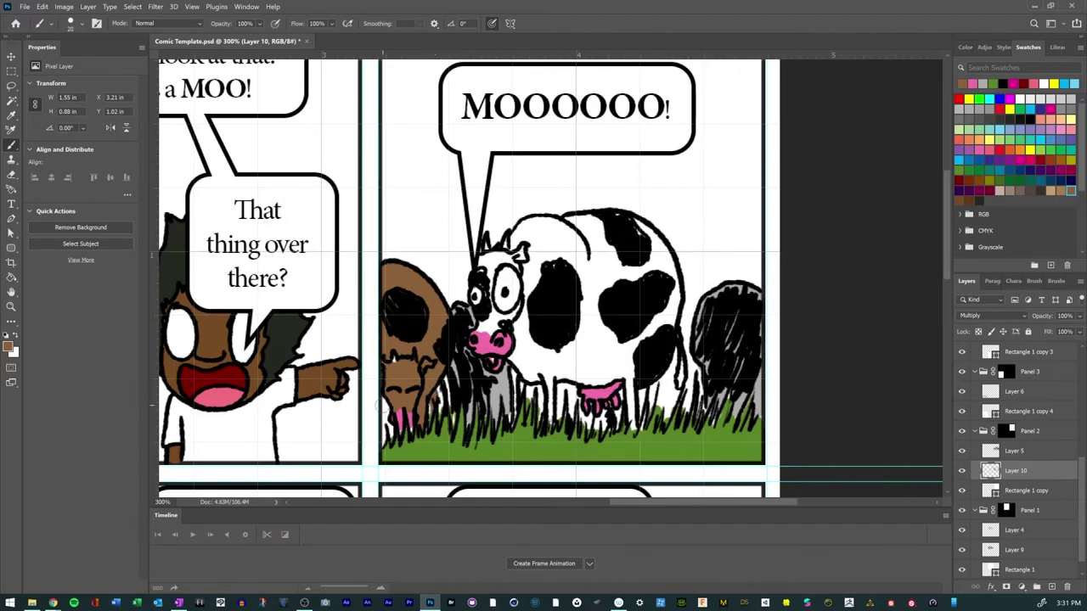
{"action": "left_click_drag", "start_coordinate": [377, 405], "coordinate": [382, 424]}
Step: Save Comic Template.psd at 100% zoom, then return to 200% on the bottom panels
{"action": "key", "text": "ctrl+minus"}
{"action": "key", "text": "ctrl+minus"}
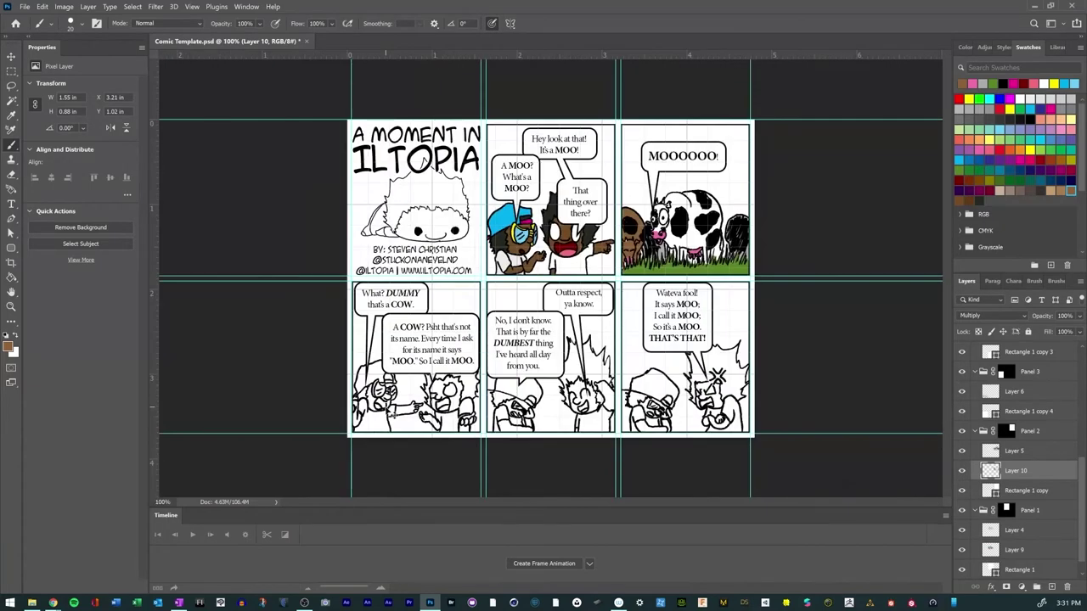
{"action": "key", "text": "ctrl+plus"}
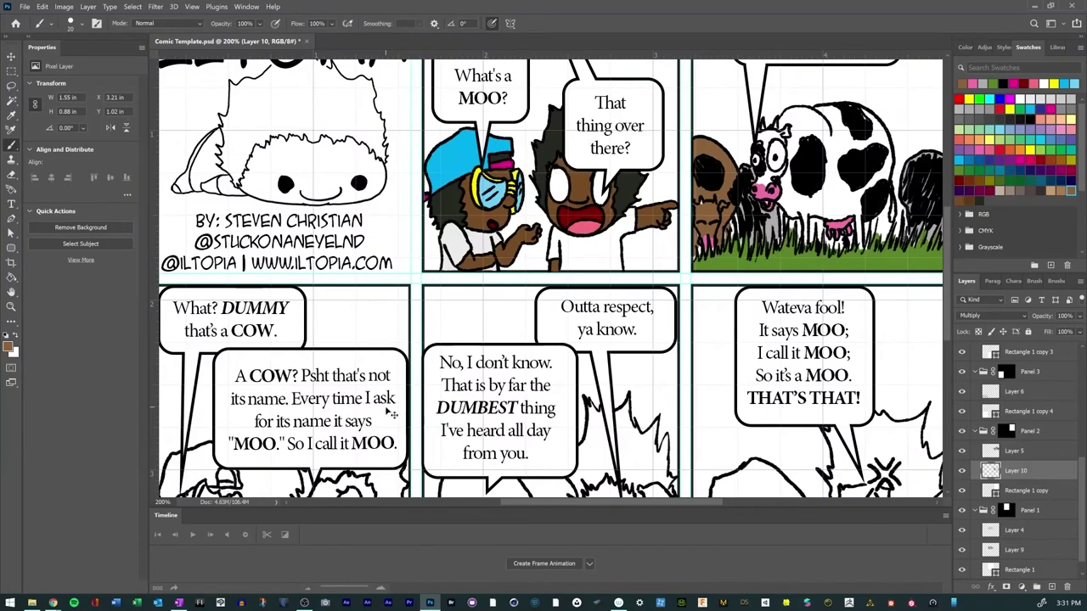
{"action": "key", "text": "ctrl+minus"}
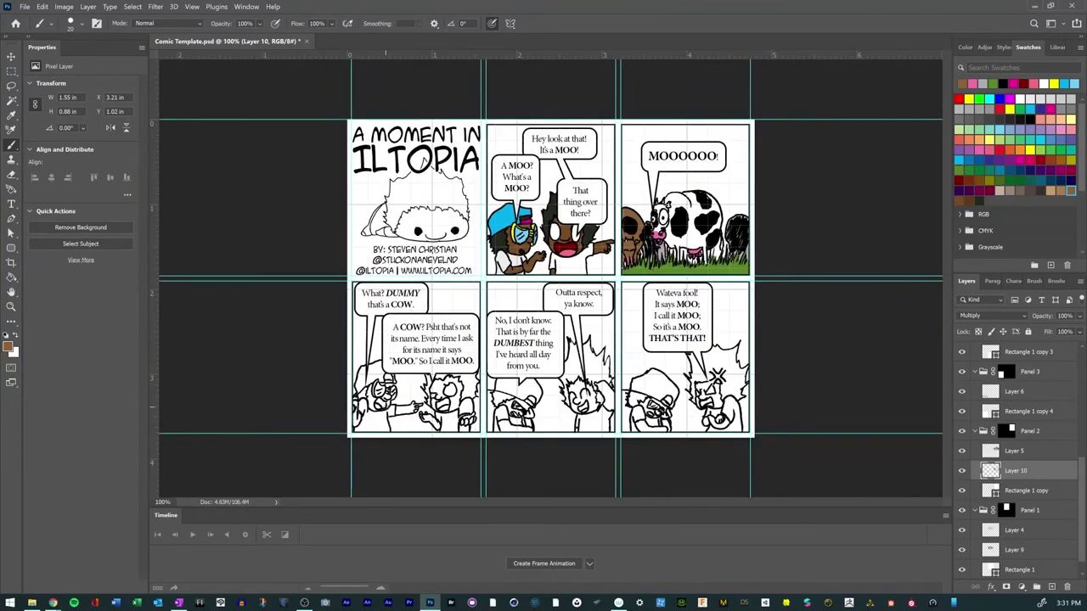
{"action": "left_click", "coordinate": [25, 7]}
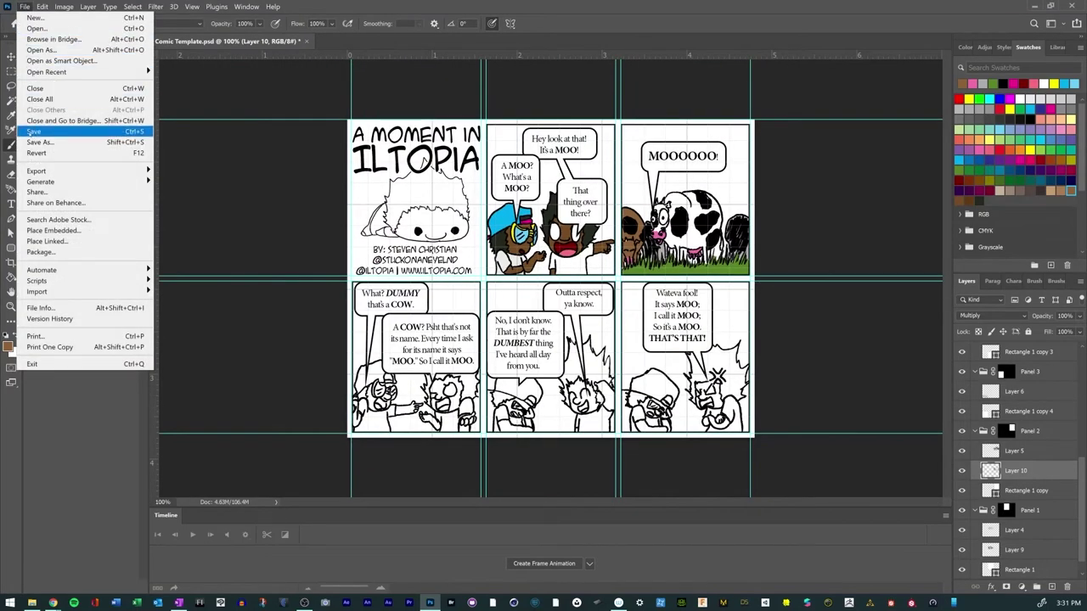
{"action": "key", "text": "Escape"}
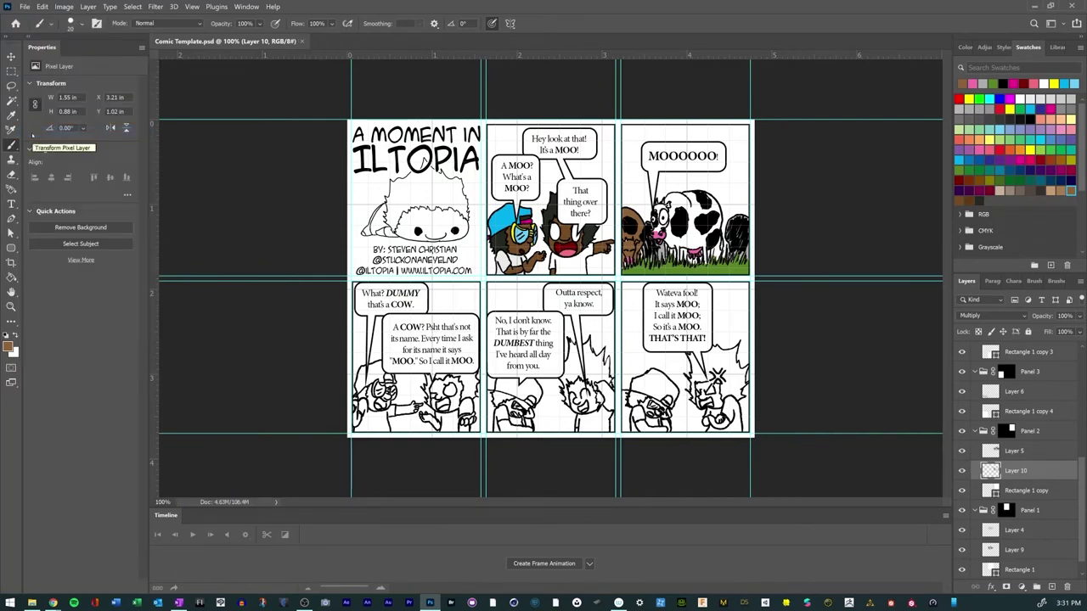
{"action": "key", "text": "ctrl+plus"}
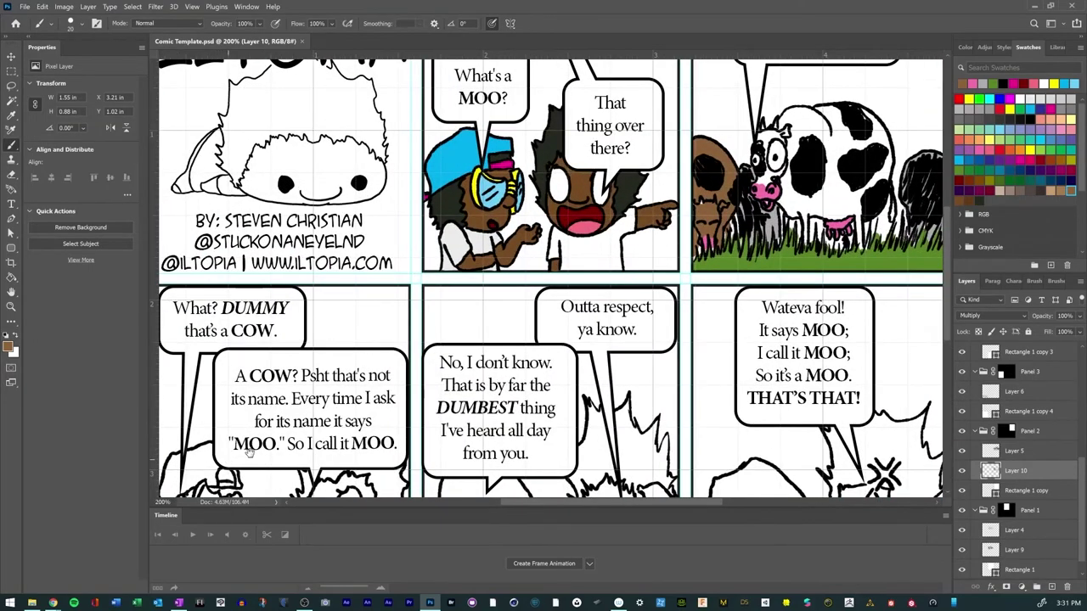
{"action": "mouse_move", "coordinate": [218, 454]}
{"action": "left_mouse_down"}
{"action": "mouse_move", "coordinate": [324, 386]}
{"action": "mouse_move", "coordinate": [360, 377]}
{"action": "left_mouse_up"}
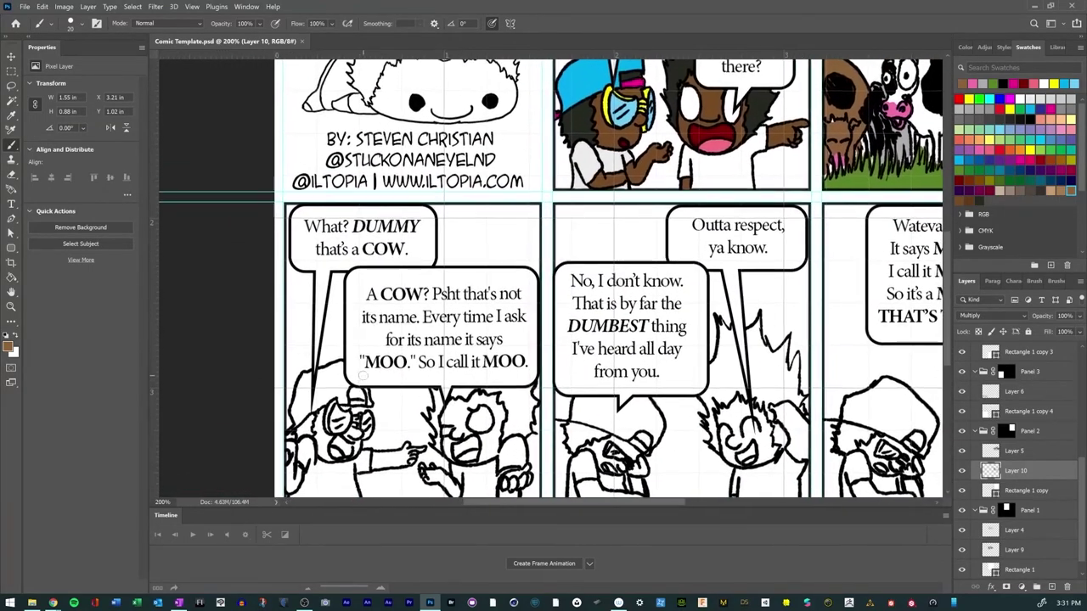
Step: Add a new Layer 11 above Rectangle 1 copy 4 and save the file
{"action": "left_click", "coordinate": [1019, 411]}
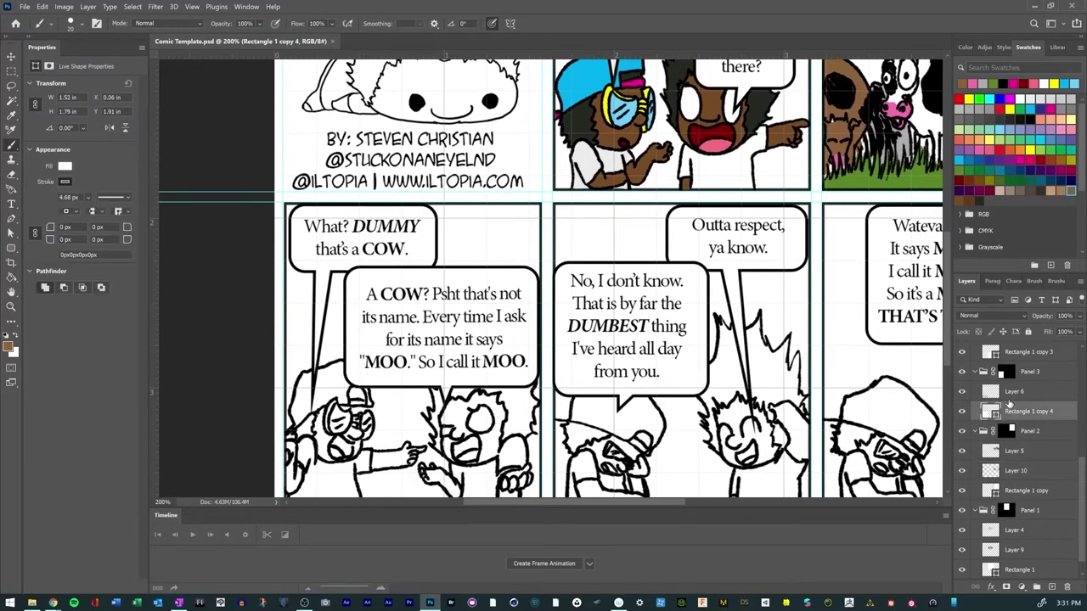
{"action": "left_click", "coordinate": [1052, 586]}
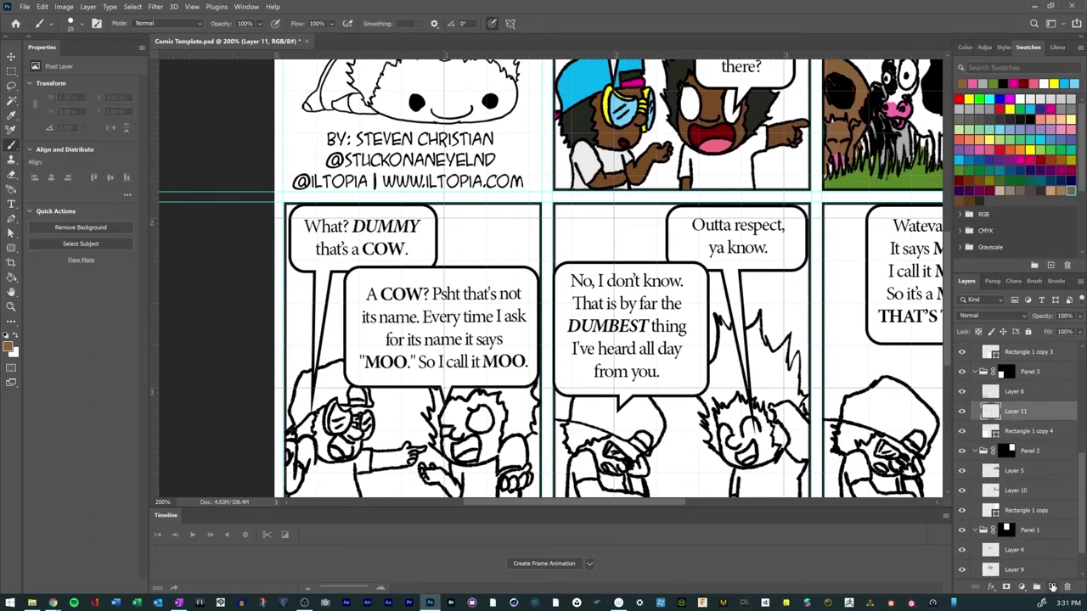
{"action": "left_click", "coordinate": [24, 7]}
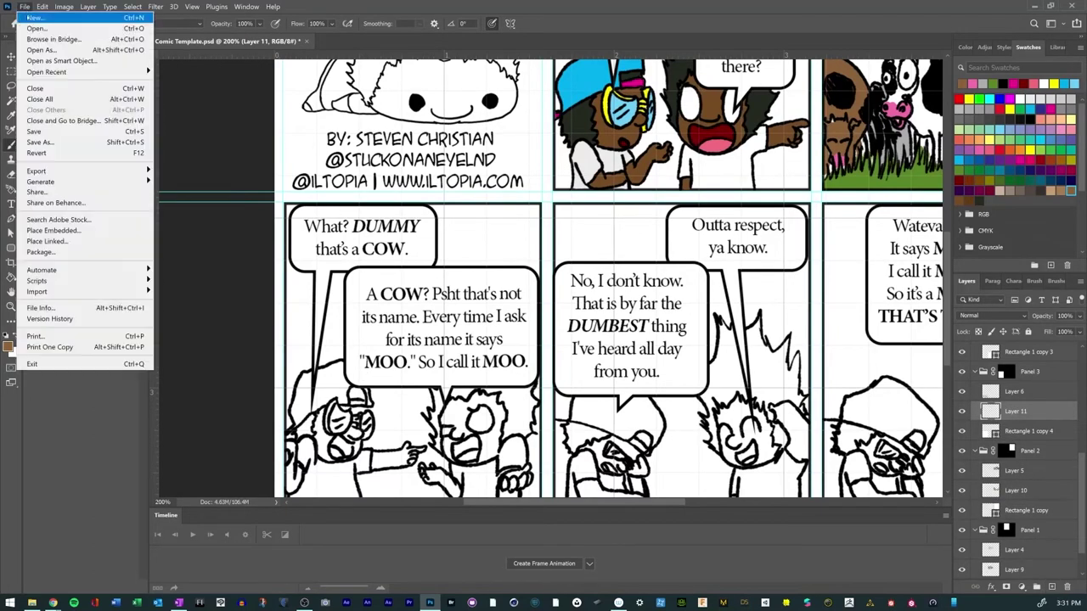
{"action": "left_click", "coordinate": [33, 131]}
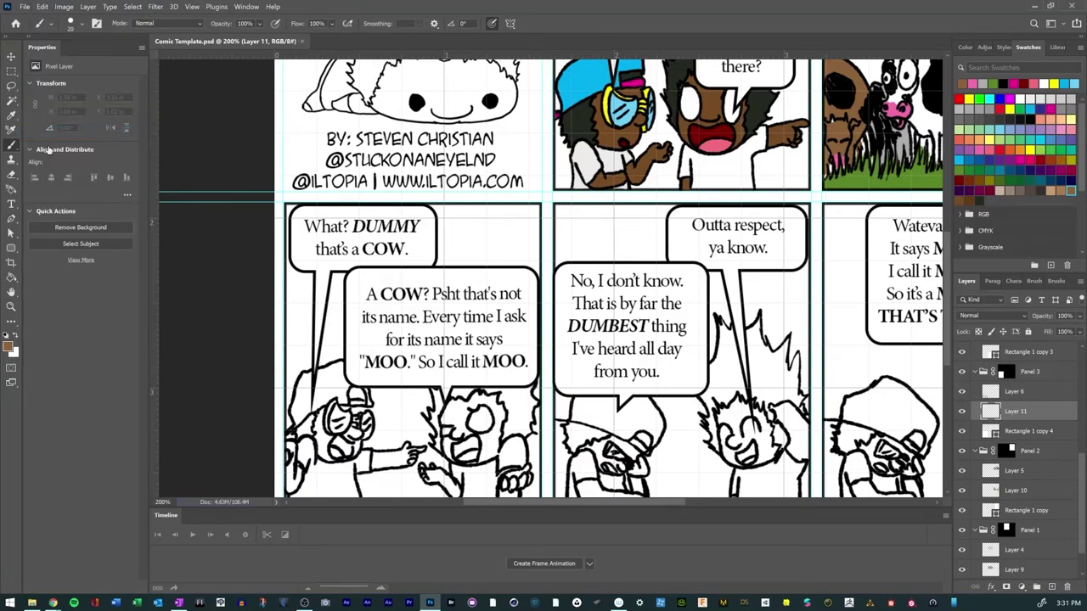
Step: Eyedrop the brown skin tone from the artwork and zoom to 300% on the bottom-left panel
{"action": "key", "text": "i"}
{"action": "left_click", "coordinate": [610, 124]}
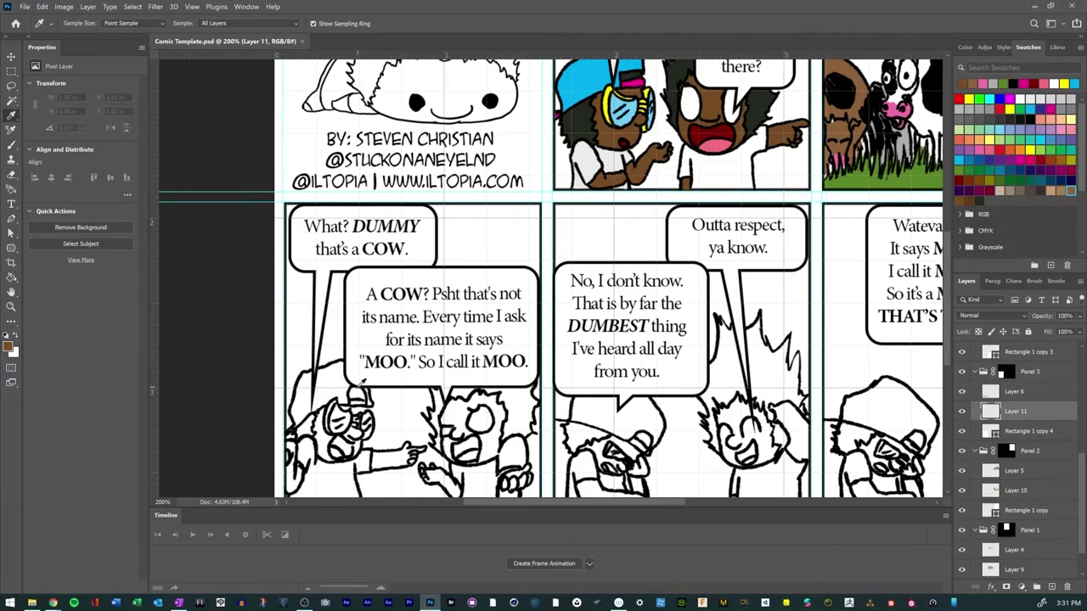
{"action": "key", "text": "b"}
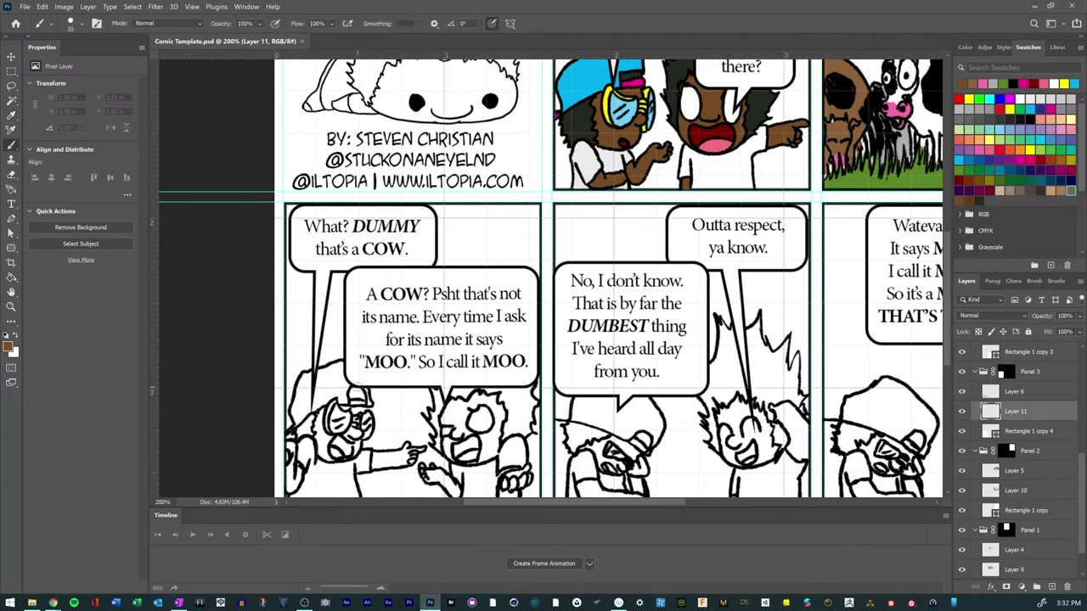
{"action": "left_click_drag", "start_coordinate": [356, 425], "coordinate": [416, 373]}
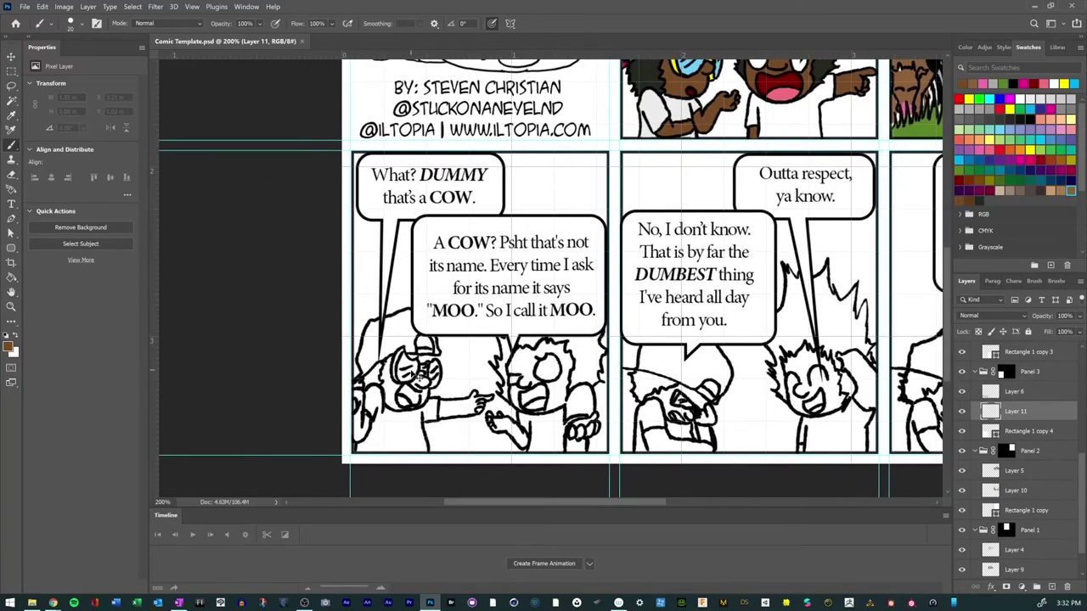
{"action": "key", "text": "ctrl+plus"}
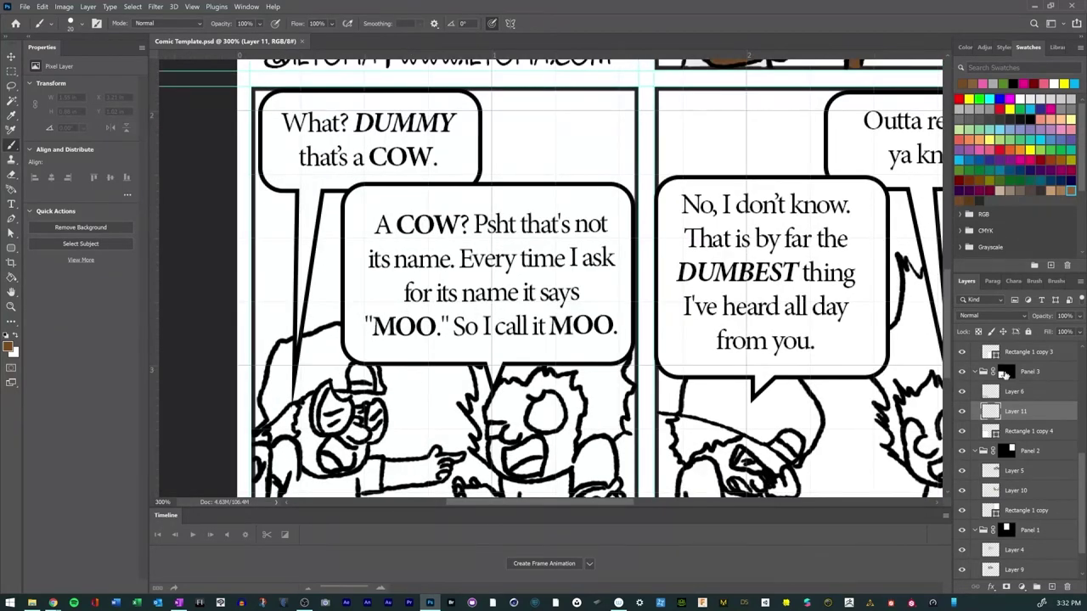
Step: Set Layer 11 to Multiply and paint the left character's face and pointing arm brown
{"action": "left_click", "coordinate": [982, 316]}
{"action": "left_click", "coordinate": [972, 348]}
{"action": "left_click_drag", "start_coordinate": [289, 442], "coordinate": [382, 338]}
{"action": "mouse_move", "coordinate": [344, 371]}
{"action": "left_mouse_down"}
{"action": "mouse_move", "coordinate": [344, 347]}
{"action": "mouse_move", "coordinate": [353, 421]}
{"action": "mouse_move", "coordinate": [365, 383]}
{"action": "mouse_move", "coordinate": [356, 399]}
{"action": "left_mouse_up"}
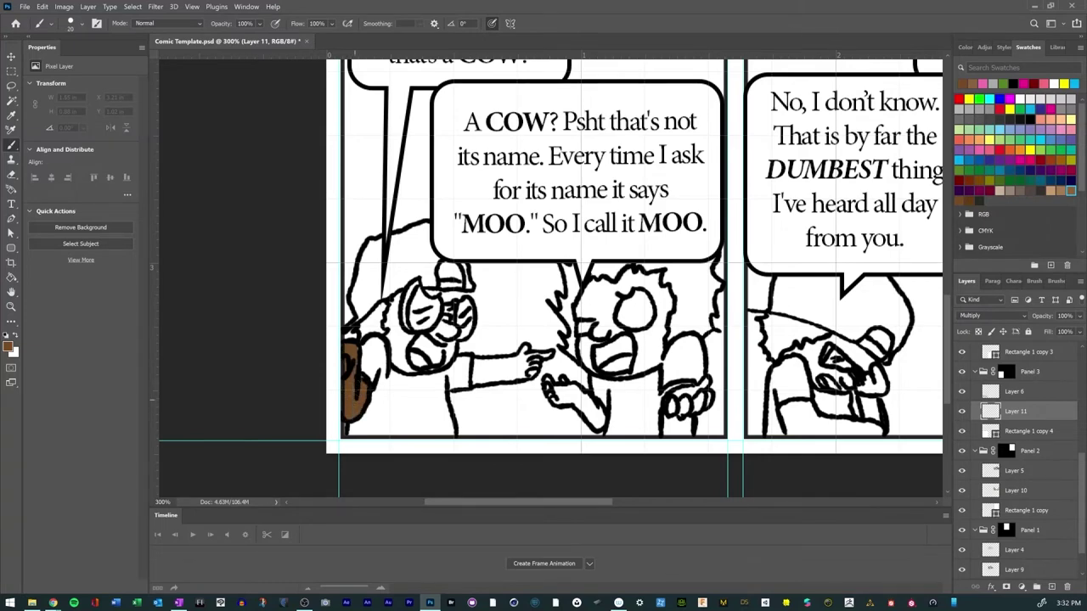
{"action": "mouse_move", "coordinate": [420, 373]}
{"action": "left_mouse_down"}
{"action": "mouse_move", "coordinate": [401, 372]}
{"action": "mouse_move", "coordinate": [389, 351]}
{"action": "mouse_move", "coordinate": [395, 361]}
{"action": "mouse_move", "coordinate": [386, 319]}
{"action": "mouse_move", "coordinate": [398, 290]}
{"action": "mouse_move", "coordinate": [401, 341]}
{"action": "mouse_move", "coordinate": [412, 340]}
{"action": "mouse_move", "coordinate": [404, 360]}
{"action": "mouse_move", "coordinate": [438, 368]}
{"action": "mouse_move", "coordinate": [457, 345]}
{"action": "mouse_move", "coordinate": [433, 333]}
{"action": "mouse_move", "coordinate": [437, 343]}
{"action": "mouse_move", "coordinate": [445, 321]}
{"action": "mouse_move", "coordinate": [452, 331]}
{"action": "left_mouse_up"}
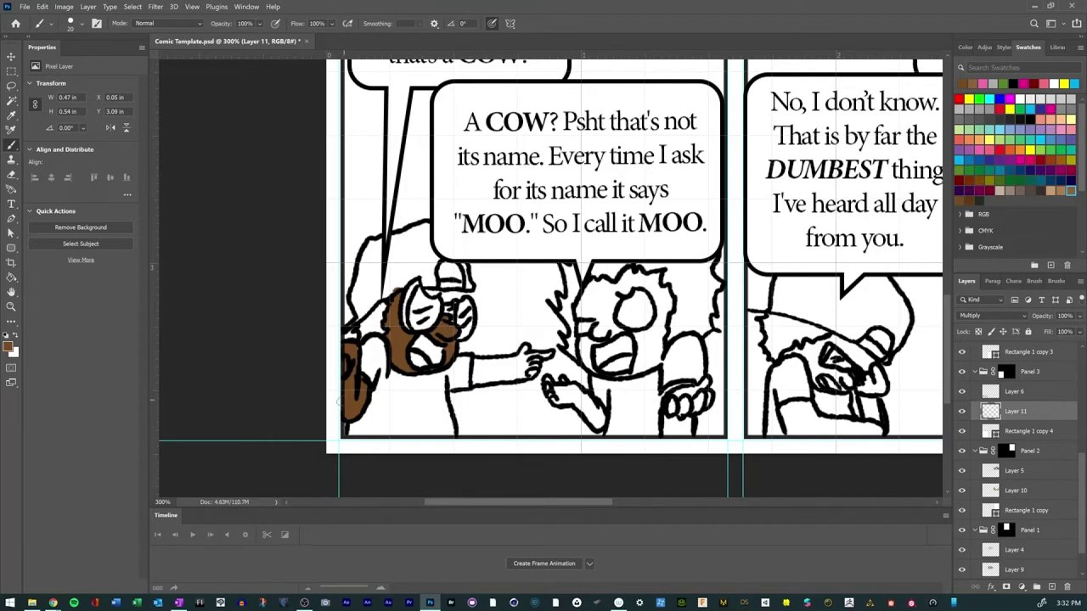
{"action": "mouse_move", "coordinate": [479, 362]}
{"action": "left_mouse_down"}
{"action": "mouse_move", "coordinate": [520, 363]}
{"action": "mouse_move", "coordinate": [522, 343]}
{"action": "mouse_move", "coordinate": [535, 350]}
{"action": "mouse_move", "coordinate": [525, 360]}
{"action": "mouse_move", "coordinate": [523, 350]}
{"action": "mouse_move", "coordinate": [526, 373]}
{"action": "mouse_move", "coordinate": [491, 377]}
{"action": "mouse_move", "coordinate": [523, 370]}
{"action": "left_mouse_up"}
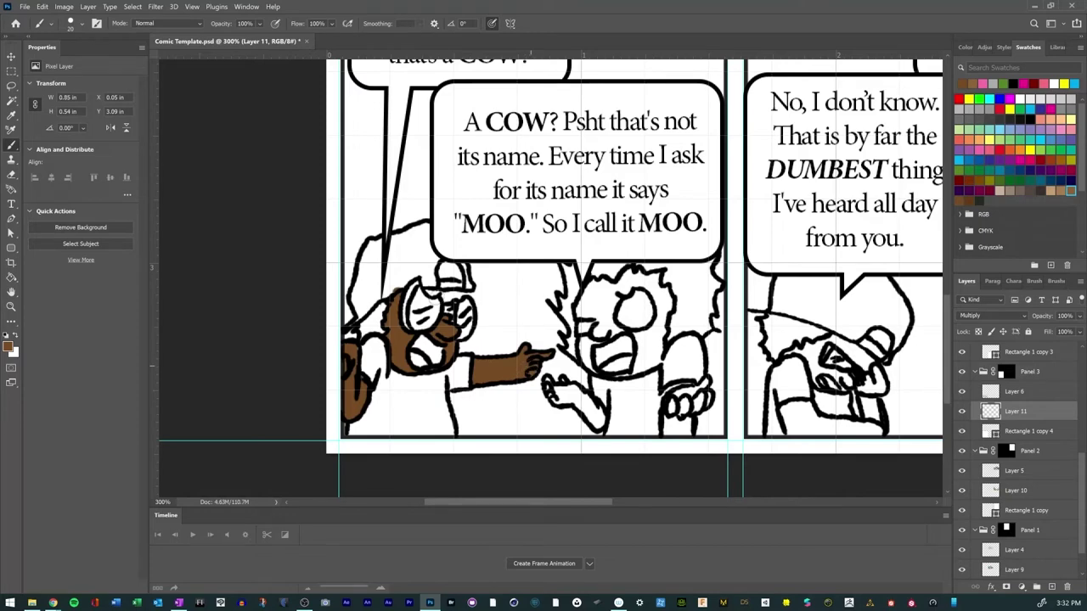
{"action": "left_click_drag", "start_coordinate": [437, 294], "coordinate": [457, 297]}
Step: Paint the right character's hands, face, neck and head brown
{"action": "mouse_move", "coordinate": [548, 392]}
{"action": "left_mouse_down"}
{"action": "mouse_move", "coordinate": [559, 399]}
{"action": "mouse_move", "coordinate": [566, 379]}
{"action": "mouse_move", "coordinate": [599, 428]}
{"action": "mouse_move", "coordinate": [567, 395]}
{"action": "left_mouse_up"}
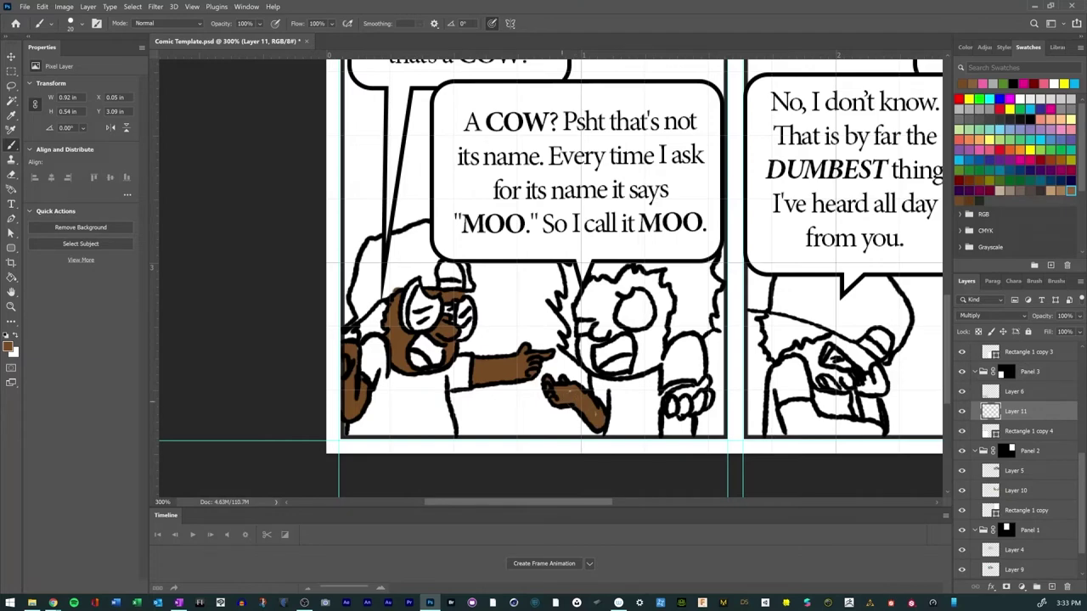
{"action": "mouse_move", "coordinate": [670, 404]}
{"action": "left_mouse_down"}
{"action": "mouse_move", "coordinate": [669, 428]}
{"action": "mouse_move", "coordinate": [667, 389]}
{"action": "mouse_move", "coordinate": [702, 383]}
{"action": "mouse_move", "coordinate": [702, 402]}
{"action": "mouse_move", "coordinate": [676, 409]}
{"action": "mouse_move", "coordinate": [675, 433]}
{"action": "mouse_move", "coordinate": [687, 424]}
{"action": "left_mouse_up"}
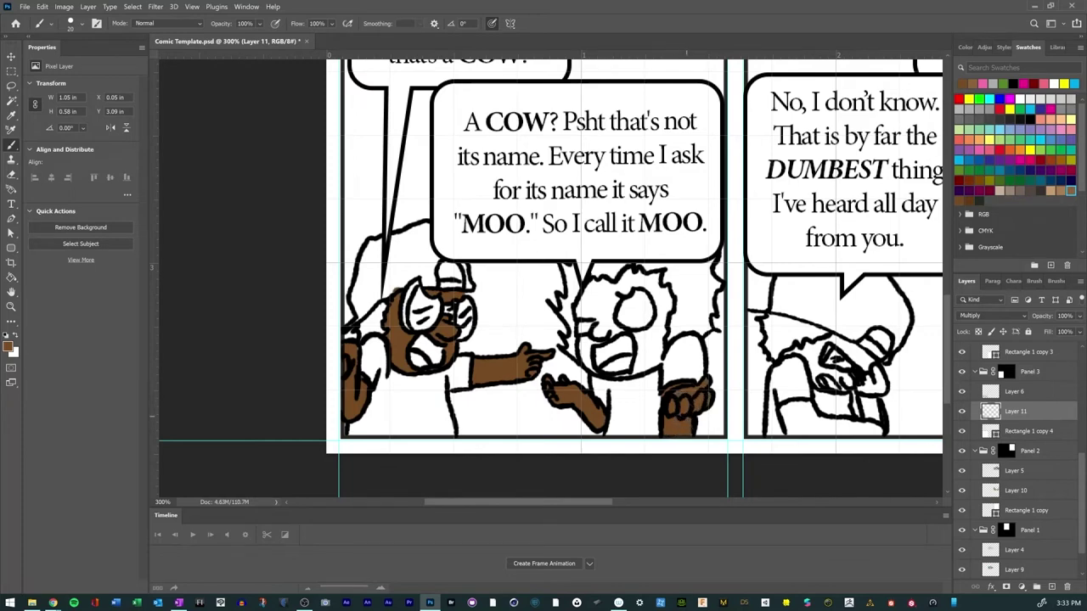
{"action": "mouse_move", "coordinate": [591, 356]}
{"action": "left_mouse_down"}
{"action": "mouse_move", "coordinate": [594, 373]}
{"action": "mouse_move", "coordinate": [586, 336]}
{"action": "mouse_move", "coordinate": [590, 355]}
{"action": "mouse_move", "coordinate": [600, 314]}
{"action": "mouse_move", "coordinate": [577, 311]}
{"action": "mouse_move", "coordinate": [586, 285]}
{"action": "mouse_move", "coordinate": [608, 285]}
{"action": "left_mouse_up"}
{"action": "mouse_move", "coordinate": [624, 276]}
{"action": "left_mouse_down"}
{"action": "mouse_move", "coordinate": [655, 278]}
{"action": "mouse_move", "coordinate": [667, 302]}
{"action": "mouse_move", "coordinate": [657, 350]}
{"action": "mouse_move", "coordinate": [626, 379]}
{"action": "mouse_move", "coordinate": [604, 304]}
{"action": "mouse_move", "coordinate": [616, 295]}
{"action": "mouse_move", "coordinate": [589, 302]}
{"action": "mouse_move", "coordinate": [638, 285]}
{"action": "mouse_move", "coordinate": [658, 308]}
{"action": "mouse_move", "coordinate": [650, 333]}
{"action": "mouse_move", "coordinate": [635, 336]}
{"action": "mouse_move", "coordinate": [641, 365]}
{"action": "mouse_move", "coordinate": [649, 337]}
{"action": "left_mouse_up"}
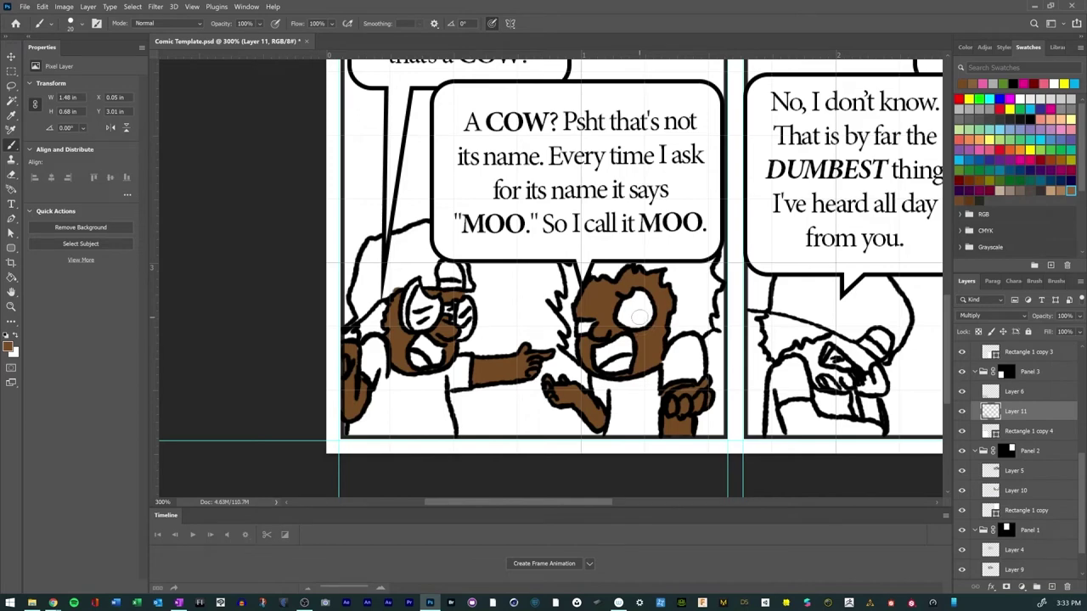
Step: Paint the left character's hair and cap top and the right character's hair dark grey
{"action": "left_click", "coordinate": [980, 199]}
{"action": "mouse_move", "coordinate": [374, 314]}
{"action": "left_mouse_down"}
{"action": "mouse_move", "coordinate": [379, 328]}
{"action": "mouse_move", "coordinate": [365, 334]}
{"action": "mouse_move", "coordinate": [382, 307]}
{"action": "left_mouse_up"}
{"action": "mouse_move", "coordinate": [441, 269]}
{"action": "left_mouse_down"}
{"action": "mouse_move", "coordinate": [460, 277]}
{"action": "mouse_move", "coordinate": [438, 264]}
{"action": "left_mouse_up"}
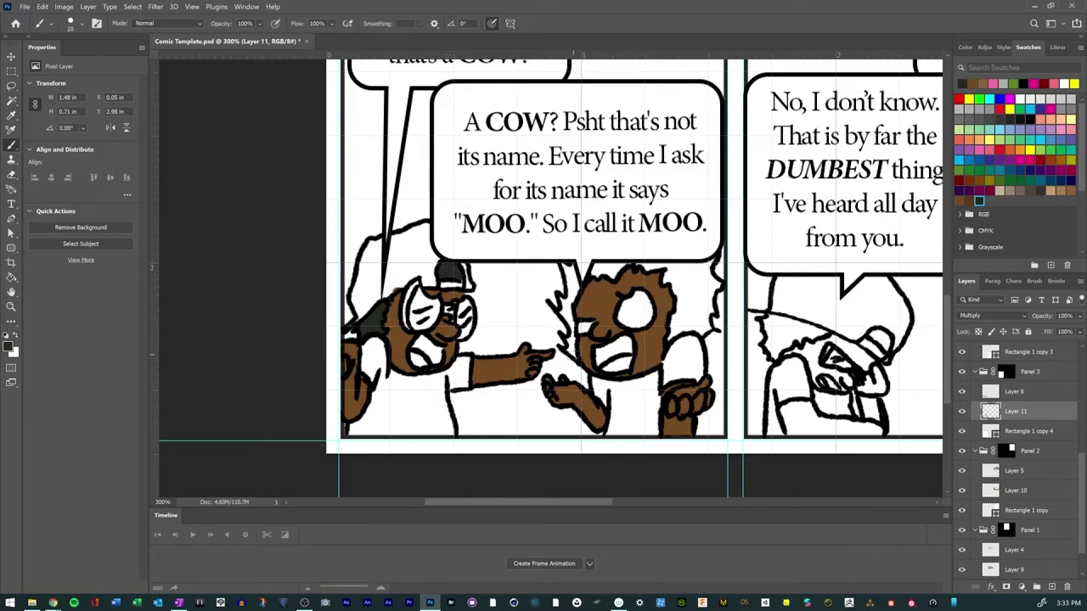
{"action": "mouse_move", "coordinate": [574, 359]}
{"action": "left_mouse_down"}
{"action": "mouse_move", "coordinate": [561, 309]}
{"action": "mouse_move", "coordinate": [578, 288]}
{"action": "mouse_move", "coordinate": [566, 269]}
{"action": "mouse_move", "coordinate": [581, 286]}
{"action": "mouse_move", "coordinate": [593, 268]}
{"action": "mouse_move", "coordinate": [611, 276]}
{"action": "mouse_move", "coordinate": [628, 263]}
{"action": "mouse_move", "coordinate": [599, 265]}
{"action": "mouse_move", "coordinate": [612, 261]}
{"action": "mouse_move", "coordinate": [673, 263]}
{"action": "mouse_move", "coordinate": [665, 279]}
{"action": "mouse_move", "coordinate": [677, 260]}
{"action": "mouse_move", "coordinate": [669, 337]}
{"action": "mouse_move", "coordinate": [694, 327]}
{"action": "mouse_move", "coordinate": [685, 324]}
{"action": "mouse_move", "coordinate": [705, 332]}
{"action": "mouse_move", "coordinate": [717, 286]}
{"action": "mouse_move", "coordinate": [705, 290]}
{"action": "mouse_move", "coordinate": [701, 256]}
{"action": "mouse_move", "coordinate": [683, 260]}
{"action": "mouse_move", "coordinate": [689, 322]}
{"action": "mouse_move", "coordinate": [705, 276]}
{"action": "left_mouse_up"}
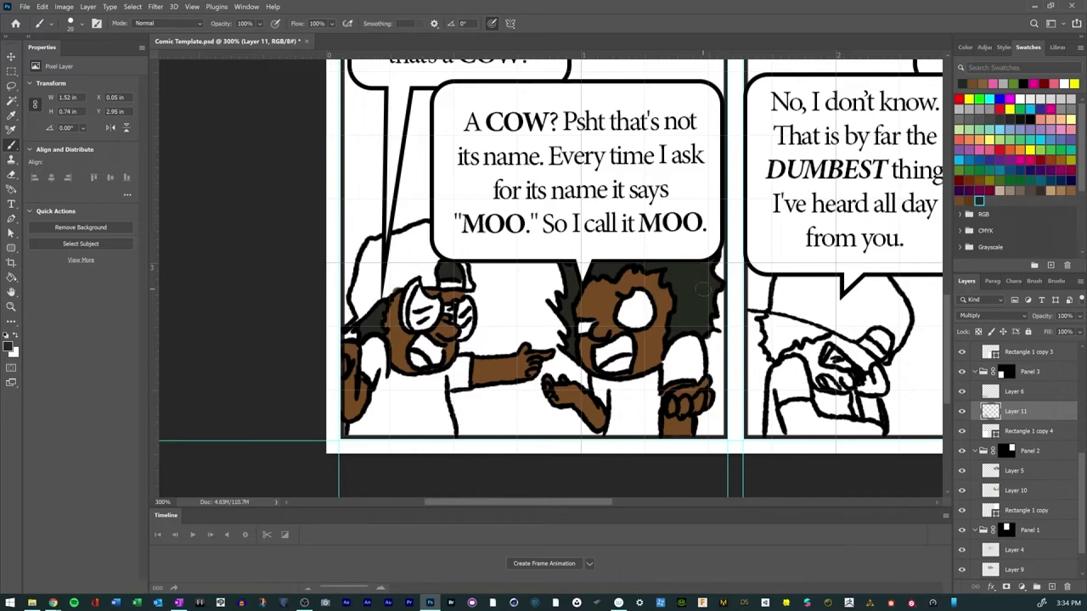
Step: Paint both characters' open mouths pink with dark red interiors
{"action": "left_click", "coordinate": [1057, 82]}
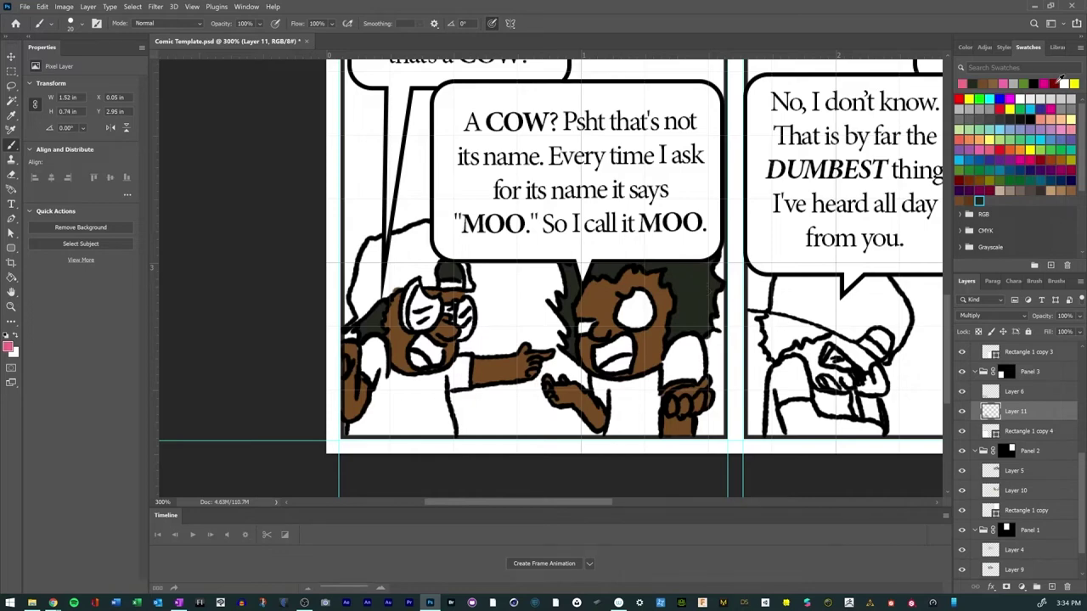
{"action": "left_click_drag", "start_coordinate": [409, 355], "coordinate": [417, 360]}
{"action": "left_click_drag", "start_coordinate": [601, 365], "coordinate": [632, 361]}
{"action": "left_click", "coordinate": [1056, 81]}
{"action": "mouse_move", "coordinate": [411, 346]}
{"action": "left_mouse_down"}
{"action": "mouse_move", "coordinate": [438, 346]}
{"action": "mouse_move", "coordinate": [434, 363]}
{"action": "mouse_move", "coordinate": [421, 341]}
{"action": "left_mouse_up"}
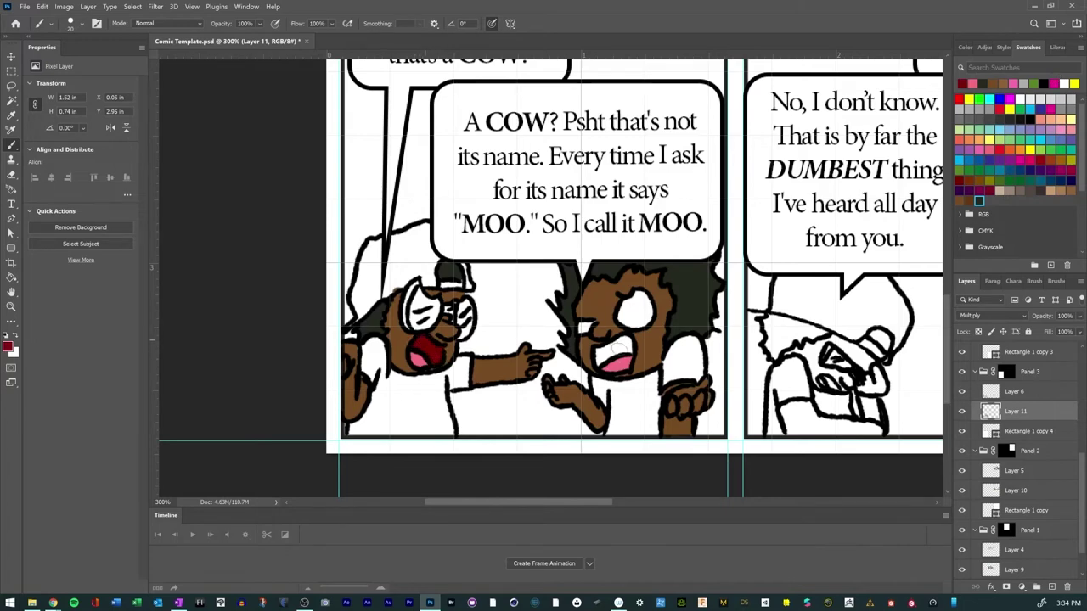
{"action": "mouse_move", "coordinate": [599, 360]}
{"action": "left_mouse_down"}
{"action": "mouse_move", "coordinate": [616, 343]}
{"action": "mouse_move", "coordinate": [630, 348]}
{"action": "mouse_move", "coordinate": [612, 358]}
{"action": "mouse_move", "coordinate": [612, 346]}
{"action": "left_mouse_up"}
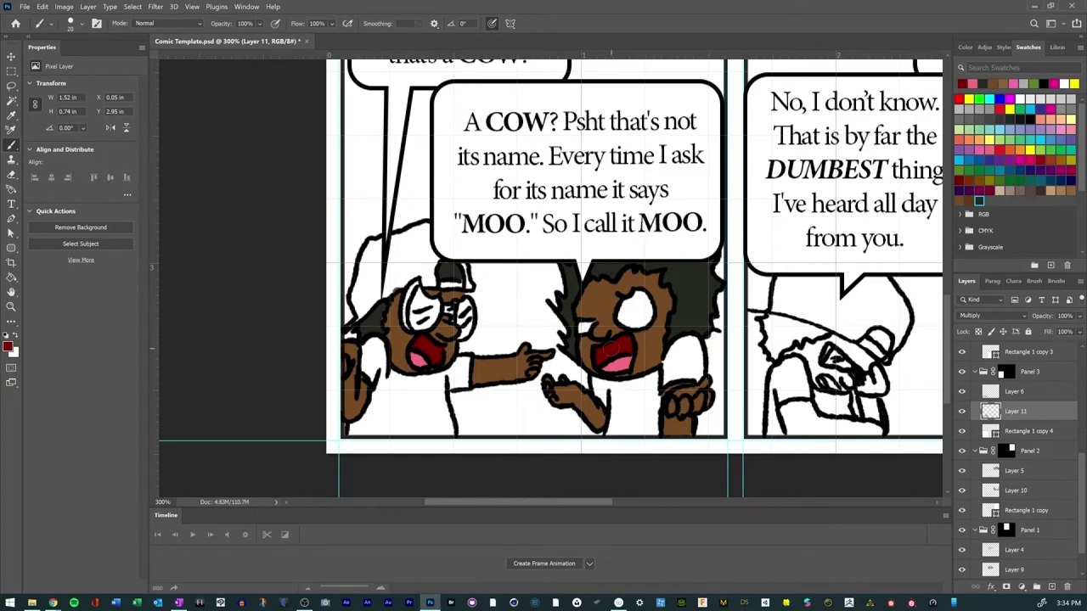
Step: Colour the left character's glasses frame yellow and the lenses light blue
{"action": "left_click", "coordinate": [1073, 83]}
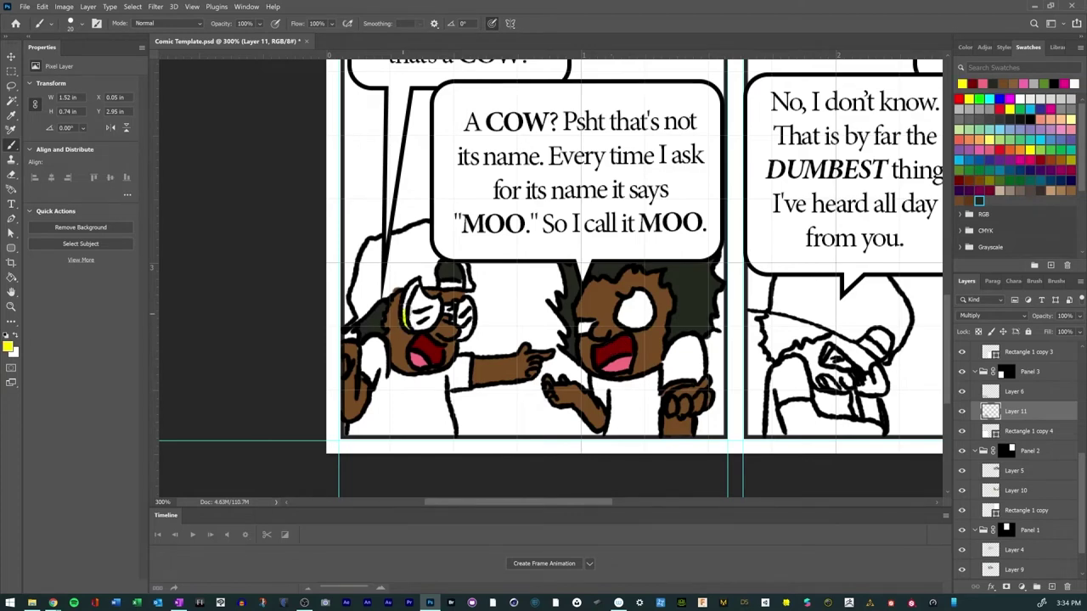
{"action": "left_click_drag", "start_coordinate": [404, 293], "coordinate": [420, 285]}
{"action": "left_click", "coordinate": [961, 157]}
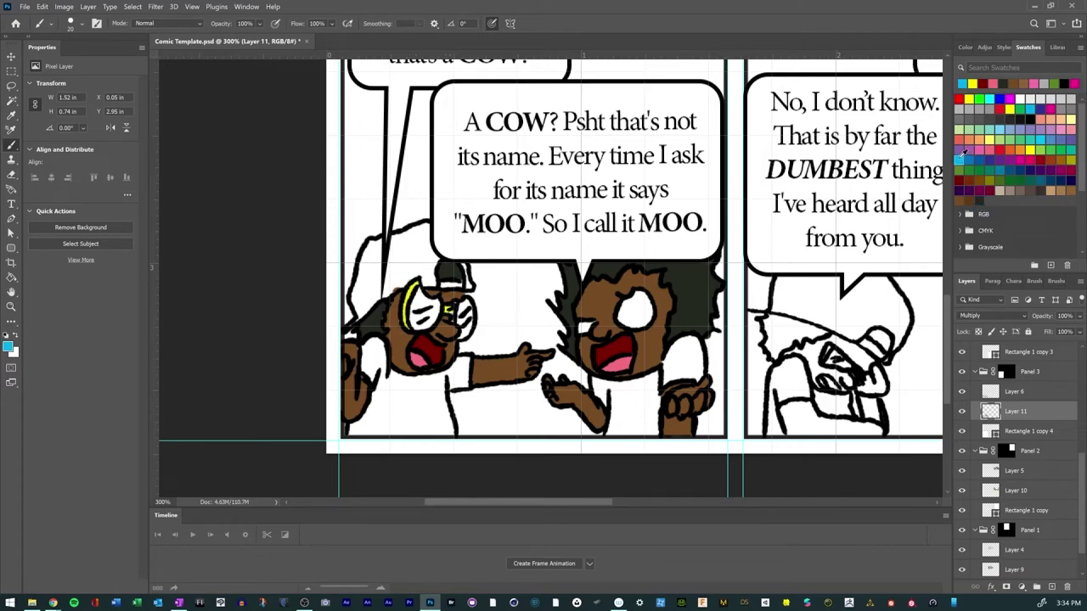
{"action": "mouse_move", "coordinate": [414, 329]}
{"action": "left_mouse_down"}
{"action": "mouse_move", "coordinate": [417, 296]}
{"action": "mouse_move", "coordinate": [437, 305]}
{"action": "mouse_move", "coordinate": [423, 329]}
{"action": "mouse_move", "coordinate": [421, 318]}
{"action": "mouse_move", "coordinate": [460, 324]}
{"action": "mouse_move", "coordinate": [470, 299]}
{"action": "mouse_move", "coordinate": [471, 324]}
{"action": "left_mouse_up"}
Step: Paint the left character's hat light blue with a magenta band
{"action": "left_click", "coordinate": [962, 82]}
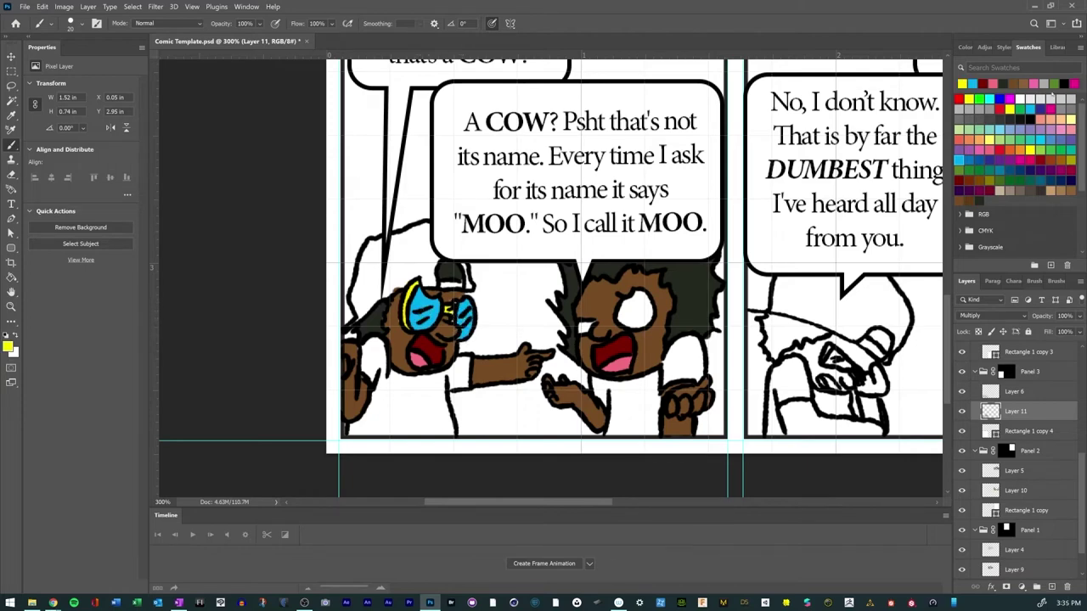
{"action": "left_click", "coordinate": [1074, 83]}
{"action": "left_click_drag", "start_coordinate": [440, 285], "coordinate": [461, 283]}
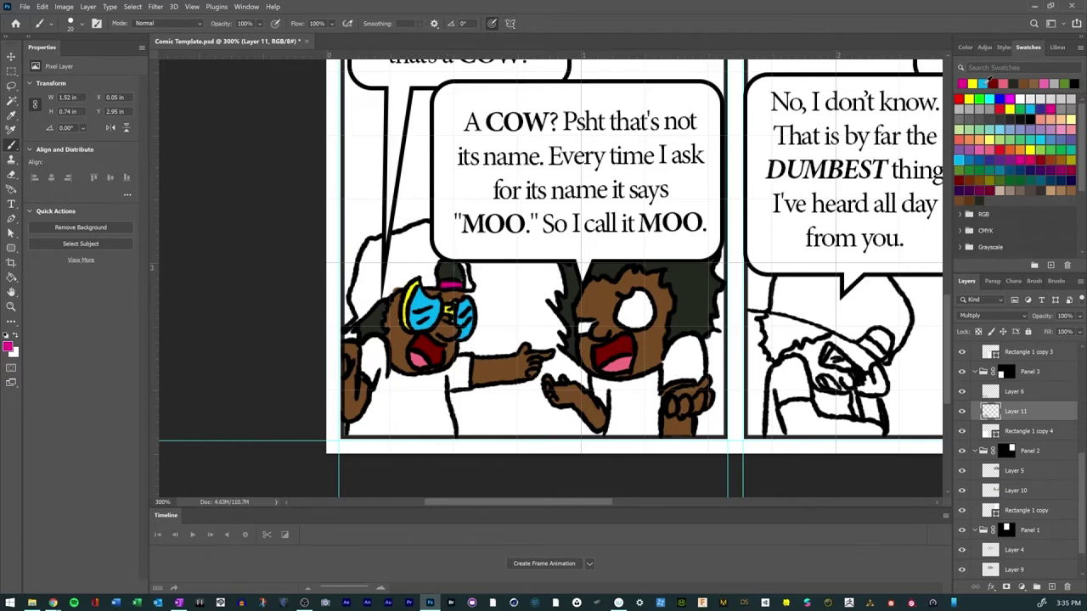
{"action": "left_click", "coordinate": [986, 80]}
{"action": "mouse_move", "coordinate": [358, 319]}
{"action": "left_mouse_down"}
{"action": "mouse_move", "coordinate": [369, 245]}
{"action": "mouse_move", "coordinate": [414, 224]}
{"action": "mouse_move", "coordinate": [434, 228]}
{"action": "mouse_move", "coordinate": [440, 256]}
{"action": "mouse_move", "coordinate": [430, 286]}
{"action": "mouse_move", "coordinate": [414, 273]}
{"action": "mouse_move", "coordinate": [369, 316]}
{"action": "mouse_move", "coordinate": [377, 249]}
{"action": "mouse_move", "coordinate": [390, 282]}
{"action": "mouse_move", "coordinate": [405, 244]}
{"action": "mouse_move", "coordinate": [429, 252]}
{"action": "left_mouse_up"}
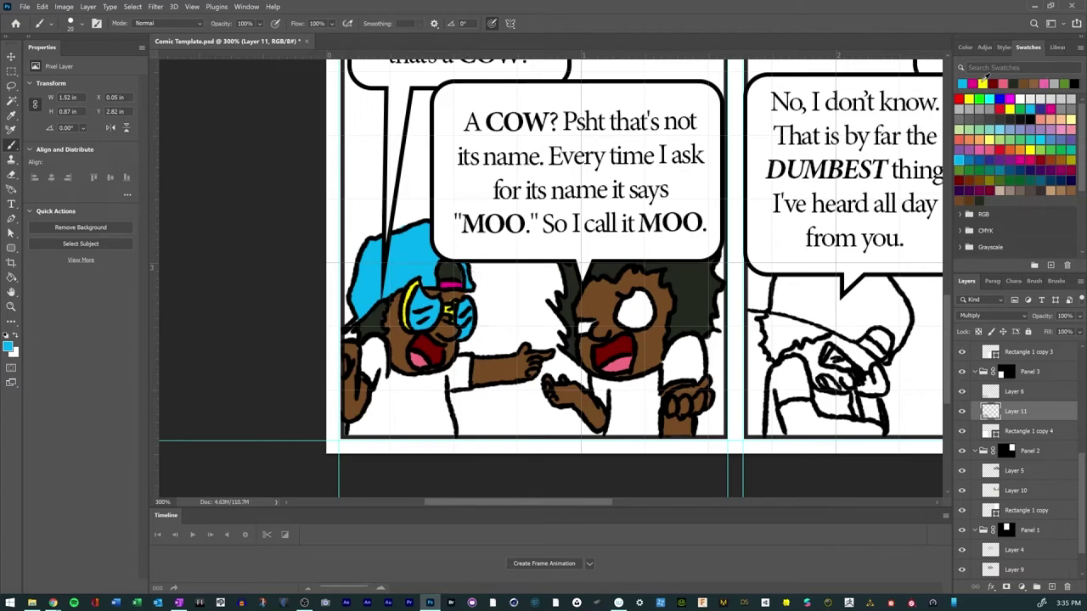
{"action": "left_click", "coordinate": [973, 83]}
{"action": "mouse_move", "coordinate": [340, 335]}
{"action": "left_mouse_down"}
{"action": "mouse_move", "coordinate": [355, 337]}
{"action": "mouse_move", "coordinate": [354, 322]}
{"action": "left_mouse_up"}
{"action": "left_click", "coordinate": [1035, 81]}
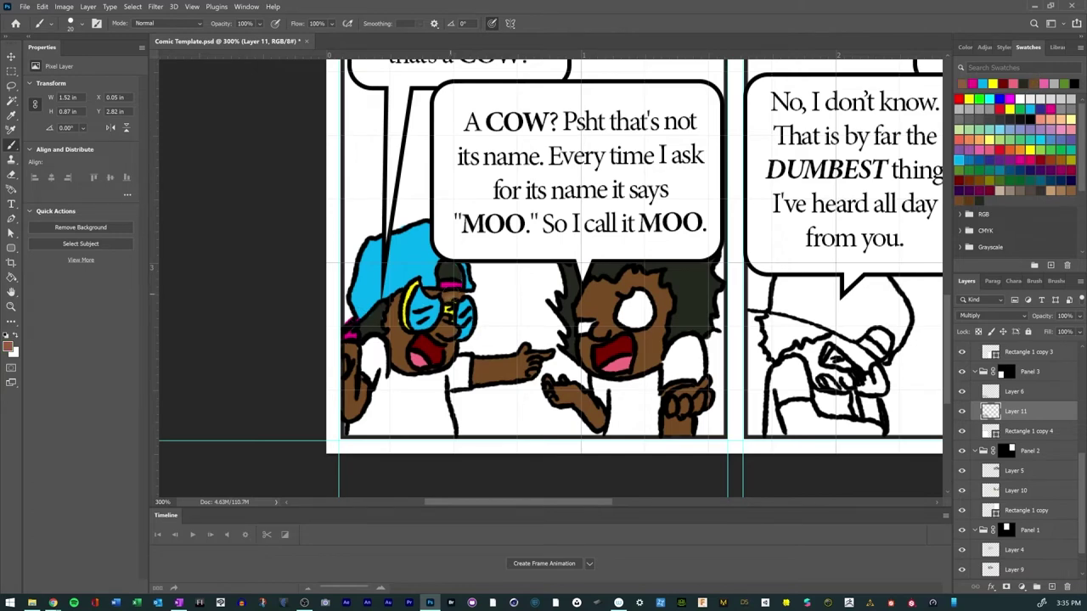
Step: Pan the canvas to the next uncoloured panels and scroll the Layers panel up
{"action": "key", "text": "i"}
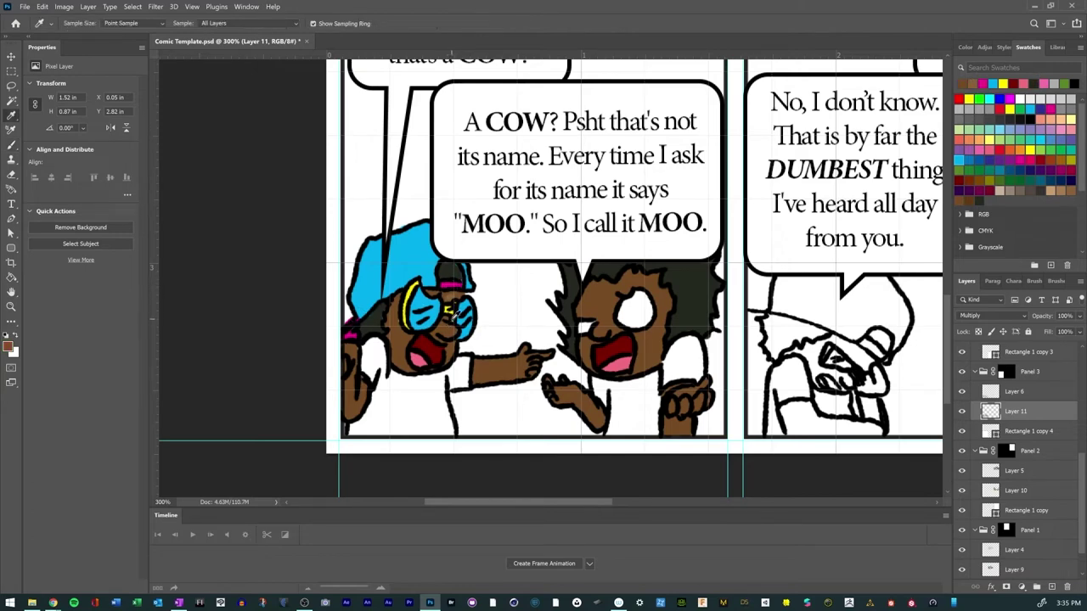
{"action": "key", "text": "b"}
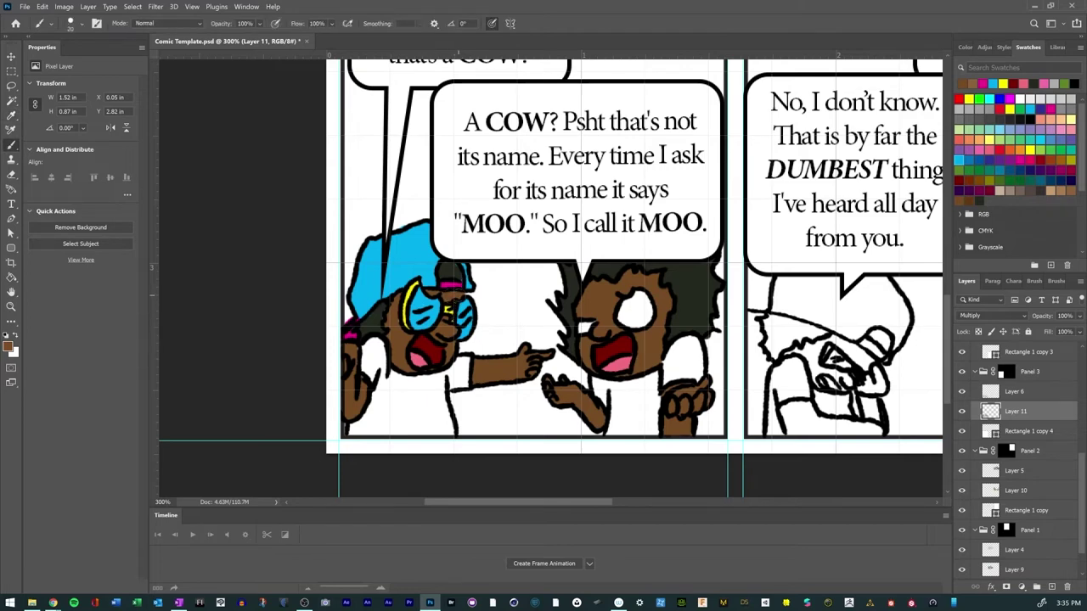
{"action": "mouse_move", "coordinate": [407, 447]}
{"action": "left_mouse_down"}
{"action": "mouse_move", "coordinate": [298, 436]}
{"action": "mouse_move", "coordinate": [190, 458]}
{"action": "mouse_move", "coordinate": [277, 445]}
{"action": "mouse_move", "coordinate": [144, 428]}
{"action": "mouse_move", "coordinate": [264, 433]}
{"action": "mouse_move", "coordinate": [438, 418]}
{"action": "left_mouse_up"}
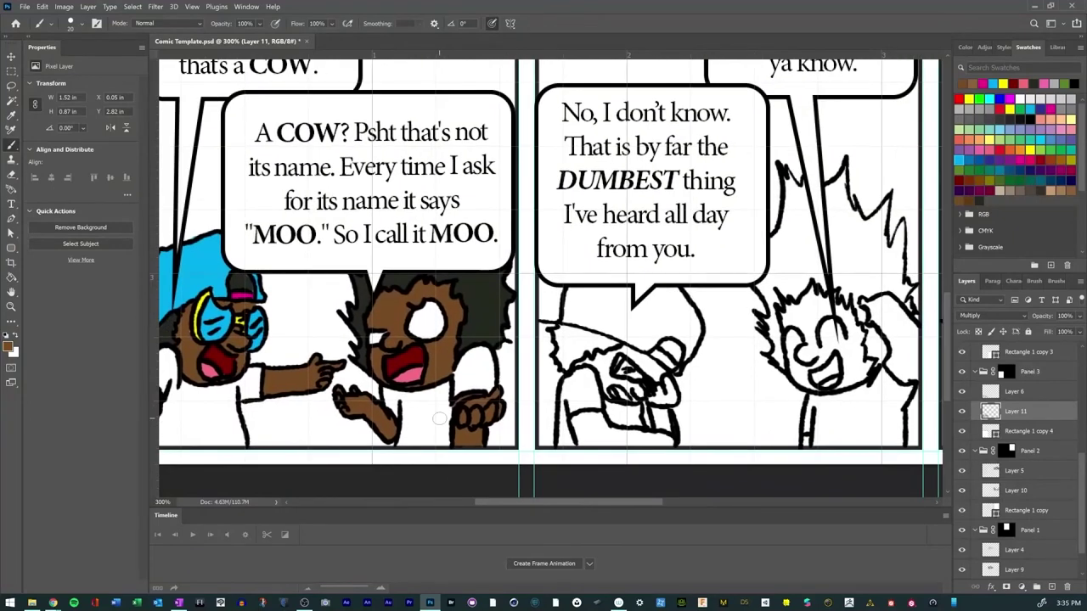
{"action": "key", "text": "i"}
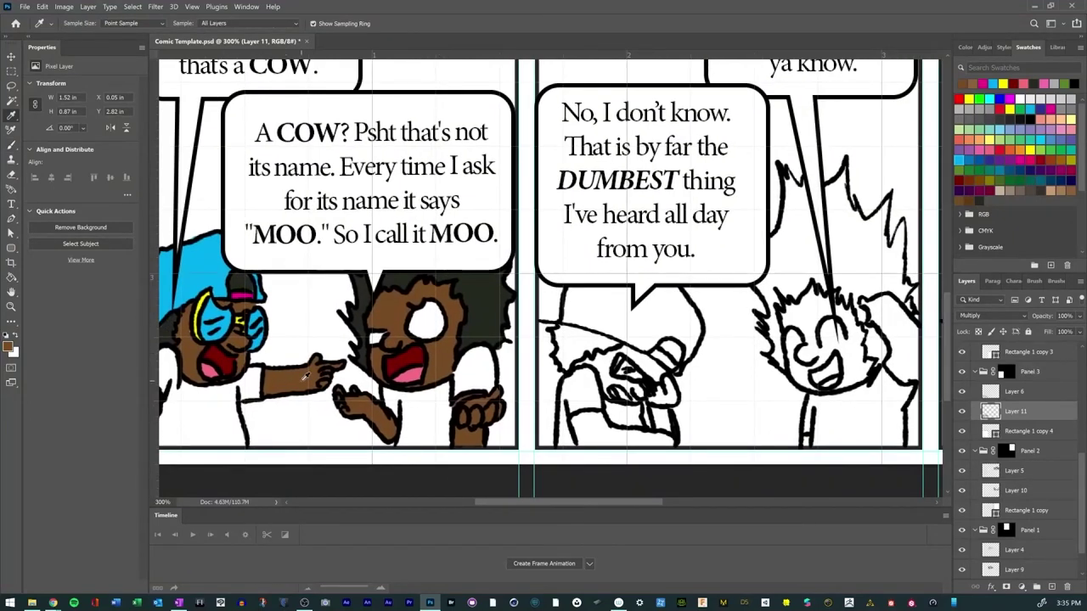
{"action": "key", "text": "b"}
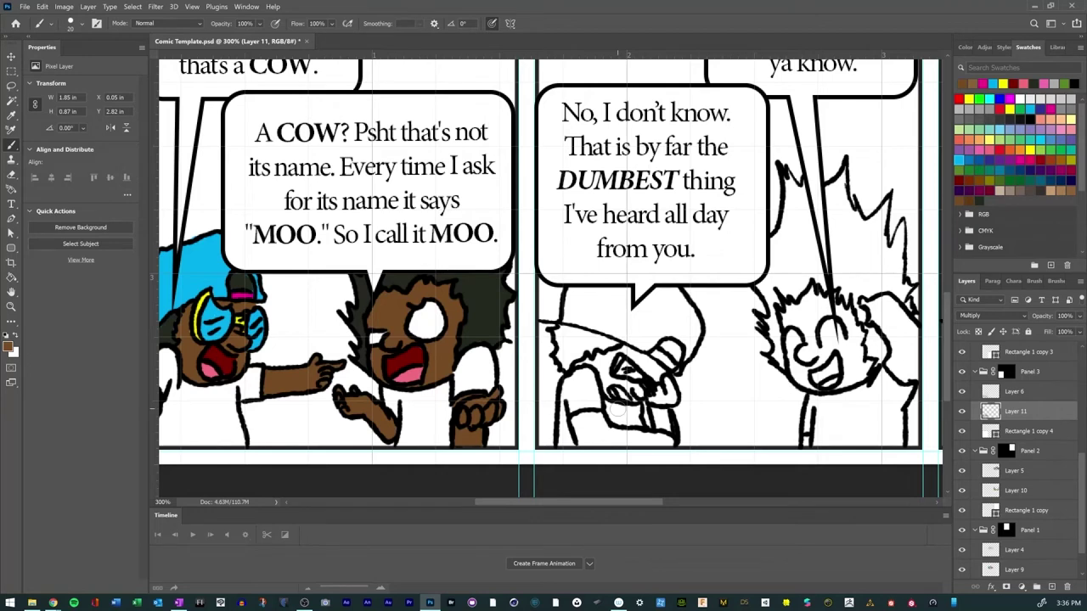
{"action": "left_click_drag", "start_coordinate": [1079, 477], "coordinate": [1079, 428]}
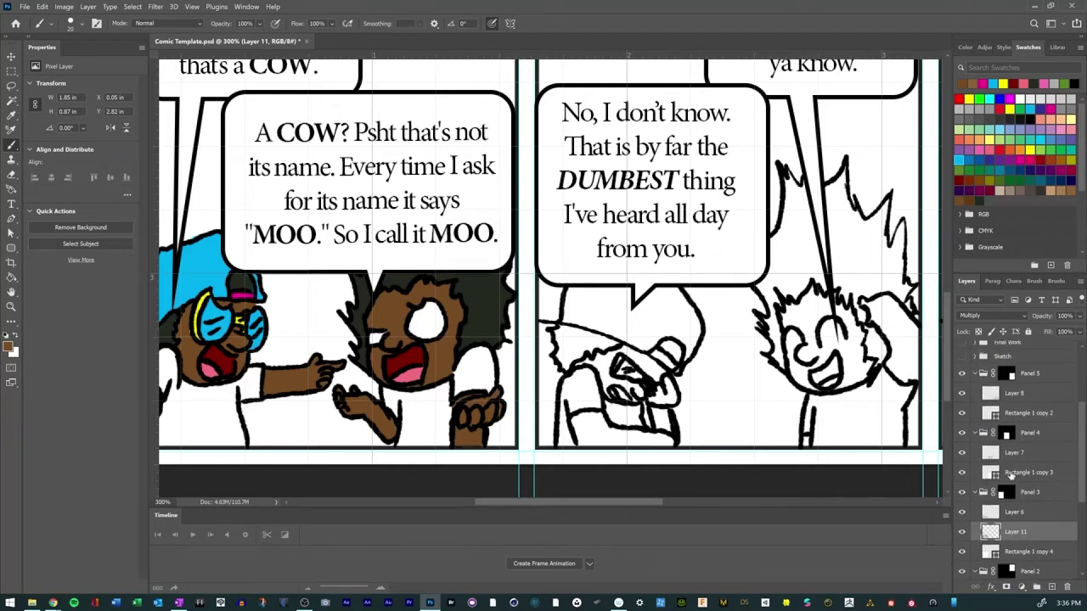
Step: Add a Multiply layer above Rectangle 1 copy 3 and paint the hooded character's body, arm, face and hands brown
{"action": "left_click", "coordinate": [1012, 472]}
{"action": "left_click", "coordinate": [1051, 588]}
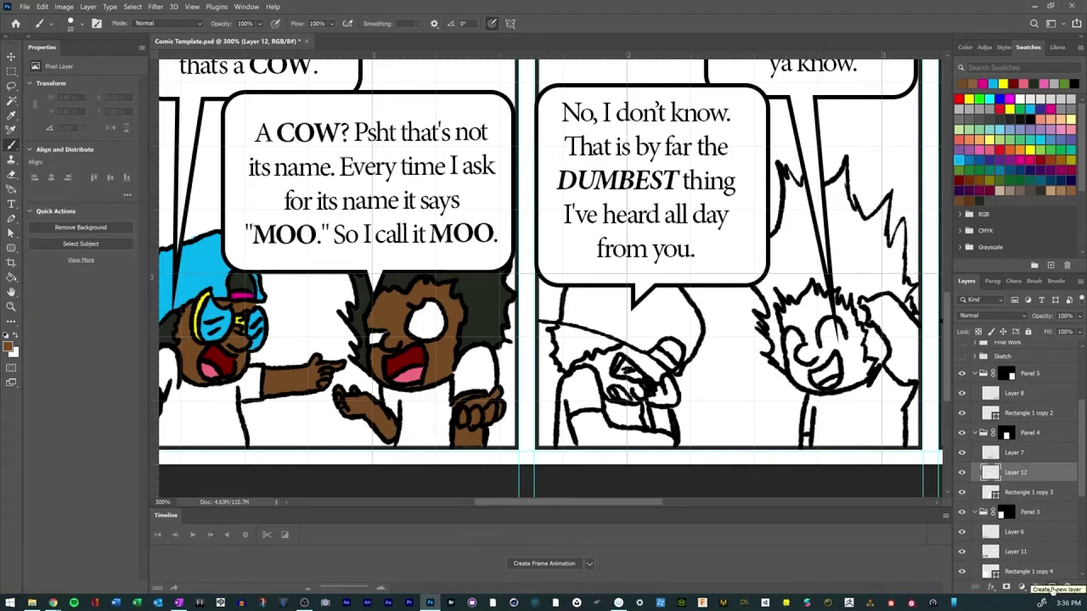
{"action": "mouse_move", "coordinate": [584, 431]}
{"action": "left_mouse_down"}
{"action": "mouse_move", "coordinate": [576, 427]}
{"action": "mouse_move", "coordinate": [585, 416]}
{"action": "mouse_move", "coordinate": [570, 422]}
{"action": "mouse_move", "coordinate": [602, 415]}
{"action": "mouse_move", "coordinate": [572, 441]}
{"action": "mouse_move", "coordinate": [667, 440]}
{"action": "mouse_move", "coordinate": [623, 441]}
{"action": "mouse_move", "coordinate": [635, 441]}
{"action": "left_mouse_up"}
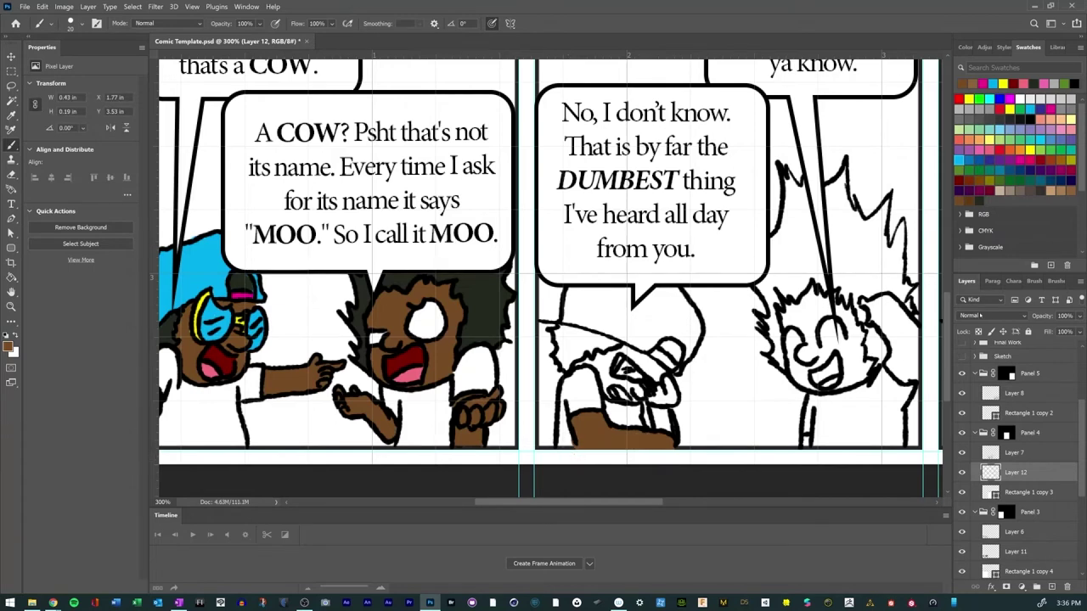
{"action": "left_click", "coordinate": [980, 315]}
{"action": "left_click", "coordinate": [964, 355]}
{"action": "mouse_move", "coordinate": [659, 420]}
{"action": "left_mouse_down"}
{"action": "mouse_move", "coordinate": [650, 396]}
{"action": "mouse_move", "coordinate": [671, 397]}
{"action": "mouse_move", "coordinate": [670, 382]}
{"action": "left_mouse_up"}
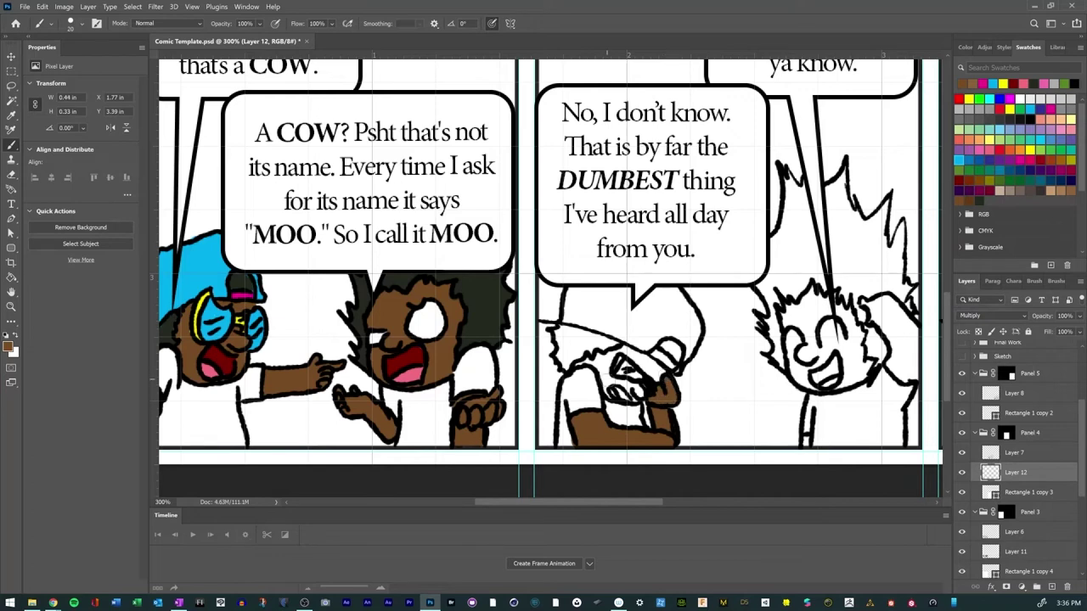
{"action": "mouse_move", "coordinate": [606, 397]}
{"action": "left_mouse_down"}
{"action": "mouse_move", "coordinate": [604, 383]}
{"action": "mouse_move", "coordinate": [617, 381]}
{"action": "mouse_move", "coordinate": [644, 396]}
{"action": "mouse_move", "coordinate": [590, 360]}
{"action": "mouse_move", "coordinate": [628, 343]}
{"action": "mouse_move", "coordinate": [655, 379]}
{"action": "mouse_move", "coordinate": [663, 370]}
{"action": "mouse_move", "coordinate": [642, 355]}
{"action": "left_mouse_up"}
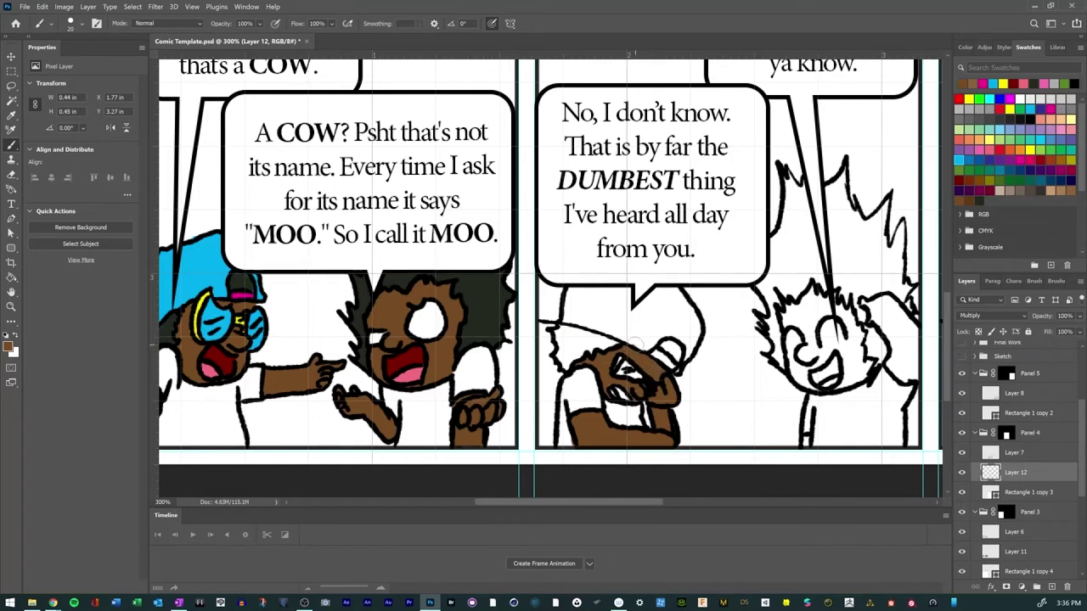
Step: Darken the hooded character's hair and paint the top of the hood cyan
{"action": "left_click", "coordinate": [982, 199]}
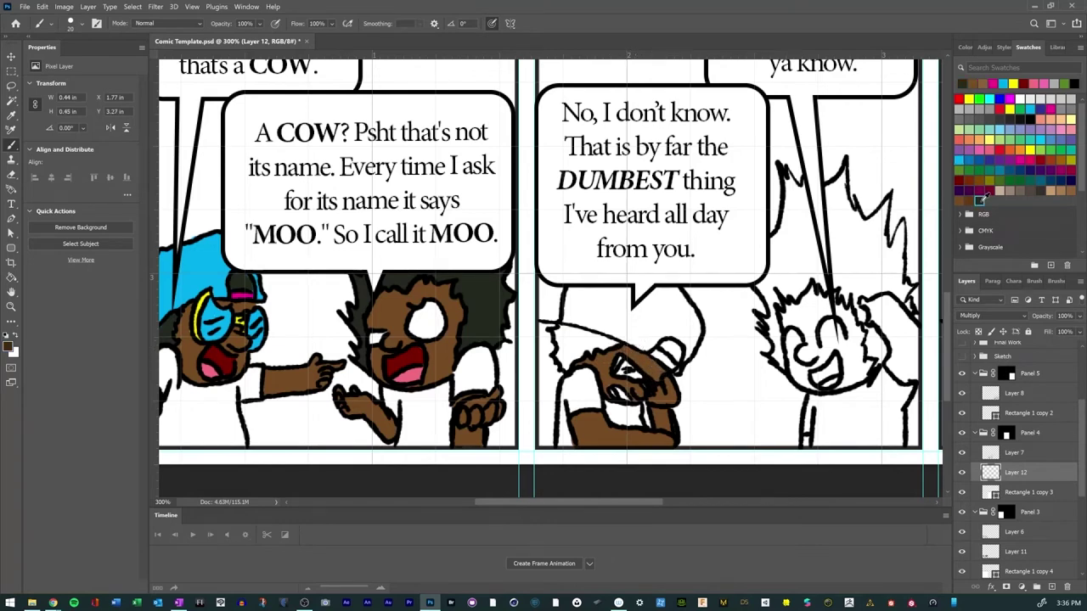
{"action": "mouse_move", "coordinate": [567, 370]}
{"action": "left_mouse_down"}
{"action": "mouse_move", "coordinate": [559, 328]}
{"action": "mouse_move", "coordinate": [615, 343]}
{"action": "mouse_move", "coordinate": [570, 356]}
{"action": "mouse_move", "coordinate": [567, 342]}
{"action": "mouse_move", "coordinate": [572, 351]}
{"action": "mouse_move", "coordinate": [582, 334]}
{"action": "mouse_move", "coordinate": [615, 328]}
{"action": "mouse_move", "coordinate": [666, 347]}
{"action": "left_mouse_up"}
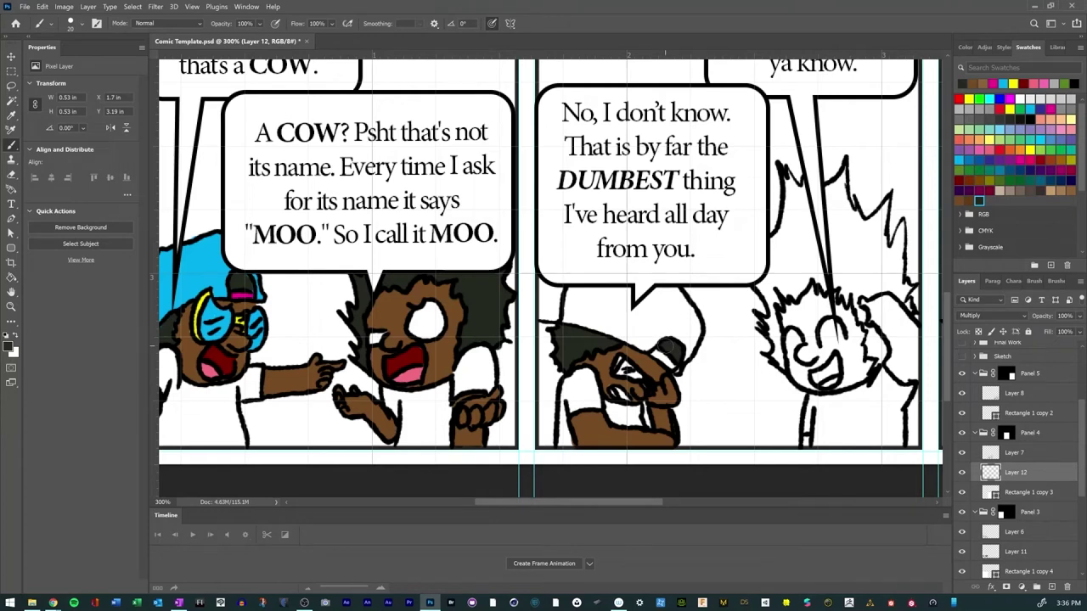
{"action": "left_click", "coordinate": [1002, 83]}
{"action": "mouse_move", "coordinate": [565, 318]}
{"action": "left_mouse_down"}
{"action": "mouse_move", "coordinate": [573, 294]}
{"action": "mouse_move", "coordinate": [667, 283]}
{"action": "mouse_move", "coordinate": [694, 320]}
{"action": "mouse_move", "coordinate": [686, 361]}
{"action": "mouse_move", "coordinate": [660, 336]}
{"action": "mouse_move", "coordinate": [627, 339]}
{"action": "mouse_move", "coordinate": [565, 321]}
{"action": "mouse_move", "coordinate": [596, 303]}
{"action": "mouse_move", "coordinate": [638, 323]}
{"action": "mouse_move", "coordinate": [657, 306]}
{"action": "mouse_move", "coordinate": [688, 327]}
{"action": "left_mouse_up"}
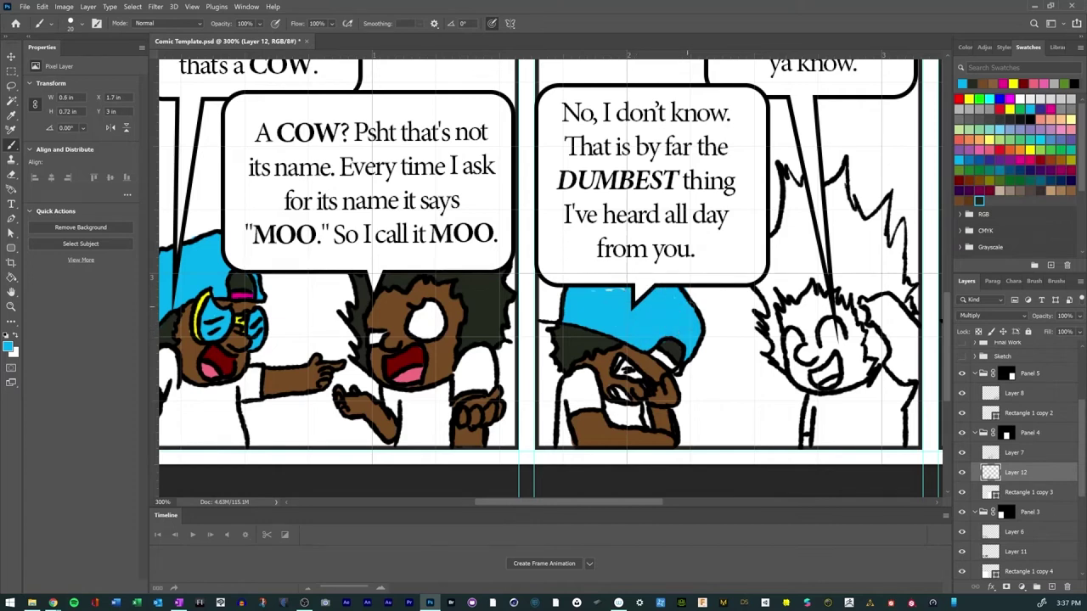
Step: Colour the cap brim red, the eye area cyan and the mouth dark red
{"action": "left_click", "coordinate": [959, 98]}
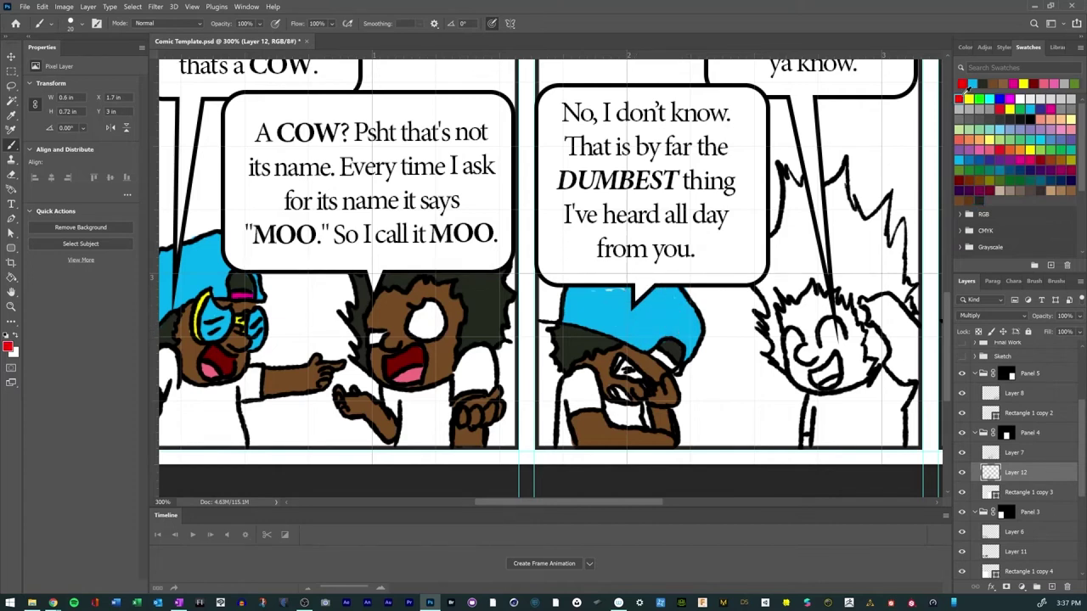
{"action": "mouse_move", "coordinate": [651, 352]}
{"action": "left_mouse_down"}
{"action": "mouse_move", "coordinate": [675, 370]}
{"action": "mouse_move", "coordinate": [671, 354]}
{"action": "mouse_move", "coordinate": [649, 353]}
{"action": "left_mouse_up"}
{"action": "left_click", "coordinate": [973, 82]}
{"action": "left_click_drag", "start_coordinate": [620, 372], "coordinate": [638, 377]}
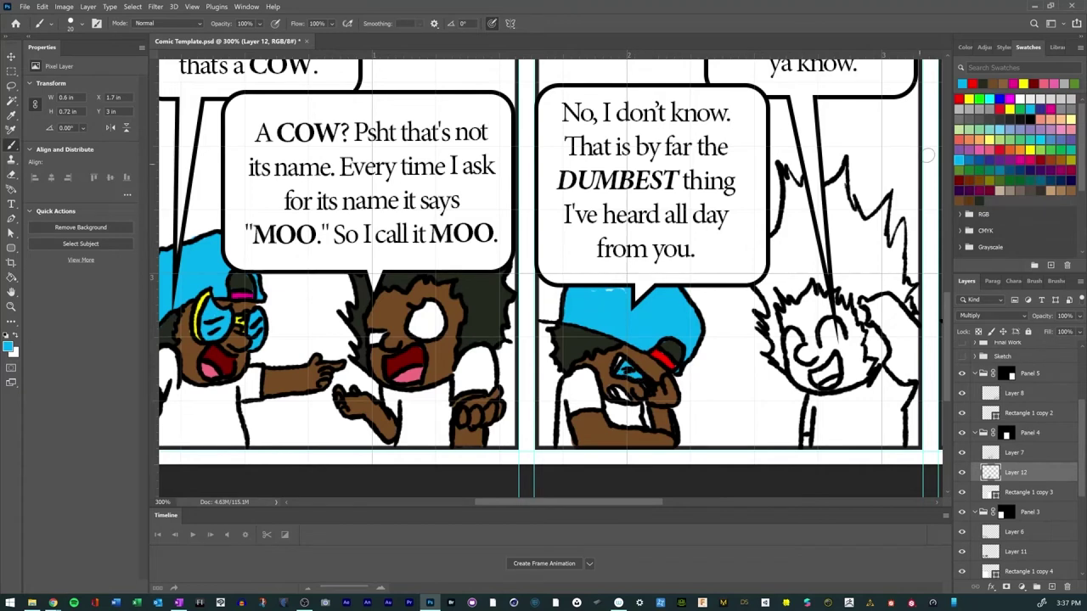
{"action": "left_click", "coordinate": [1024, 82]}
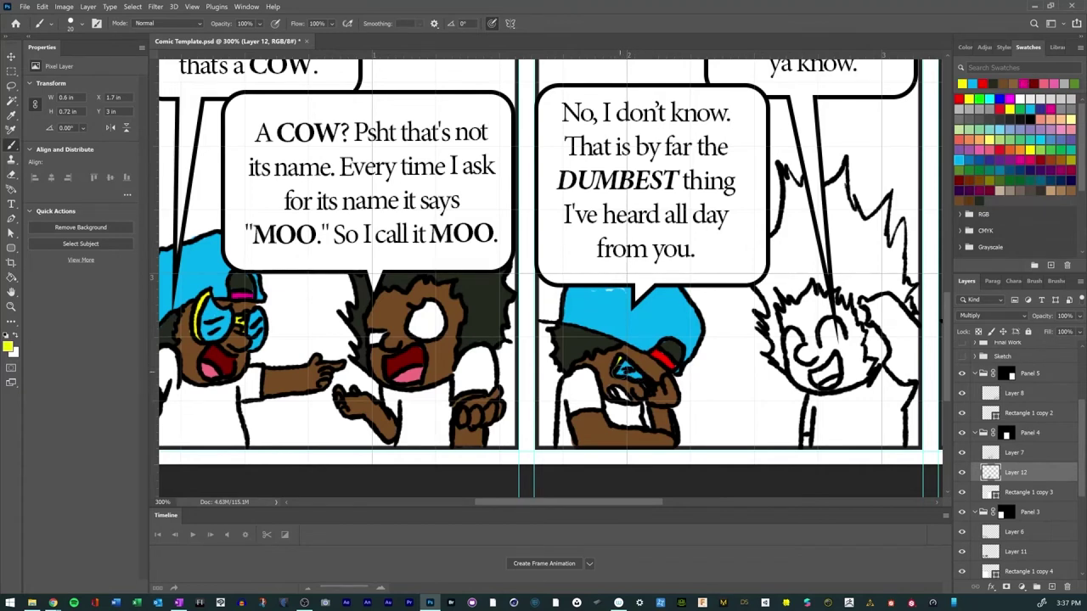
{"action": "left_click", "coordinate": [975, 81]}
{"action": "left_click", "coordinate": [1036, 82]}
{"action": "left_click_drag", "start_coordinate": [622, 395], "coordinate": [615, 389]}
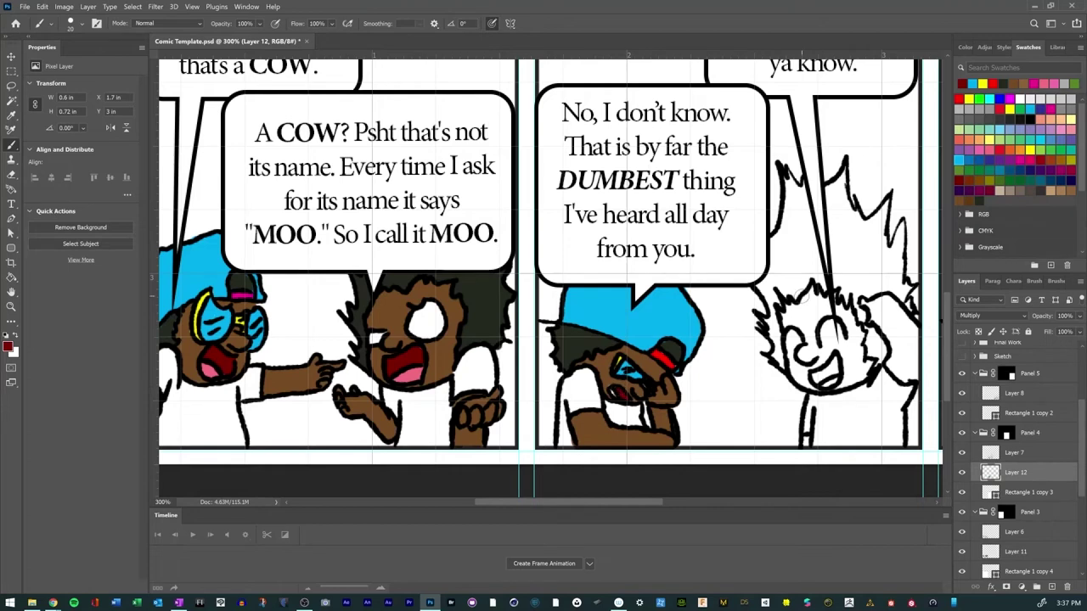
{"action": "left_click", "coordinate": [1053, 82]}
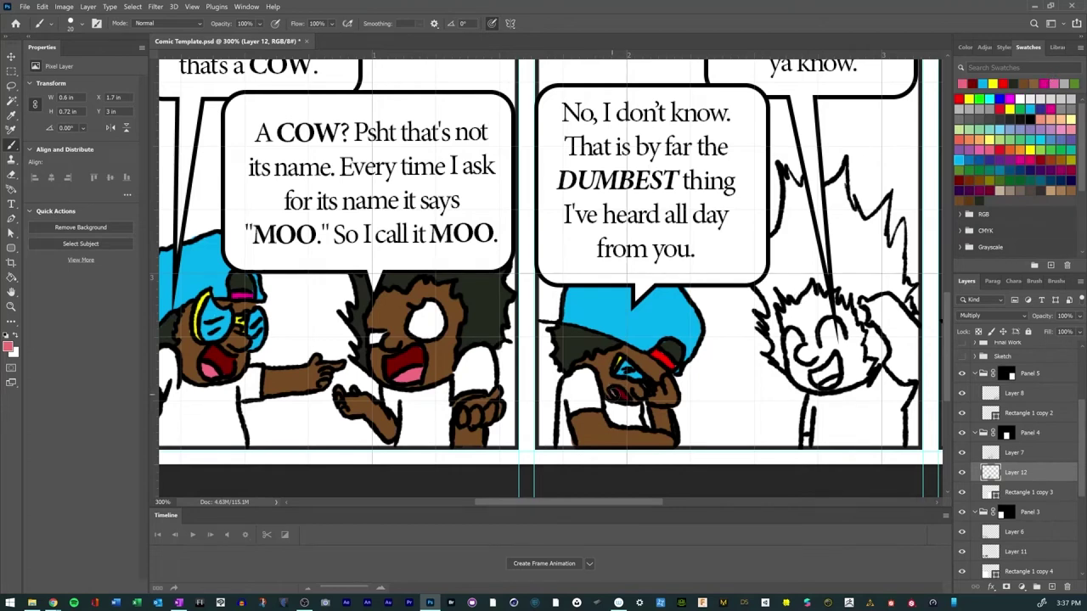
Step: Paint the grinning character's mouth pink and dark red, and his face and forehead brown
{"action": "left_click_drag", "start_coordinate": [556, 406], "coordinate": [270, 422]}
{"action": "left_click_drag", "start_coordinate": [520, 413], "coordinate": [537, 409]}
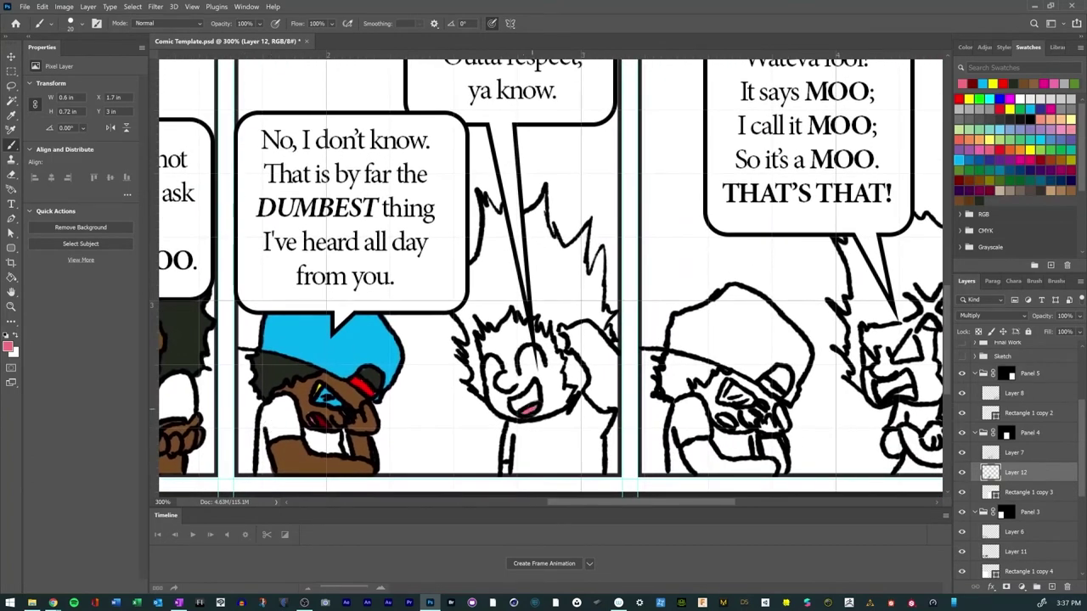
{"action": "left_click", "coordinate": [980, 82]}
{"action": "mouse_move", "coordinate": [509, 407]}
{"action": "left_mouse_down"}
{"action": "mouse_move", "coordinate": [535, 395]}
{"action": "mouse_move", "coordinate": [521, 404]}
{"action": "left_mouse_up"}
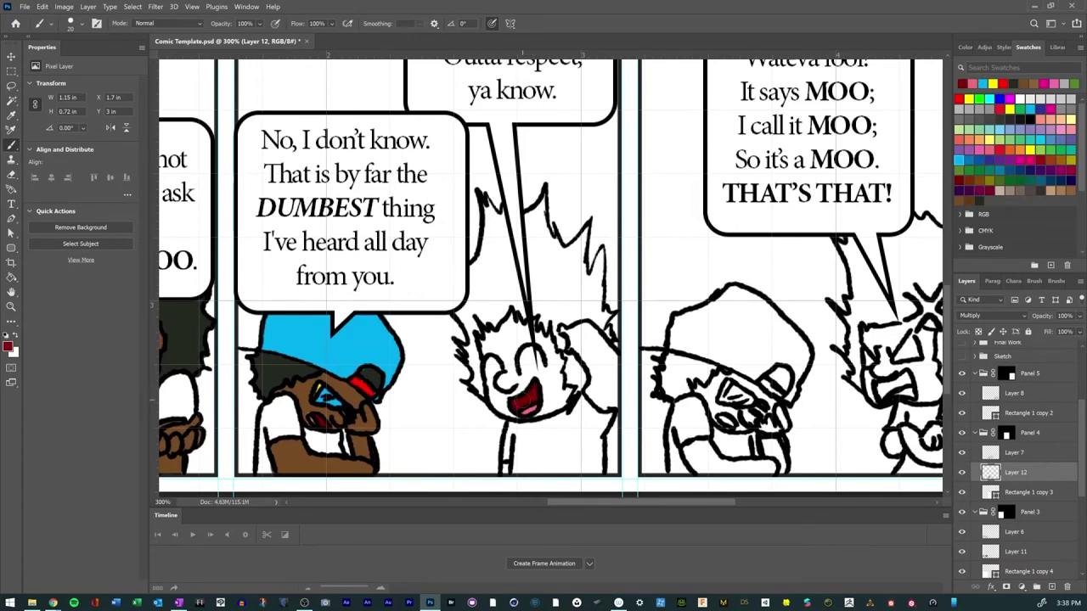
{"action": "left_click", "coordinate": [1029, 82]}
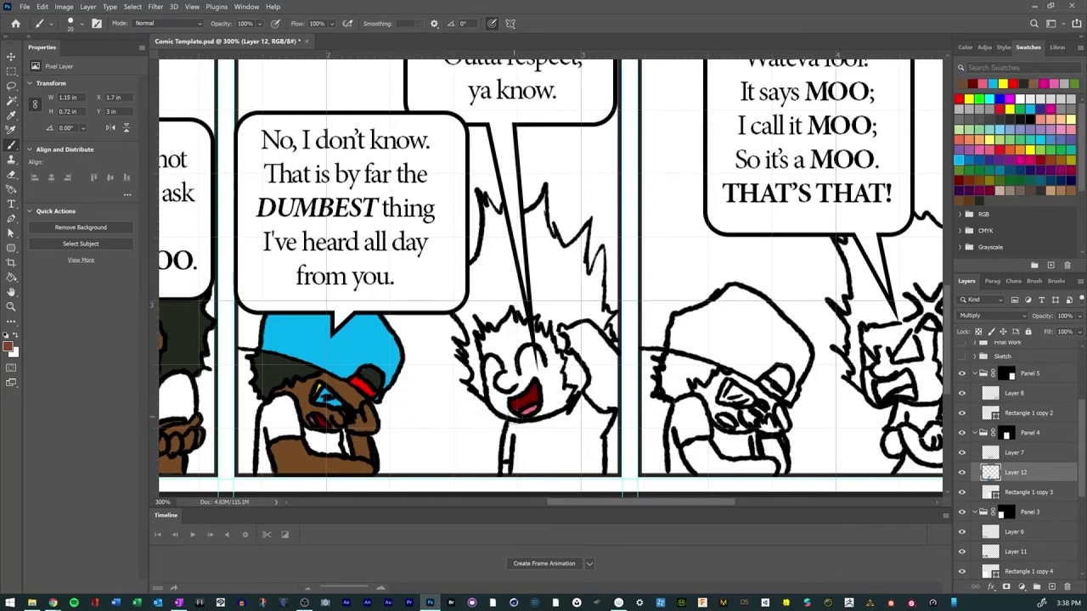
{"action": "mouse_move", "coordinate": [508, 413]}
{"action": "left_mouse_down"}
{"action": "mouse_move", "coordinate": [480, 337]}
{"action": "mouse_move", "coordinate": [513, 316]}
{"action": "mouse_move", "coordinate": [556, 344]}
{"action": "mouse_move", "coordinate": [557, 386]}
{"action": "mouse_move", "coordinate": [566, 399]}
{"action": "mouse_move", "coordinate": [572, 391]}
{"action": "mouse_move", "coordinate": [547, 409]}
{"action": "mouse_move", "coordinate": [541, 350]}
{"action": "mouse_move", "coordinate": [528, 350]}
{"action": "mouse_move", "coordinate": [526, 377]}
{"action": "mouse_move", "coordinate": [506, 393]}
{"action": "mouse_move", "coordinate": [497, 366]}
{"action": "mouse_move", "coordinate": [505, 383]}
{"action": "mouse_move", "coordinate": [509, 344]}
{"action": "mouse_move", "coordinate": [520, 370]}
{"action": "left_mouse_up"}
{"action": "mouse_move", "coordinate": [510, 331]}
{"action": "left_mouse_down"}
{"action": "mouse_move", "coordinate": [518, 341]}
{"action": "mouse_move", "coordinate": [601, 328]}
{"action": "mouse_move", "coordinate": [614, 413]}
{"action": "mouse_move", "coordinate": [587, 389]}
{"action": "mouse_move", "coordinate": [586, 351]}
{"action": "mouse_move", "coordinate": [565, 343]}
{"action": "mouse_move", "coordinate": [580, 333]}
{"action": "mouse_move", "coordinate": [604, 396]}
{"action": "left_mouse_up"}
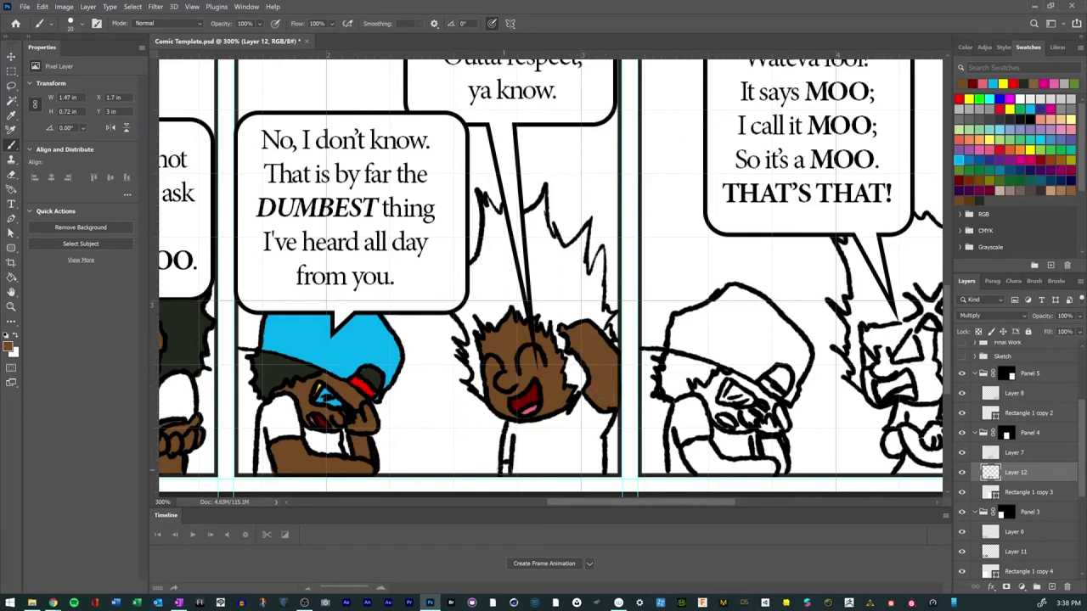
Step: Touch up the leg brown, fill the spiky hair near-black, and pan left to the final panel
{"action": "left_click_drag", "start_coordinate": [499, 462], "coordinate": [509, 472]}
{"action": "left_click", "coordinate": [980, 199]}
{"action": "mouse_move", "coordinate": [577, 403]}
{"action": "left_mouse_down"}
{"action": "mouse_move", "coordinate": [554, 323]}
{"action": "mouse_move", "coordinate": [585, 316]}
{"action": "mouse_move", "coordinate": [609, 335]}
{"action": "mouse_move", "coordinate": [594, 318]}
{"action": "mouse_move", "coordinate": [607, 315]}
{"action": "mouse_move", "coordinate": [603, 249]}
{"action": "mouse_move", "coordinate": [595, 292]}
{"action": "mouse_move", "coordinate": [582, 271]}
{"action": "mouse_move", "coordinate": [587, 223]}
{"action": "mouse_move", "coordinate": [556, 256]}
{"action": "mouse_move", "coordinate": [584, 277]}
{"action": "mouse_move", "coordinate": [579, 315]}
{"action": "mouse_move", "coordinate": [563, 263]}
{"action": "mouse_move", "coordinate": [560, 313]}
{"action": "mouse_move", "coordinate": [543, 330]}
{"action": "mouse_move", "coordinate": [541, 305]}
{"action": "mouse_move", "coordinate": [472, 318]}
{"action": "mouse_move", "coordinate": [476, 386]}
{"action": "mouse_move", "coordinate": [465, 304]}
{"action": "mouse_move", "coordinate": [486, 202]}
{"action": "mouse_move", "coordinate": [501, 223]}
{"action": "mouse_move", "coordinate": [540, 204]}
{"action": "mouse_move", "coordinate": [556, 246]}
{"action": "mouse_move", "coordinate": [545, 294]}
{"action": "mouse_move", "coordinate": [529, 307]}
{"action": "mouse_move", "coordinate": [509, 293]}
{"action": "mouse_move", "coordinate": [484, 306]}
{"action": "mouse_move", "coordinate": [500, 228]}
{"action": "mouse_move", "coordinate": [515, 246]}
{"action": "mouse_move", "coordinate": [521, 228]}
{"action": "mouse_move", "coordinate": [543, 254]}
{"action": "left_mouse_up"}
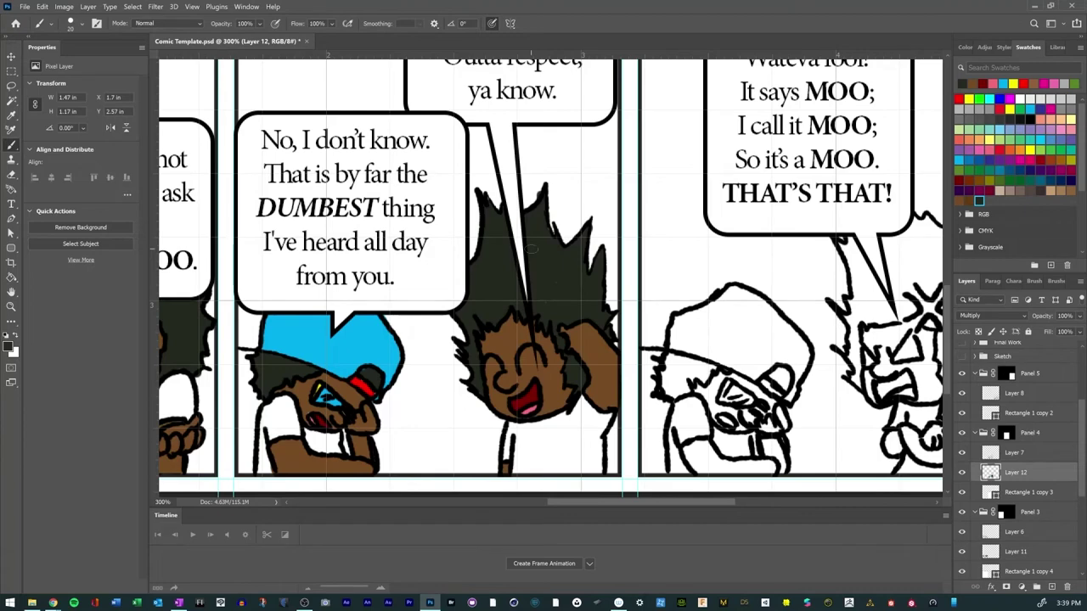
{"action": "left_click_drag", "start_coordinate": [592, 427], "coordinate": [402, 422]}
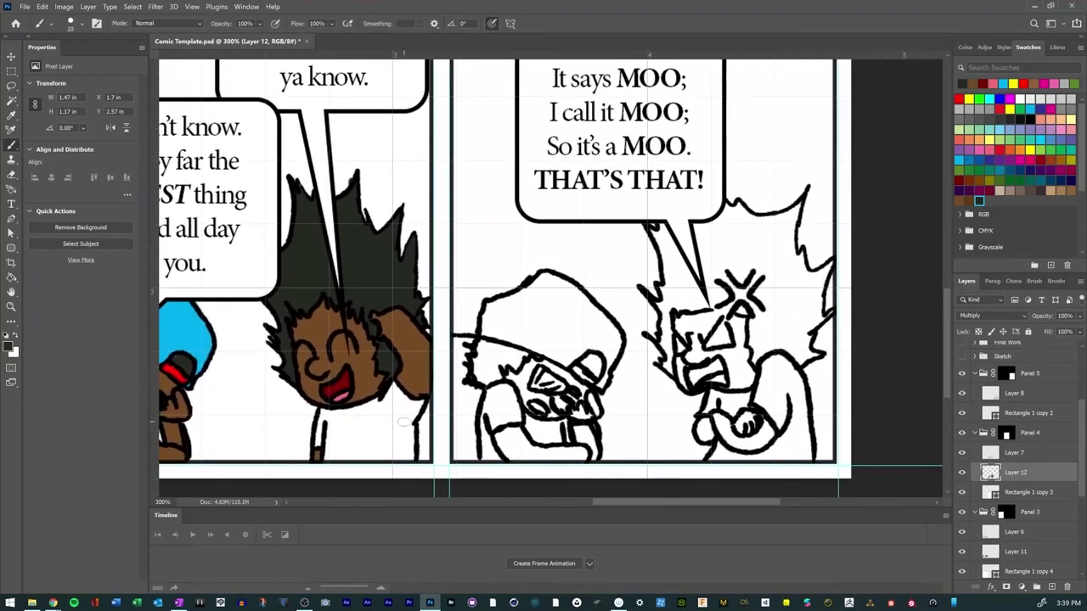
Step: Sample the skin brown from the artwork and touch up the grinning character's skin
{"action": "key", "text": "i"}
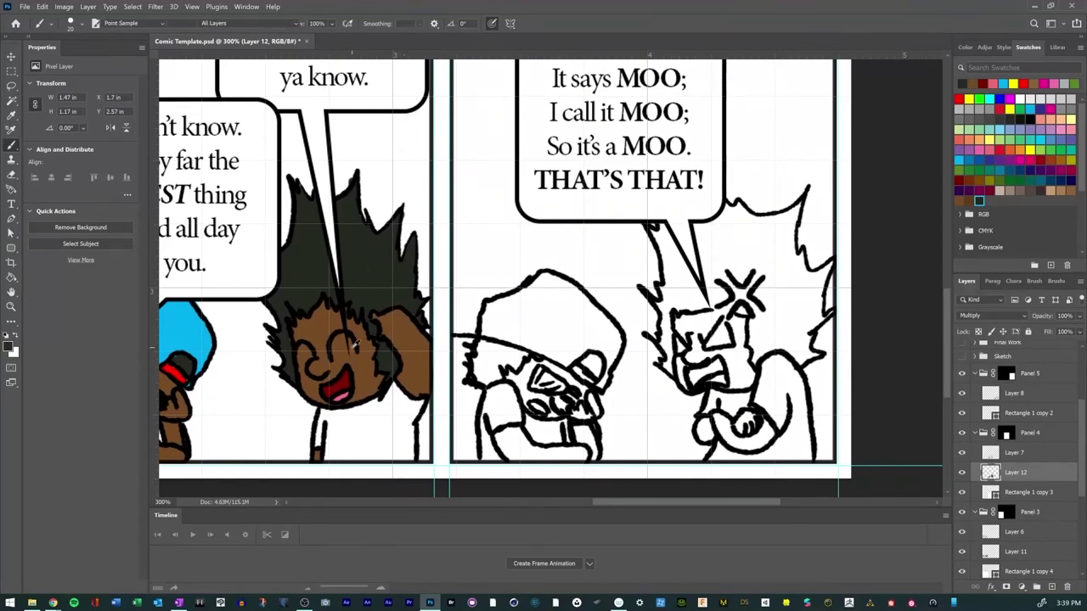
{"action": "left_click", "coordinate": [364, 366]}
{"action": "key", "text": "b"}
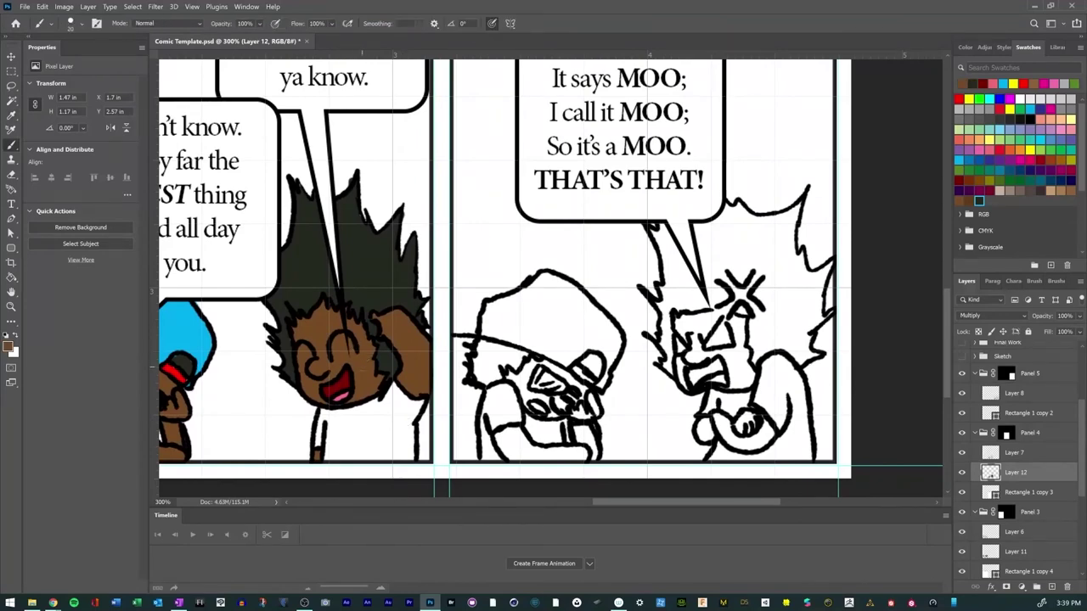
{"action": "left_click_drag", "start_coordinate": [500, 434], "coordinate": [516, 430]}
Step: Add a new Multiply layer above Rectangle 1 copy 2 and paint the hooded figure brown
{"action": "scroll", "coordinate": [981, 382], "scroll_direction": "up", "scroll_amount": 2}
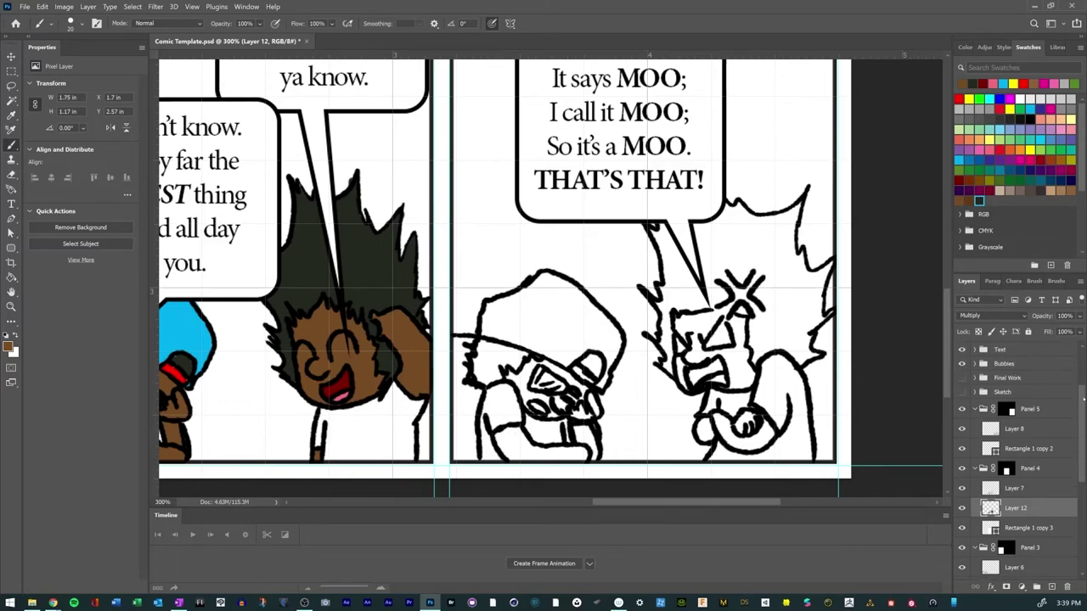
{"action": "left_click", "coordinate": [1012, 447]}
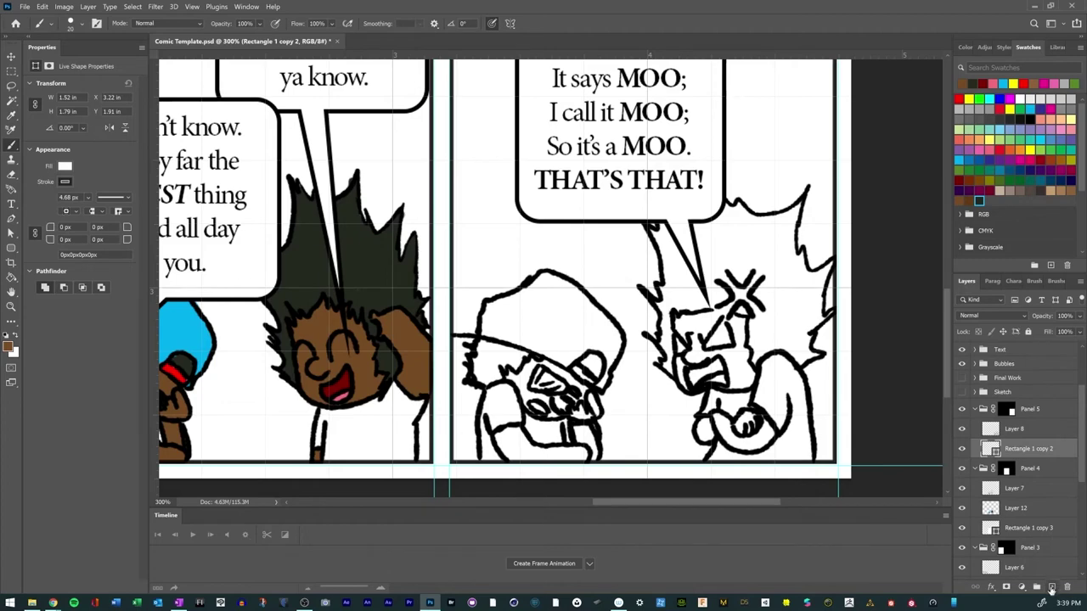
{"action": "left_click", "coordinate": [1051, 587]}
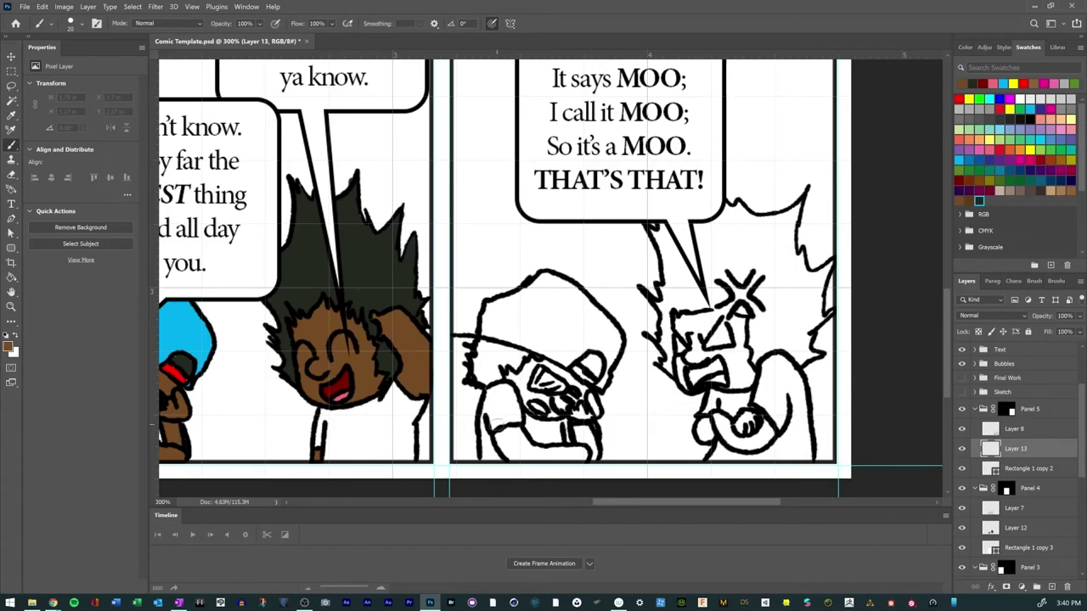
{"action": "mouse_move", "coordinate": [501, 436]}
{"action": "left_mouse_down"}
{"action": "mouse_move", "coordinate": [522, 428]}
{"action": "mouse_move", "coordinate": [520, 443]}
{"action": "left_mouse_up"}
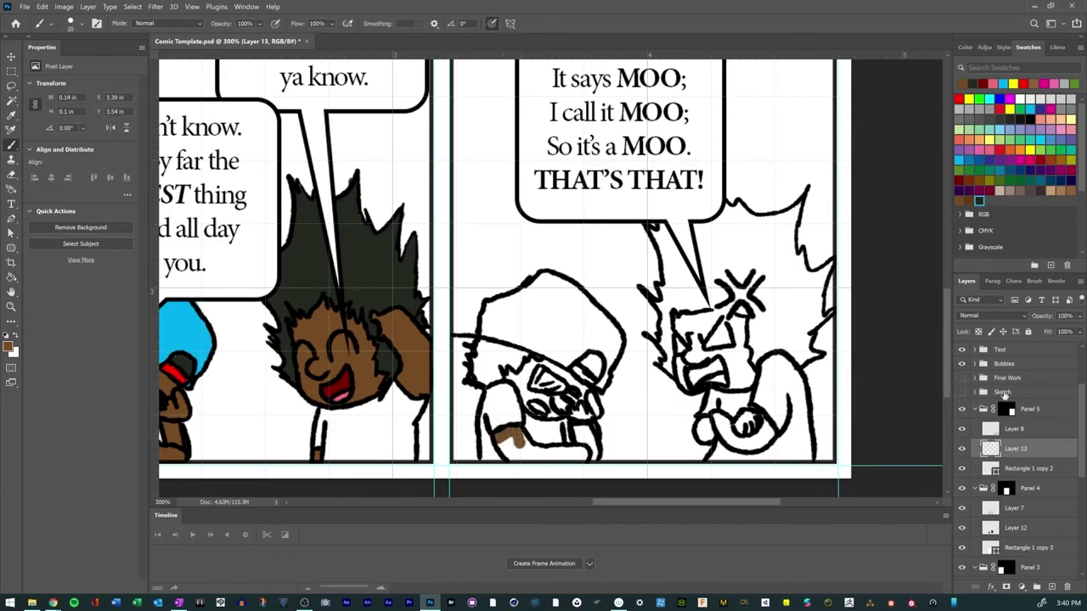
{"action": "left_click", "coordinate": [984, 316]}
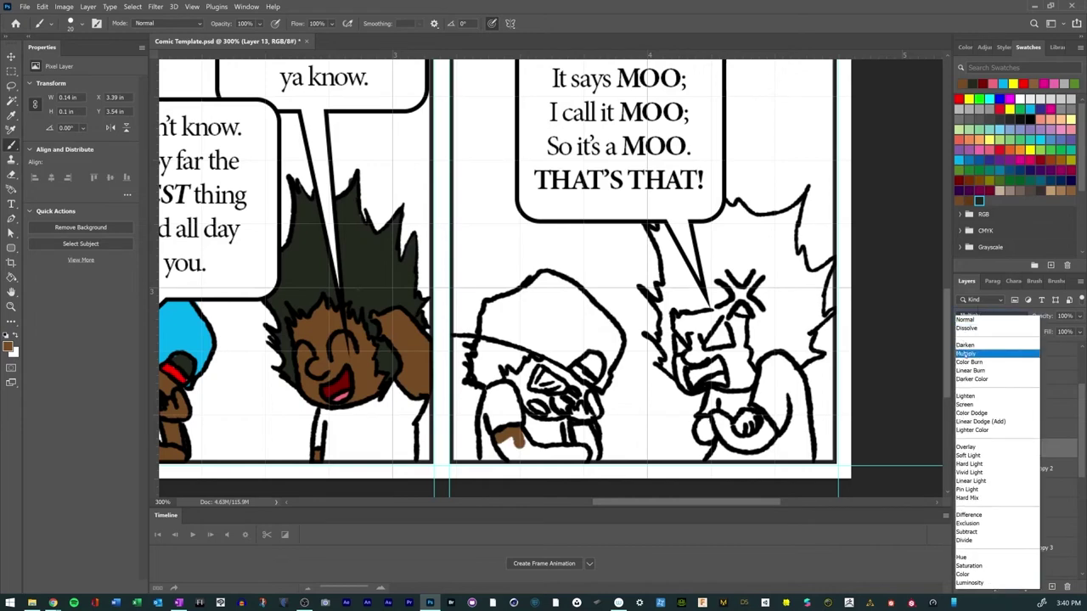
{"action": "left_click", "coordinate": [966, 349]}
Step: Paint the hooded figure and the angry character's face and fists brown
{"action": "mouse_move", "coordinate": [506, 441]}
{"action": "left_mouse_down"}
{"action": "mouse_move", "coordinate": [543, 456]}
{"action": "mouse_move", "coordinate": [595, 450]}
{"action": "mouse_move", "coordinate": [577, 429]}
{"action": "mouse_move", "coordinate": [589, 422]}
{"action": "mouse_move", "coordinate": [572, 410]}
{"action": "mouse_move", "coordinate": [593, 417]}
{"action": "mouse_move", "coordinate": [589, 395]}
{"action": "mouse_move", "coordinate": [521, 394]}
{"action": "mouse_move", "coordinate": [508, 373]}
{"action": "mouse_move", "coordinate": [535, 359]}
{"action": "mouse_move", "coordinate": [553, 404]}
{"action": "mouse_move", "coordinate": [545, 418]}
{"action": "mouse_move", "coordinate": [569, 388]}
{"action": "mouse_move", "coordinate": [584, 395]}
{"action": "mouse_move", "coordinate": [547, 363]}
{"action": "left_mouse_up"}
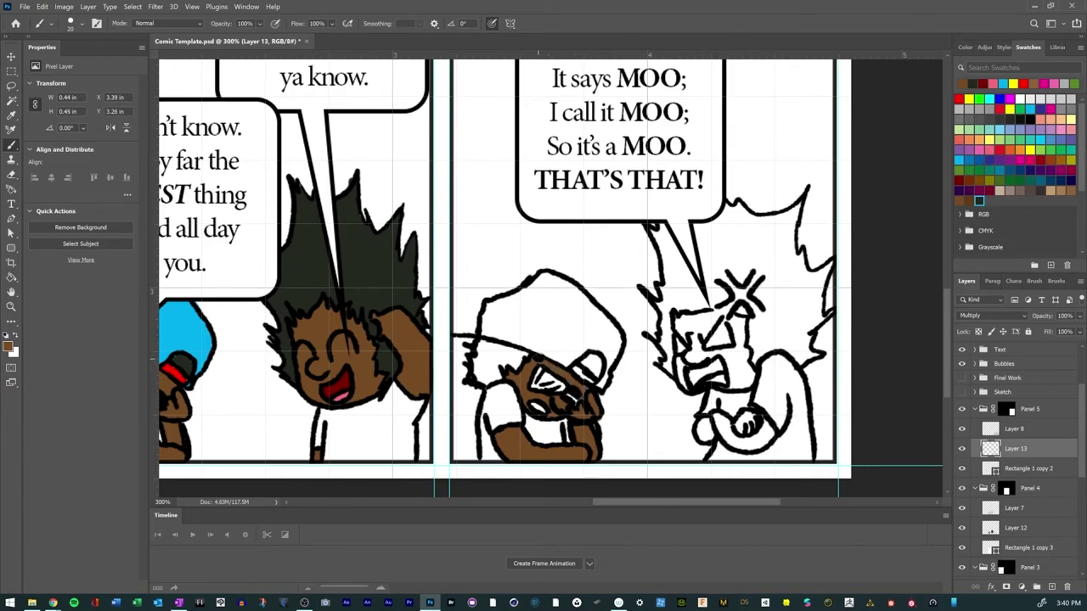
{"action": "mouse_move", "coordinate": [682, 384]}
{"action": "left_mouse_down"}
{"action": "mouse_move", "coordinate": [693, 349]}
{"action": "mouse_move", "coordinate": [678, 317]}
{"action": "mouse_move", "coordinate": [717, 313]}
{"action": "mouse_move", "coordinate": [743, 322]}
{"action": "mouse_move", "coordinate": [735, 339]}
{"action": "mouse_move", "coordinate": [747, 378]}
{"action": "mouse_move", "coordinate": [730, 381]}
{"action": "mouse_move", "coordinate": [738, 361]}
{"action": "mouse_move", "coordinate": [729, 380]}
{"action": "mouse_move", "coordinate": [714, 334]}
{"action": "mouse_move", "coordinate": [706, 355]}
{"action": "mouse_move", "coordinate": [716, 349]}
{"action": "mouse_move", "coordinate": [688, 326]}
{"action": "left_mouse_up"}
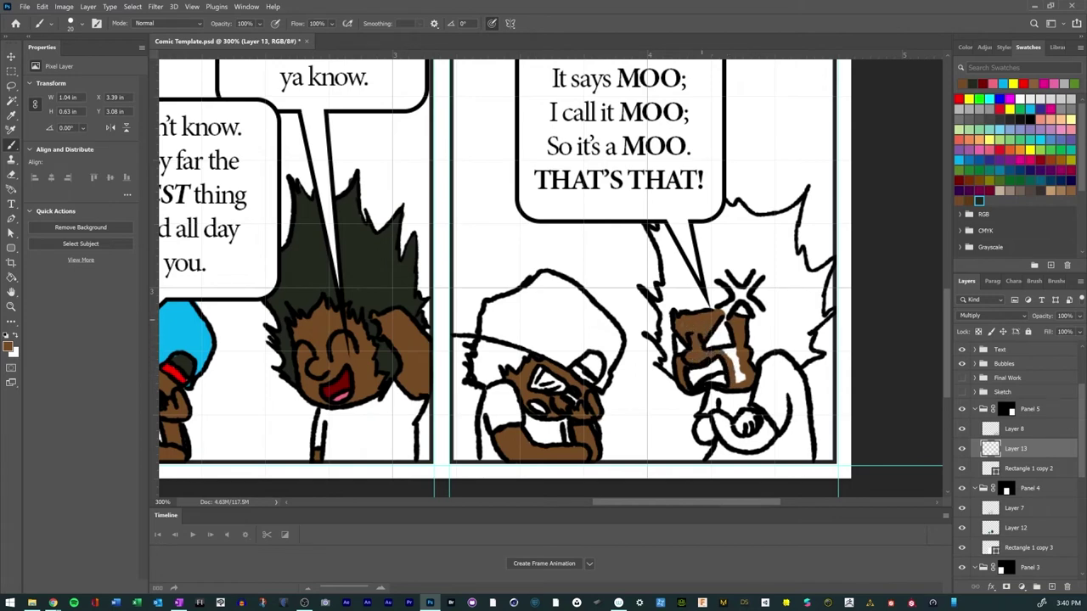
{"action": "left_click_drag", "start_coordinate": [737, 360], "coordinate": [744, 376]}
{"action": "mouse_move", "coordinate": [701, 415]}
{"action": "left_mouse_down"}
{"action": "mouse_move", "coordinate": [701, 438]}
{"action": "mouse_move", "coordinate": [723, 419]}
{"action": "mouse_move", "coordinate": [747, 447]}
{"action": "mouse_move", "coordinate": [775, 428]}
{"action": "mouse_move", "coordinate": [735, 426]}
{"action": "mouse_move", "coordinate": [761, 431]}
{"action": "left_mouse_up"}
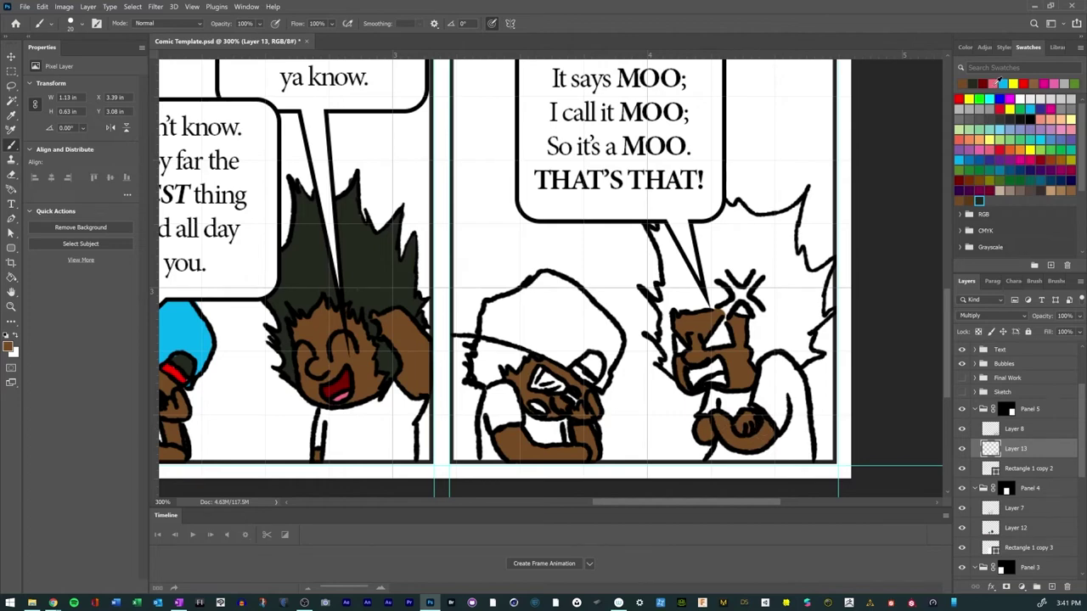
Step: Fill the angry character's mouth pink and dark red, and the crouching character's mouth dark red
{"action": "left_click", "coordinate": [994, 82]}
{"action": "left_click_drag", "start_coordinate": [715, 382], "coordinate": [723, 380]}
{"action": "left_click", "coordinate": [995, 82]}
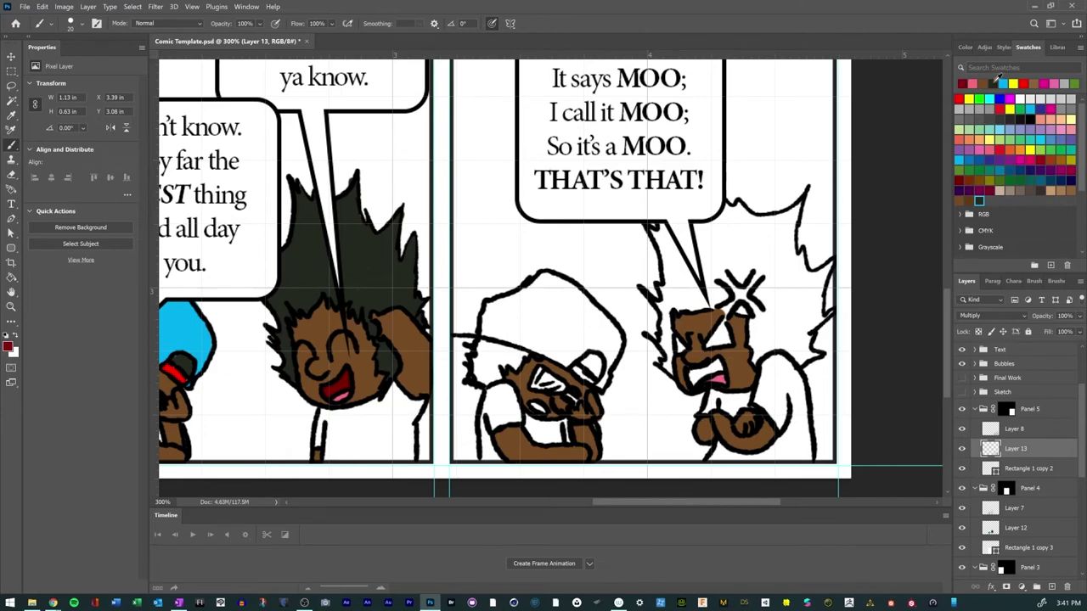
{"action": "mouse_move", "coordinate": [694, 384]}
{"action": "left_mouse_down"}
{"action": "mouse_move", "coordinate": [691, 374]}
{"action": "mouse_move", "coordinate": [719, 368]}
{"action": "left_mouse_up"}
{"action": "left_click_drag", "start_coordinate": [533, 402], "coordinate": [539, 414]}
{"action": "left_click", "coordinate": [981, 196]}
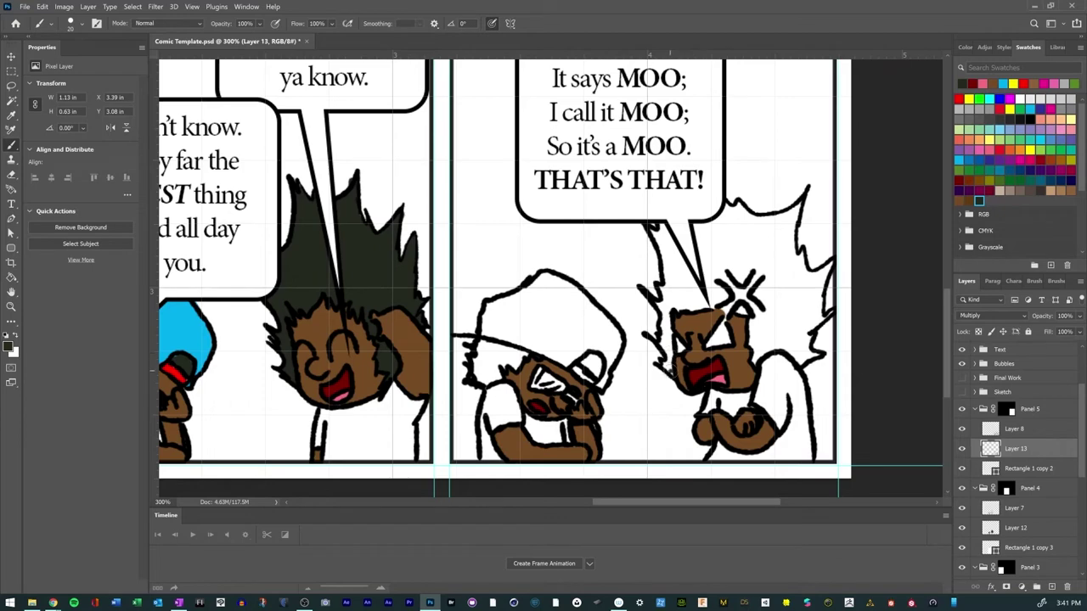
Step: Paint the angry character's hair and the crouching character's hair around the hat dark
{"action": "mouse_move", "coordinate": [674, 375]}
{"action": "left_mouse_down"}
{"action": "mouse_move", "coordinate": [657, 360]}
{"action": "mouse_move", "coordinate": [666, 316]}
{"action": "mouse_move", "coordinate": [655, 296]}
{"action": "mouse_move", "coordinate": [674, 305]}
{"action": "mouse_move", "coordinate": [652, 228]}
{"action": "mouse_move", "coordinate": [691, 307]}
{"action": "mouse_move", "coordinate": [727, 295]}
{"action": "mouse_move", "coordinate": [694, 292]}
{"action": "mouse_move", "coordinate": [679, 259]}
{"action": "mouse_move", "coordinate": [697, 290]}
{"action": "mouse_move", "coordinate": [701, 253]}
{"action": "mouse_move", "coordinate": [710, 274]}
{"action": "mouse_move", "coordinate": [722, 263]}
{"action": "mouse_move", "coordinate": [747, 273]}
{"action": "mouse_move", "coordinate": [760, 258]}
{"action": "mouse_move", "coordinate": [773, 273]}
{"action": "mouse_move", "coordinate": [760, 293]}
{"action": "mouse_move", "coordinate": [767, 318]}
{"action": "mouse_move", "coordinate": [755, 326]}
{"action": "mouse_move", "coordinate": [742, 315]}
{"action": "mouse_move", "coordinate": [757, 328]}
{"action": "mouse_move", "coordinate": [753, 359]}
{"action": "mouse_move", "coordinate": [769, 347]}
{"action": "mouse_move", "coordinate": [806, 364]}
{"action": "mouse_move", "coordinate": [818, 357]}
{"action": "mouse_move", "coordinate": [807, 343]}
{"action": "mouse_move", "coordinate": [802, 360]}
{"action": "mouse_move", "coordinate": [809, 325]}
{"action": "mouse_move", "coordinate": [829, 307]}
{"action": "mouse_move", "coordinate": [816, 316]}
{"action": "mouse_move", "coordinate": [831, 265]}
{"action": "mouse_move", "coordinate": [808, 273]}
{"action": "mouse_move", "coordinate": [795, 252]}
{"action": "mouse_move", "coordinate": [800, 207]}
{"action": "mouse_move", "coordinate": [766, 223]}
{"action": "mouse_move", "coordinate": [730, 201]}
{"action": "mouse_move", "coordinate": [698, 244]}
{"action": "mouse_move", "coordinate": [718, 251]}
{"action": "mouse_move", "coordinate": [728, 205]}
{"action": "mouse_move", "coordinate": [739, 212]}
{"action": "mouse_move", "coordinate": [720, 257]}
{"action": "mouse_move", "coordinate": [740, 262]}
{"action": "mouse_move", "coordinate": [743, 229]}
{"action": "mouse_move", "coordinate": [777, 254]}
{"action": "mouse_move", "coordinate": [787, 228]}
{"action": "mouse_move", "coordinate": [769, 298]}
{"action": "mouse_move", "coordinate": [786, 260]}
{"action": "mouse_move", "coordinate": [796, 283]}
{"action": "mouse_move", "coordinate": [817, 287]}
{"action": "mouse_move", "coordinate": [792, 352]}
{"action": "mouse_move", "coordinate": [757, 340]}
{"action": "mouse_move", "coordinate": [776, 299]}
{"action": "mouse_move", "coordinate": [788, 336]}
{"action": "mouse_move", "coordinate": [795, 307]}
{"action": "mouse_move", "coordinate": [801, 322]}
{"action": "left_mouse_up"}
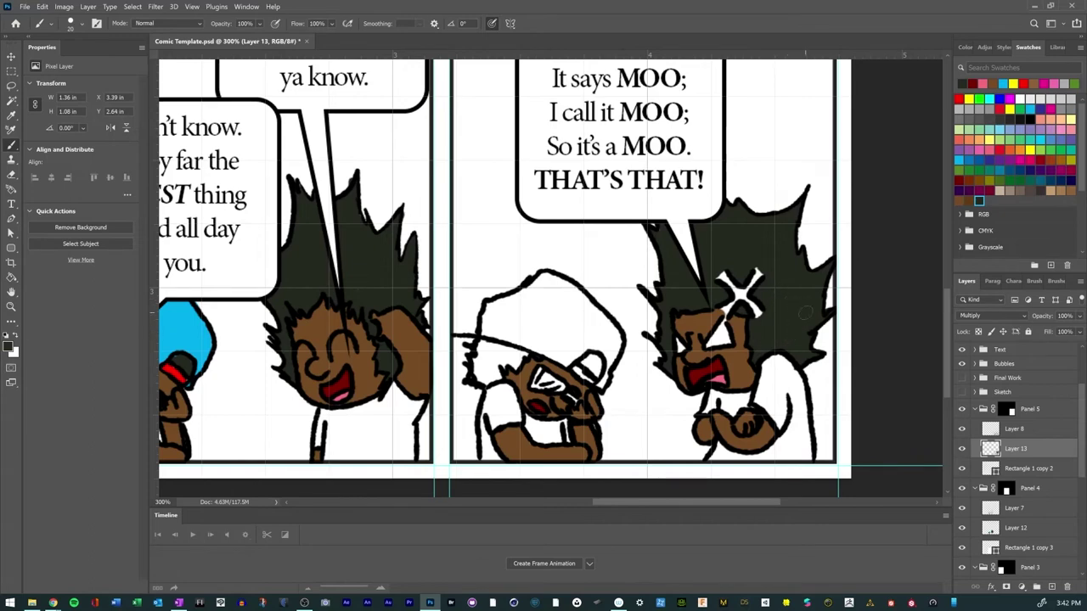
{"action": "mouse_move", "coordinate": [472, 380]}
{"action": "left_mouse_down"}
{"action": "mouse_move", "coordinate": [480, 352]}
{"action": "mouse_move", "coordinate": [524, 360]}
{"action": "mouse_move", "coordinate": [484, 381]}
{"action": "mouse_move", "coordinate": [488, 353]}
{"action": "left_mouse_up"}
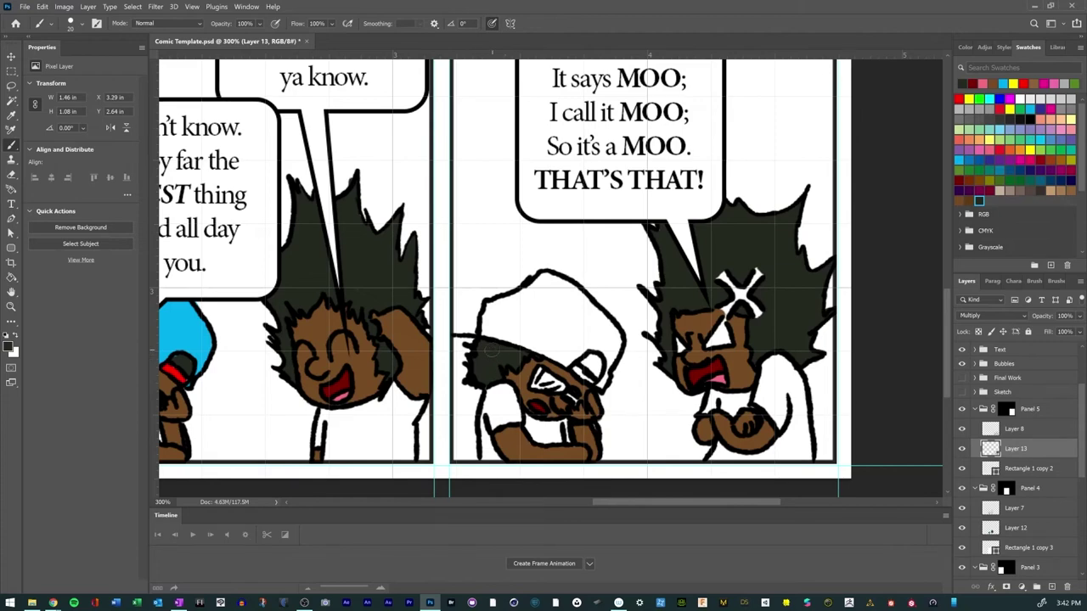
{"action": "left_click_drag", "start_coordinate": [589, 361], "coordinate": [592, 363]}
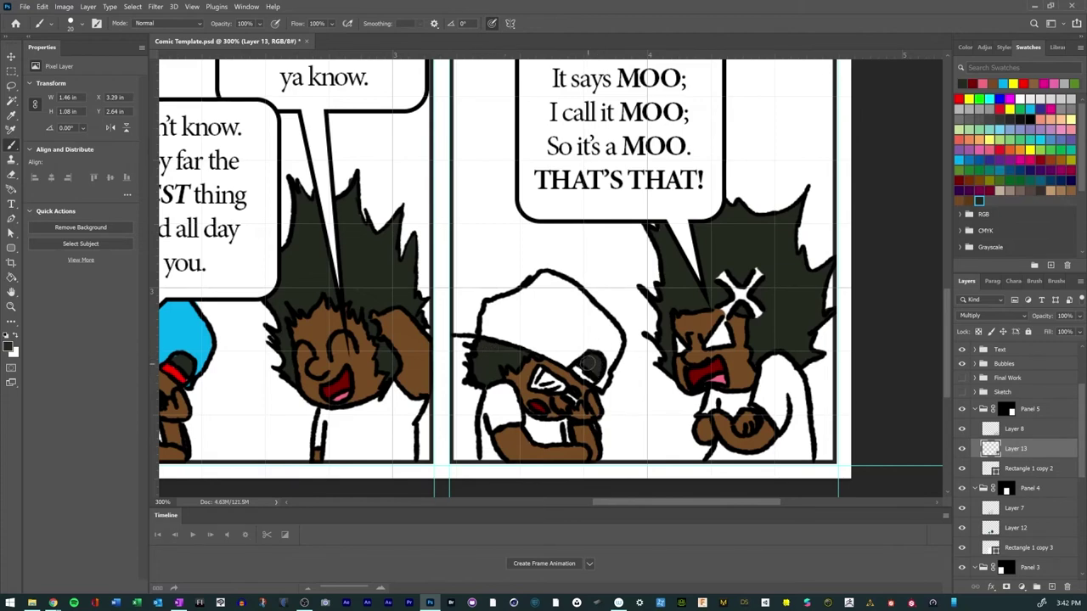
Step: Colour the crouching character's hat cyan
{"action": "left_click", "coordinate": [1023, 101]}
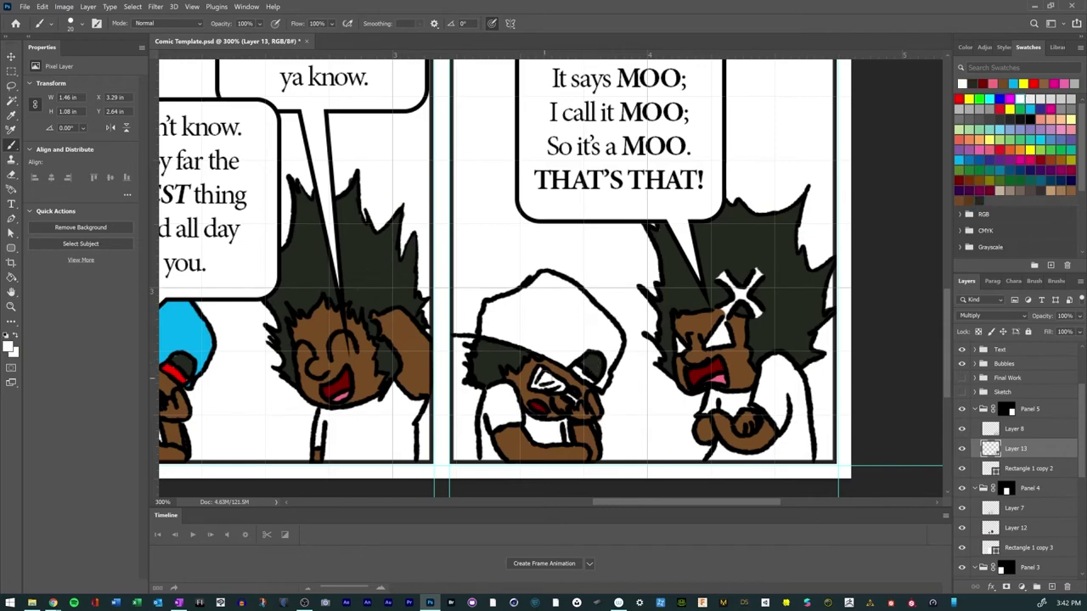
{"action": "left_click", "coordinate": [1017, 79]}
{"action": "mouse_move", "coordinate": [560, 364]}
{"action": "left_mouse_down"}
{"action": "mouse_move", "coordinate": [604, 343]}
{"action": "mouse_move", "coordinate": [602, 387]}
{"action": "mouse_move", "coordinate": [616, 339]}
{"action": "mouse_move", "coordinate": [567, 289]}
{"action": "mouse_move", "coordinate": [576, 280]}
{"action": "mouse_move", "coordinate": [536, 273]}
{"action": "mouse_move", "coordinate": [480, 324]}
{"action": "mouse_move", "coordinate": [480, 338]}
{"action": "mouse_move", "coordinate": [565, 365]}
{"action": "mouse_move", "coordinate": [595, 336]}
{"action": "mouse_move", "coordinate": [544, 340]}
{"action": "mouse_move", "coordinate": [503, 326]}
{"action": "left_mouse_up"}
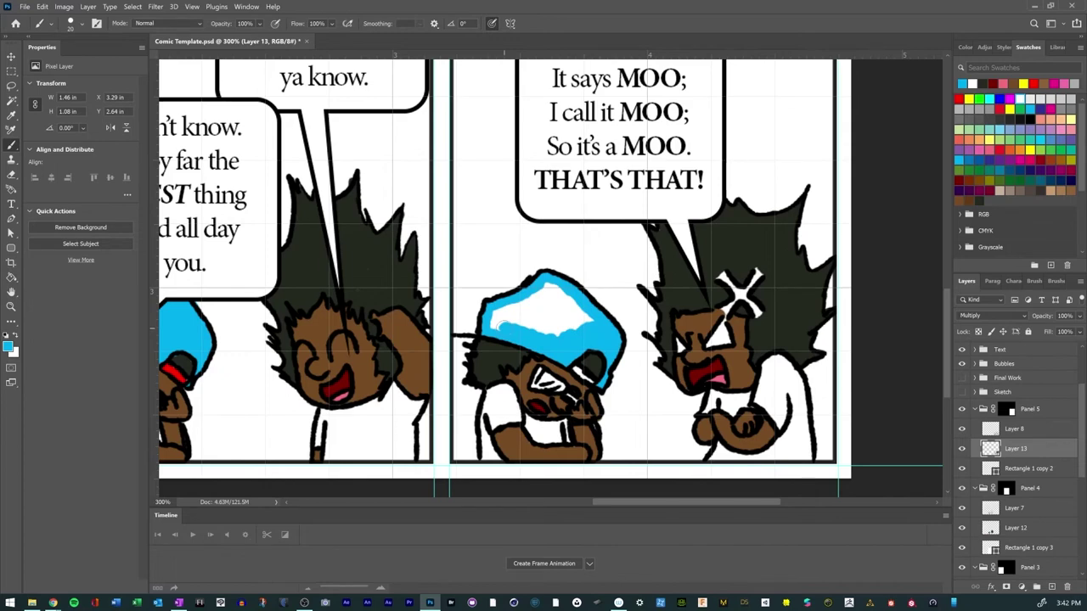
Step: Fill the hat's last white streak cyan and add magenta accents at the brim and left edge
{"action": "mouse_move", "coordinate": [503, 326]}
{"action": "left_mouse_down"}
{"action": "mouse_move", "coordinate": [599, 299]}
{"action": "mouse_move", "coordinate": [558, 301]}
{"action": "mouse_move", "coordinate": [578, 308]}
{"action": "mouse_move", "coordinate": [555, 325]}
{"action": "mouse_move", "coordinate": [505, 317]}
{"action": "left_mouse_up"}
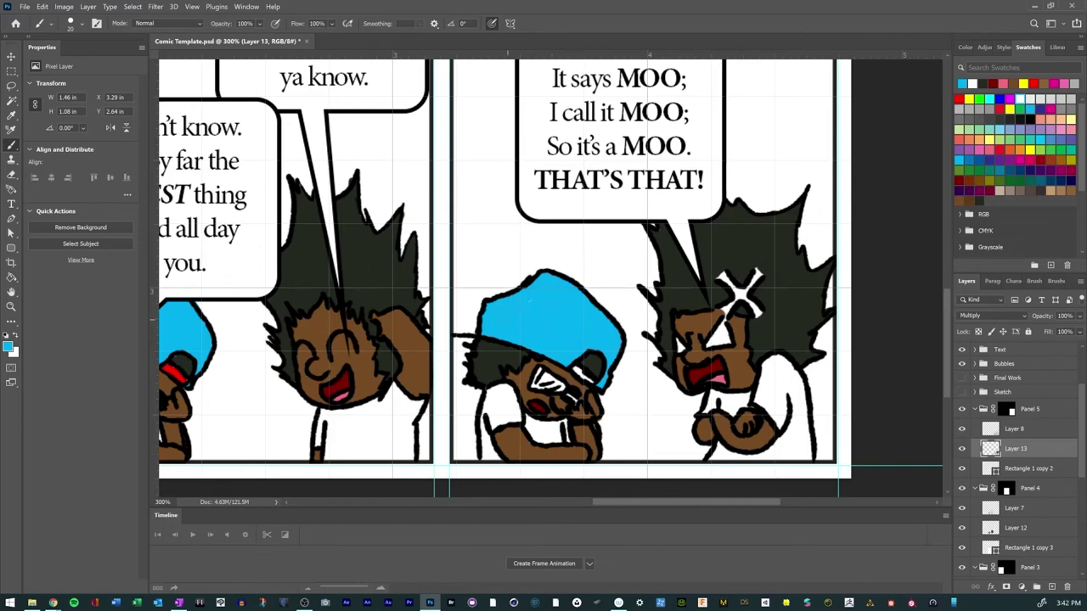
{"action": "left_click", "coordinate": [1059, 80]}
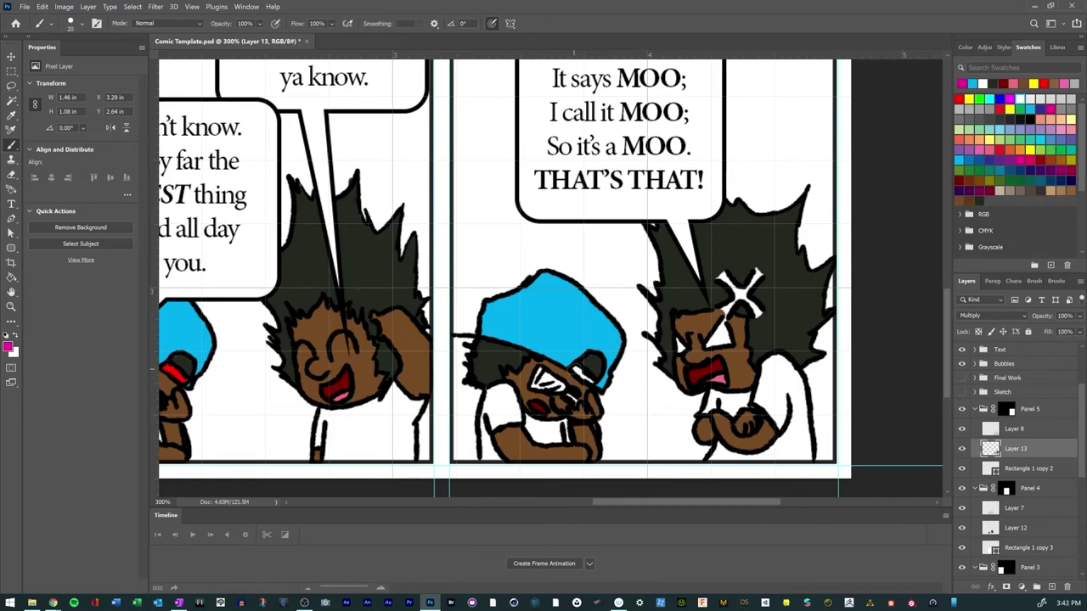
{"action": "left_click_drag", "start_coordinate": [567, 365], "coordinate": [594, 384]}
{"action": "mouse_move", "coordinate": [451, 342]}
{"action": "left_mouse_down"}
{"action": "mouse_move", "coordinate": [467, 351]}
{"action": "mouse_move", "coordinate": [469, 341]}
{"action": "left_mouse_up"}
Step: Colour the crouching character's glasses cyan with yellow highlights
{"action": "left_click", "coordinate": [974, 83]}
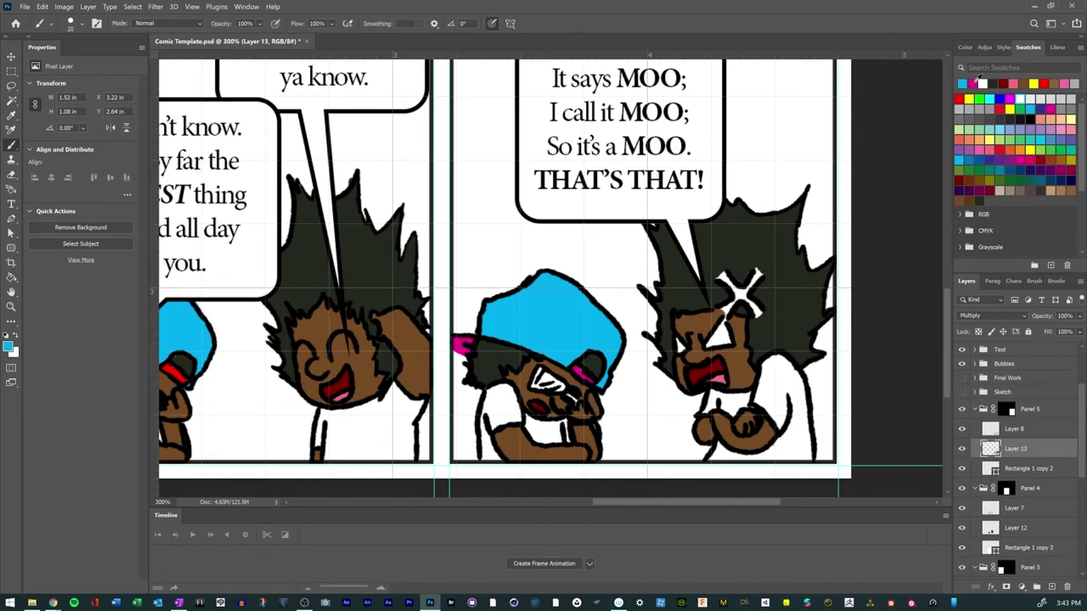
{"action": "mouse_move", "coordinate": [537, 387]}
{"action": "left_mouse_down"}
{"action": "mouse_move", "coordinate": [551, 373]}
{"action": "mouse_move", "coordinate": [564, 387]}
{"action": "left_mouse_up"}
{"action": "left_click", "coordinate": [1034, 82]}
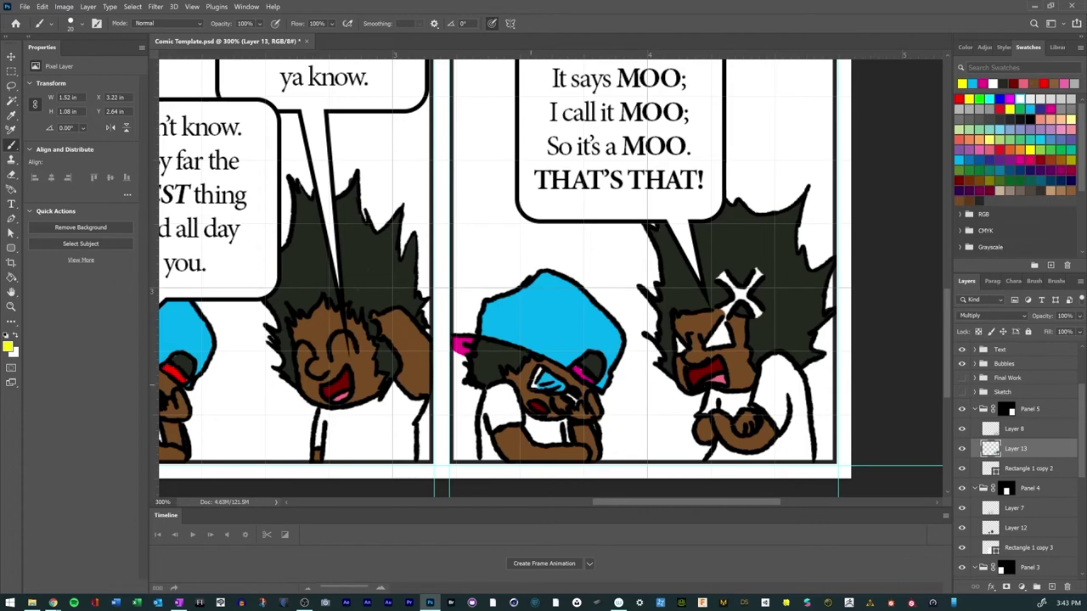
{"action": "left_click_drag", "start_coordinate": [528, 389], "coordinate": [538, 376]}
Step: Paint the dark shade over the white X on the angry character's forehead, then zoom out
{"action": "left_click", "coordinate": [982, 198]}
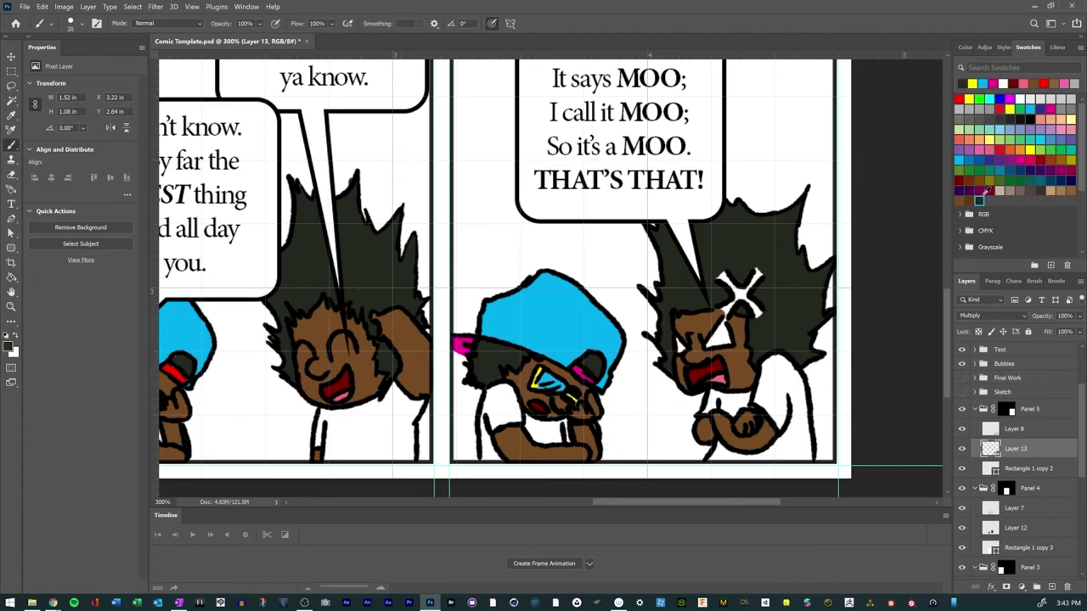
{"action": "mouse_move", "coordinate": [727, 309]}
{"action": "left_mouse_down"}
{"action": "mouse_move", "coordinate": [735, 297]}
{"action": "mouse_move", "coordinate": [723, 280]}
{"action": "mouse_move", "coordinate": [764, 280]}
{"action": "mouse_move", "coordinate": [759, 311]}
{"action": "mouse_move", "coordinate": [755, 290]}
{"action": "left_mouse_up"}
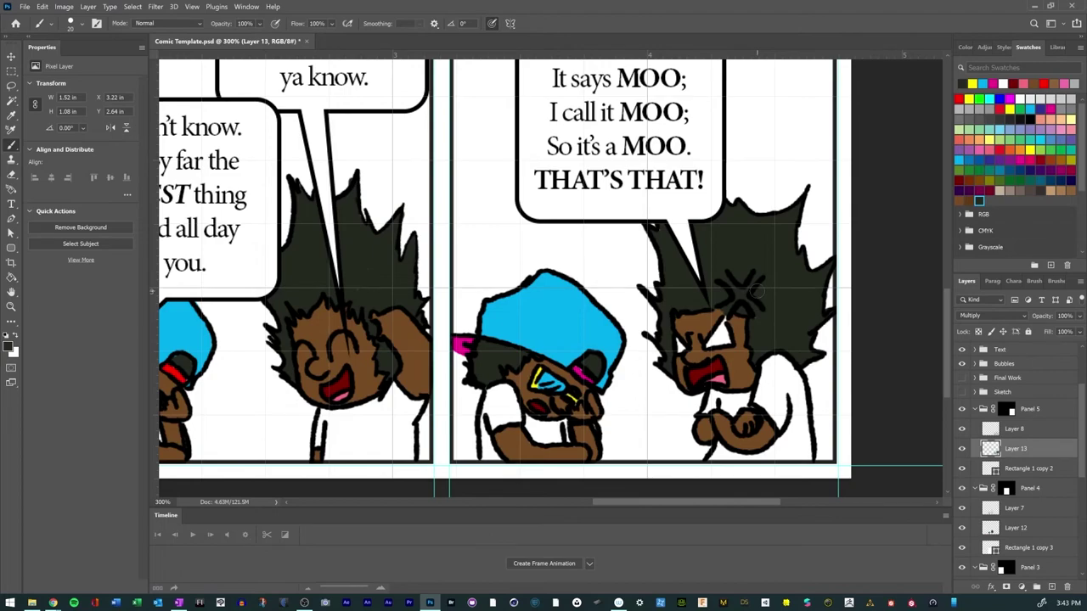
{"action": "key", "text": "ctrl+minus"}
{"action": "key", "text": "ctrl+minus"}
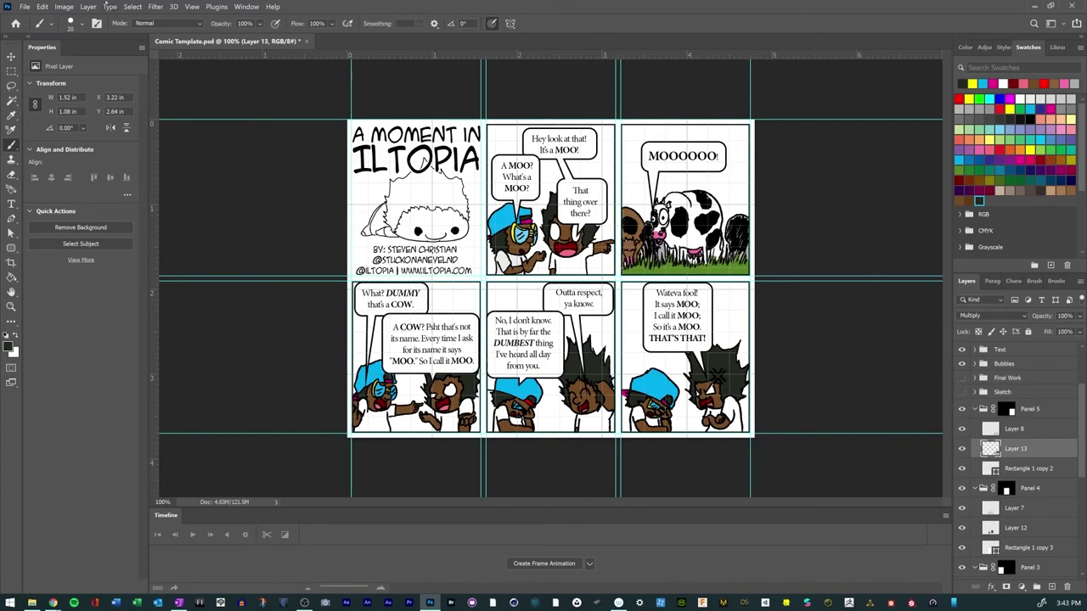
Step: Save the comic, then zoom back in on the last panel's characters
{"action": "left_click", "coordinate": [25, 6]}
{"action": "left_click", "coordinate": [42, 132]}
{"action": "key", "text": "ctrl+plus"}
{"action": "key", "text": "ctrl+plus"}
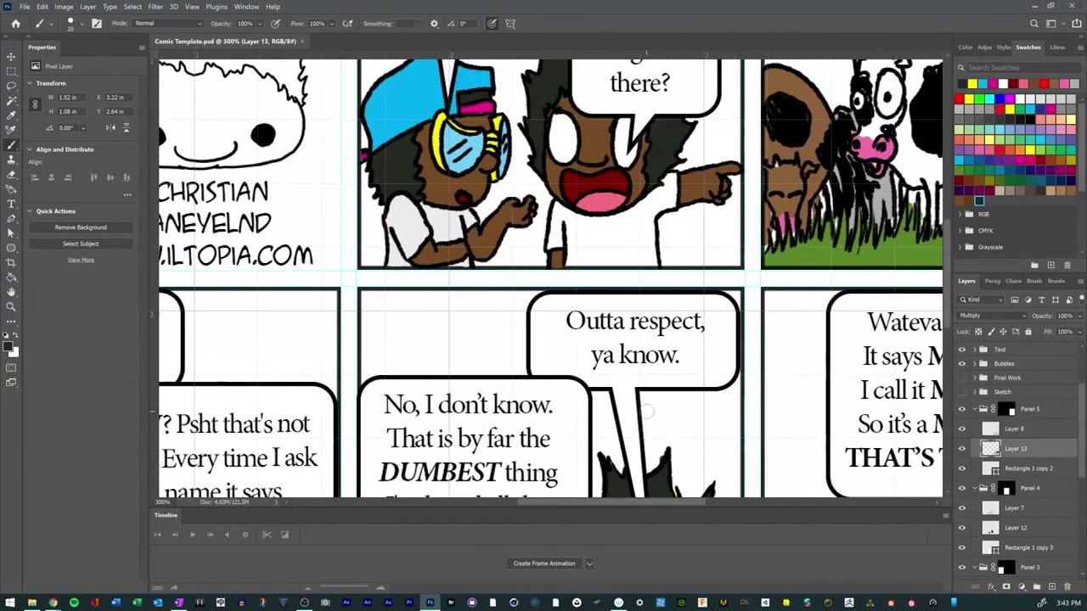
{"action": "left_click_drag", "start_coordinate": [645, 411], "coordinate": [568, 329]}
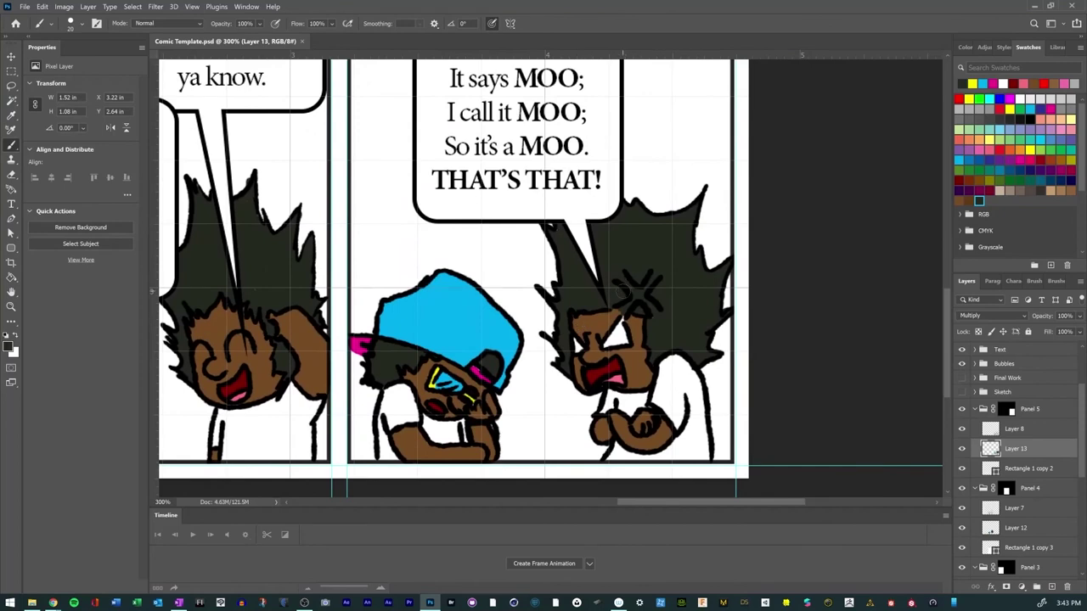
Step: Make Layer 8 active, briefly hiding and showing it to check the line art
{"action": "left_click", "coordinate": [1016, 428]}
{"action": "left_click", "coordinate": [962, 429]}
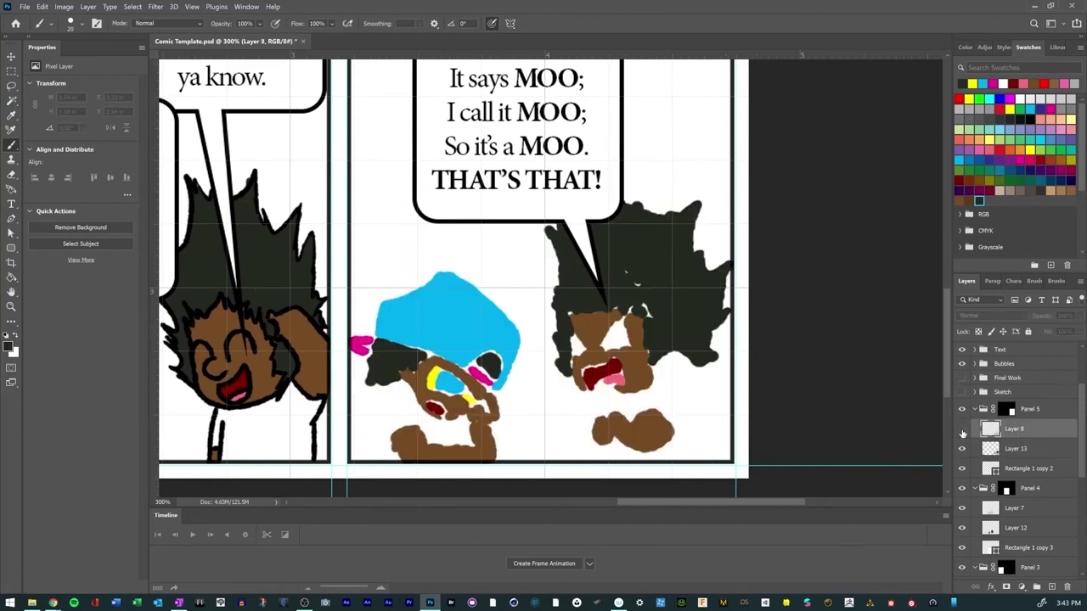
{"action": "left_click", "coordinate": [962, 428]}
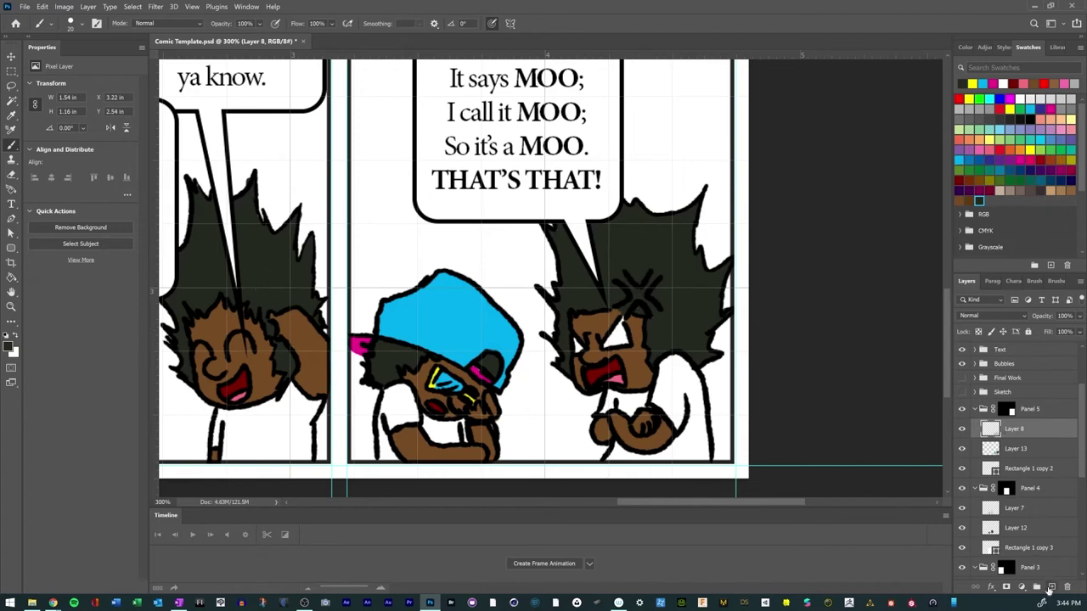
Step: Add Layer 14 above Layer 8 and clip it to the line art, then verify by toggling Layer 8
{"action": "left_click", "coordinate": [1051, 586]}
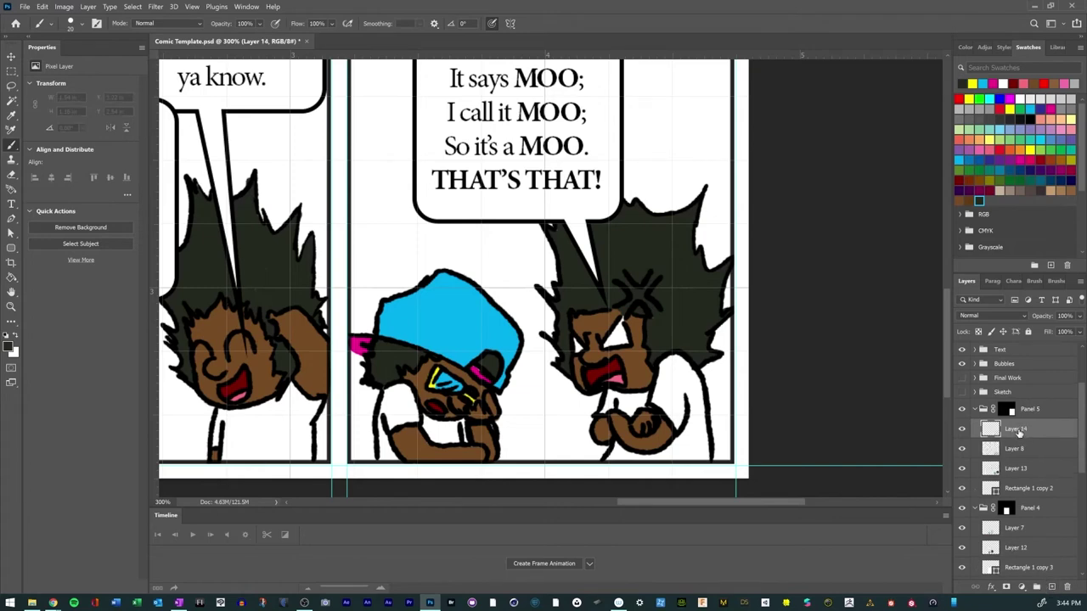
{"action": "right_click", "coordinate": [1019, 431]}
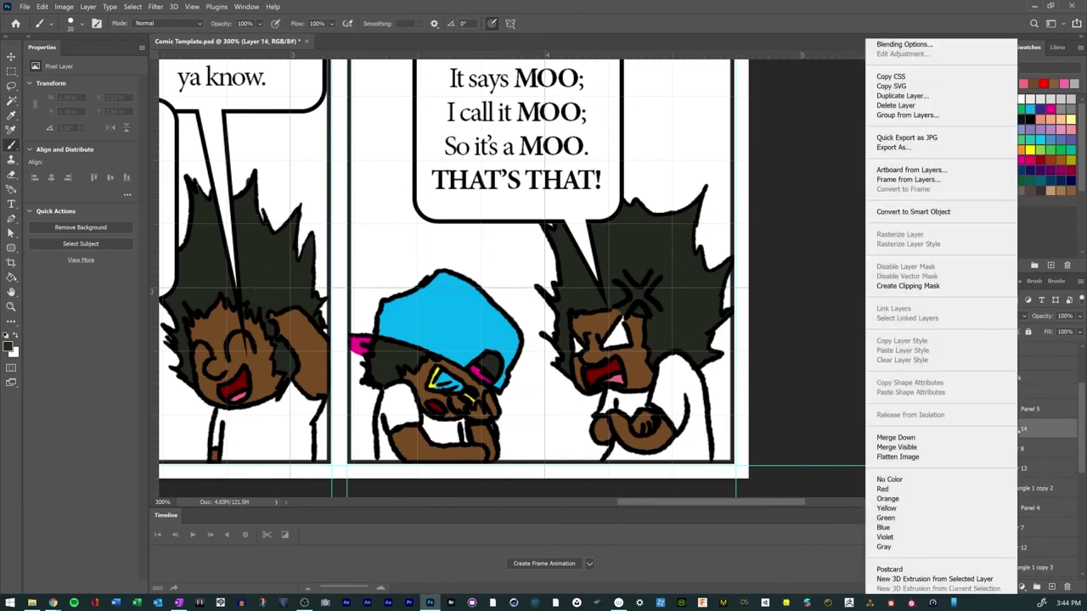
{"action": "left_click", "coordinate": [916, 287]}
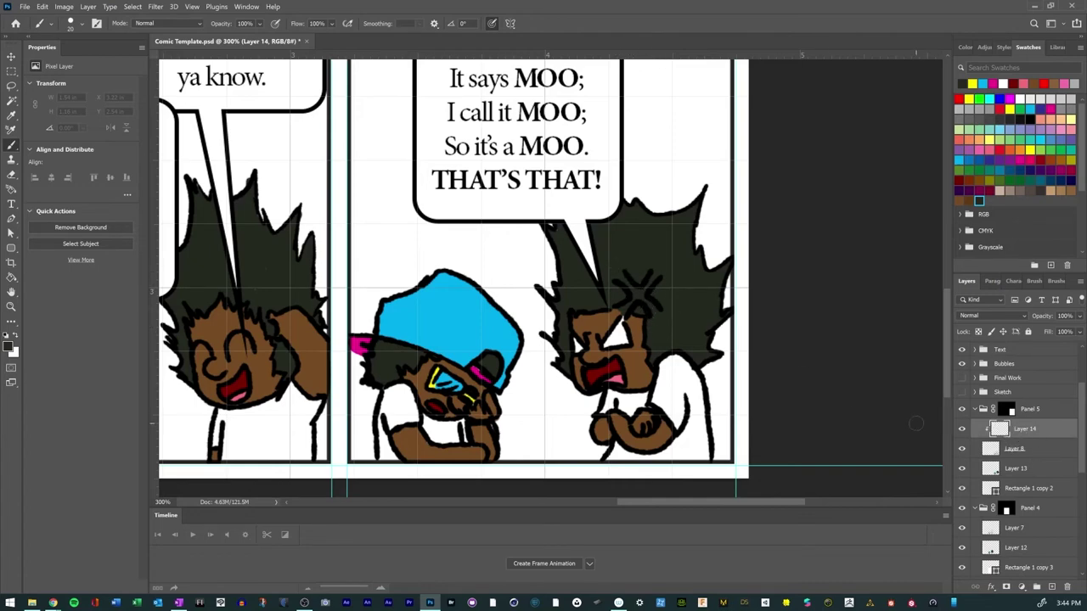
{"action": "left_click", "coordinate": [961, 449]}
{"action": "left_click", "coordinate": [962, 449]}
Step: Paint the anger mark on the shouting character's head red on Layer 14, then zoom out to the full comic
{"action": "left_click", "coordinate": [961, 100]}
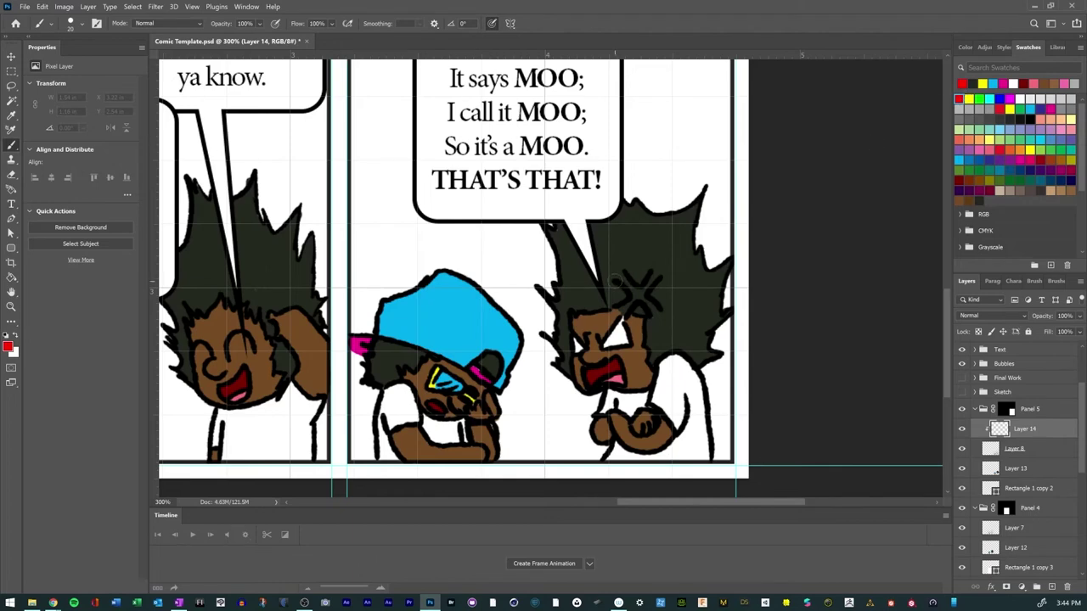
{"action": "mouse_move", "coordinate": [613, 281]}
{"action": "left_mouse_down"}
{"action": "mouse_move", "coordinate": [617, 305]}
{"action": "mouse_move", "coordinate": [629, 316]}
{"action": "mouse_move", "coordinate": [642, 304]}
{"action": "mouse_move", "coordinate": [653, 316]}
{"action": "mouse_move", "coordinate": [645, 293]}
{"action": "mouse_move", "coordinate": [662, 313]}
{"action": "mouse_move", "coordinate": [649, 287]}
{"action": "mouse_move", "coordinate": [659, 277]}
{"action": "mouse_move", "coordinate": [627, 274]}
{"action": "left_mouse_up"}
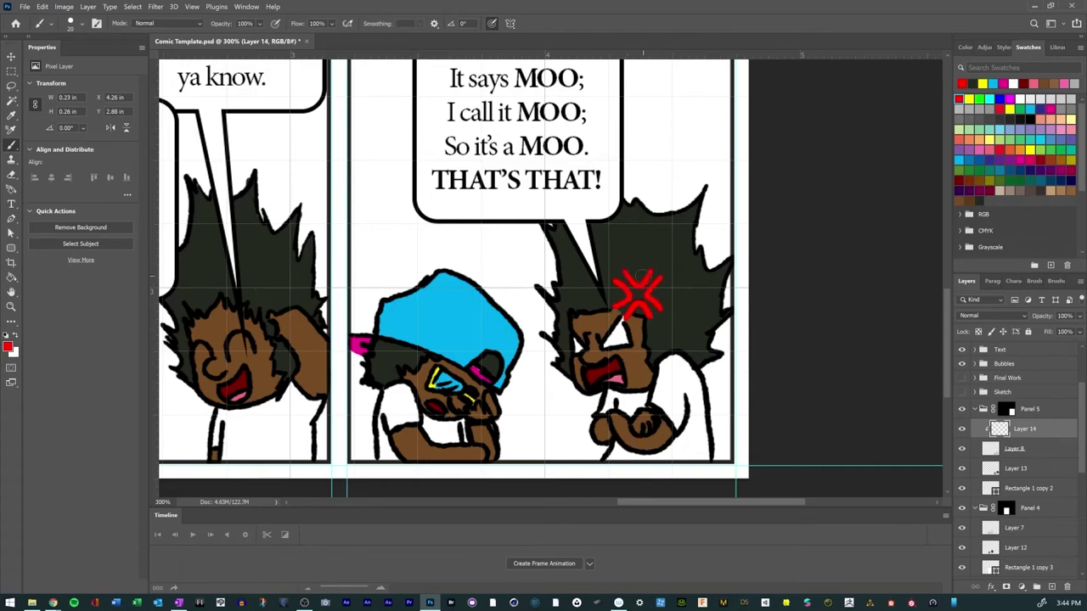
{"action": "key", "text": "ctrl+minus"}
{"action": "key", "text": "ctrl+minus"}
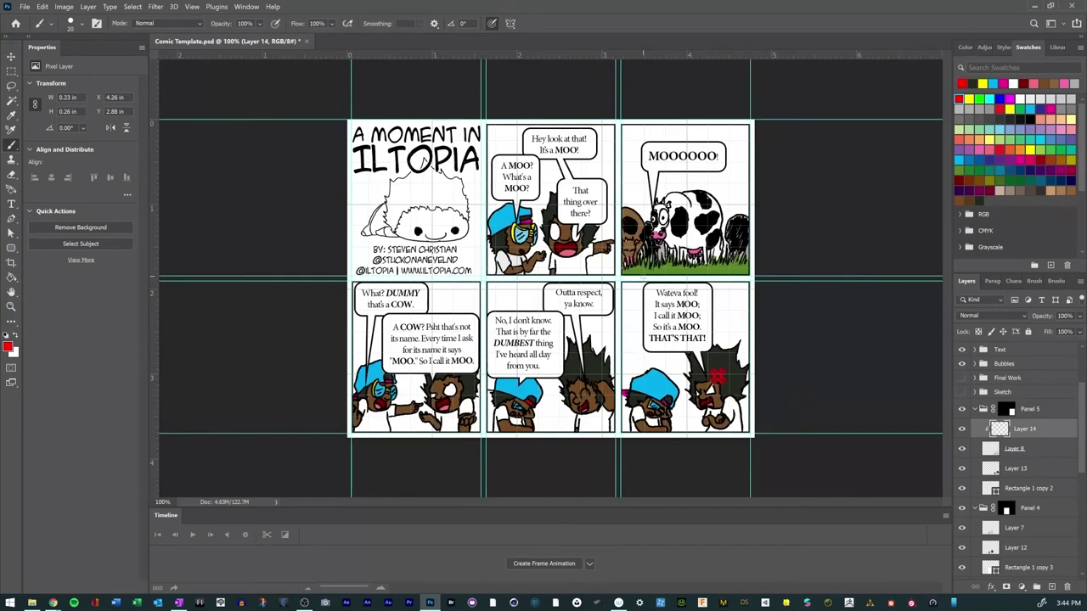
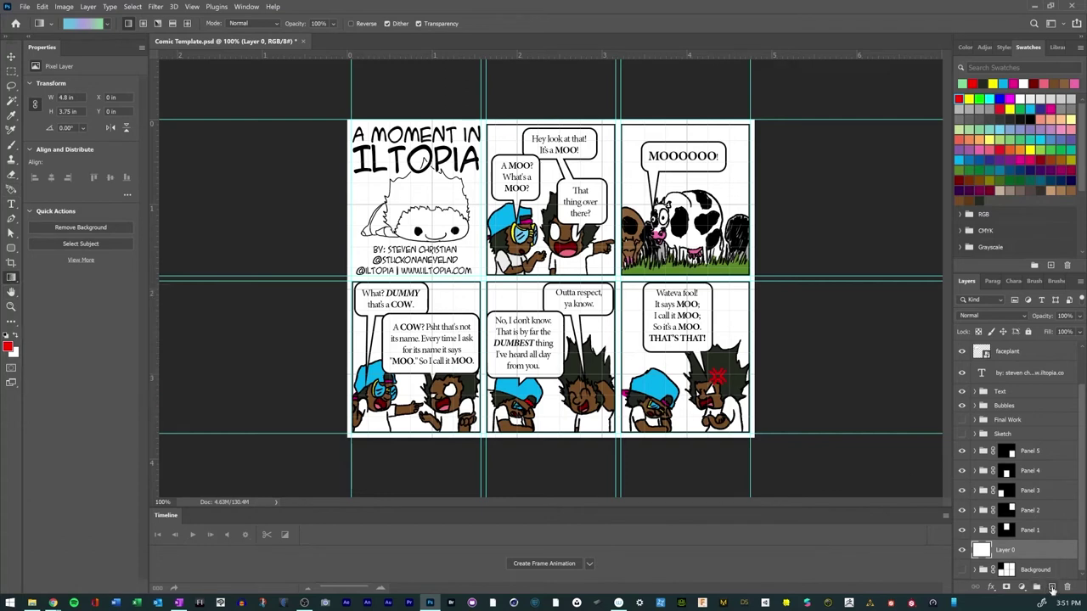
Step: Add a new empty layer named 'background' and switch to the Gradient Tool
{"action": "left_click", "coordinate": [1051, 586]}
{"action": "double_click", "coordinate": [1007, 551]}
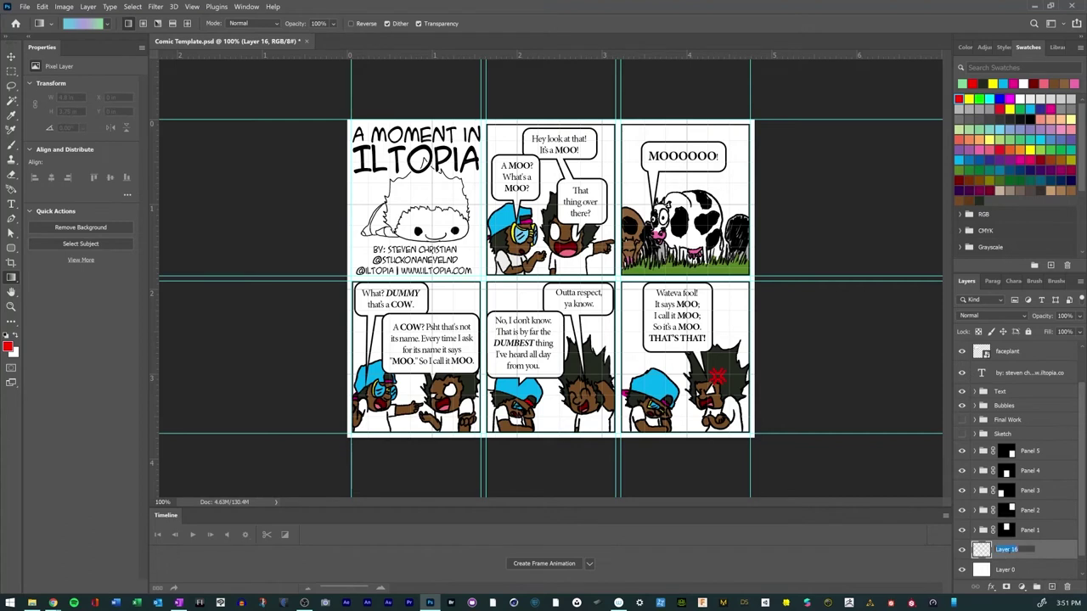
{"action": "type", "text": "background"}
{"action": "key", "text": "Return"}
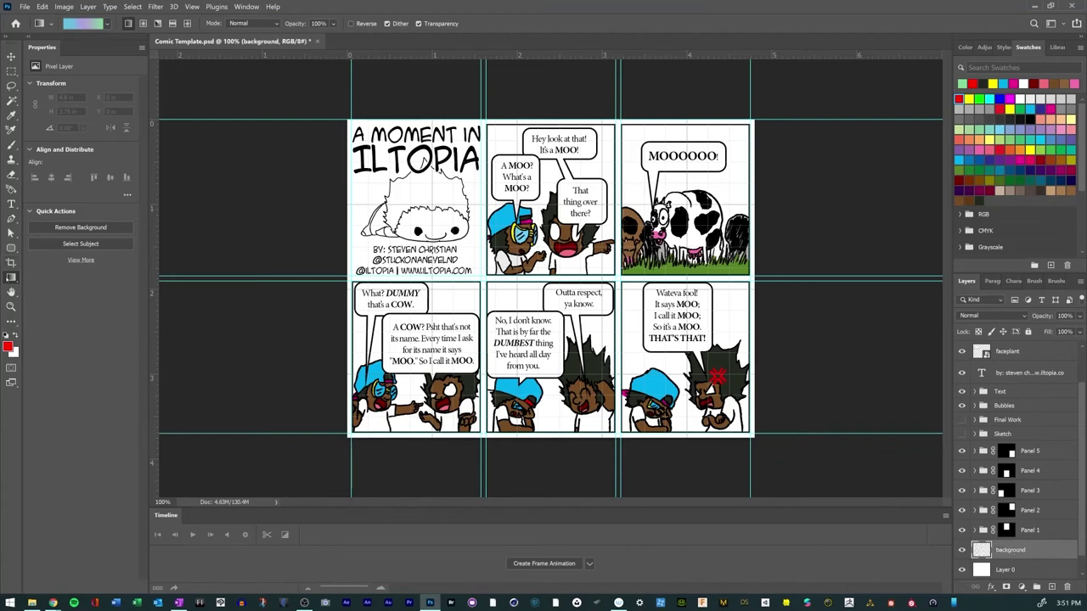
{"action": "right_click", "coordinate": [11, 277]}
{"action": "left_click", "coordinate": [46, 285]}
Step: In the Gradient Editor, move the green stop to 75% and the purple stop to 31%
{"action": "left_click", "coordinate": [83, 24]}
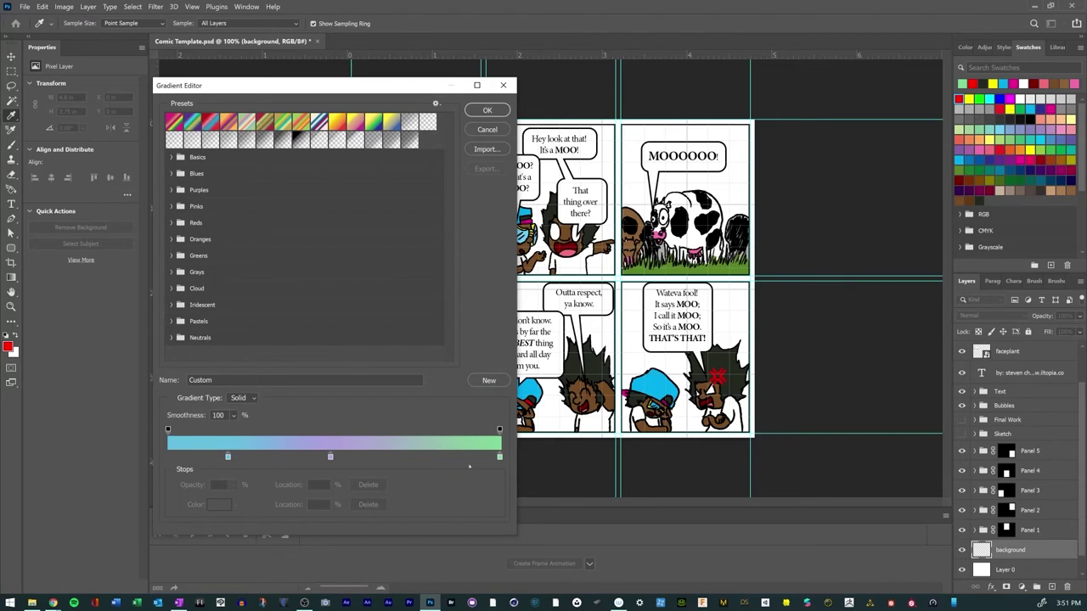
{"action": "left_click_drag", "start_coordinate": [499, 459], "coordinate": [448, 458]}
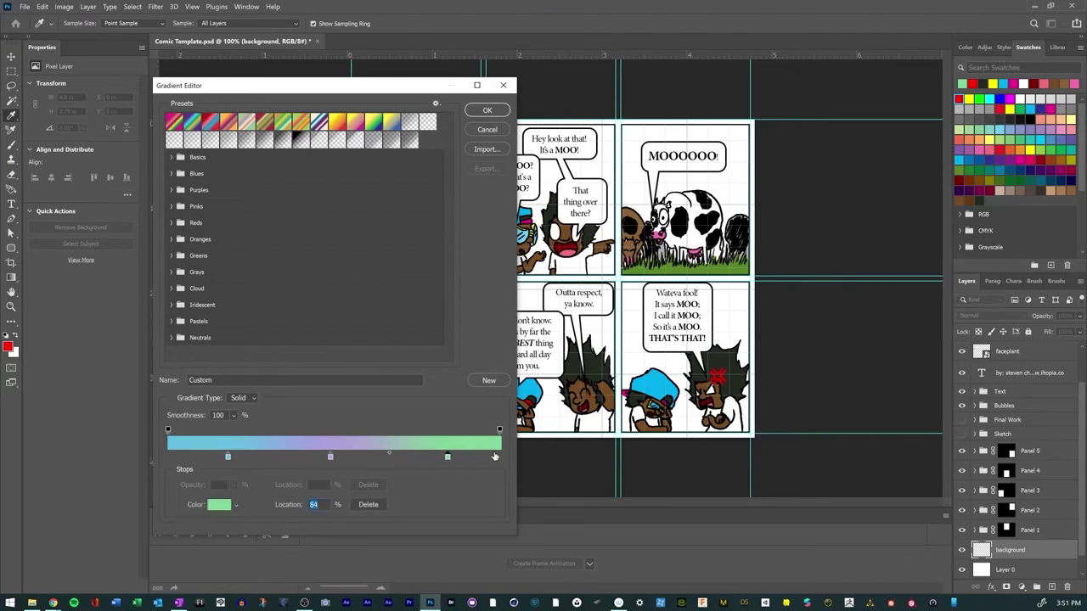
{"action": "key", "text": "Up"}
{"action": "key", "text": "Up"}
{"action": "key", "text": "Up"}
{"action": "key", "text": "Up"}
{"action": "key", "text": "Up"}
{"action": "key", "text": "Up"}
{"action": "key", "text": "Up"}
{"action": "key", "text": "Up"}
{"action": "key", "text": "Up"}
{"action": "key", "text": "Down"}
{"action": "key", "text": "Down"}
{"action": "key", "text": "Down"}
{"action": "key", "text": "Down"}
{"action": "key", "text": "Down"}
{"action": "key", "text": "Down"}
{"action": "key", "text": "Down"}
{"action": "key", "text": "Down"}
{"action": "key", "text": "Down"}
{"action": "key", "text": "Down"}
{"action": "key", "text": "Down"}
{"action": "key", "text": "Down"}
{"action": "key", "text": "Down"}
{"action": "key", "text": "Down"}
{"action": "key", "text": "Down"}
{"action": "key", "text": "Down"}
{"action": "key", "text": "Down"}
{"action": "key", "text": "Down"}
{"action": "left_click", "coordinate": [330, 457]}
{"action": "left_click_drag", "start_coordinate": [331, 457], "coordinate": [189, 457]}
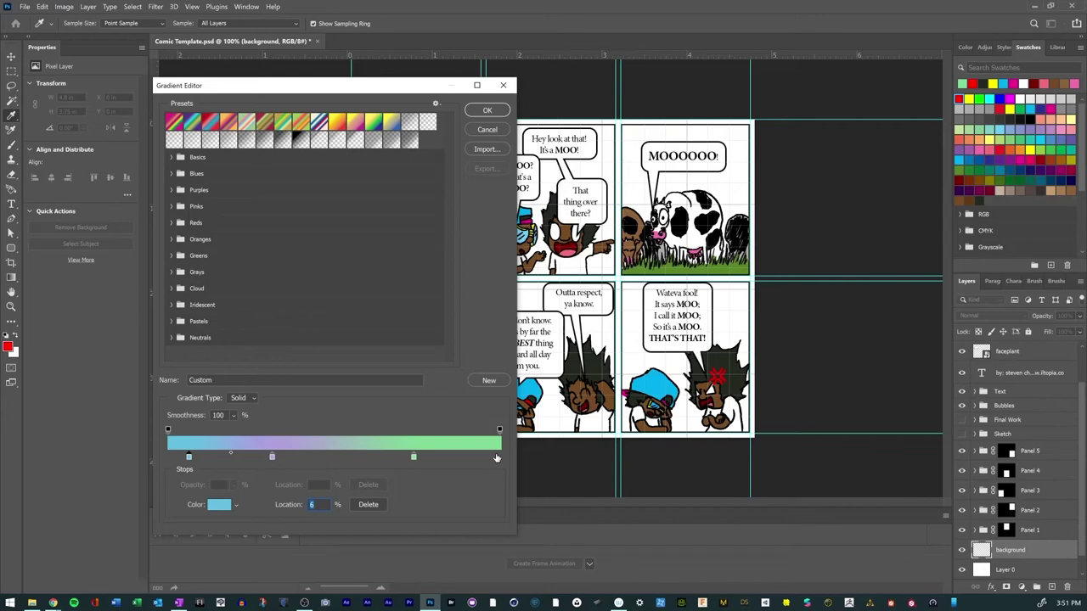
Step: Add a blue stop at the right end, then fine-tune the stops: green 89%, purple 30%, blue about 74%
{"action": "left_click", "coordinate": [496, 457]}
{"action": "left_click", "coordinate": [220, 505]}
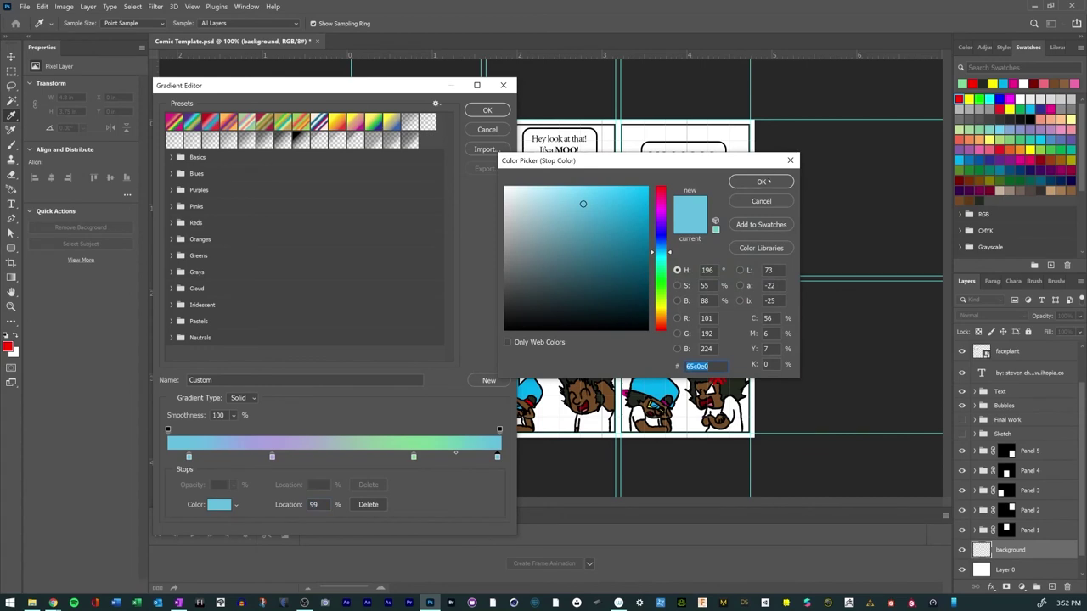
{"action": "left_click", "coordinate": [789, 160]}
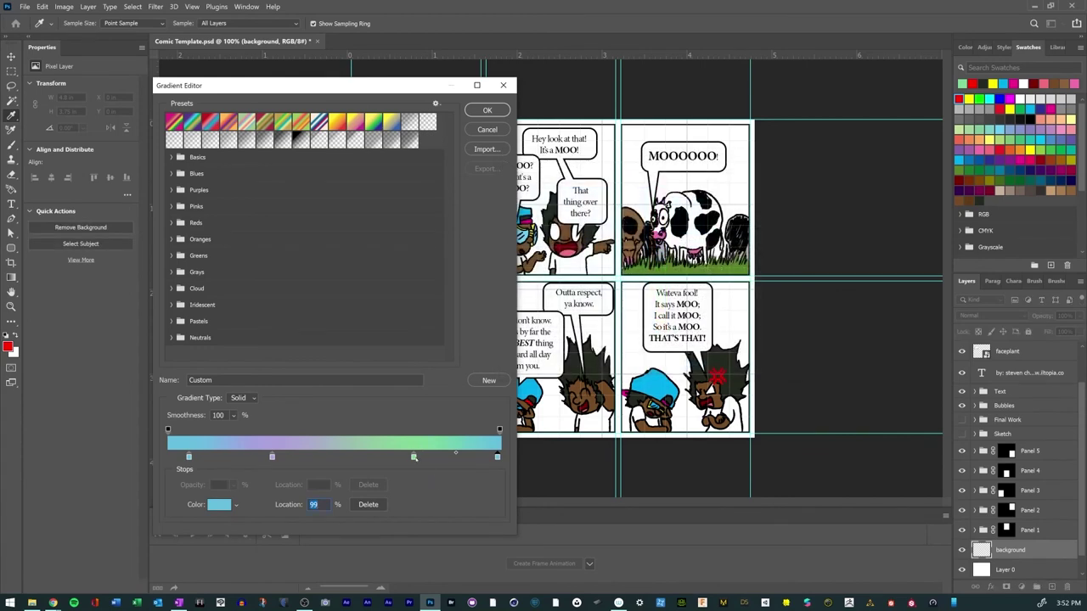
{"action": "left_click_drag", "start_coordinate": [414, 457], "coordinate": [392, 456]}
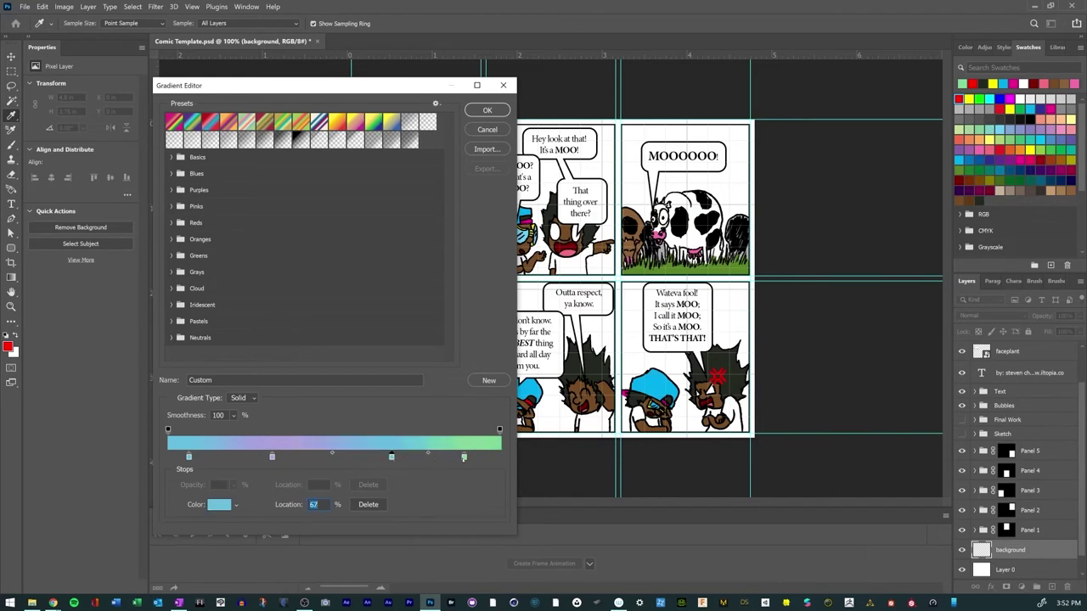
{"action": "left_click_drag", "start_coordinate": [463, 457], "coordinate": [500, 457]}
{"action": "left_click_drag", "start_coordinate": [273, 457], "coordinate": [283, 456]}
{"action": "mouse_move", "coordinate": [387, 458]}
{"action": "left_mouse_down"}
{"action": "mouse_move", "coordinate": [417, 458]}
{"action": "mouse_move", "coordinate": [404, 457]}
{"action": "left_mouse_up"}
Step: Apply the edited gradient and drag it diagonally across the background layer
{"action": "left_click", "coordinate": [485, 111]}
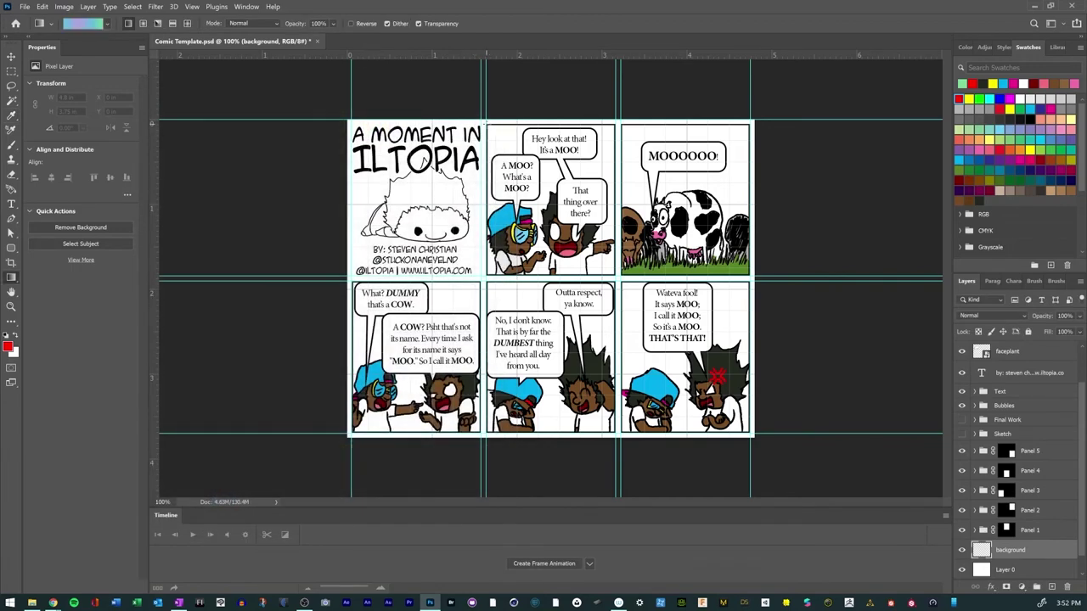
{"action": "left_click_drag", "start_coordinate": [485, 125], "coordinate": [661, 434]}
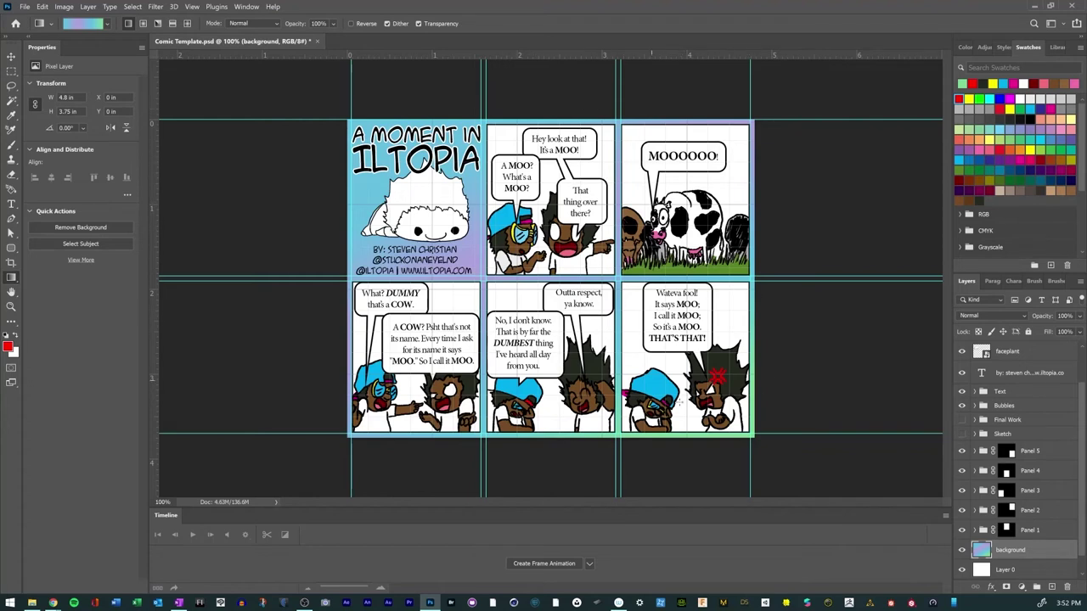
Step: Duplicate the background layer twice, moving the copies into the Panel 2 group and the group above it
{"action": "right_click", "coordinate": [1006, 556]}
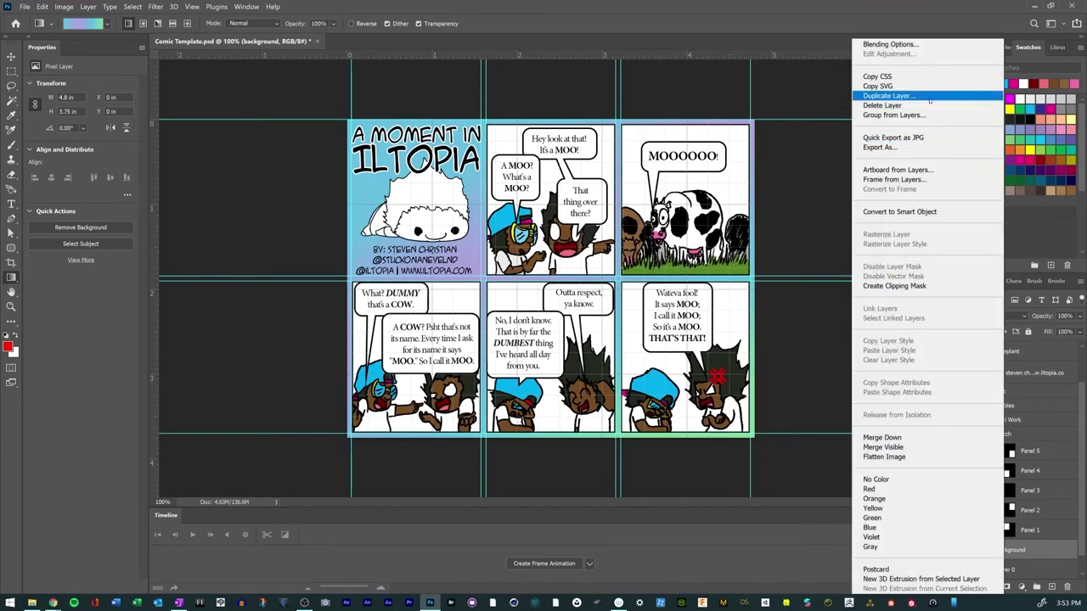
{"action": "left_click", "coordinate": [929, 95]}
{"action": "left_click", "coordinate": [680, 205]}
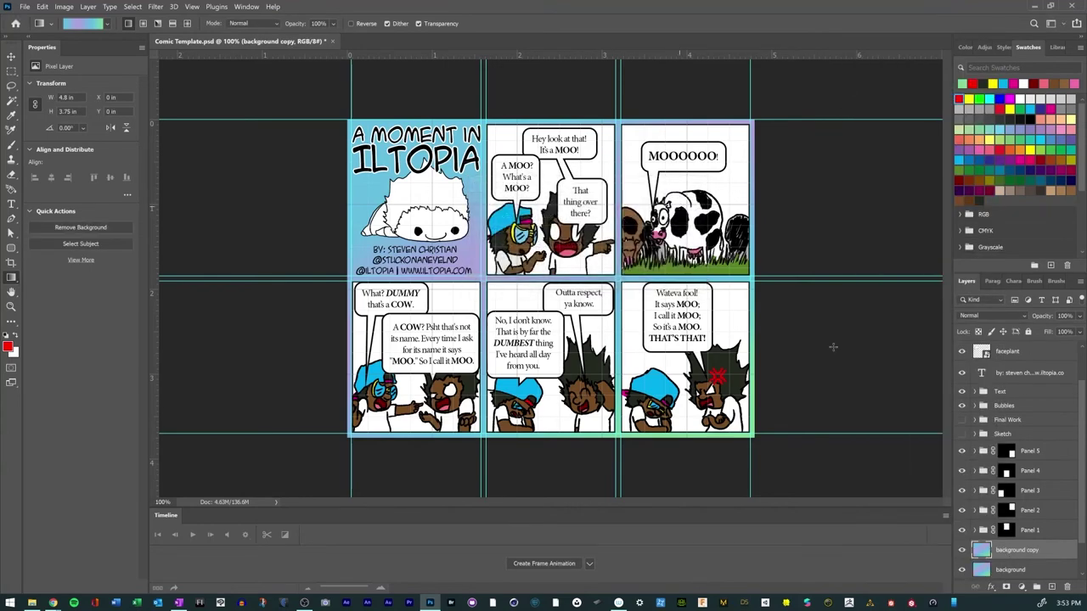
{"action": "left_click_drag", "start_coordinate": [1010, 552], "coordinate": [1014, 518]}
{"action": "left_click", "coordinate": [1006, 529]}
{"action": "scroll", "coordinate": [1008, 513], "scroll_direction": "down", "scroll_amount": 1}
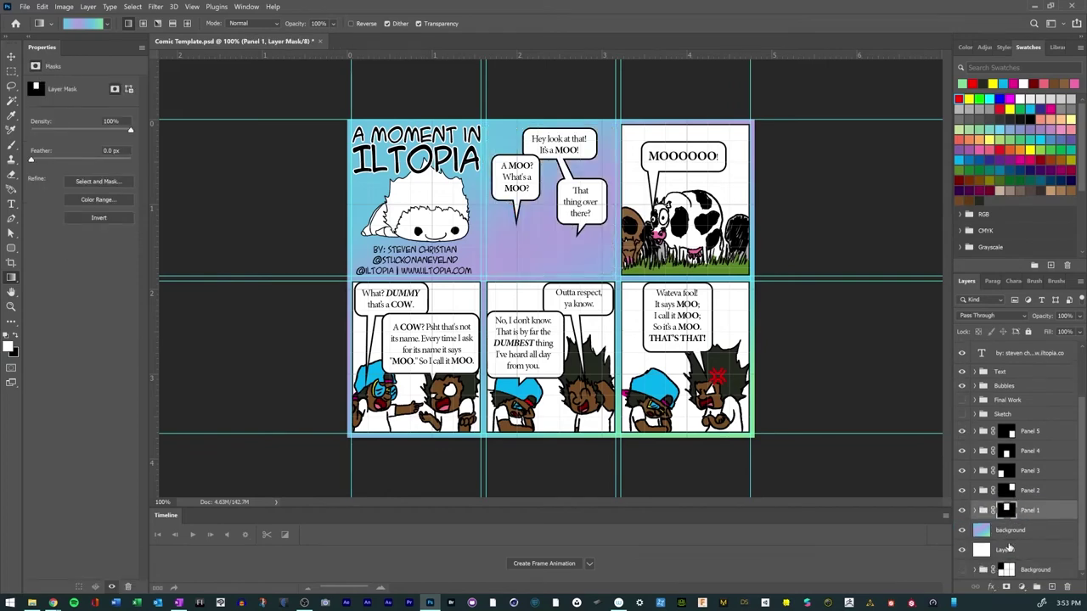
{"action": "left_click", "coordinate": [1009, 531]}
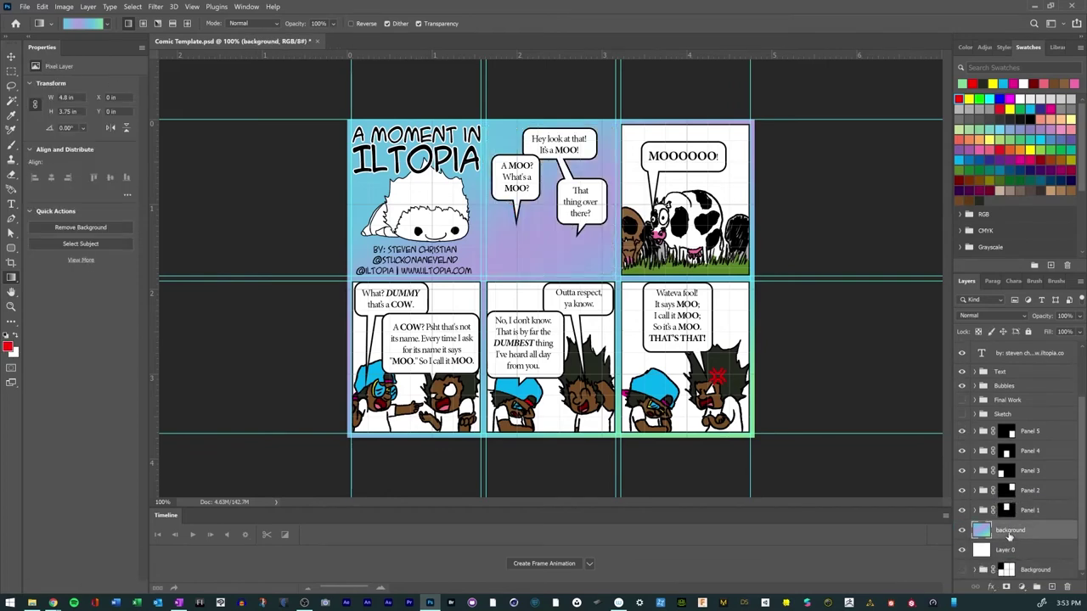
{"action": "right_click", "coordinate": [1008, 532]}
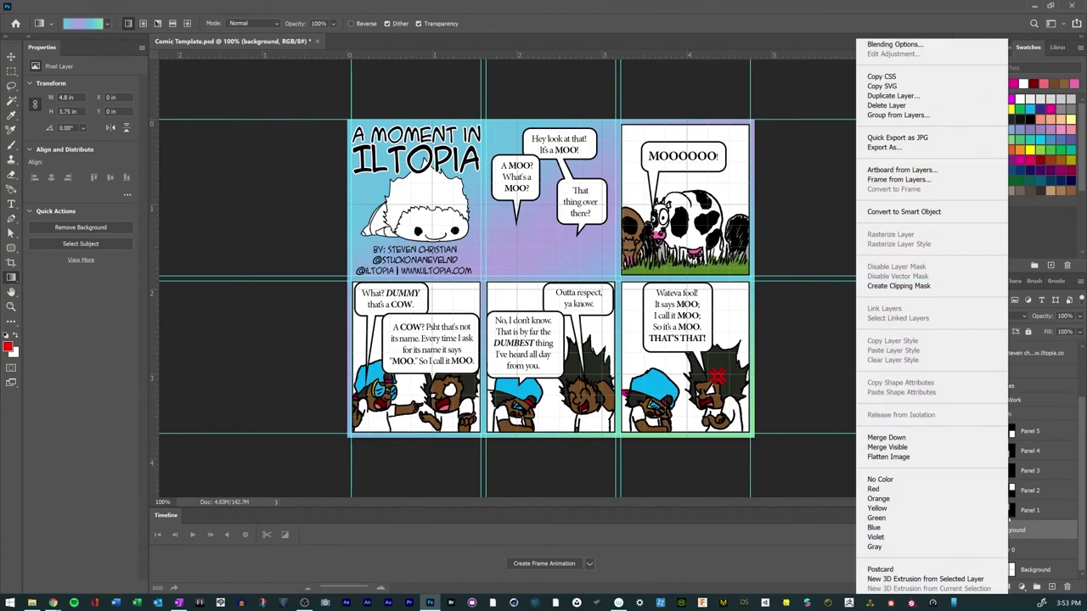
{"action": "left_click", "coordinate": [914, 96]}
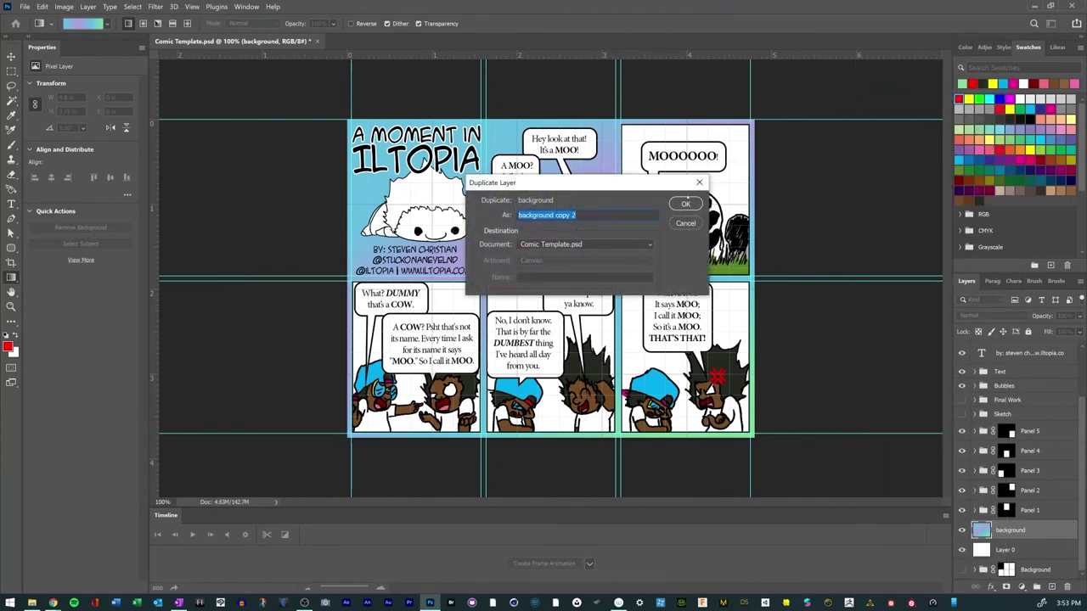
{"action": "left_click", "coordinate": [686, 204]}
{"action": "left_click_drag", "start_coordinate": [1019, 532], "coordinate": [1012, 491]}
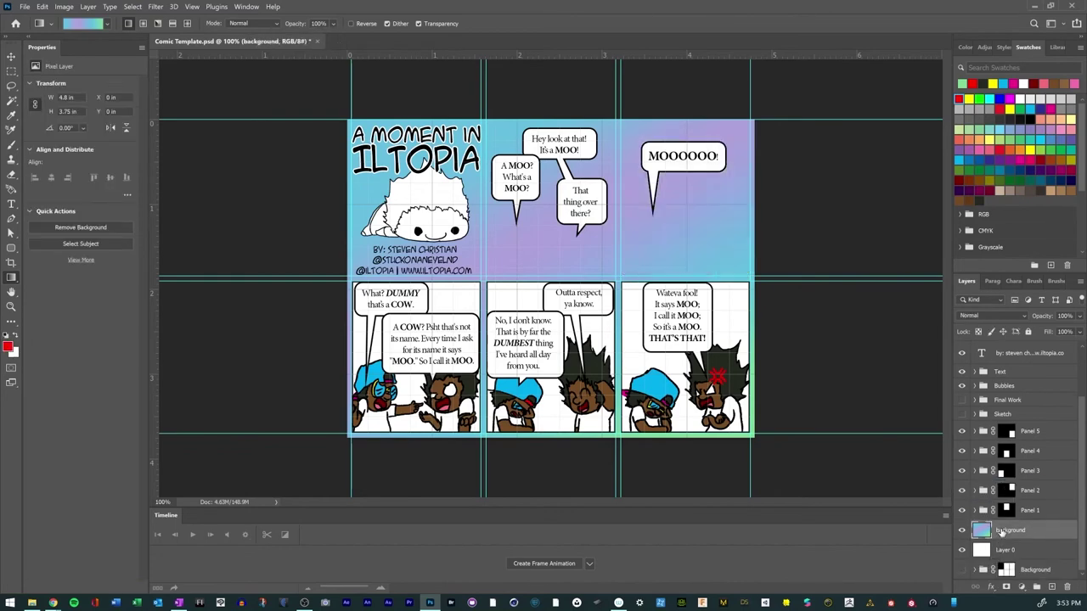
Step: Make background copies 3 and 4 for the Panel 3 and Panel 4 groups, and move the original into Panel 5
{"action": "right_click", "coordinate": [999, 532]}
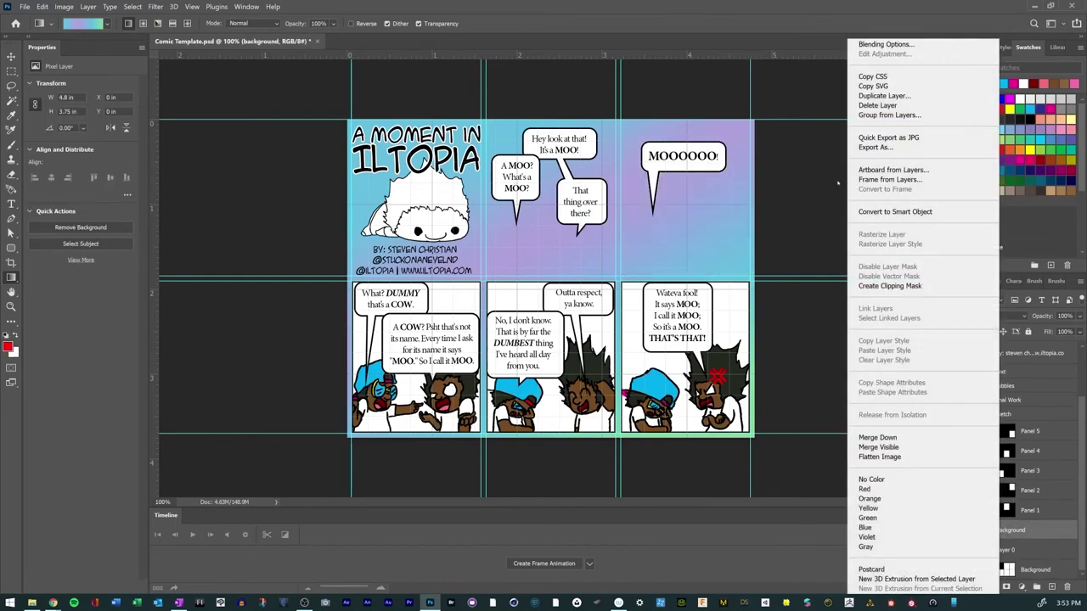
{"action": "left_click", "coordinate": [891, 96]}
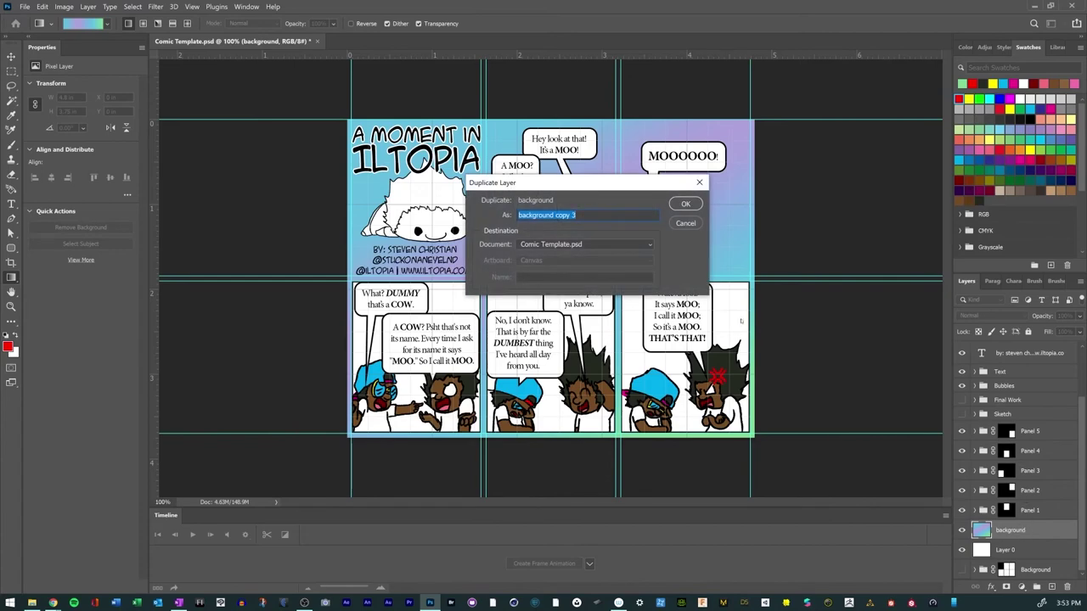
{"action": "left_click", "coordinate": [688, 205]}
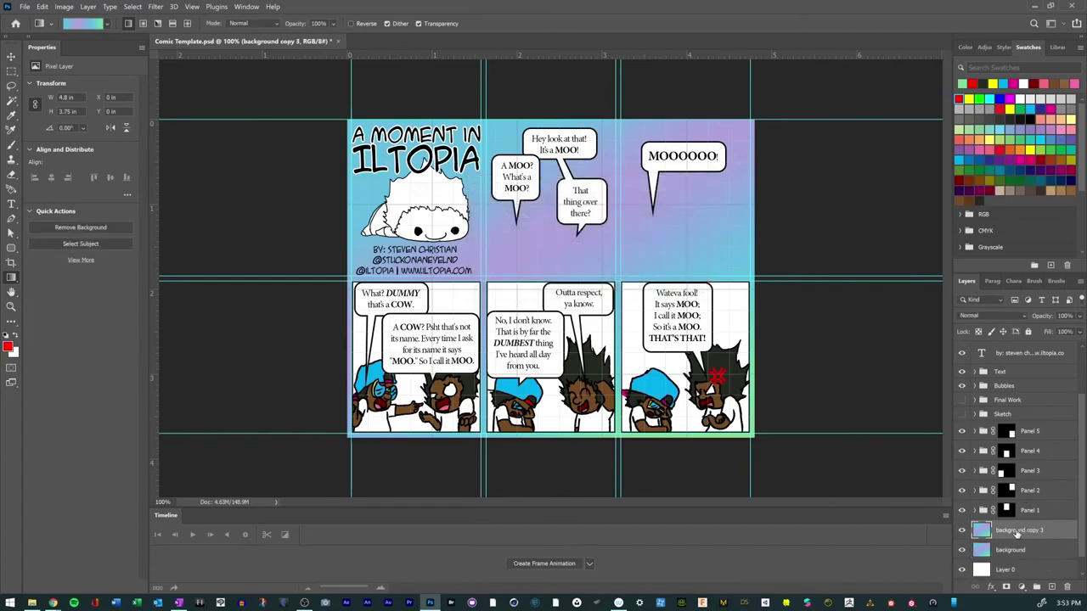
{"action": "left_click_drag", "start_coordinate": [1016, 532], "coordinate": [1002, 468]}
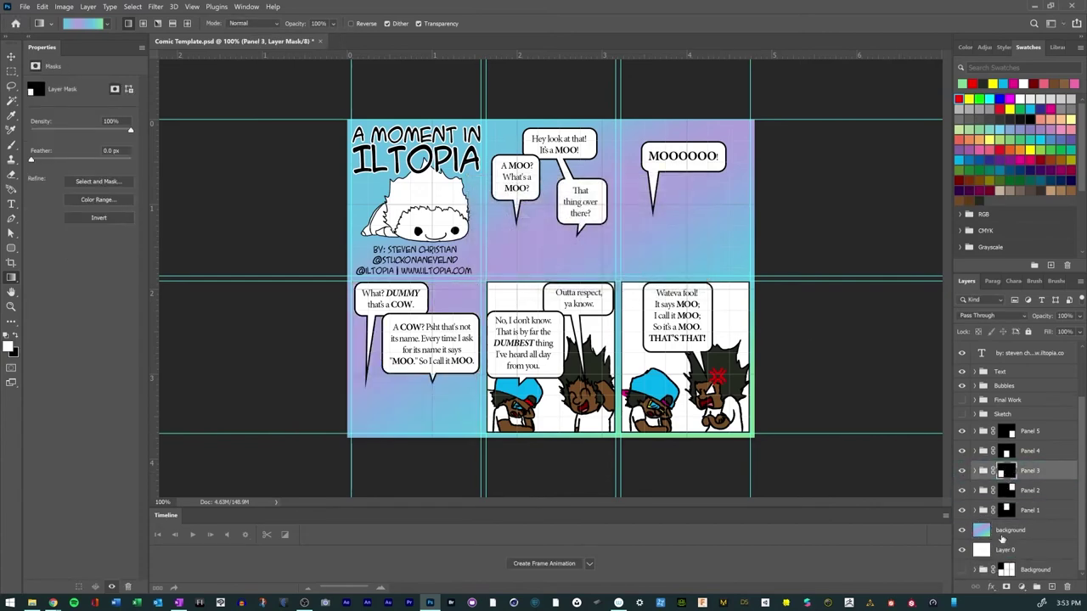
{"action": "left_click", "coordinate": [1002, 536]}
{"action": "right_click", "coordinate": [1000, 539]}
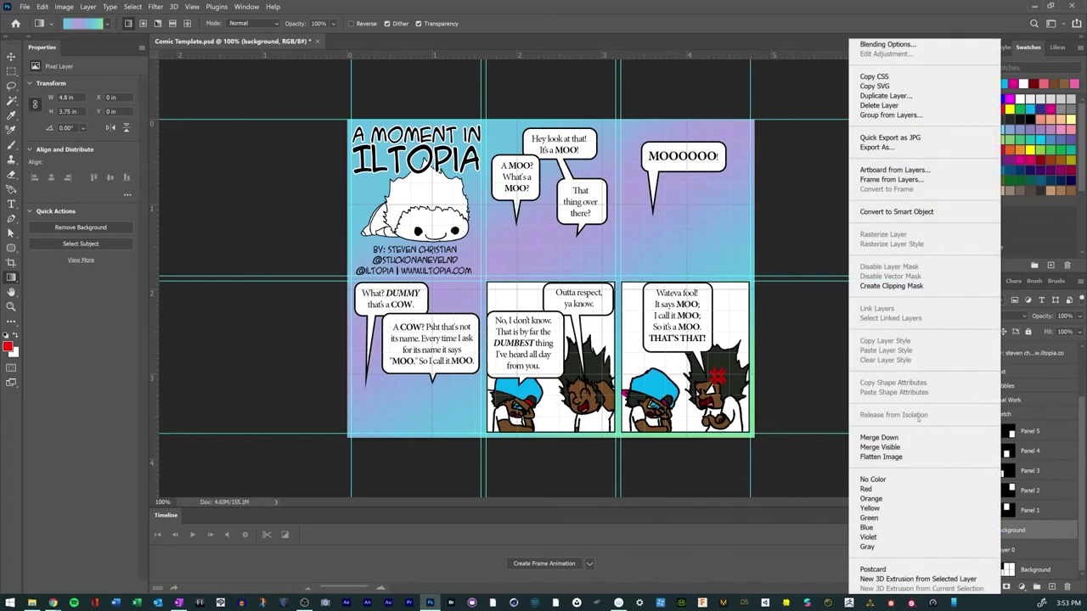
{"action": "left_click", "coordinate": [887, 96]}
{"action": "left_click", "coordinate": [692, 208]}
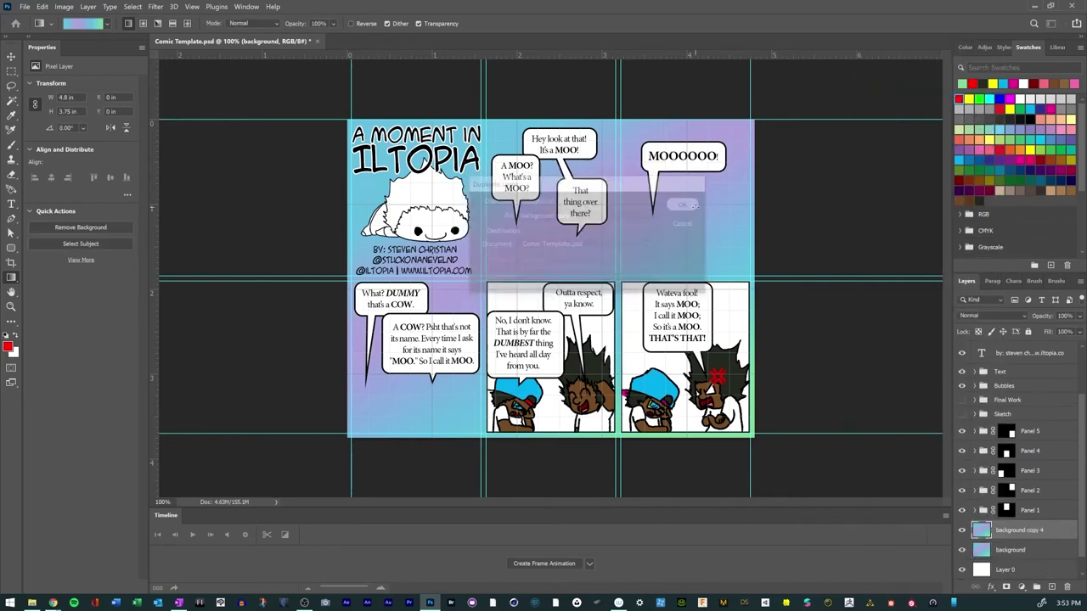
{"action": "left_click_drag", "start_coordinate": [1018, 540], "coordinate": [1016, 455]}
{"action": "right_click", "coordinate": [1002, 530]}
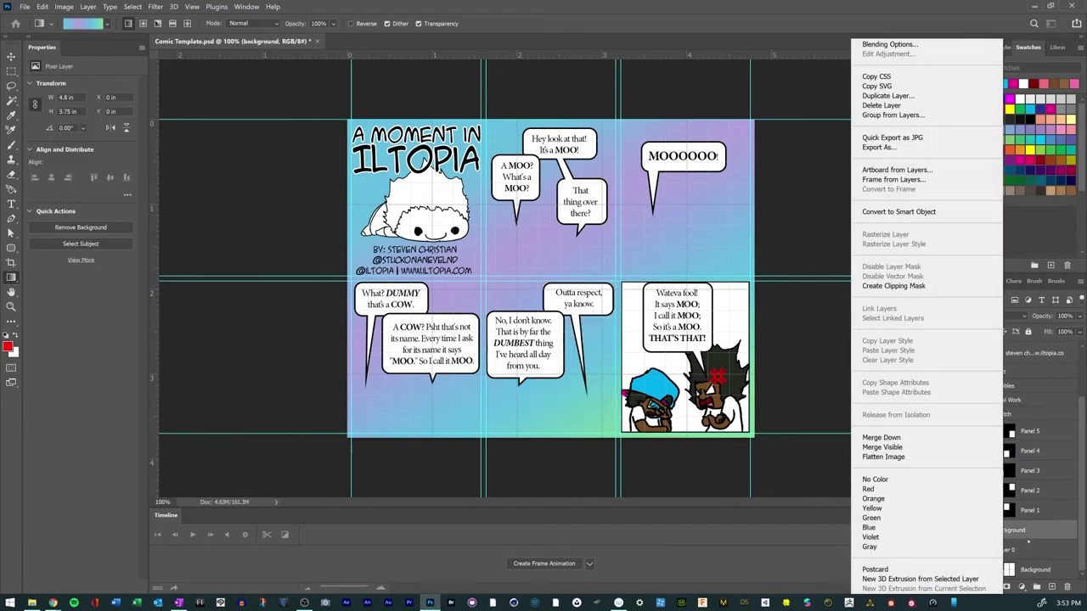
{"action": "key", "text": "Escape"}
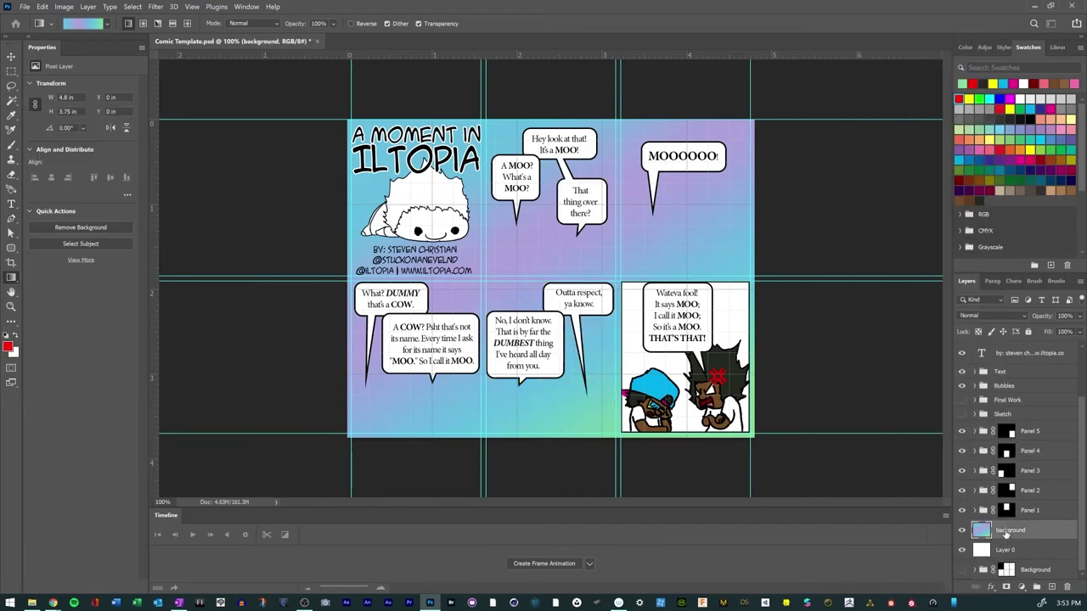
{"action": "left_click_drag", "start_coordinate": [1007, 532], "coordinate": [1017, 434]}
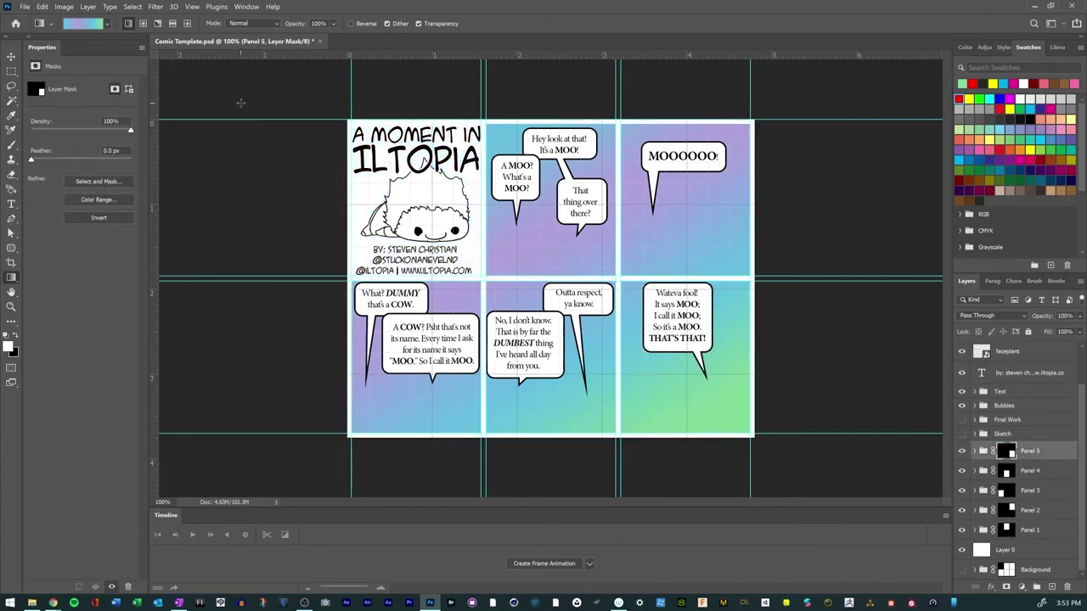
Step: Move the gradient layers below the character layers in the Panel 5 and Panel 4 groups
{"action": "left_click", "coordinate": [974, 451]}
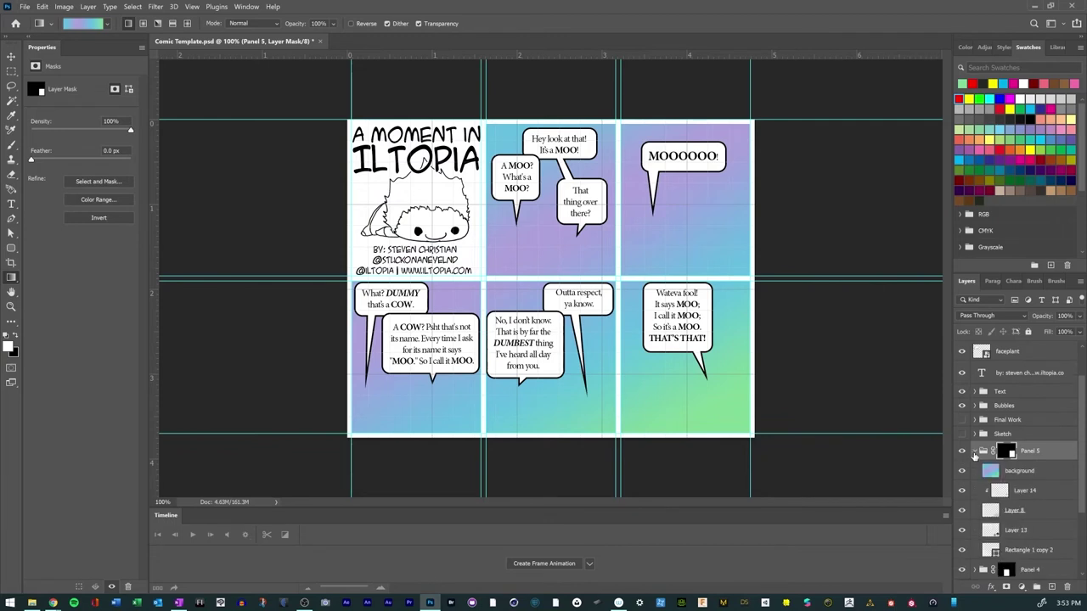
{"action": "scroll", "coordinate": [974, 455], "scroll_direction": "down", "scroll_amount": 3}
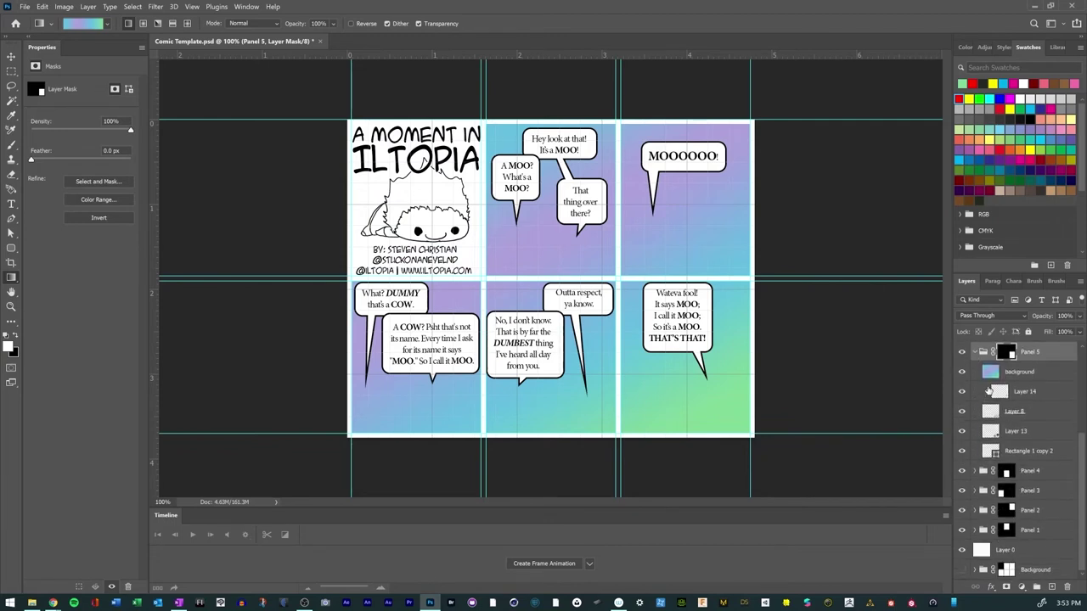
{"action": "left_click", "coordinate": [1016, 375]}
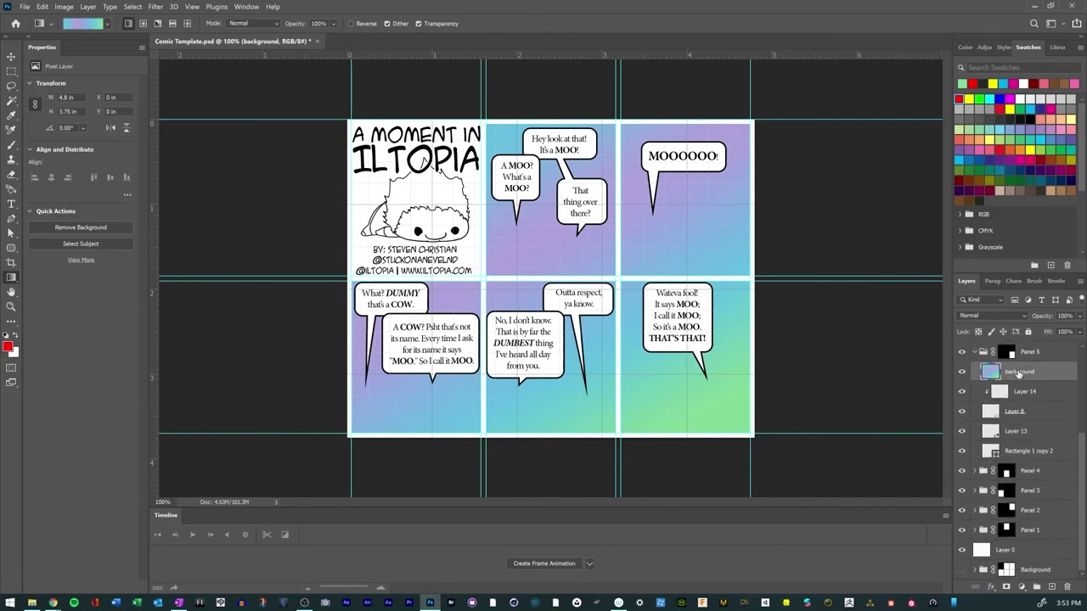
{"action": "left_click_drag", "start_coordinate": [1017, 376], "coordinate": [1019, 450]}
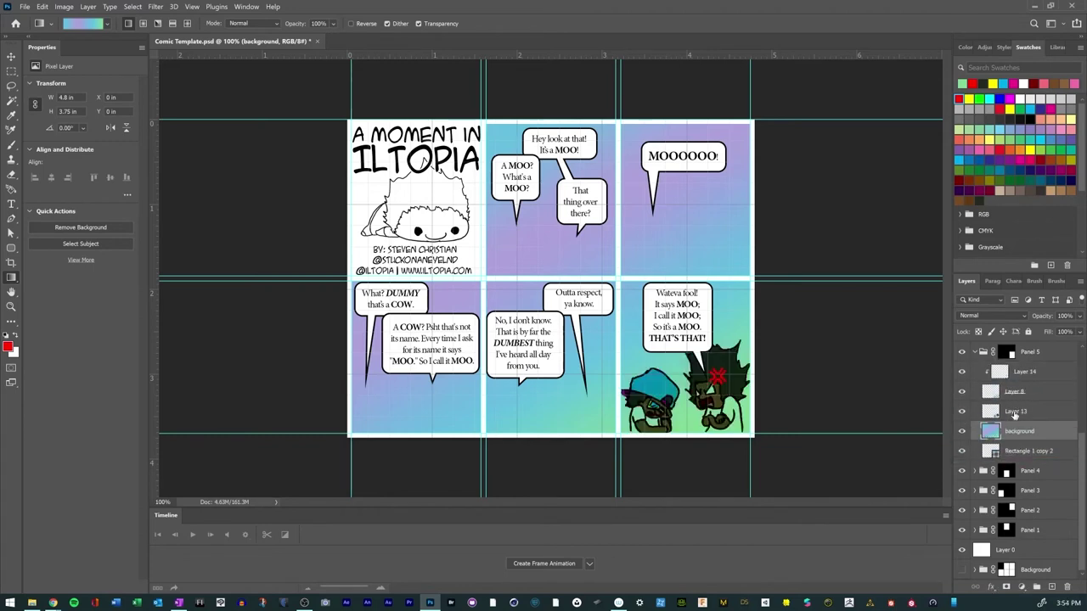
{"action": "left_click", "coordinate": [973, 471]}
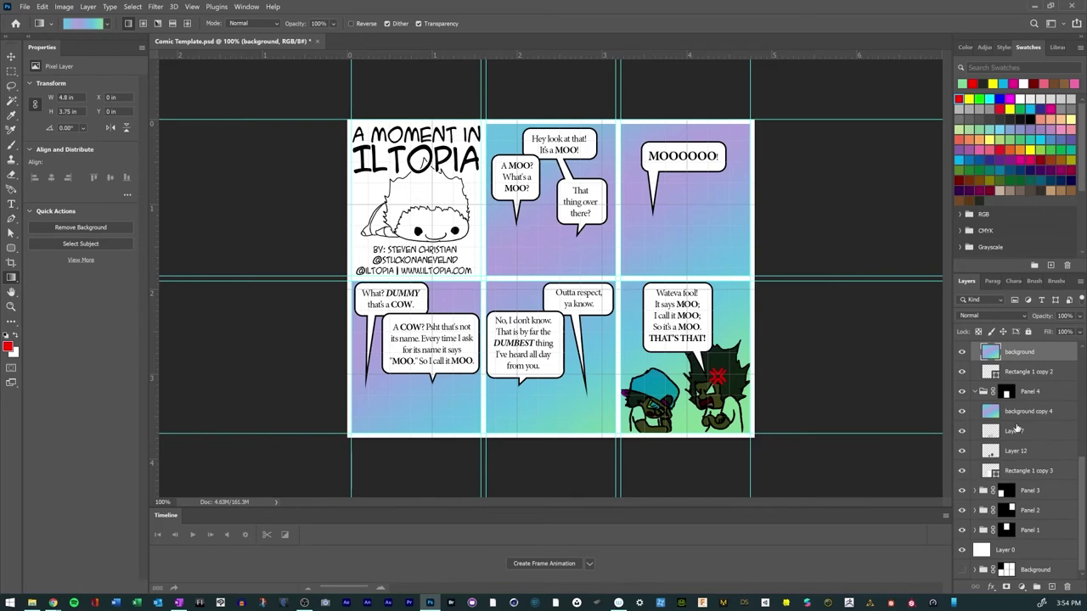
{"action": "left_click_drag", "start_coordinate": [1017, 413], "coordinate": [1011, 465]}
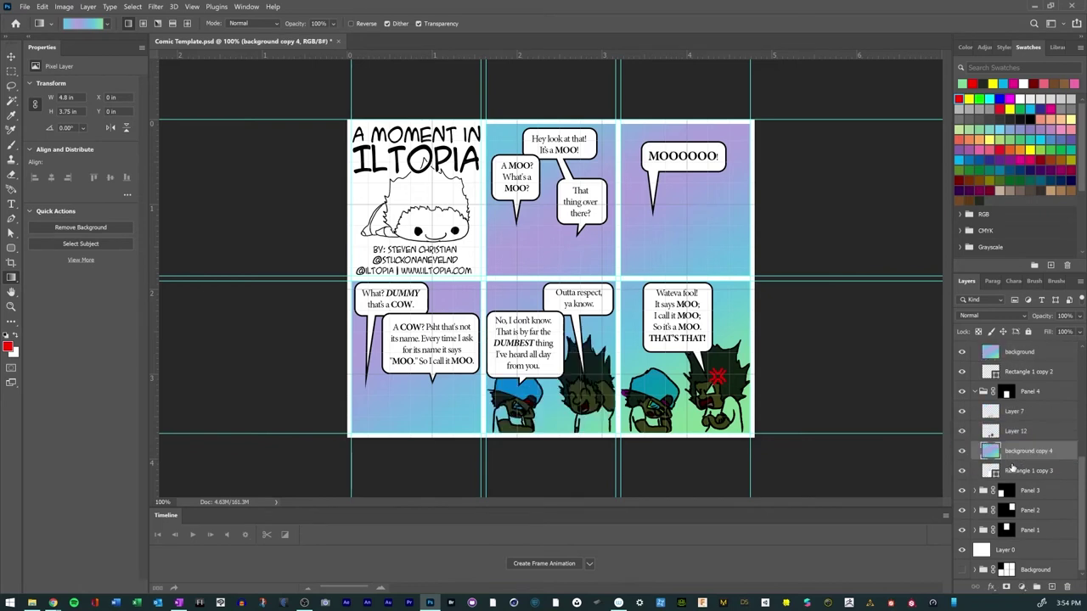
Step: Move background copy 3 below Layer 11 in Panel 3, expand Panels 2 and 1, and select Layer 12
{"action": "left_click", "coordinate": [974, 492]}
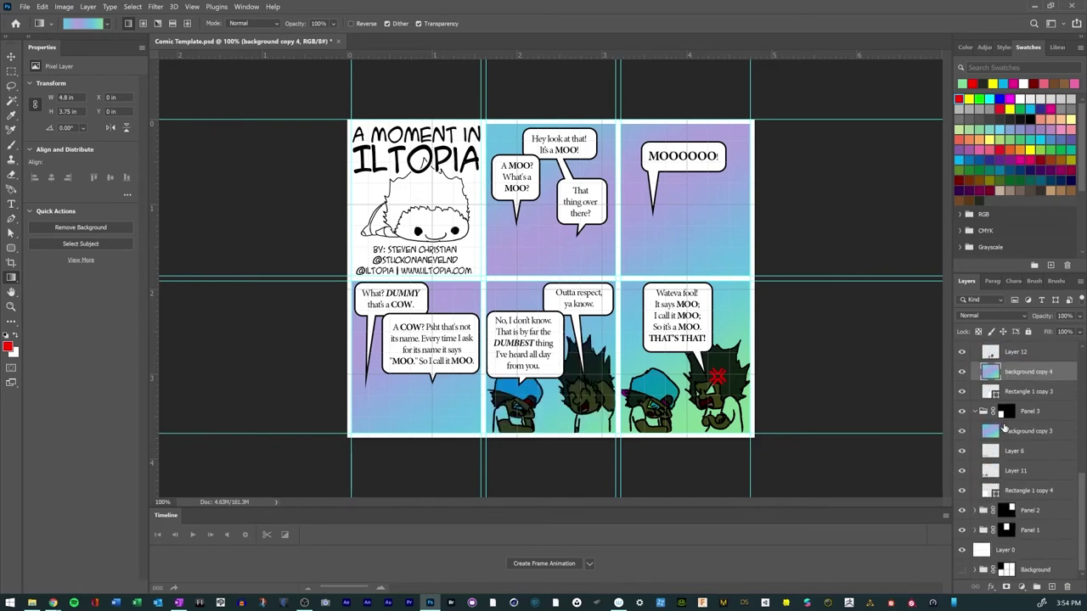
{"action": "left_click_drag", "start_coordinate": [1005, 429], "coordinate": [1016, 519]}
{"action": "left_click", "coordinate": [974, 510]}
{"action": "left_click", "coordinate": [974, 529]}
{"action": "scroll", "coordinate": [1010, 477], "scroll_direction": "up", "scroll_amount": 5}
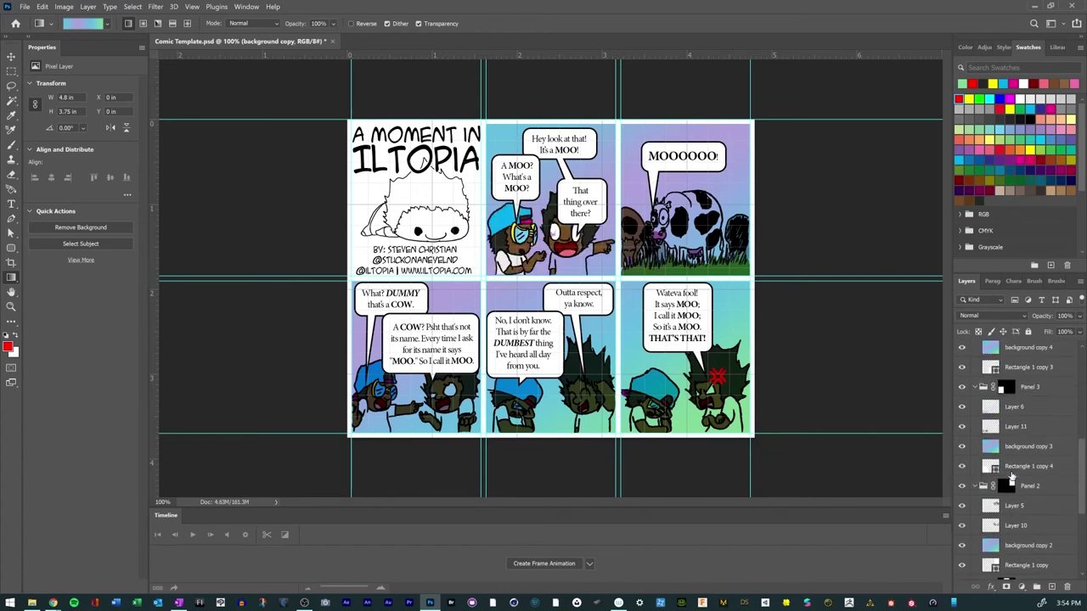
{"action": "scroll", "coordinate": [1010, 477], "scroll_direction": "up", "scroll_amount": 5}
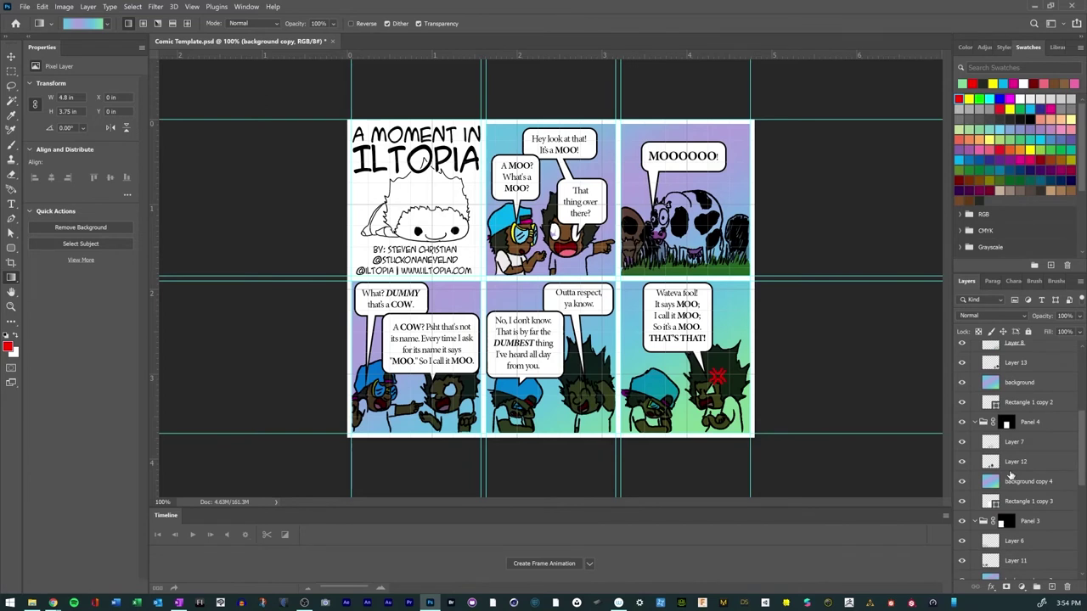
{"action": "scroll", "coordinate": [1011, 477], "scroll_direction": "down", "scroll_amount": 2}
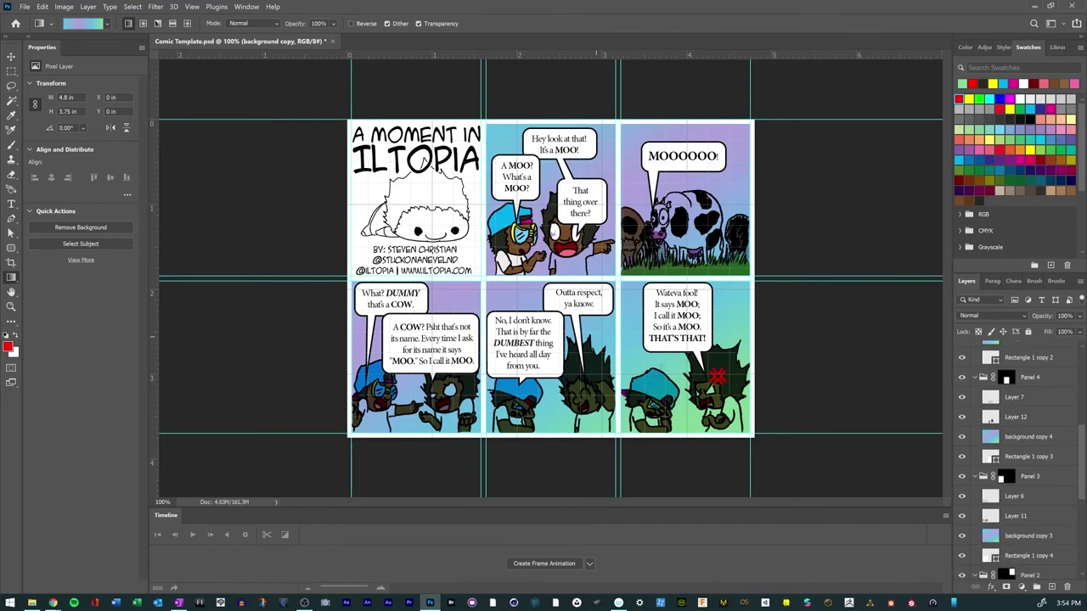
{"action": "left_click", "coordinate": [1007, 421]}
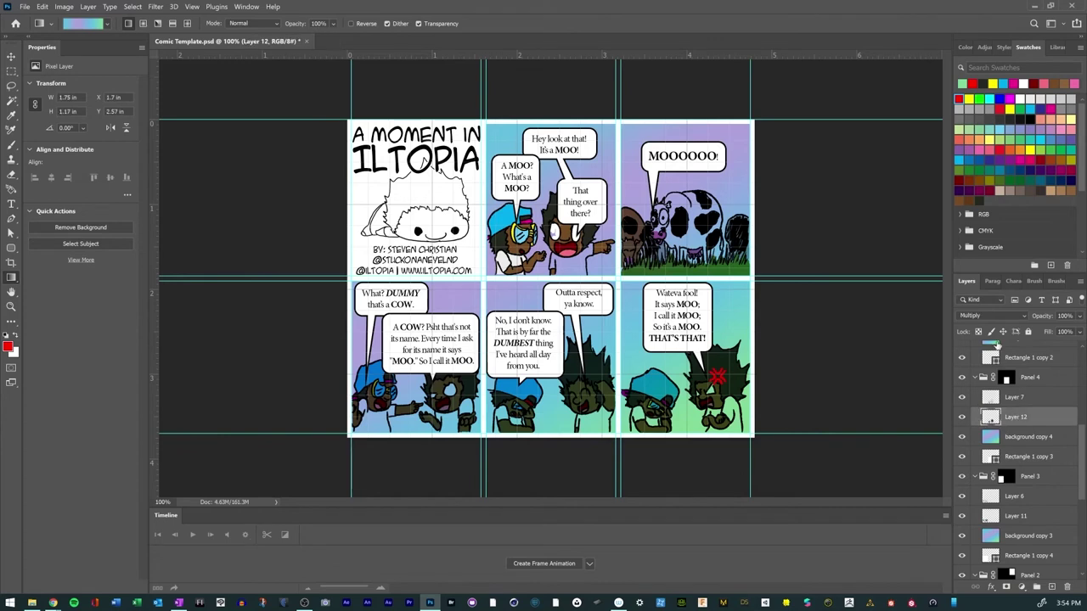
Step: Select the background copy 4 layer, then collapse the Panel 5 and Panel 4 groups
{"action": "left_click", "coordinate": [1018, 436]}
{"action": "left_click", "coordinate": [1012, 417]}
{"action": "left_click", "coordinate": [1027, 437]}
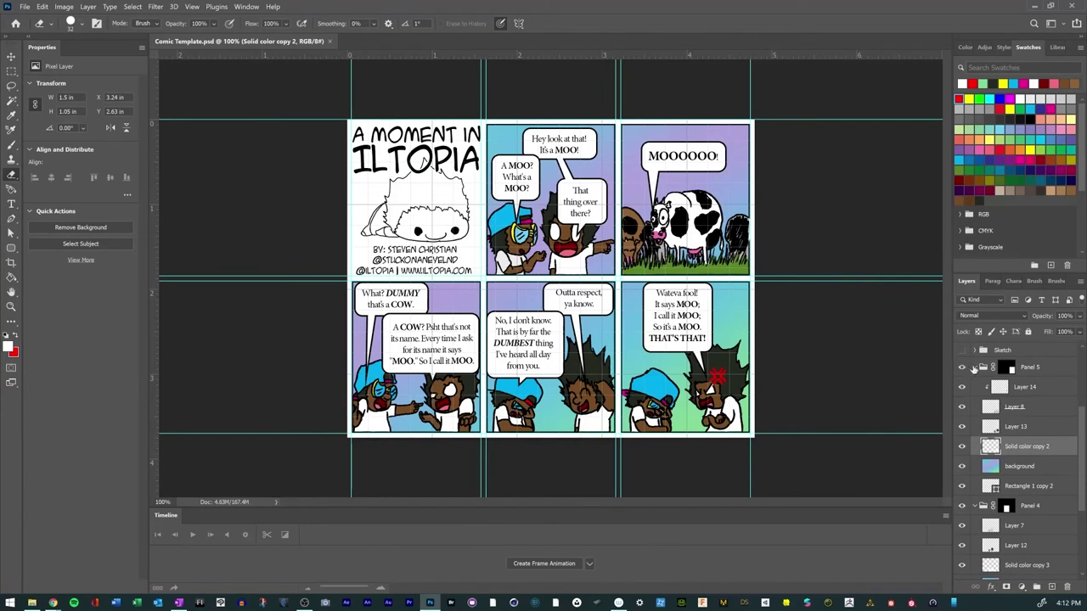
{"action": "left_click", "coordinate": [975, 367]}
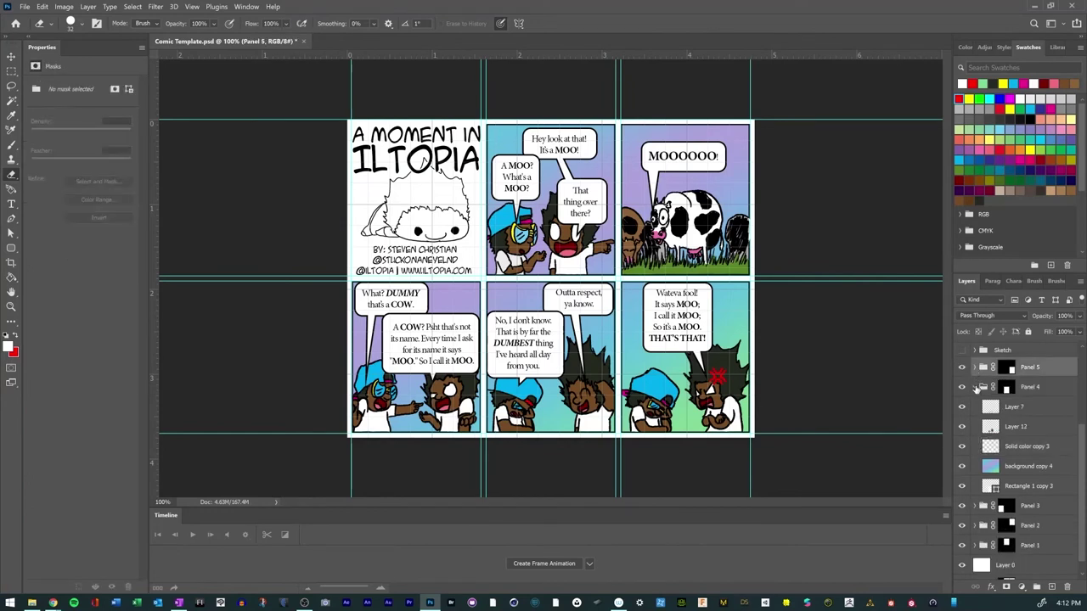
{"action": "left_click", "coordinate": [975, 386]}
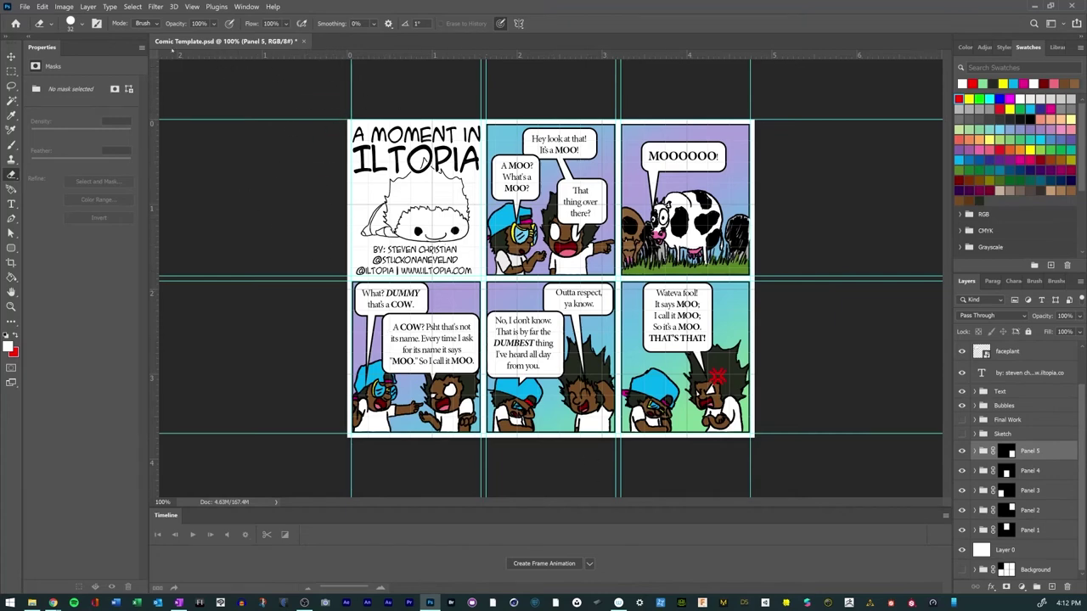
Step: Save the comic document and select the 'a moment in Iltopia' title layer
{"action": "left_click", "coordinate": [25, 6]}
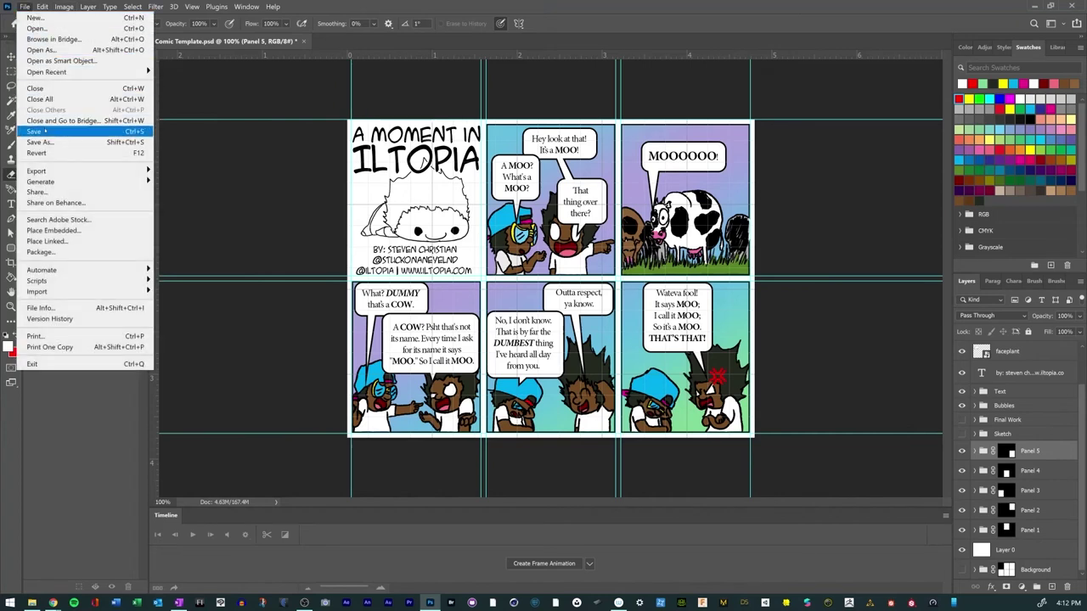
{"action": "left_click", "coordinate": [45, 130]}
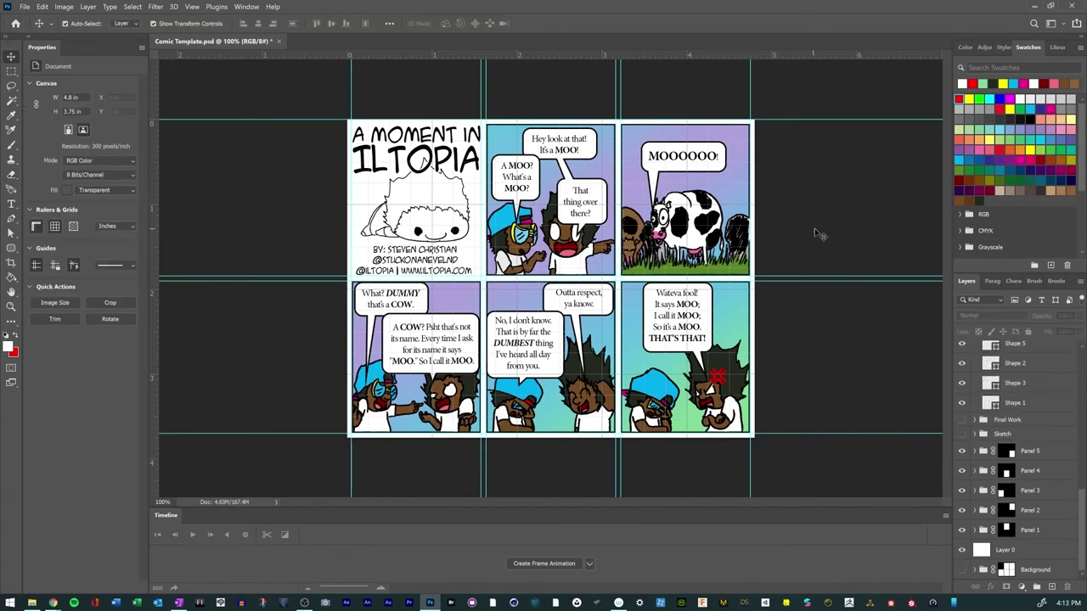
{"action": "scroll", "coordinate": [1002, 382], "scroll_direction": "up", "scroll_amount": 8}
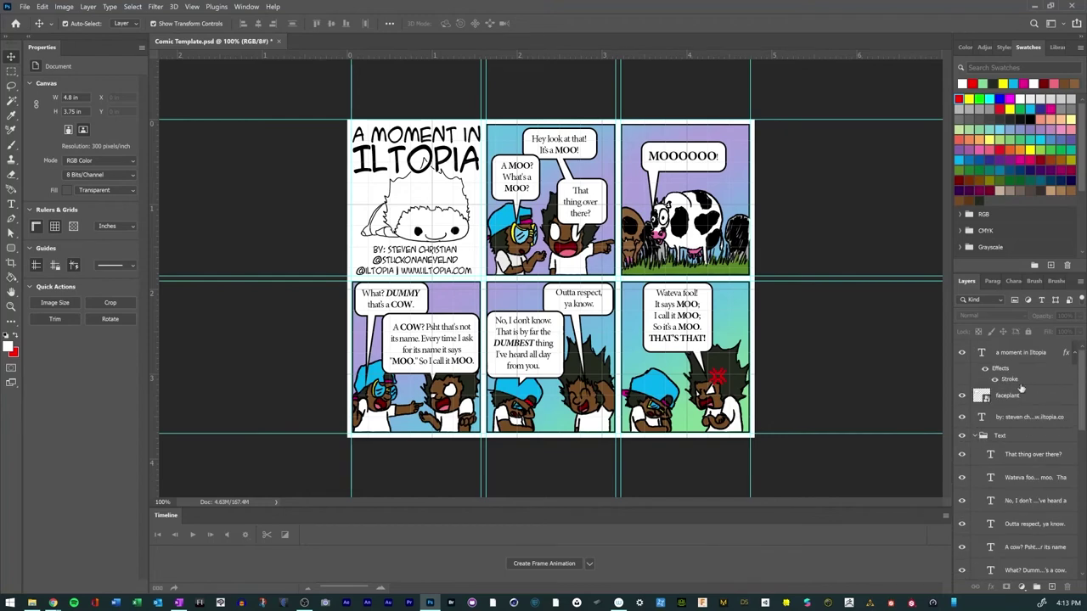
{"action": "left_click", "coordinate": [1016, 355]}
Step: Convert the title, faceplant and byline layers into one smart object, 'a moment in Iltopia'
{"action": "scroll", "coordinate": [1006, 378], "scroll_direction": "down", "scroll_amount": 8}
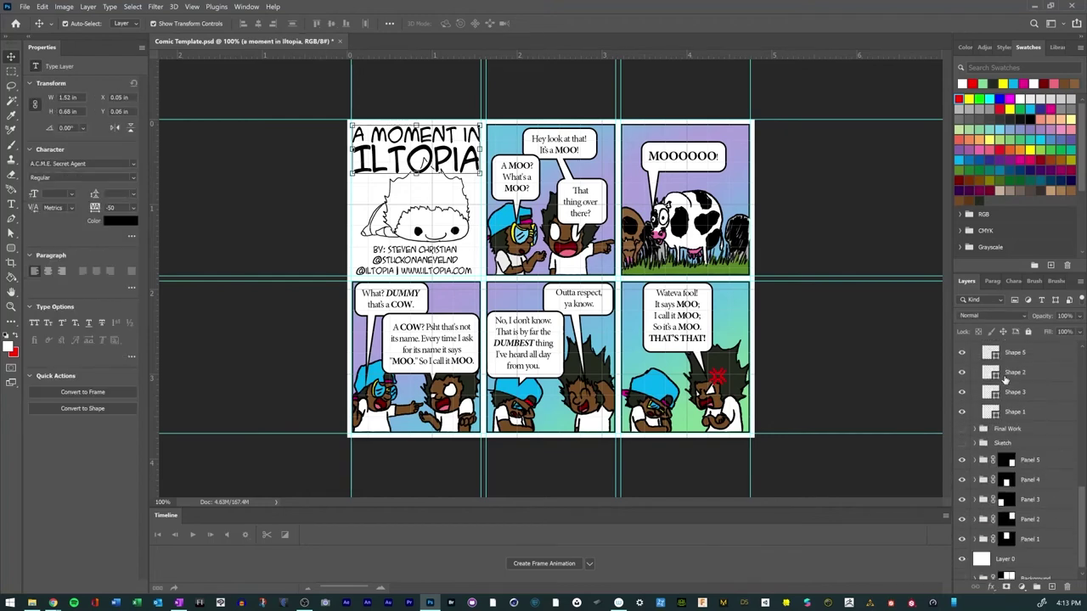
{"action": "scroll", "coordinate": [1007, 379], "scroll_direction": "up", "scroll_amount": 8}
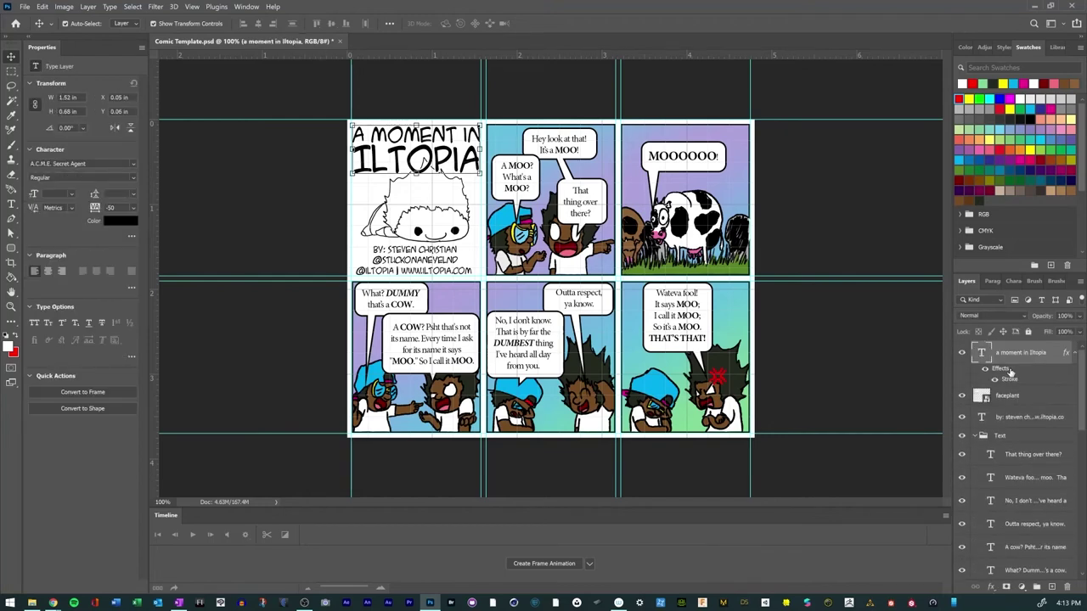
{"action": "left_click", "coordinate": [1005, 422], "text": "shift"}
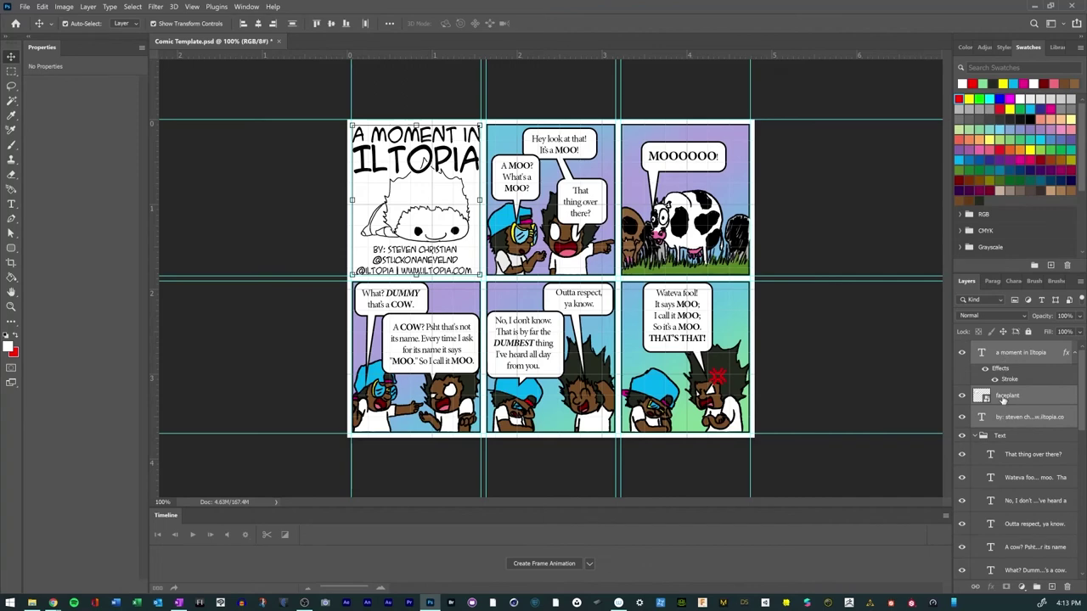
{"action": "right_click", "coordinate": [998, 352]}
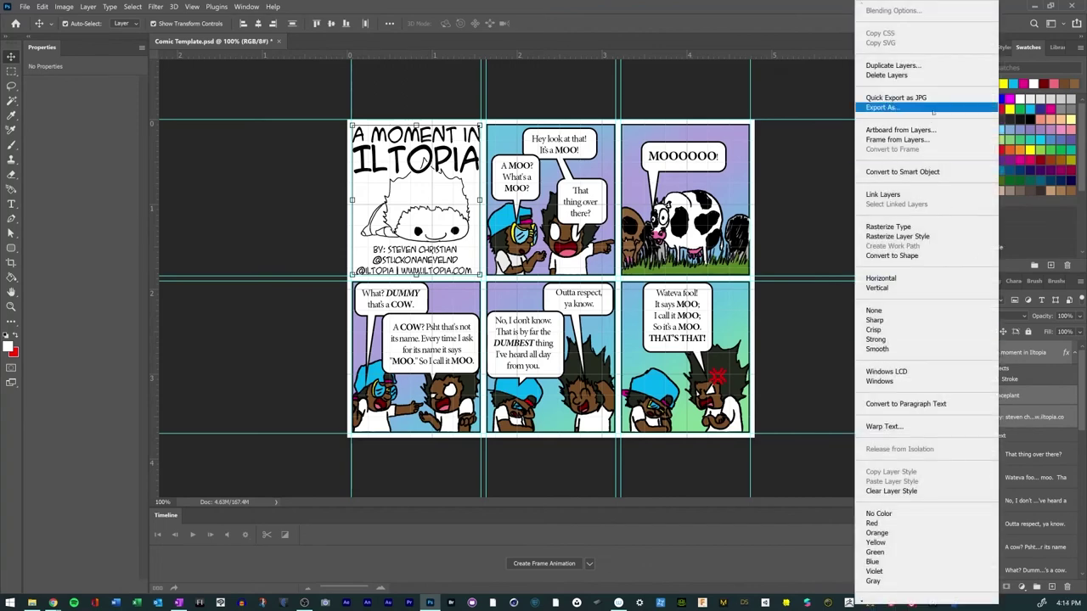
{"action": "left_click", "coordinate": [921, 172]}
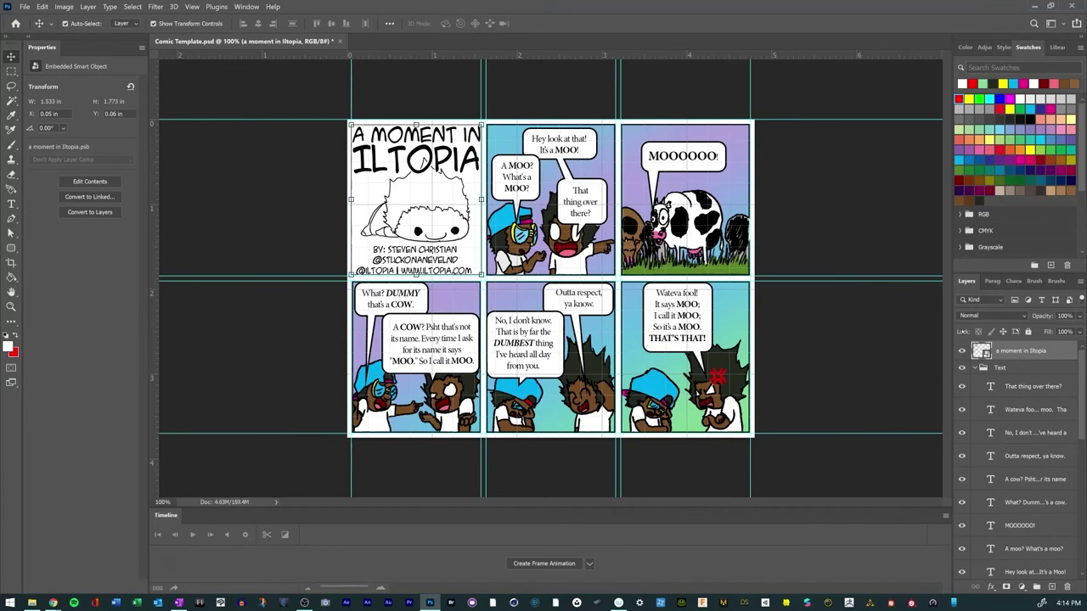
{"action": "left_click", "coordinate": [24, 6]}
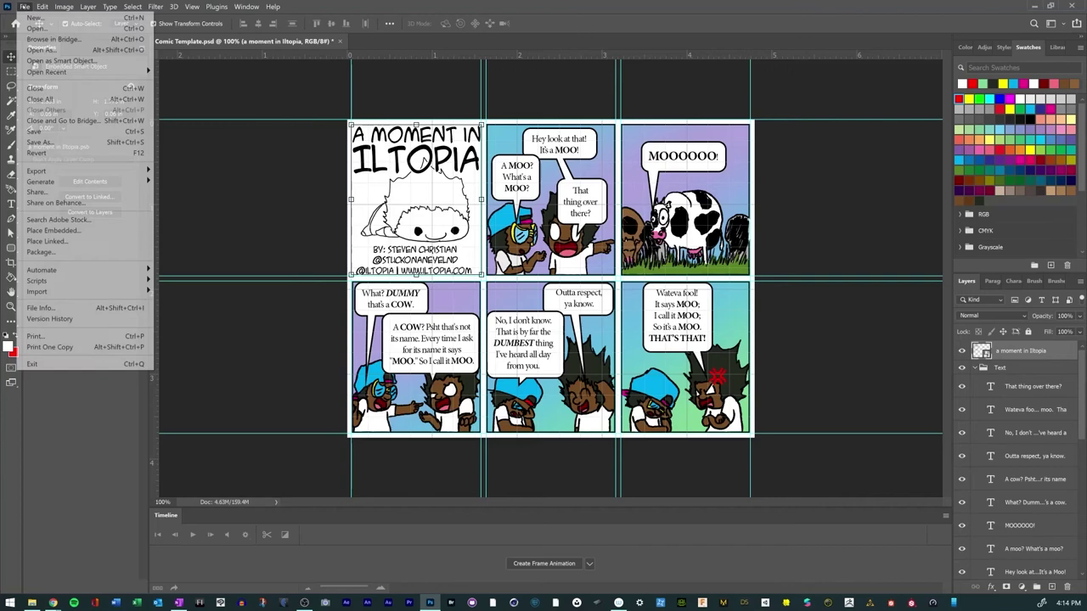
Step: Save a copy named 'Comic Template webcomic.psd' in the Quirky Comic folder
{"action": "left_click", "coordinate": [65, 142]}
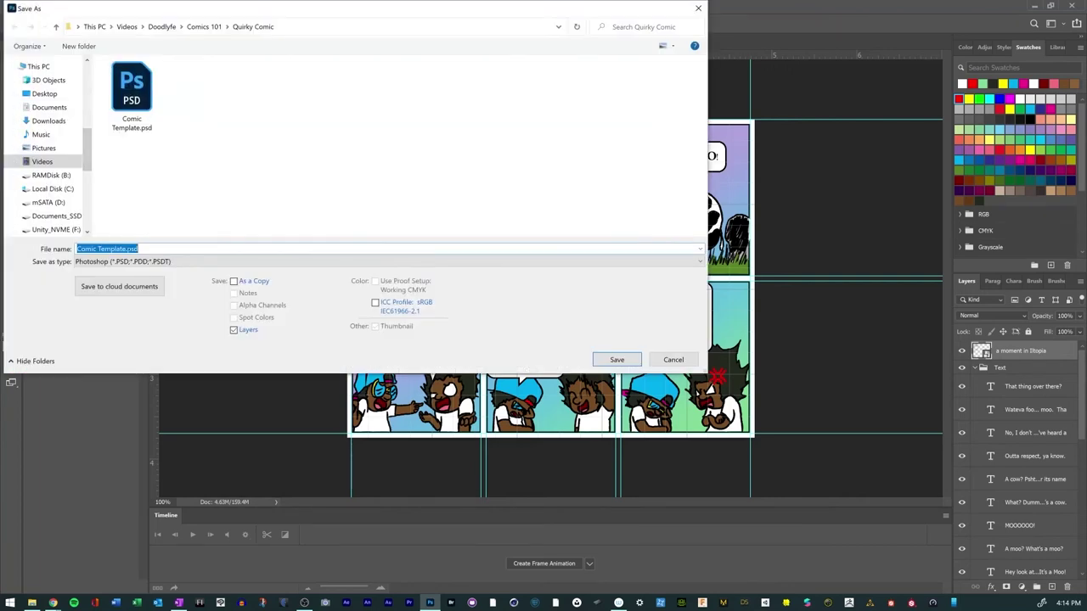
{"action": "left_click", "coordinate": [125, 249]}
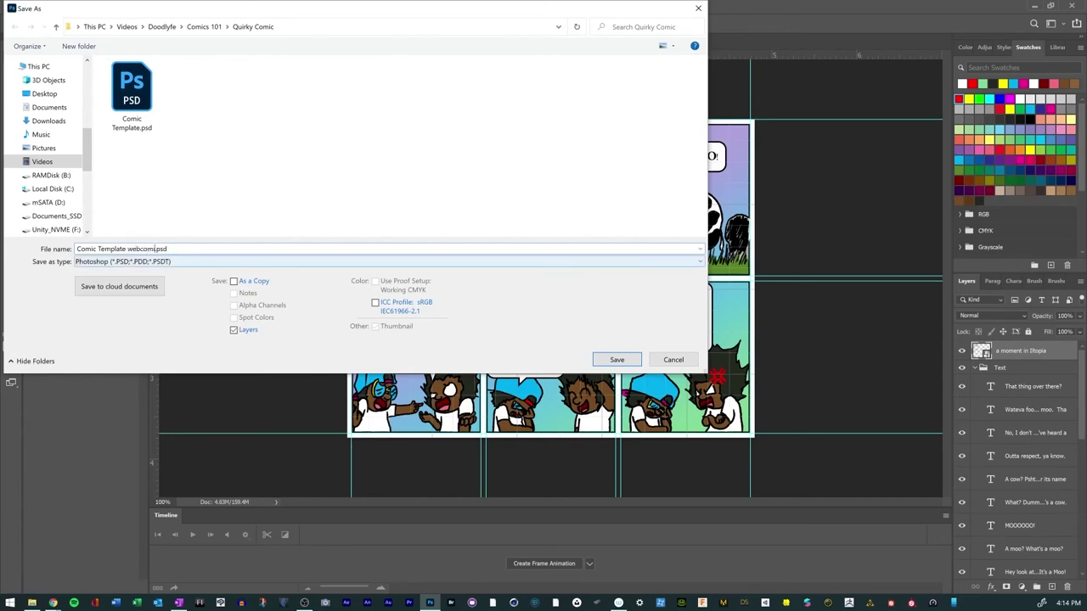
{"action": "key", "text": "Return"}
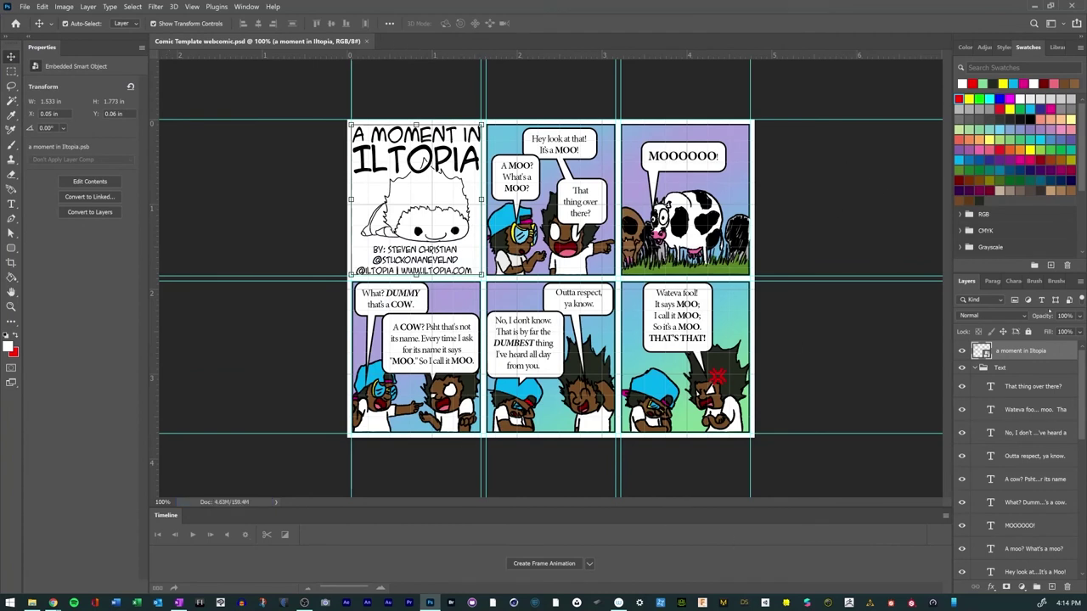
{"action": "left_click", "coordinate": [976, 370]}
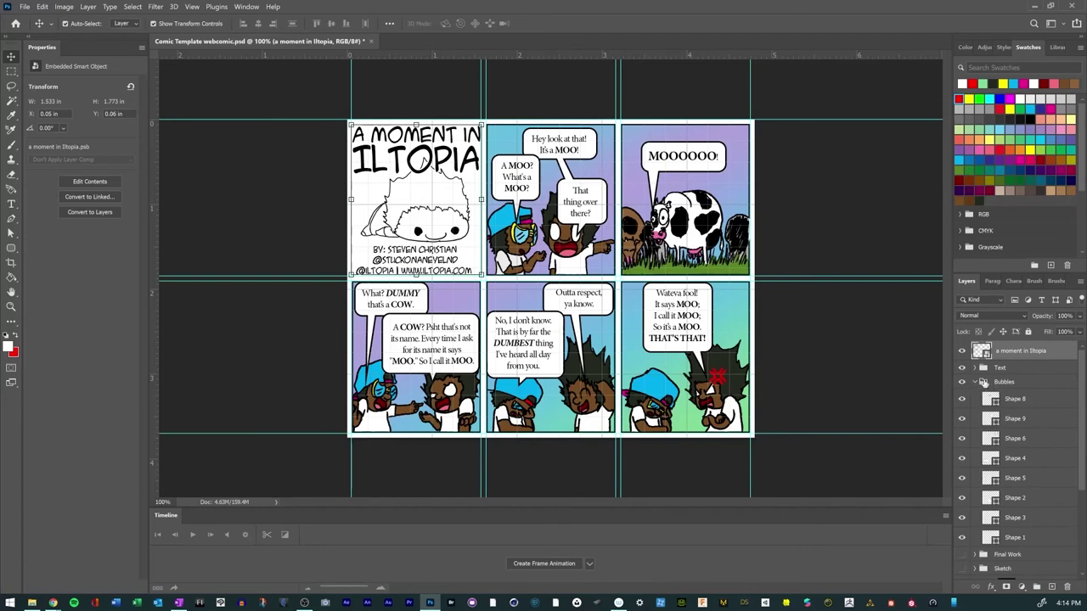
{"action": "scroll", "coordinate": [991, 387], "scroll_direction": "down", "scroll_amount": 3}
{"action": "left_click", "coordinate": [1027, 452]}
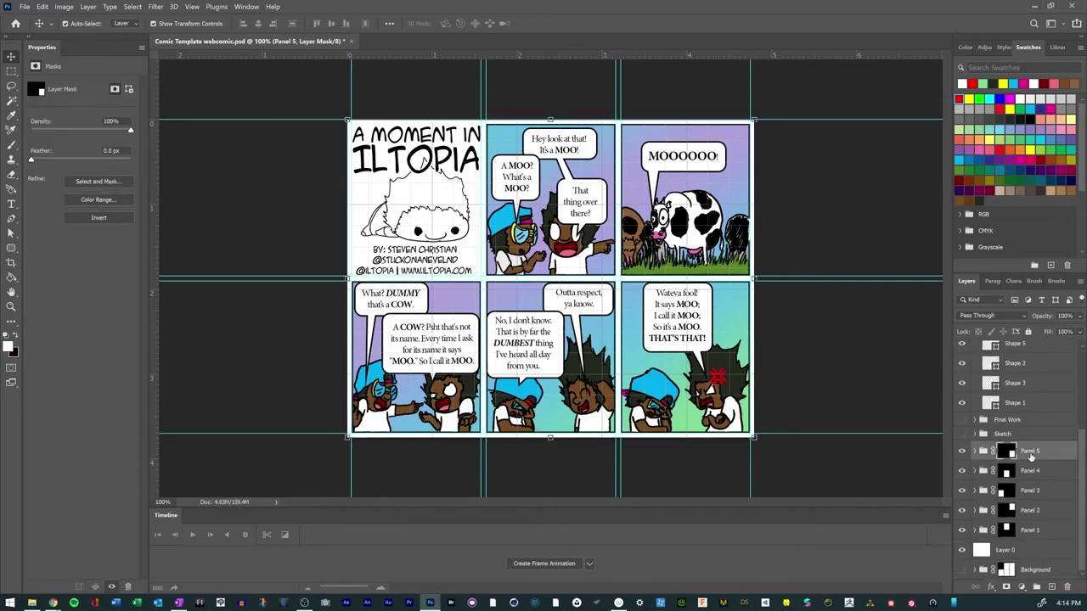
{"action": "right_click", "coordinate": [1031, 456]}
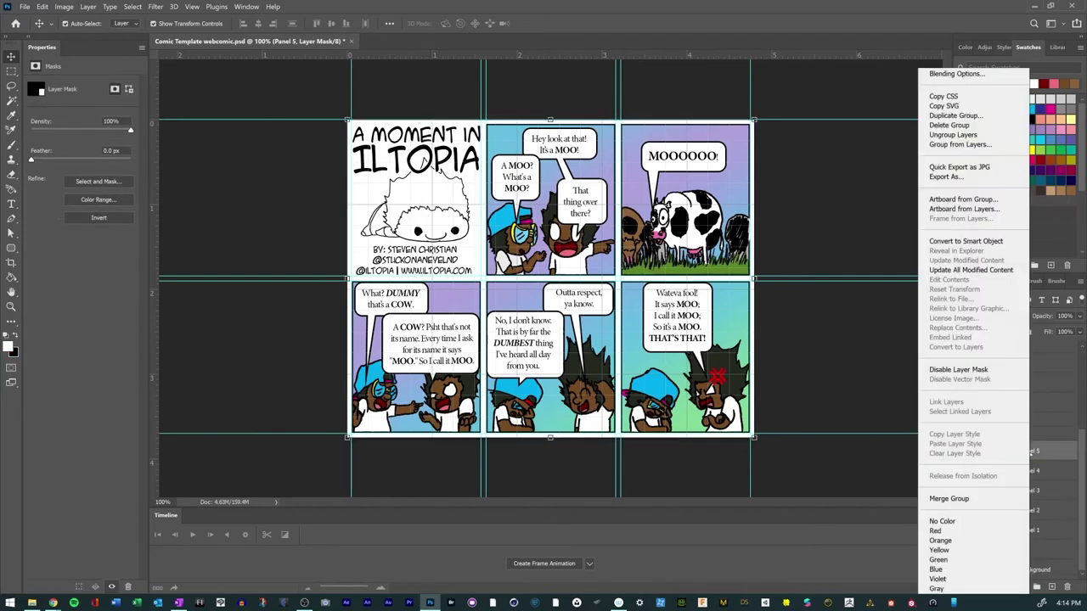
{"action": "left_click", "coordinate": [965, 241]}
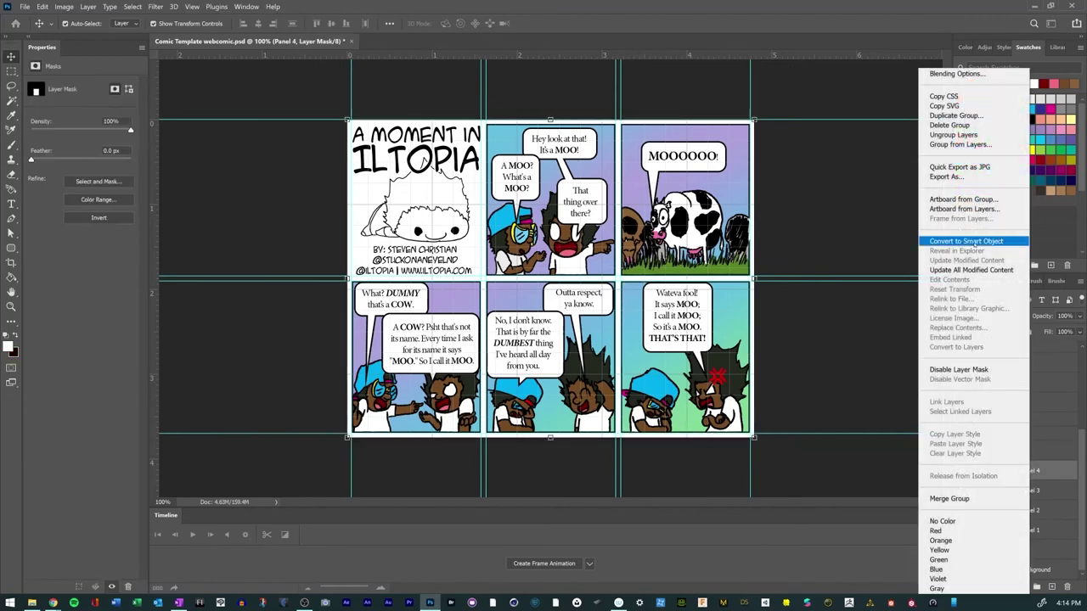
{"action": "left_click", "coordinate": [965, 241]}
{"action": "right_click", "coordinate": [1028, 499]}
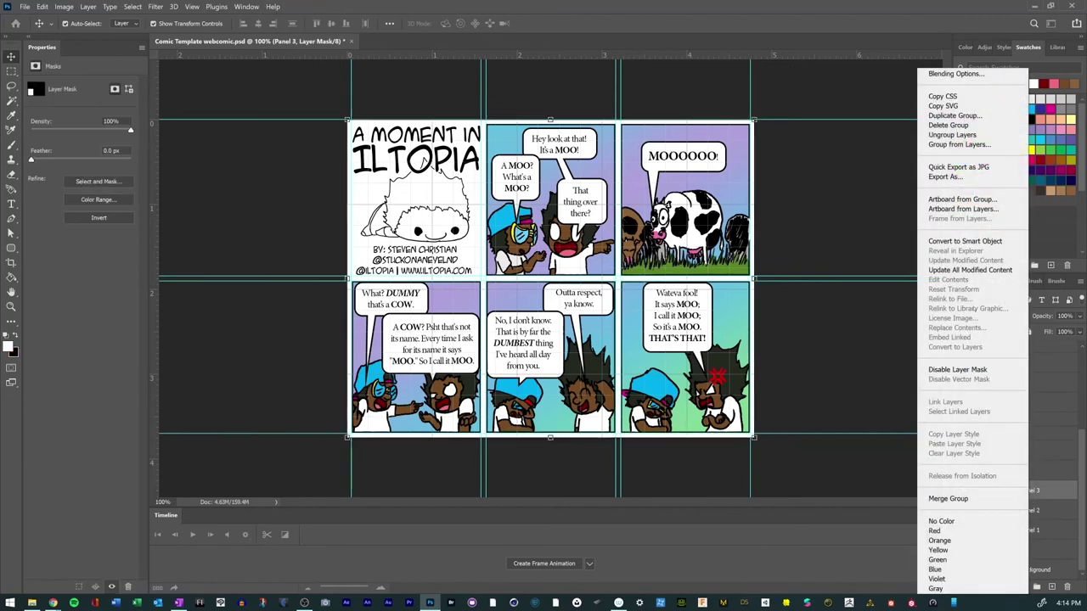
{"action": "left_click", "coordinate": [965, 242]}
{"action": "right_click", "coordinate": [1028, 509]}
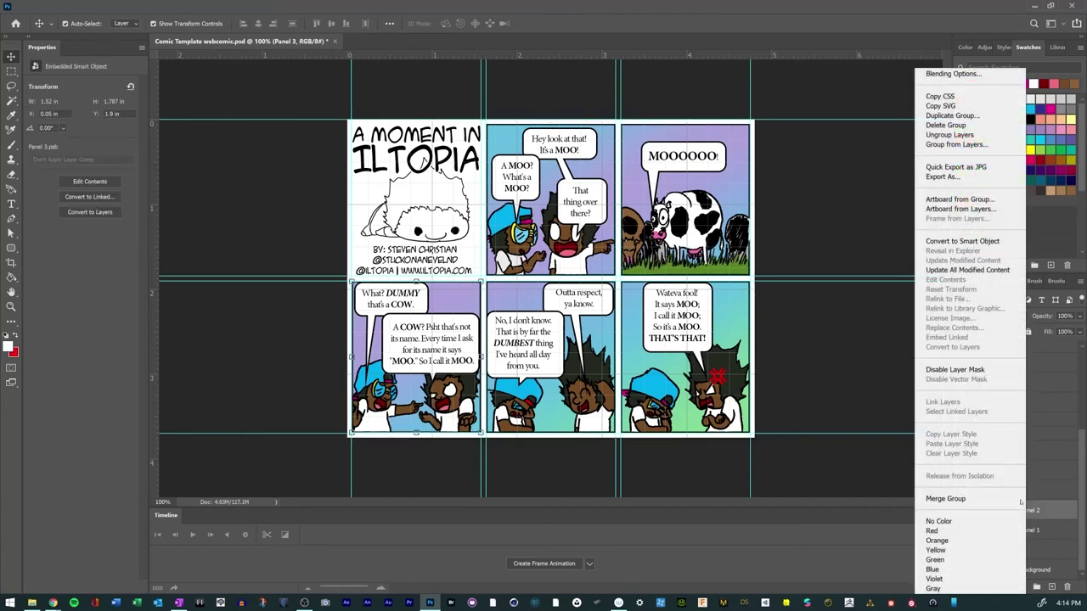
{"action": "left_click", "coordinate": [965, 241]}
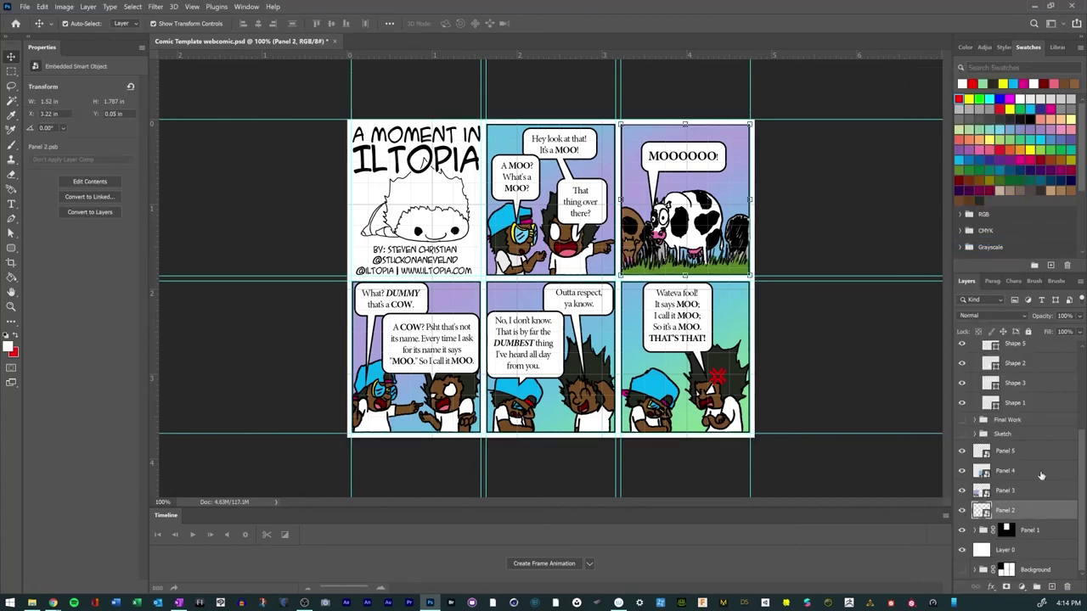
{"action": "right_click", "coordinate": [1037, 533]}
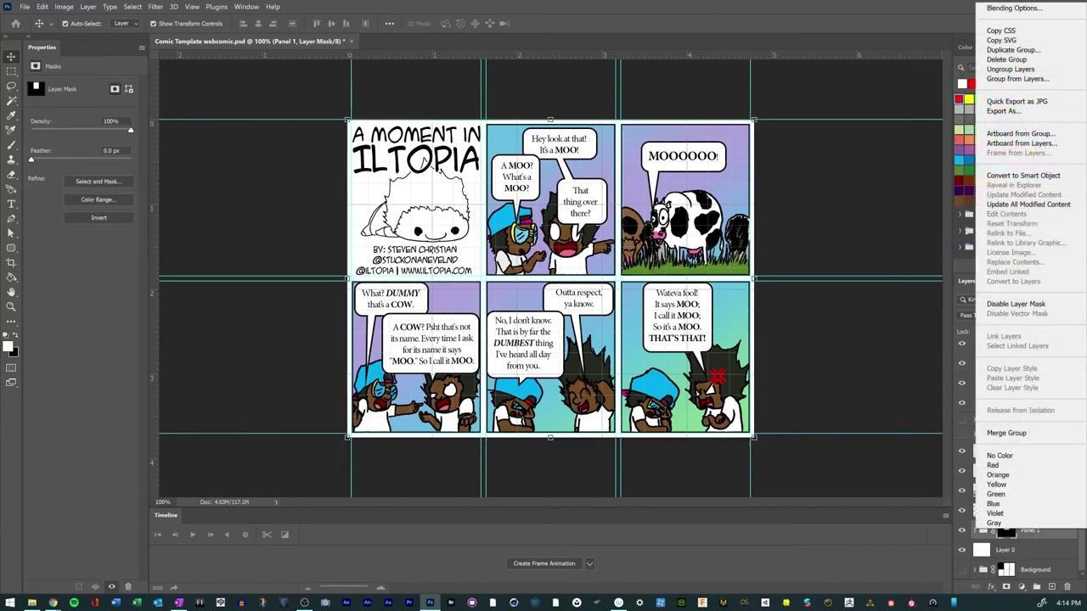
{"action": "left_click", "coordinate": [1009, 174]}
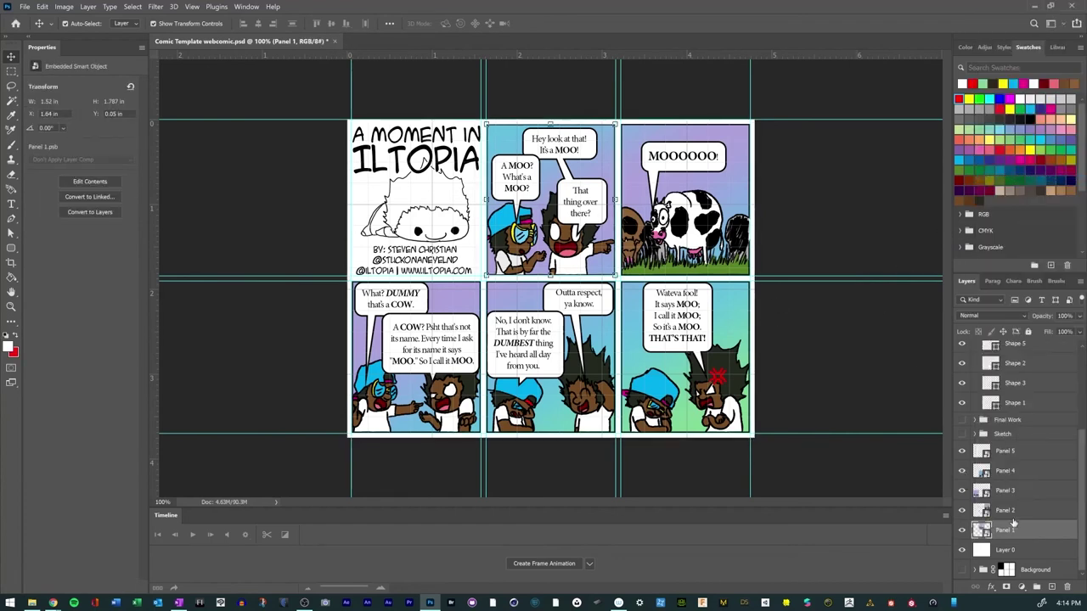
{"action": "left_click", "coordinate": [1015, 458]}
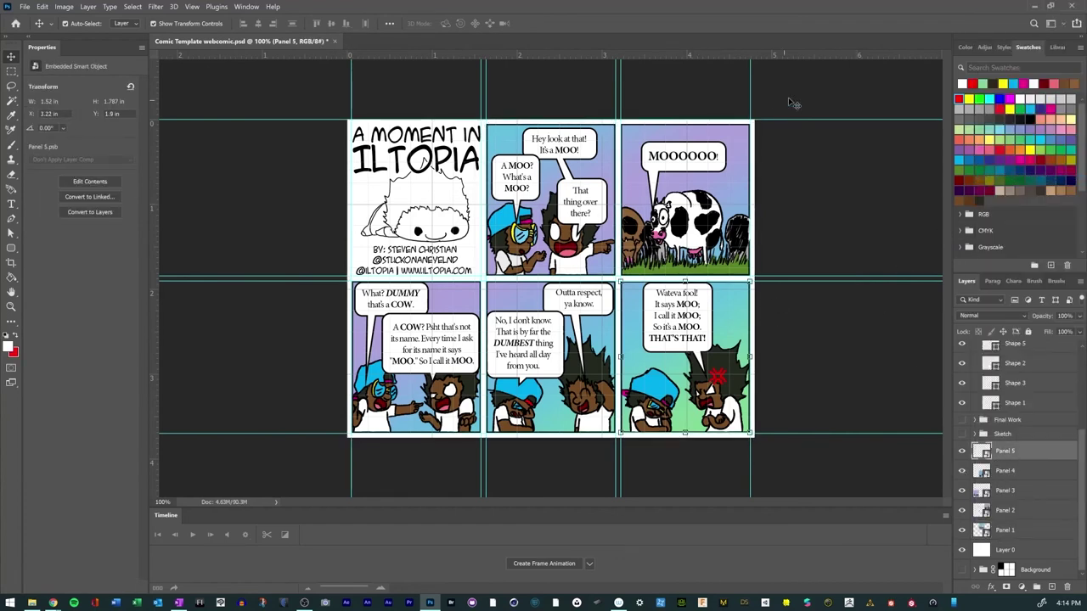
{"action": "left_click_drag", "start_coordinate": [794, 102], "coordinate": [630, 279]}
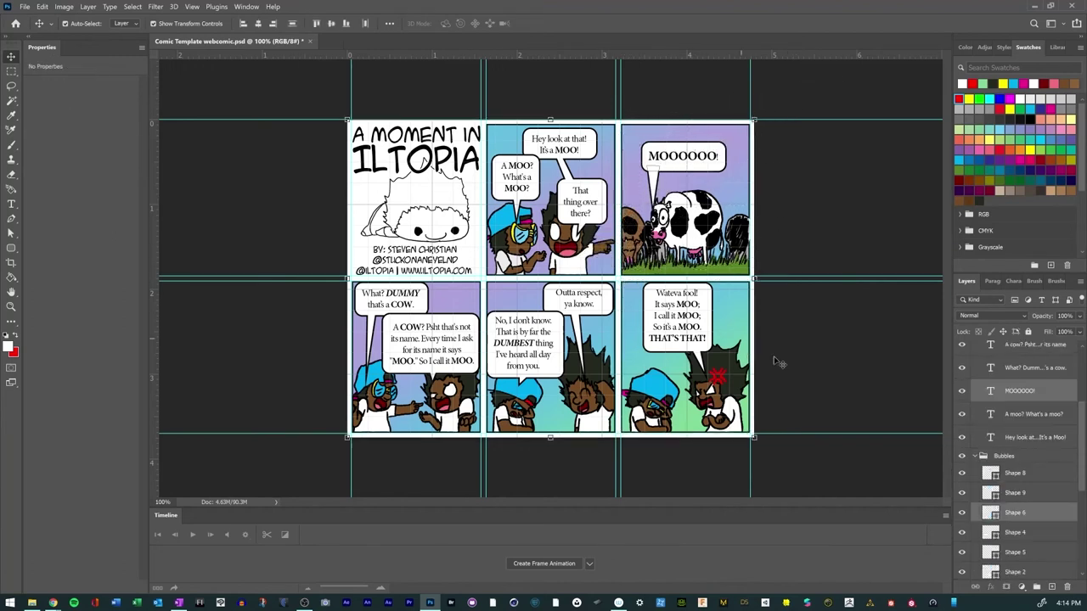
Step: Lock Layer 0, then marquee-select the layers of the top-right panel
{"action": "left_click", "coordinate": [1001, 550]}
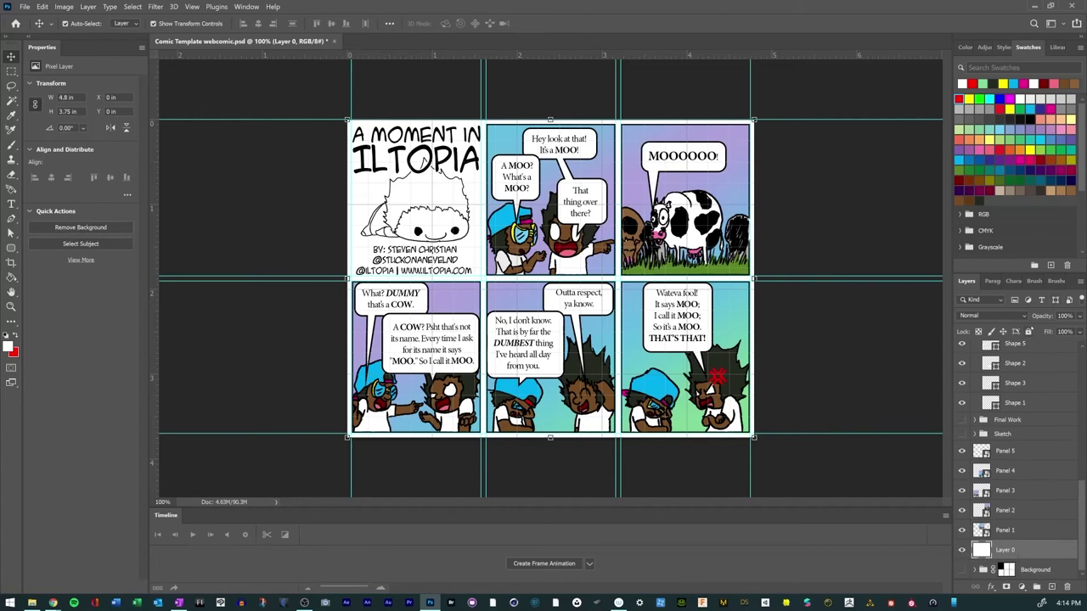
{"action": "key", "text": "ctrl+slash"}
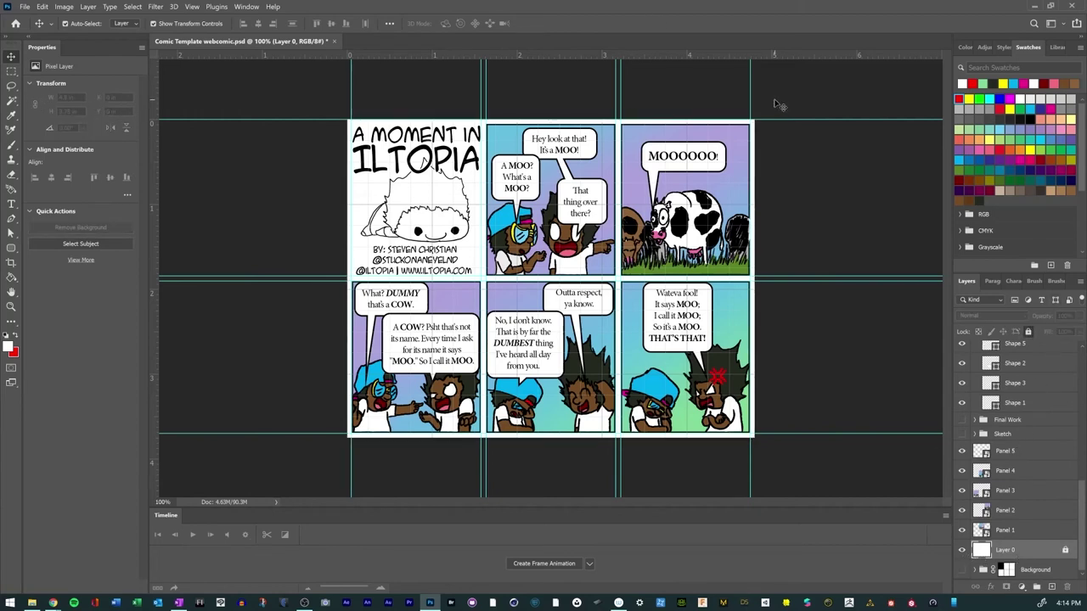
{"action": "left_click_drag", "start_coordinate": [774, 99], "coordinate": [624, 284]}
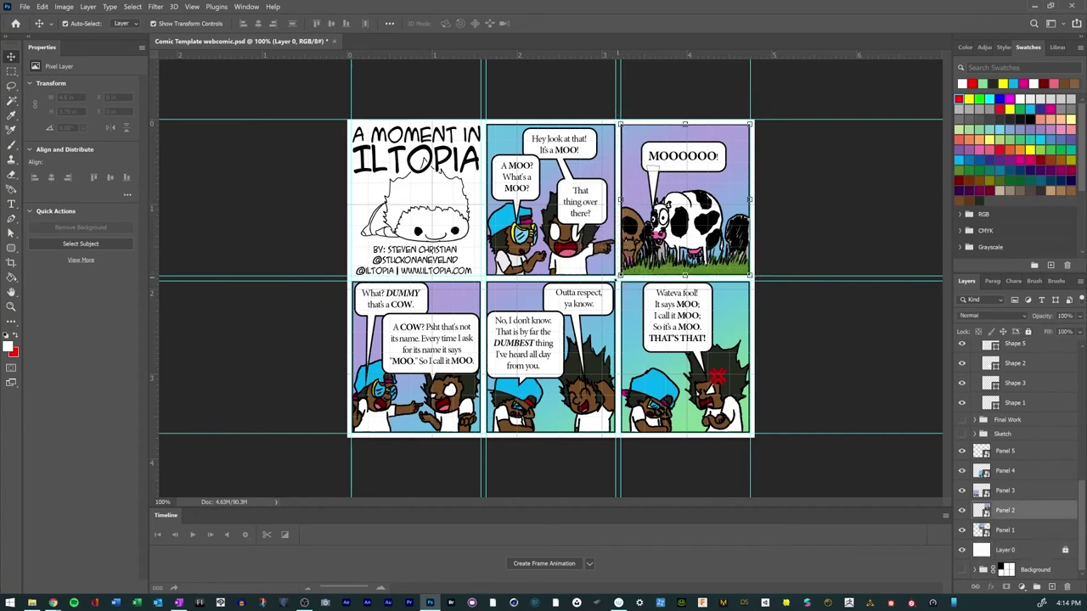
{"action": "scroll", "coordinate": [1007, 408], "scroll_direction": "up", "scroll_amount": 5}
{"action": "scroll", "coordinate": [1010, 399], "scroll_direction": "down", "scroll_amount": 6}
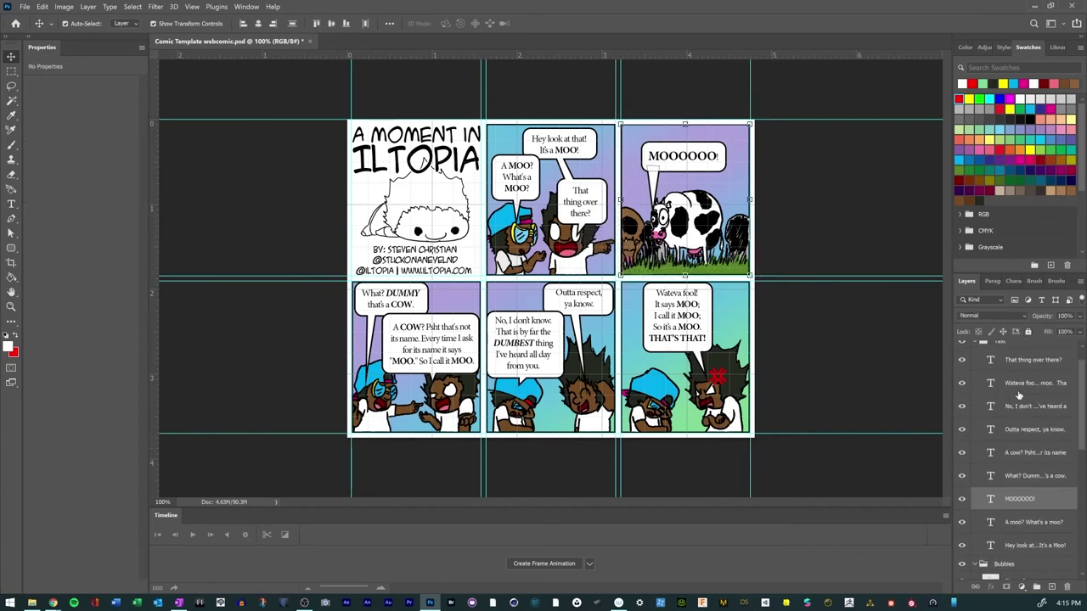
{"action": "scroll", "coordinate": [1018, 366], "scroll_direction": "down", "scroll_amount": 2}
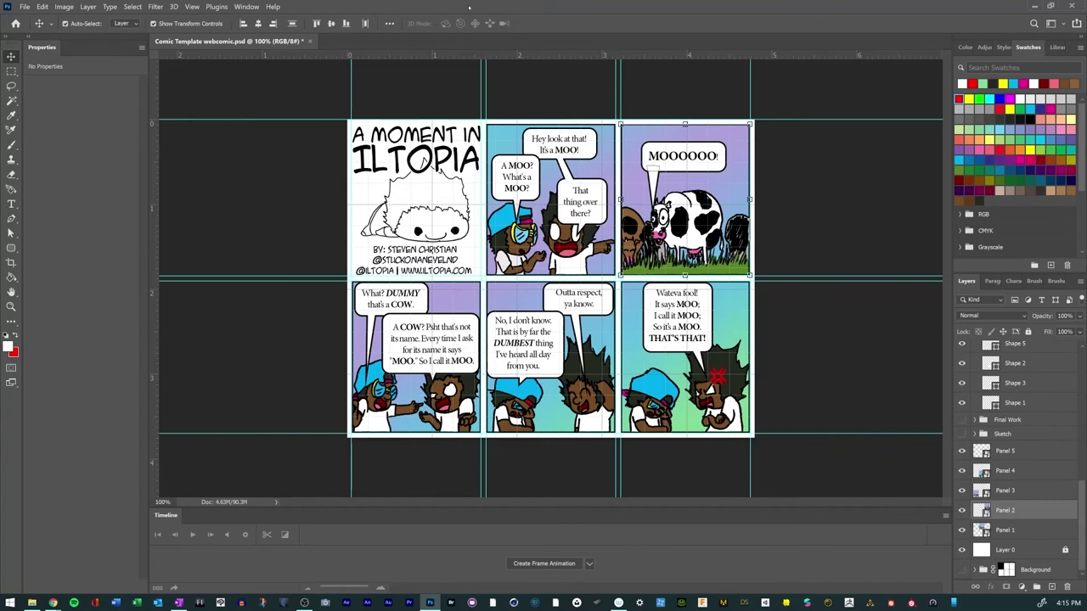
Step: Clear the selection and marquee-select the layers of the top-middle panel
{"action": "left_click", "coordinate": [505, 104]}
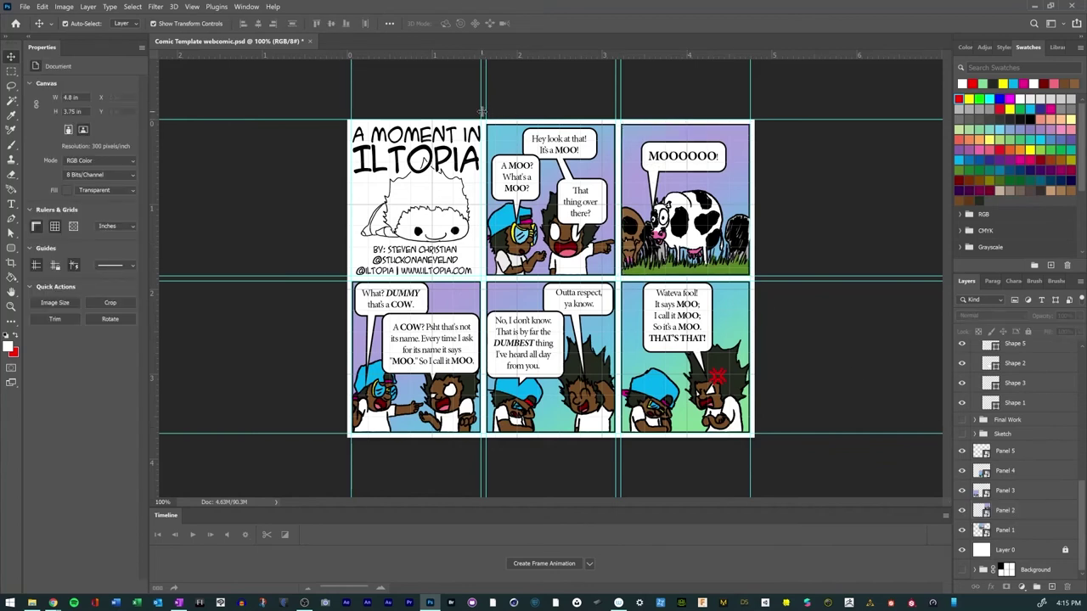
{"action": "left_click_drag", "start_coordinate": [491, 119], "coordinate": [624, 287]}
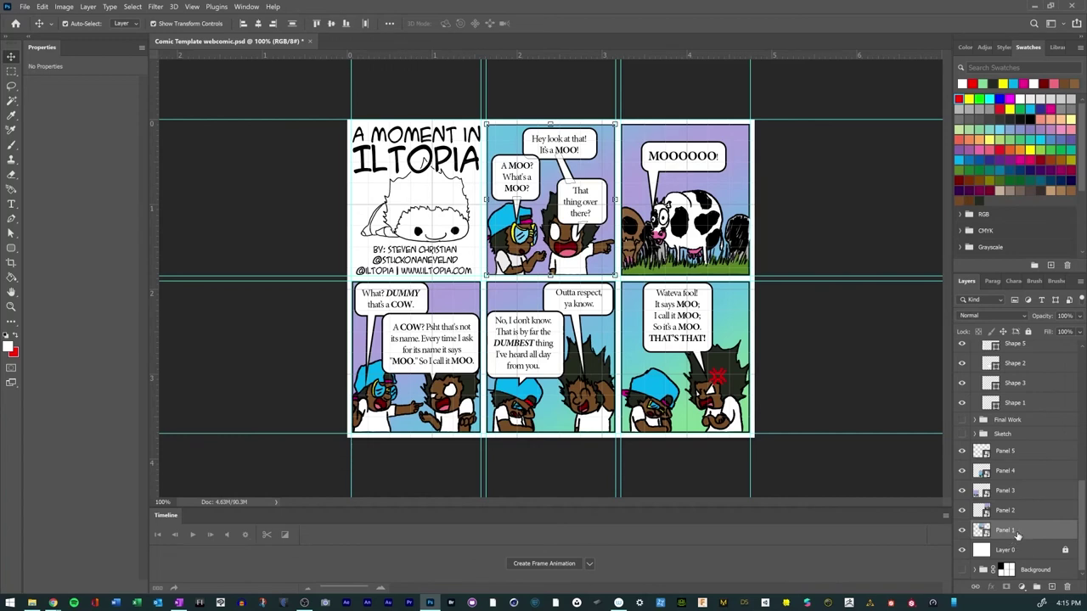
{"action": "scroll", "coordinate": [1016, 532], "scroll_direction": "up", "scroll_amount": 5}
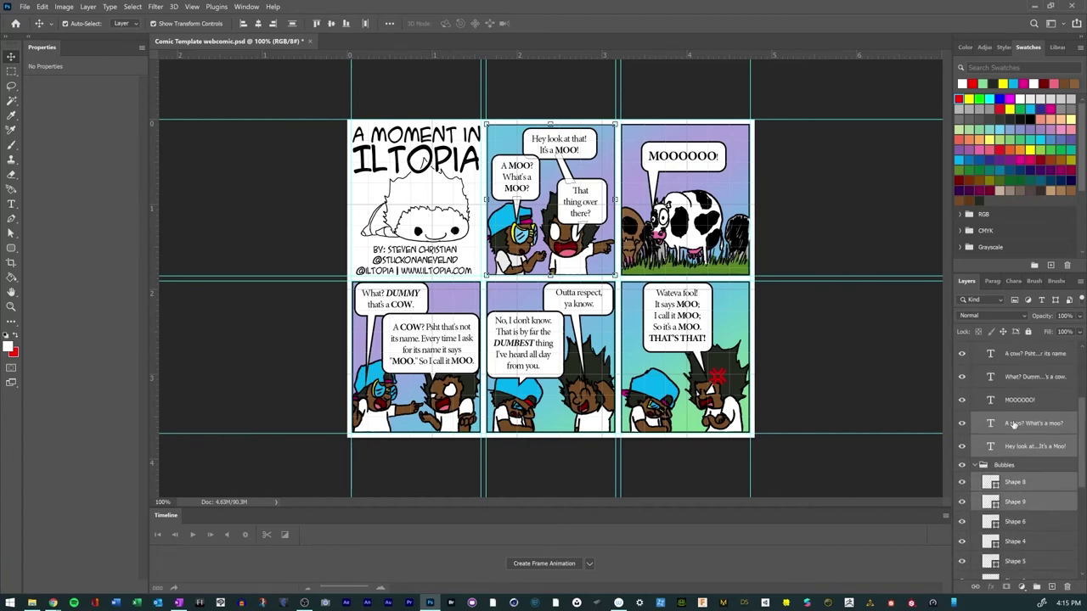
{"action": "scroll", "coordinate": [1014, 429], "scroll_direction": "up", "scroll_amount": 4}
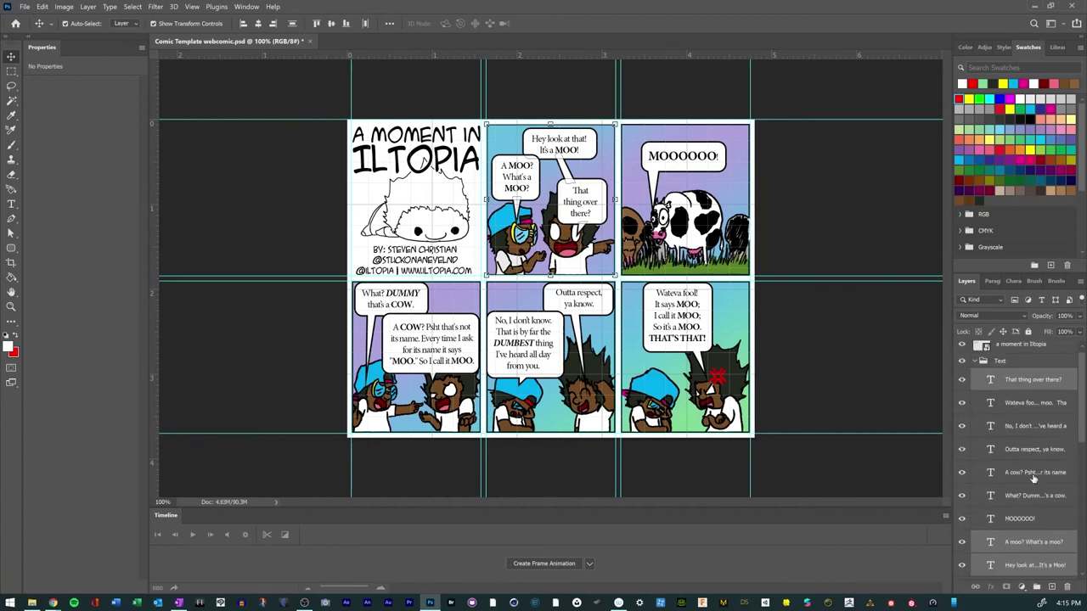
{"action": "scroll", "coordinate": [1034, 479], "scroll_direction": "up", "scroll_amount": 1}
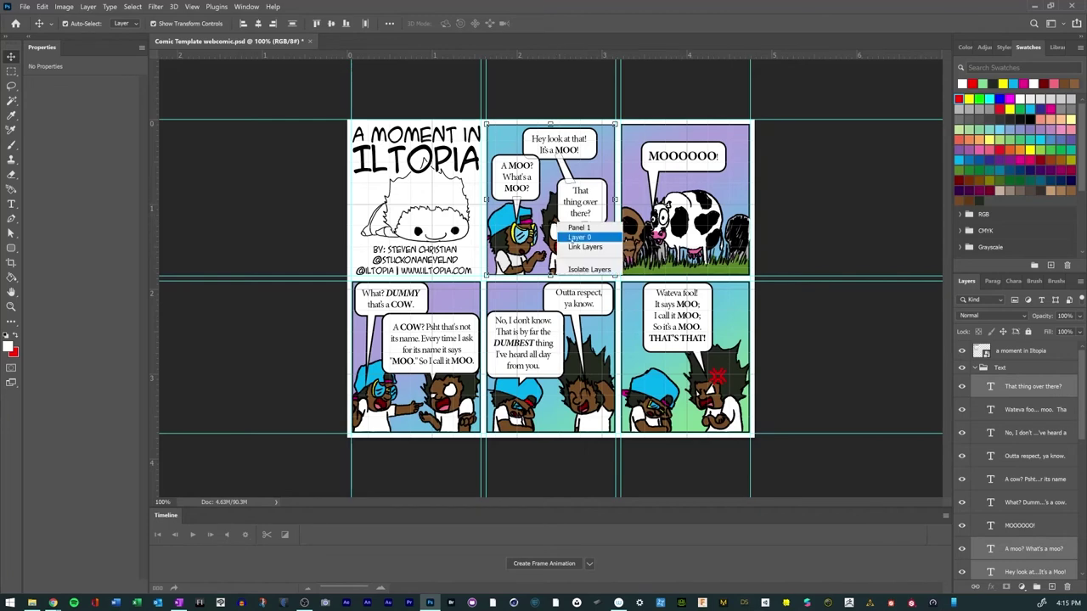
Step: Convert the selected title panel layers to a smart object named Panel1, outside the Text group
{"action": "right_click", "coordinate": [1005, 387]}
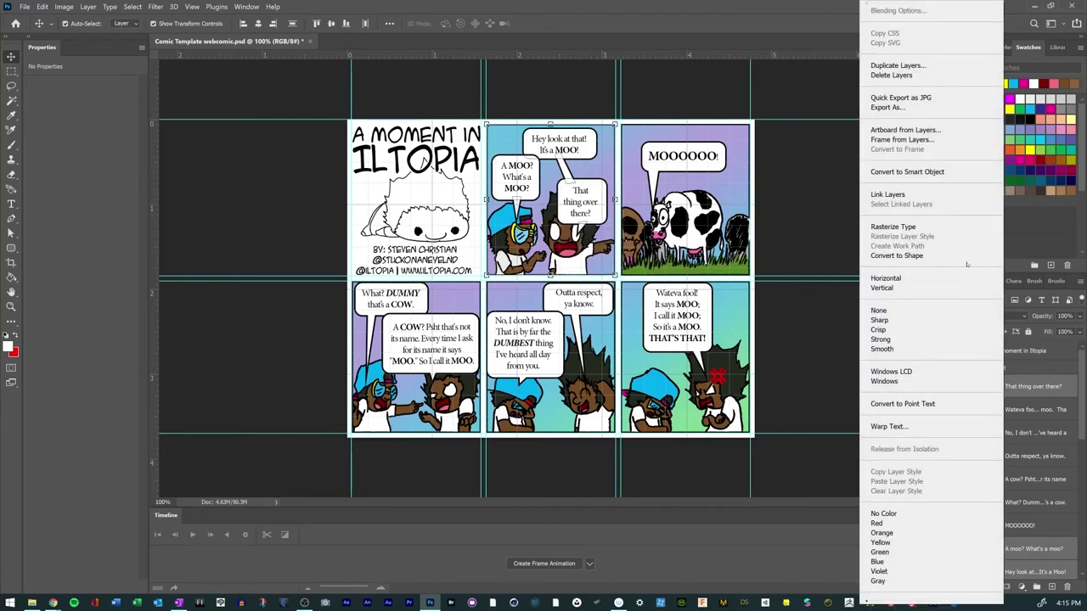
{"action": "left_click", "coordinate": [948, 173]}
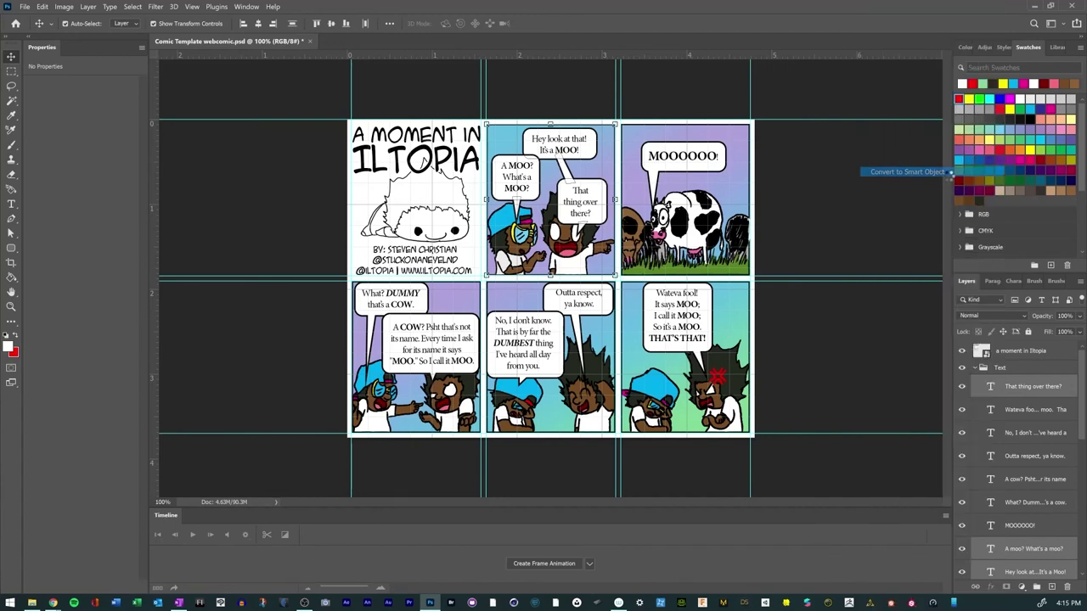
{"action": "double_click", "coordinate": [1025, 387]}
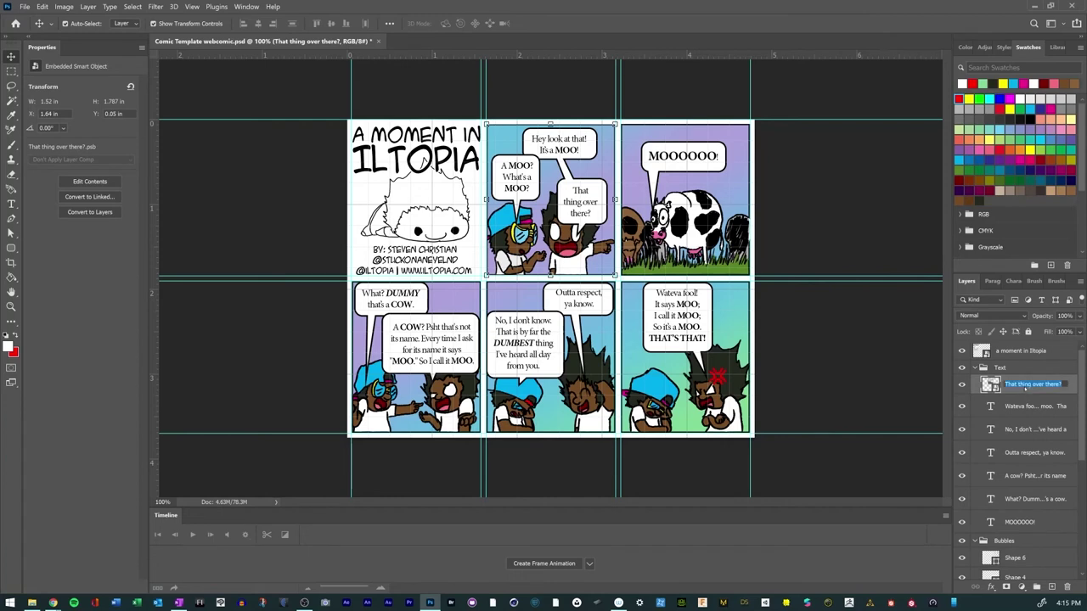
{"action": "type", "text": "Panel1"}
{"action": "key", "text": "Return"}
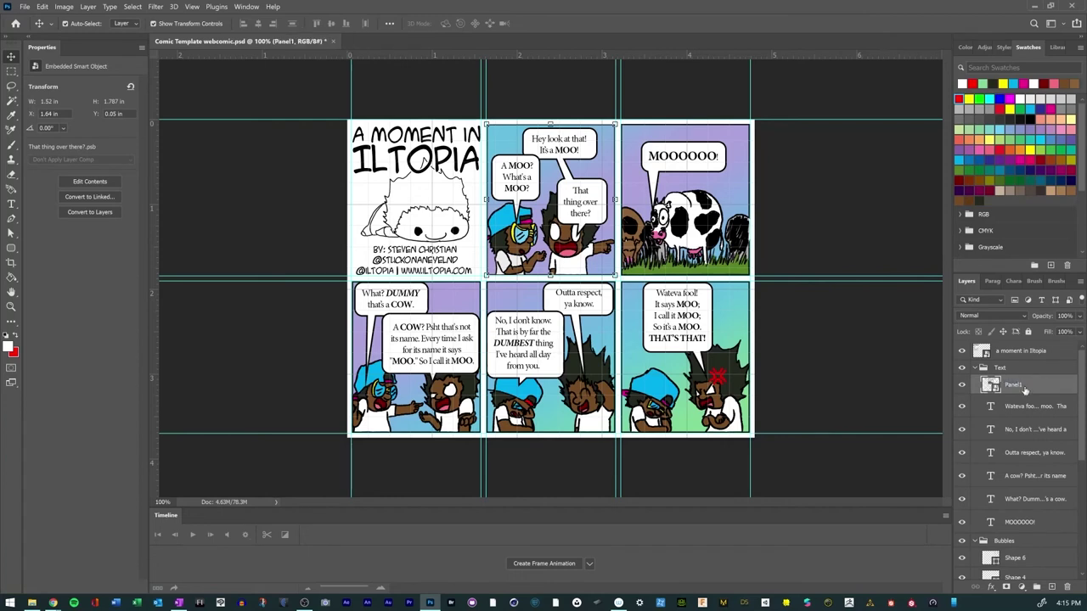
{"action": "left_click_drag", "start_coordinate": [1024, 387], "coordinate": [1026, 363]}
Step: Merge the top-right cow panel's layers into a smart object named Panel2, placed below Panel1
{"action": "left_click", "coordinate": [1021, 353]}
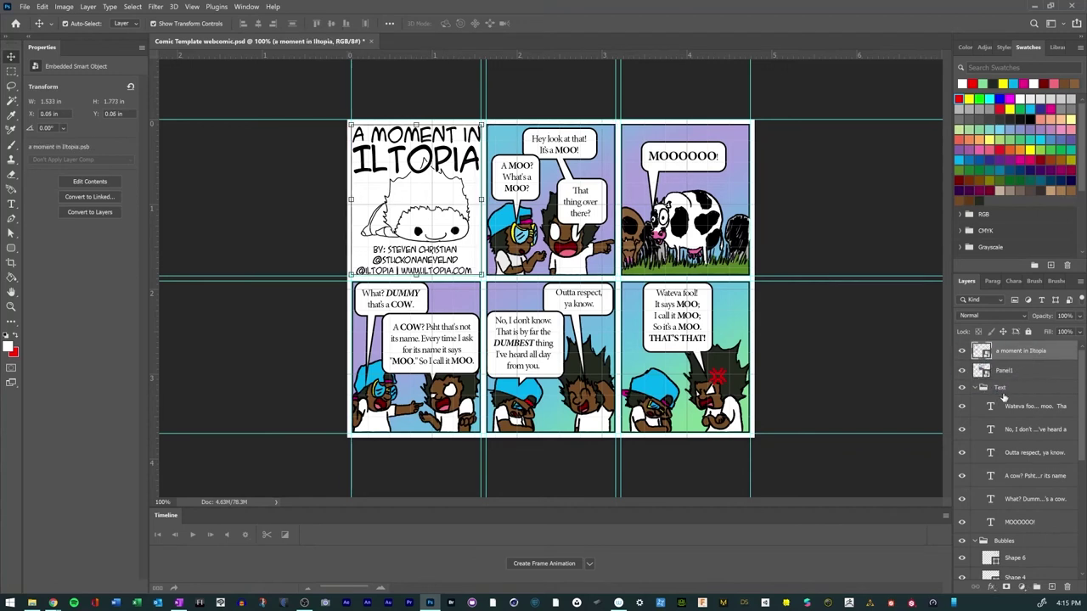
{"action": "left_click", "coordinate": [790, 198]}
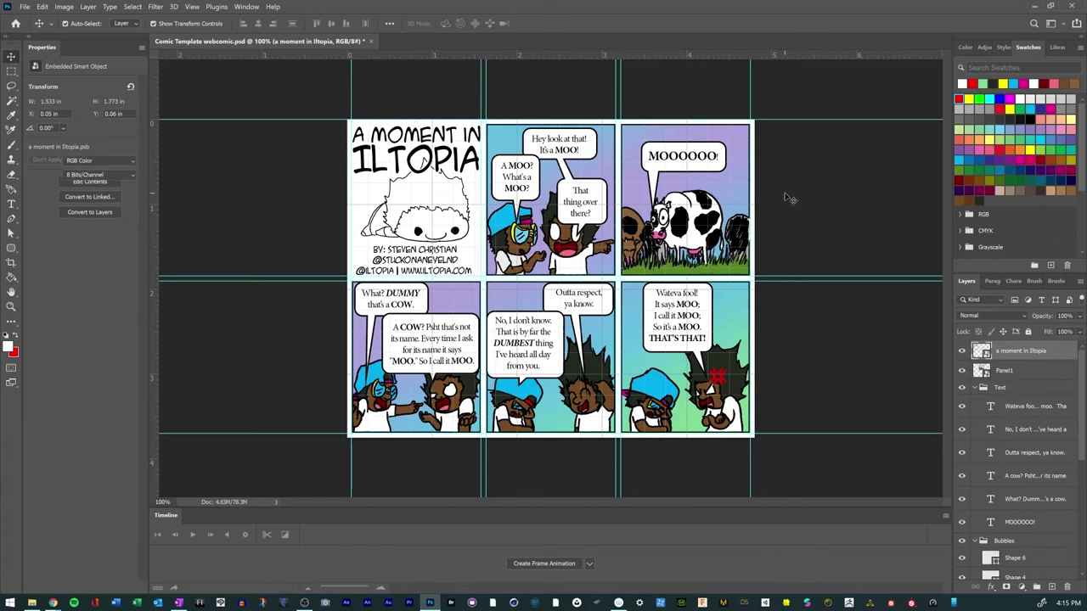
{"action": "left_click_drag", "start_coordinate": [801, 107], "coordinate": [622, 285]}
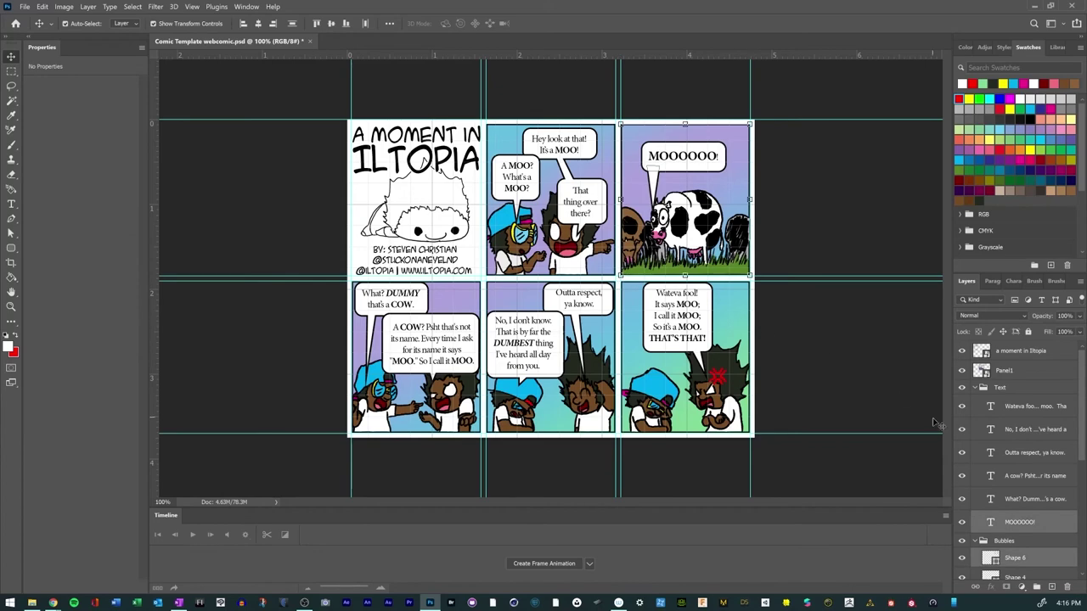
{"action": "right_click", "coordinate": [1025, 526]}
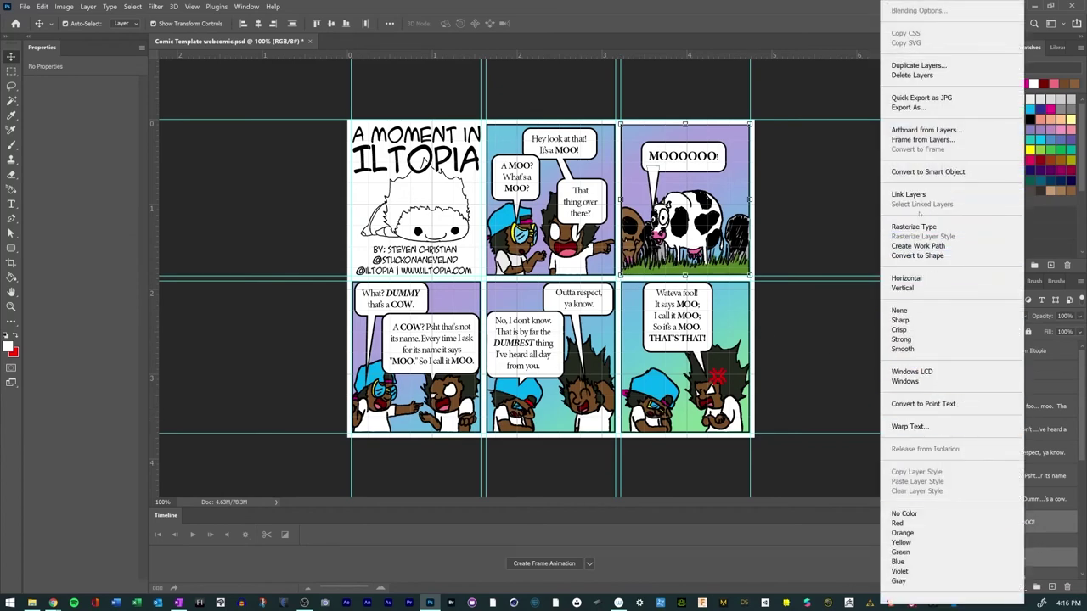
{"action": "left_click", "coordinate": [930, 172]}
{"action": "left_click_drag", "start_coordinate": [1021, 524], "coordinate": [1016, 386]}
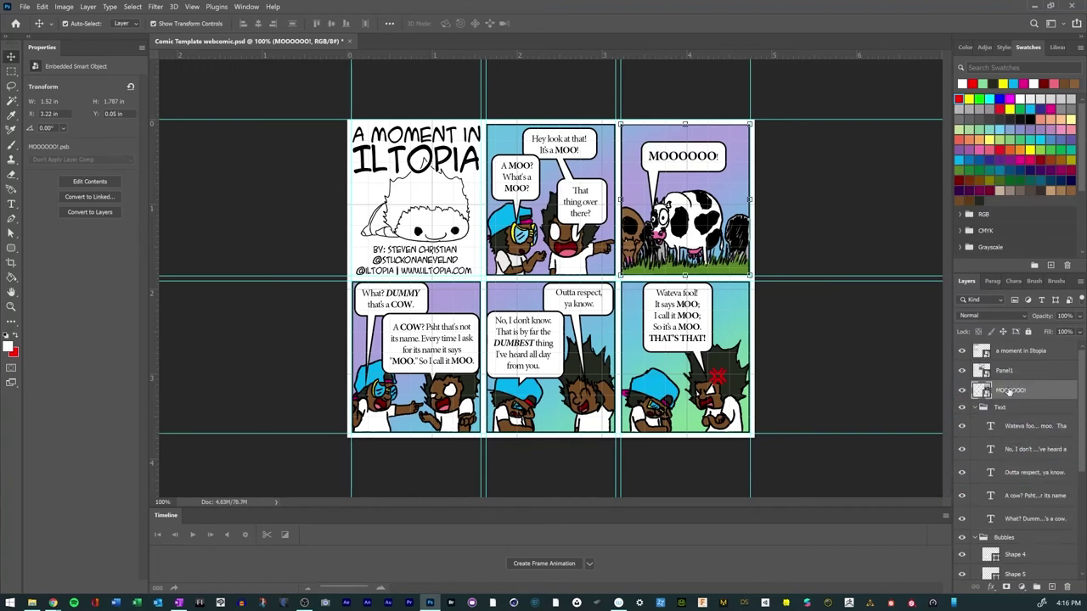
{"action": "double_click", "coordinate": [1015, 389]}
{"action": "type", "text": "Panel2"}
{"action": "key", "text": "Return"}
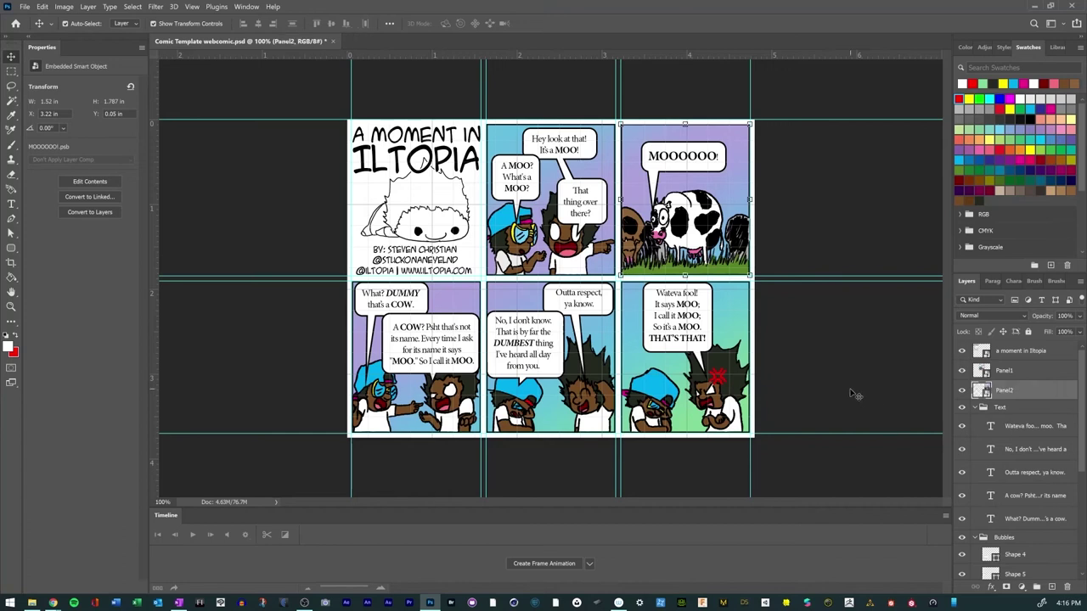
Step: Toggle Panel2 and Panel1 visibility to confirm each holds the right panel artwork
{"action": "left_click", "coordinate": [962, 390]}
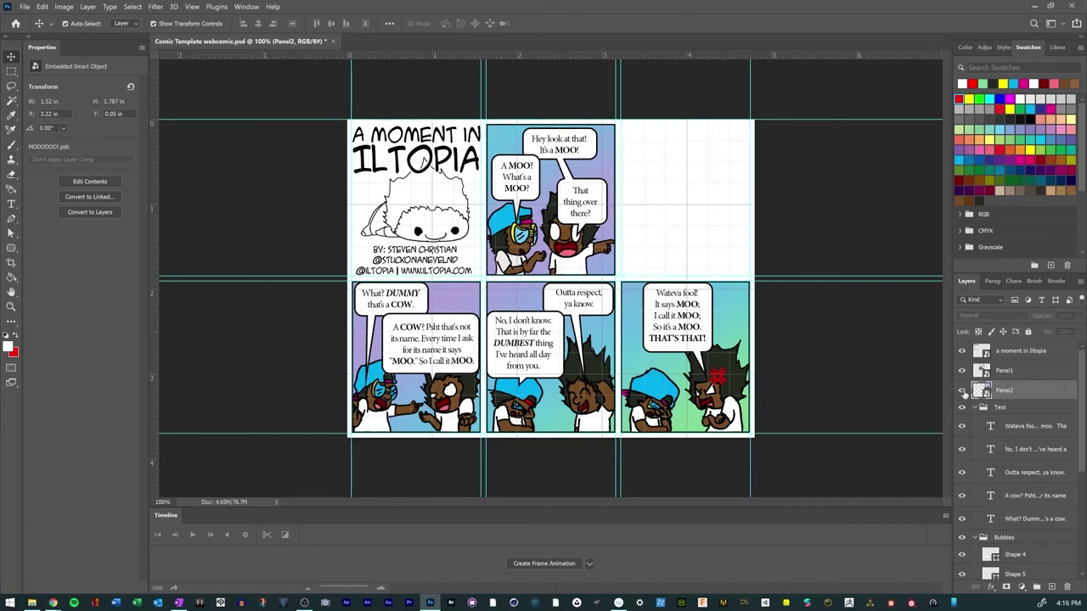
{"action": "left_click", "coordinate": [962, 391]}
{"action": "left_click", "coordinate": [962, 390]}
{"action": "left_click", "coordinate": [962, 390]}
{"action": "left_click", "coordinate": [962, 391]}
{"action": "left_click", "coordinate": [962, 391]}
{"action": "left_click", "coordinate": [962, 371]}
{"action": "left_click", "coordinate": [961, 371]}
{"action": "left_click", "coordinate": [962, 371]}
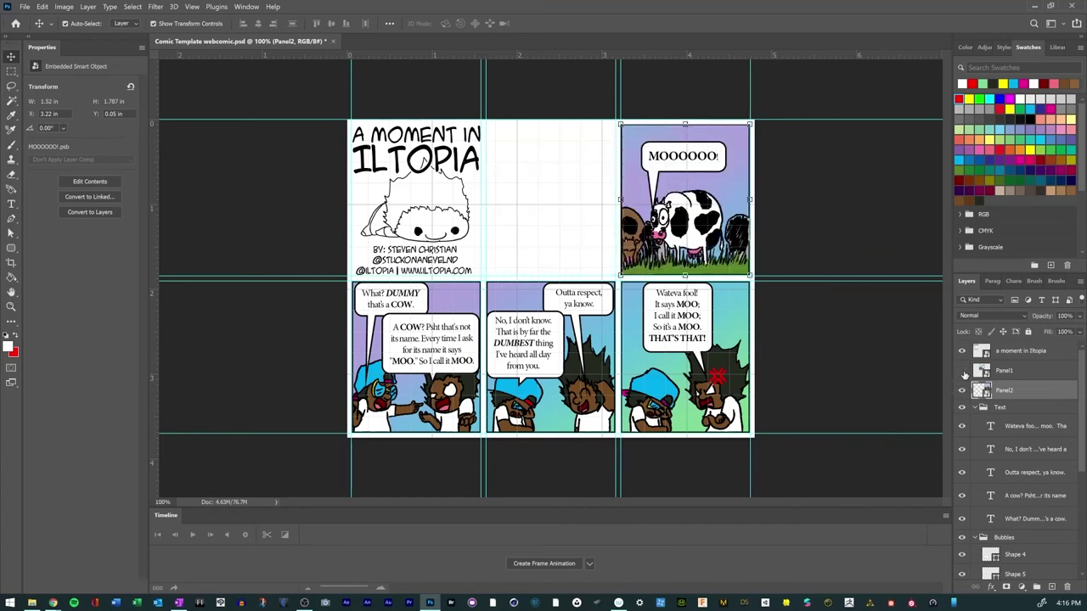
{"action": "left_click", "coordinate": [962, 371]}
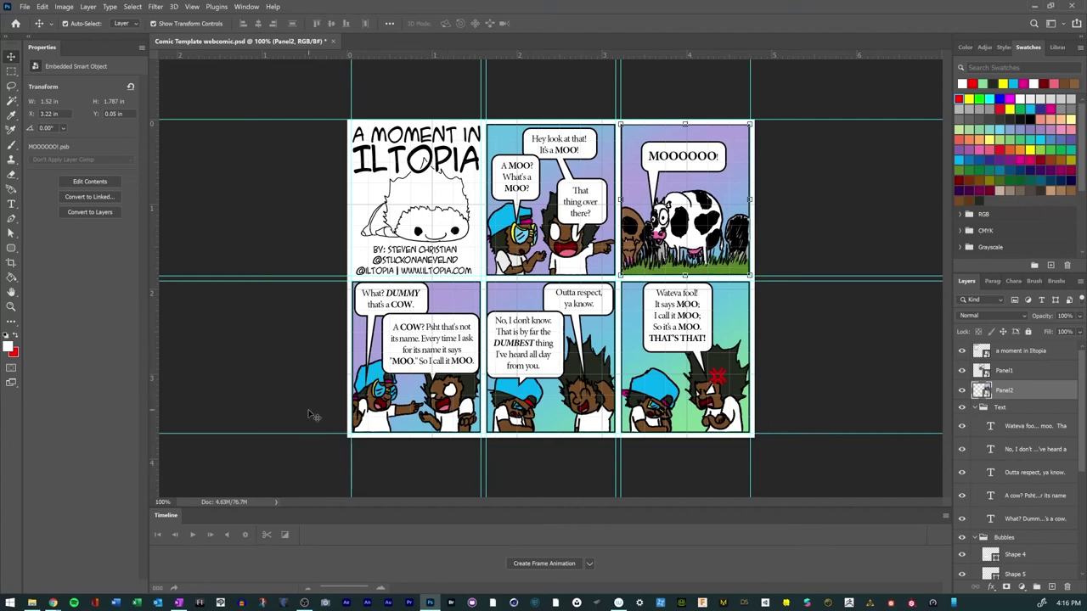
Step: Merge the bottom-left panel's layers into a smart object named Panel3, outside the Text group
{"action": "left_click_drag", "start_coordinate": [340, 294], "coordinate": [486, 480]}
{"action": "right_click", "coordinate": [1027, 495]}
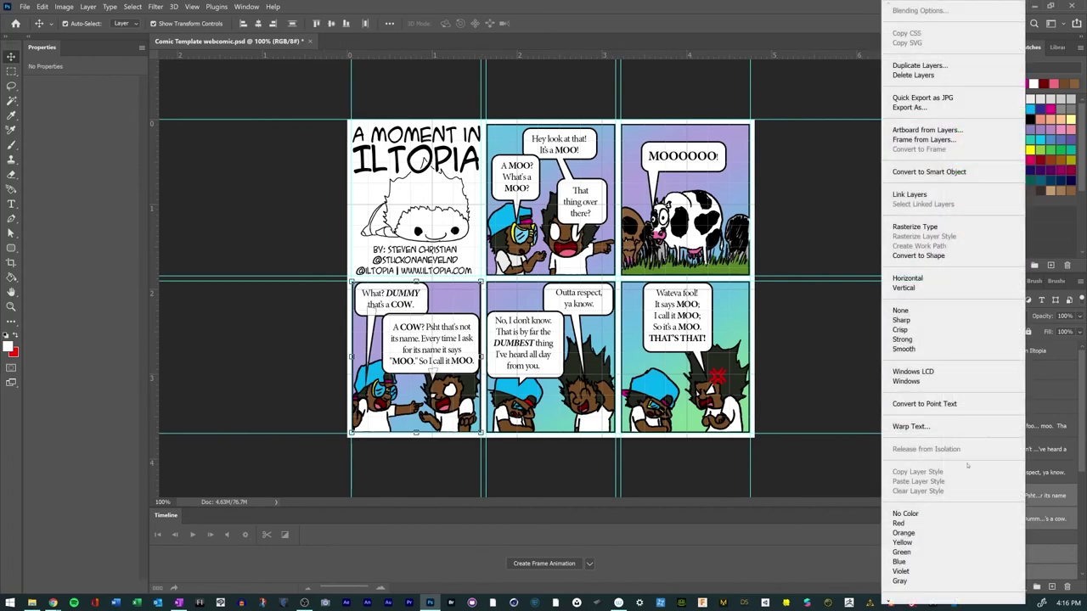
{"action": "left_click", "coordinate": [928, 172]}
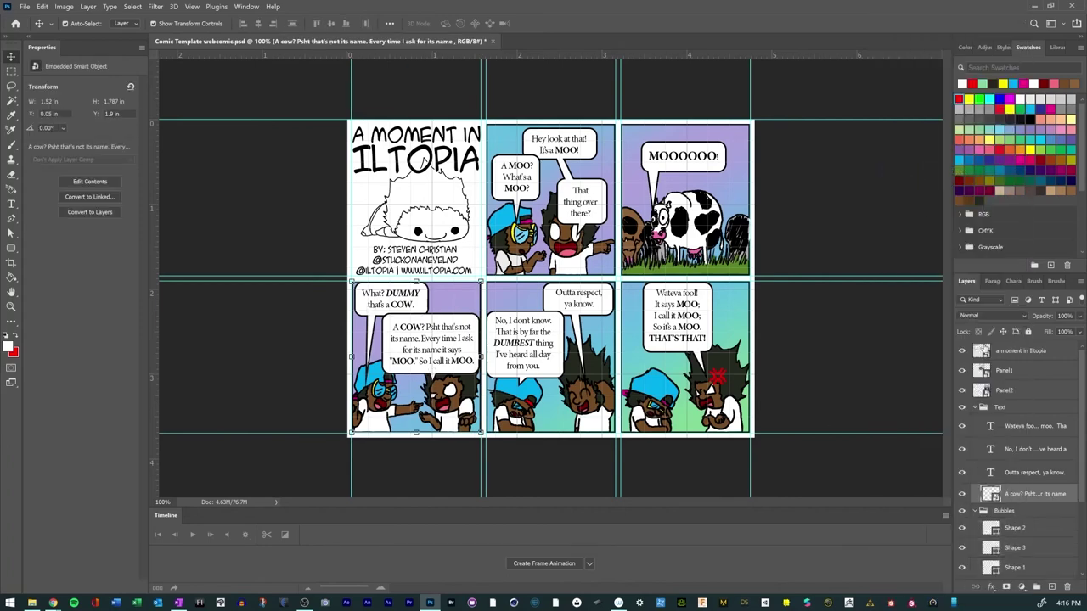
{"action": "left_click_drag", "start_coordinate": [1035, 497], "coordinate": [1012, 412]}
{"action": "double_click", "coordinate": [1011, 411]}
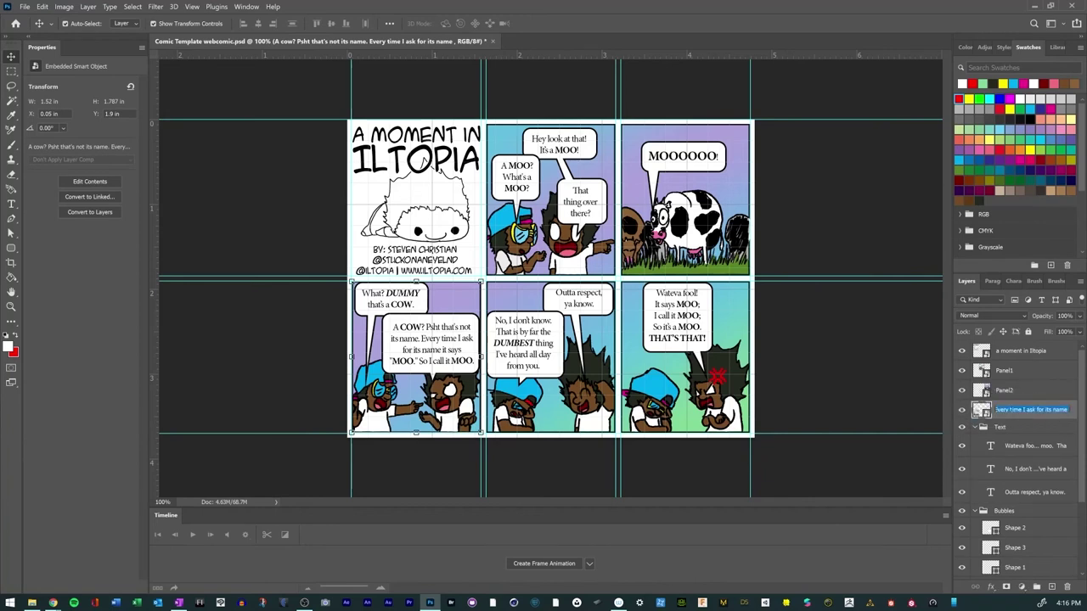
{"action": "type", "text": "Panel3"}
{"action": "left_click", "coordinate": [900, 442]}
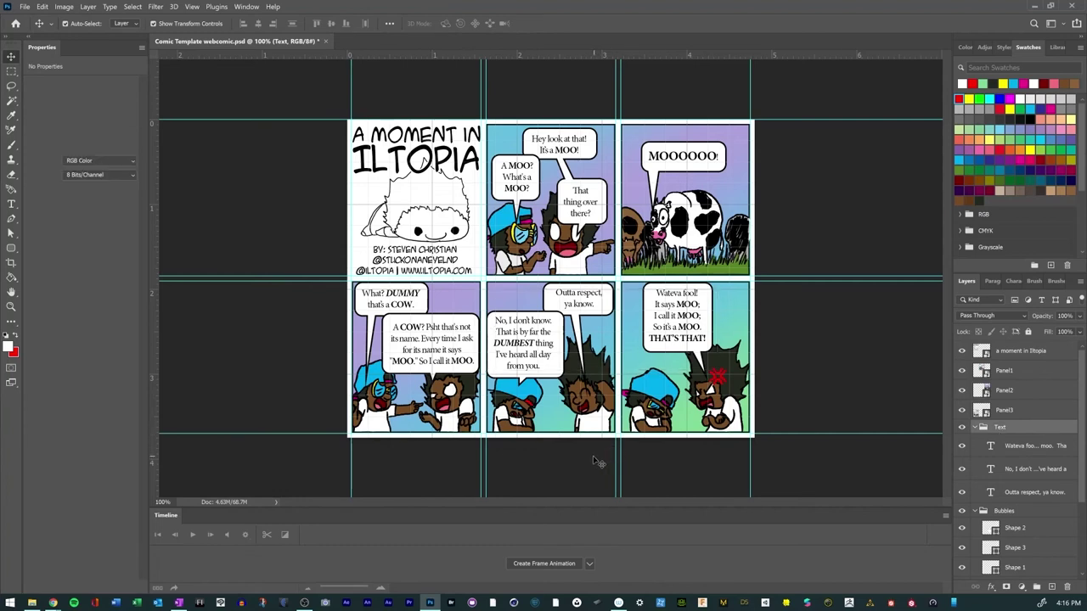
Step: Merge the bottom-middle panel's layers into a smart object named Panel4, above the Text group
{"action": "left_click_drag", "start_coordinate": [490, 444], "coordinate": [616, 303]}
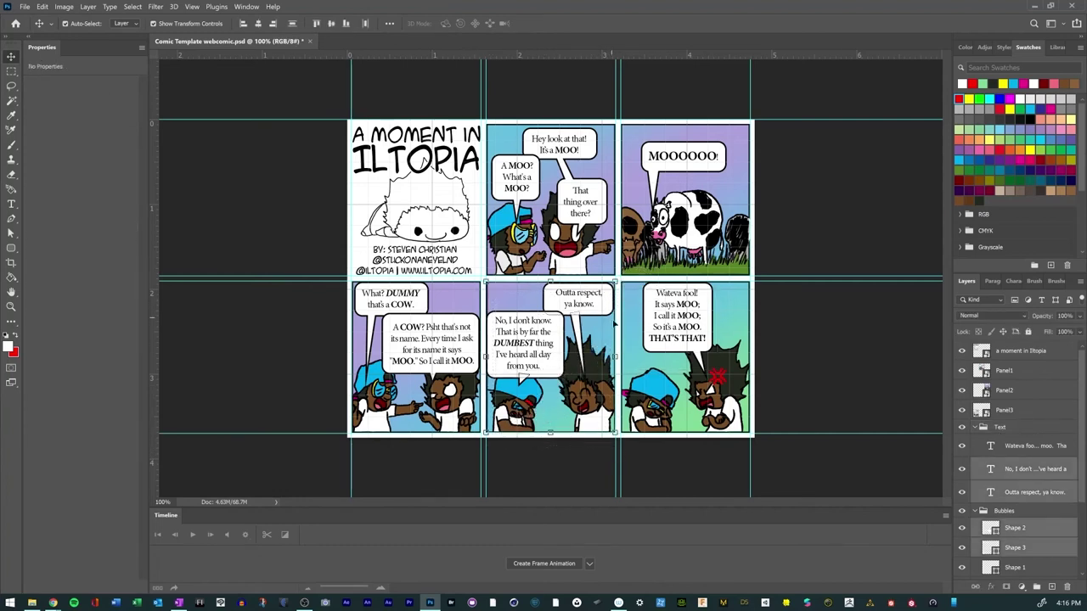
{"action": "right_click", "coordinate": [1012, 473]}
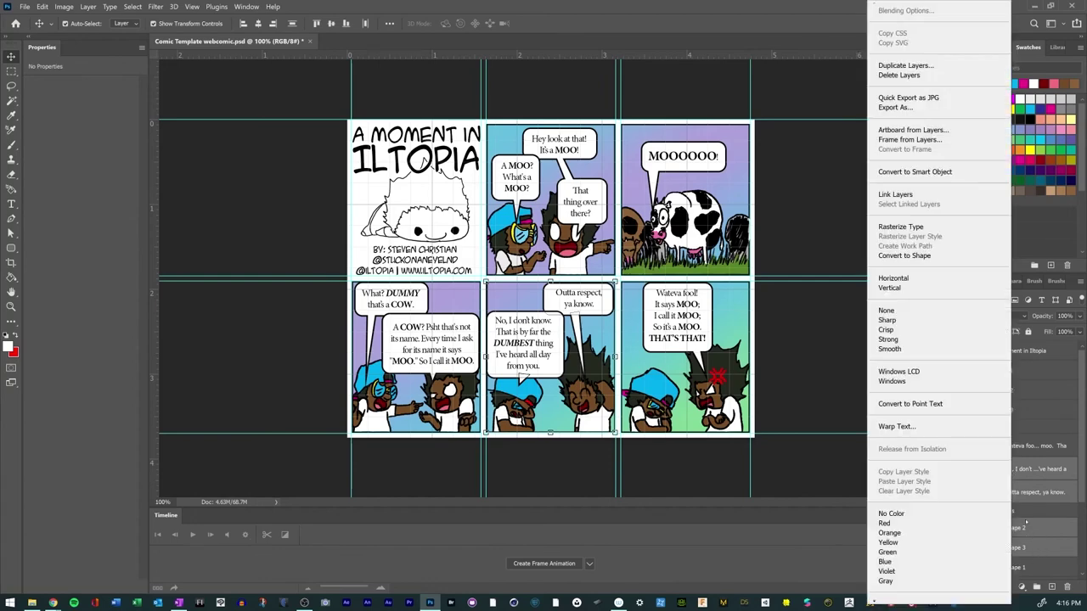
{"action": "left_click", "coordinate": [915, 171]}
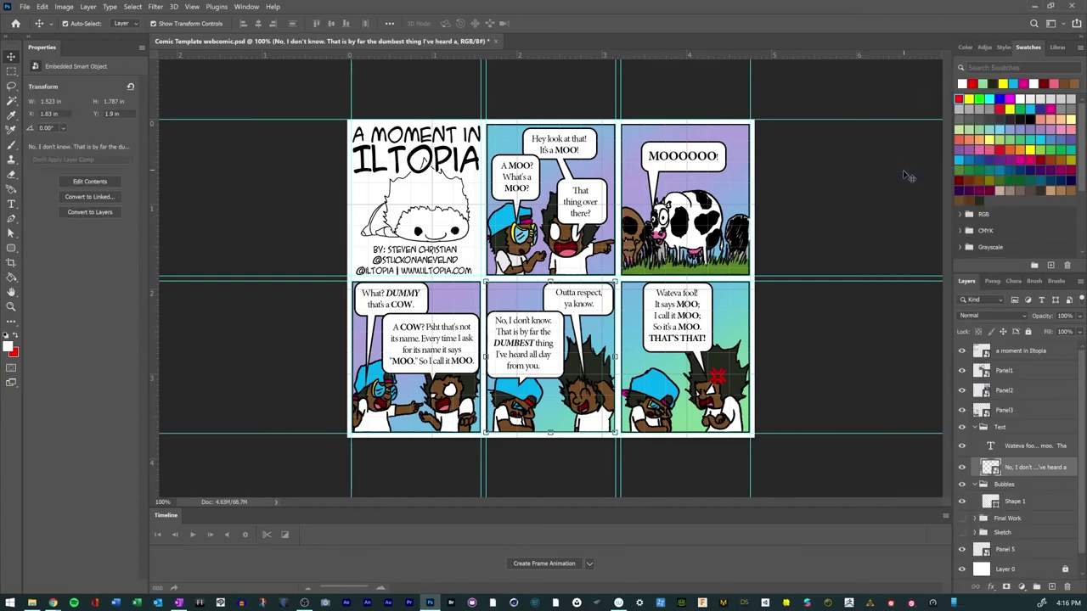
{"action": "left_click_drag", "start_coordinate": [1013, 432], "coordinate": [1012, 429]}
{"action": "double_click", "coordinate": [1029, 429]}
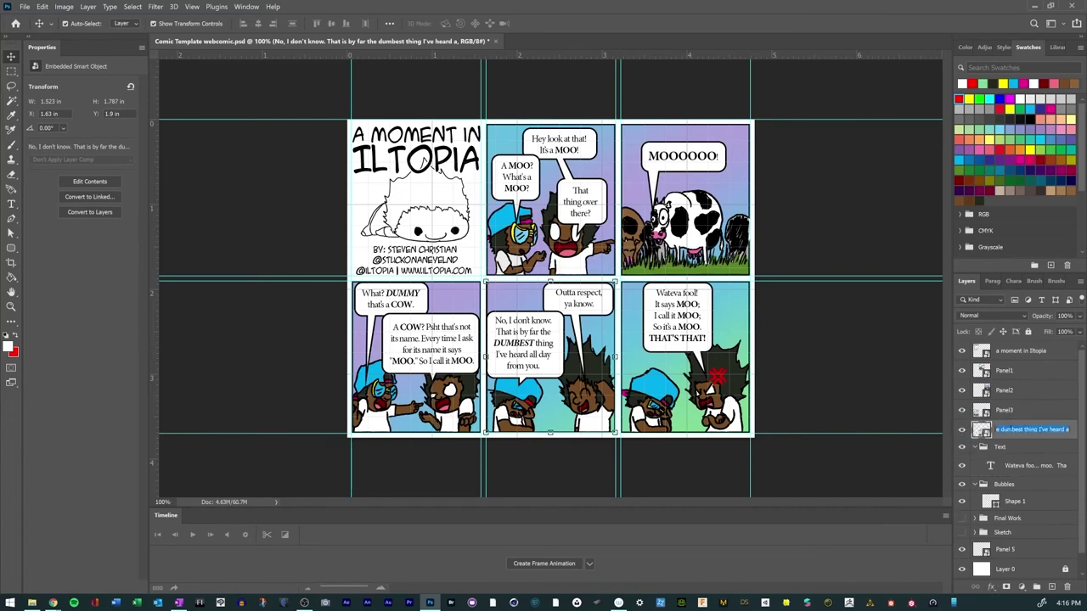
{"action": "type", "text": "Panel4"}
{"action": "key", "text": "Return"}
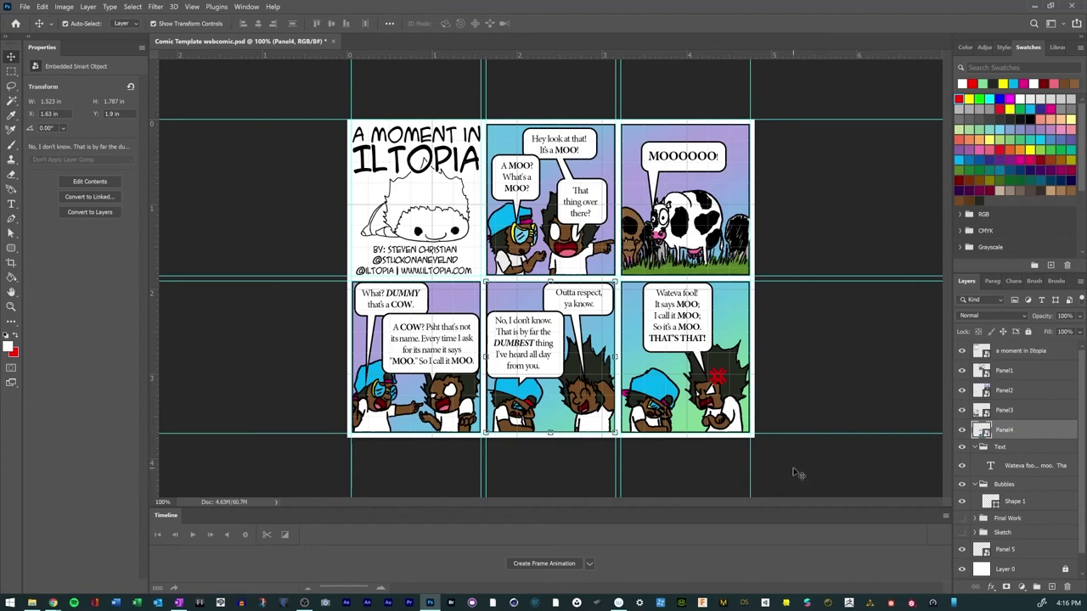
Step: Merge panel 6's art, bubble and text into a smart object Panel5 and hide the Text group
{"action": "left_click_drag", "start_coordinate": [798, 473], "coordinate": [632, 288]}
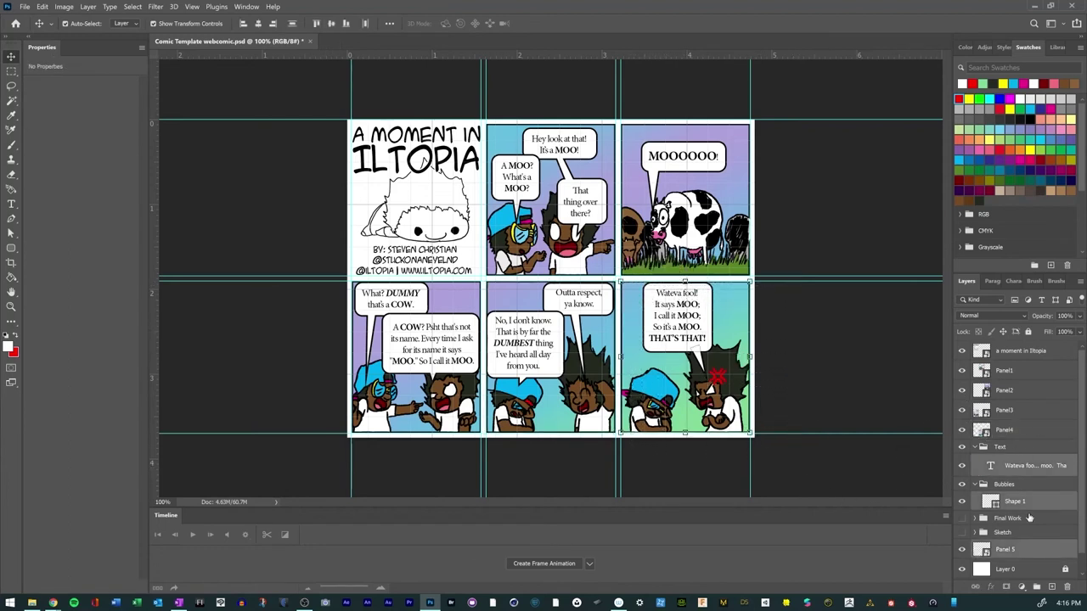
{"action": "left_click", "coordinate": [790, 463]}
{"action": "left_click_drag", "start_coordinate": [787, 465], "coordinate": [647, 293]}
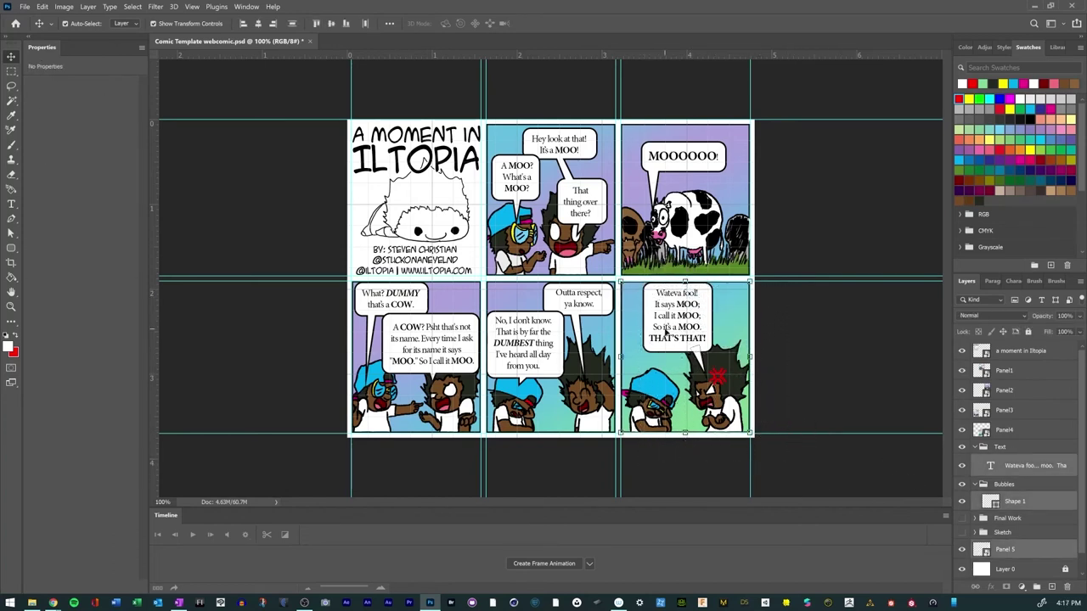
{"action": "right_click", "coordinate": [1030, 470]}
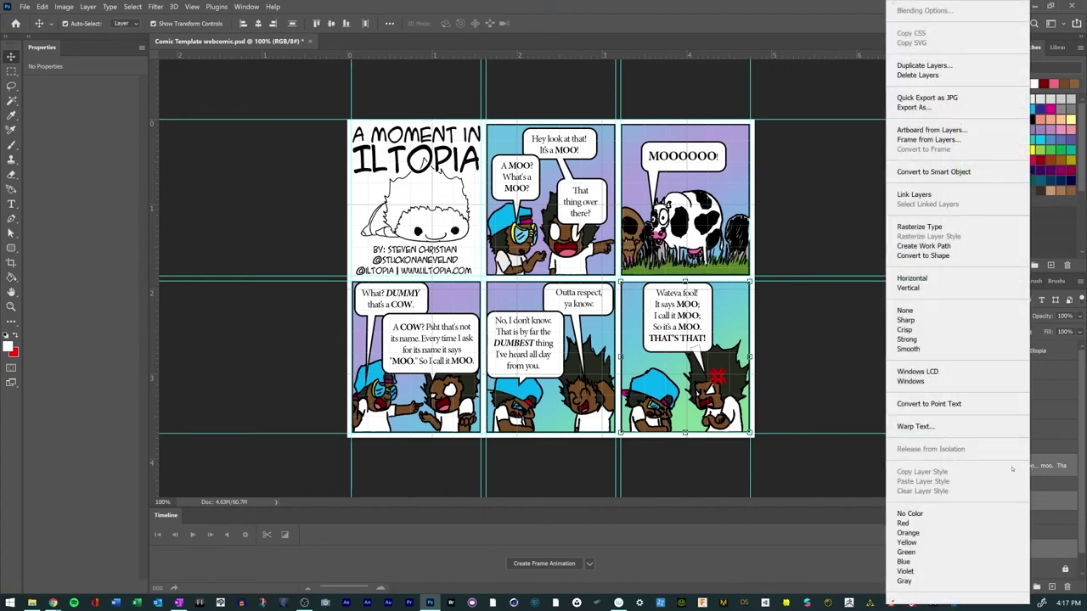
{"action": "left_click", "coordinate": [933, 172]}
{"action": "left_click_drag", "start_coordinate": [1018, 472], "coordinate": [1008, 452]}
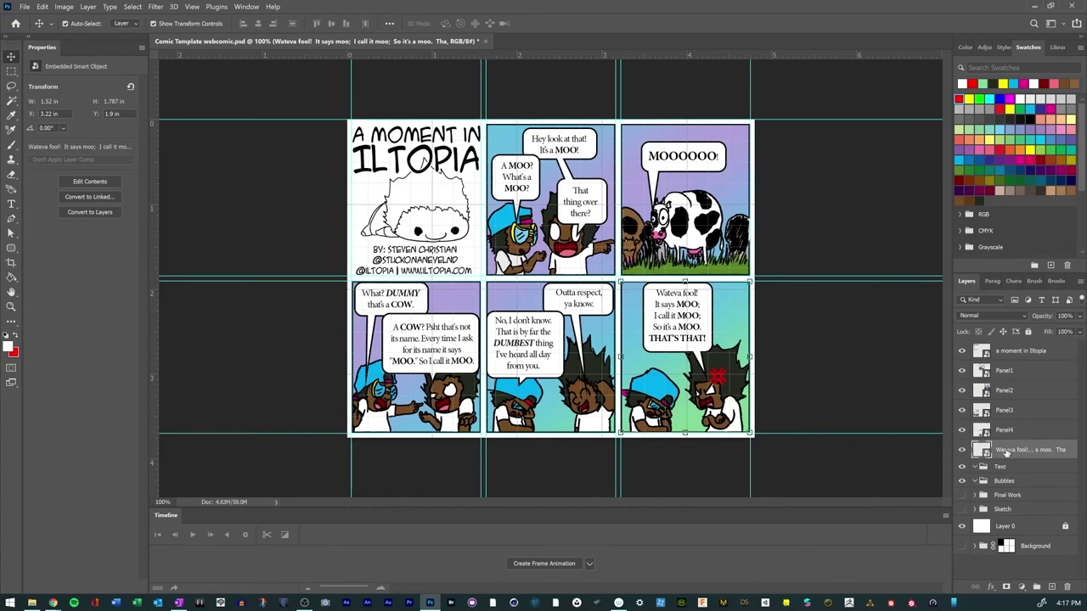
{"action": "double_click", "coordinate": [1006, 453]}
{"action": "type", "text": "Panel5"}
{"action": "key", "text": "Return"}
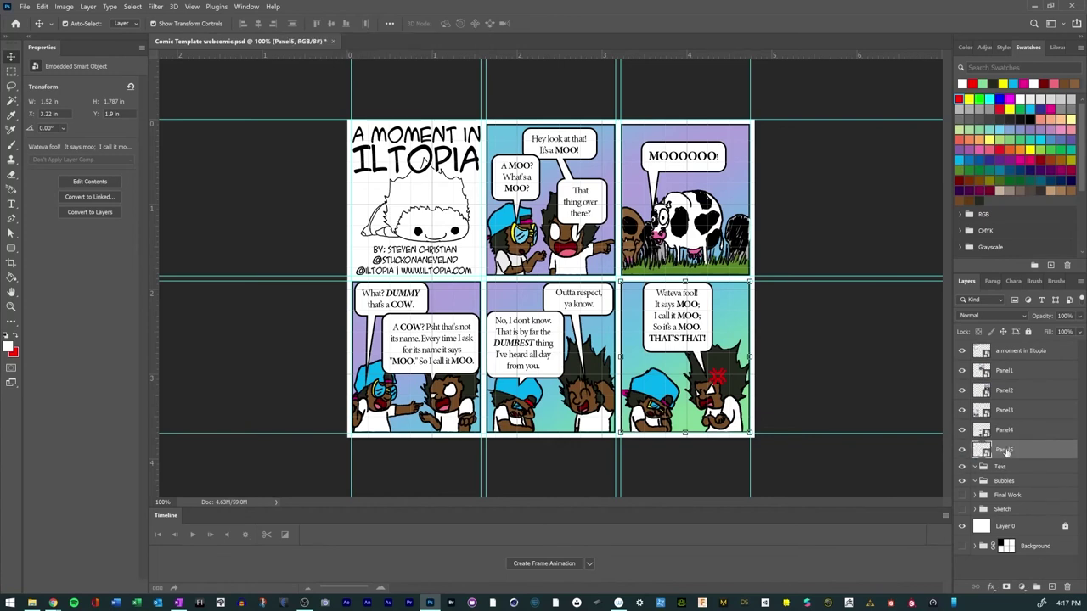
{"action": "left_click", "coordinate": [962, 468]}
{"action": "left_click", "coordinate": [961, 451]}
{"action": "left_click", "coordinate": [962, 452]}
{"action": "left_click", "coordinate": [962, 452]}
{"action": "left_click", "coordinate": [962, 451]}
{"action": "double_click", "coordinate": [982, 450]}
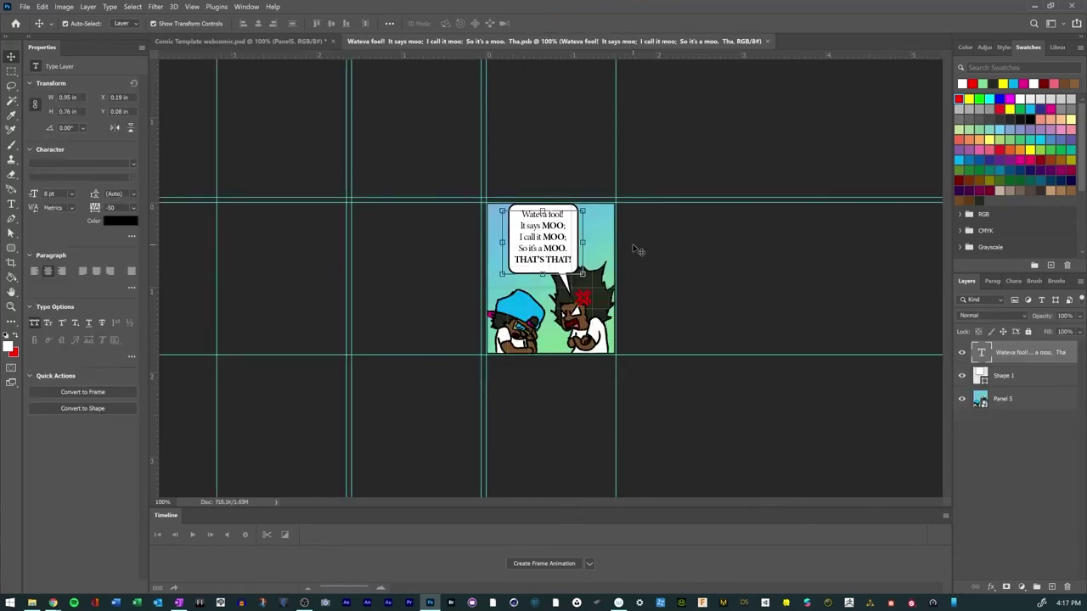
{"action": "left_click", "coordinate": [960, 354]}
{"action": "left_click", "coordinate": [960, 354]}
{"action": "left_click", "coordinate": [961, 377]}
{"action": "left_click", "coordinate": [962, 377]}
{"action": "left_click", "coordinate": [962, 399]}
{"action": "left_click", "coordinate": [962, 399]}
{"action": "left_click", "coordinate": [981, 400]}
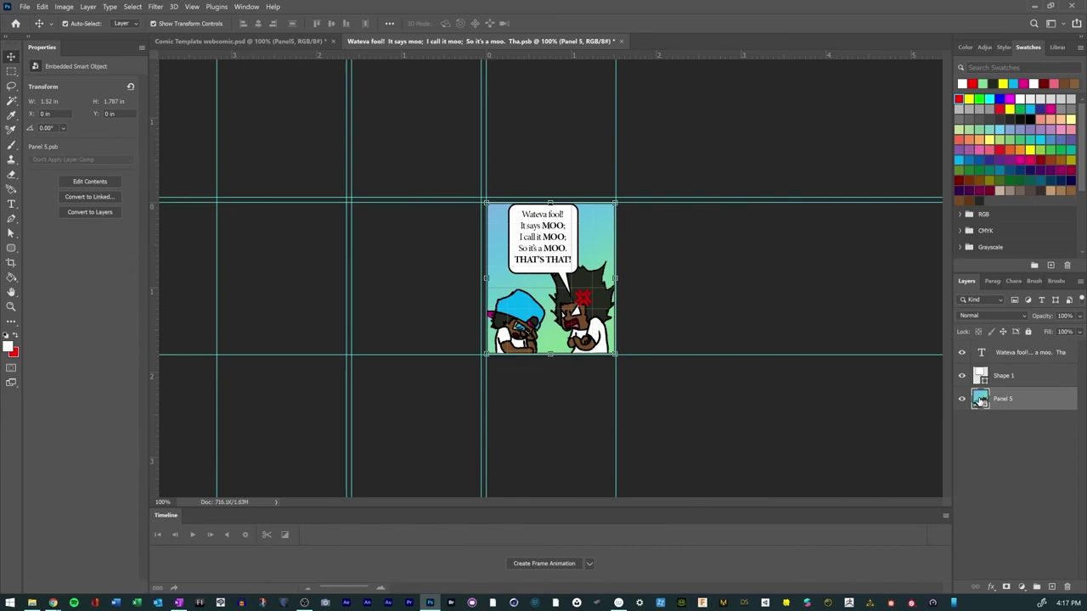
{"action": "double_click", "coordinate": [980, 400]}
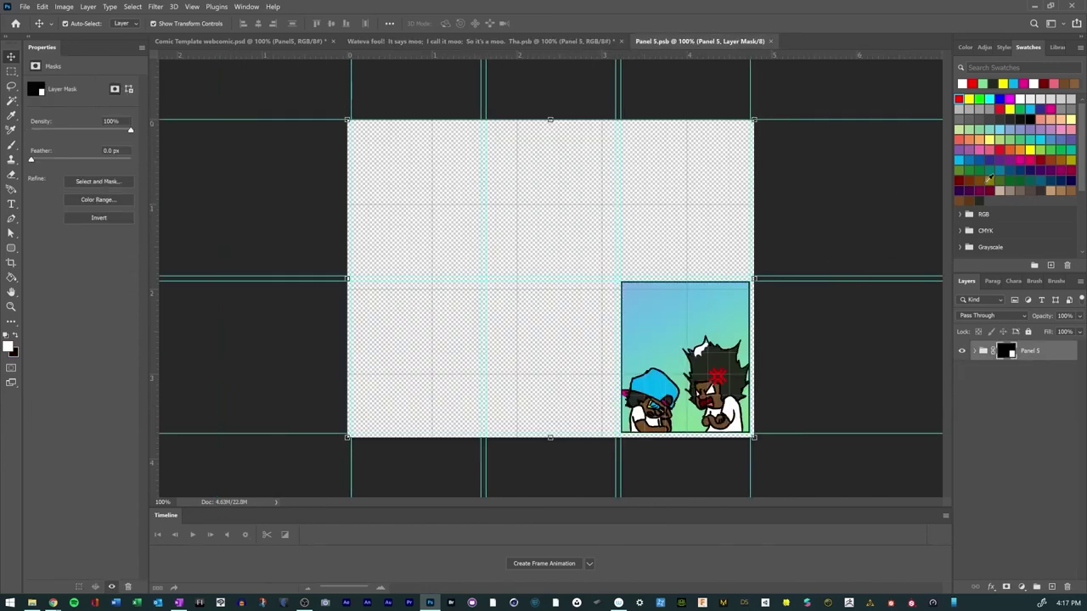
{"action": "left_click", "coordinate": [976, 351]}
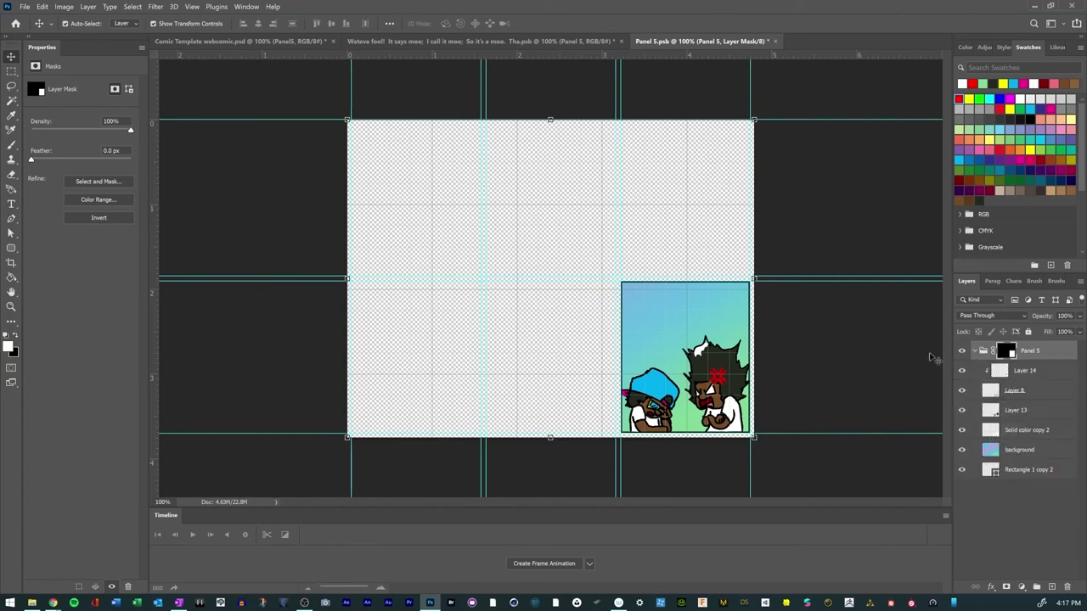
{"action": "left_click", "coordinate": [774, 41]}
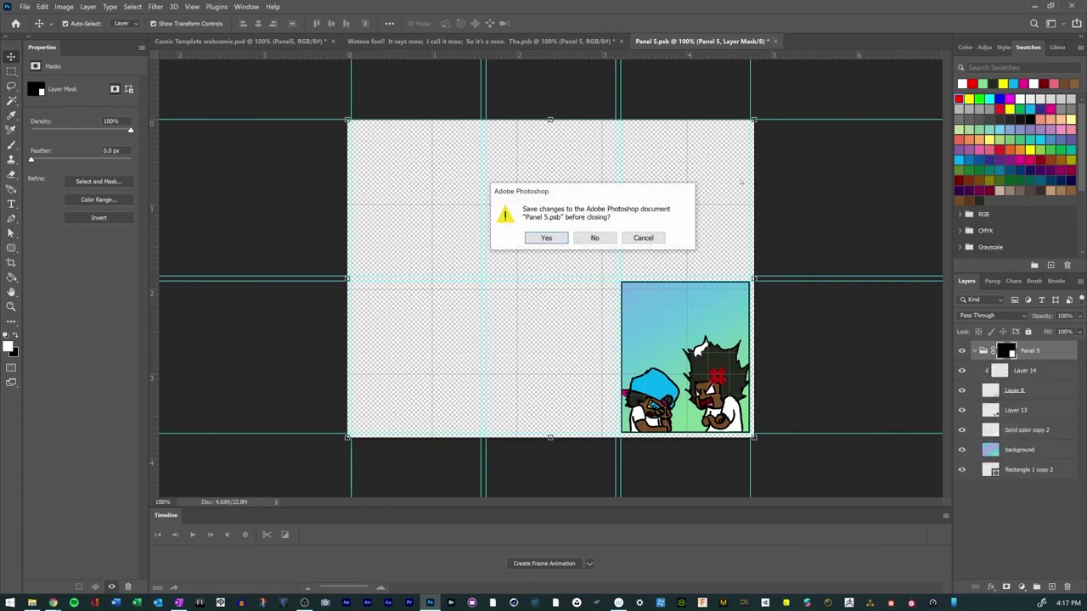
{"action": "left_click", "coordinate": [546, 237]}
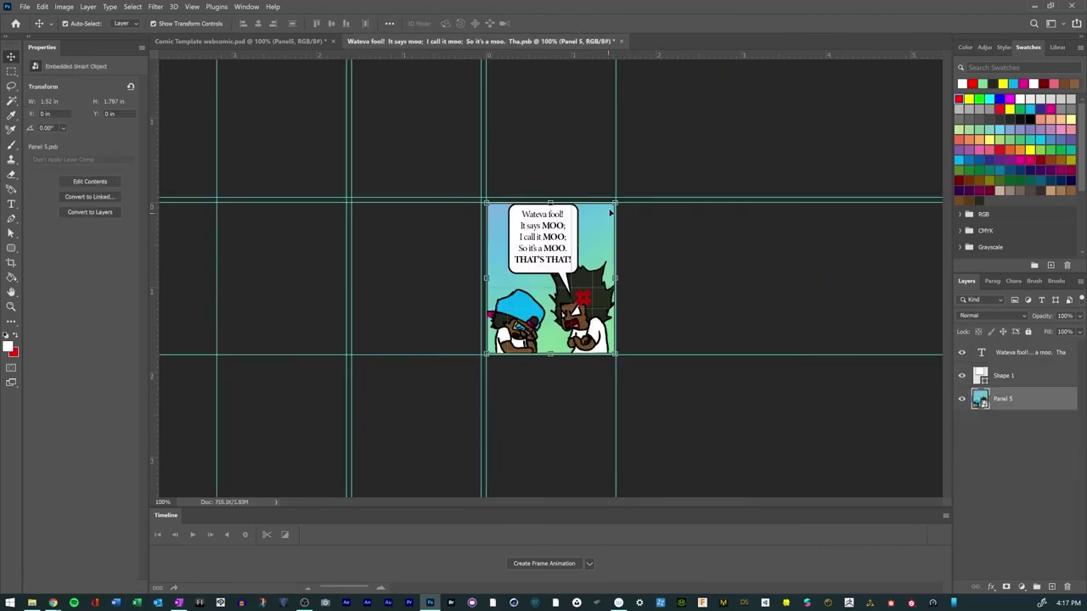
{"action": "left_click", "coordinate": [622, 41]}
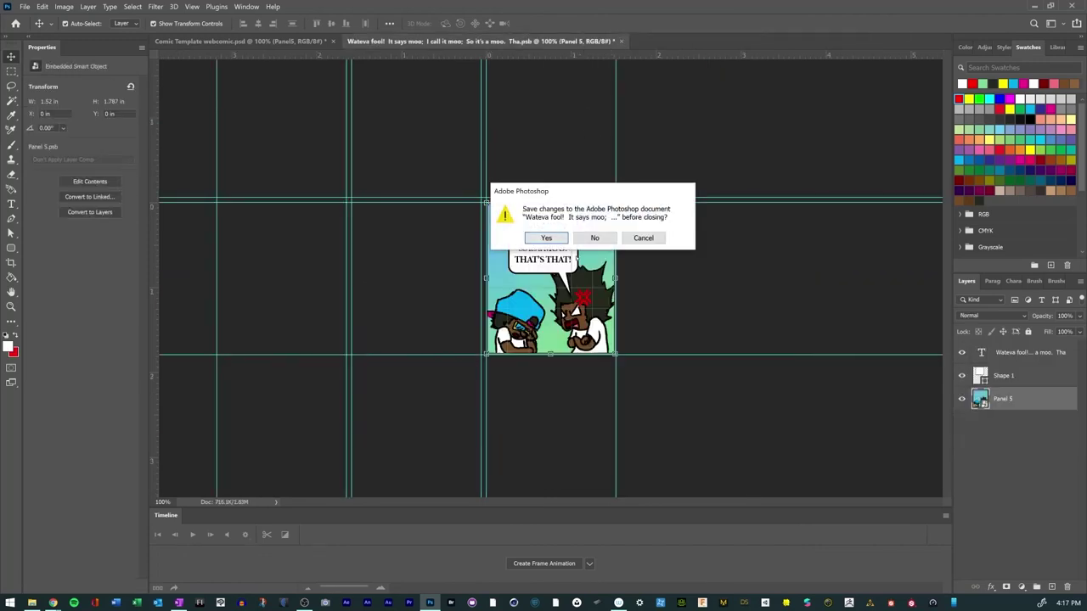
{"action": "left_click", "coordinate": [594, 238]}
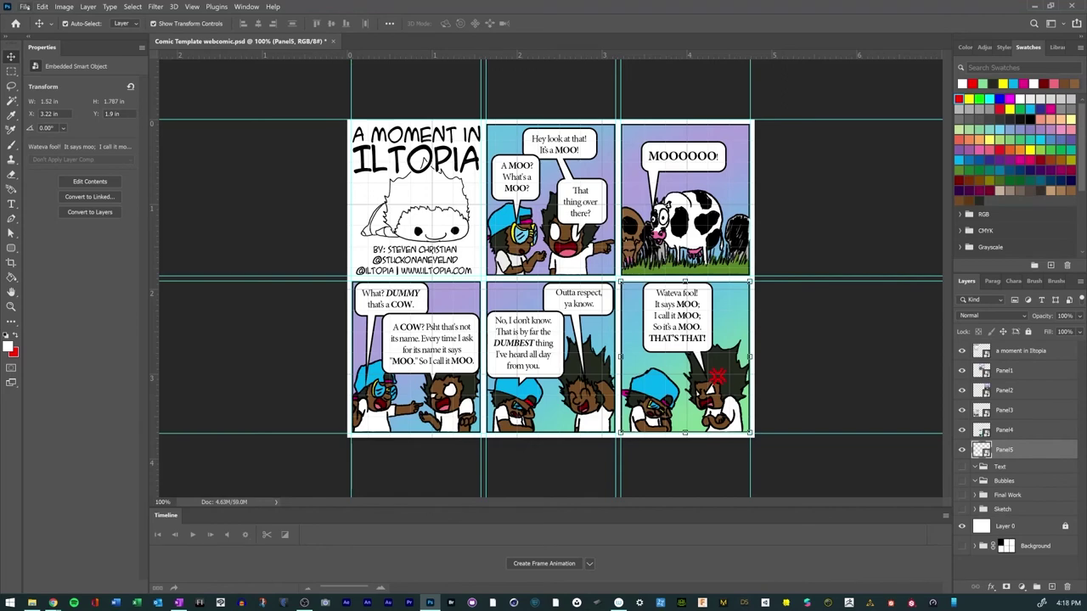
Step: Create a blank 1080 × 1080 px, 300 ppi Untitled-1 document, then return to Comic Template webcomic.psd
{"action": "left_click", "coordinate": [25, 5]}
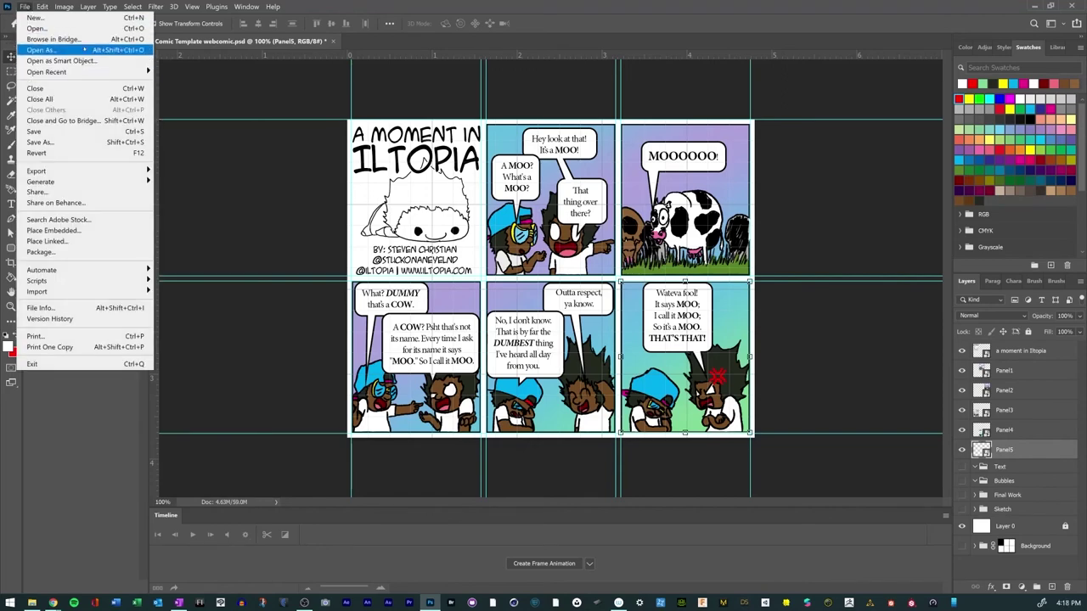
{"action": "key", "text": "Escape"}
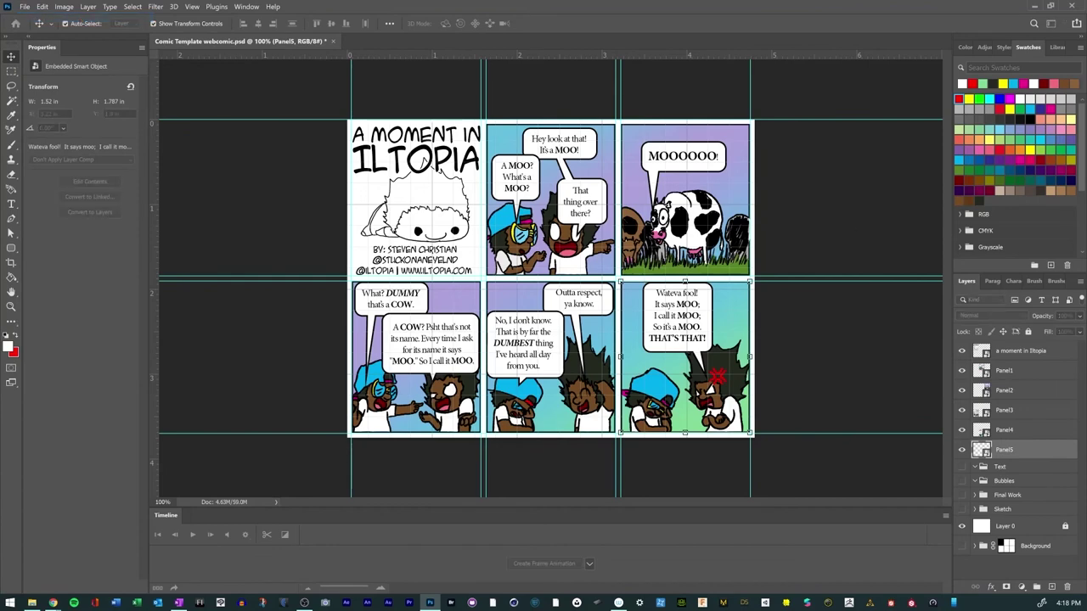
{"action": "key", "text": "ctrl+n"}
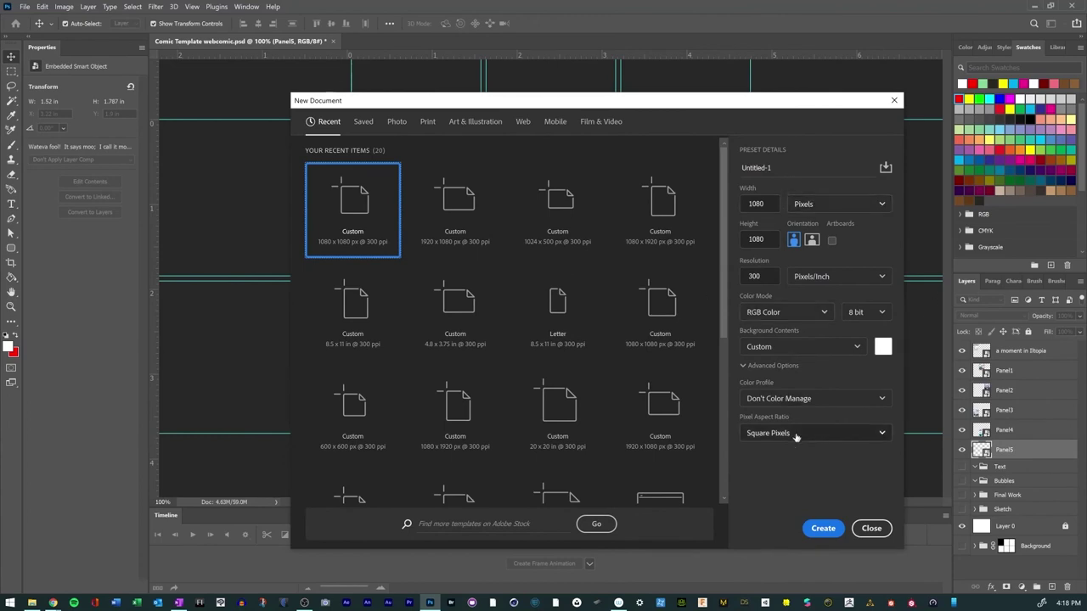
{"action": "left_click", "coordinate": [824, 278]}
{"action": "left_click", "coordinate": [865, 276]}
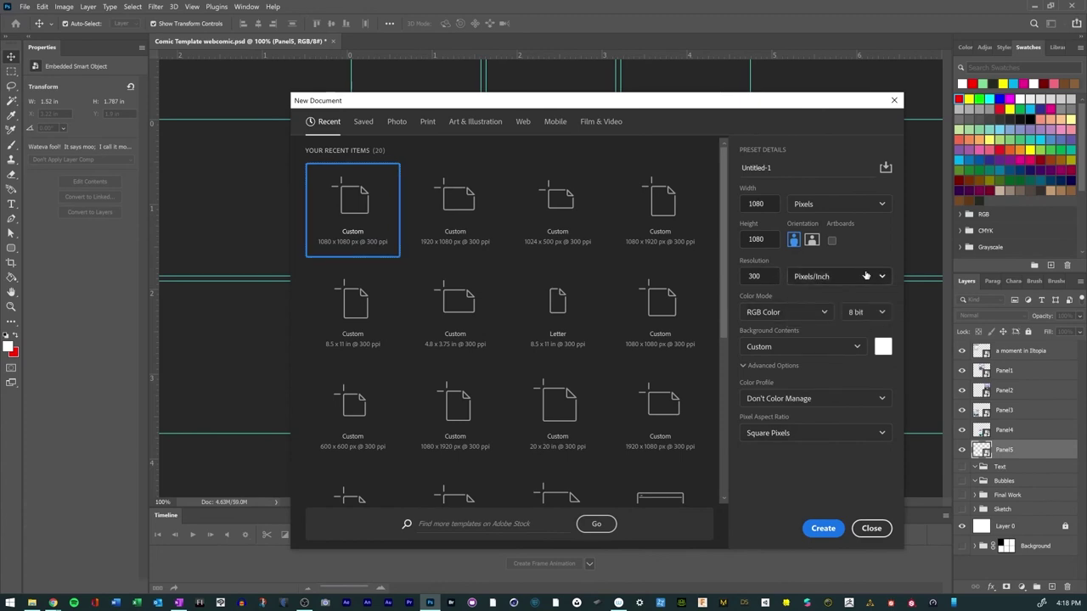
{"action": "left_click", "coordinate": [822, 529]}
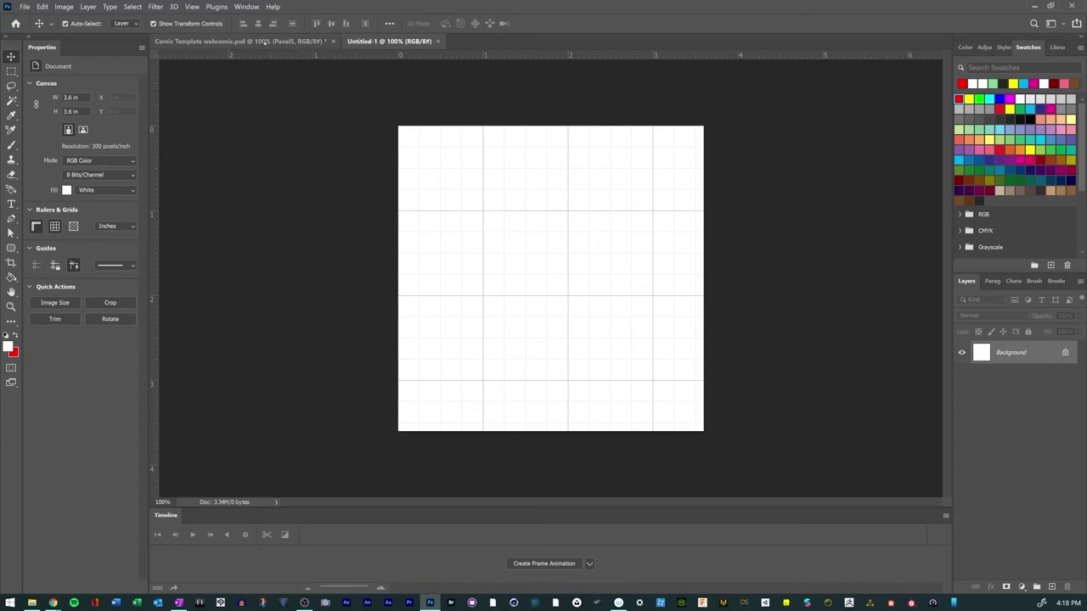
{"action": "left_click", "coordinate": [263, 41]}
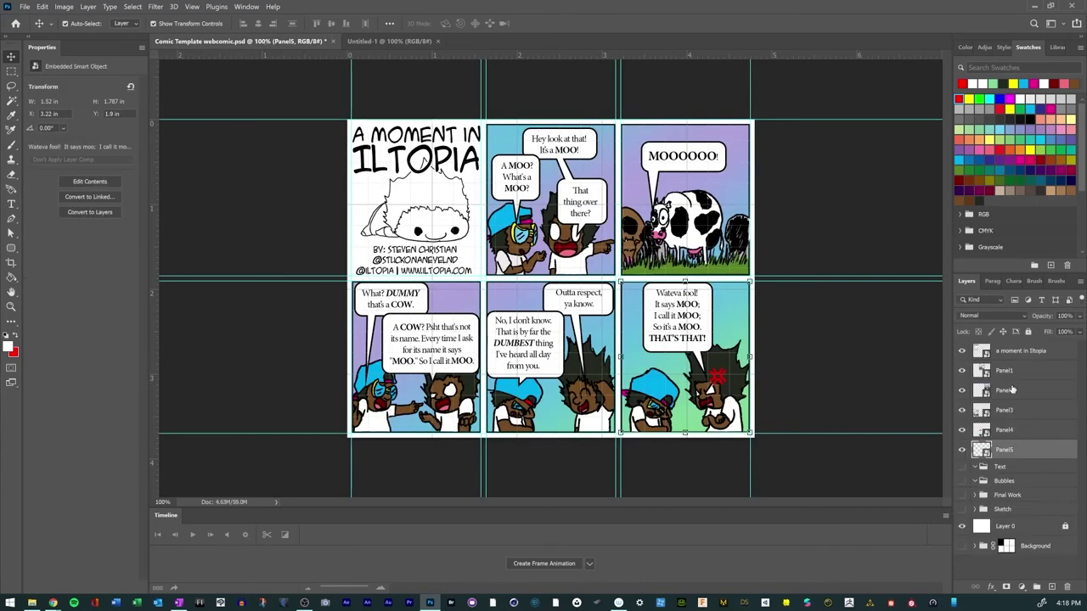
Step: Copy the title layer and Panel1–Panel5 into Untitled-1 and shift them right and down
{"action": "left_click", "coordinate": [1021, 356], "text": "shift"}
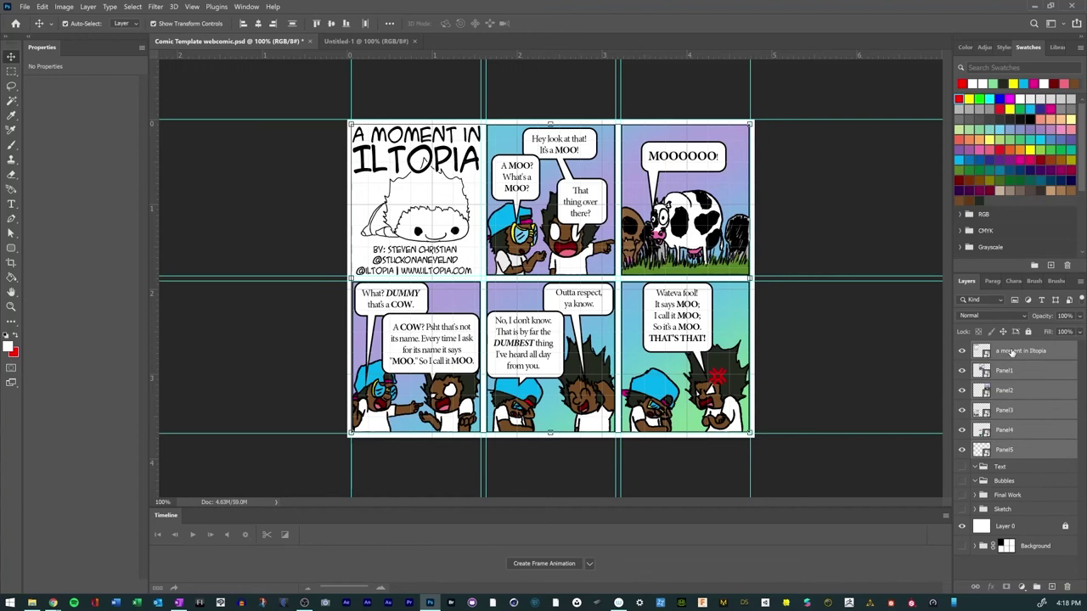
{"action": "left_click_drag", "start_coordinate": [1010, 354], "coordinate": [552, 263]}
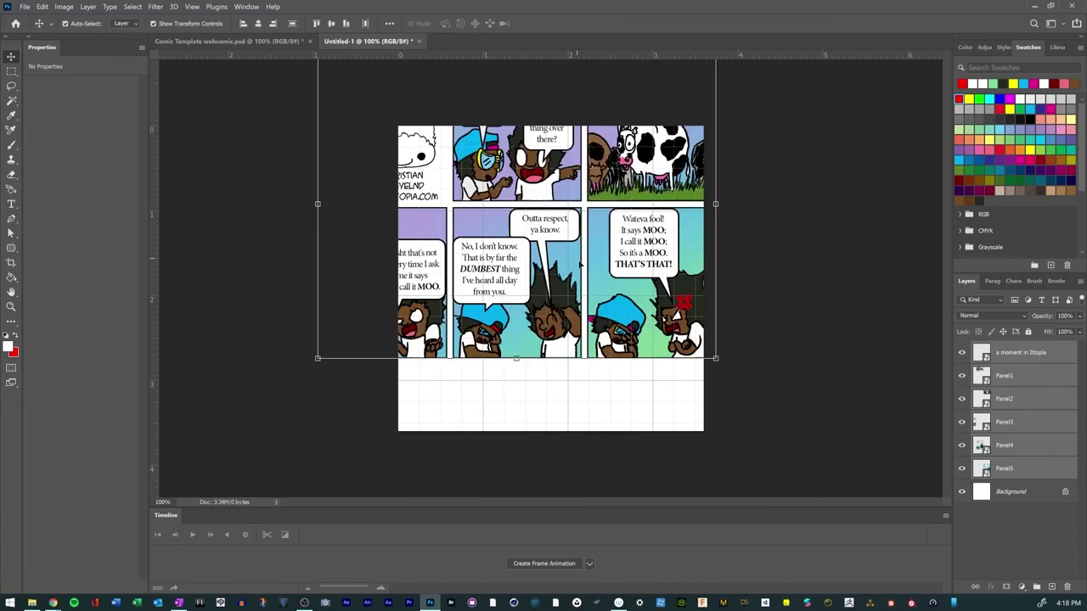
{"action": "left_click_drag", "start_coordinate": [554, 205], "coordinate": [584, 278]}
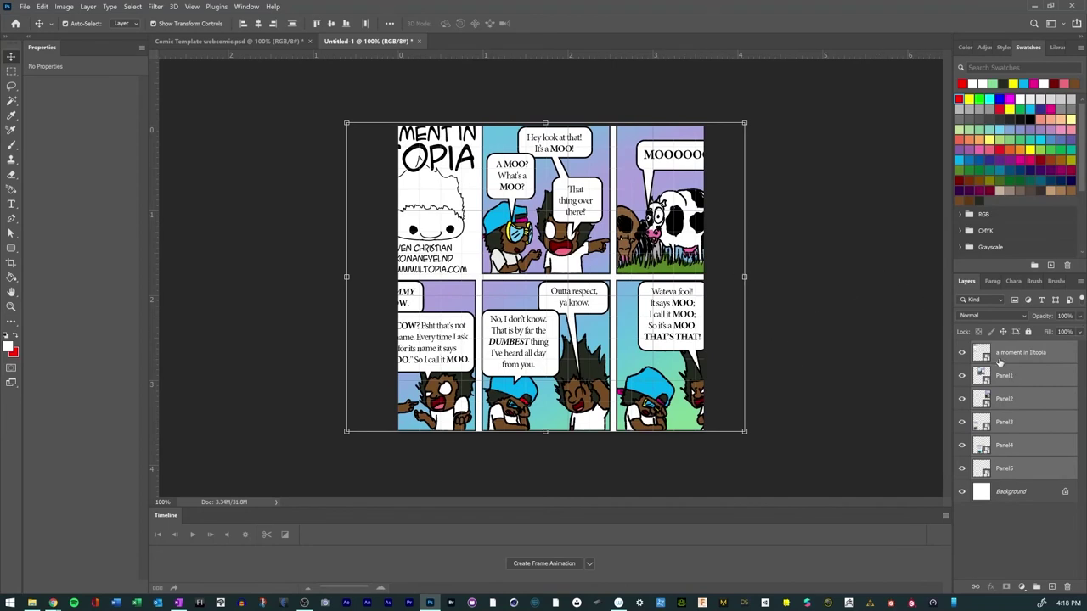
{"action": "left_click", "coordinate": [962, 353]}
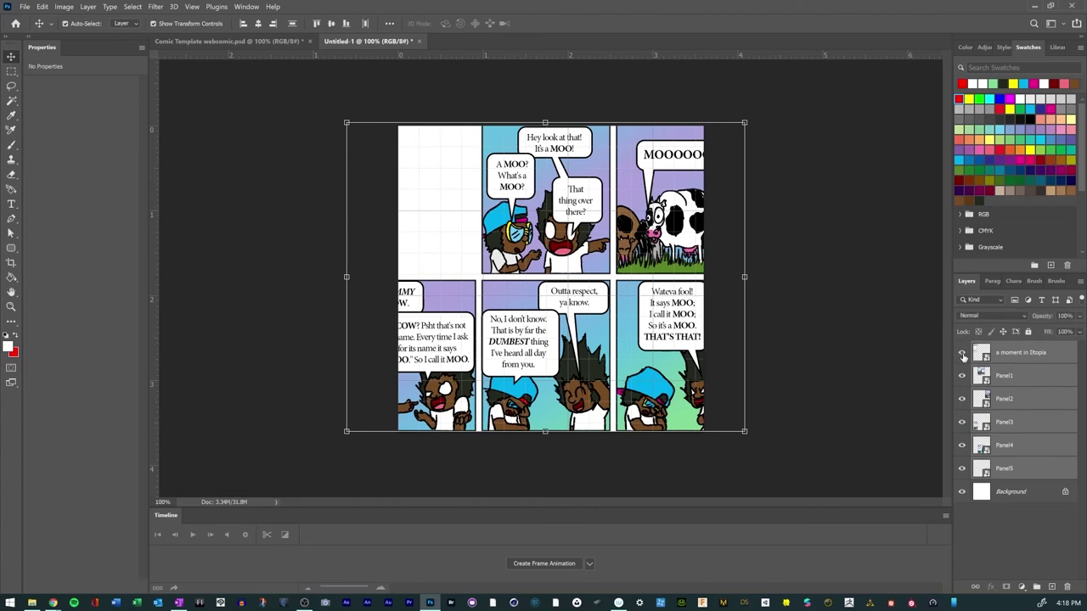
{"action": "left_click", "coordinate": [962, 353]}
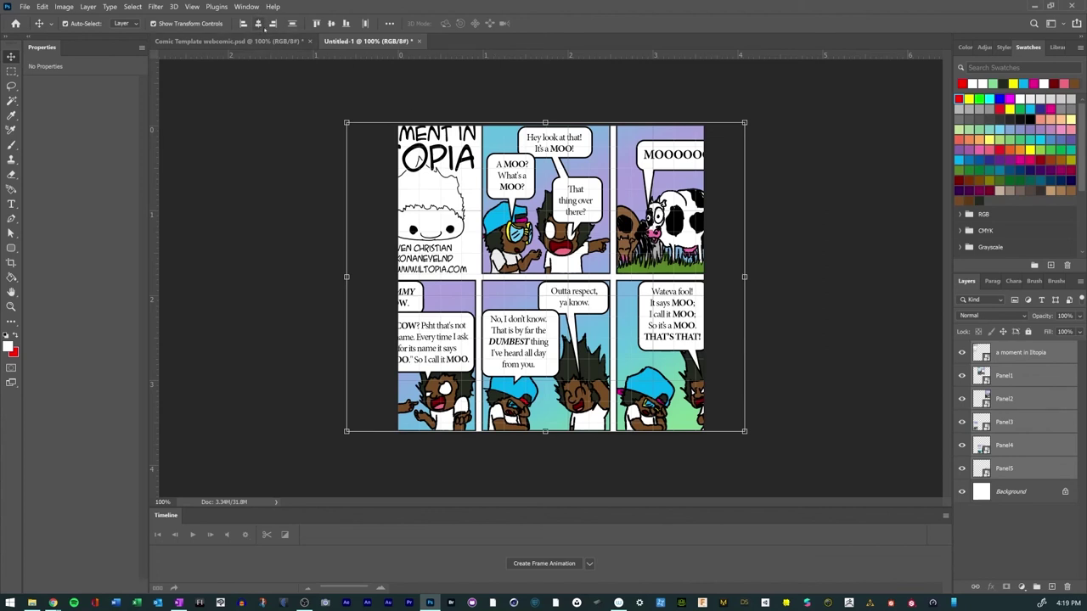
Step: Align the stacked panels to the canvas, centring them both horizontally and vertically
{"action": "left_click", "coordinate": [389, 23]}
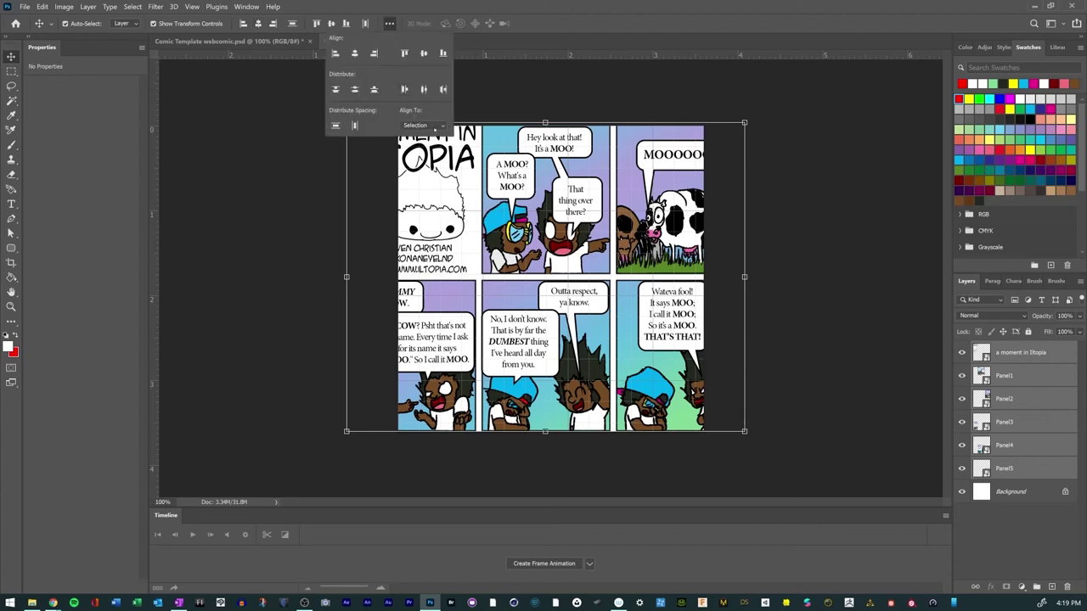
{"action": "left_click", "coordinate": [433, 126]}
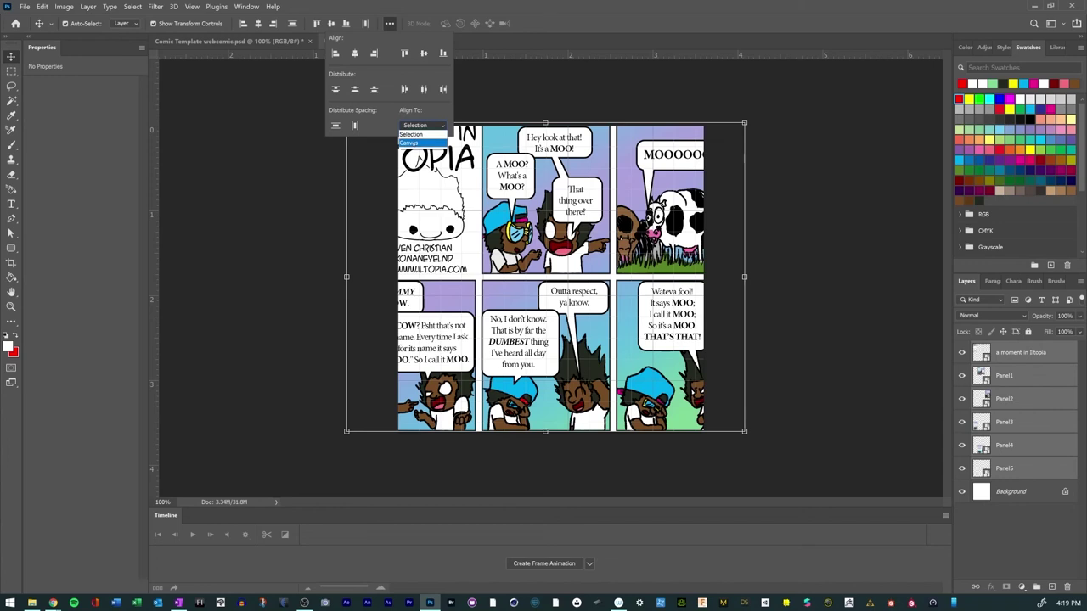
{"action": "left_click", "coordinate": [410, 143]}
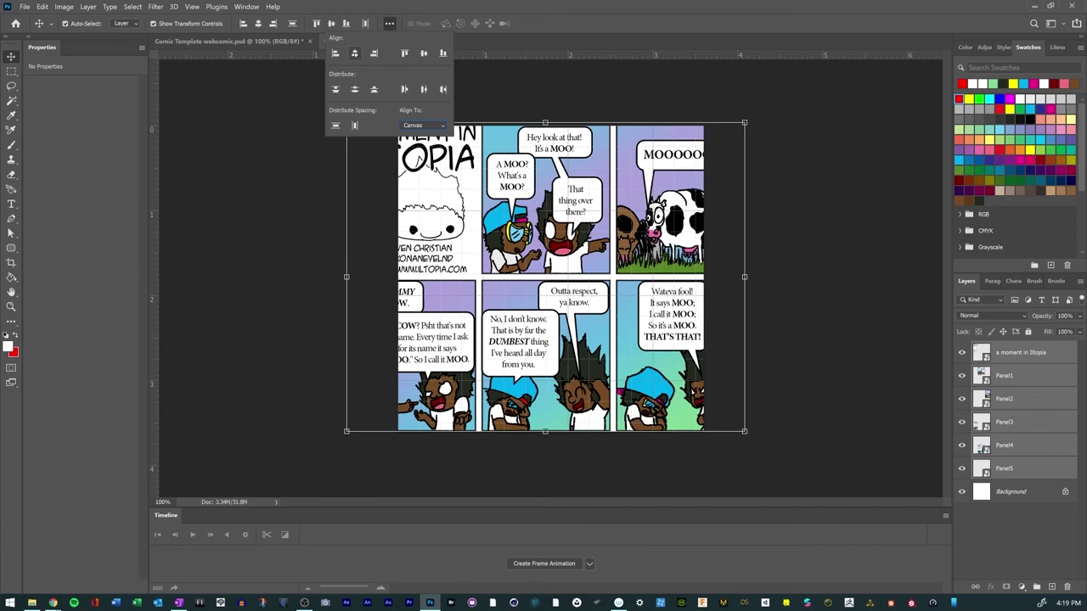
{"action": "left_click", "coordinate": [355, 54]}
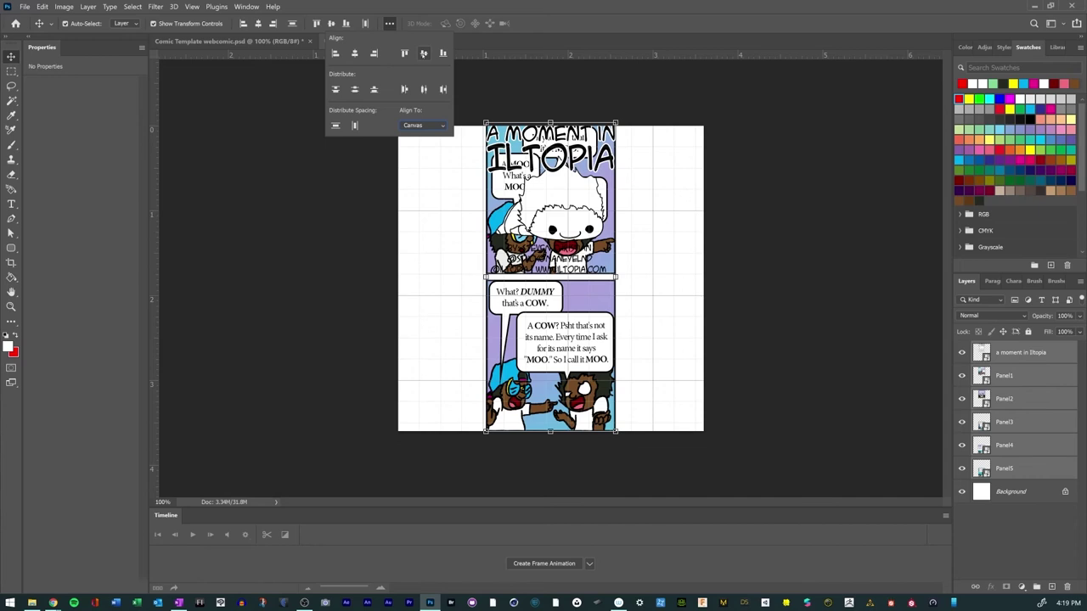
{"action": "left_click", "coordinate": [423, 52]}
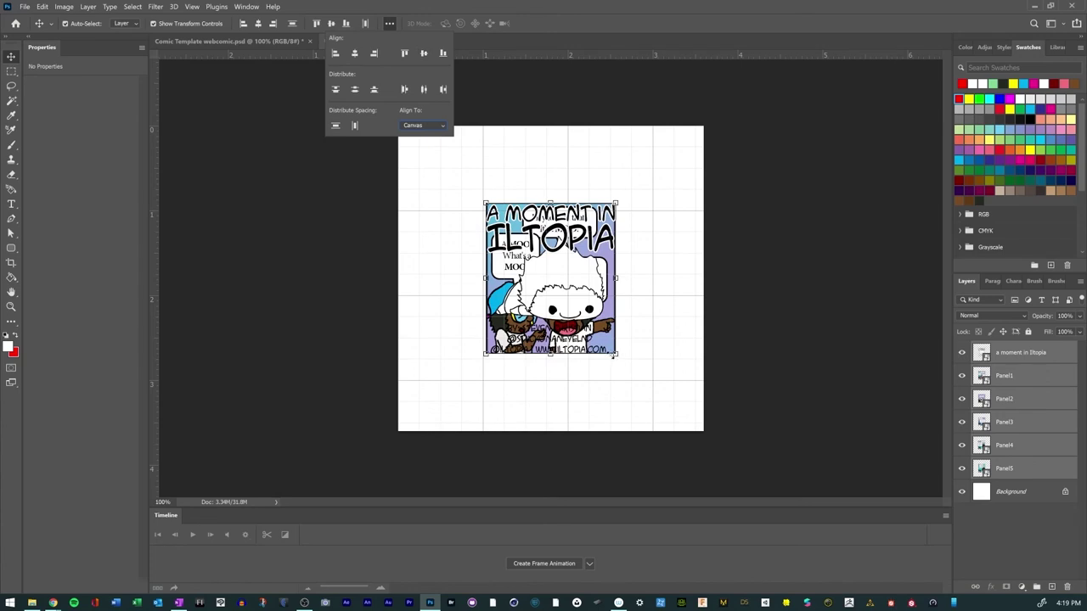
{"action": "left_click", "coordinate": [617, 357]}
Step: Enlarge the stacked panels to nearly fill the square canvas and commit the transform
{"action": "left_click_drag", "start_coordinate": [618, 363], "coordinate": [680, 426]}
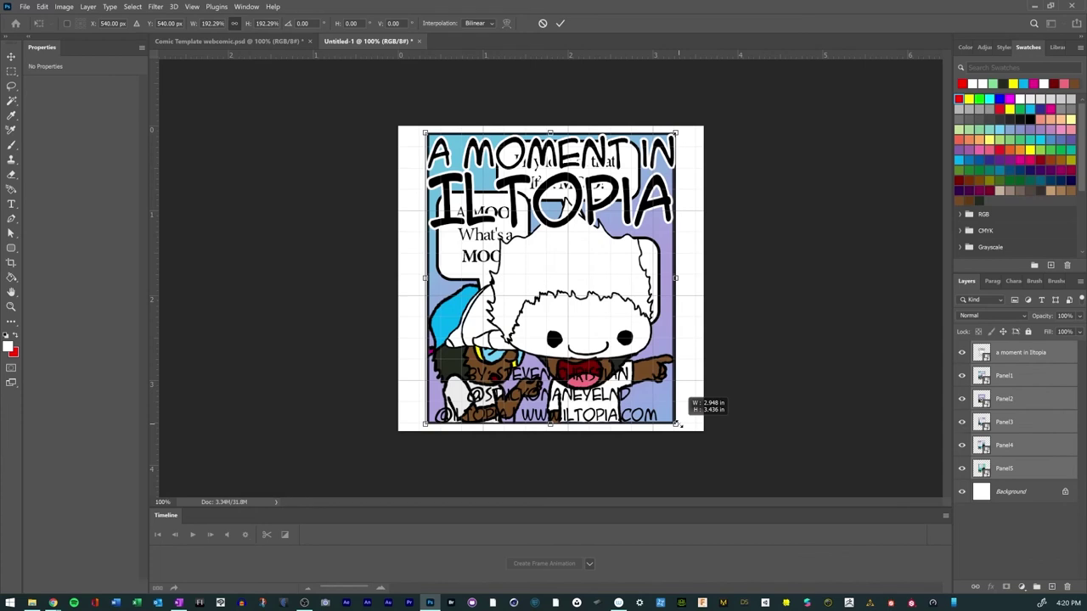
{"action": "left_click_drag", "start_coordinate": [680, 426], "coordinate": [682, 428]}
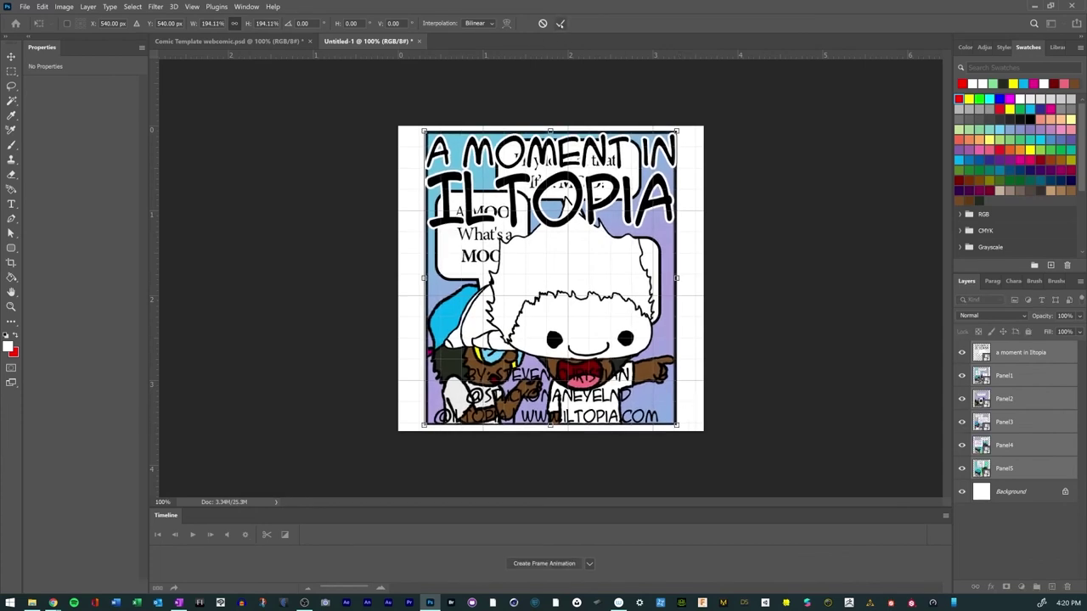
{"action": "left_click", "coordinate": [560, 24]}
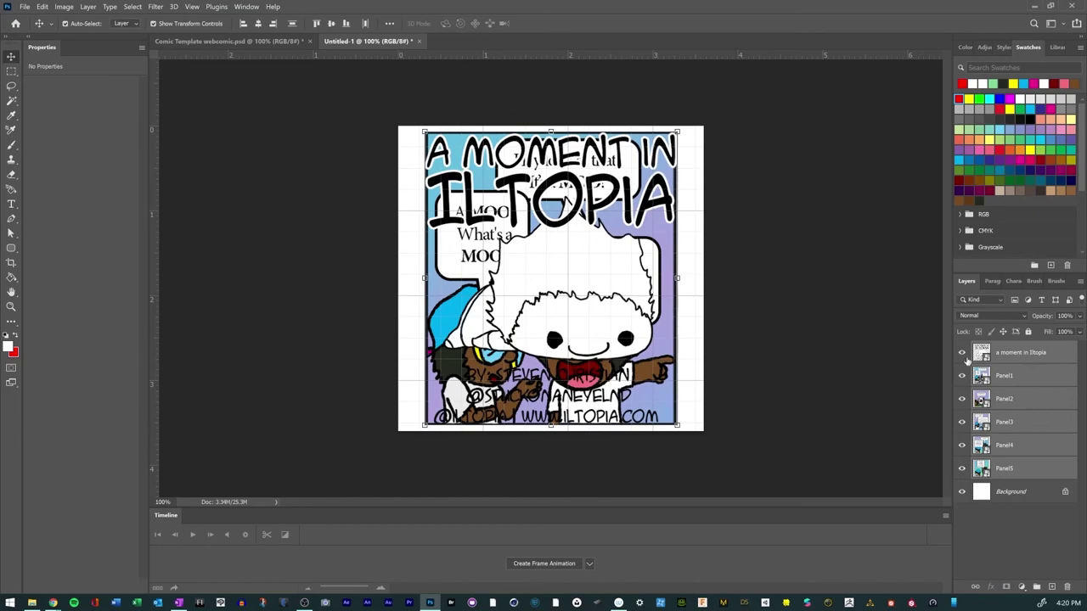
Step: Hide Panel1–Panel5 so only the 'a moment in Iltopia' title artwork stays visible
{"action": "left_click_drag", "start_coordinate": [962, 353], "coordinate": [963, 473]}
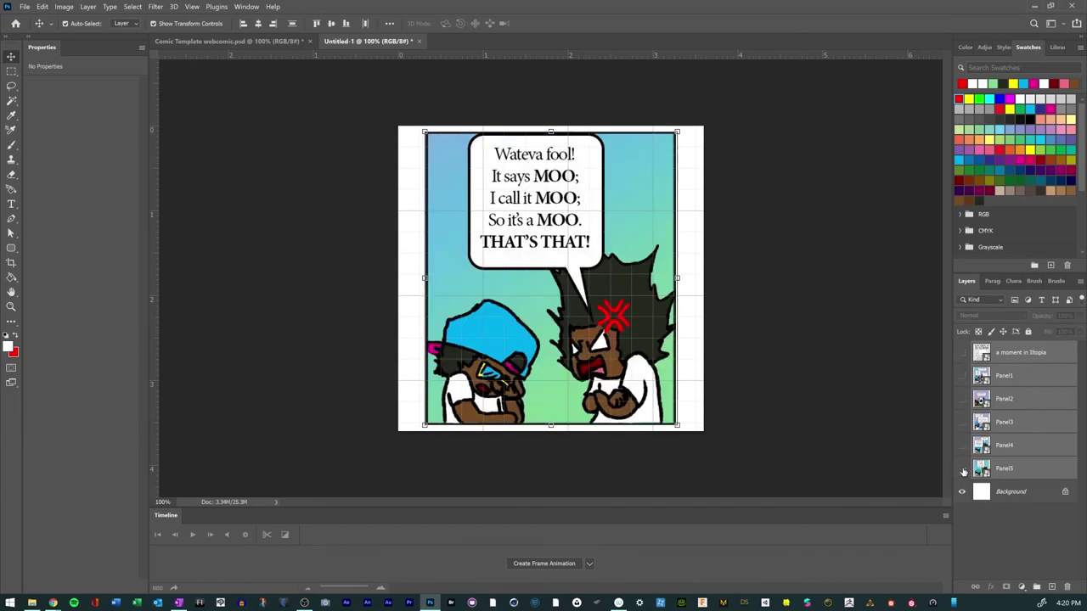
{"action": "left_click", "coordinate": [964, 471]}
{"action": "left_click", "coordinate": [961, 469]}
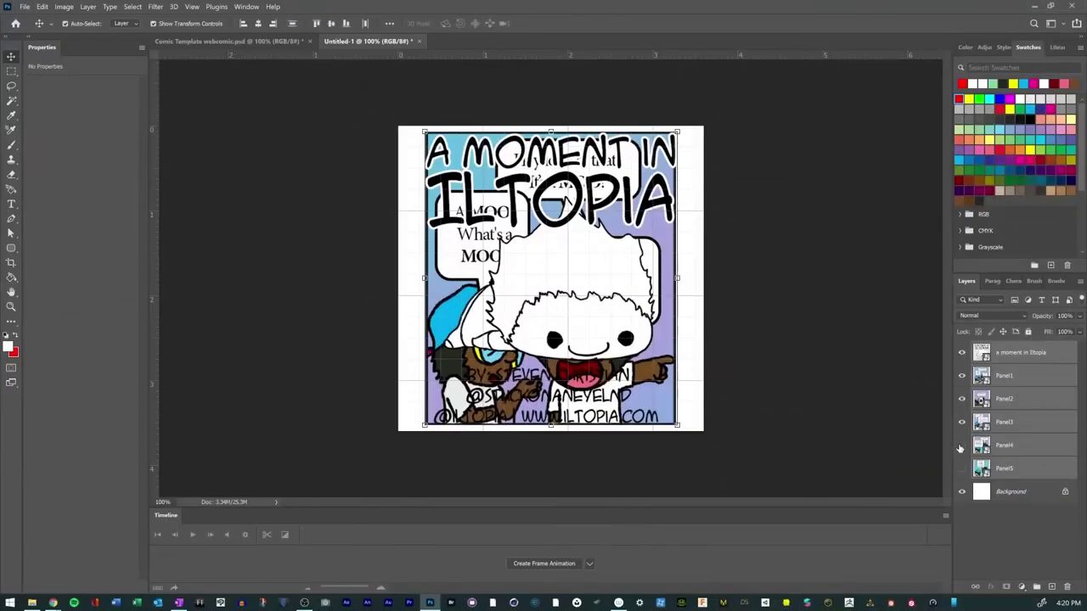
{"action": "left_click_drag", "start_coordinate": [961, 399], "coordinate": [963, 379]}
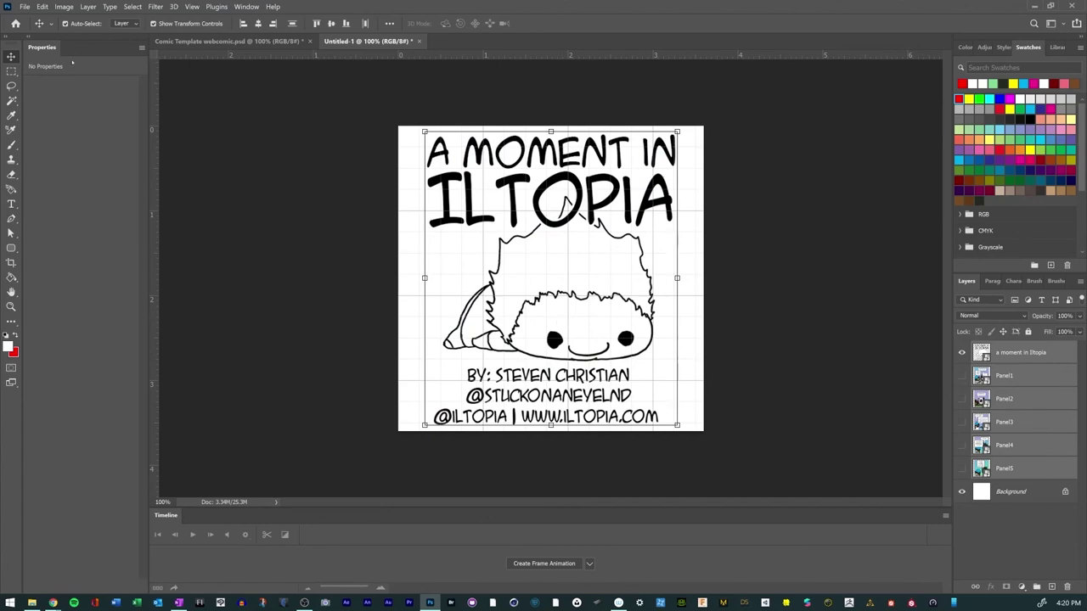
Step: Save the square document as 'Like a moo Webcomic panels.psd'
{"action": "left_click", "coordinate": [24, 6]}
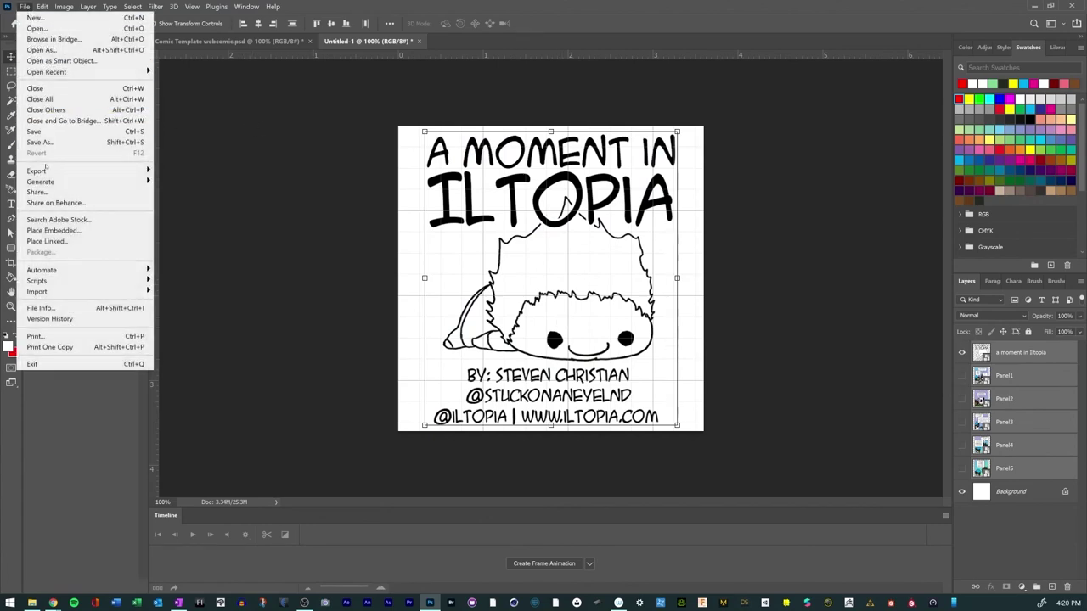
{"action": "left_click", "coordinate": [56, 143]}
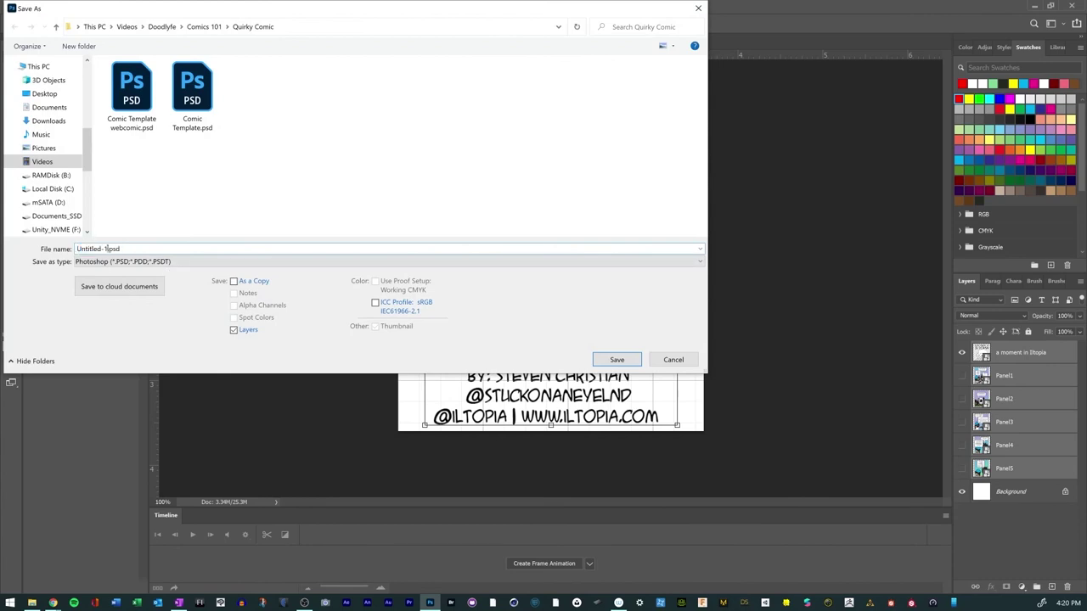
{"action": "type", "text": "Like"}
{"action": "type", "text": "a moo Webcomic panels"}
{"action": "key", "text": "Return"}
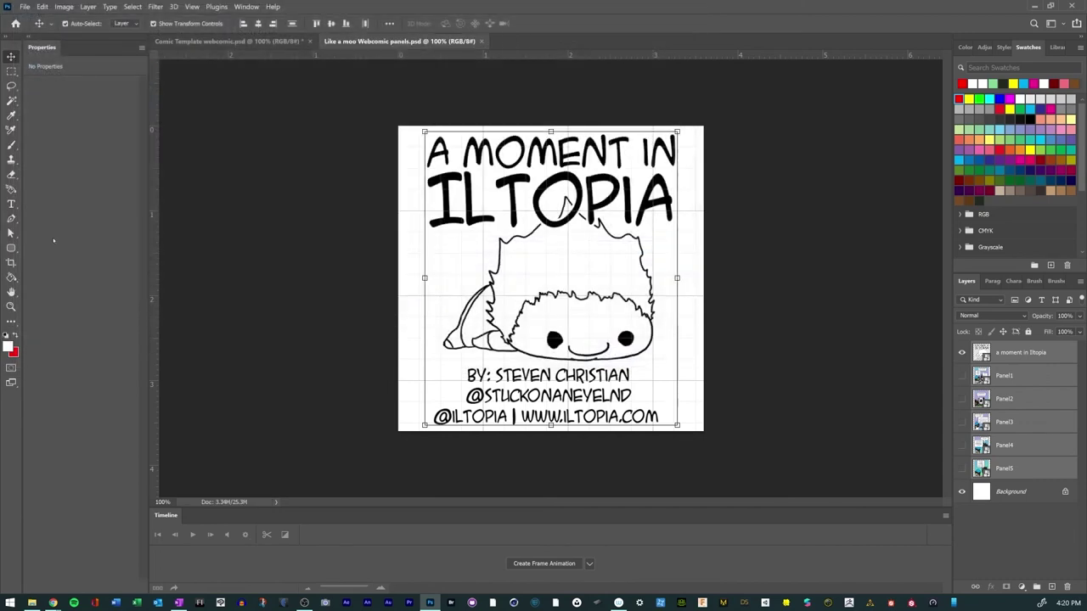
{"action": "double_click", "coordinate": [982, 355]}
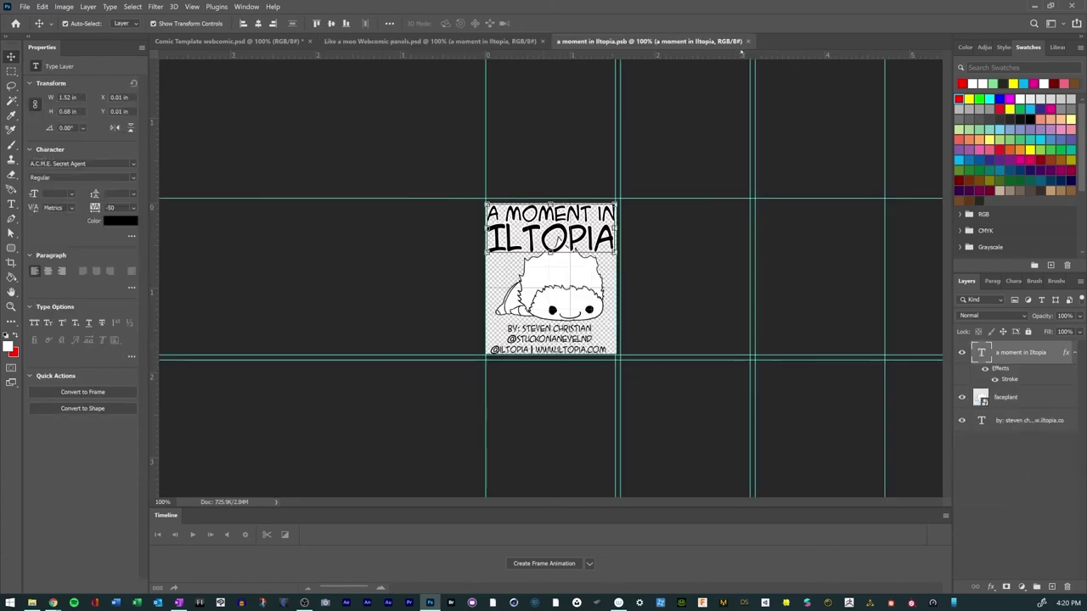
Step: Close the title smart object and set up a JPG export of the panels document
{"action": "left_click", "coordinate": [748, 41]}
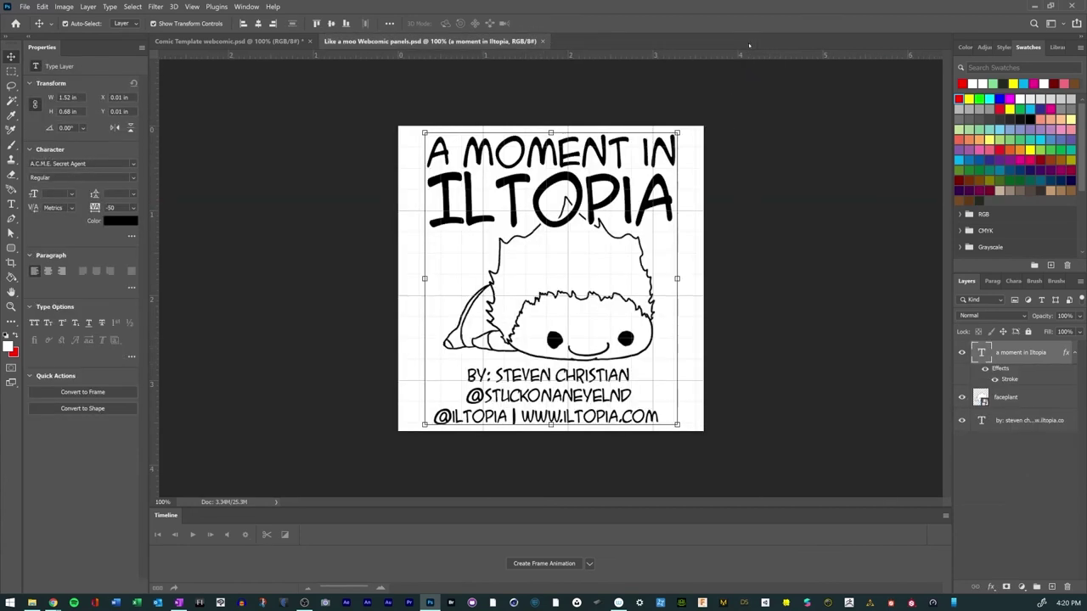
{"action": "left_click", "coordinate": [259, 42]}
{"action": "left_click", "coordinate": [386, 40]}
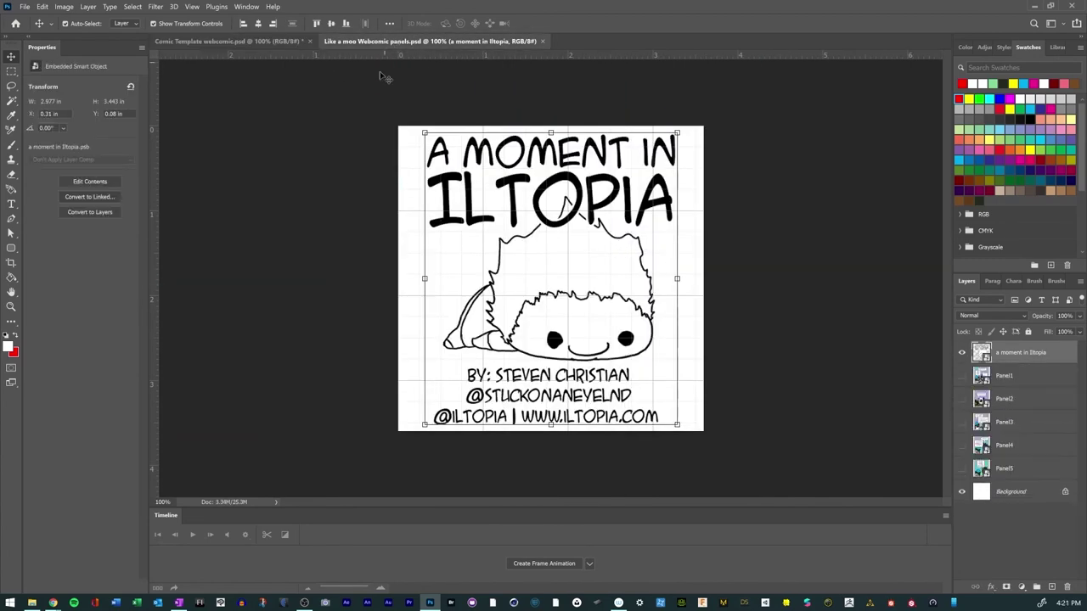
{"action": "left_click", "coordinate": [26, 6]}
{"action": "mouse_move", "coordinate": [123, 174]}
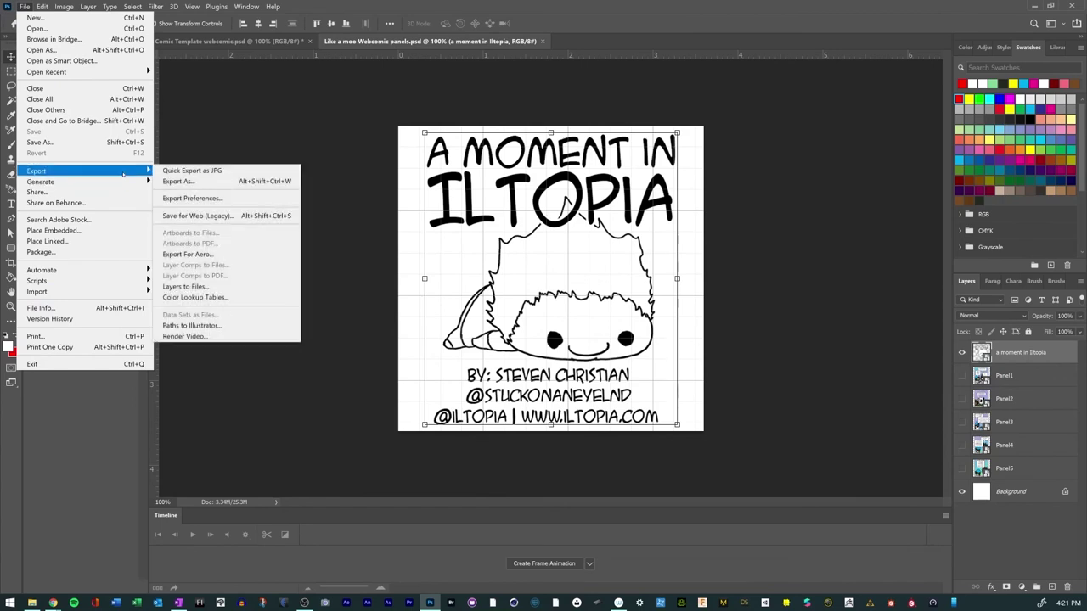
{"action": "left_click", "coordinate": [179, 180]}
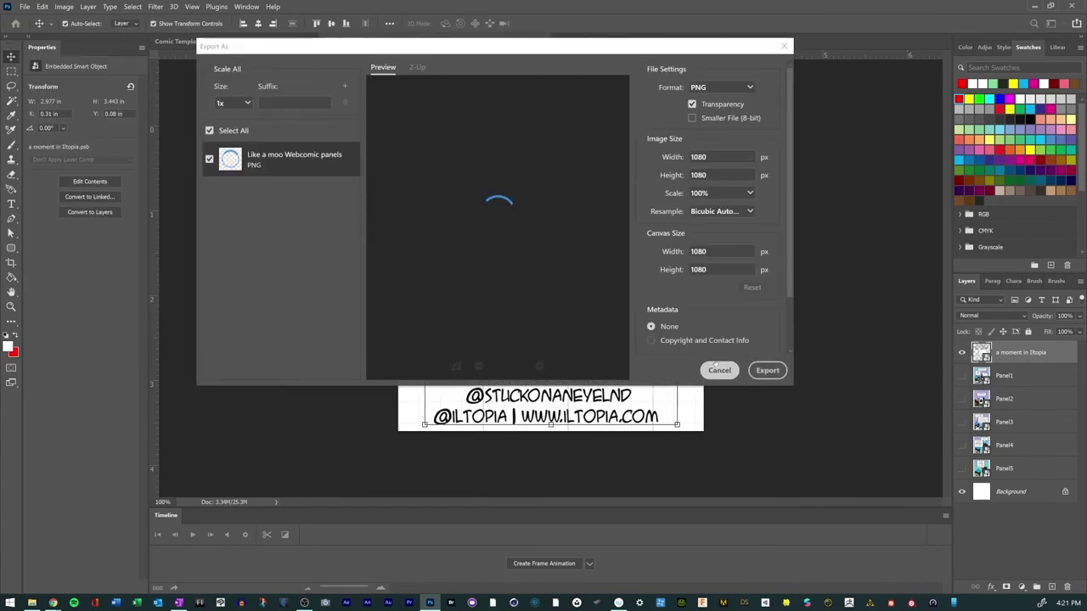
{"action": "left_click", "coordinate": [743, 87]}
{"action": "left_click", "coordinate": [709, 103]}
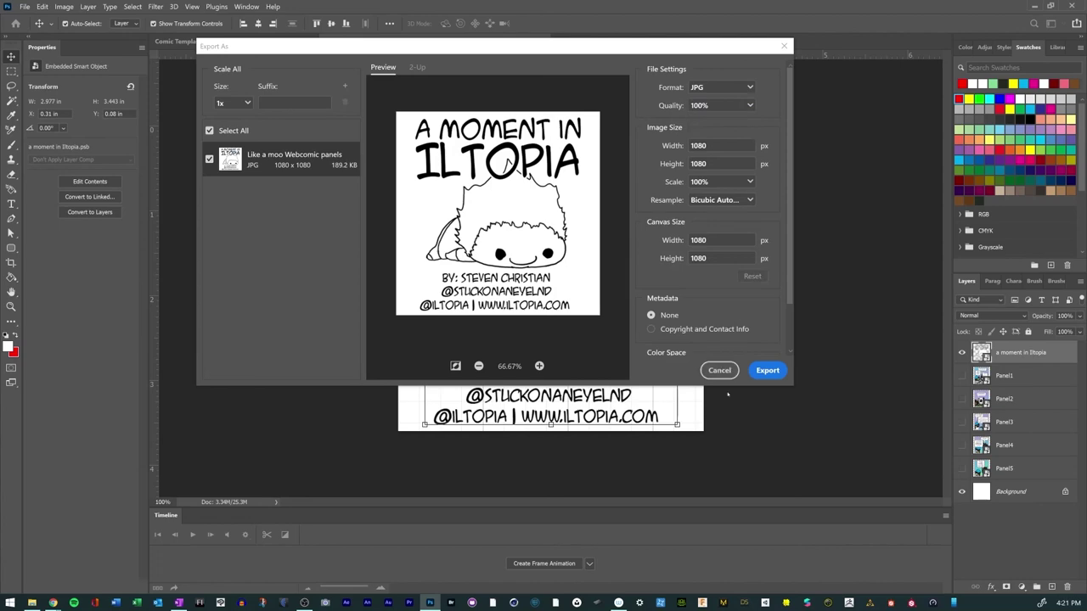
Step: Save the export as 'Like a moo Webcomic panel Title.jpg'
{"action": "left_click", "coordinate": [767, 370]}
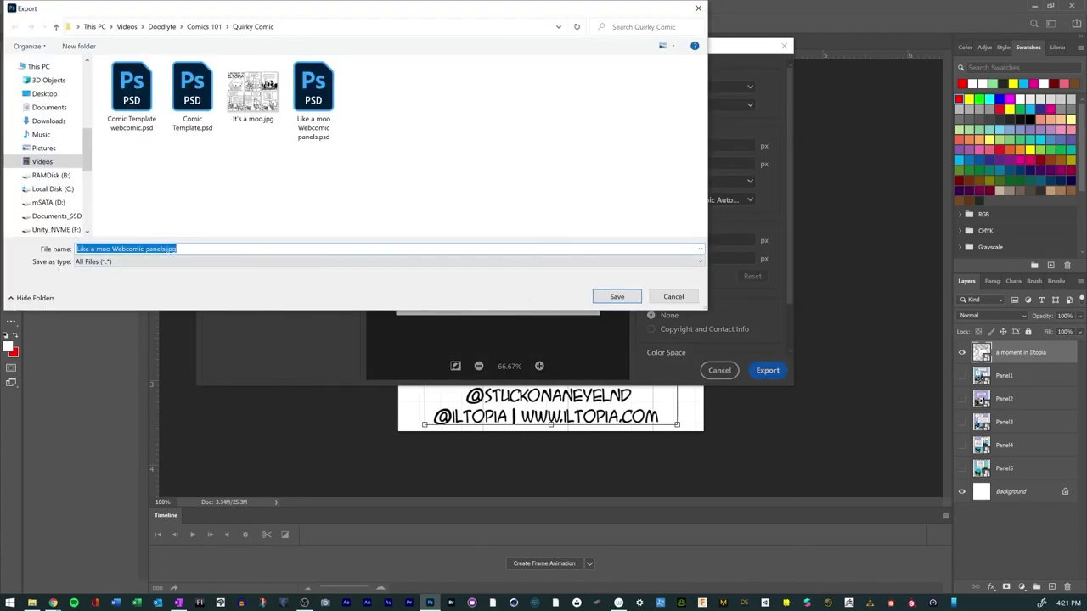
{"action": "left_click", "coordinate": [167, 248]}
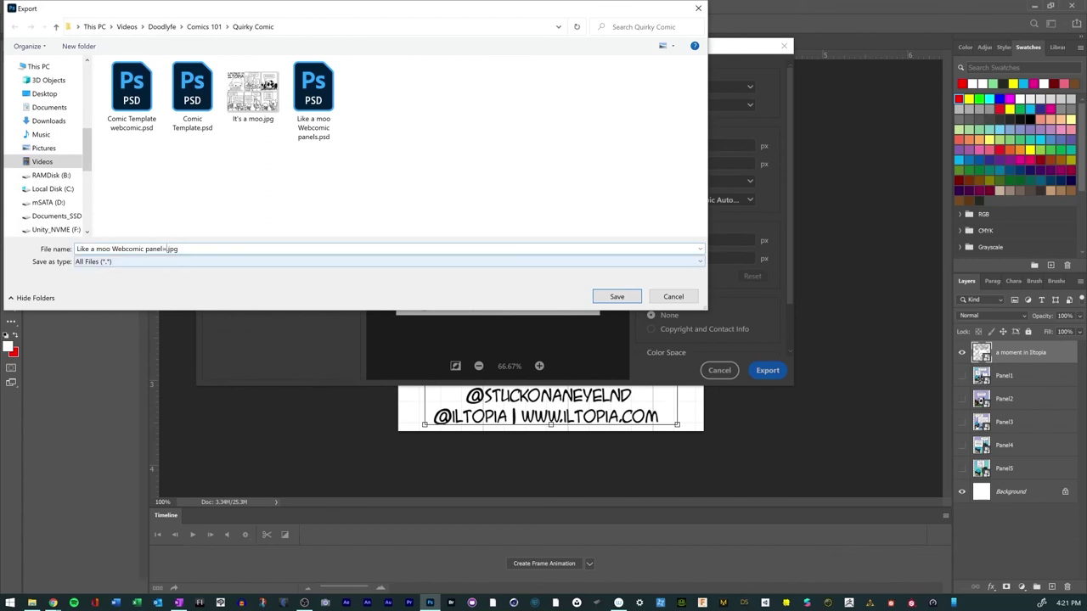
{"action": "key", "text": "BackSpace"}
{"action": "type", "text": "Title"}
{"action": "key", "text": "Return"}
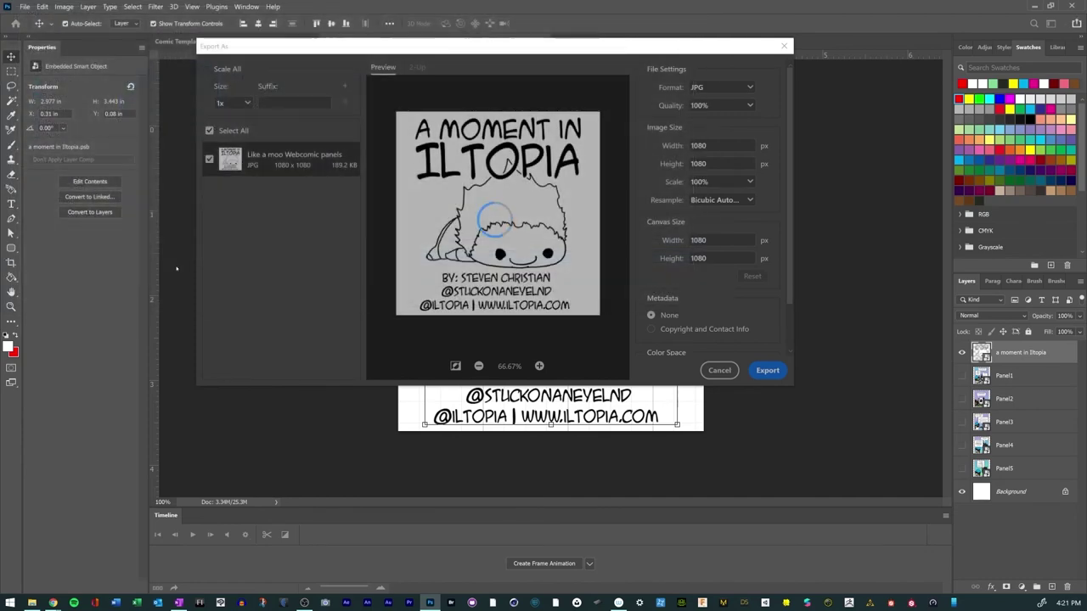
Step: Hide the title layer, show Panel1, and export it as 'Like a moo Webcomic panel 01.jpg'
{"action": "left_click", "coordinate": [961, 352]}
{"action": "left_click", "coordinate": [962, 376]}
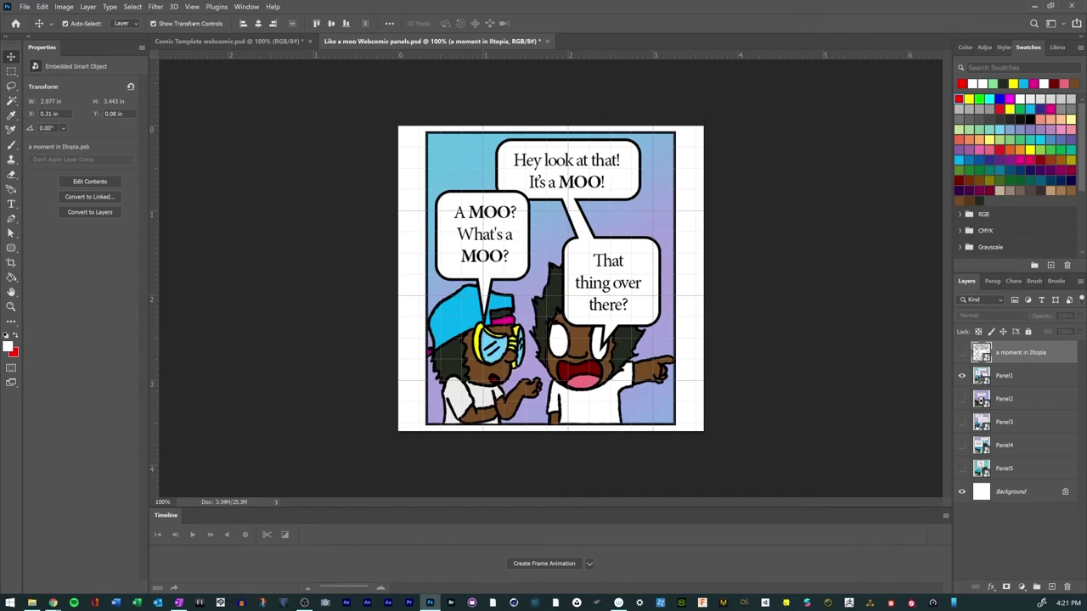
{"action": "left_click", "coordinate": [26, 7]}
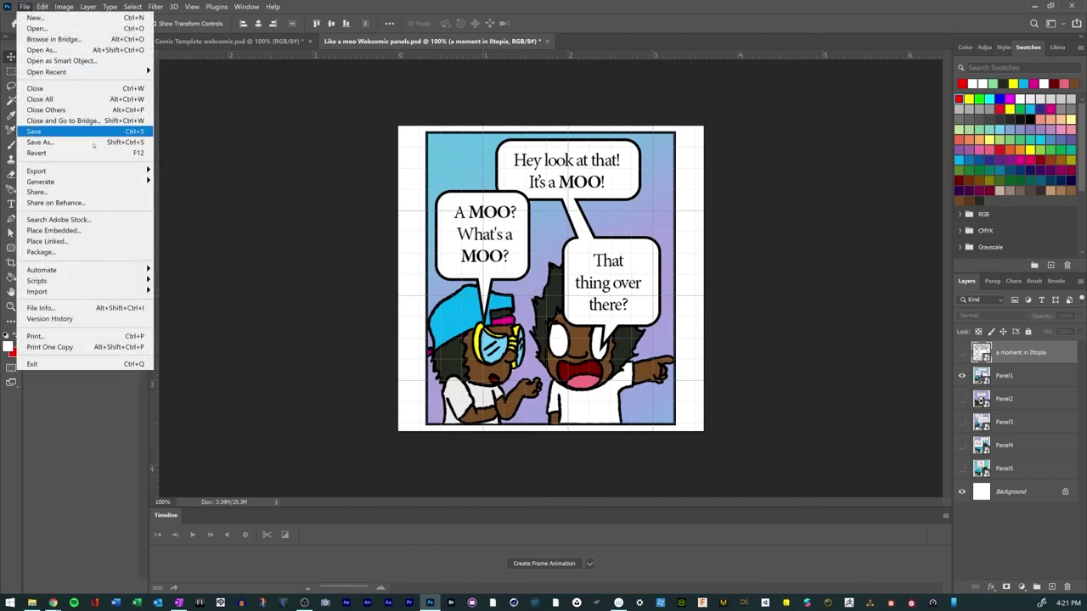
{"action": "mouse_move", "coordinate": [119, 173]}
{"action": "left_click", "coordinate": [193, 181]}
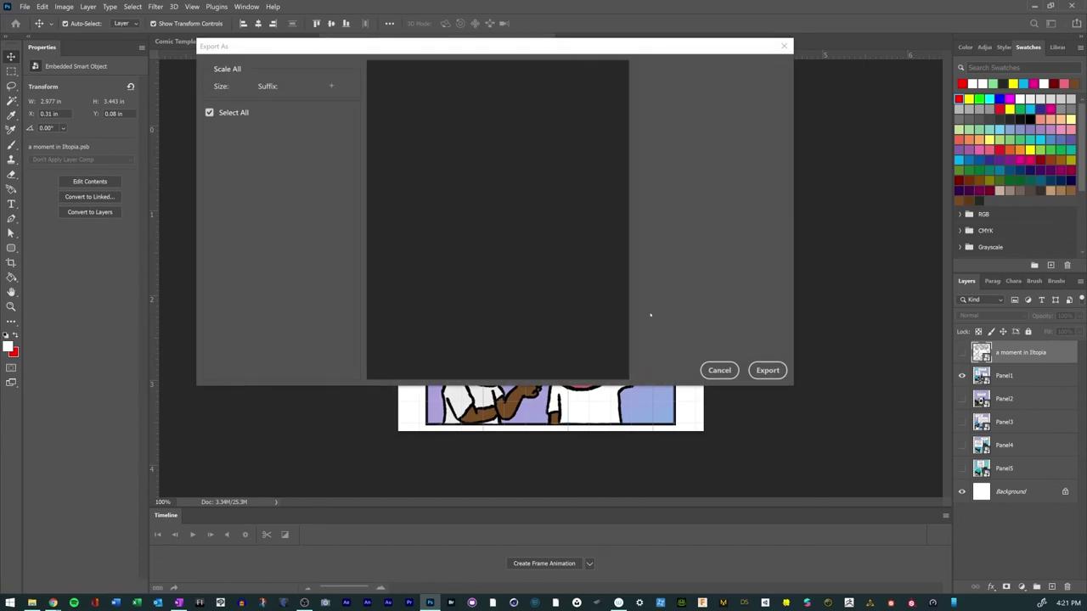
{"action": "left_click", "coordinate": [762, 376]}
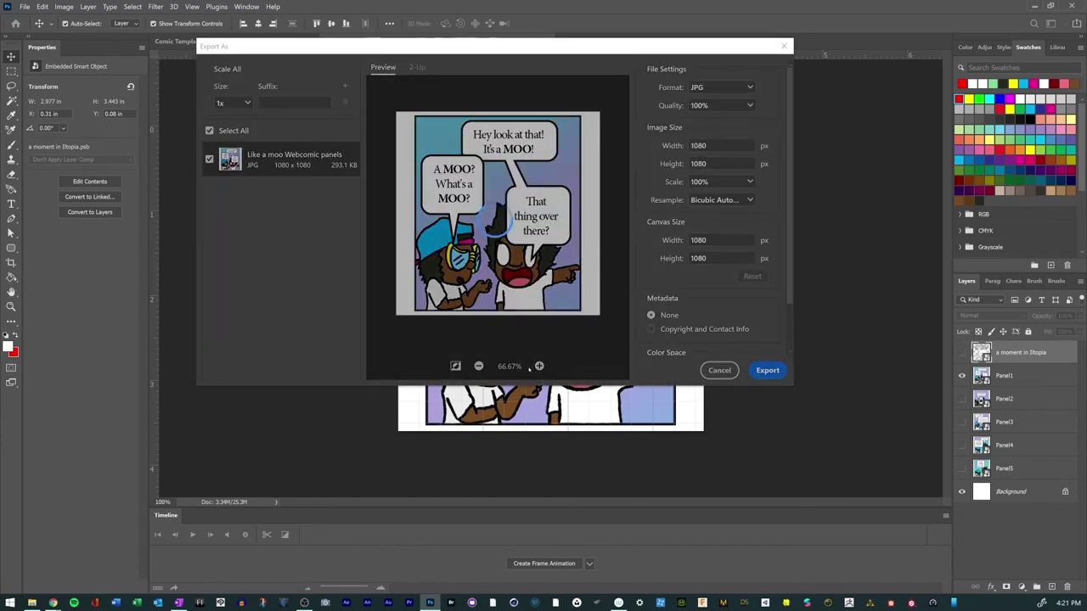
{"action": "left_click", "coordinate": [164, 248]}
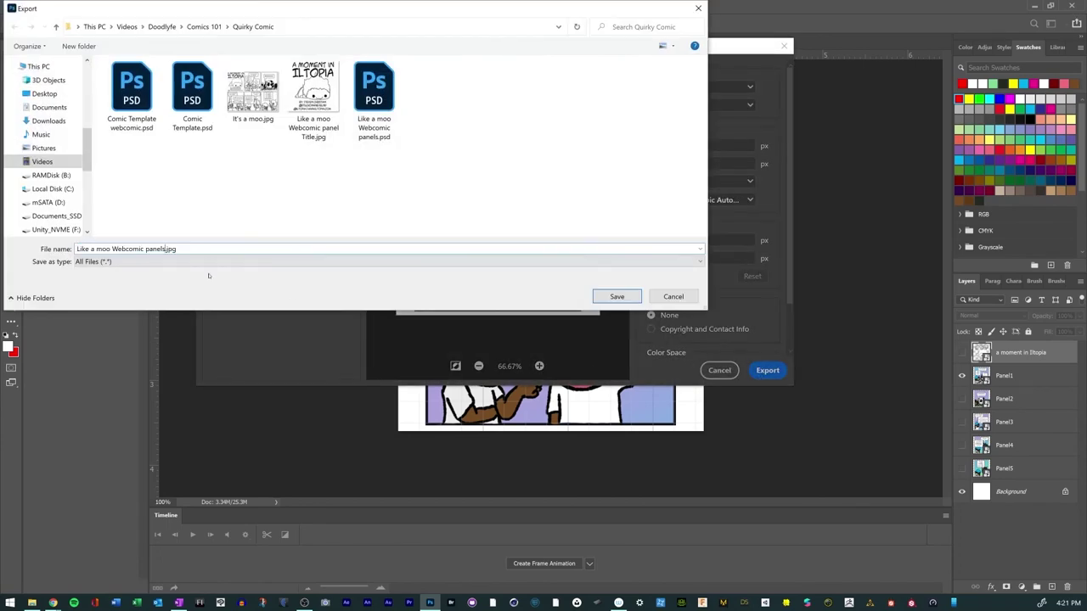
{"action": "key", "text": "BackSpace"}
{"action": "left_click", "coordinate": [166, 249]}
{"action": "type", "text": "01"}
{"action": "left_click", "coordinate": [616, 297]}
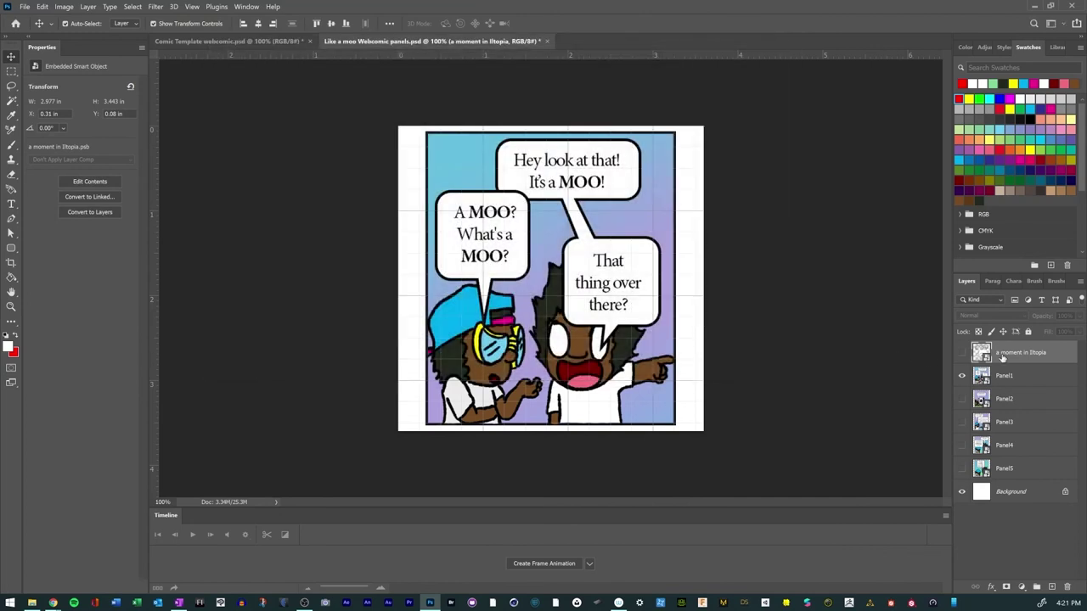
Step: Swap Panel1 for Panel2 and export the cow panel as 'Like a moo Webcomic panel 02.jpg'
{"action": "left_click", "coordinate": [962, 375]}
{"action": "left_click", "coordinate": [962, 398]}
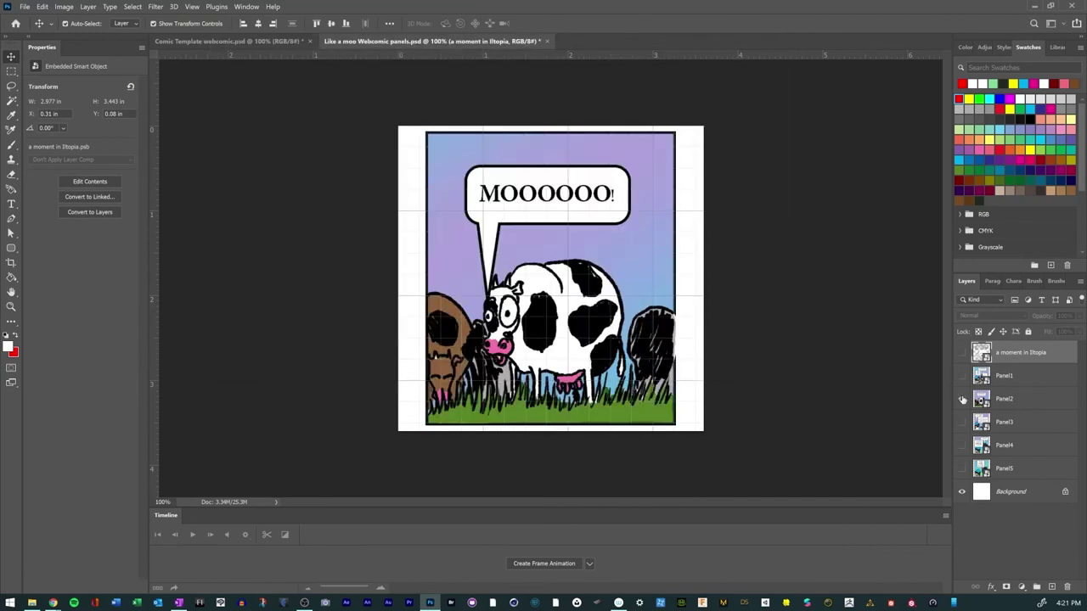
{"action": "left_click", "coordinate": [25, 7]}
{"action": "mouse_move", "coordinate": [117, 170]}
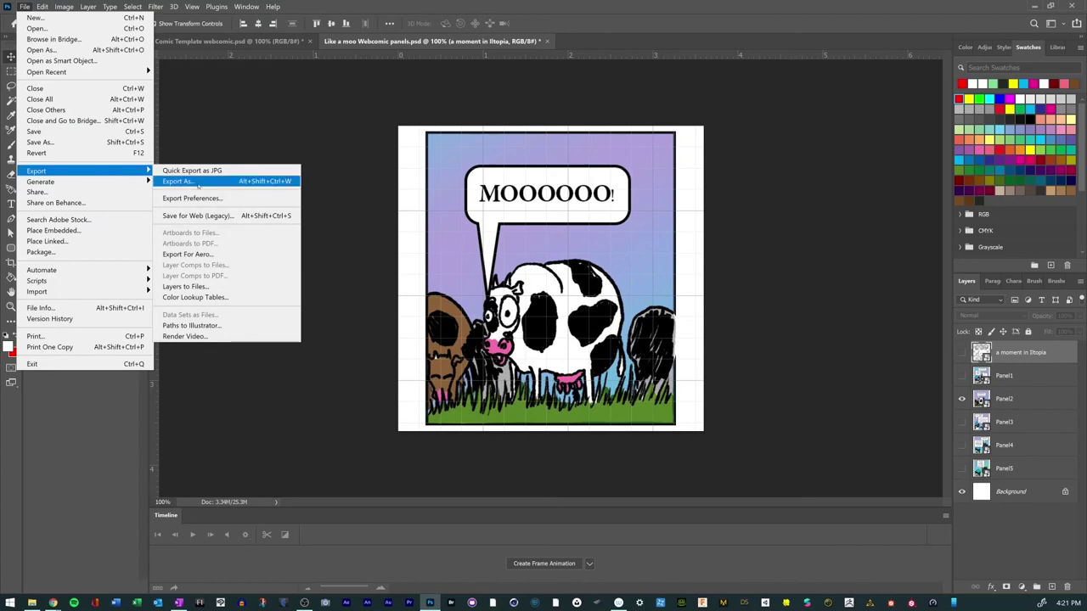
{"action": "left_click", "coordinate": [198, 182]}
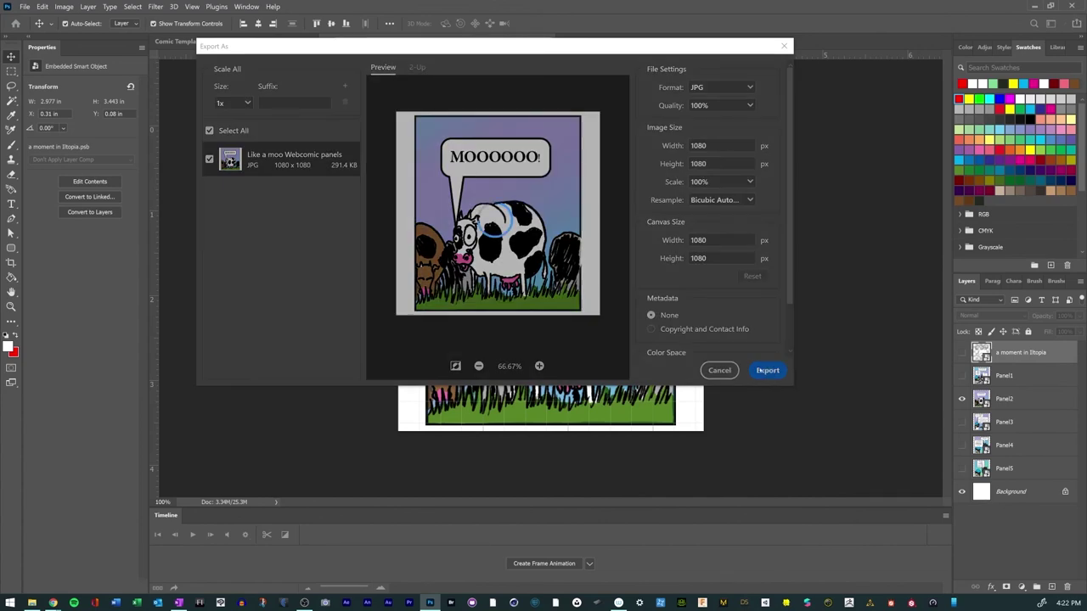
{"action": "left_click", "coordinate": [764, 370]}
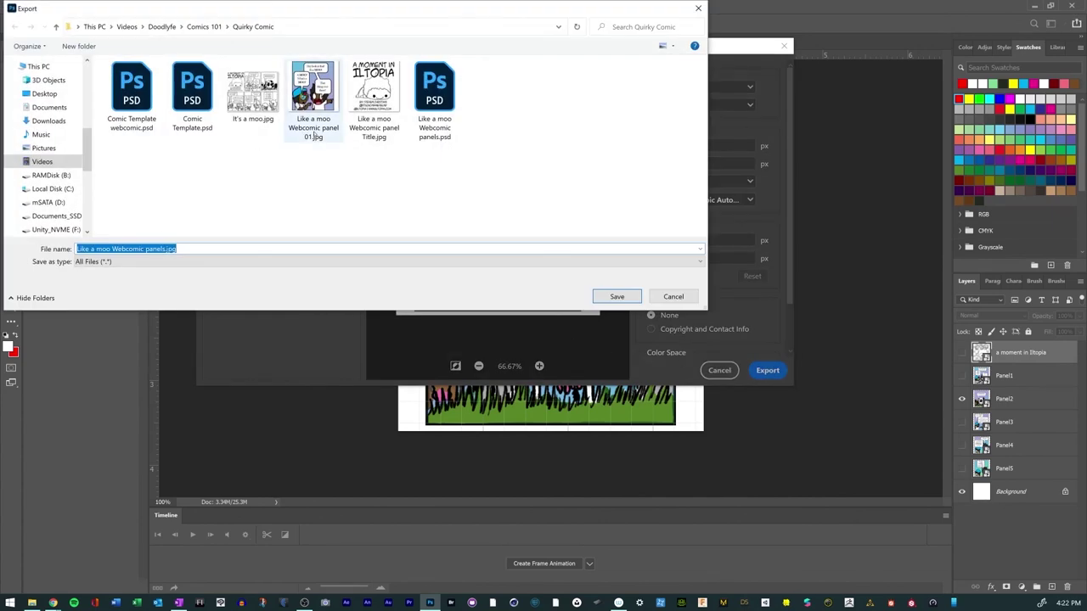
{"action": "left_click", "coordinate": [314, 93]}
{"action": "left_click", "coordinate": [171, 249]}
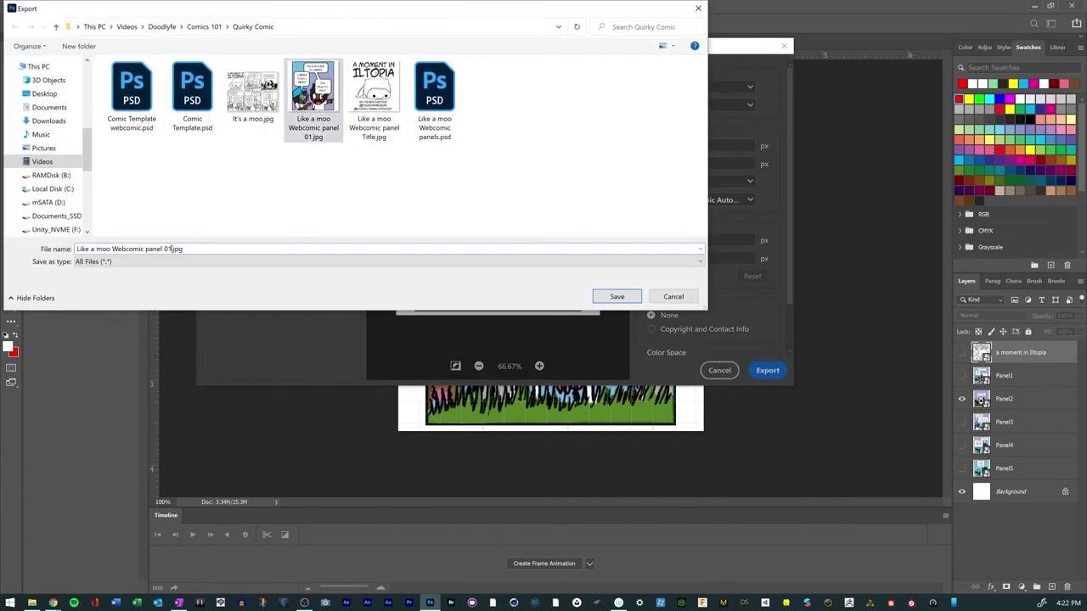
{"action": "key", "text": "BackSpace"}
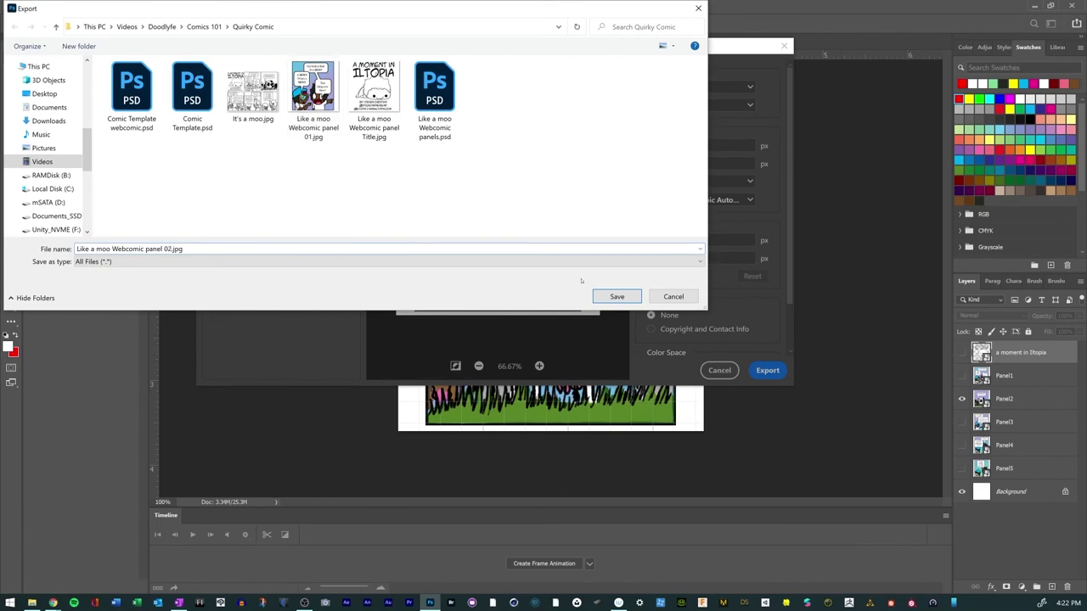
{"action": "type", "text": "2"}
{"action": "left_click", "coordinate": [616, 296]}
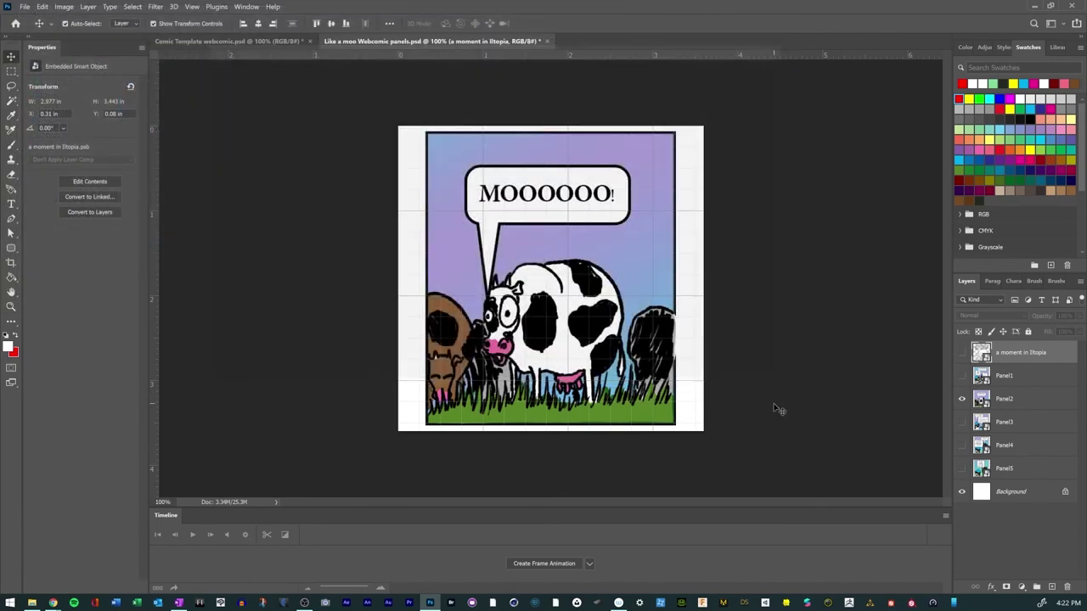
Step: Show only Panel3, then start and cancel a Quick Export as JPG
{"action": "left_click", "coordinate": [962, 398]}
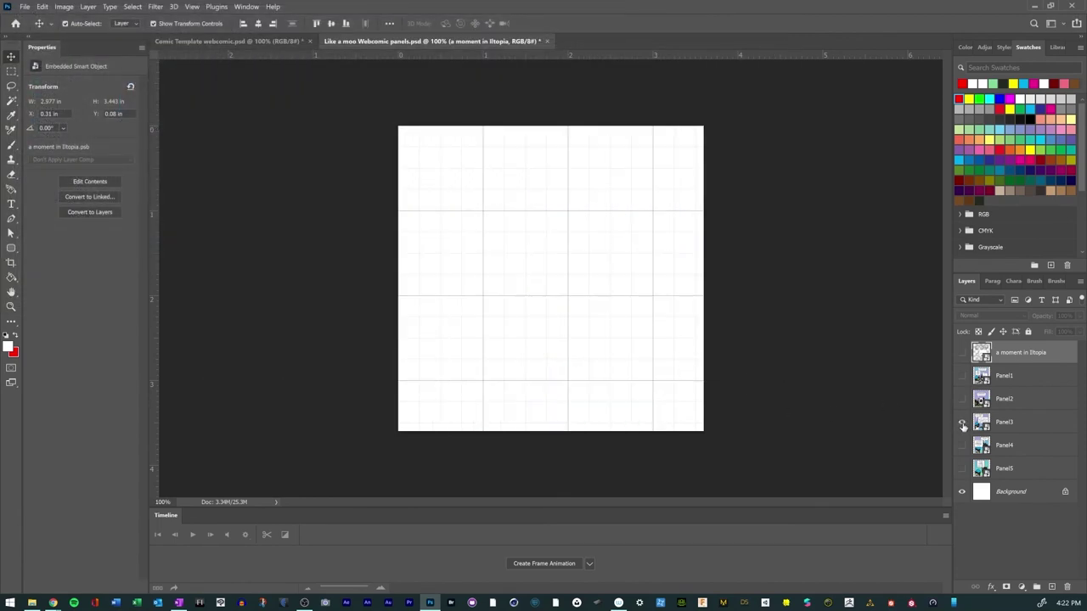
{"action": "left_click", "coordinate": [962, 422]}
{"action": "left_click", "coordinate": [26, 6]}
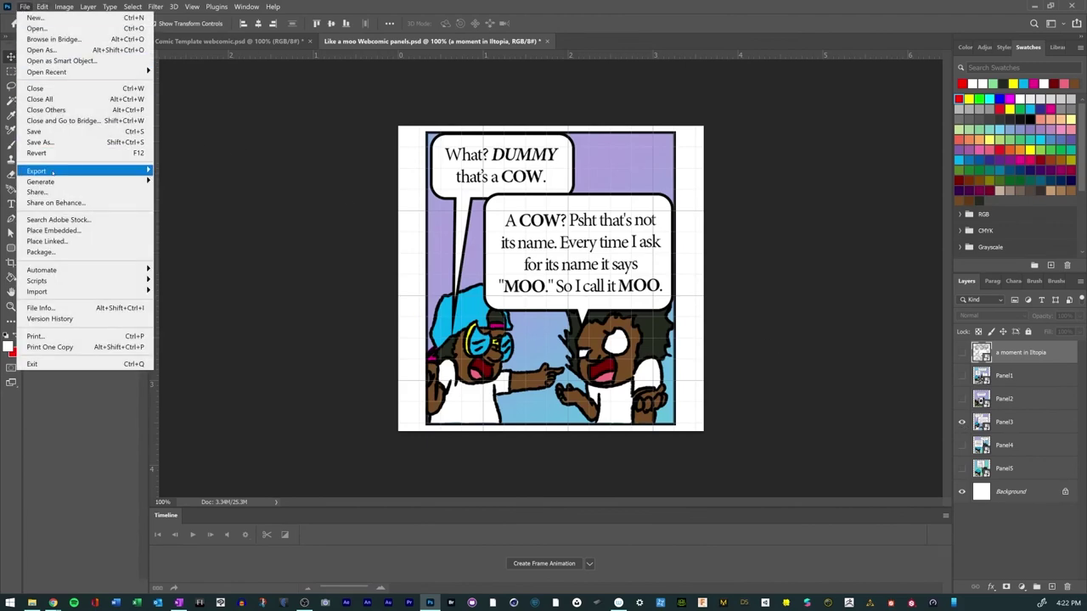
{"action": "mouse_move", "coordinate": [52, 172]}
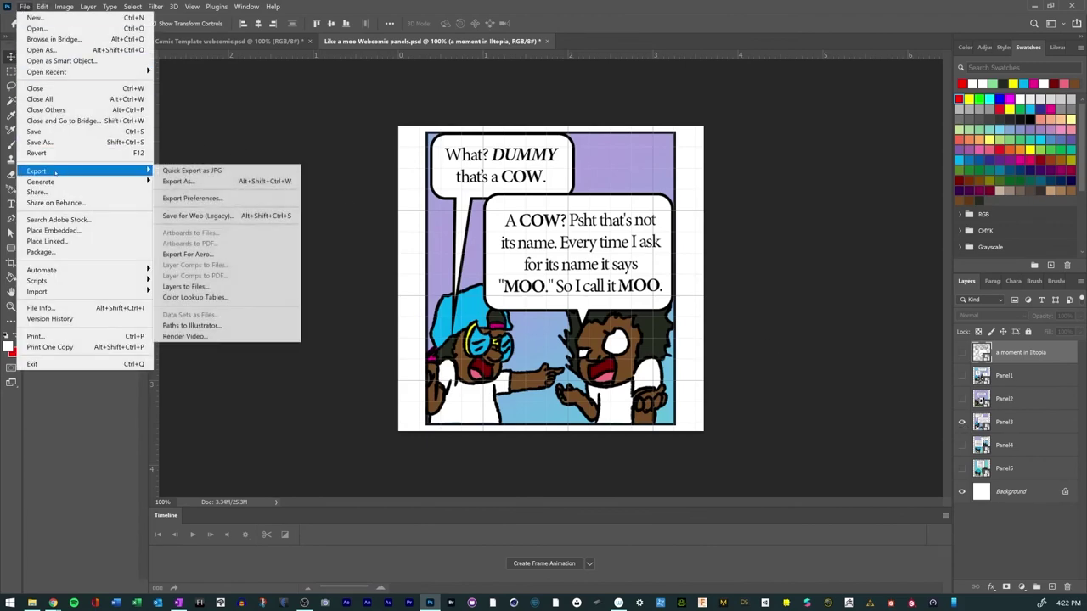
{"action": "left_click", "coordinate": [222, 172]}
{"action": "left_click", "coordinate": [685, 297]}
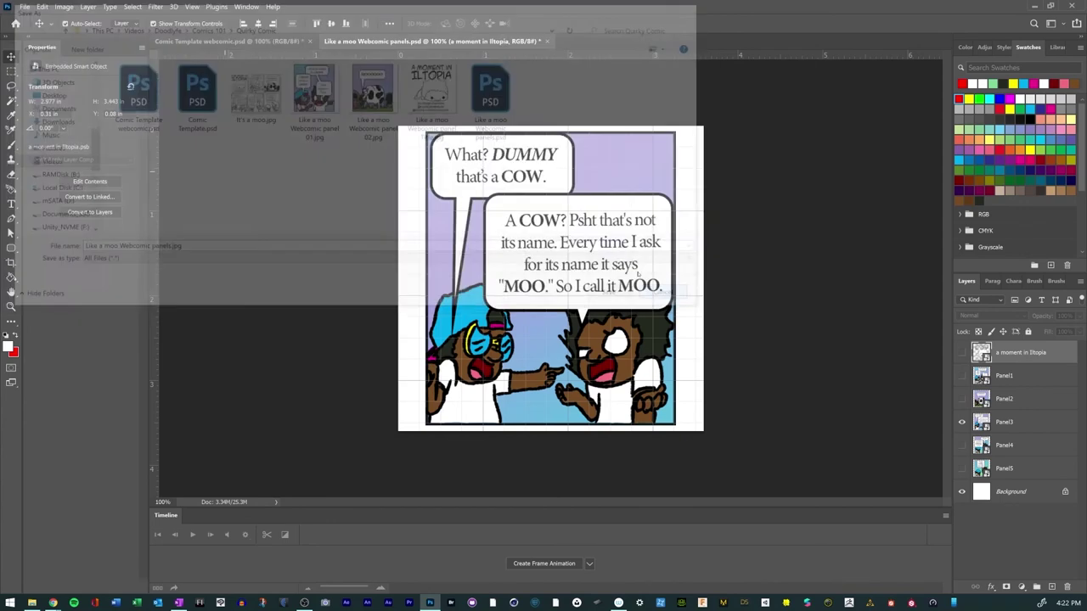
Step: Export Panel3 through Export As, saving it as 'Like a moo Webcomic panel 03.jpg'
{"action": "left_click", "coordinate": [25, 6]}
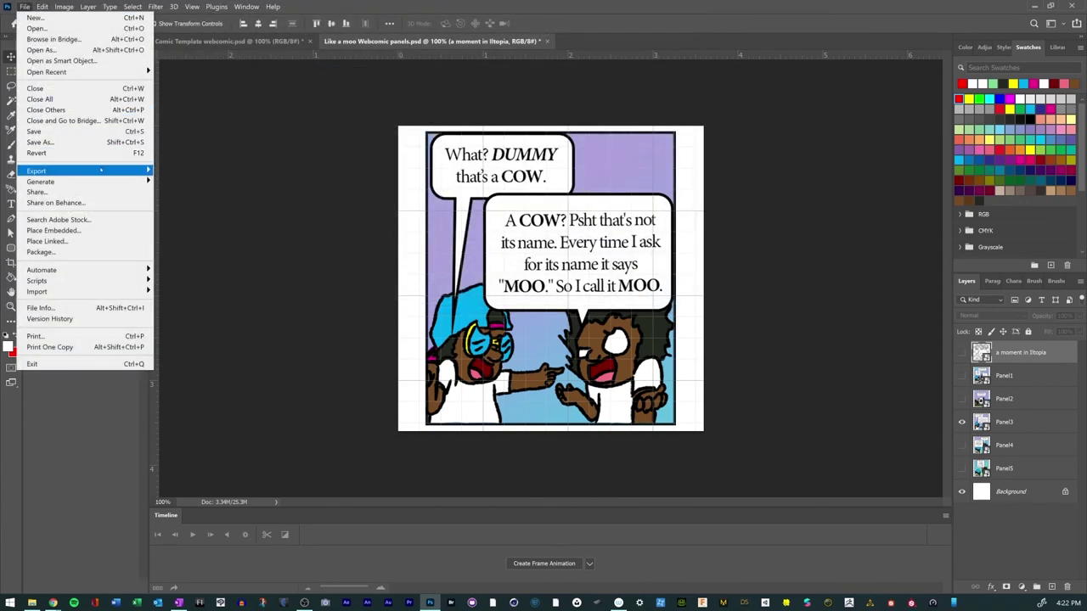
{"action": "mouse_move", "coordinate": [124, 173]}
{"action": "left_click", "coordinate": [182, 181]}
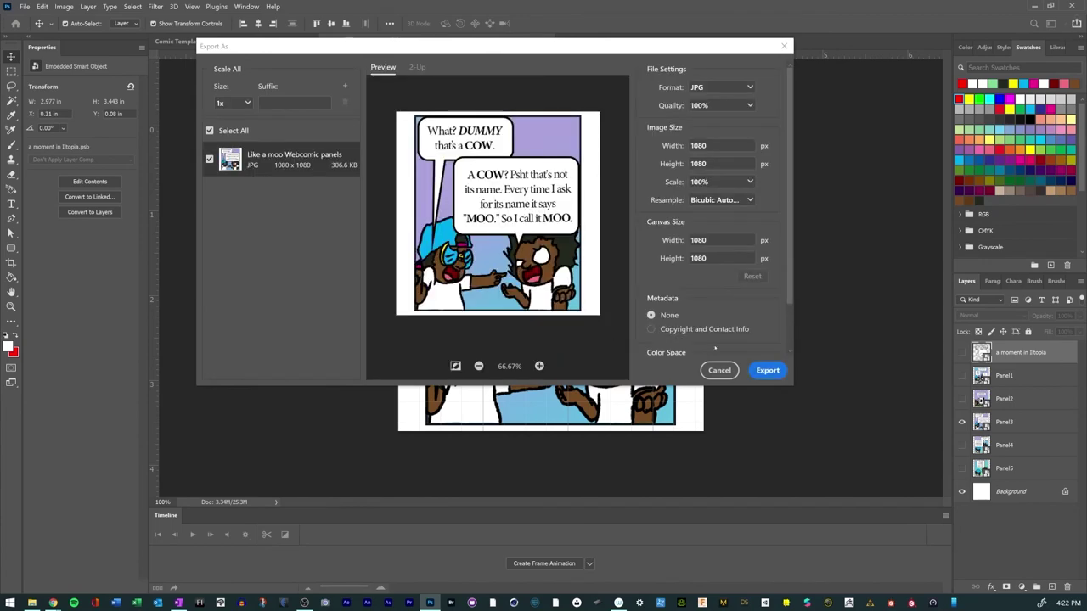
{"action": "left_click", "coordinate": [767, 370]}
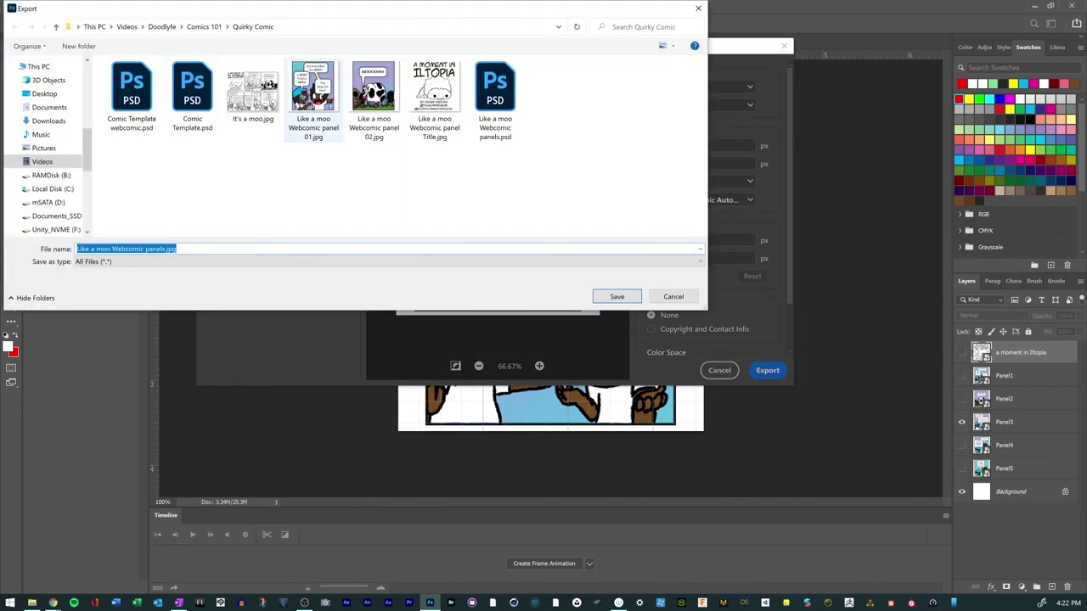
{"action": "left_click", "coordinate": [374, 93]}
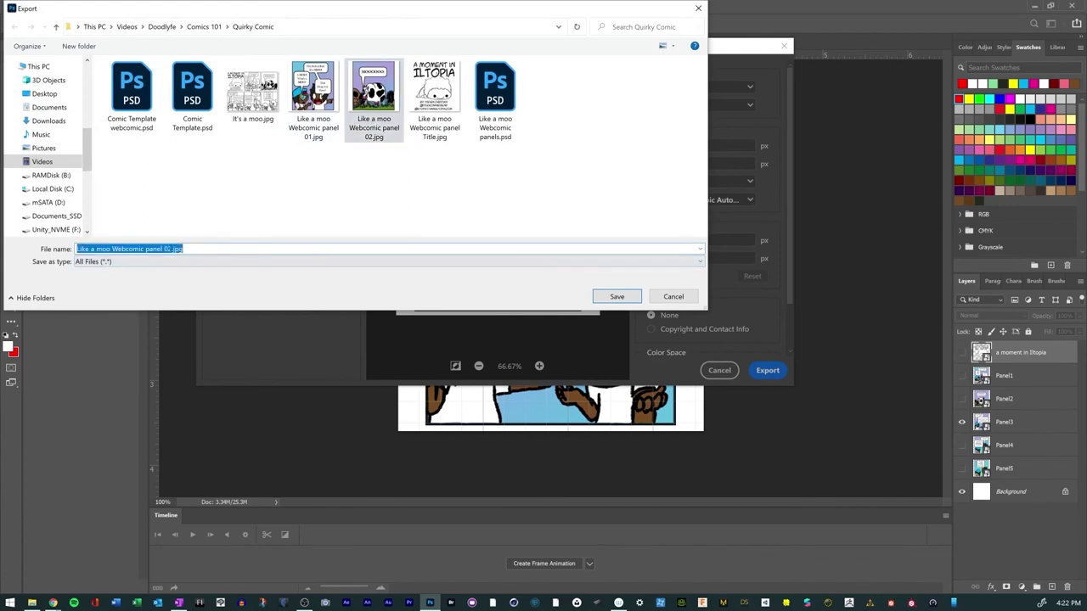
{"action": "left_click", "coordinate": [169, 249]}
{"action": "key", "text": "BackSpace"}
{"action": "type", "text": "3"}
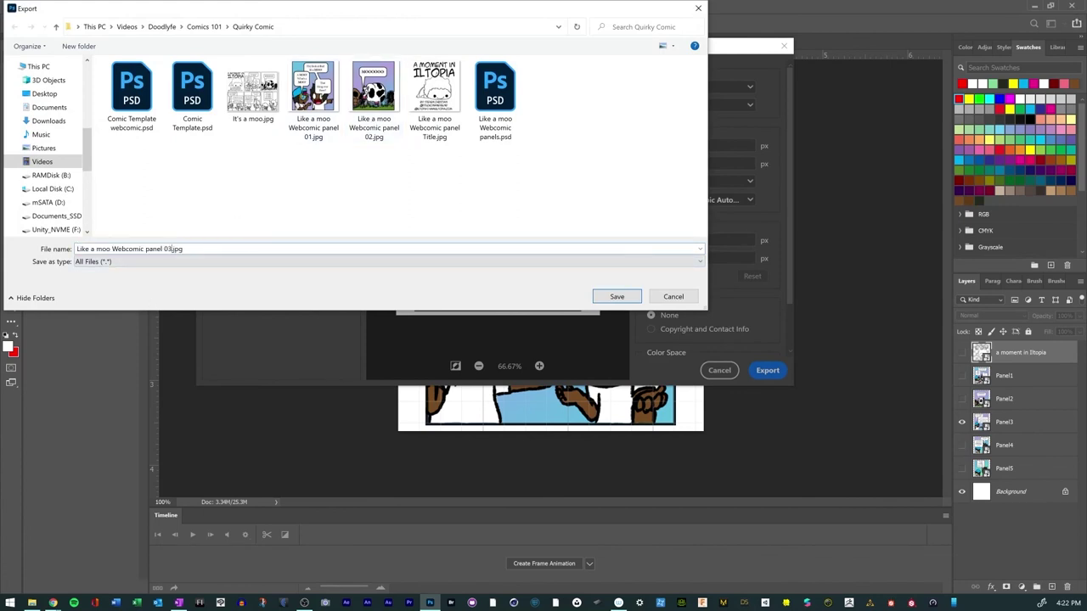
{"action": "left_click", "coordinate": [617, 296]}
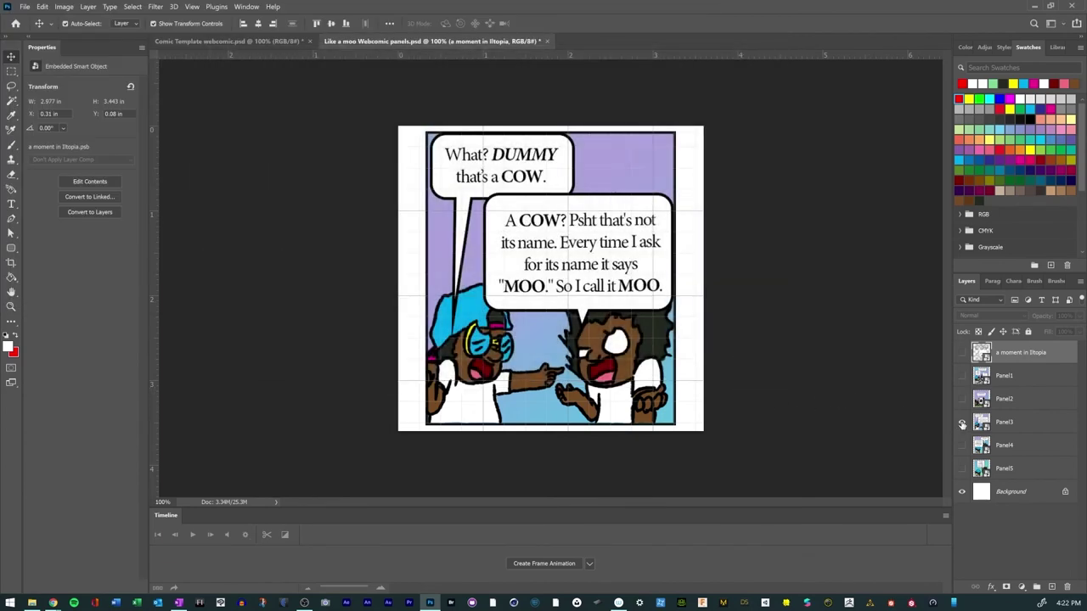
Step: Show Panel4 instead of Panel3 and start a JPG Export As of it
{"action": "left_click", "coordinate": [962, 423]}
{"action": "left_click", "coordinate": [962, 445]}
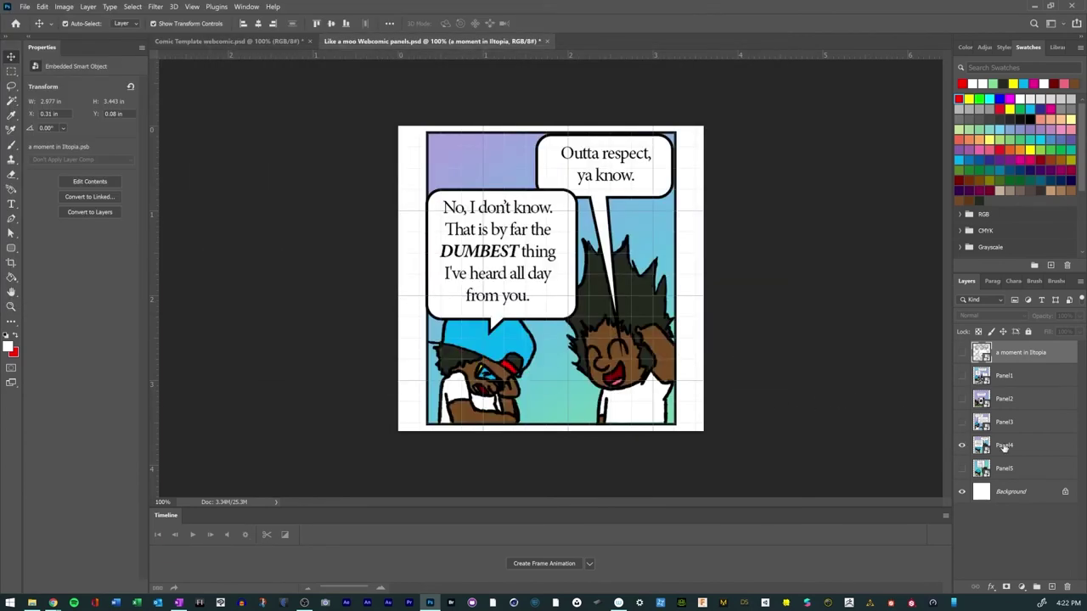
{"action": "left_click", "coordinate": [24, 6]}
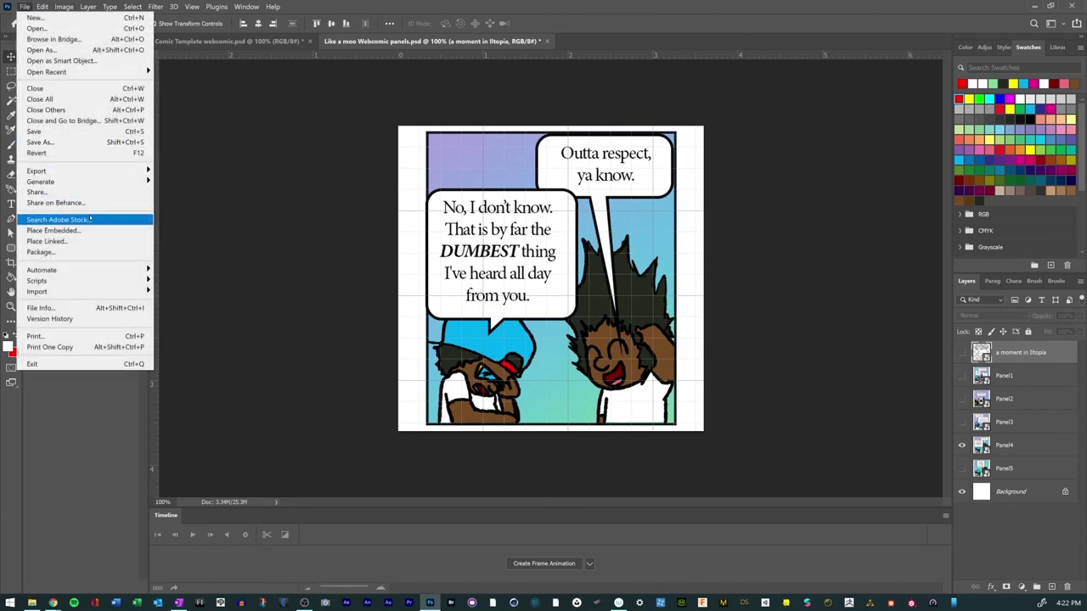
{"action": "mouse_move", "coordinate": [127, 170]}
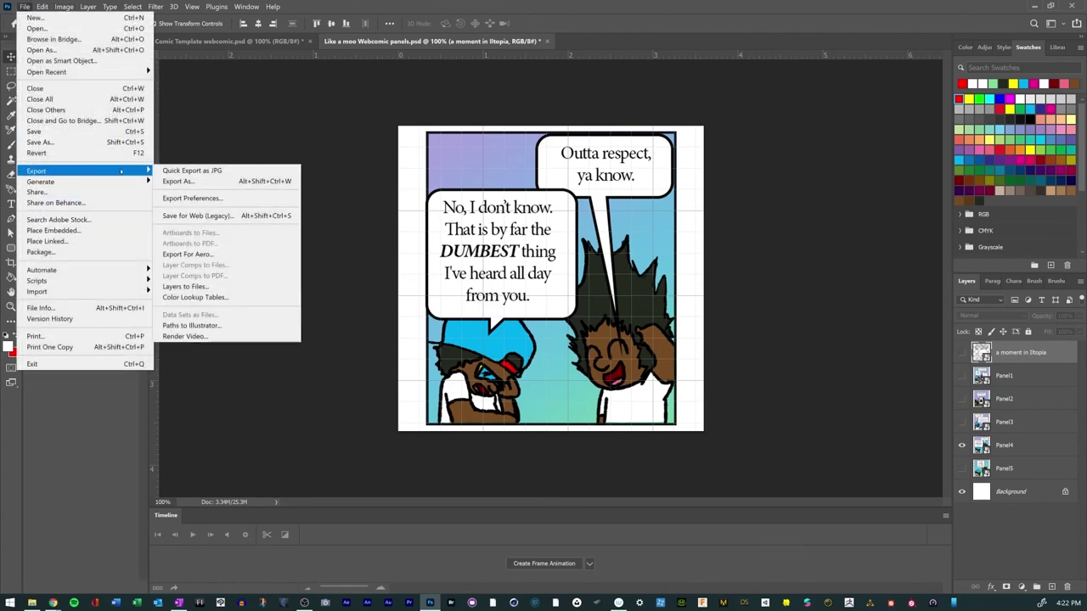
{"action": "left_click", "coordinate": [183, 182]}
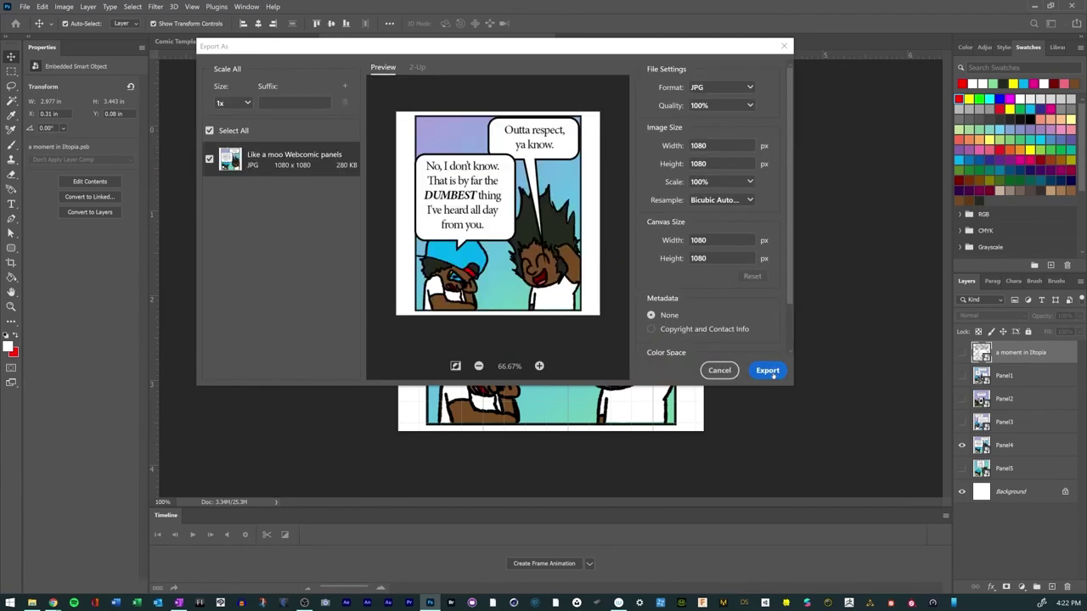
{"action": "key", "text": "Return"}
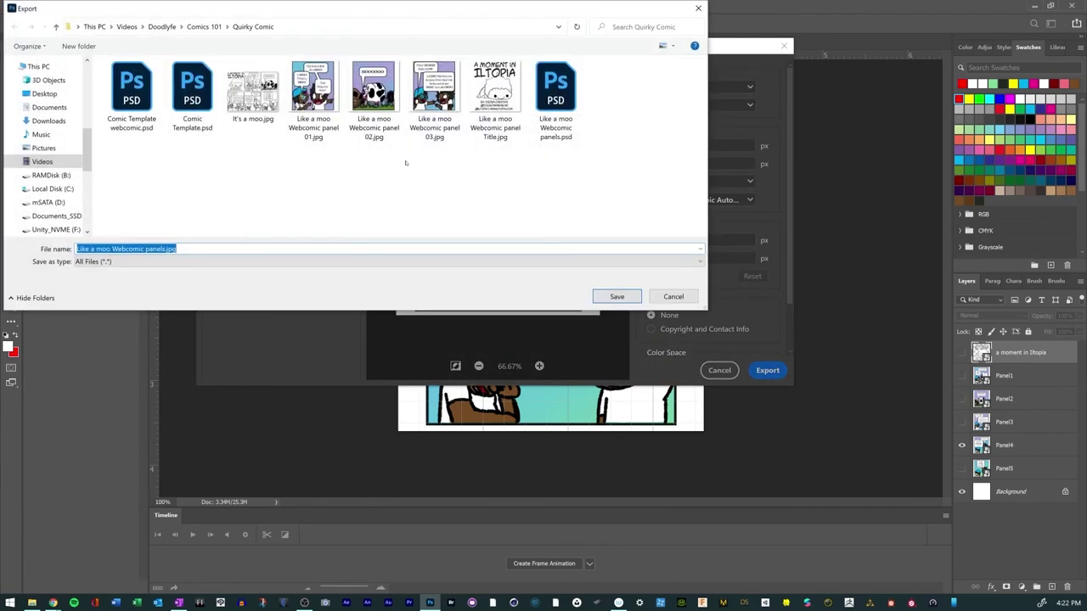
Step: Save the export as 'Like a moo Webcomic panel 04.jpg' and hide Panel4 again
{"action": "left_click", "coordinate": [434, 94]}
{"action": "left_click", "coordinate": [170, 249]}
{"action": "left_click", "coordinate": [169, 249]}
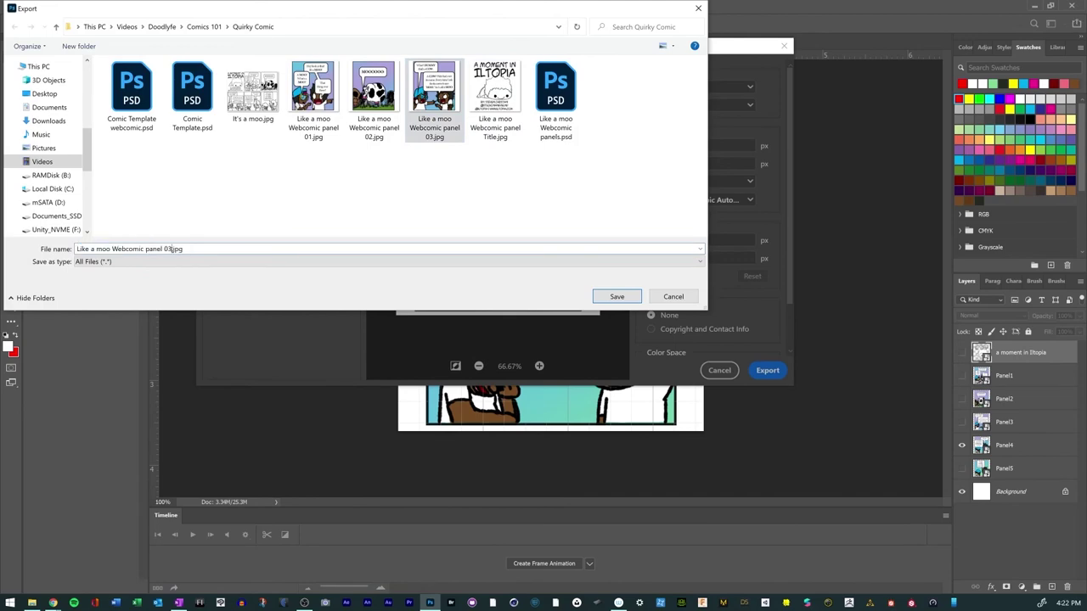
{"action": "key", "text": "BackSpace"}
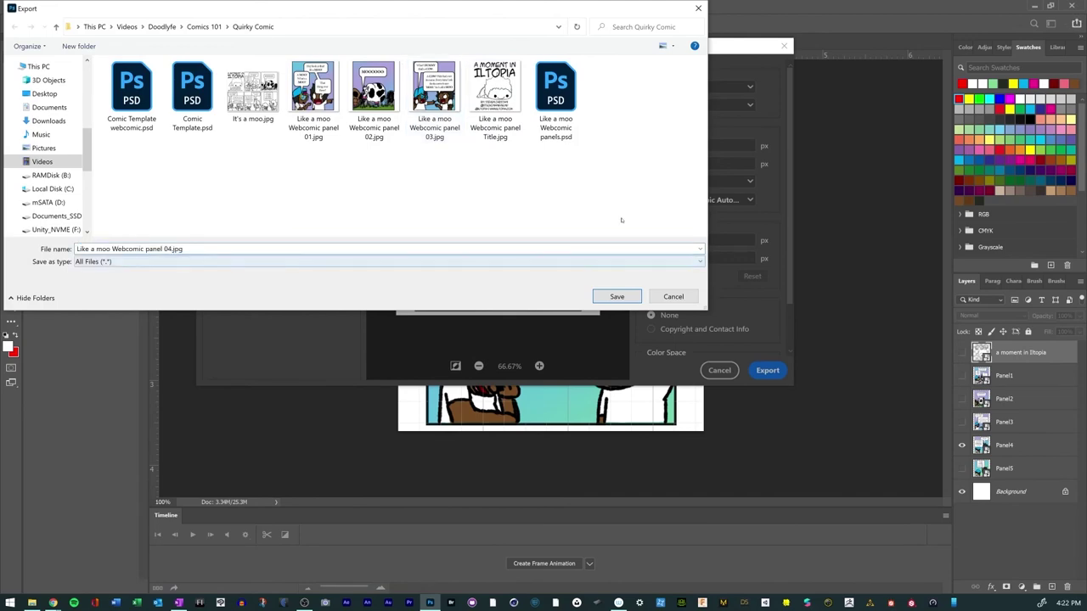
{"action": "left_click", "coordinate": [611, 296]}
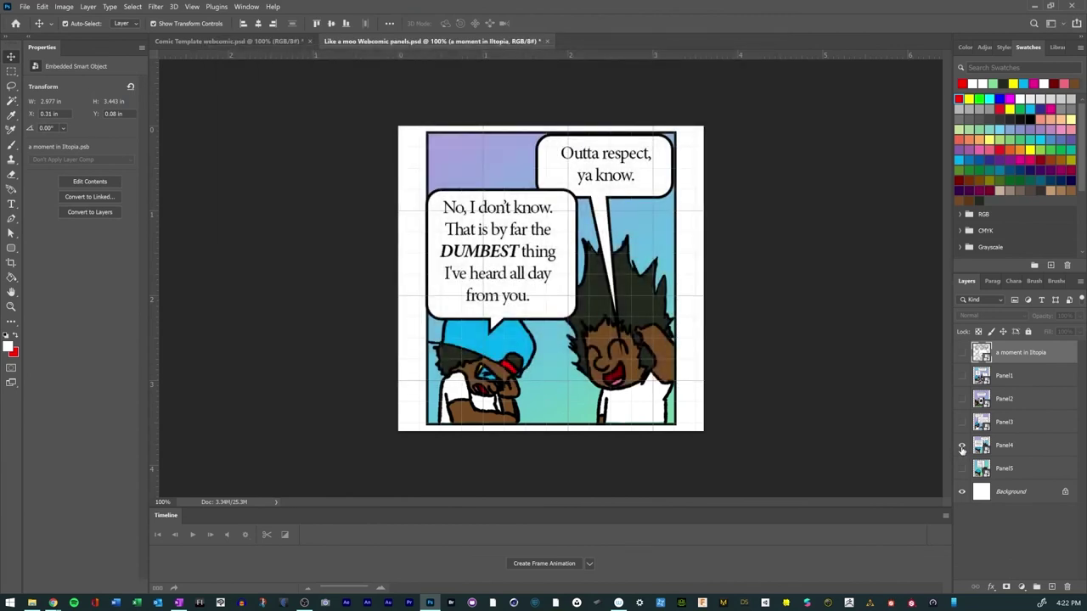
{"action": "left_click", "coordinate": [961, 445]}
Step: Show the Panel5 layer and start a JPG Export As of it
{"action": "left_click", "coordinate": [962, 469]}
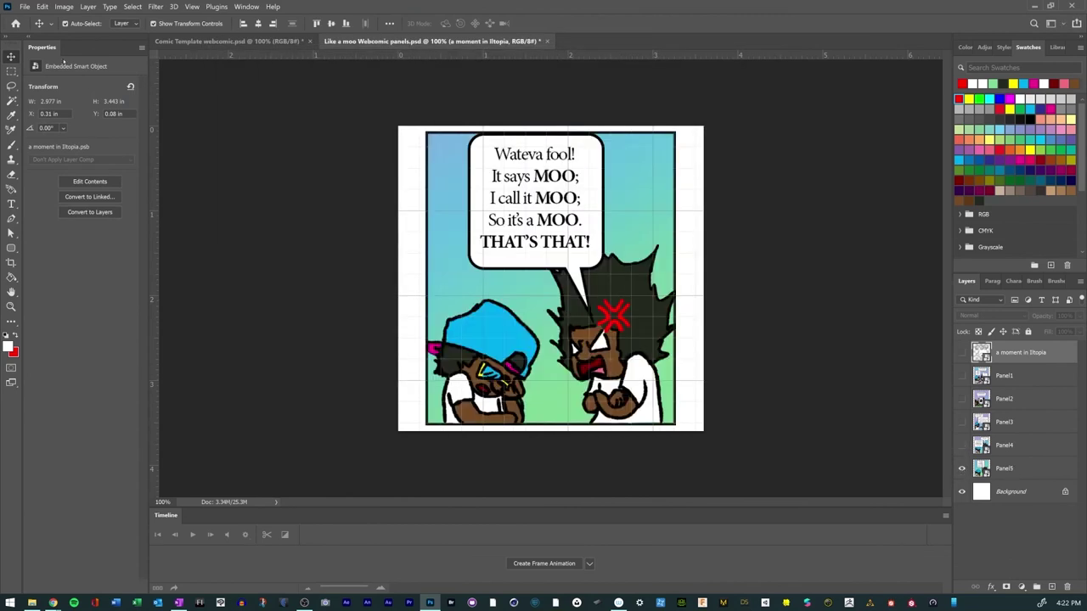
{"action": "left_click", "coordinate": [25, 6]}
{"action": "mouse_move", "coordinate": [102, 171]}
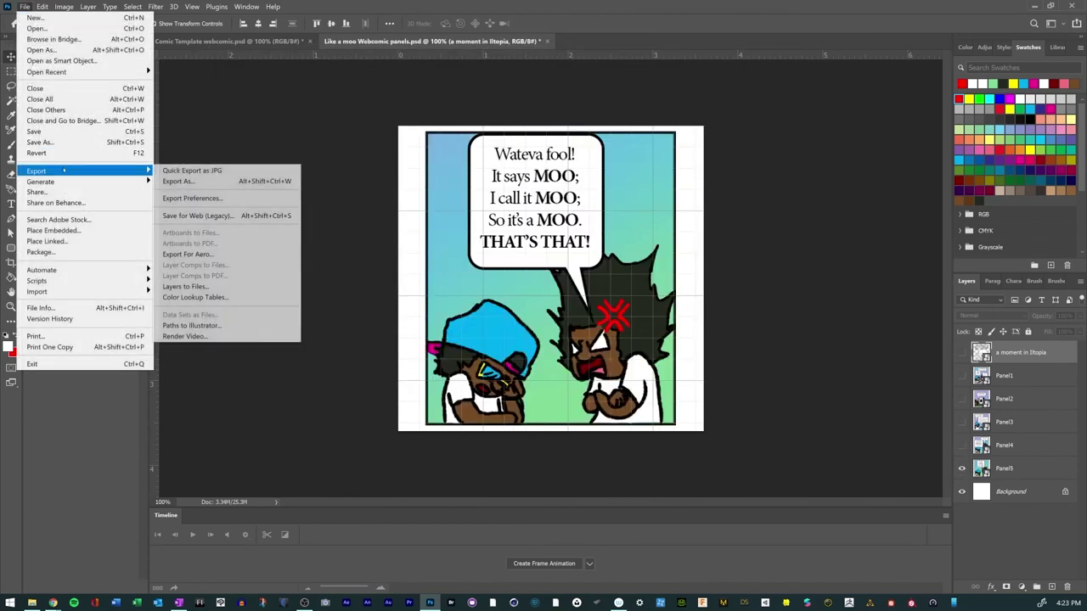
{"action": "left_click", "coordinate": [178, 182]}
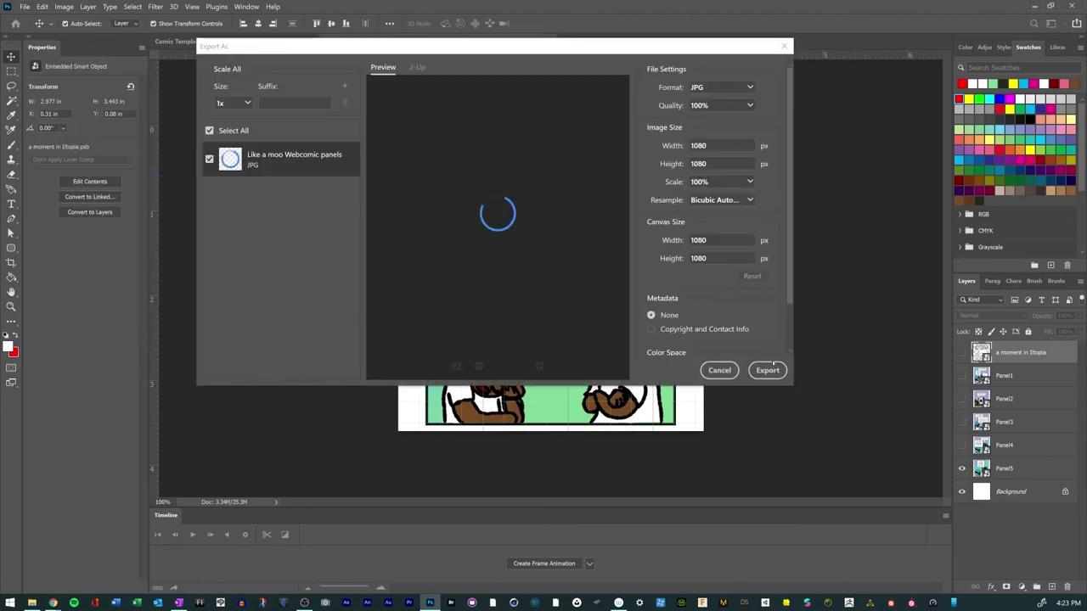
{"action": "left_click", "coordinate": [767, 370]}
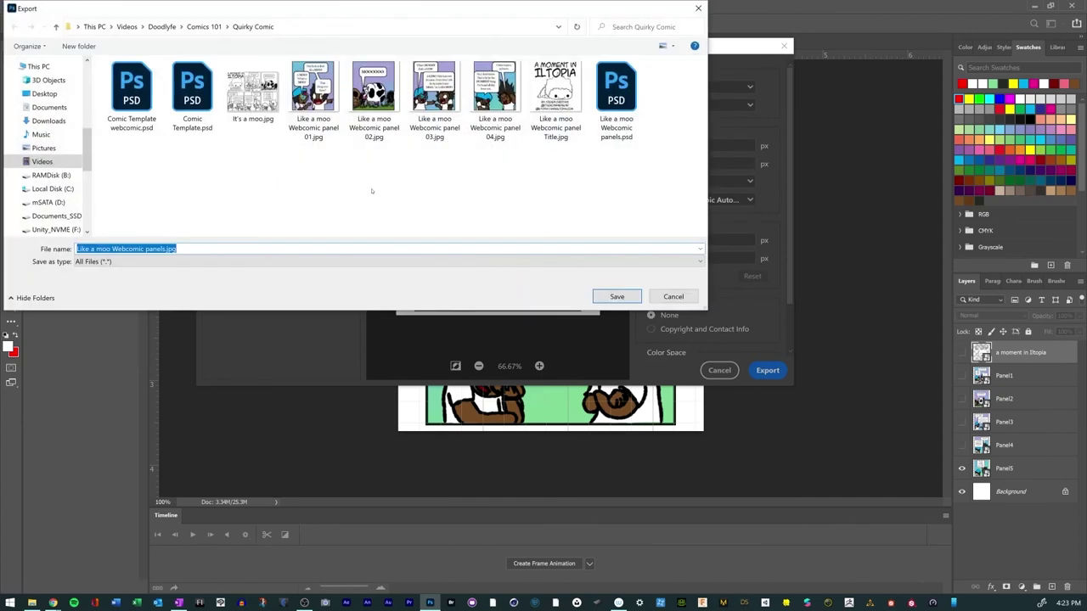
Step: Save the export as 'Like a moo Webcomic panel 05.jpg'
{"action": "left_click", "coordinate": [495, 136]}
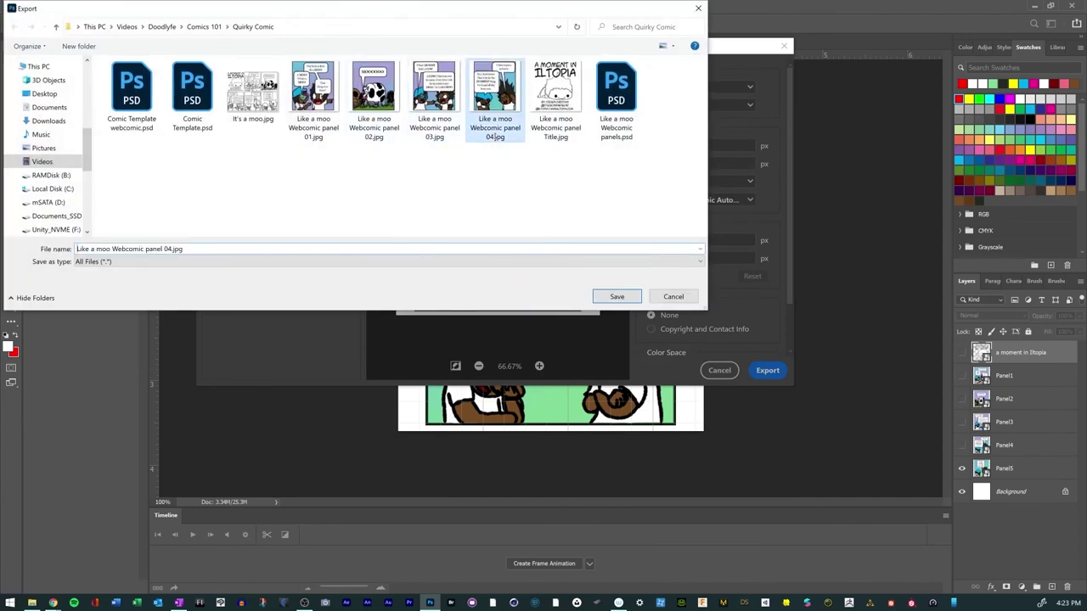
{"action": "left_click", "coordinate": [167, 249]}
{"action": "left_click", "coordinate": [170, 248]}
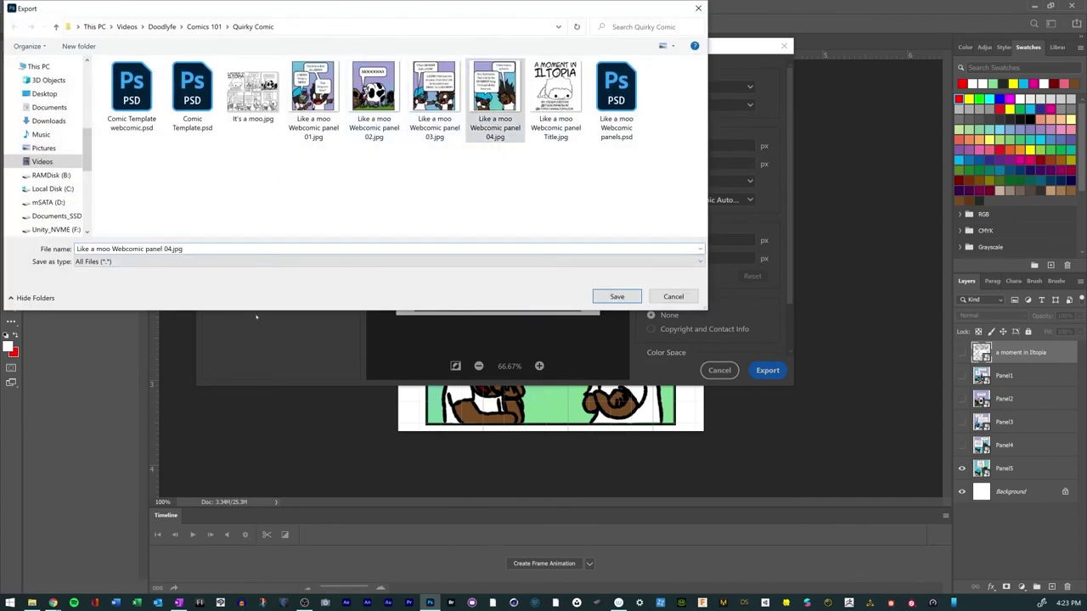
{"action": "key", "text": "BackSpace"}
{"action": "type", "text": "5"}
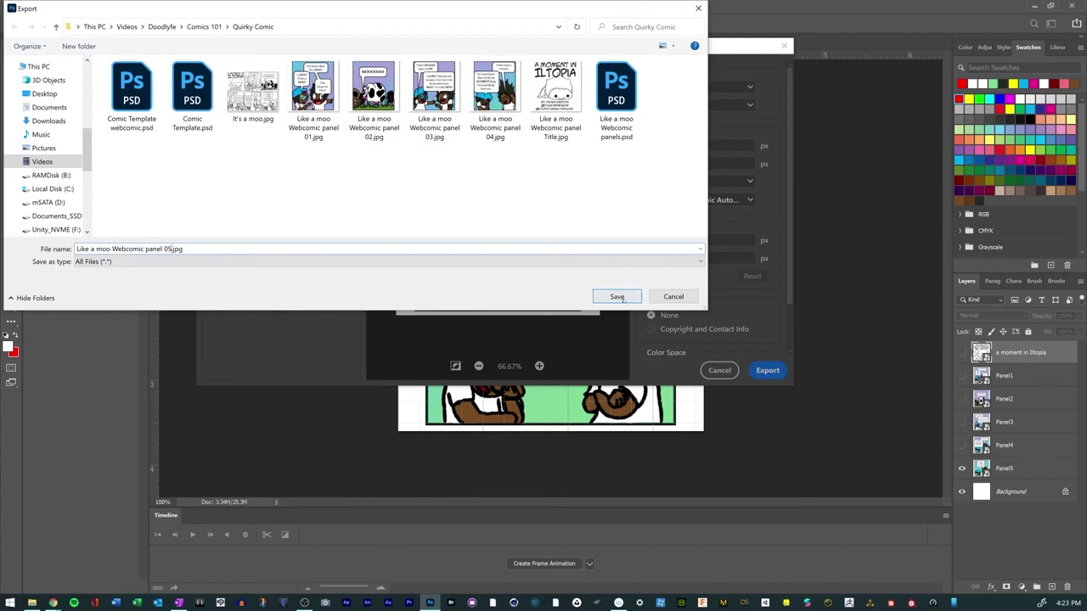
{"action": "left_click", "coordinate": [616, 297]}
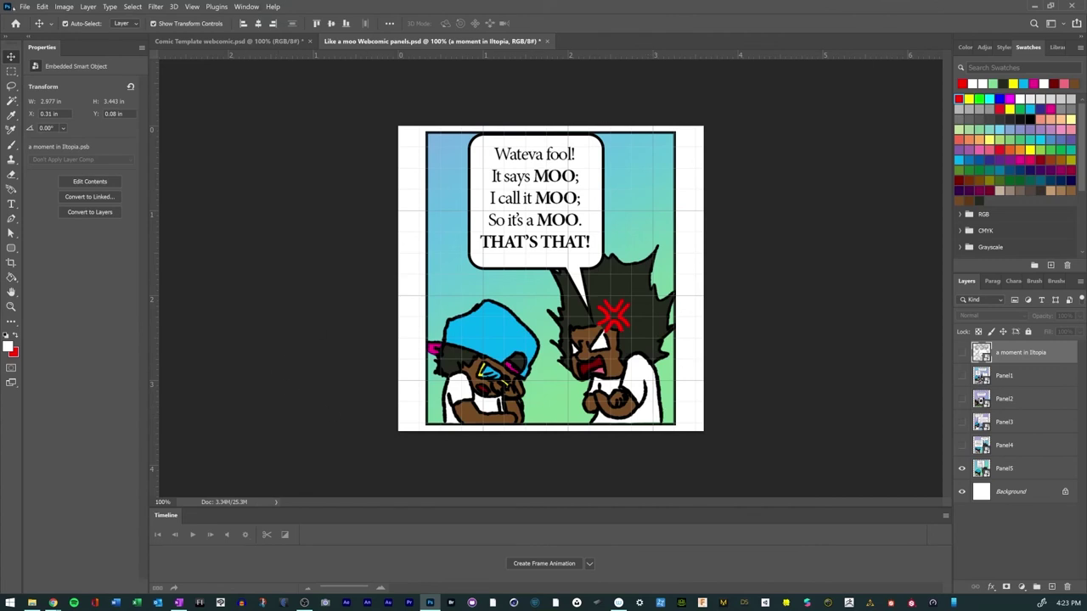
Step: Save the layered panels document and switch to the full six-panel comic document
{"action": "left_click", "coordinate": [25, 6]}
{"action": "left_click", "coordinate": [48, 133]}
{"action": "left_click", "coordinate": [275, 41]}
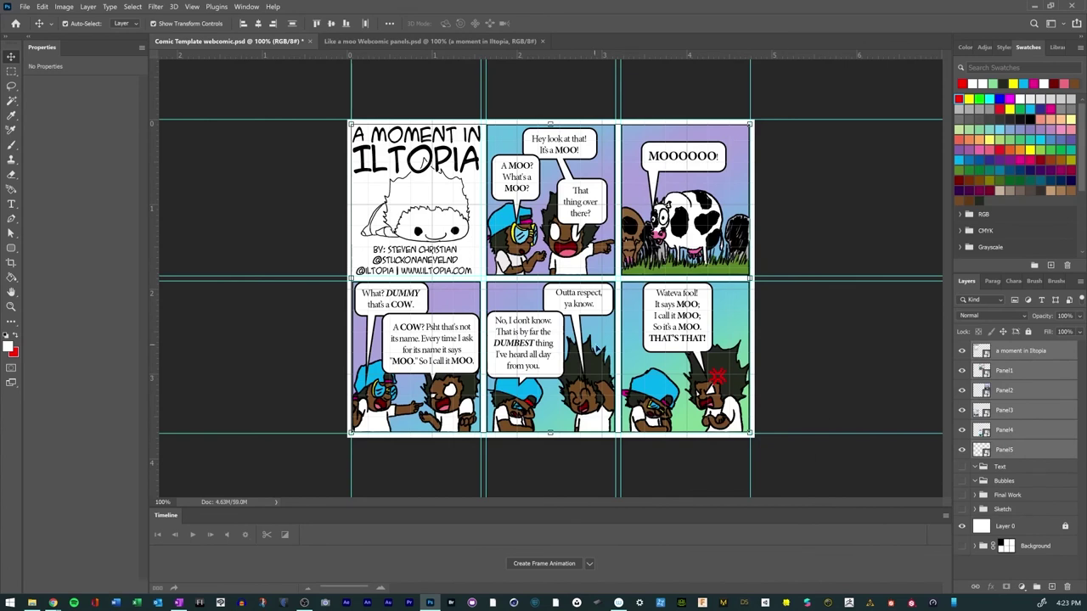
Step: Start a JPG Export As of the full comic page
{"action": "left_click", "coordinate": [28, 6]}
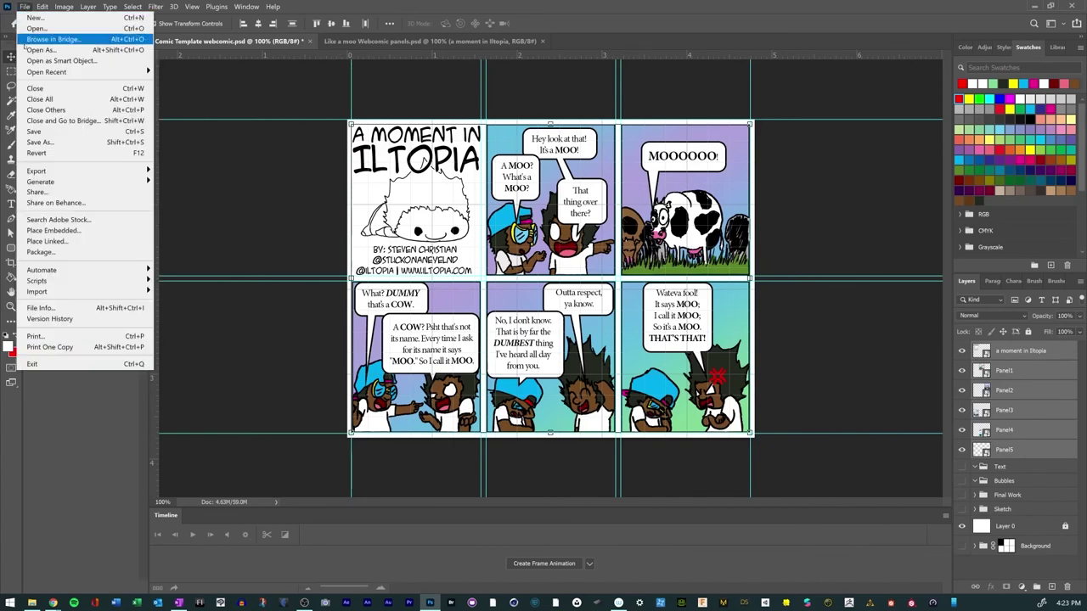
{"action": "mouse_move", "coordinate": [85, 170]}
{"action": "left_click", "coordinate": [169, 181]}
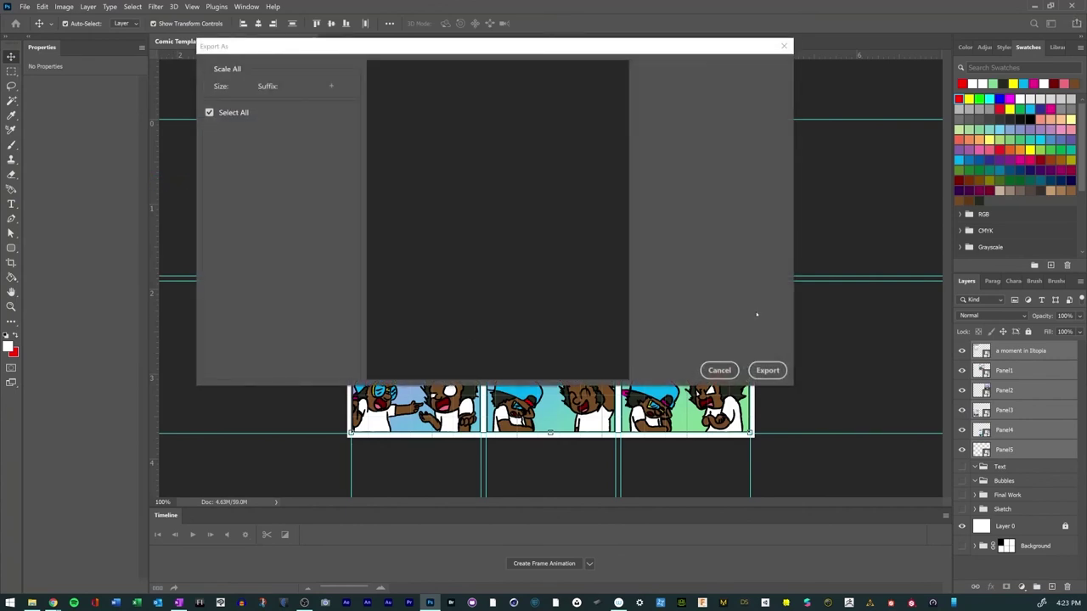
{"action": "left_click", "coordinate": [767, 370]}
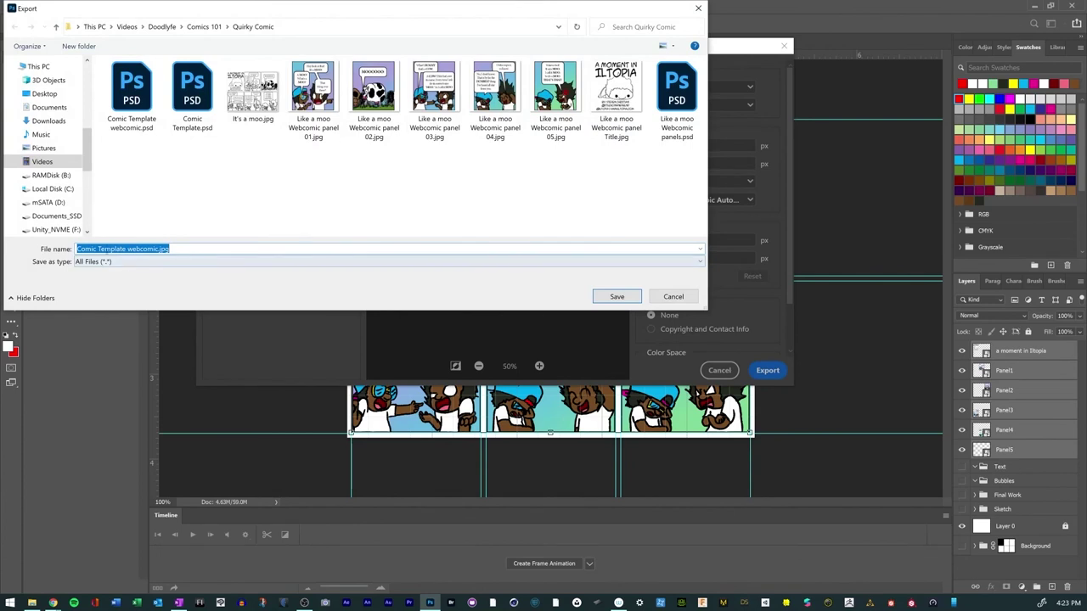
Step: Name the full-page export 'Its a moo comic colored' and save it
{"action": "left_click", "coordinate": [126, 249]}
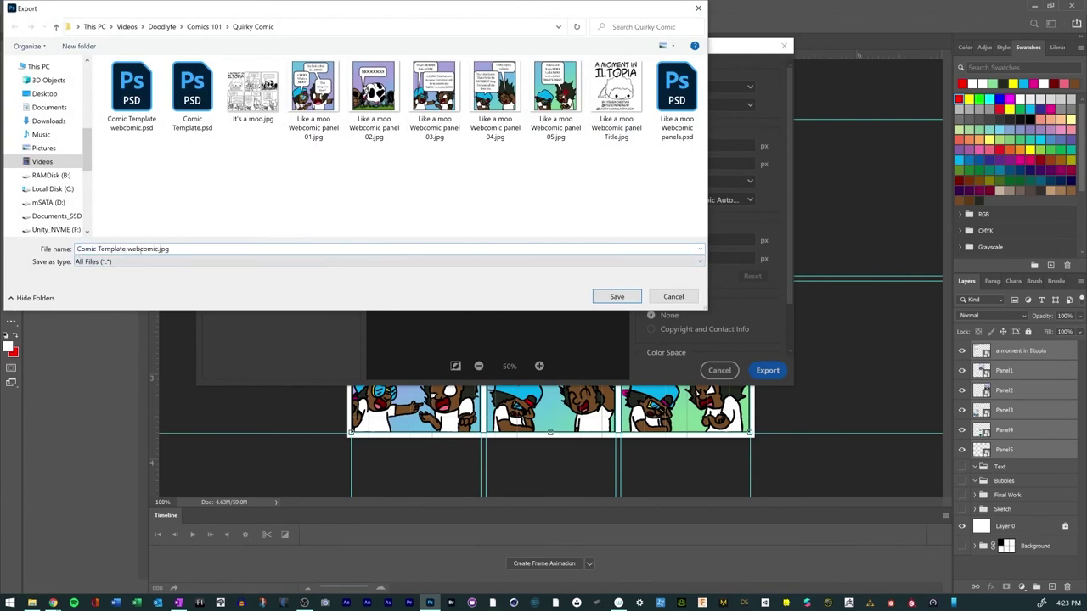
{"action": "left_click_drag", "start_coordinate": [158, 249], "coordinate": [73, 249]}
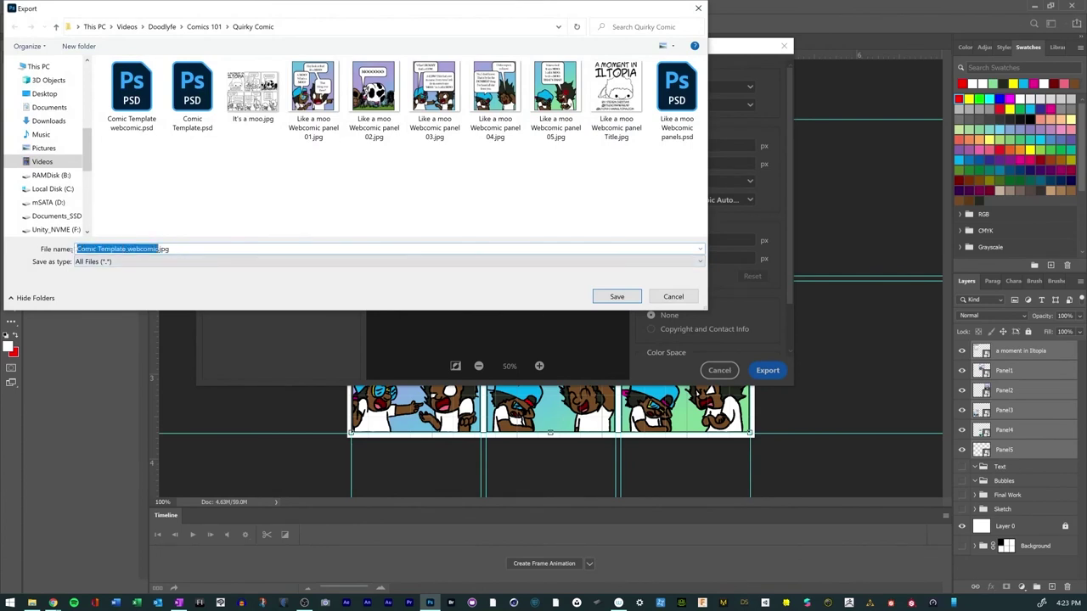
{"action": "key", "text": "BackSpace"}
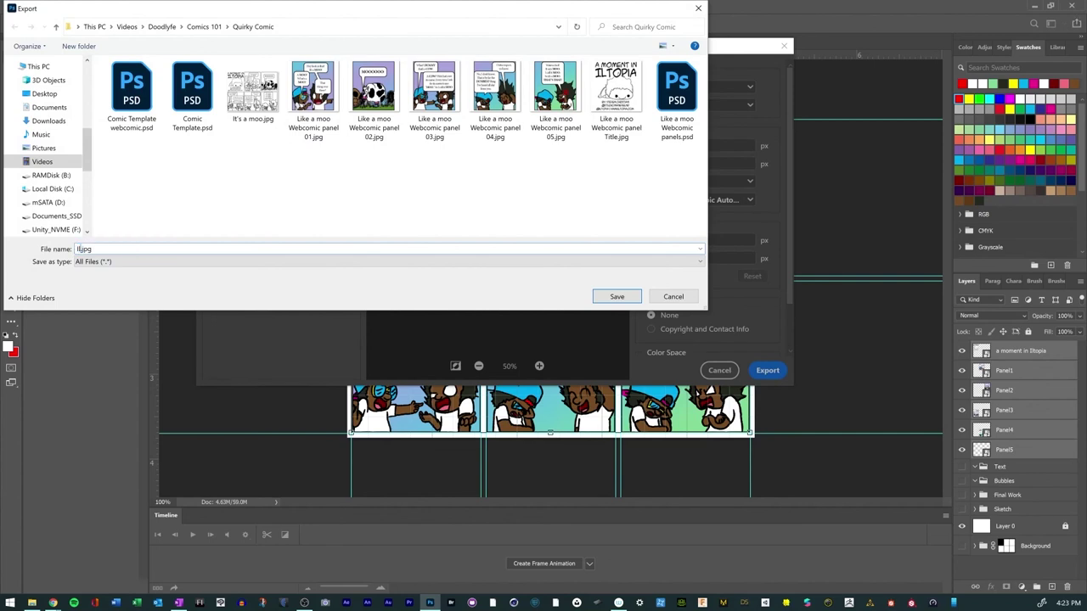
{"action": "type", "text": "Its a moo comic colored"}
{"action": "key", "text": "Return"}
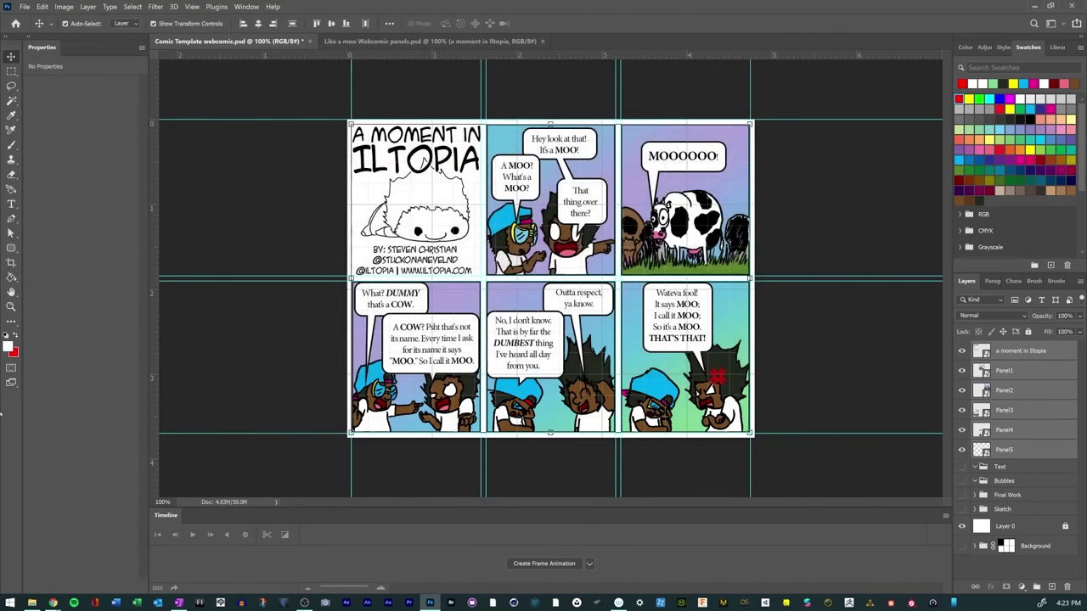
{"action": "left_click", "coordinate": [31, 603]}
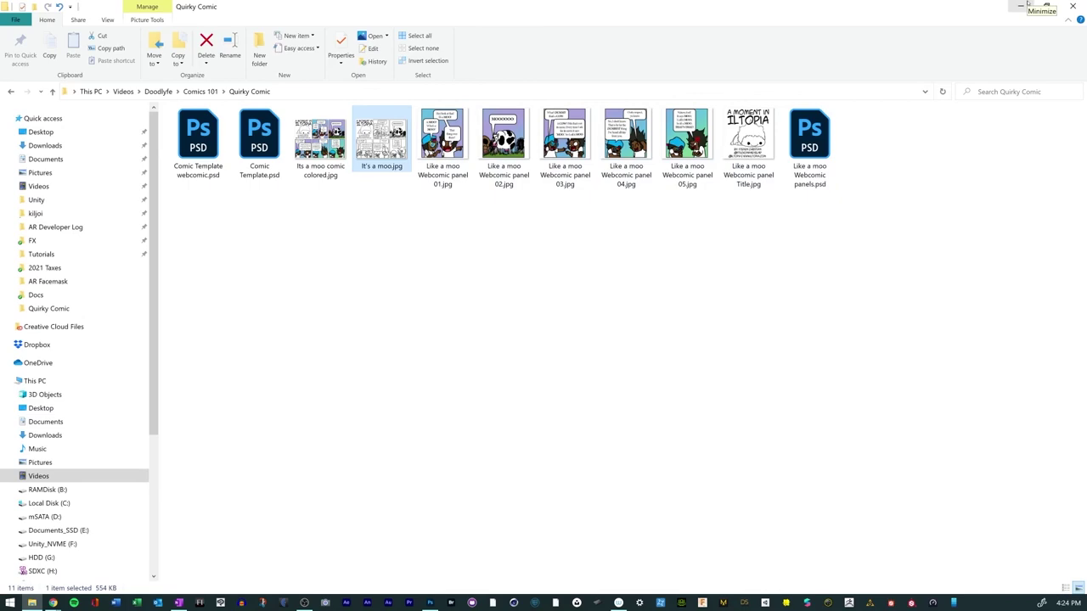
Step: Minimize the Quirky Comic folder window after confirming the exported JPG is there
{"action": "left_click", "coordinate": [1019, 7]}
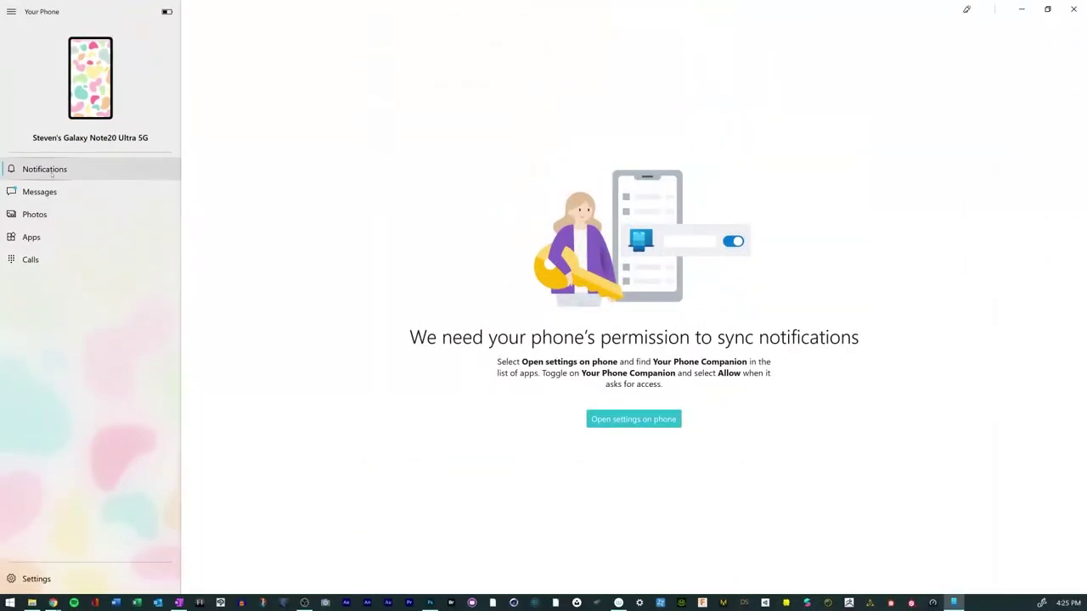
Step: Find Your Phone via a Start search for 'your phone' and show its Apps page
{"action": "mouse_move", "coordinate": [954, 603]}
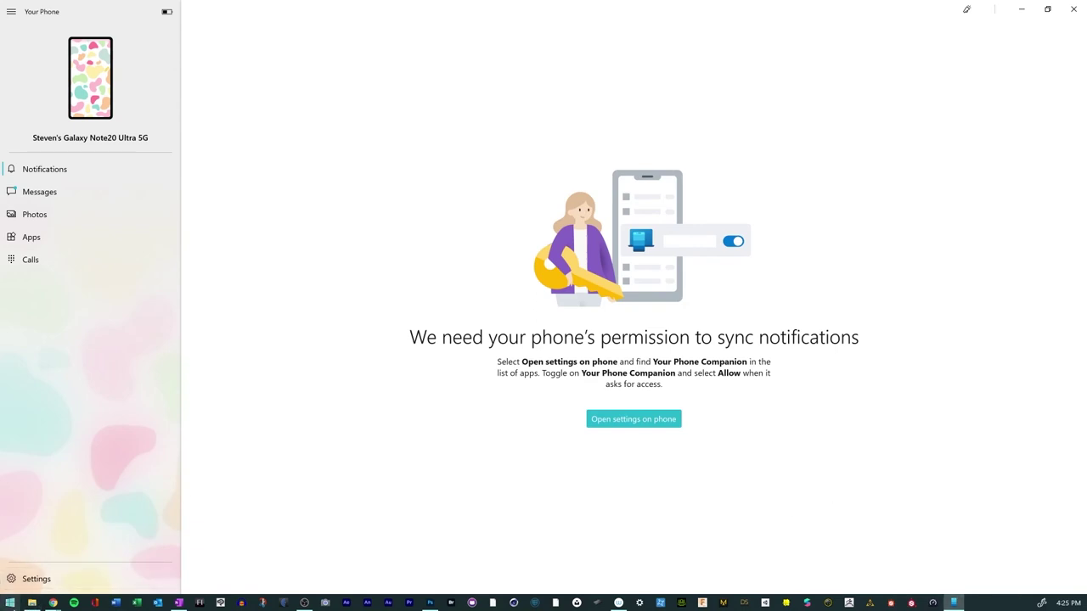
{"action": "left_click", "coordinate": [10, 604]}
{"action": "type", "text": "you"}
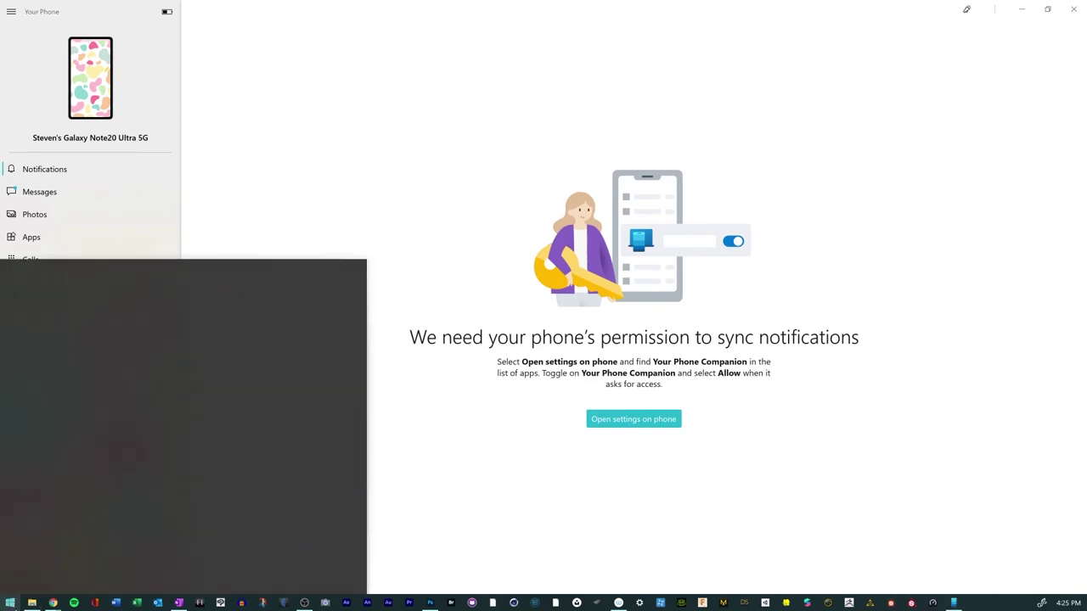
{"action": "type", "text": "r phone"}
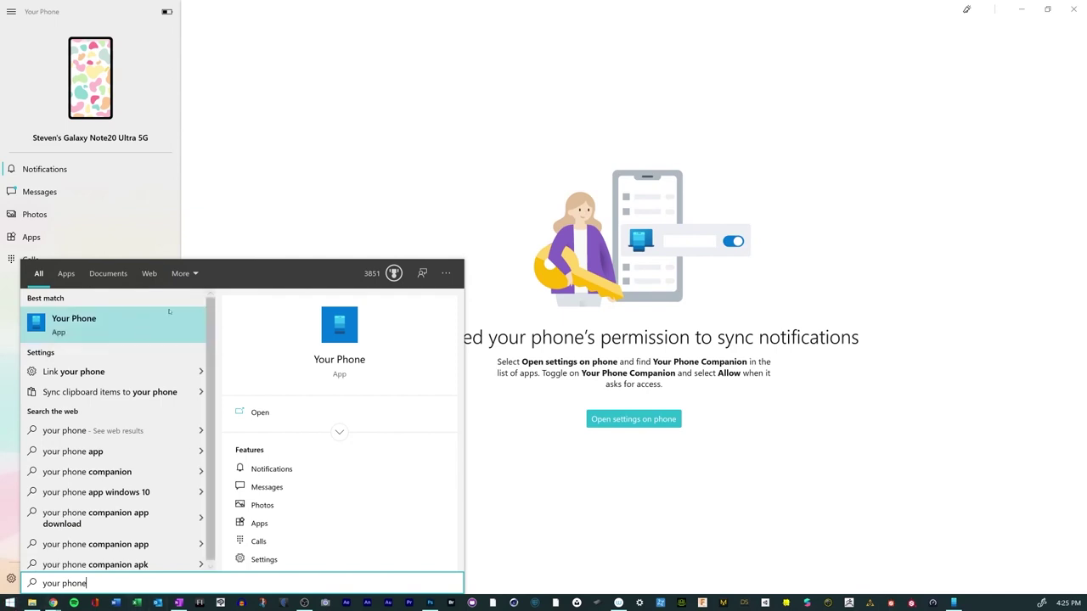
{"action": "left_click", "coordinate": [343, 152]}
{"action": "left_click", "coordinate": [60, 237]}
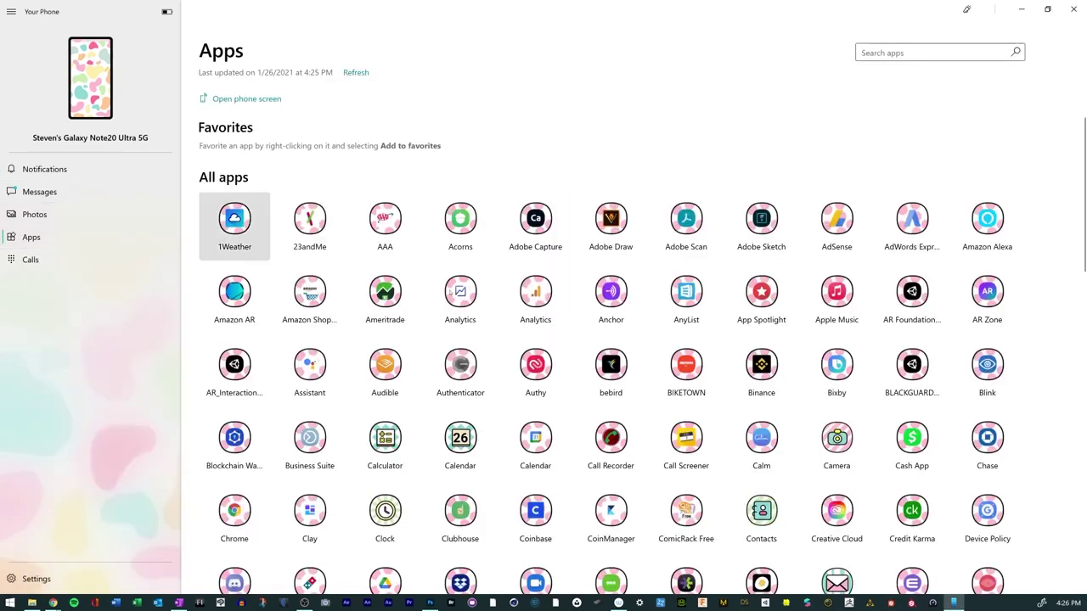
Step: Launch Instagram on the mirrored phone and move the phone window to the left
{"action": "scroll", "coordinate": [642, 329], "scroll_direction": "down", "scroll_amount": 15}
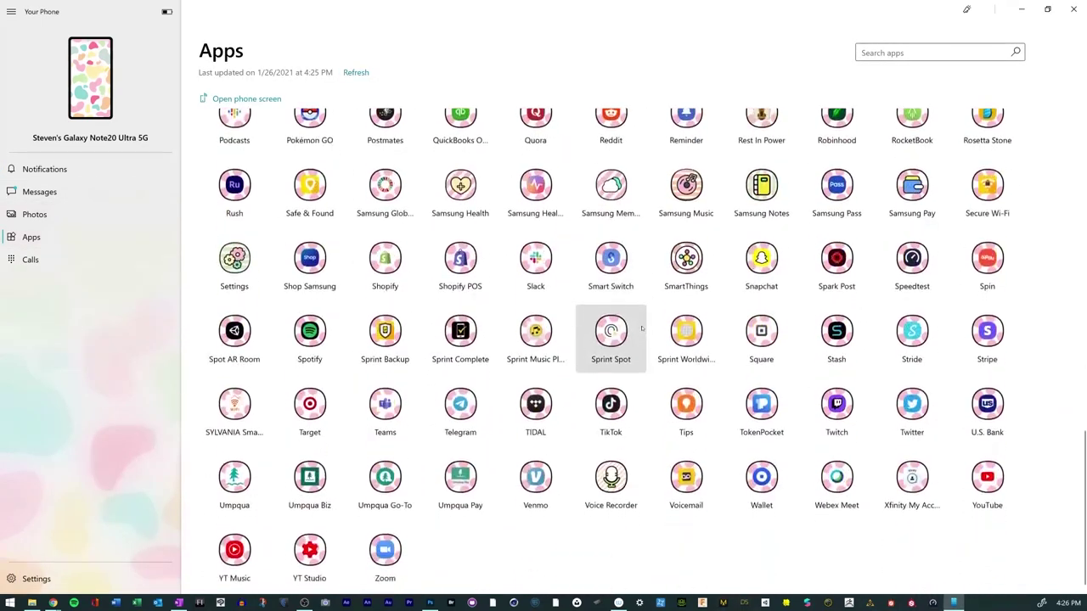
{"action": "scroll", "coordinate": [642, 328], "scroll_direction": "up", "scroll_amount": 6}
{"action": "left_click", "coordinate": [610, 299]}
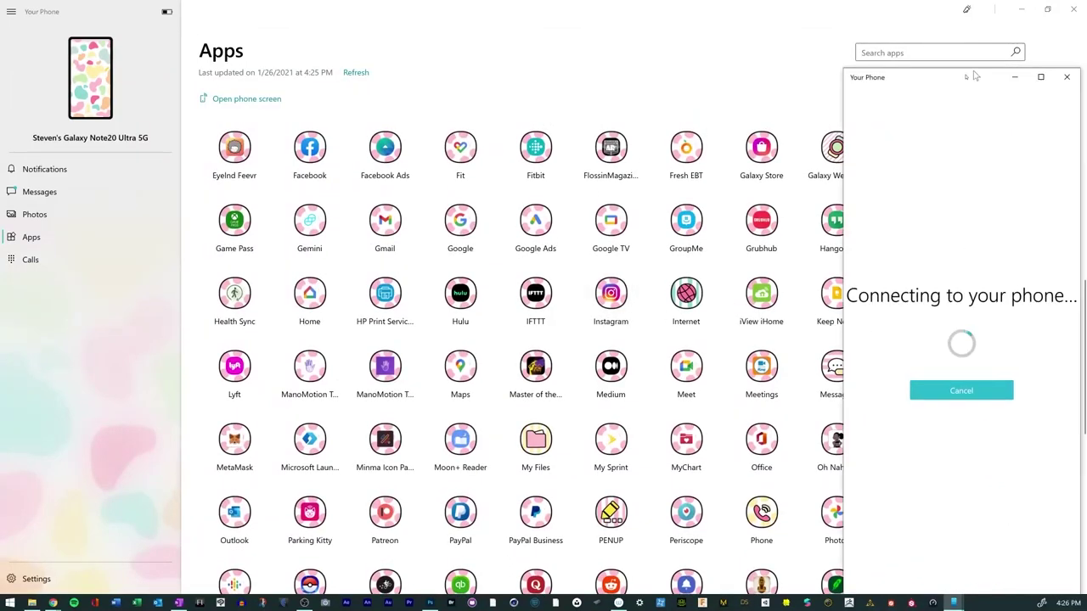
{"action": "left_click_drag", "start_coordinate": [974, 77], "coordinate": [330, 49]}
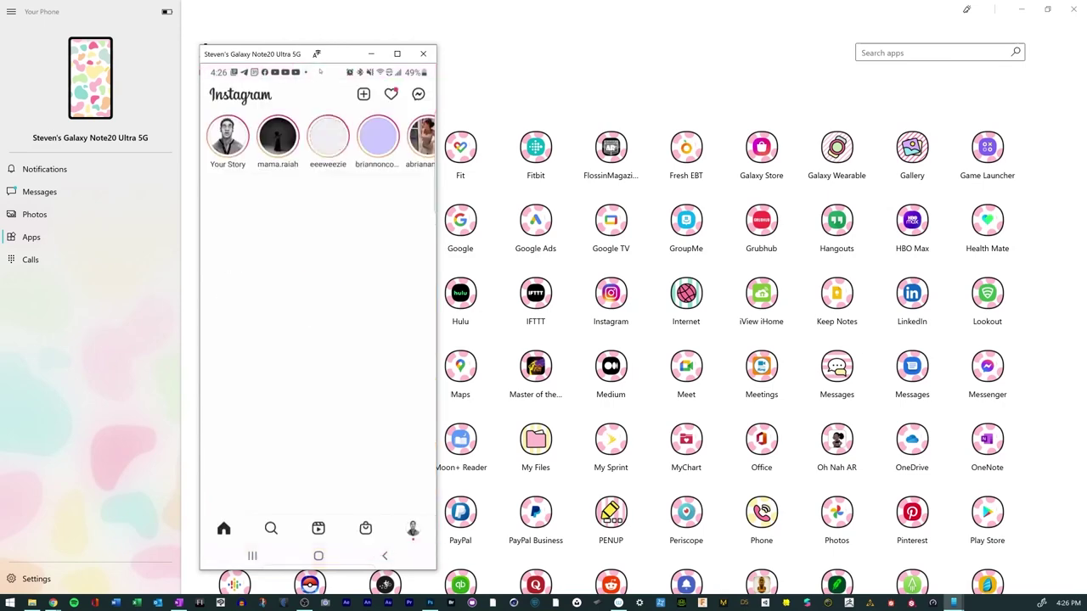
Step: Return the mirrored phone to its home screen
{"action": "scroll", "coordinate": [375, 224], "scroll_direction": "down", "scroll_amount": 2}
{"action": "scroll", "coordinate": [375, 224], "scroll_direction": "up", "scroll_amount": 2}
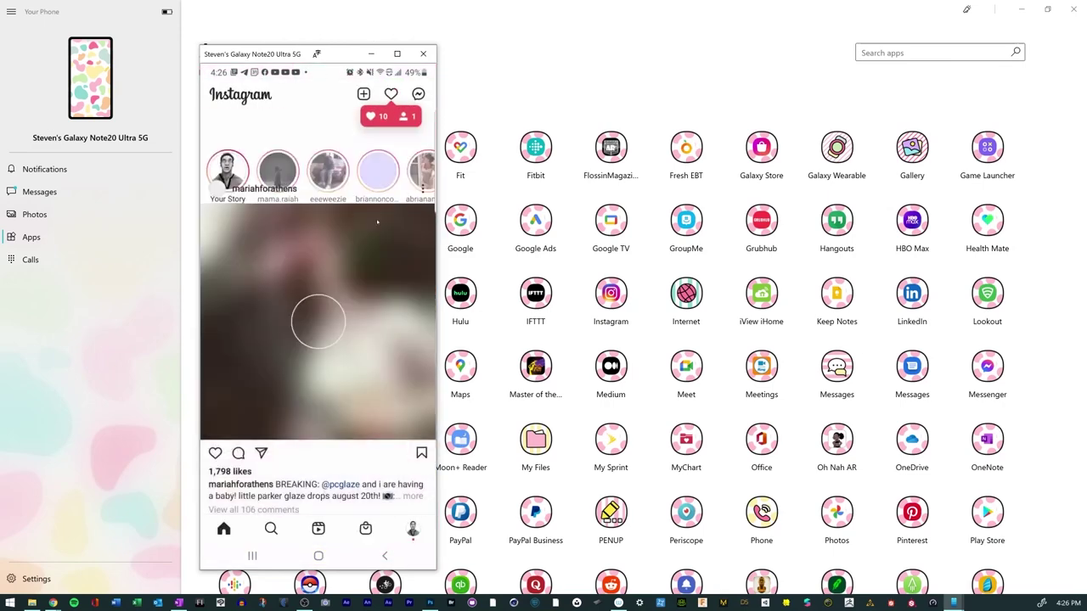
{"action": "scroll", "coordinate": [374, 224], "scroll_direction": "down", "scroll_amount": 4}
{"action": "scroll", "coordinate": [386, 224], "scroll_direction": "up", "scroll_amount": 3}
{"action": "scroll", "coordinate": [386, 224], "scroll_direction": "up", "scroll_amount": 2}
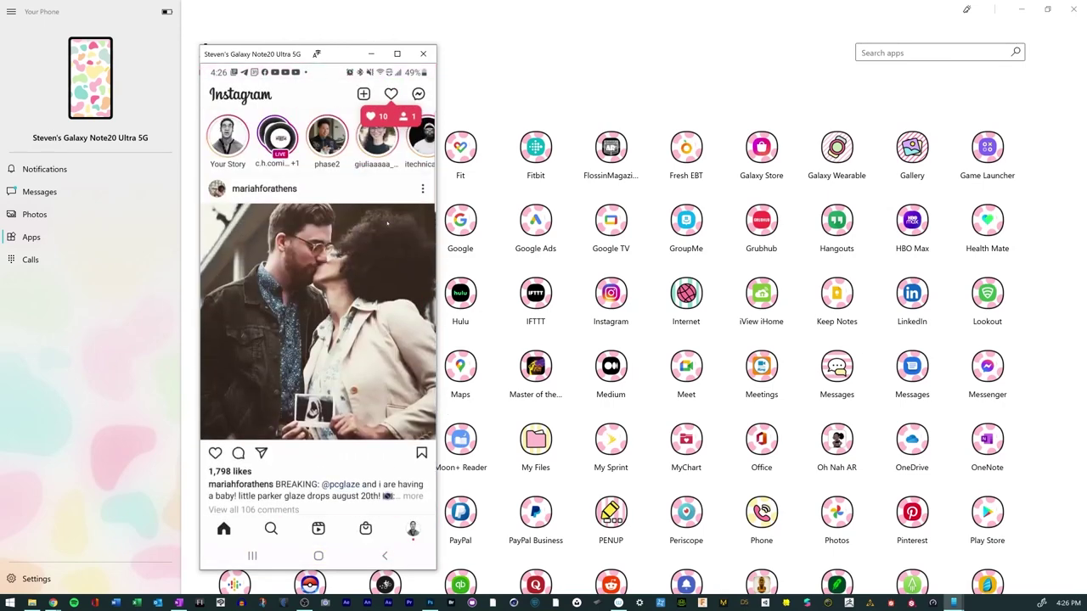
{"action": "scroll", "coordinate": [386, 224], "scroll_direction": "down", "scroll_amount": 1}
{"action": "left_click", "coordinate": [318, 555]}
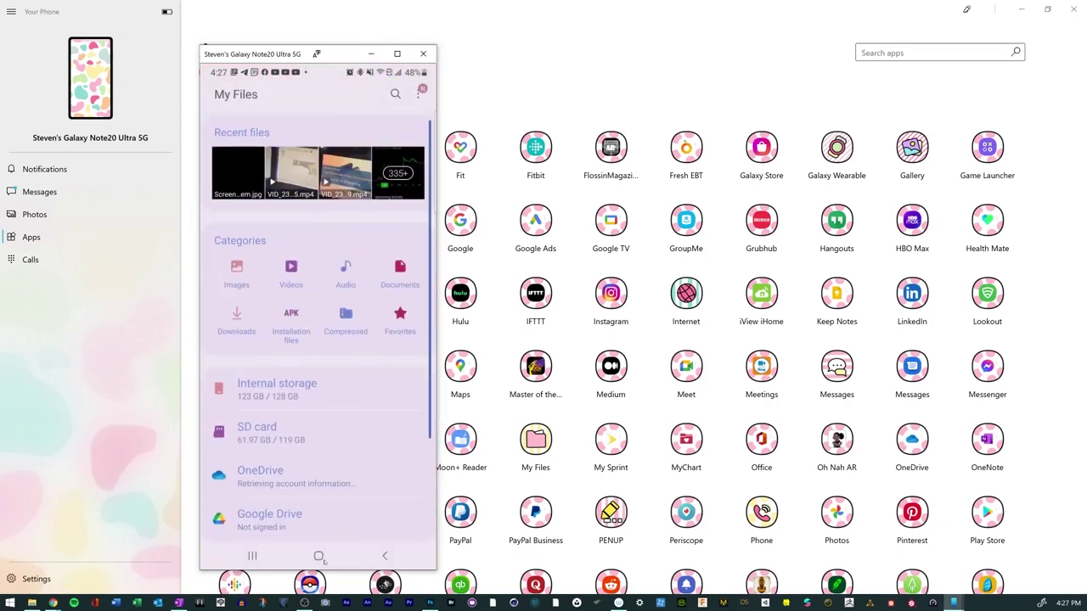
Step: Create a new folder named 'its a moo' on the phone's SD card
{"action": "left_click", "coordinate": [257, 429]}
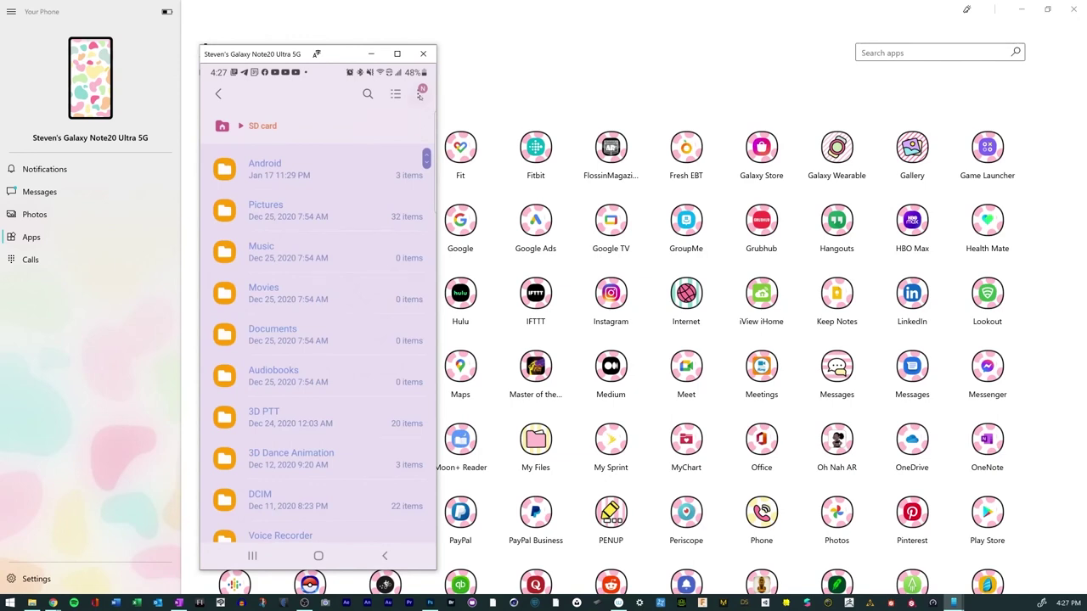
{"action": "left_click", "coordinate": [419, 95]}
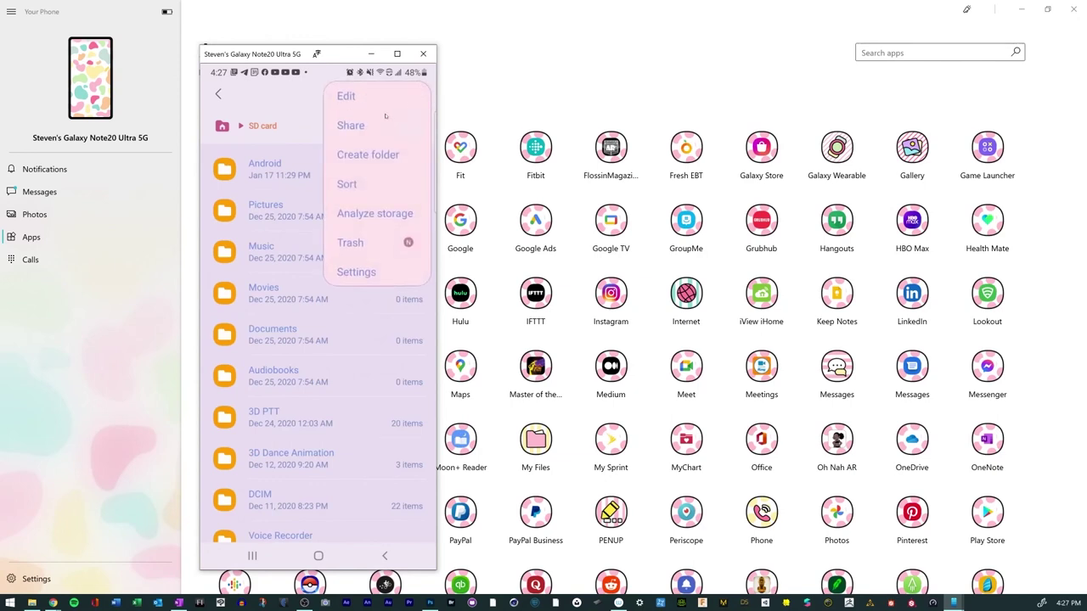
{"action": "left_click", "coordinate": [365, 156]}
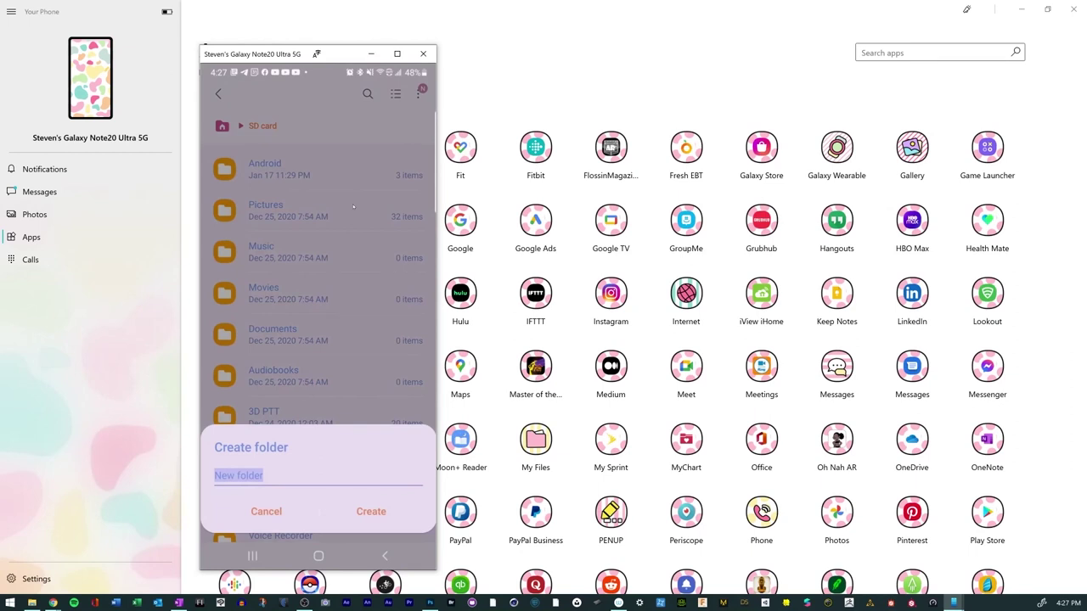
{"action": "key", "text": "BackSpace"}
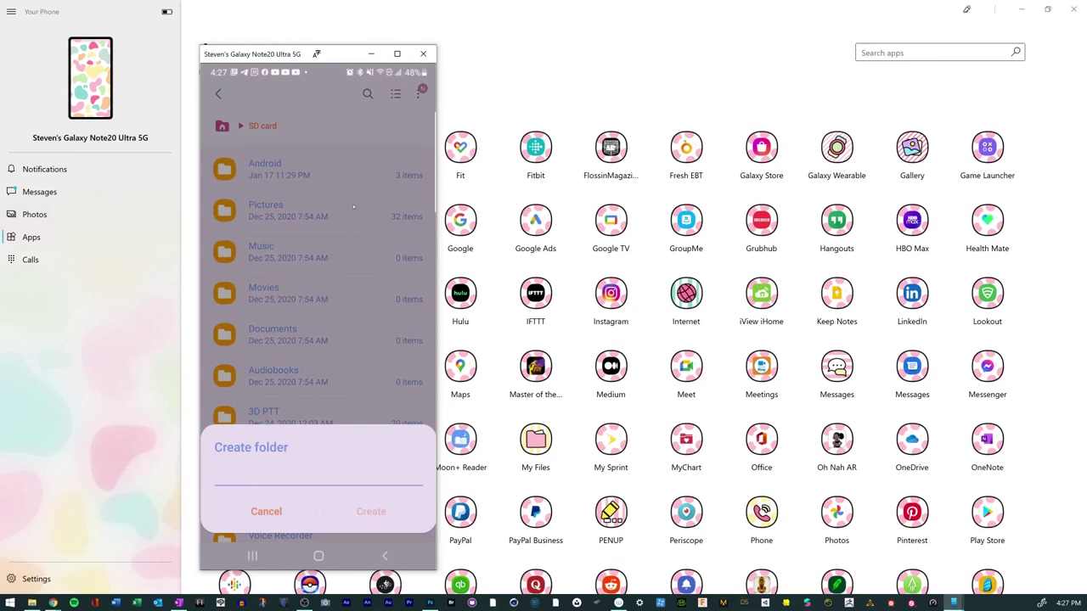
{"action": "type", "text": "its a moo"}
{"action": "left_click", "coordinate": [370, 511]}
{"action": "scroll", "coordinate": [302, 310], "scroll_direction": "down", "scroll_amount": 5}
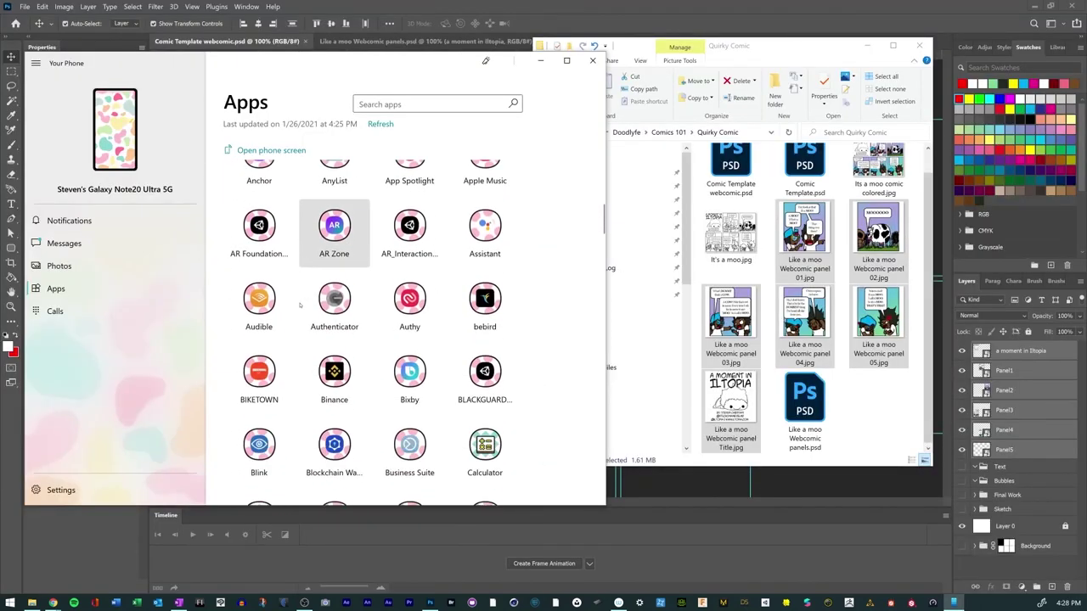
Step: Open the SD card's 'its a moo' folder in My Files on the mirrored phone
{"action": "scroll", "coordinate": [302, 310], "scroll_direction": "up", "scroll_amount": 4}
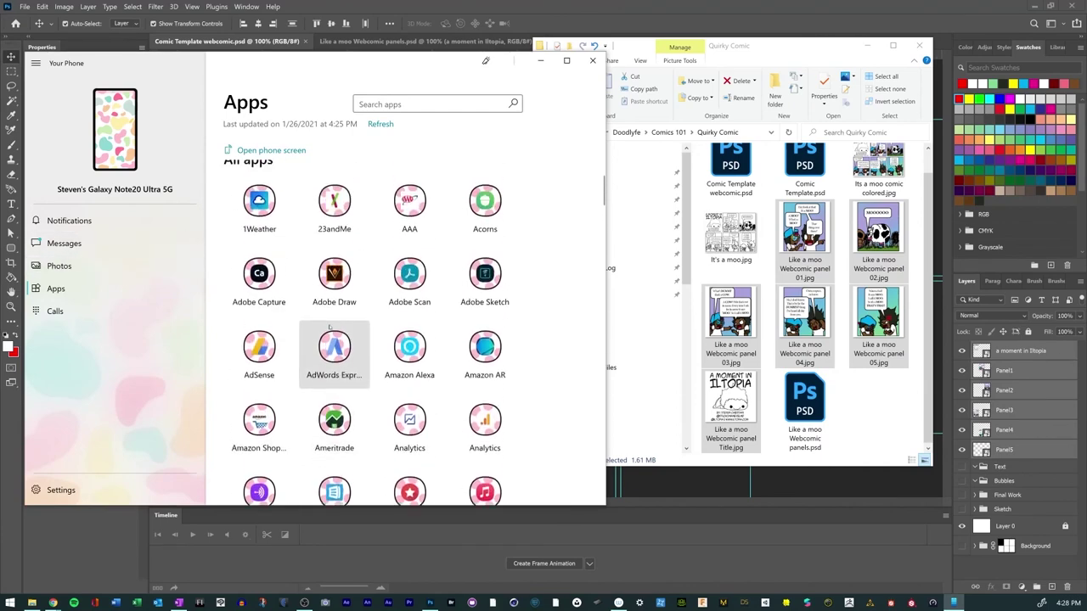
{"action": "scroll", "coordinate": [331, 325], "scroll_direction": "down", "scroll_amount": 2}
{"action": "scroll", "coordinate": [331, 314], "scroll_direction": "down", "scroll_amount": 4}
{"action": "scroll", "coordinate": [402, 281], "scroll_direction": "down", "scroll_amount": 7}
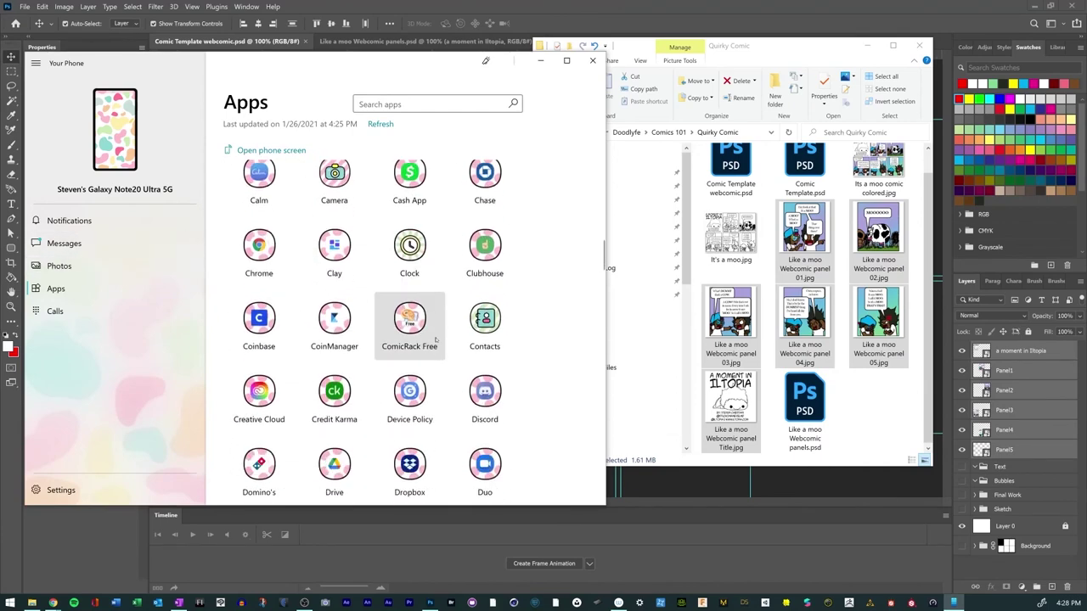
{"action": "scroll", "coordinate": [436, 339], "scroll_direction": "down", "scroll_amount": 10}
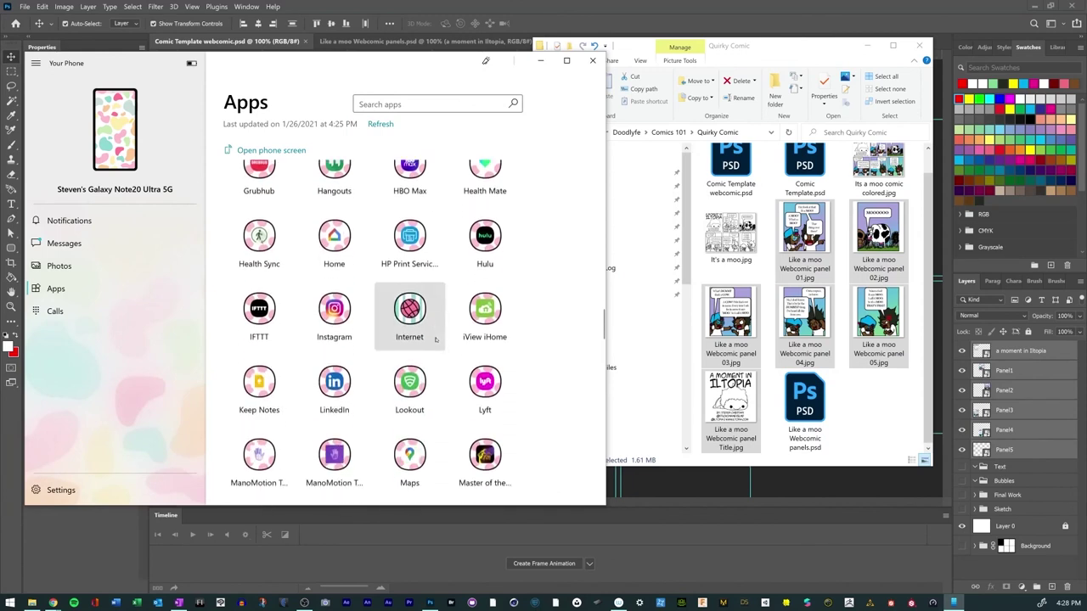
{"action": "scroll", "coordinate": [435, 339], "scroll_direction": "down", "scroll_amount": 3}
{"action": "left_click", "coordinate": [384, 345]}
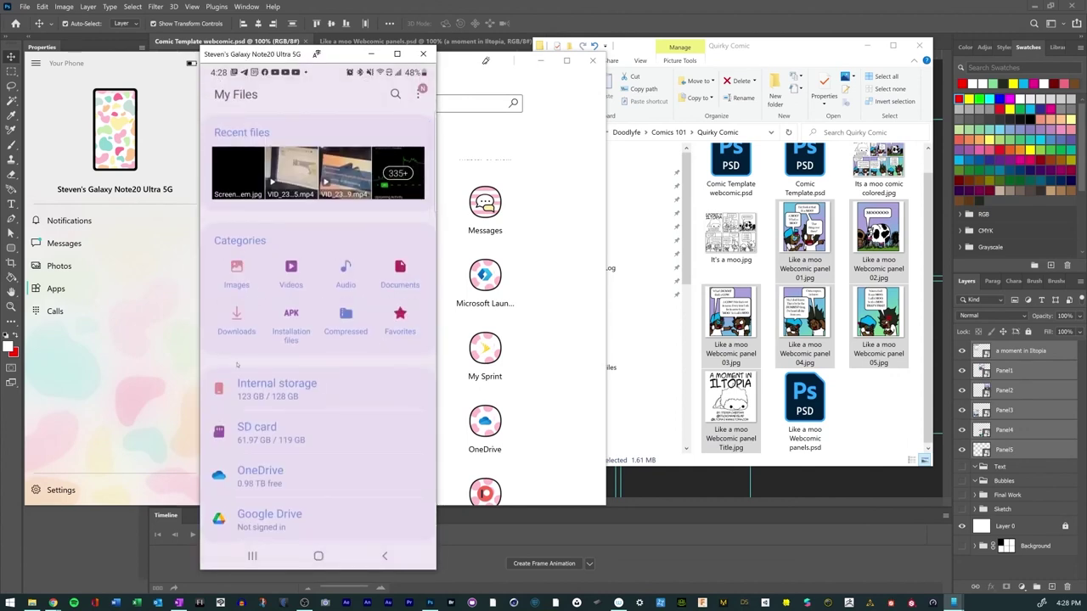
{"action": "left_click", "coordinate": [259, 431]}
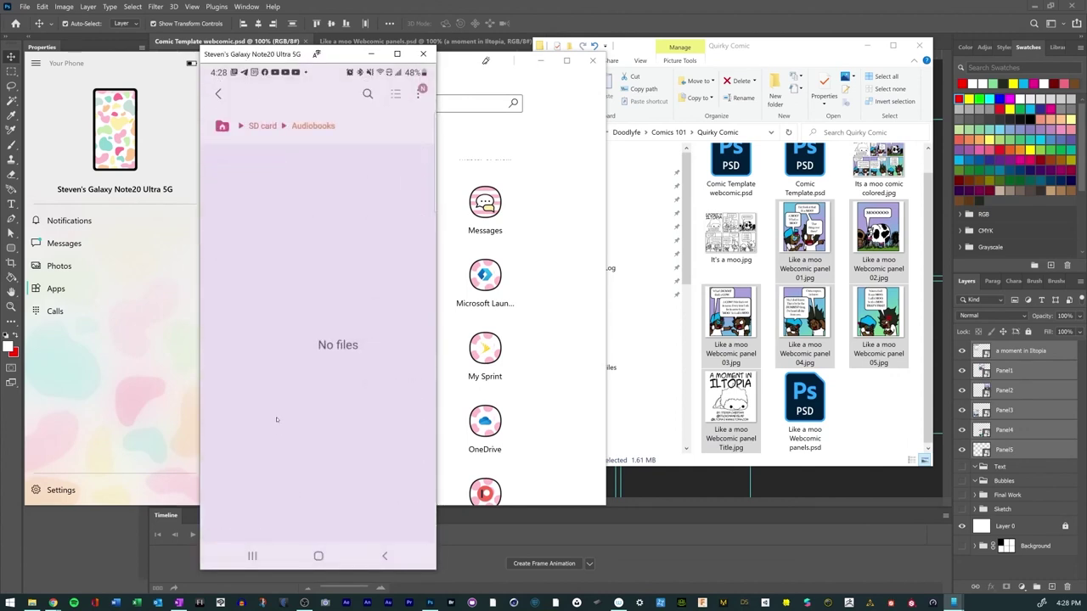
{"action": "left_click", "coordinate": [219, 94]}
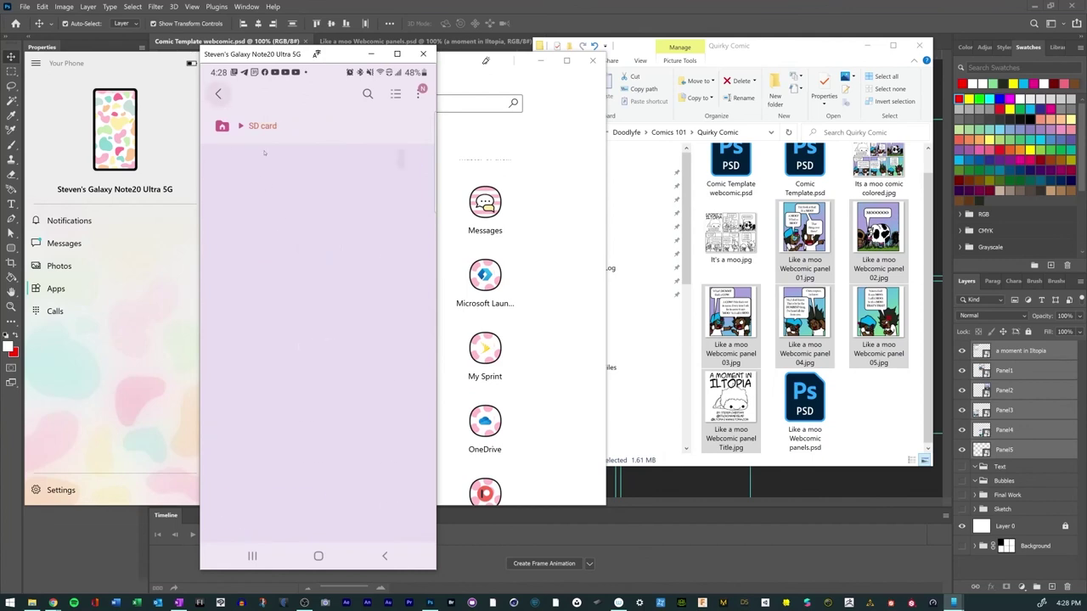
{"action": "left_click", "coordinate": [278, 173]}
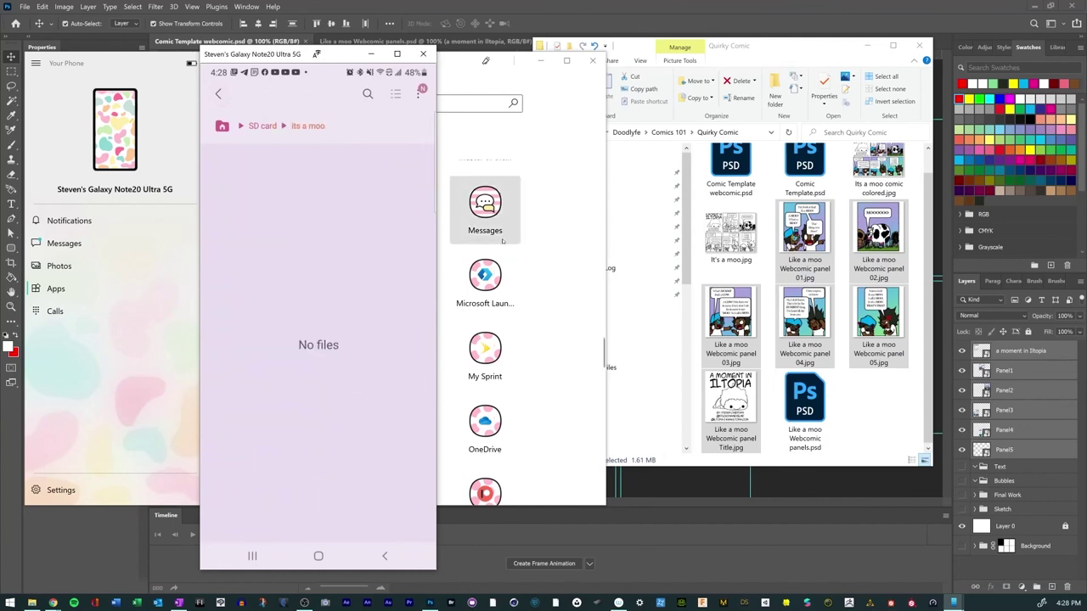
Step: Drag the six comic JPGs from Quirky Comic onto the phone and check transfer progress
{"action": "left_click", "coordinate": [836, 394]}
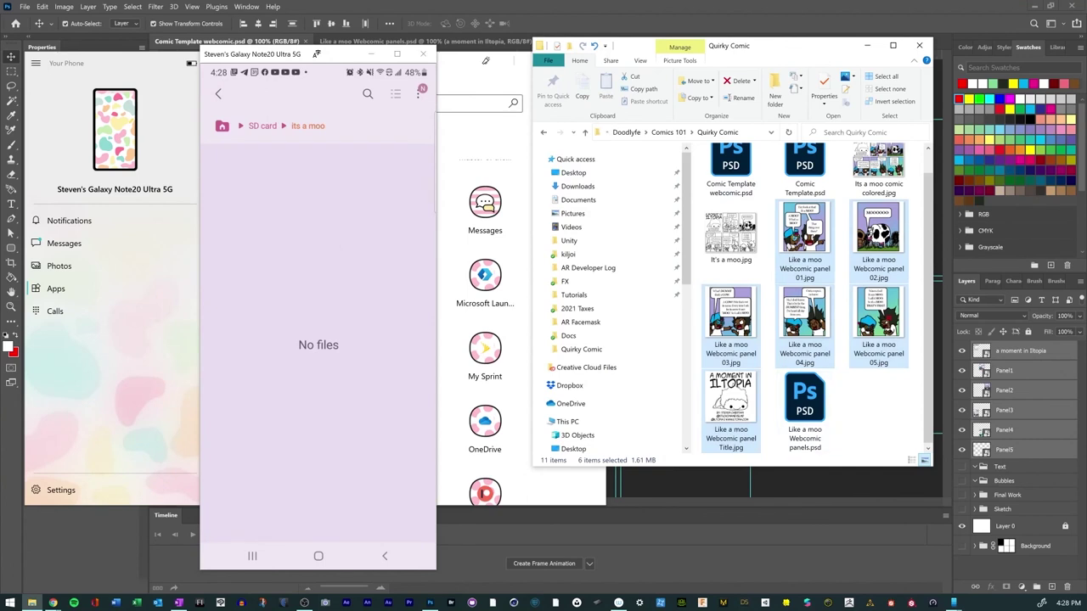
{"action": "left_click_drag", "start_coordinate": [764, 284], "coordinate": [306, 326]}
{"action": "left_click", "coordinate": [252, 126]}
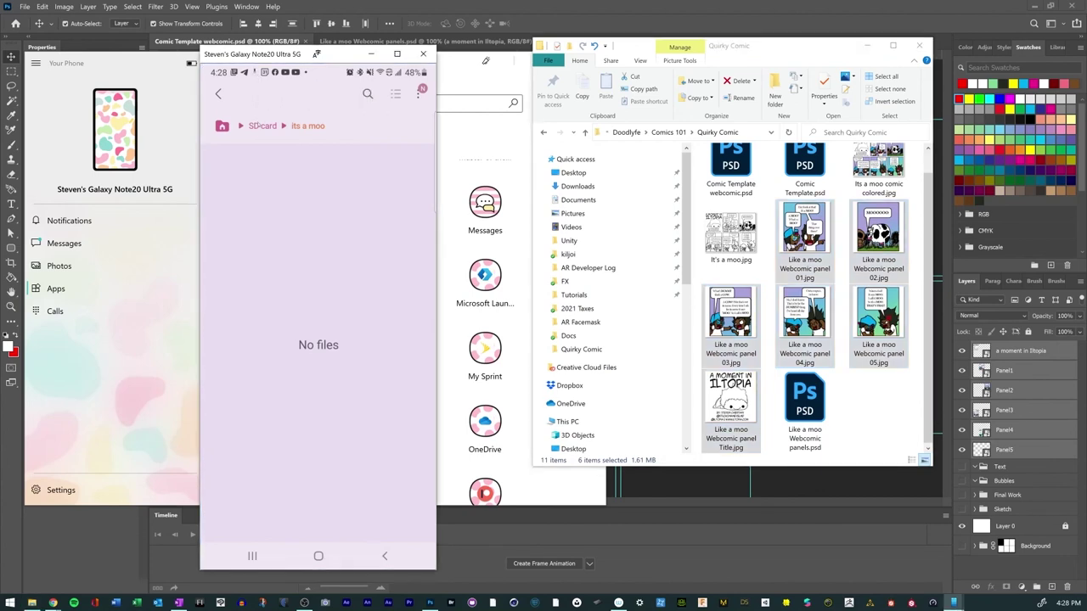
{"action": "left_click_drag", "start_coordinate": [289, 75], "coordinate": [327, 450]}
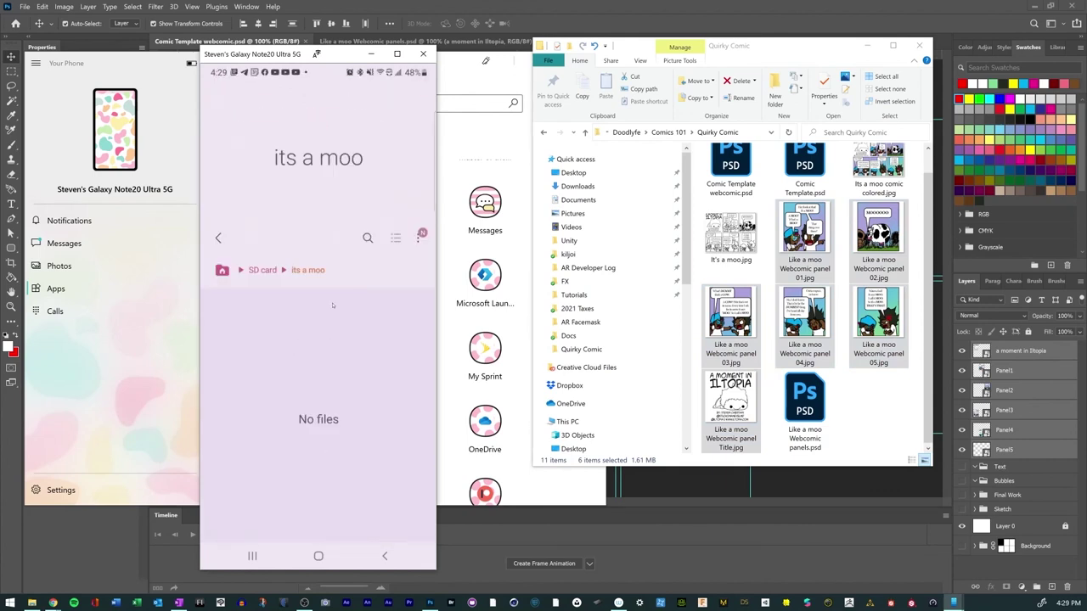
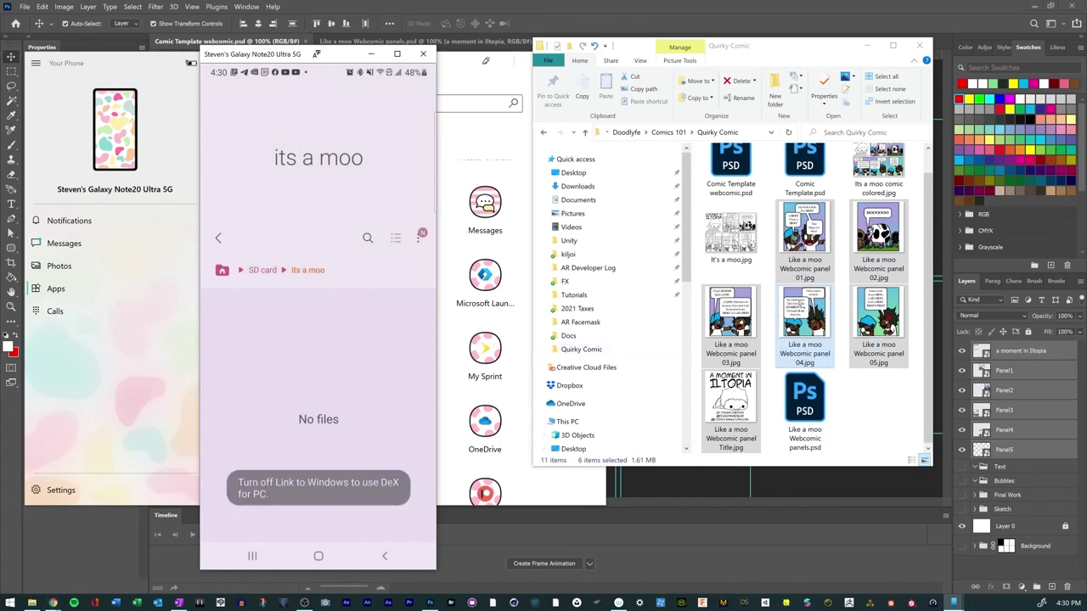
Step: Copy the six selected Like a moo panel JPGs
{"action": "right_click", "coordinate": [811, 223]}
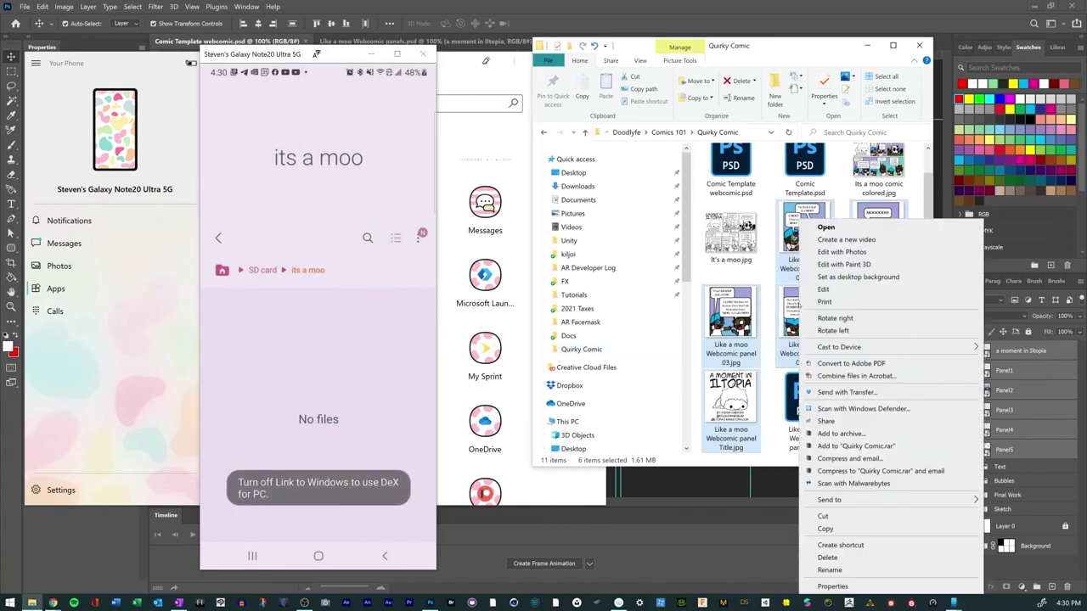
{"action": "left_click", "coordinate": [815, 529]}
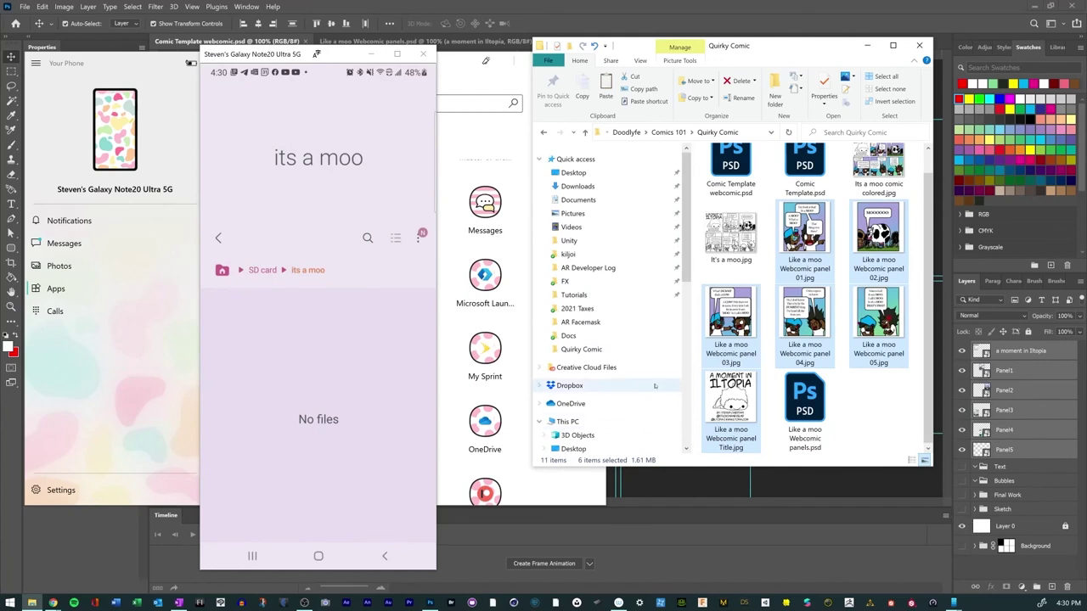
{"action": "scroll", "coordinate": [594, 284], "scroll_direction": "down", "scroll_amount": 1}
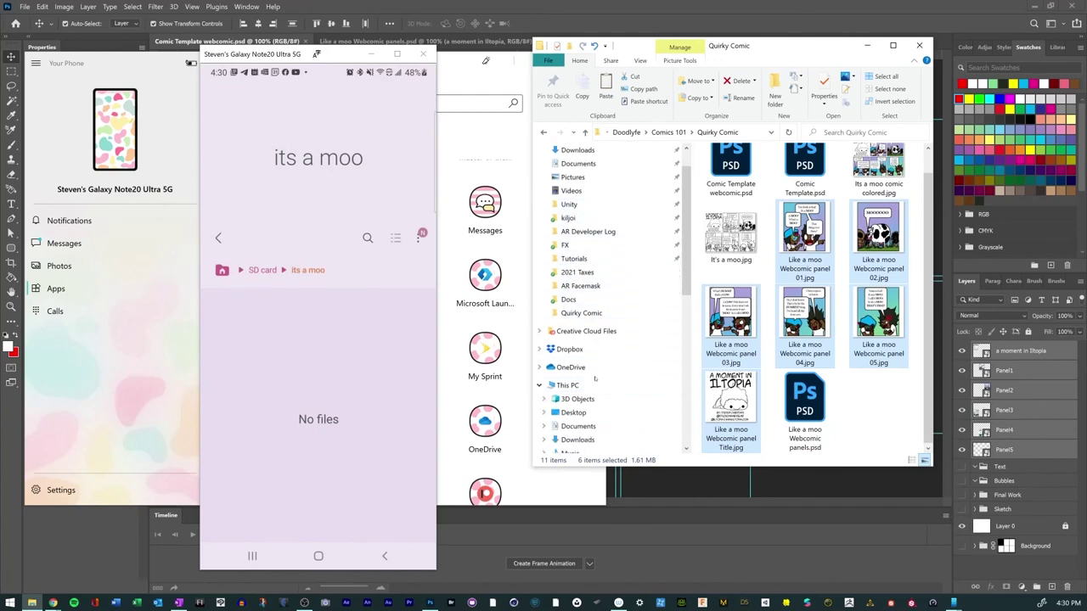
{"action": "scroll", "coordinate": [599, 280], "scroll_direction": "up", "scroll_amount": 1}
{"action": "scroll", "coordinate": [606, 280], "scroll_direction": "down", "scroll_amount": 3}
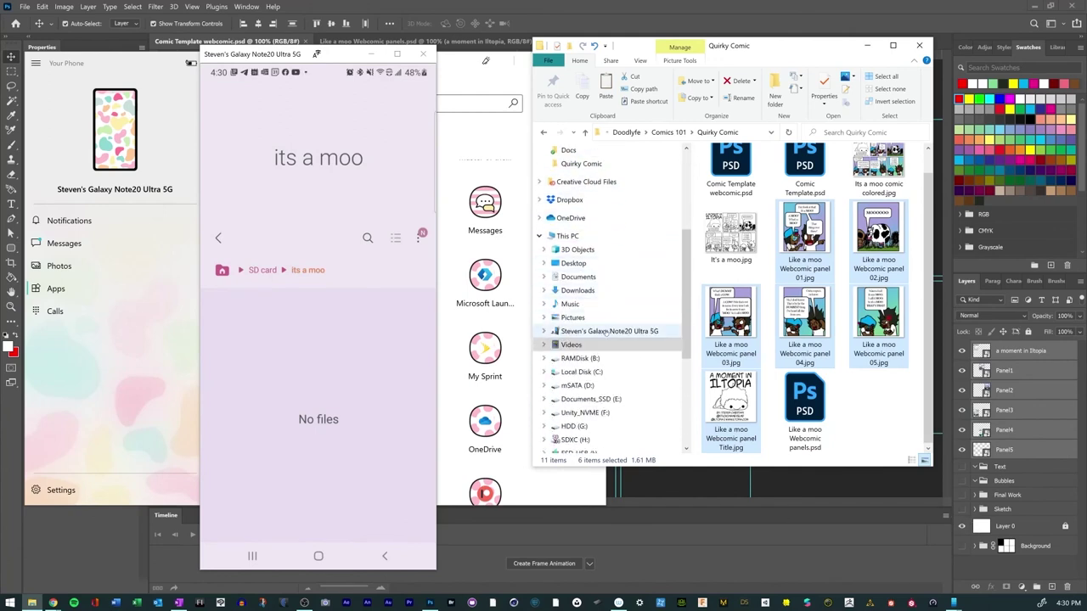
Step: Paste the panels into the phone Card drive's 'its a moo' folder and close Explorer
{"action": "left_click", "coordinate": [594, 331]}
{"action": "double_click", "coordinate": [745, 160]}
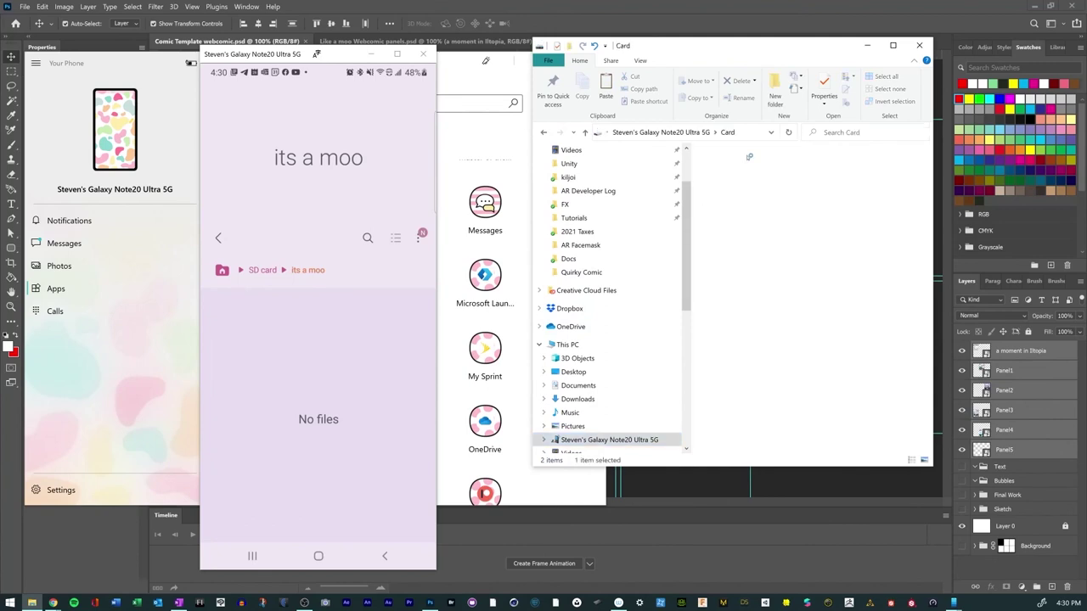
{"action": "scroll", "coordinate": [781, 227], "scroll_direction": "down", "scroll_amount": 2}
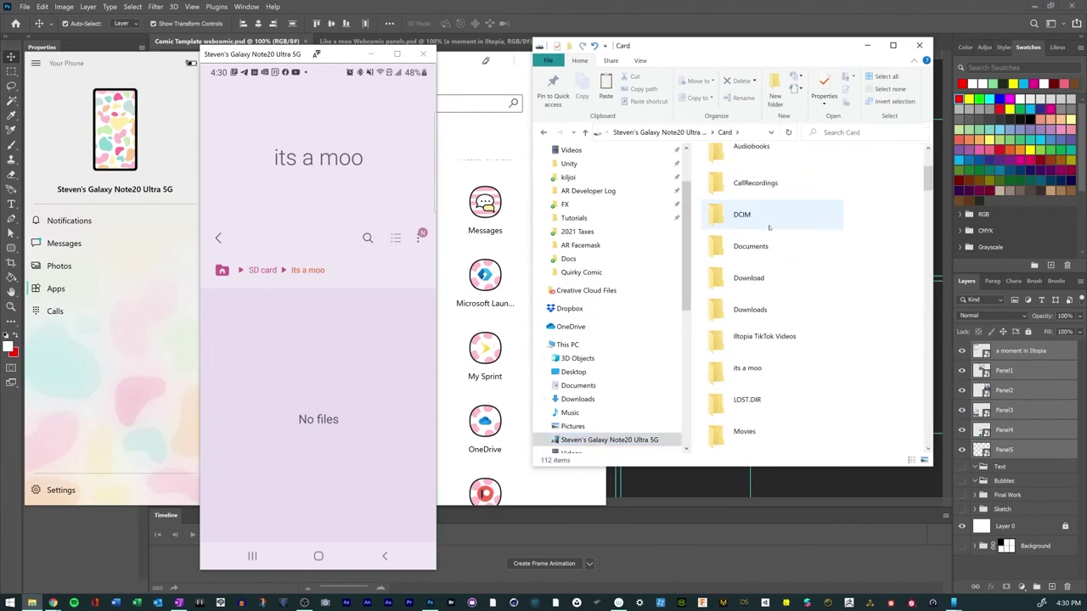
{"action": "double_click", "coordinate": [742, 373]}
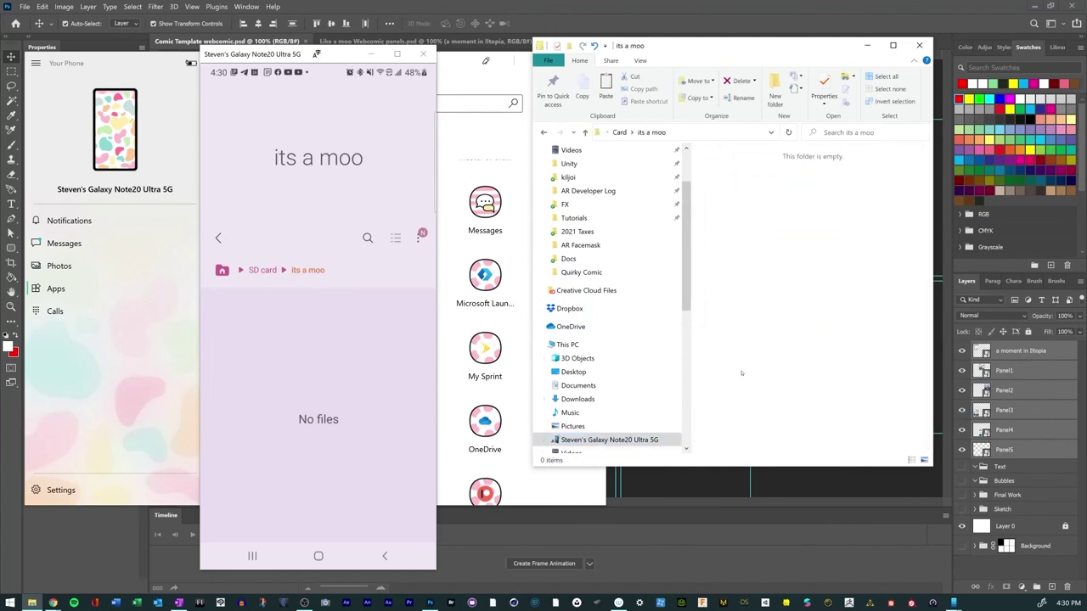
{"action": "right_click", "coordinate": [747, 225]}
{"action": "left_click", "coordinate": [770, 289]}
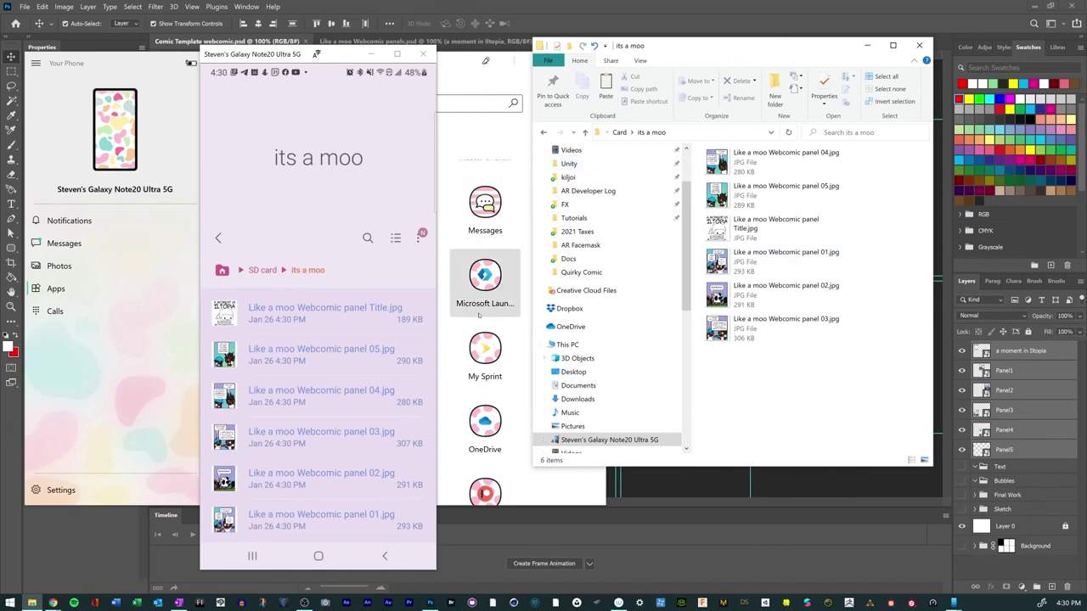
{"action": "key", "text": "ctrl+w"}
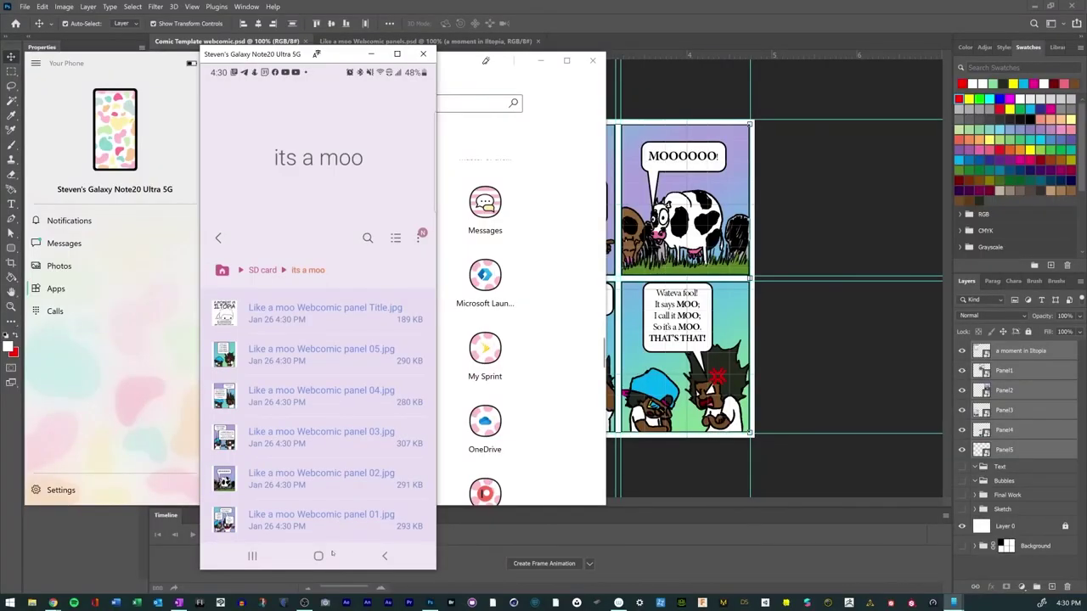
Step: Go back in the phone's file app and switch to Instagram from recent apps
{"action": "left_click", "coordinate": [384, 556]}
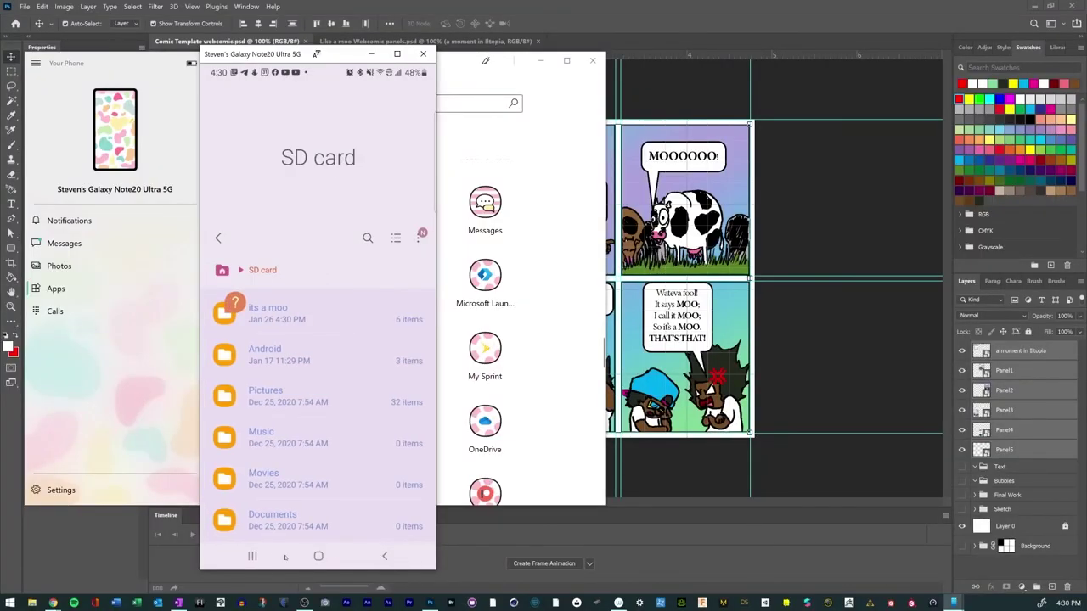
{"action": "left_click", "coordinate": [252, 556]}
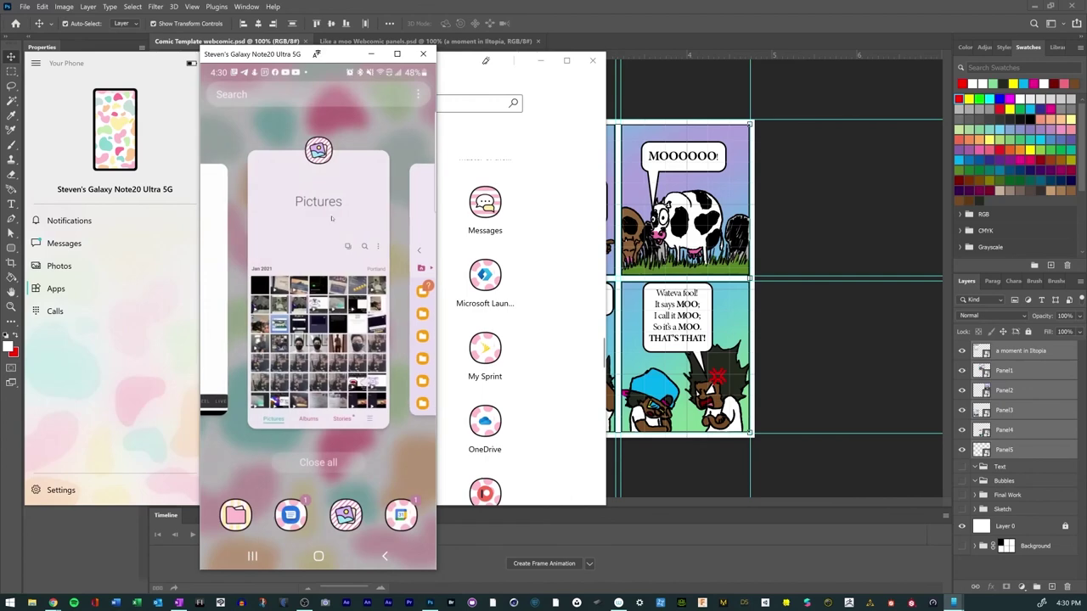
{"action": "left_click_drag", "start_coordinate": [300, 230], "coordinate": [359, 242]}
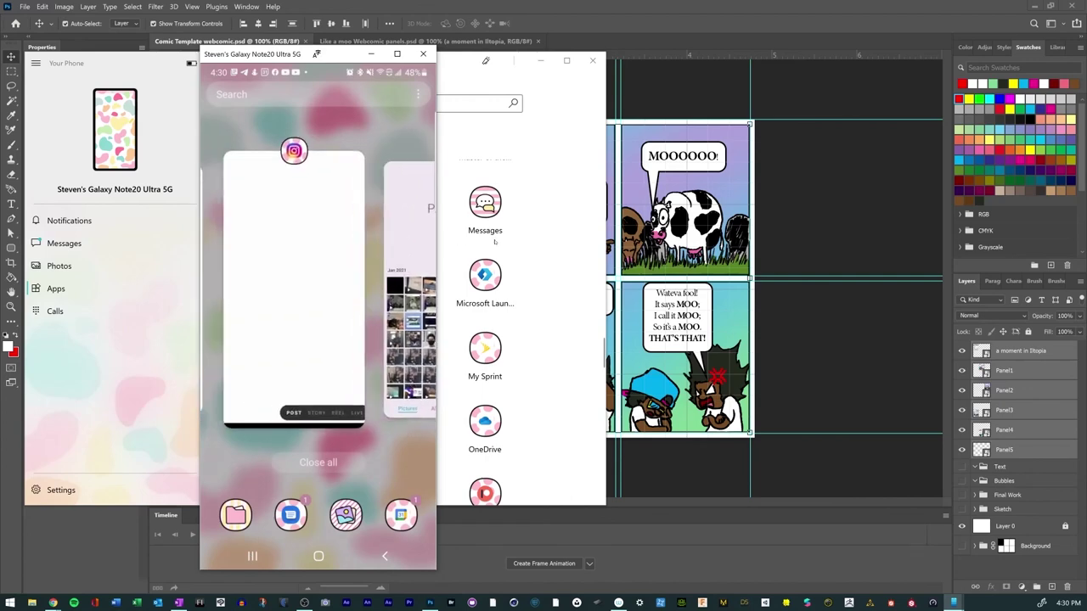
{"action": "left_click", "coordinate": [351, 253]}
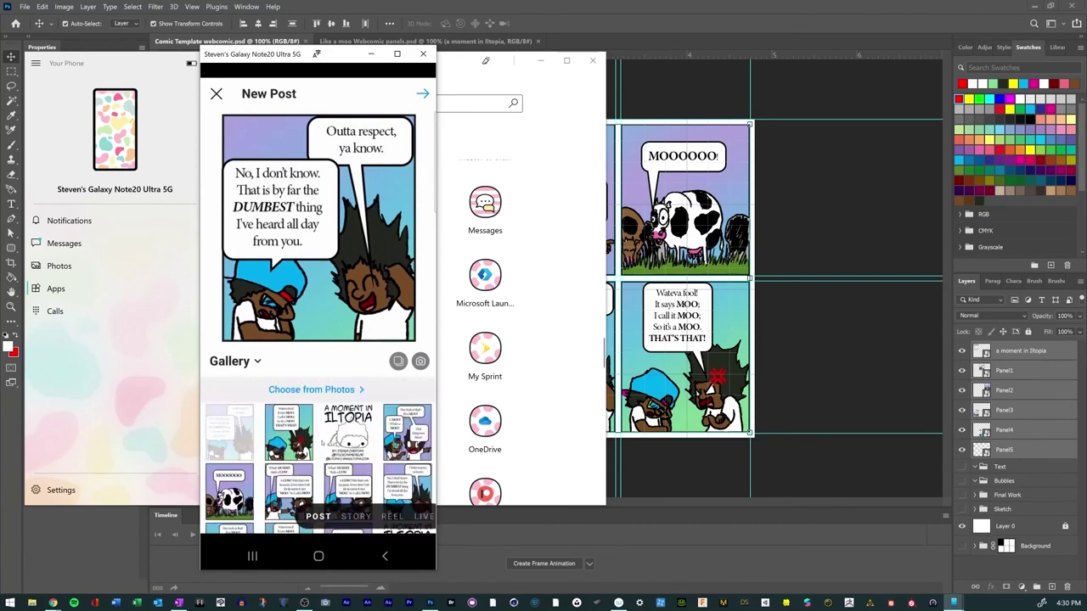
Step: Pick the A Moment in Iltopia title image and turn on multi-image selection
{"action": "scroll", "coordinate": [322, 443], "scroll_direction": "down", "scroll_amount": 2}
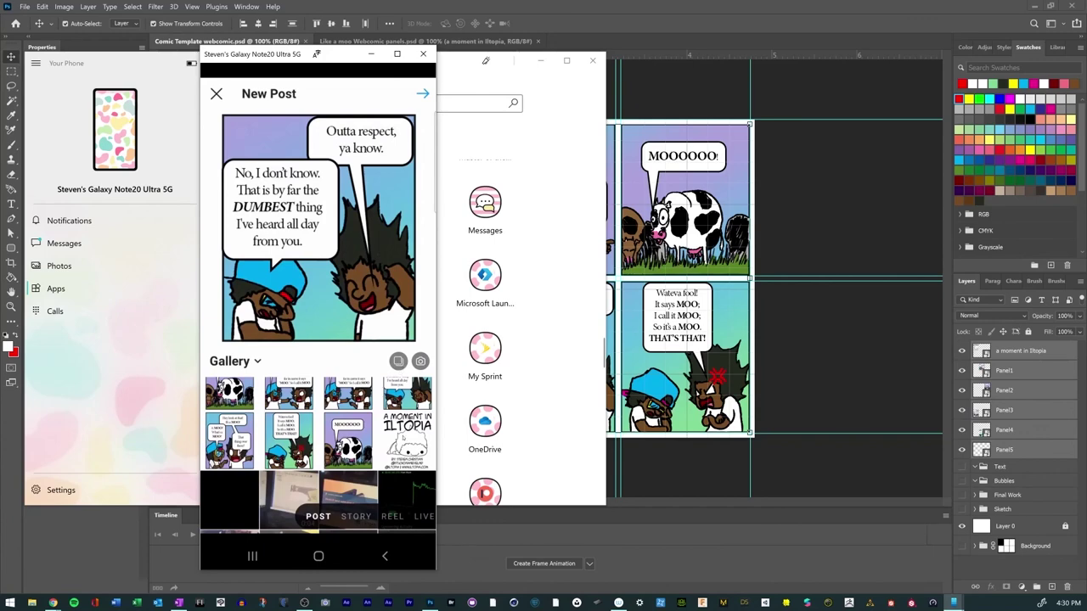
{"action": "left_click", "coordinate": [407, 440]}
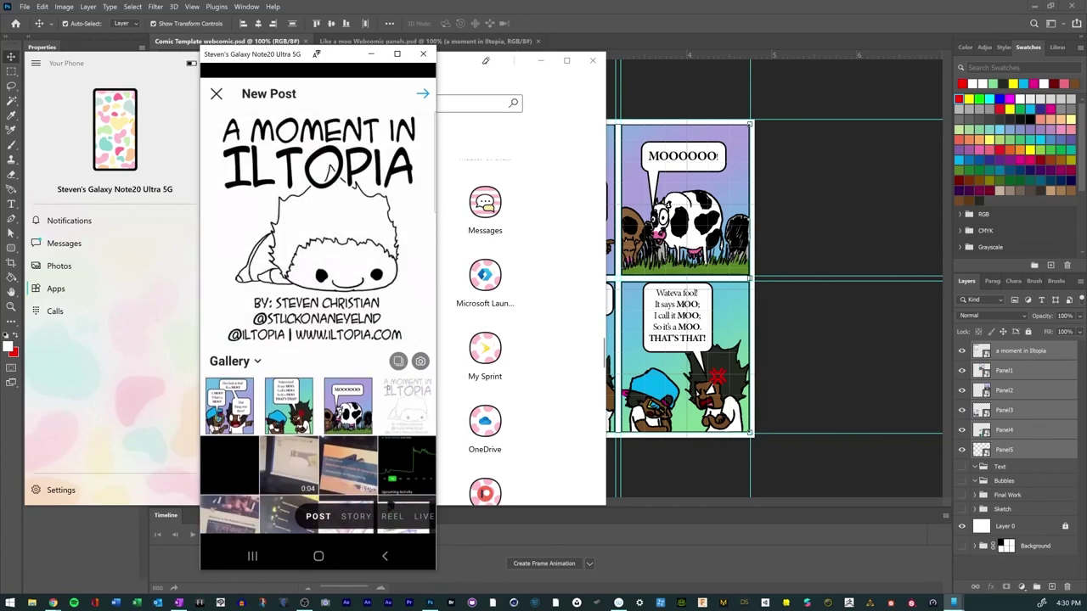
{"action": "left_click", "coordinate": [398, 361]}
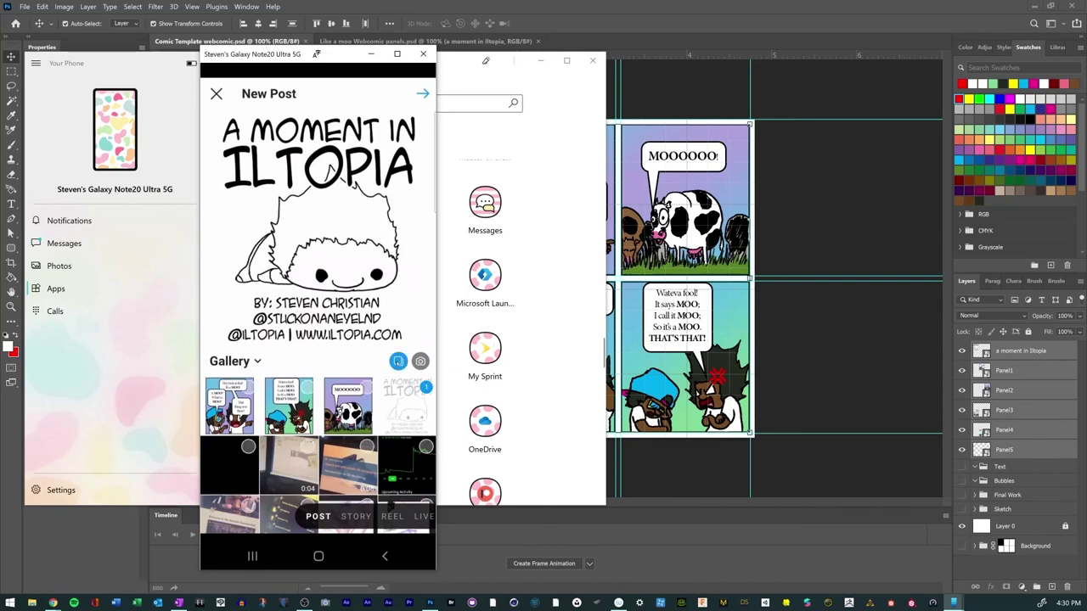
{"action": "scroll", "coordinate": [390, 506], "scroll_direction": "up", "scroll_amount": 1}
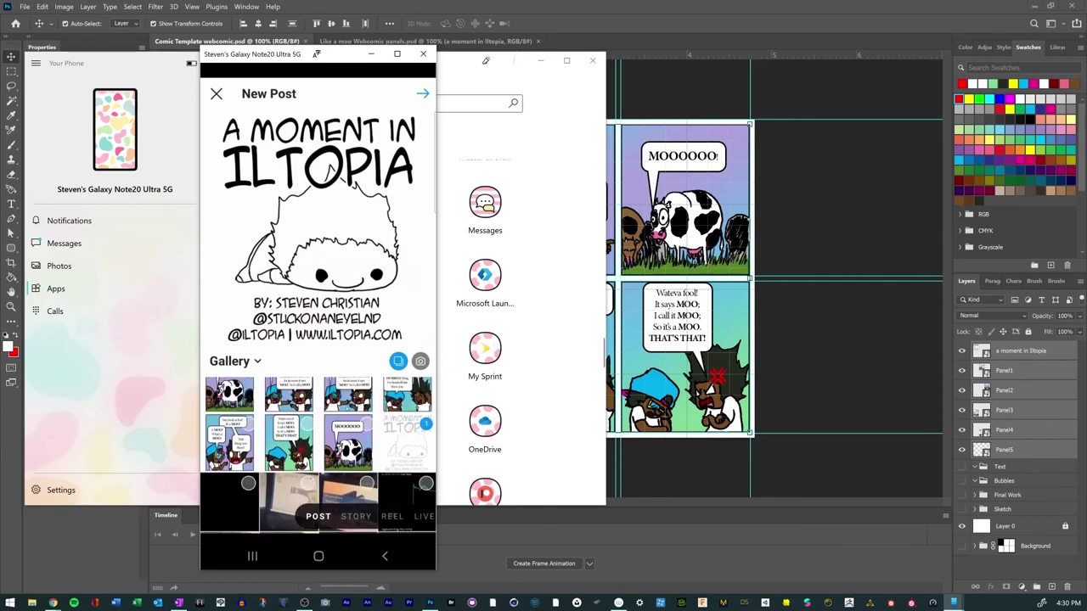
{"action": "scroll", "coordinate": [318, 424], "scroll_direction": "up", "scroll_amount": 1}
{"action": "scroll", "coordinate": [318, 424], "scroll_direction": "down", "scroll_amount": 1}
Step: Add the Hey look at that, MOOOOOO, A COW?, No I don't know and Wateva fool! panels as images 2–6
{"action": "left_click", "coordinate": [247, 427]}
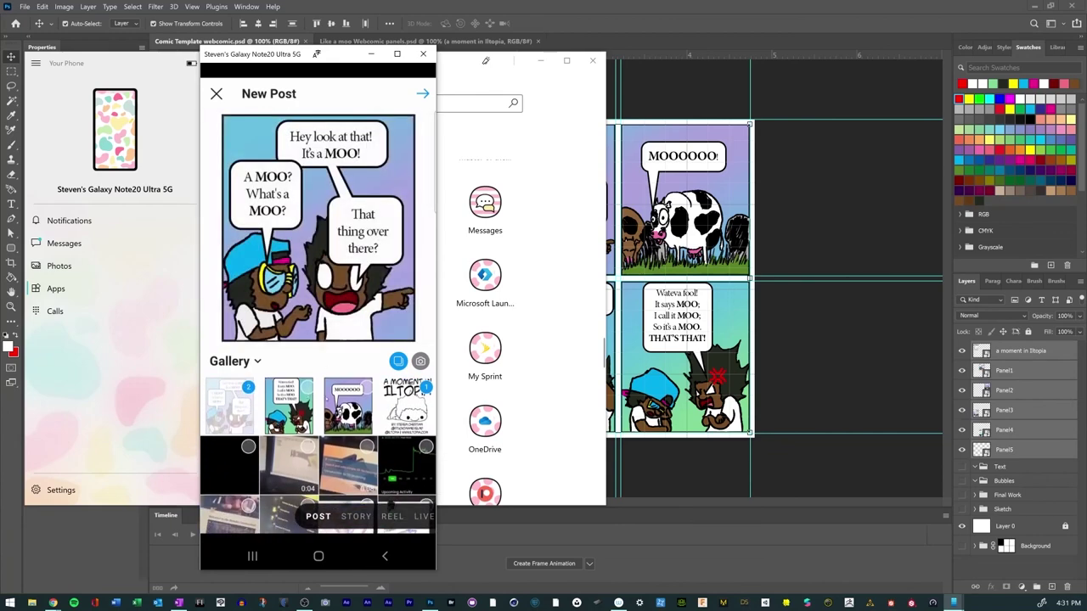
{"action": "scroll", "coordinate": [320, 406], "scroll_direction": "up", "scroll_amount": 1}
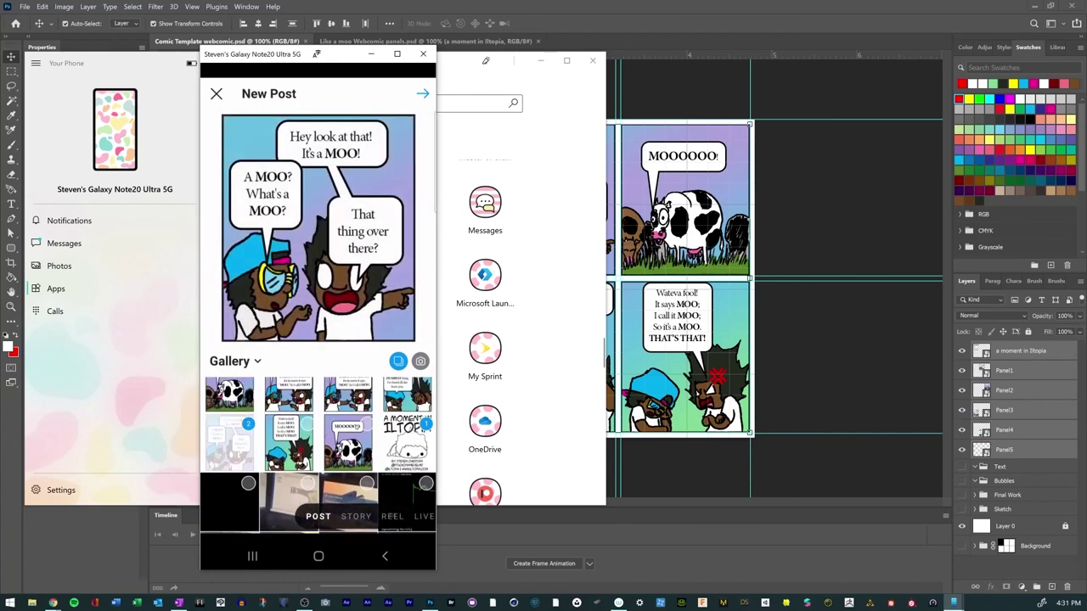
{"action": "left_click", "coordinate": [347, 439]}
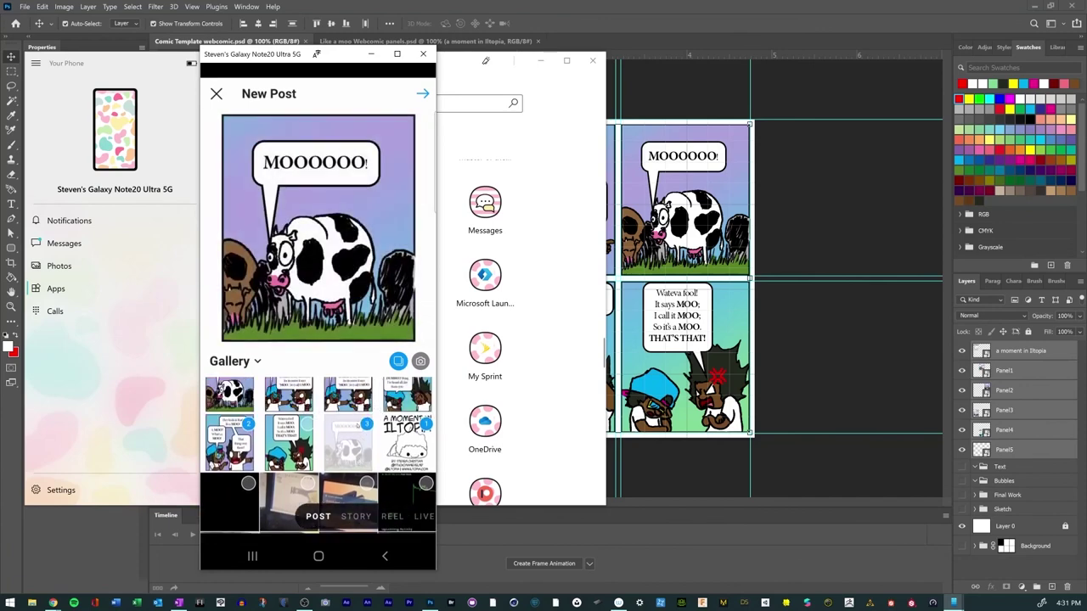
{"action": "scroll", "coordinate": [318, 425], "scroll_direction": "up", "scroll_amount": 1}
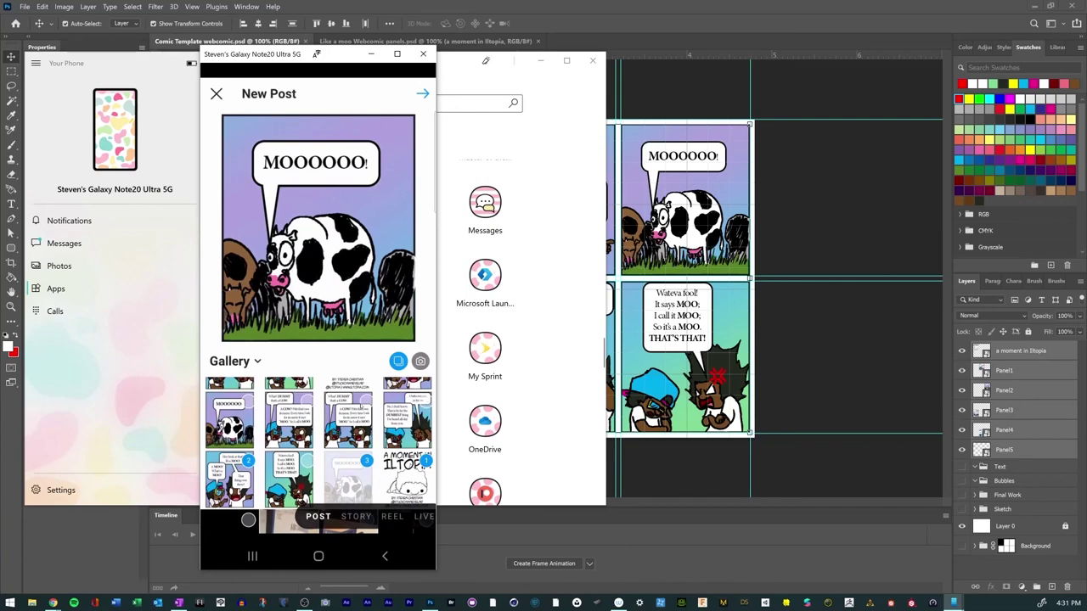
{"action": "left_click", "coordinate": [362, 403]}
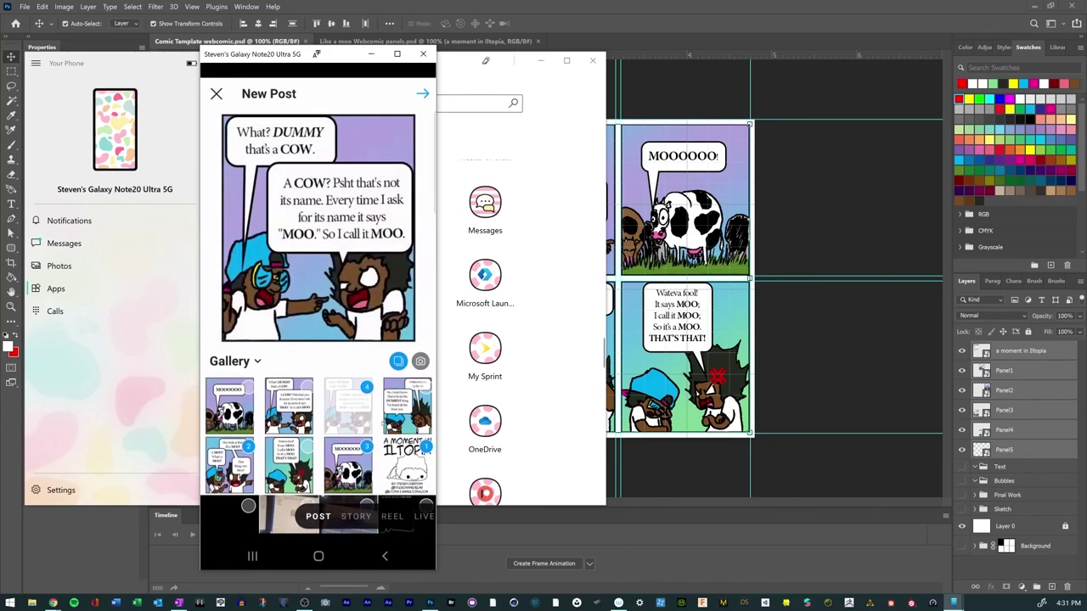
{"action": "scroll", "coordinate": [383, 420], "scroll_direction": "up", "scroll_amount": 1}
{"action": "left_click", "coordinate": [407, 441]}
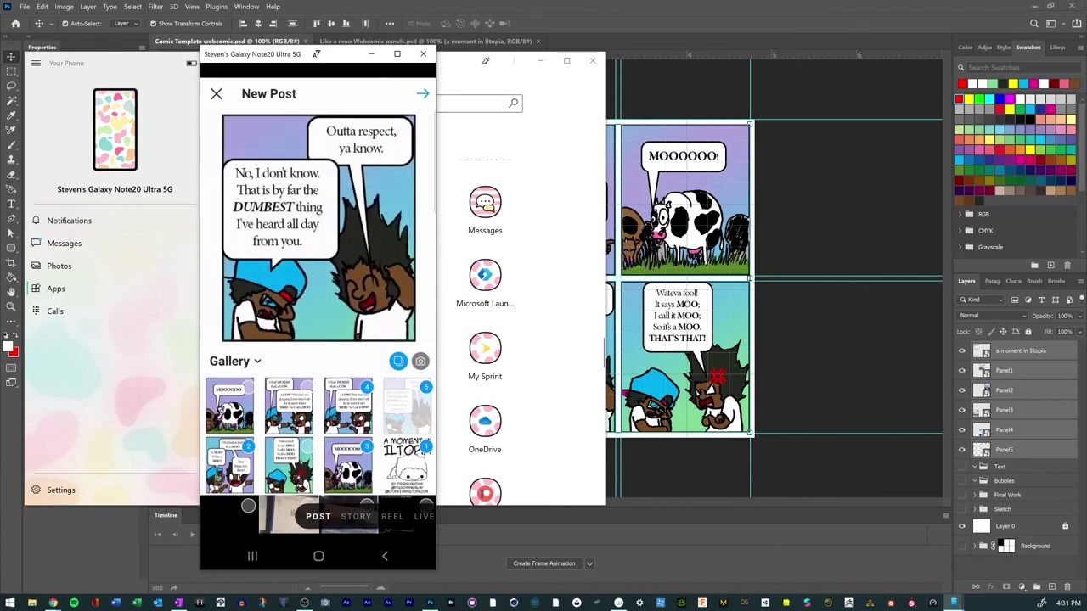
{"action": "left_click", "coordinate": [288, 465]}
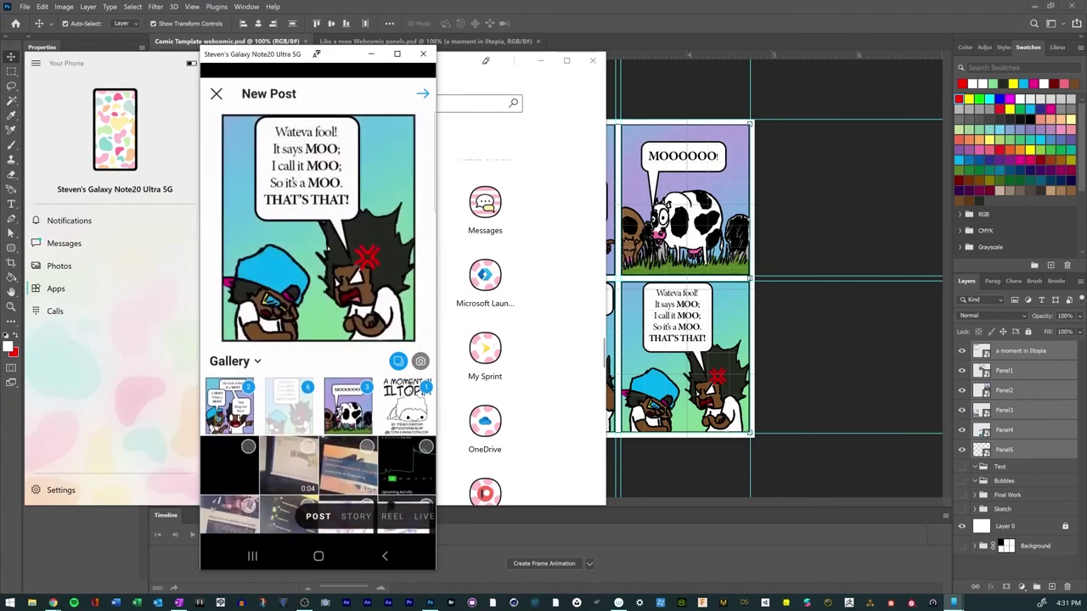
{"action": "scroll", "coordinate": [391, 506], "scroll_direction": "up", "scroll_amount": 3}
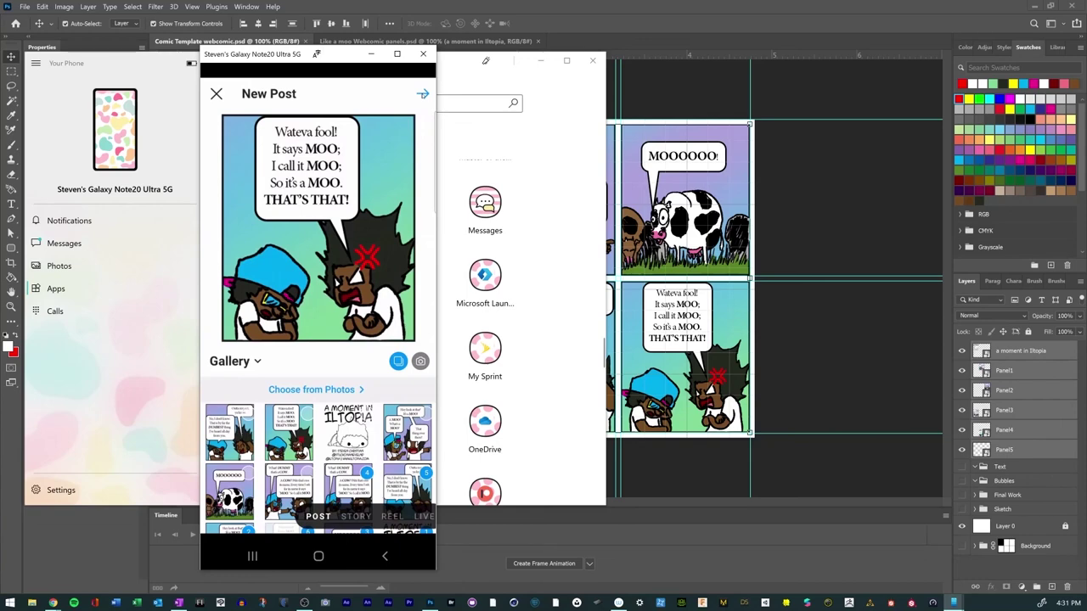
Step: Move to the filter step and swipe through every panel to 'Wateva fool!'
{"action": "left_click", "coordinate": [422, 93]}
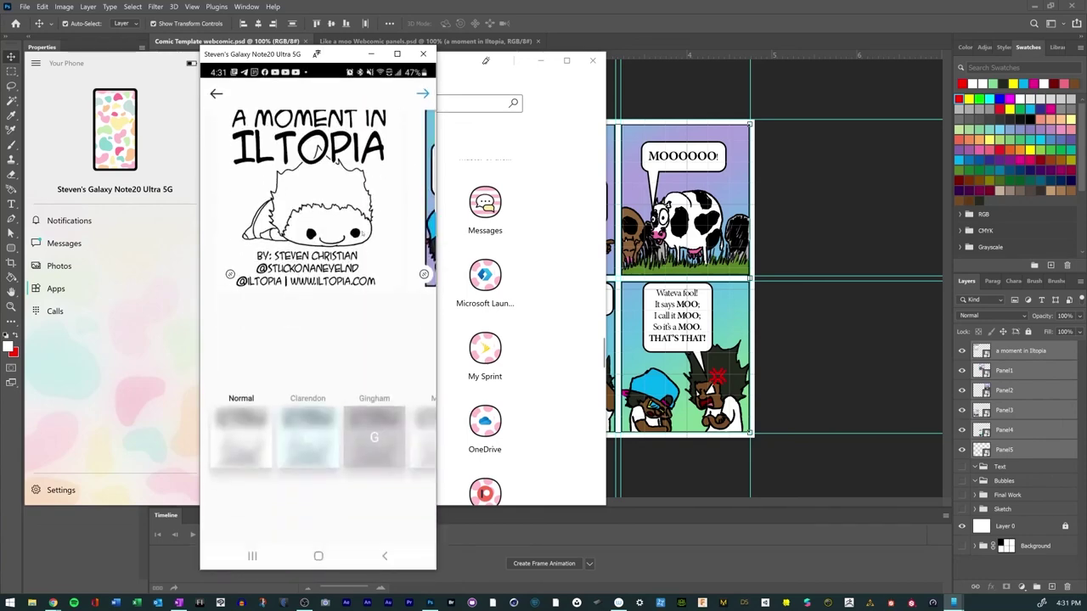
{"action": "scroll", "coordinate": [318, 198], "scroll_direction": "right", "scroll_amount": 3}
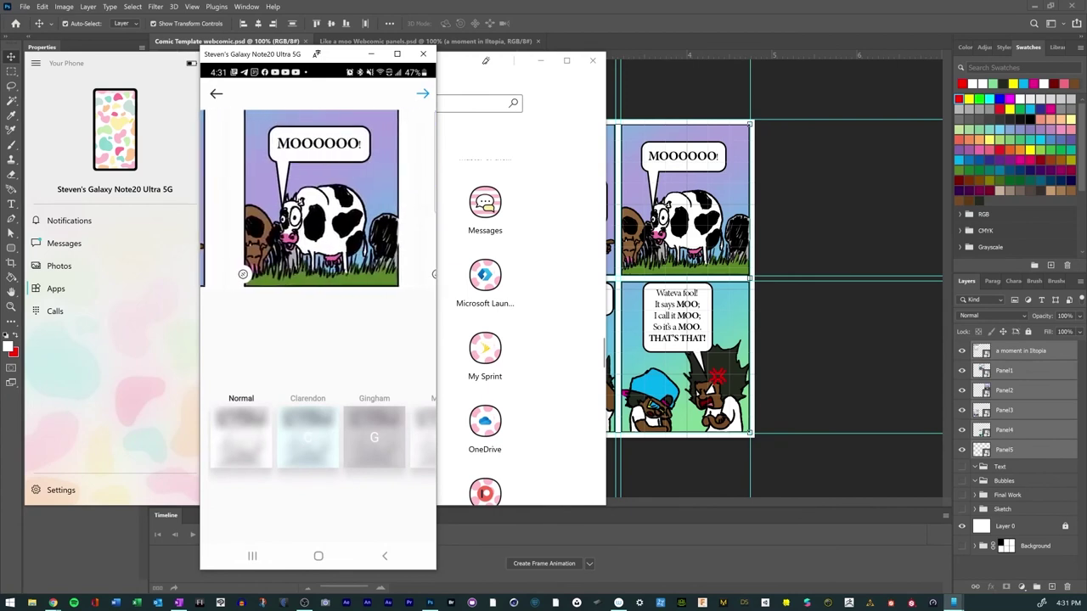
{"action": "scroll", "coordinate": [369, 273], "scroll_direction": "right", "scroll_amount": 2}
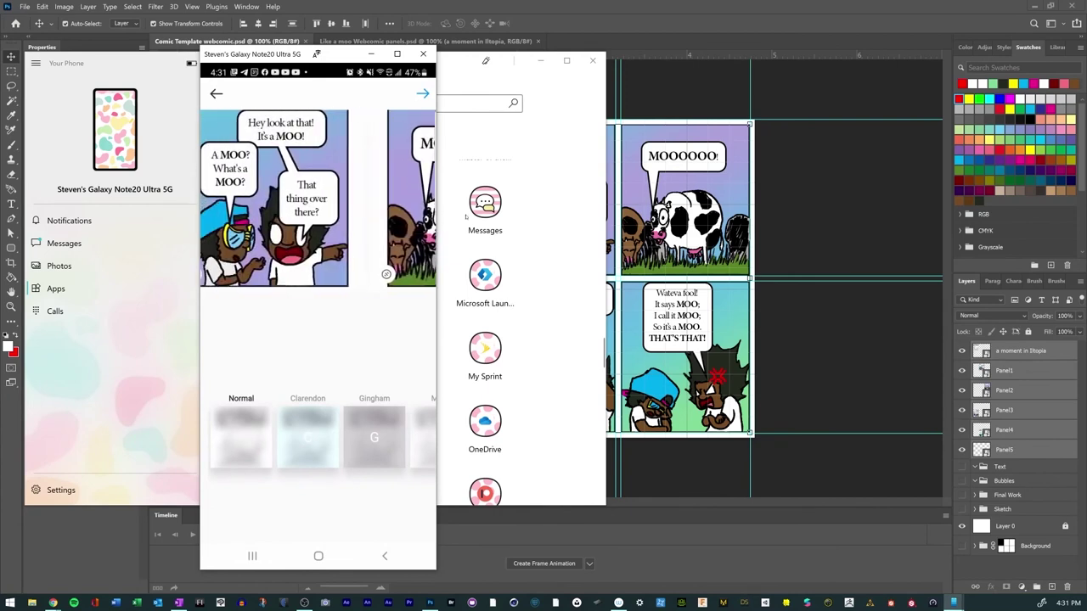
{"action": "scroll", "coordinate": [373, 273], "scroll_direction": "right", "scroll_amount": 2}
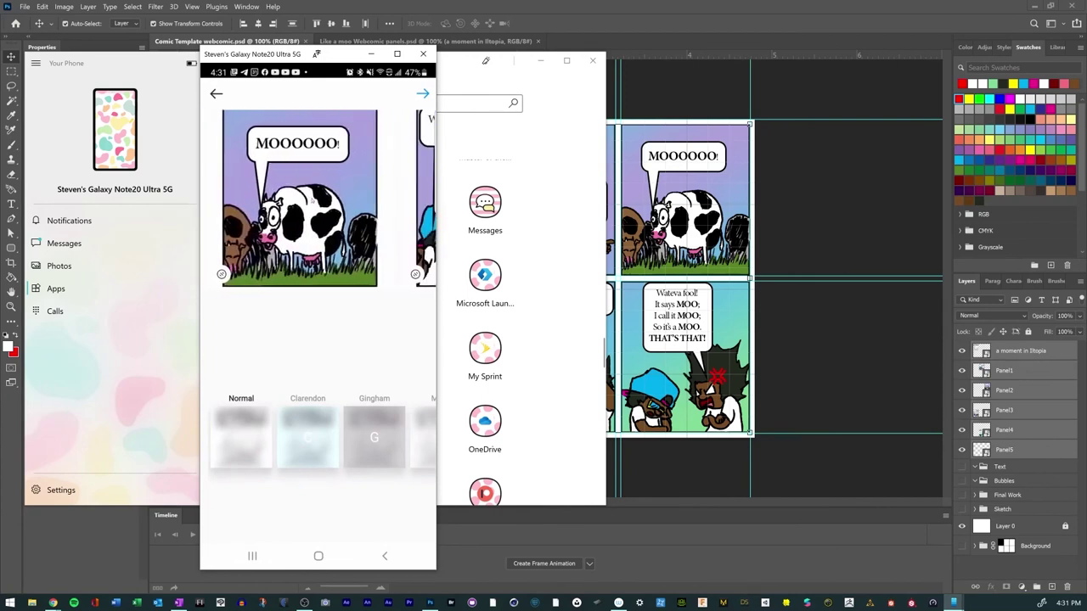
{"action": "scroll", "coordinate": [392, 183], "scroll_direction": "right", "scroll_amount": 2}
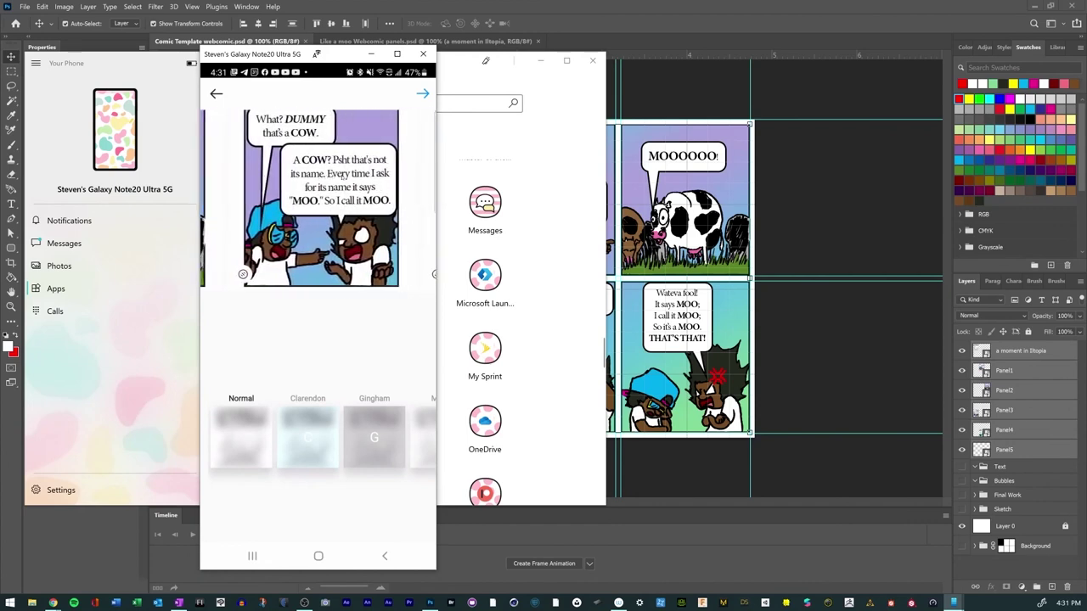
{"action": "scroll", "coordinate": [303, 176], "scroll_direction": "right", "scroll_amount": 2}
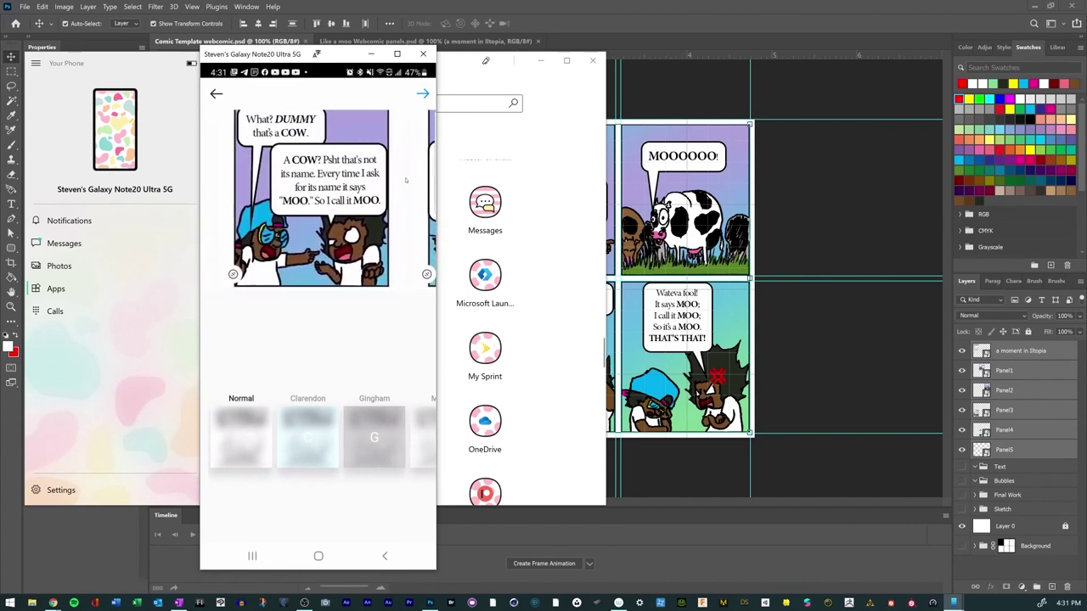
{"action": "scroll", "coordinate": [225, 167], "scroll_direction": "right", "scroll_amount": 2}
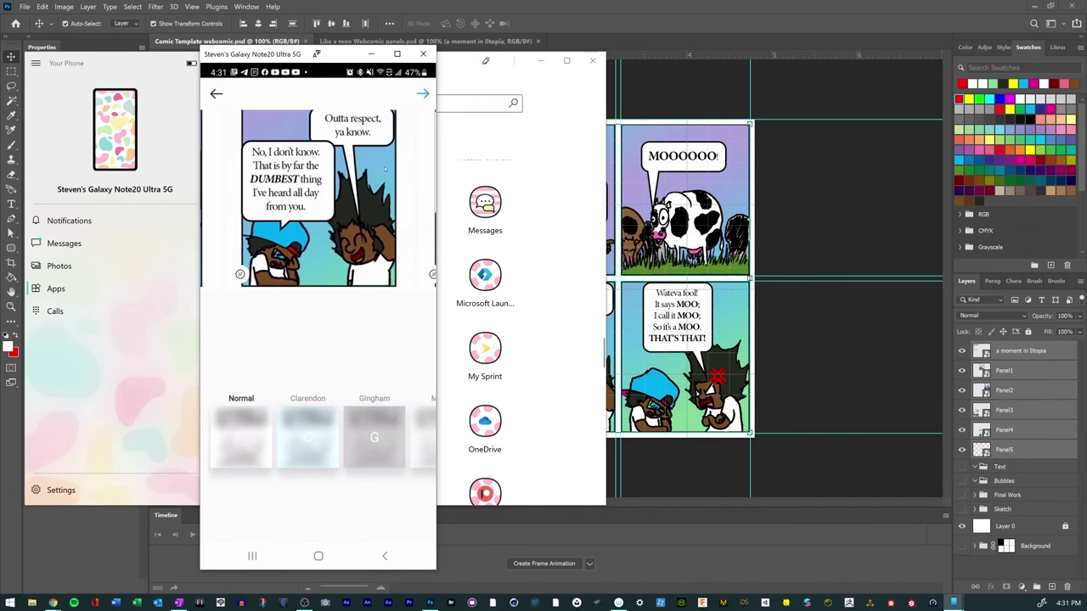
{"action": "scroll", "coordinate": [252, 168], "scroll_direction": "right", "scroll_amount": 2}
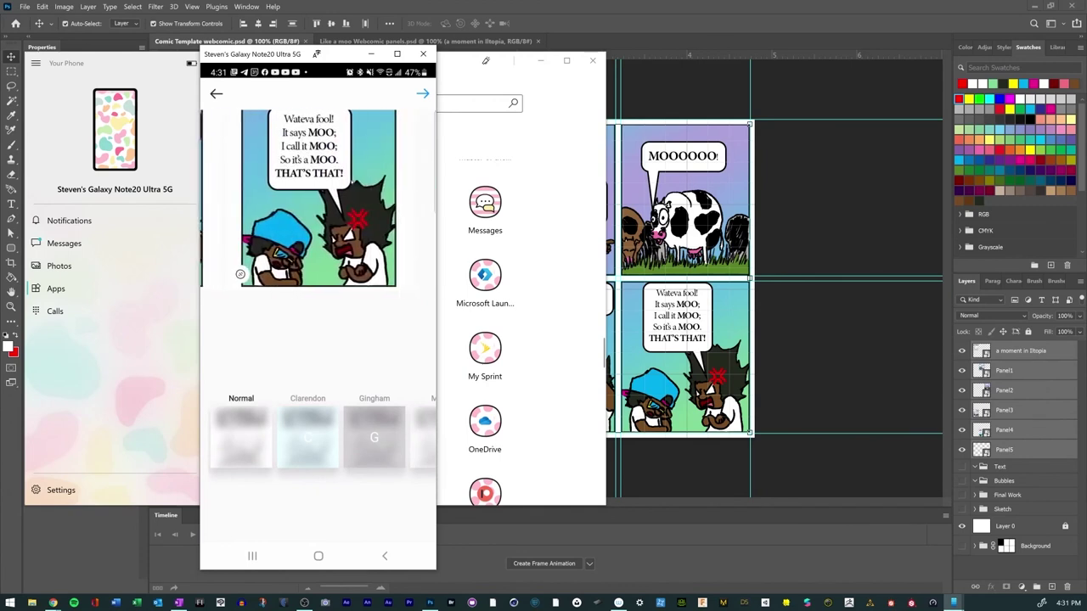
Step: Pick the Portland, Oregon location and caption the post with #iltopia, #webcomics and #funny hashtags
{"action": "left_click", "coordinate": [422, 94]}
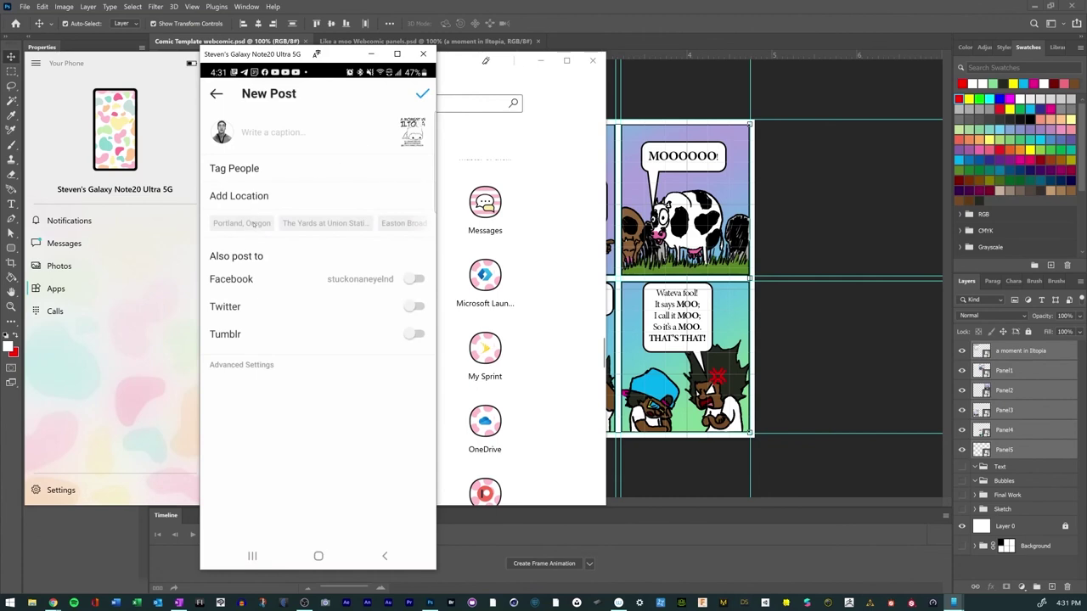
{"action": "left_click", "coordinate": [253, 223]}
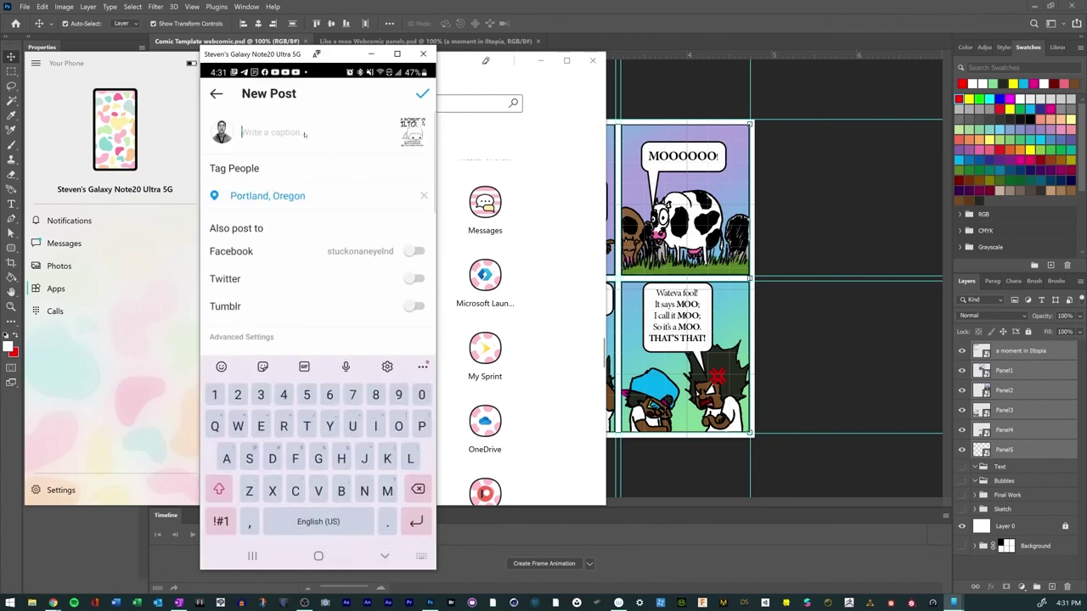
{"action": "type", "text": "It5's"}
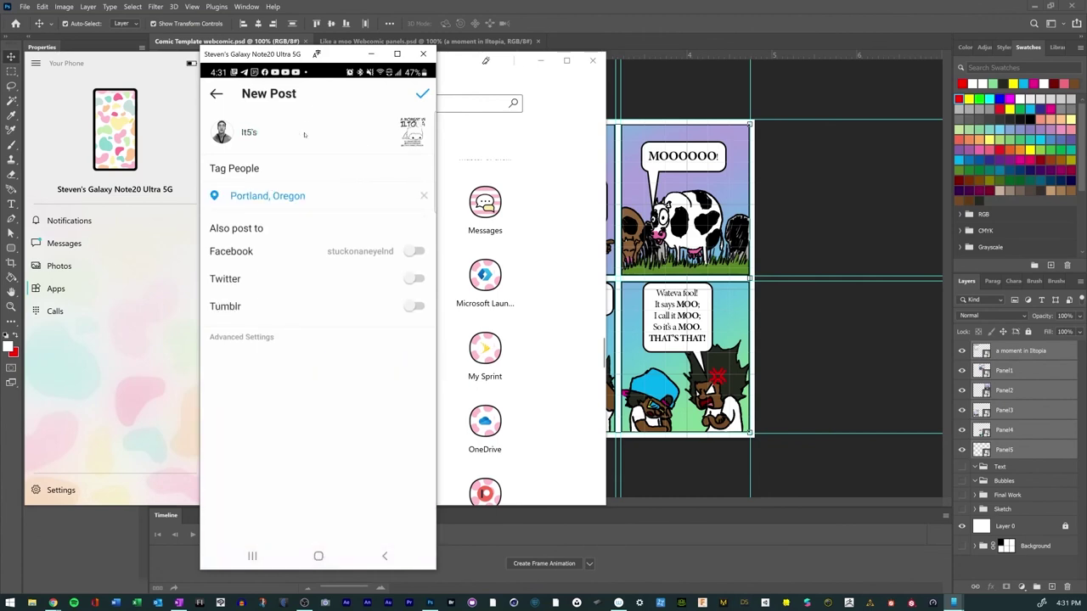
{"action": "key", "text": "BackSpace"}
{"action": "key", "text": "BackSpace"}
{"action": "key", "text": "BackSpace"}
{"action": "key", "text": "BackSpace"}
{"action": "key", "text": "BackSpace"}
{"action": "type", "text": "L"}
{"action": "type", "text": "ook"}
{"action": "type", "text": "! it's a moo"}
{"action": "type", "text": " #iltop"}
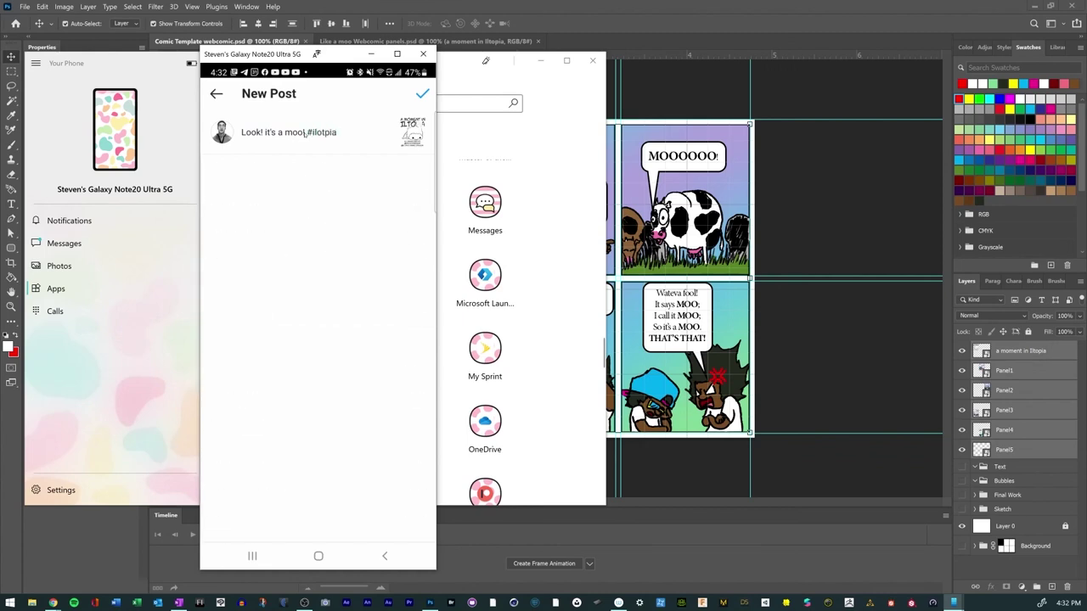
{"action": "key", "text": "BackSpace"}
{"action": "key", "text": "BackSpace"}
{"action": "key", "text": "BackSpace"}
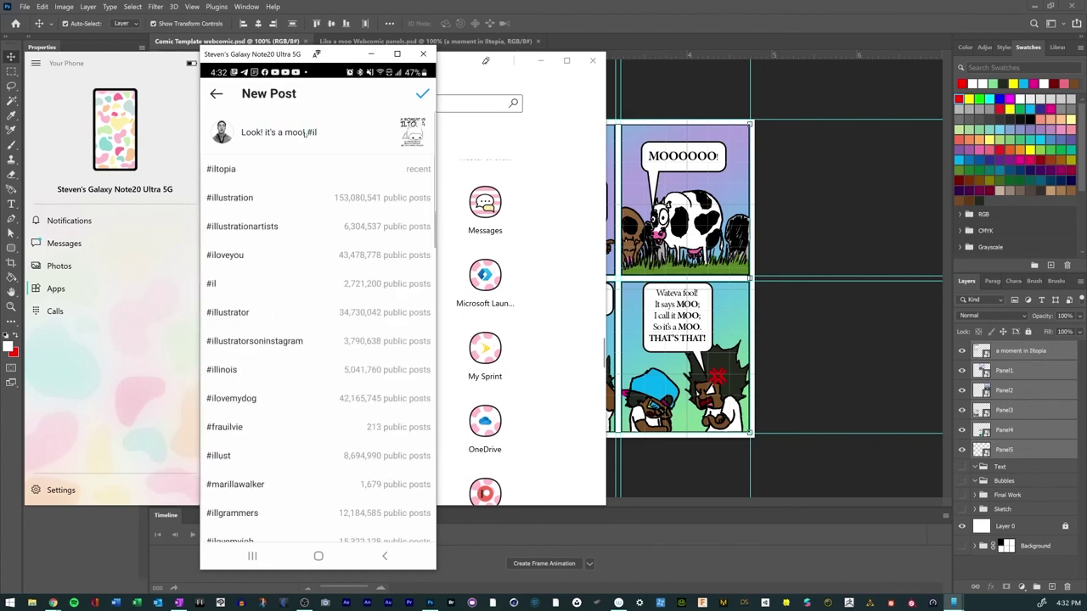
{"action": "type", "text": "topia "}
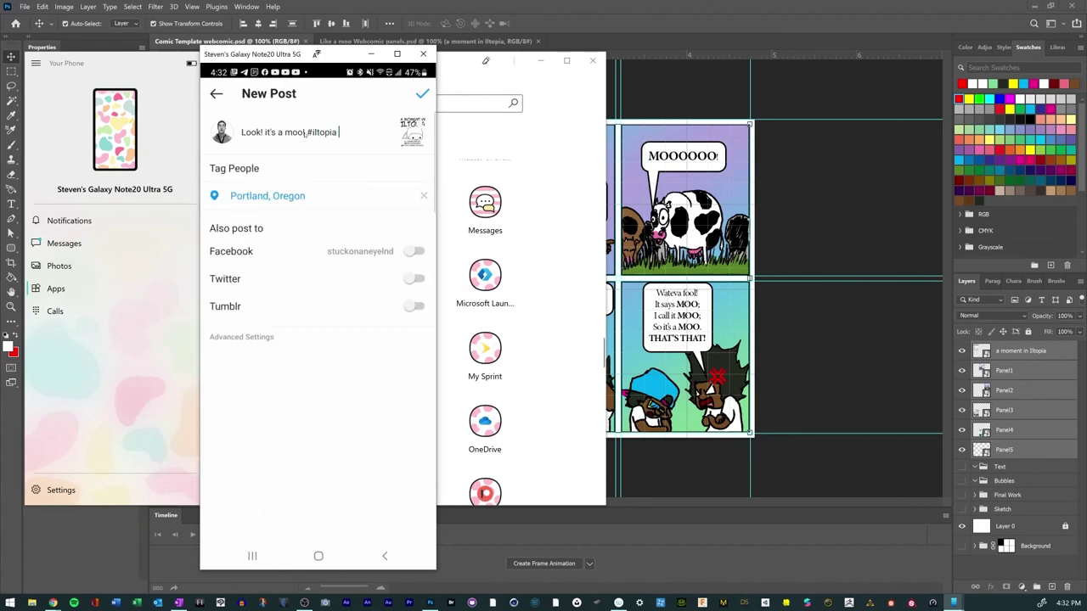
{"action": "type", "text": "#we"}
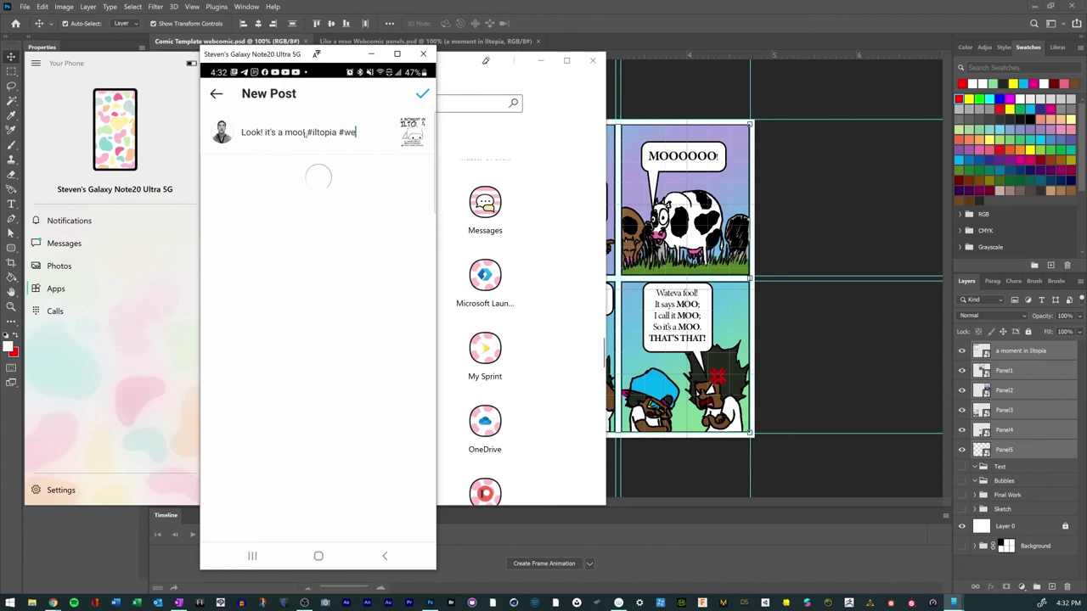
{"action": "type", "text": "bcomics"}
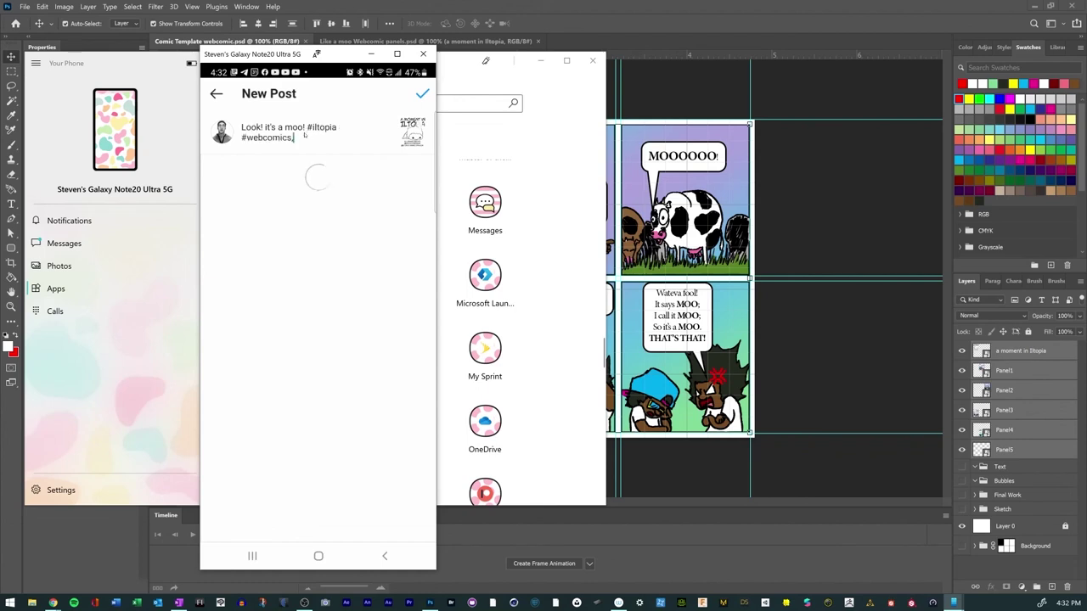
{"action": "type", "text": " #fun"}
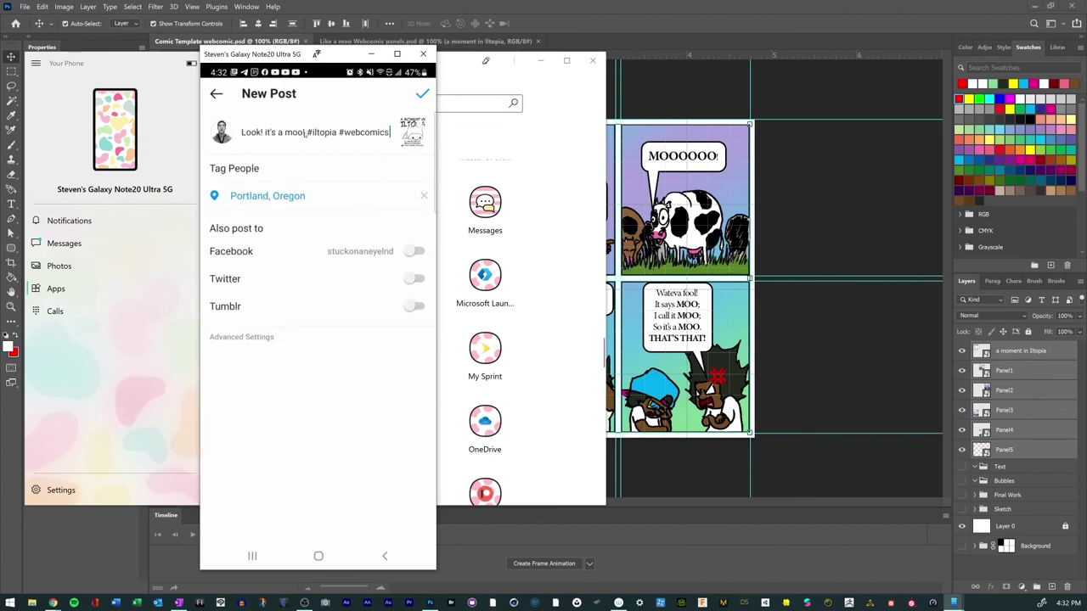
{"action": "type", "text": "ny"}
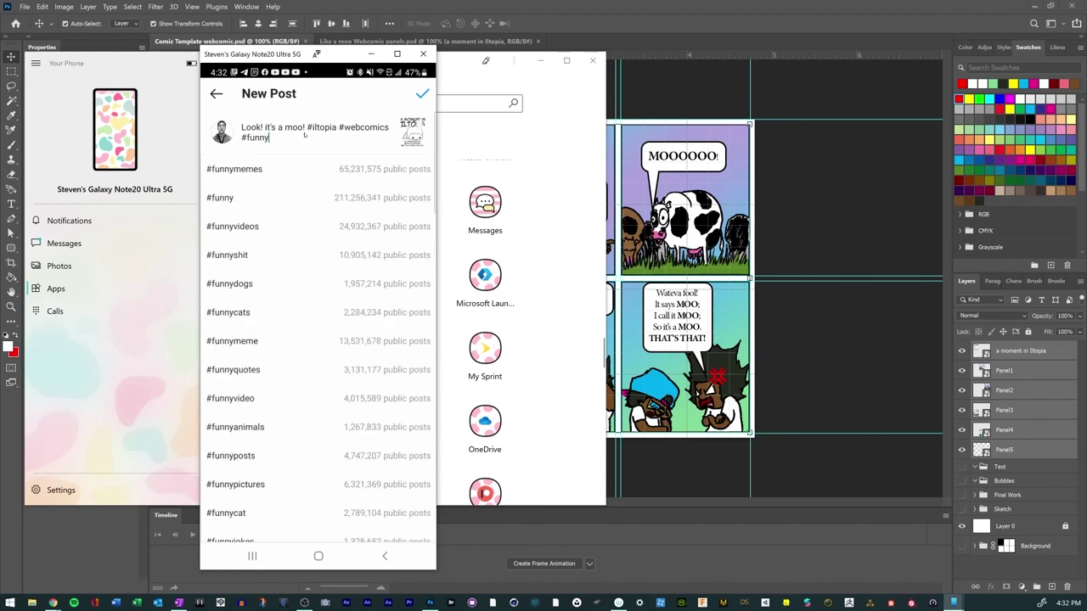
{"action": "left_click", "coordinate": [305, 135]}
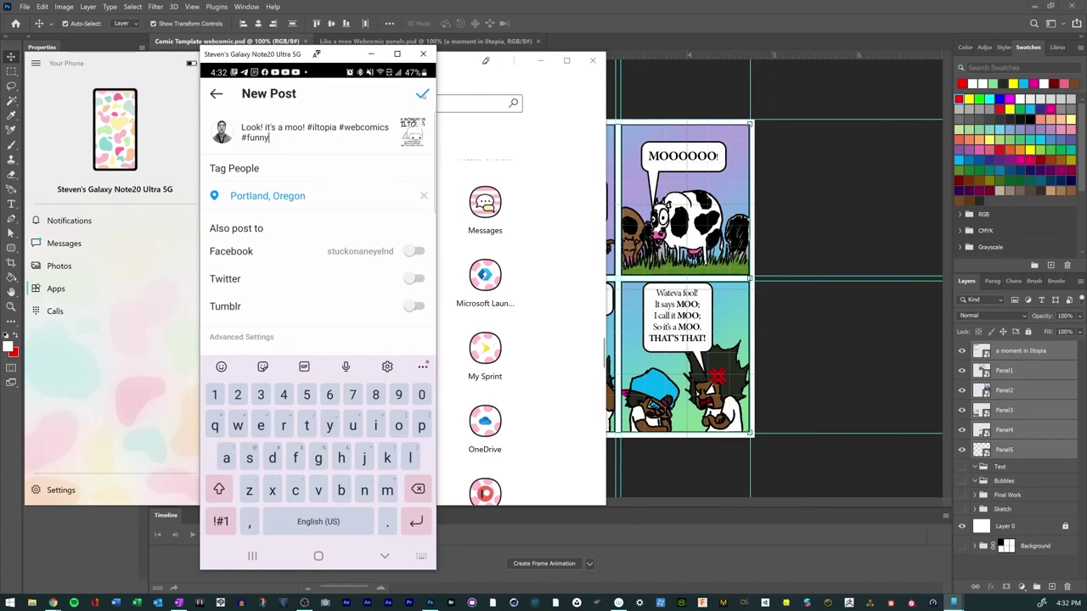
Step: Share the six-image post and swipe to its second panel in the feed
{"action": "left_click", "coordinate": [422, 95]}
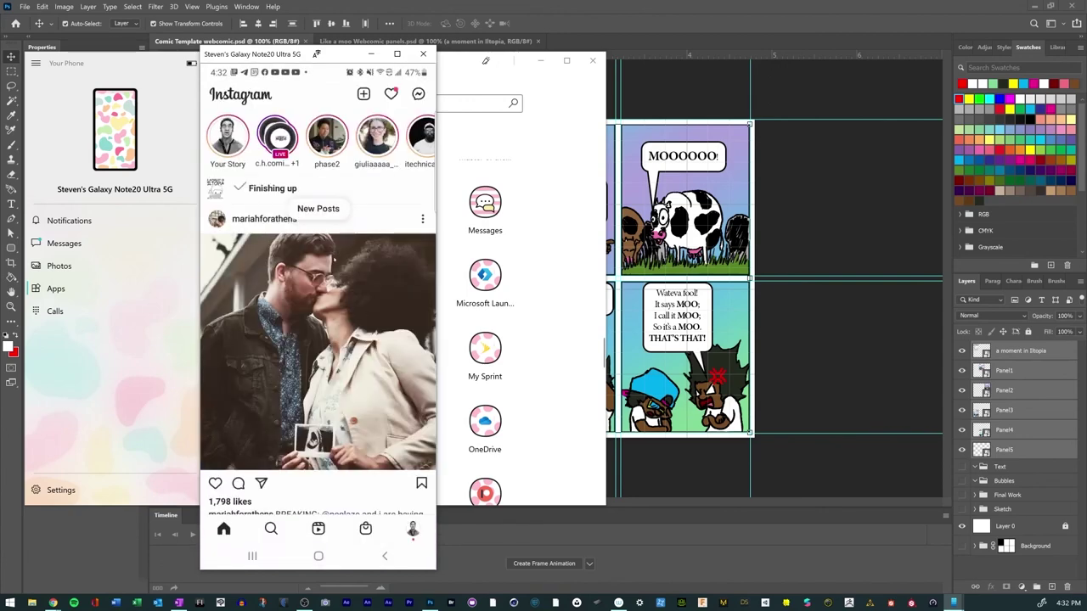
{"action": "scroll", "coordinate": [319, 322], "scroll_direction": "down", "scroll_amount": 1}
{"action": "scroll", "coordinate": [338, 262], "scroll_direction": "down", "scroll_amount": 3}
{"action": "scroll", "coordinate": [338, 259], "scroll_direction": "up", "scroll_amount": 5}
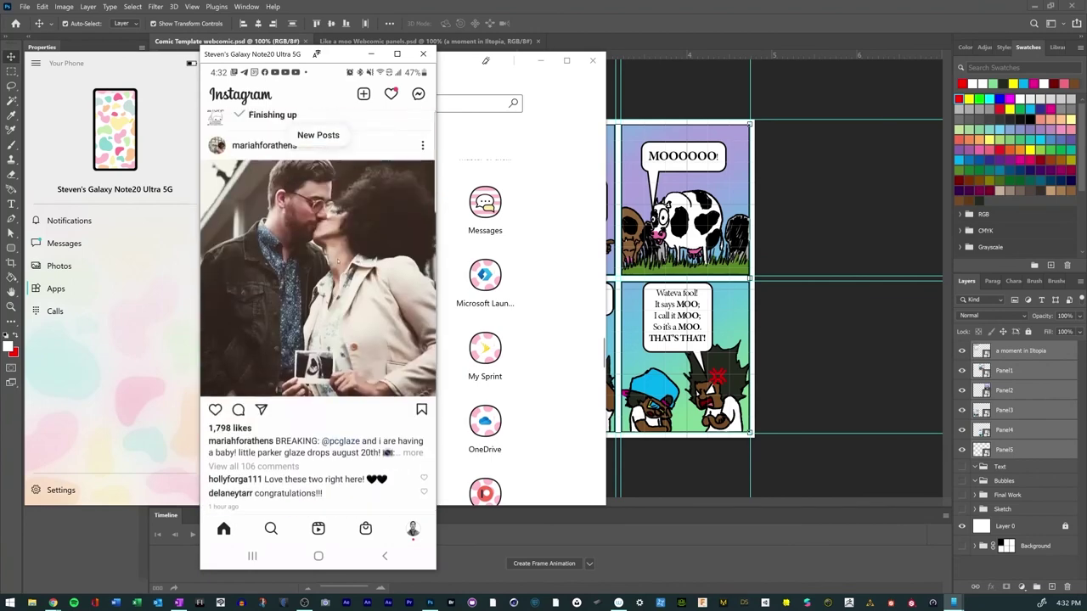
{"action": "scroll", "coordinate": [339, 258], "scroll_direction": "down", "scroll_amount": 3}
{"action": "scroll", "coordinate": [339, 257], "scroll_direction": "up", "scroll_amount": 5}
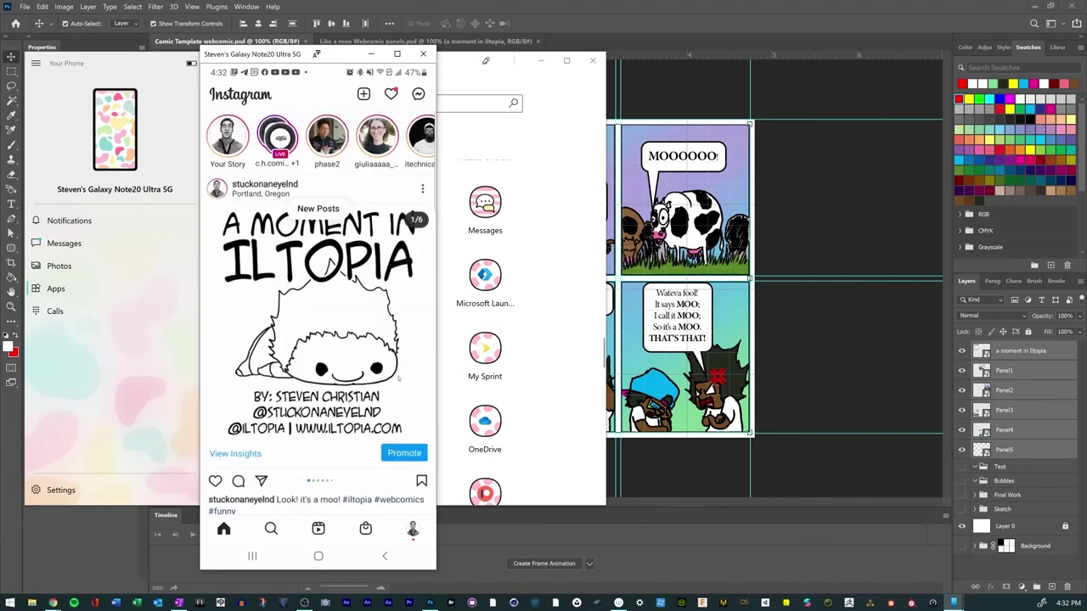
{"action": "left_click_drag", "start_coordinate": [383, 382], "coordinate": [348, 382]}
{"action": "left_click_drag", "start_coordinate": [295, 265], "coordinate": [272, 265]}
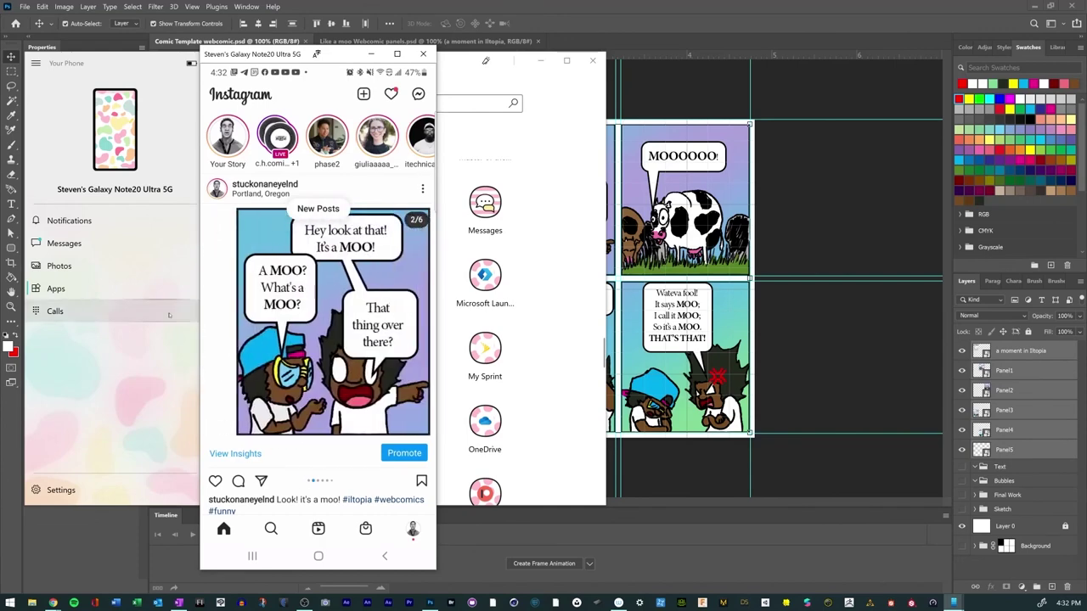
Step: Open the new post from the profile grid and page through its panels
{"action": "left_click", "coordinate": [258, 184]}
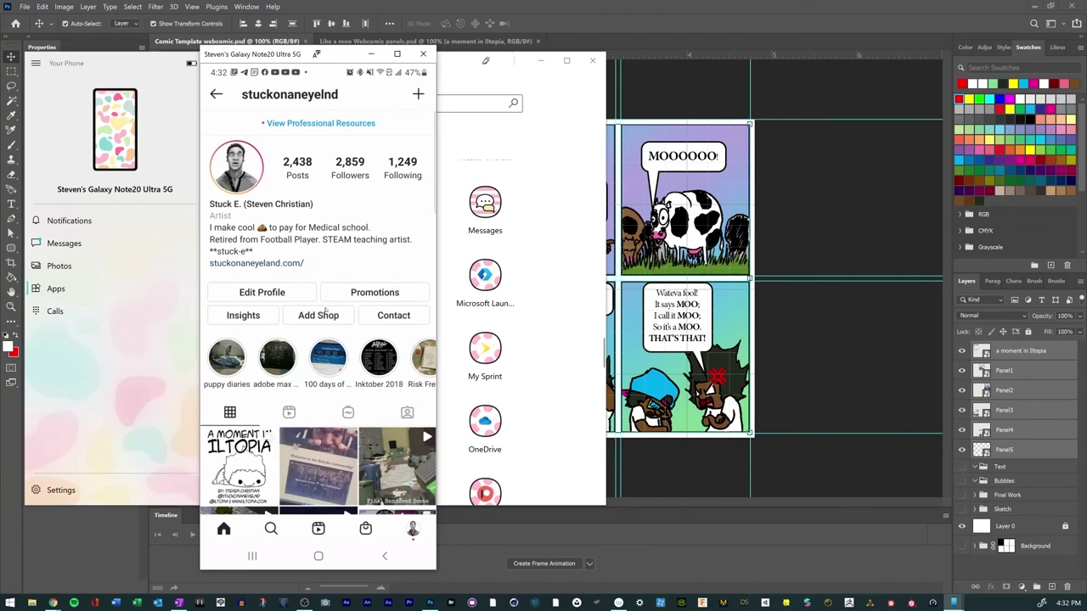
{"action": "left_click", "coordinate": [238, 465]}
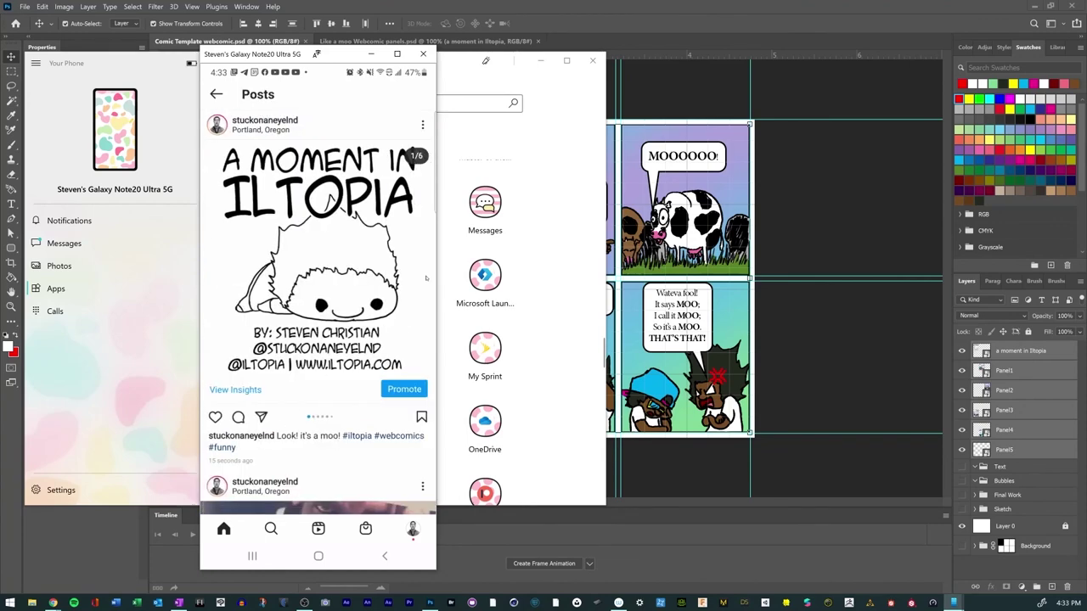
{"action": "left_click_drag", "start_coordinate": [363, 274], "coordinate": [280, 271]}
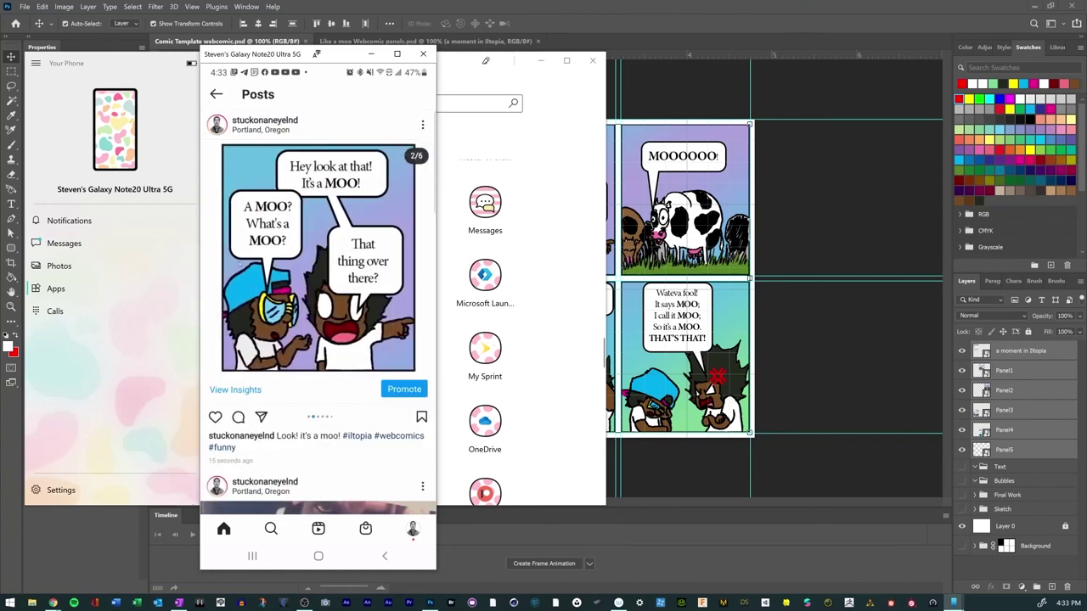
{"action": "left_click_drag", "start_coordinate": [365, 271], "coordinate": [205, 274]}
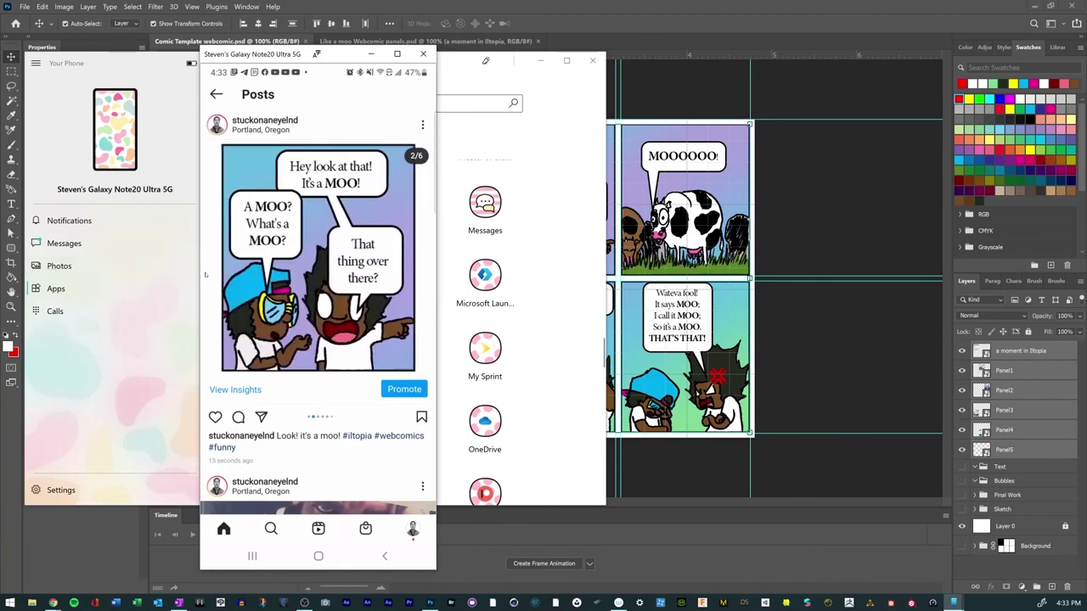